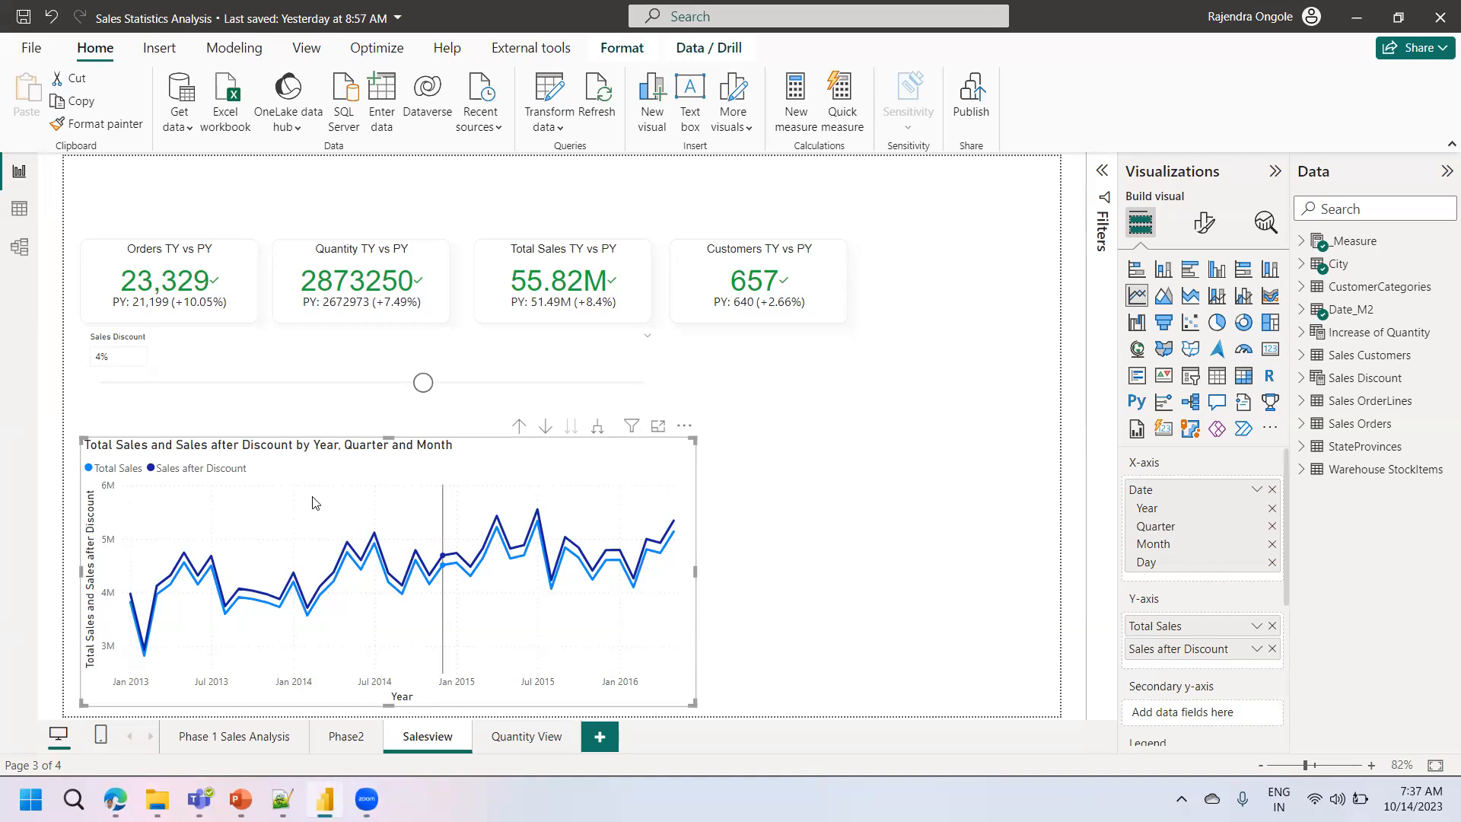
Try Sales Discount values from -4% upward, and glance at the Phase2 page before returning.
left_click_drag(423, 383, 188, 382)
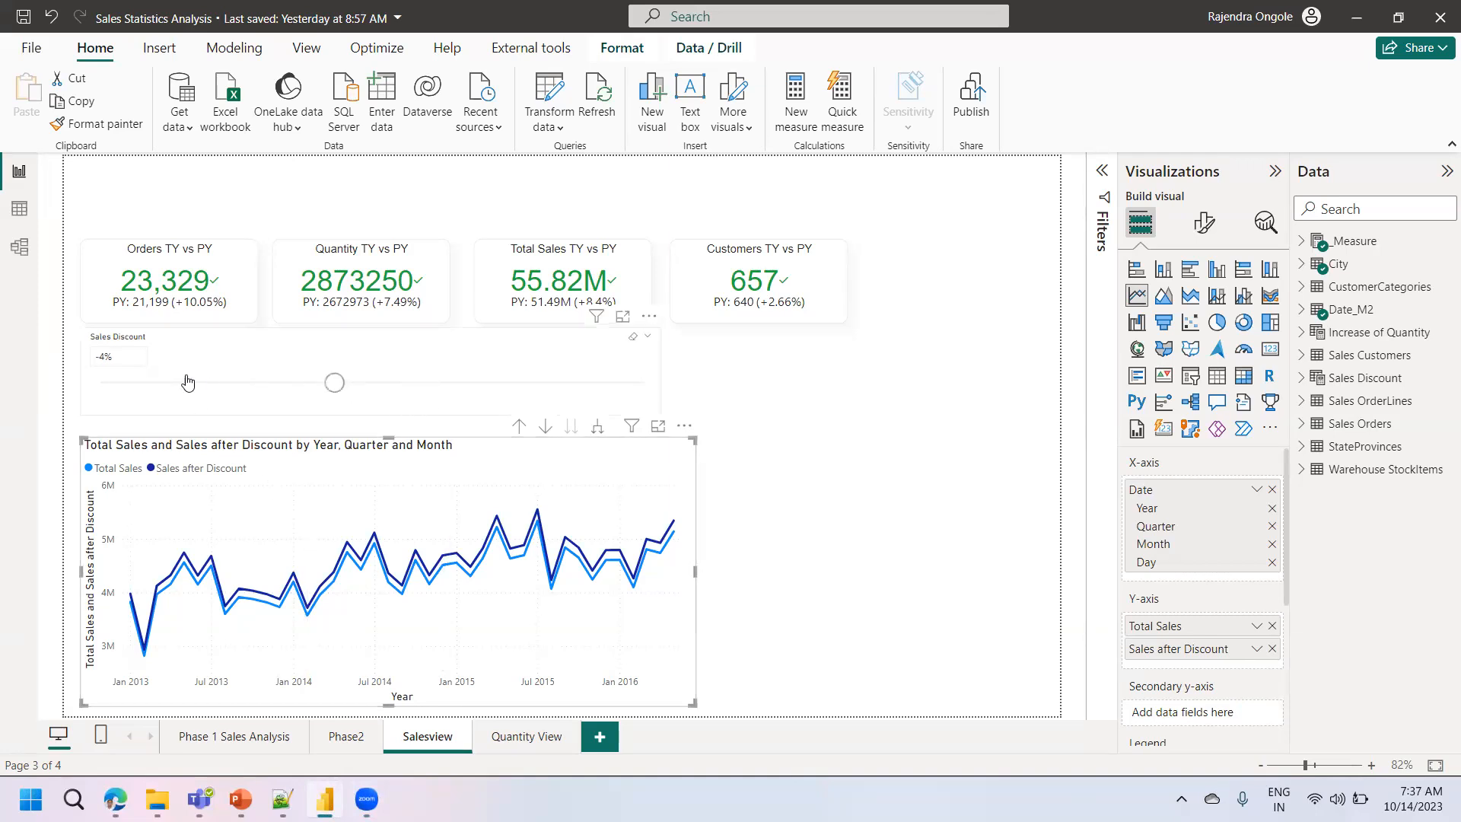
left_click(423, 382)
mouse_move(420, 383)
left_mouse_down()
mouse_move(542, 403)
mouse_move(426, 387)
left_mouse_up()
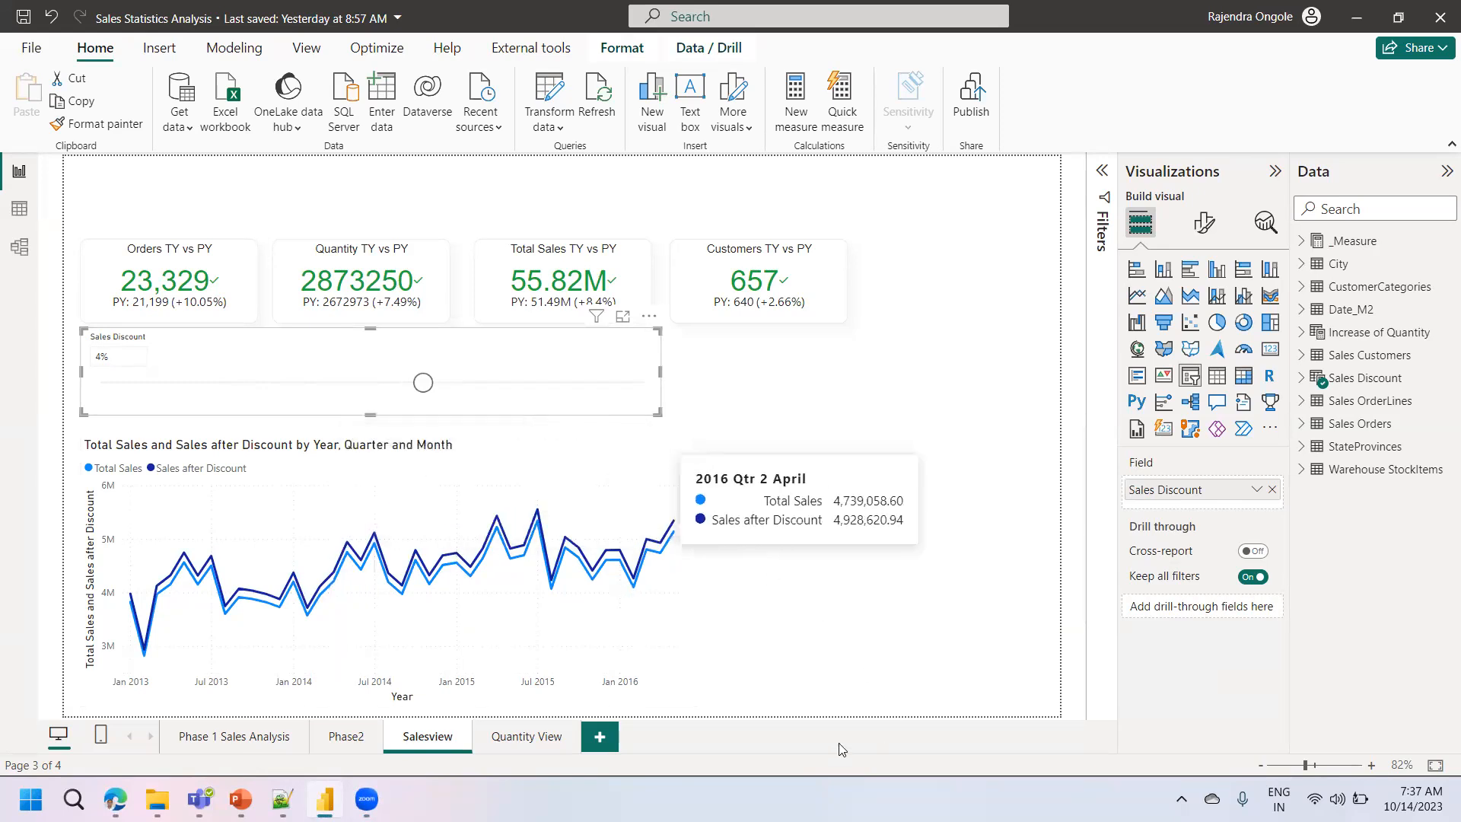
left_click(352, 740)
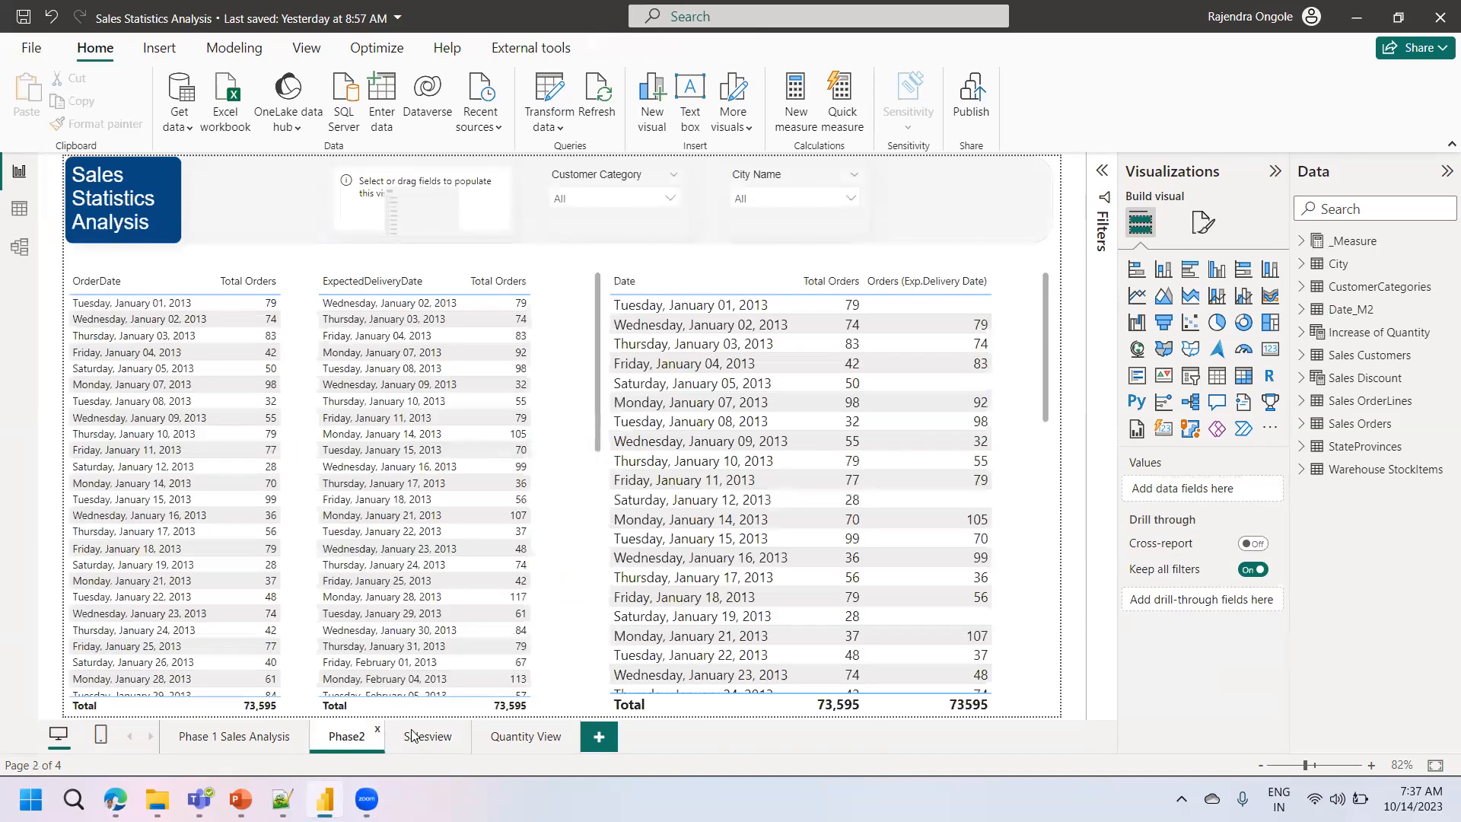
left_click(413, 744)
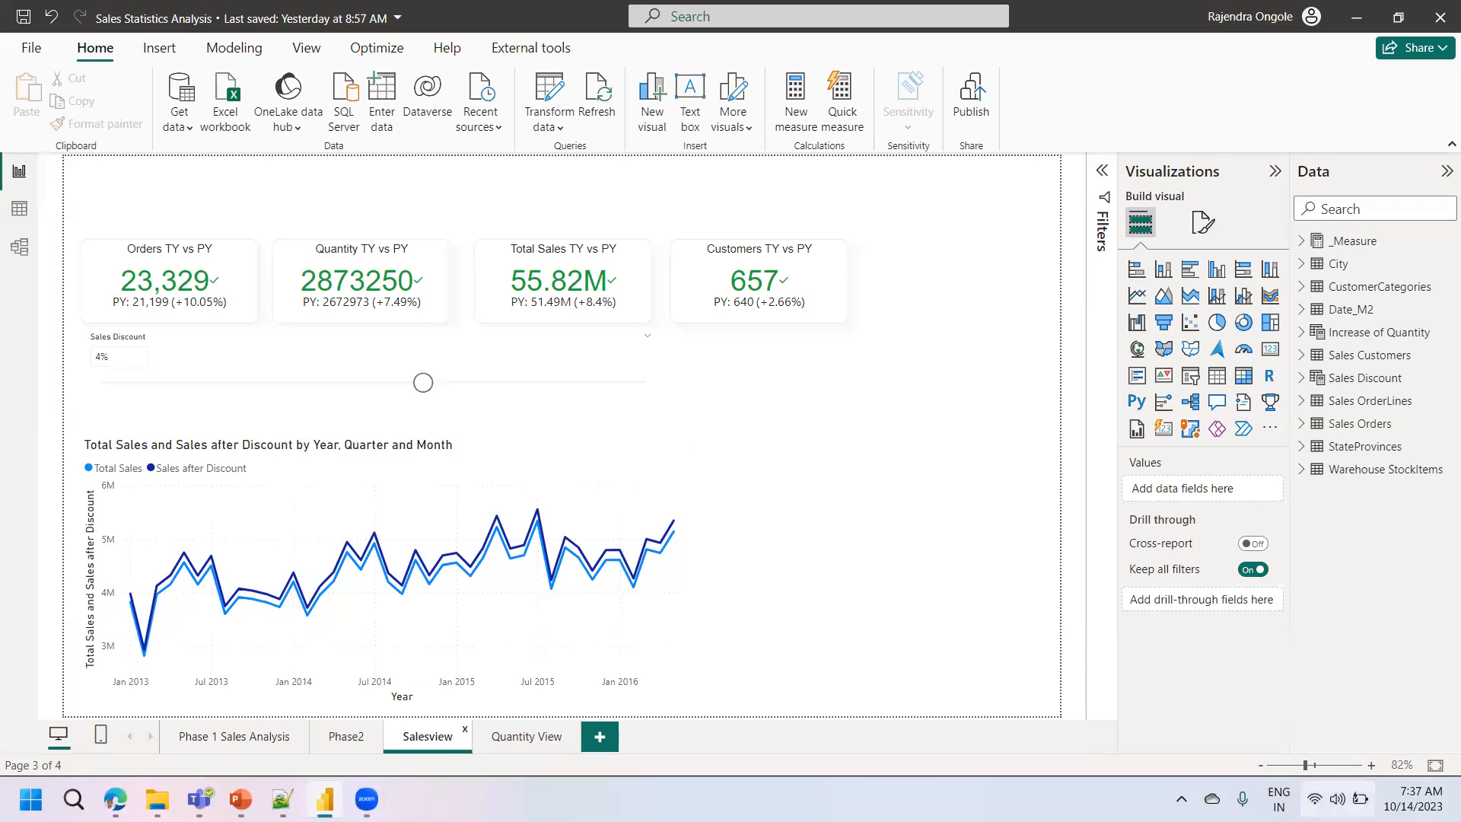
Open and then close the Windows quick settings panel.
left_click(1181, 799)
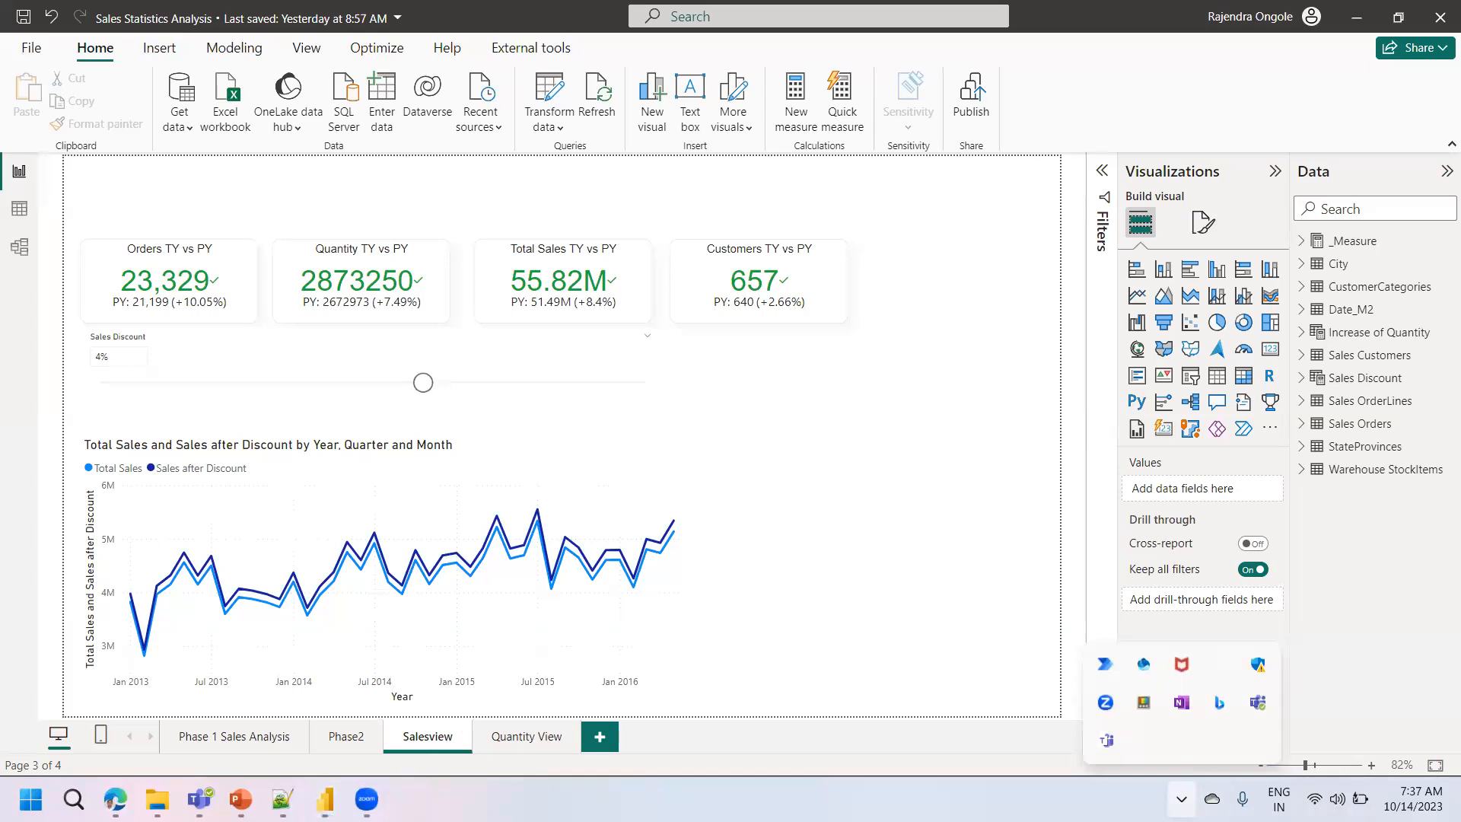
left_click(1337, 798)
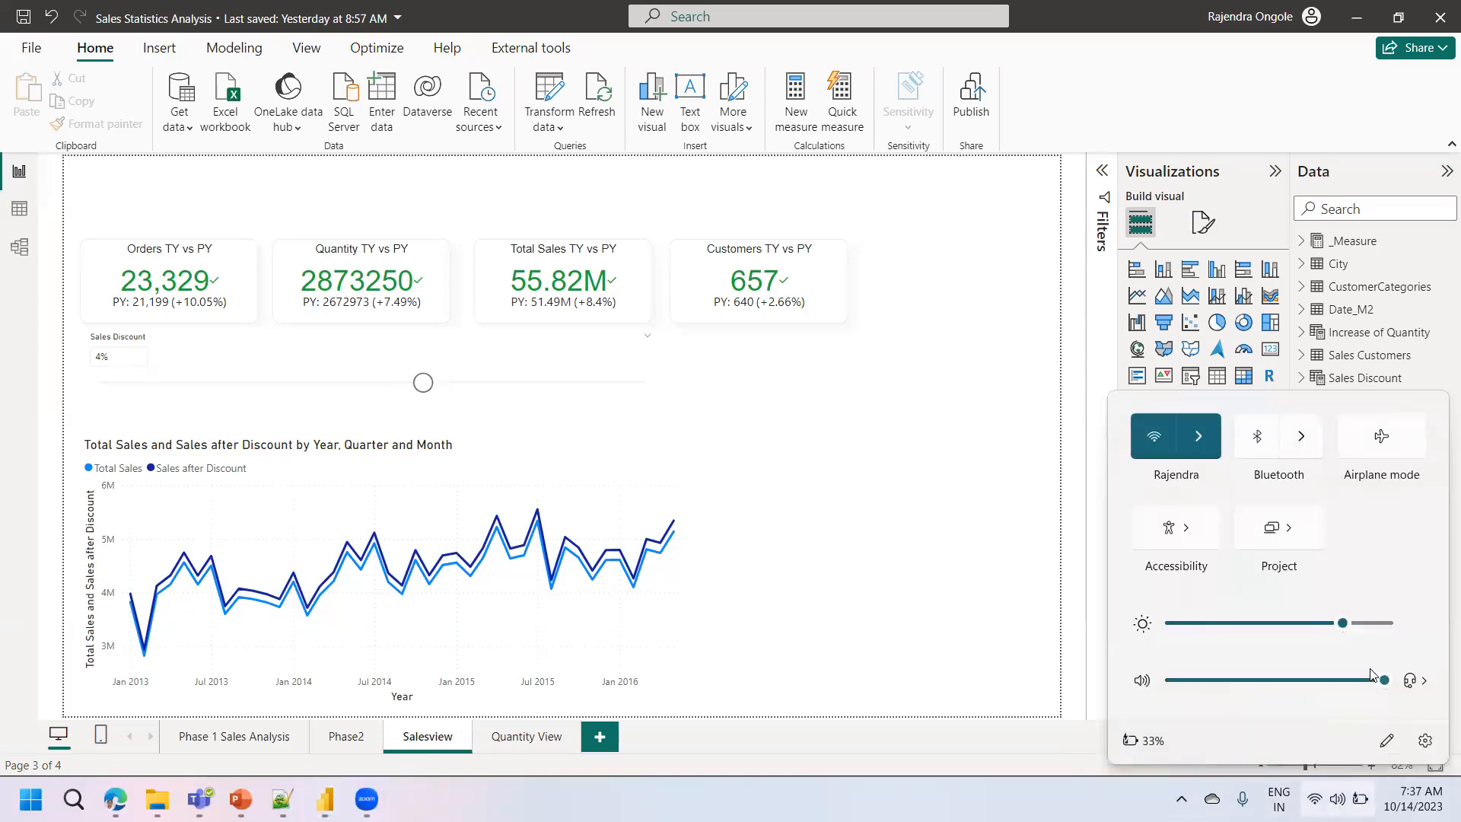
left_click(868, 623)
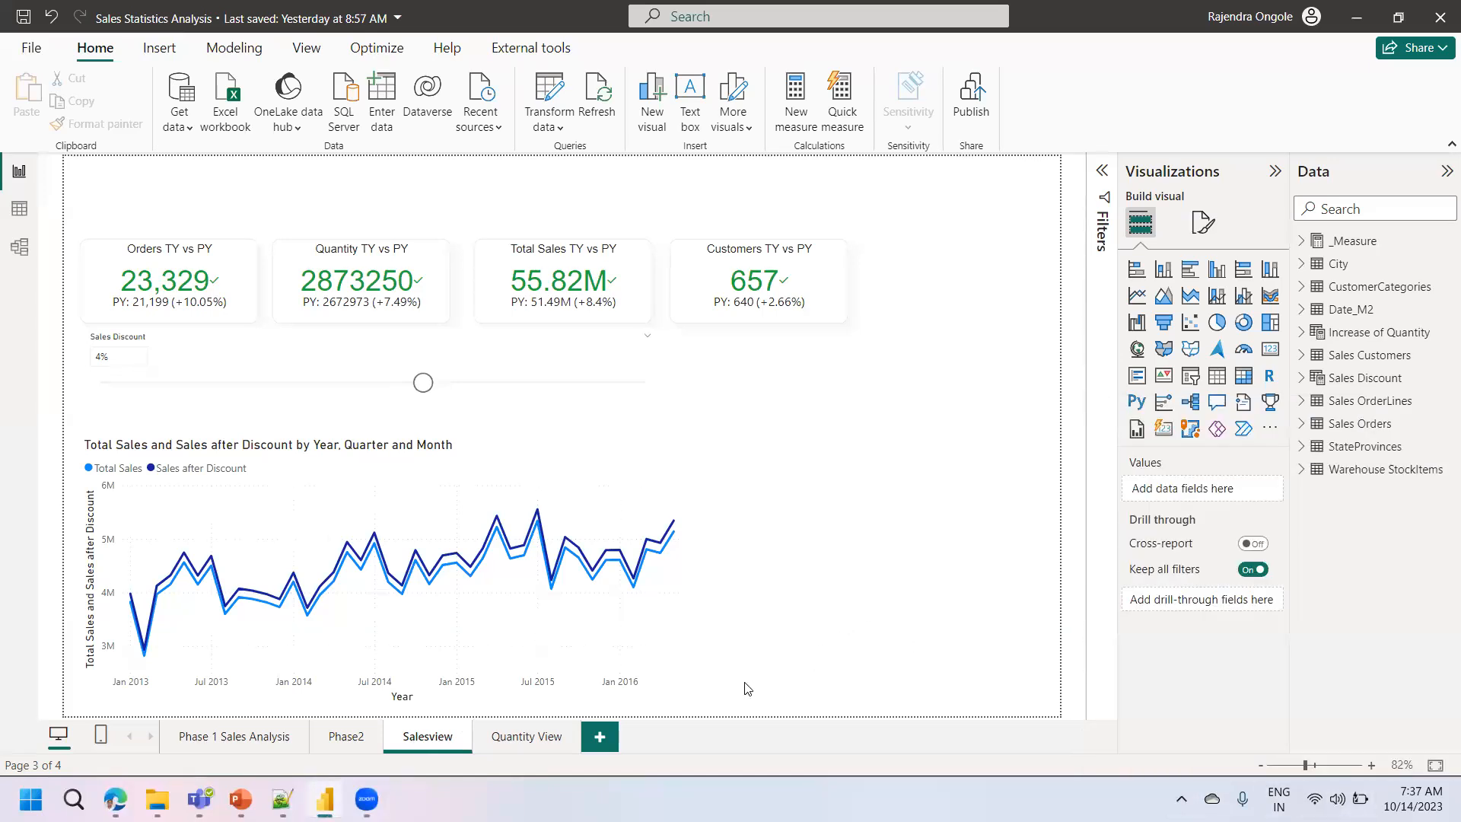
Make the line chart narrower by pulling its right edge left.
left_click(481, 473)
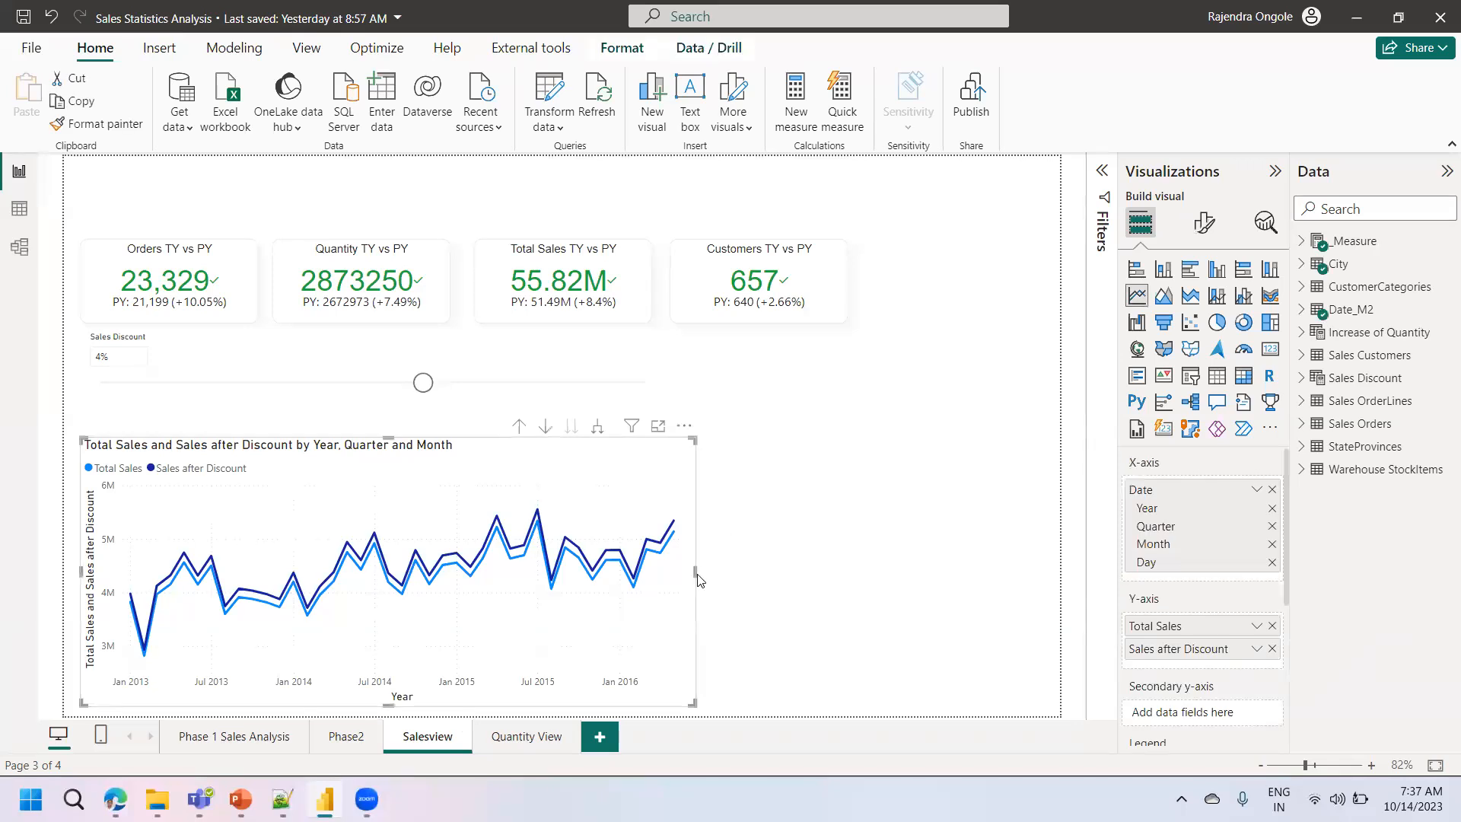
left_click_drag(690, 573, 653, 578)
left_click(744, 639)
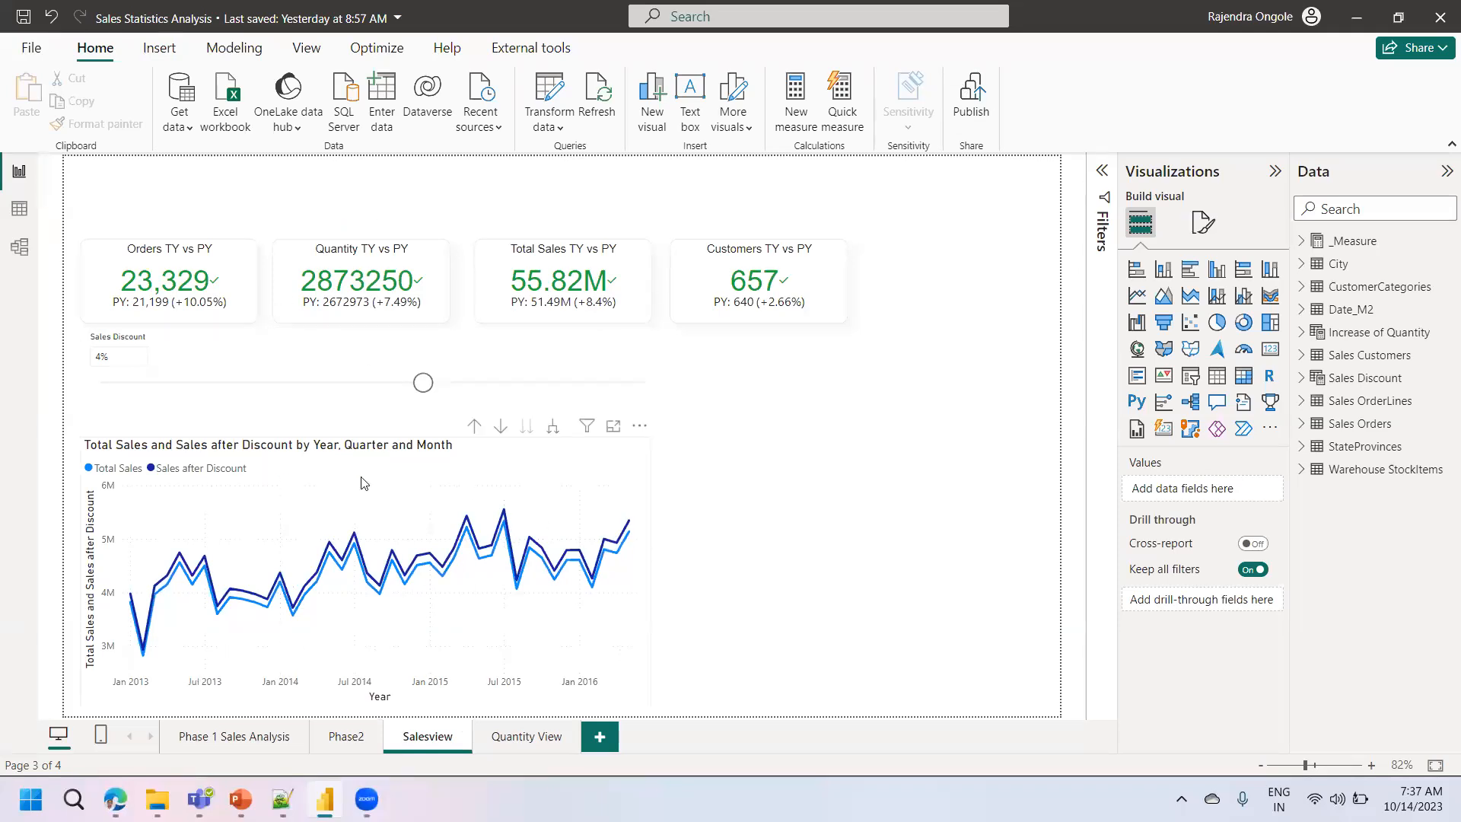
Test Sales Discount at 11% and 13%, then lower it via 8% to 3%.
mouse_move(379, 494)
left_click_drag(423, 383, 500, 385)
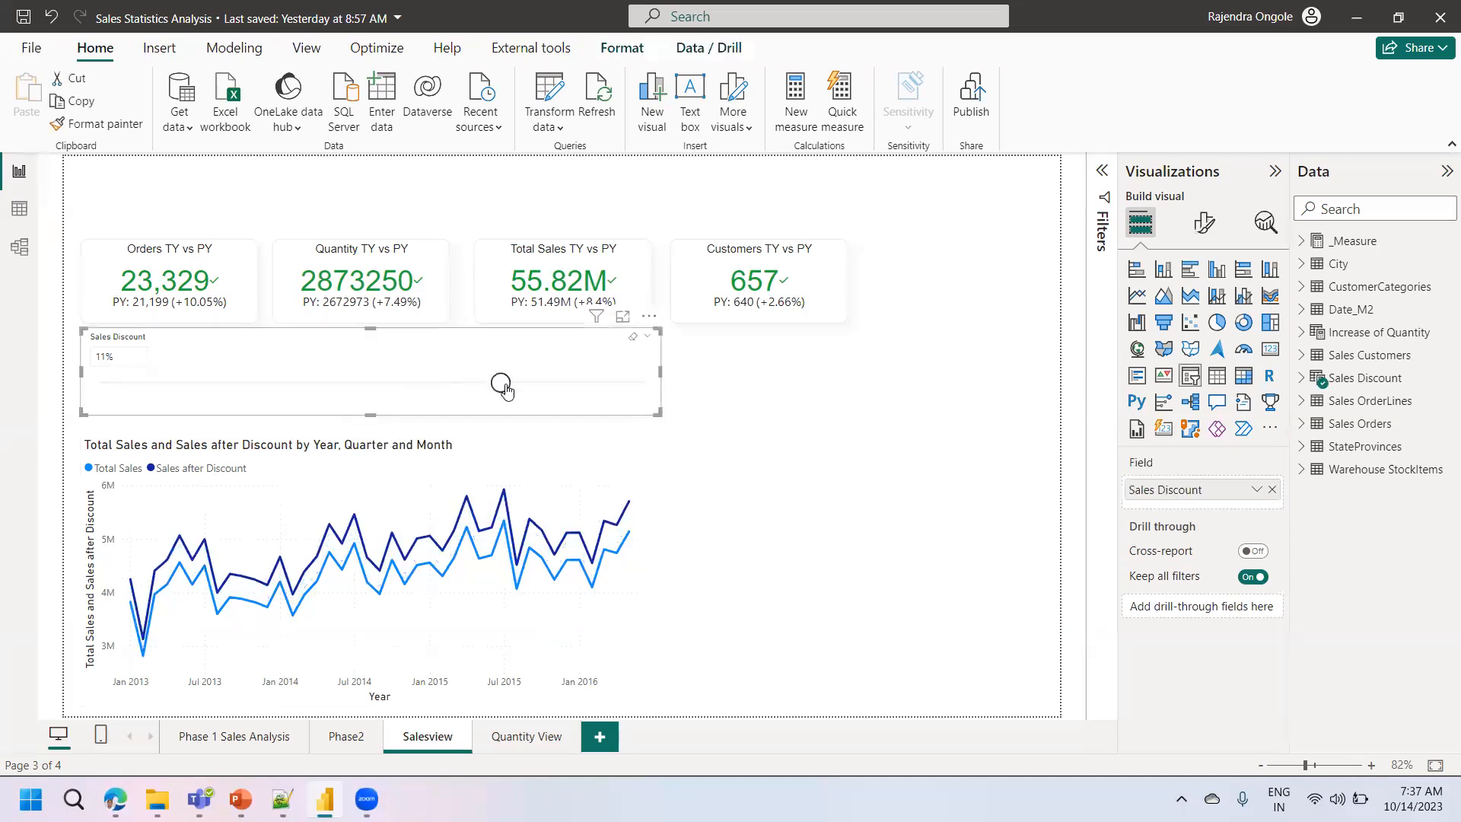
key("Right")
key("Right")
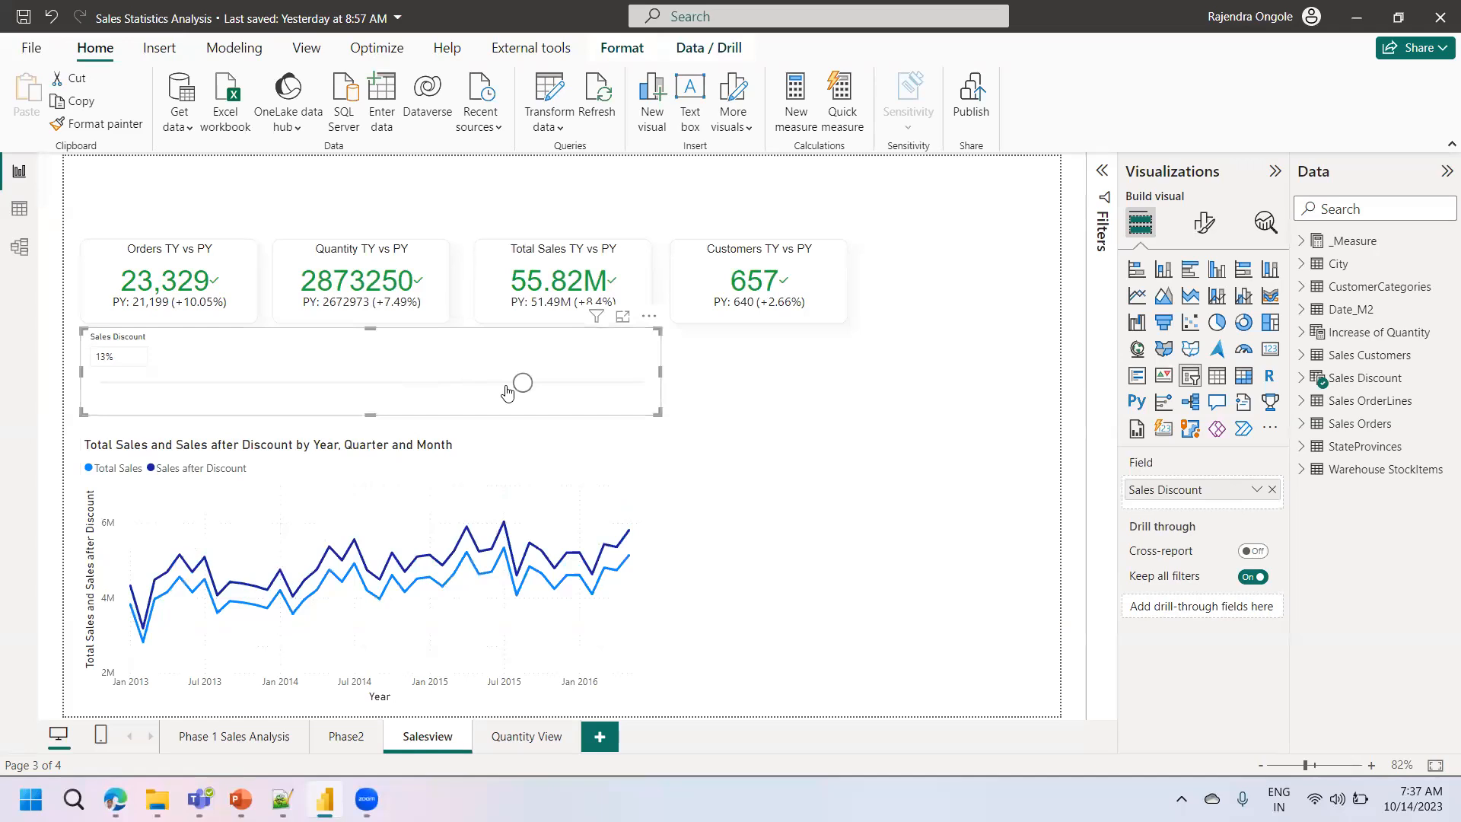
left_click(803, 475)
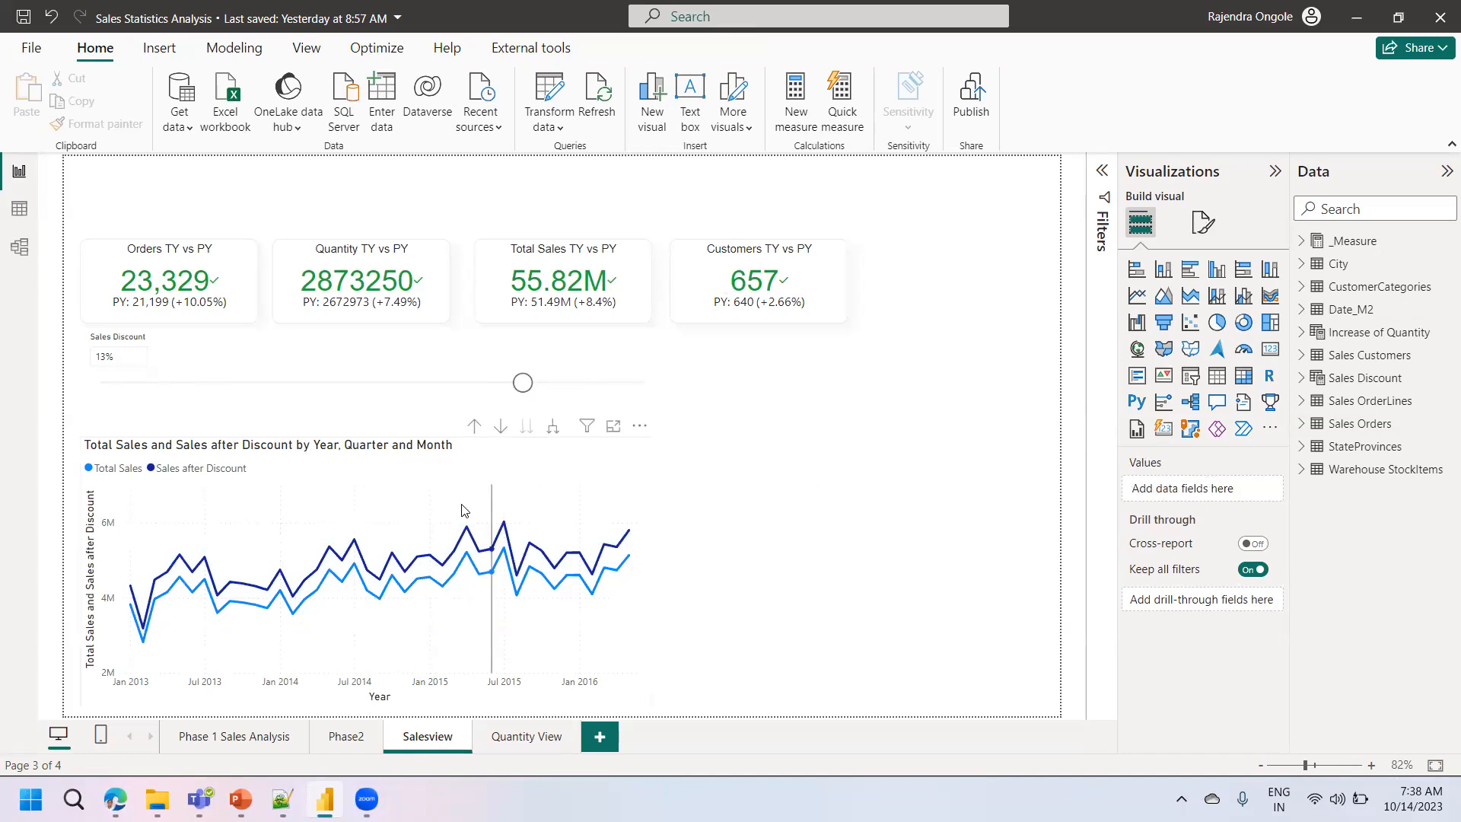
mouse_move(465, 511)
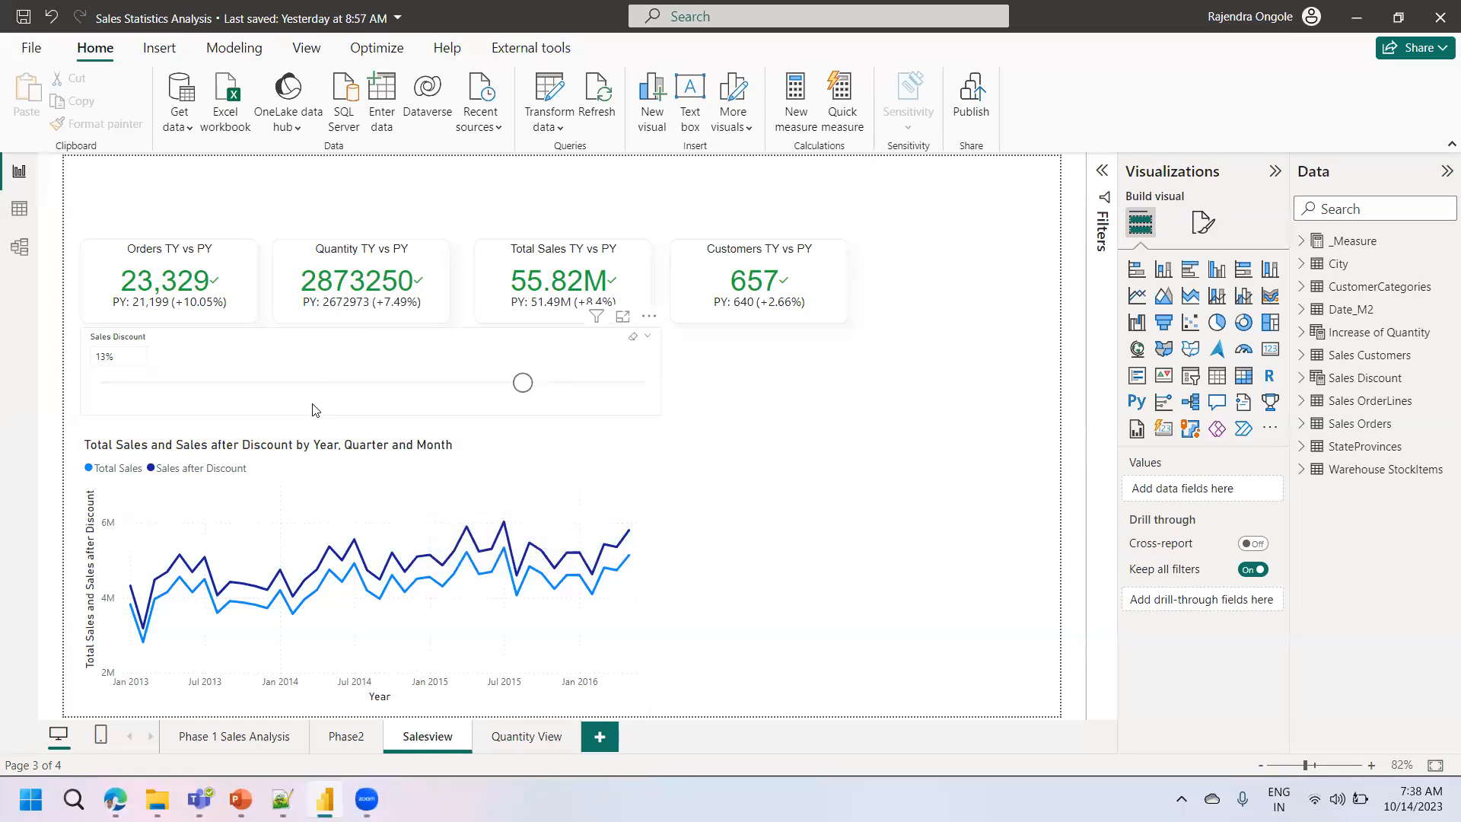
left_click_drag(524, 388, 468, 388)
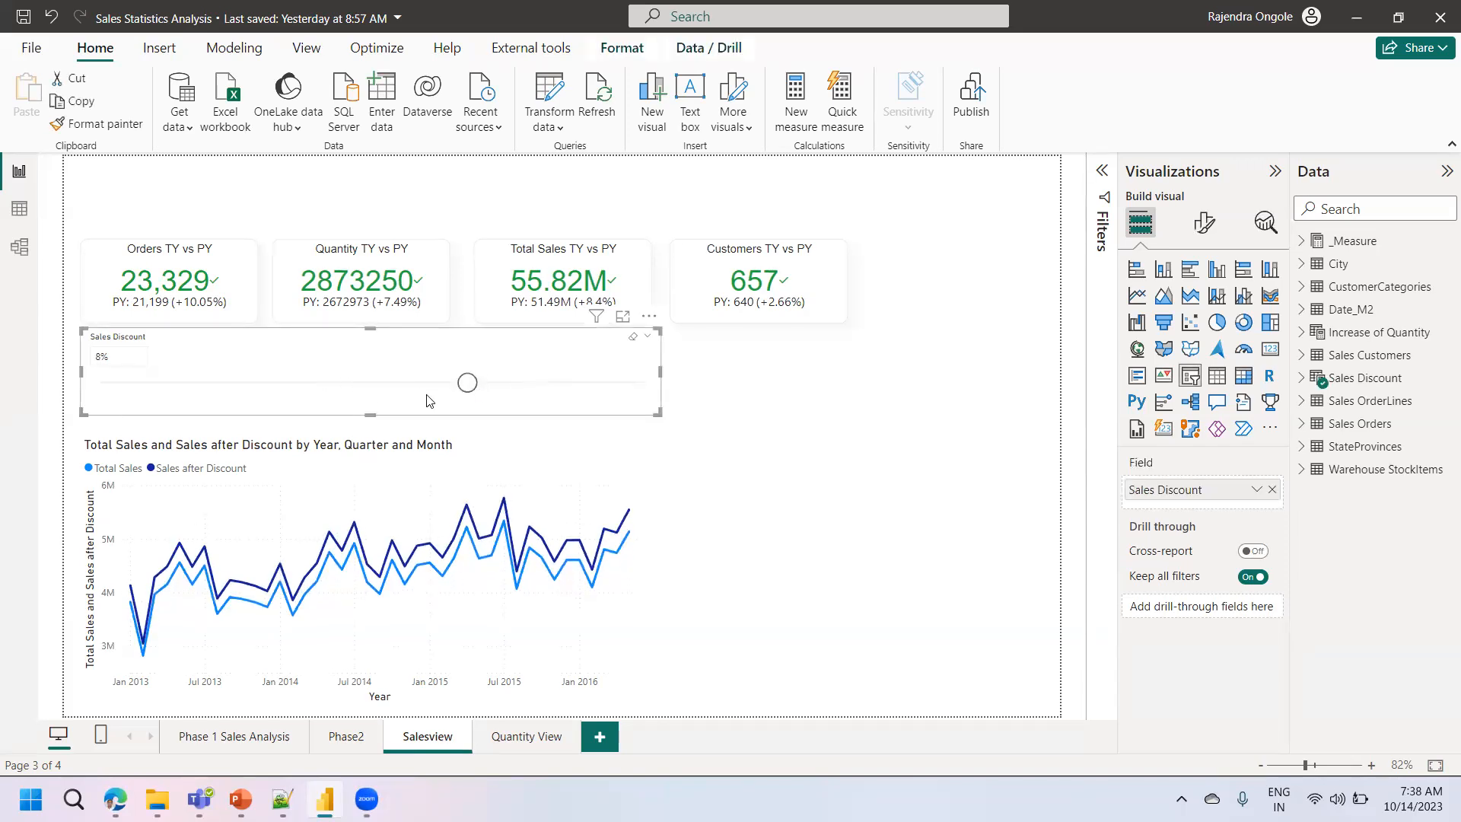
left_click_drag(468, 383, 412, 384)
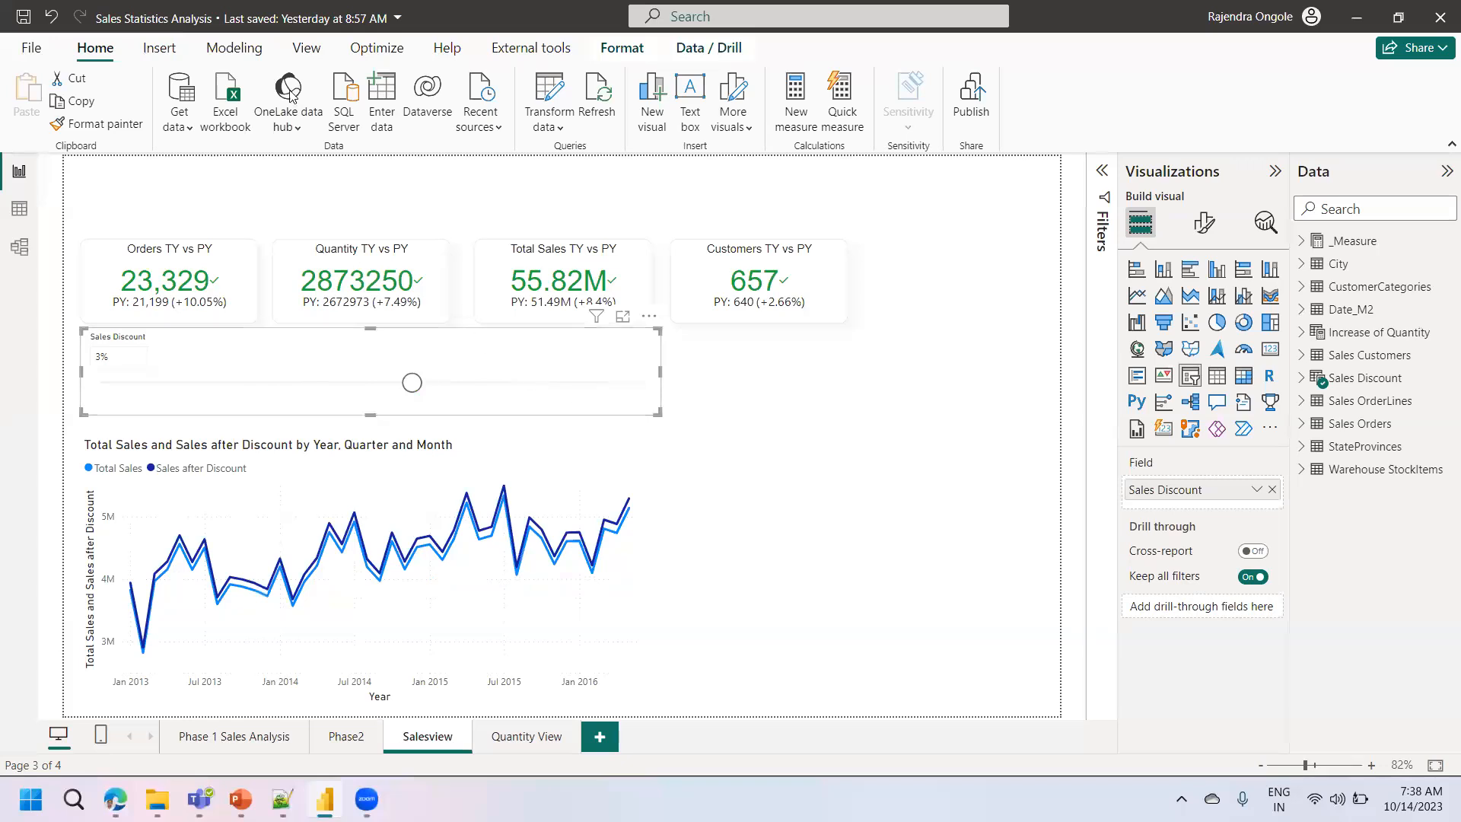
left_click(236, 53)
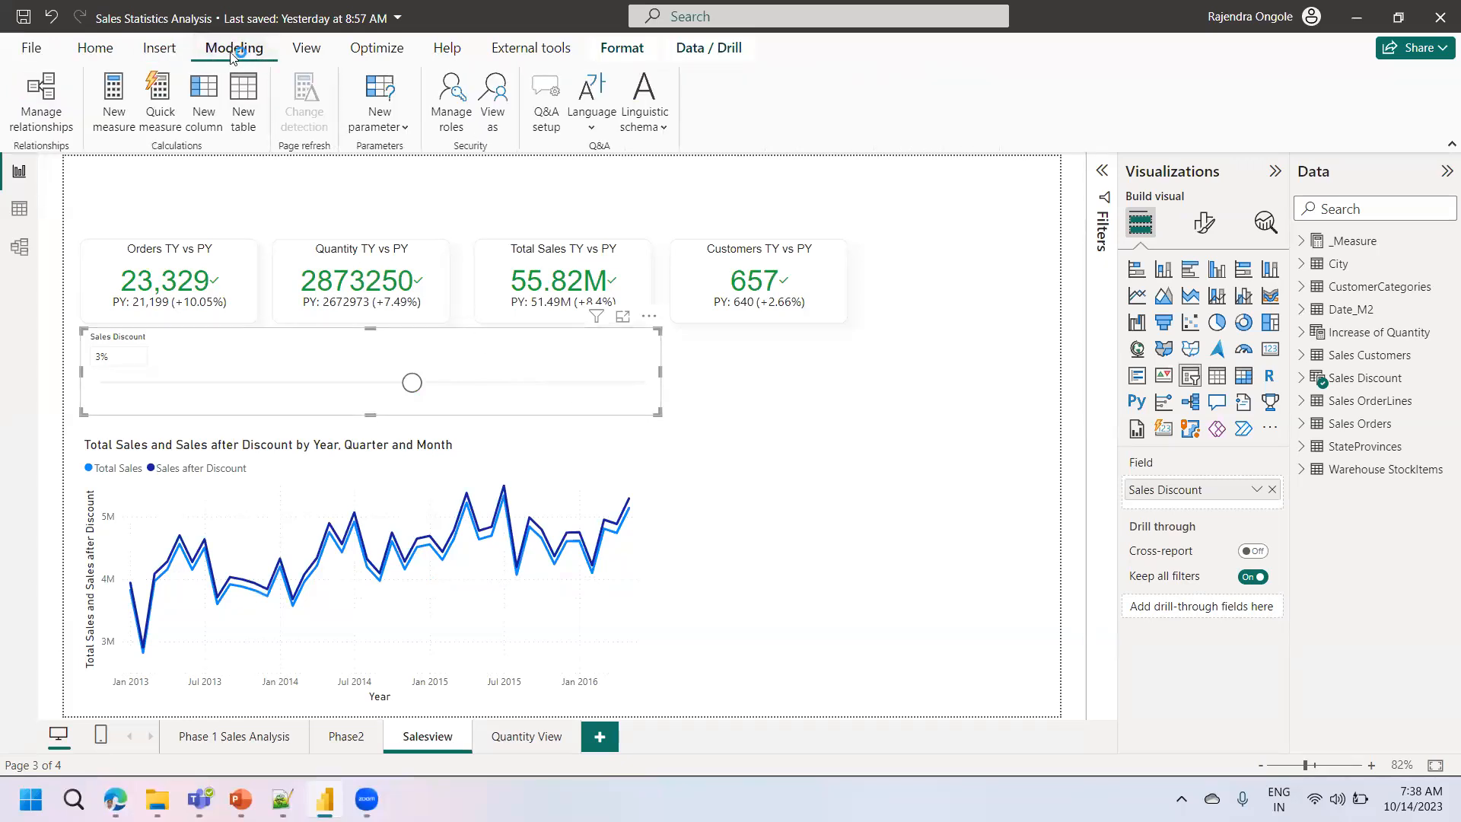
Glance at the New parameter options, then switch to Table view showing the City table.
left_click(380, 118)
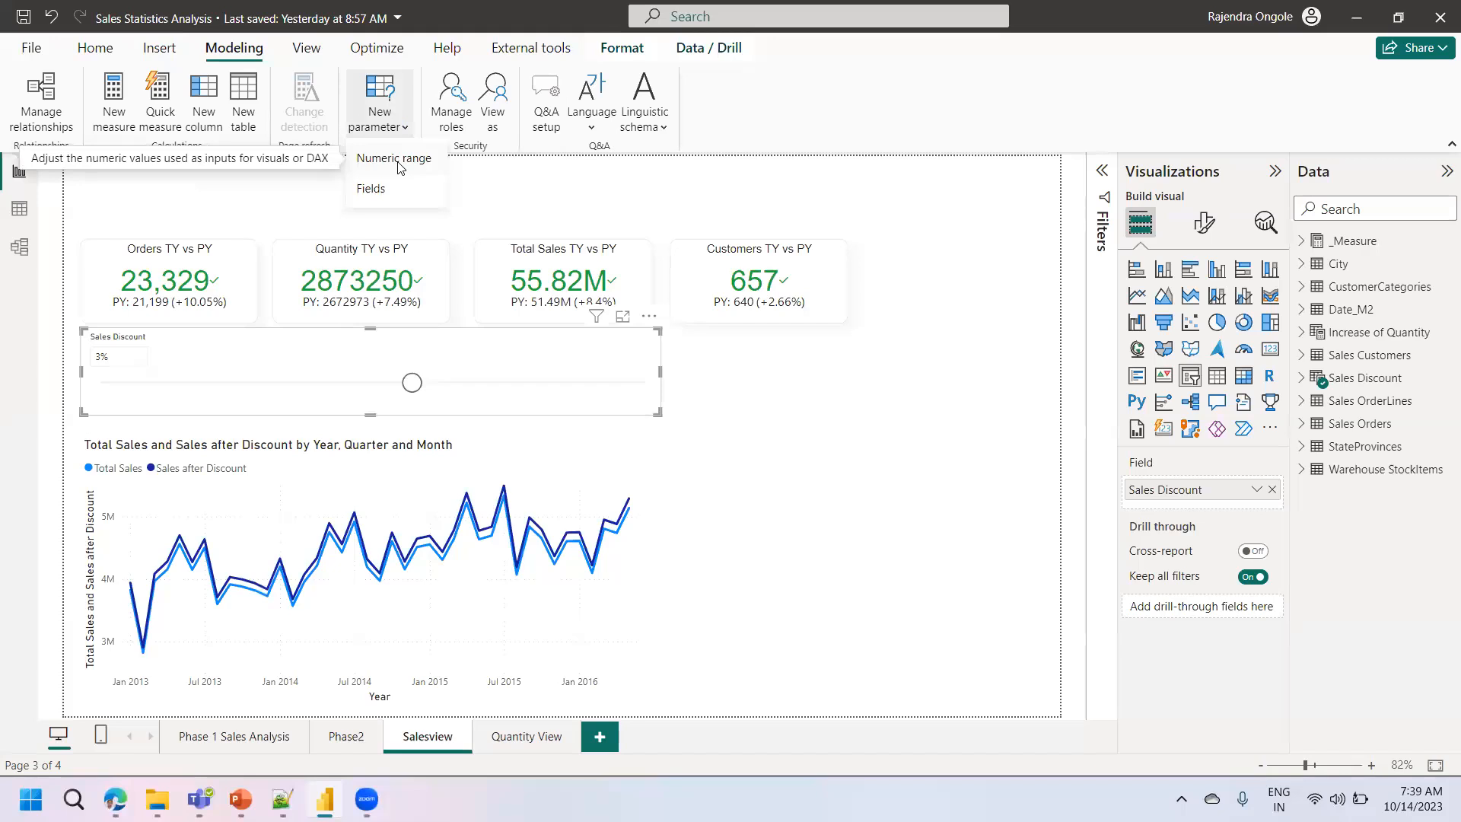
left_click(809, 497)
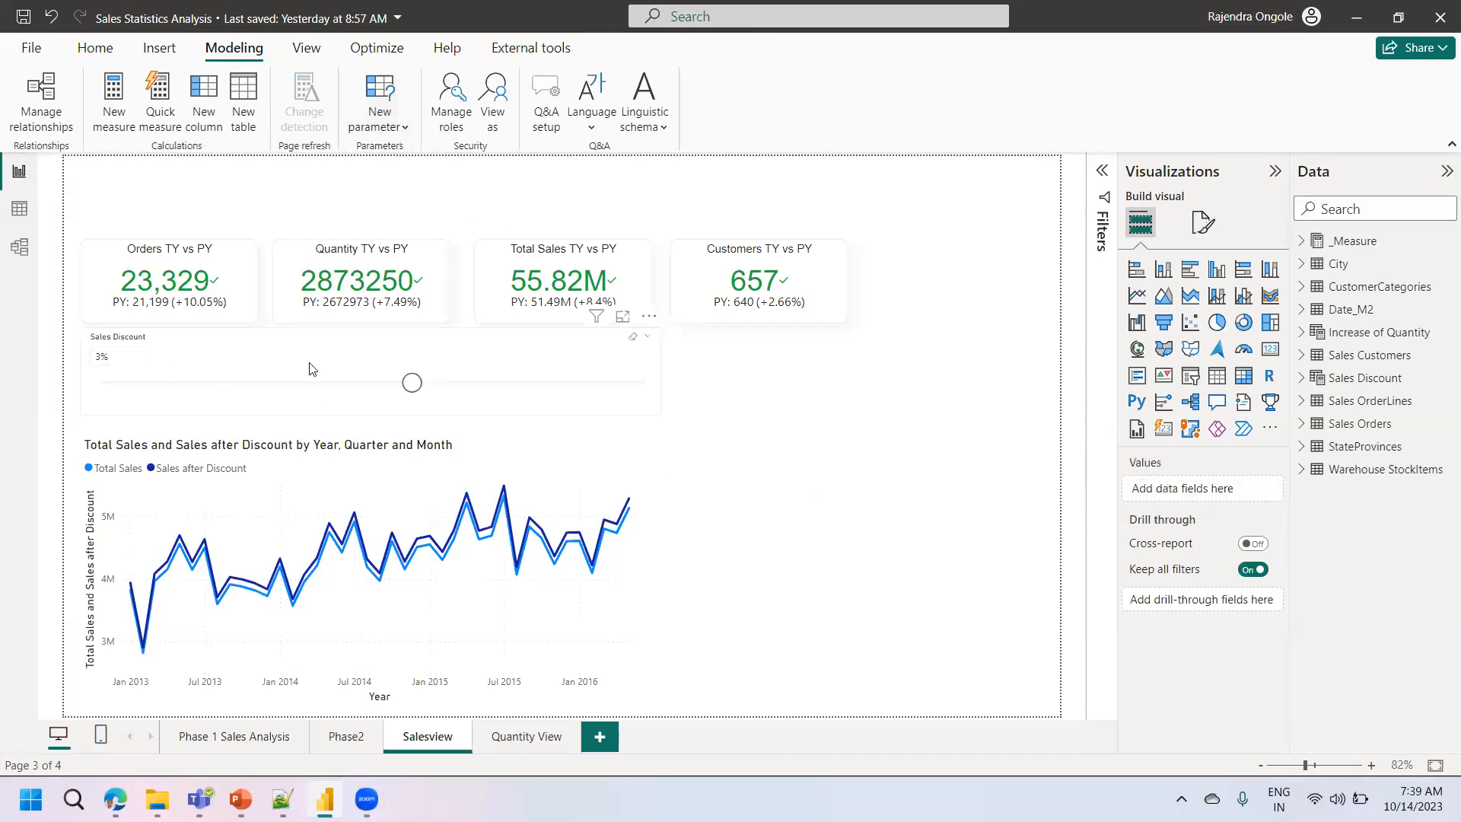
left_click(244, 344)
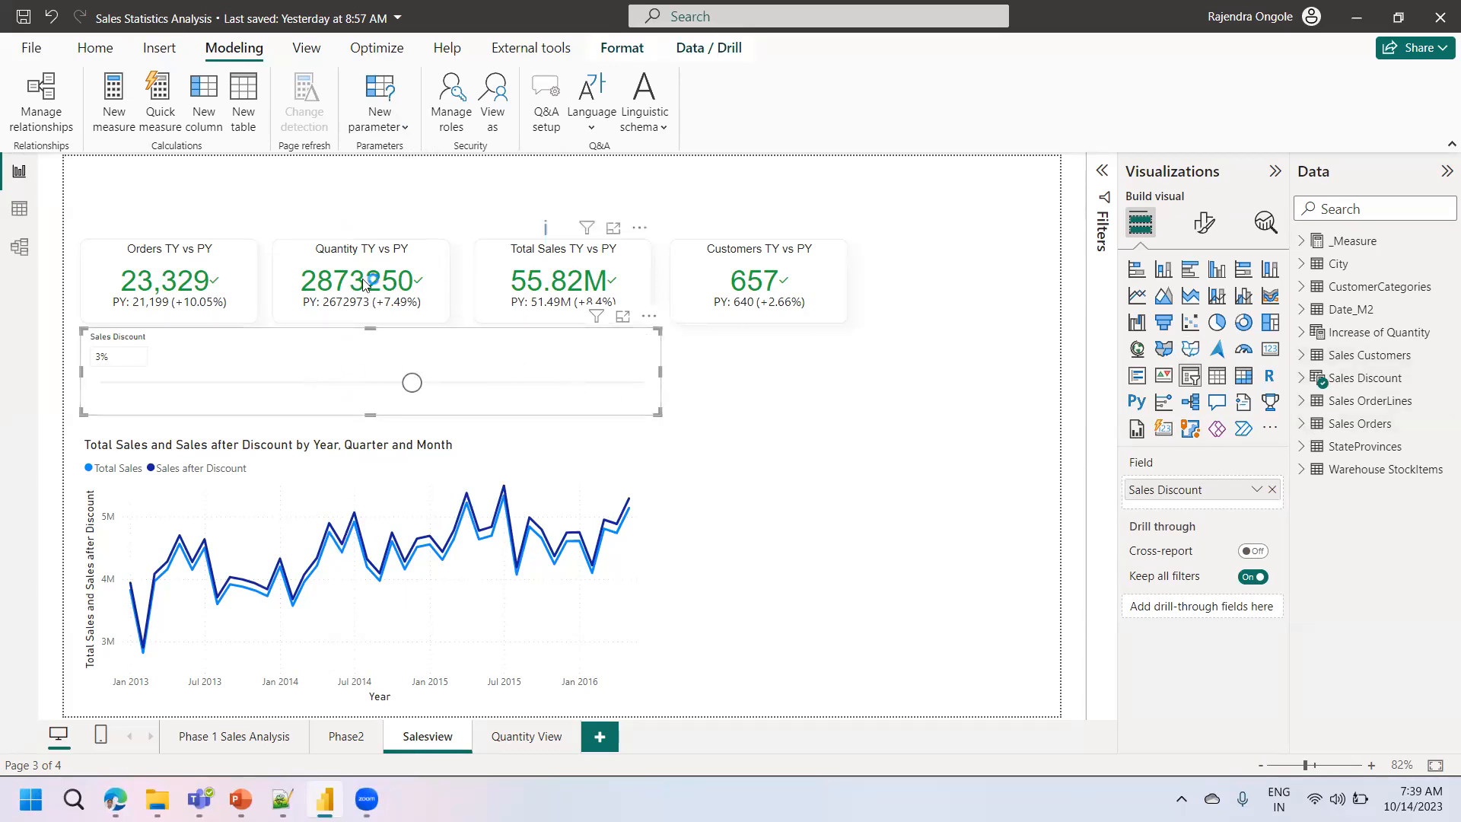
left_click(13, 217)
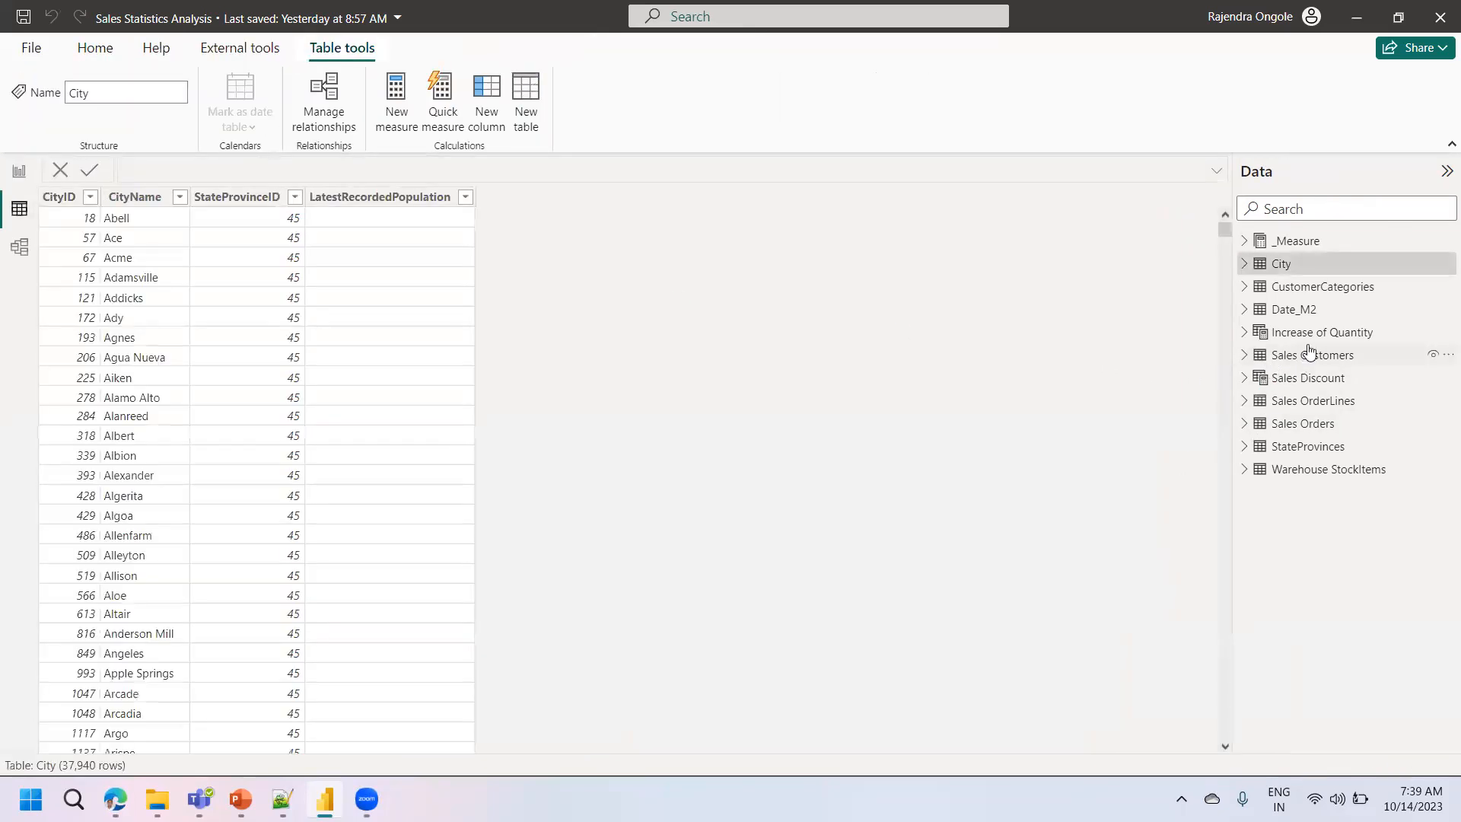
Open the Sales Discount table and review its GENERATESERIES formula.
left_click(1287, 380)
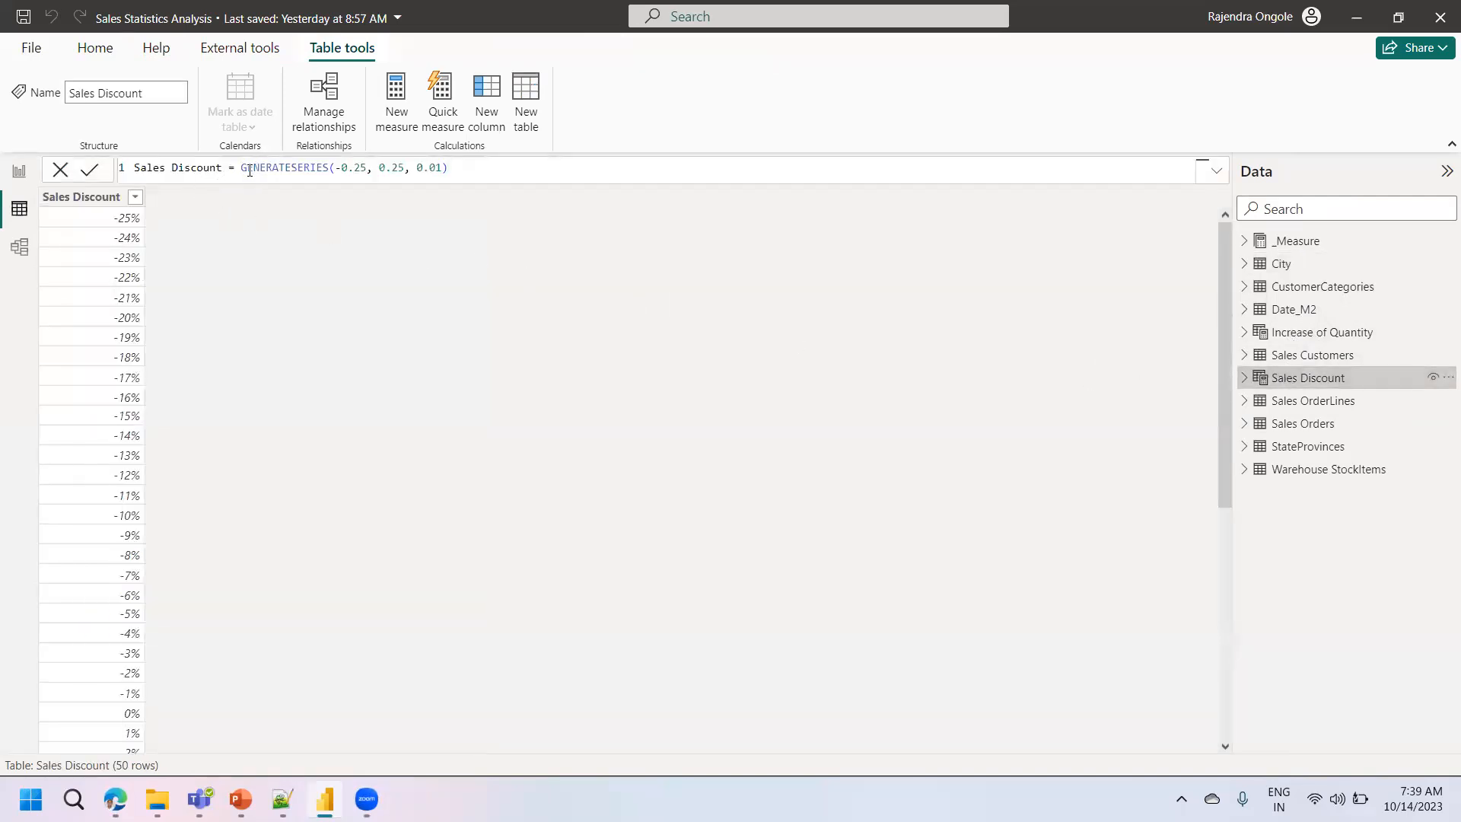
left_click_drag(246, 167, 325, 167)
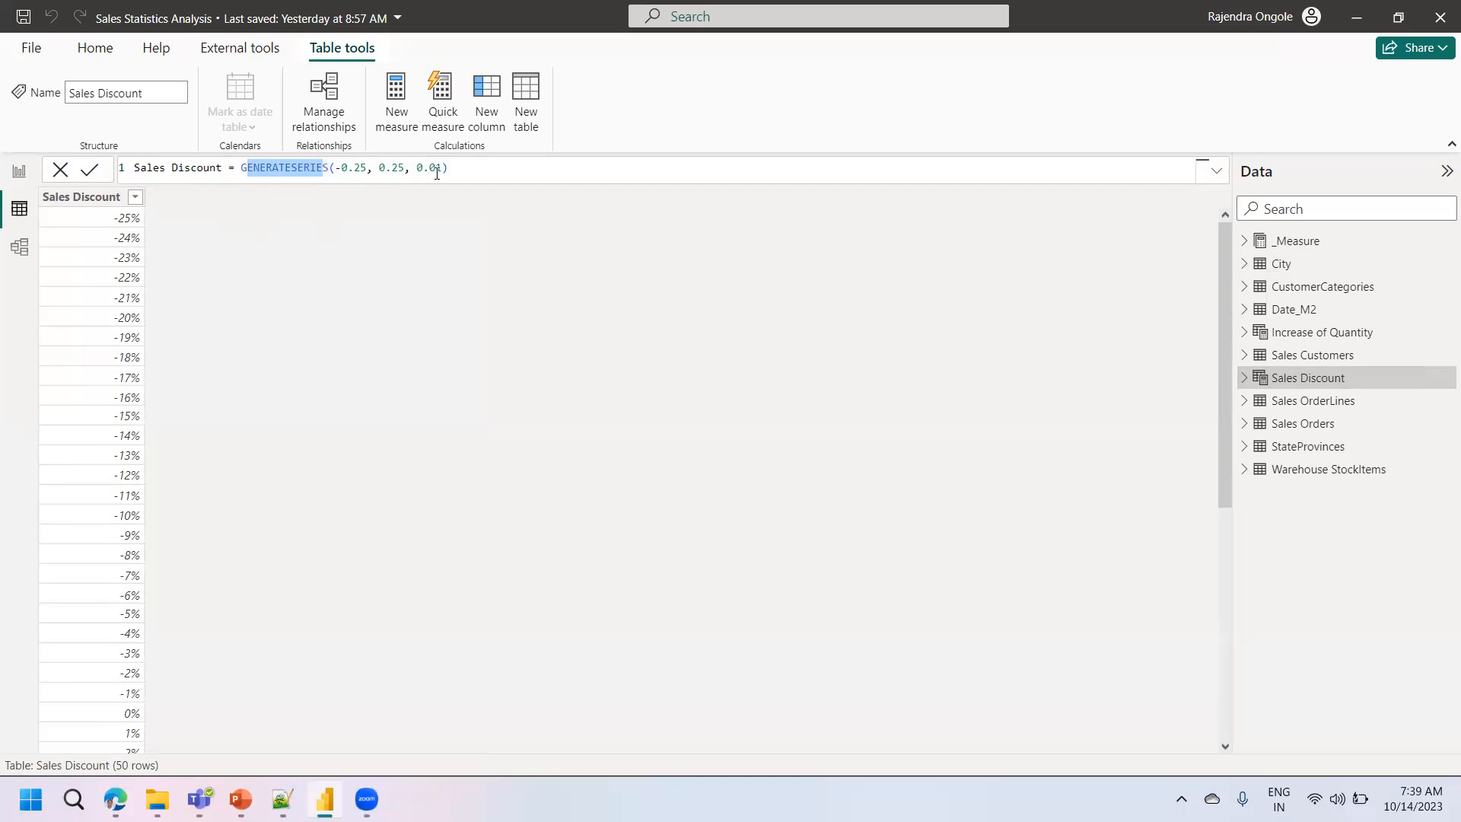
scroll(108, 244, "down", 7)
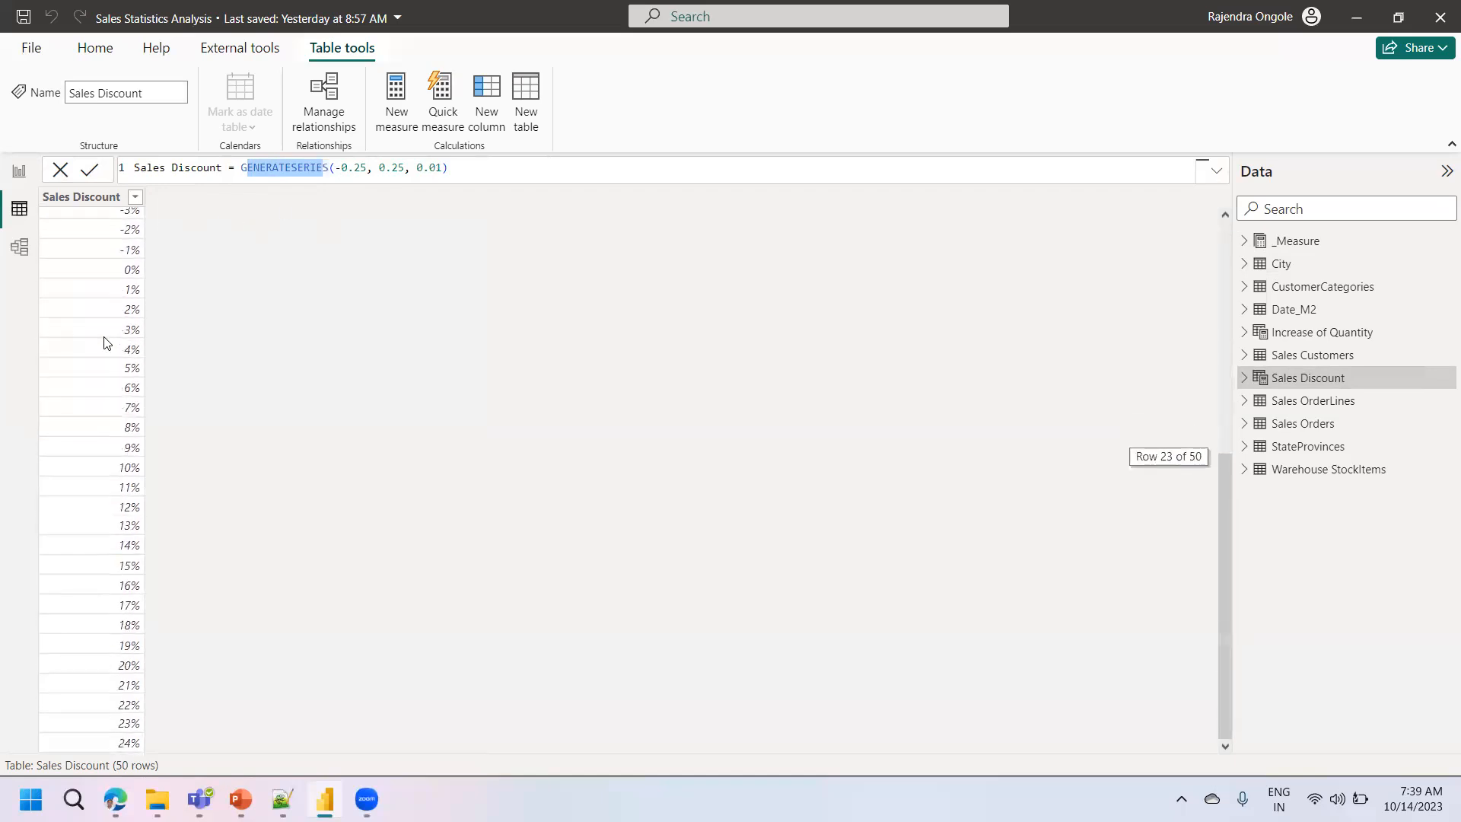
scroll(105, 354, "up", 7)
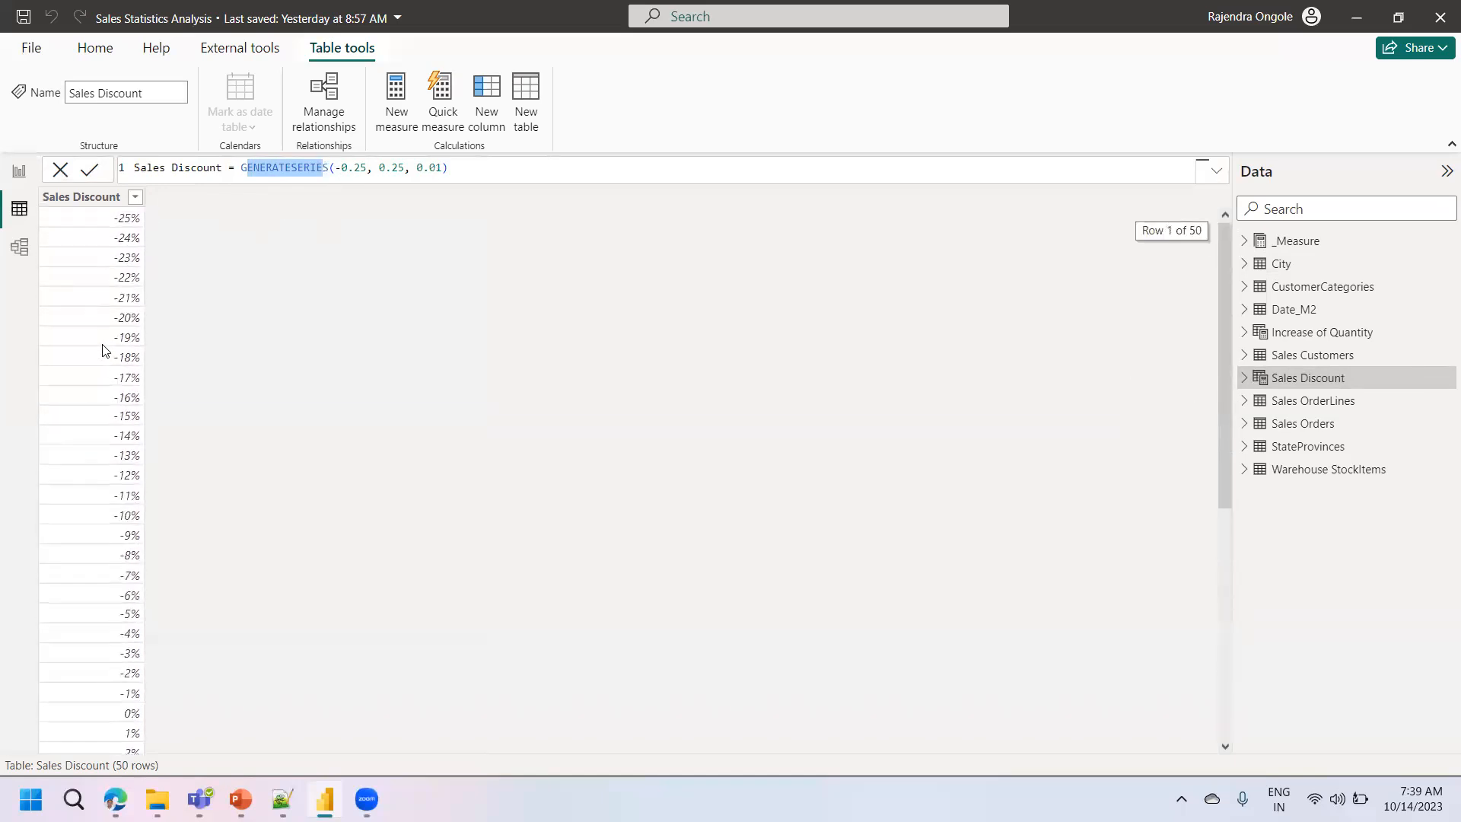
Expand the Sales Discount table and show the Sales Discount Value SELECTEDVALUE measure formula.
left_click(1246, 381)
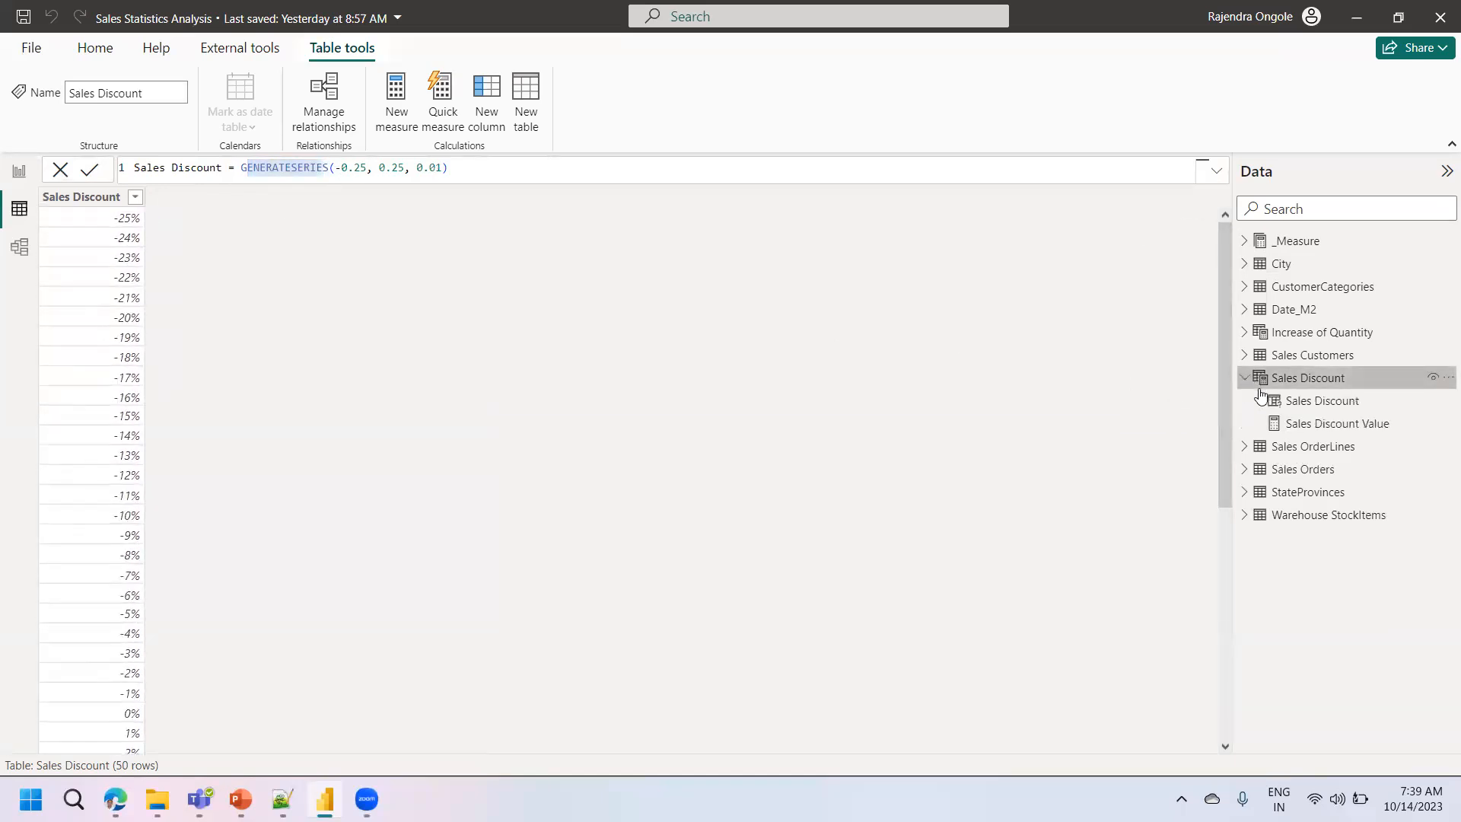
left_click(1320, 425)
left_click(1297, 401)
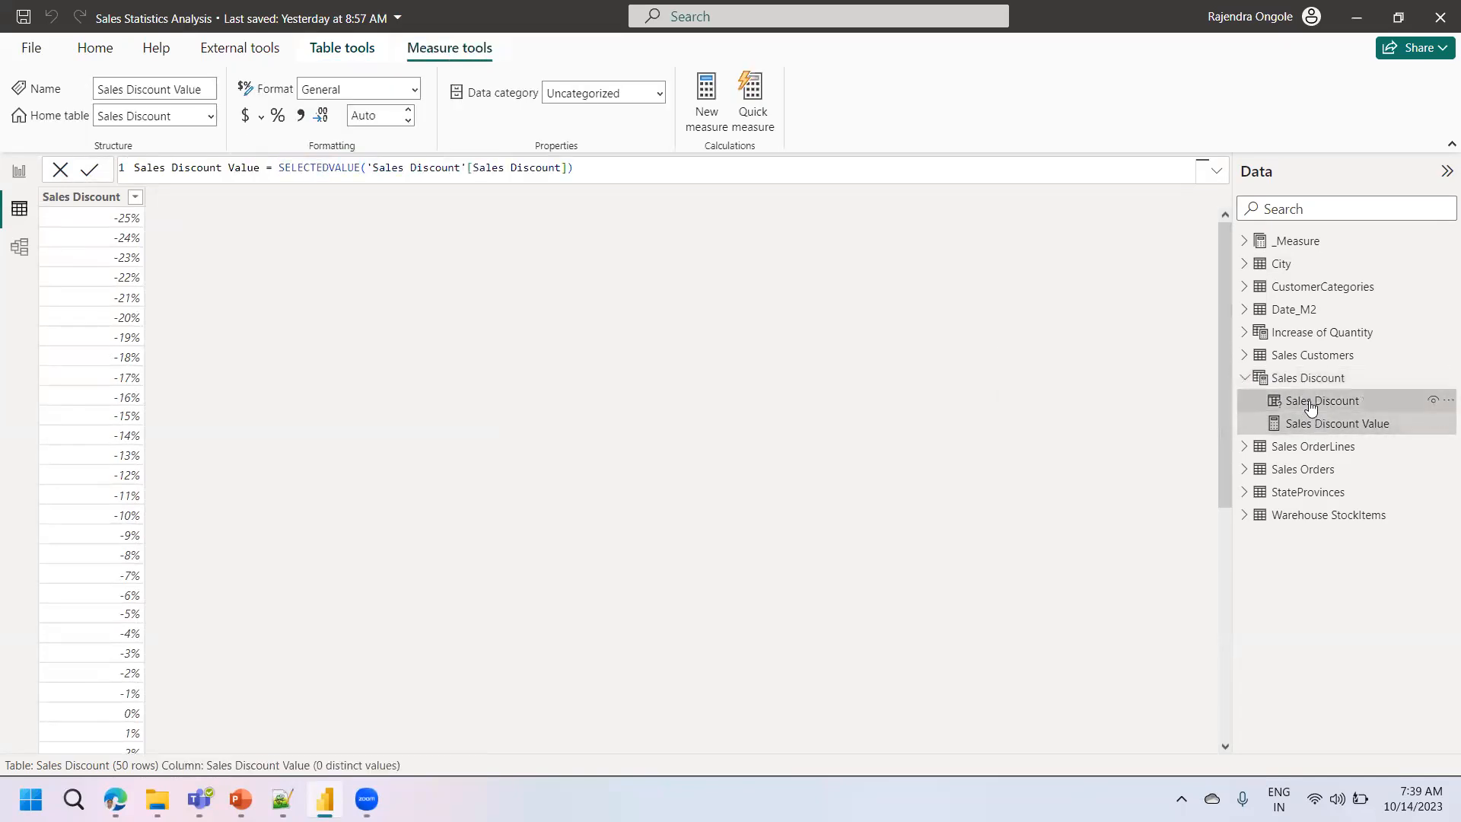
left_click(1307, 426)
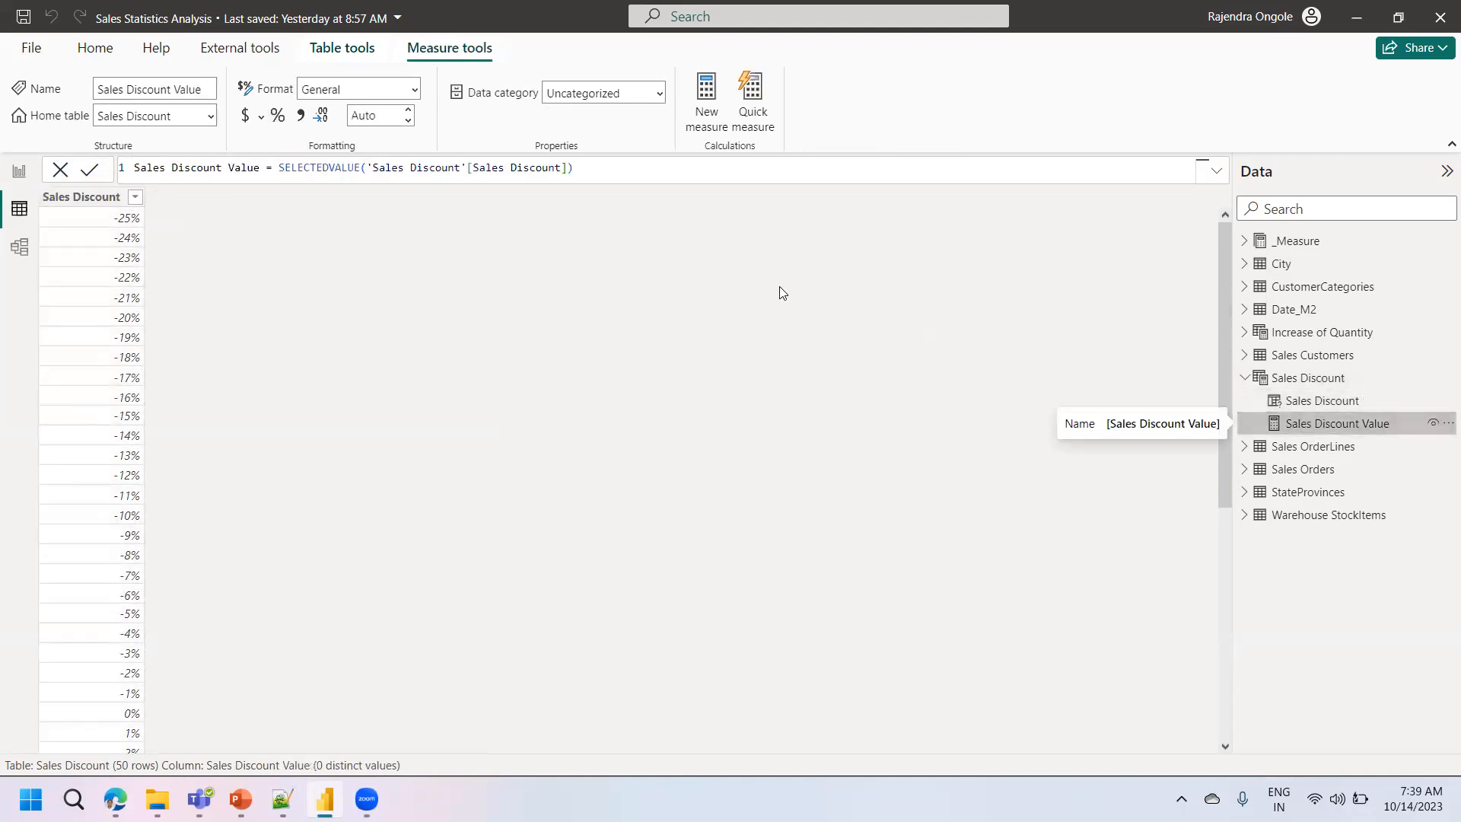
left_click(19, 171)
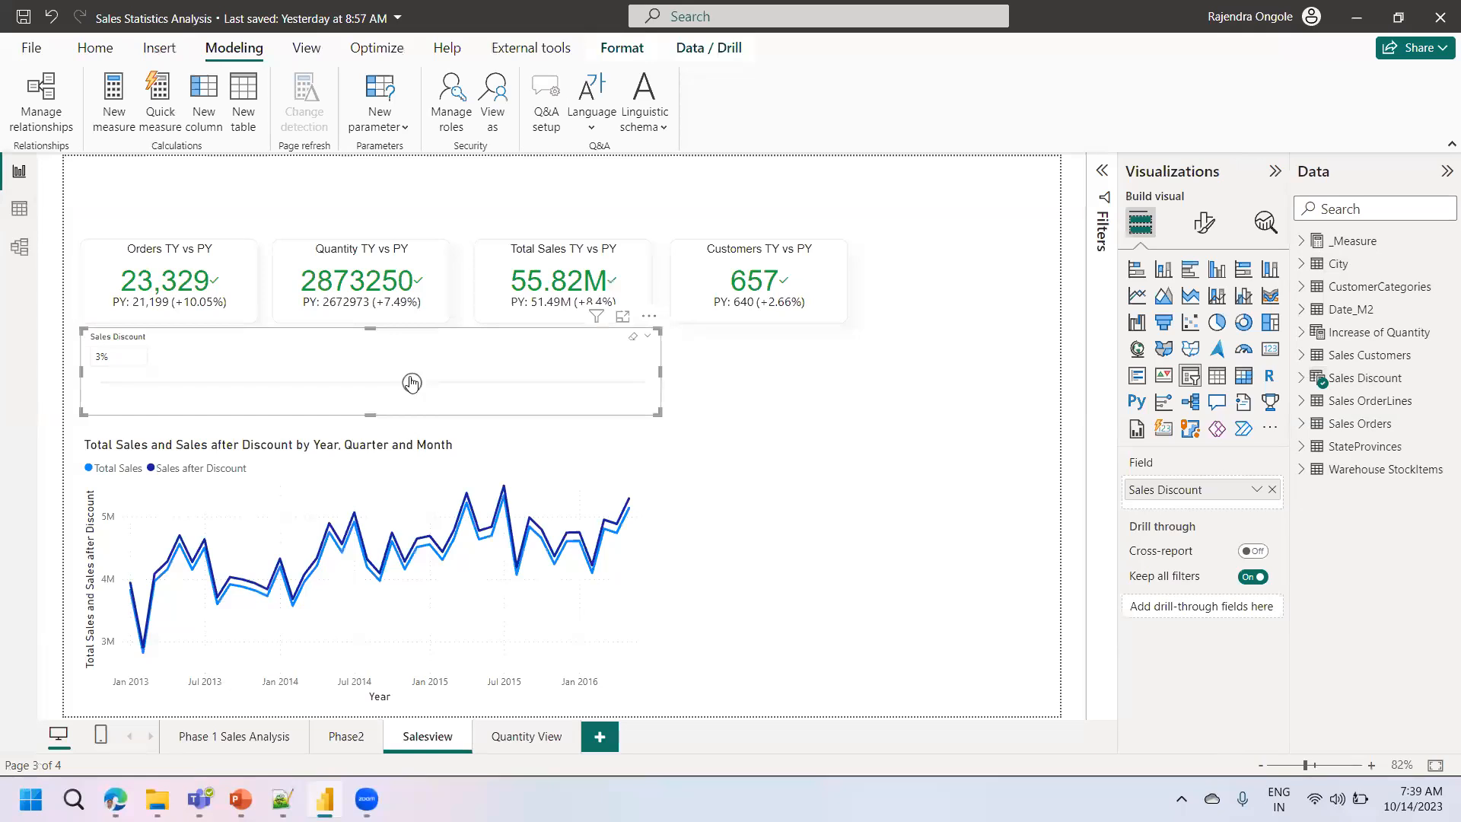
Set Sales Discount to -8% and select the Salesview line chart to see its axis fields.
left_click_drag(412, 383, 295, 386)
left_click(19, 208)
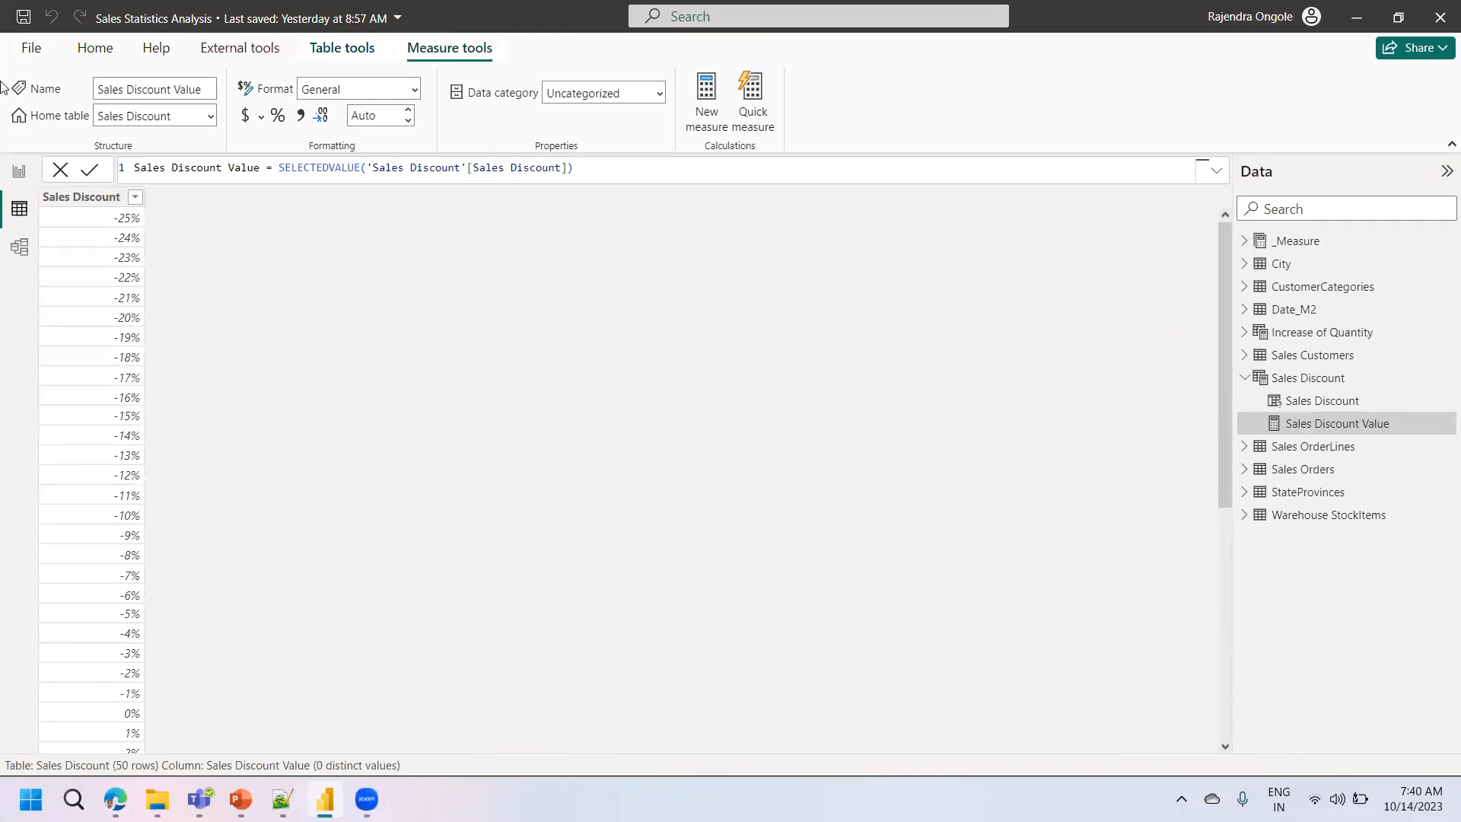
left_click(18, 172)
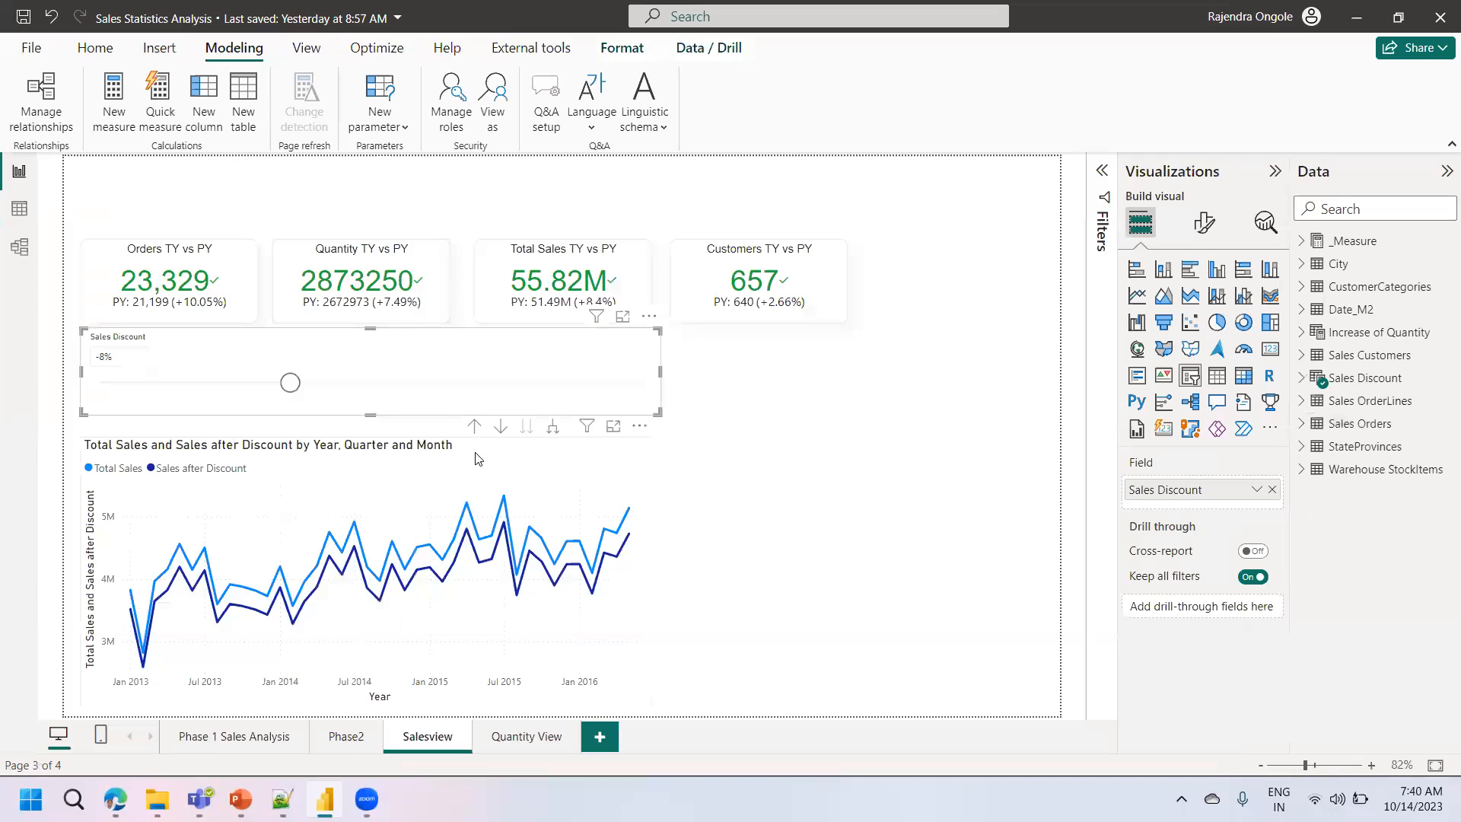
left_click(645, 470)
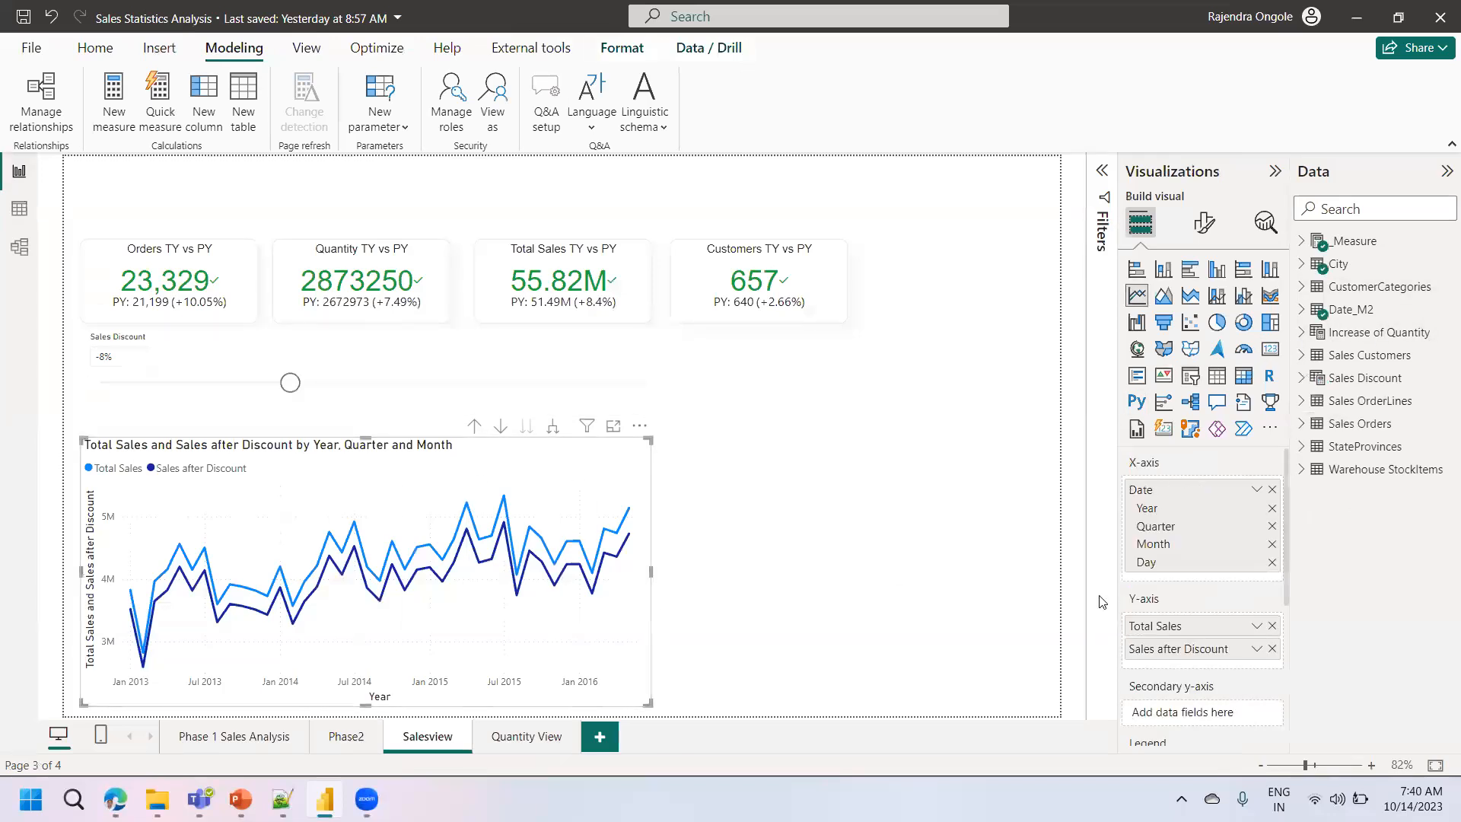
Inspect the Sales after Discount DAX and its Sales Discount Value reference.
left_click(1303, 242)
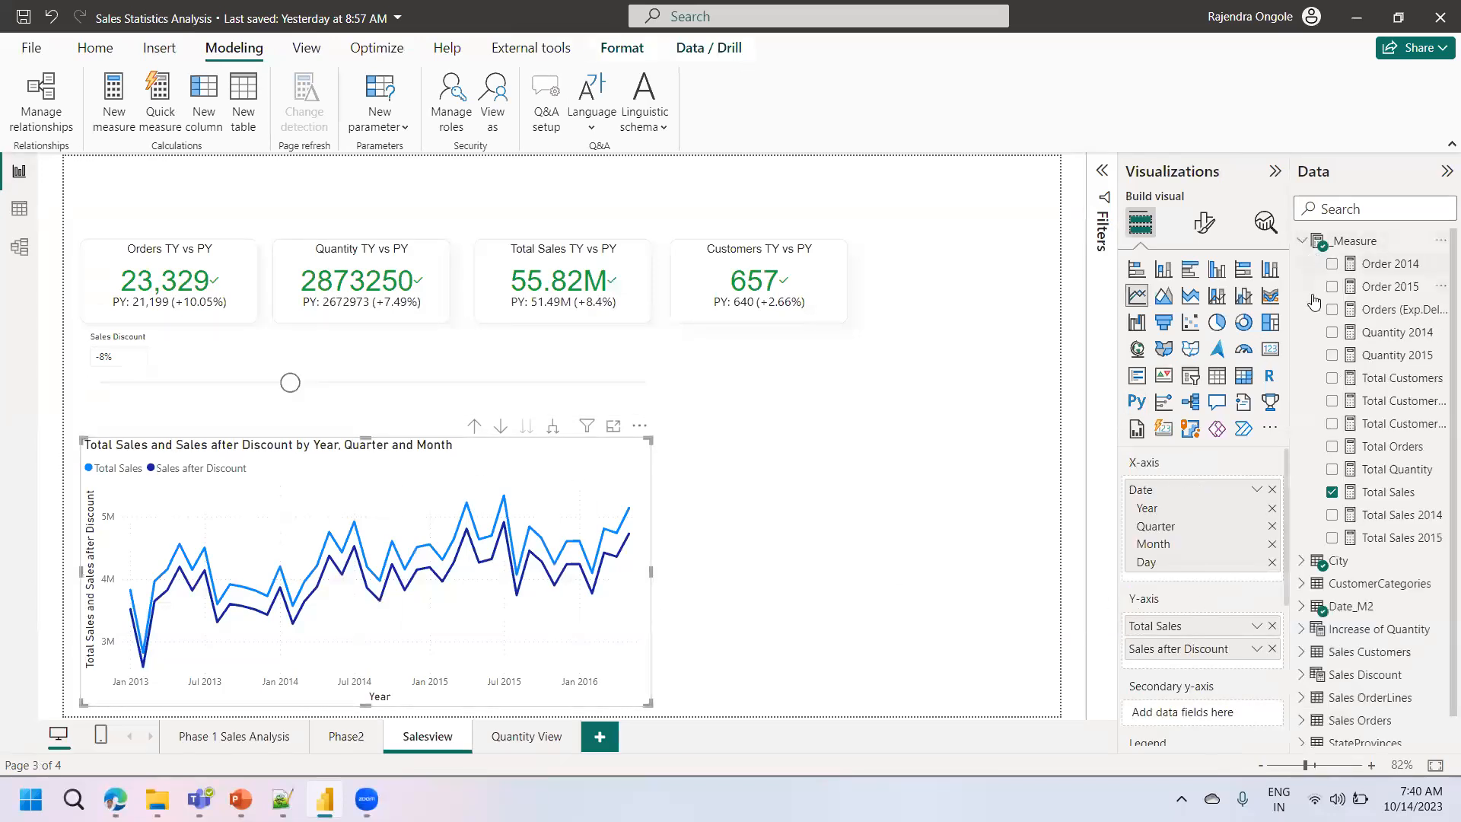
left_click(1301, 561)
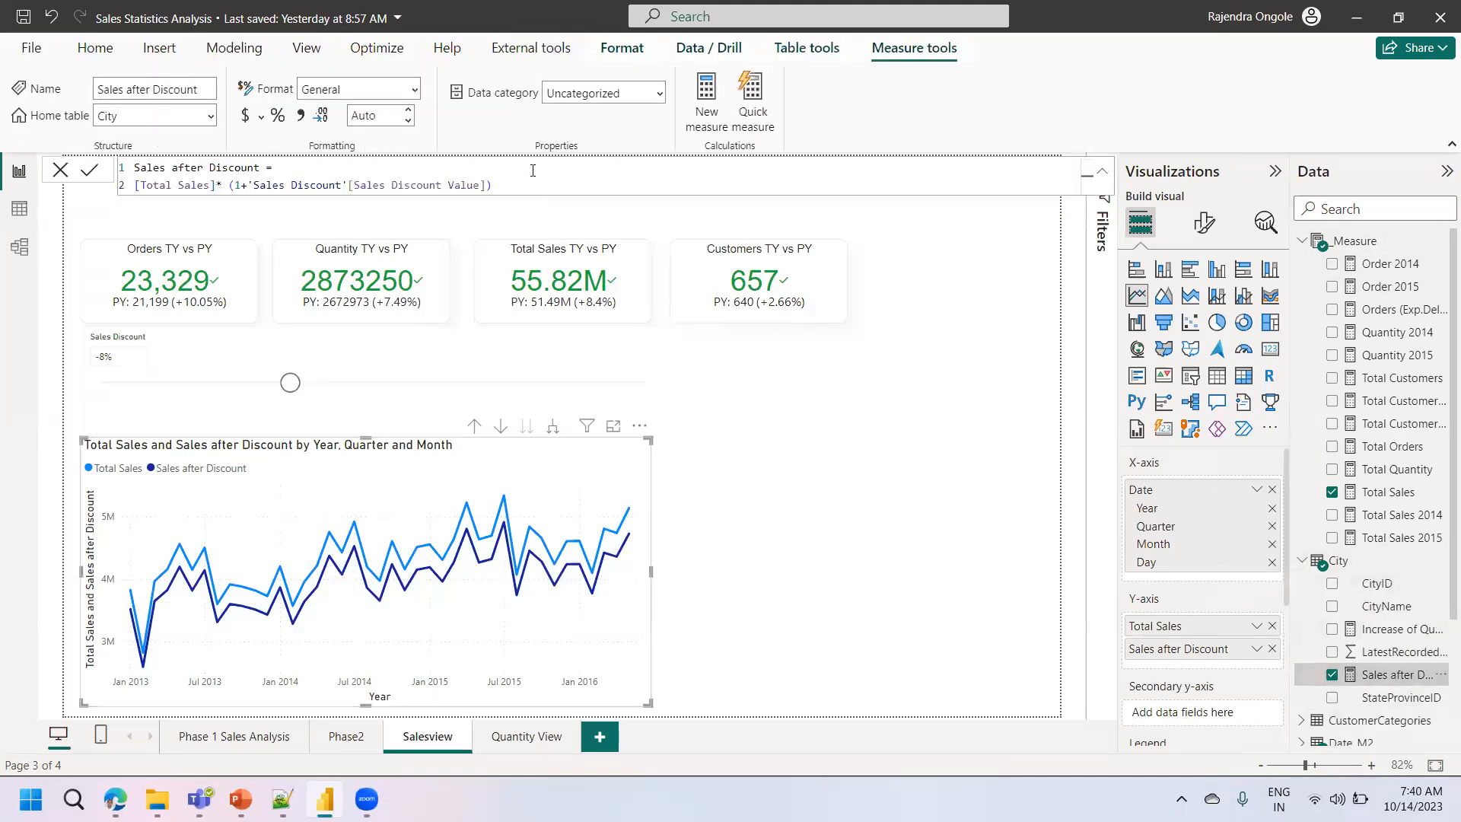
scroll(560, 191, "up", 5)
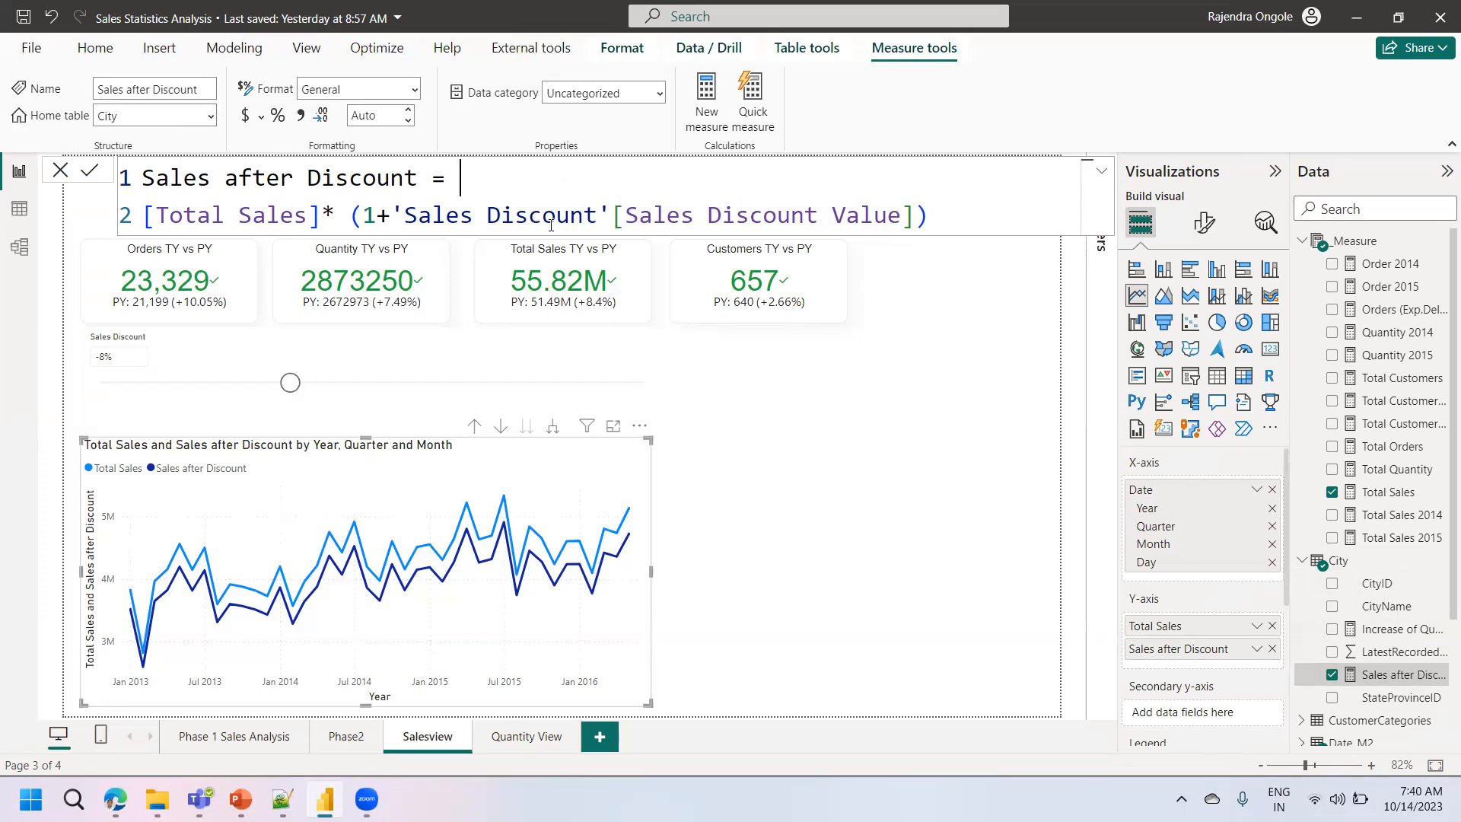
left_click_drag(396, 214, 915, 215)
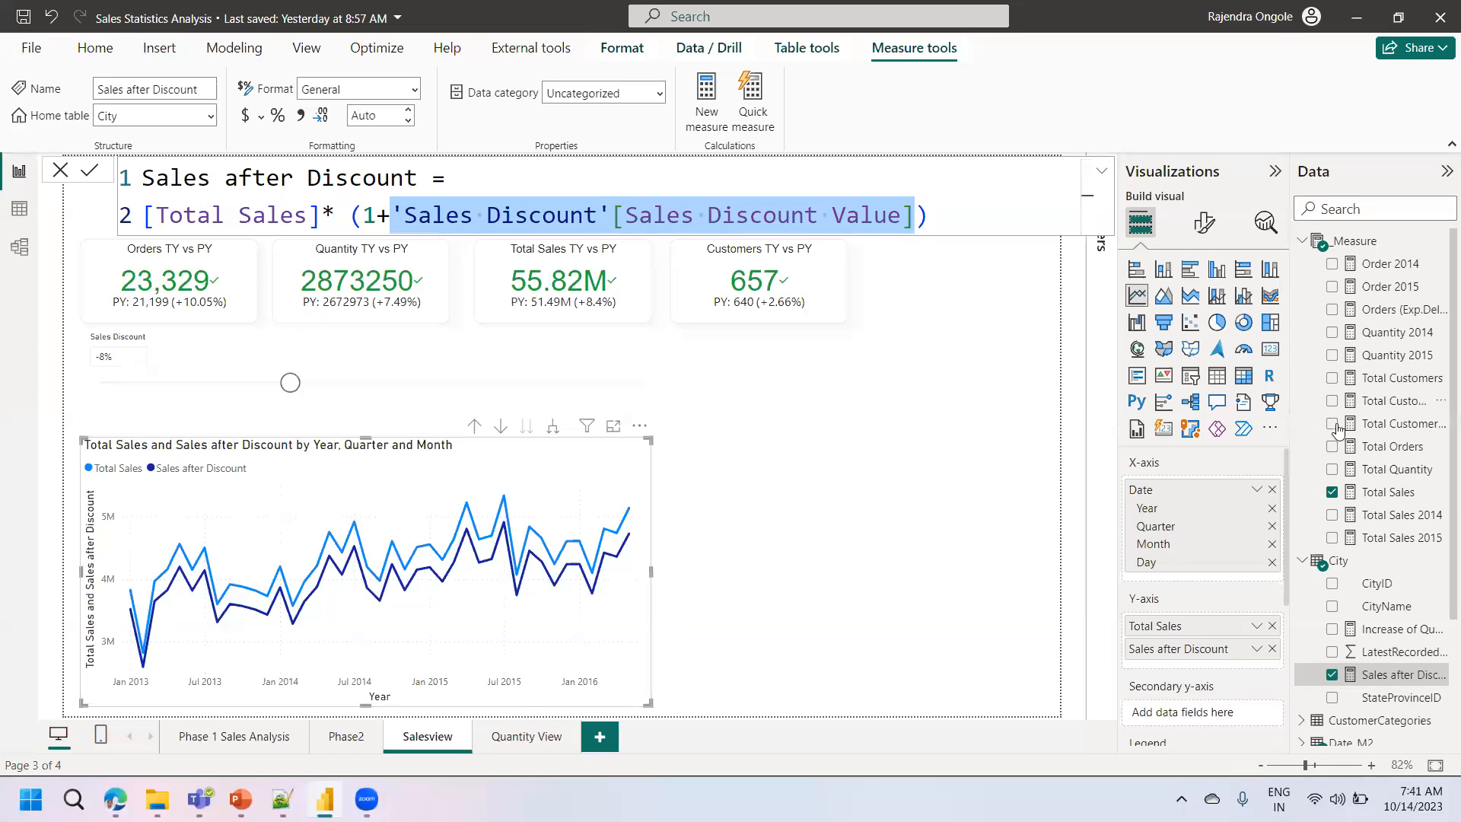
Cross-filter the report to March 2015 from the line chart, clear it, then go to Quantity View.
left_click(591, 594)
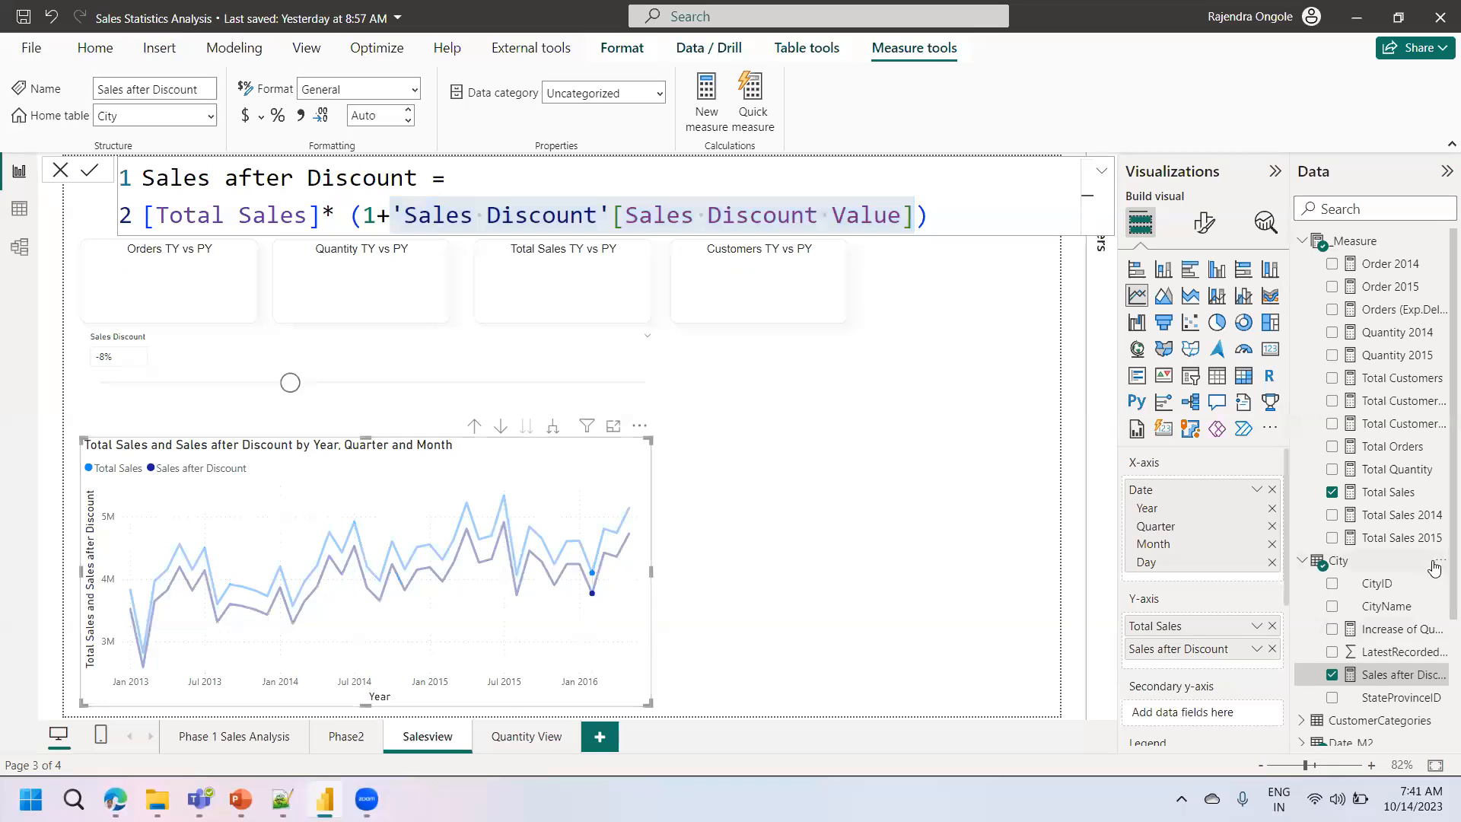
left_click(460, 523)
left_click(462, 557)
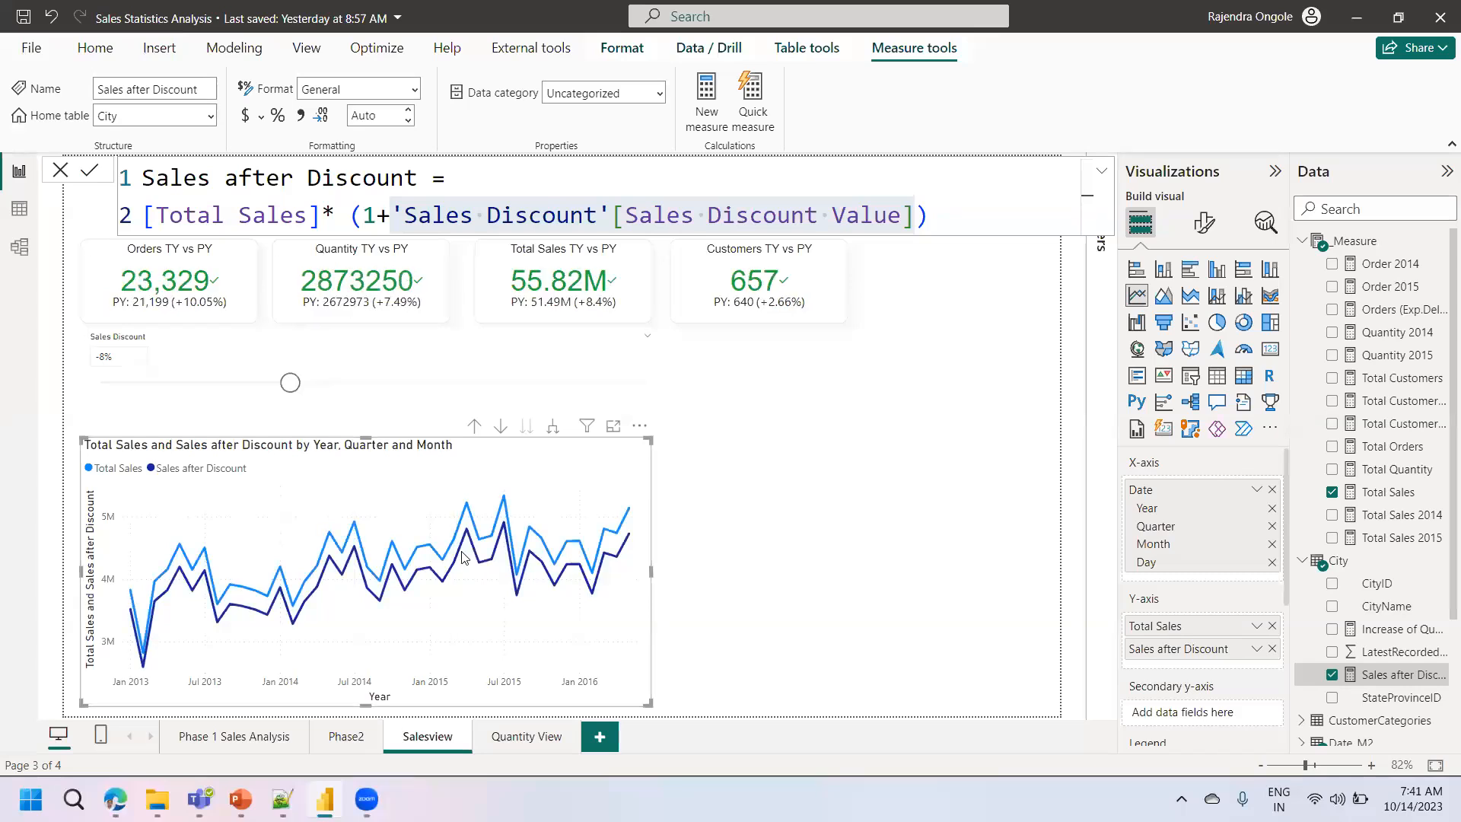
left_click(457, 556)
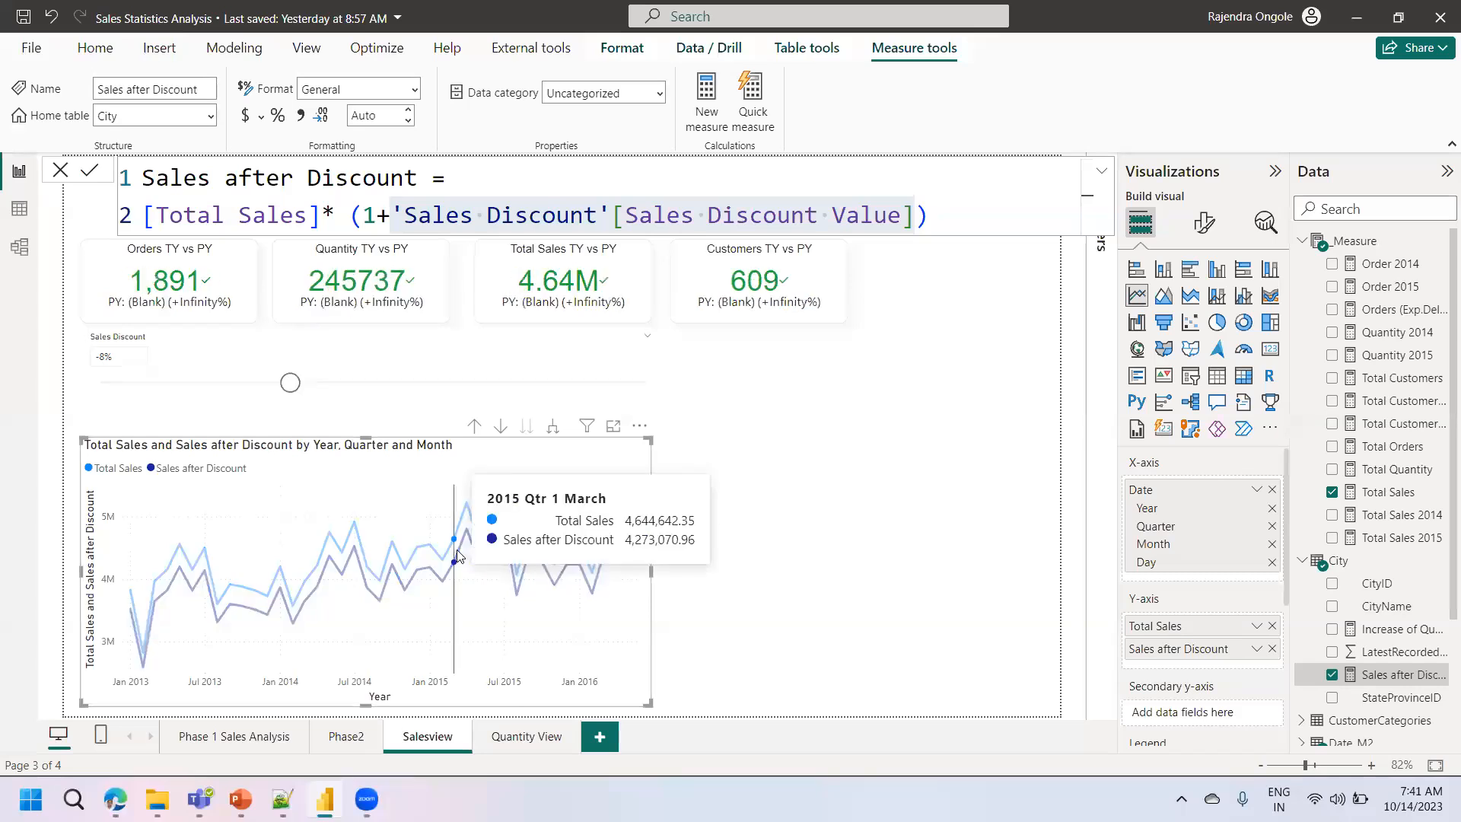
left_click(458, 557)
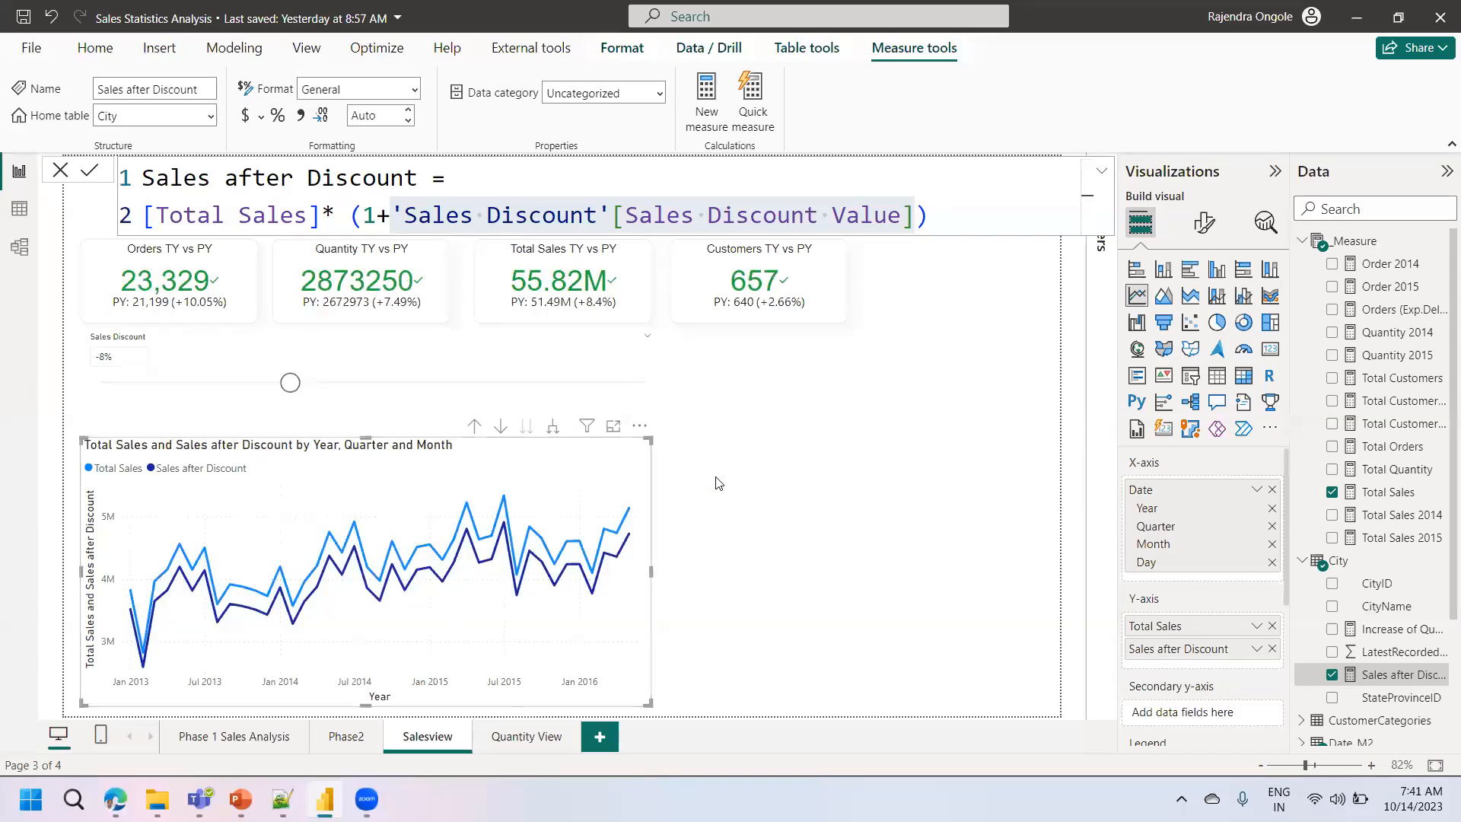
left_click(63, 194)
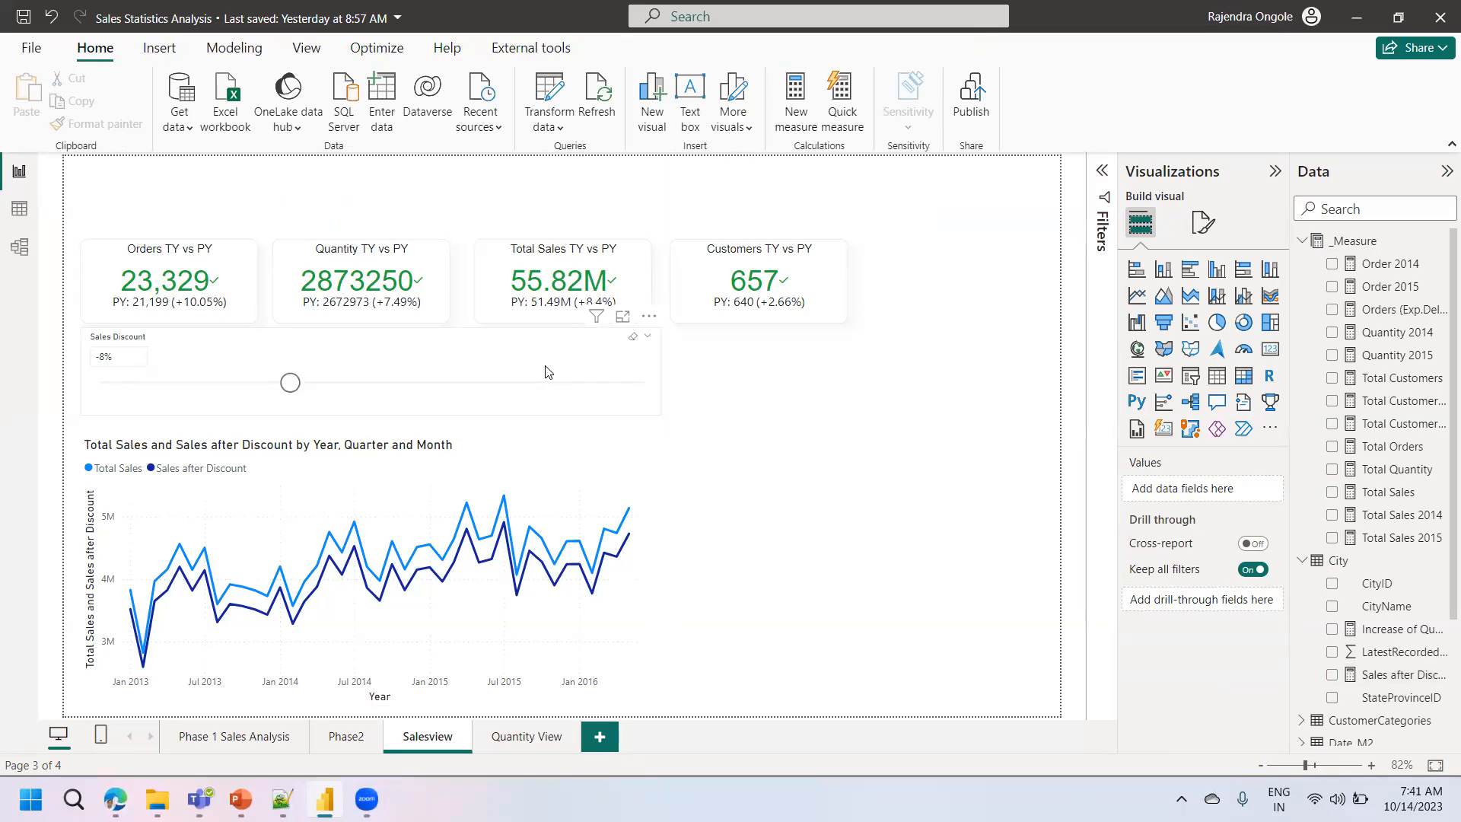
left_click(526, 736)
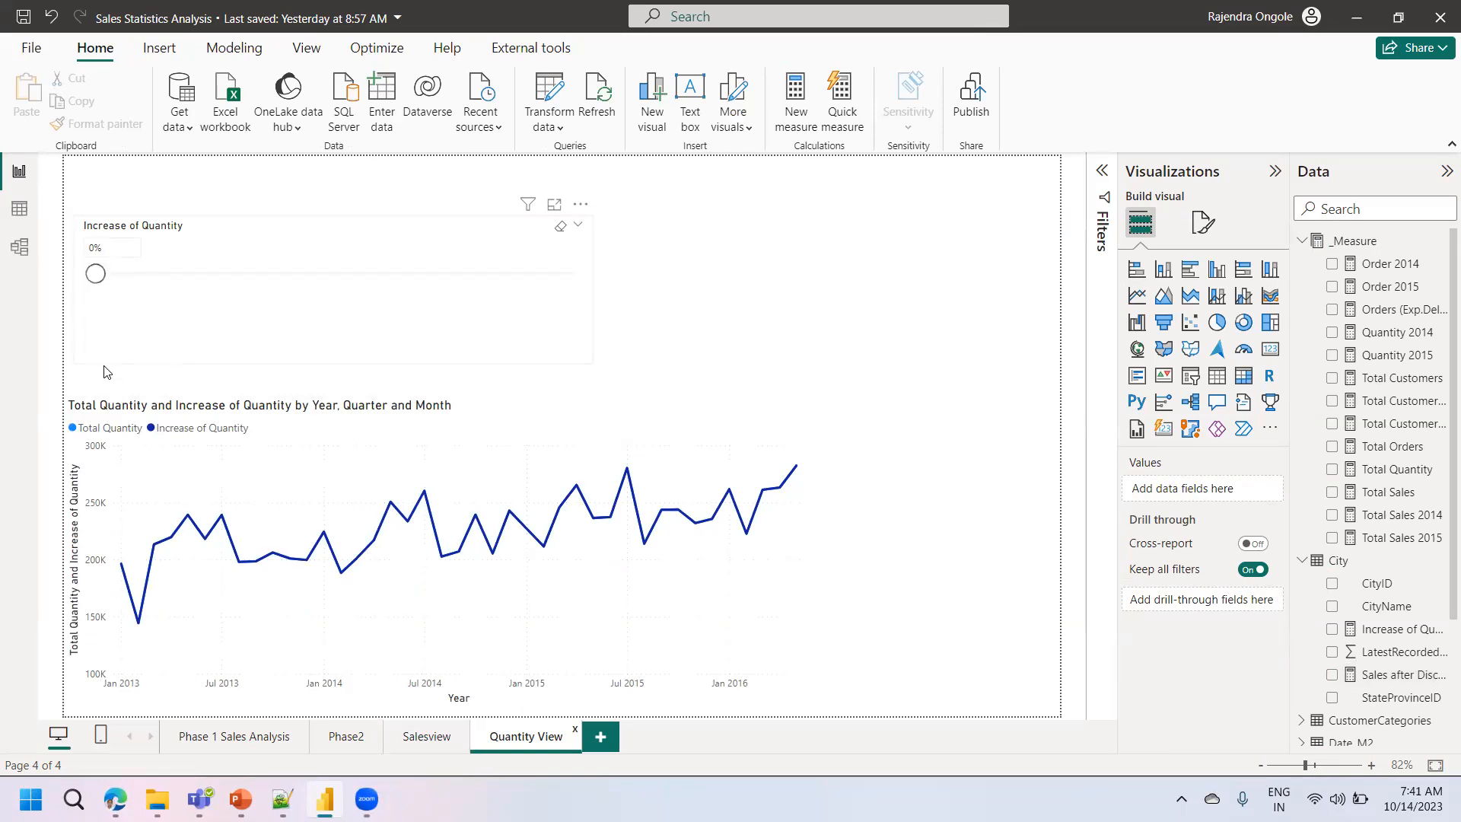
Raise Increase of Quantity to 29% via 8%, then return to the Salesview page.
left_click_drag(96, 275, 134, 274)
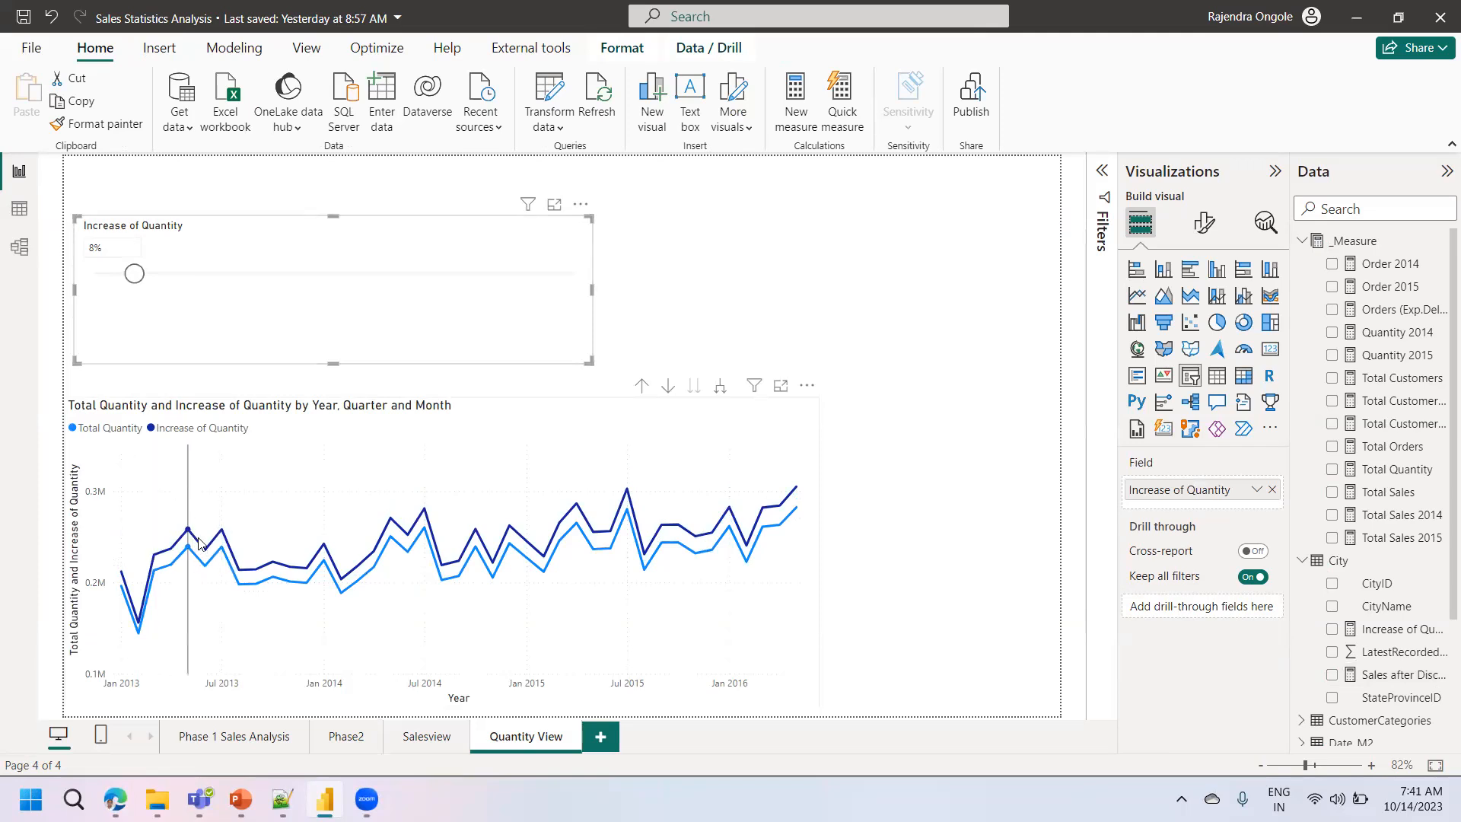
mouse_move(201, 534)
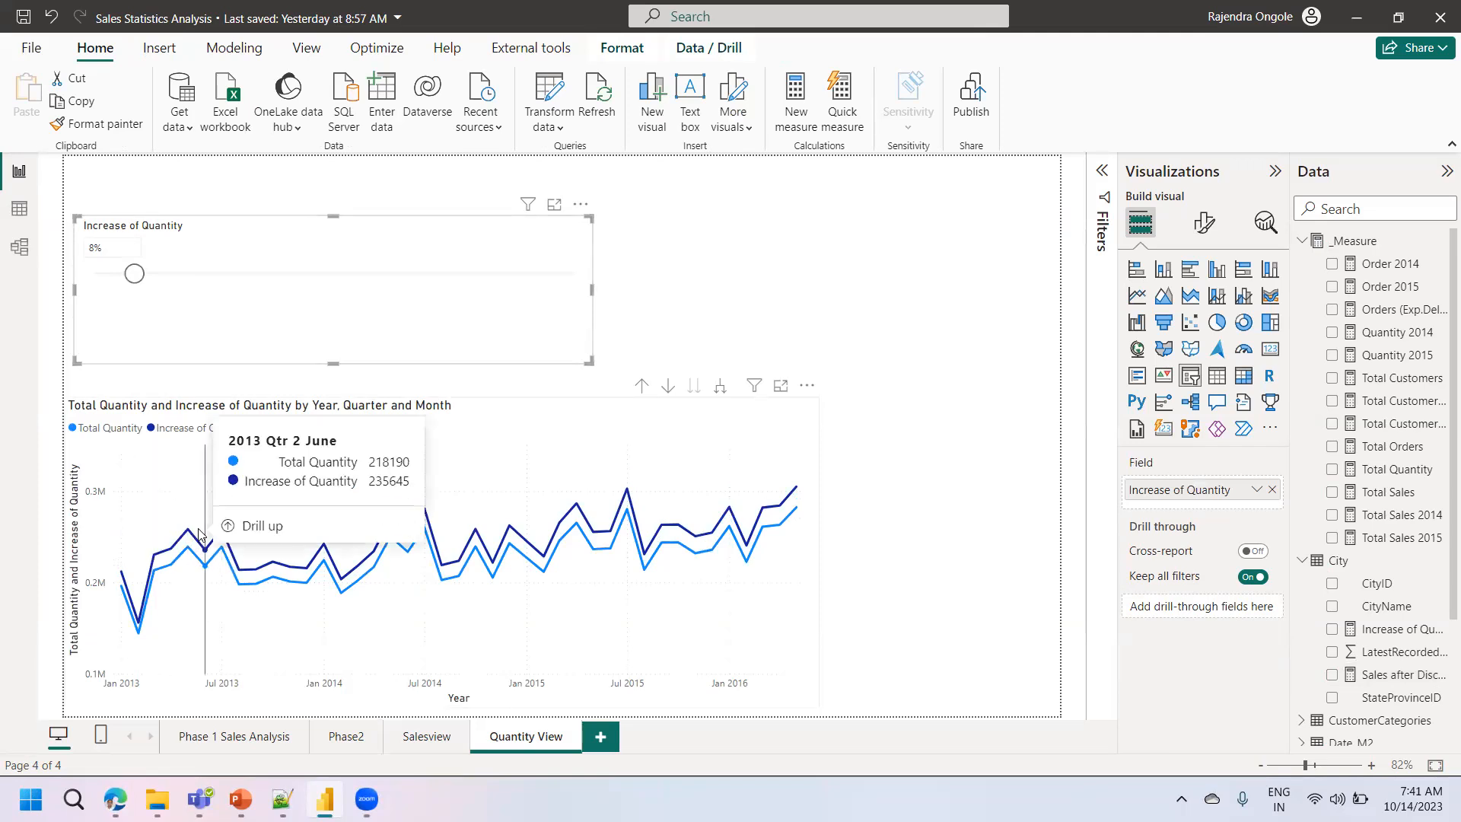
left_click_drag(134, 273, 236, 273)
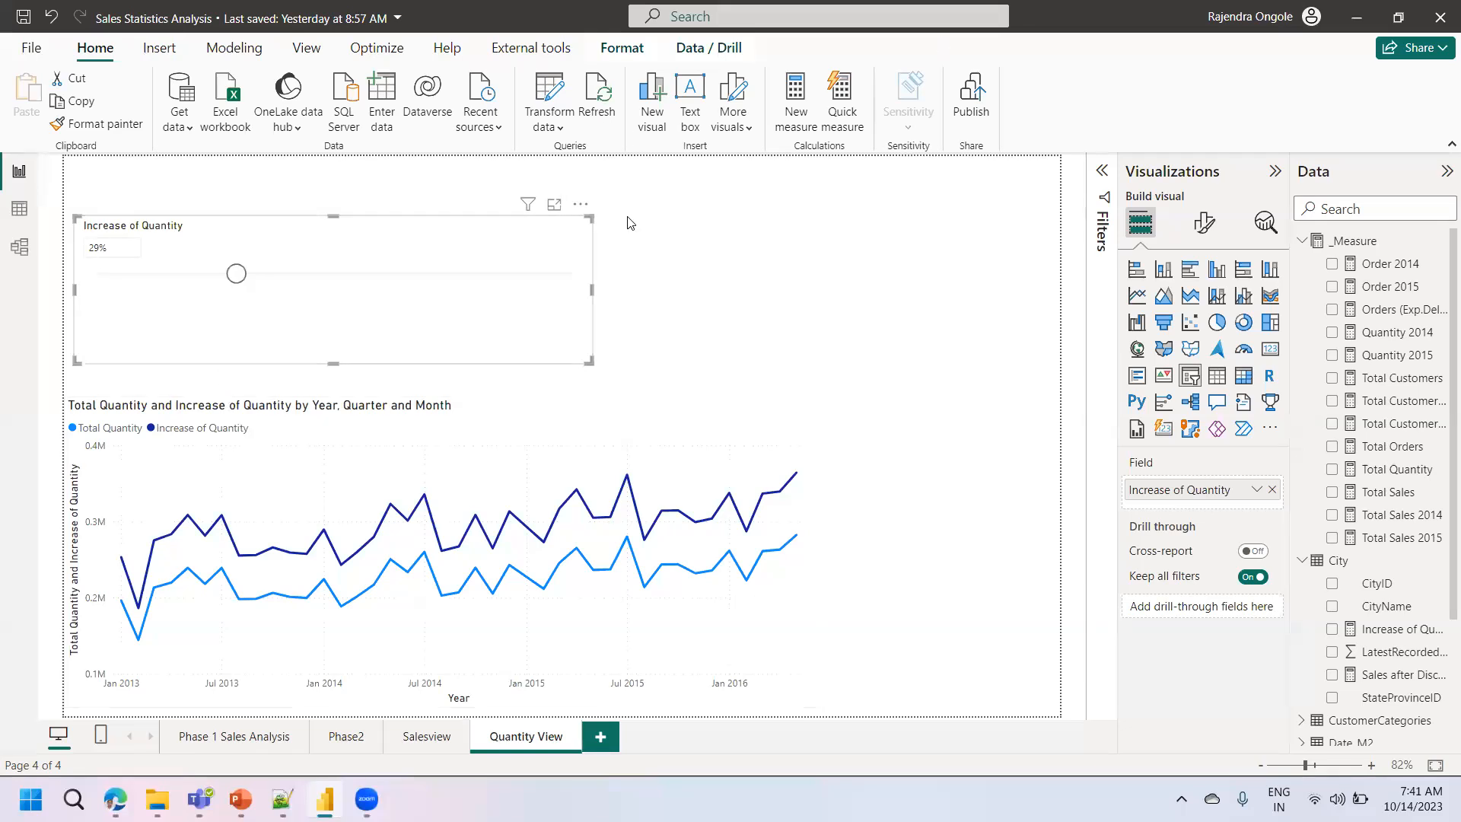
left_click(417, 738)
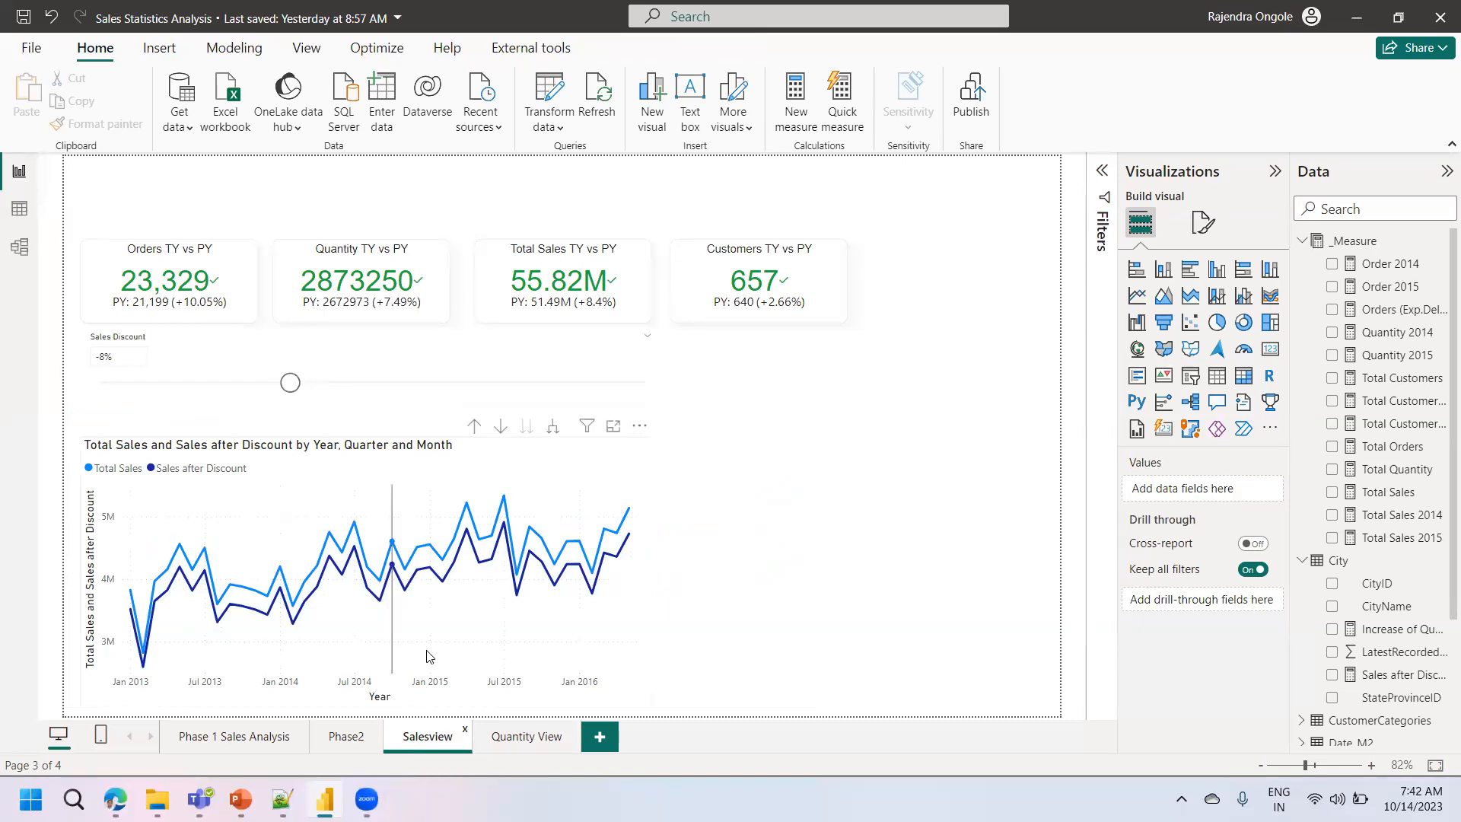
Delete the old Quantity View page.
left_click(500, 736)
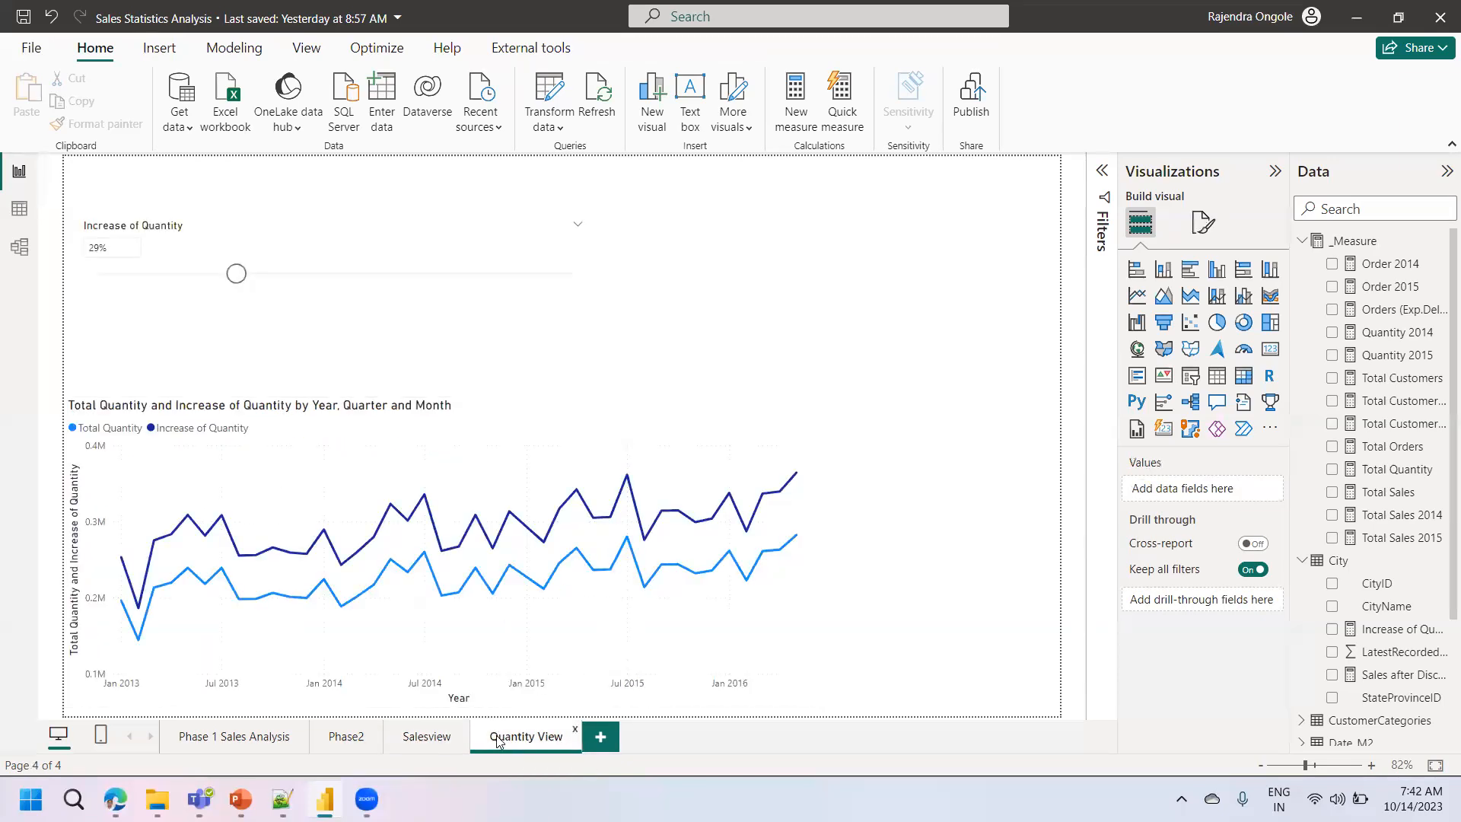
left_click(453, 740)
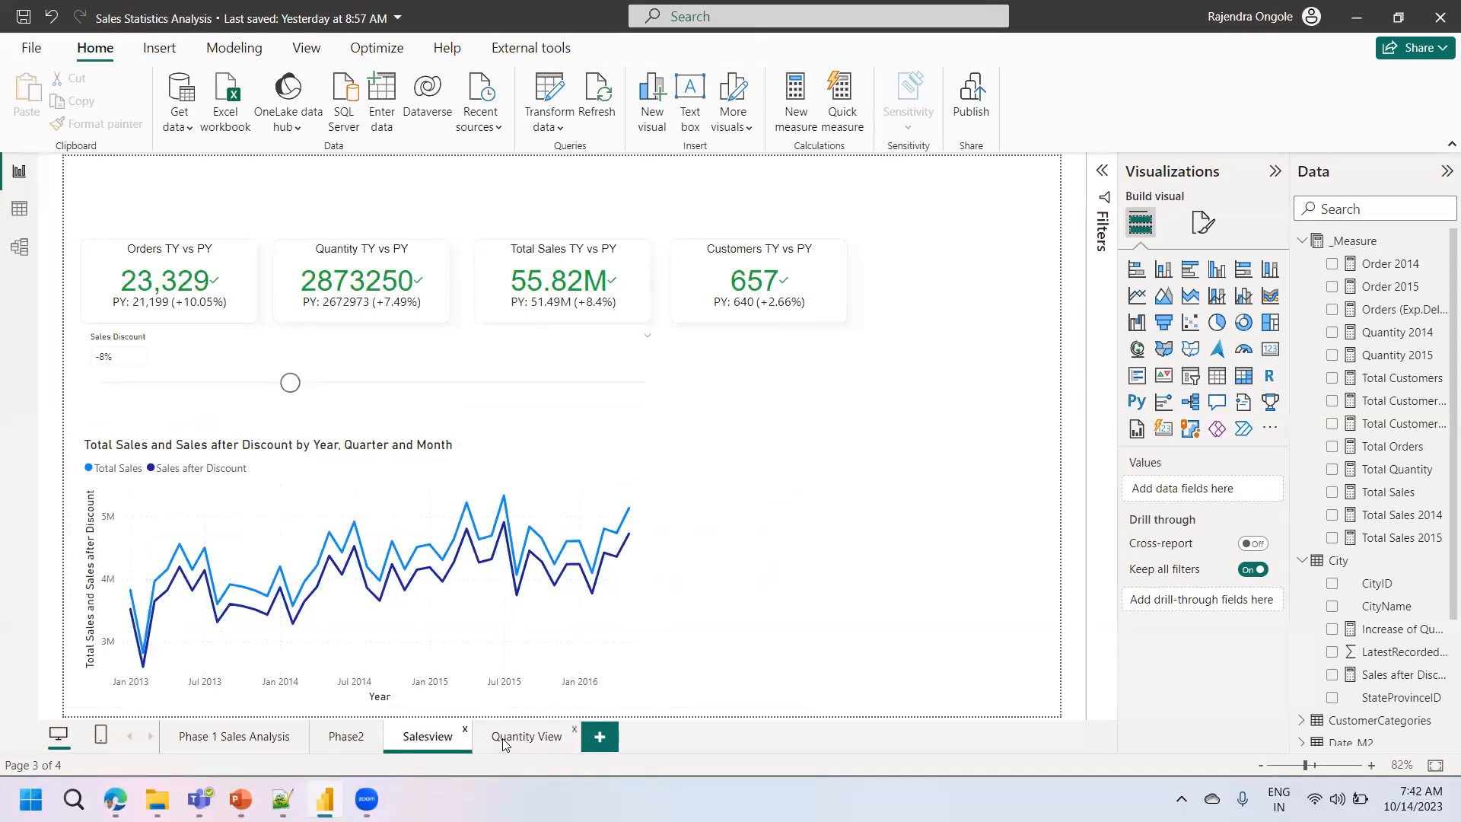
left_click(524, 736)
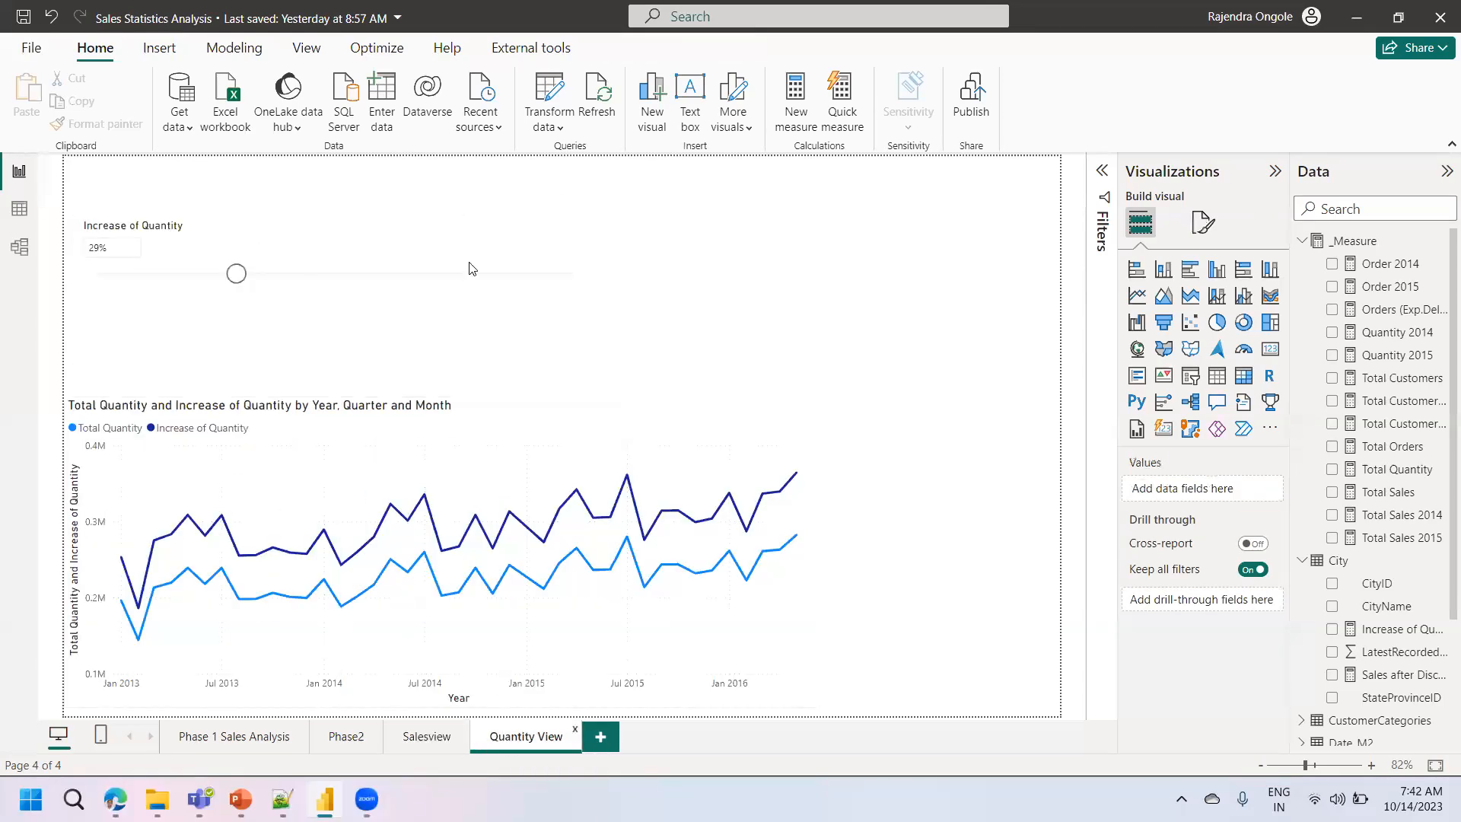
left_click(426, 742)
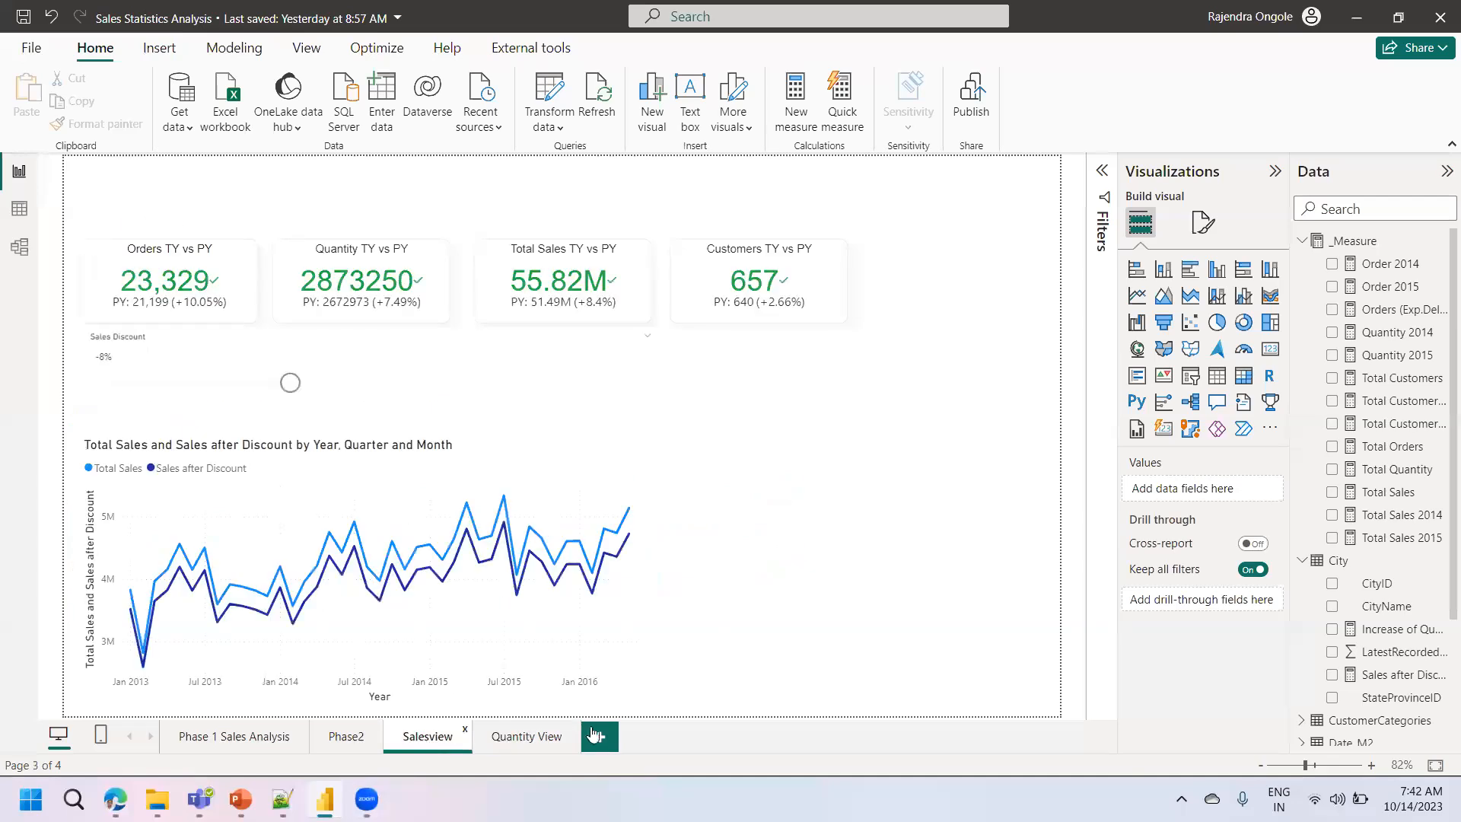
right_click(509, 742)
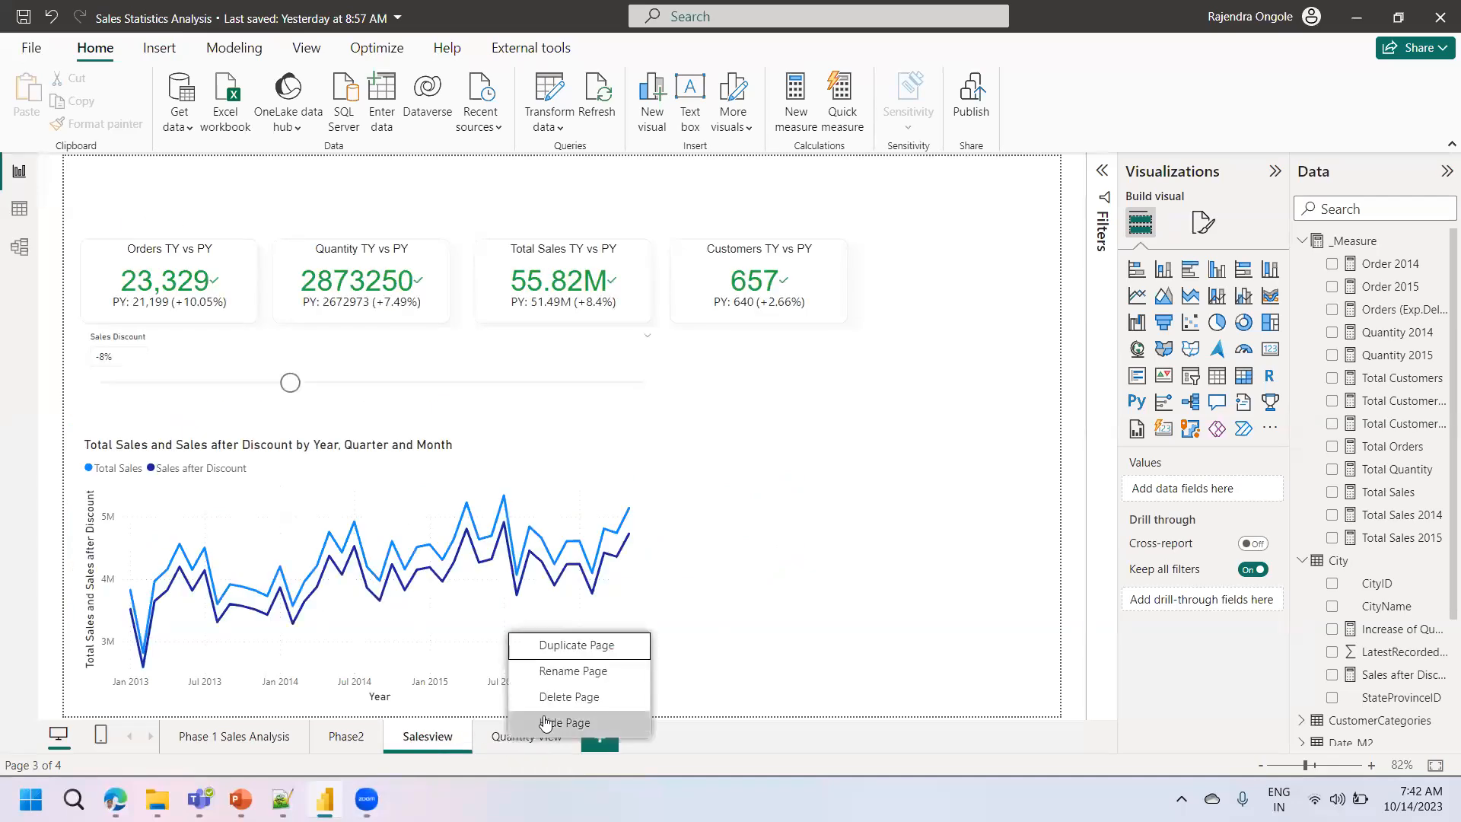
left_click(570, 697)
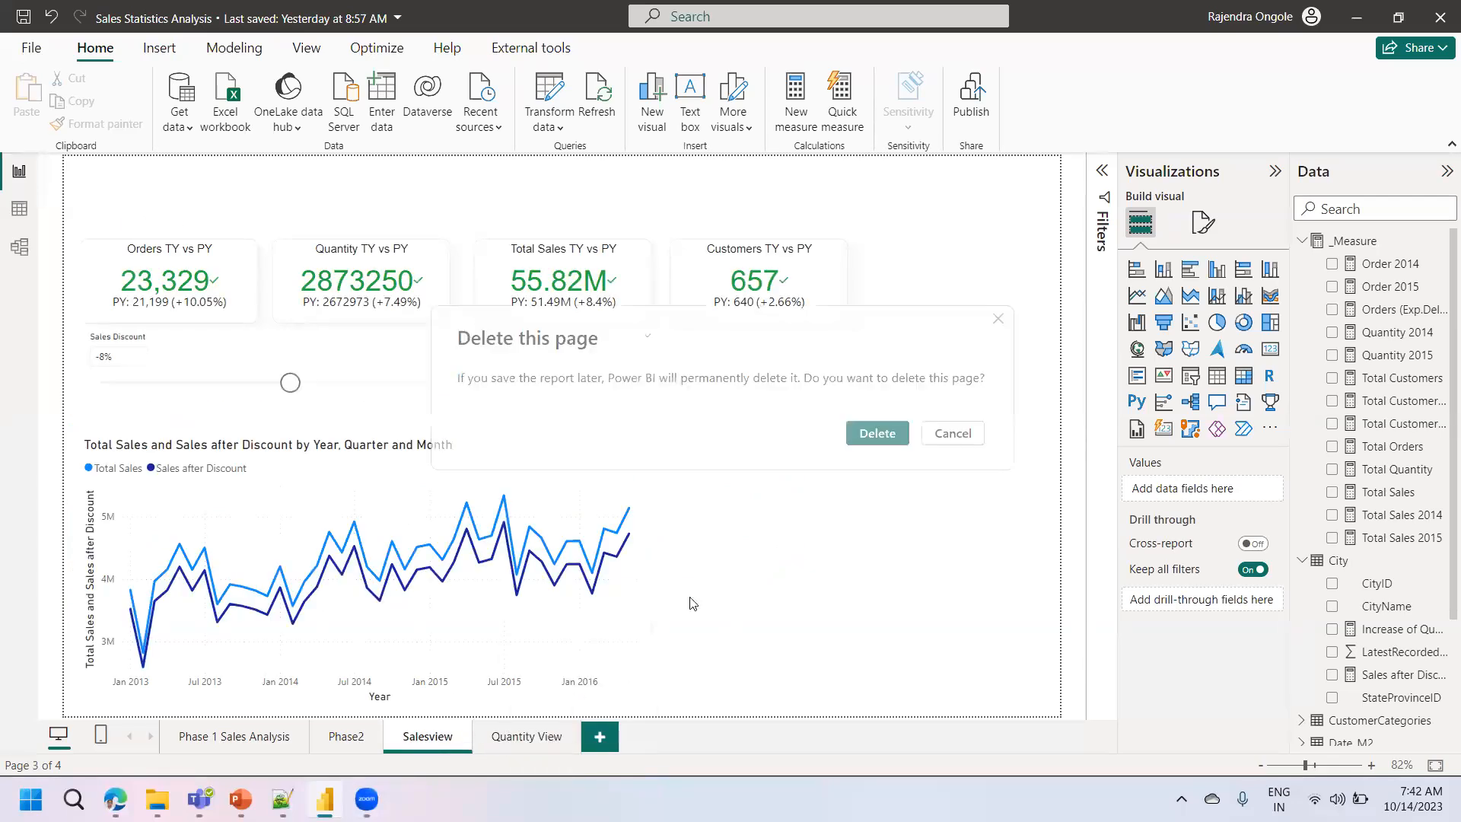
left_click(850, 440)
left_click(378, 473)
left_click(840, 491)
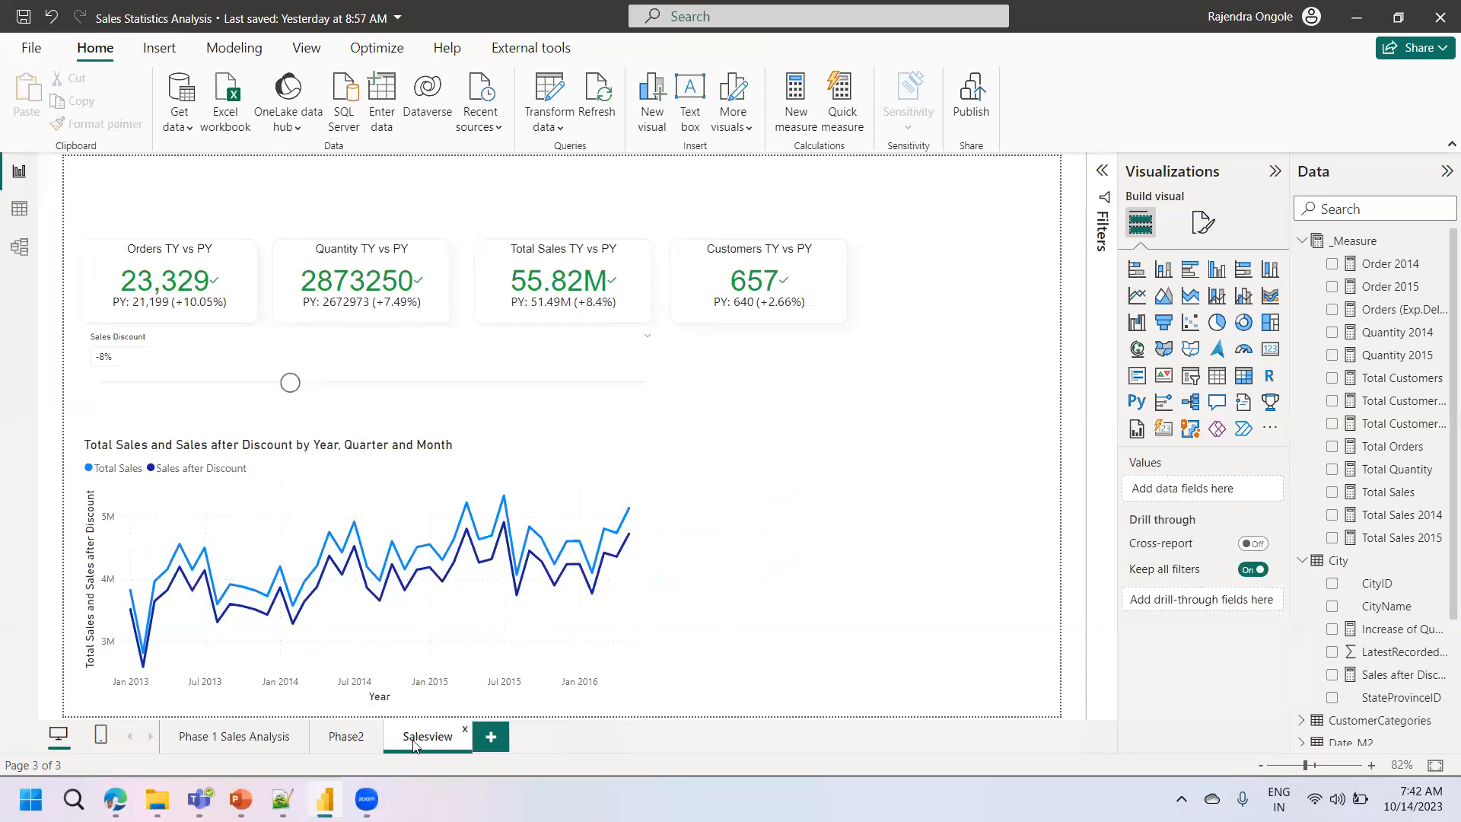
Duplicate the Salesview page and rename the copy 'Quantity View'.
right_click(424, 742)
left_click(481, 646)
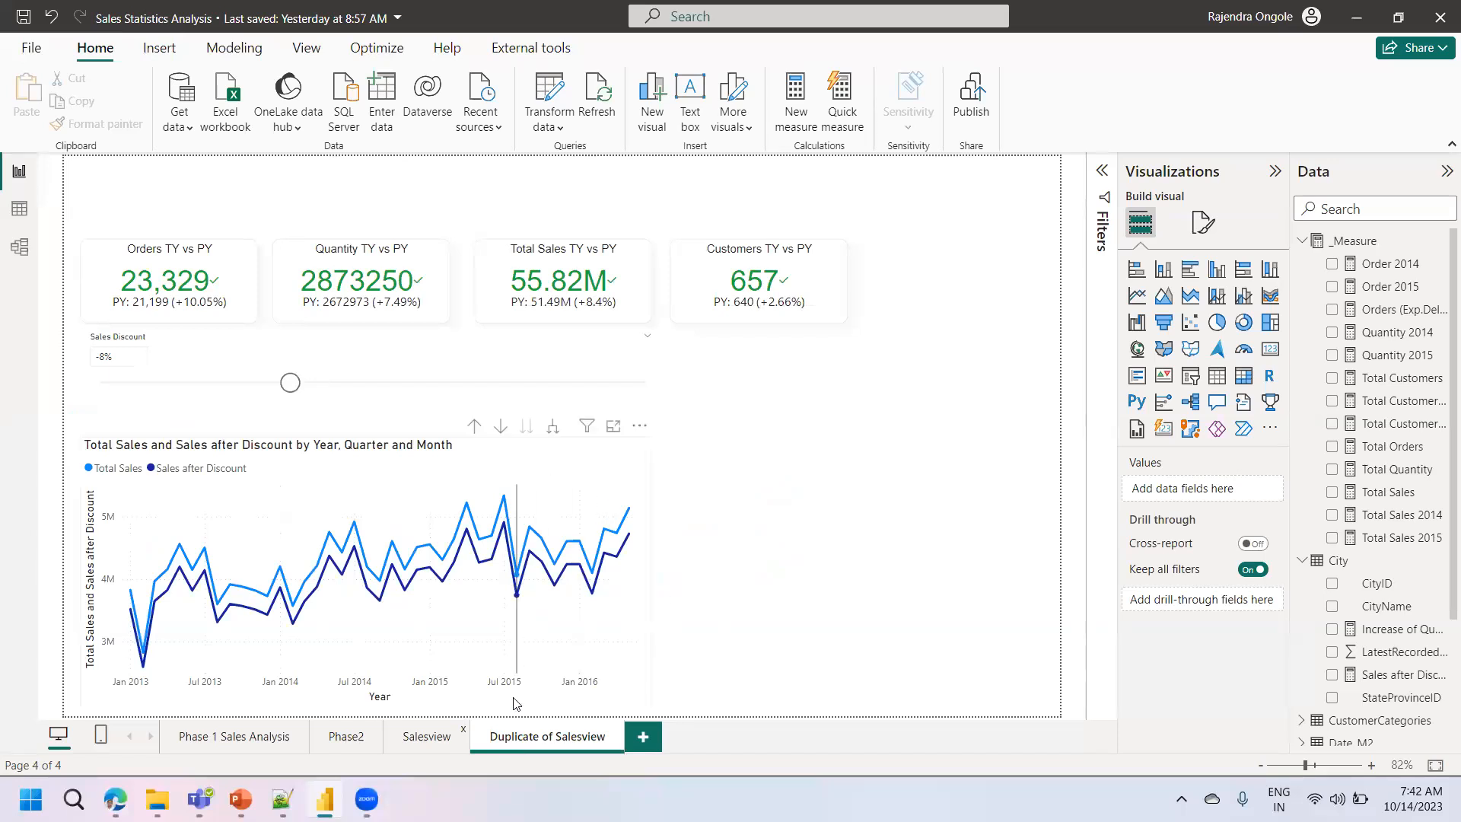
double_click(526, 730)
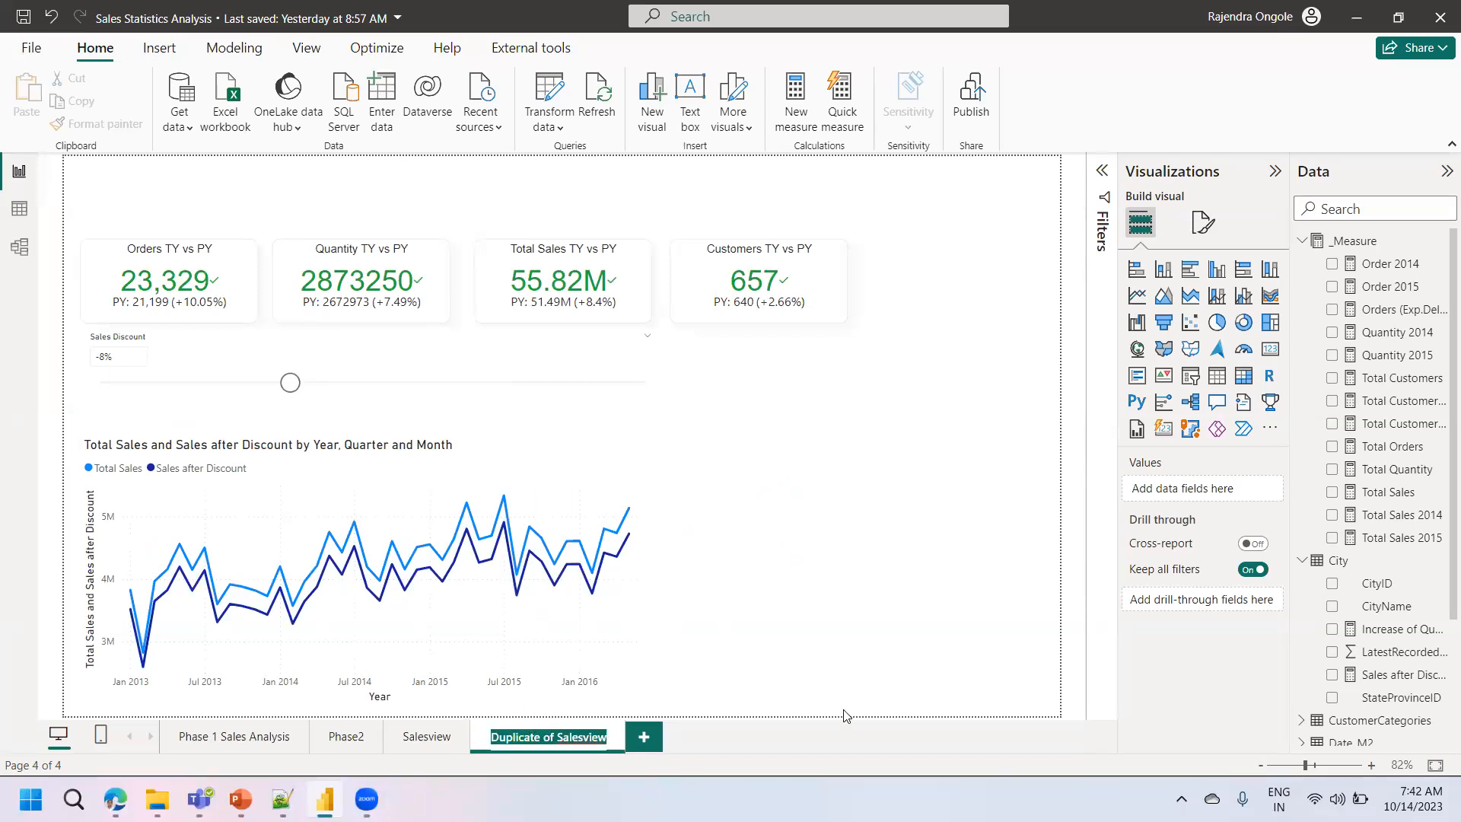
type("Quantity View")
key("Return")
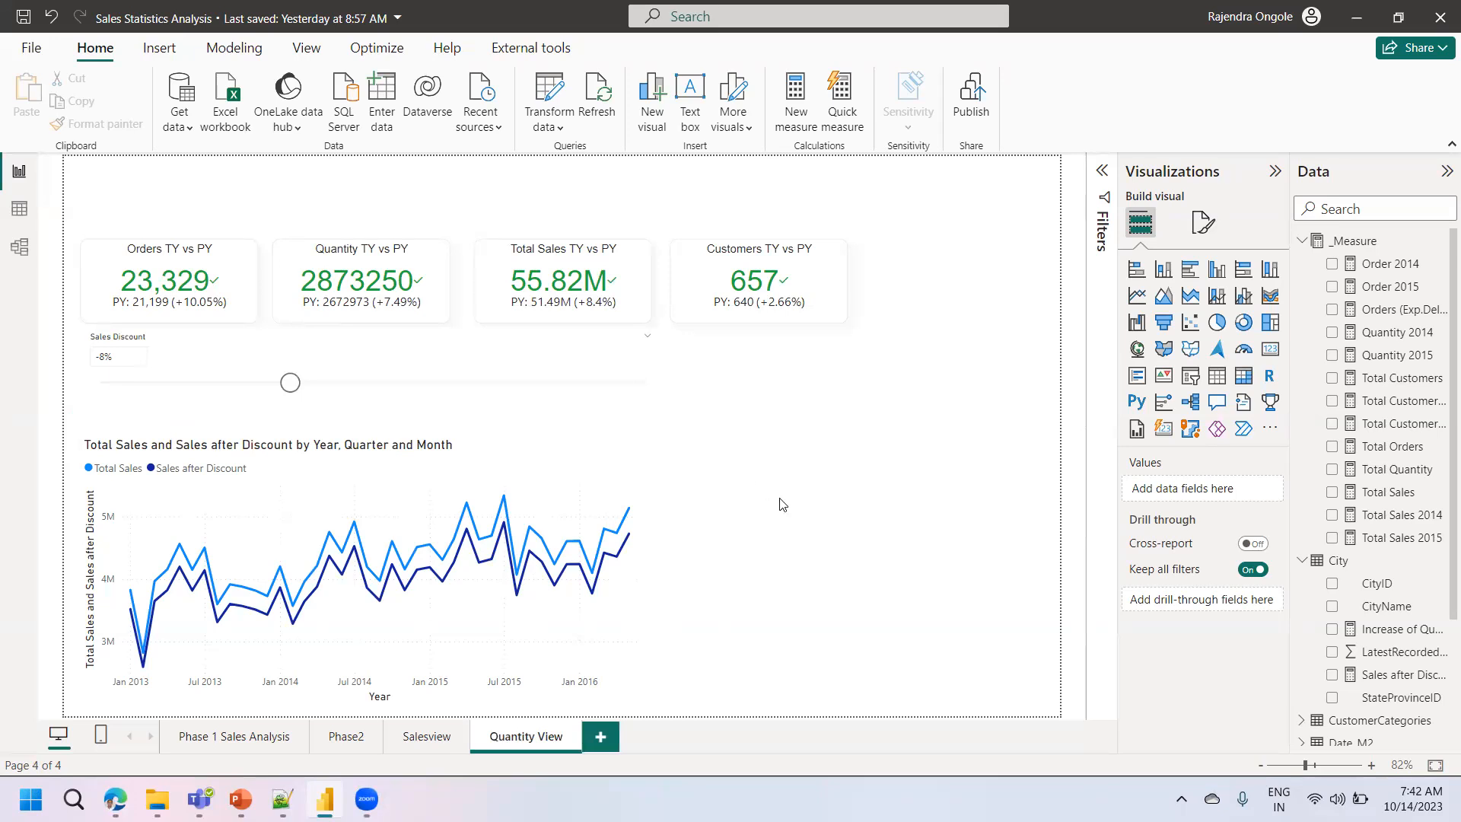
left_click(426, 735)
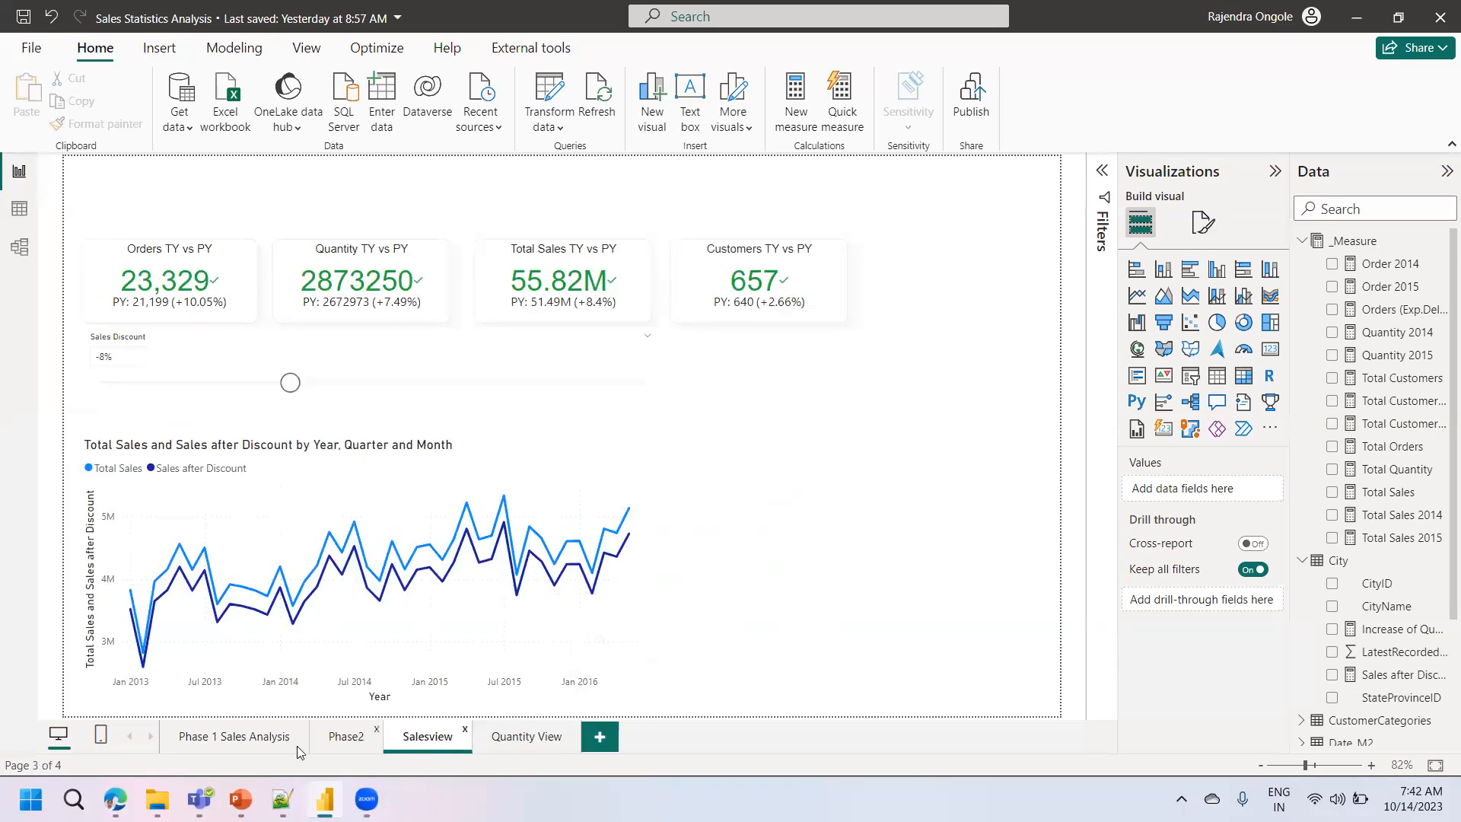
Hide the Phase 1 Sales Analysis and Phase2 pages.
left_click(238, 737)
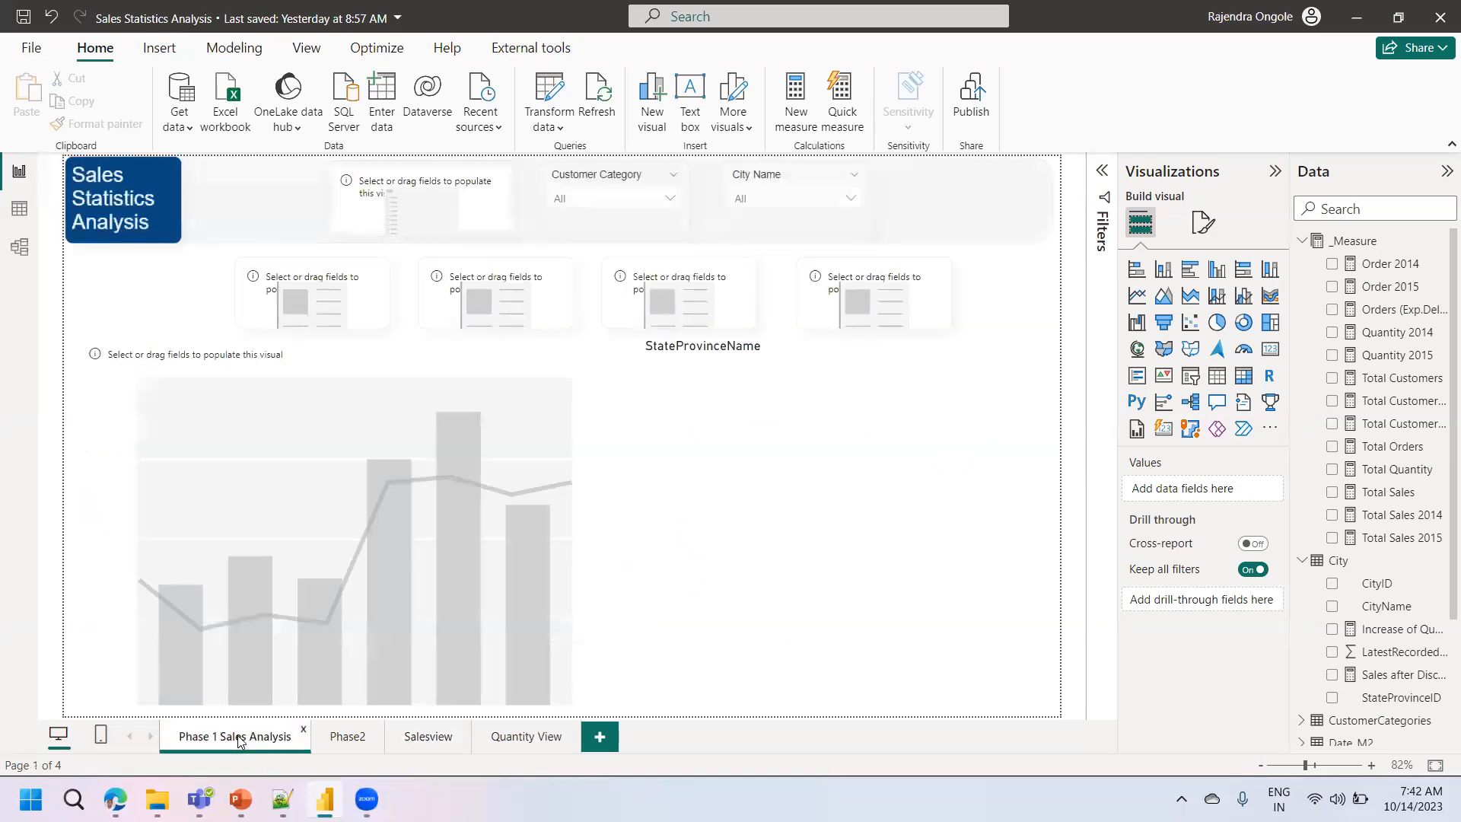
right_click(238, 737)
left_click(274, 719)
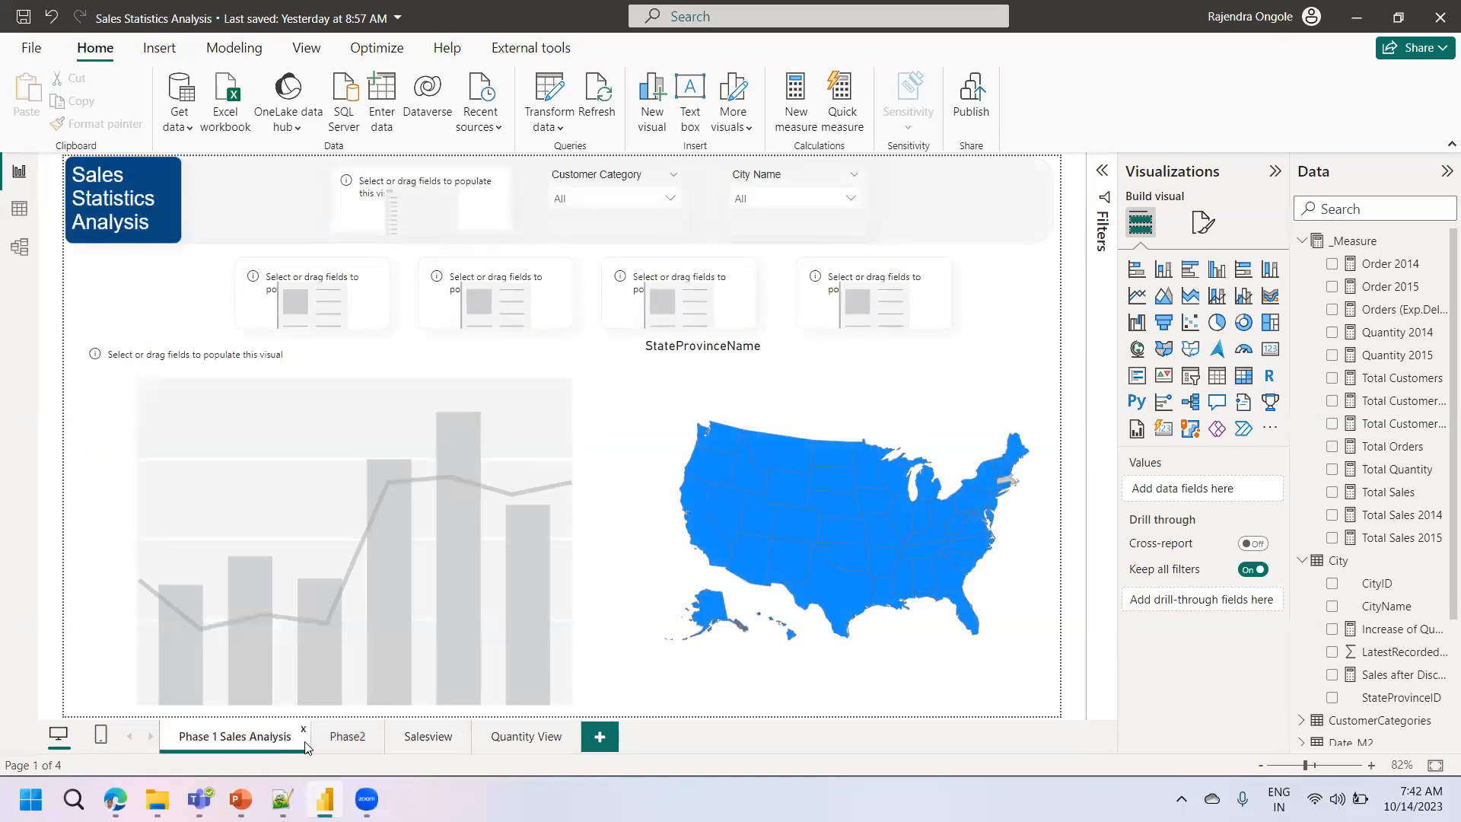
left_click(333, 746)
right_click(332, 746)
left_click(369, 727)
left_click(231, 736)
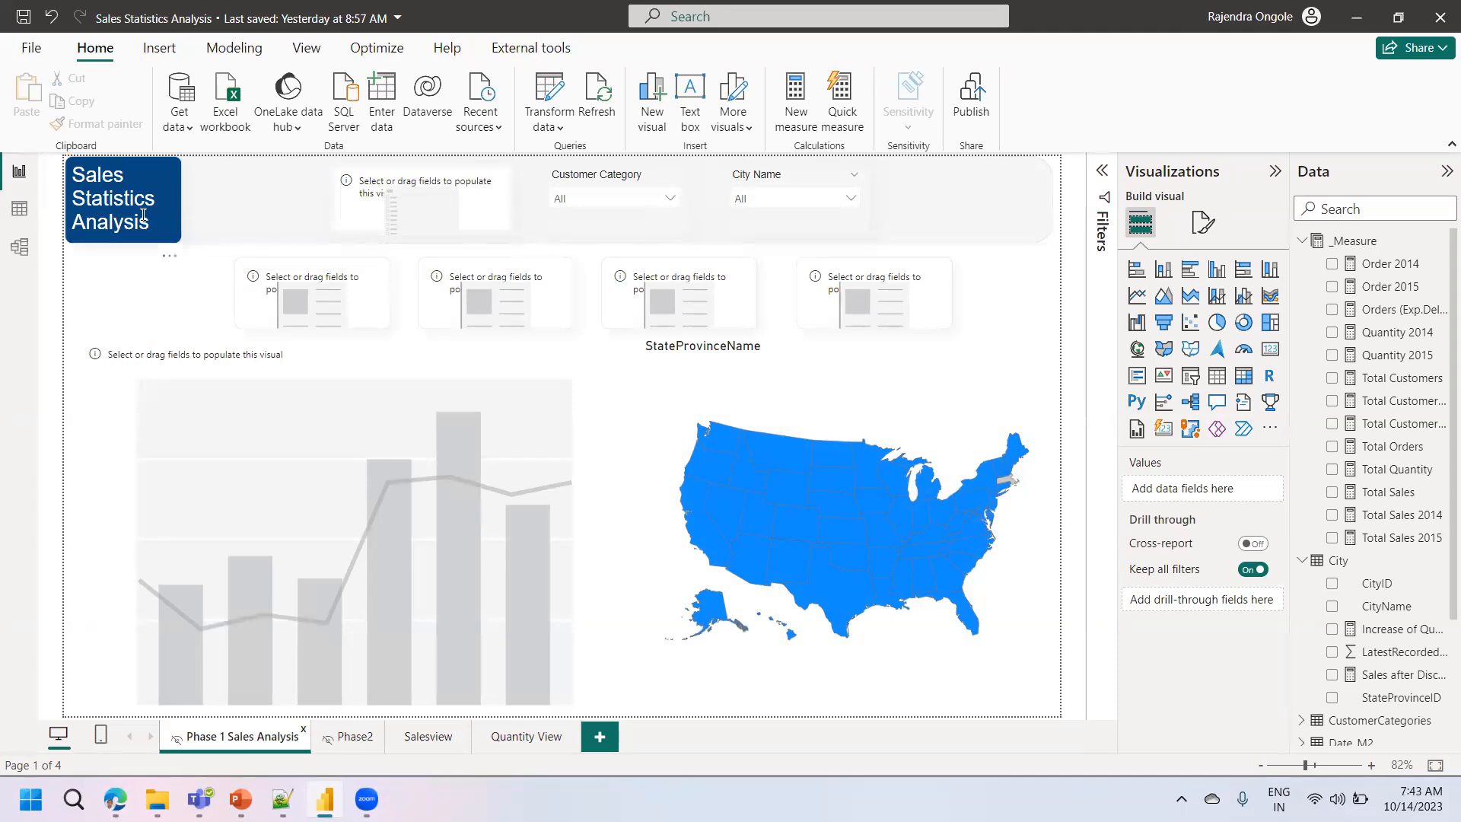
Inspect the title text box and header background shape on Phase 1 Sales Analysis.
left_click(164, 245)
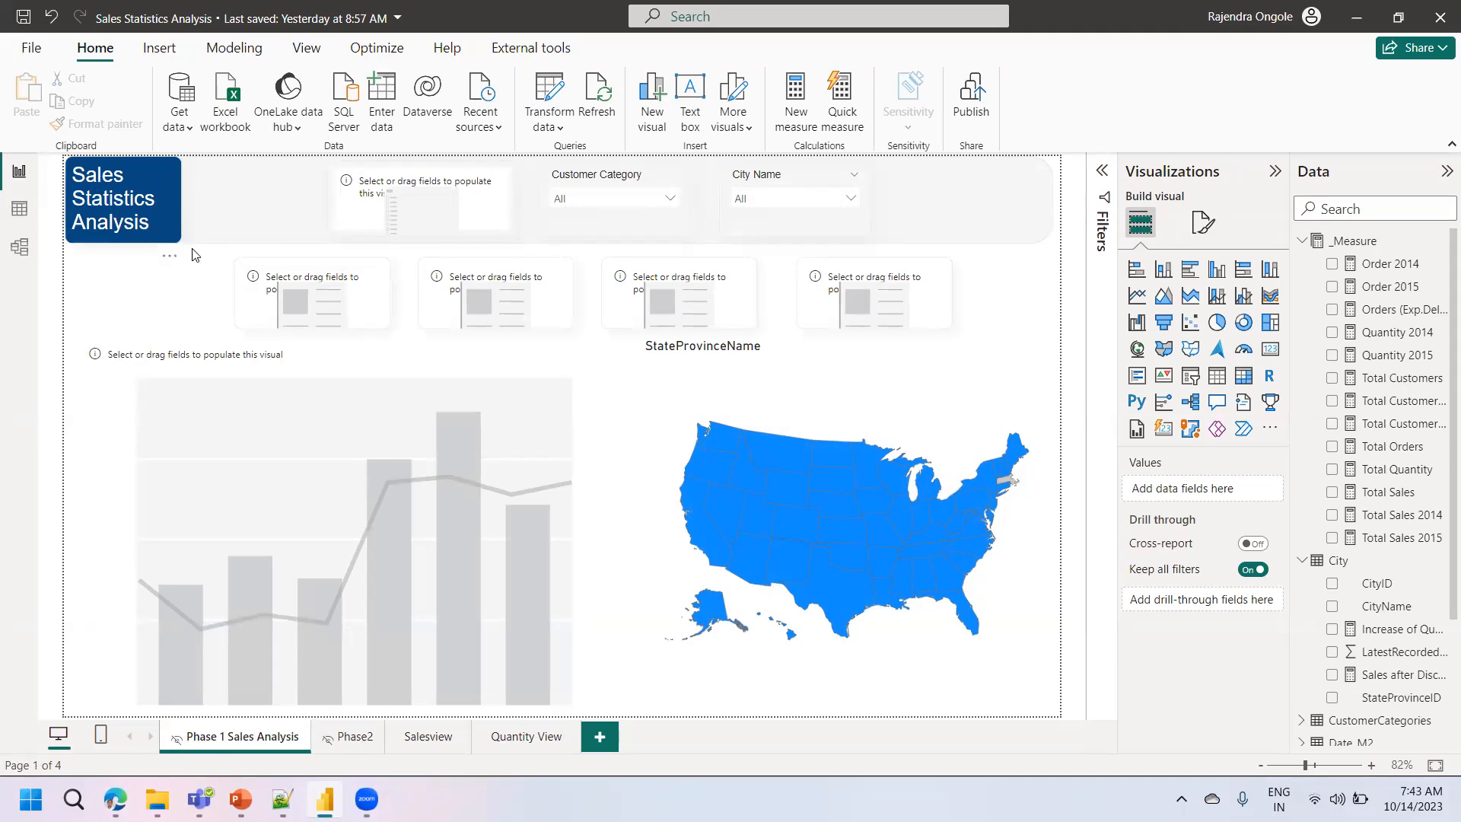
left_click(1032, 250)
left_click(1021, 248)
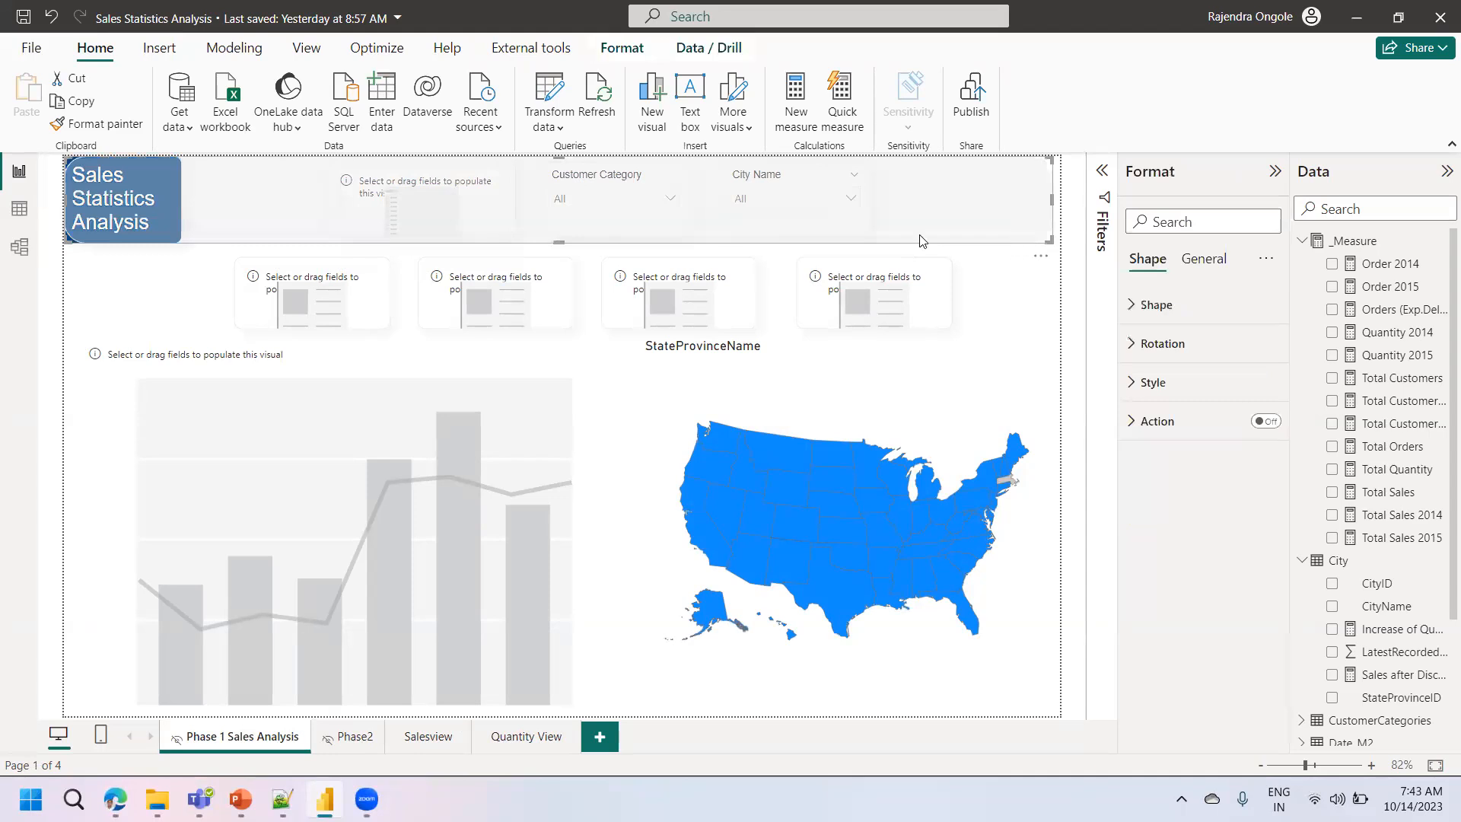
left_click(767, 257)
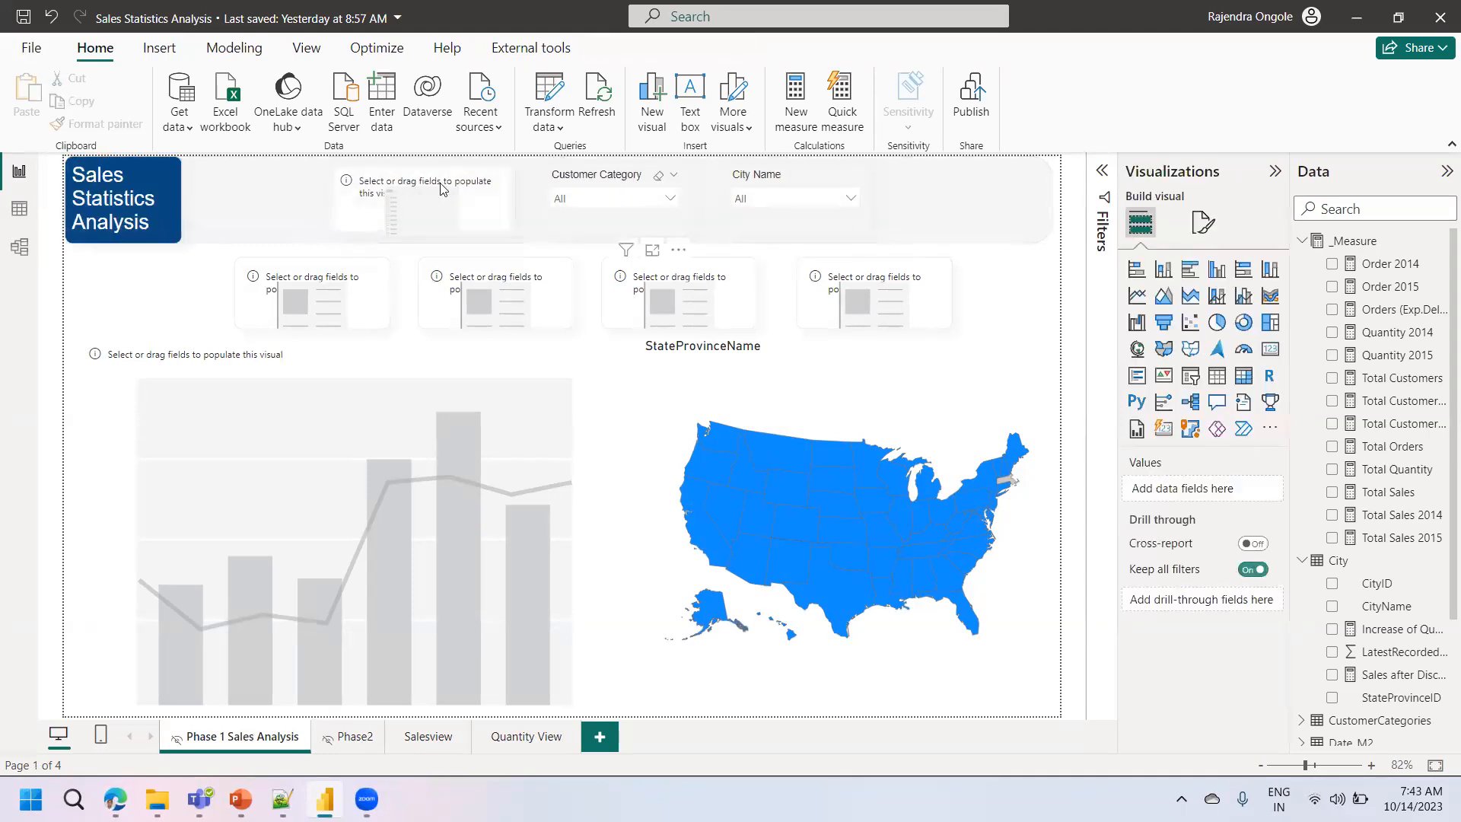
left_click(180, 180)
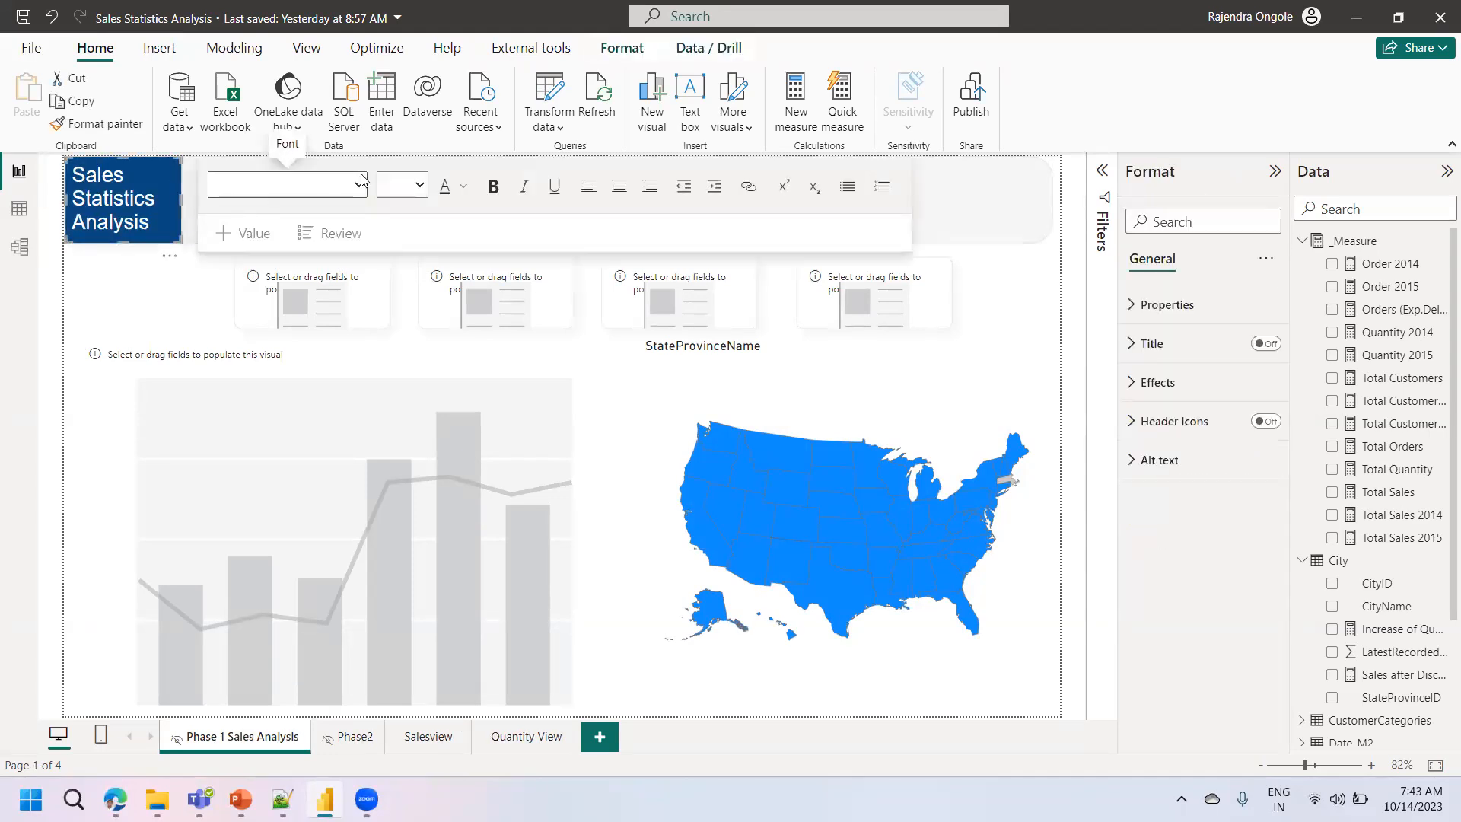
left_click(970, 256)
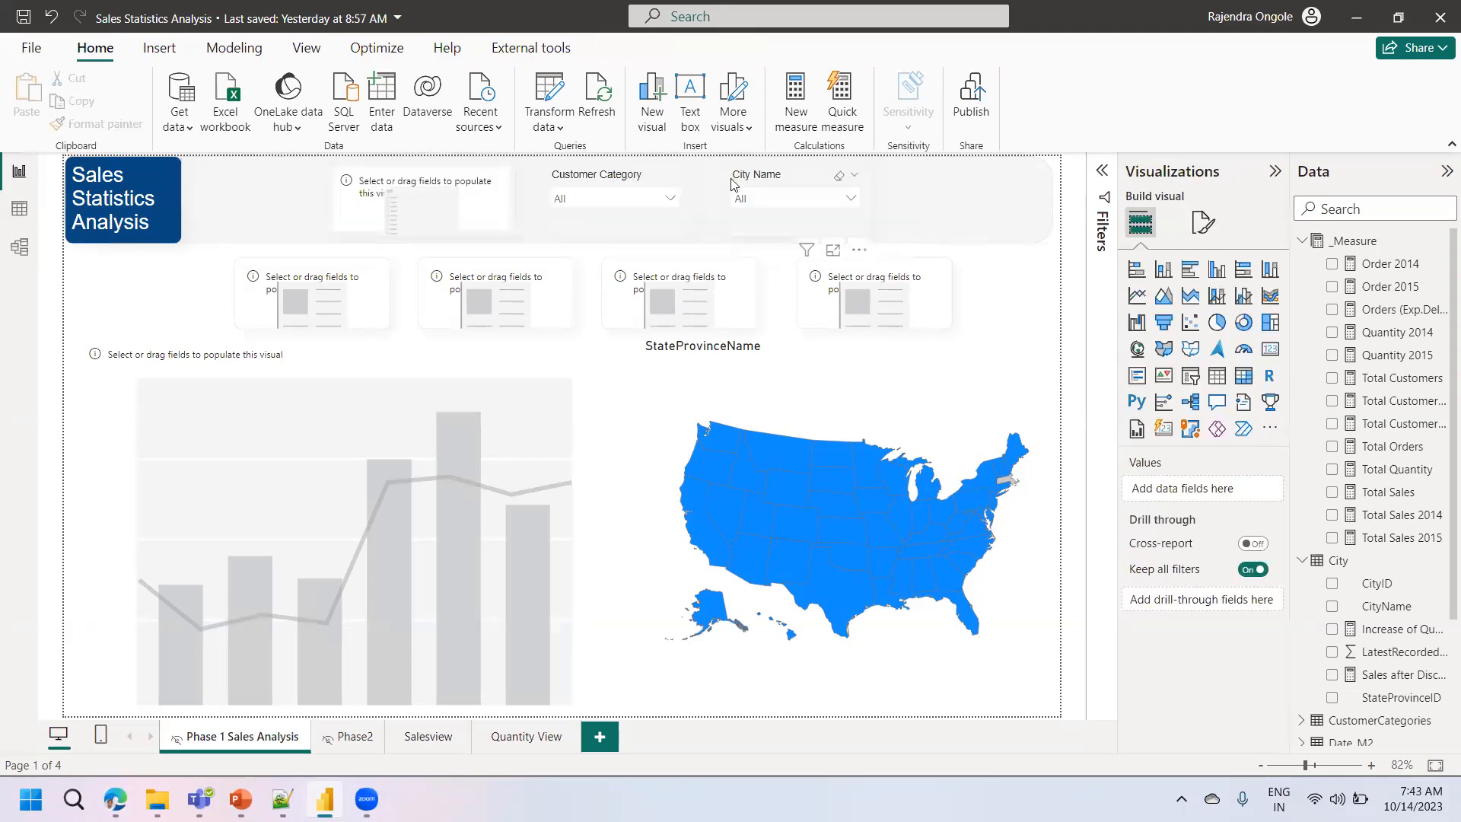
left_click(180, 176)
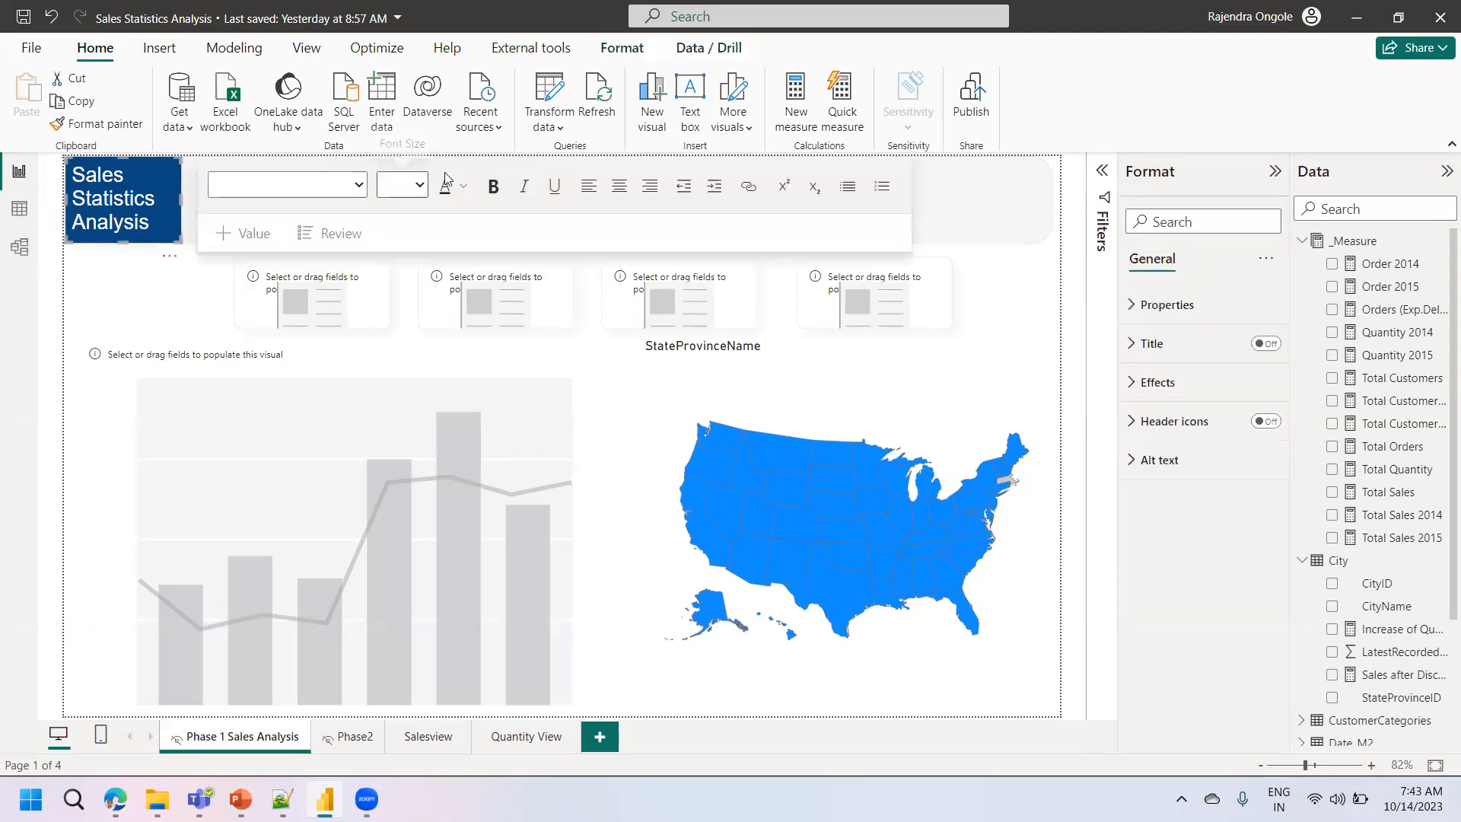
left_click(941, 249)
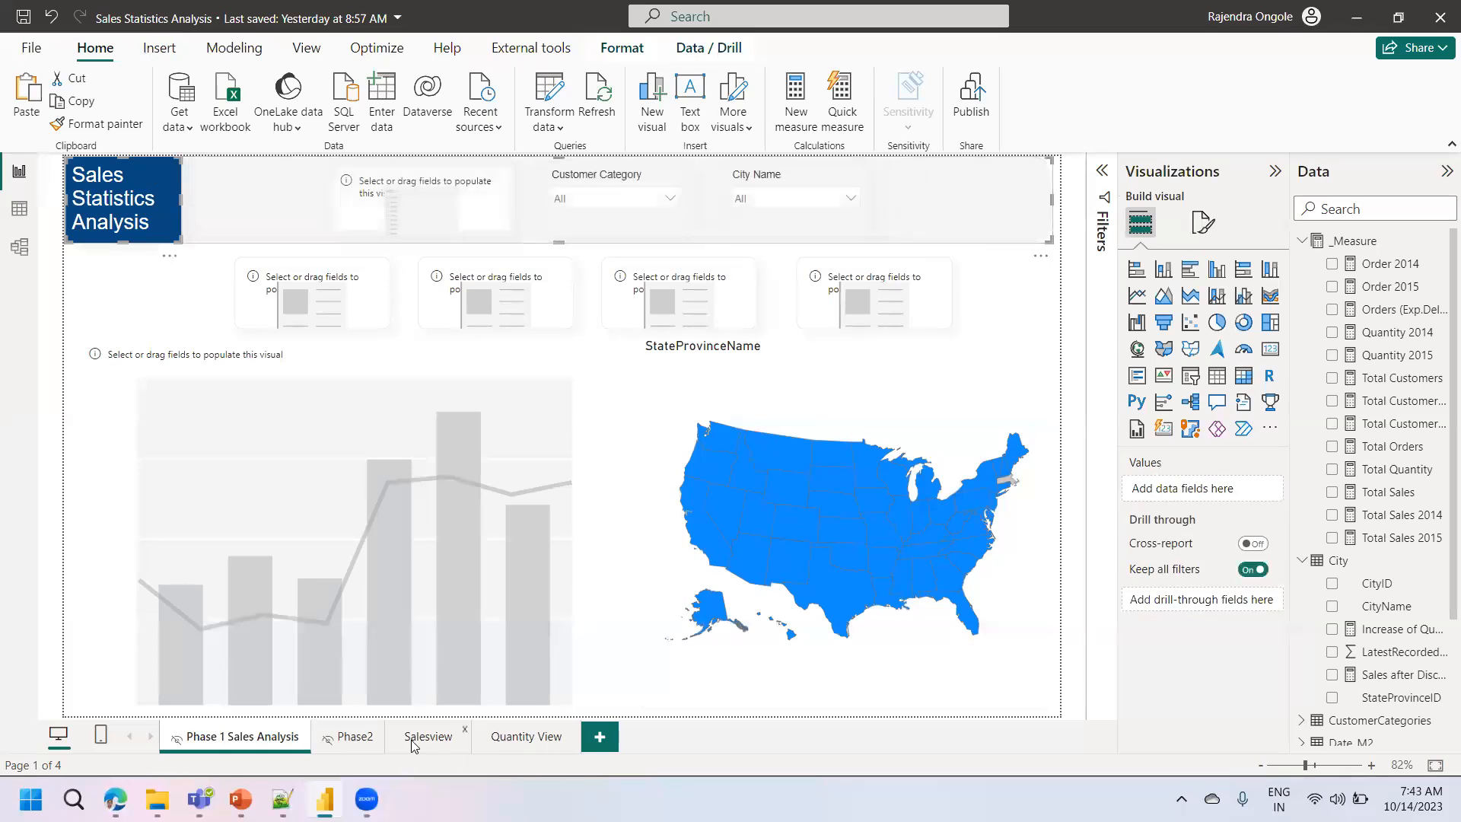
Align the Orders, Quantity, Total Sales and Customers TY vs PY cards on Salesview into one row.
left_click(415, 742)
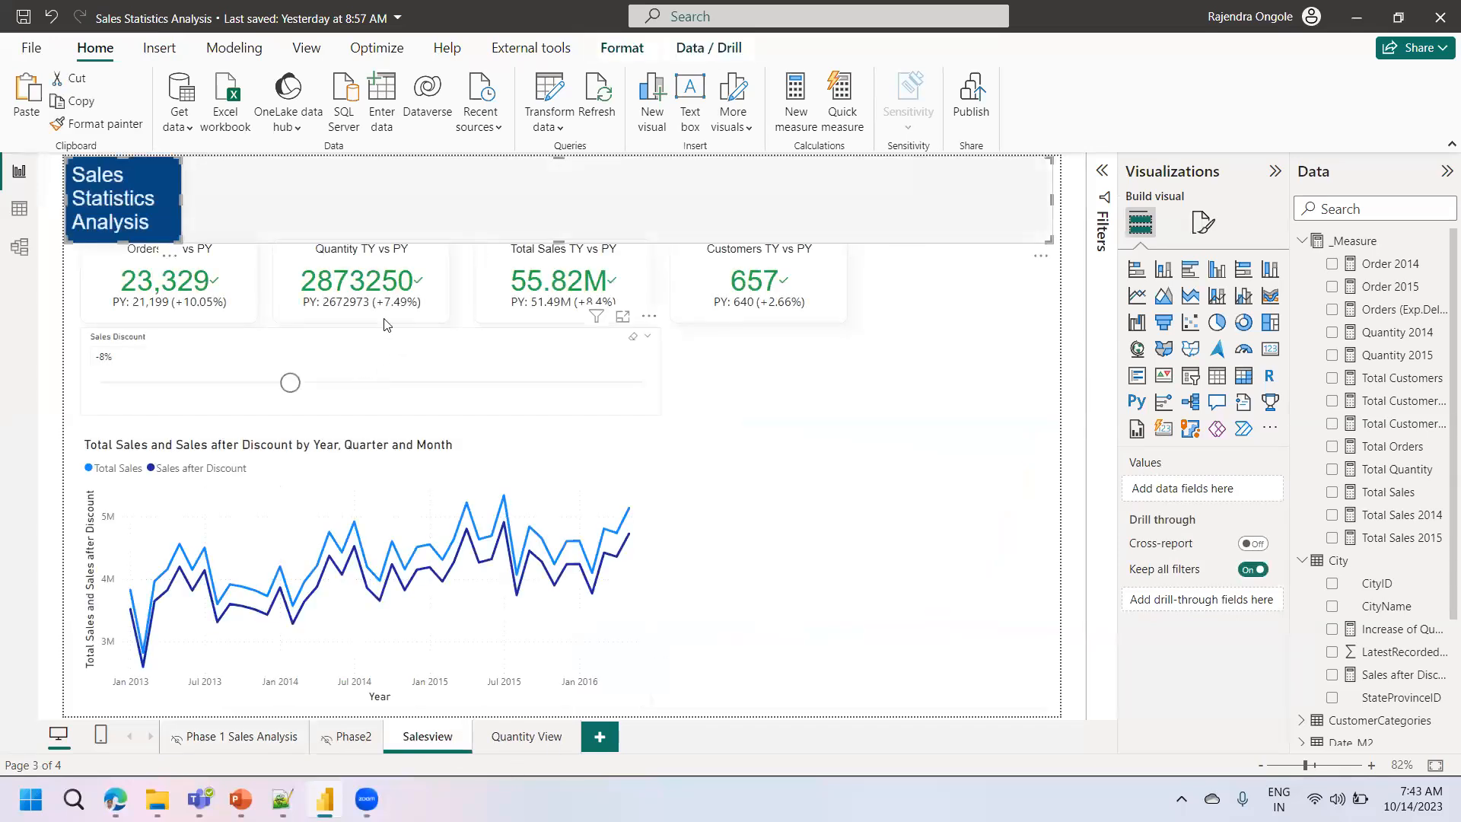
left_click(187, 295)
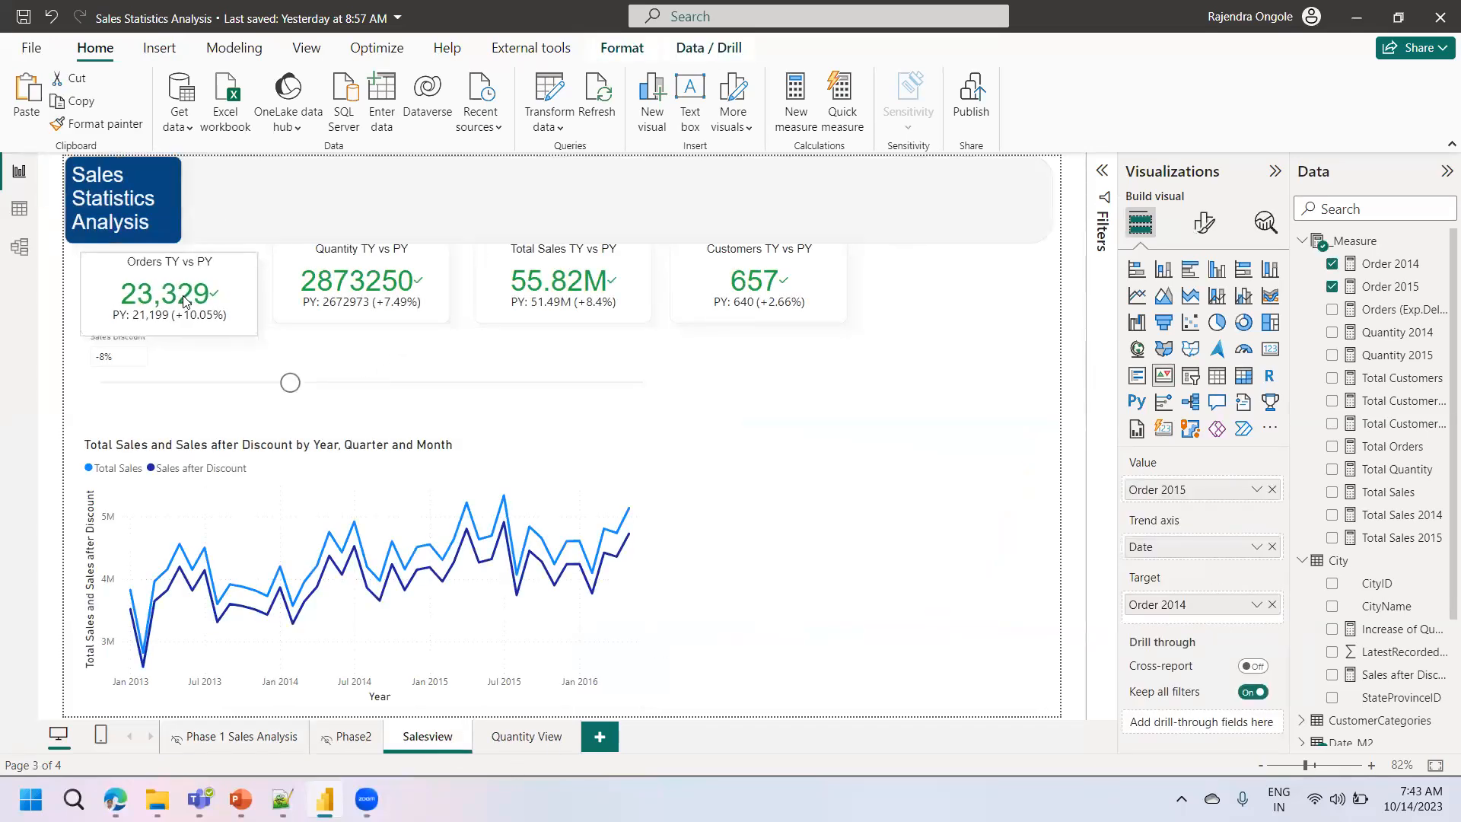
left_click_drag(175, 294, 165, 290)
left_click_drag(374, 305, 379, 314)
left_click_drag(557, 285, 558, 296)
left_click_drag(792, 301, 769, 314)
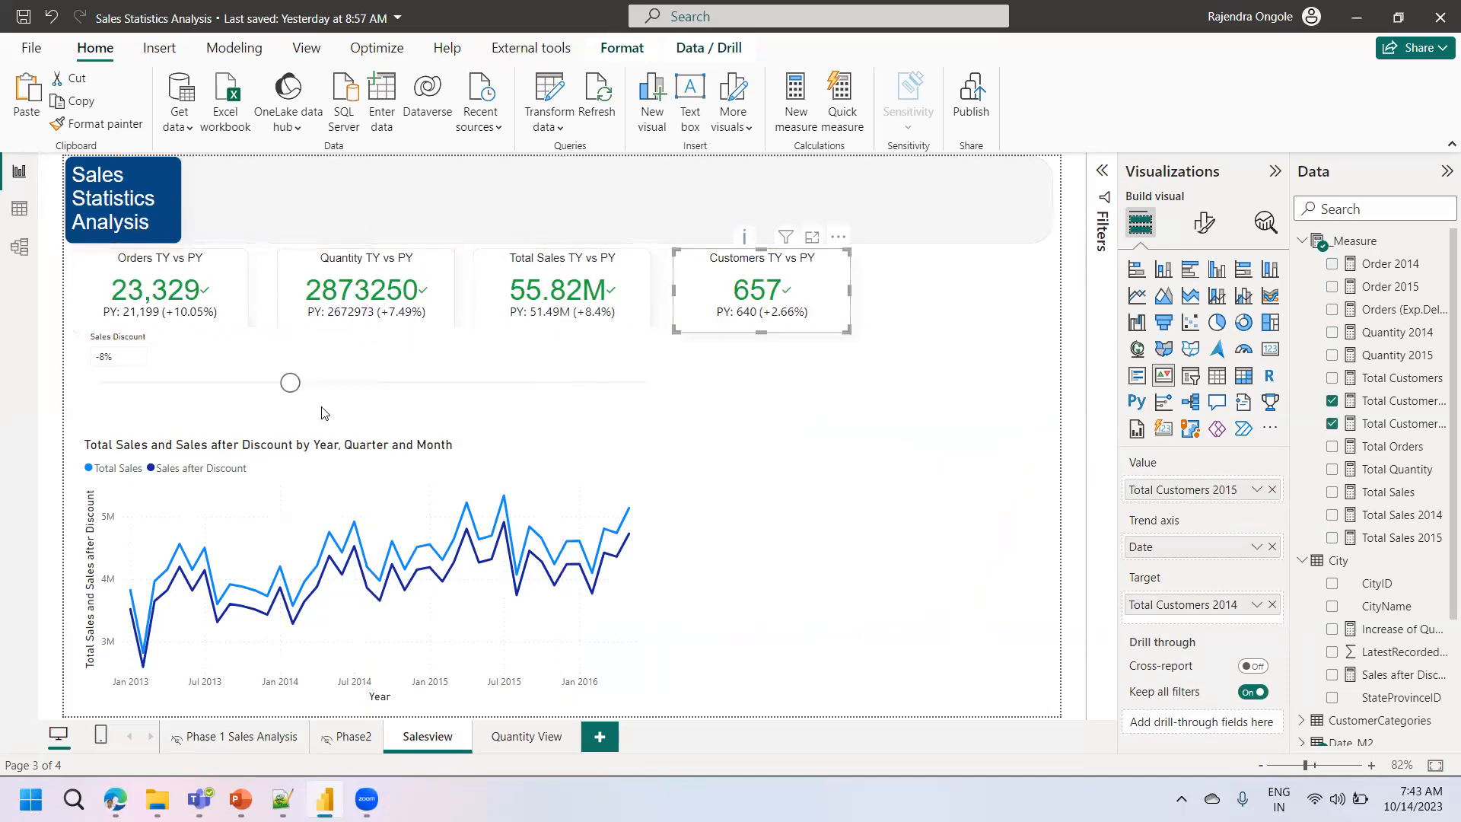
On Phase 1 Sales Analysis, select the blank visual plus the Customer Category and City Name slicers.
left_click(228, 736)
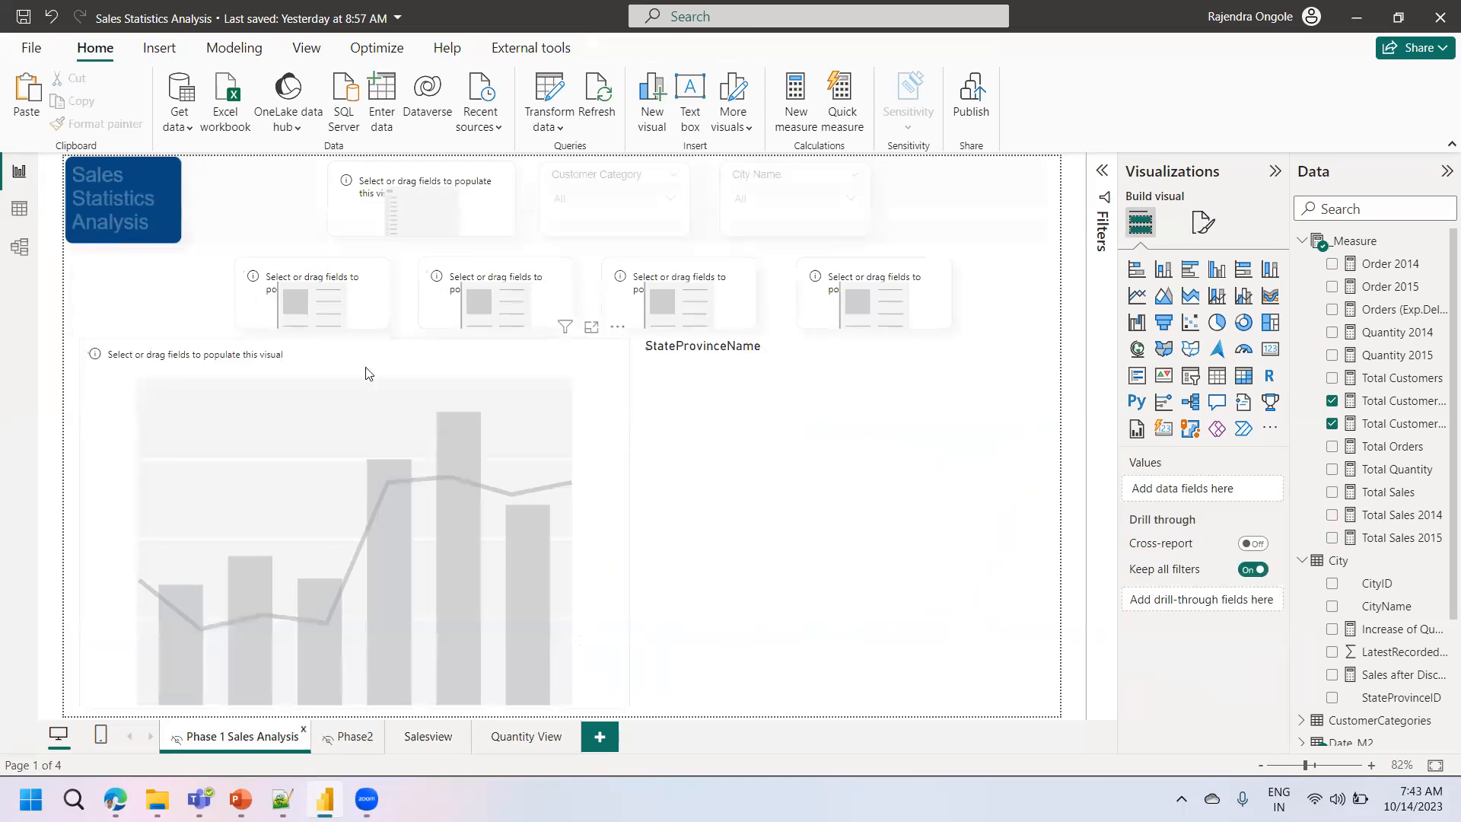
left_click(486, 188)
left_click(653, 185, "ctrl")
left_click(748, 229, "ctrl")
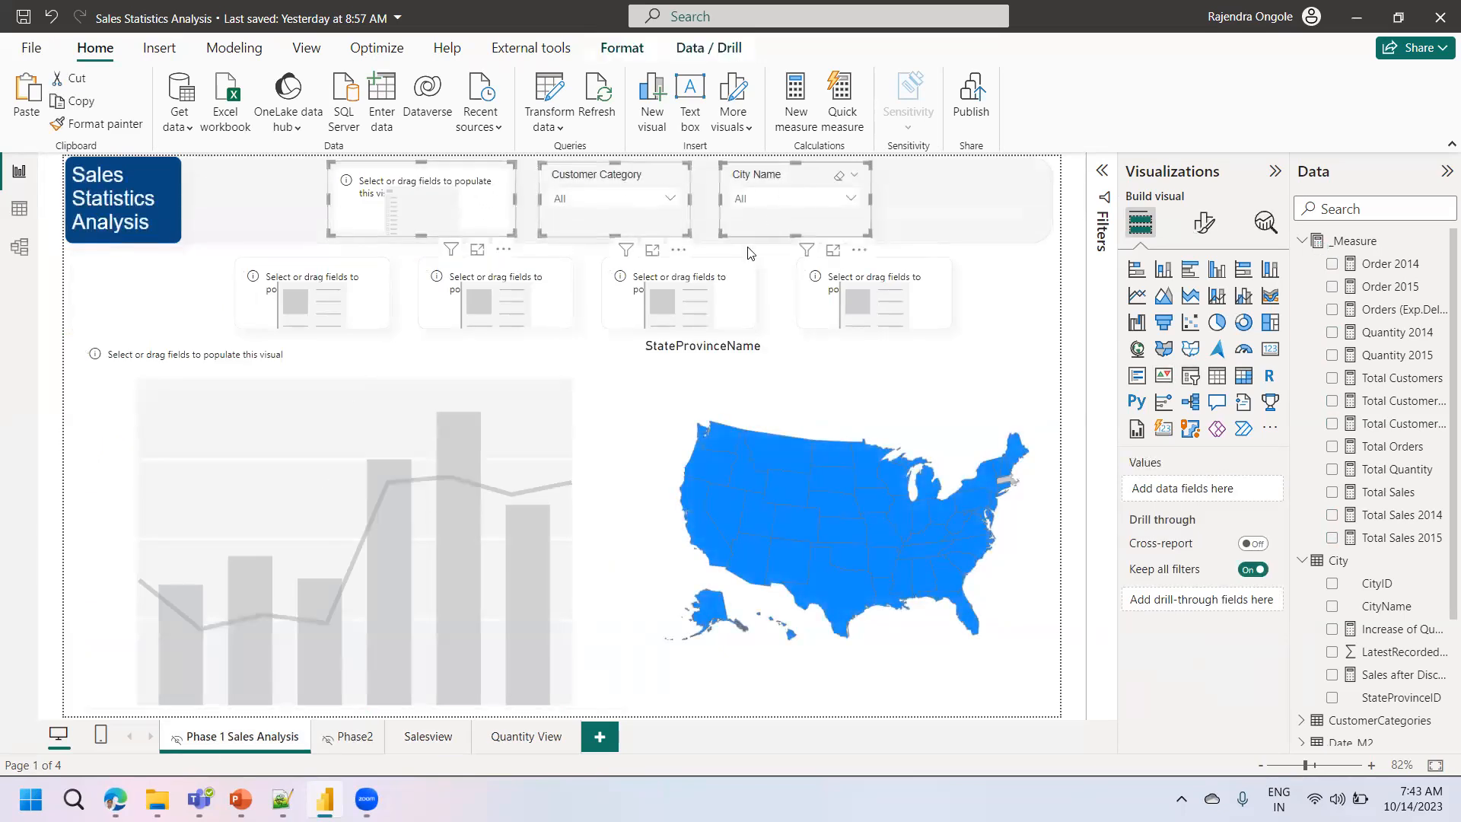
Paste them onto Salesview without syncing and shift them left in the header.
left_click(429, 738)
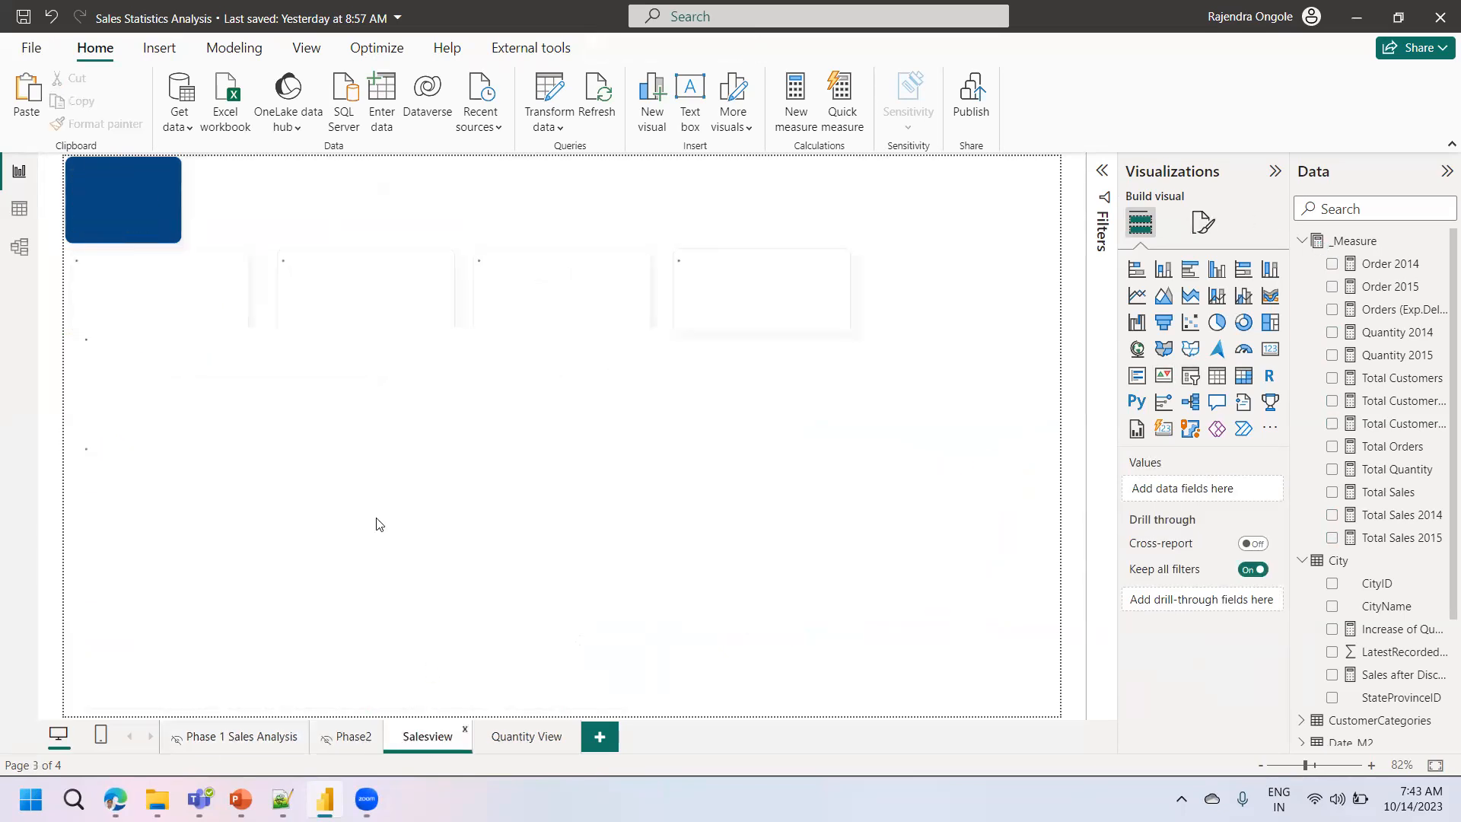
key("ctrl+v")
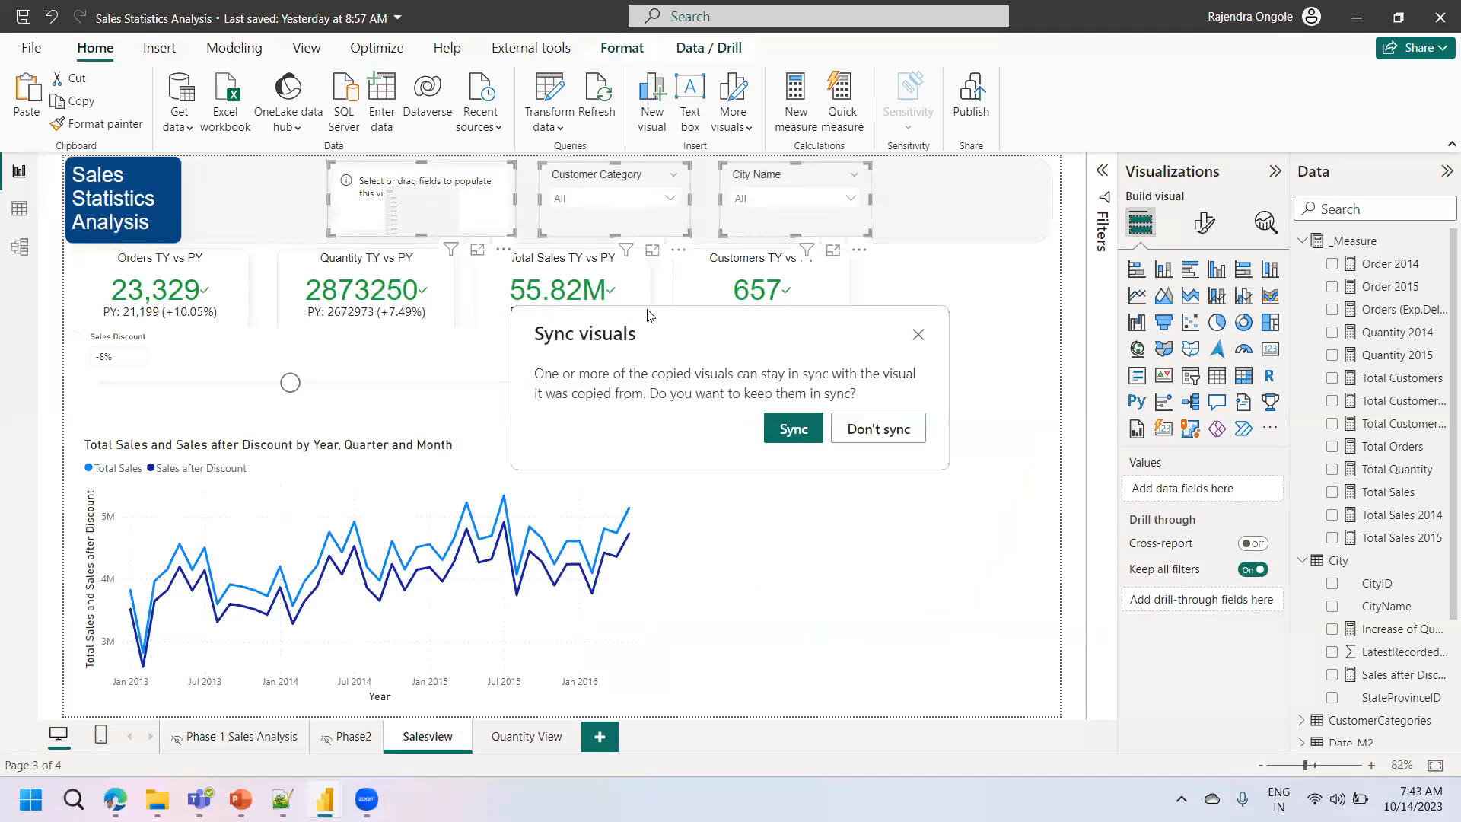
left_click(878, 424)
left_click_drag(415, 184, 351, 185)
left_click(353, 184)
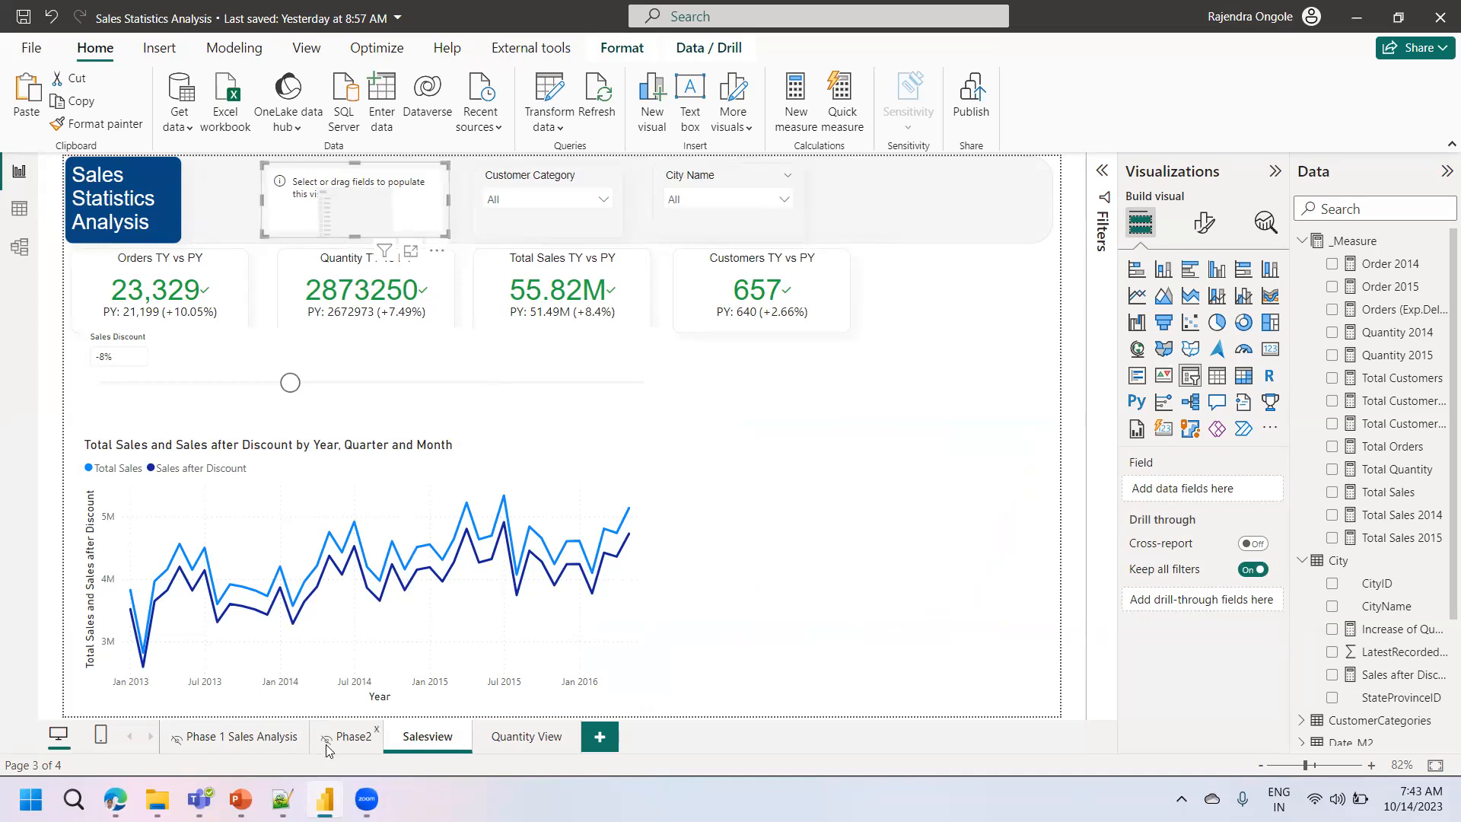
left_click(535, 181)
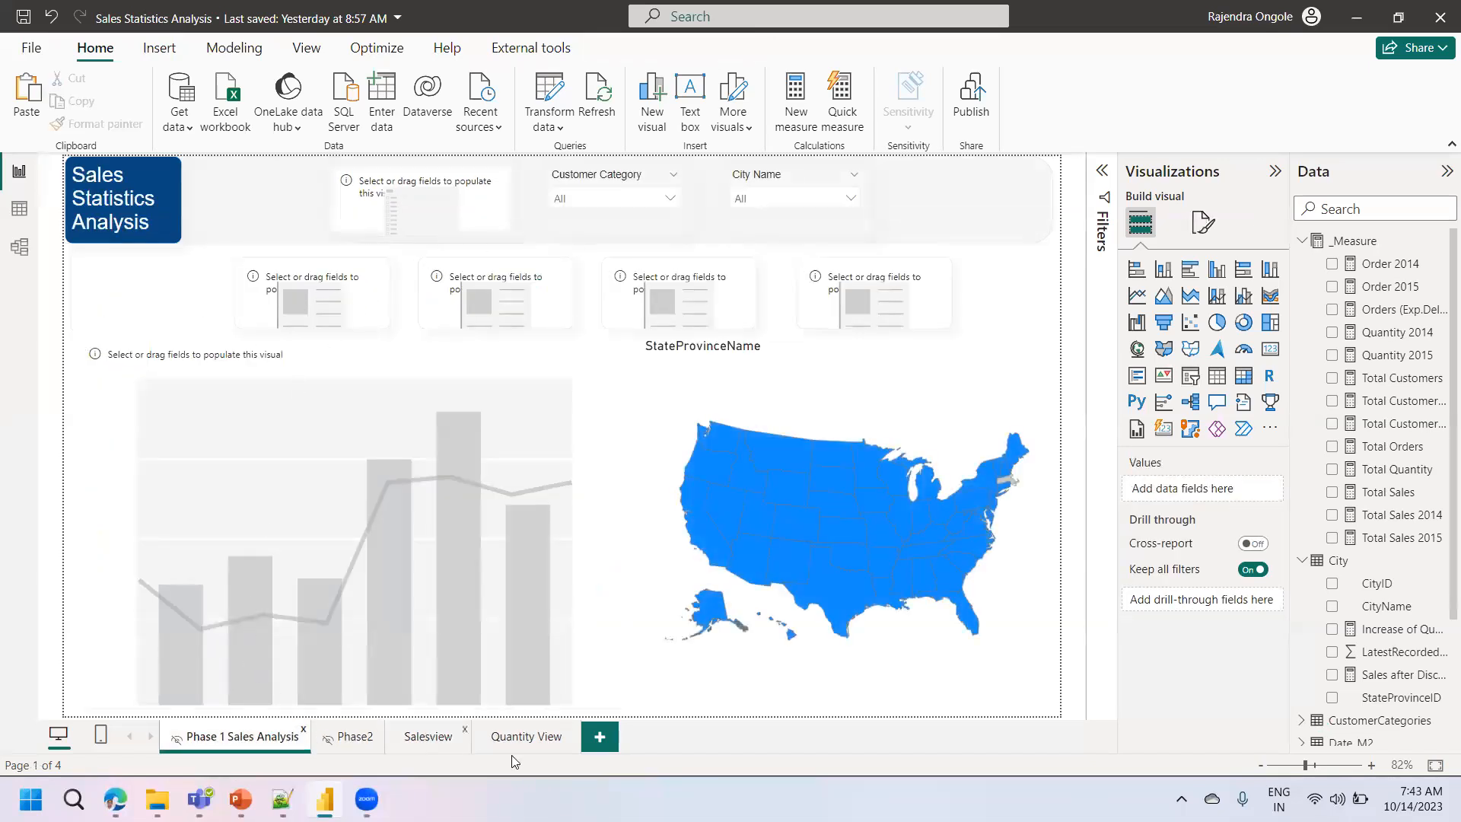
Paste a duplicate blank slicer on Salesview and delete it again.
left_click(429, 737)
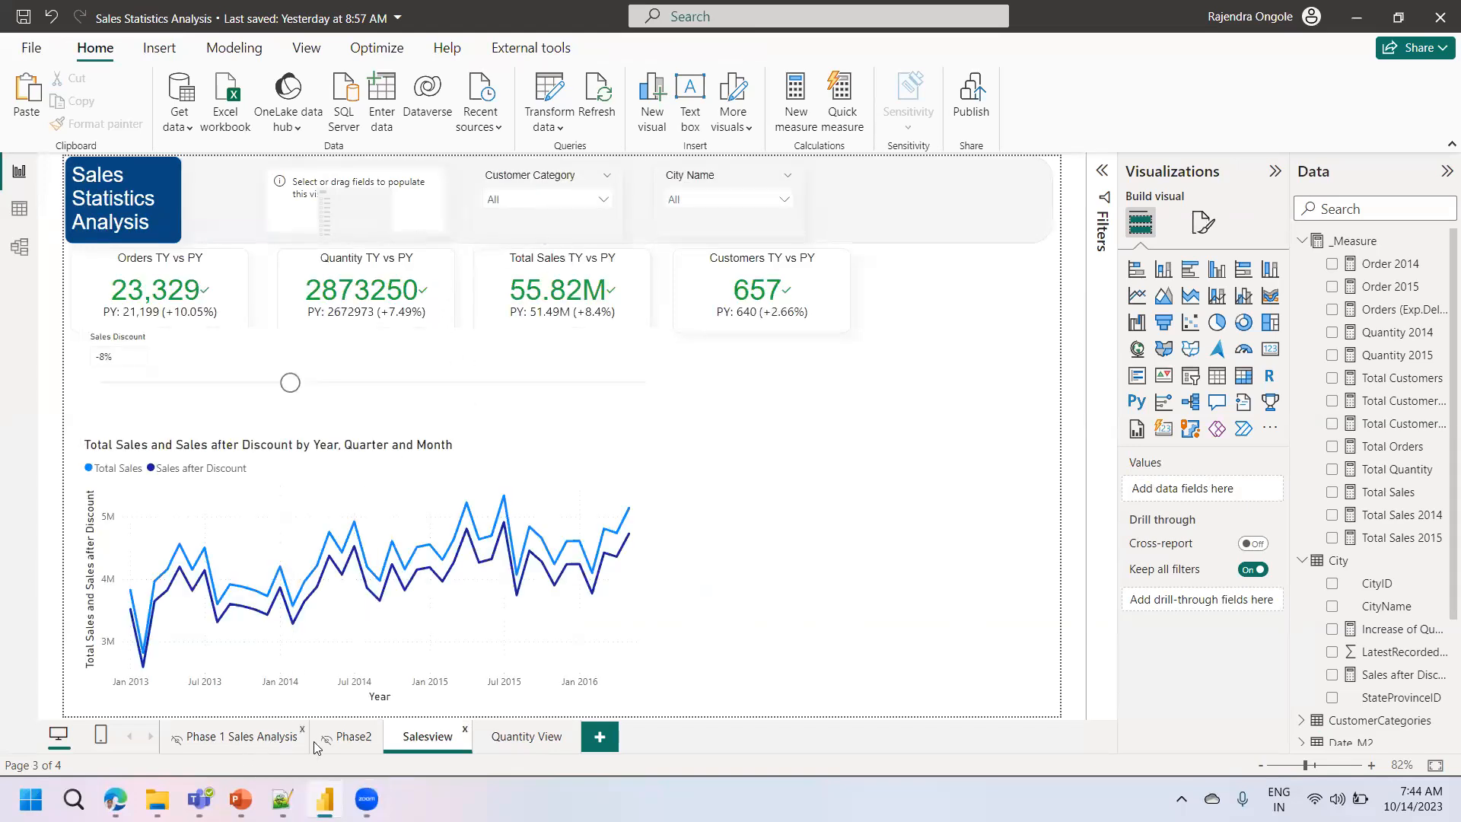
left_click(352, 736)
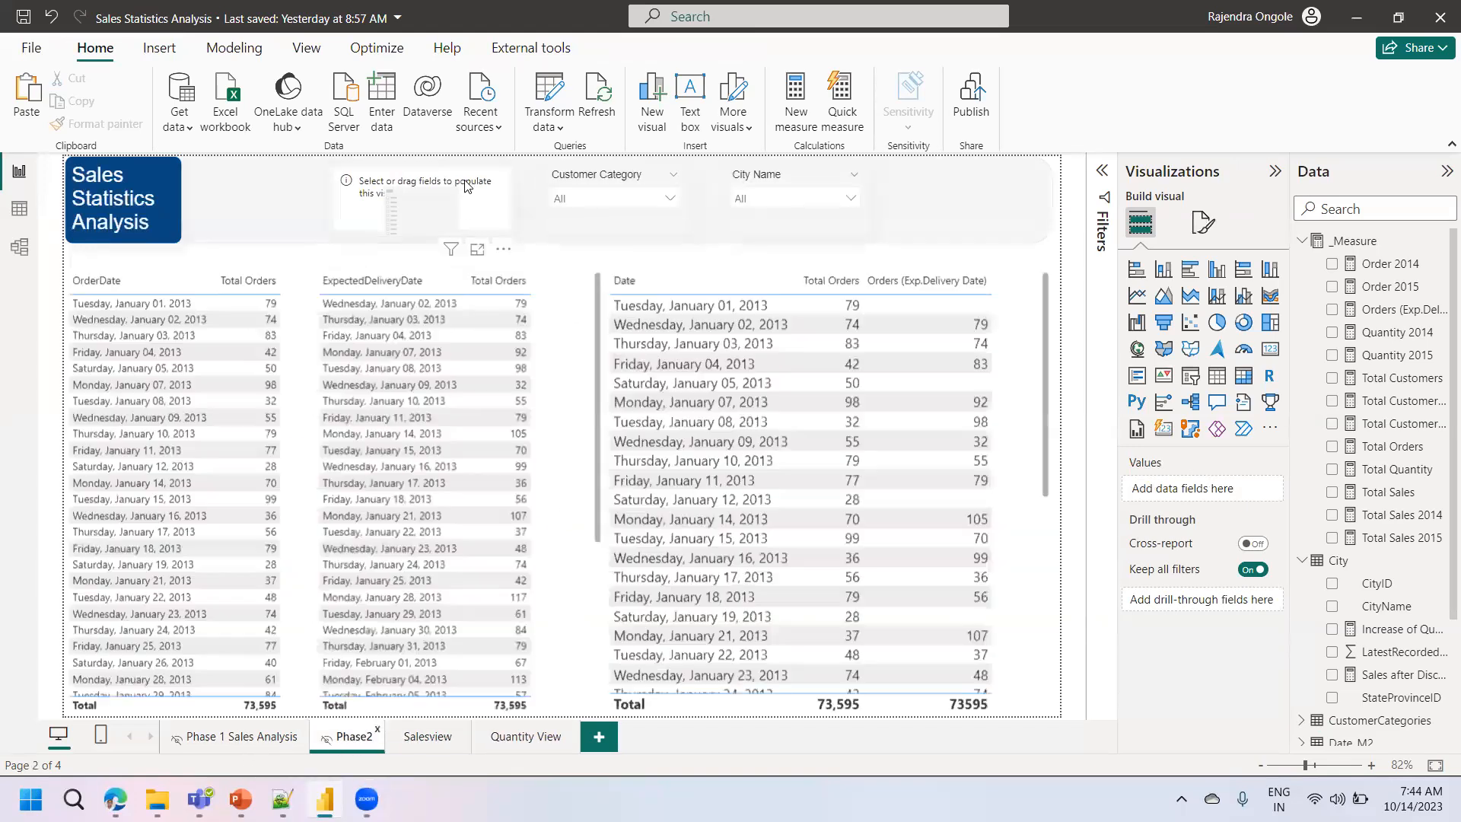
left_click(429, 738)
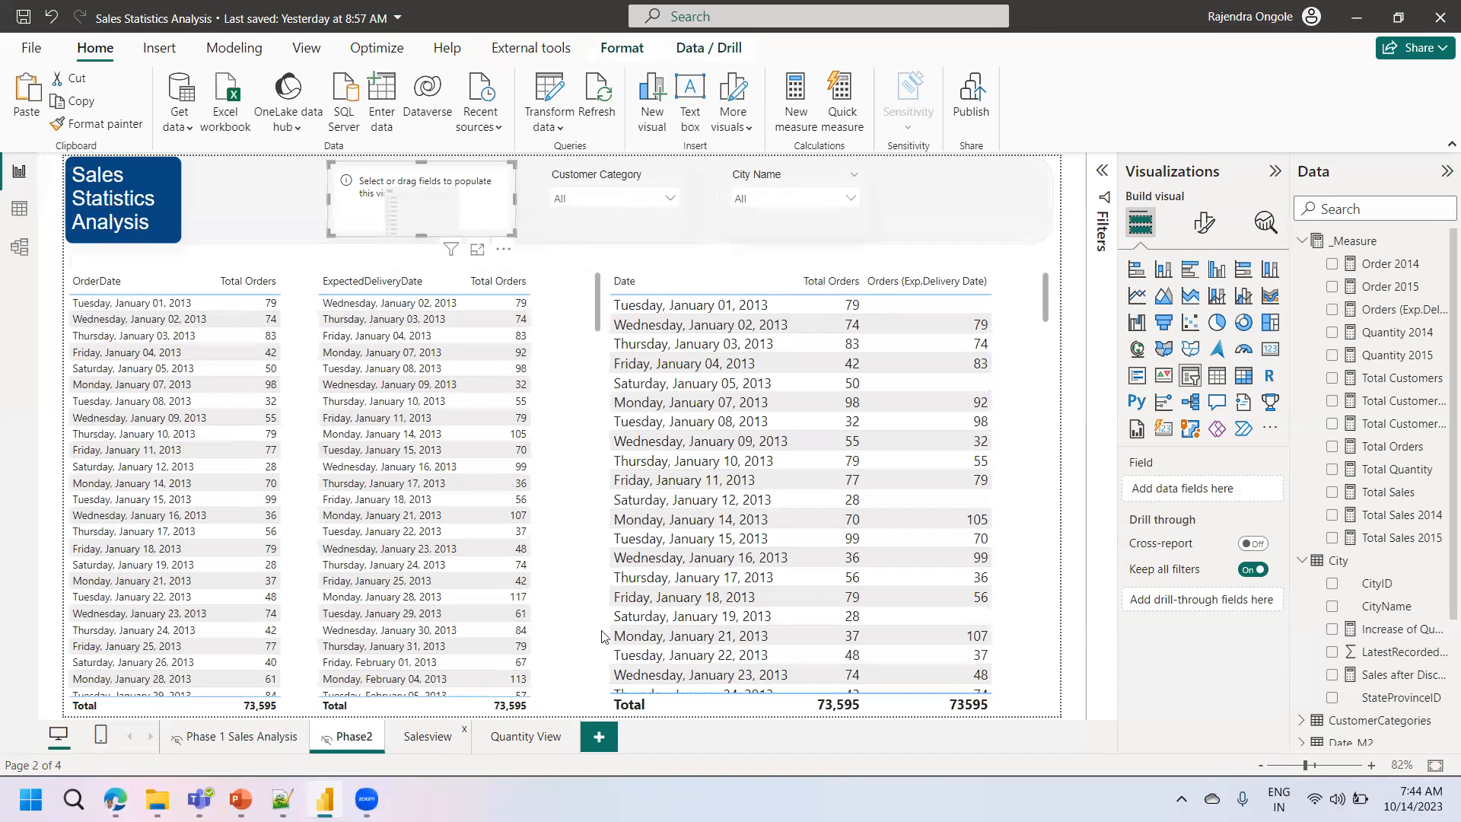
key("ctrl+v")
left_click_drag(444, 193, 455, 242)
key("Delete")
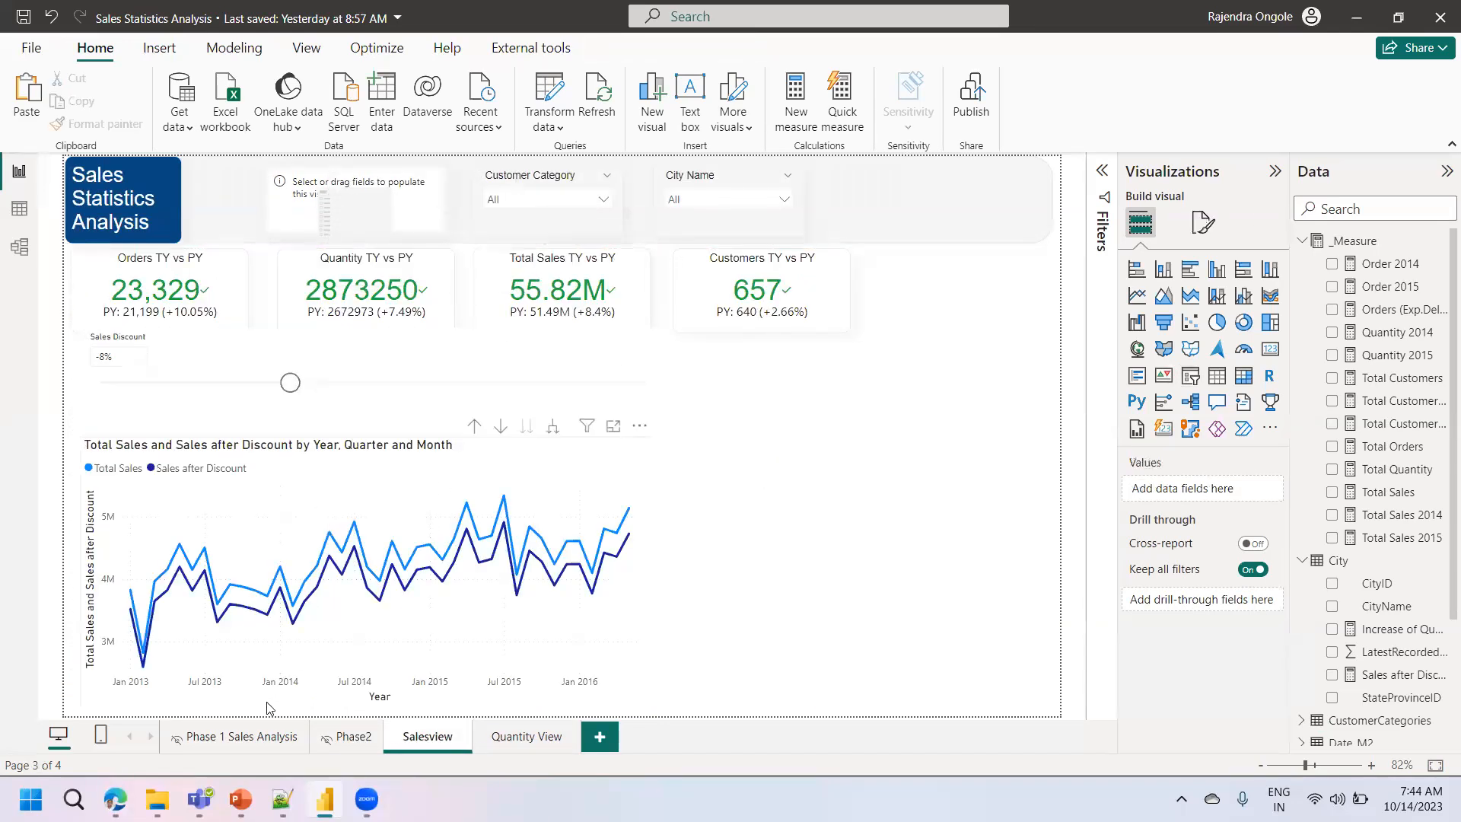
Copy the Customer Category slicer from Phase2 to Salesview, delete the duplicate, and save the report.
left_click(354, 737)
left_click(613, 183)
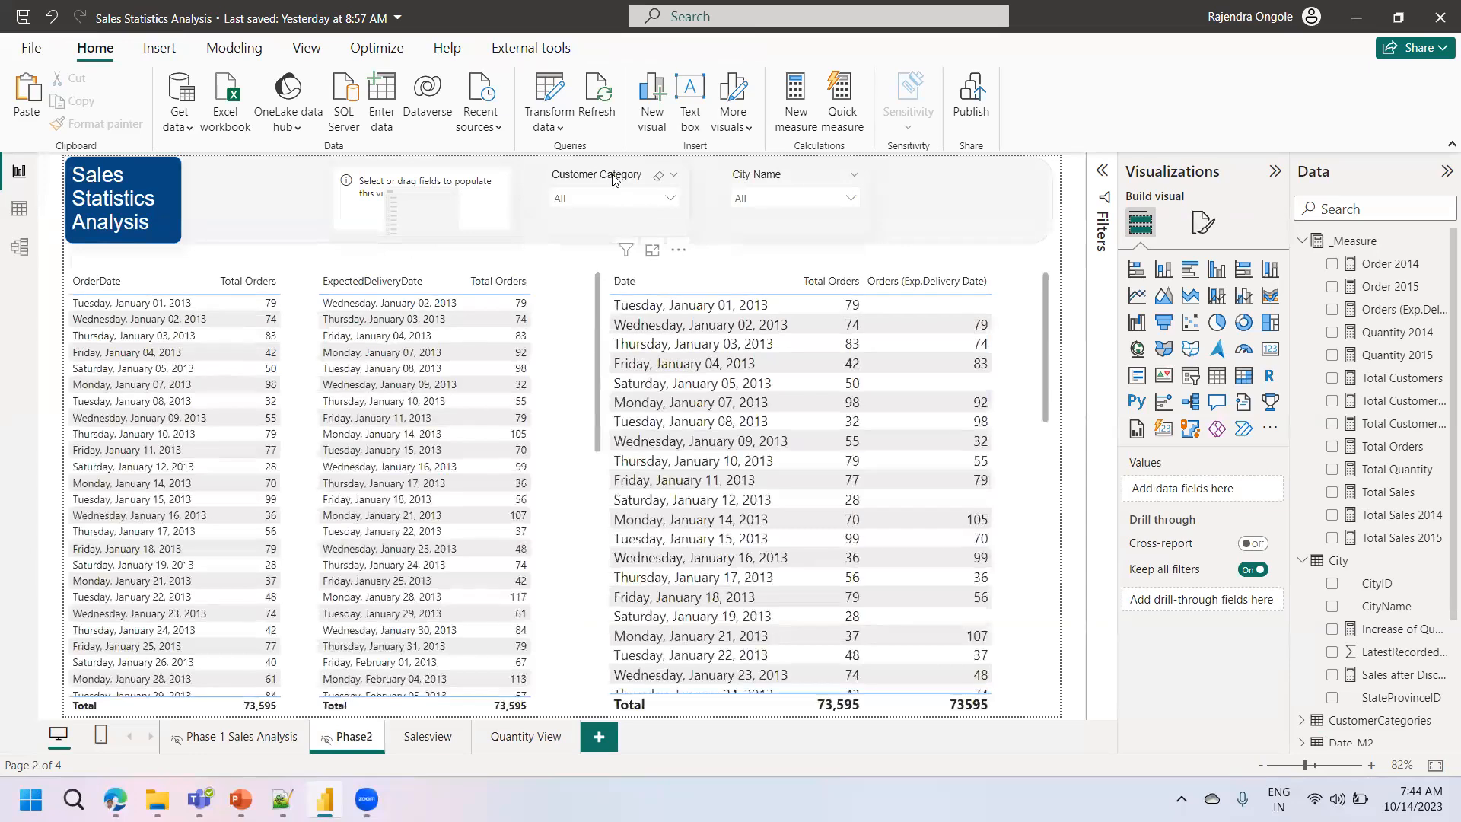
key("ctrl+c")
key("ctrl+Page_Down")
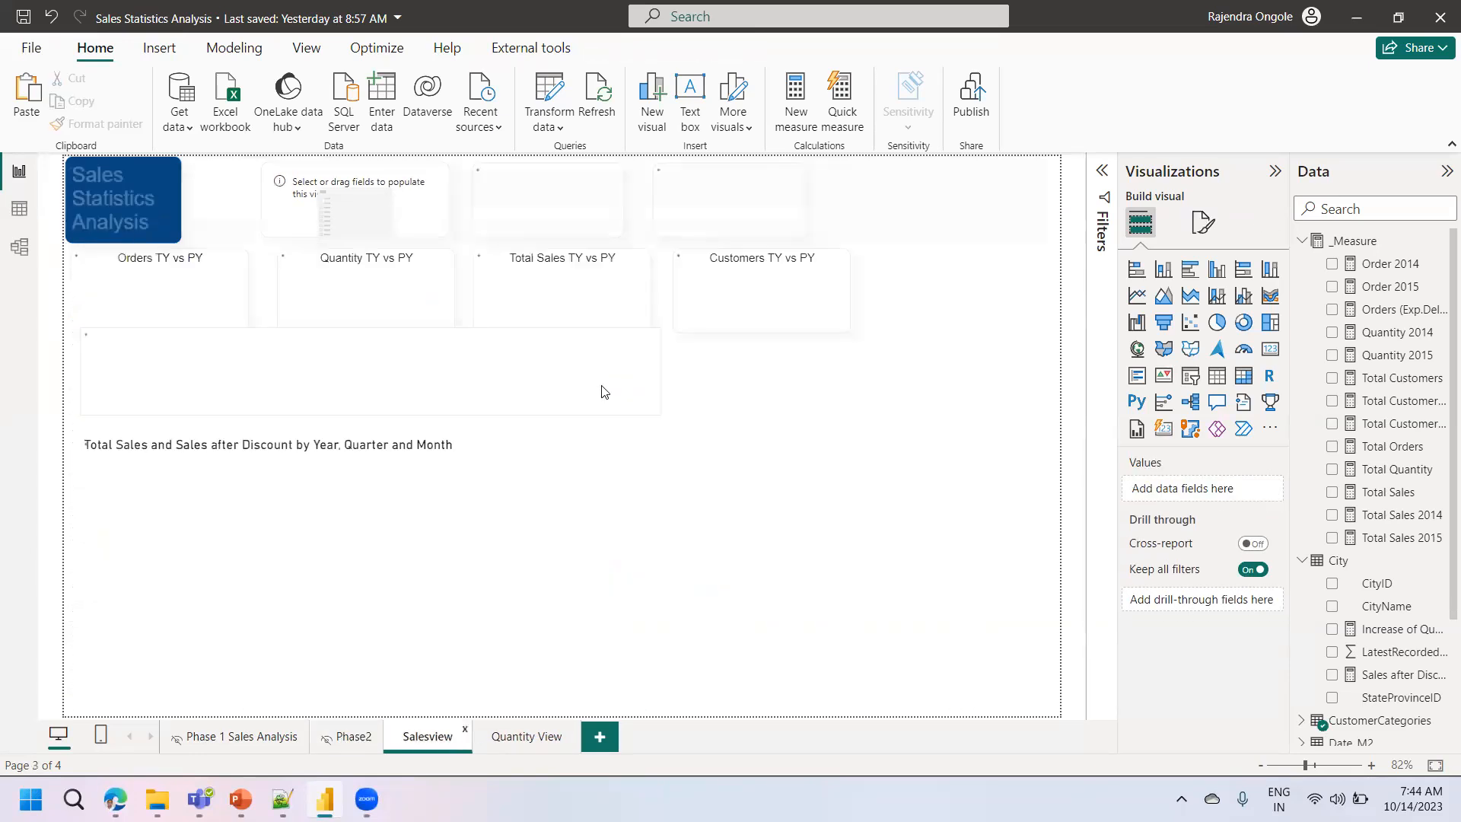
key("ctrl+v")
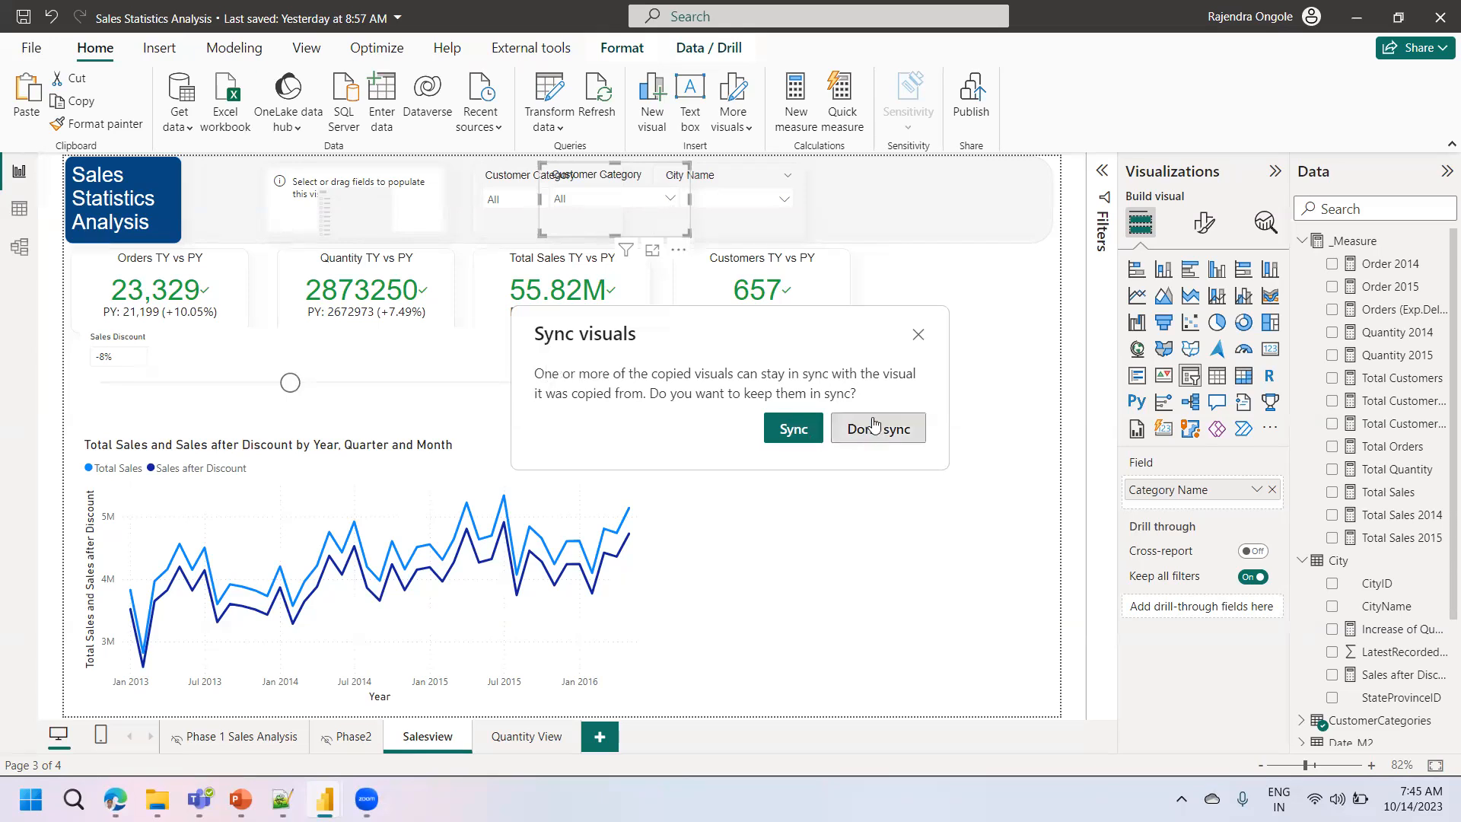
left_click(917, 337)
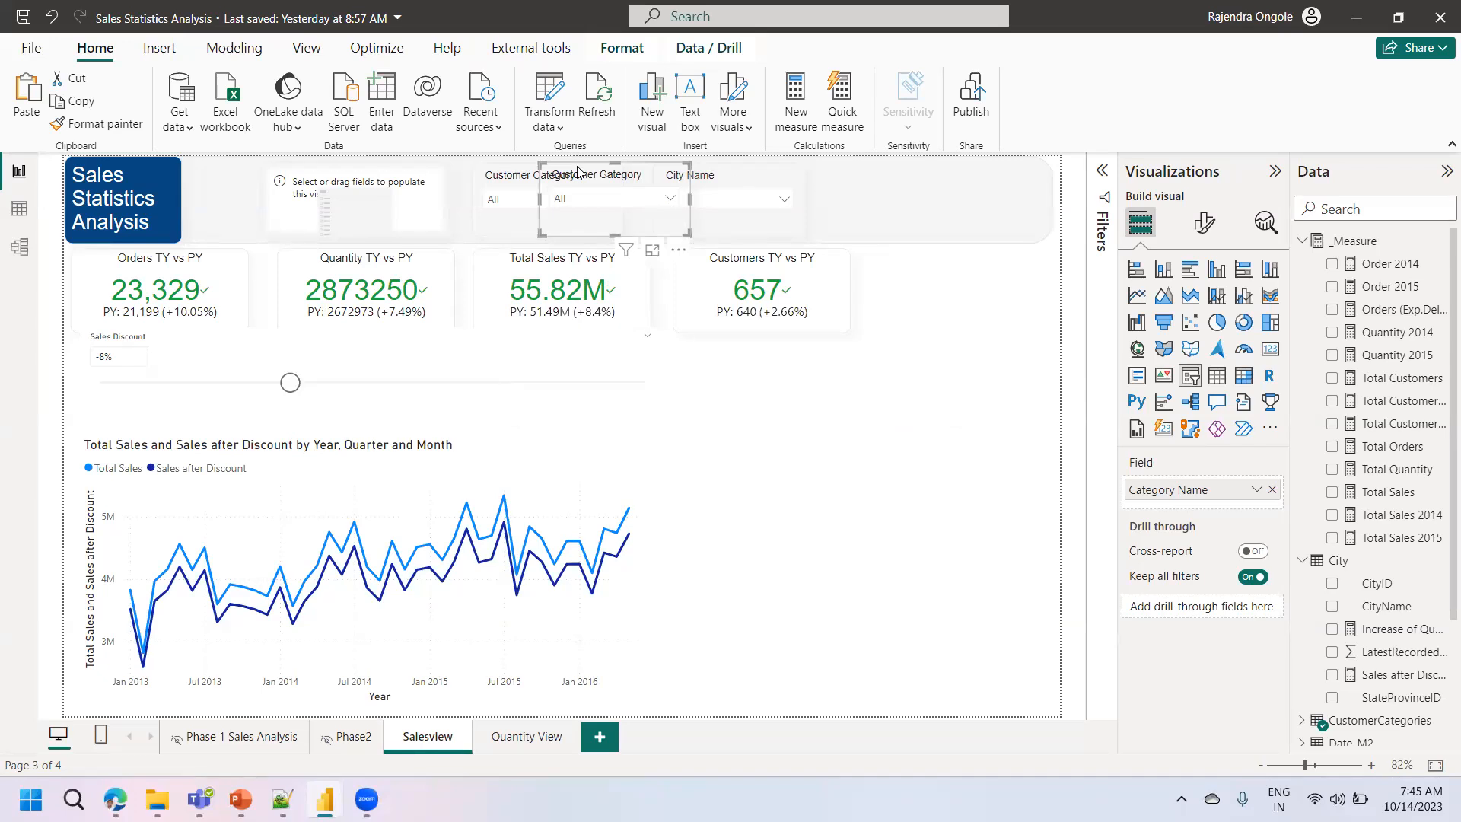
key("Delete")
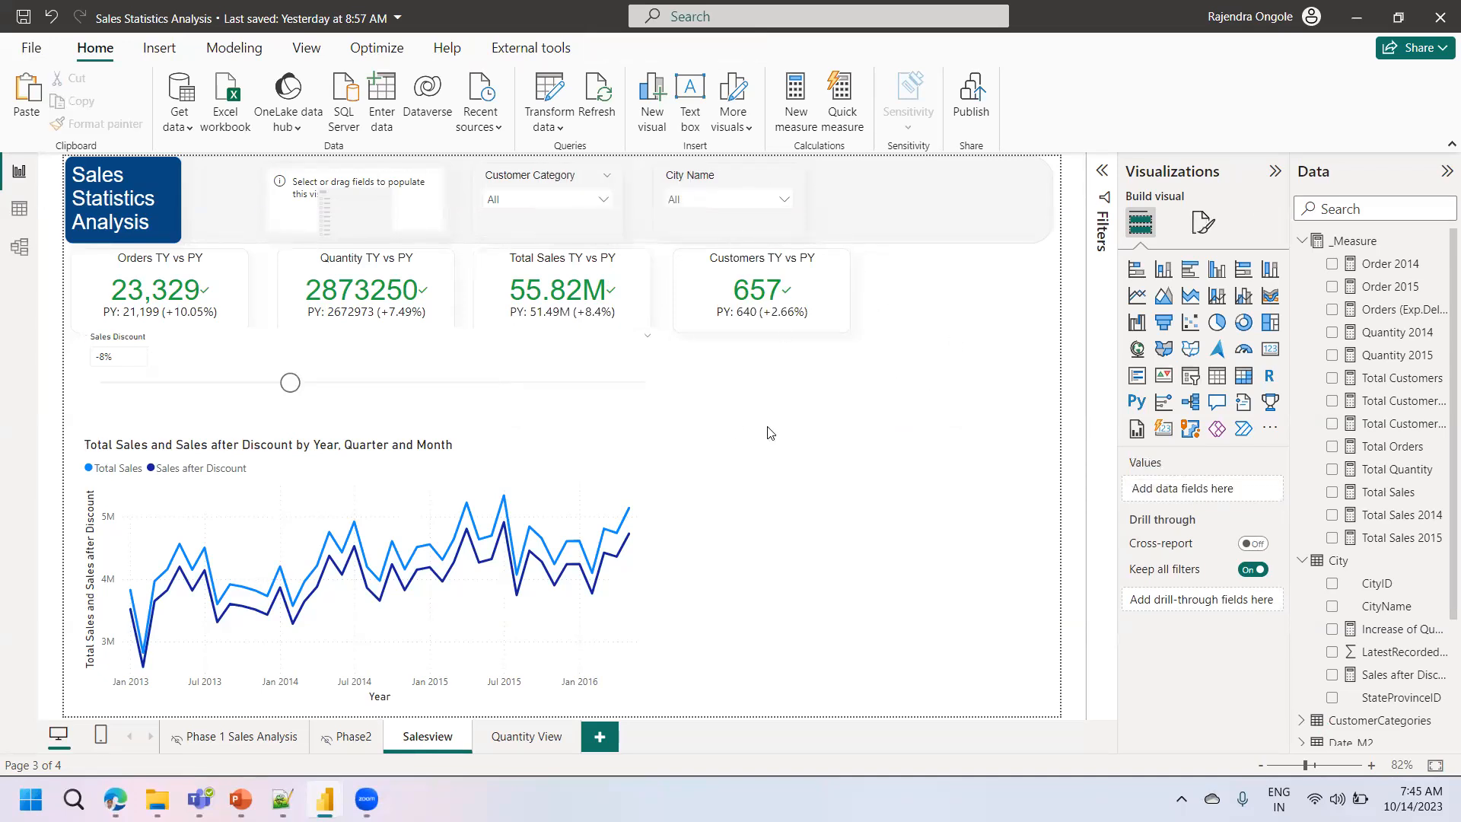
key("ctrl+s")
Bind the blank header visual to CustomerCategoryName from the CustomerCategories table.
left_click(337, 213)
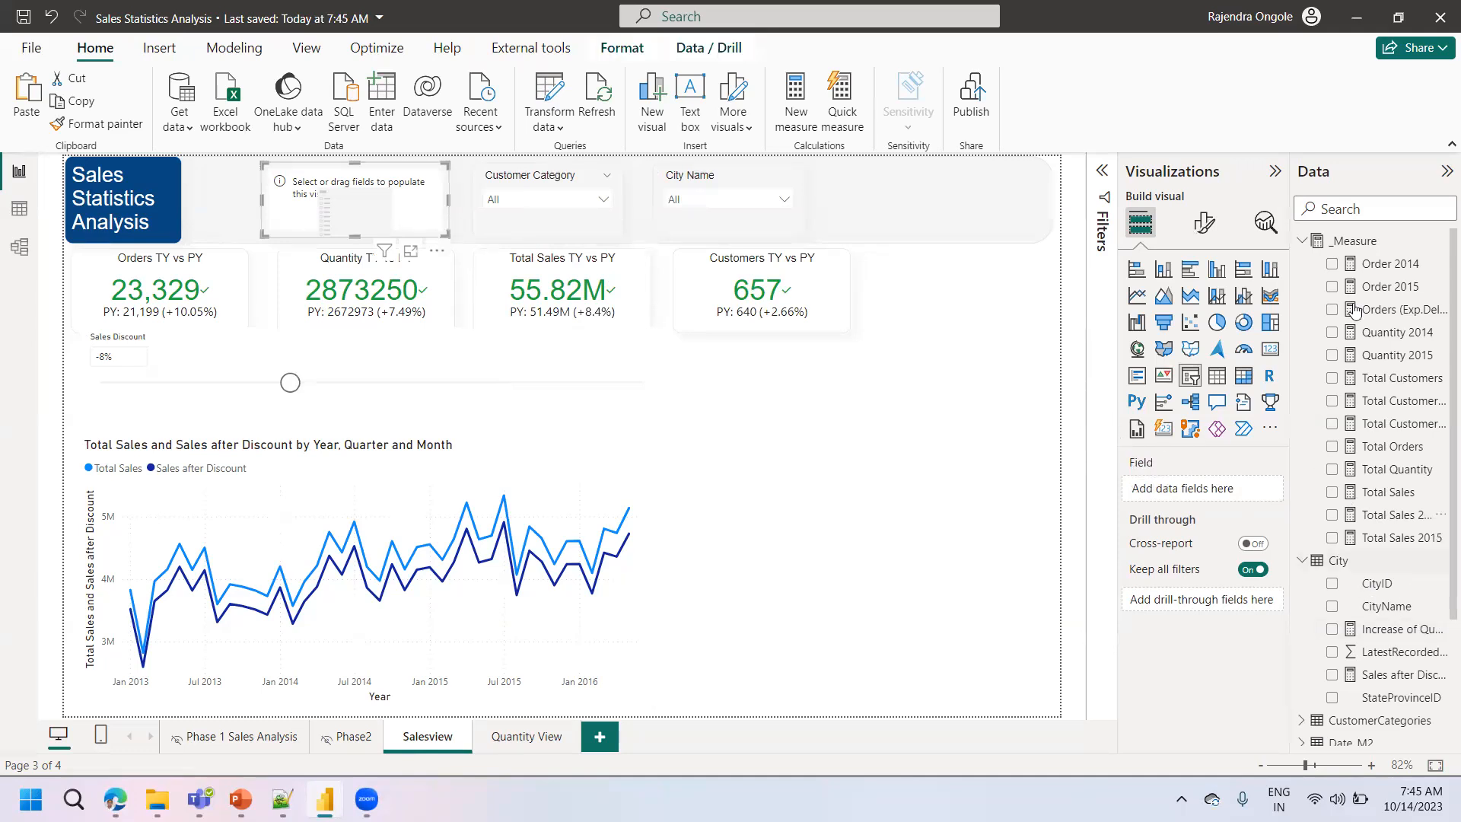
scroll(1347, 567, "down", 2)
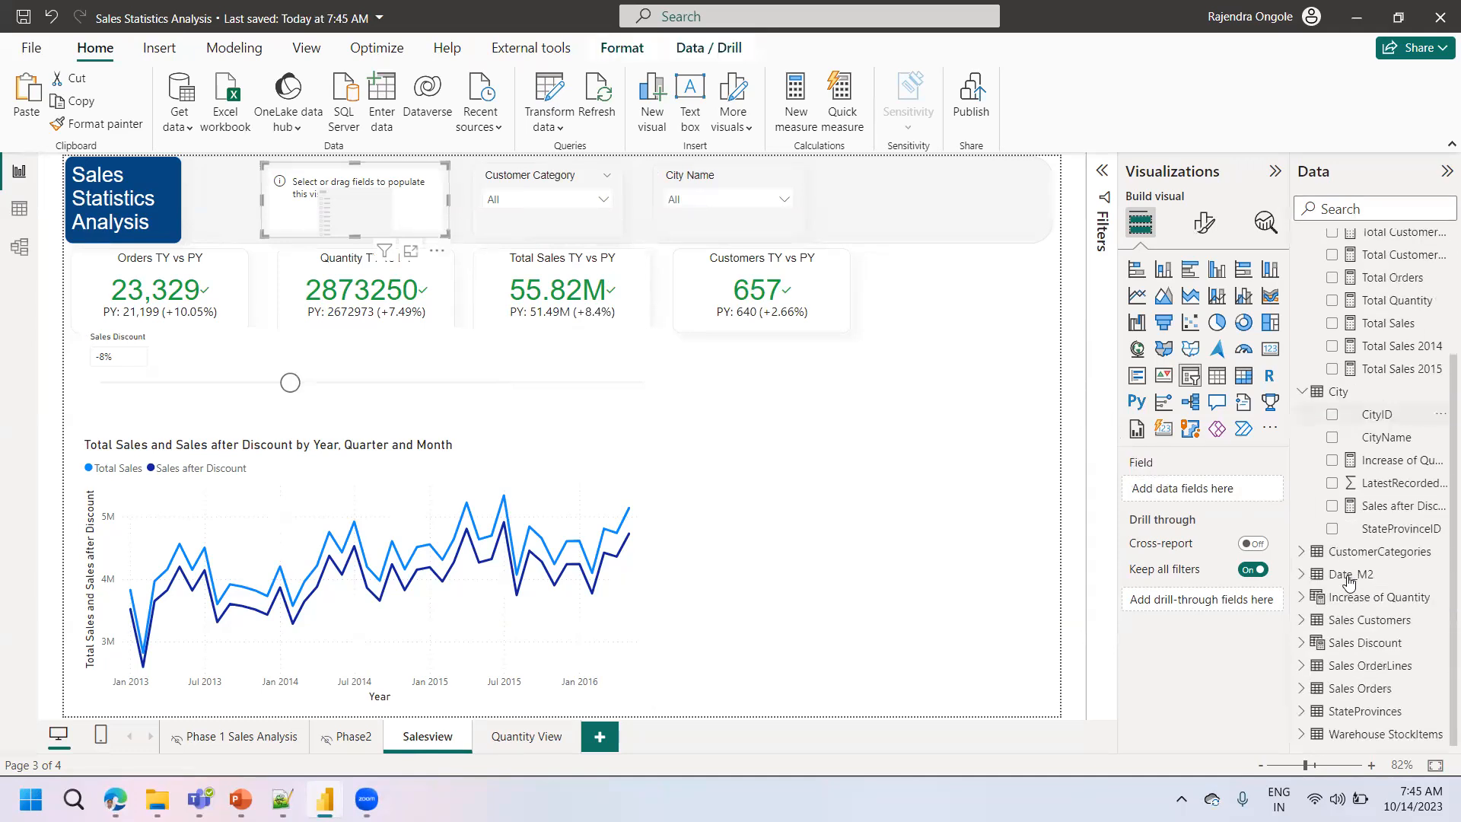
left_click(1301, 551)
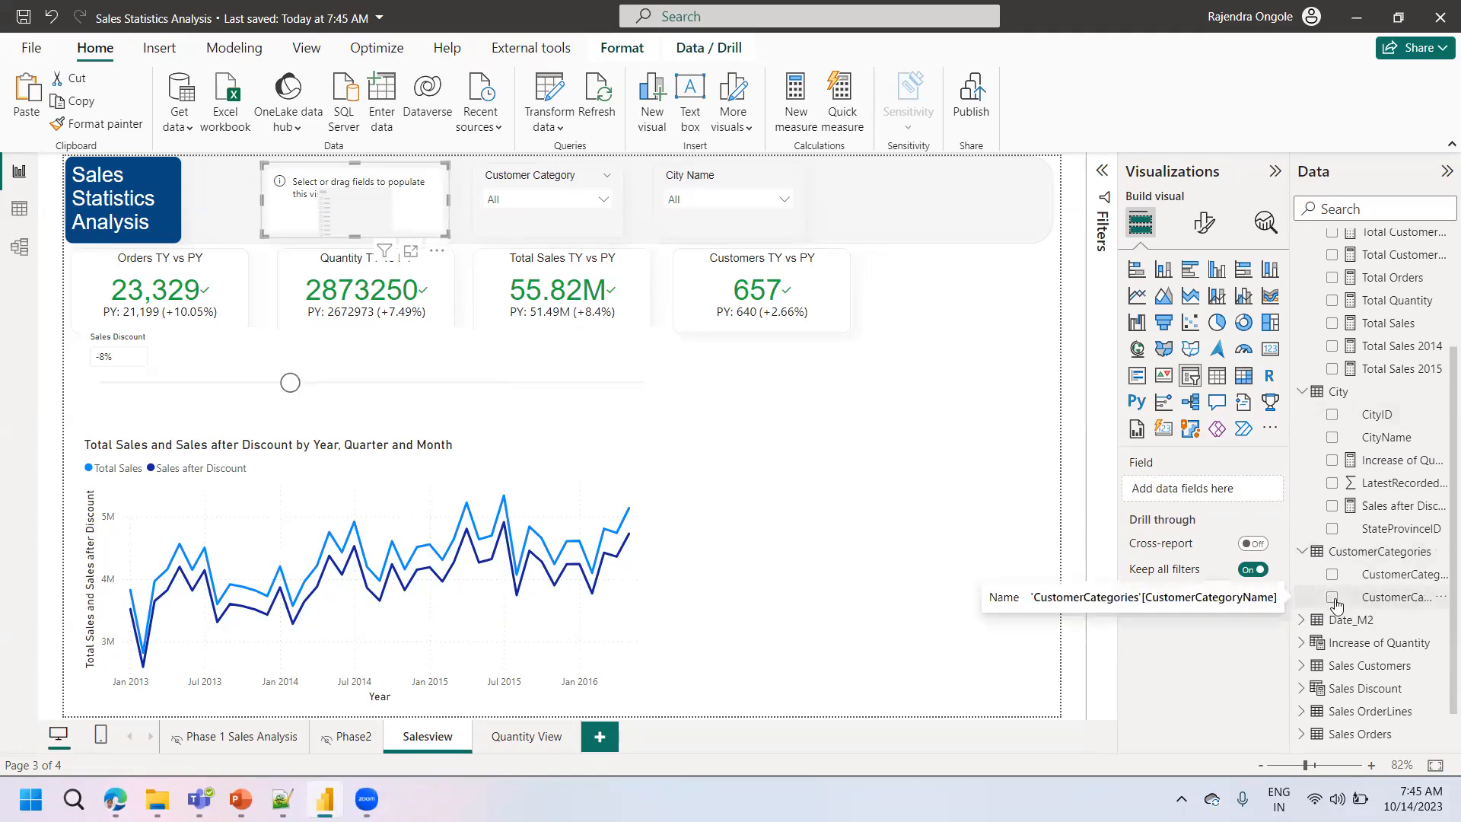
left_click(1377, 598)
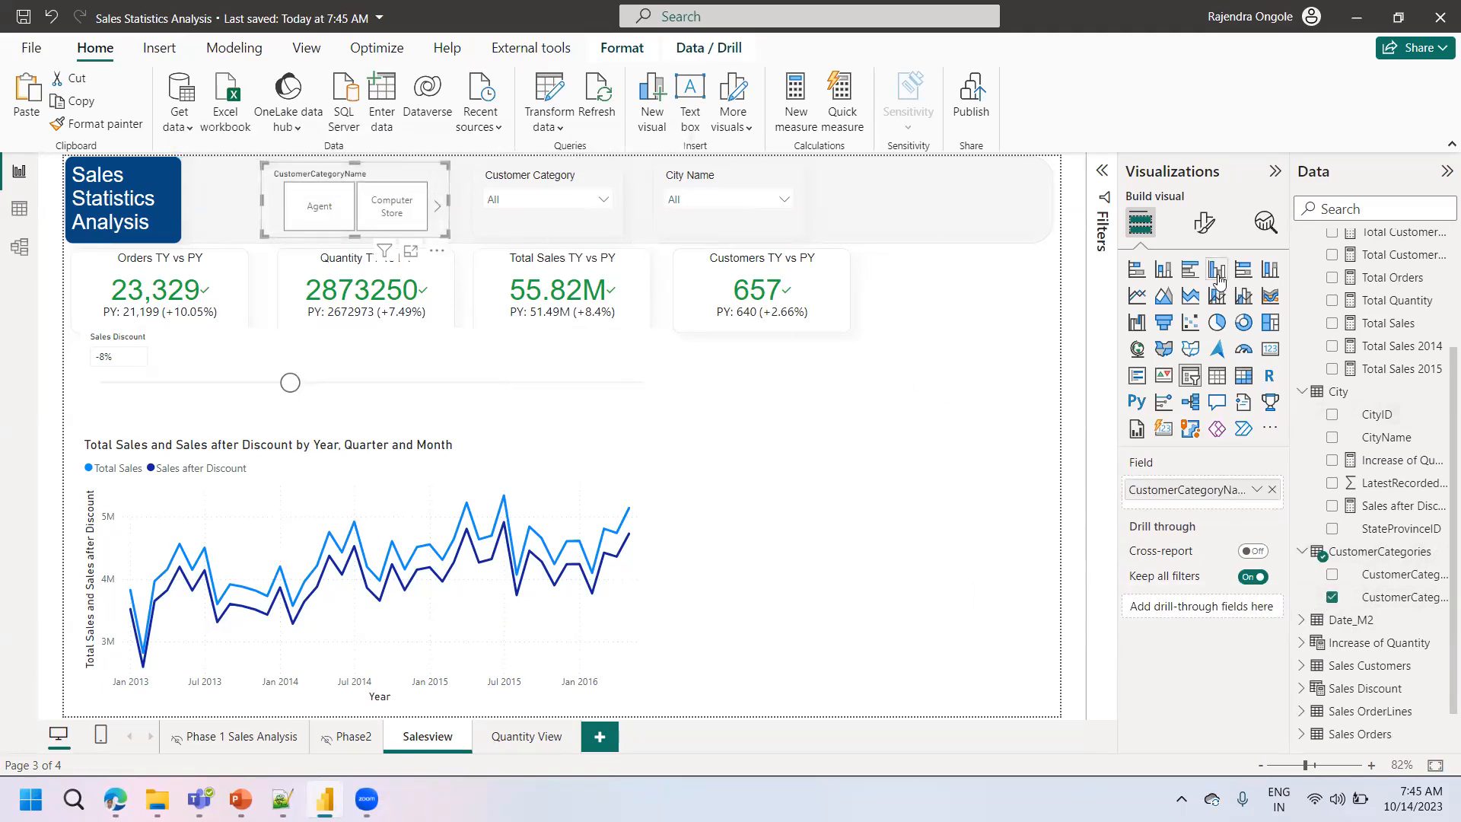
Set the CustomerCategoryName slicer style to Dropdown and narrow it from the left.
left_click(1204, 223)
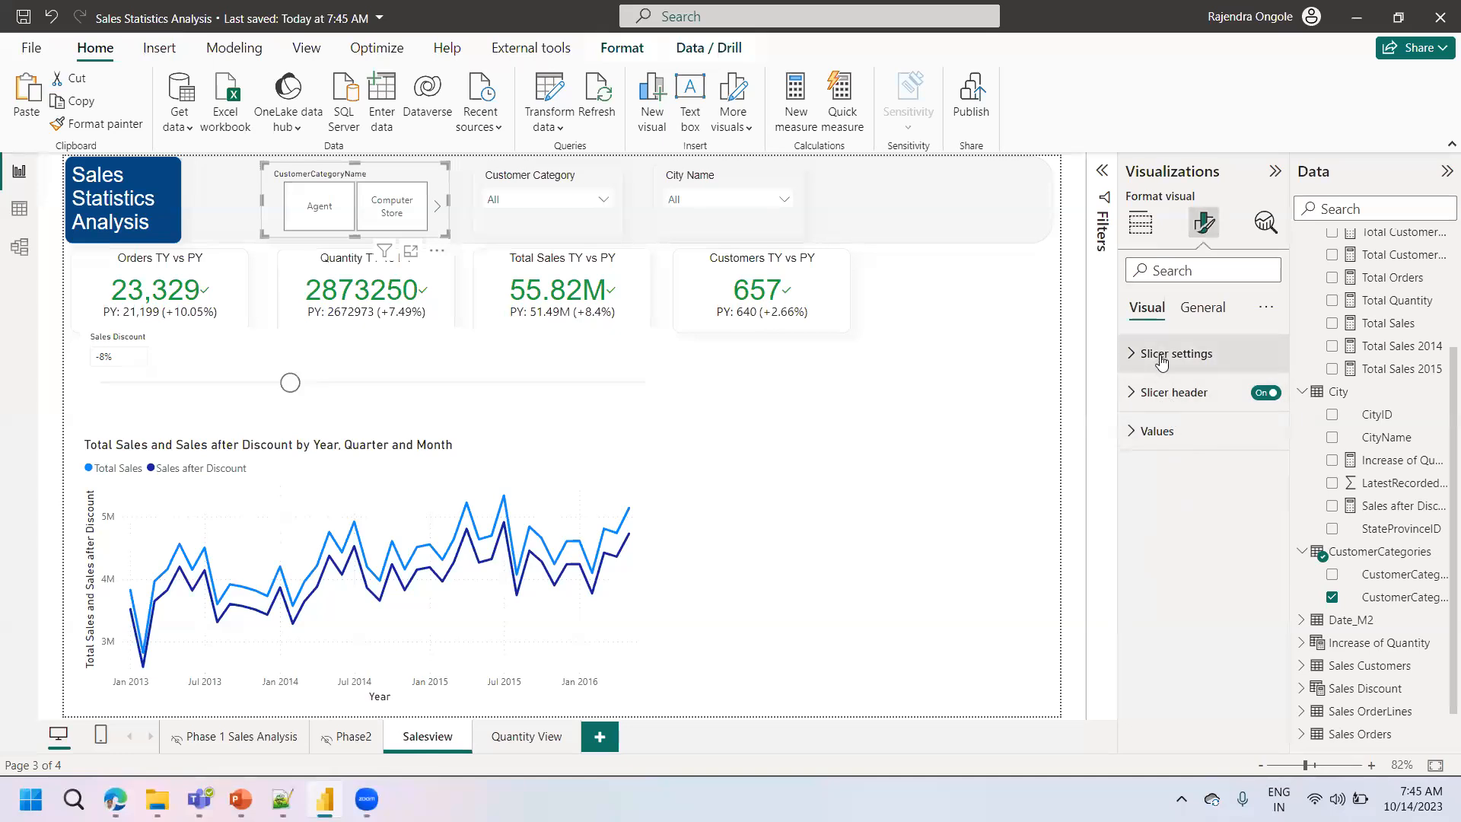
left_click(1160, 356)
left_click(1183, 450)
left_click(1171, 518)
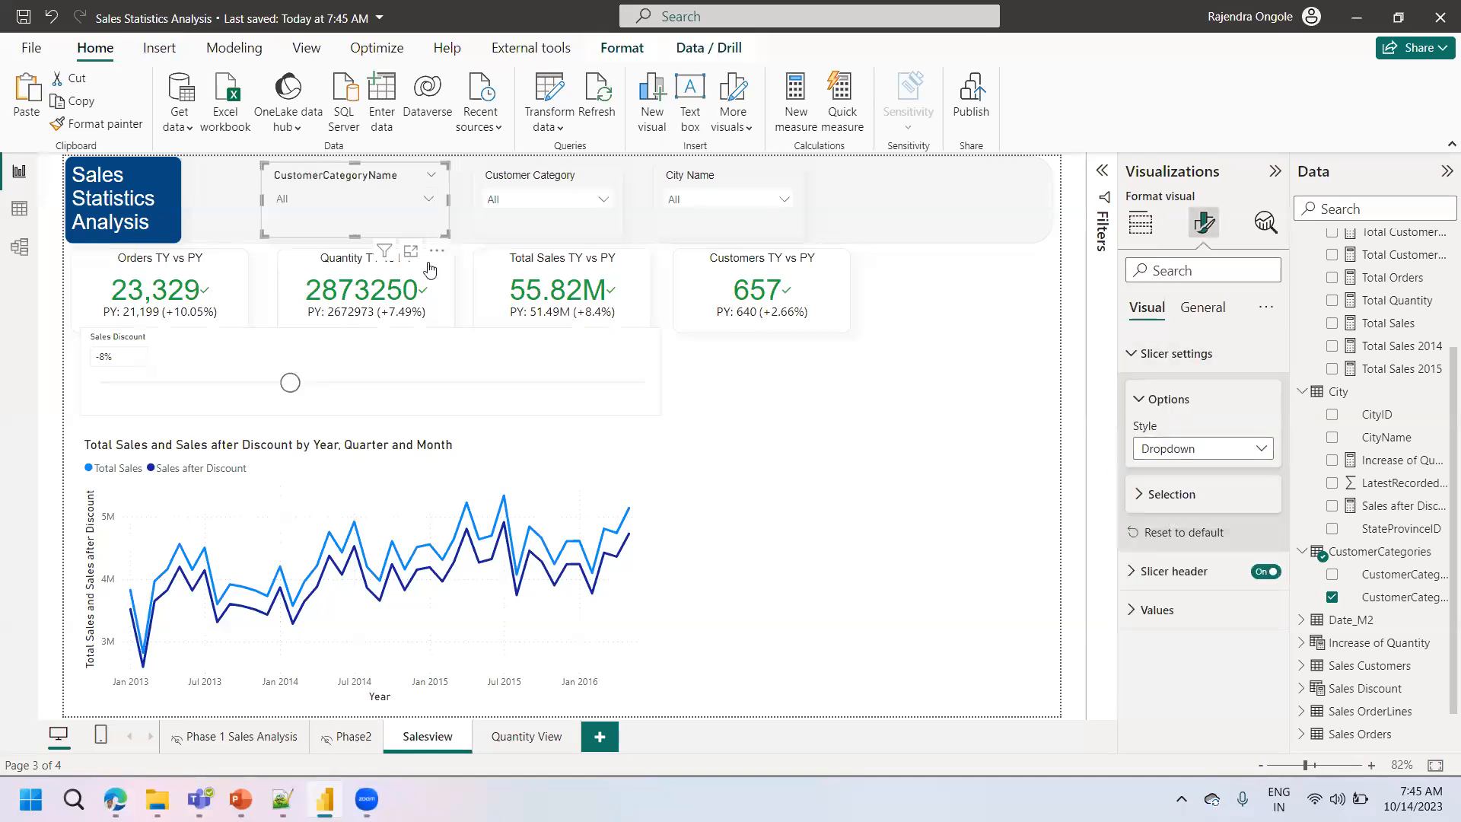
left_click_drag(285, 231, 291, 237)
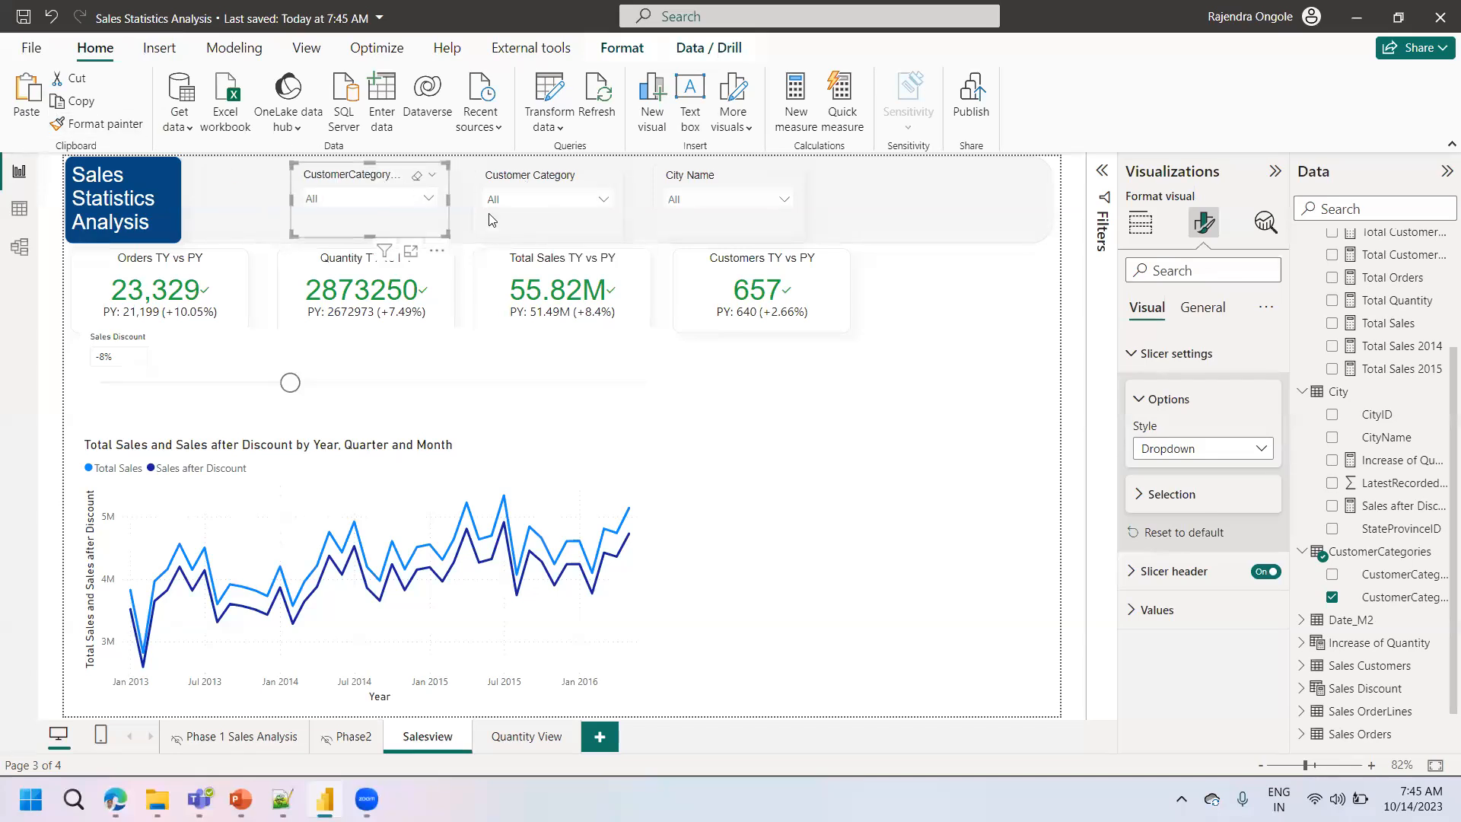
Place a copy of the City Name slicer to the right and rebind it from CityName to Date_M2's Date.
left_click(744, 181)
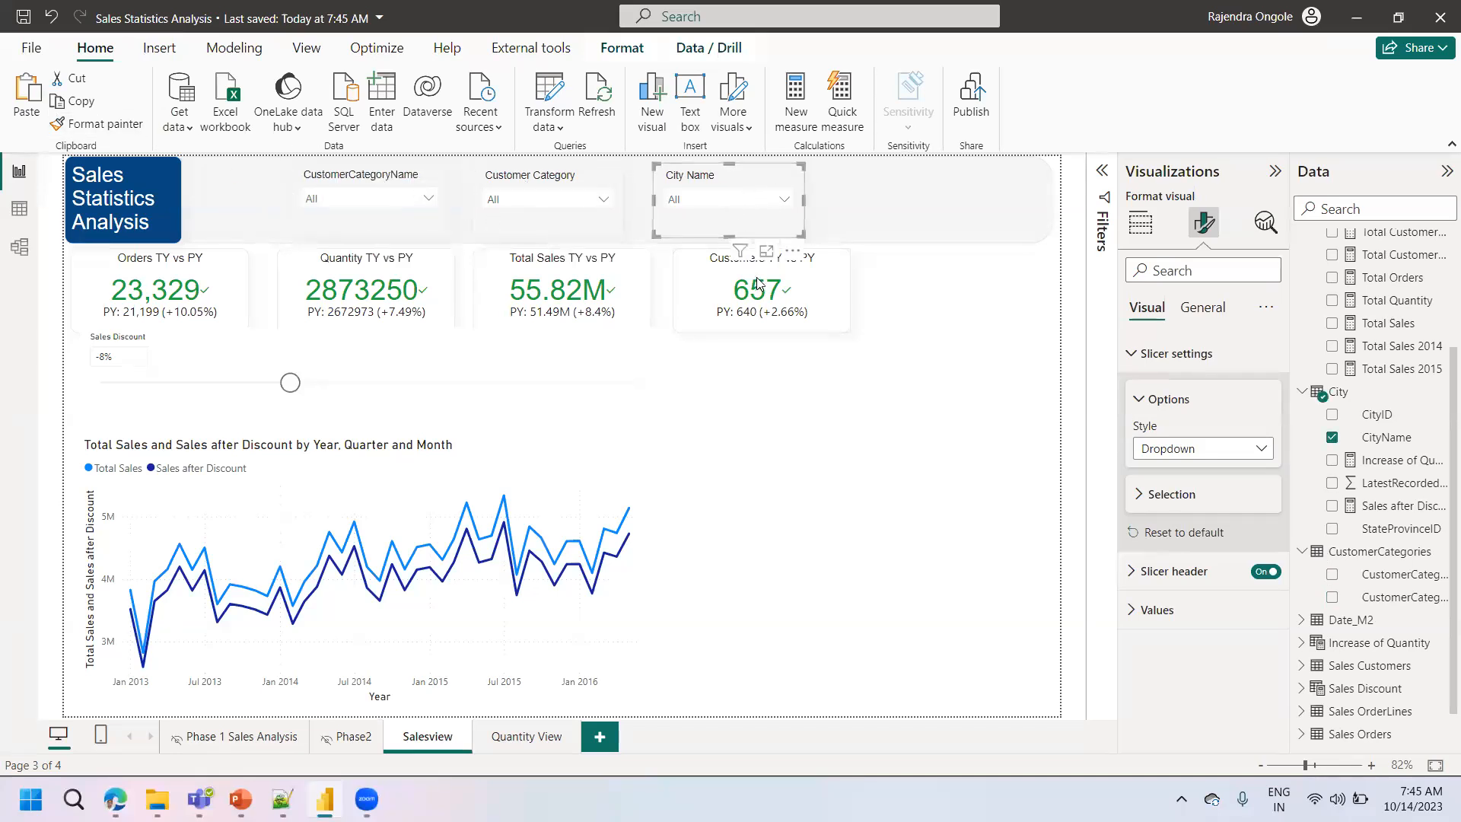
left_click_drag(670, 185, 846, 184)
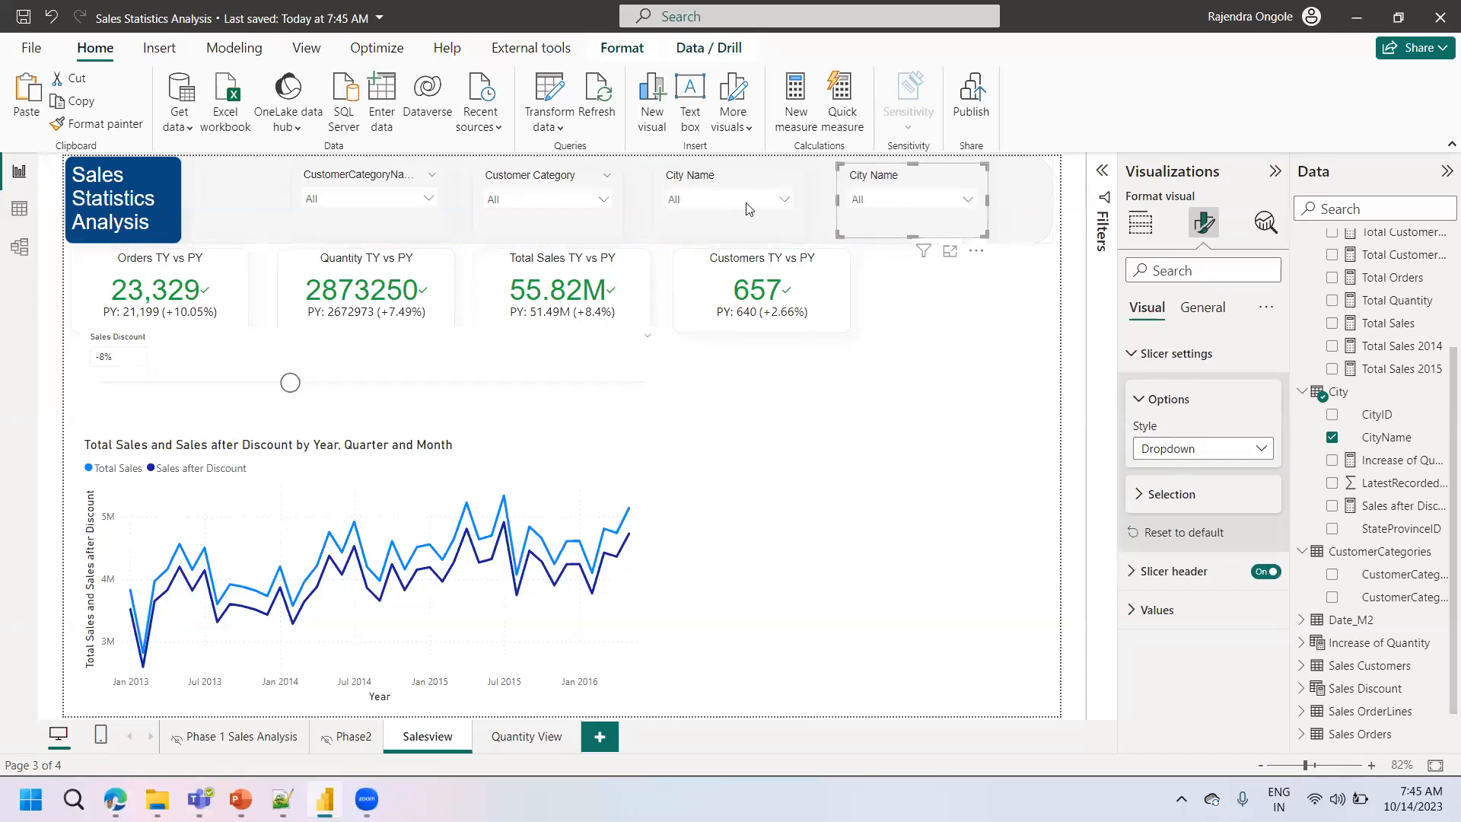
left_click(1139, 222)
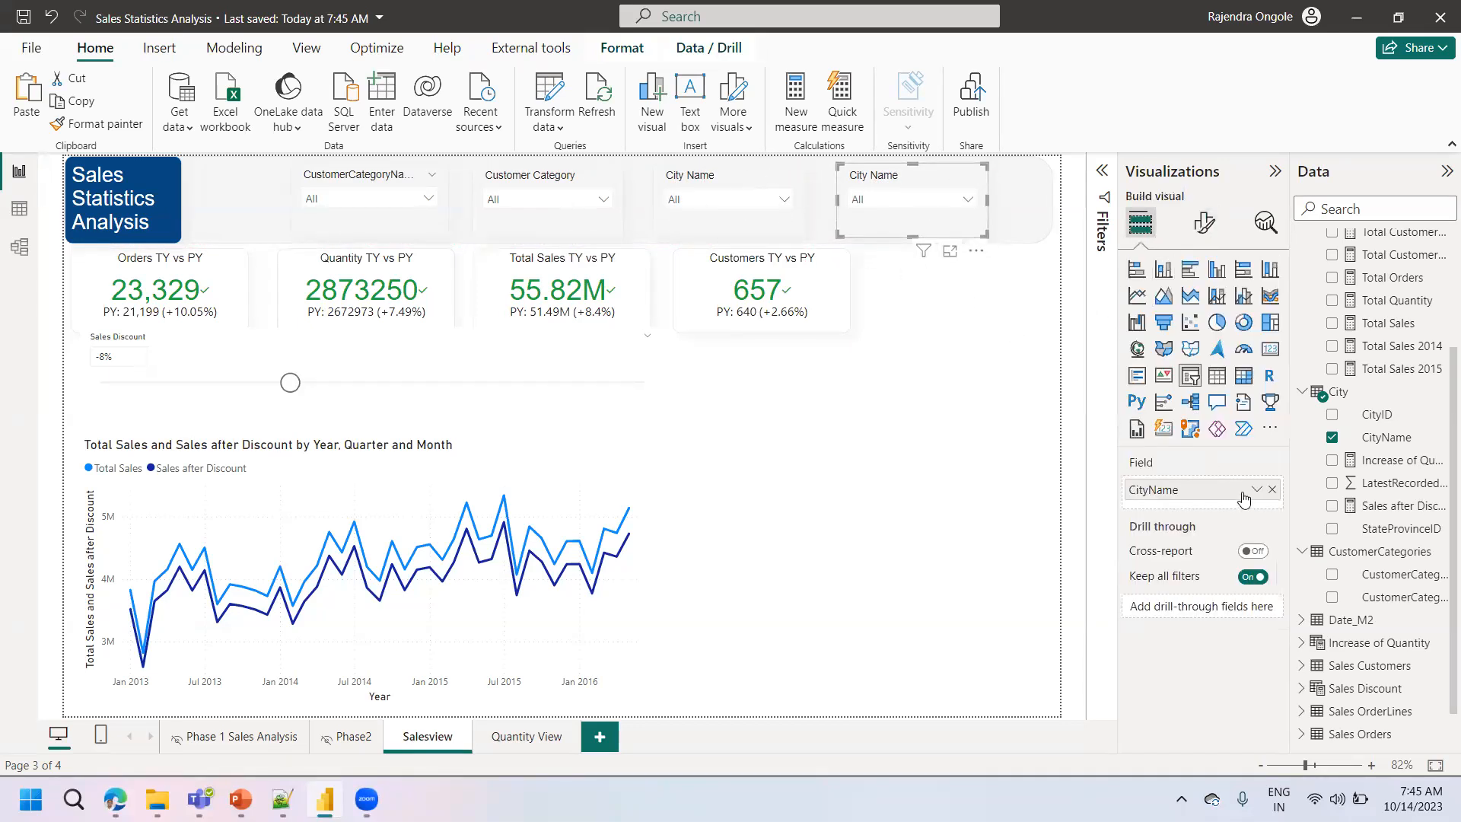
left_click(1272, 489)
scroll(1377, 460, "up", 3)
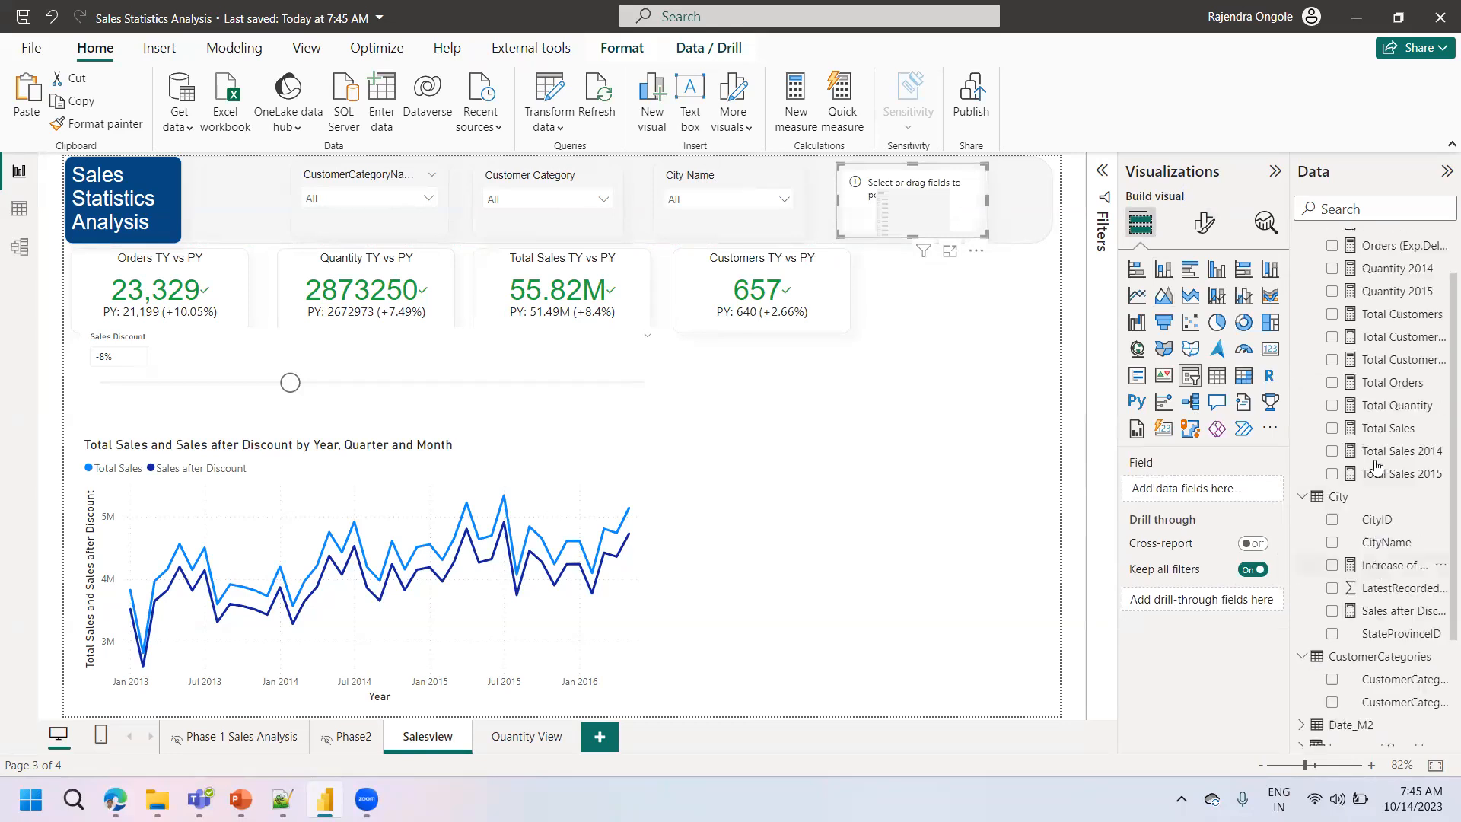
left_click(1302, 240)
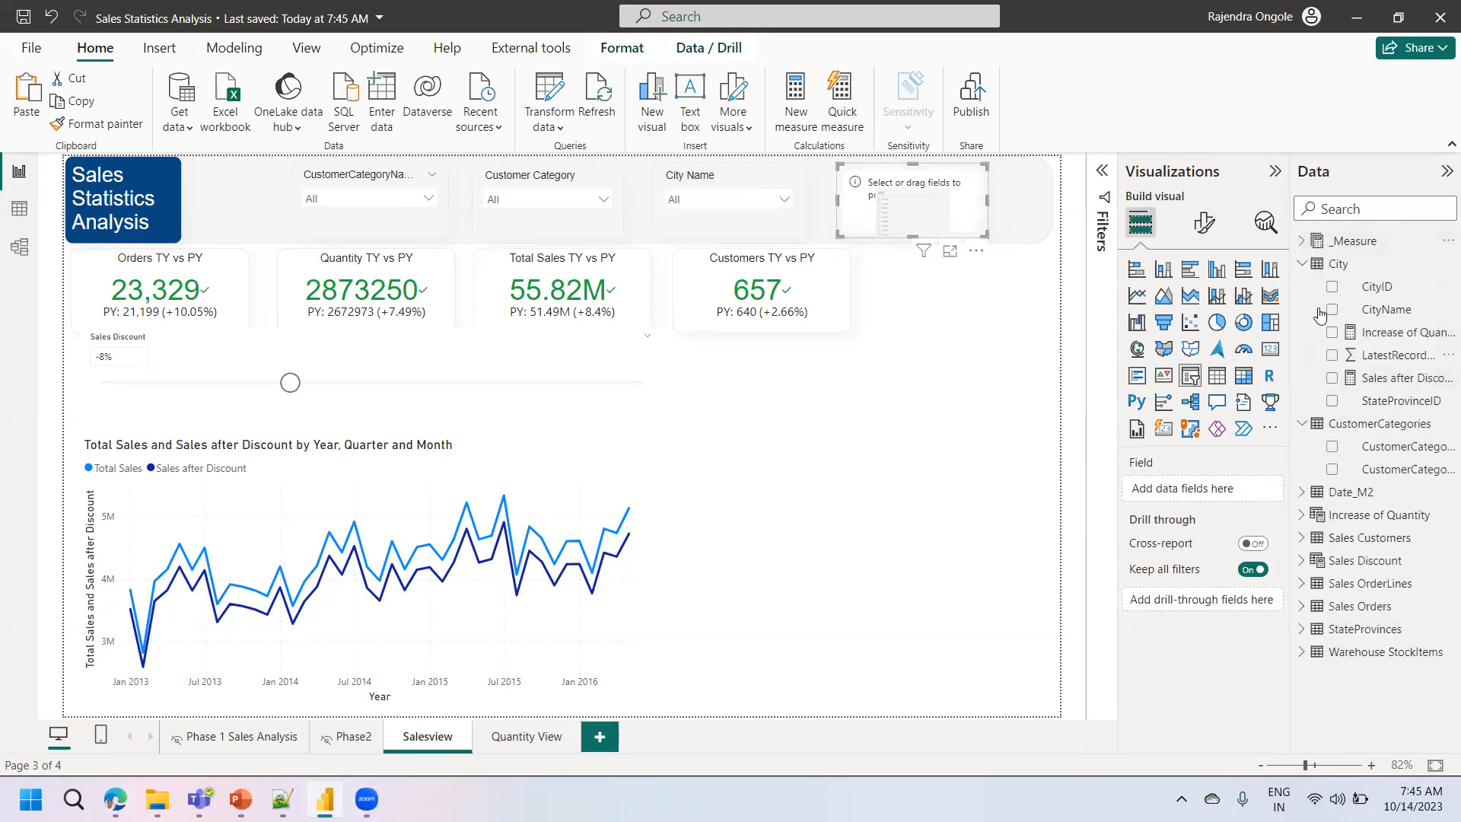
left_click(1303, 493)
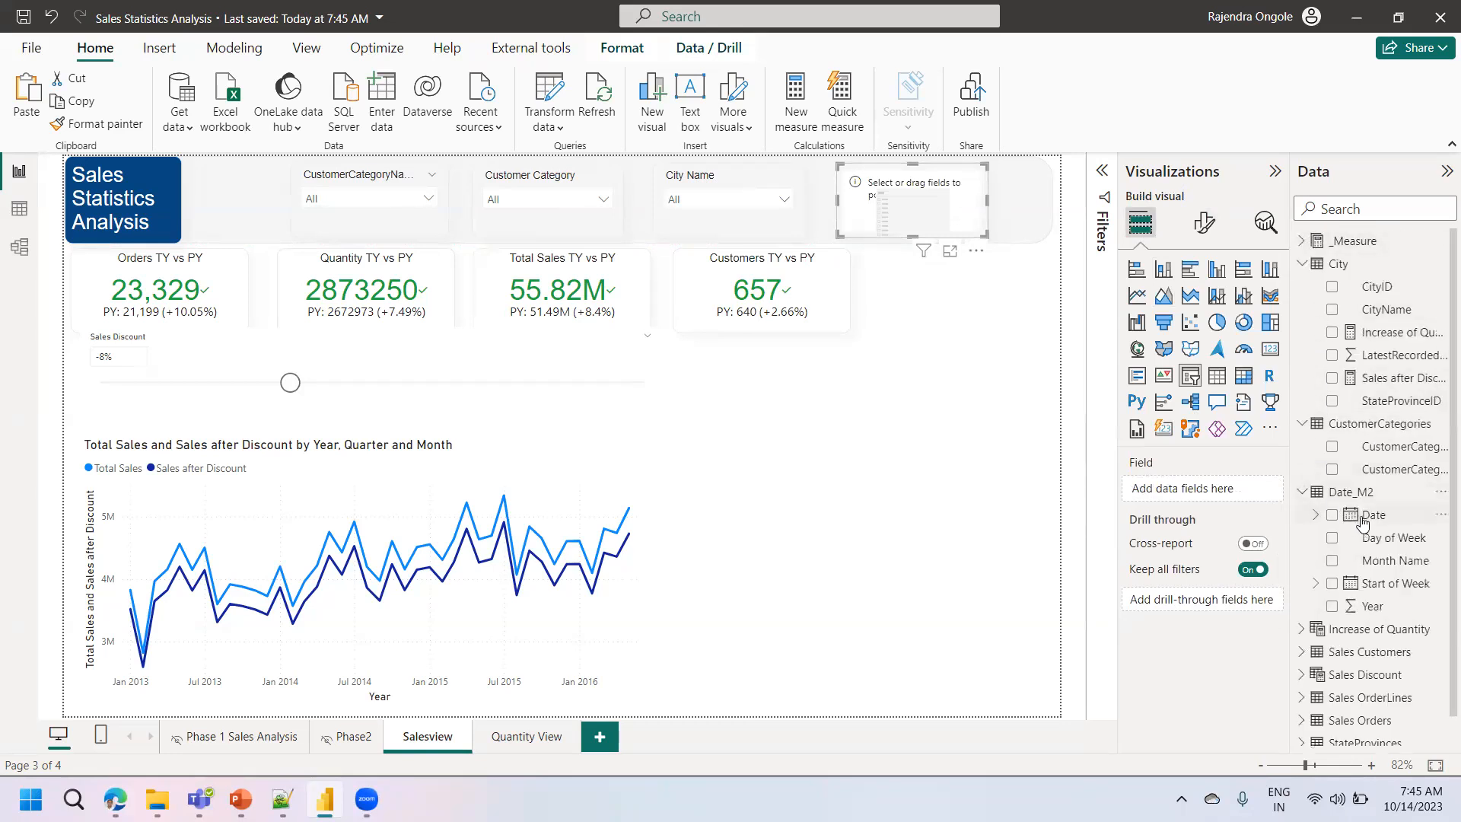
left_click(1332, 517)
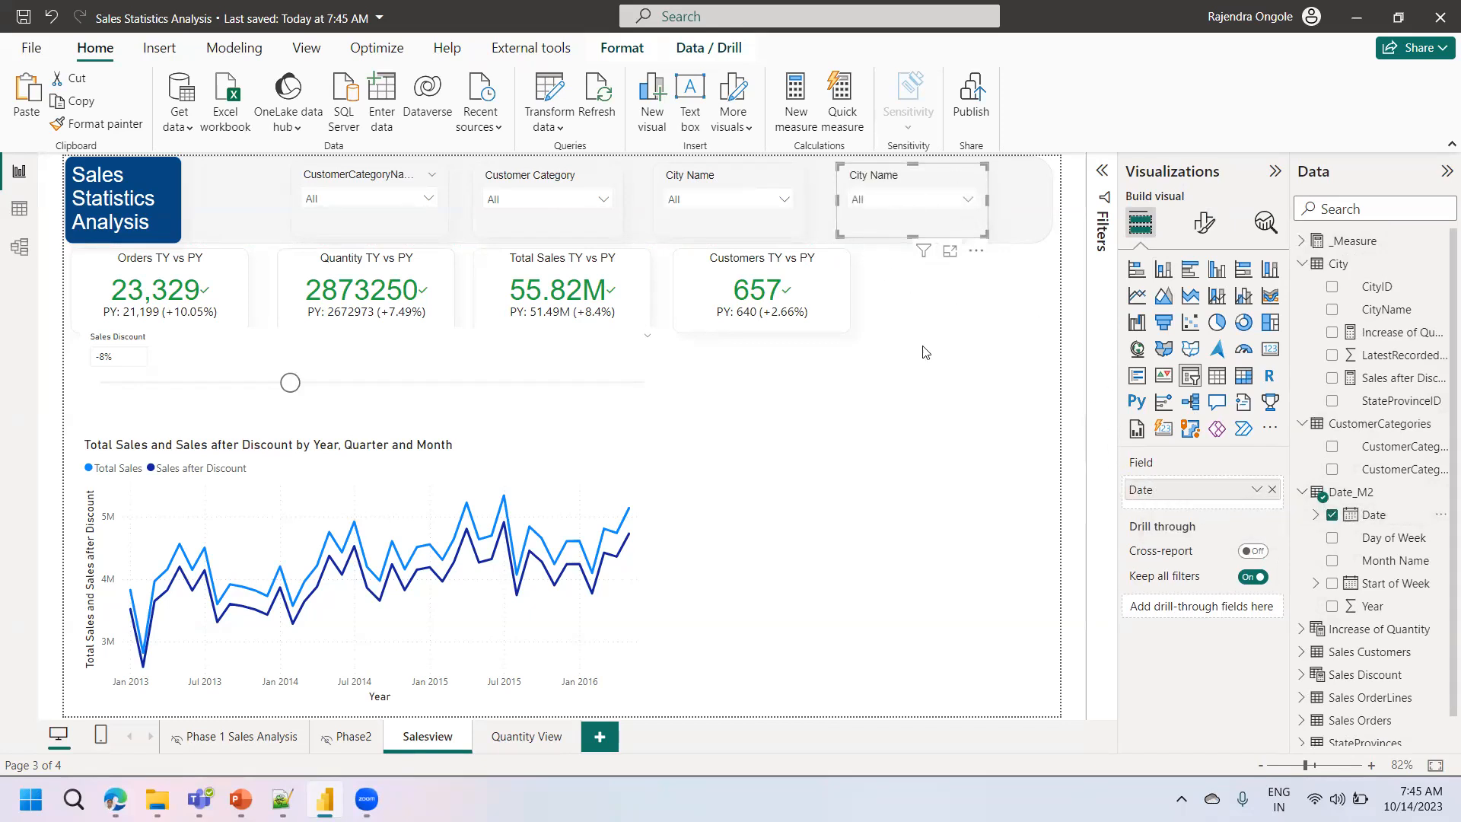
Make the date slicer a Between range slider in a short wide box, spanning 10/6/2013 to 10/11/2023.
left_click(1206, 228)
left_click(1171, 354)
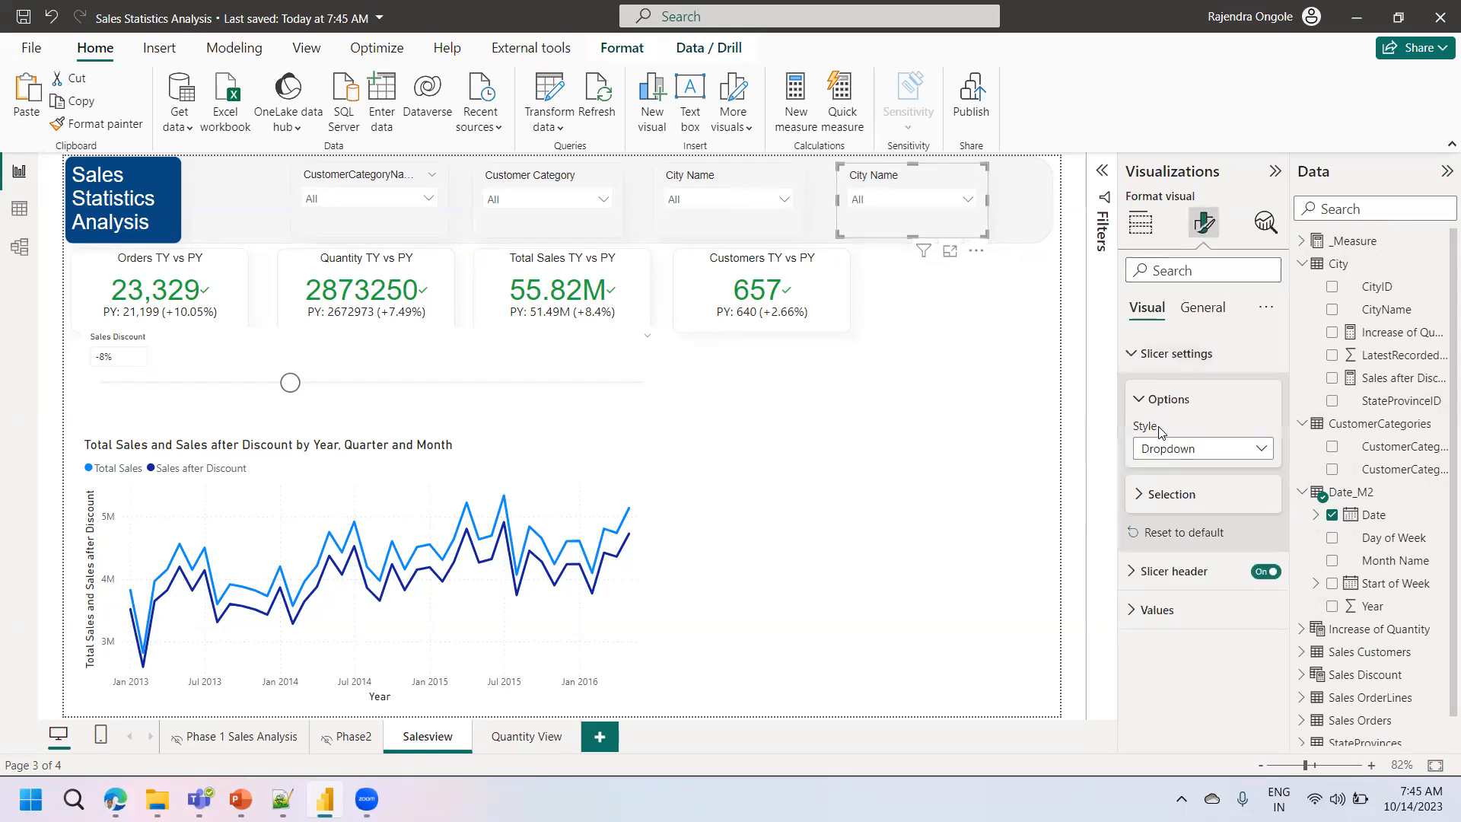
left_click(1186, 453)
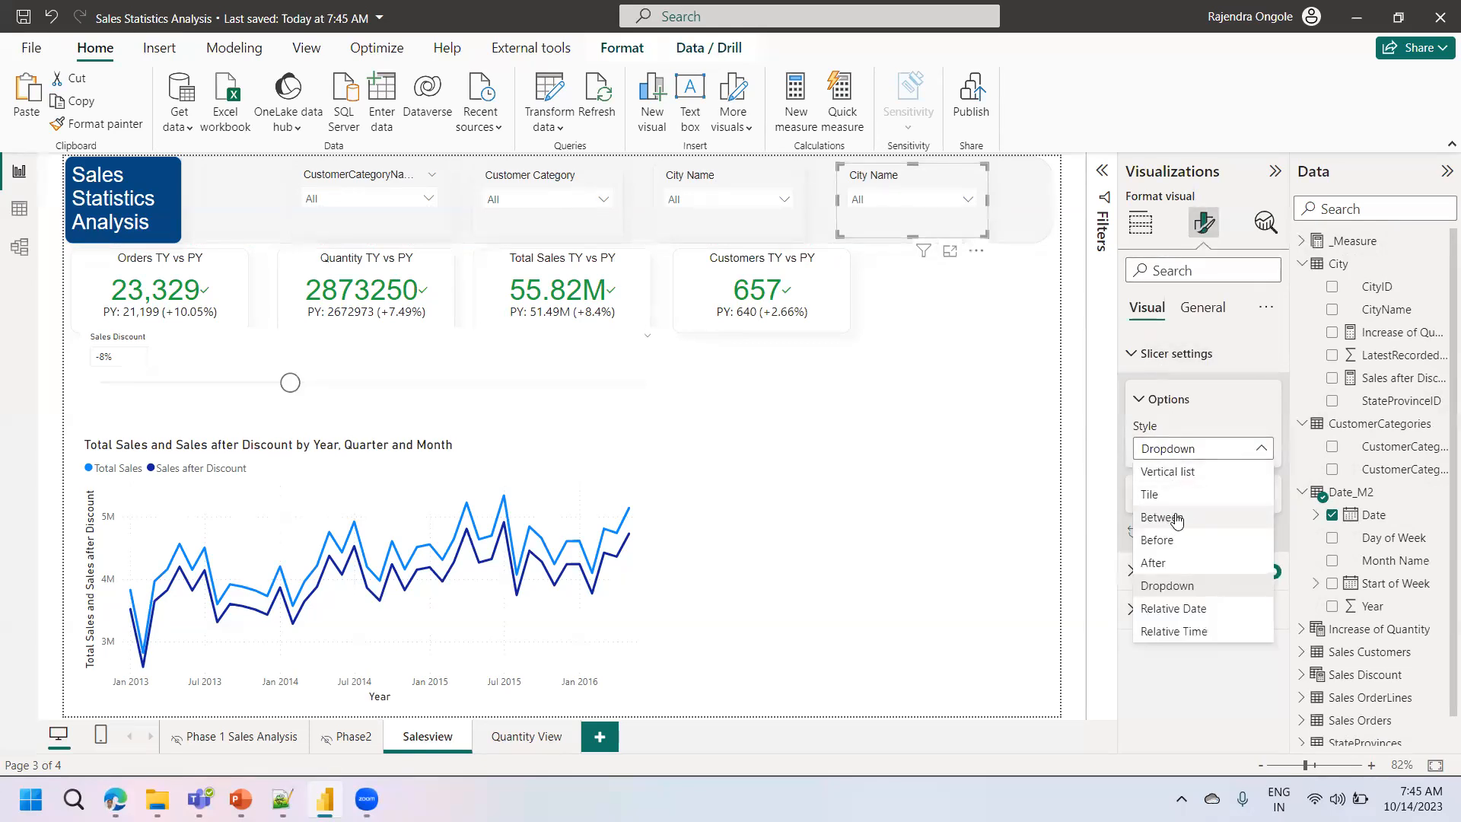
left_click(1169, 474)
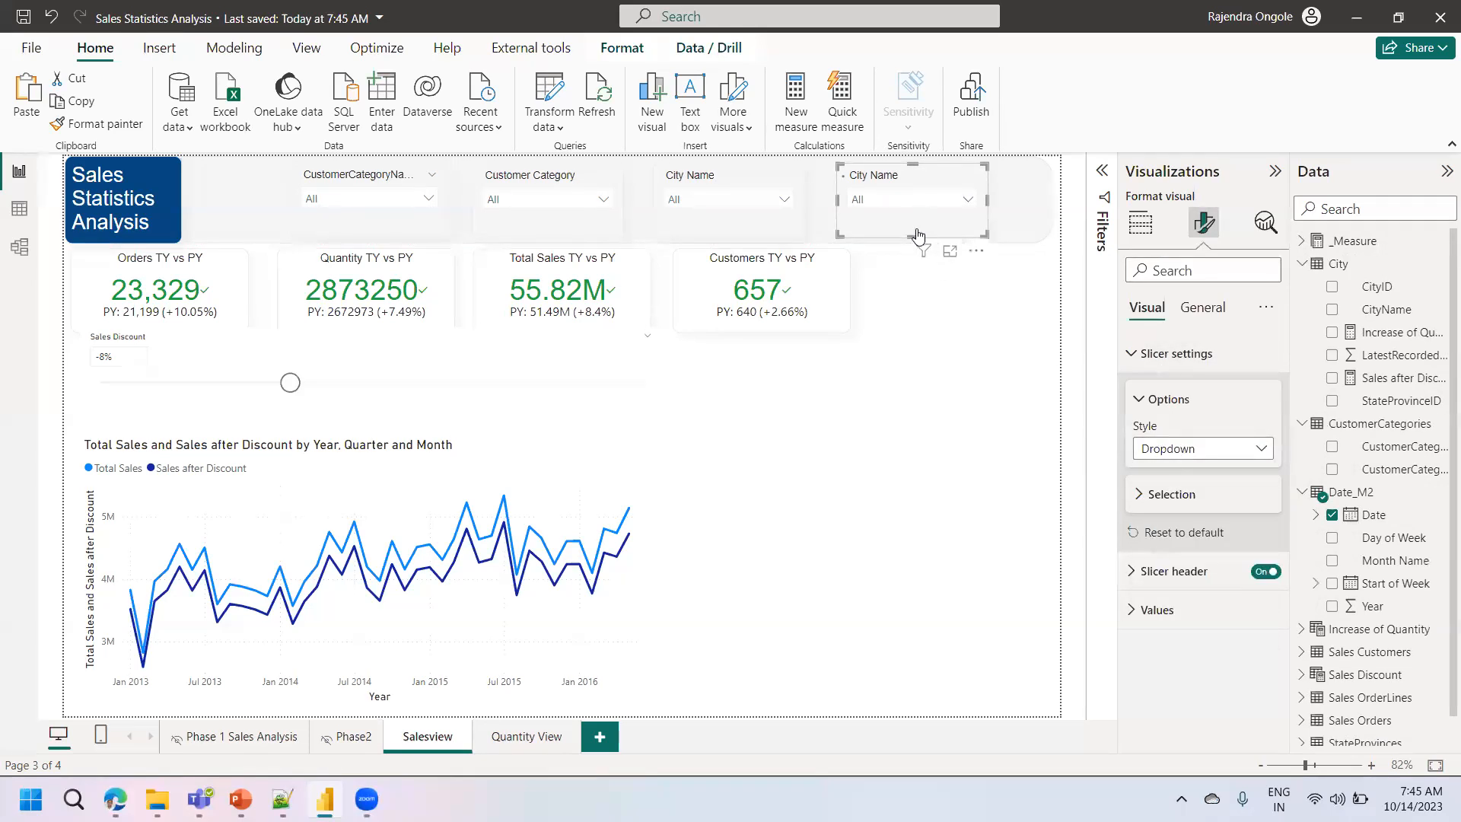
left_click_drag(911, 233, 912, 601)
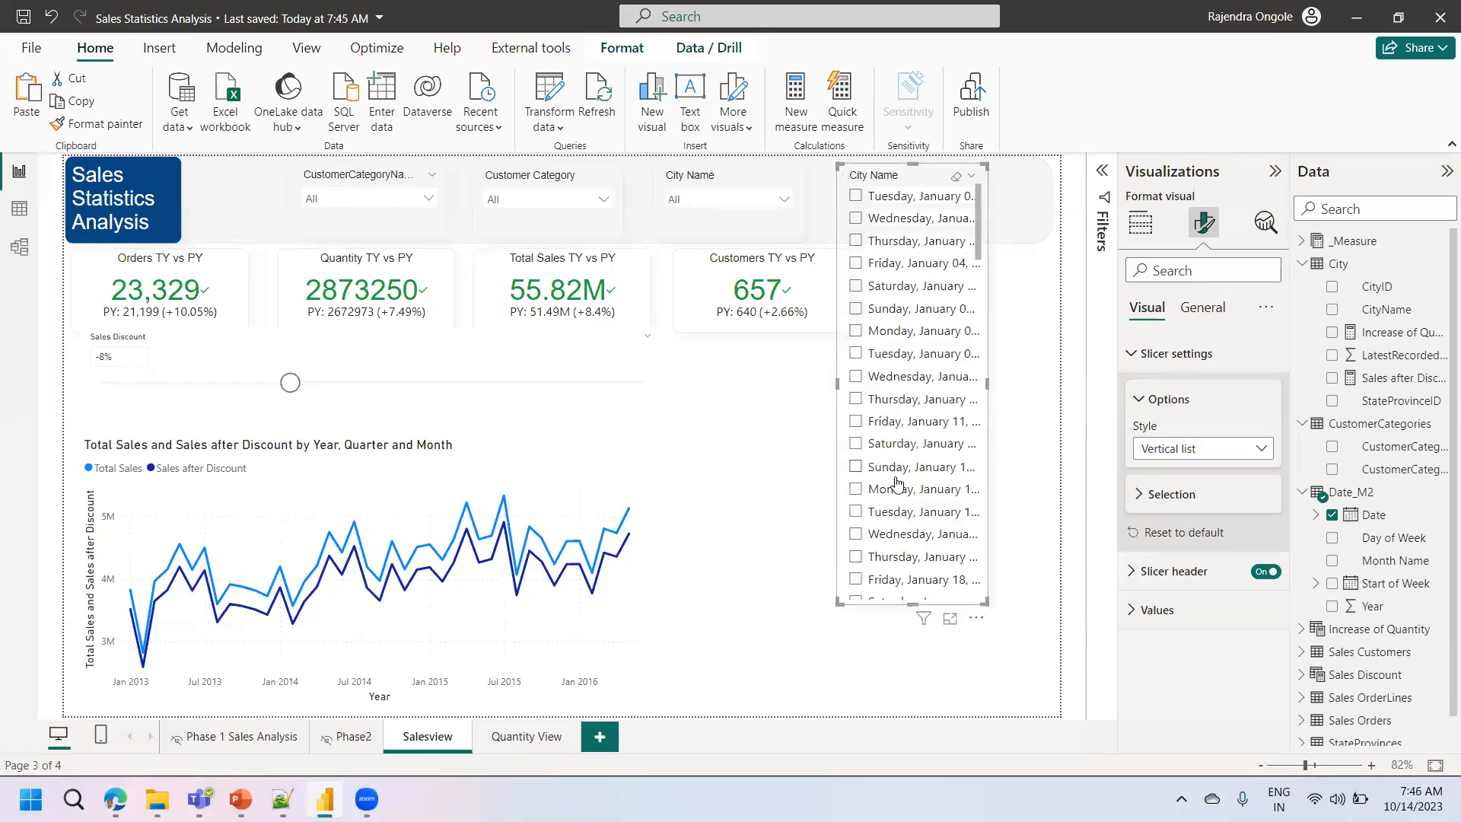
left_click(1181, 456)
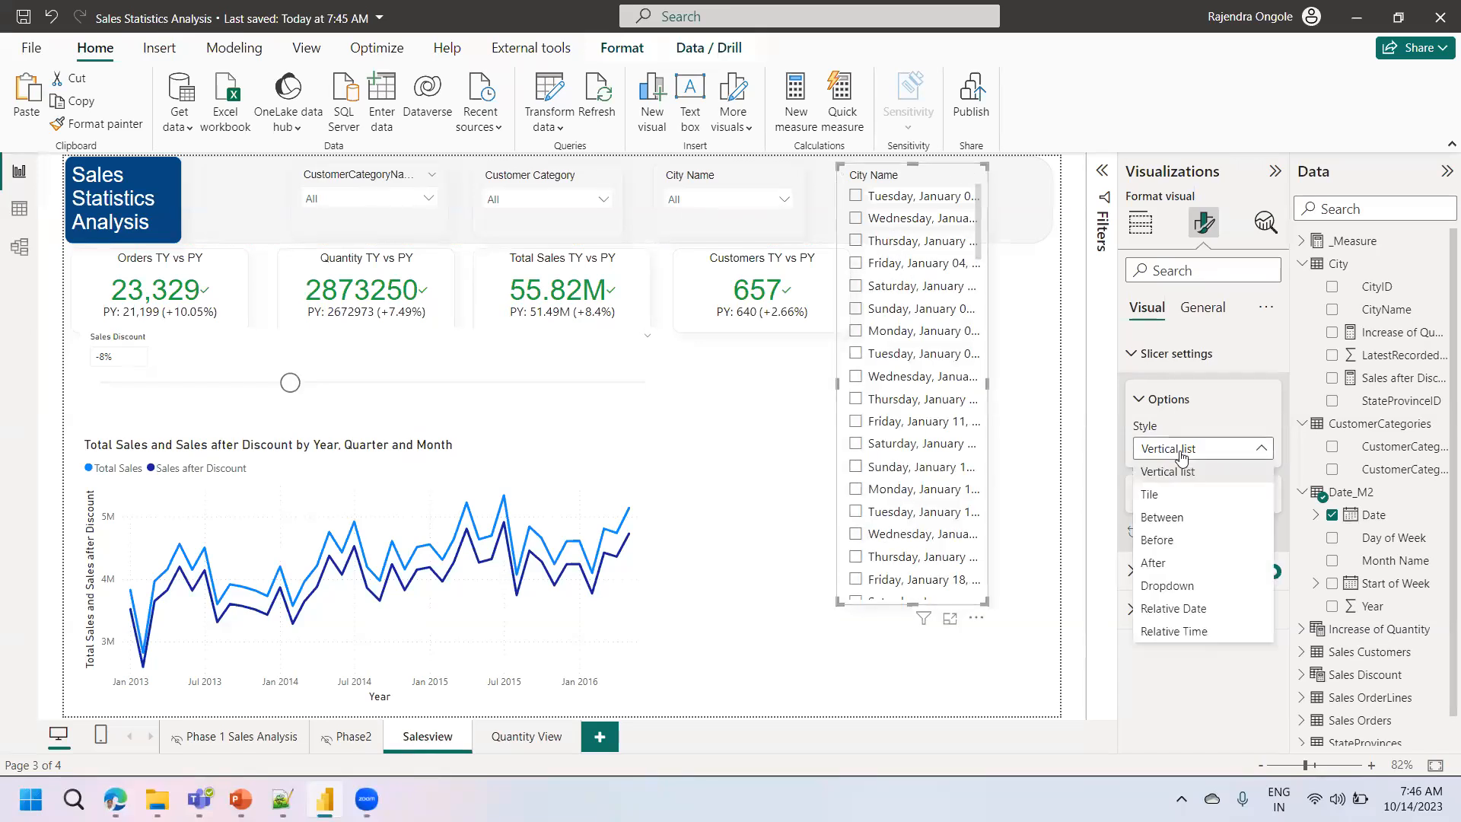
left_click(1156, 522)
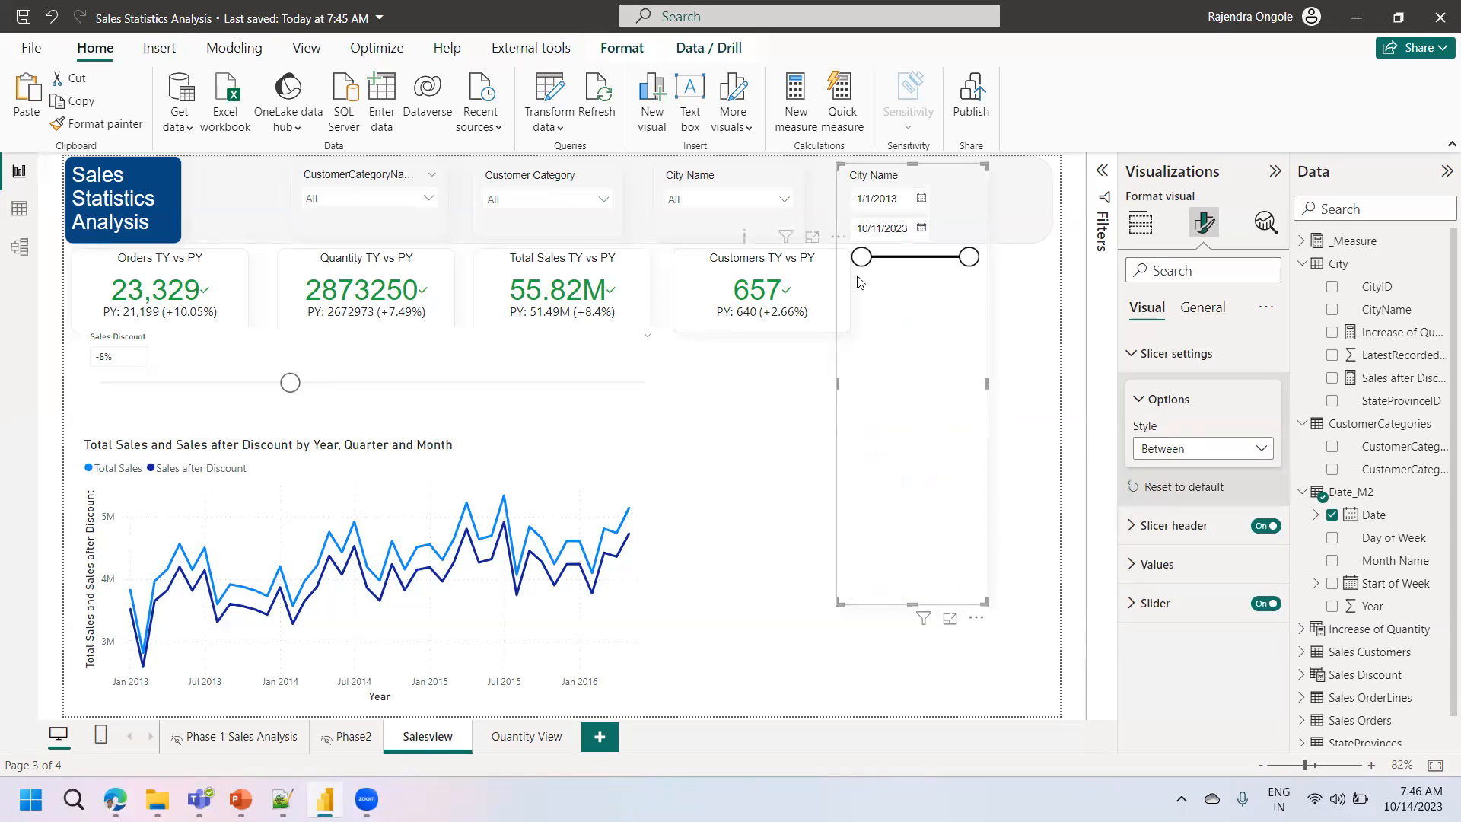
left_click_drag(971, 268, 872, 265)
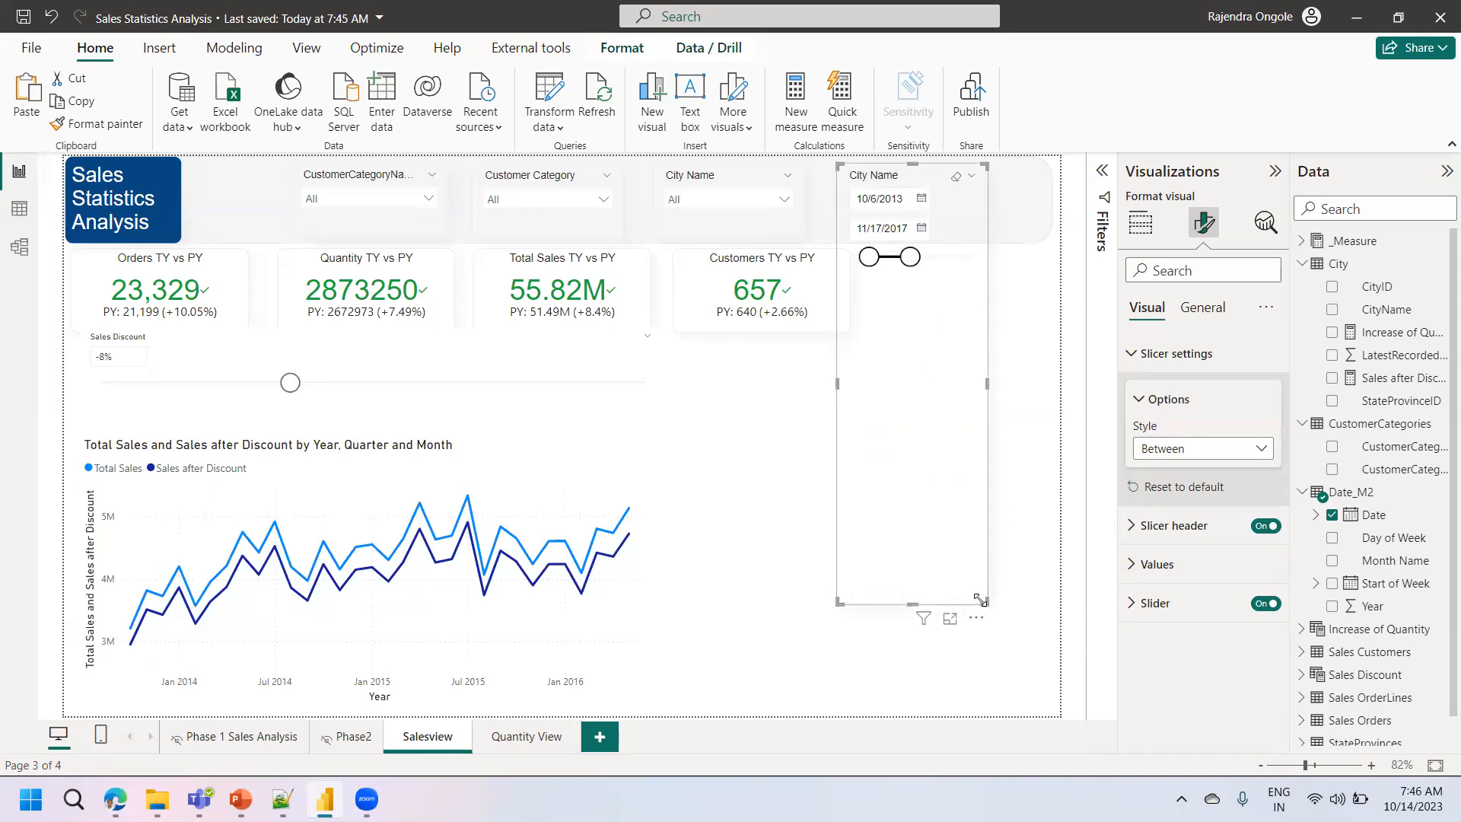
left_click_drag(983, 598, 1027, 236)
left_click_drag(928, 225, 1009, 225)
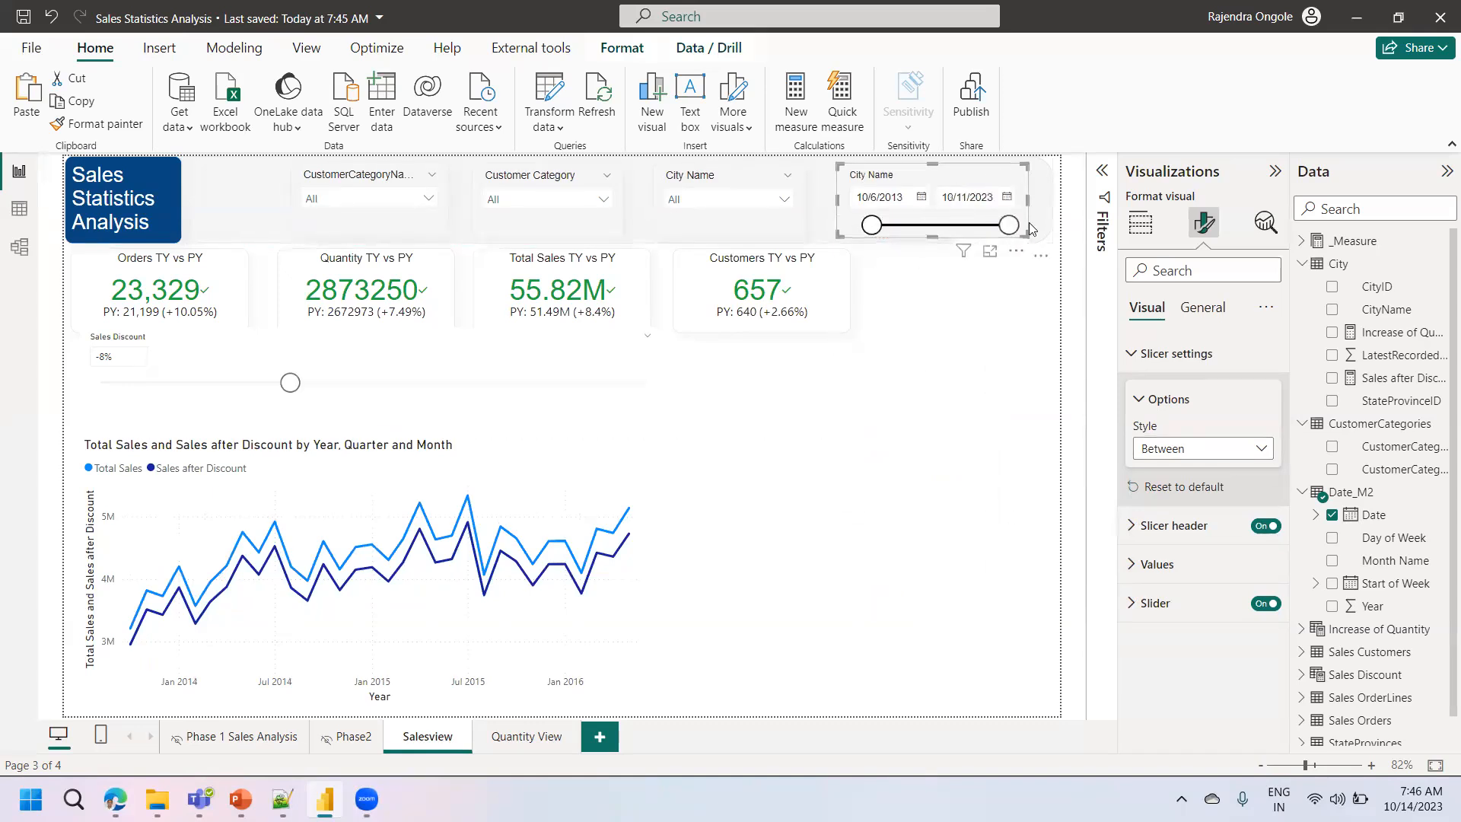
Change the slicer header text from City Name to Date.
left_click(1201, 306)
left_click(1153, 403)
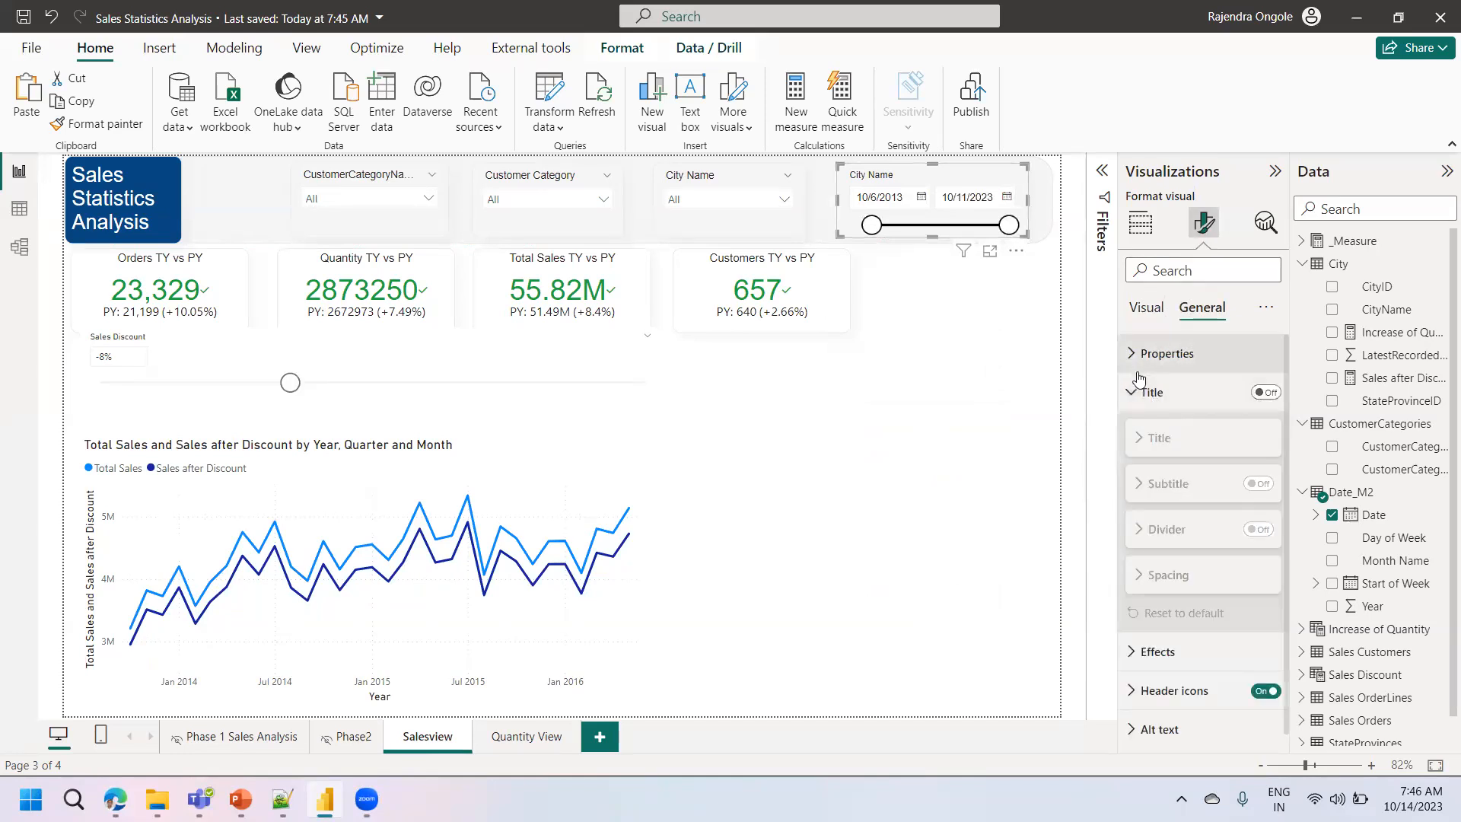
left_click(1150, 392)
left_click(1147, 306)
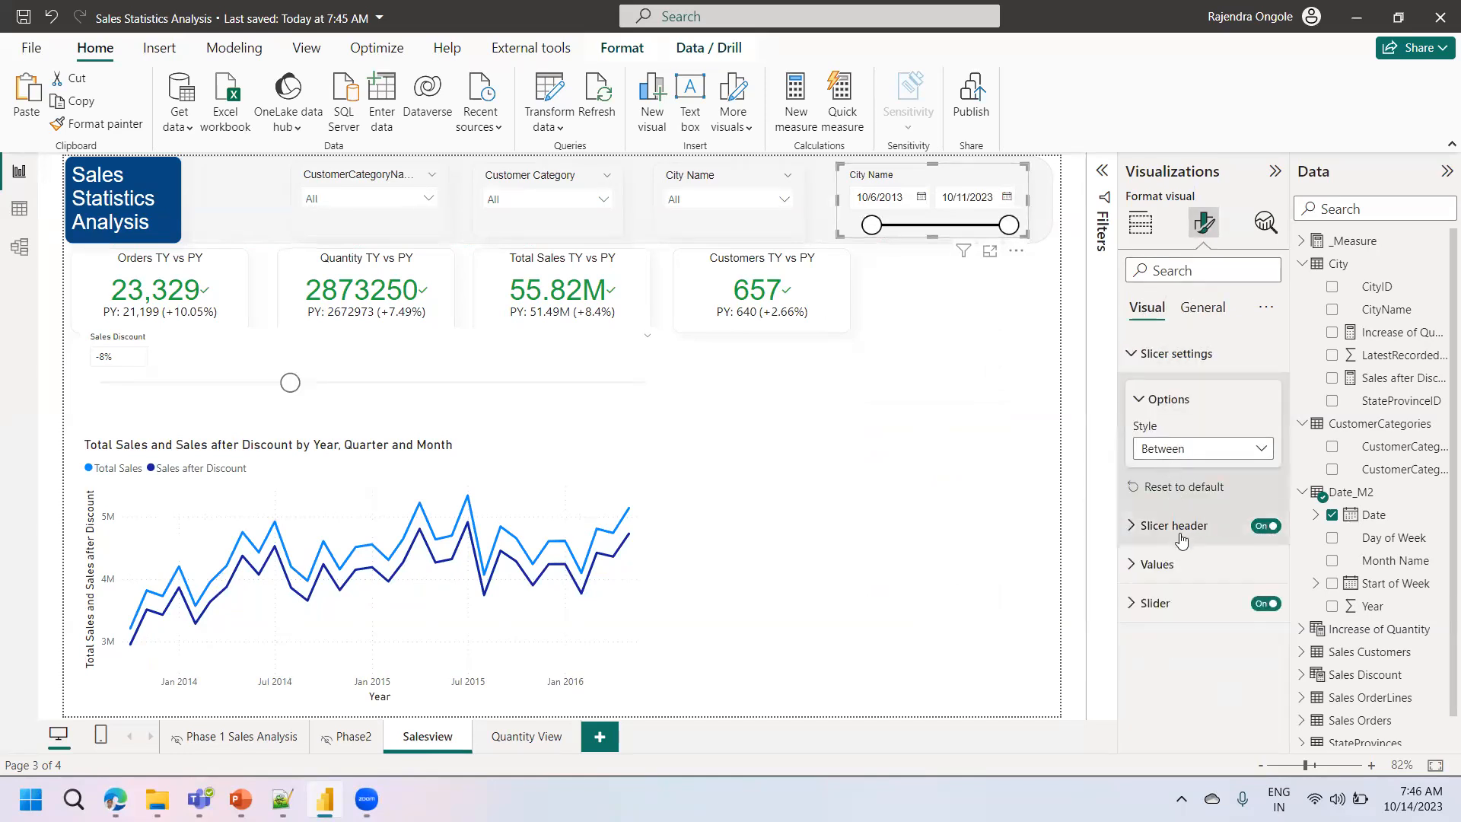
left_click(1167, 602)
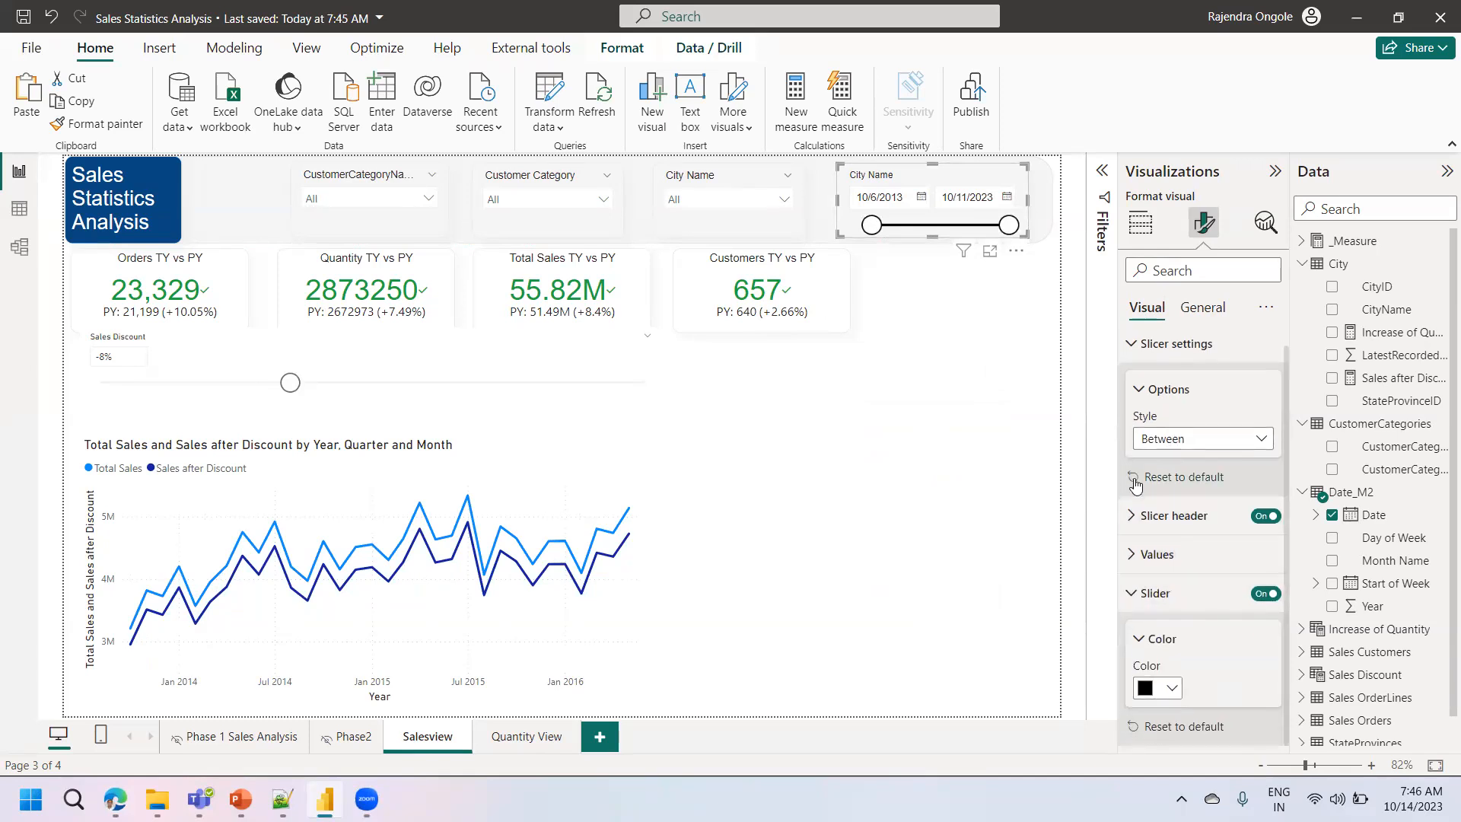
left_click(1174, 516)
left_click(1186, 610)
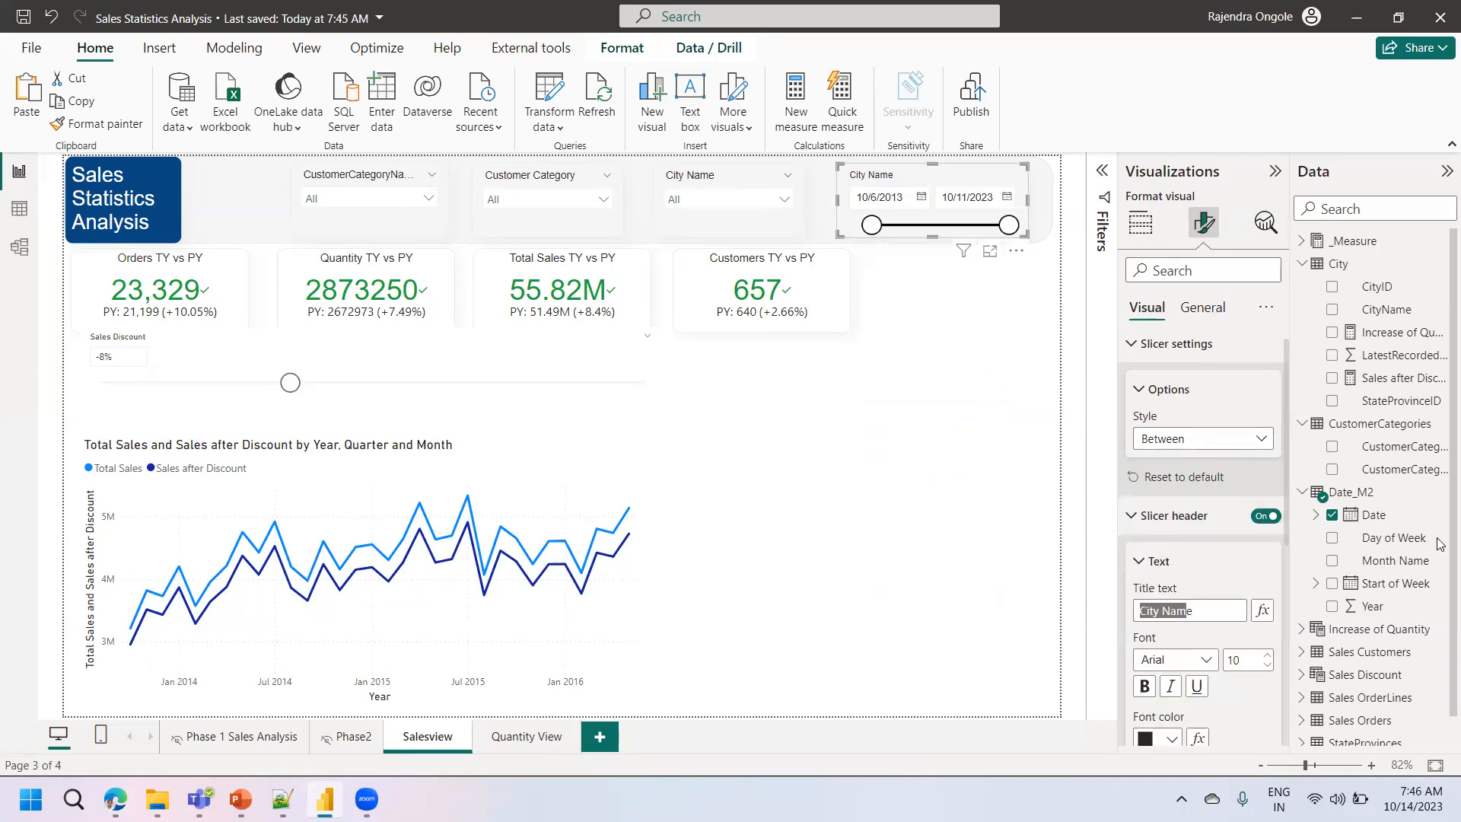
key("ctrl+a")
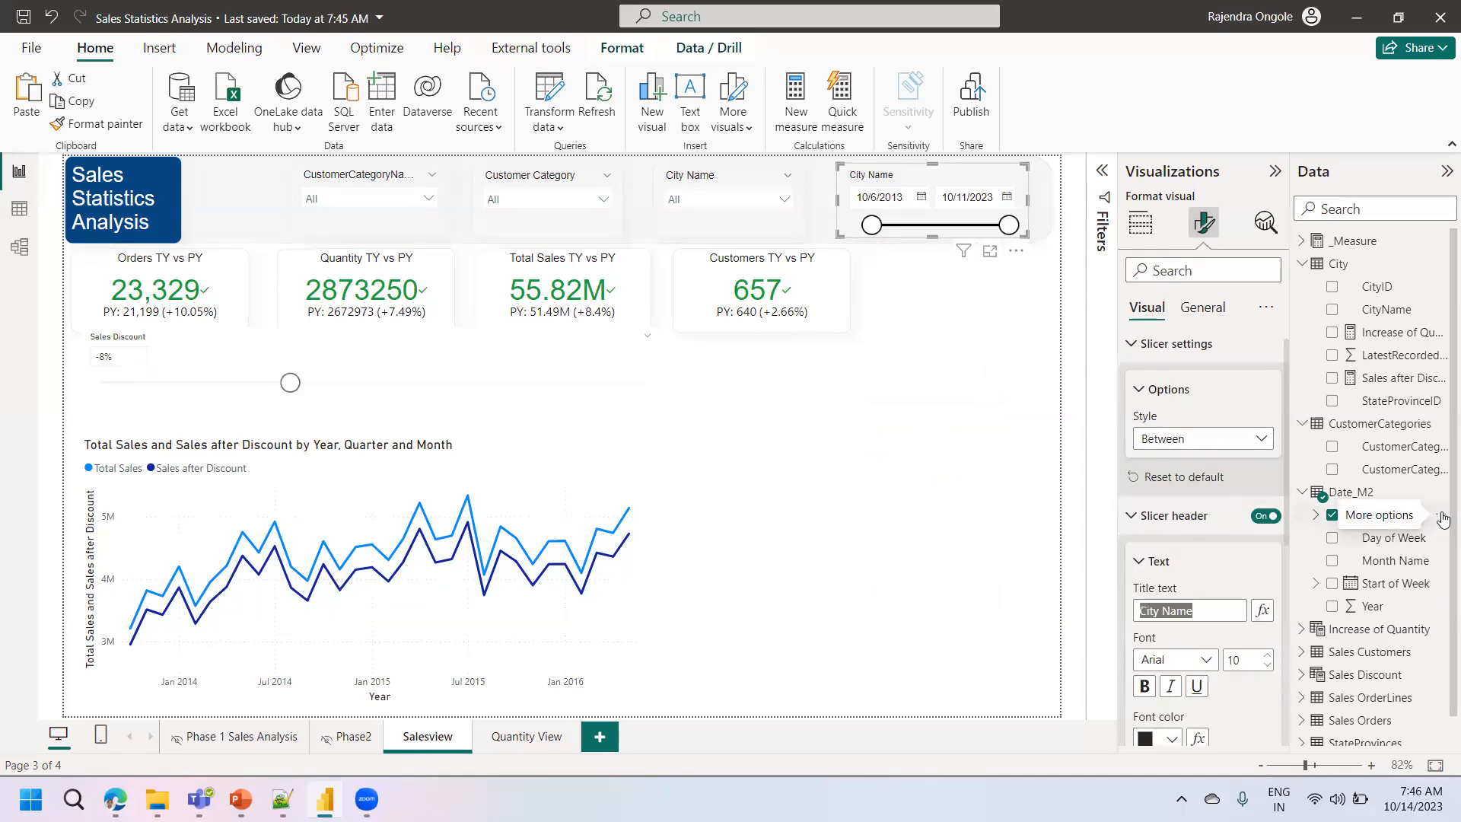
type("D")
type("ate")
key("BackSpace")
type("te")
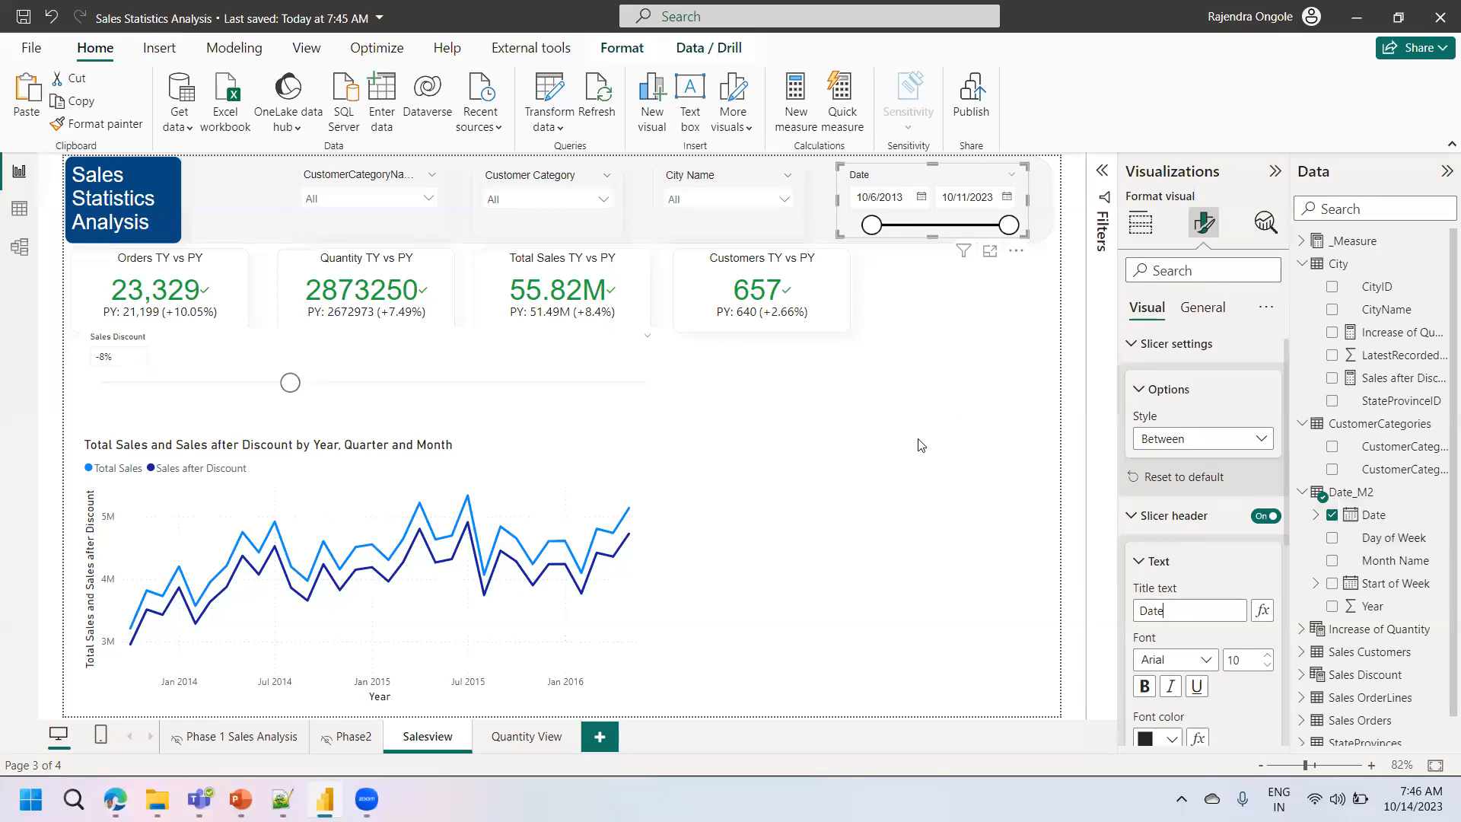
left_click(924, 446)
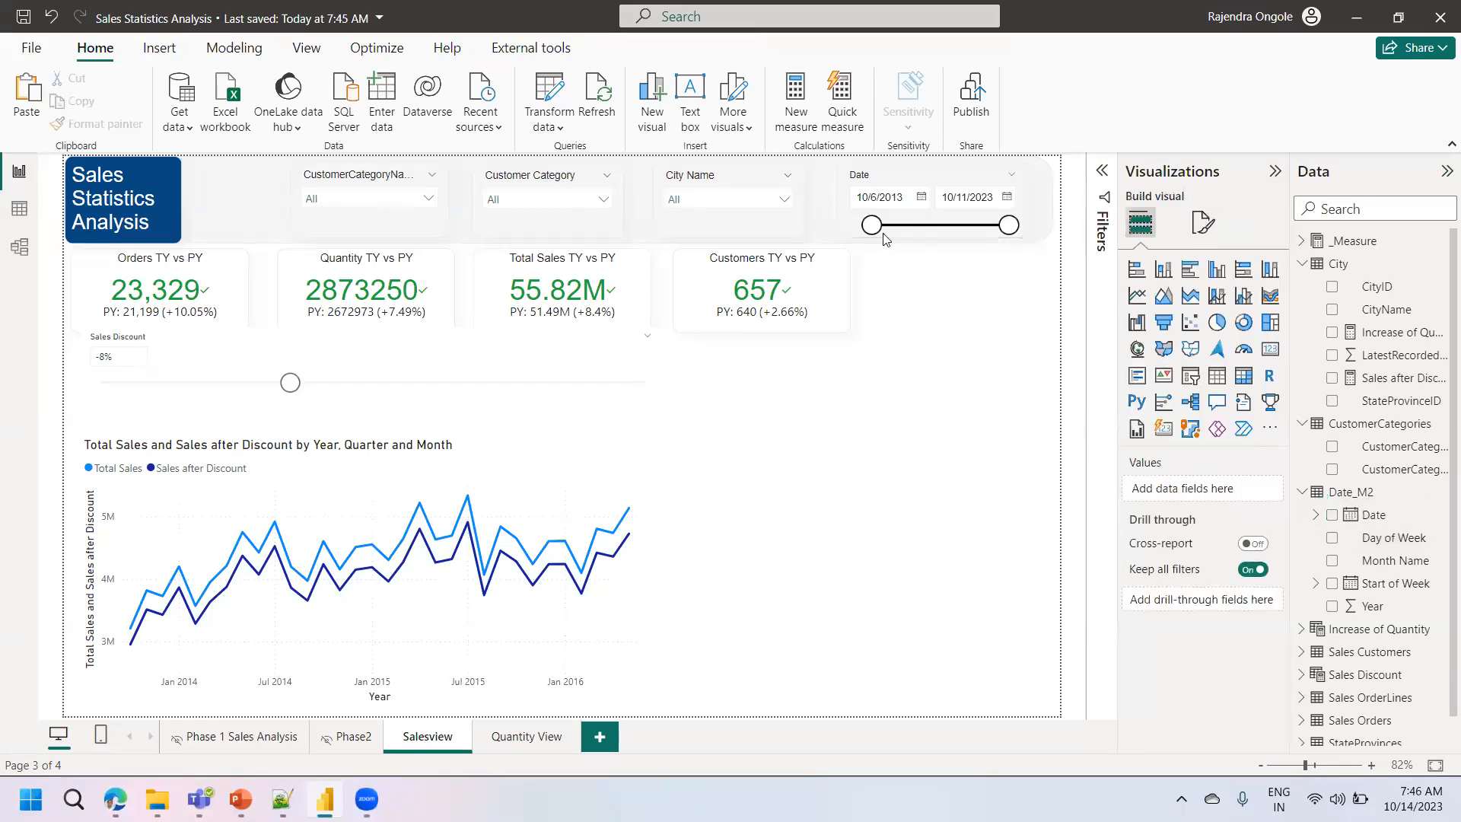
Shift the two category slicers slightly left and check the CustomerCategoryName dropdown list.
left_click(386, 190)
left_click(579, 182, "ctrl")
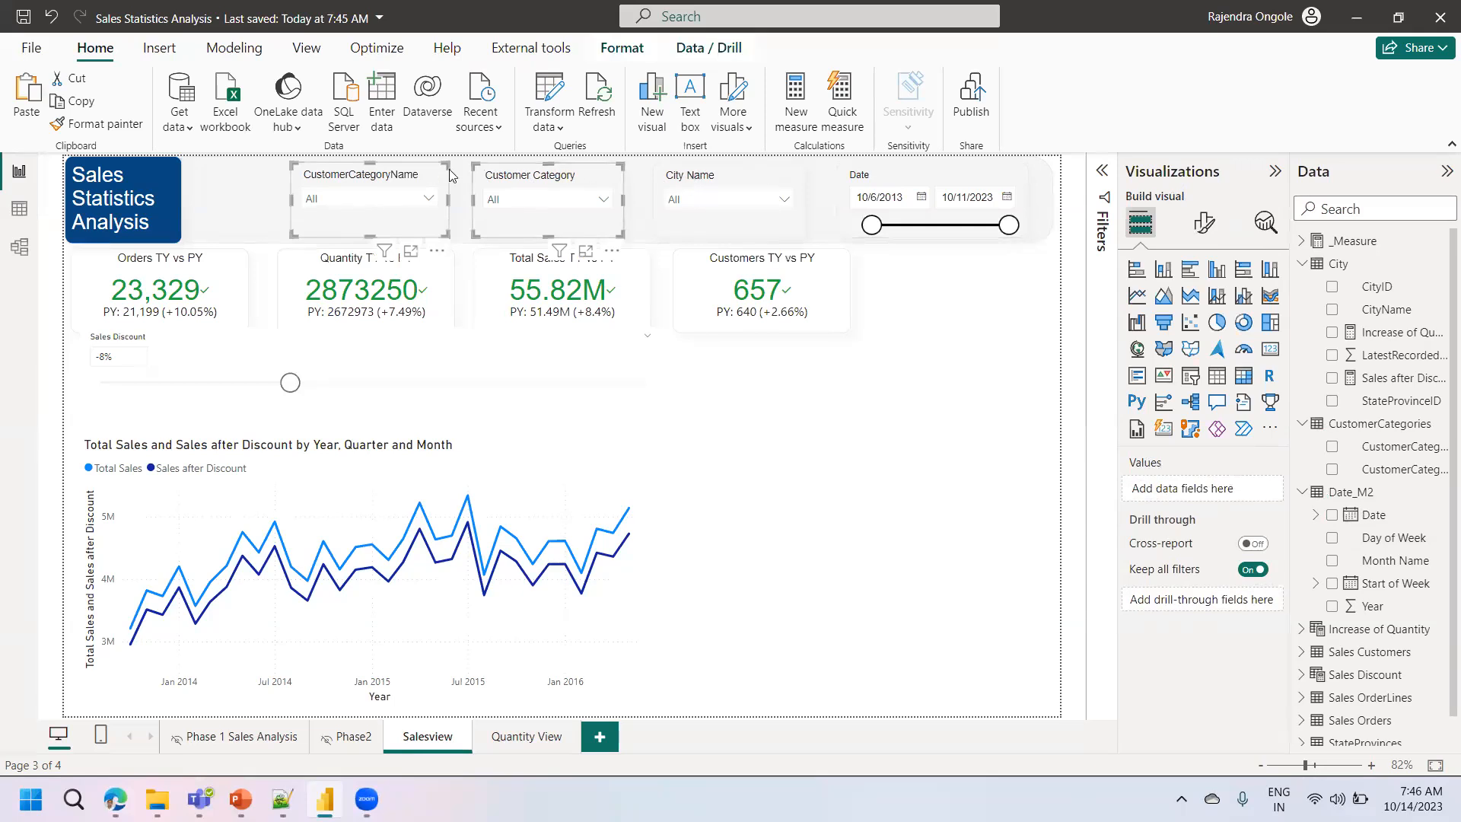
left_click_drag(366, 186, 360, 186)
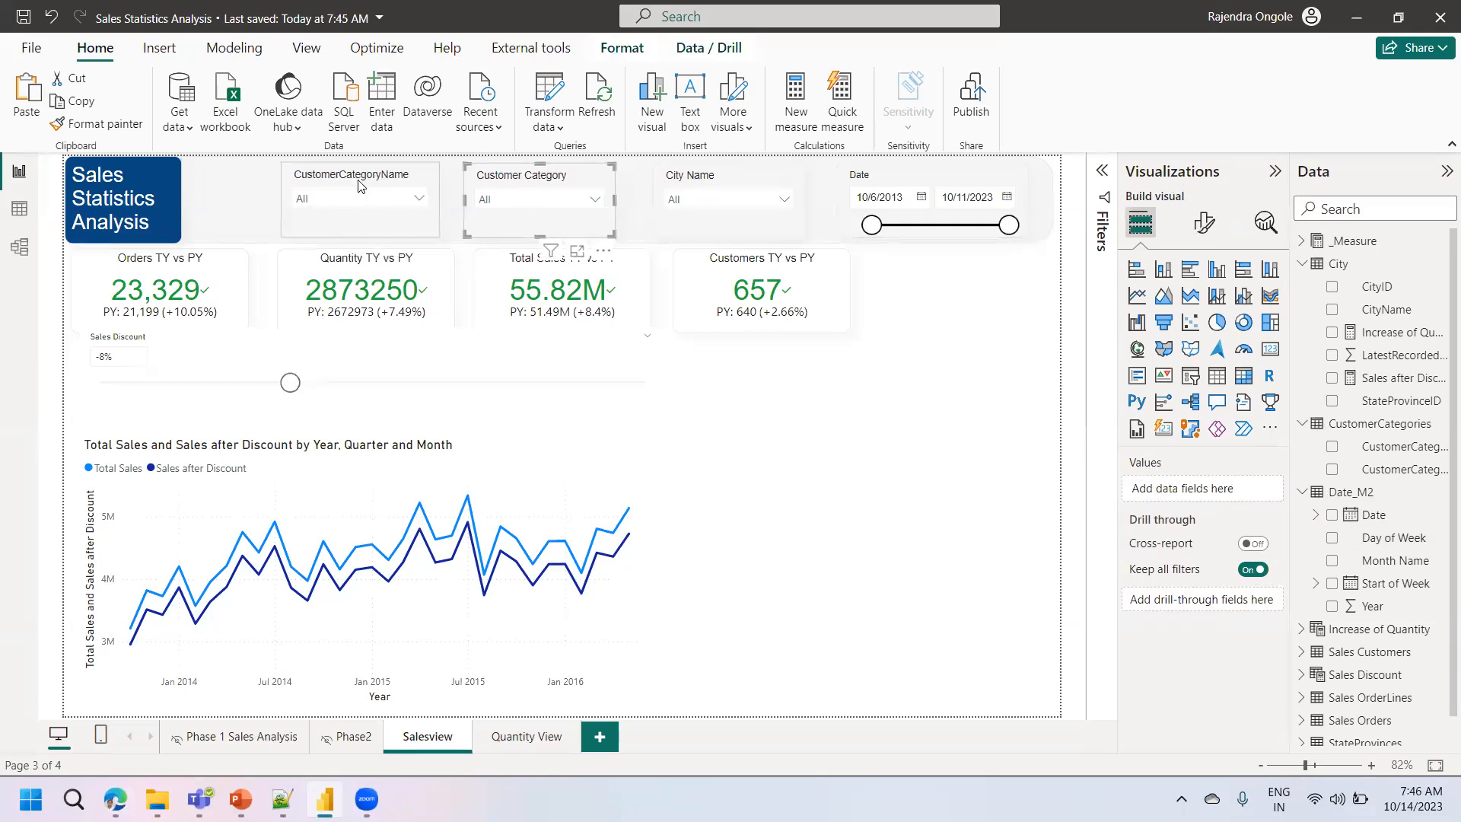
left_click(359, 185)
left_click(358, 202)
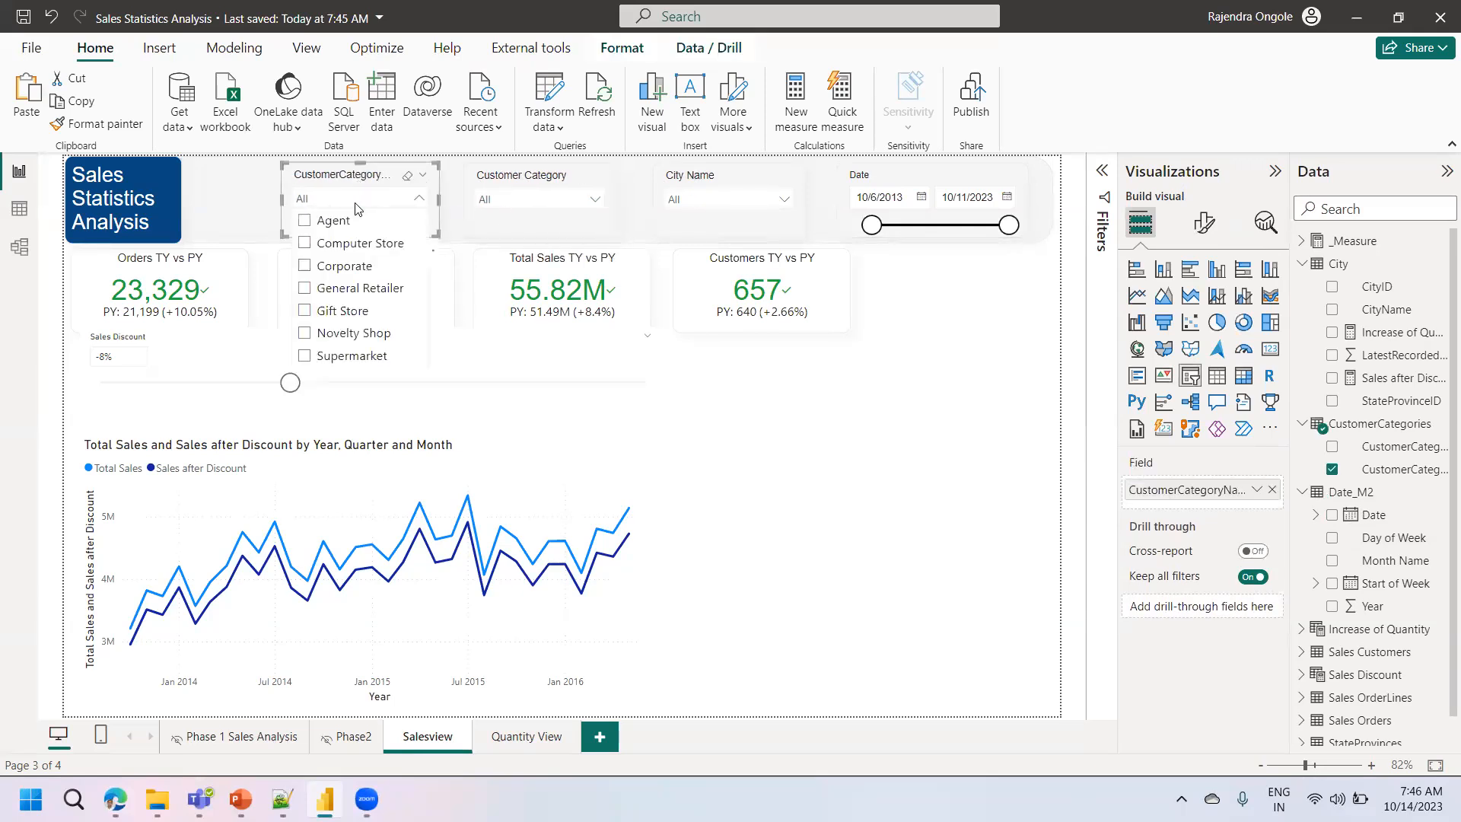
left_click(324, 172)
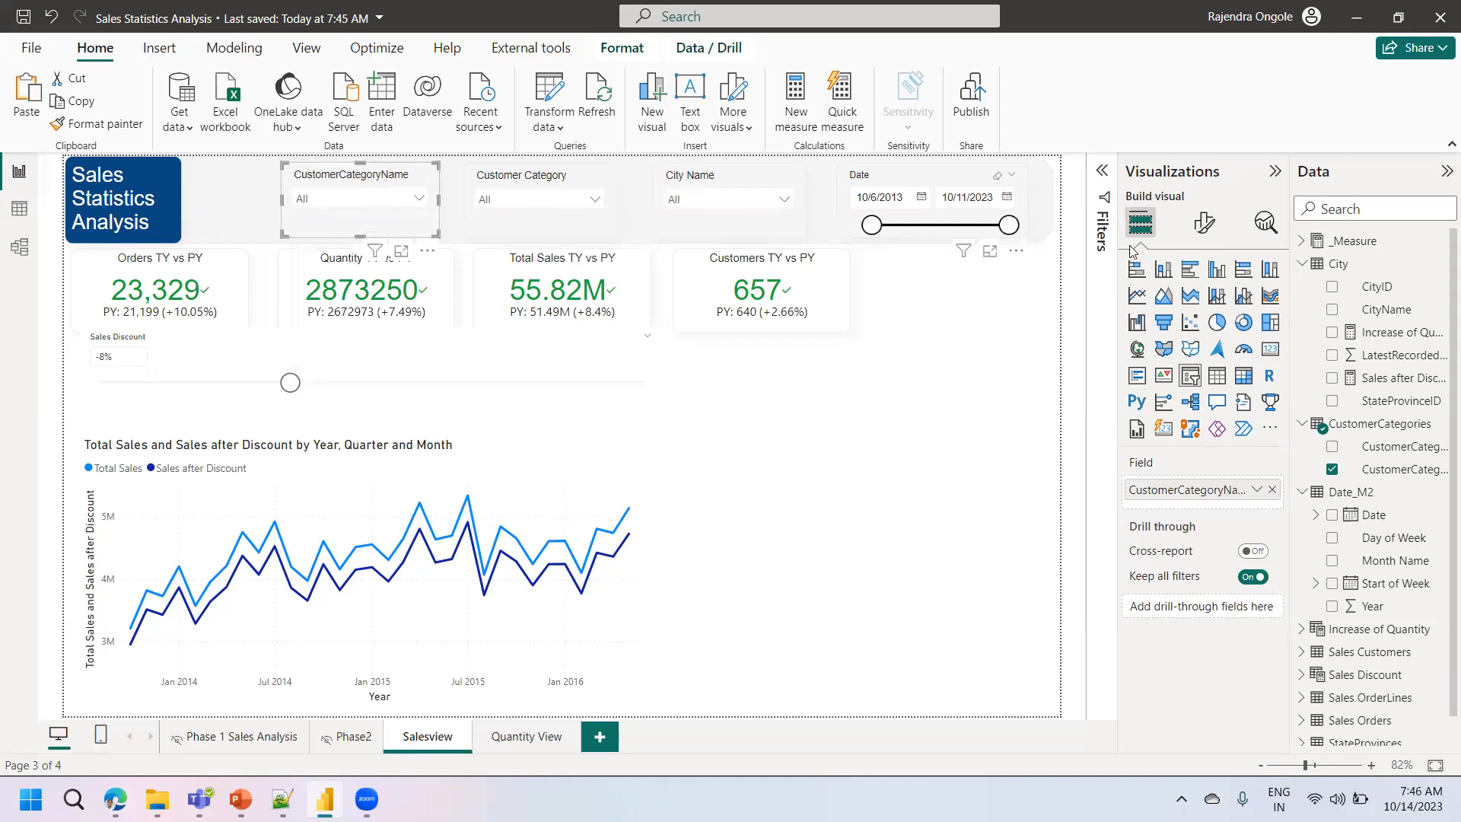
Replace CustomerCategoryName with StateProvinceName in the first slicer and nudge it left.
left_click(1303, 492)
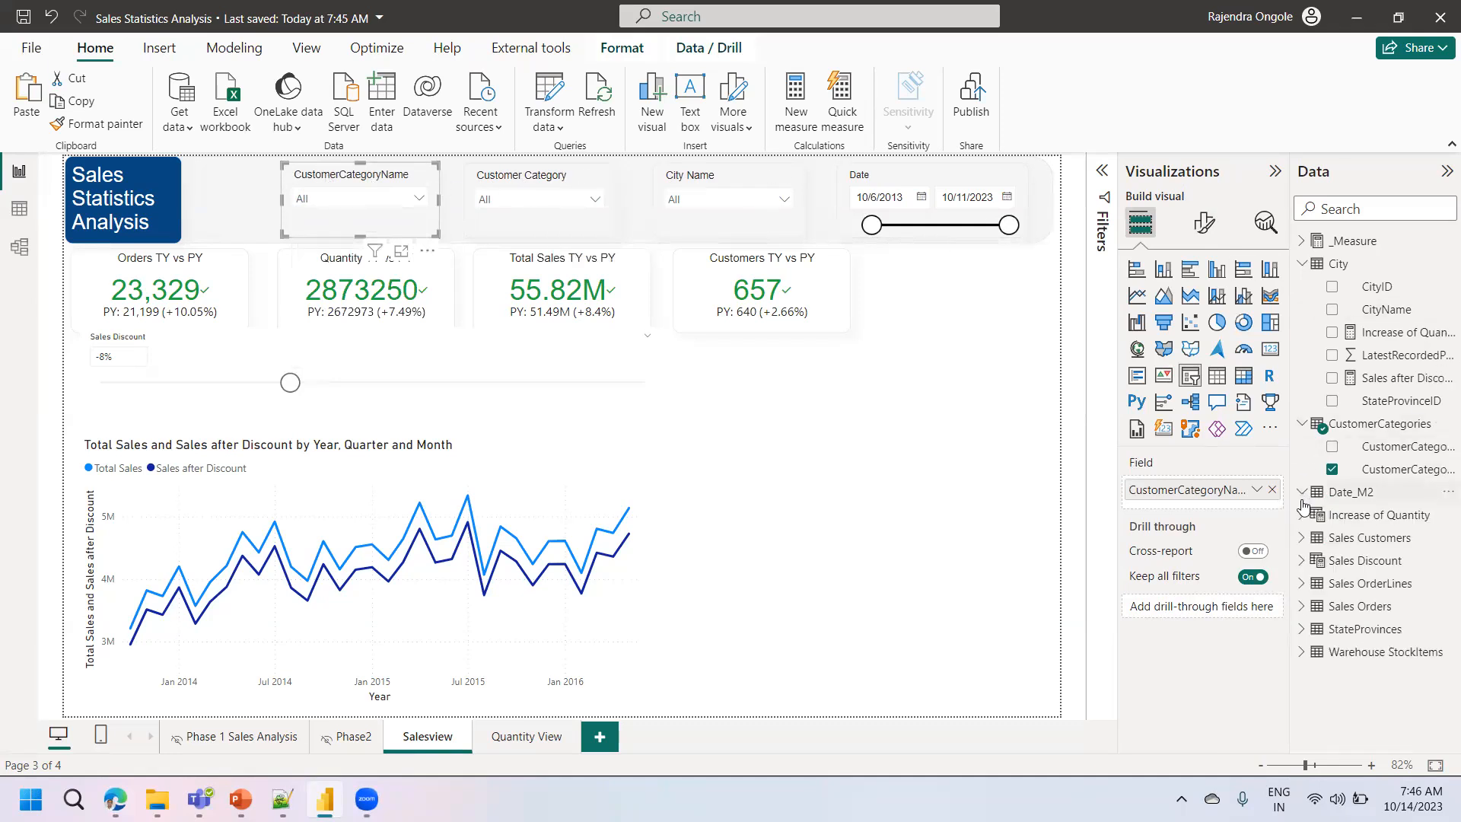
left_click(1302, 630)
left_click(1271, 489)
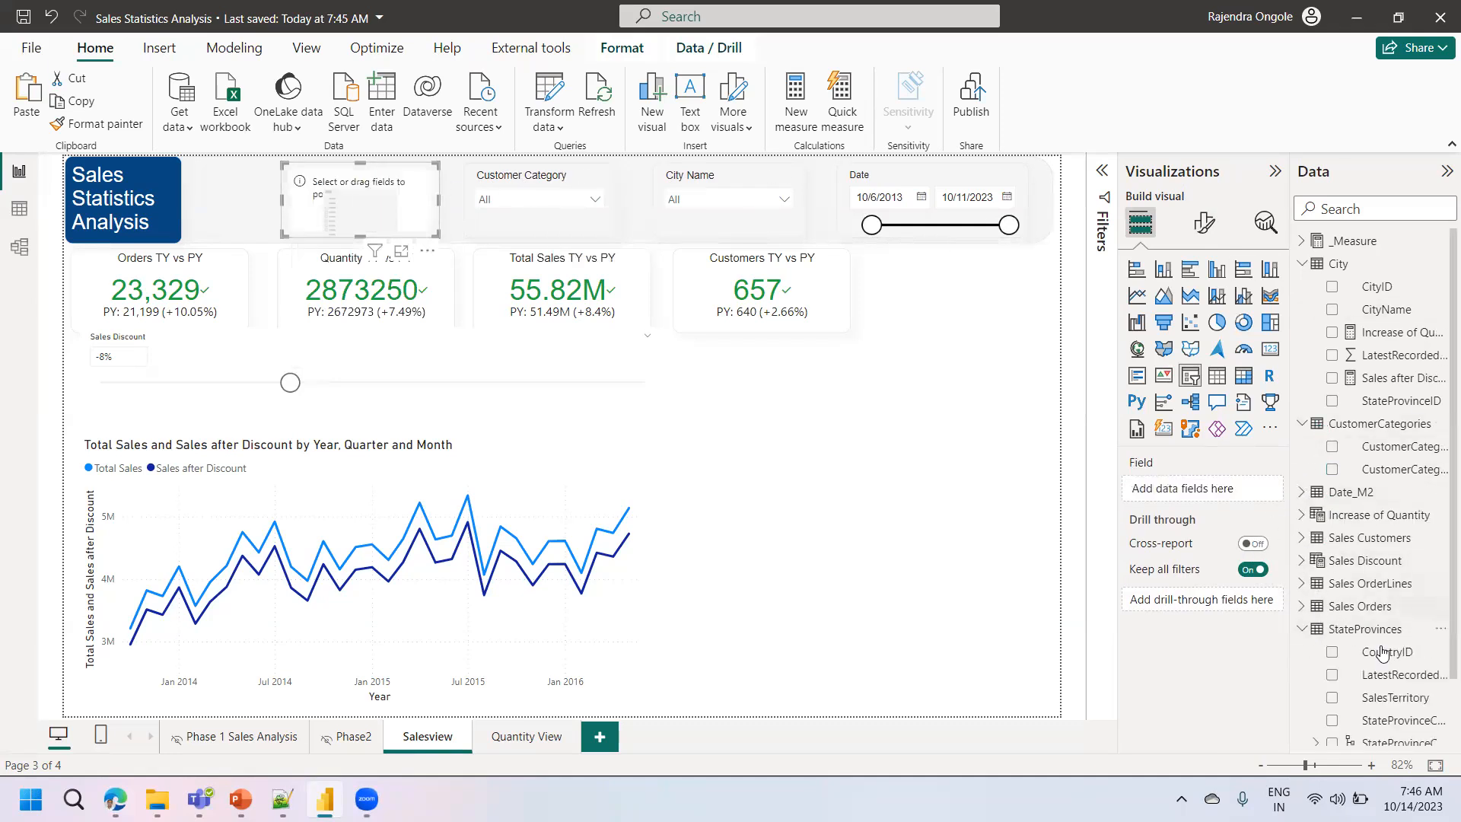
scroll(1382, 652, "down", 1)
left_click(1332, 711)
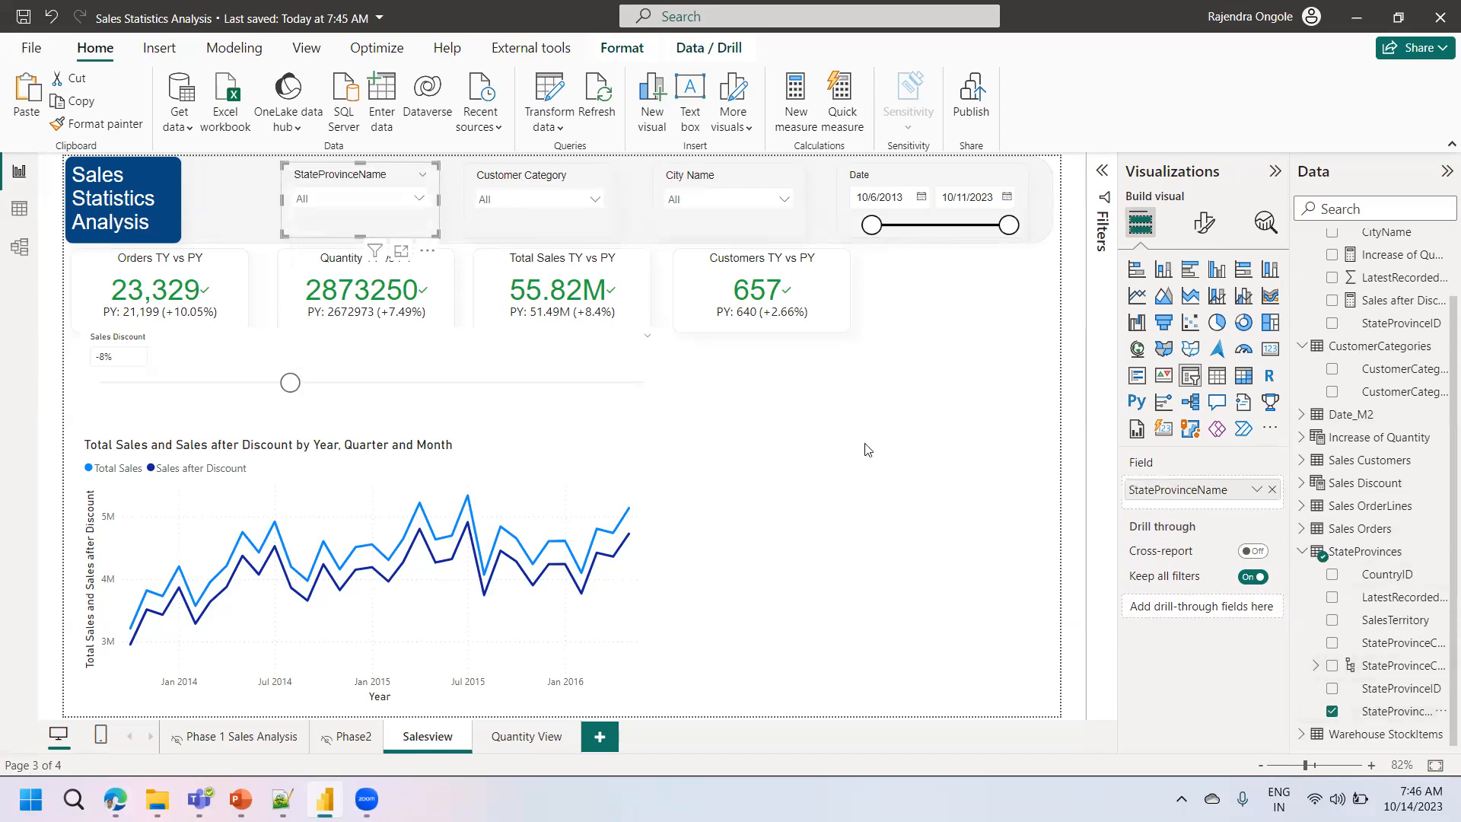
left_click_drag(335, 178, 323, 178)
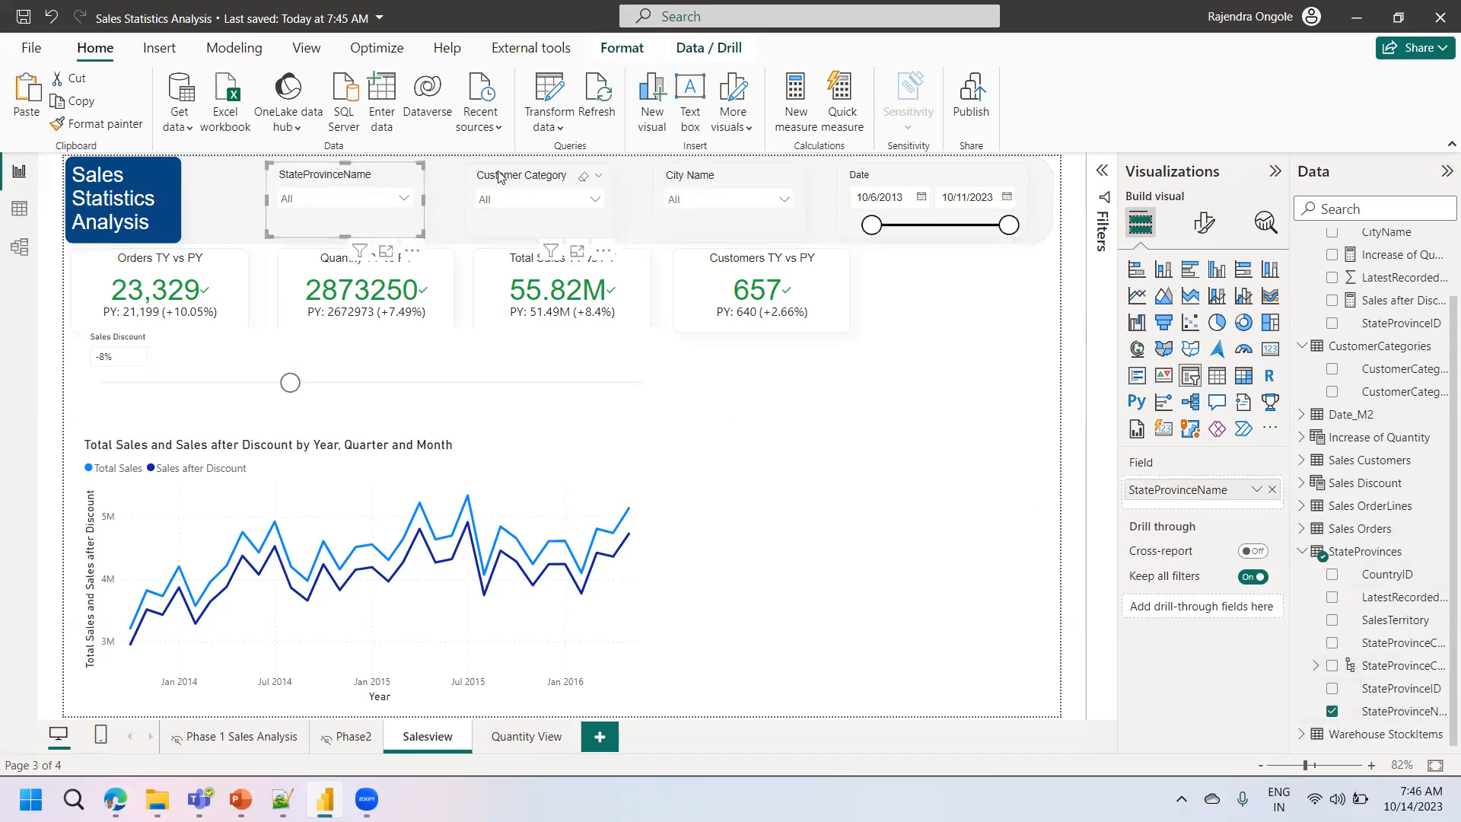
Distribute the StateProvinceName, Customer Category, City Name and Date slicers horizontally.
left_click(499, 176, "ctrl")
left_click(788, 185, "ctrl")
left_click(906, 178)
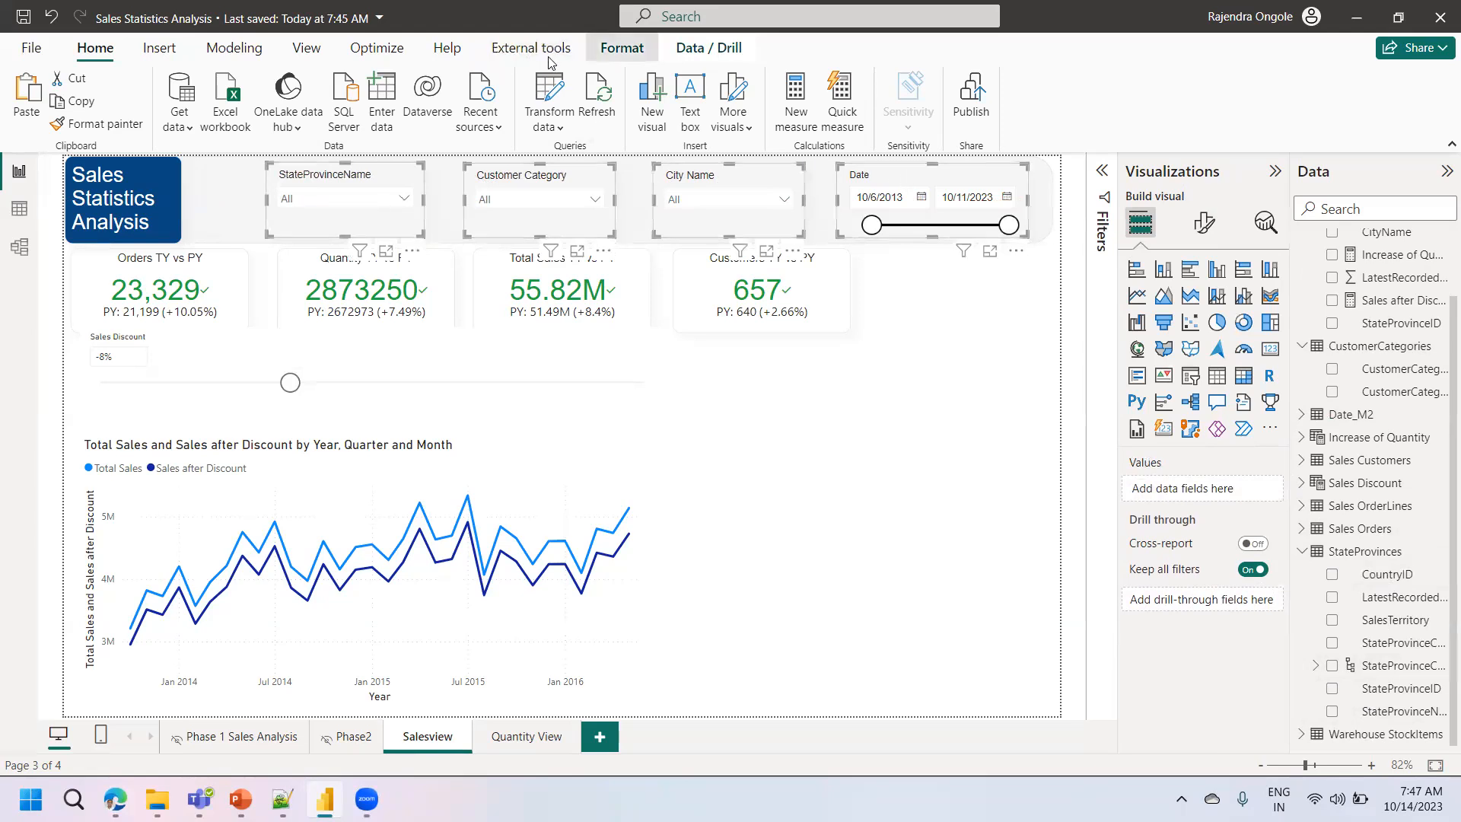
left_click(621, 47)
left_click(413, 122)
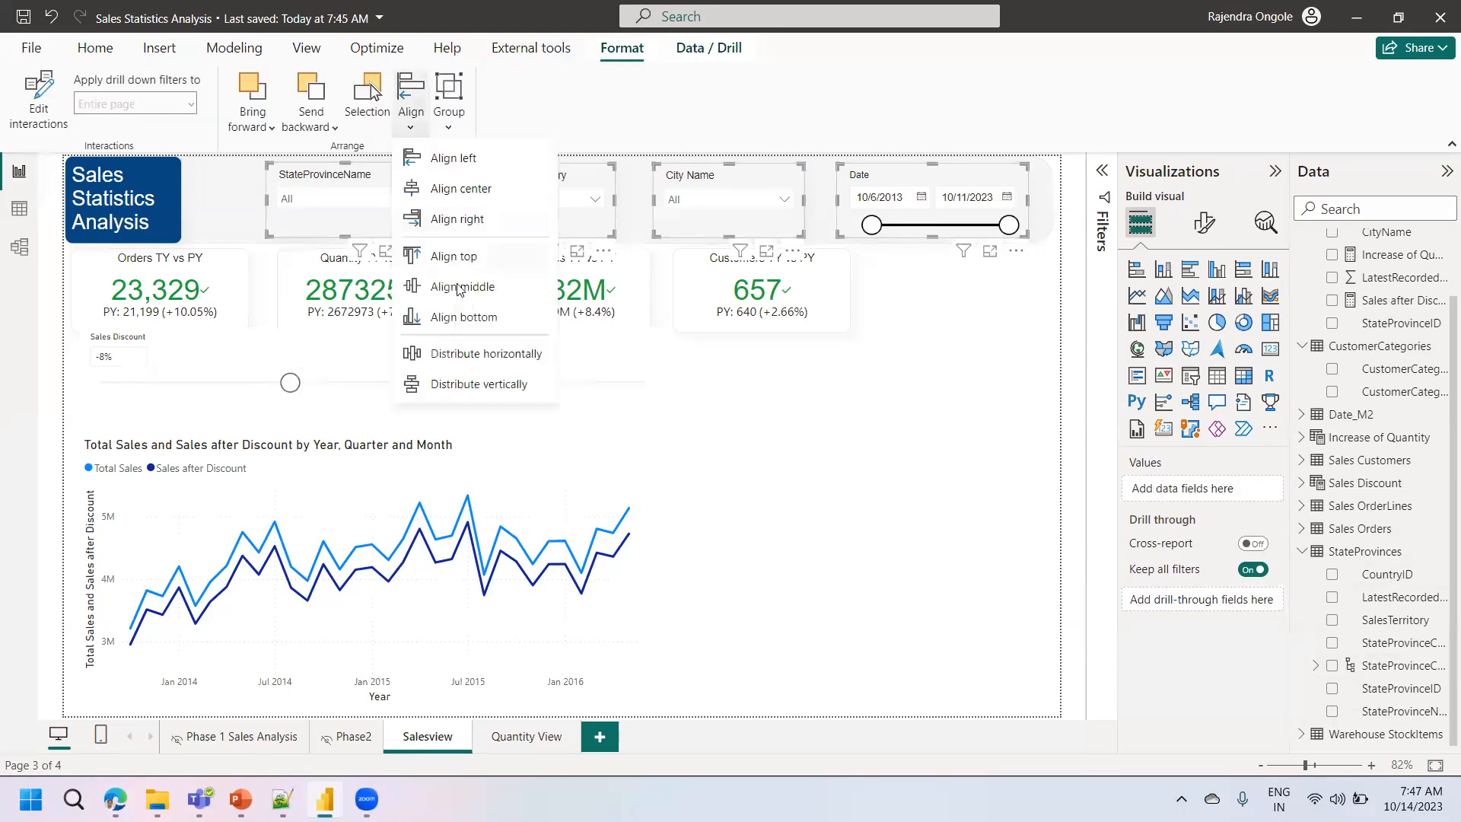
left_click(417, 131)
left_click(417, 131)
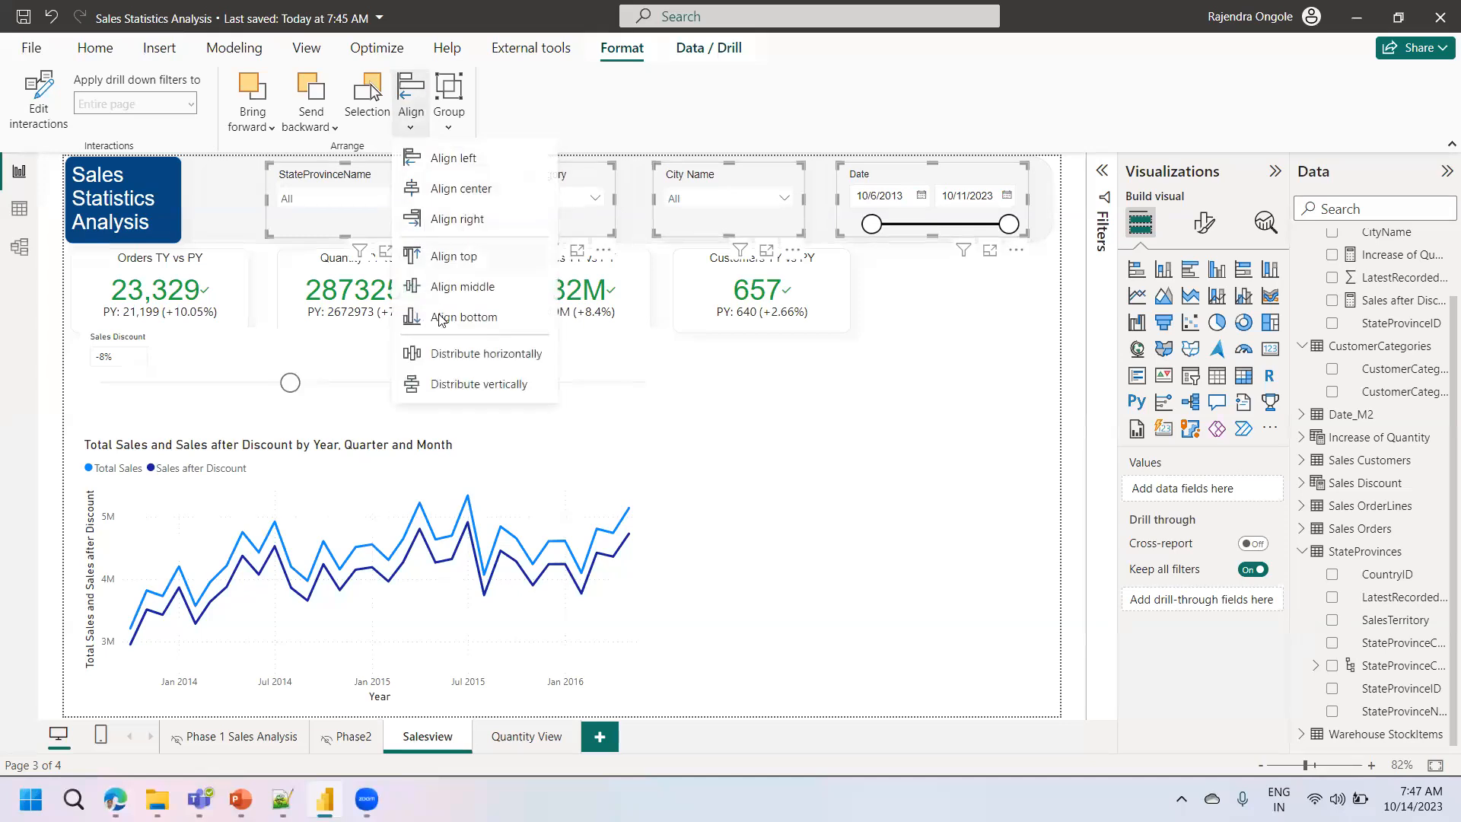
left_click(456, 352)
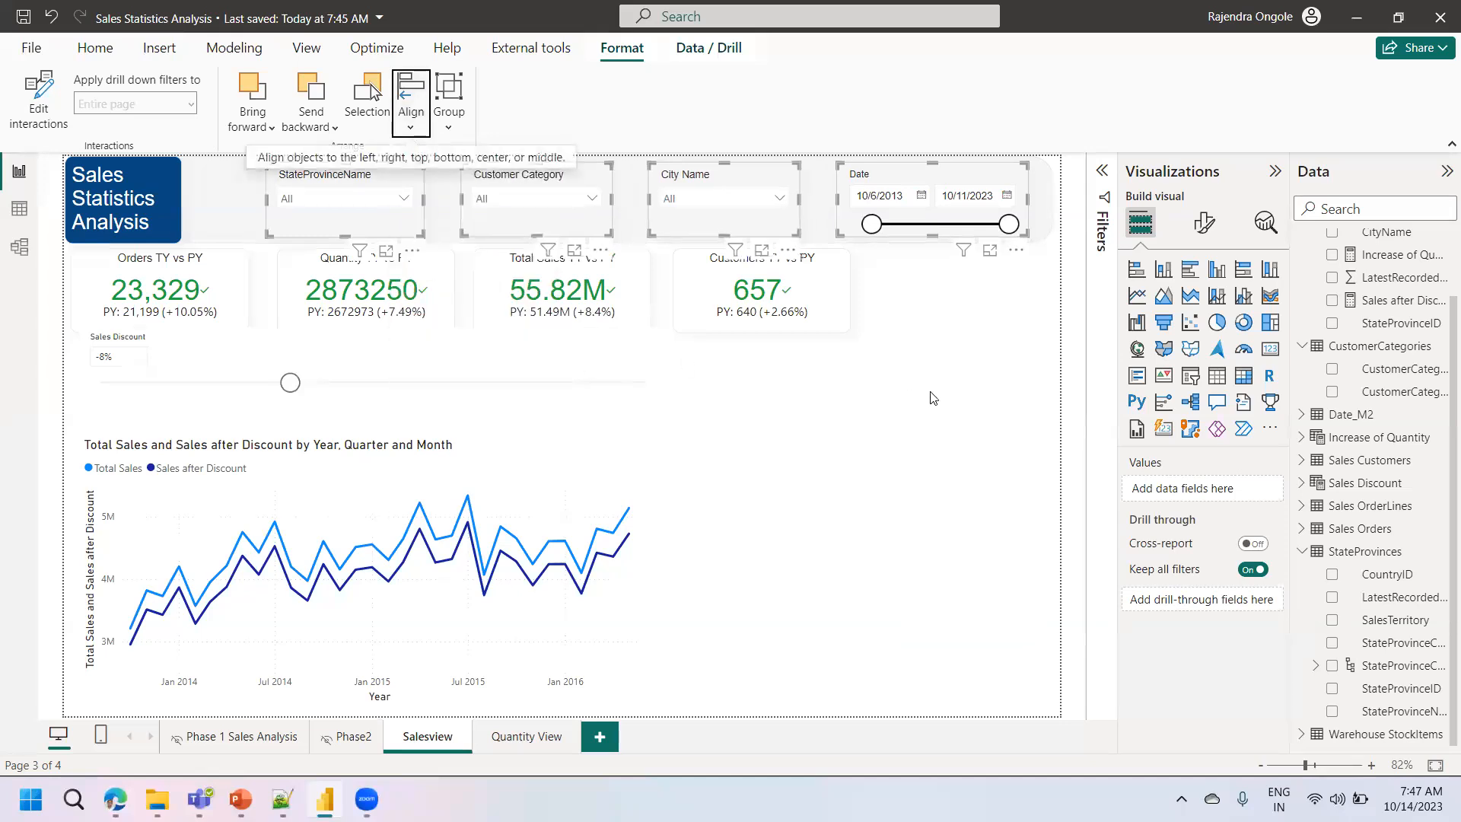
left_click(849, 339)
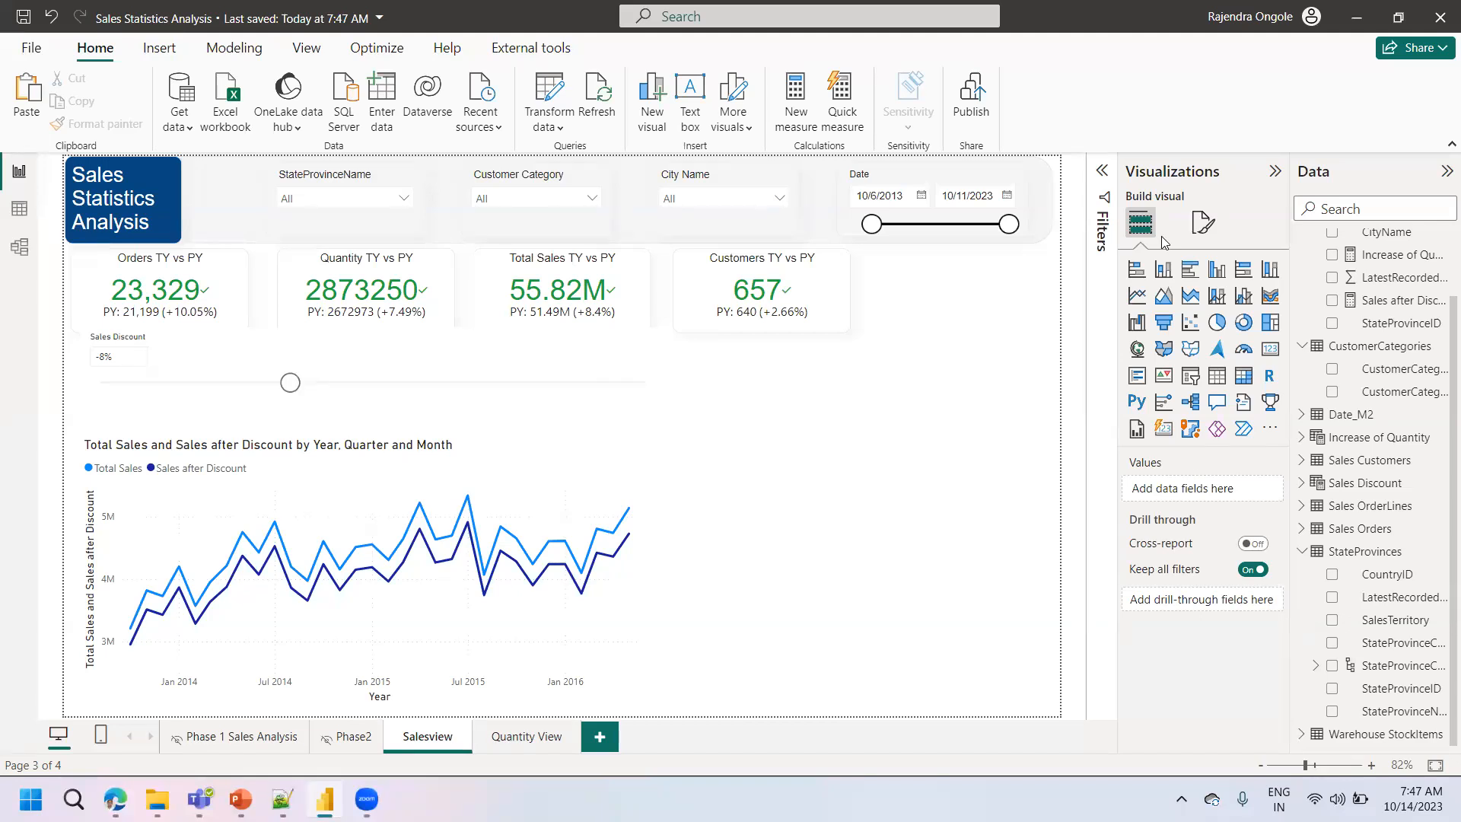
Adjust the line chart's top and right edges and match the Sales Discount slider's right edge to it.
left_click(361, 443)
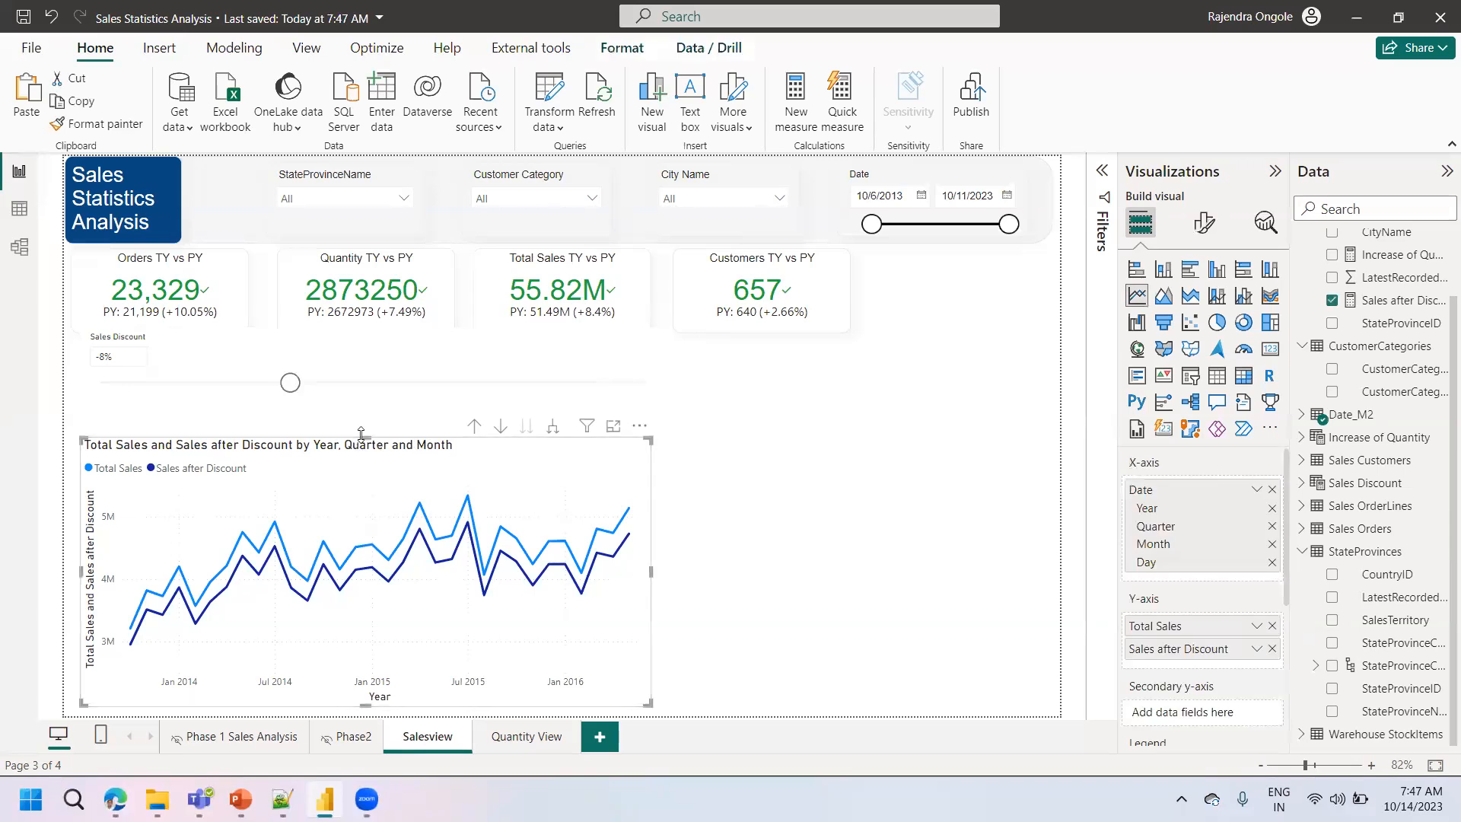
mouse_move(362, 442)
left_mouse_down()
mouse_move(362, 403)
mouse_move(357, 420)
left_mouse_up()
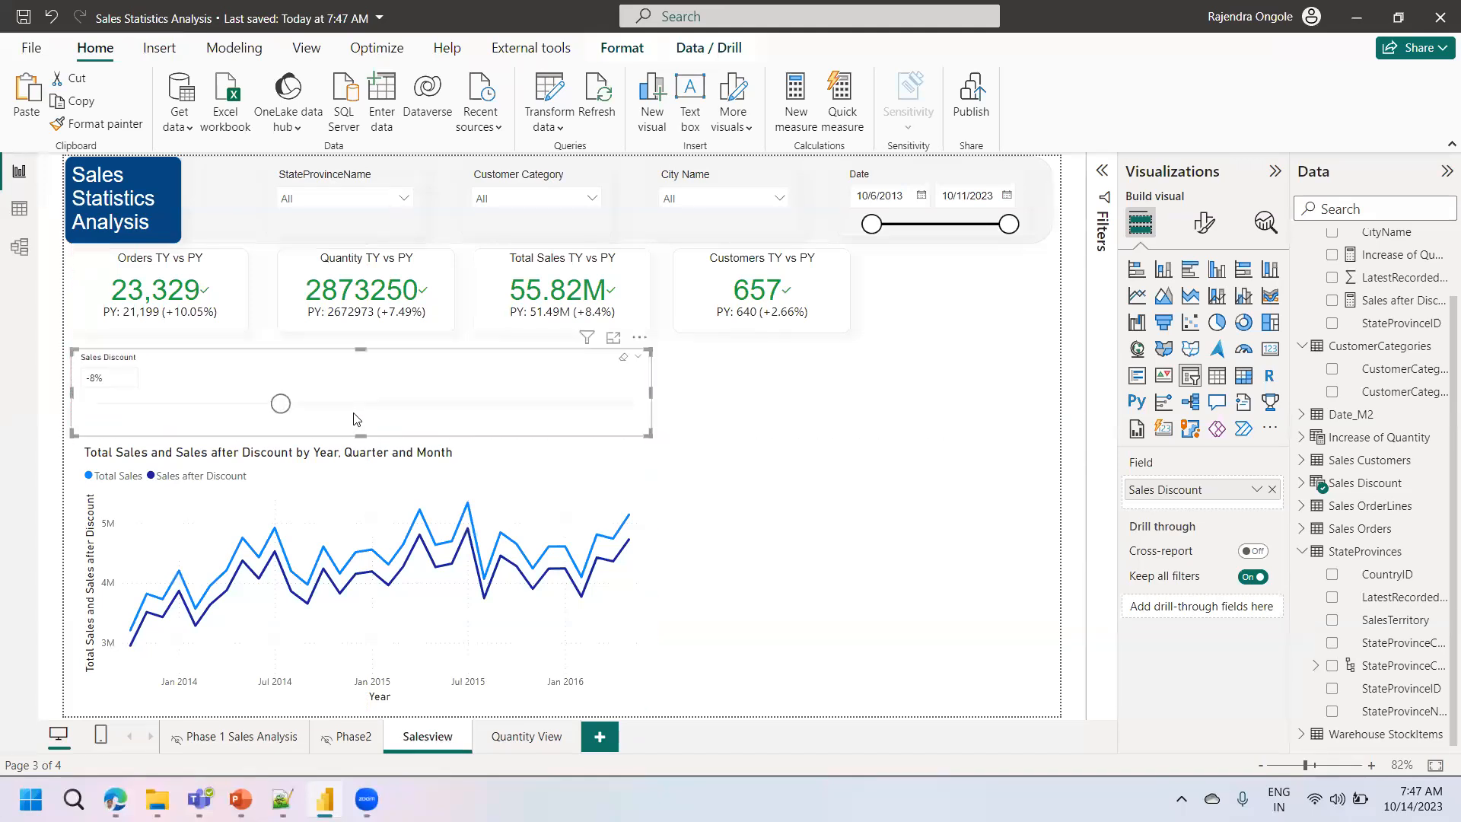
left_click(447, 472)
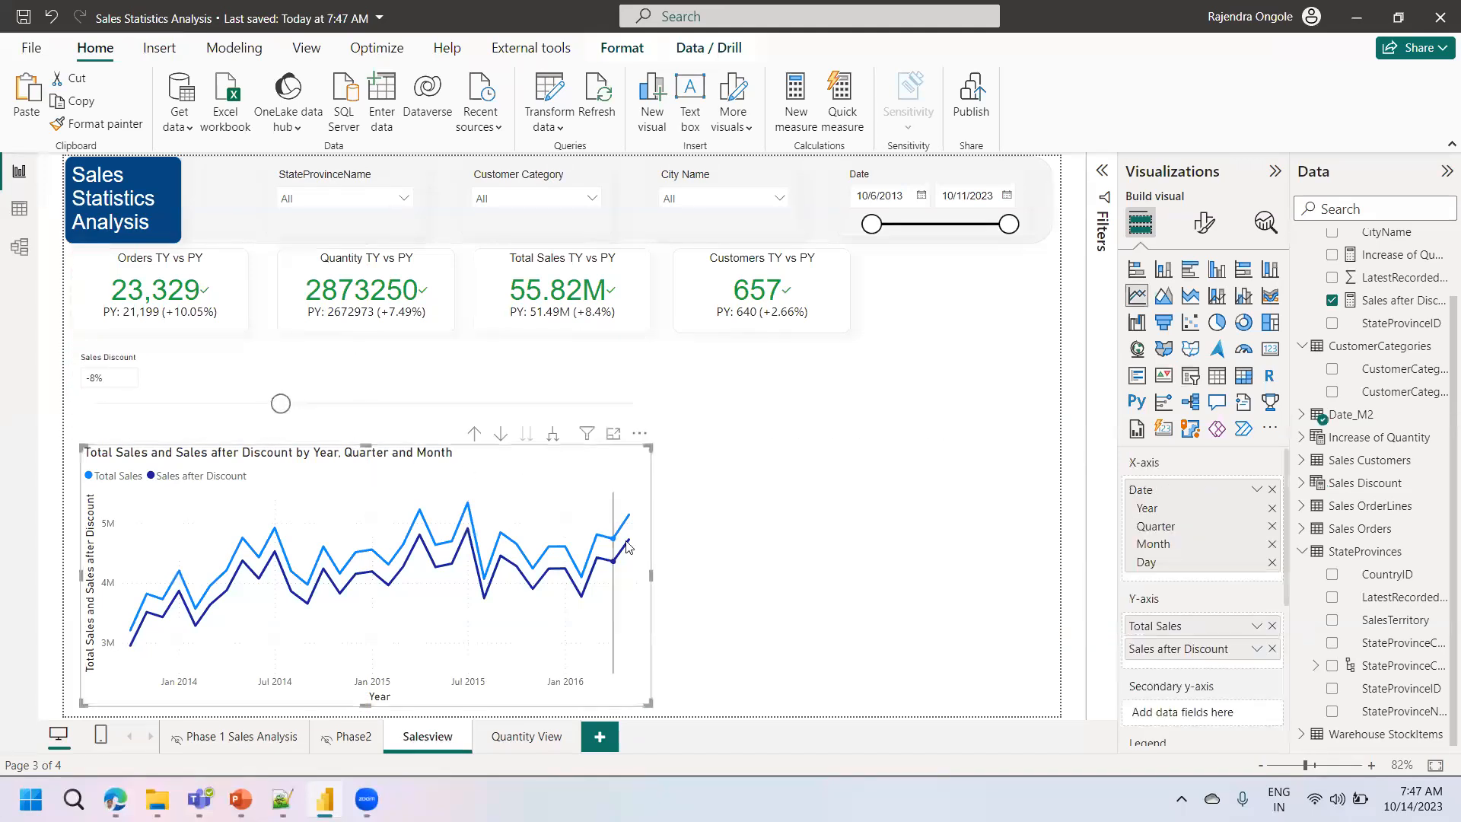
left_click_drag(650, 580, 646, 580)
left_click(587, 401)
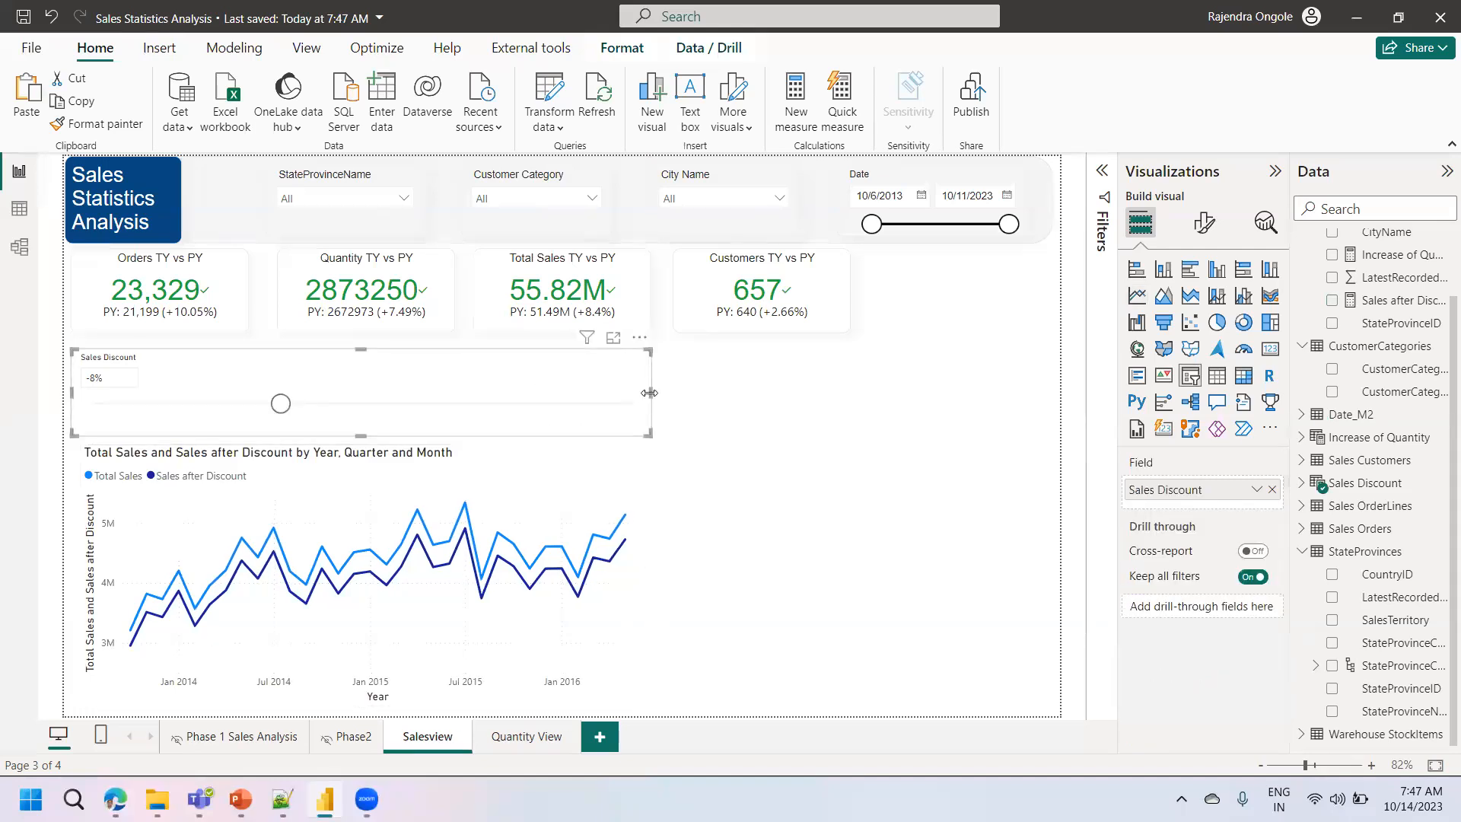
left_click_drag(649, 392, 647, 392)
left_click(1003, 456)
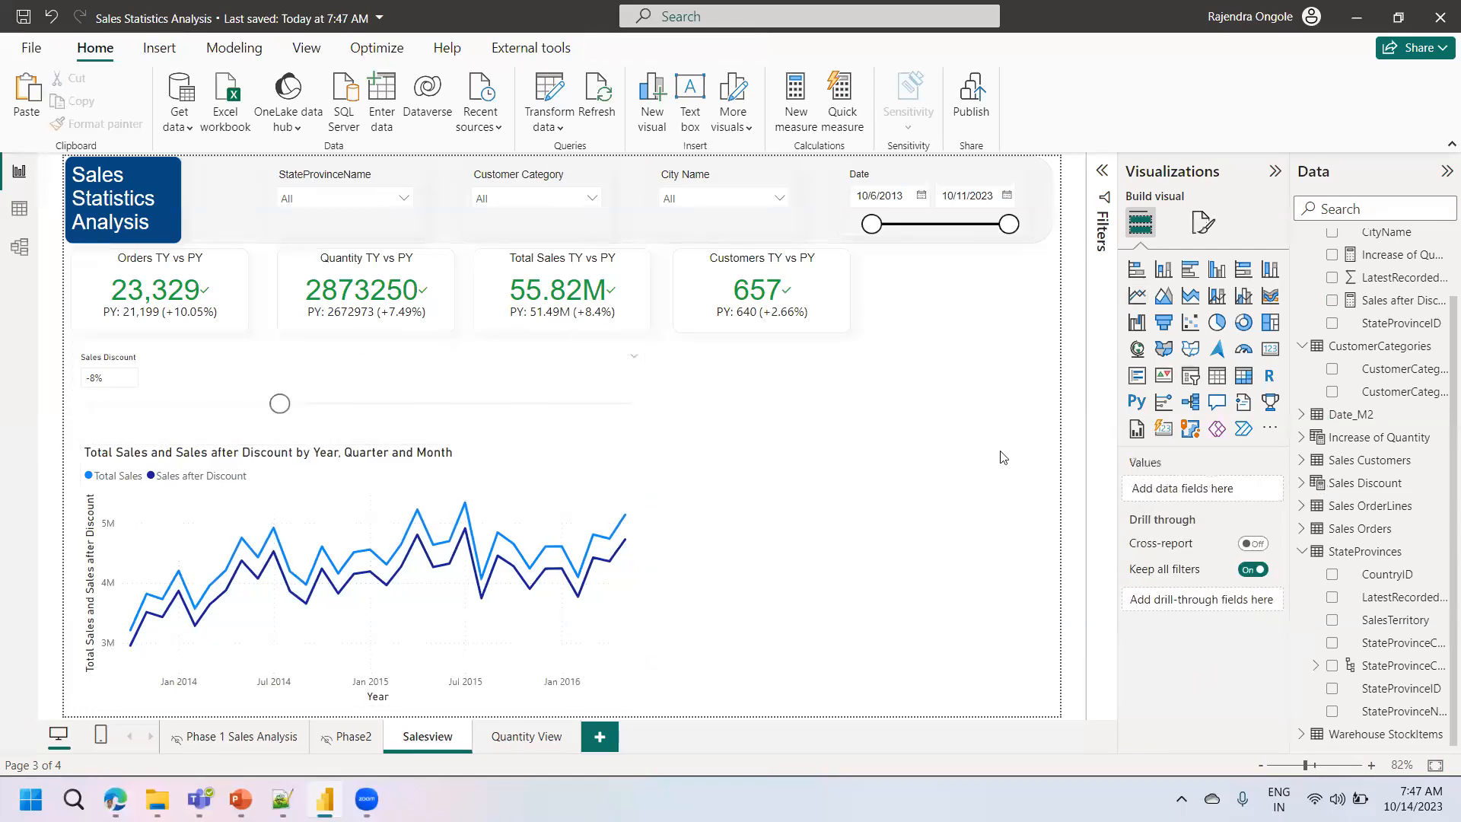
Select the Orders, Quantity and Total Sales TY vs PY cards in turn.
left_click(194, 288)
left_click(380, 302)
left_click(559, 297)
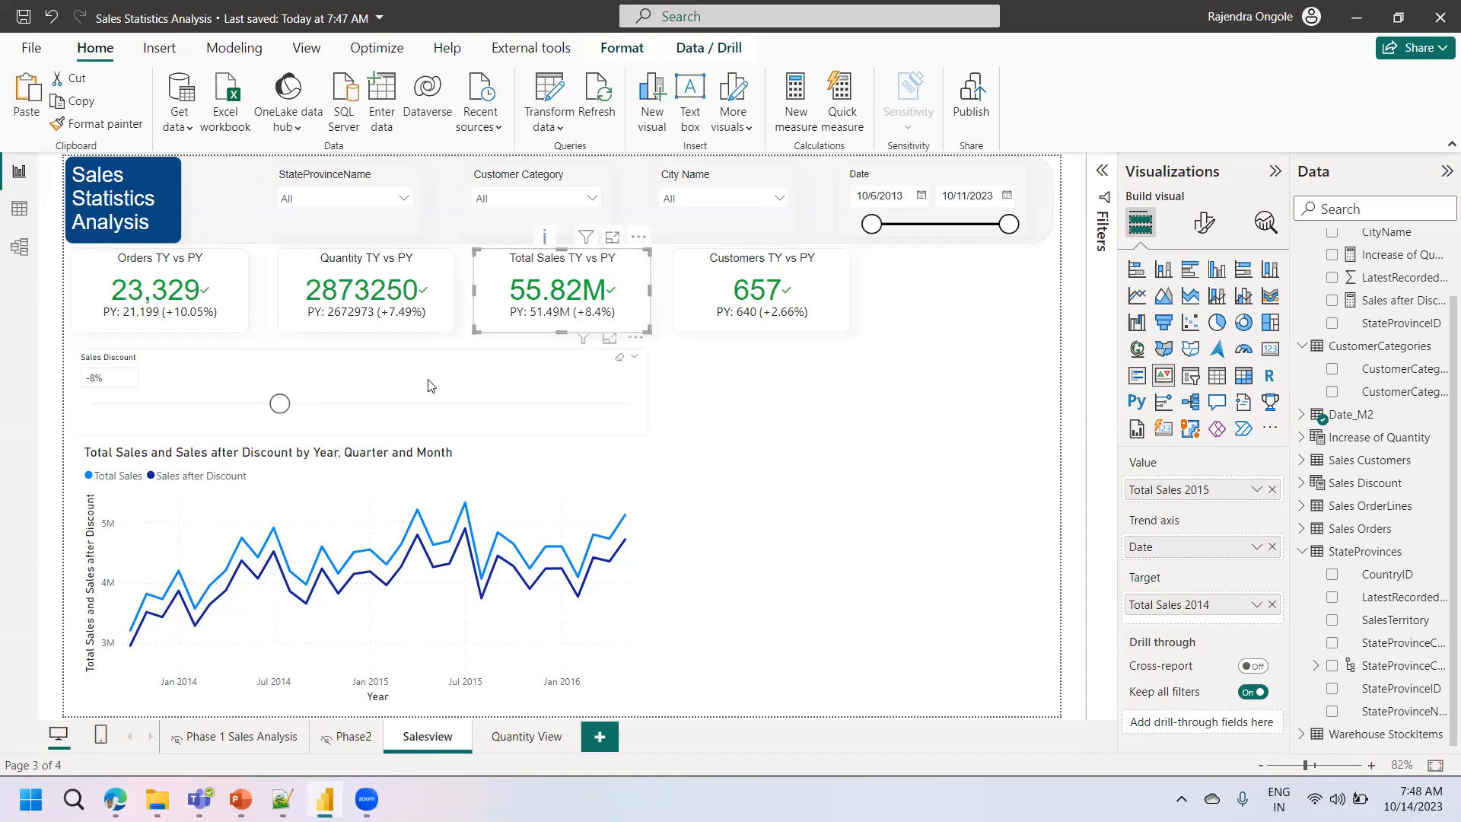
Drag the Sales Discount slider down to -17%, then up to 7%.
left_click(394, 388)
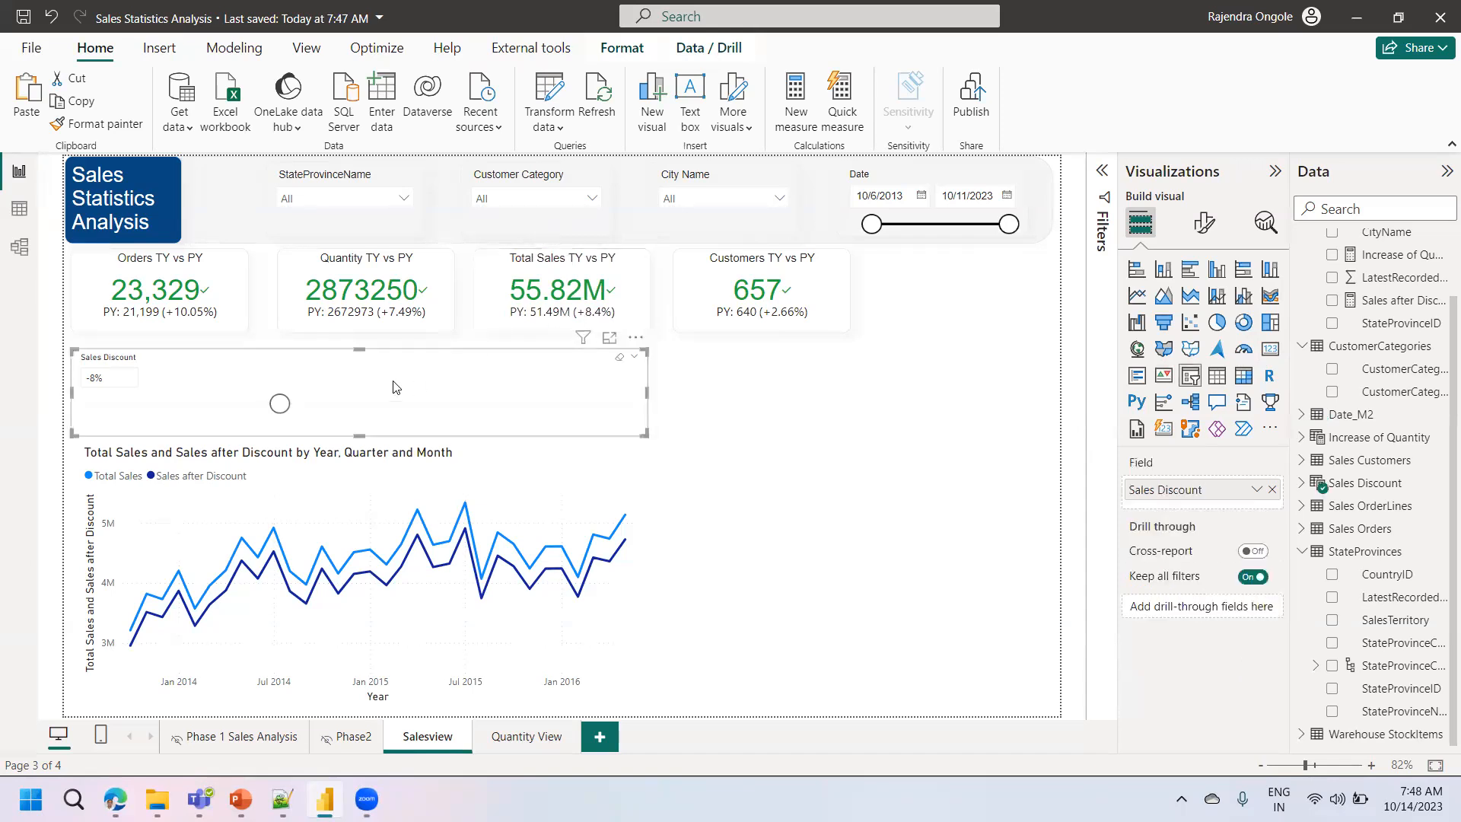
left_click(349, 485)
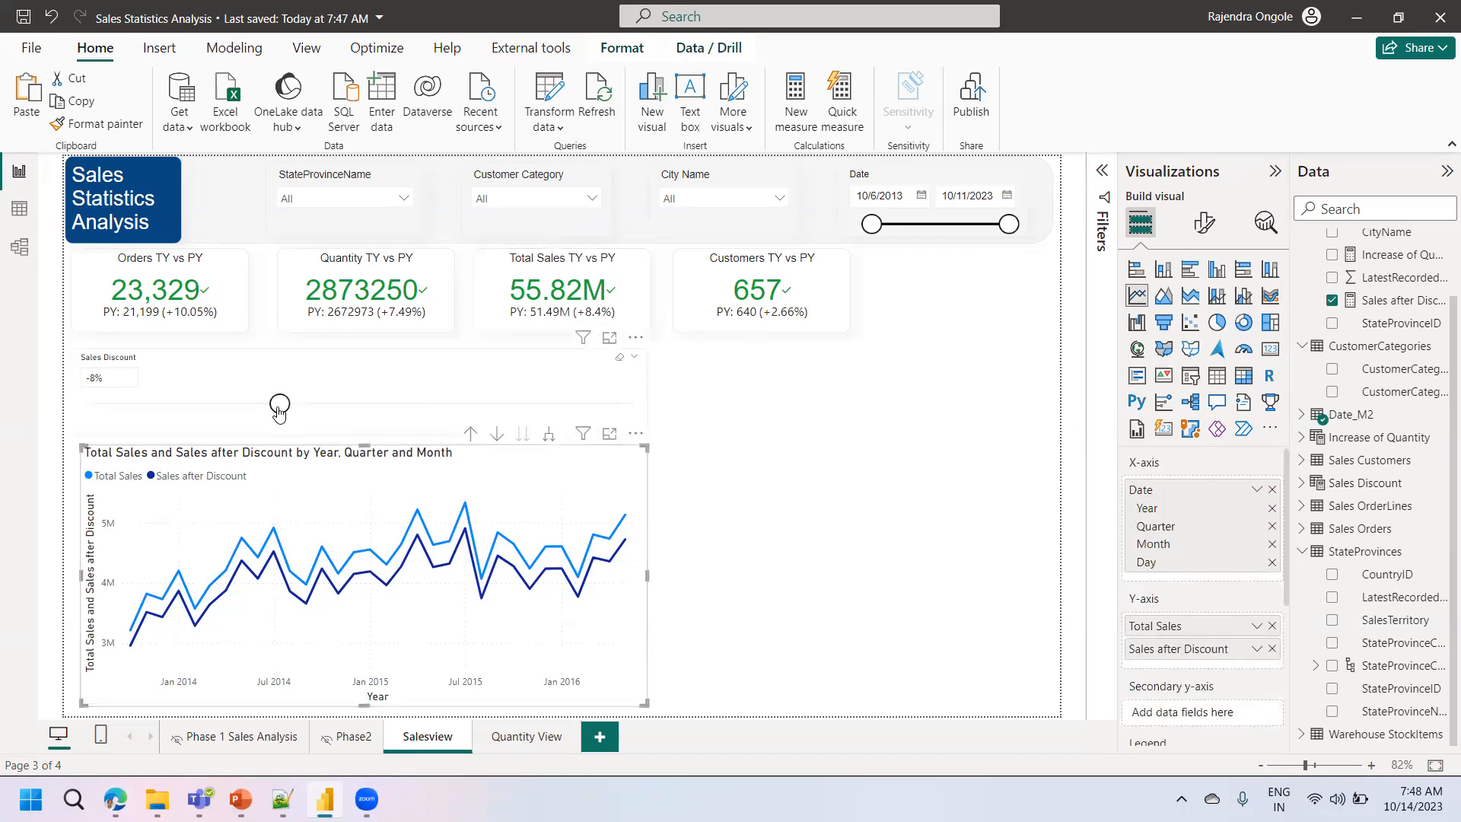
left_click_drag(279, 412, 180, 413)
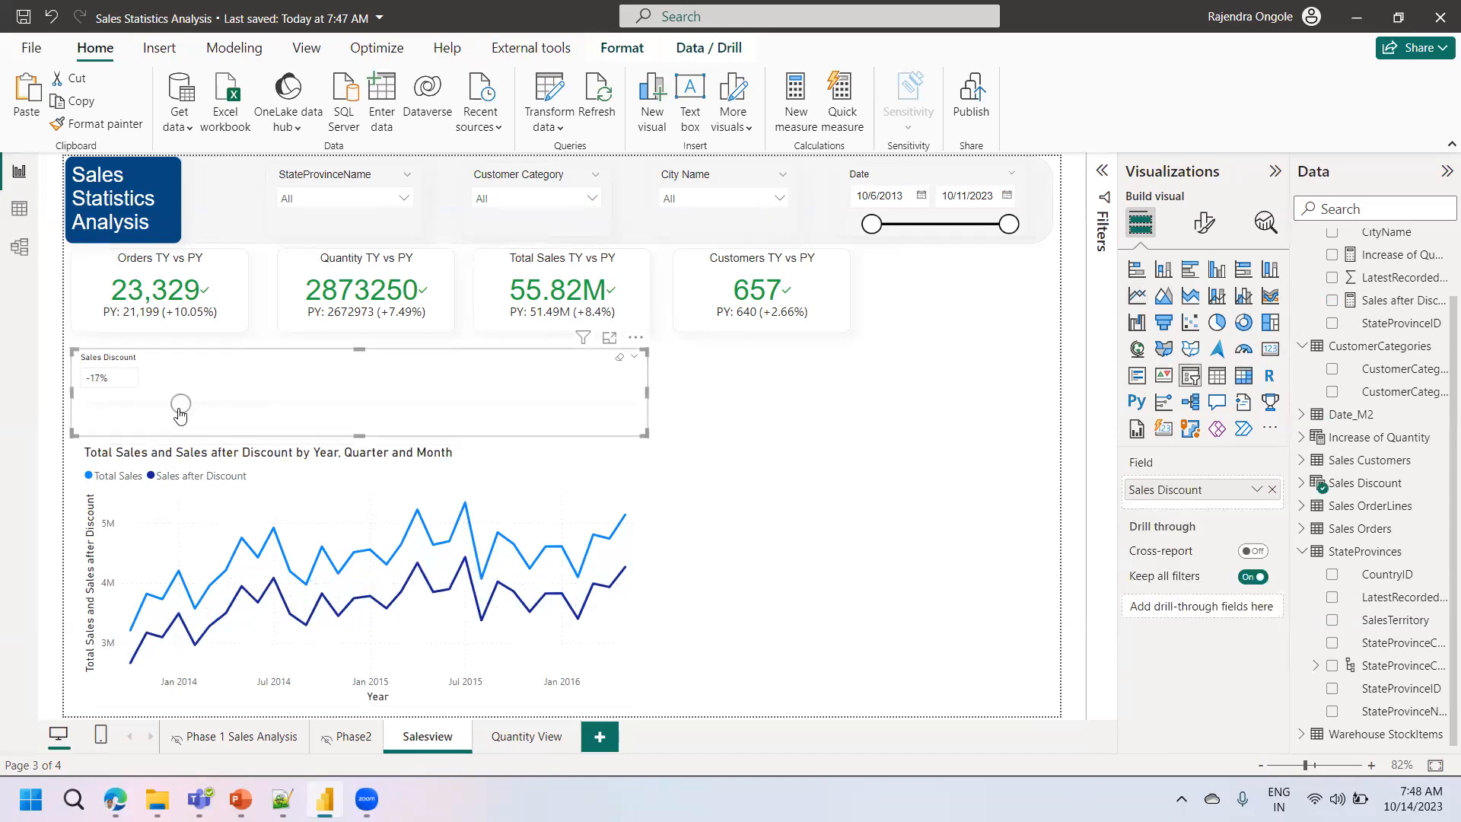
left_click_drag(181, 413, 445, 407)
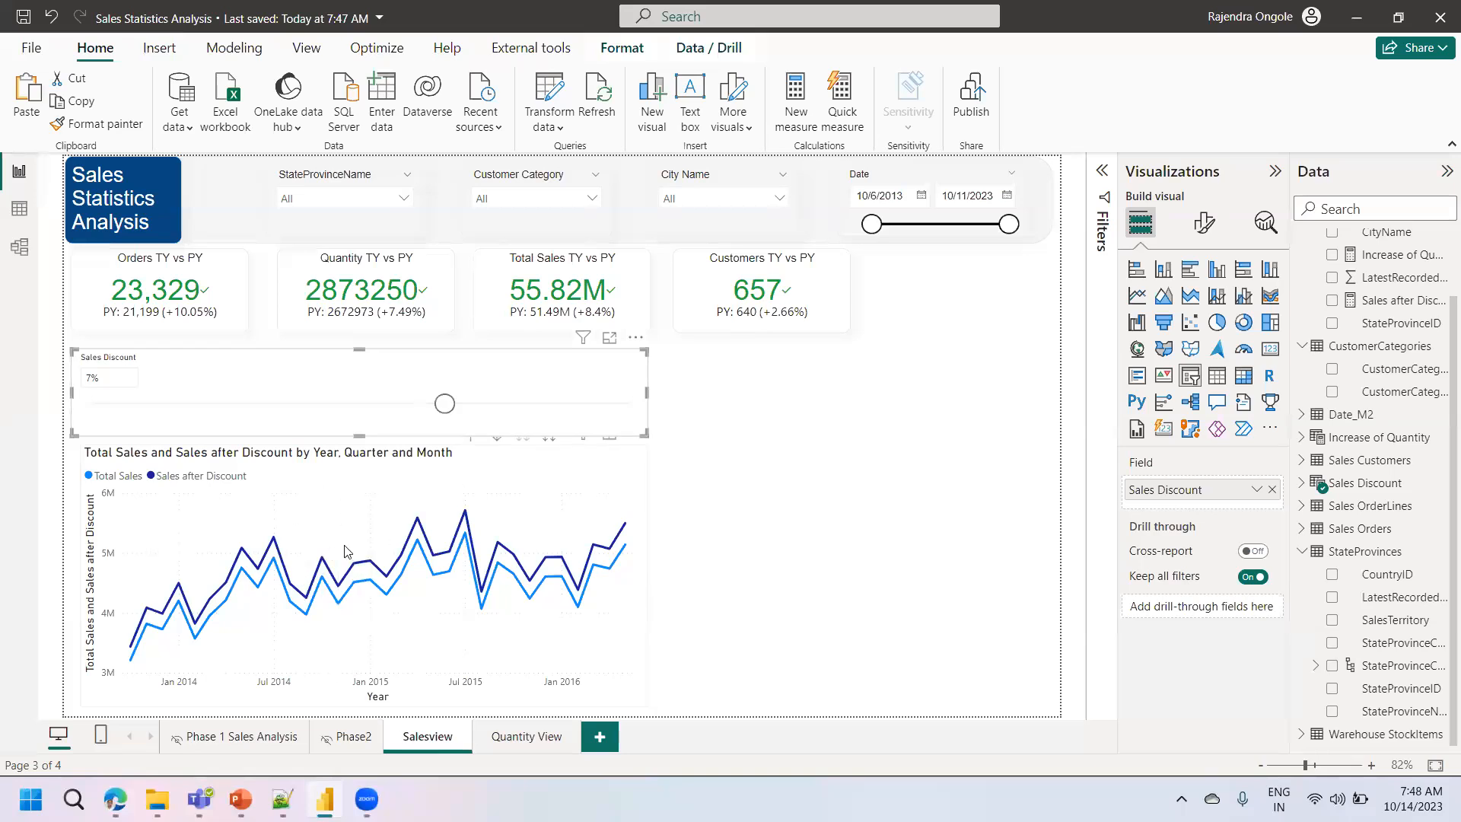
left_click(302, 485)
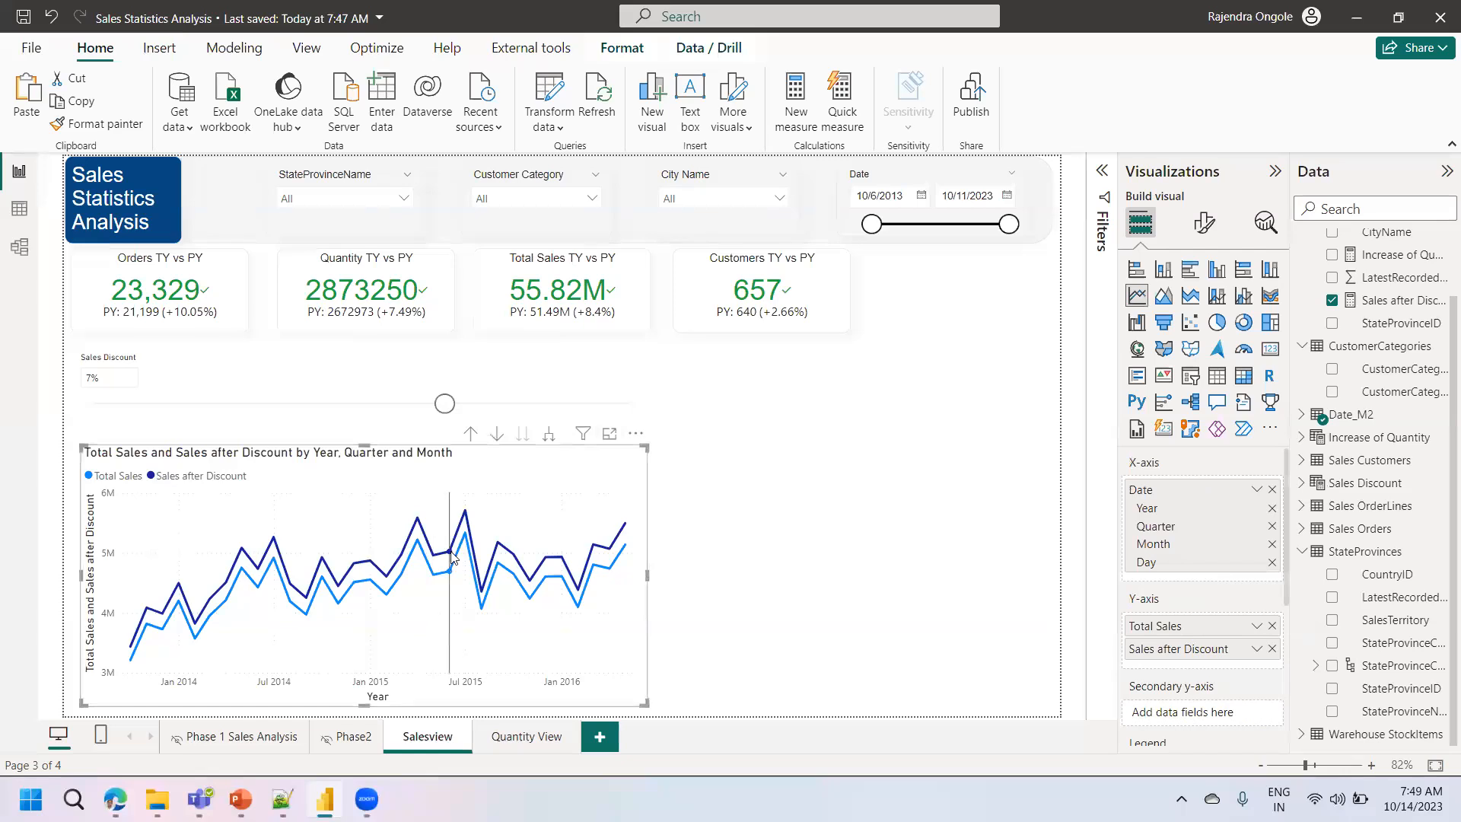
mouse_move(451, 554)
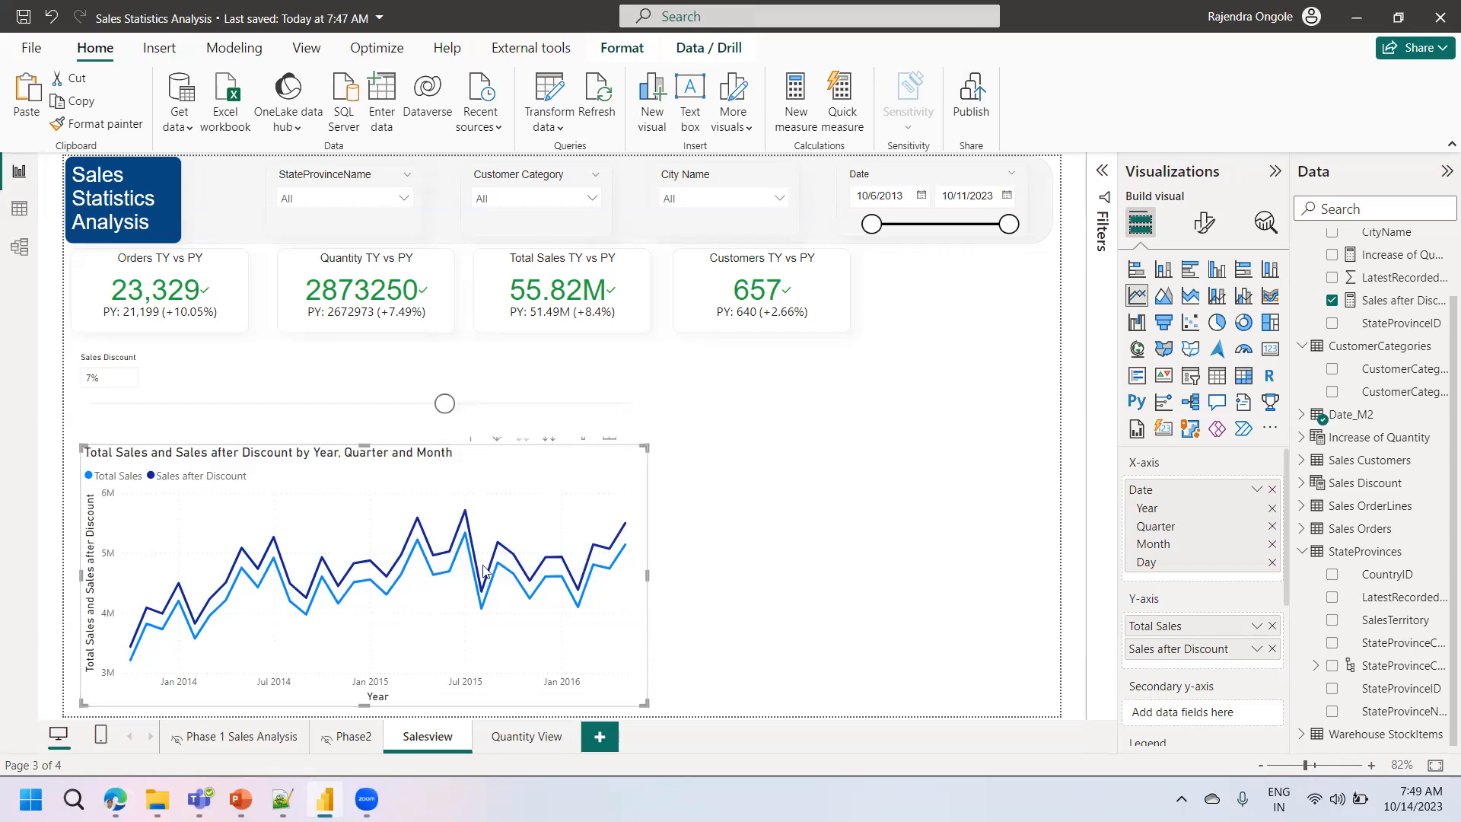
mouse_move(484, 571)
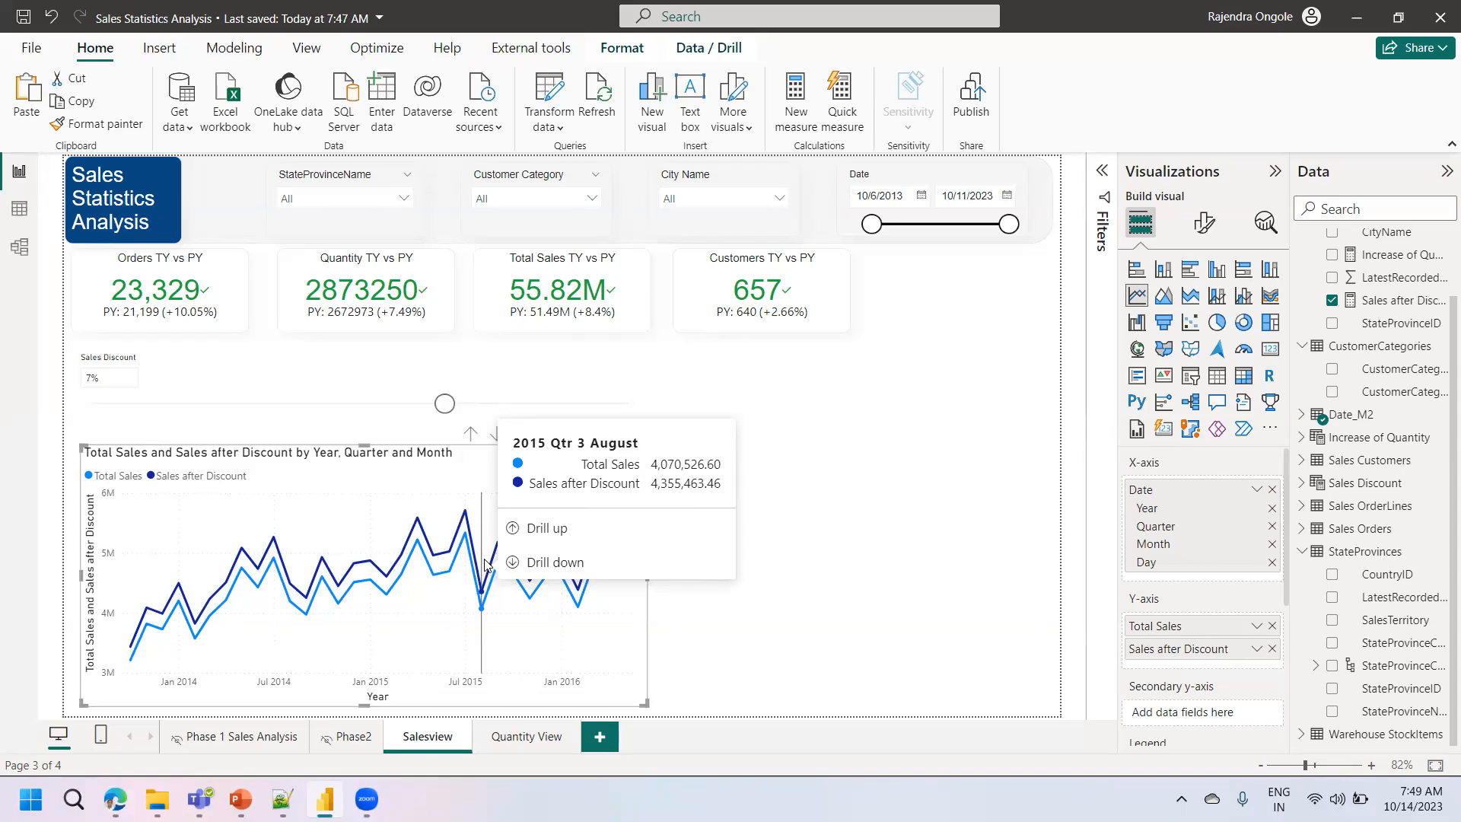
left_click(73, 799)
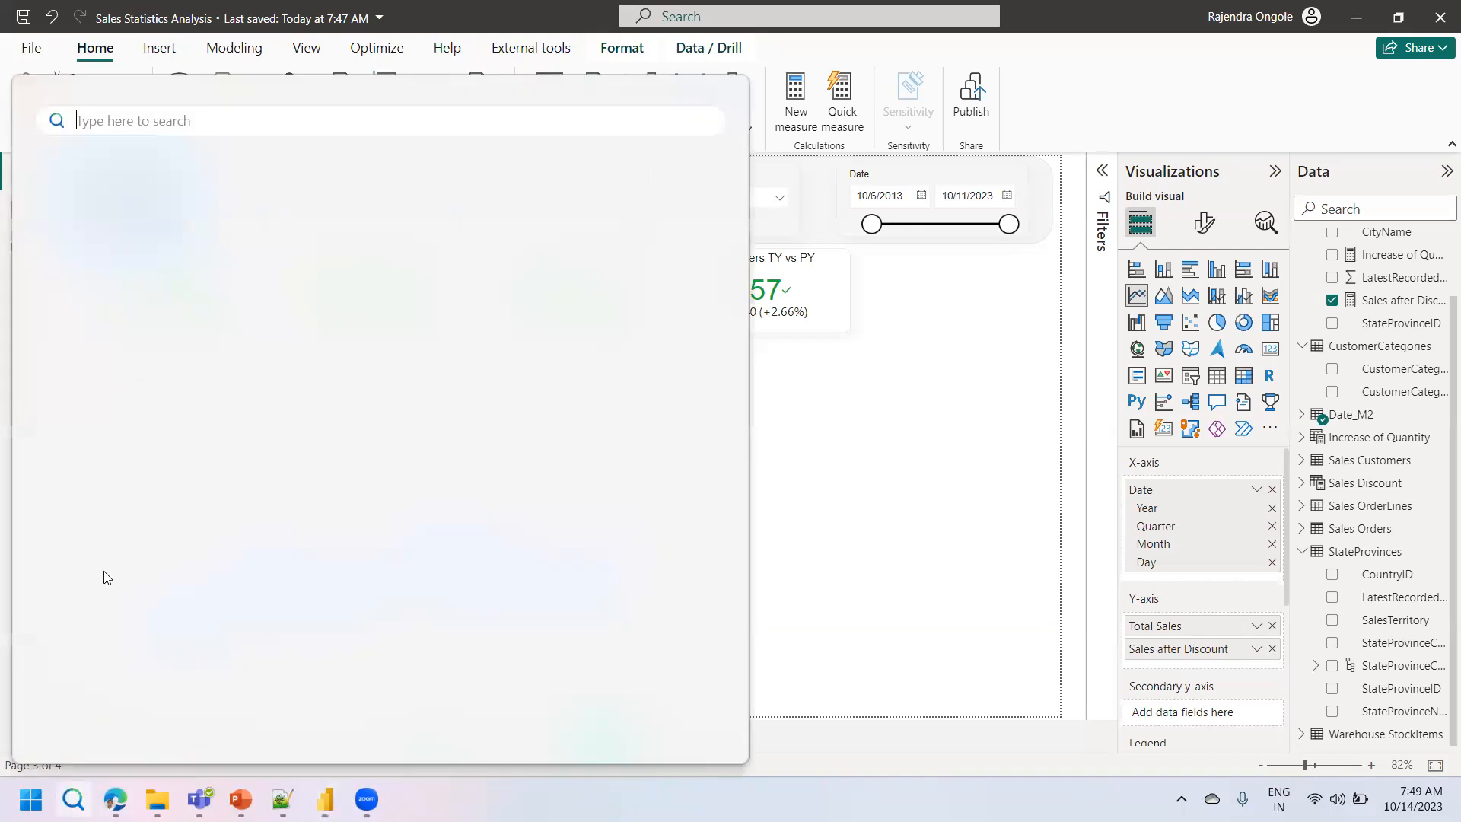
left_click(918, 612)
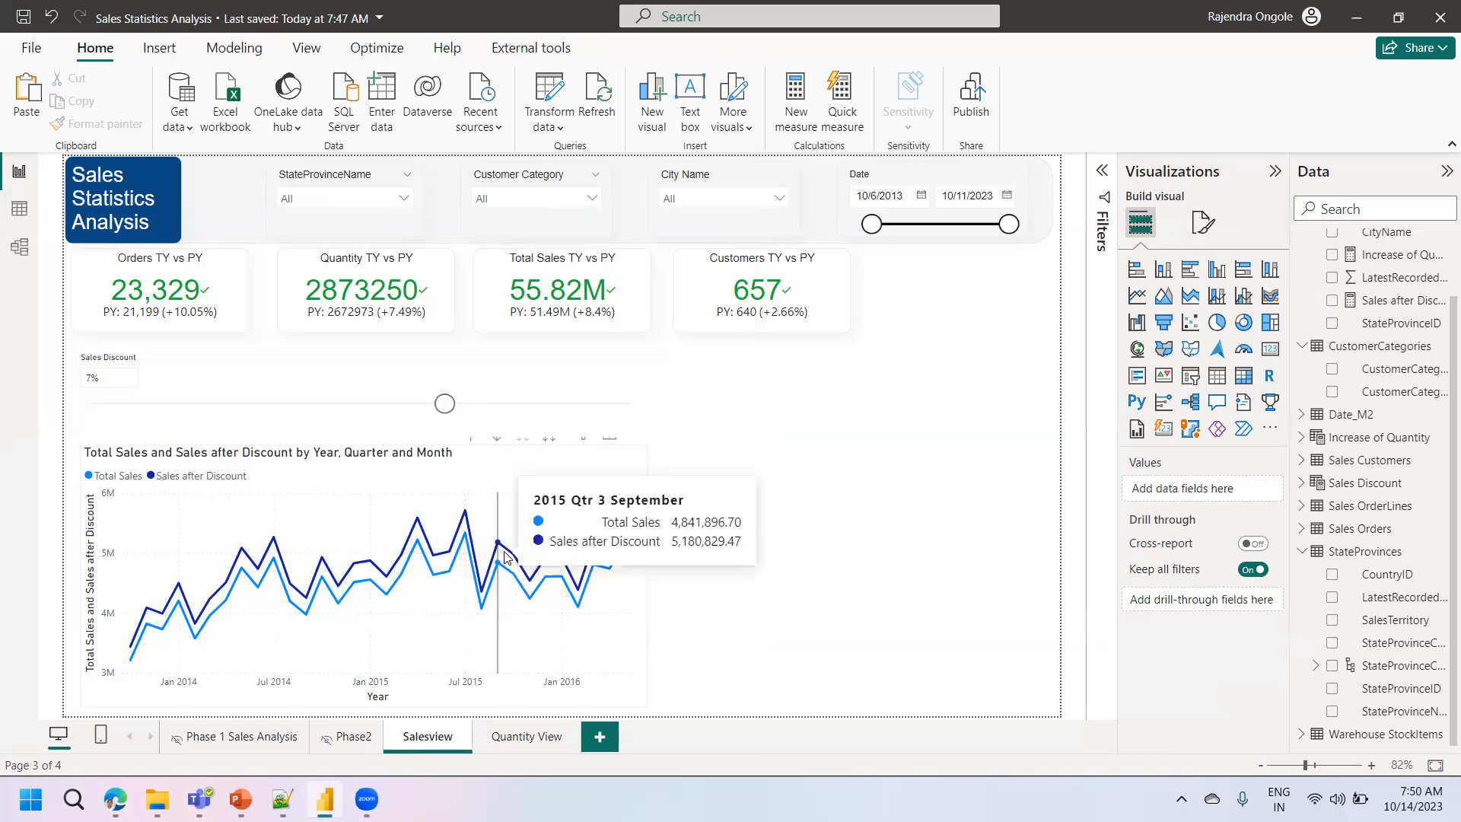
Create a new blank measure in the City table from the Home ribbon.
mouse_move(505, 557)
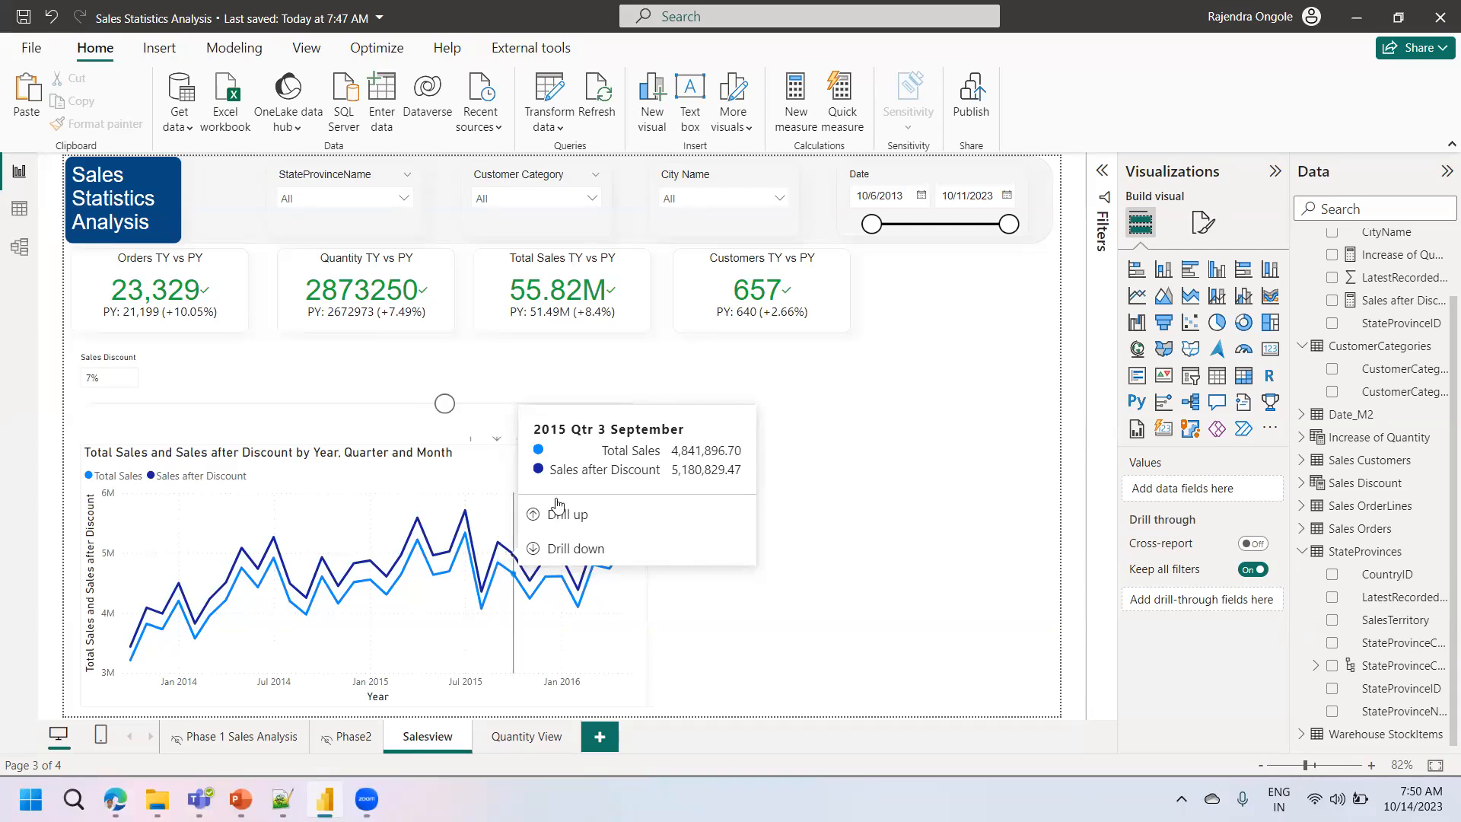
left_click(808, 131)
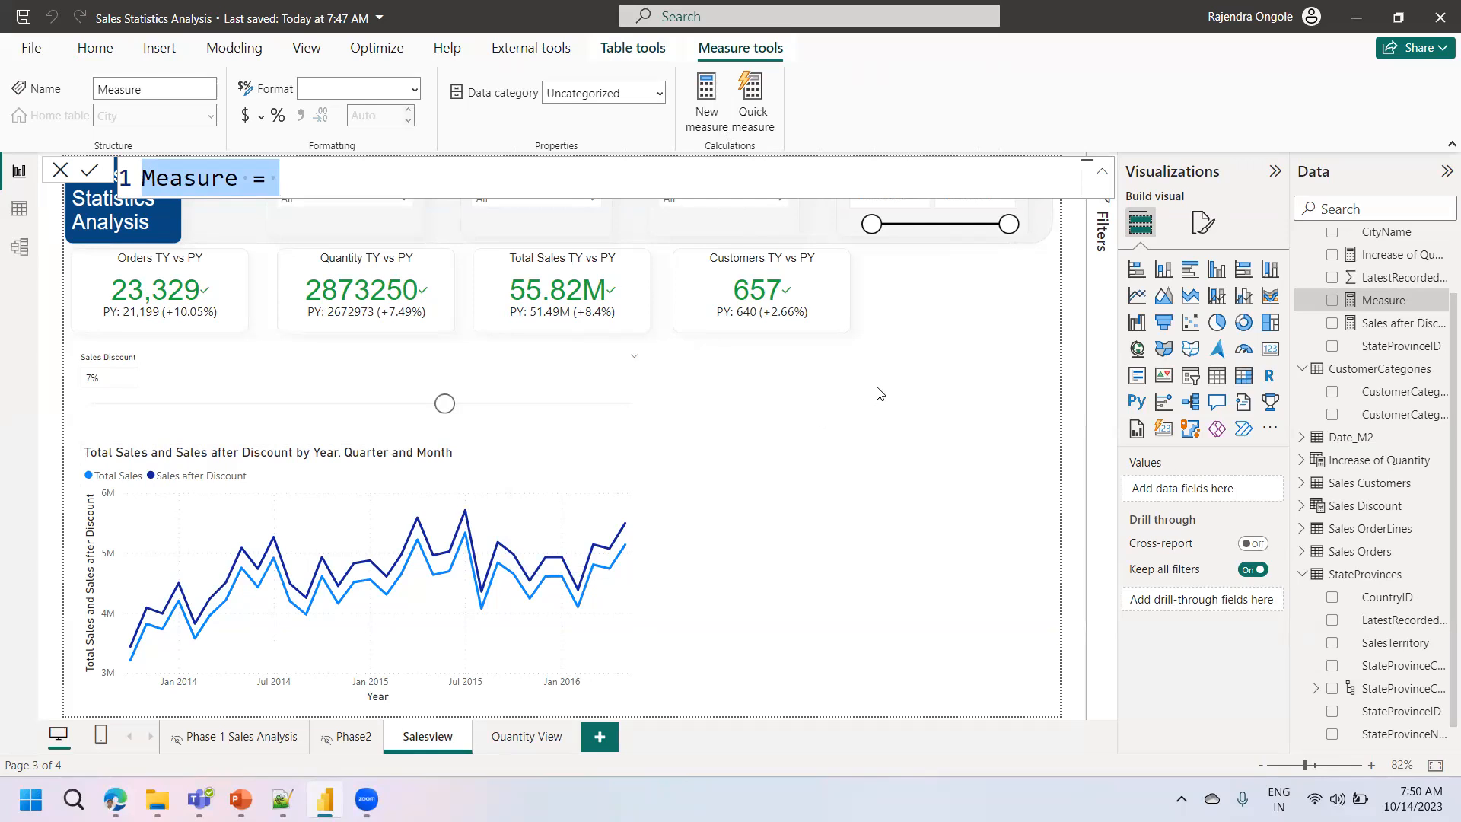
Enter the formula Difference Sales After discount = [Sales after Discount] - [Total Sales].
type("Difference")
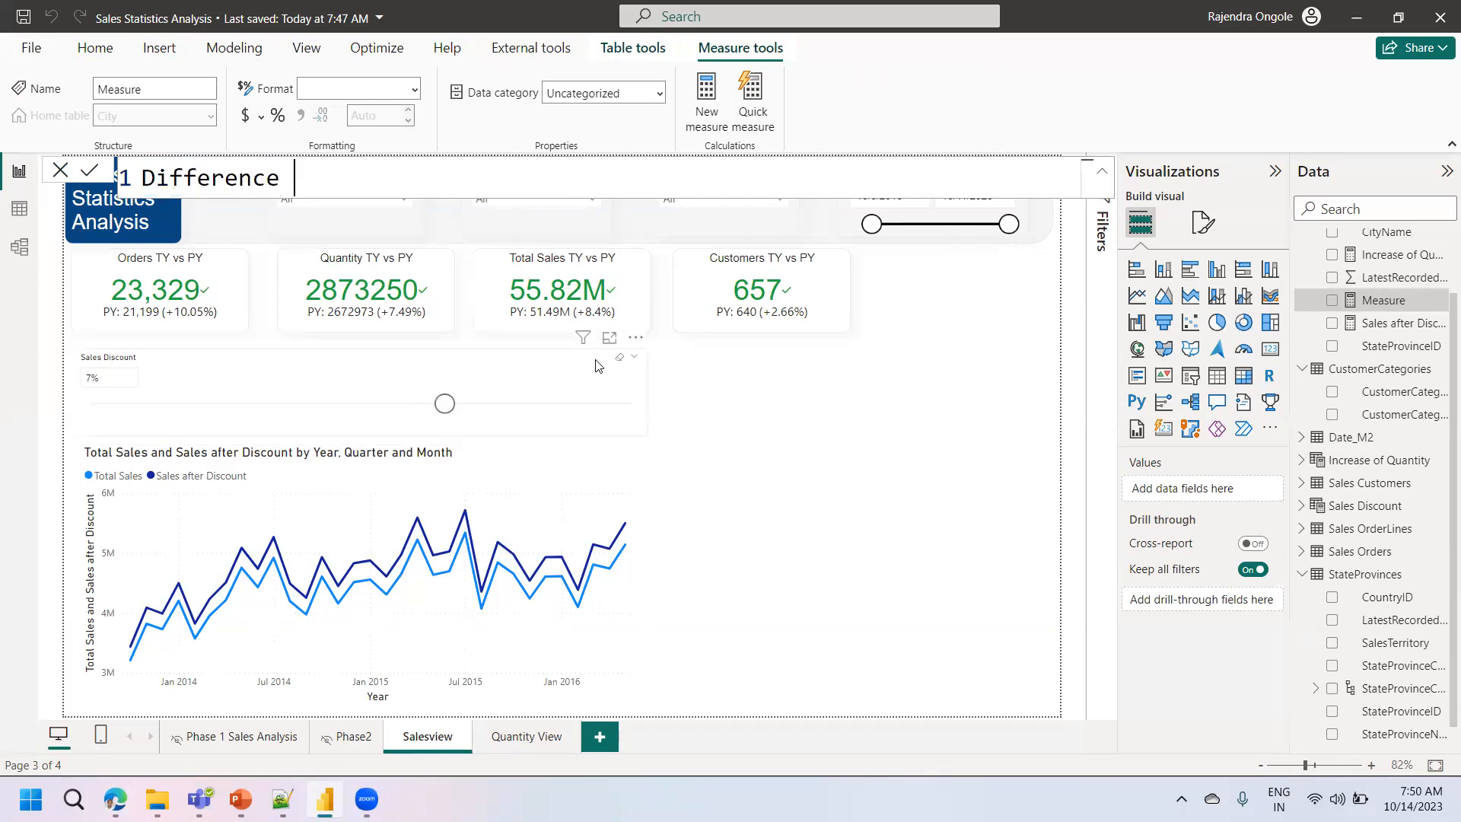
type(" Sales After d")
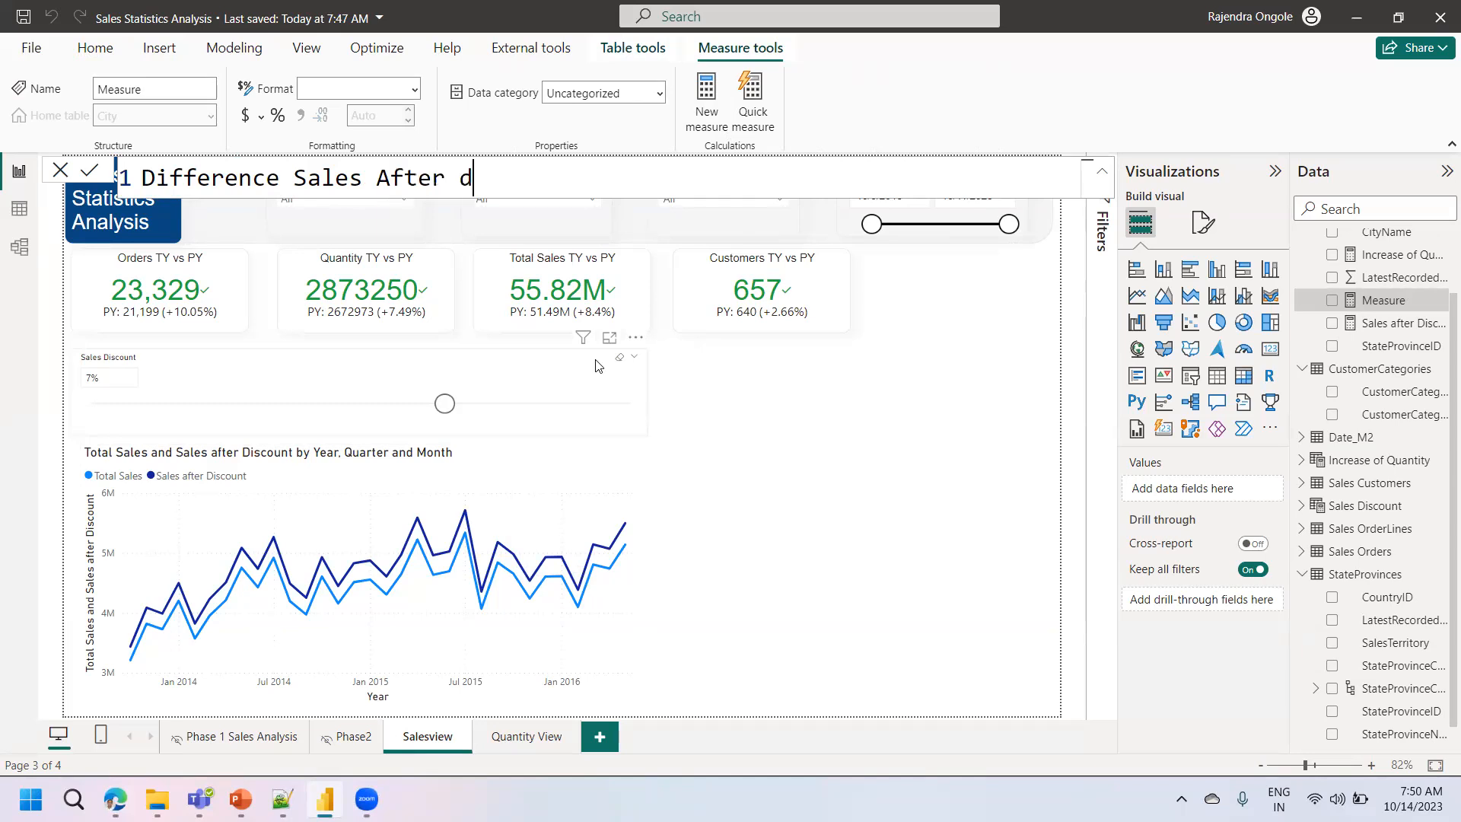
type("iscount =")
key("shift+Return")
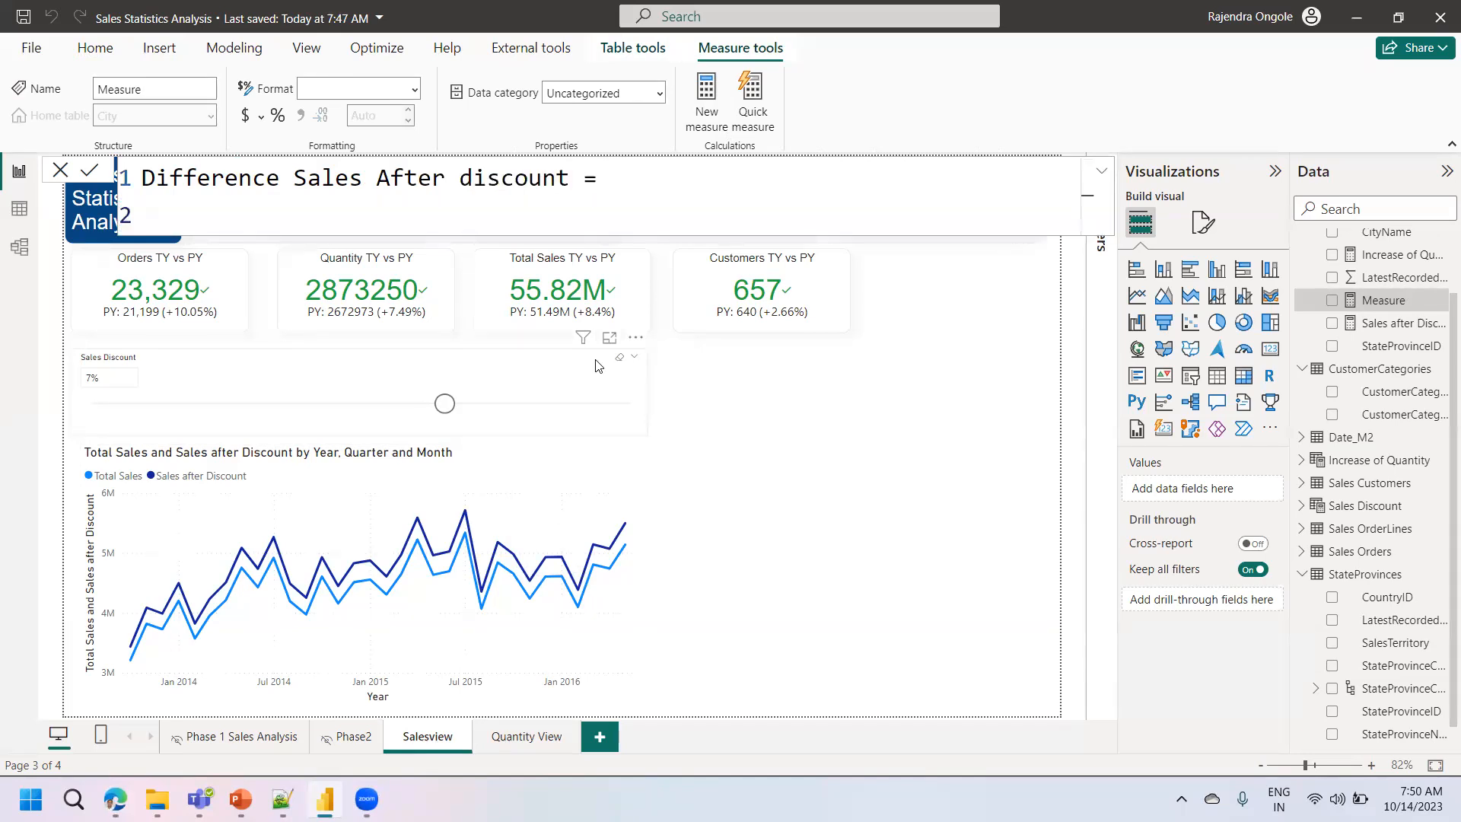
type("disc")
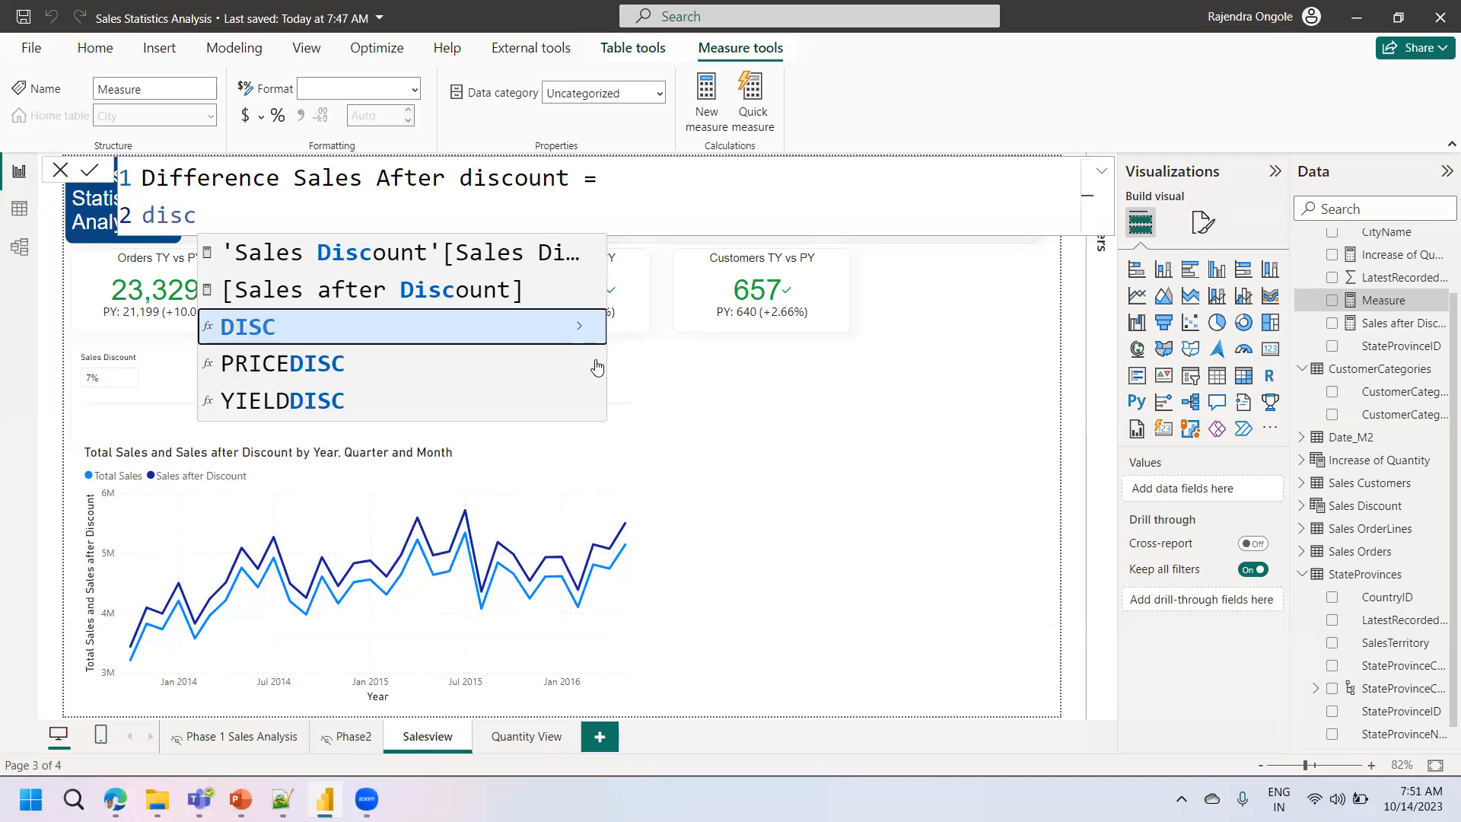
key("Up")
key("Tab")
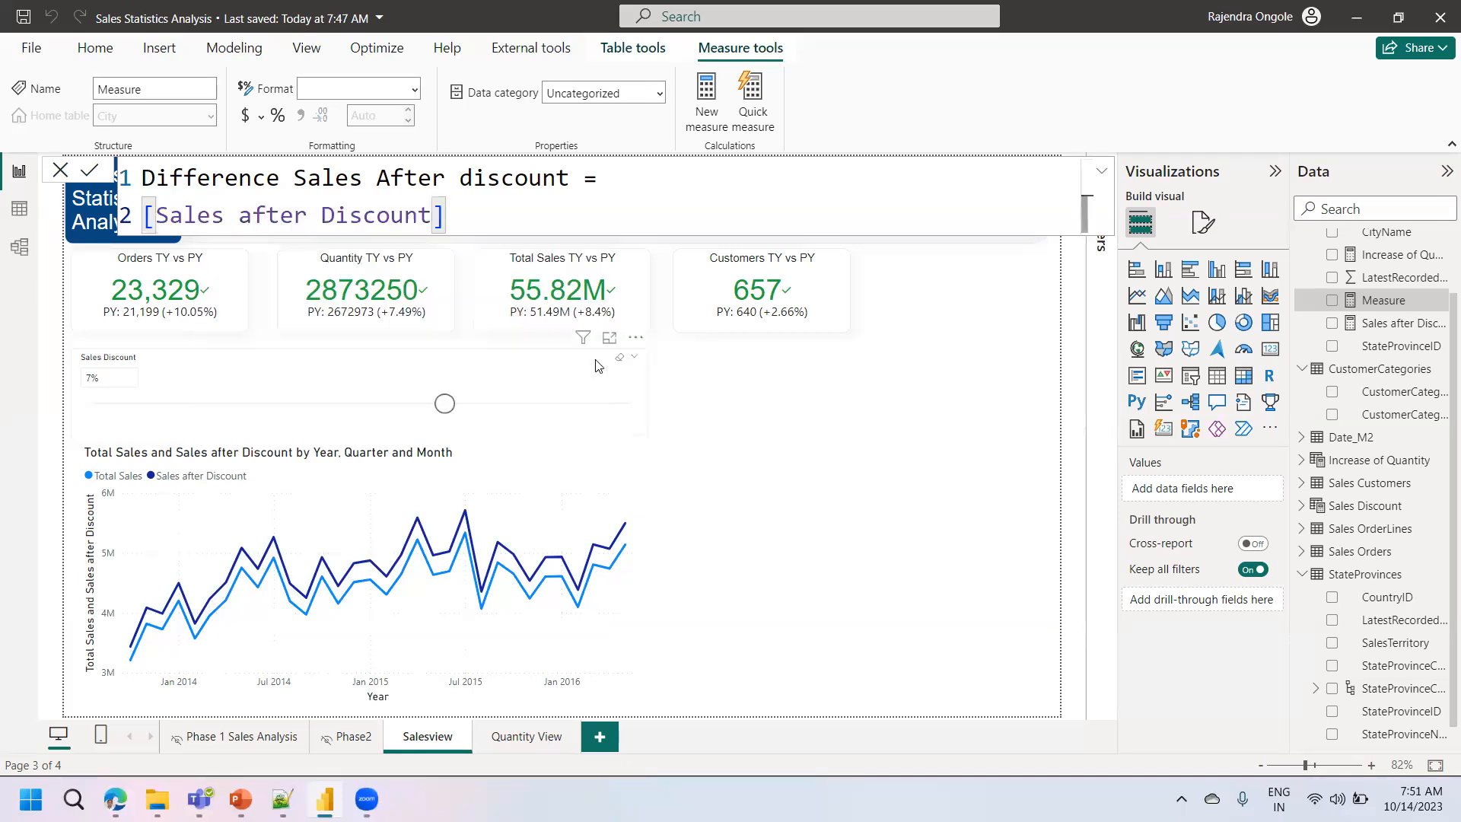
type("-")
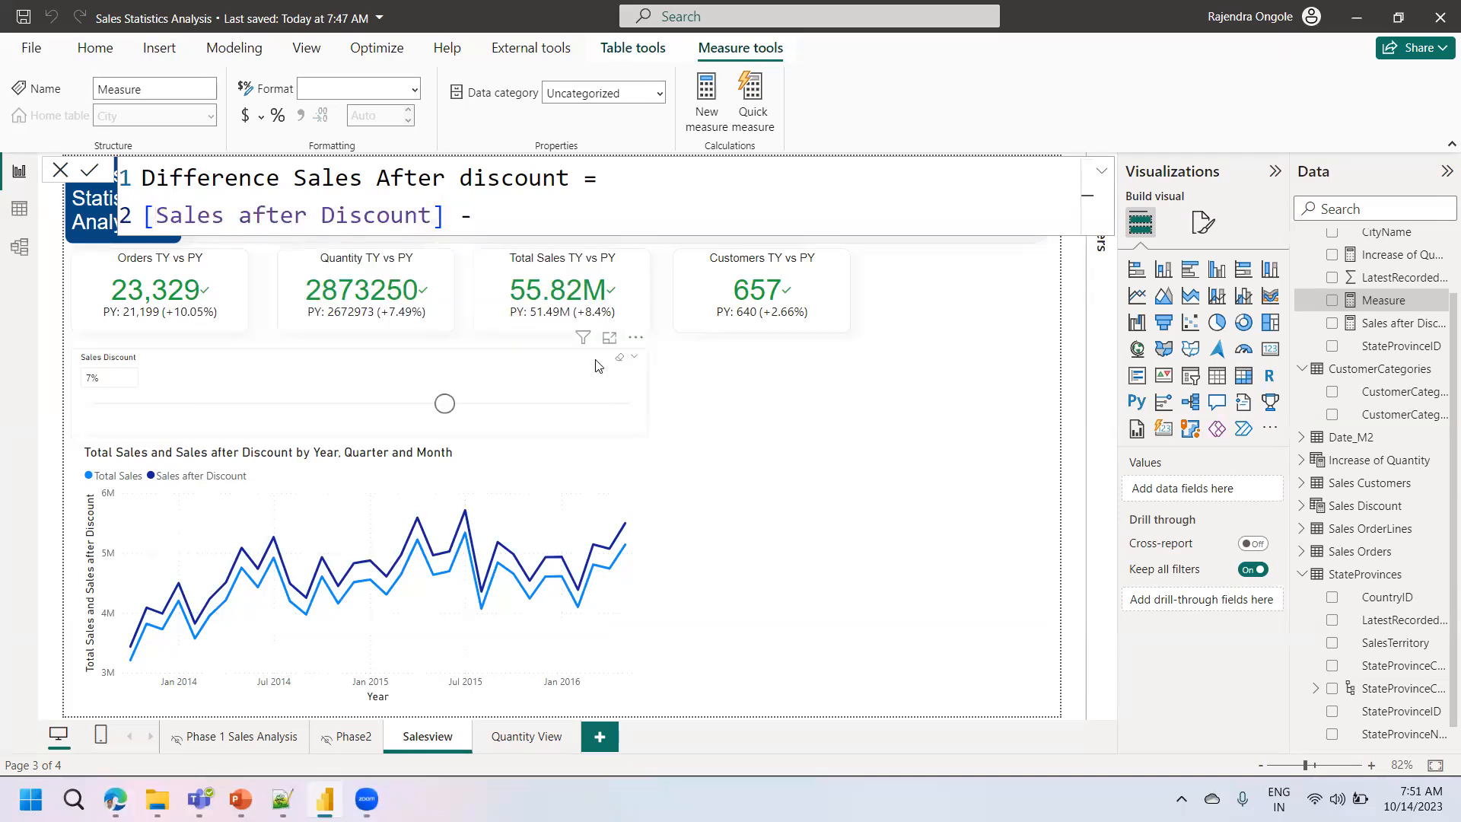
type("total")
key("Down")
key("Down")
key("Down")
key("Down")
key("Down")
key("Tab")
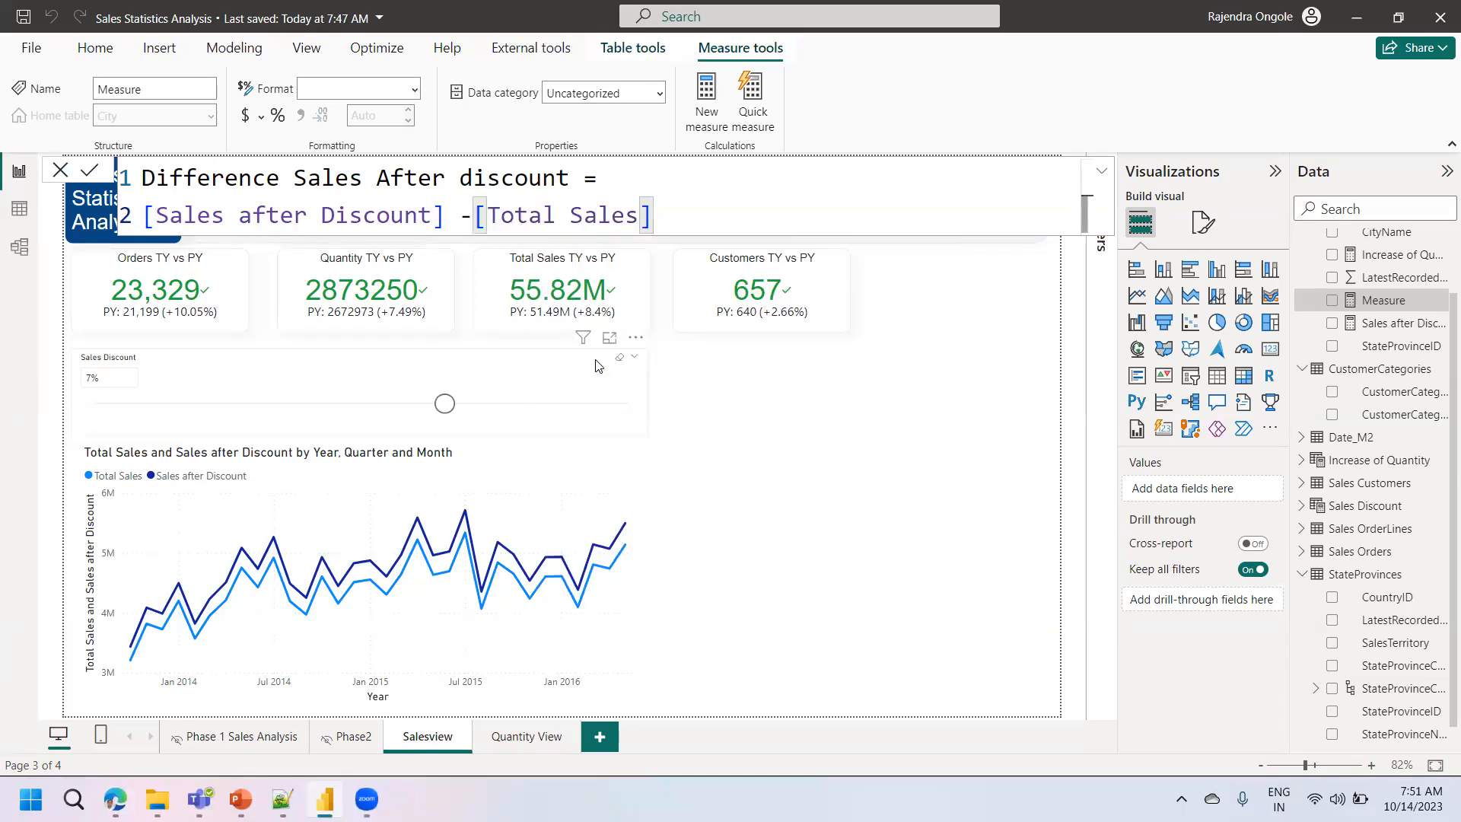
left_click(90, 177)
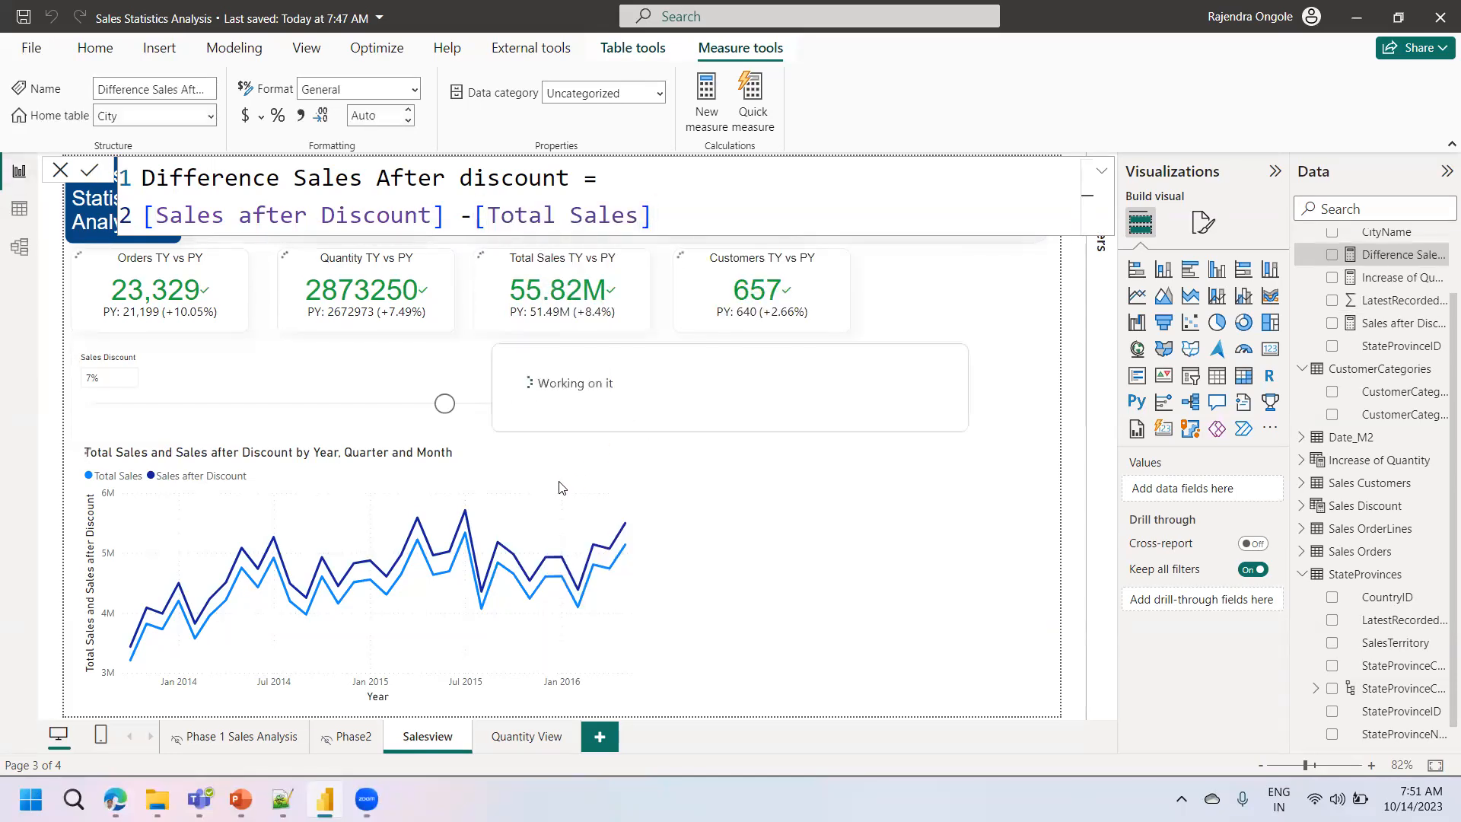
Add Difference Sales After discount to the line chart's values.
left_click(418, 455)
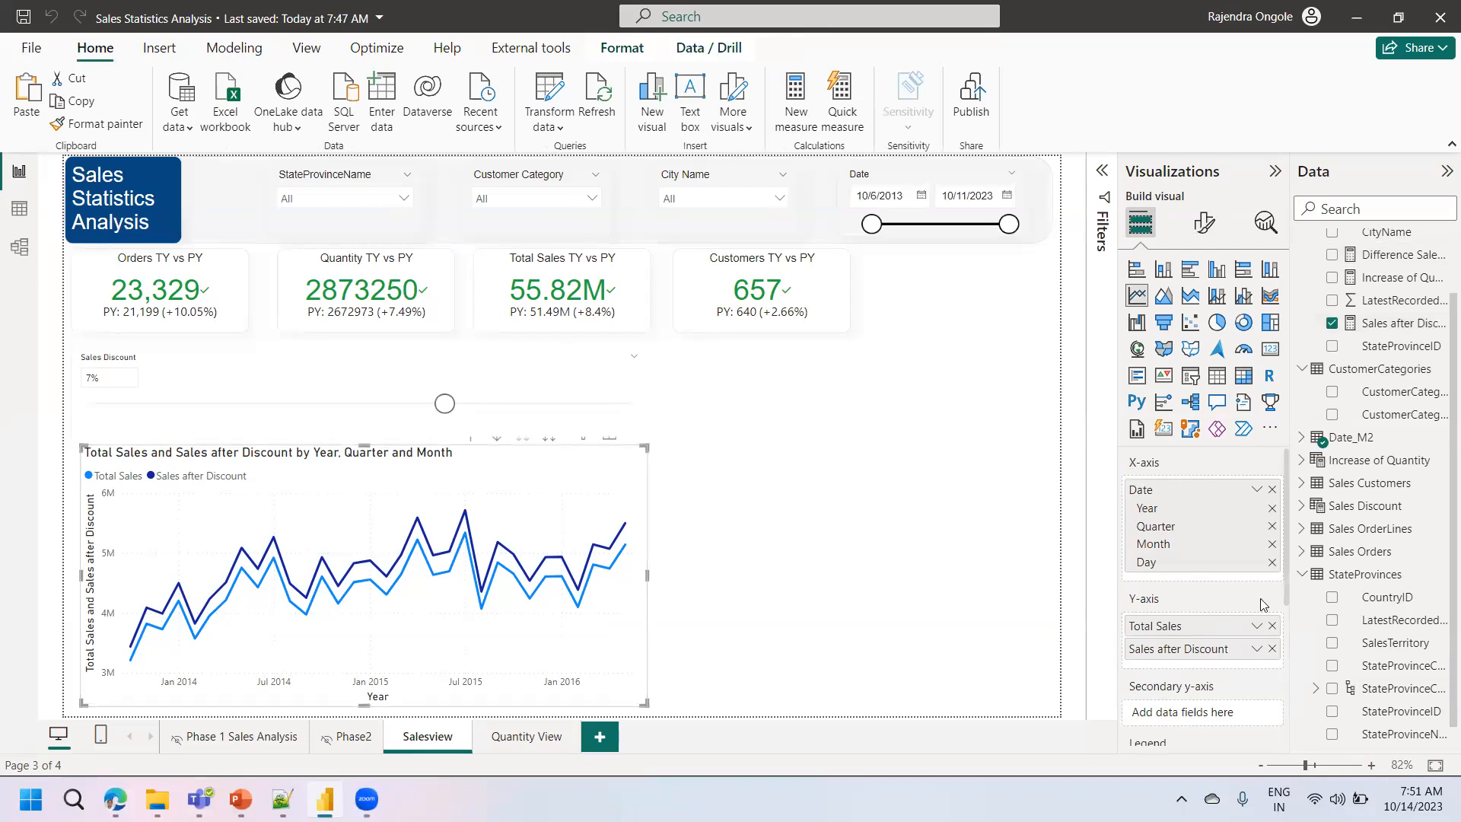
scroll(1376, 350, "up", 1)
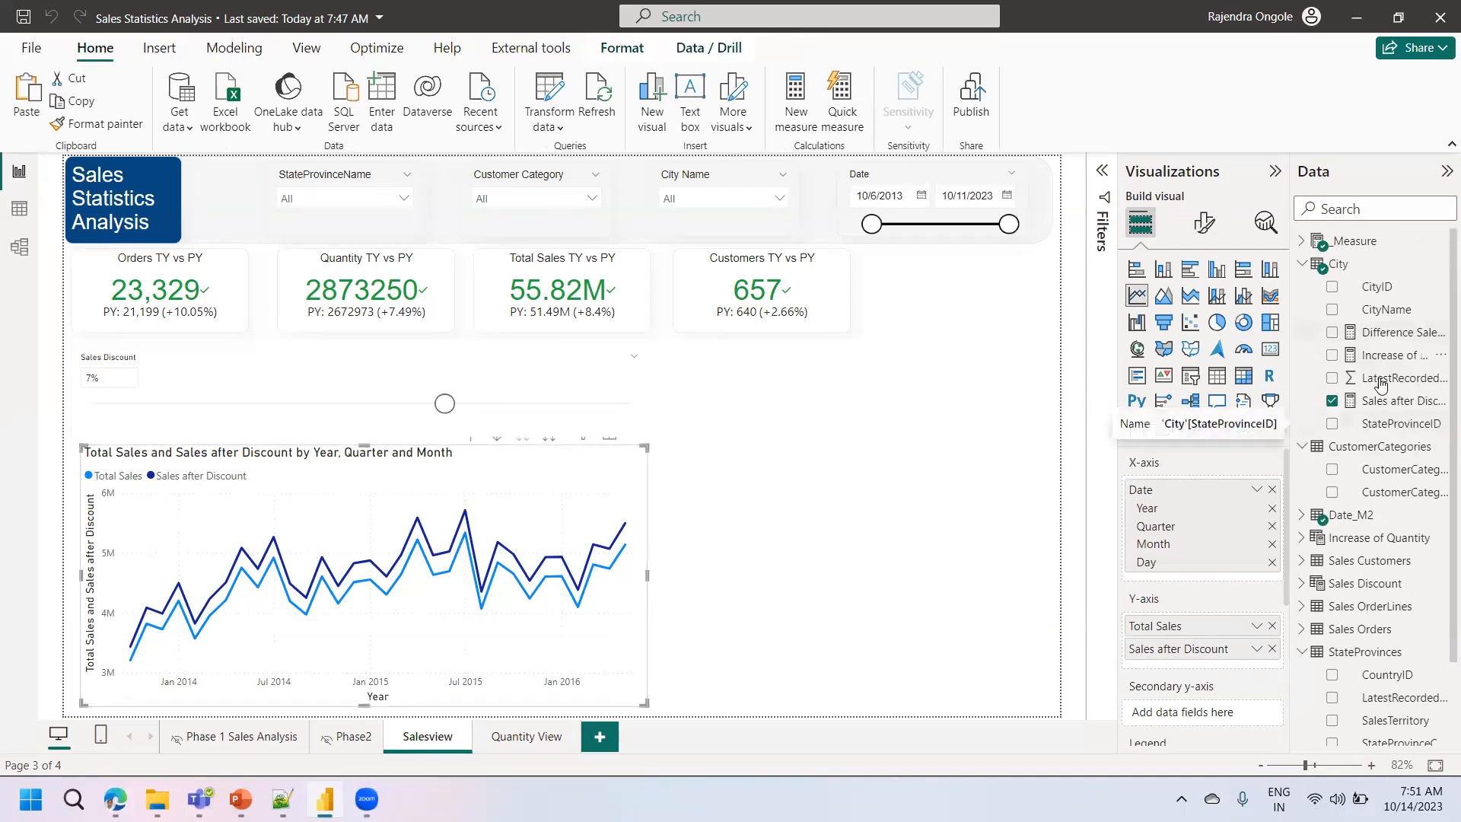
left_click_drag(1399, 333, 1150, 659)
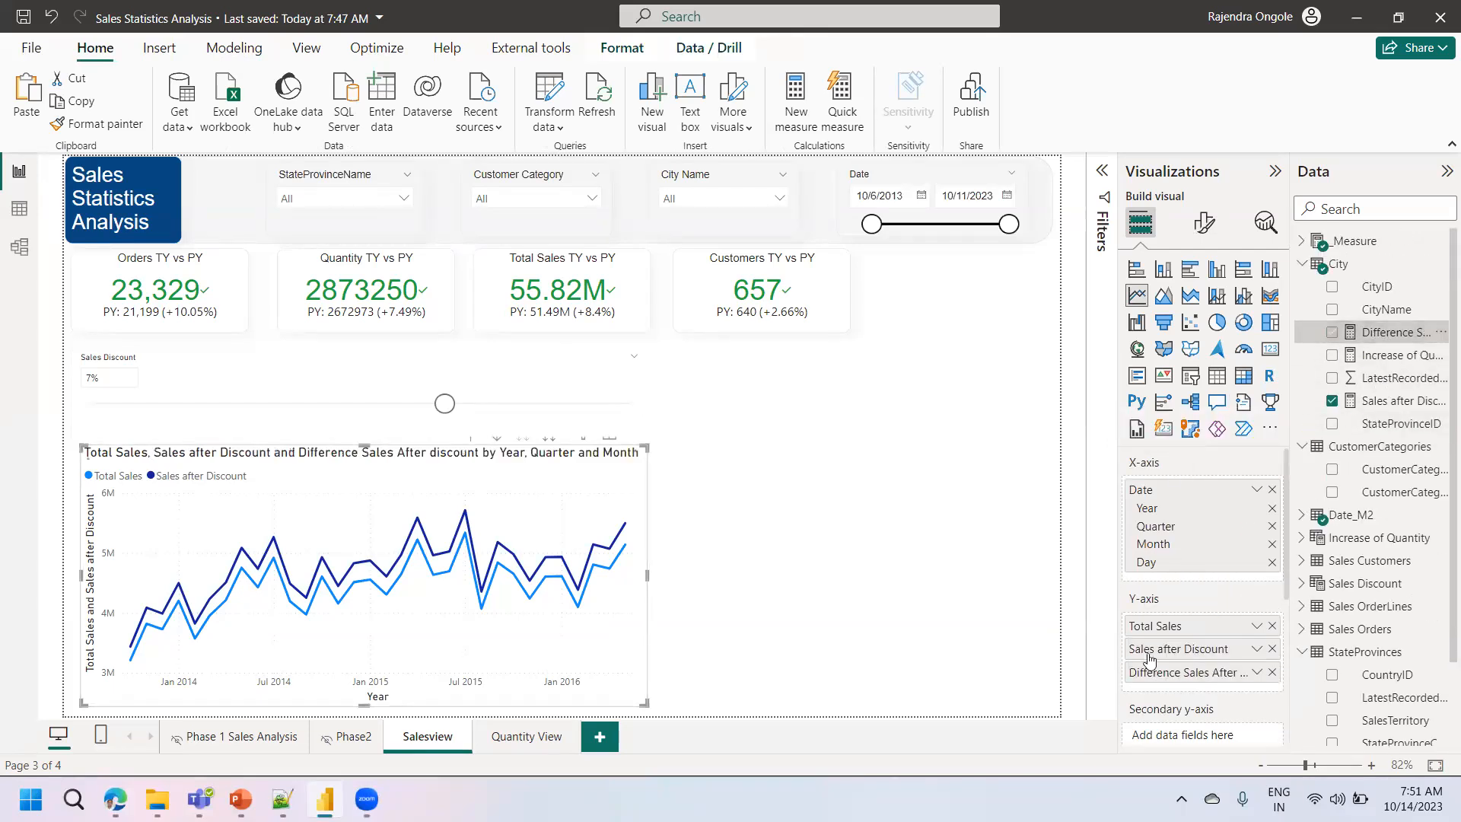
Inspect the line chart in Focus mode, then return to the report page.
left_click(608, 437)
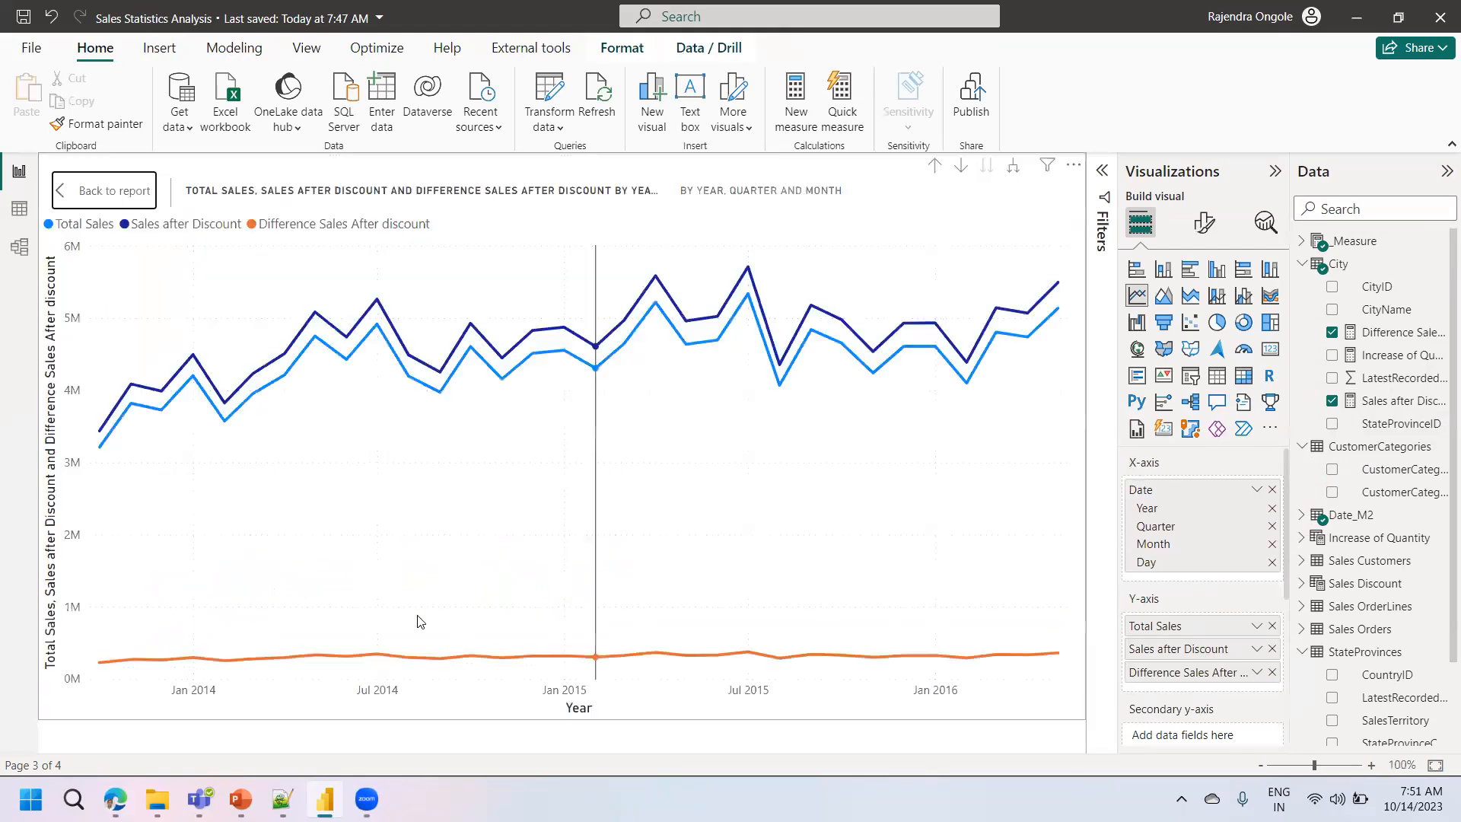
mouse_move(437, 444)
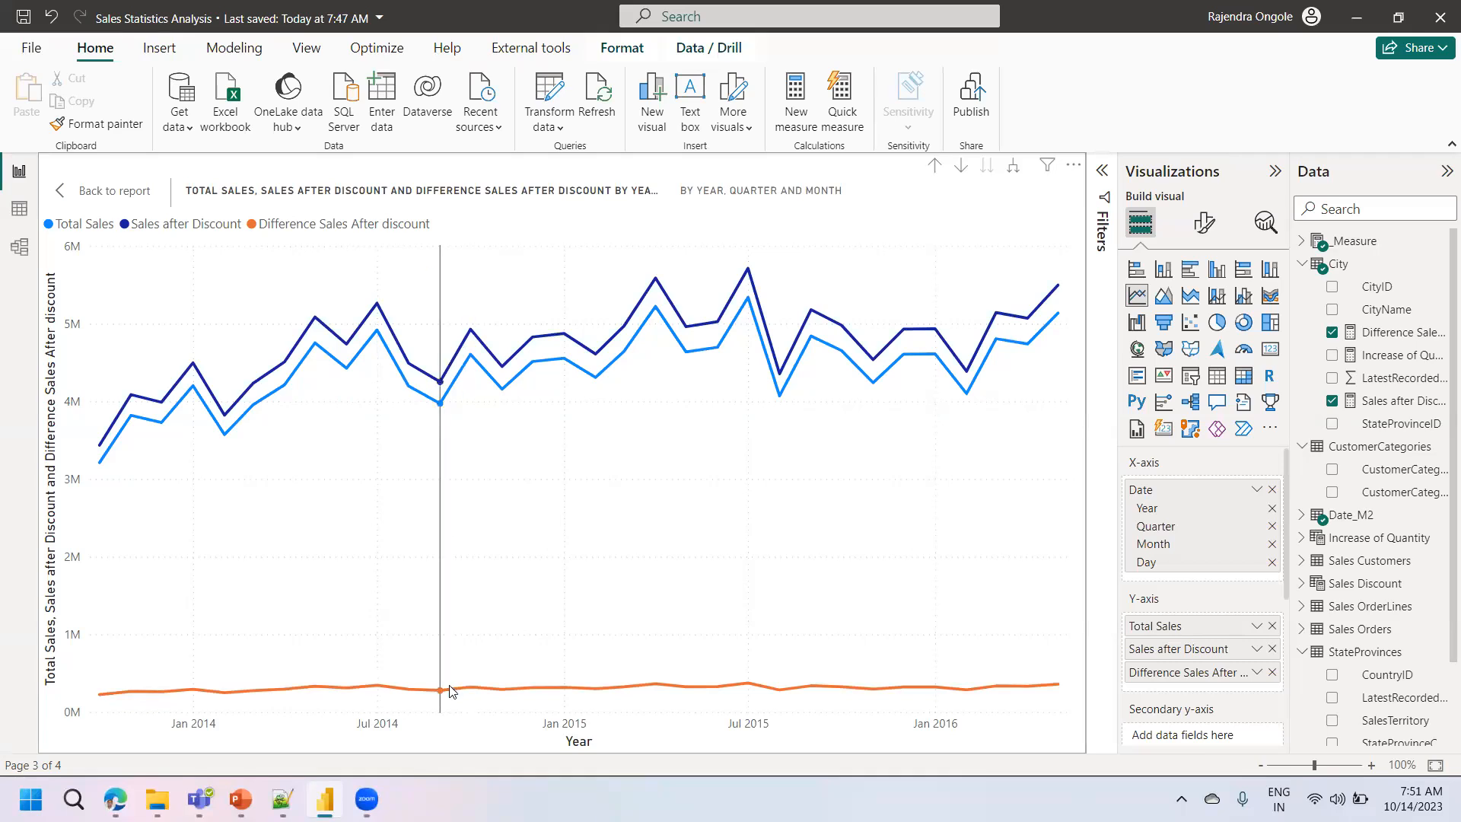
left_click(99, 190)
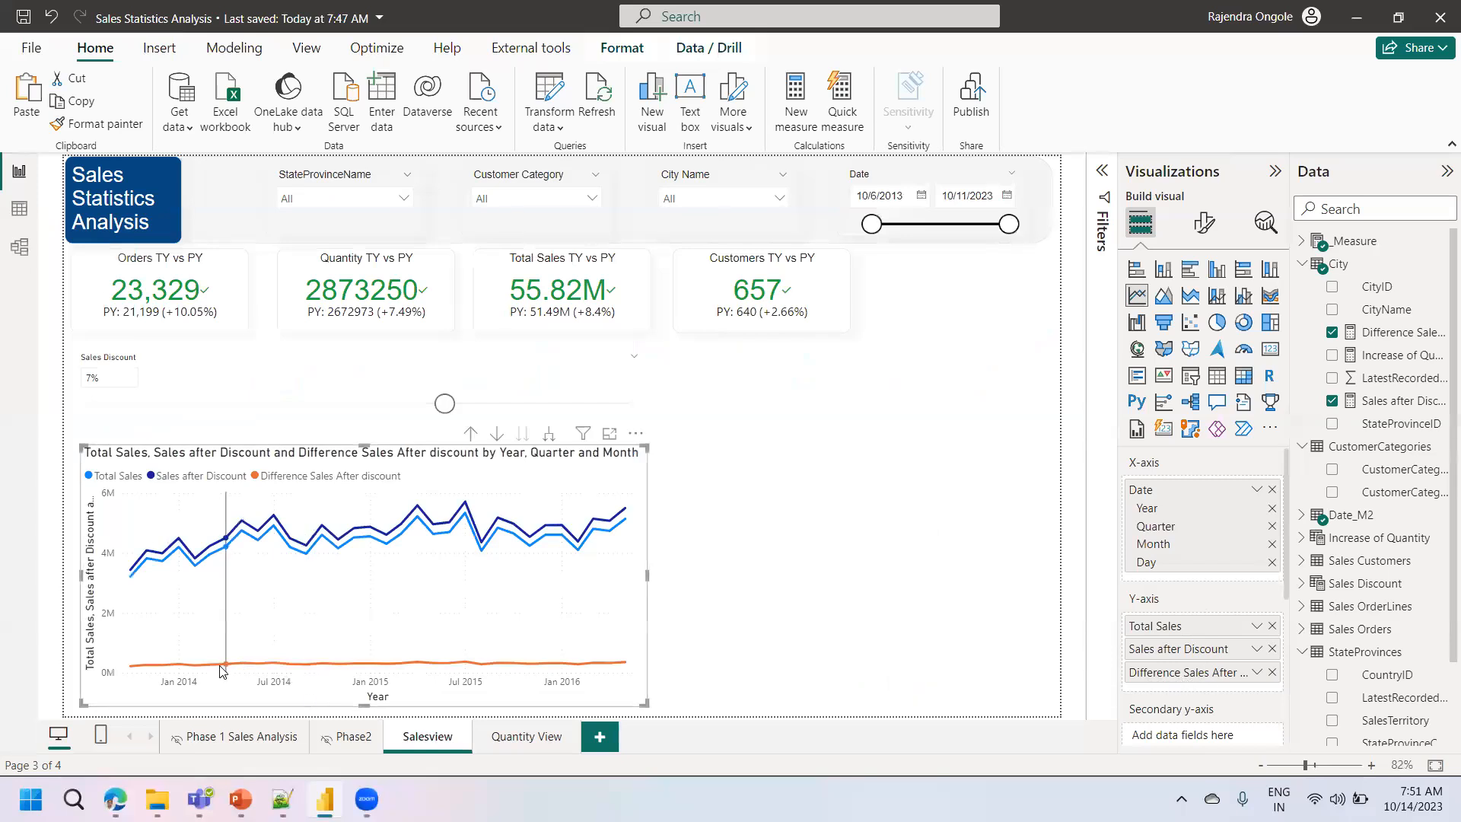
Lower the line chart's top edge slightly and check data-point tooltip values.
mouse_move(239, 670)
left_click_drag(364, 448, 361, 453)
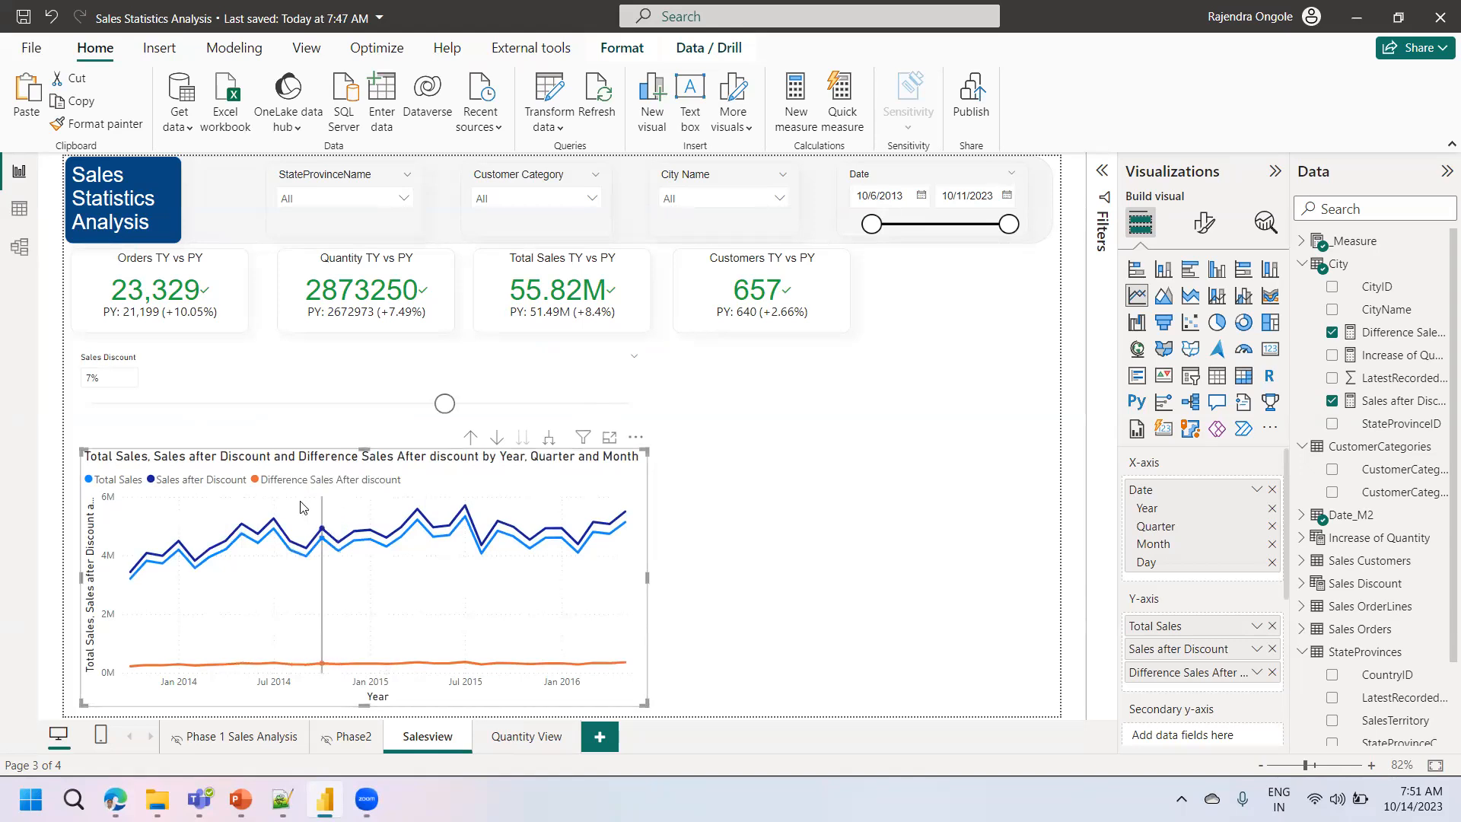
mouse_move(301, 535)
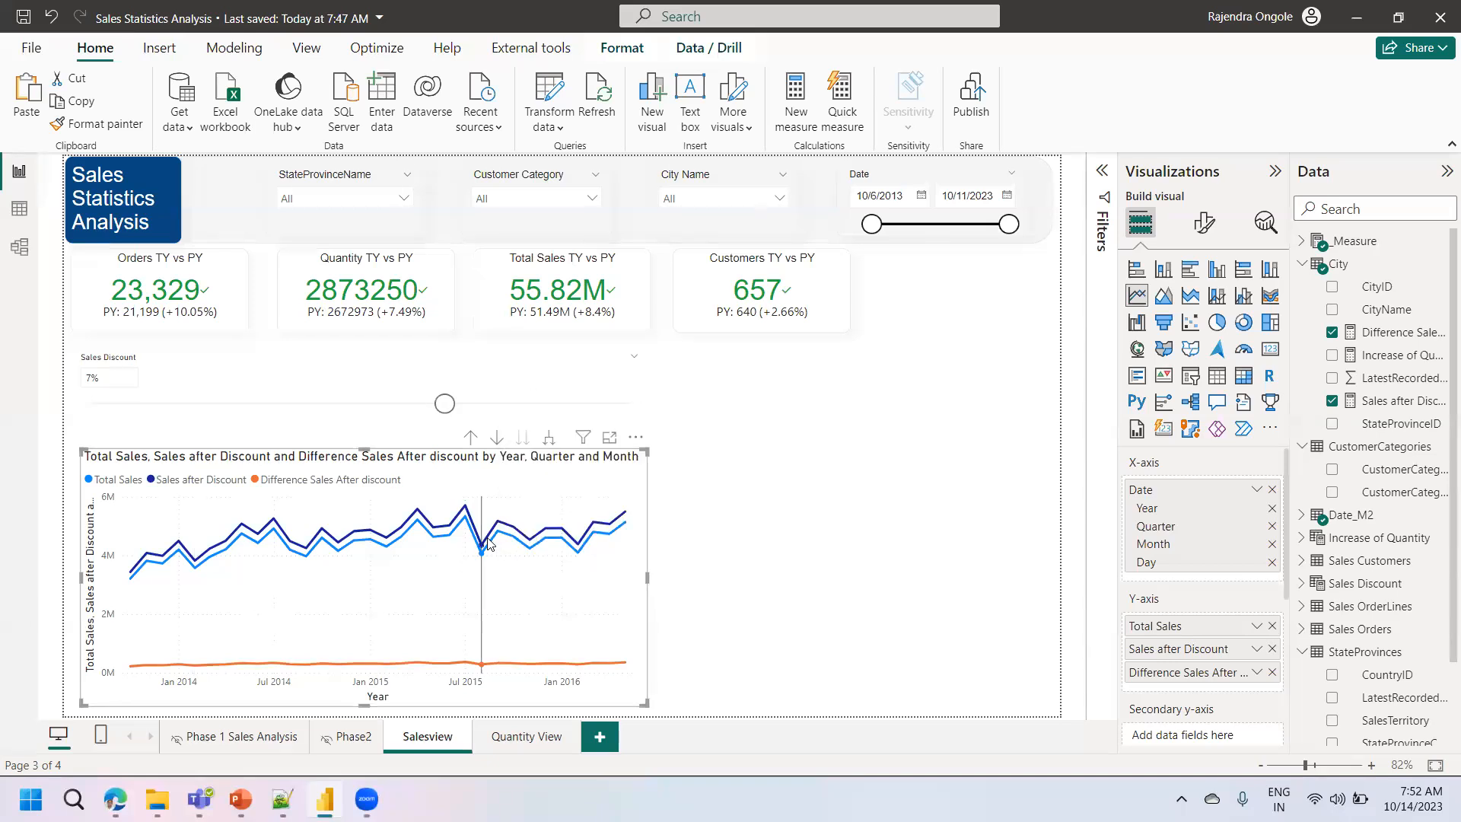
mouse_move(487, 544)
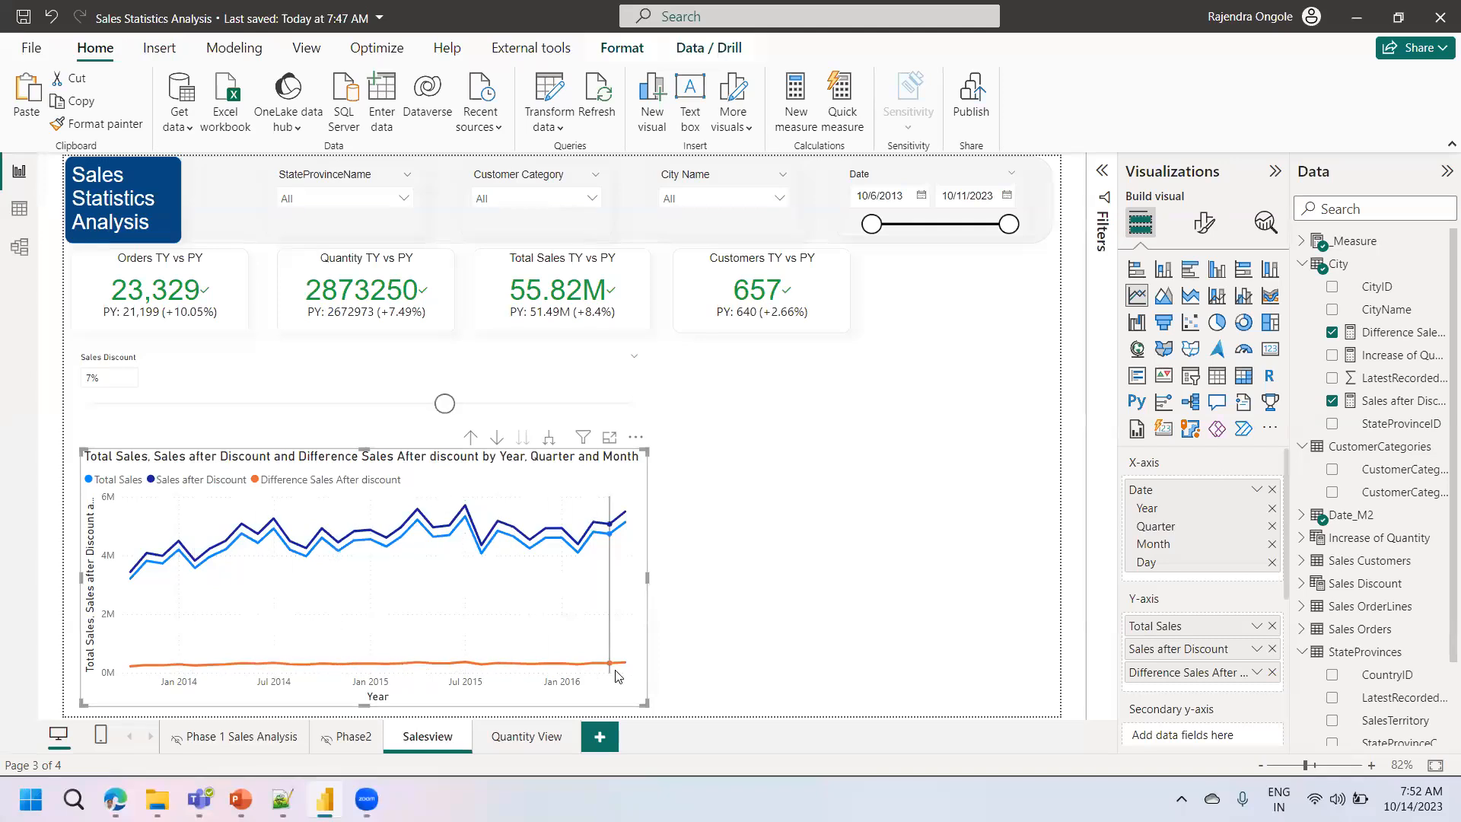
mouse_move(408, 669)
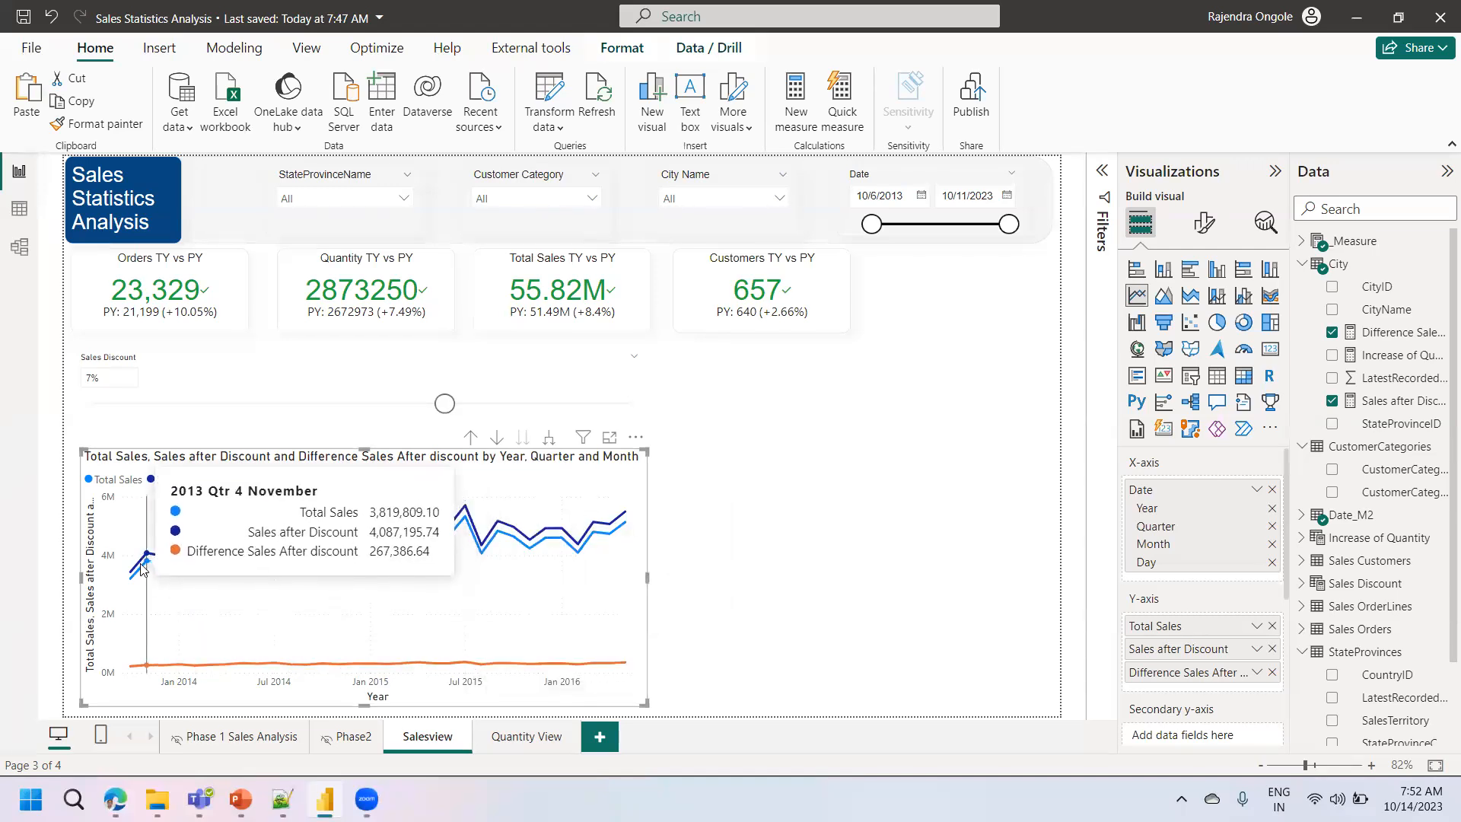
mouse_move(141, 575)
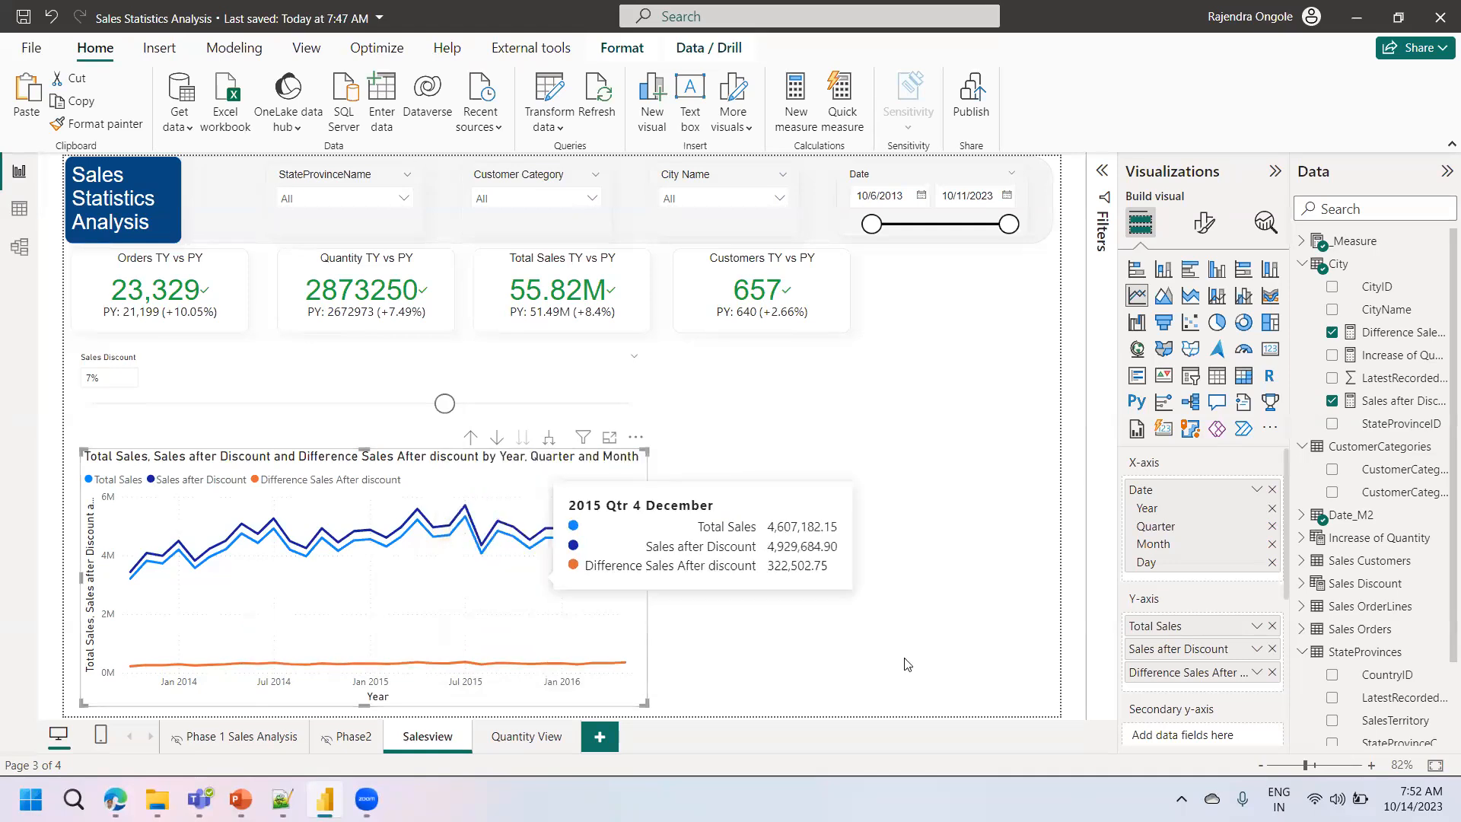
left_click_drag(1289, 568, 1279, 679)
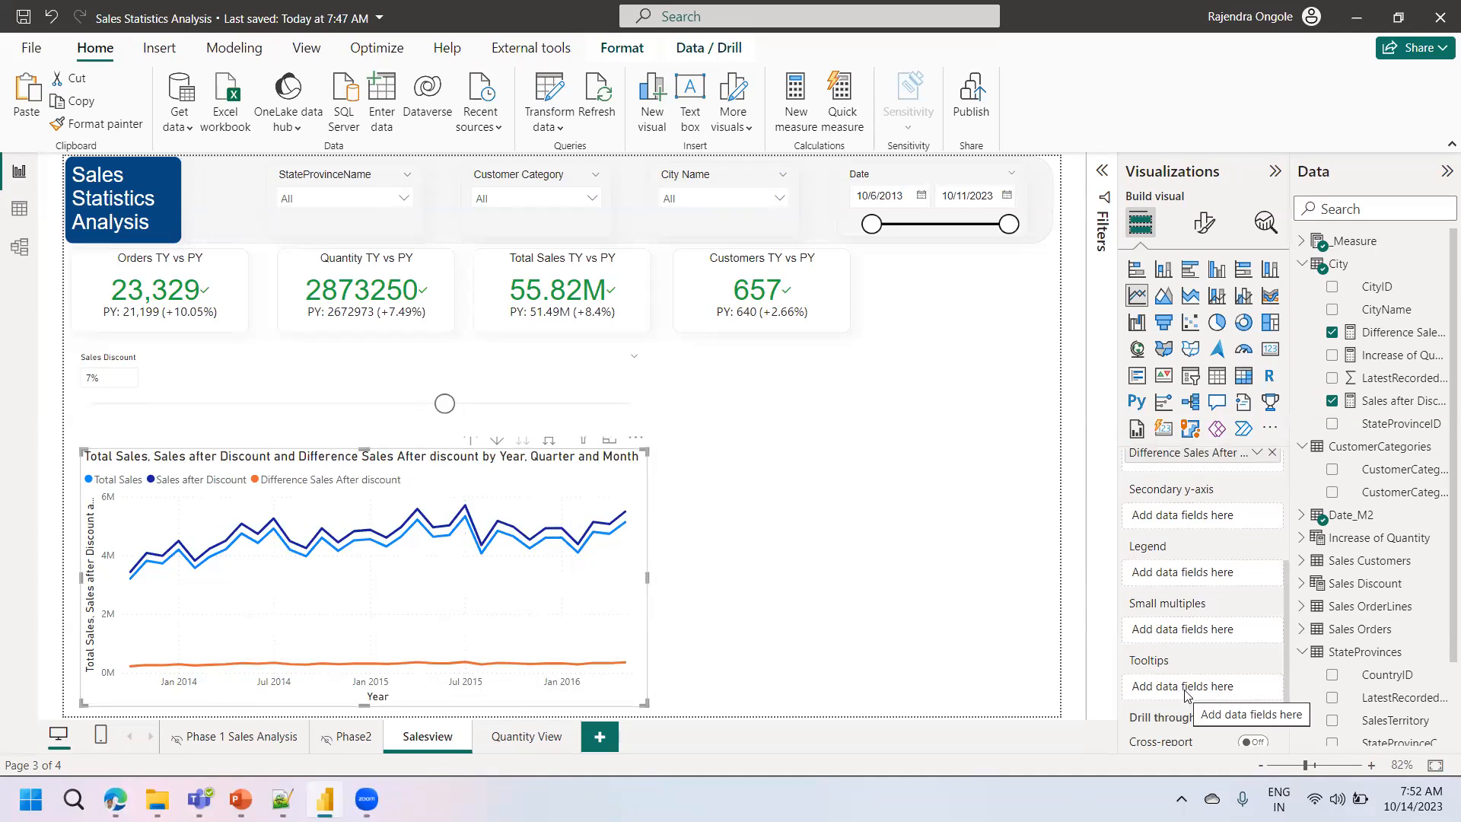
mouse_move(575, 536)
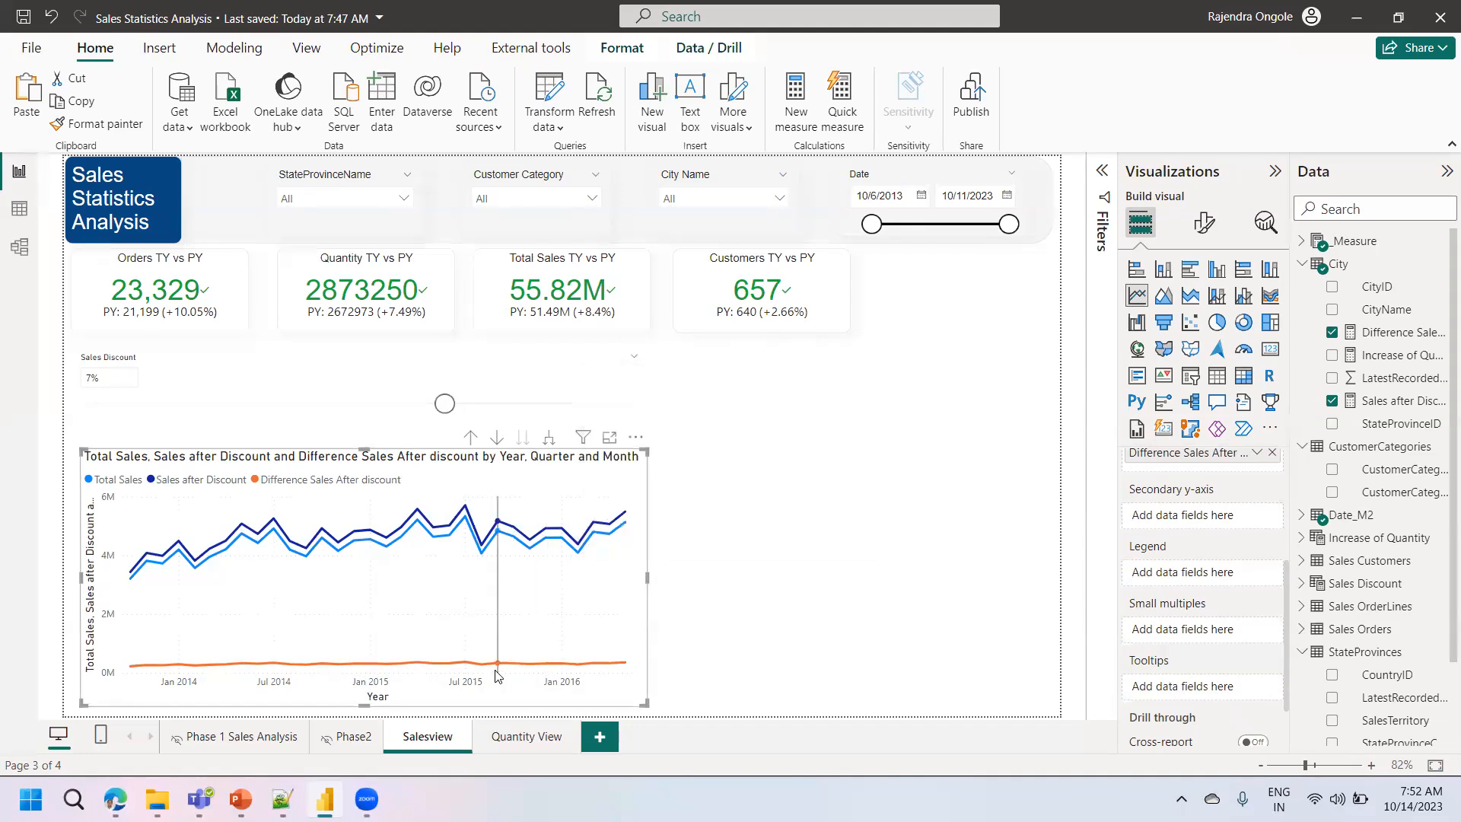
Move Difference Sales After discount from the line chart's Y-axis to Tooltips and open its formula.
mouse_move(495, 668)
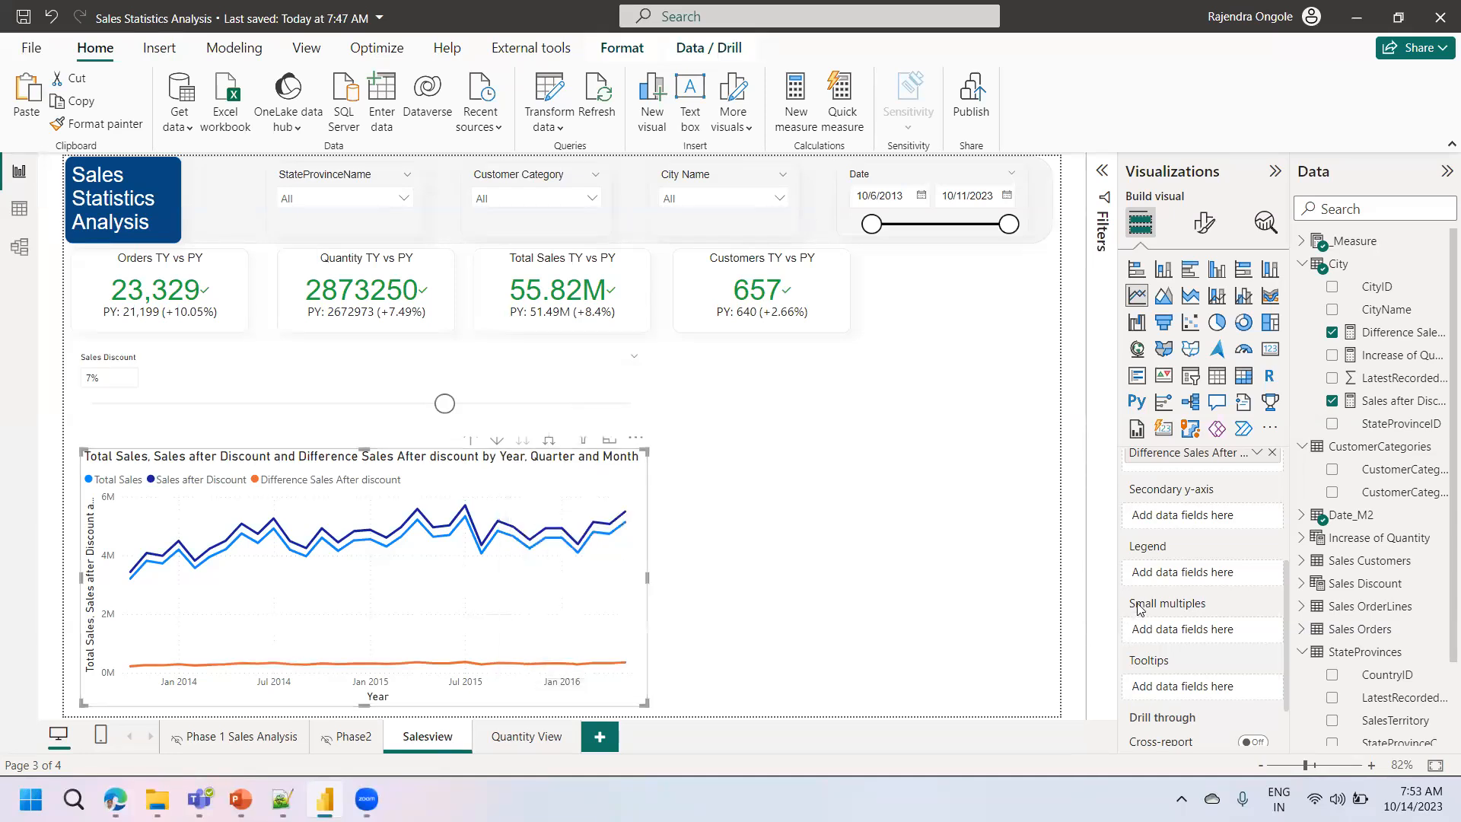
scroll(1149, 598, "up", 1)
left_click_drag(1187, 504, 1181, 733)
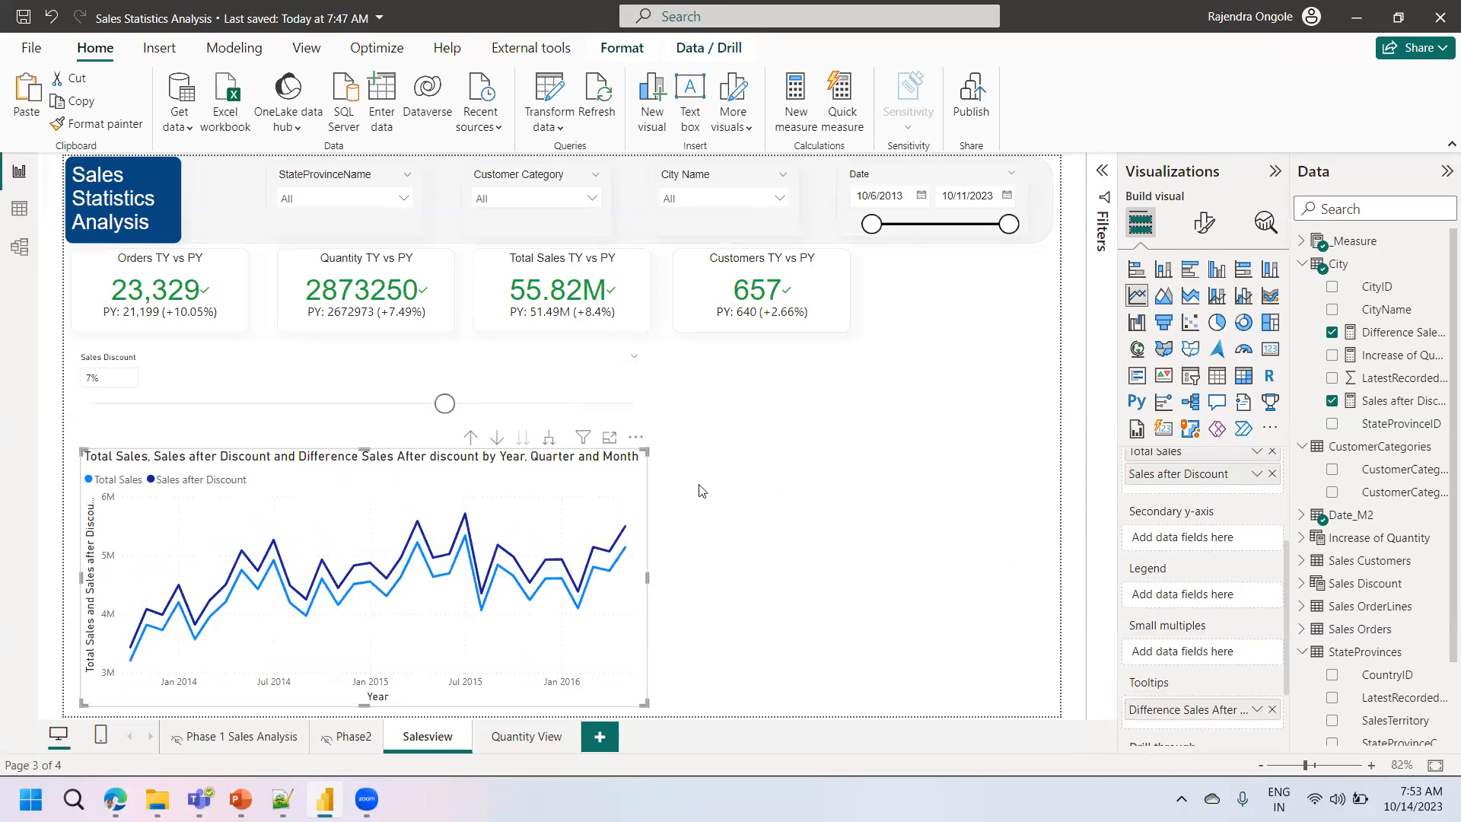
mouse_move(544, 566)
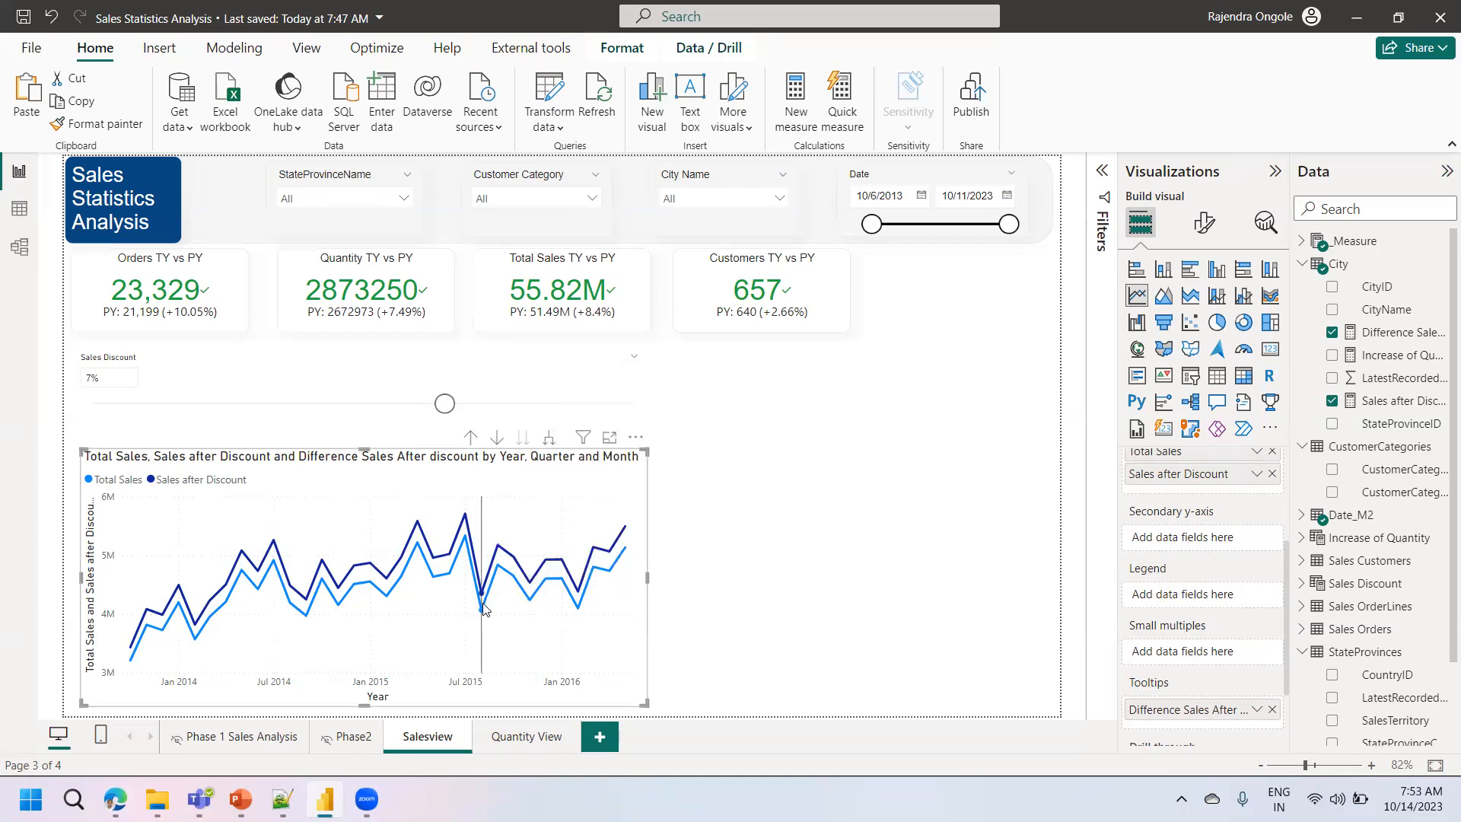
mouse_move(484, 608)
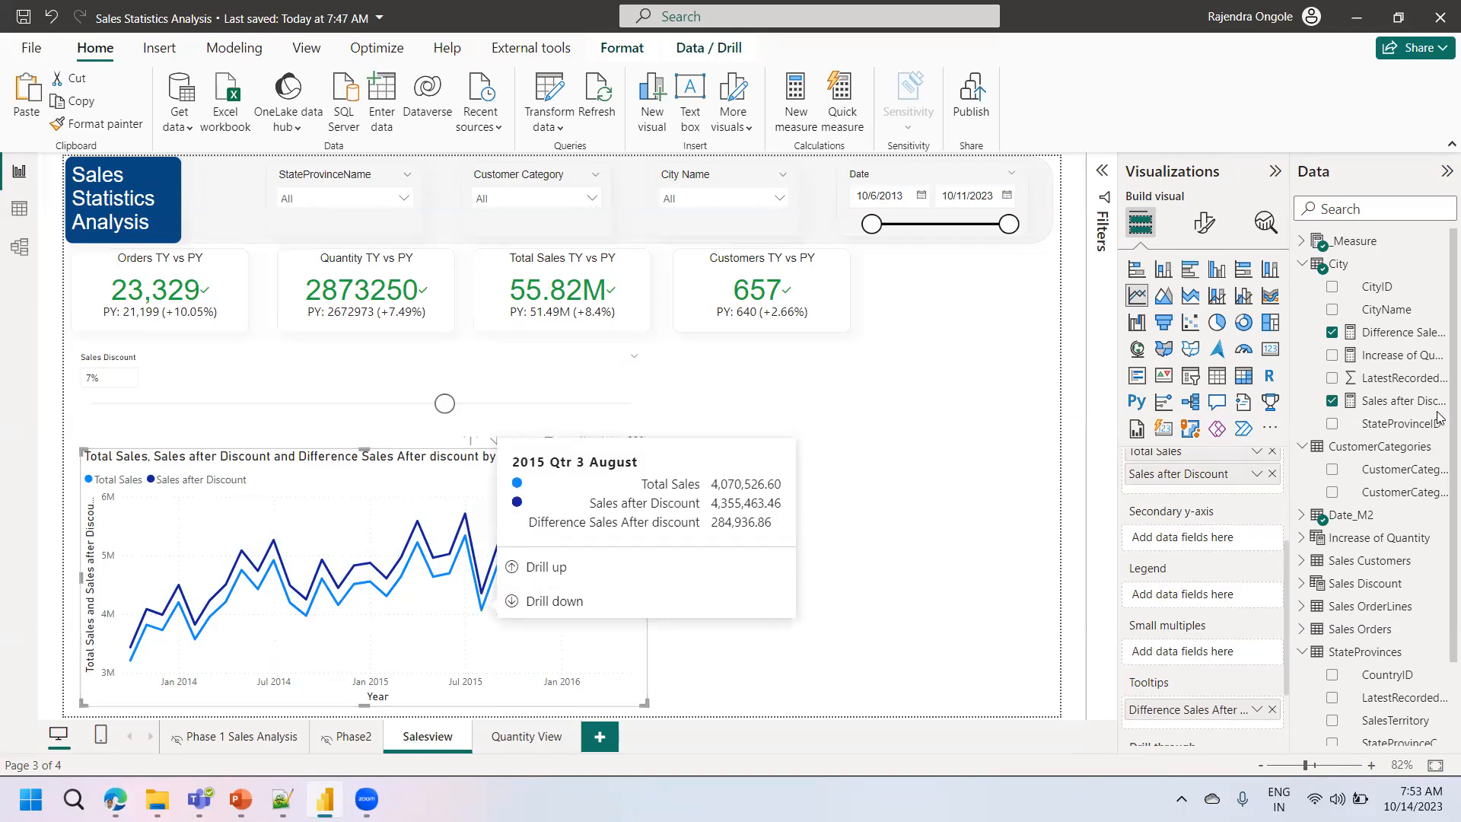
left_click(1379, 333)
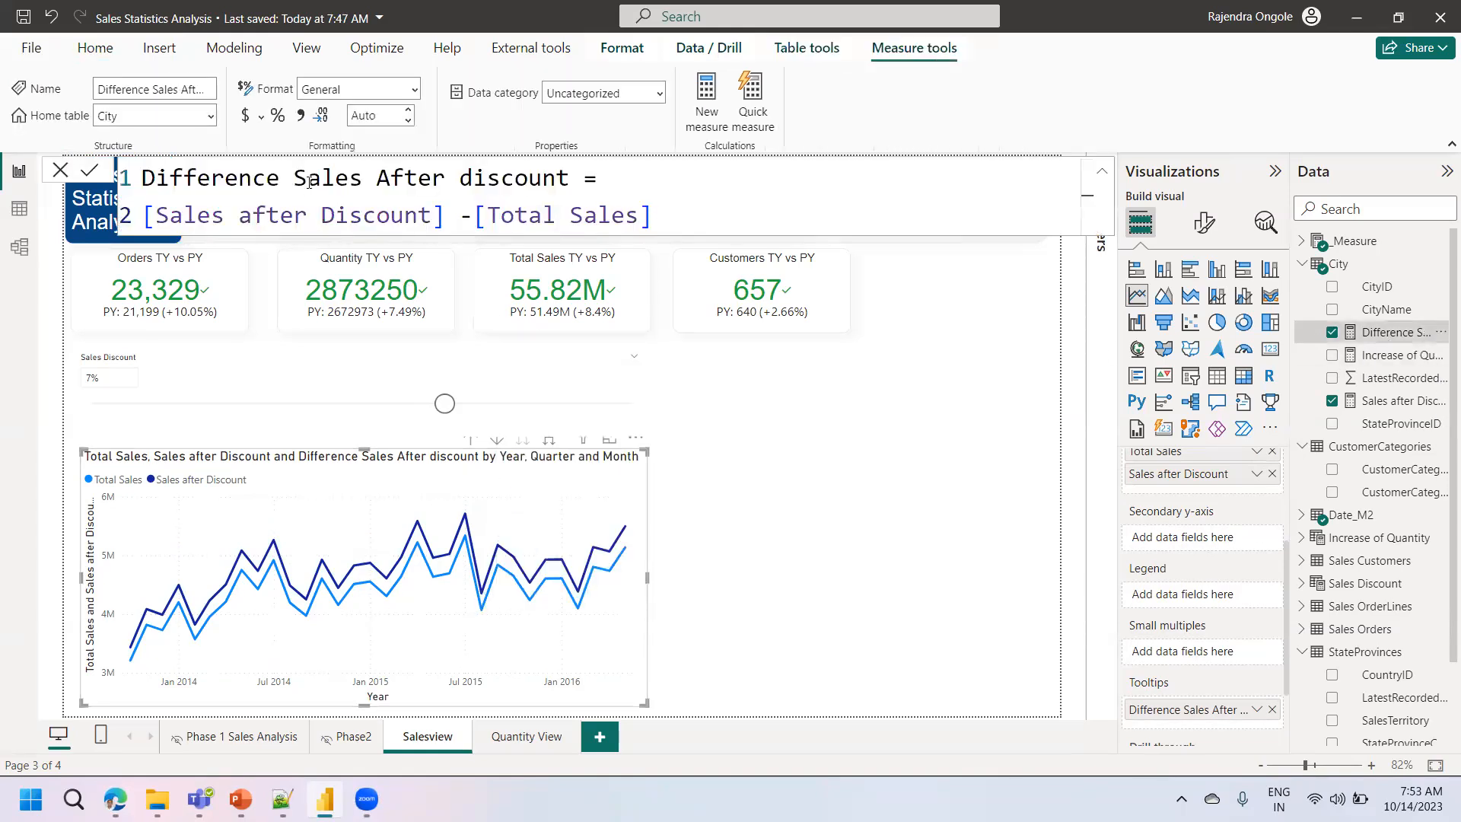
Rename the measure to Difference Sales and set the Sales Discount slicer to 4%.
left_click_drag(376, 178, 586, 178)
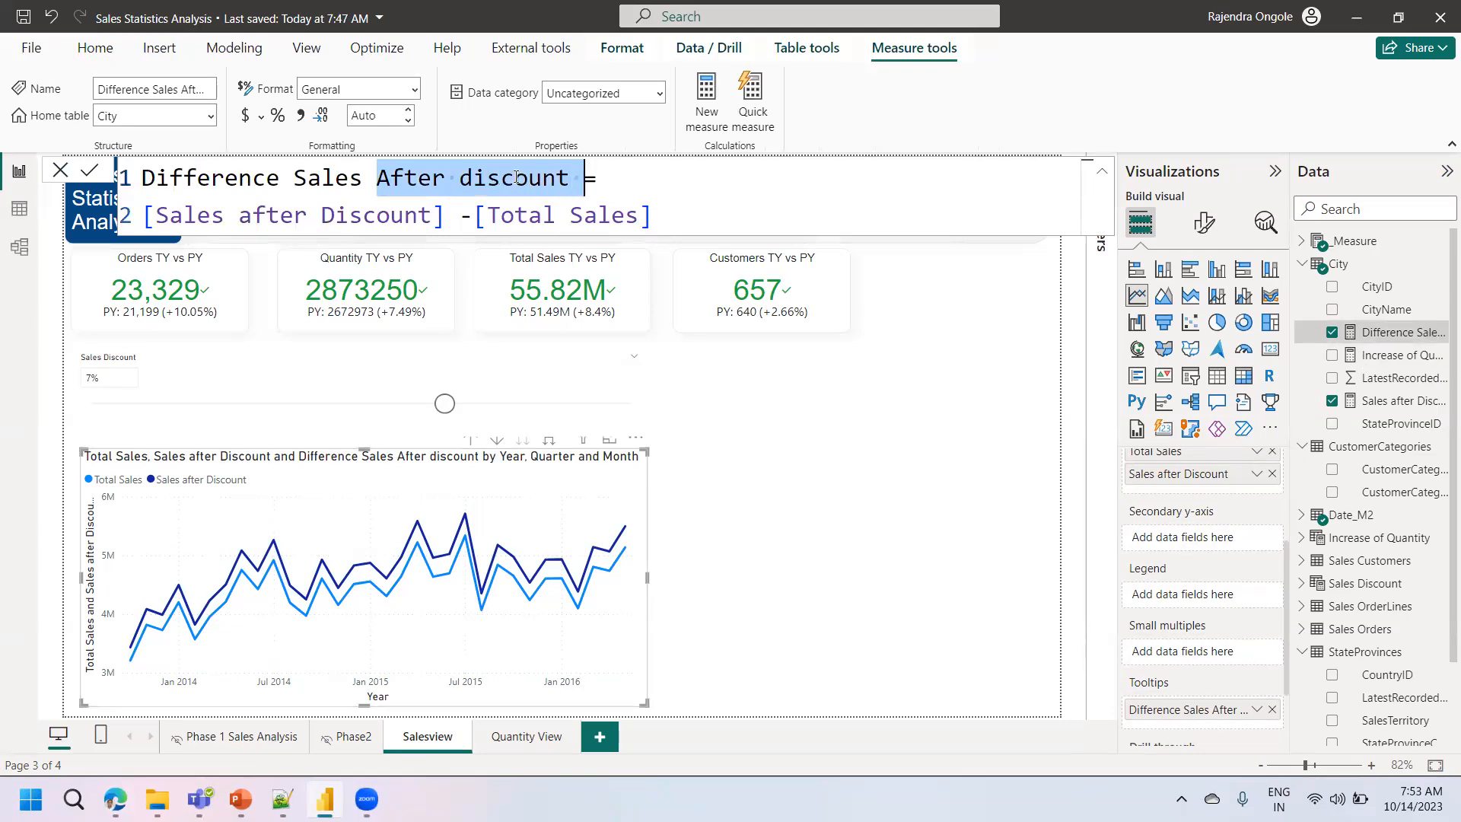
key("BackSpace")
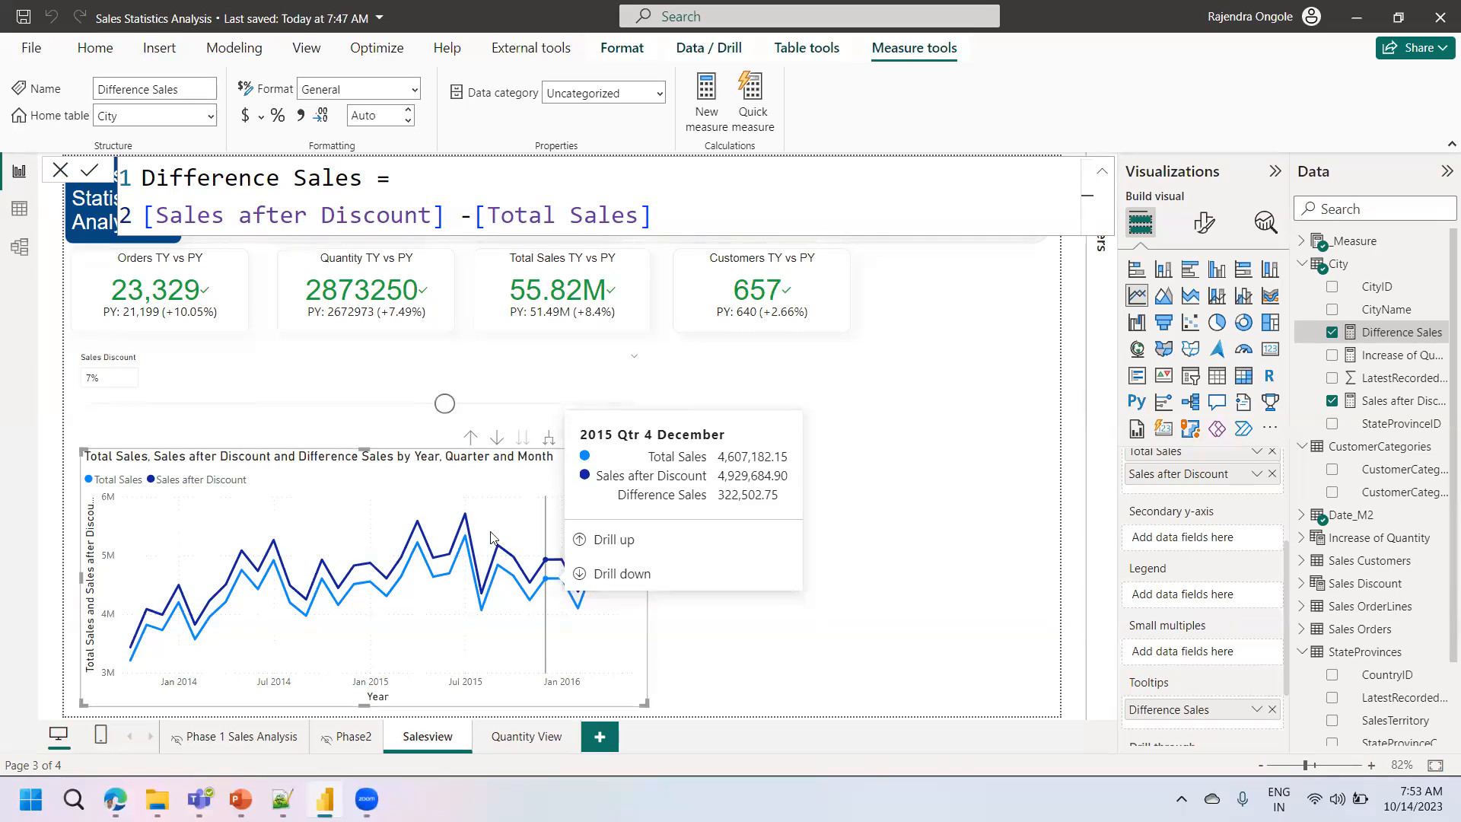
left_click_drag(445, 403, 412, 403)
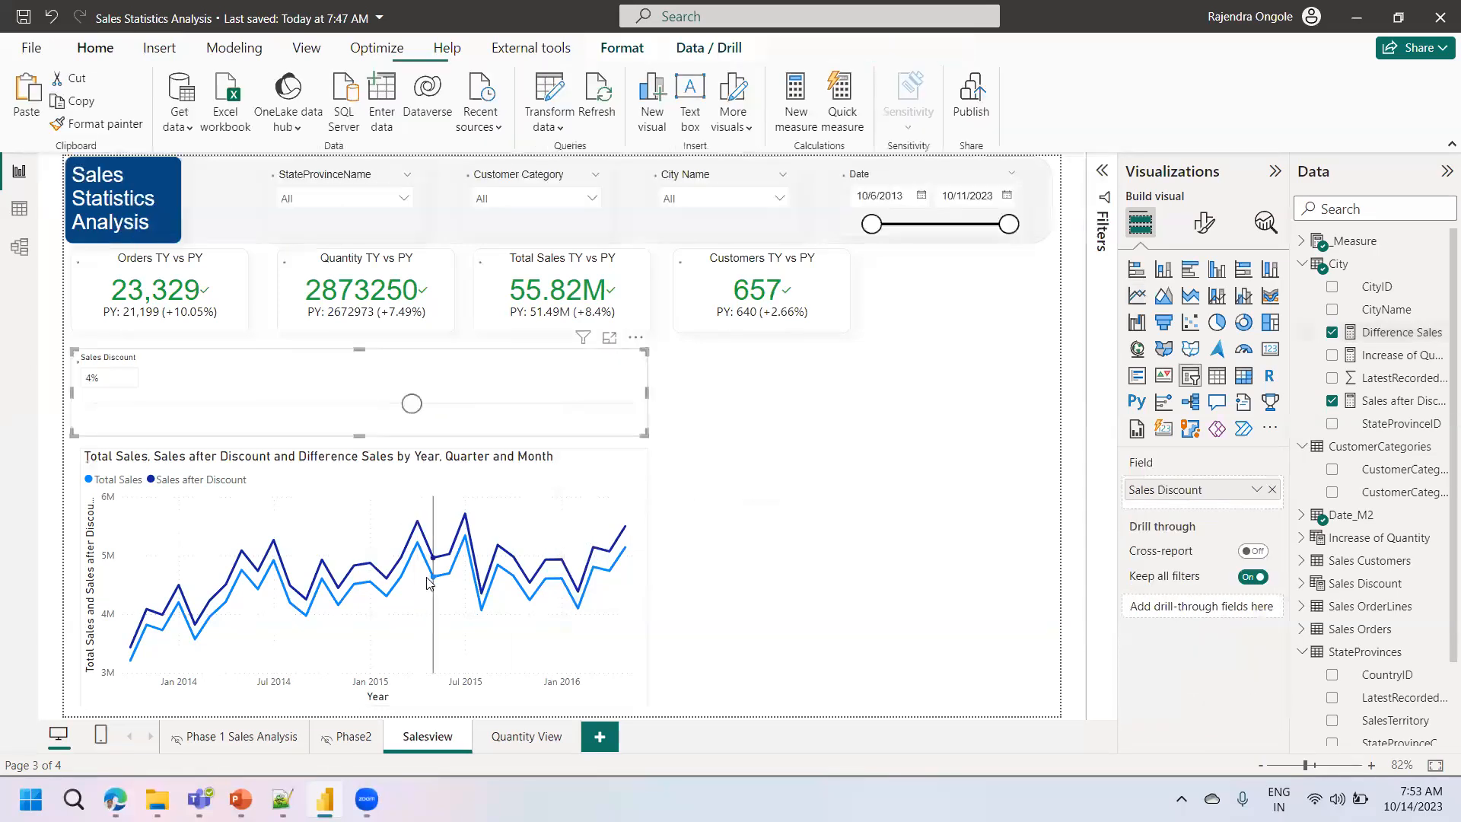
mouse_move(431, 578)
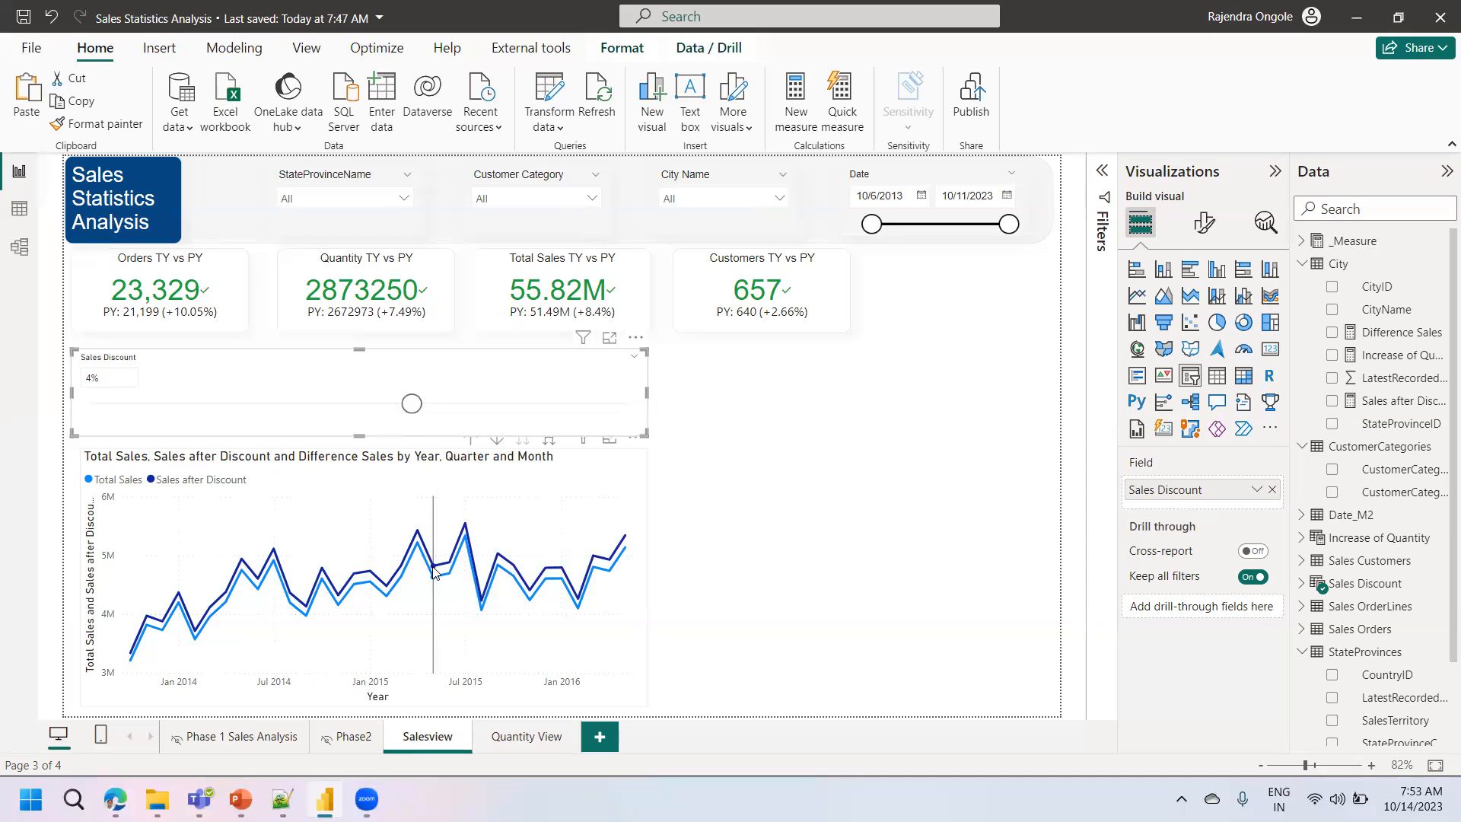
left_click(797, 475)
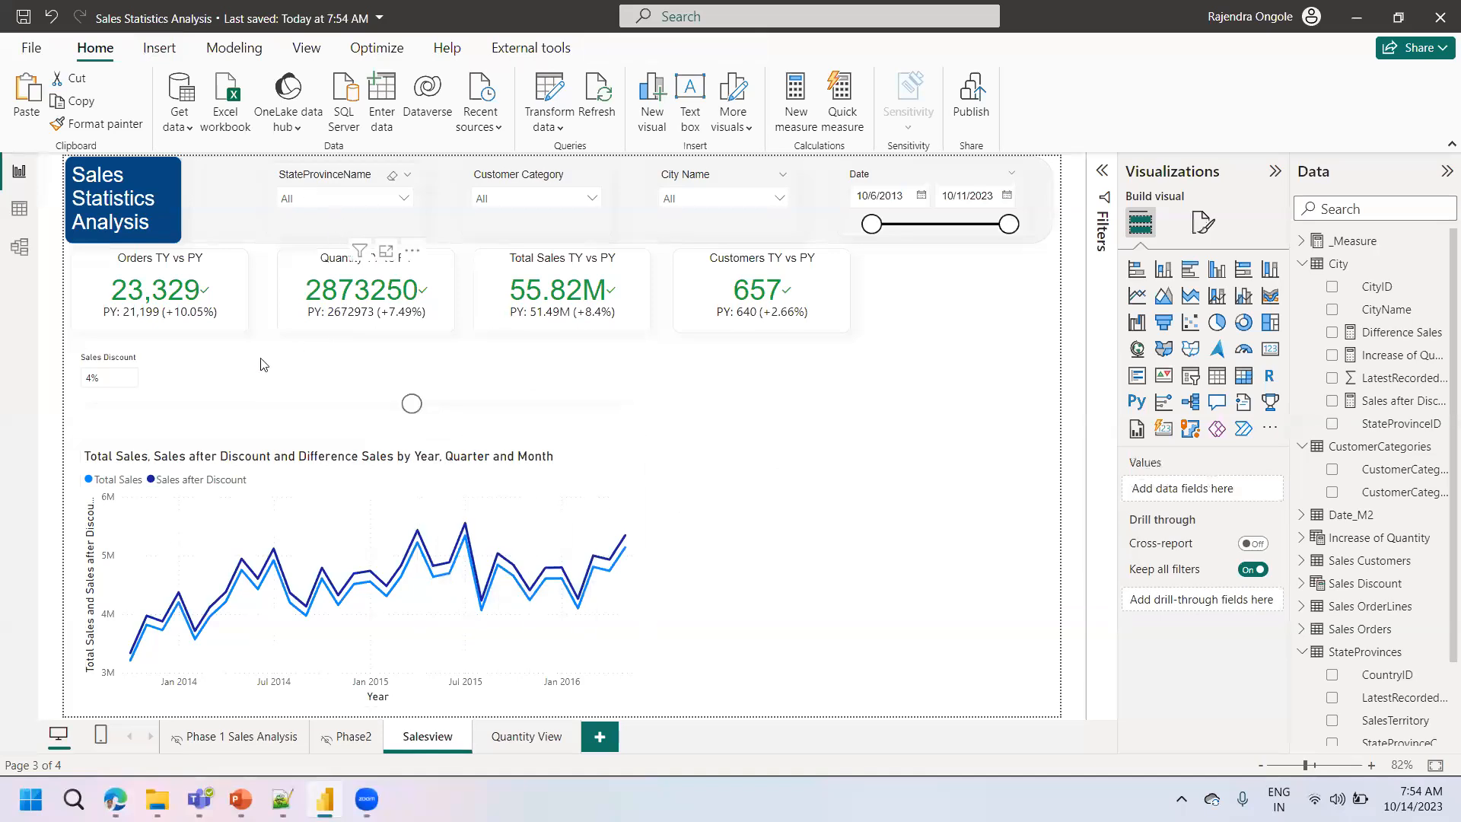
left_click(161, 48)
left_click(95, 48)
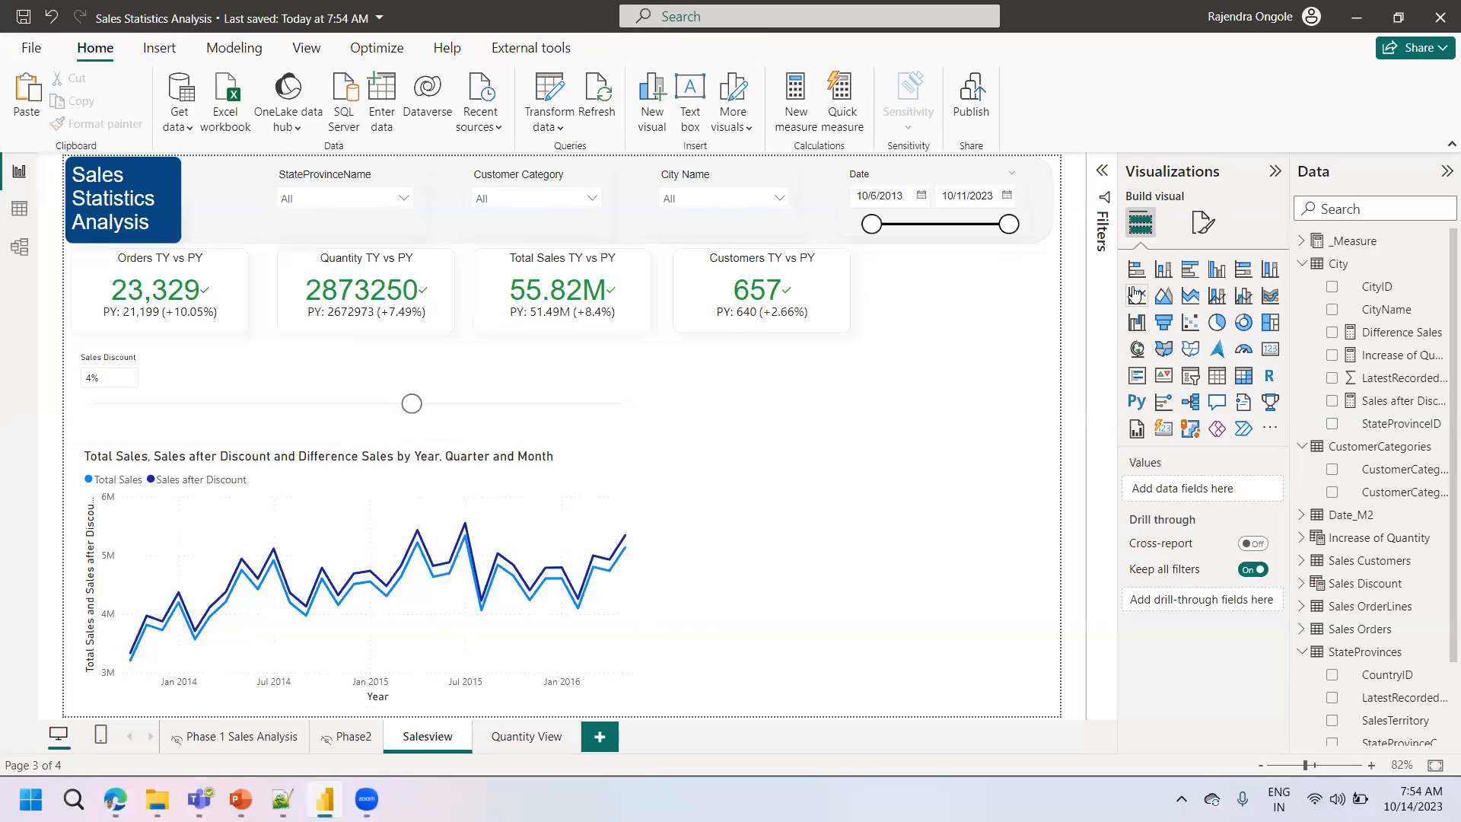
Add a stacked bar chart beside the line chart and enlarge it.
left_click_drag(1139, 283, 773, 402)
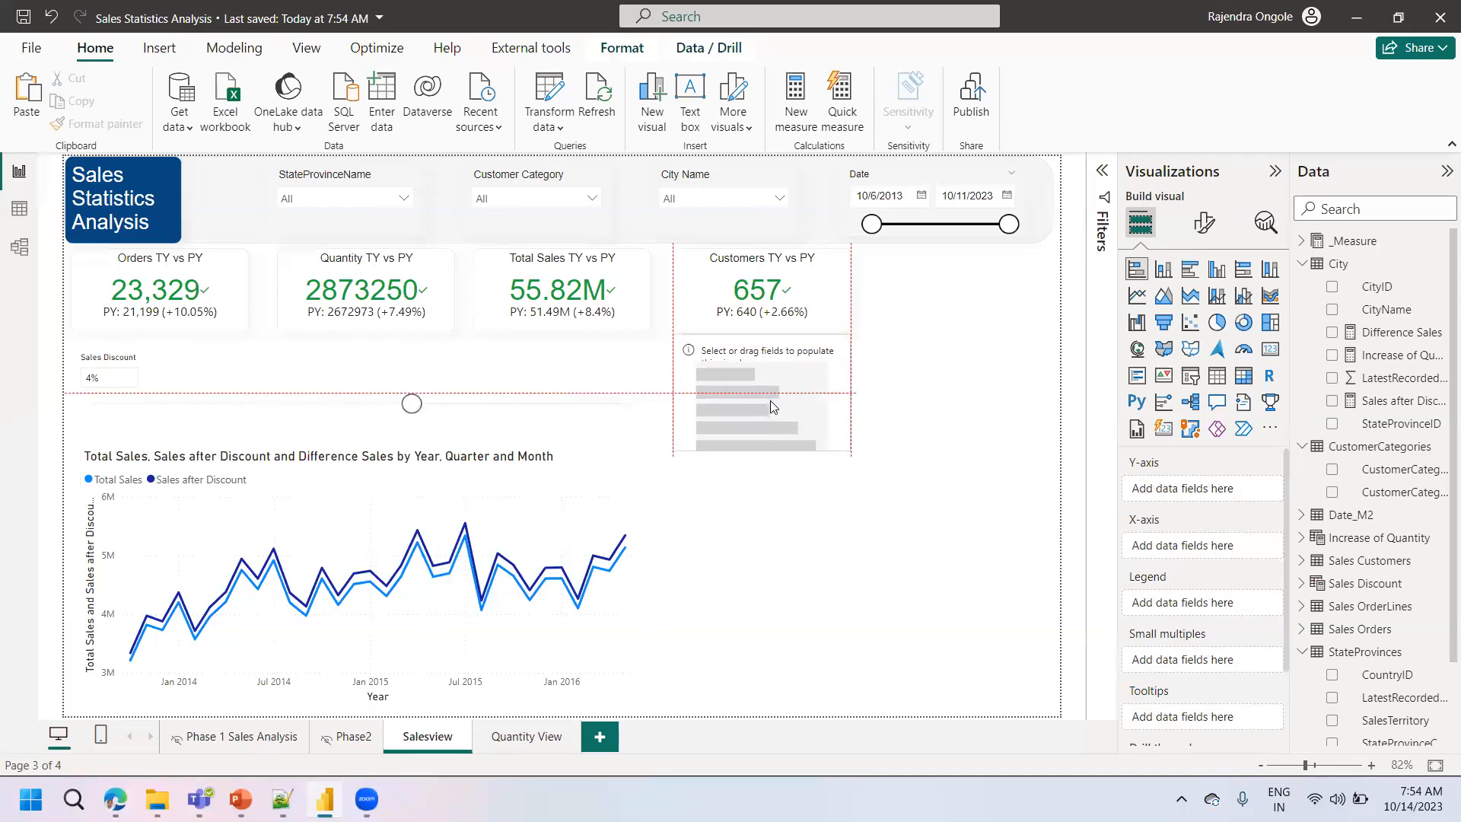
left_click_drag(846, 463, 1048, 553)
left_click(943, 469)
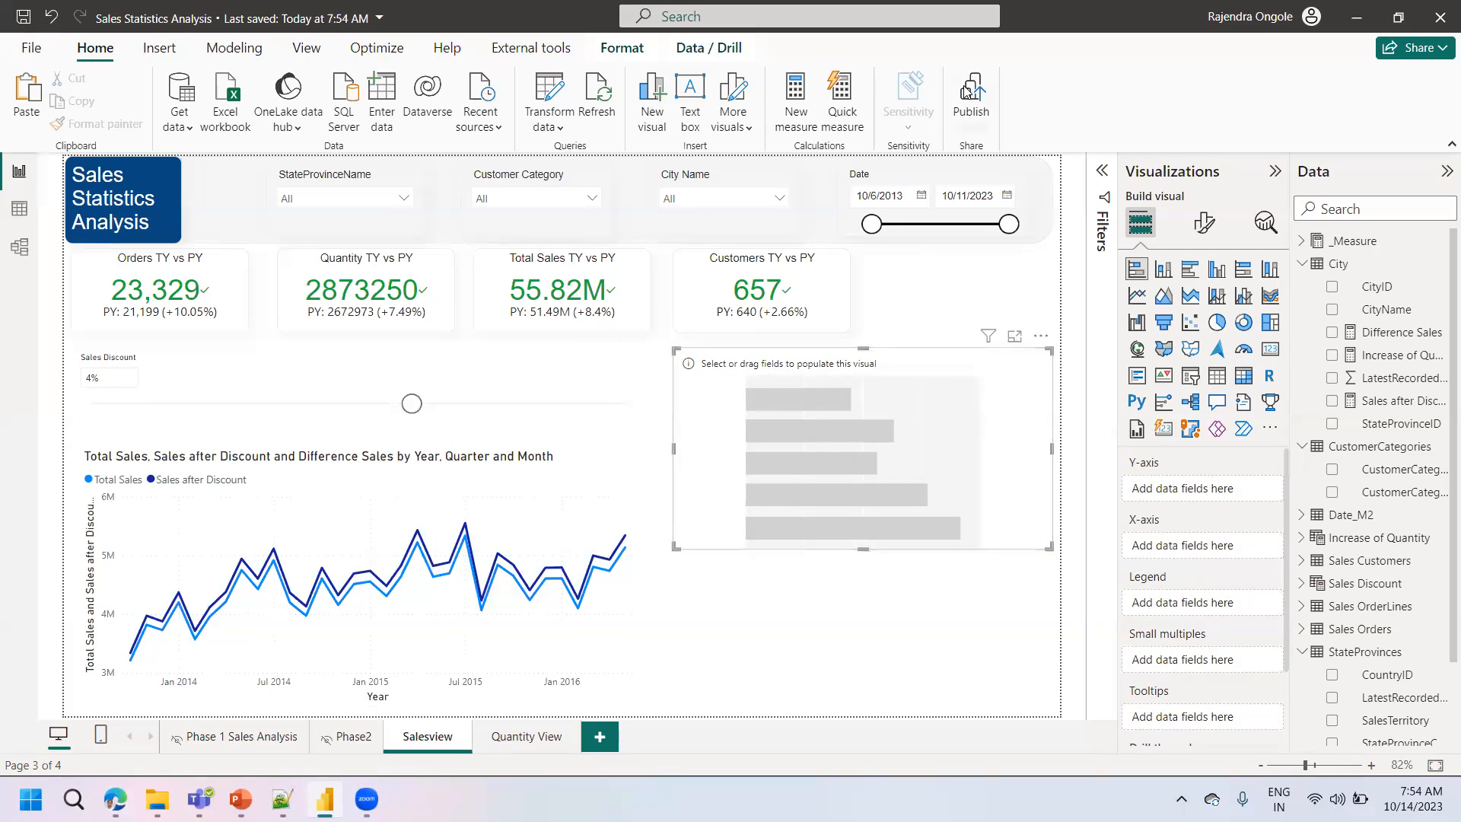
left_click(416, 470)
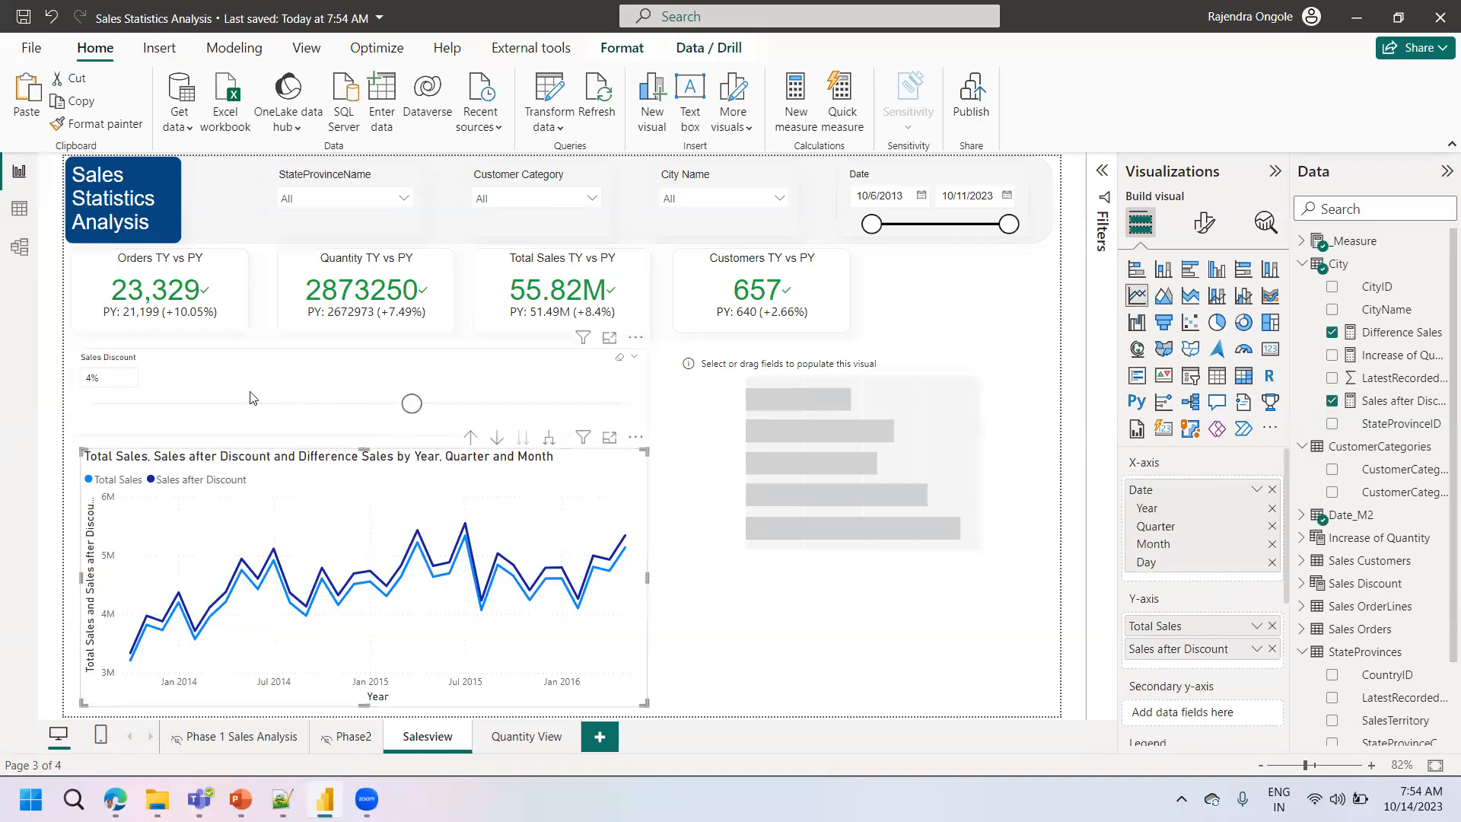
Try Sales Discount values between -24% and 22%, settling the slicer at 5%.
left_click_drag(412, 403, 611, 426)
left_click(616, 426)
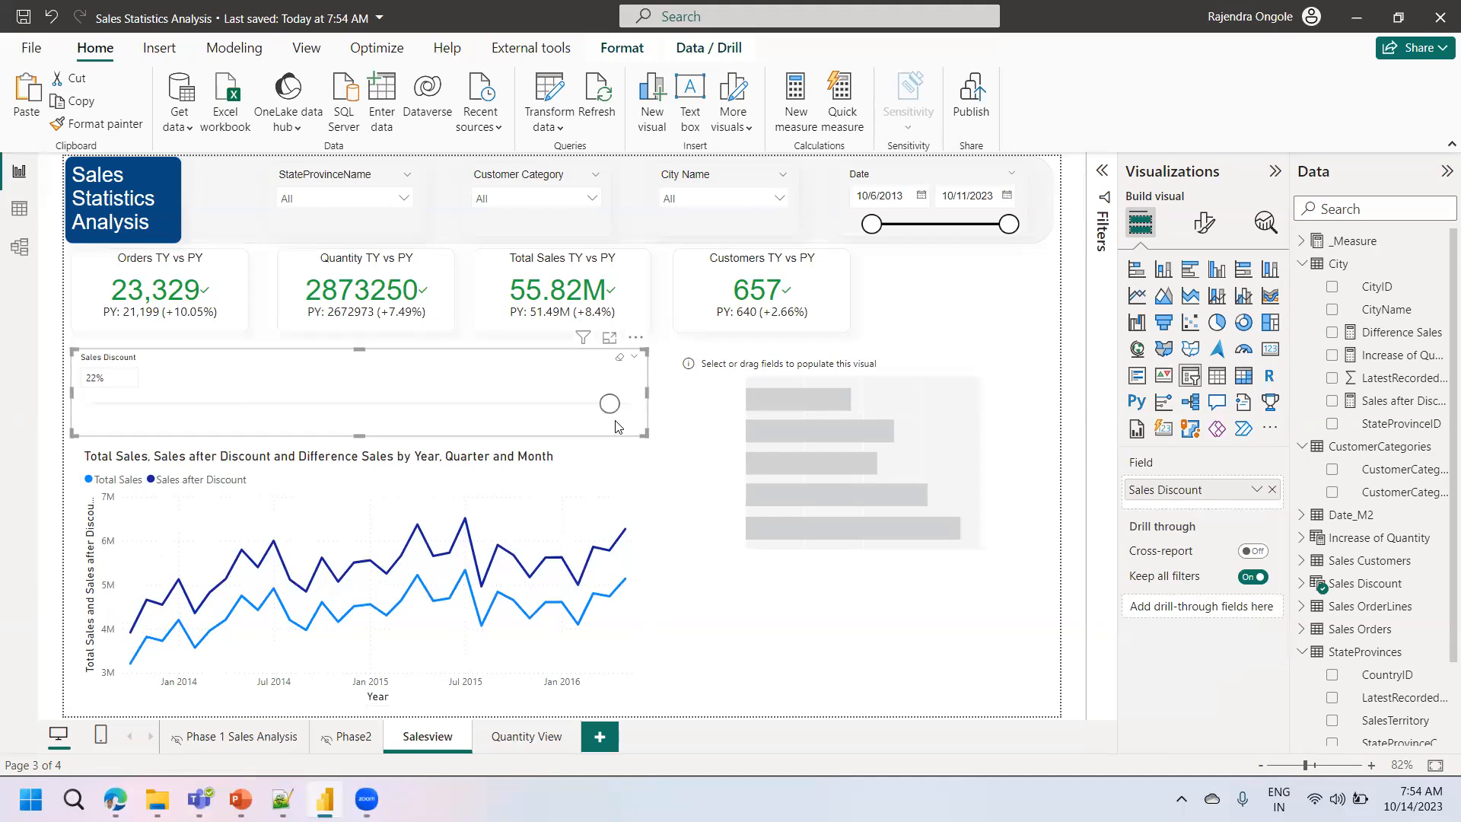
left_click_drag(613, 422, 163, 426)
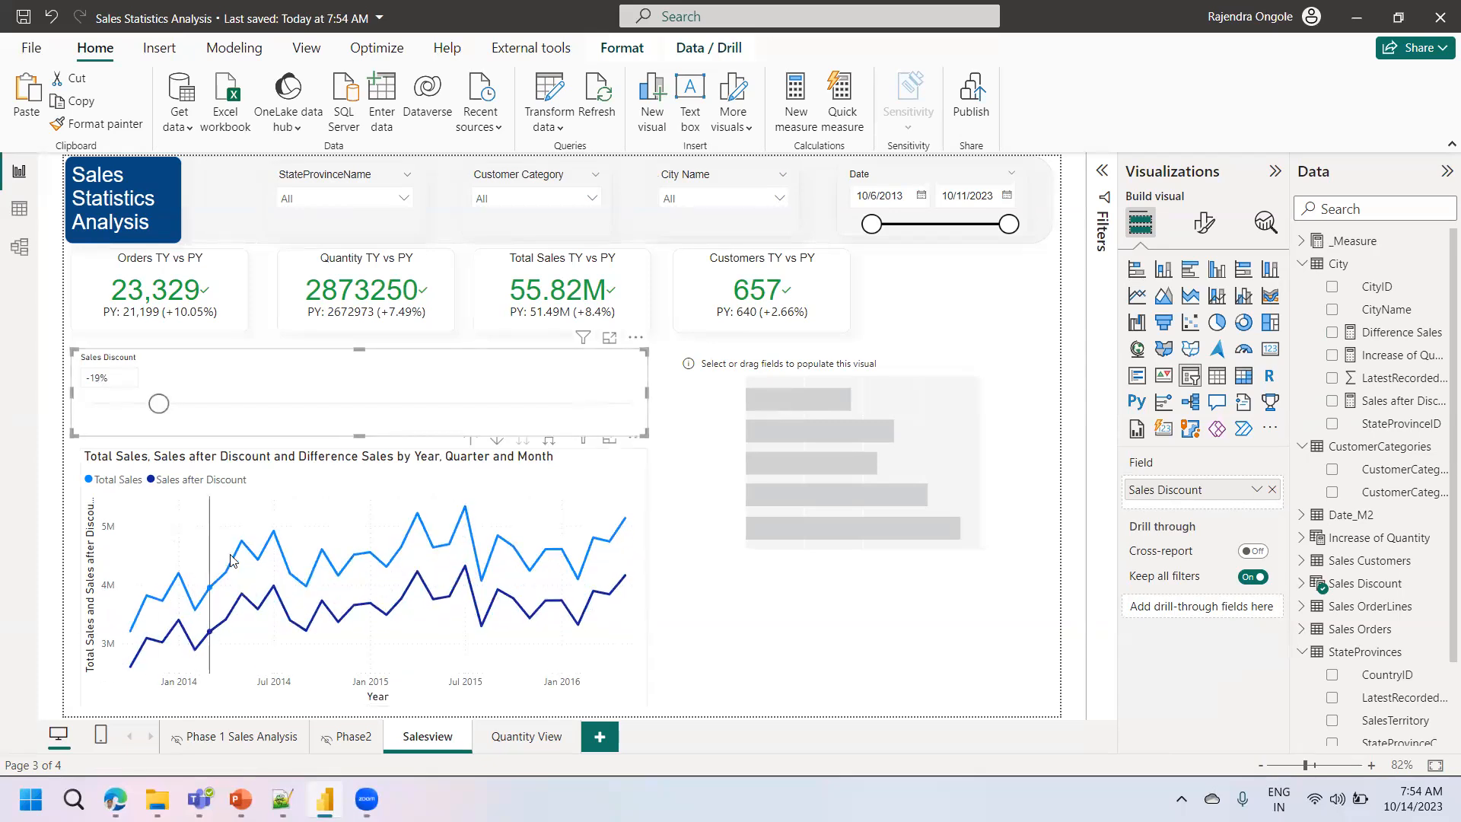
mouse_move(322, 612)
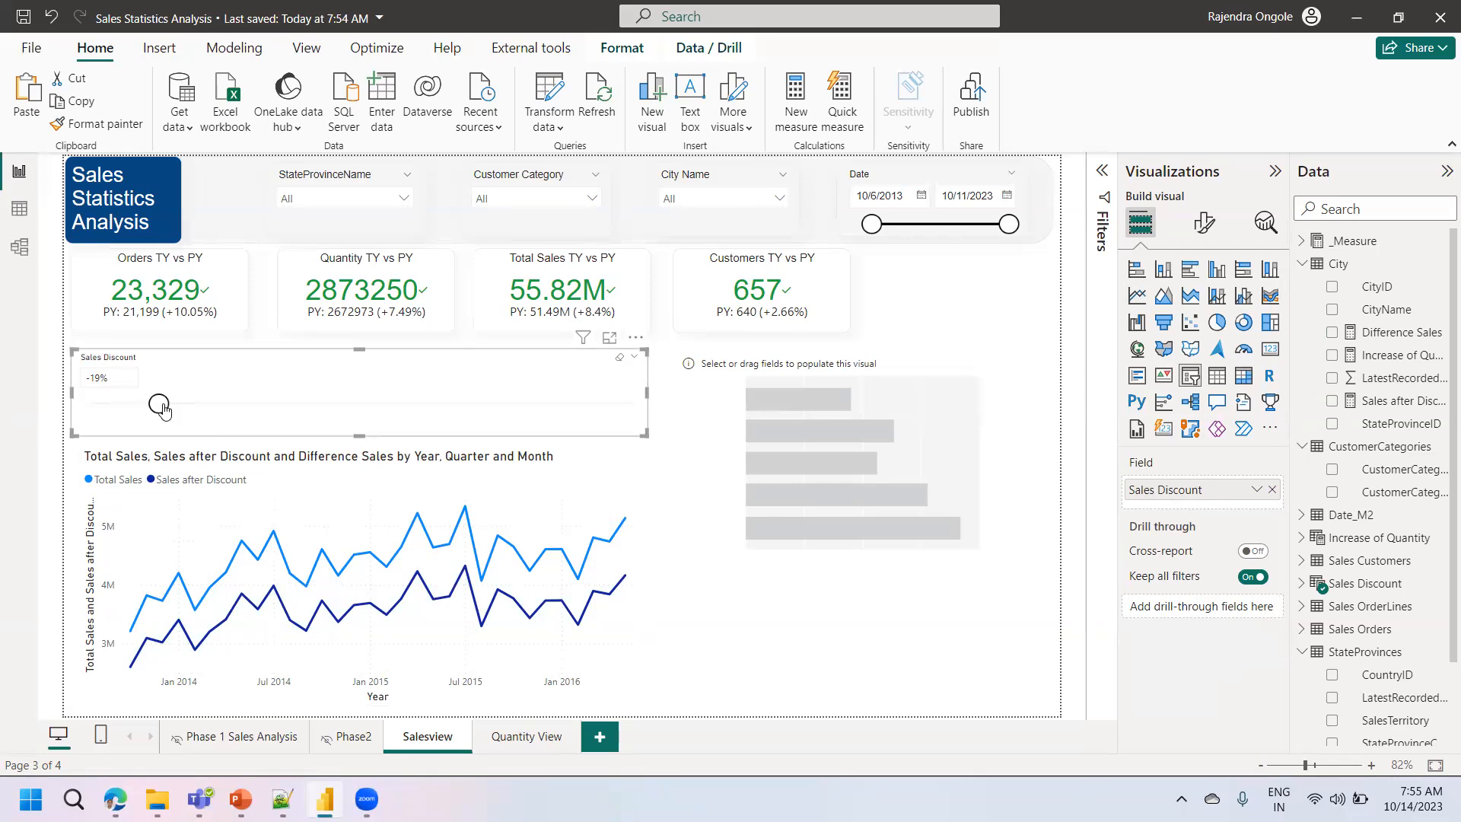
left_click_drag(159, 409, 423, 419)
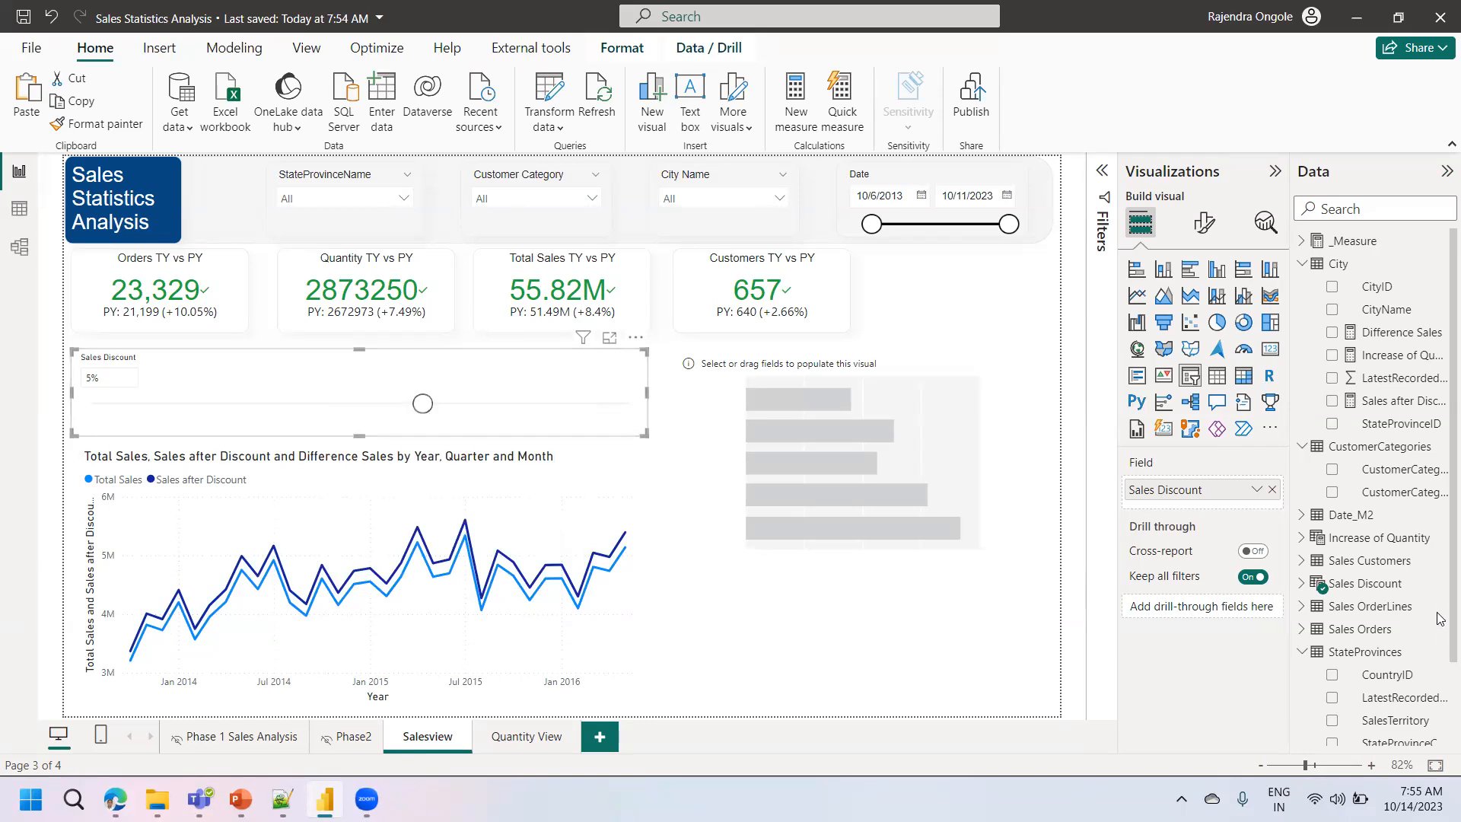
Inspect the Sales Discount column formula and its 0.01 step value.
left_click(1303, 584)
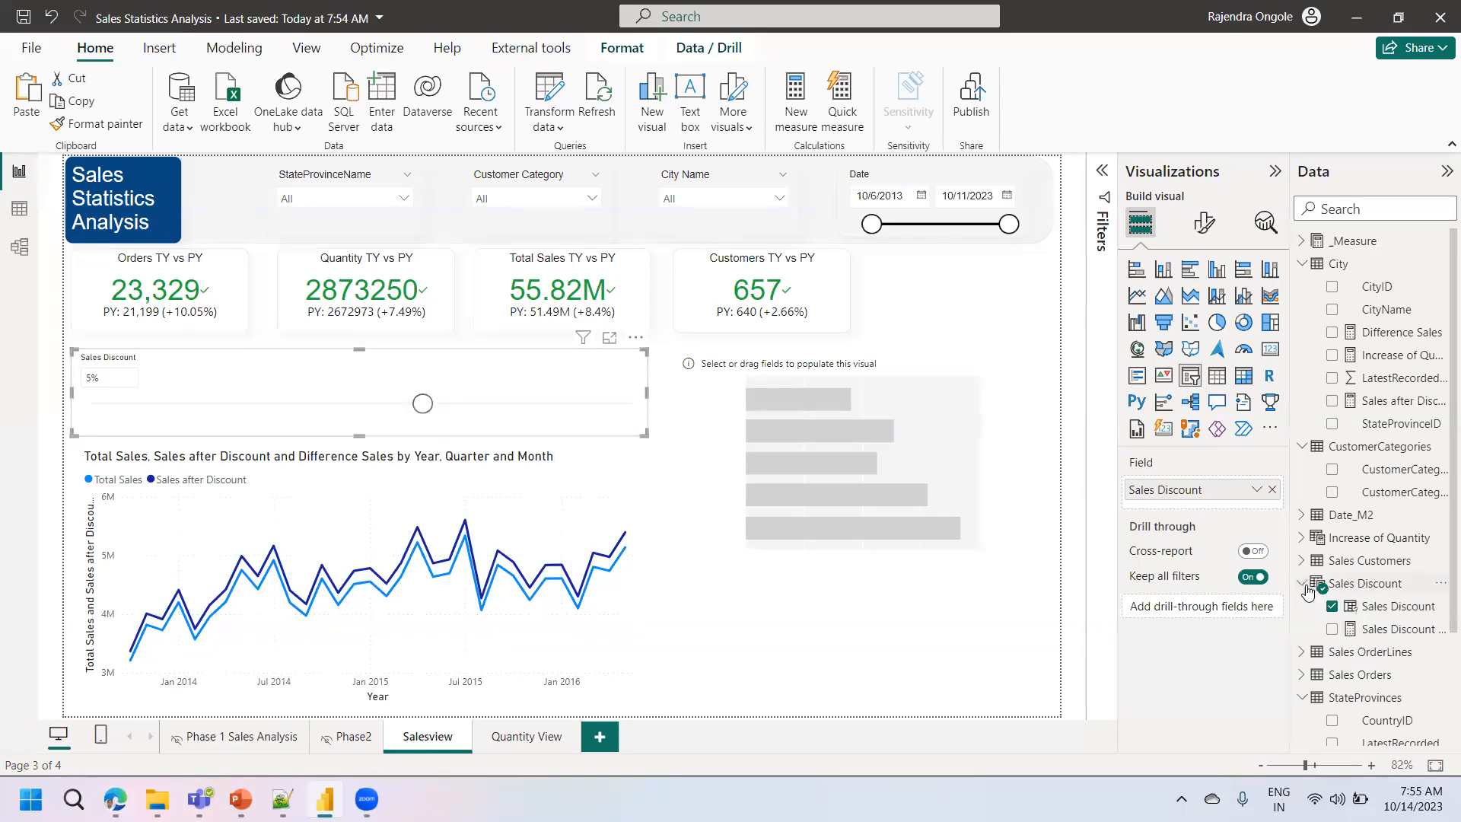
left_click(1377, 606)
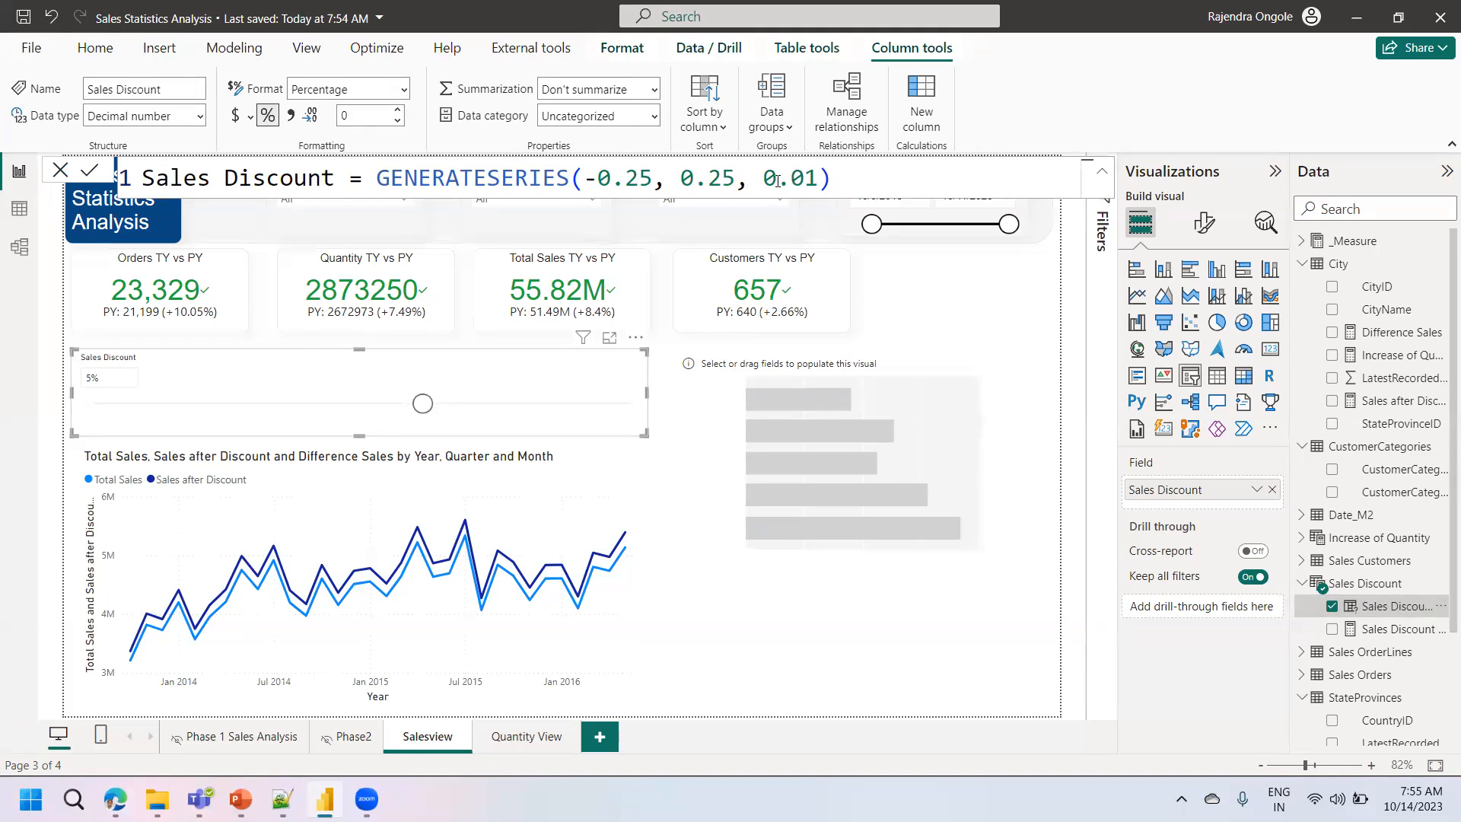
left_click_drag(763, 178, 812, 183)
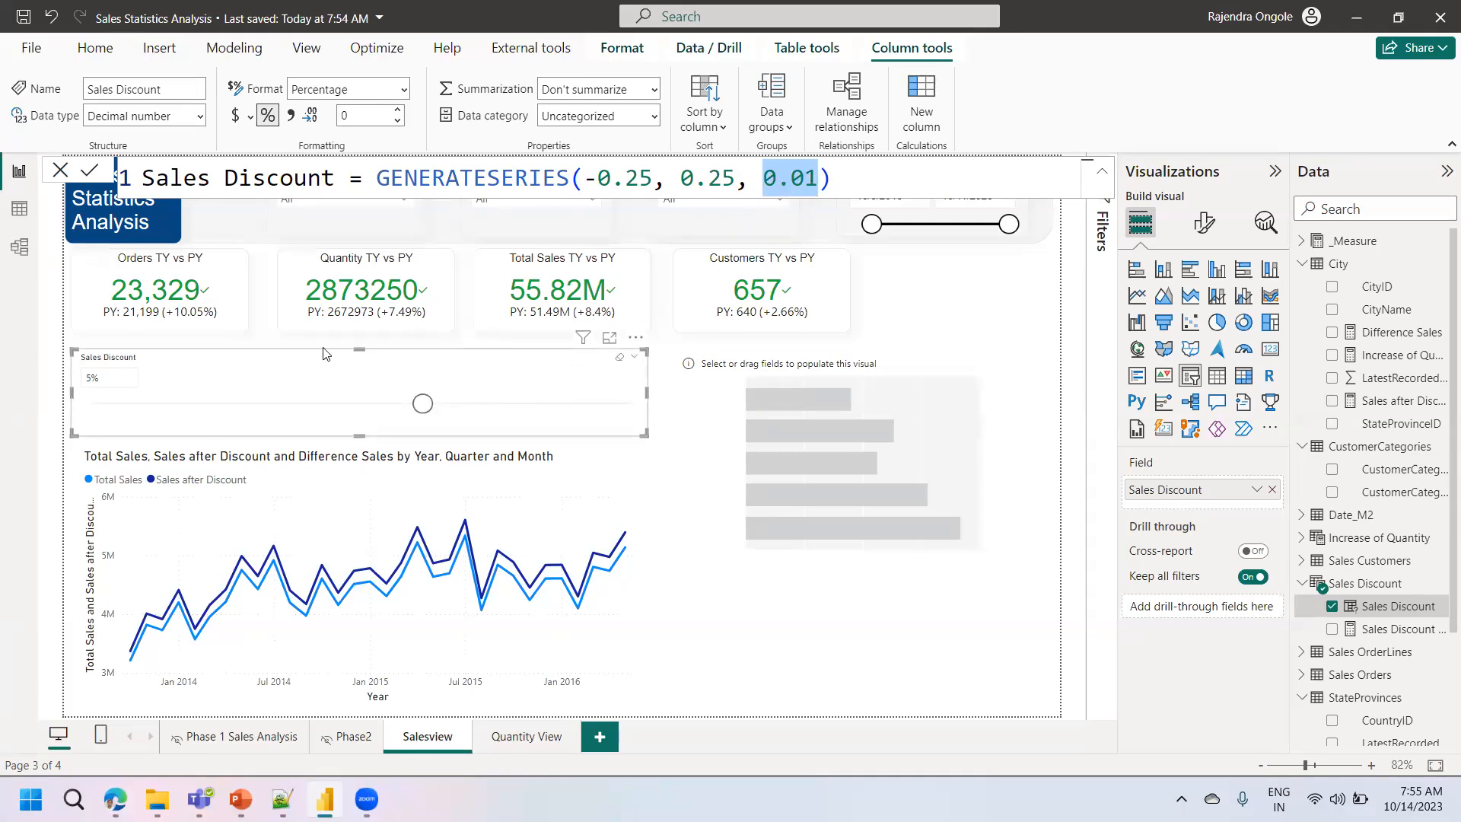
Review the Sales Discount values from -25% to 24% in Table view, then return to Salesview.
left_click(19, 209)
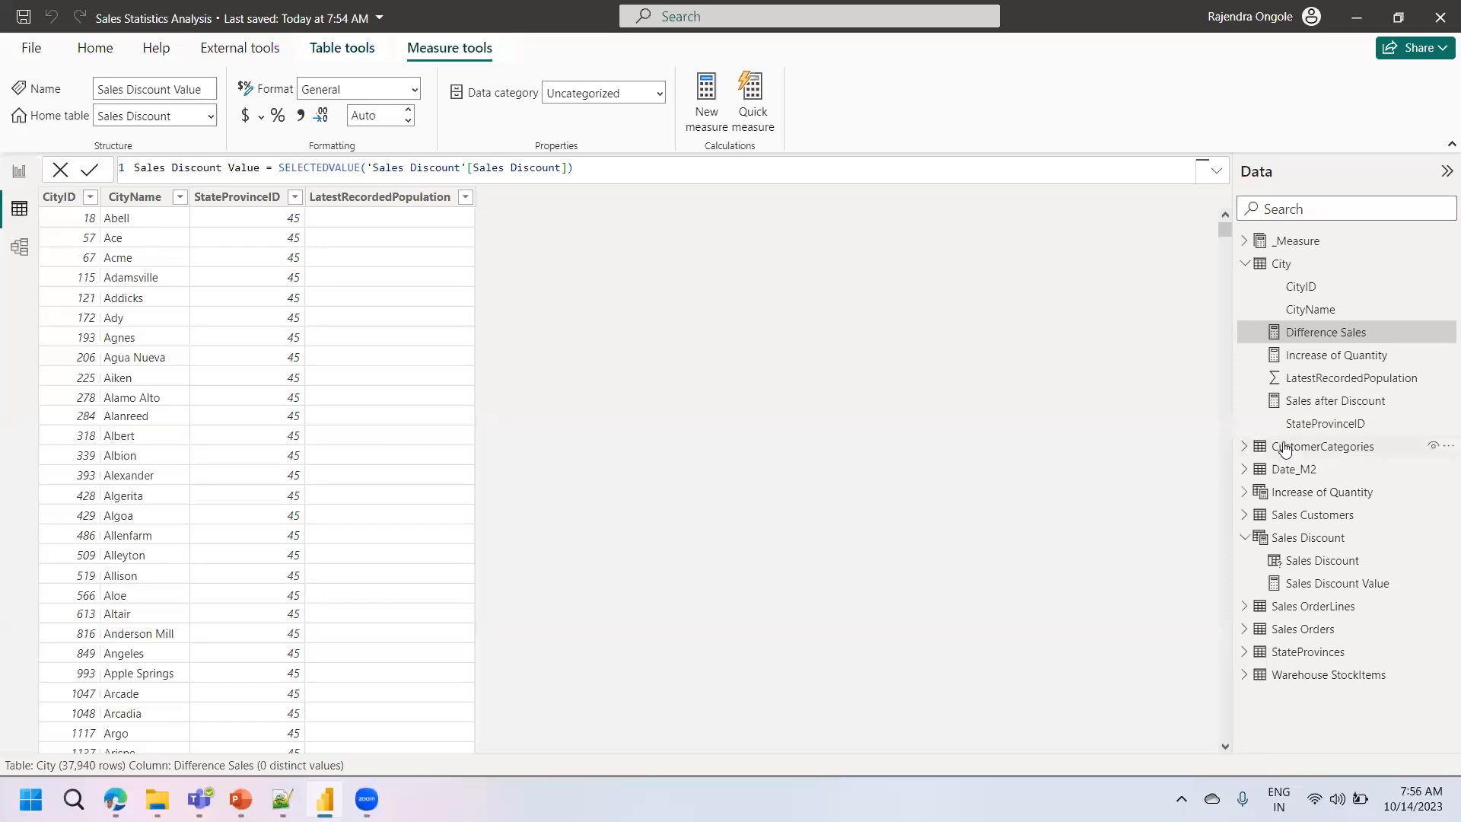
left_click(1305, 538)
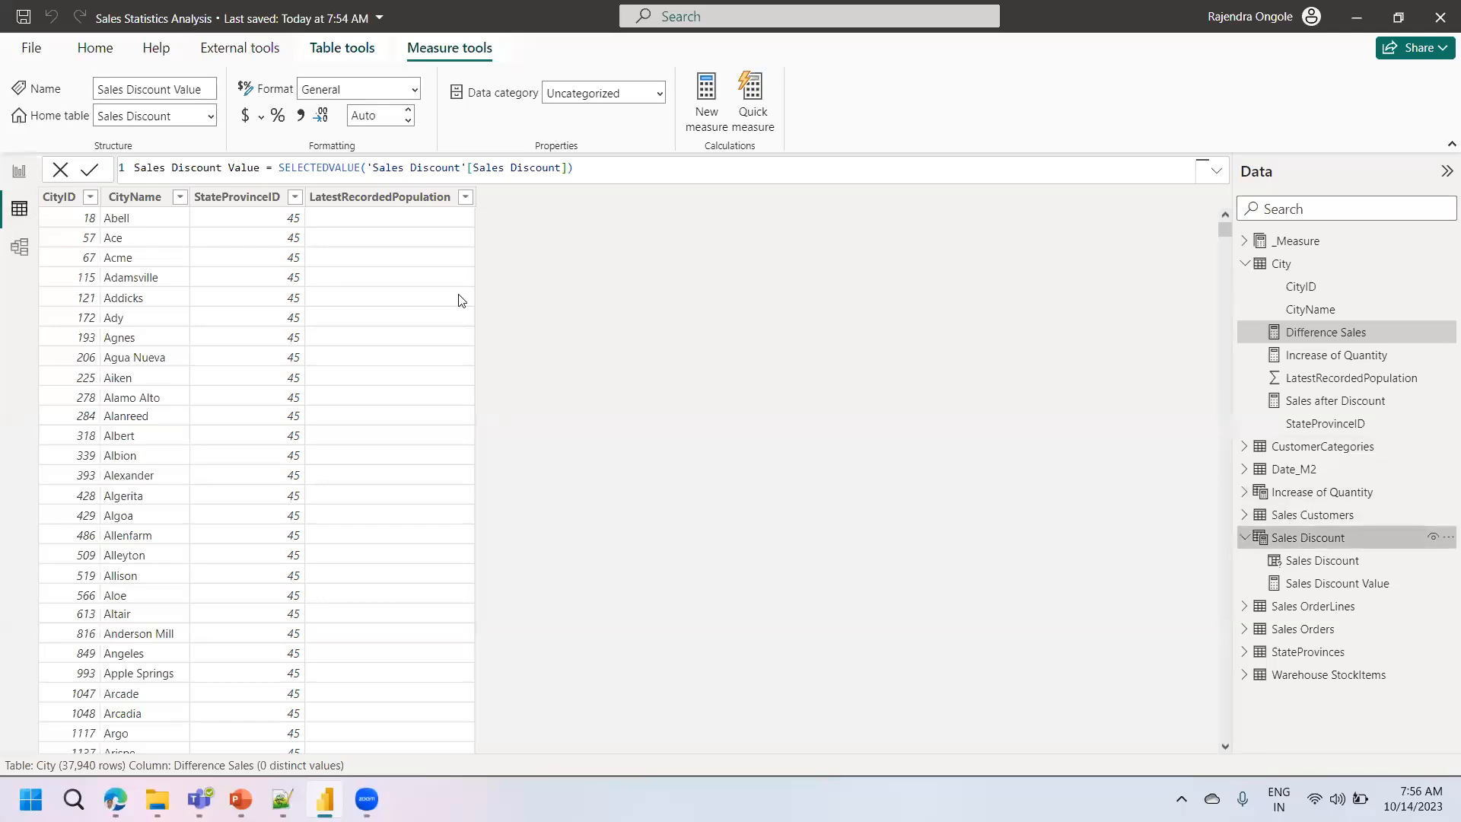
left_click(1303, 562)
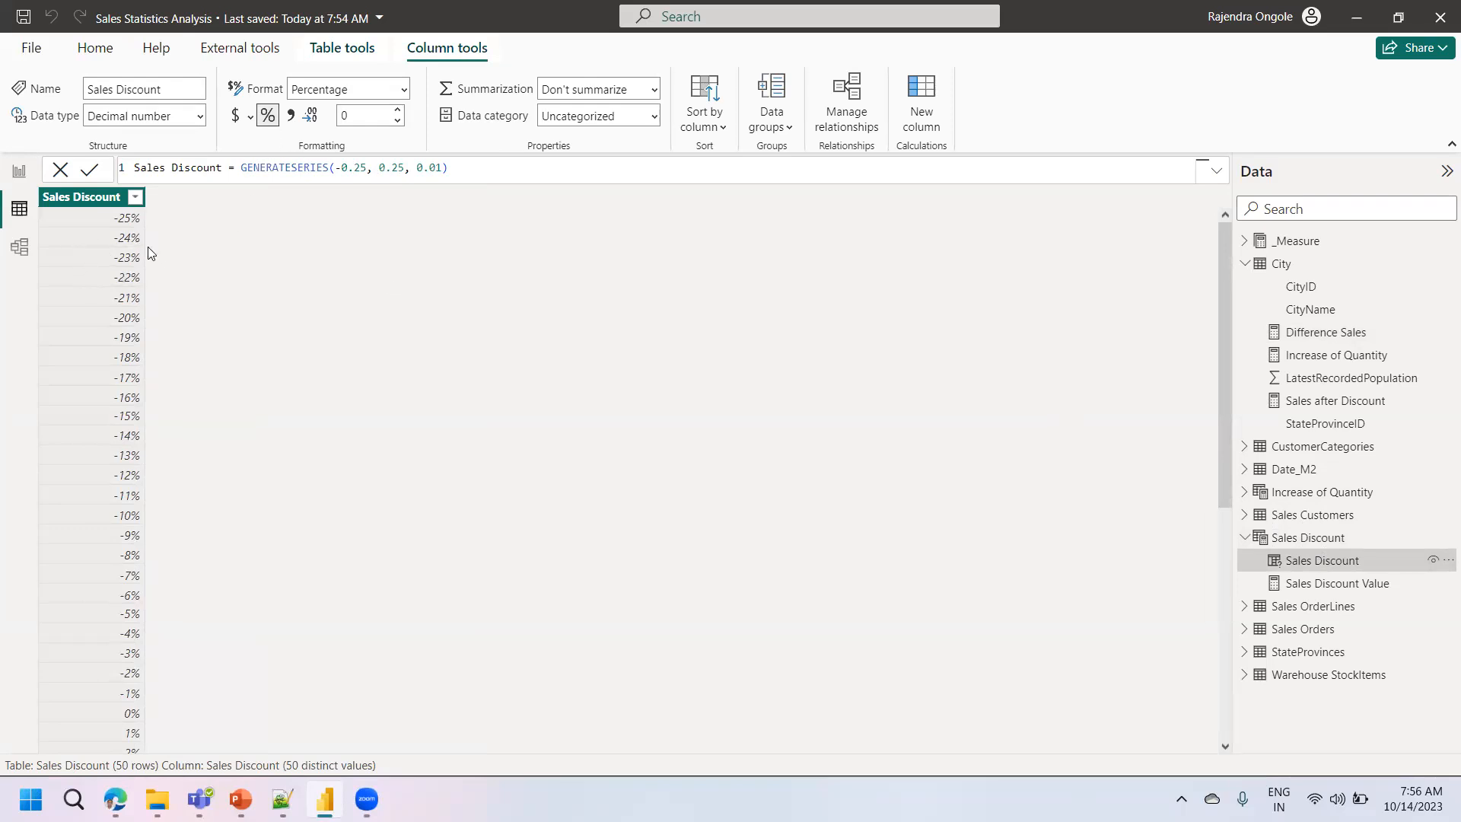
scroll(296, 360, "down", 7)
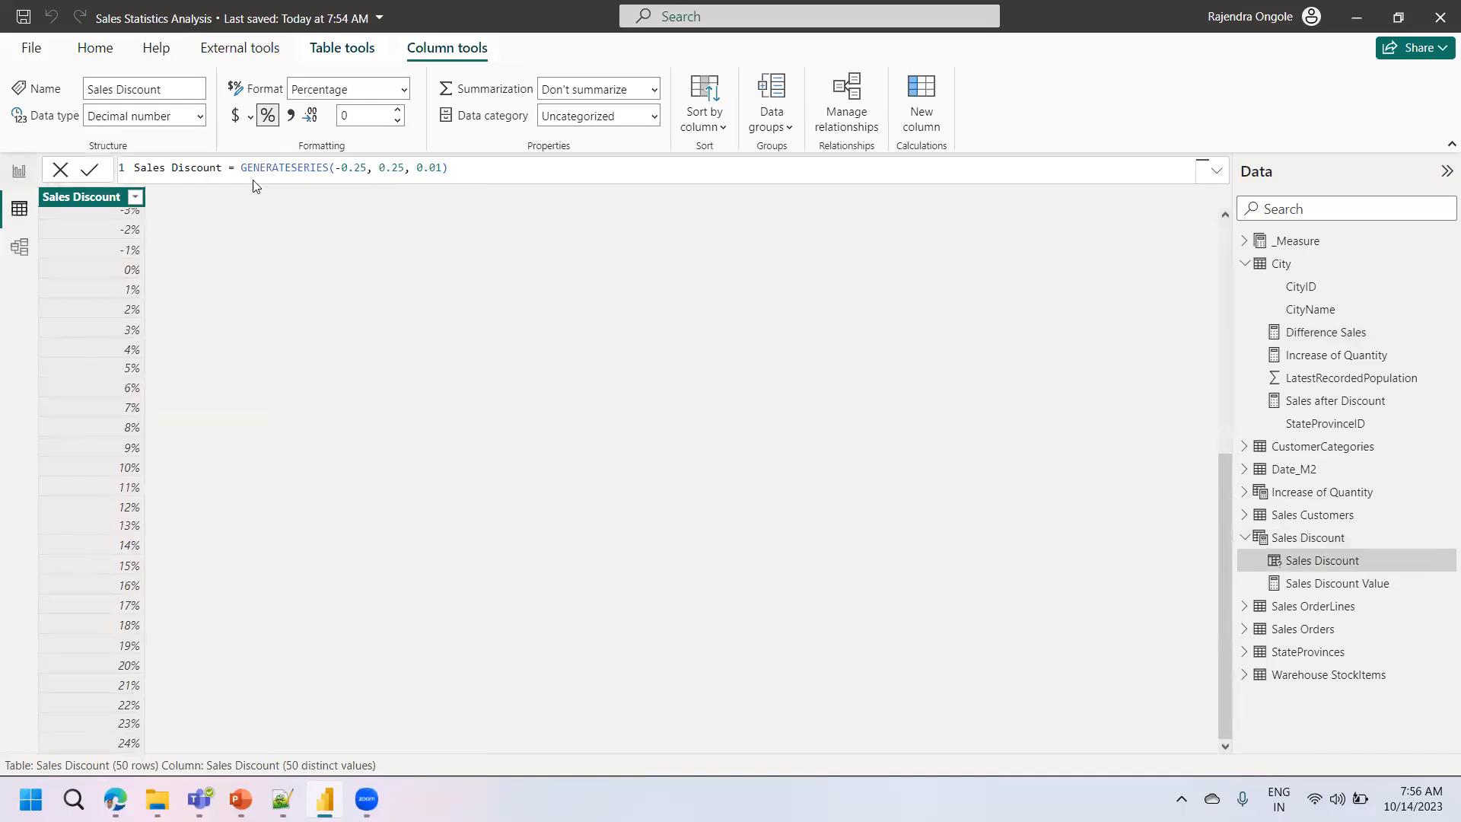
left_click(17, 169)
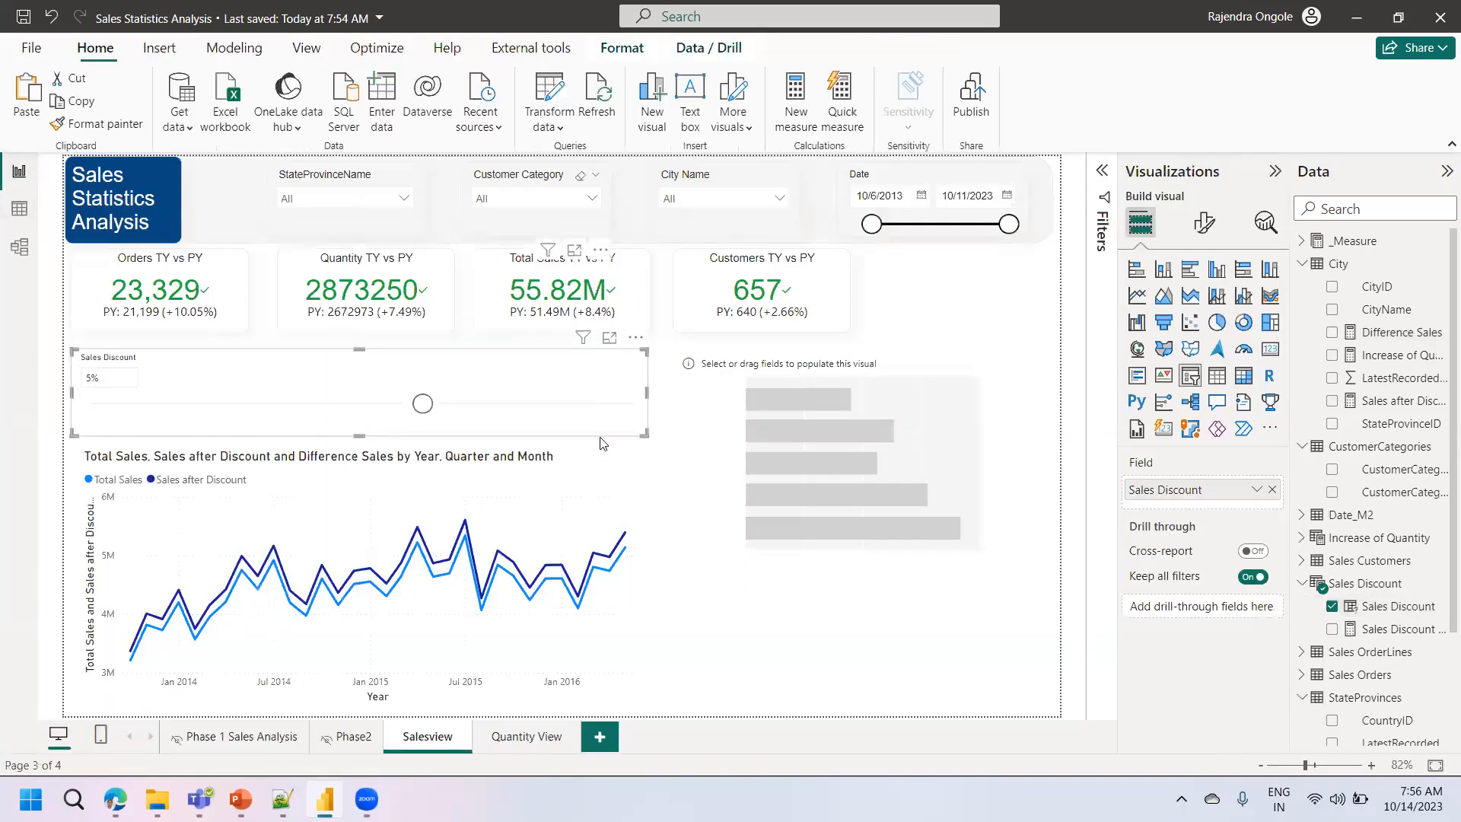
Resize the empty bar chart and put StateProvinceName on its Y-axis.
left_click(809, 416)
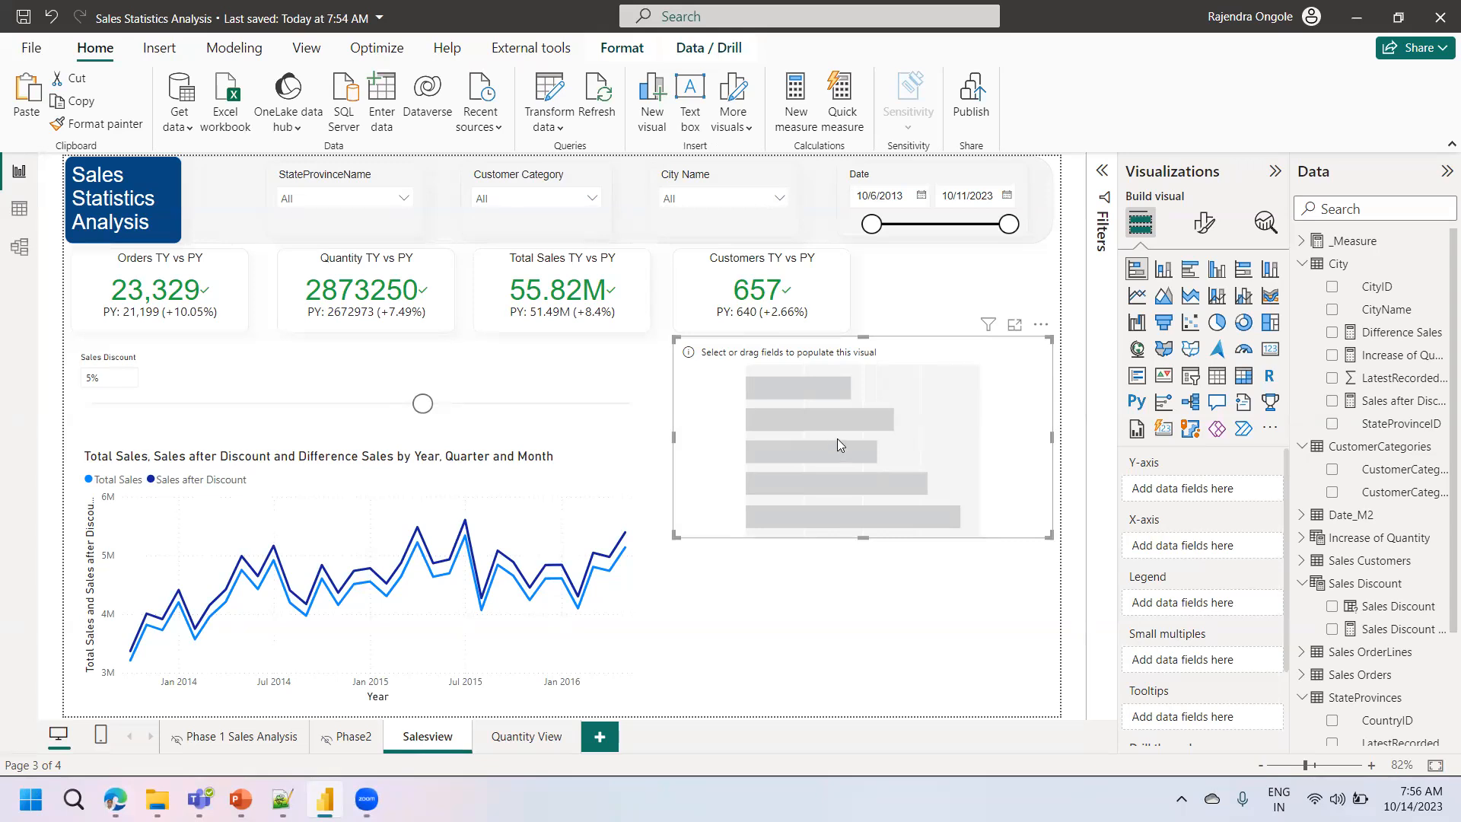
left_click_drag(862, 337, 862, 349)
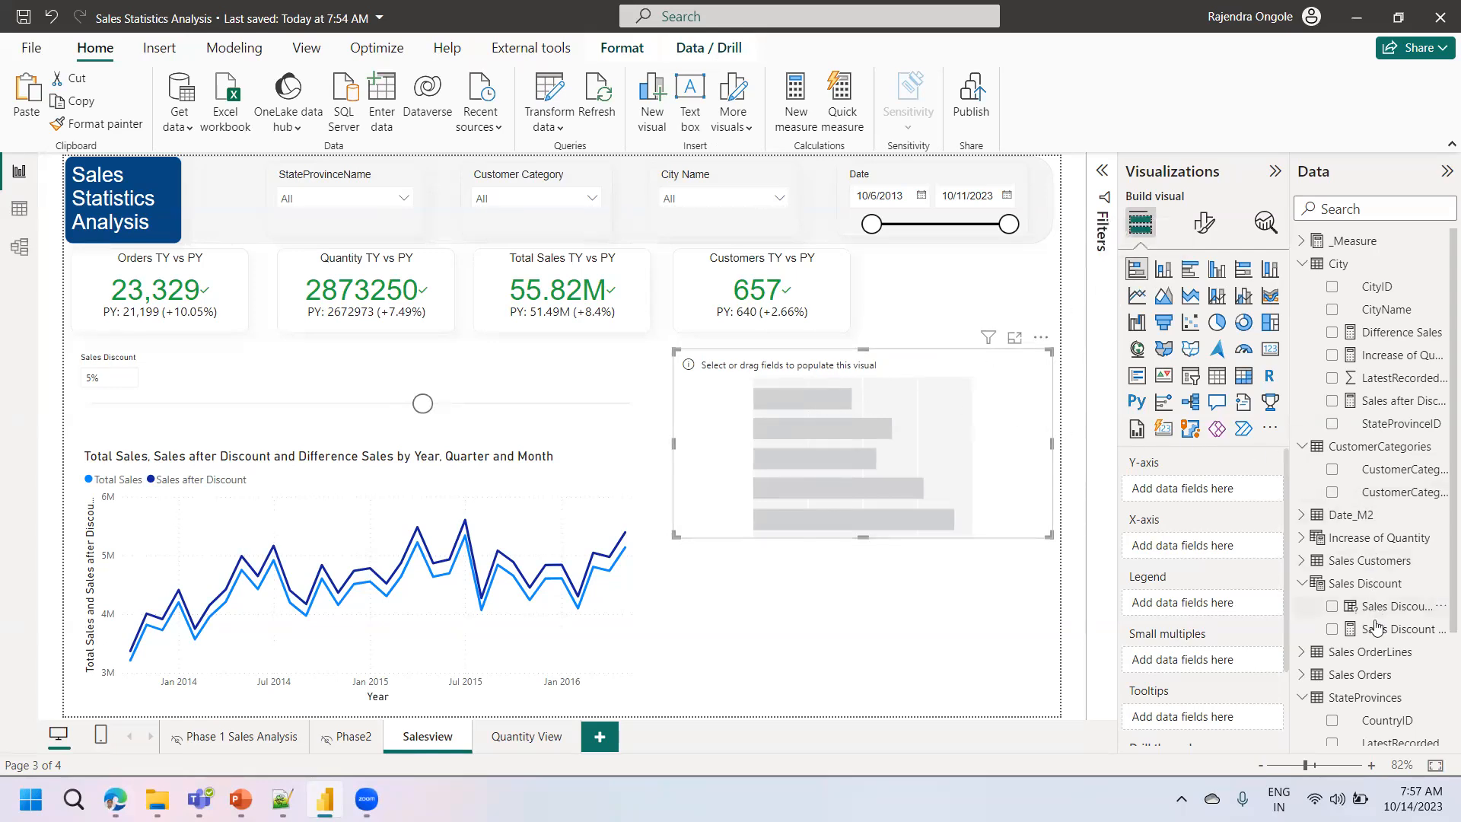
scroll(1378, 676, "down", 2)
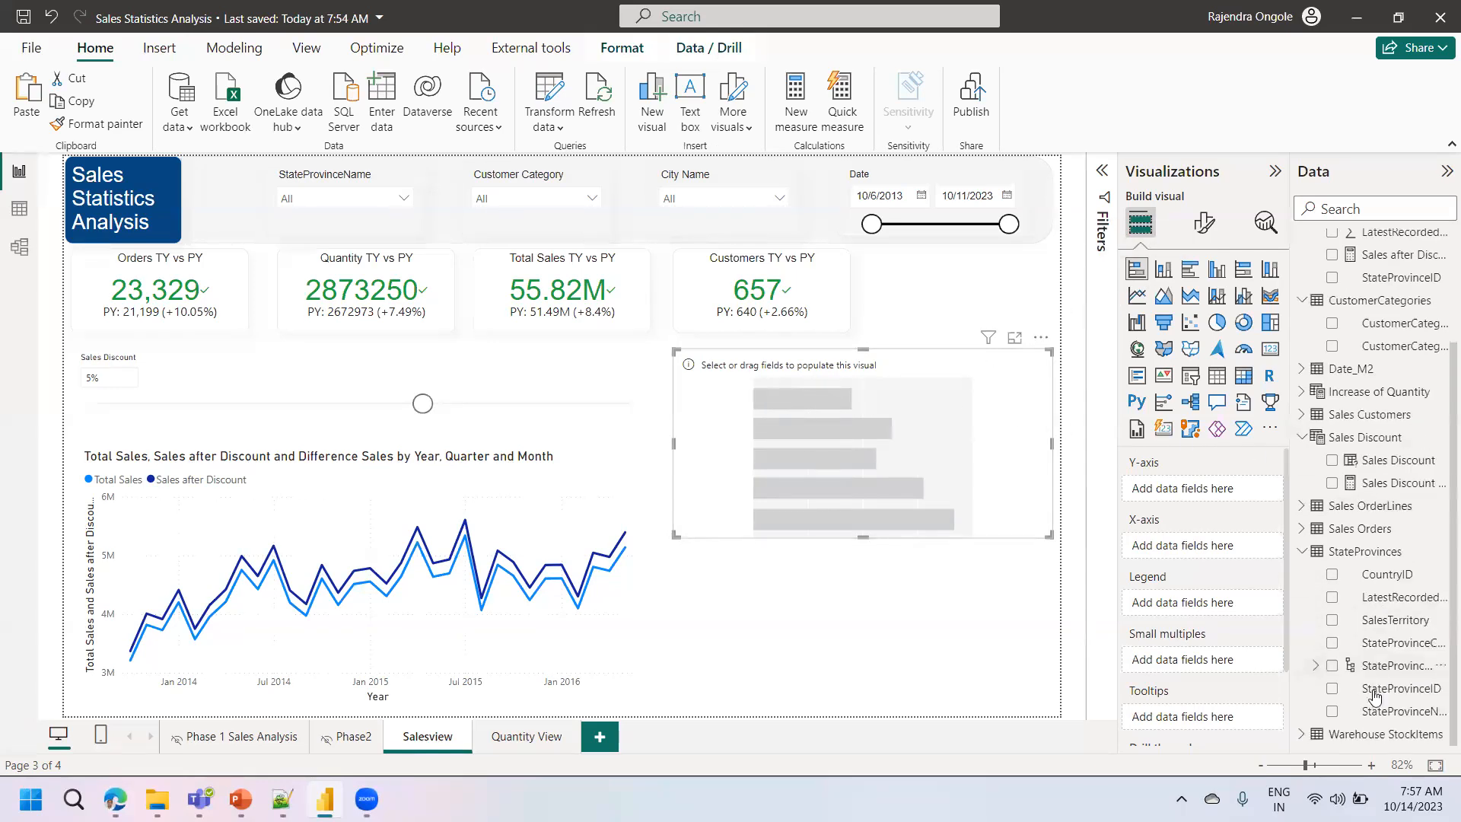
left_click(1331, 710)
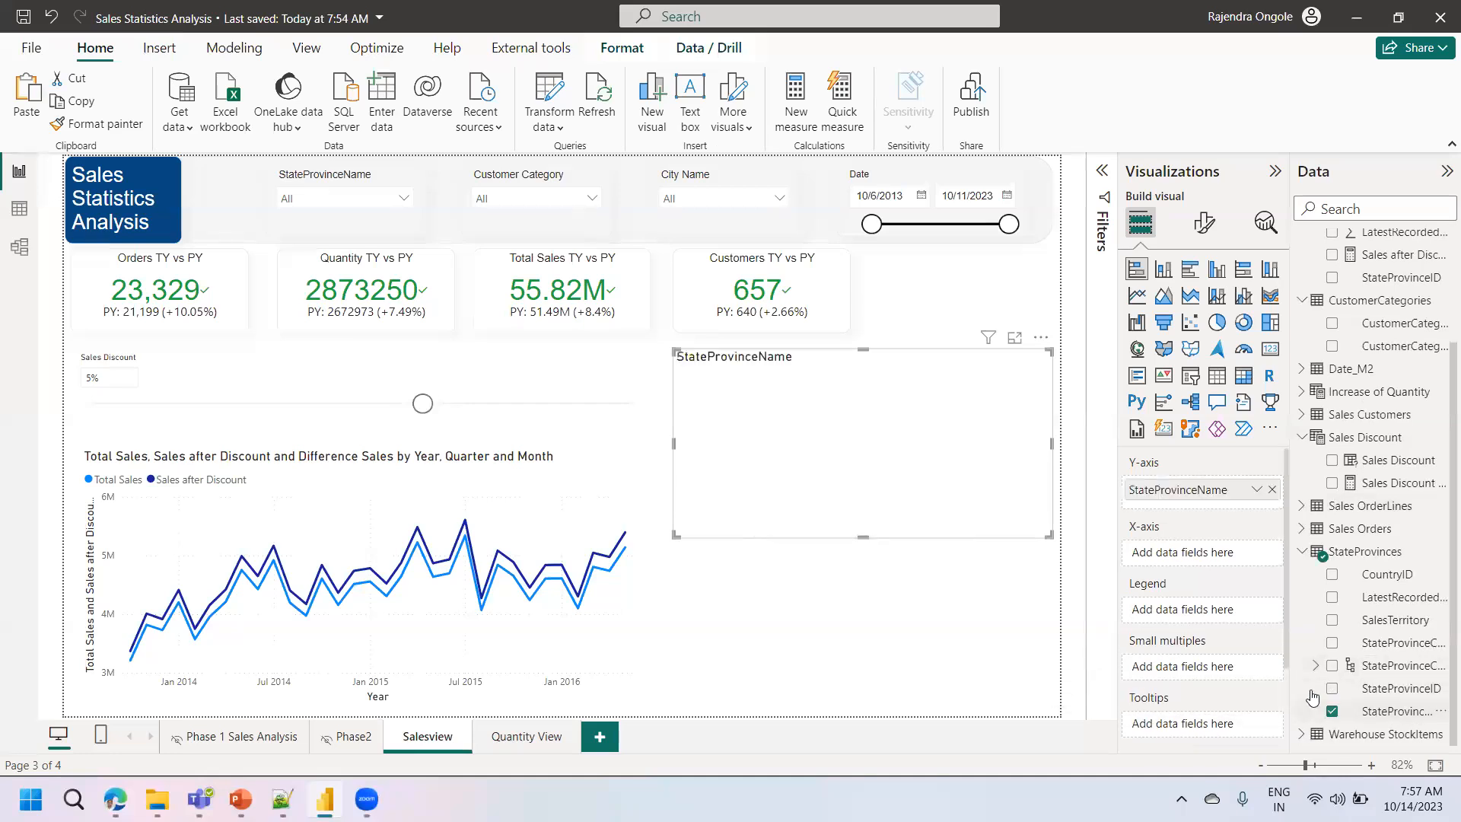
Add Total Sales as the bar values and make the chart taller.
scroll(1351, 436, "up", 2)
scroll(1351, 435, "up", 1)
left_click(1370, 200)
type("total")
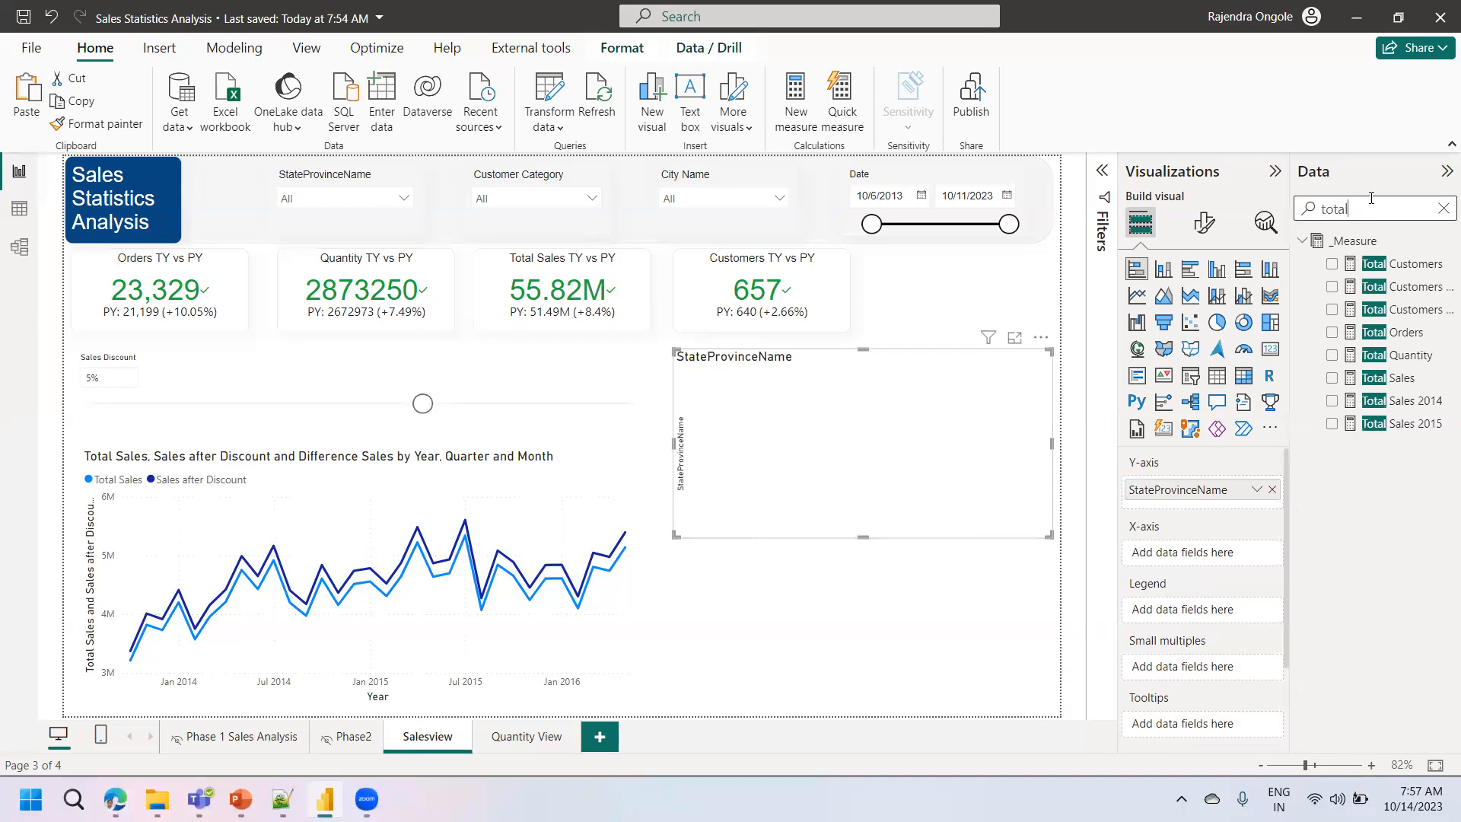
left_click(1332, 378)
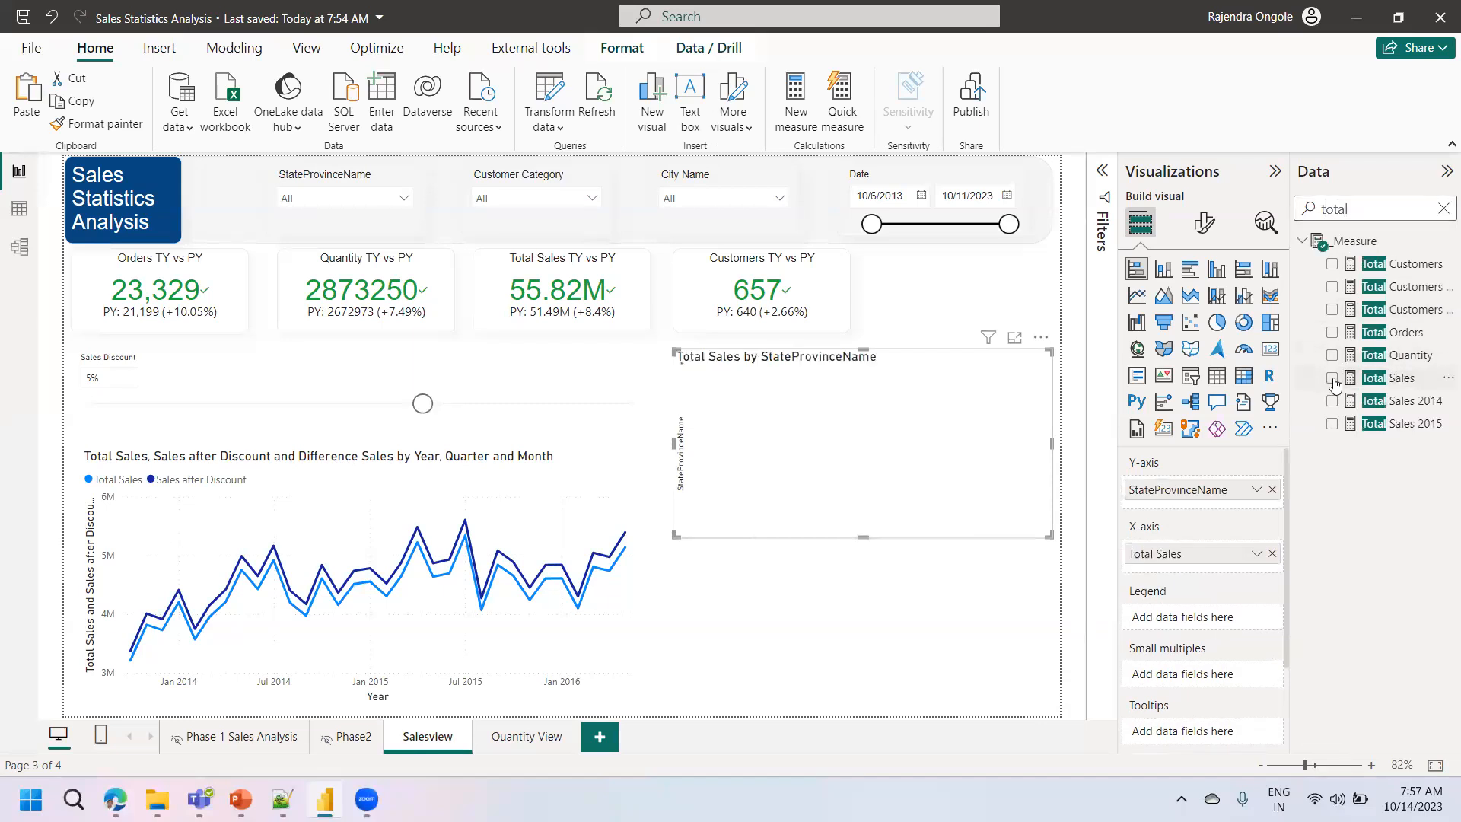
left_click_drag(861, 537, 858, 641)
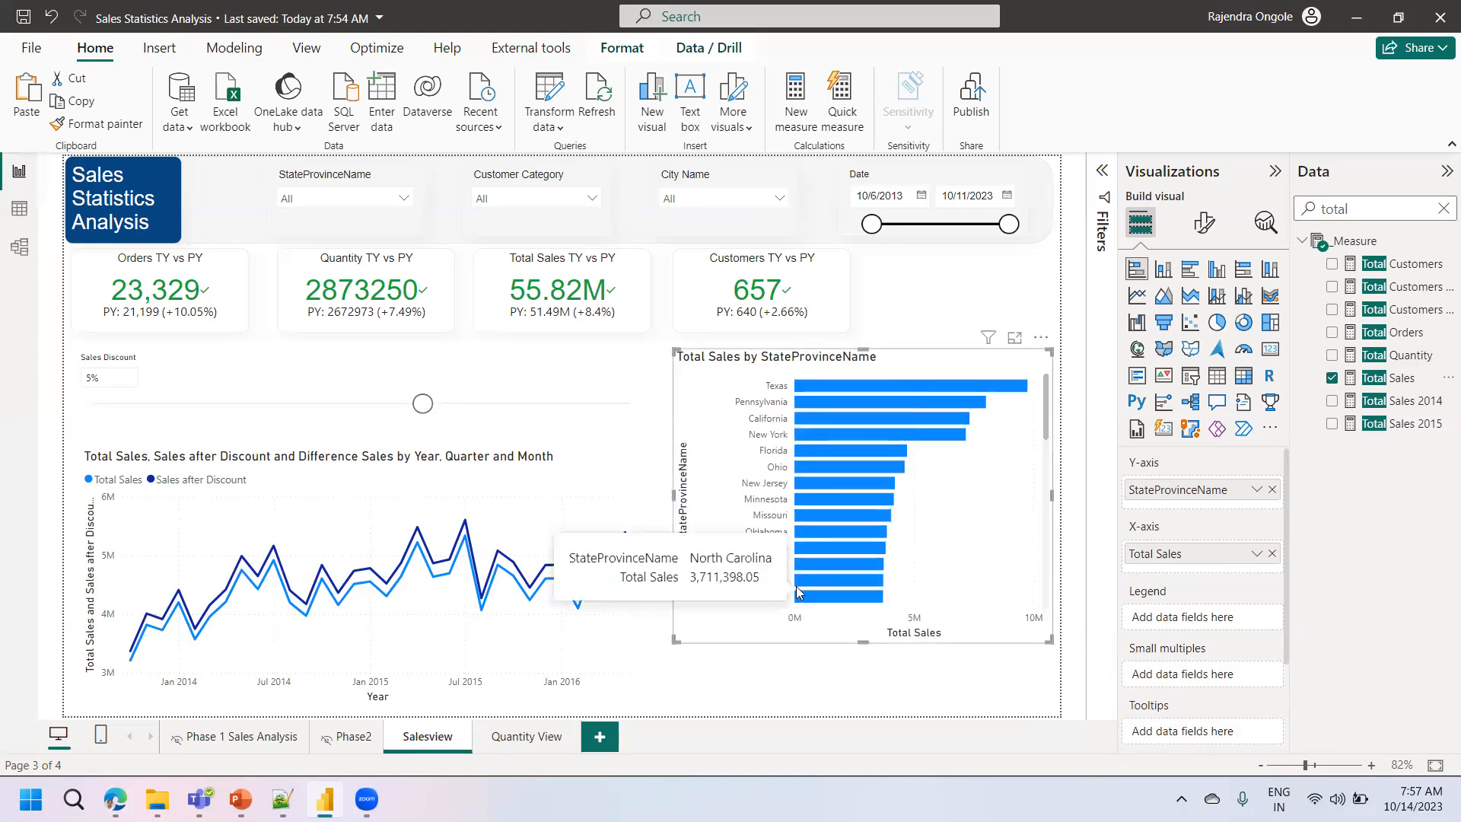
Turn on data labels for the state bar chart.
left_click(1202, 236)
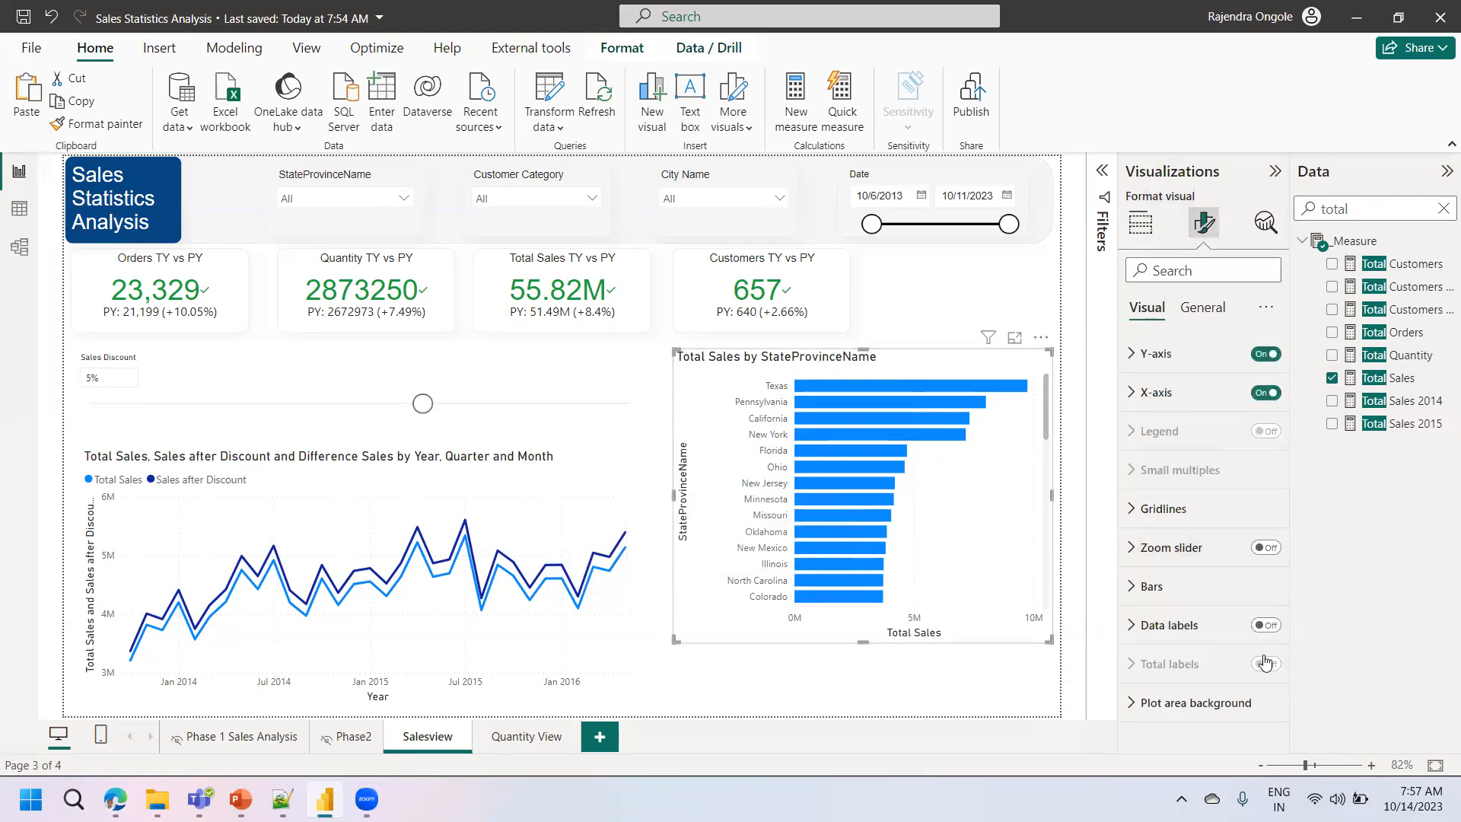
left_click(1272, 626)
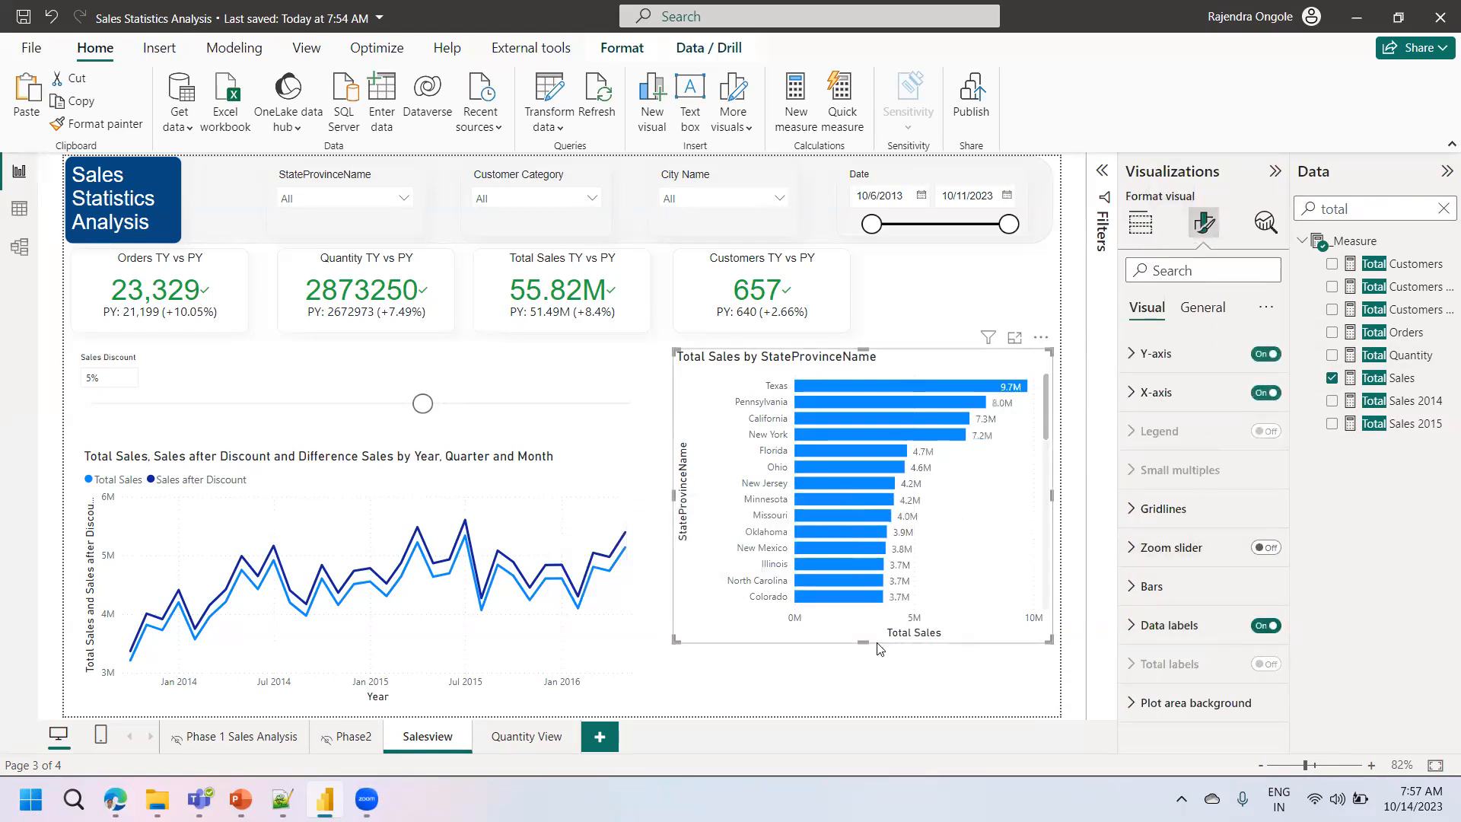
left_click_drag(862, 641, 863, 635)
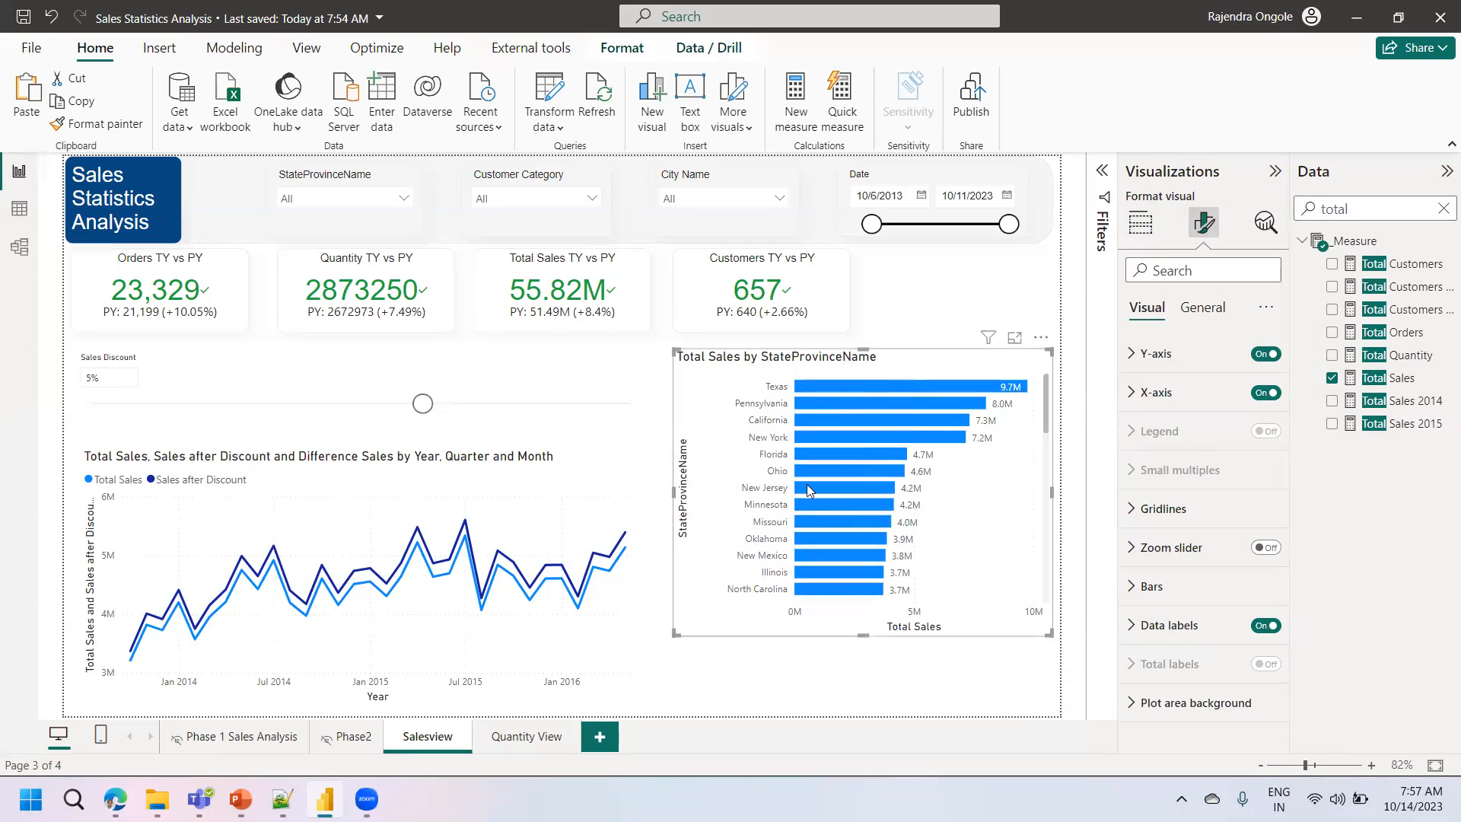
Resize and reposition the bar chart, then open its StateProvinceName filter card.
mouse_move(854, 470)
left_click_drag(864, 366, 866, 365)
left_click_drag(1046, 416, 1039, 598)
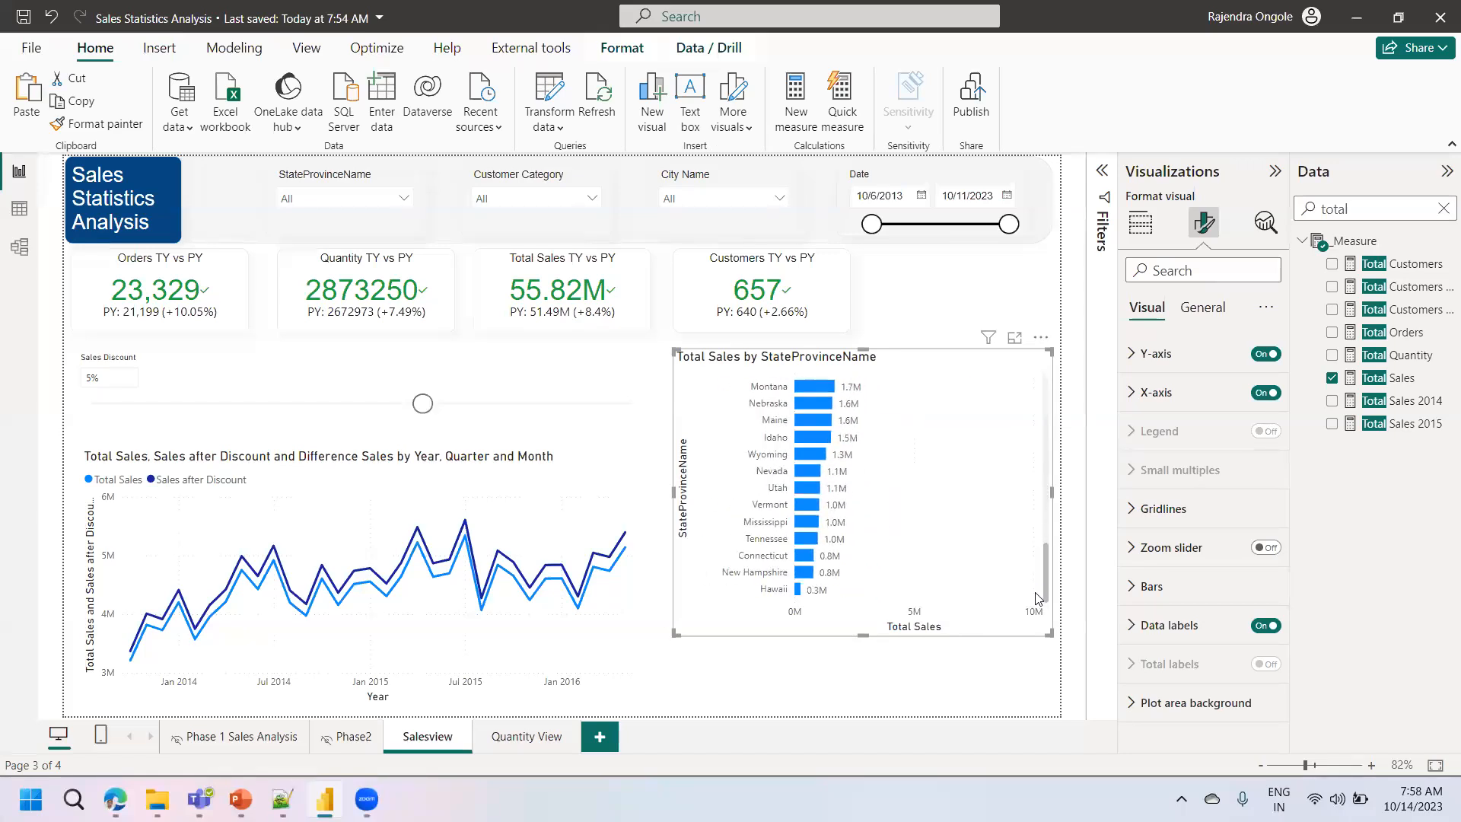
left_click_drag(1036, 591, 1069, 411)
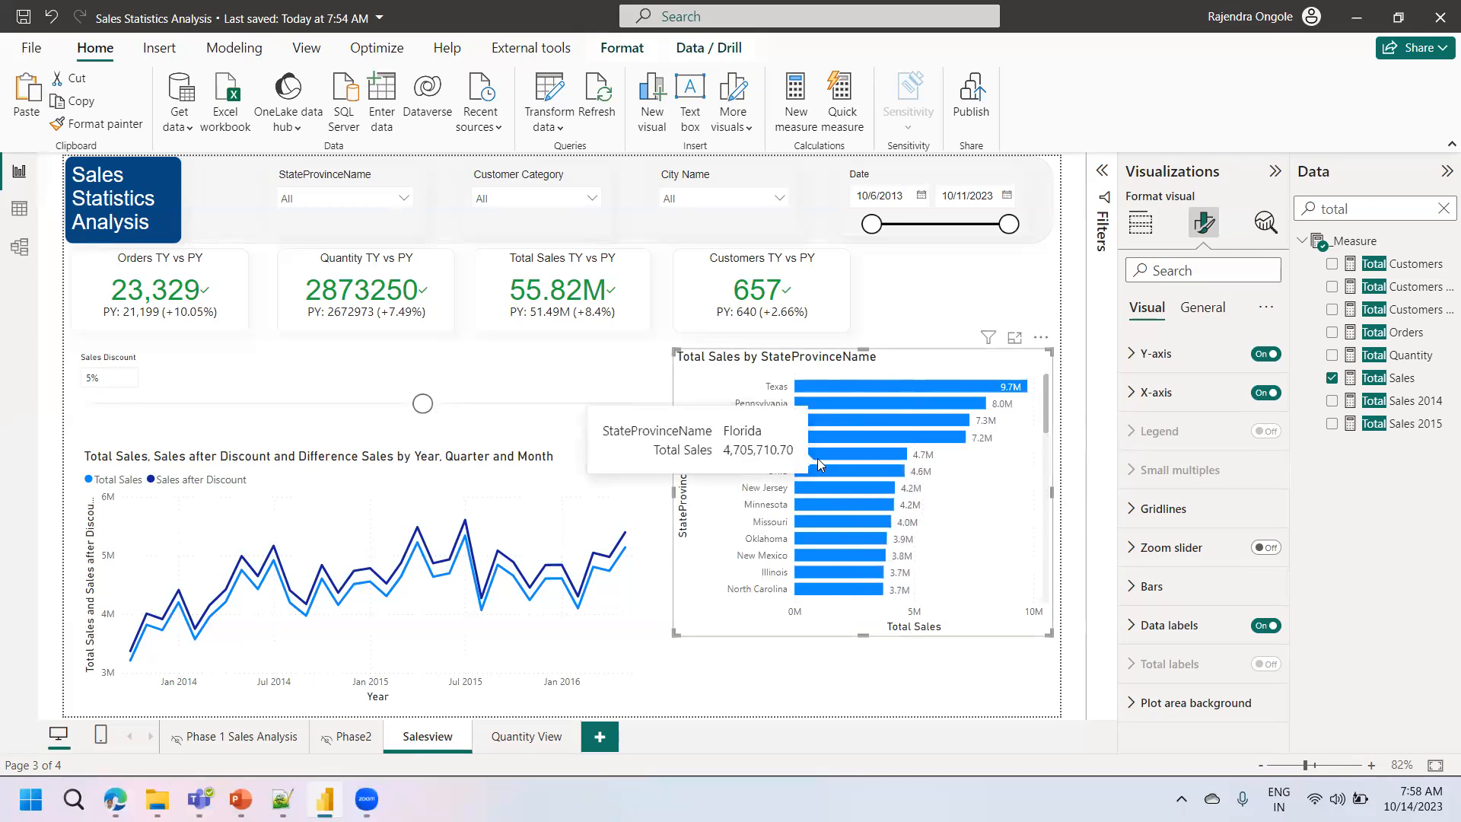
mouse_move(821, 424)
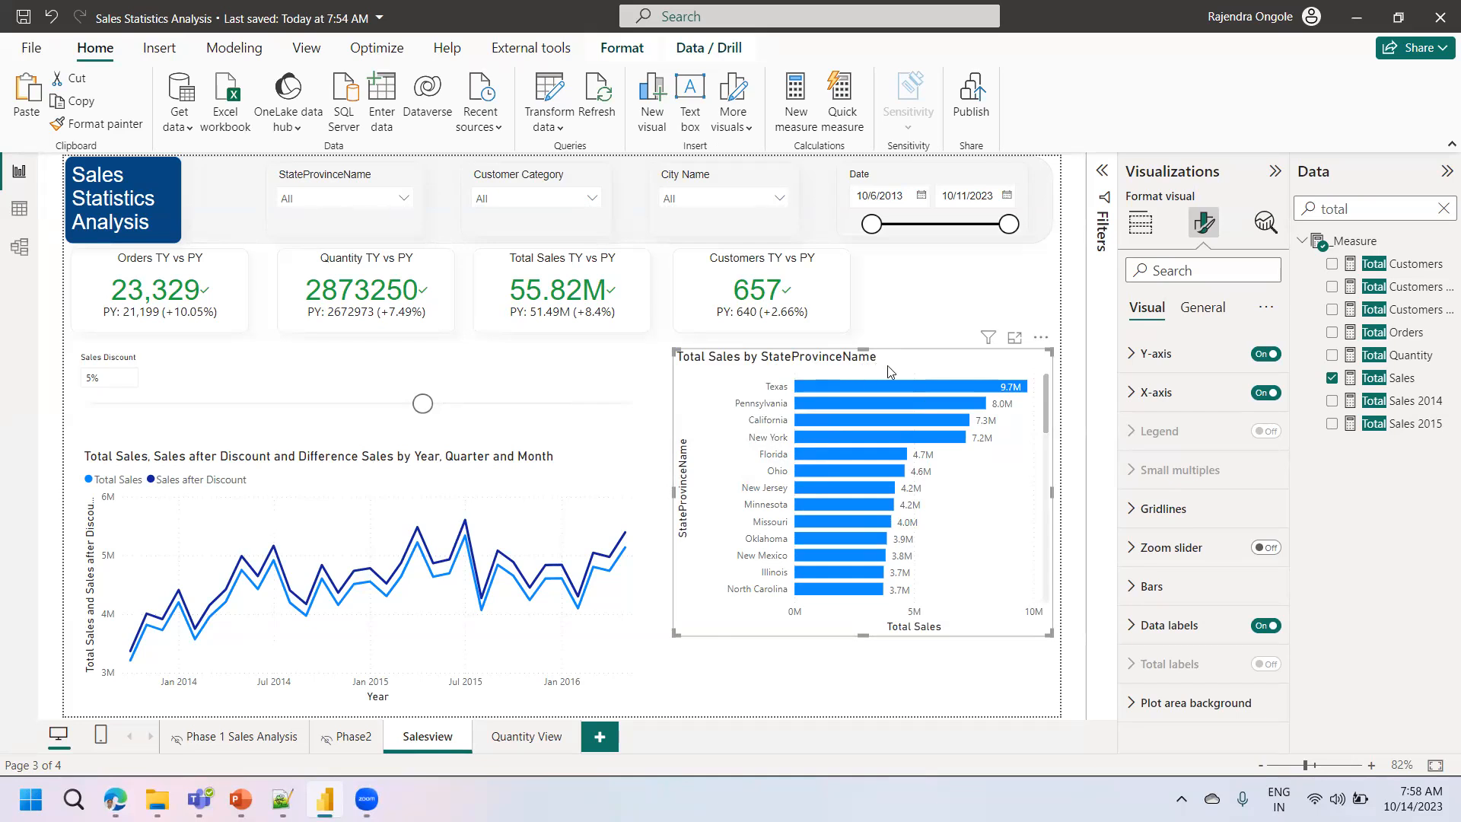
left_click(1106, 171)
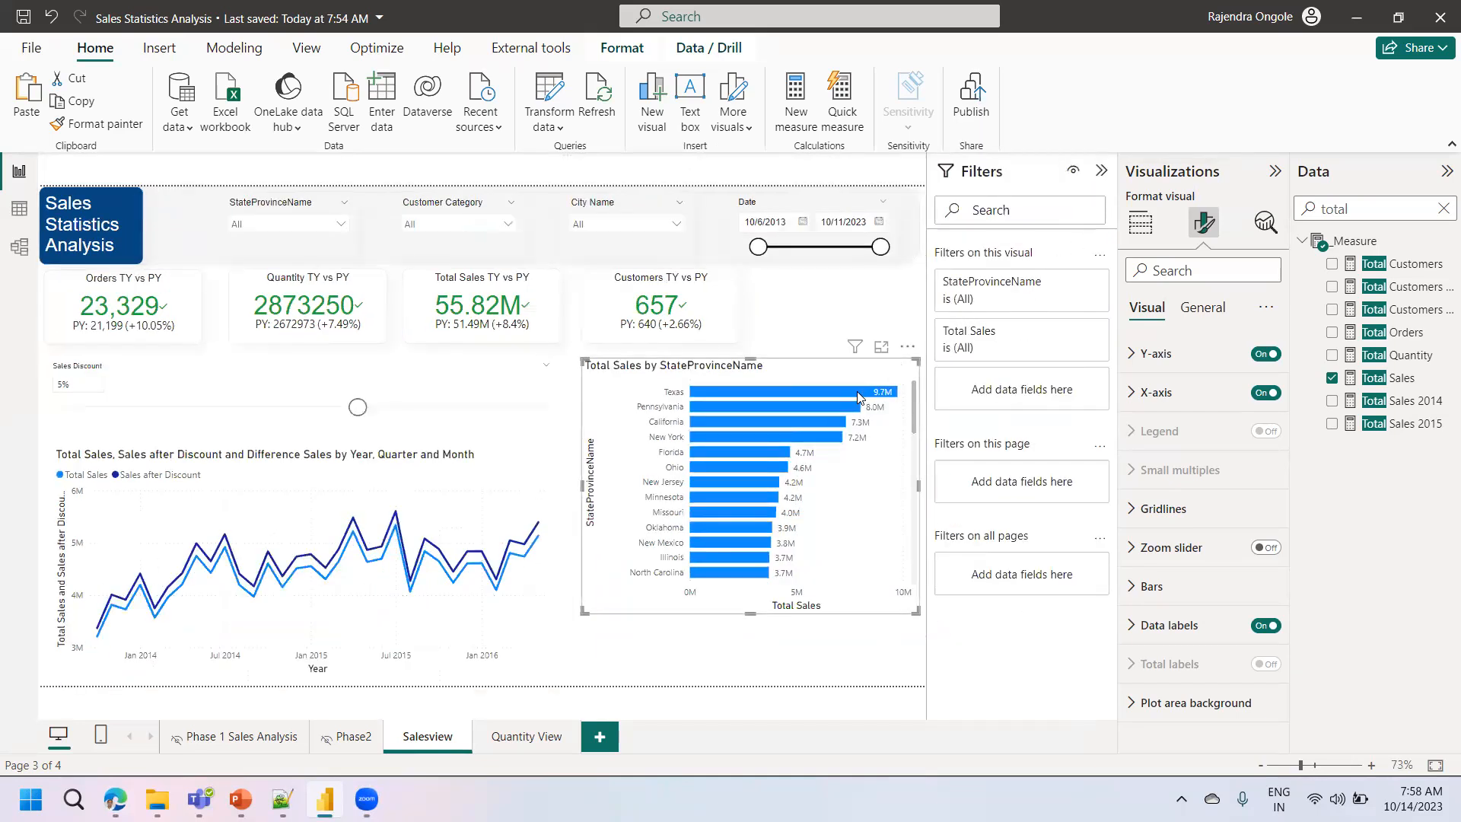
left_click(1003, 291)
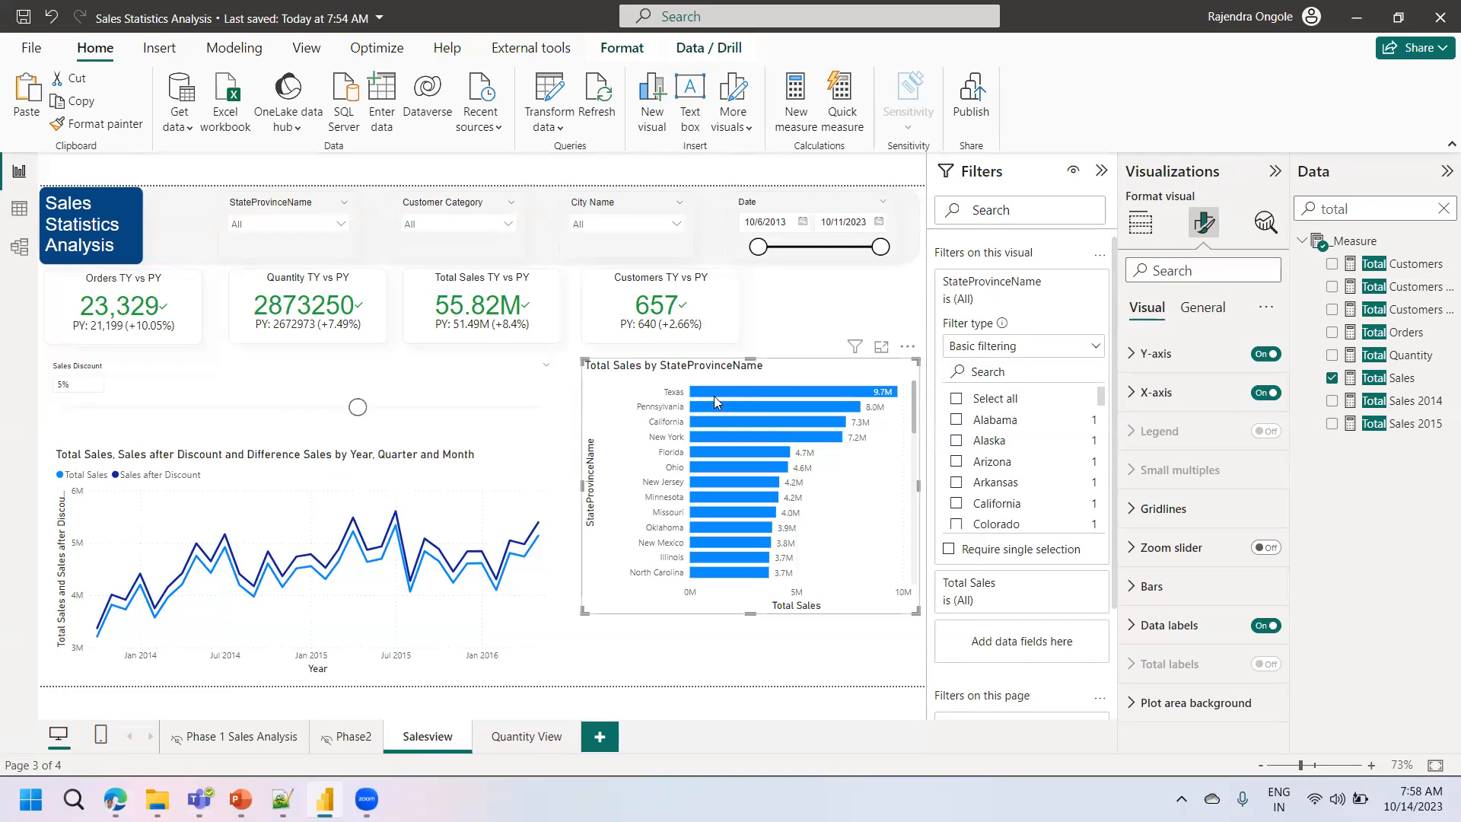
Filter StateProvinceName to the Top 10 by Total Sales and apply it.
scroll(985, 495, "down", 5)
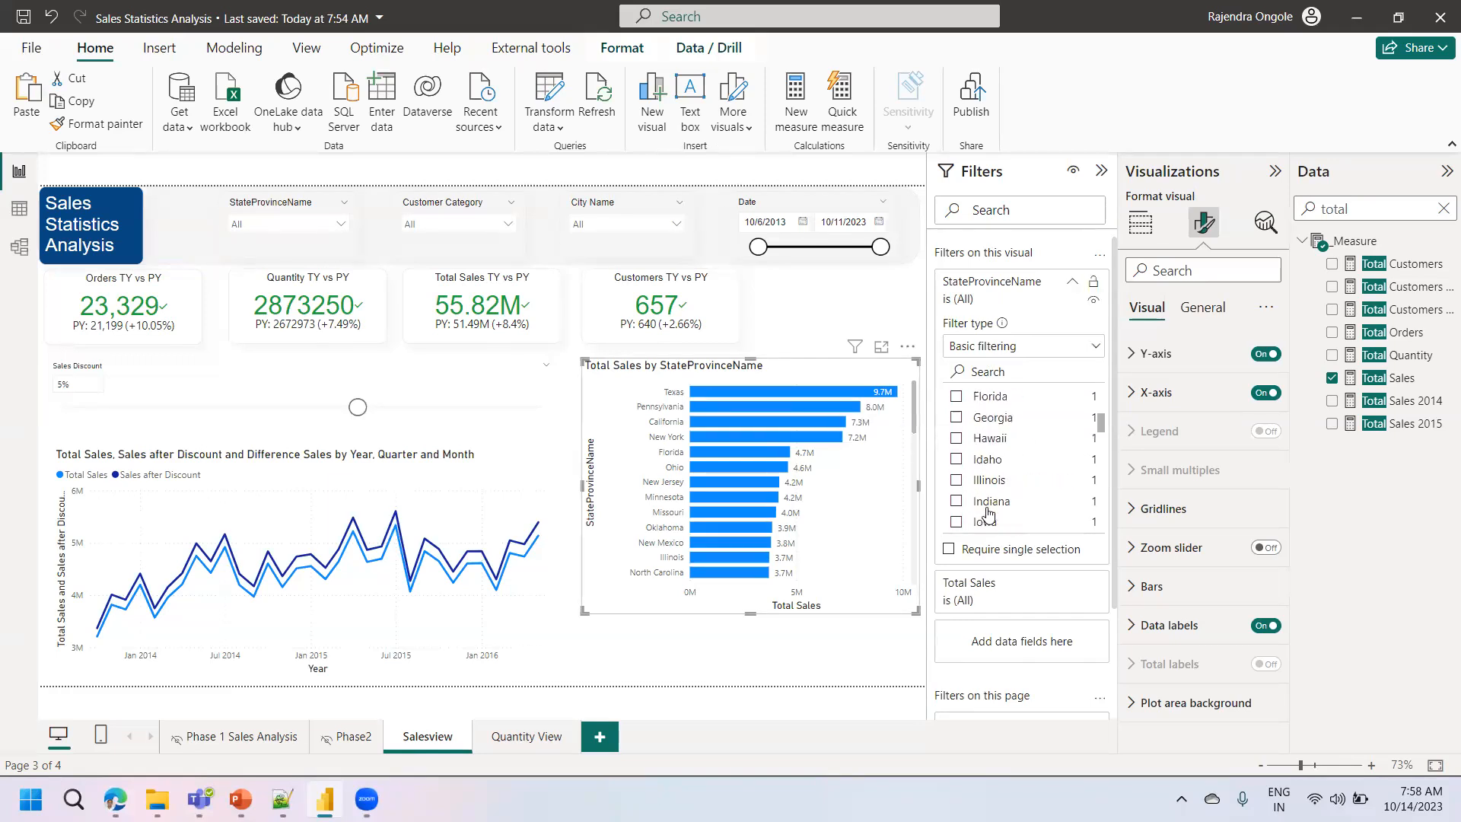
scroll(978, 499, "down", 1)
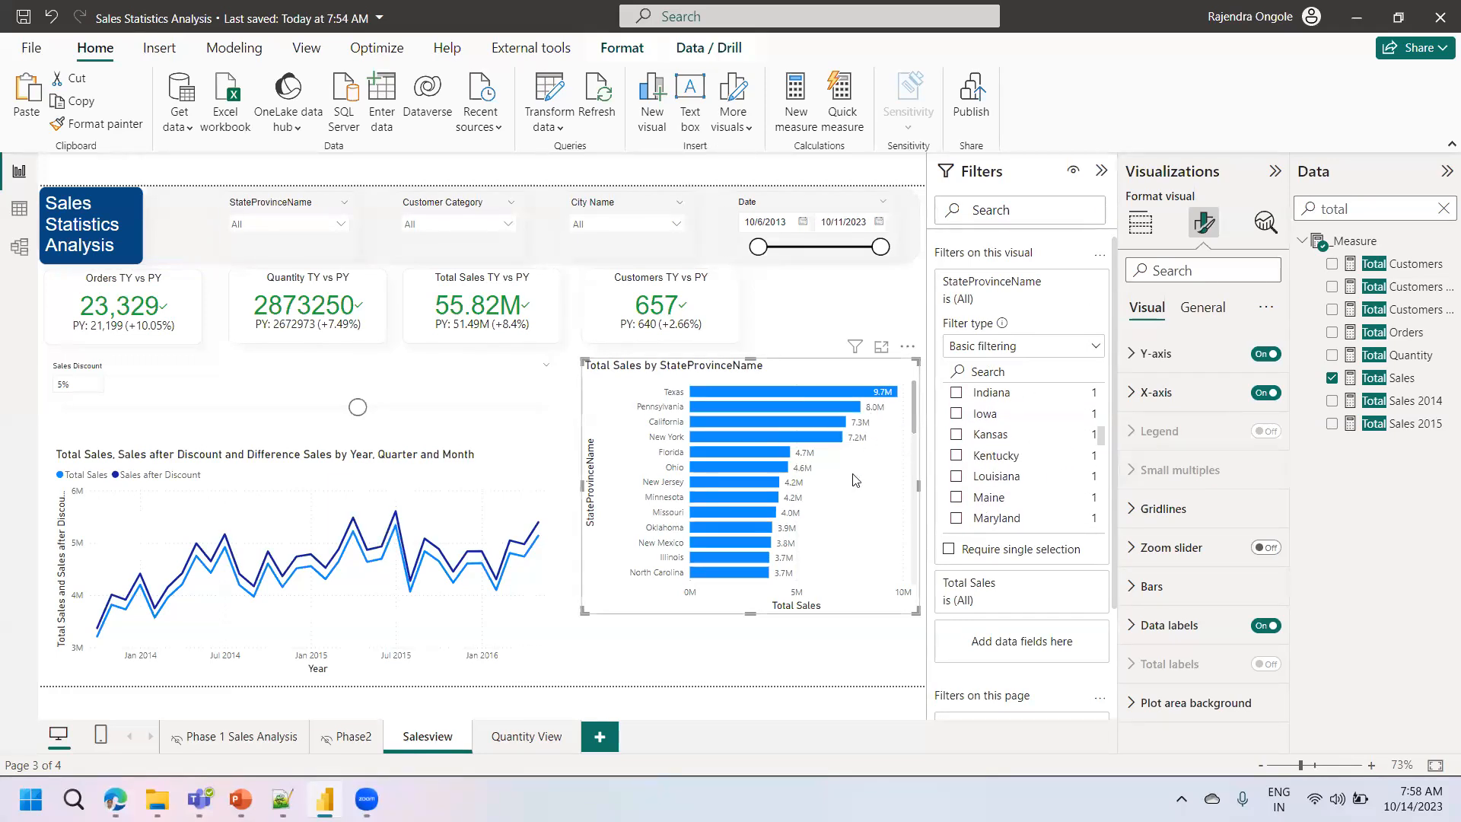
left_click(993, 349)
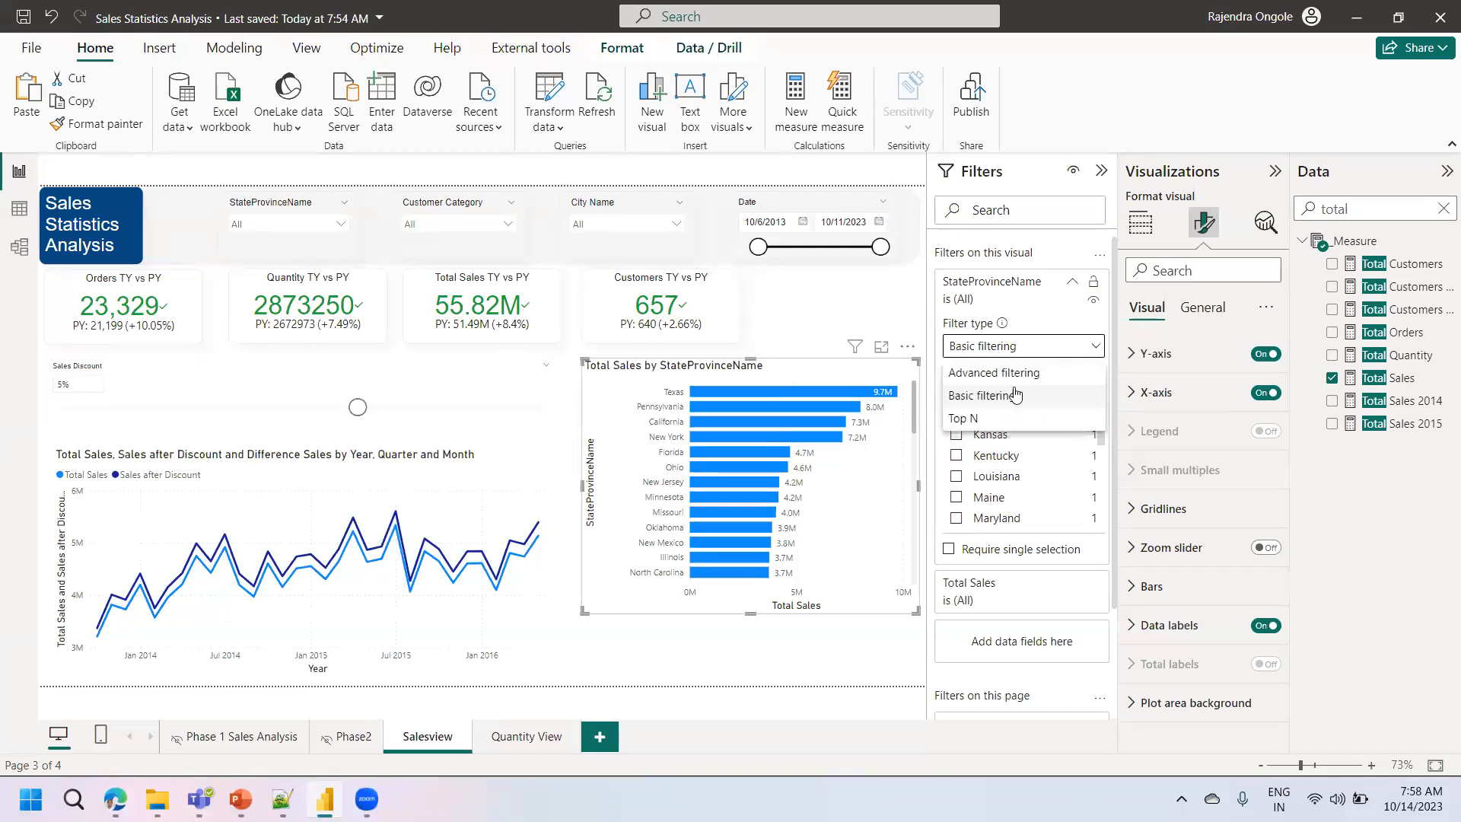
left_click(973, 417)
type("10")
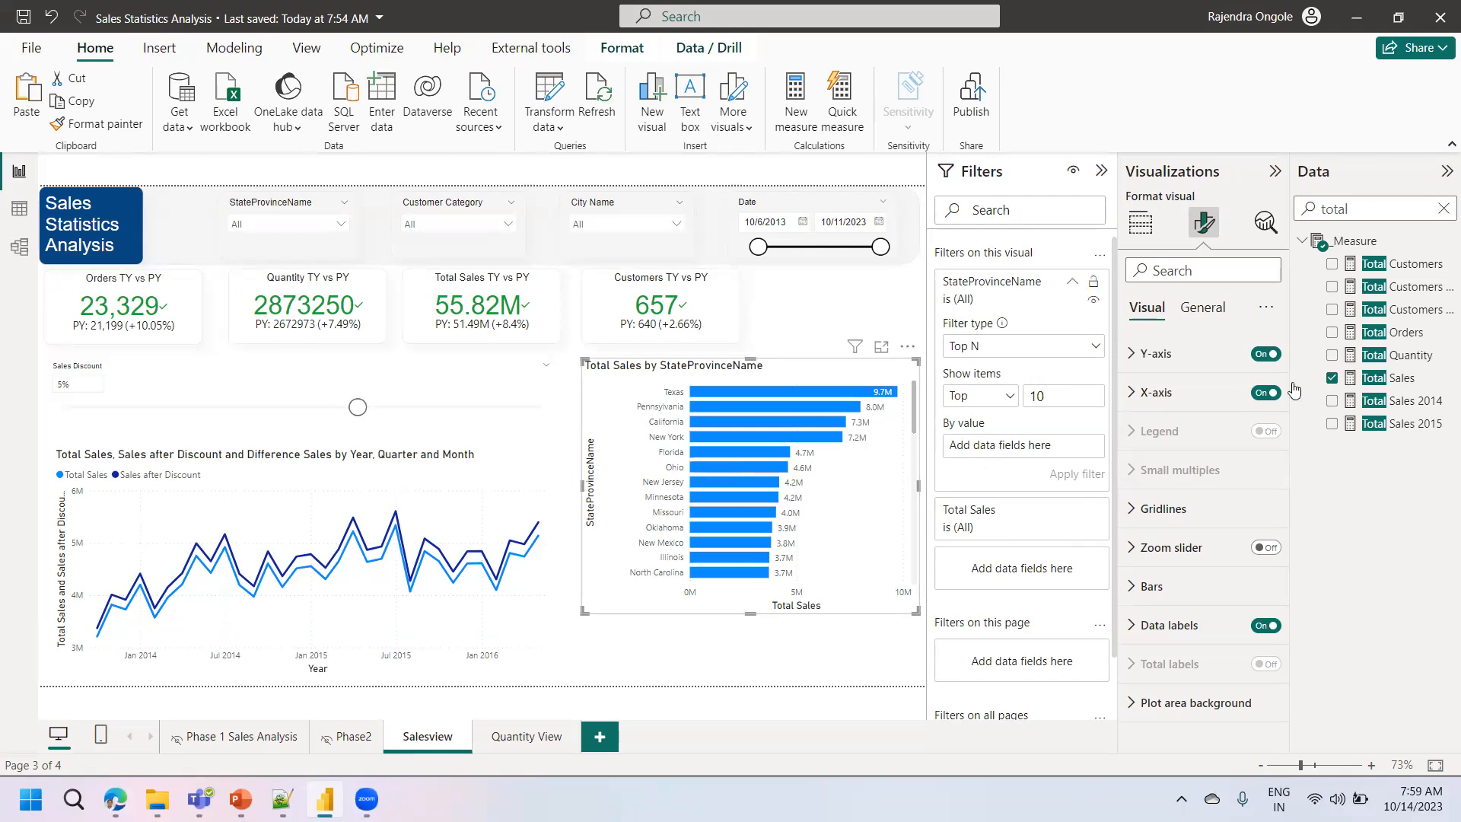
left_click_drag(1389, 380, 1012, 443)
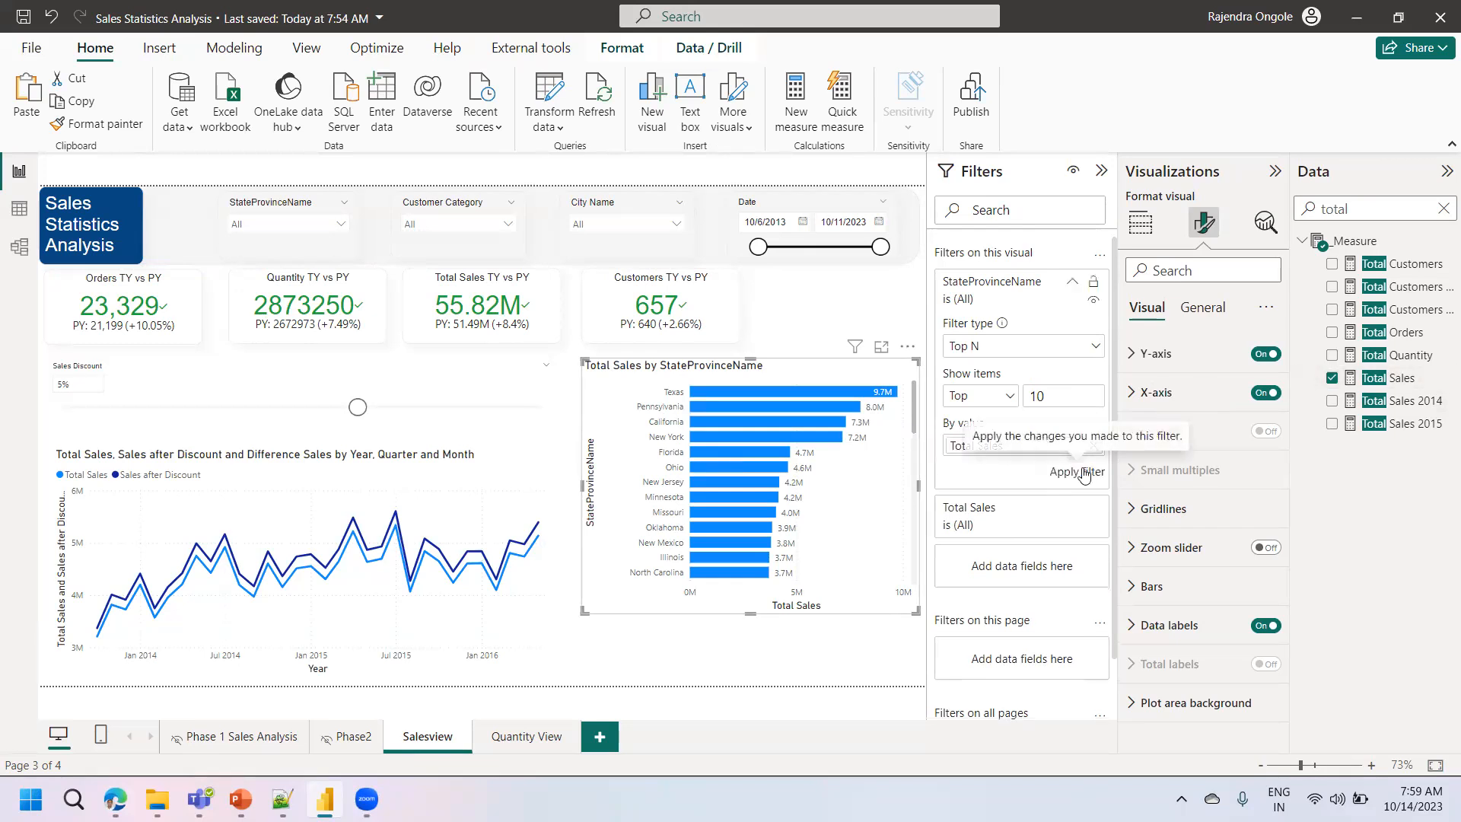
left_click(1084, 471)
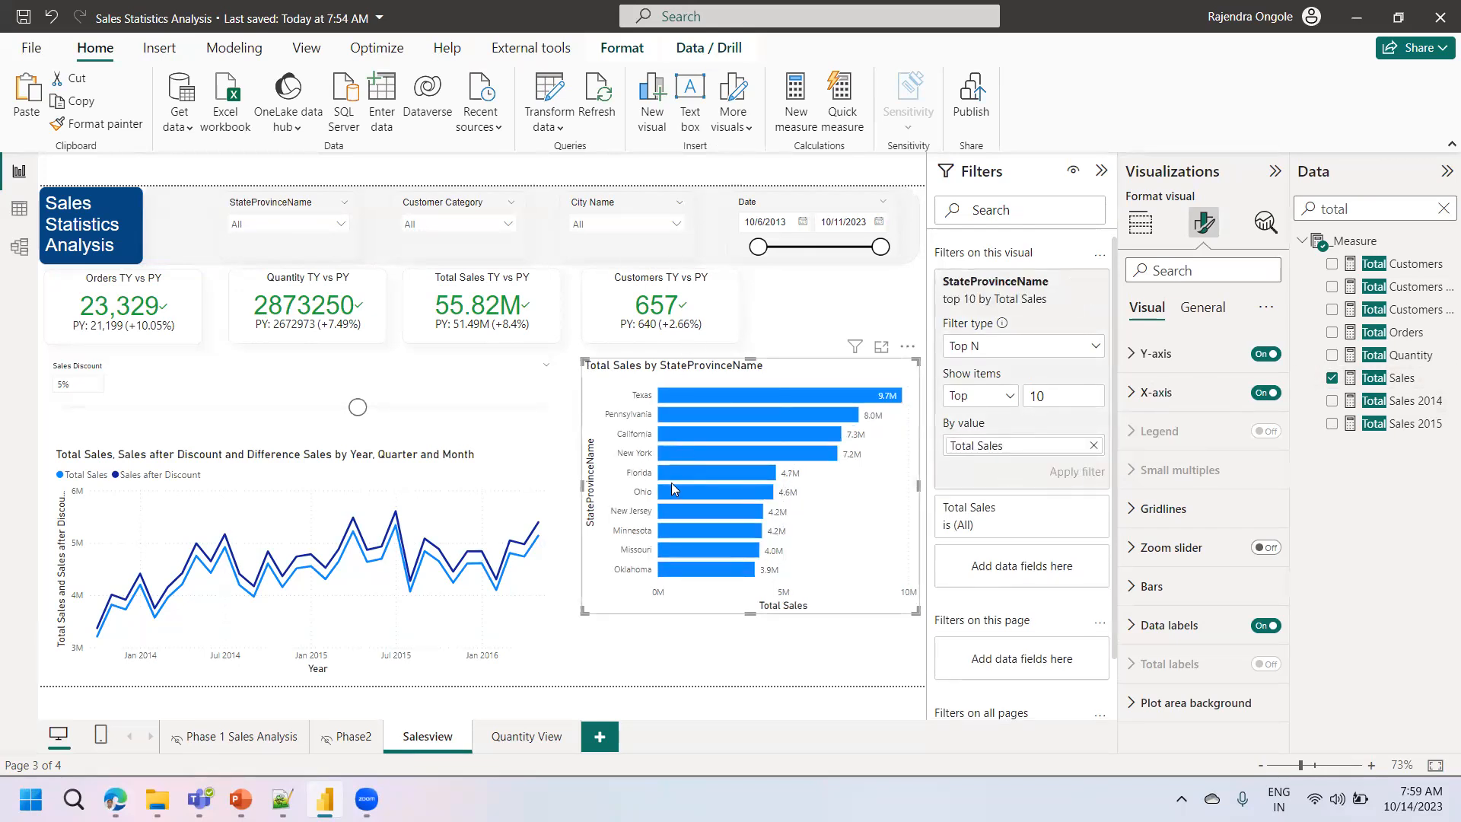
Resize the bar chart and align it with the Customers card.
mouse_move(672, 488)
left_click_drag(586, 611, 619, 546)
left_click_drag(881, 504, 918, 540)
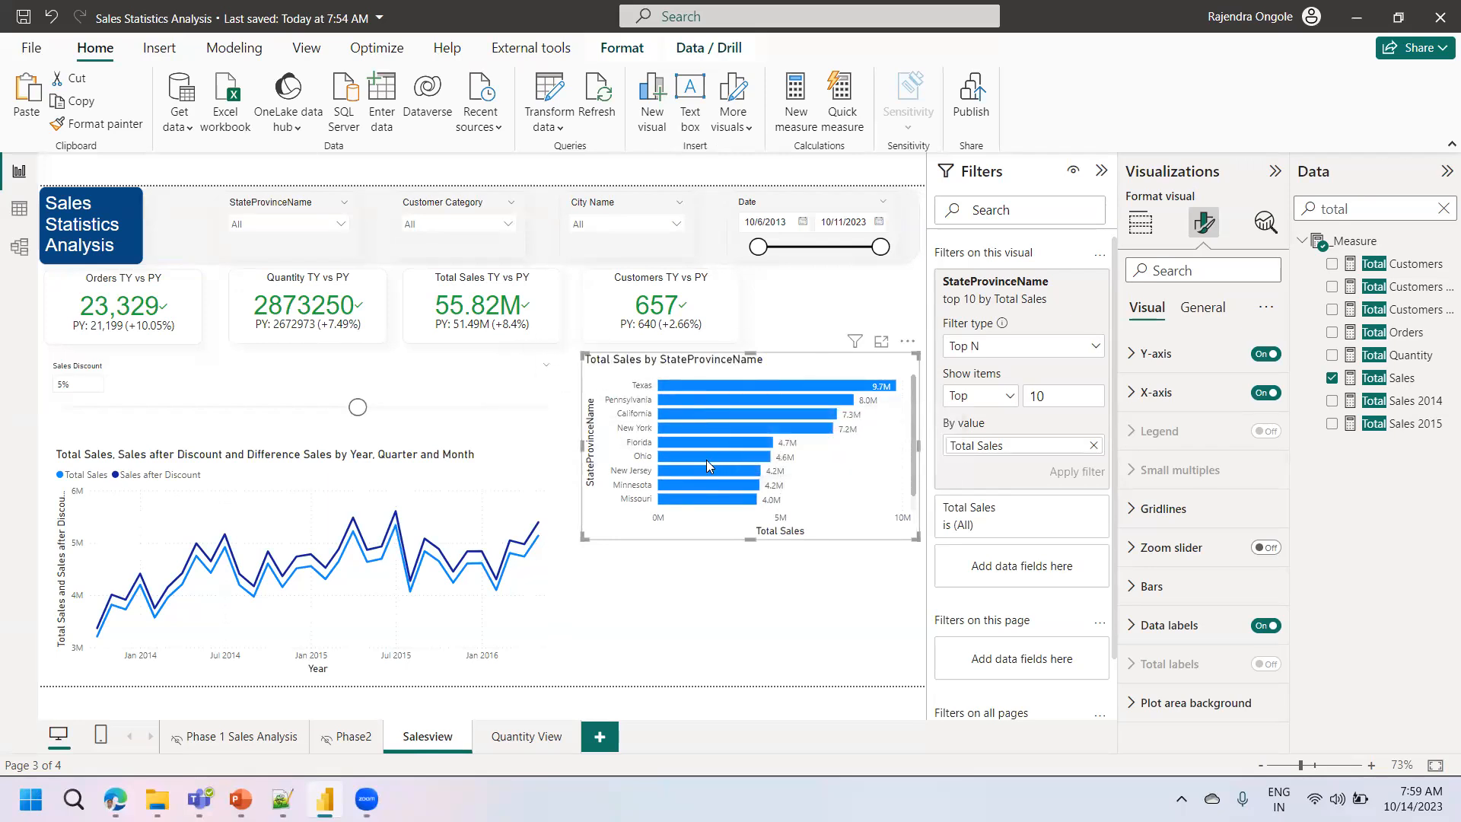
mouse_move(707, 460)
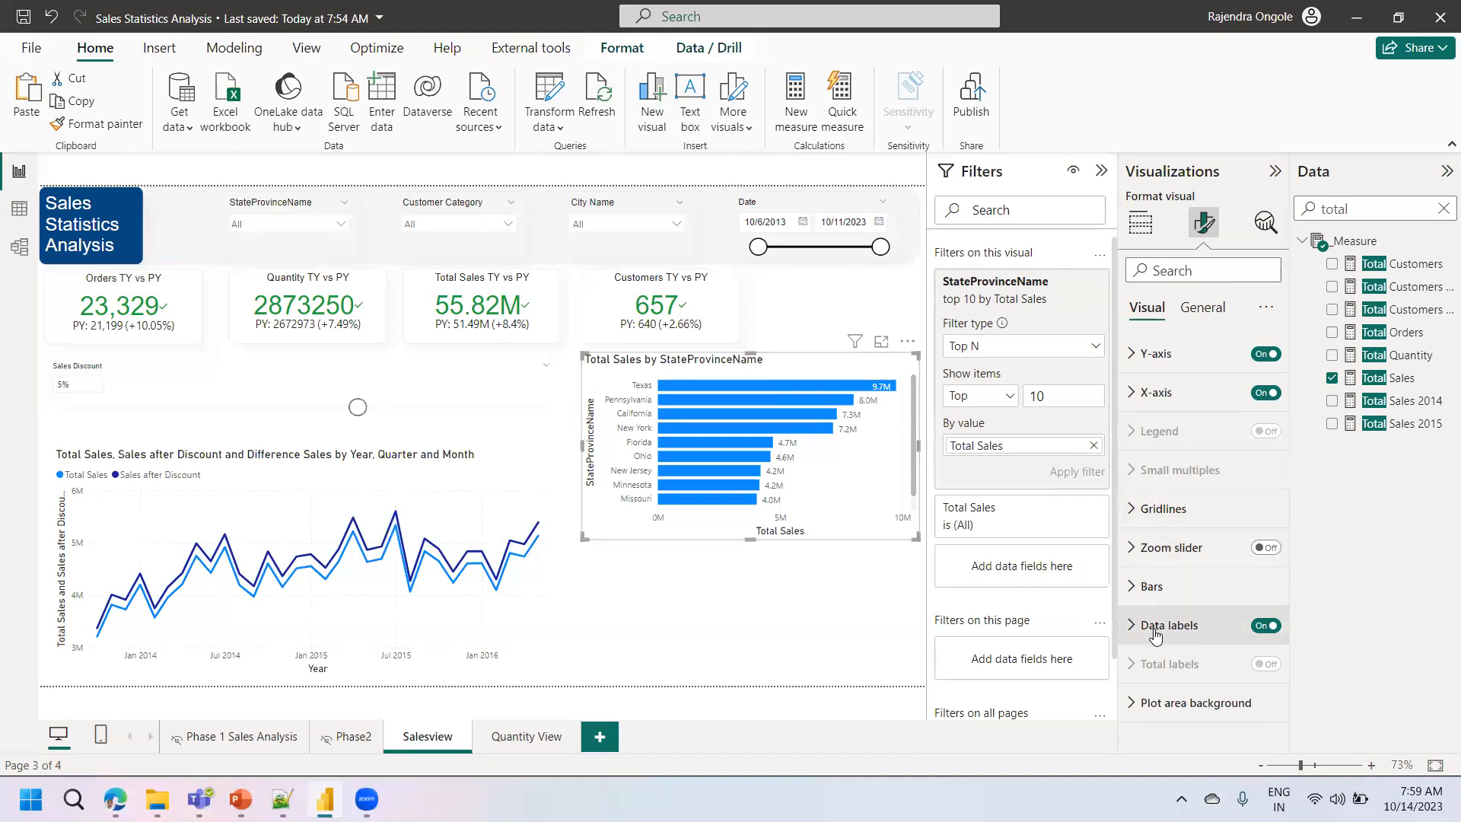
Open conditional formatting for the bar colours, choose Gradient style, and move the dialog aside.
left_click(1151, 586)
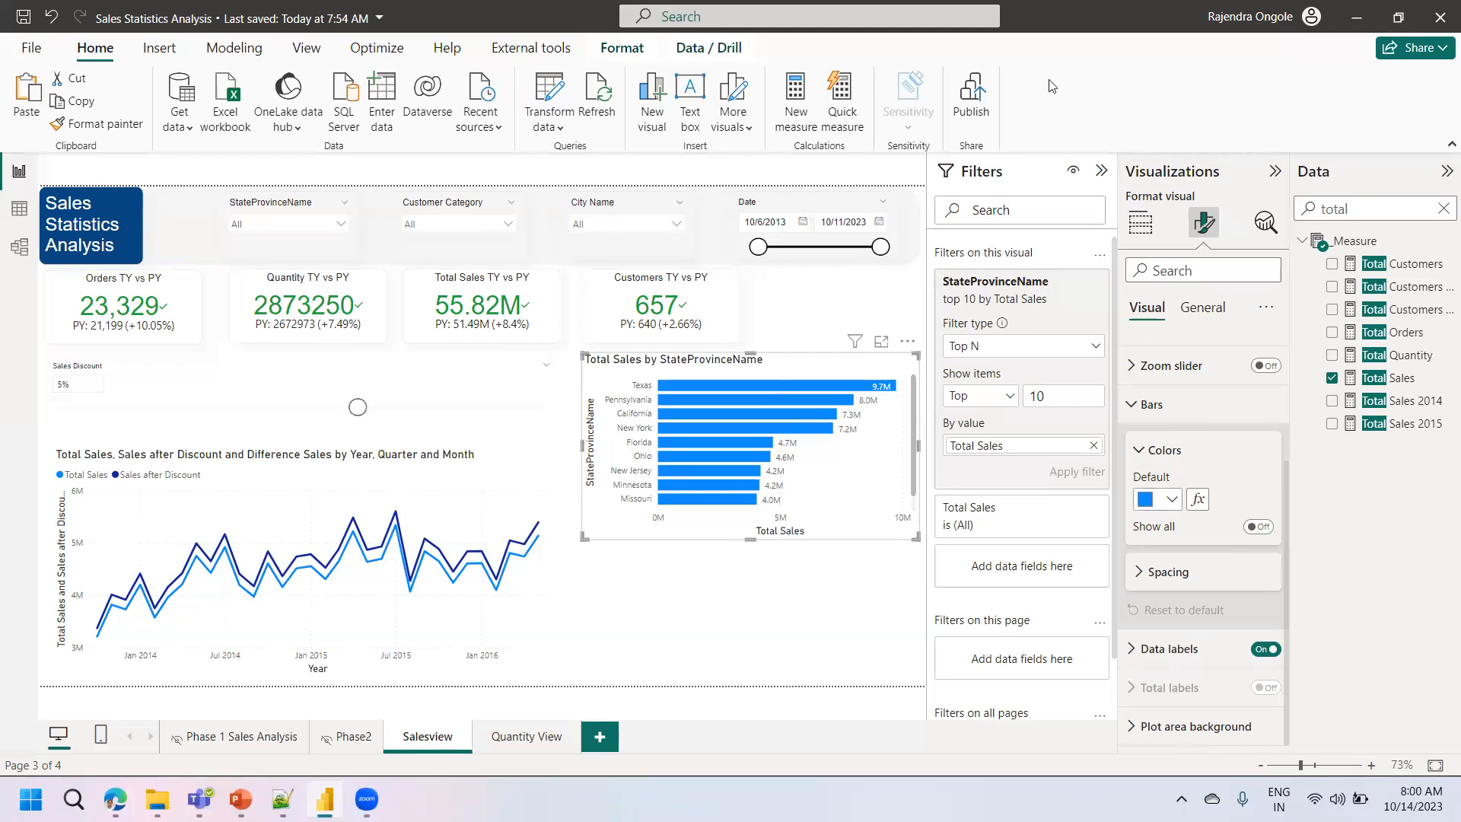
left_click(1197, 500)
left_click(361, 186)
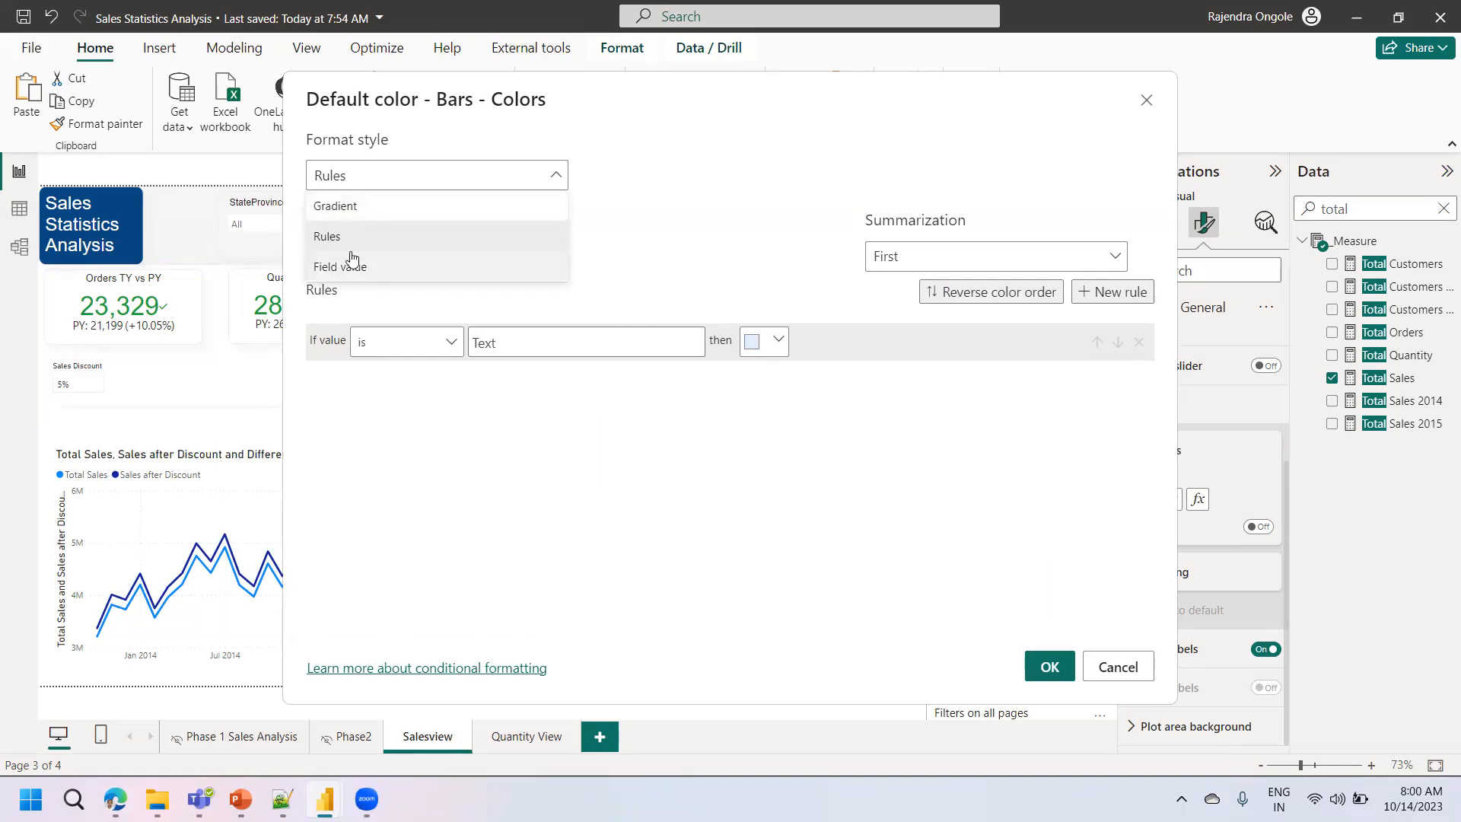
left_click(338, 219)
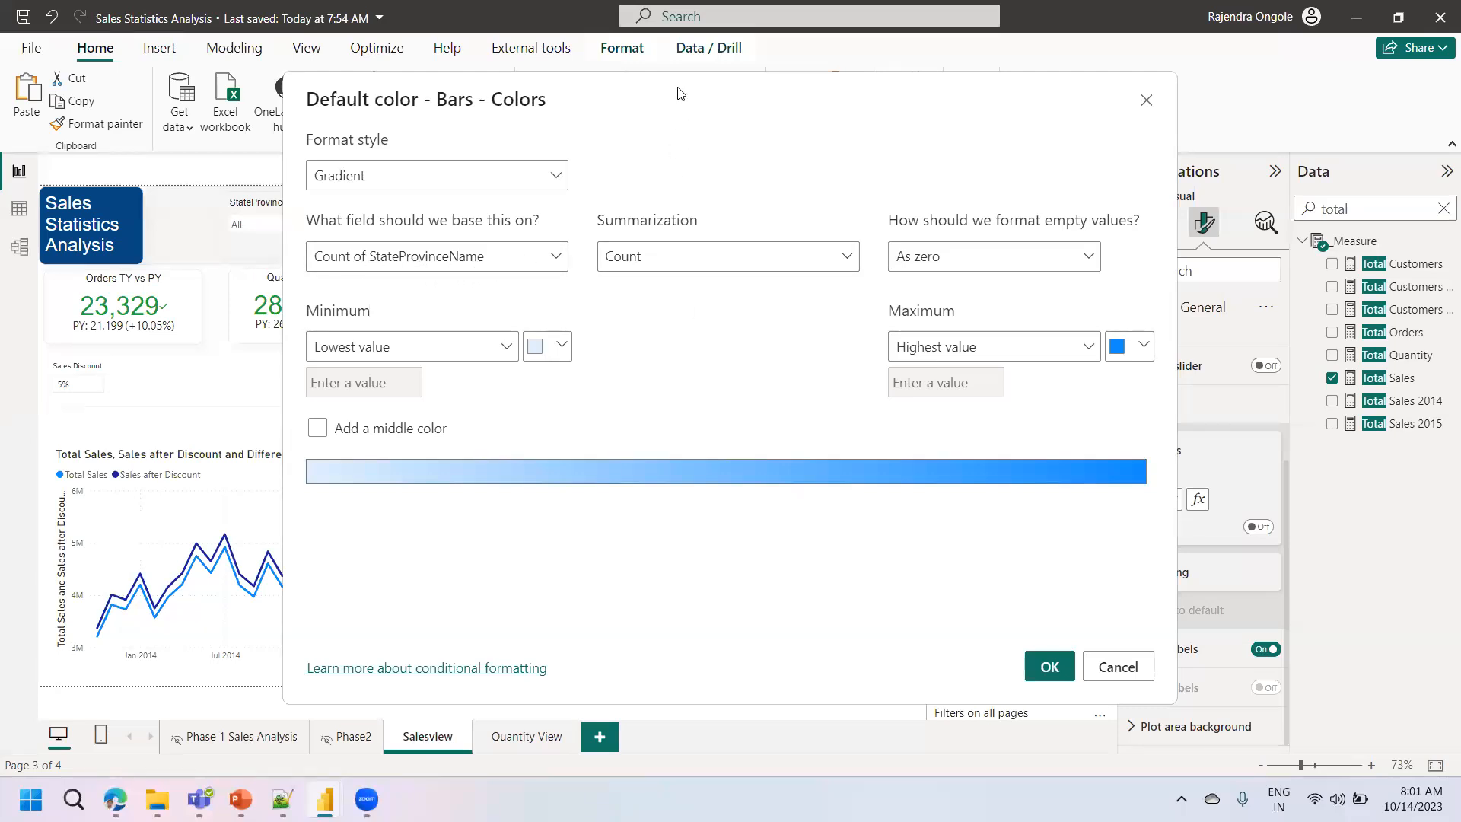
left_click_drag(705, 104, 1229, 287)
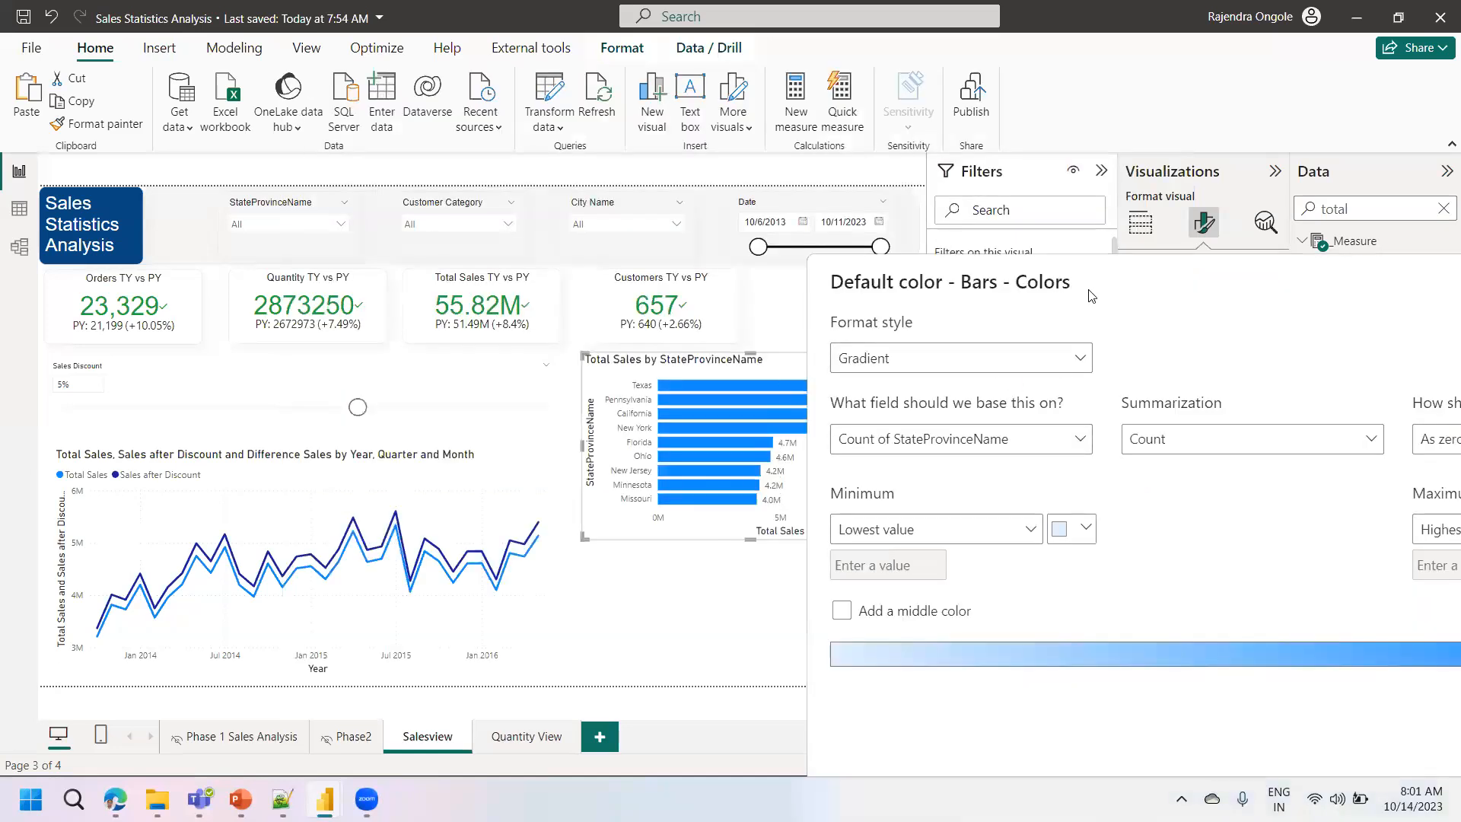
left_click_drag(1091, 296, 742, 367)
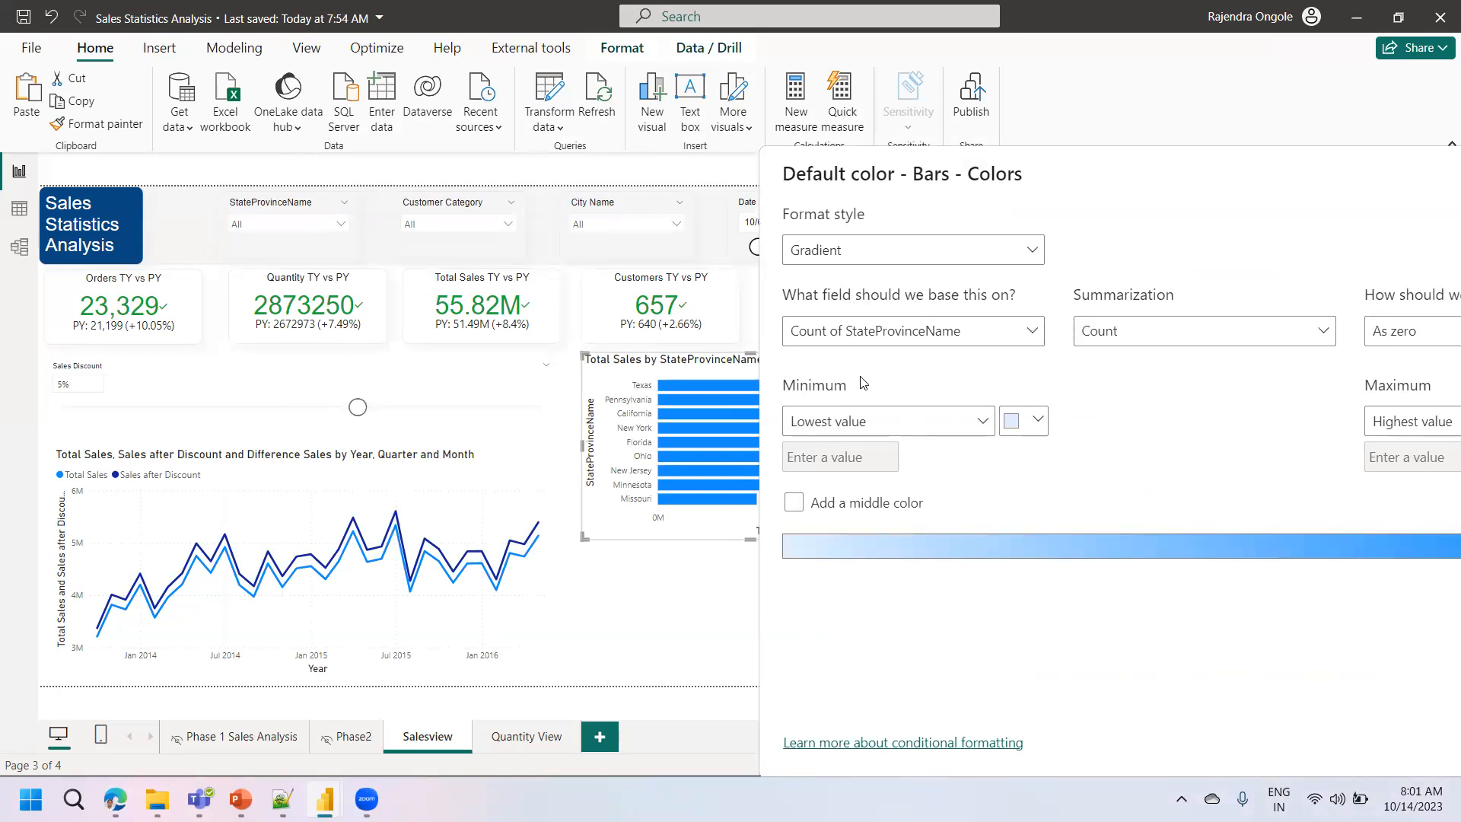
Base the bar colour gradient on Total Sales.
left_click(876, 337)
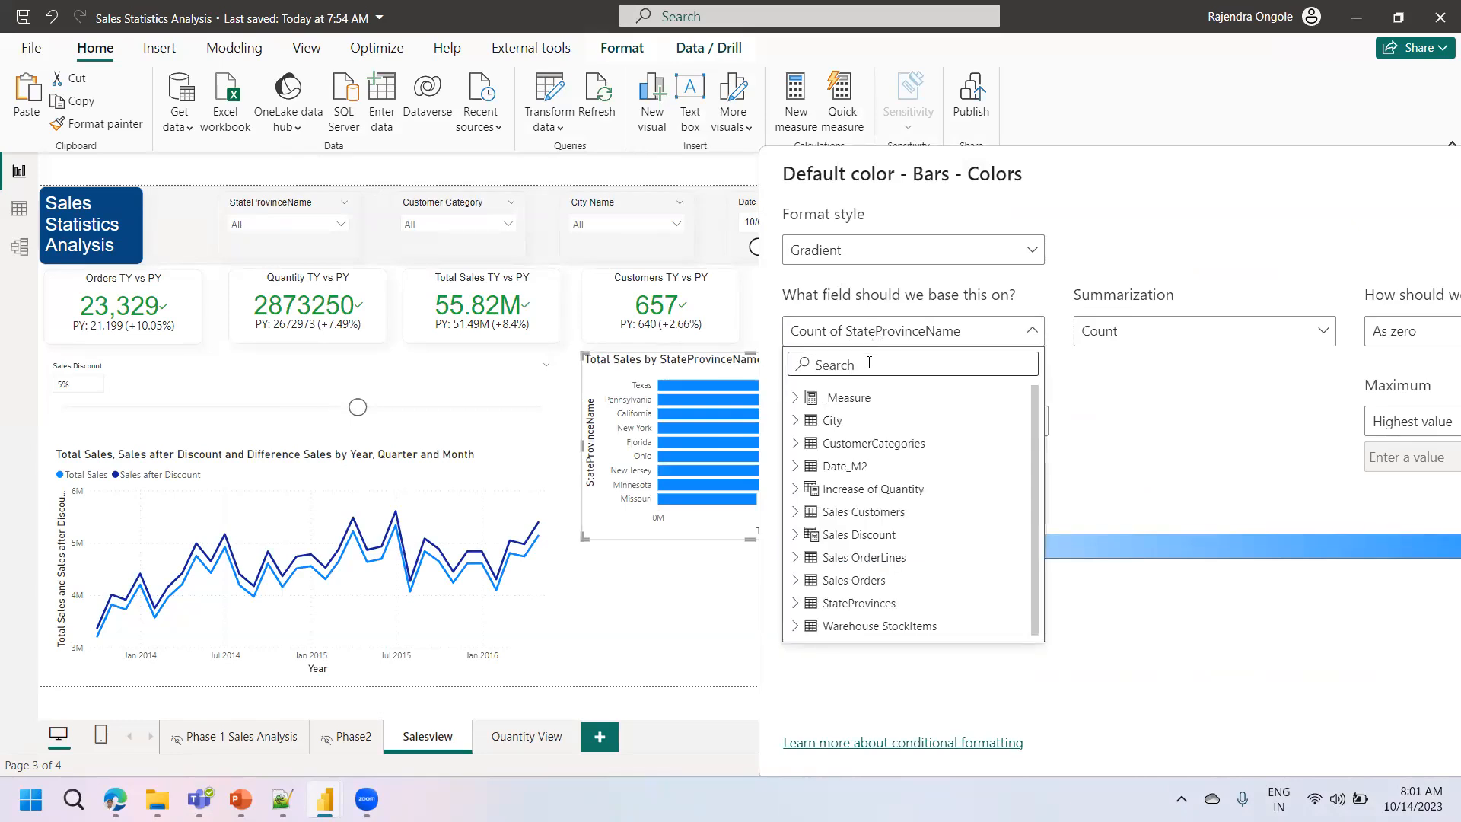
type("total")
left_click(869, 541)
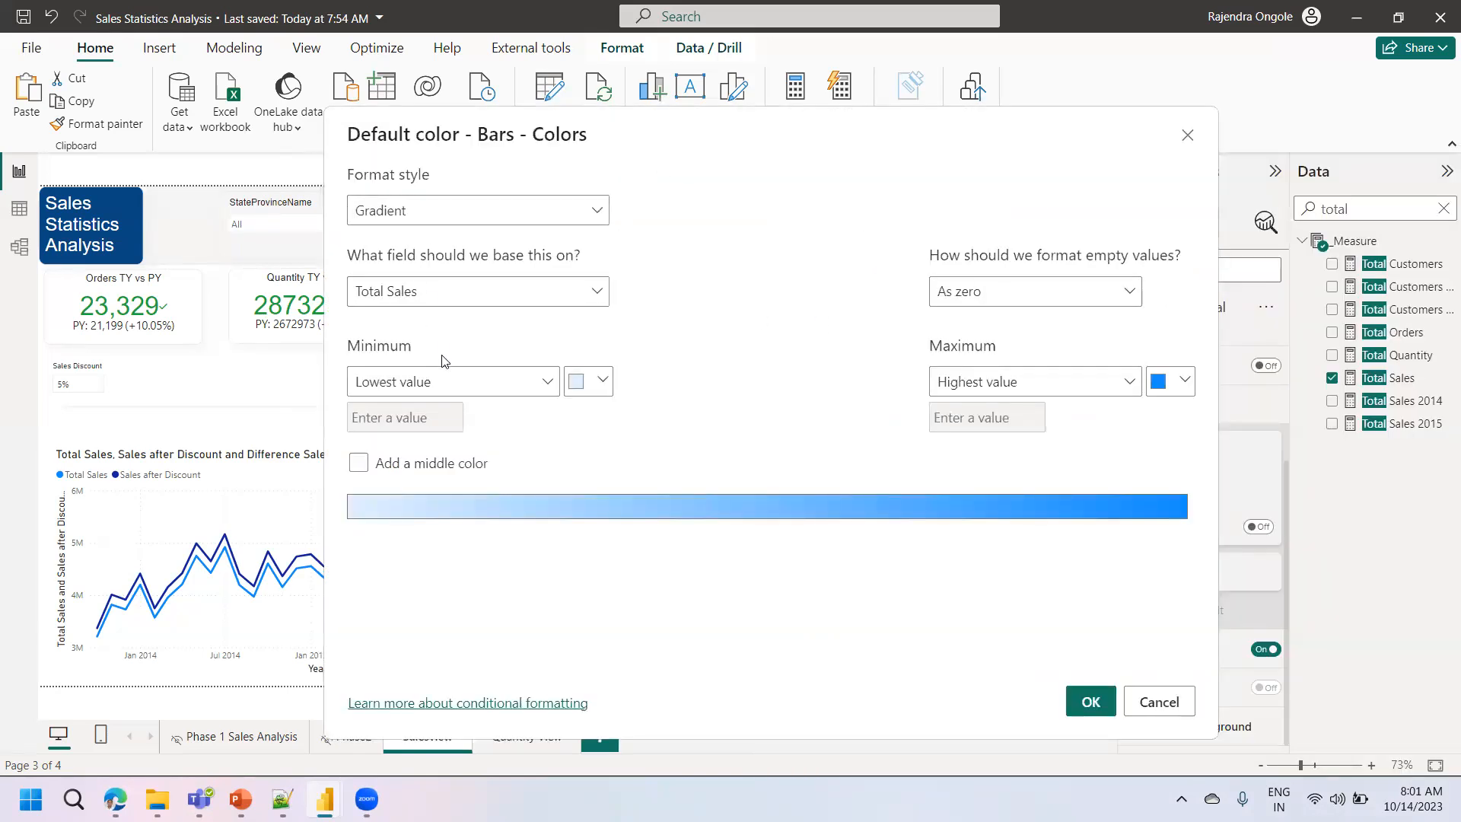
Set a purple maximum, light purple minimum and gold middle colour, and apply.
left_click(1179, 384)
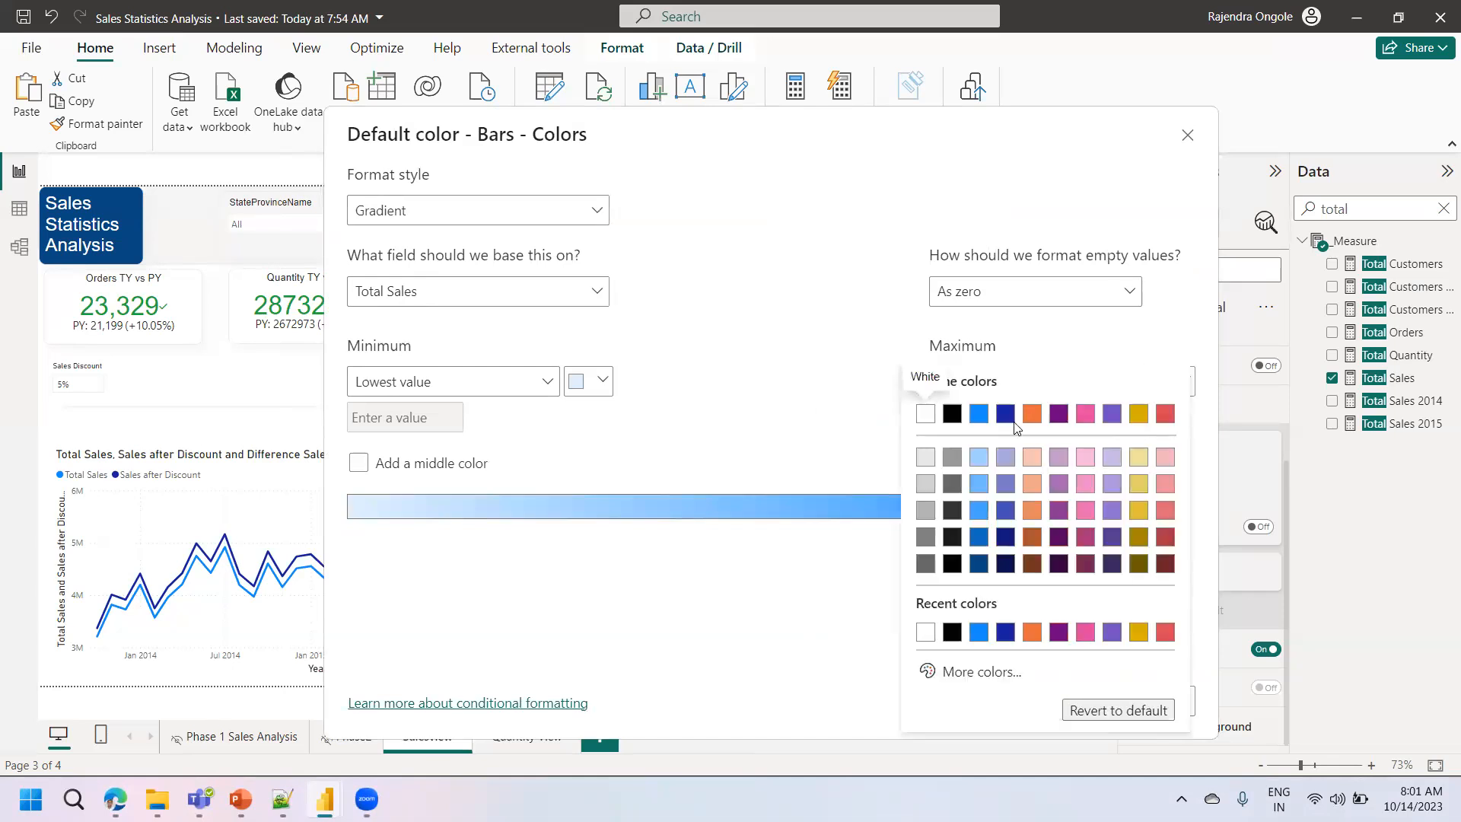
left_click(1112, 417)
left_click(597, 387)
left_click(774, 460)
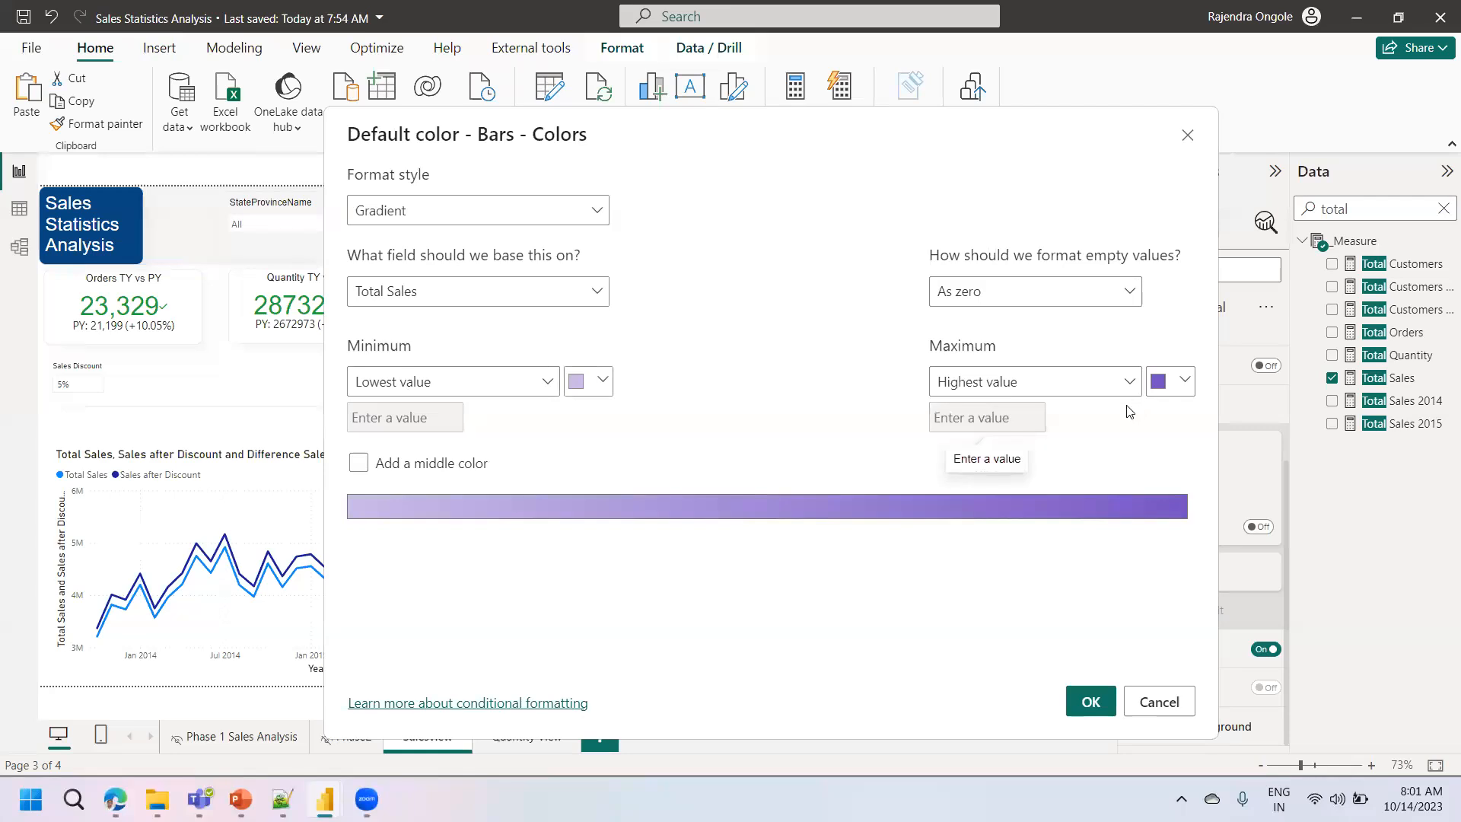
left_click(401, 470)
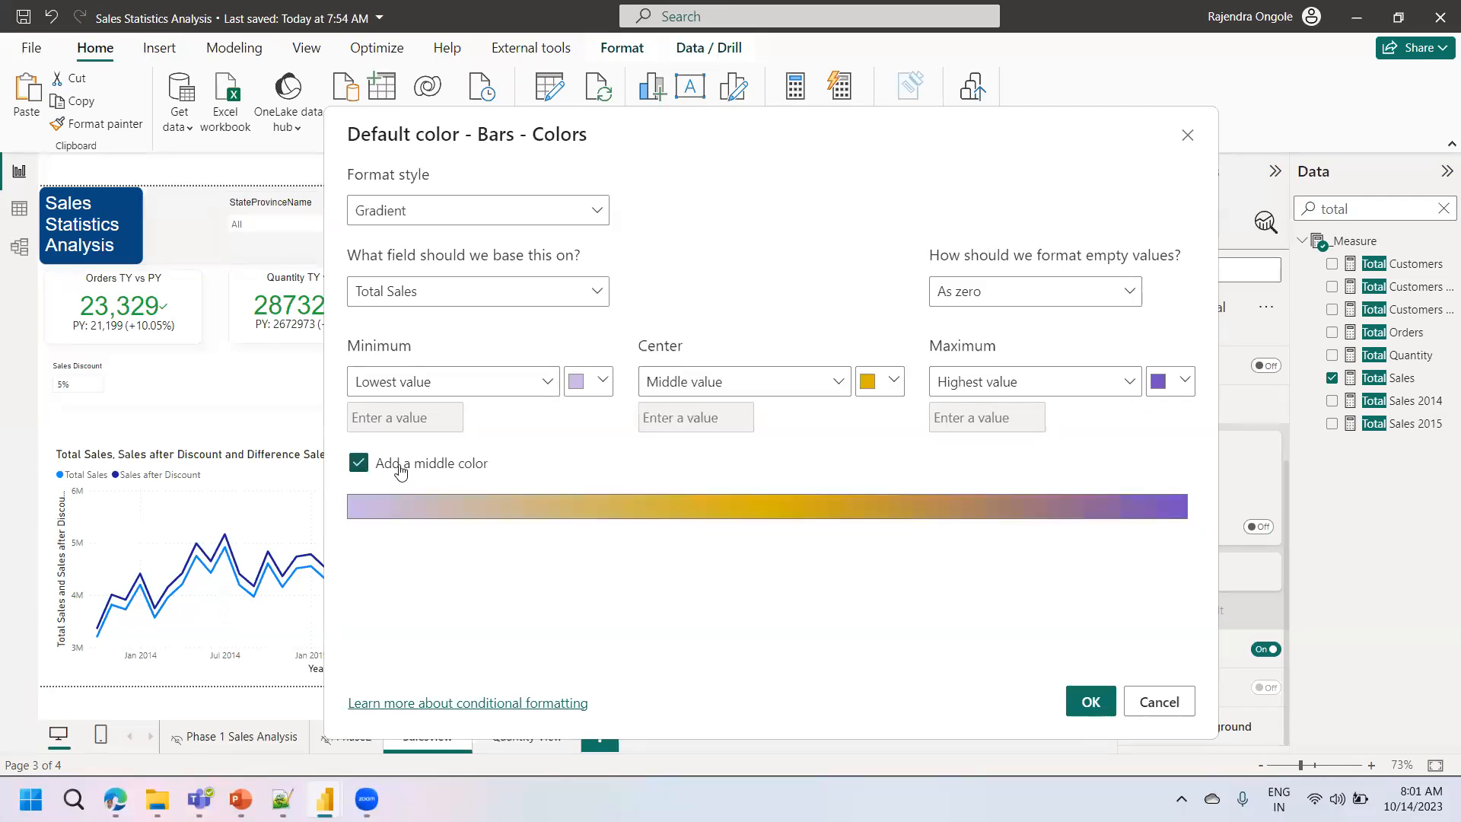
left_click(877, 396)
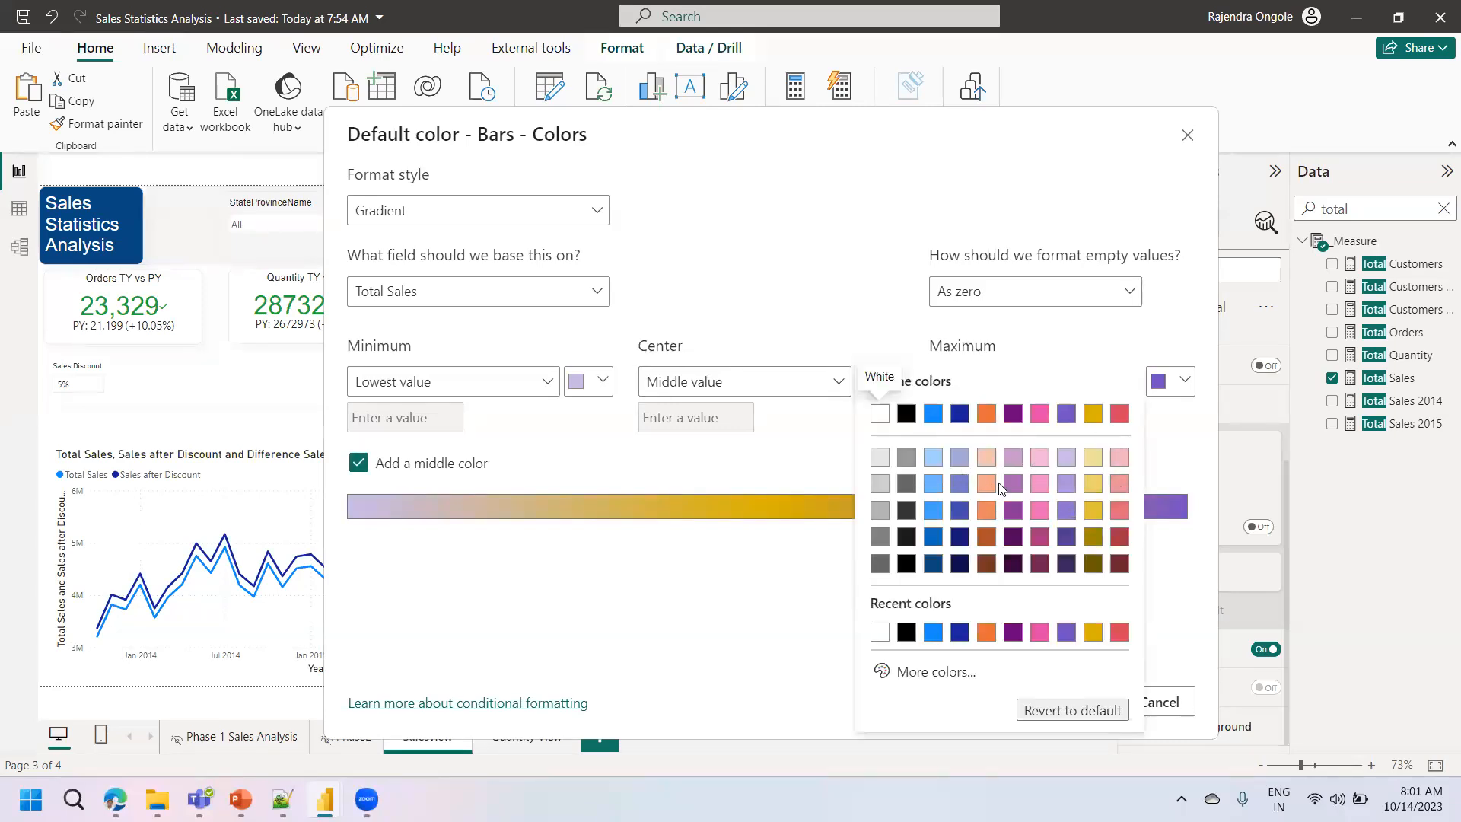
left_click(756, 449)
left_click(1089, 701)
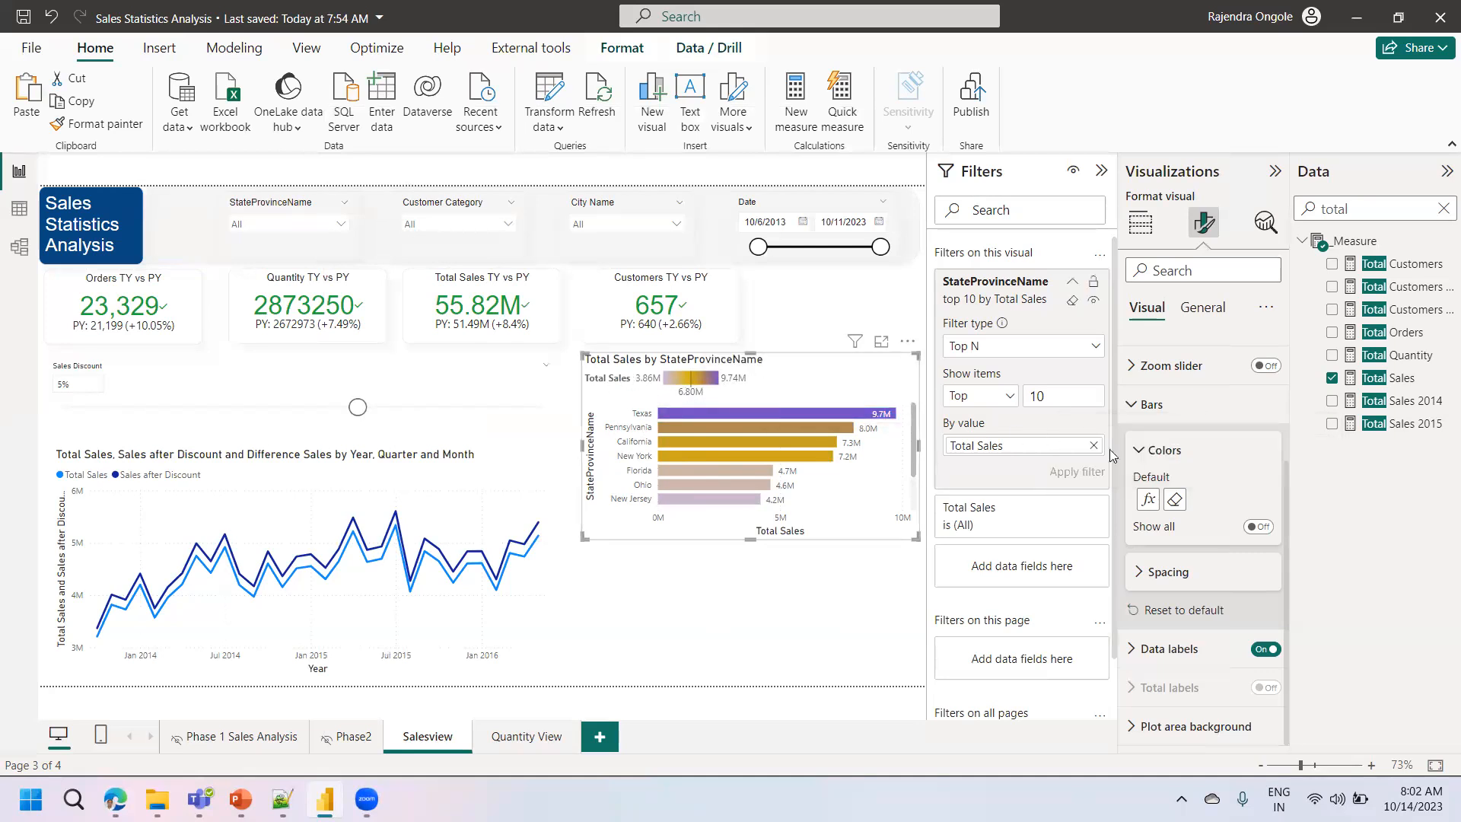
Turn off the bar chart's legend, then review the Orders, Quantity and Total Sales TY vs PY cards.
scroll(1174, 461, "up", 3)
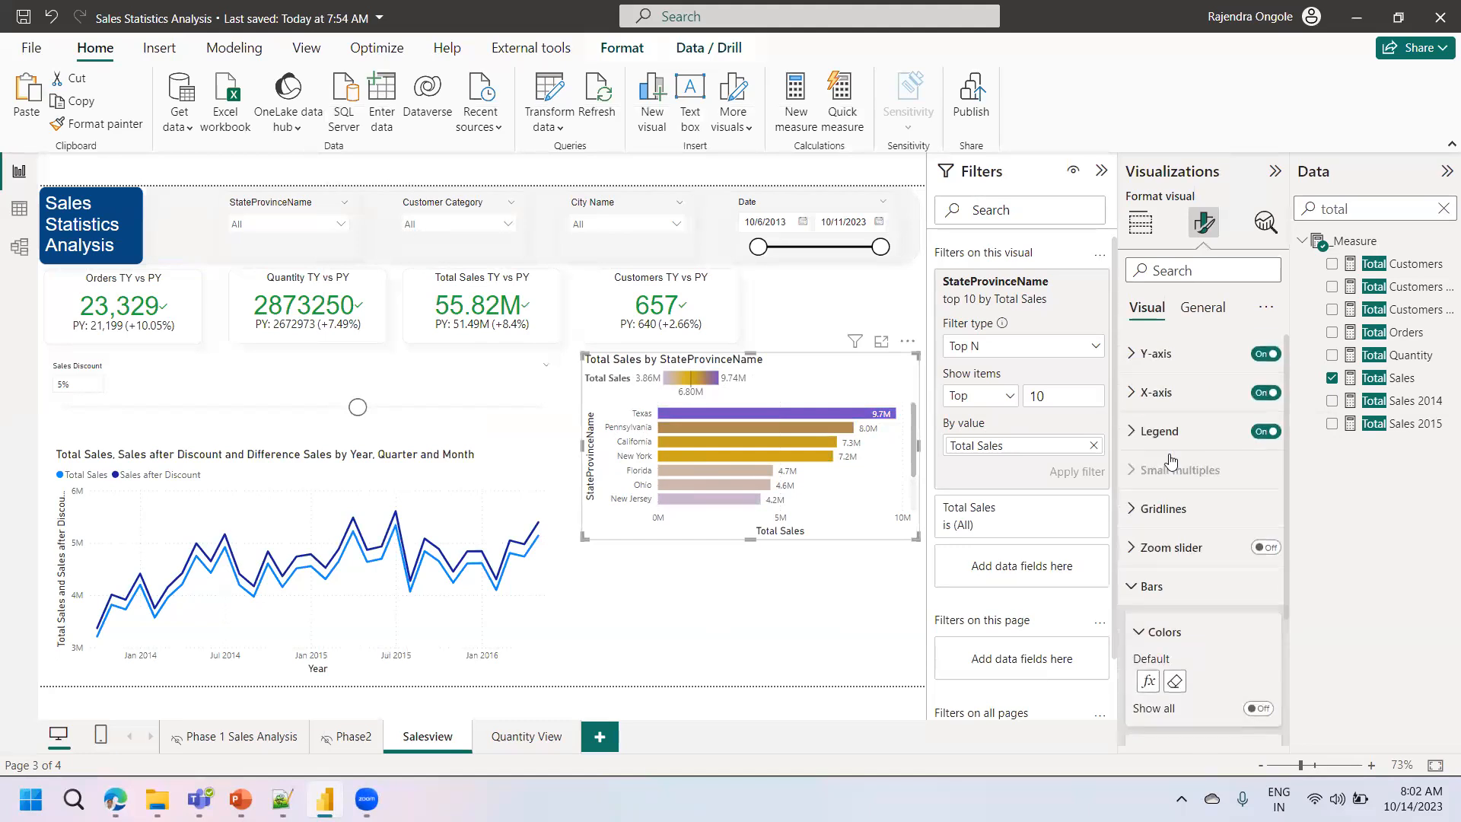
left_click(1263, 432)
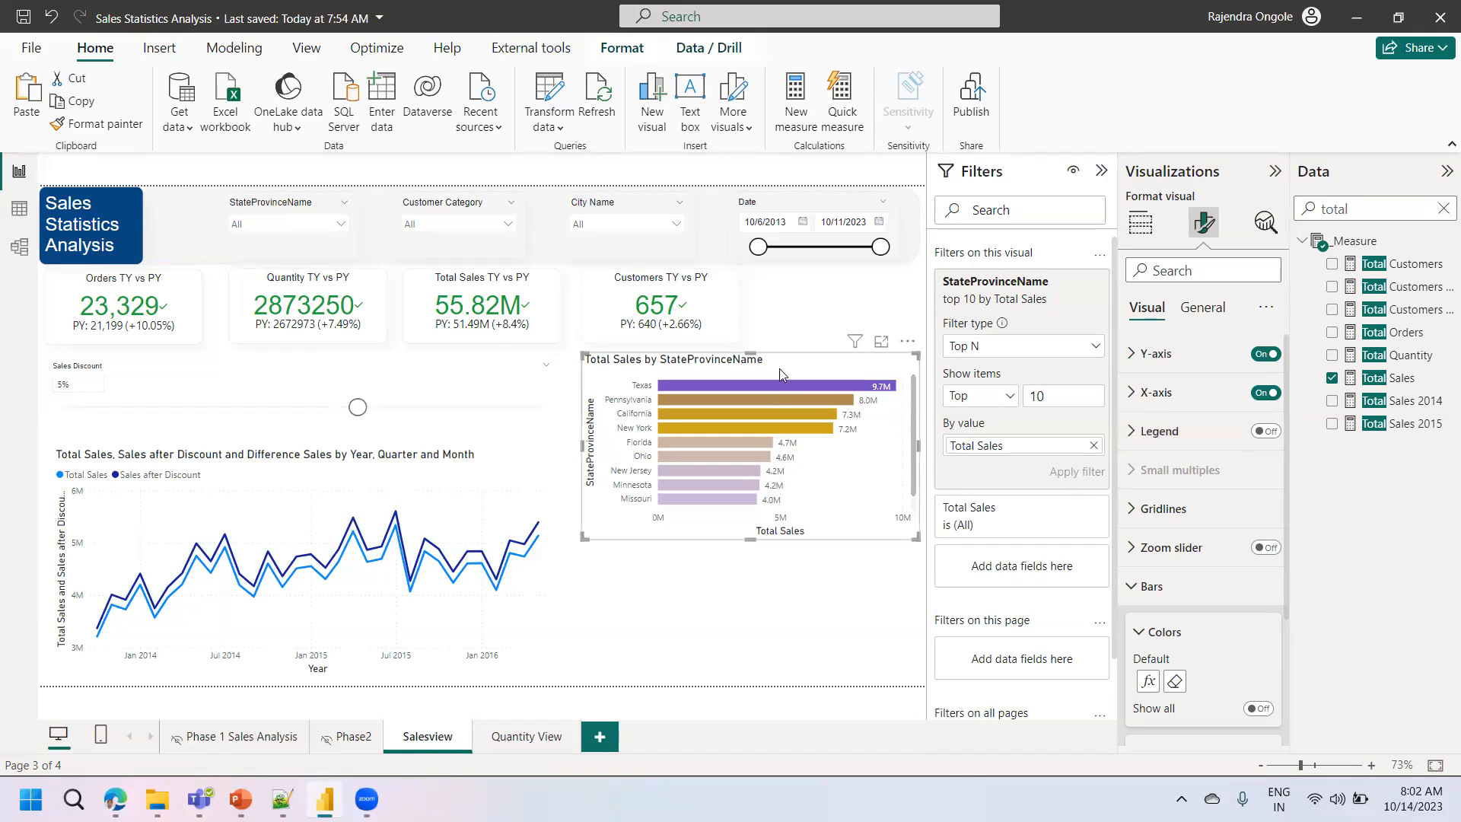
left_click(137, 318)
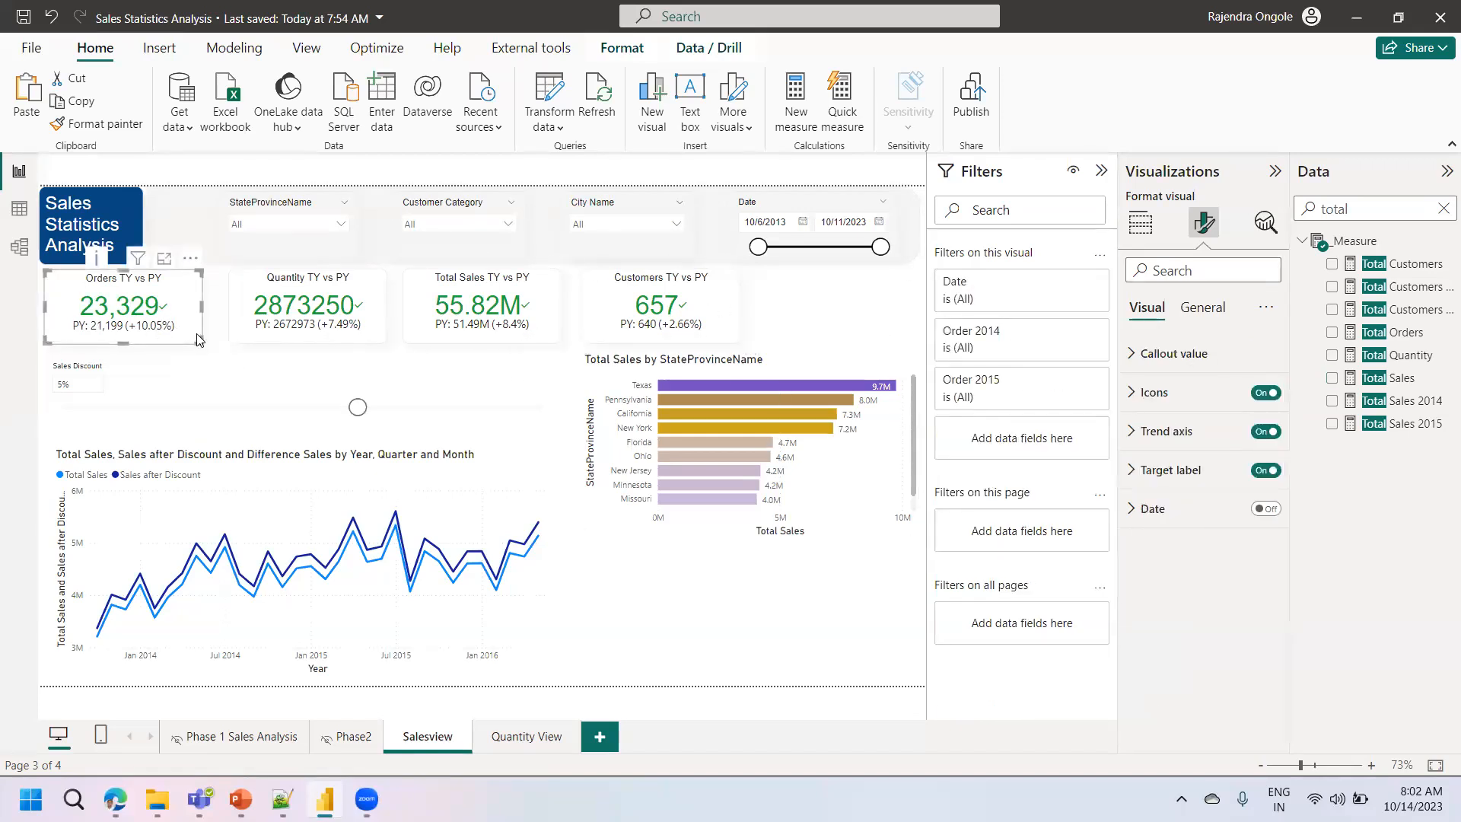
left_click(301, 335)
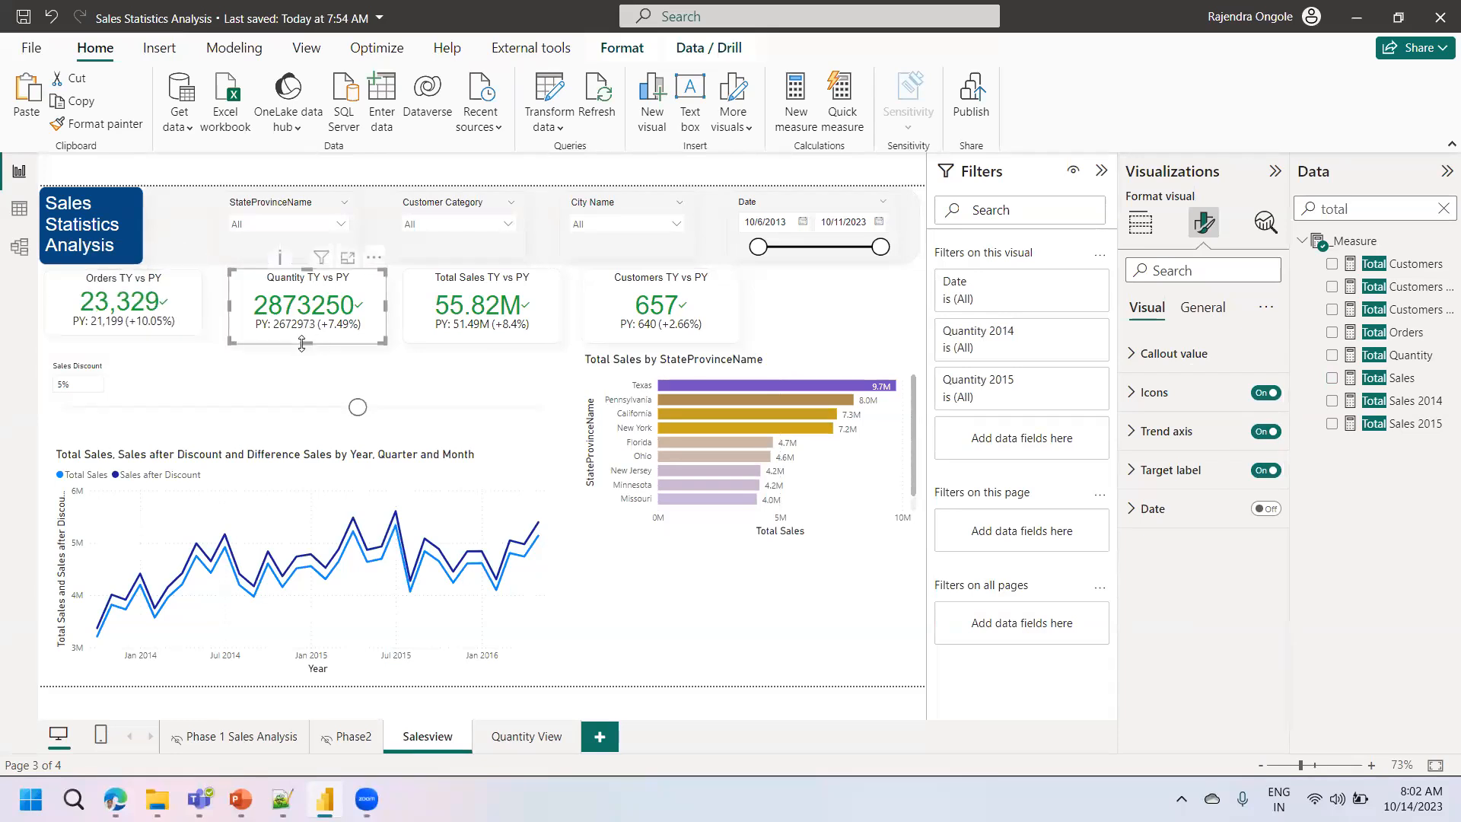
left_click(478, 341)
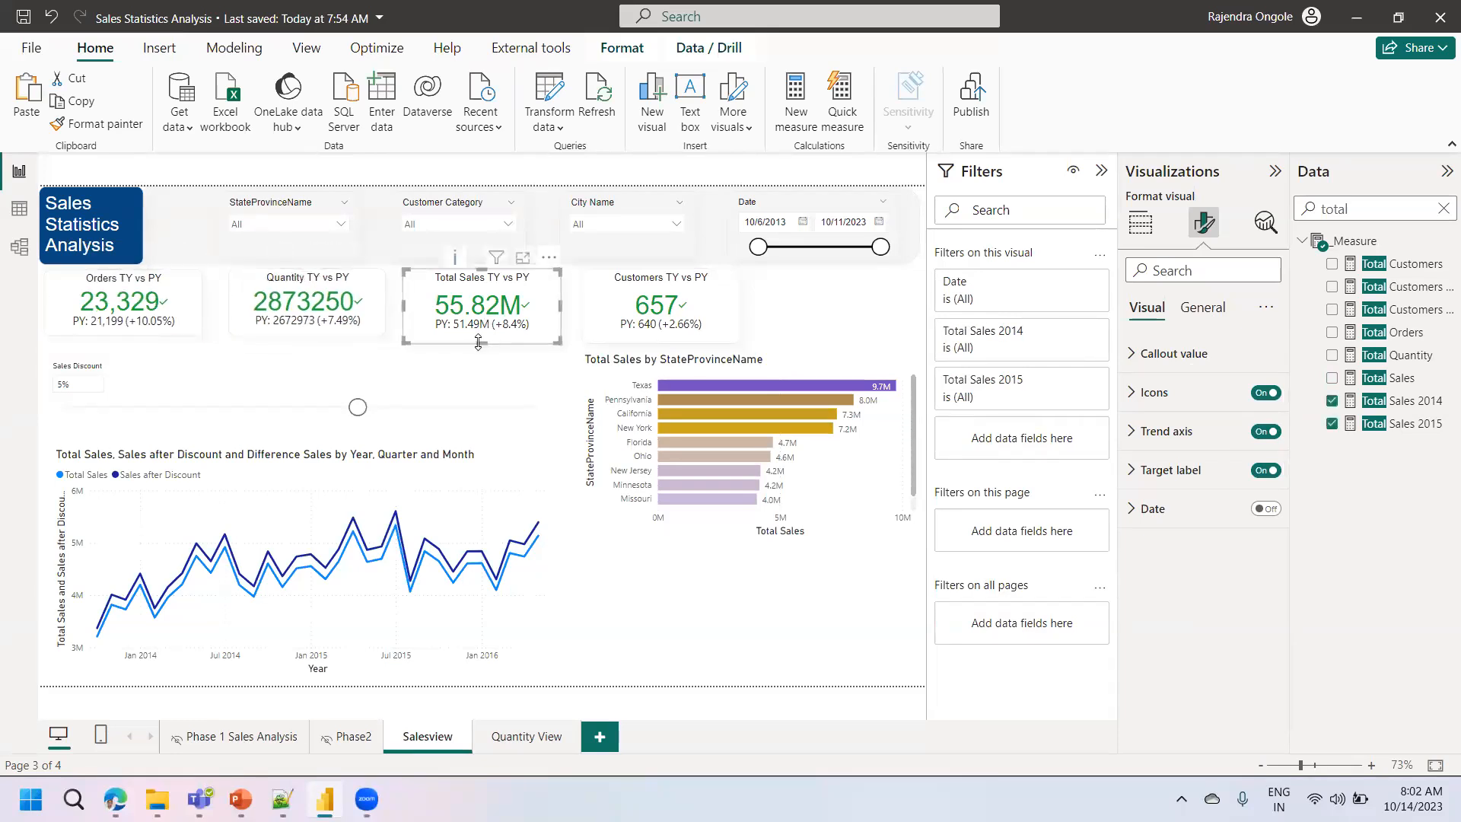
Shorten the Customers TY vs PY card, shift it left, and make the bar chart taller to show all ten states.
left_click(655, 310)
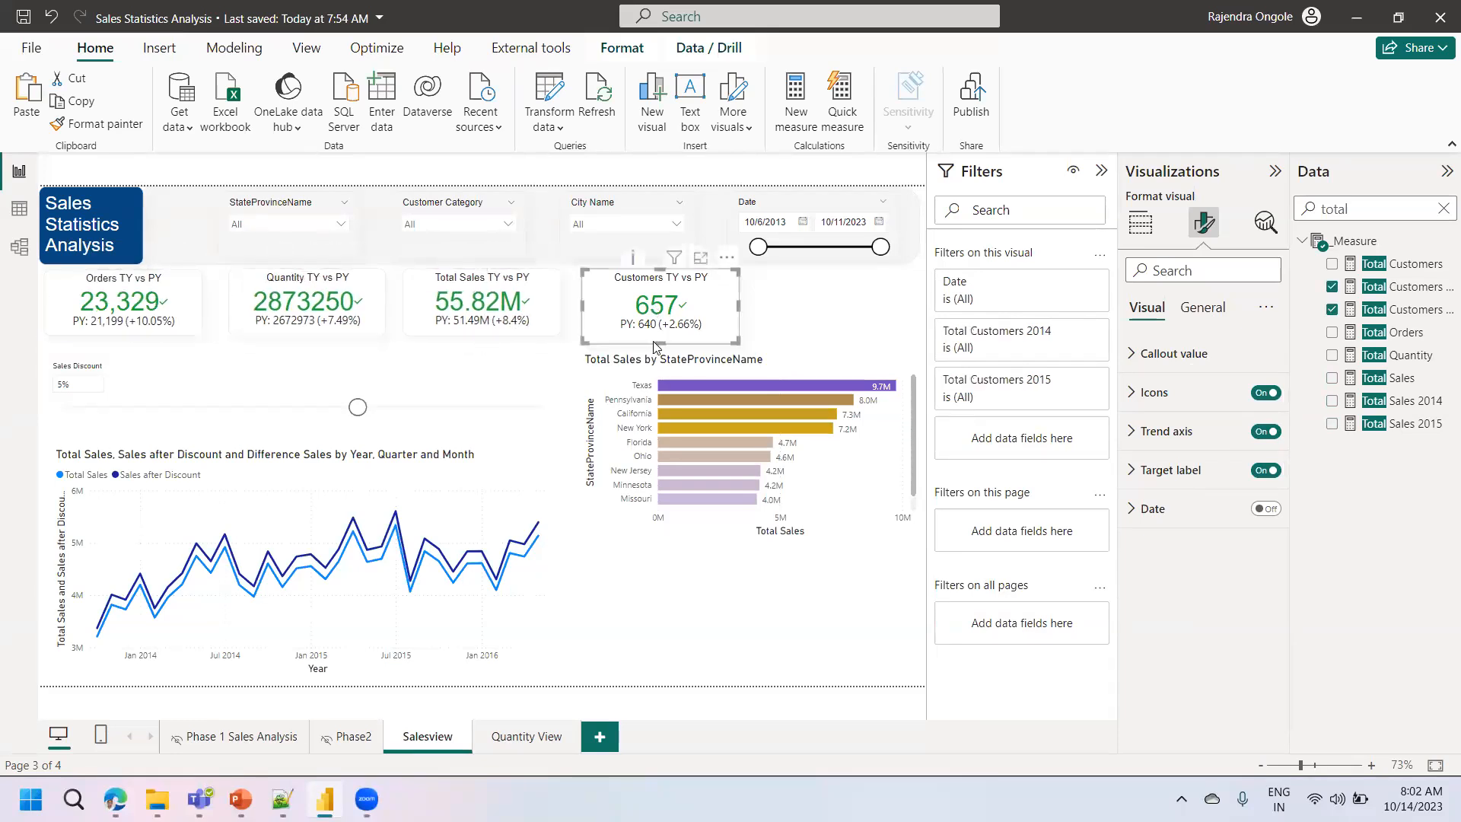
left_click_drag(657, 341, 703, 356)
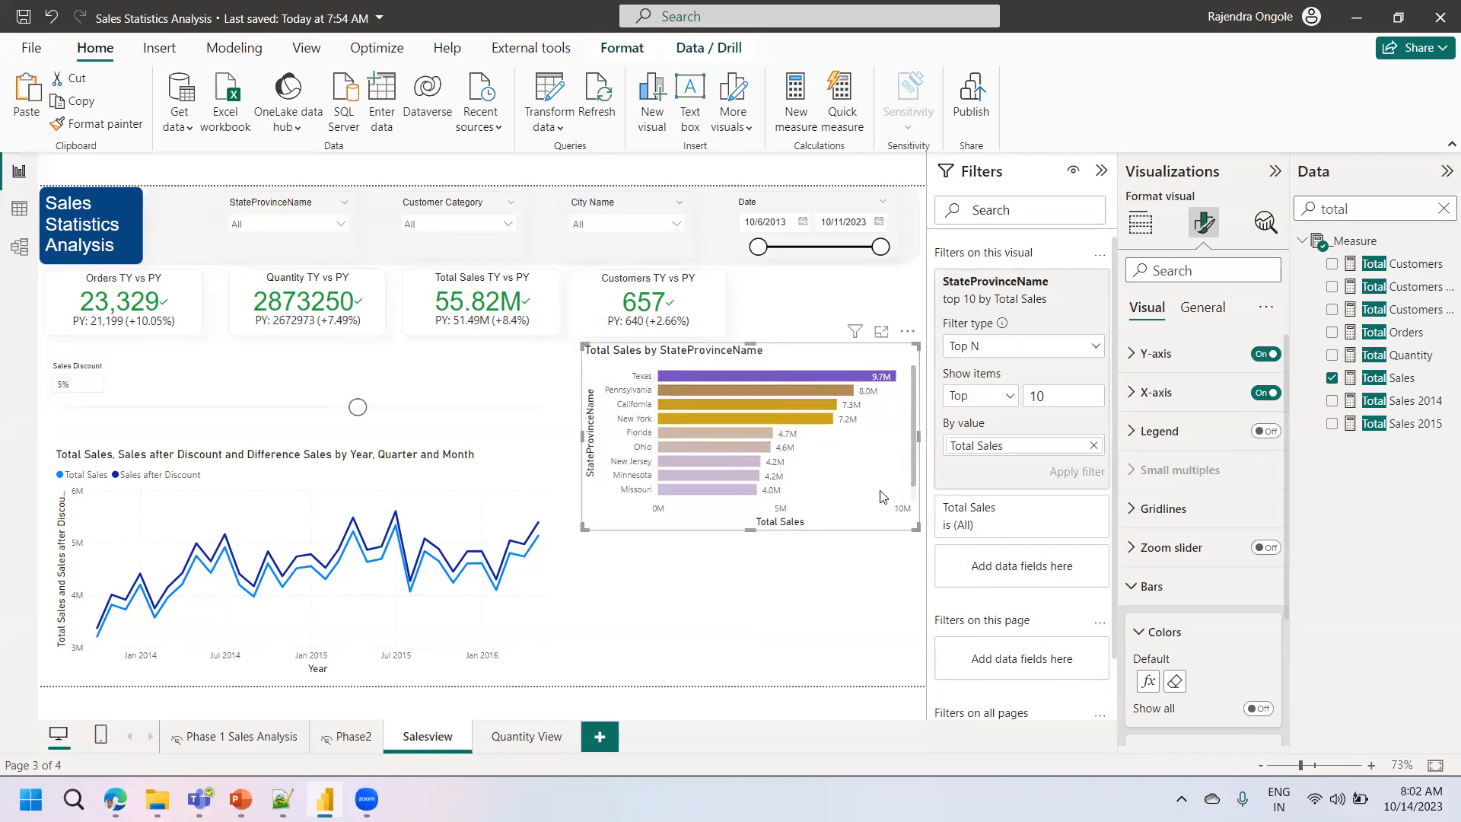
left_click_drag(755, 533, 754, 548)
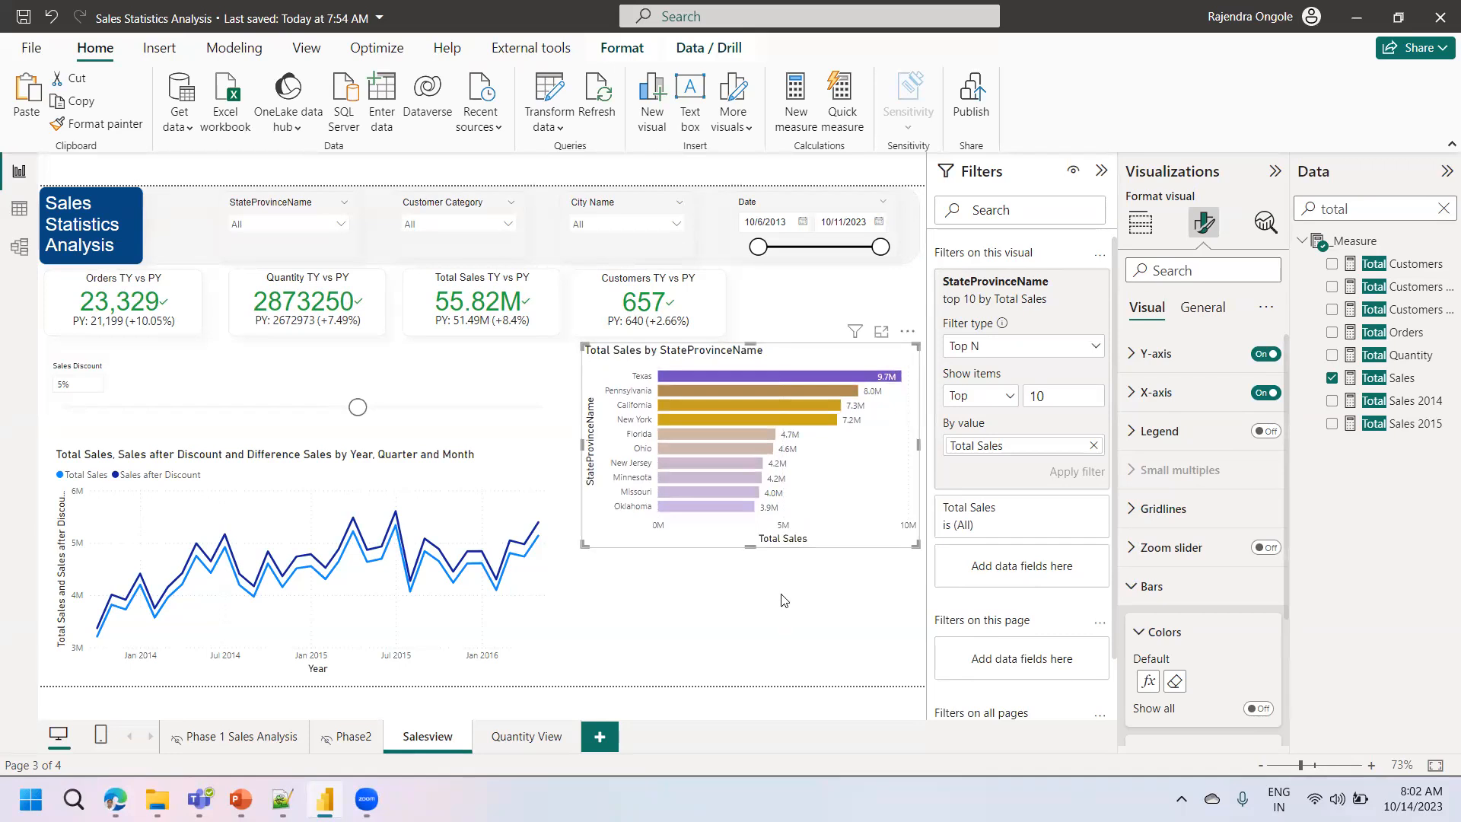
left_click(783, 596)
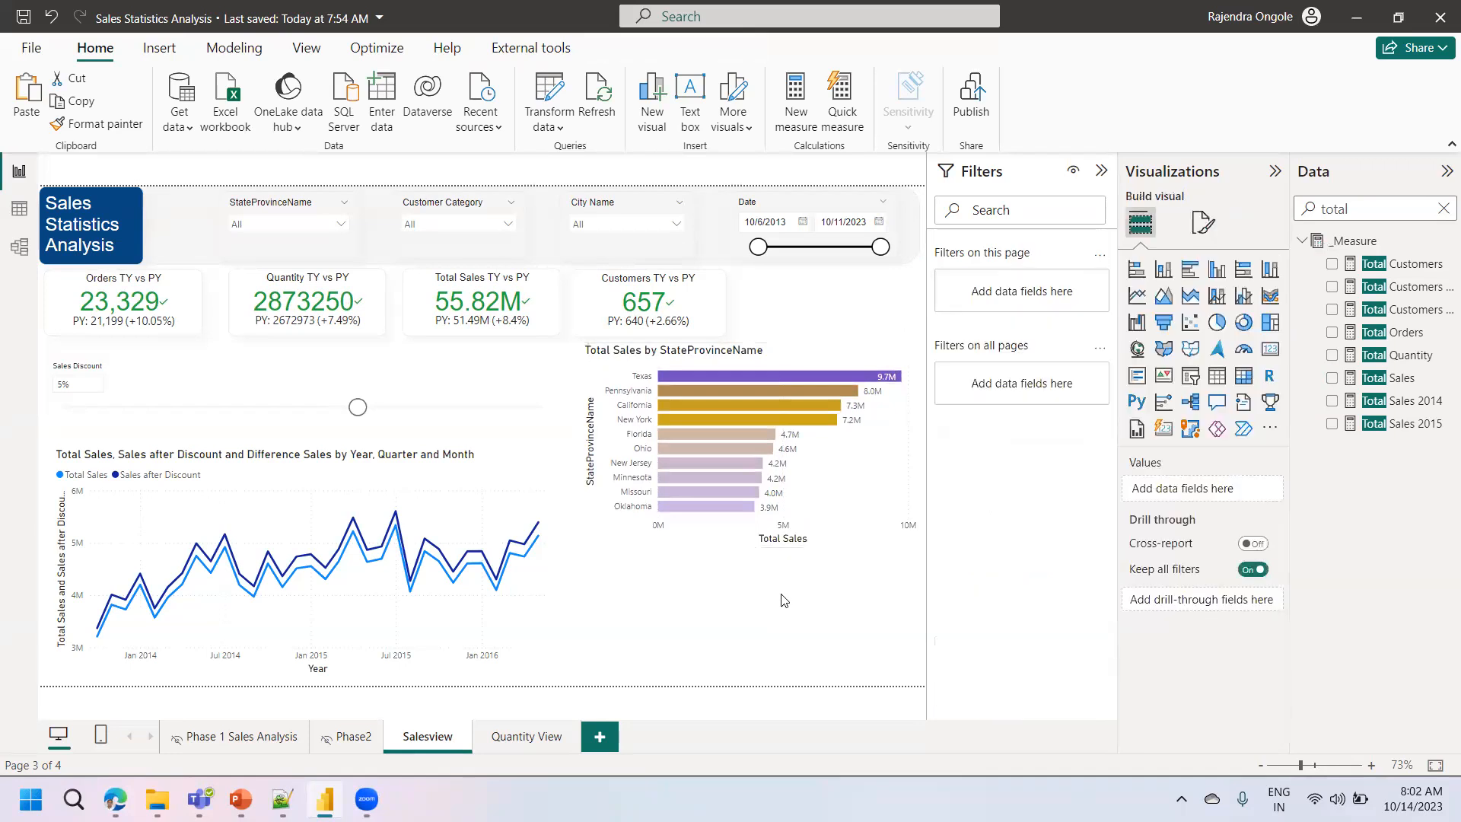
left_click(763, 368)
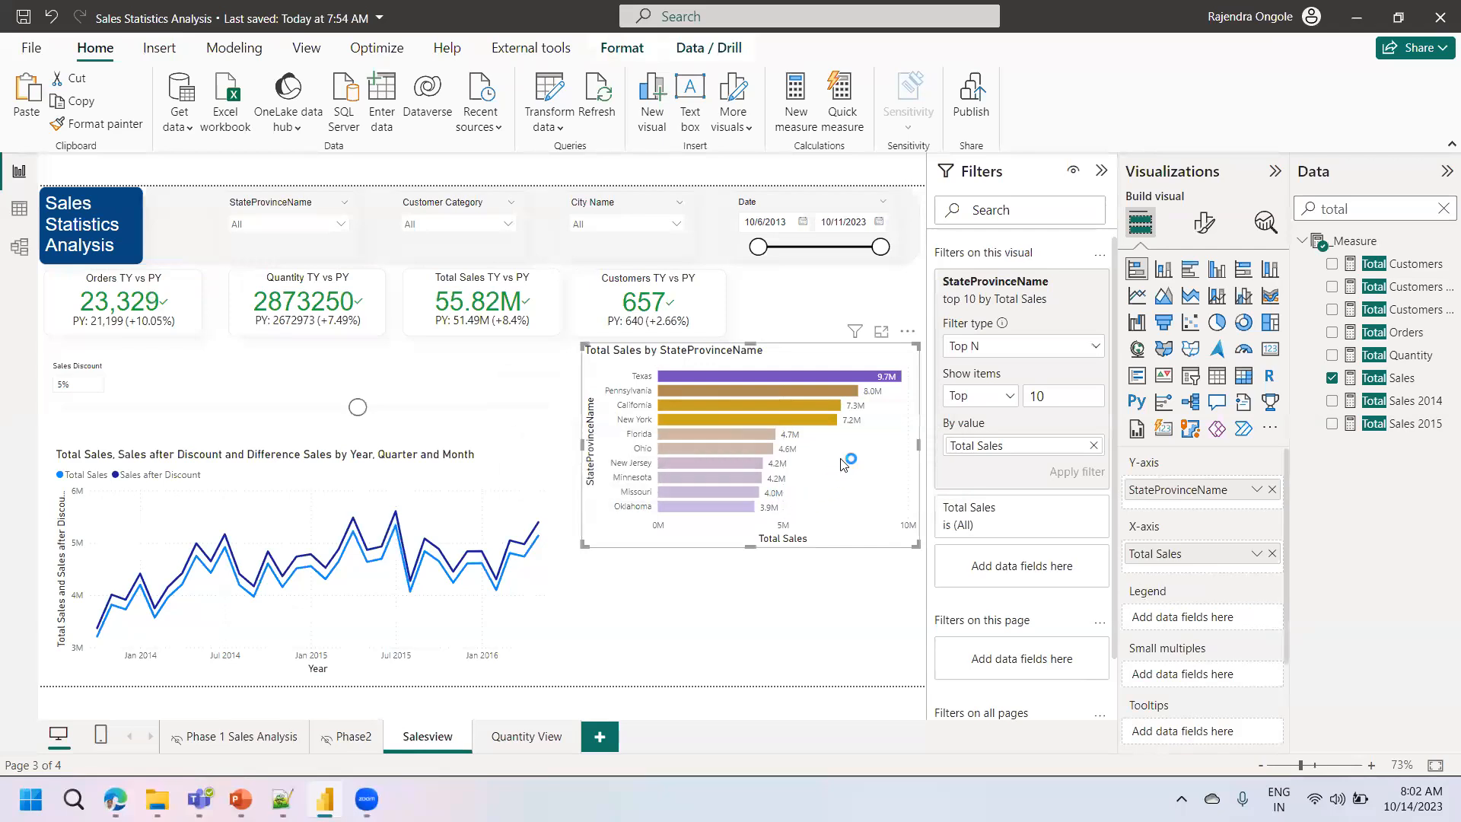
left_click(799, 427)
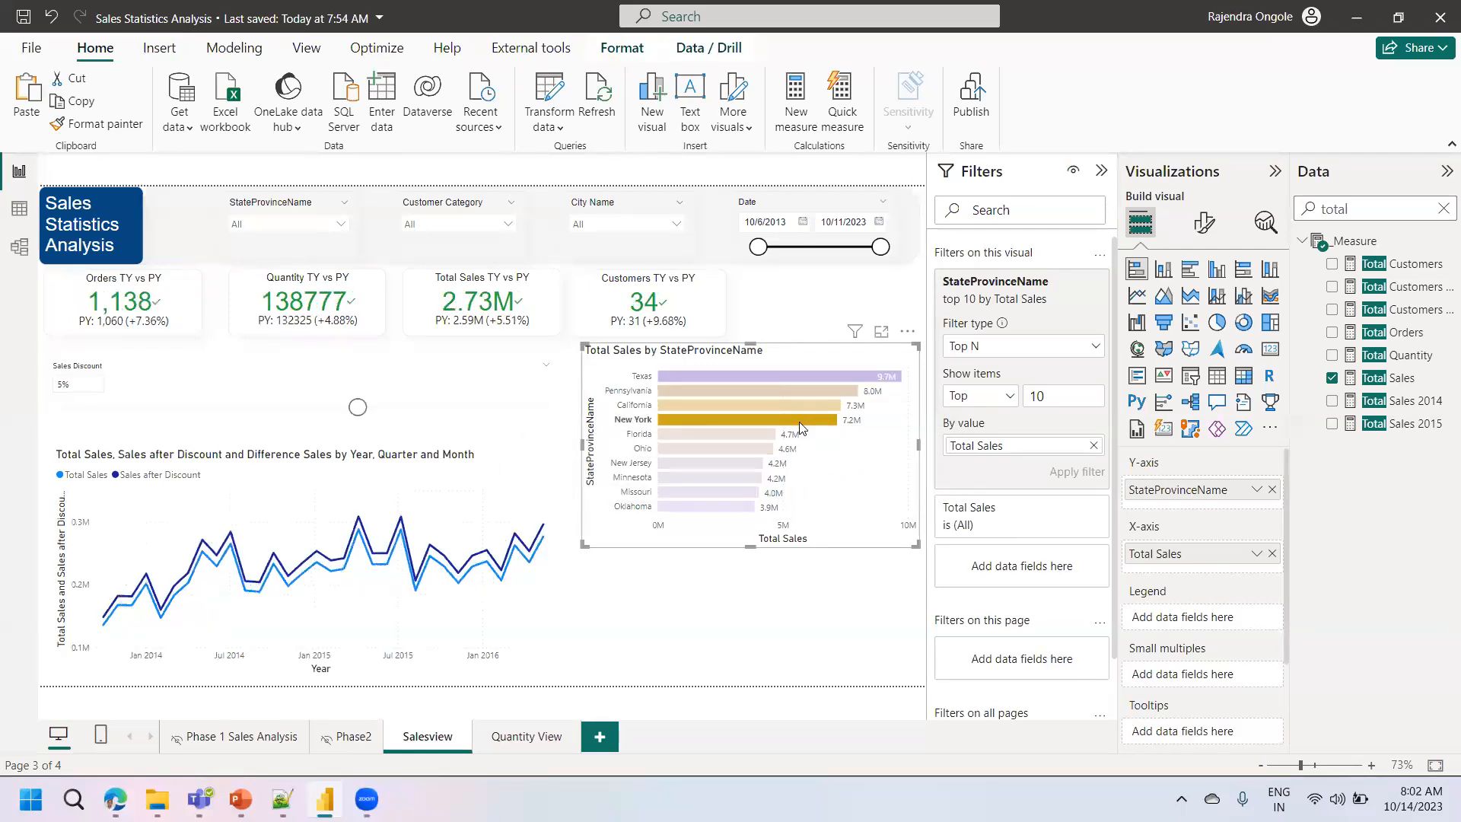
left_click(740, 470)
left_click(740, 467)
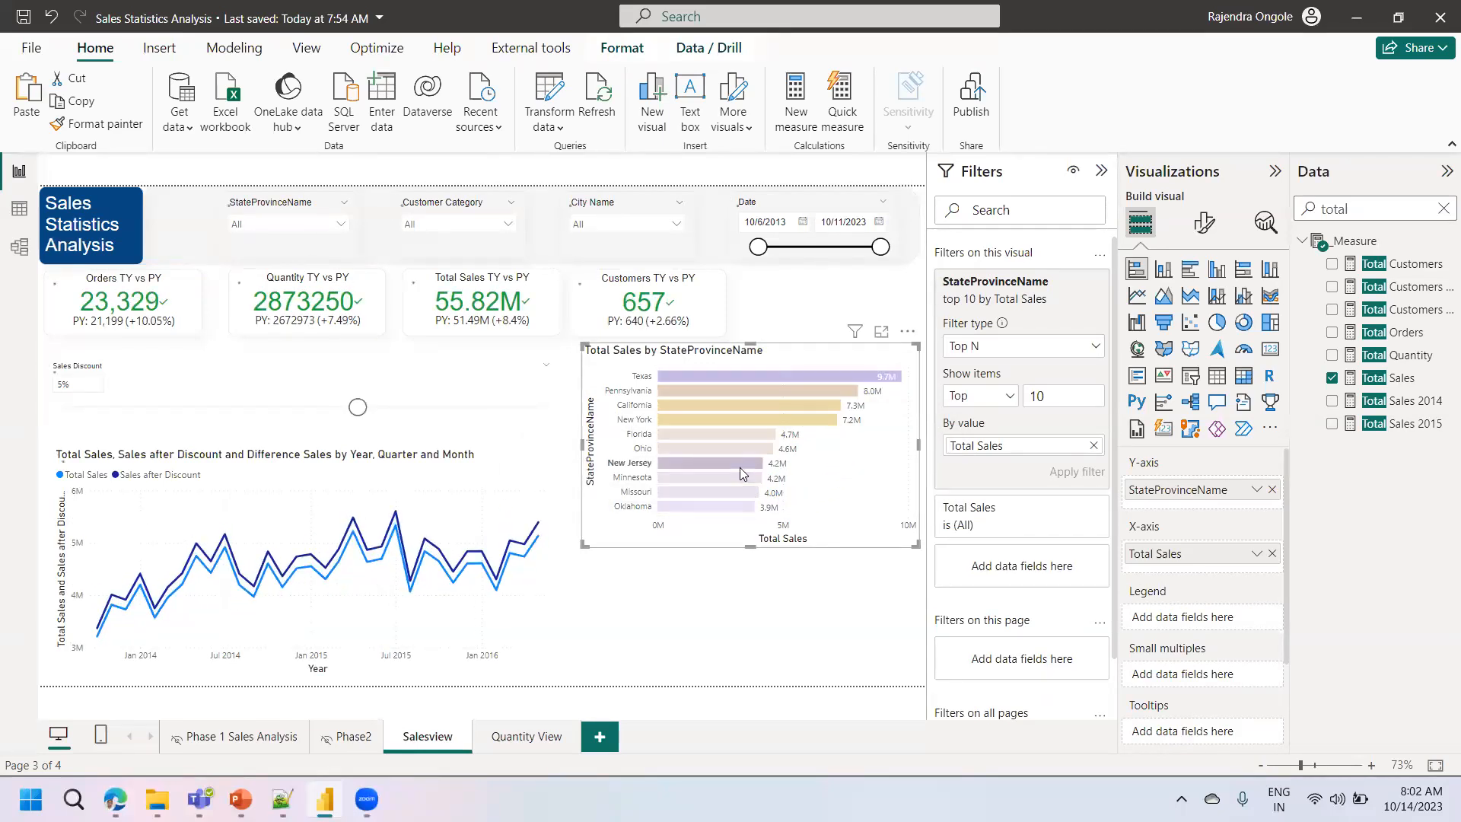
left_click(740, 468)
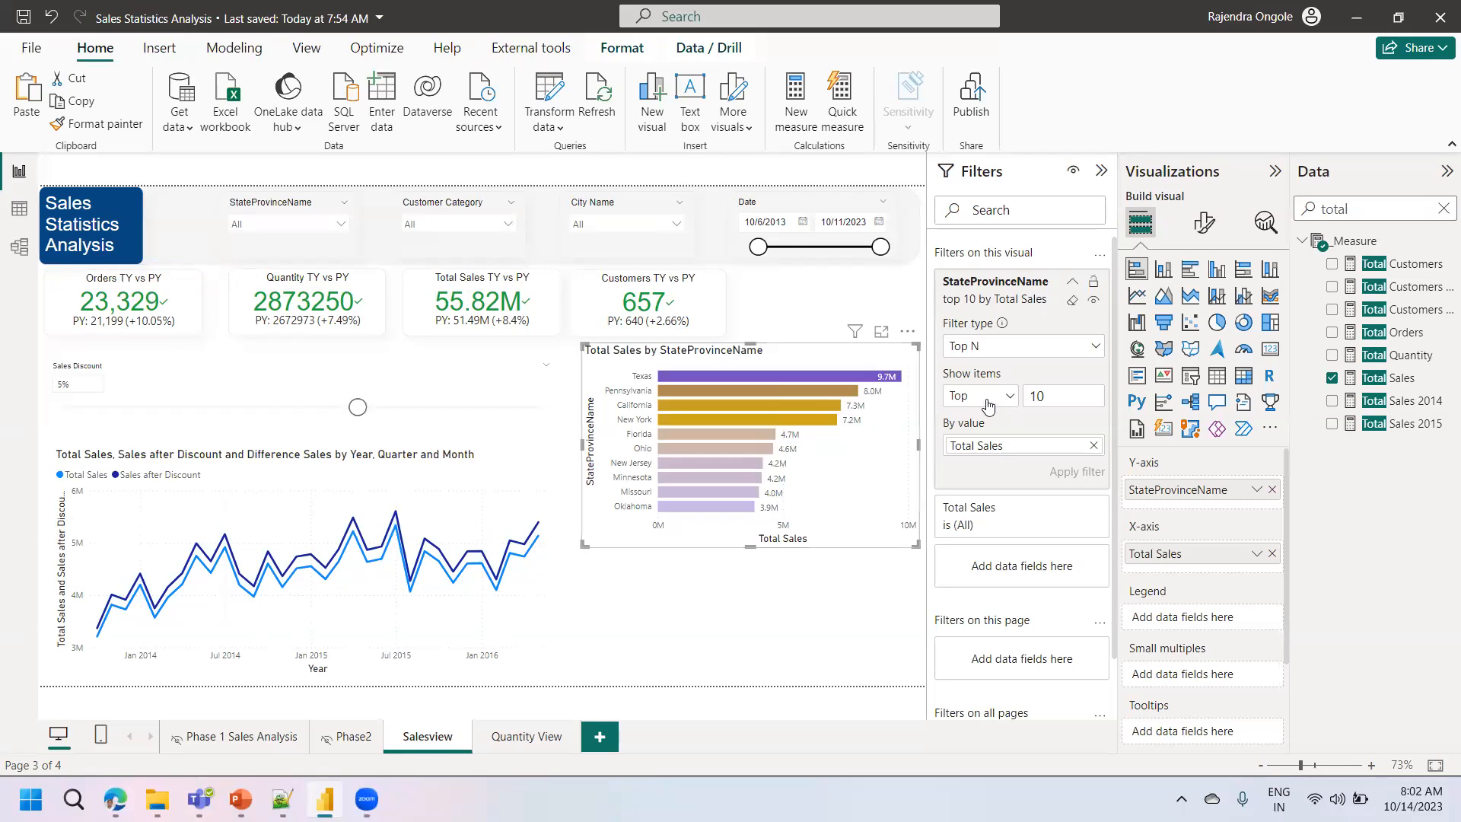
left_click(744, 618)
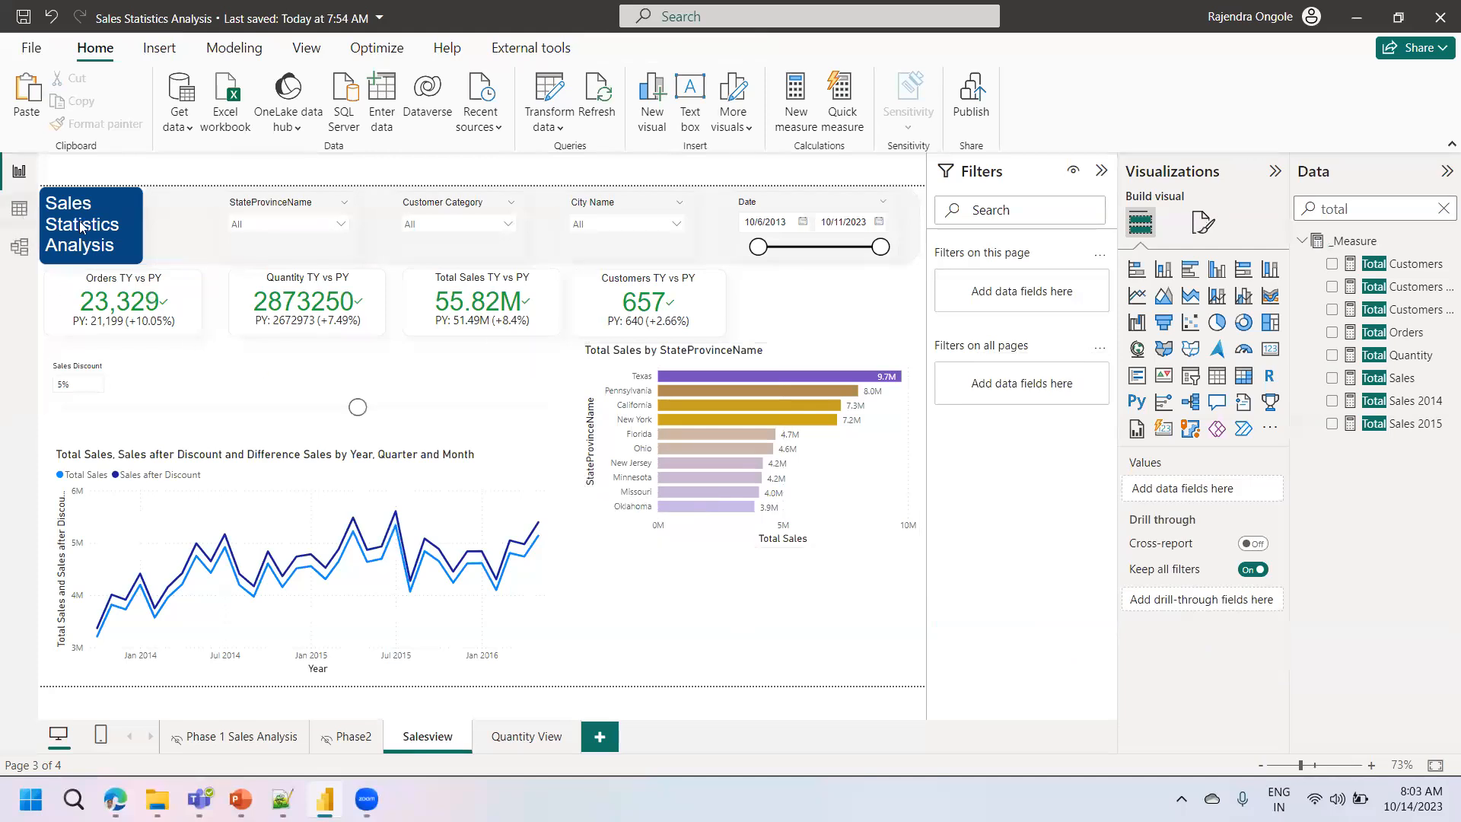
In Table view, show the Sales Customers data, then the CustomerCategories table's eight categories from Agent to General Retailer.
left_click(19, 207)
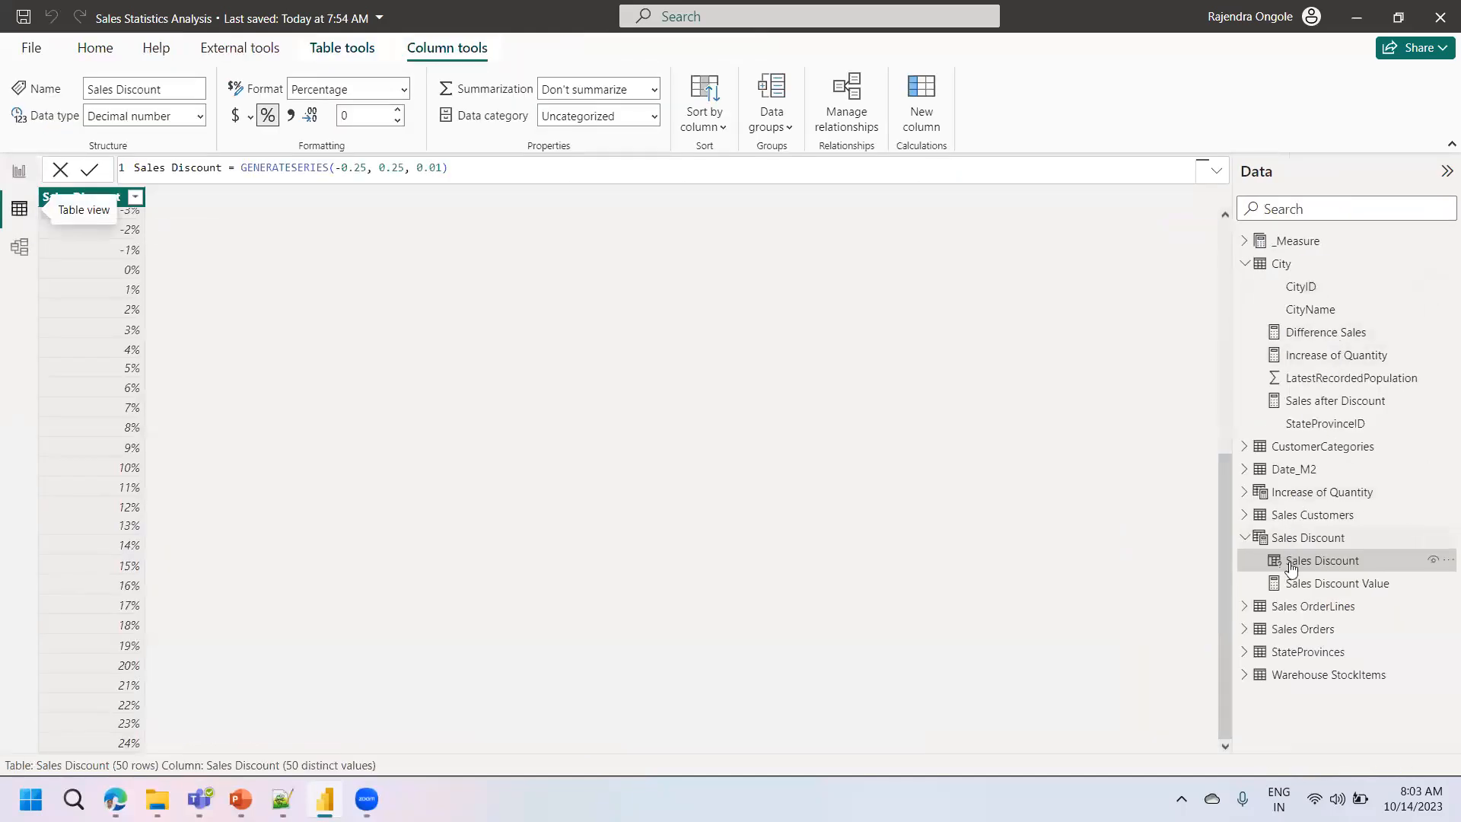
left_click(1245, 264)
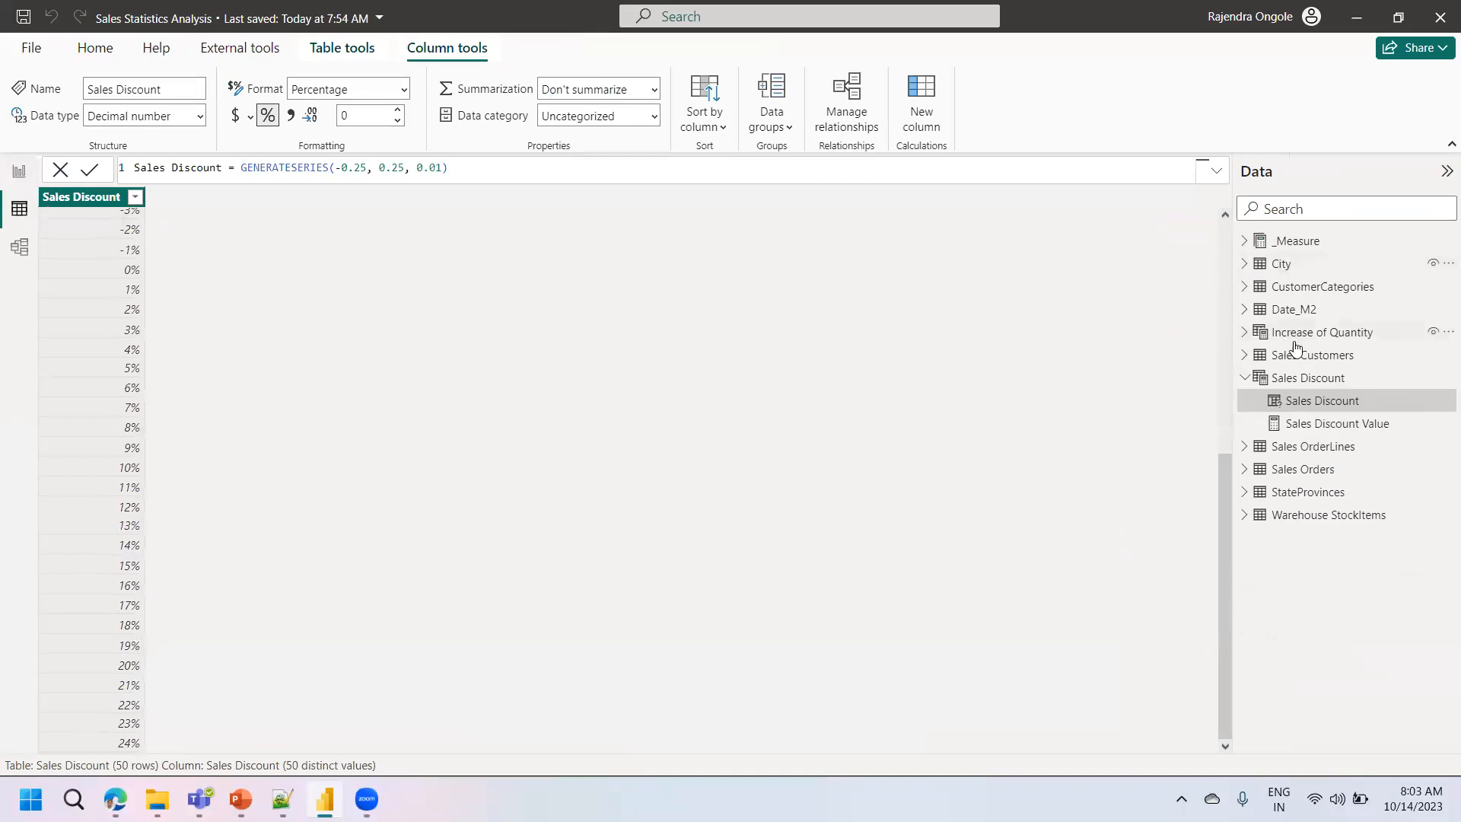
left_click(1313, 355)
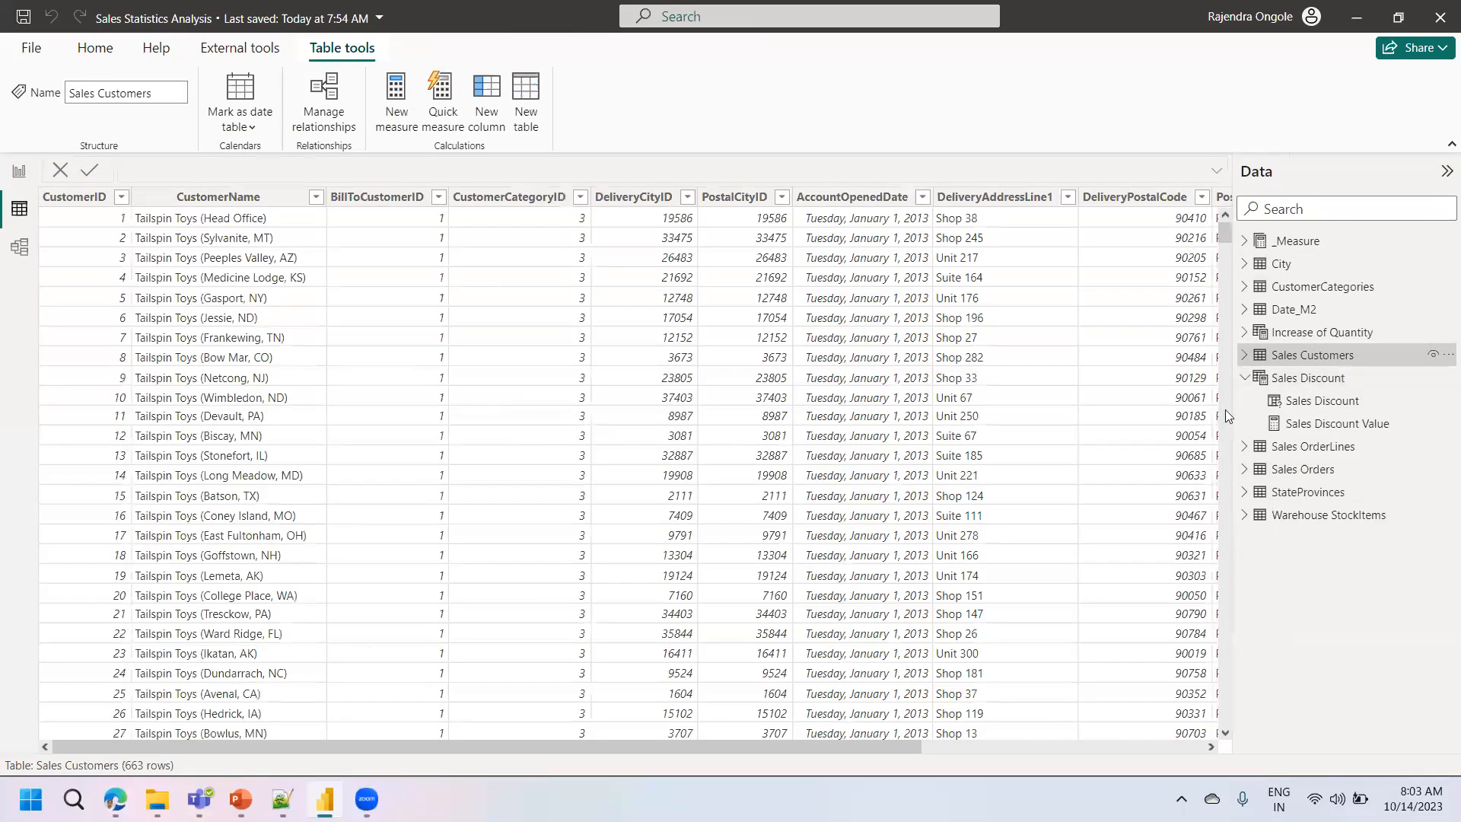
left_click(1244, 379)
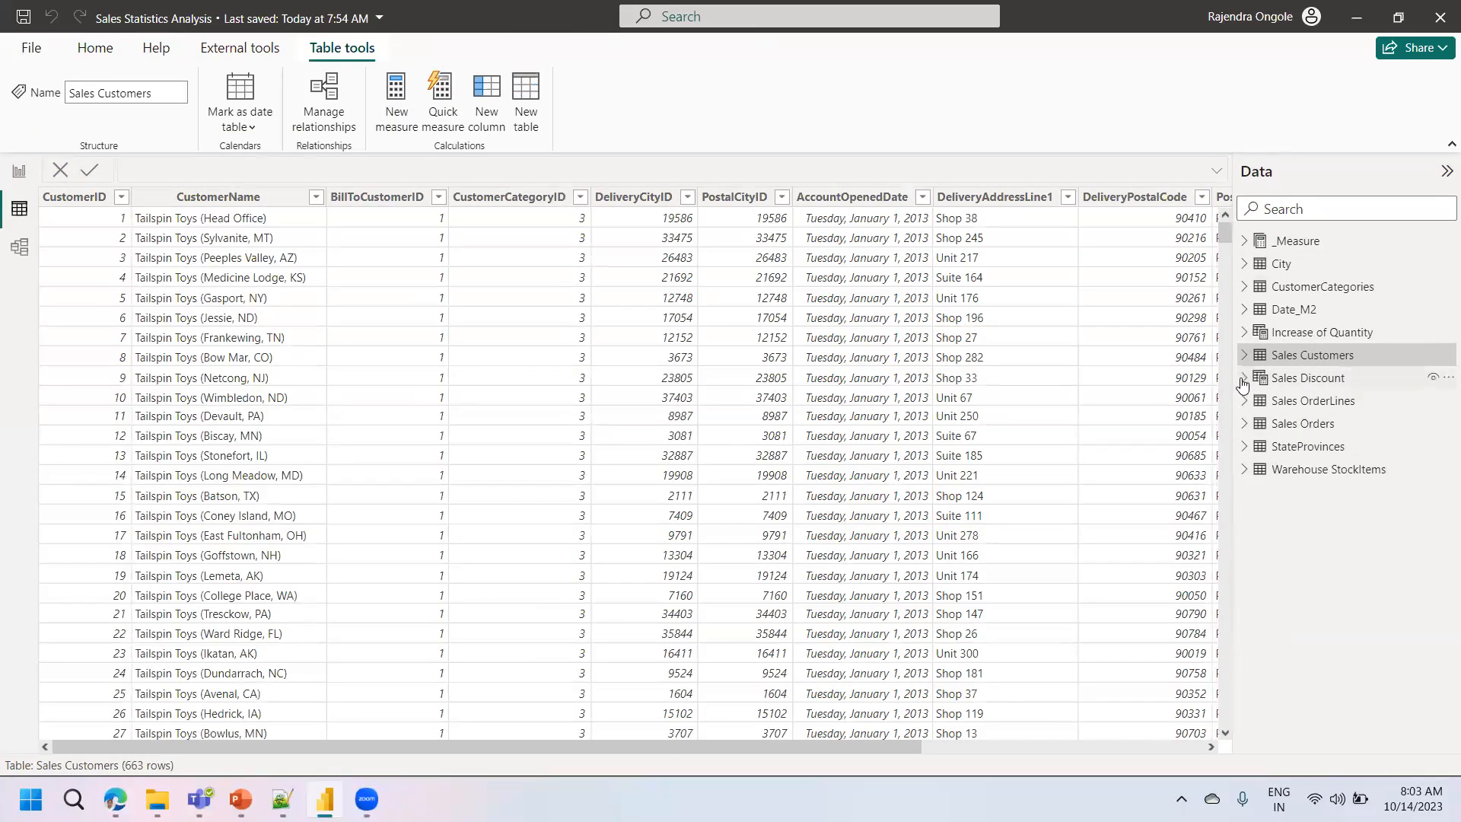
left_click(1245, 287)
left_click(1296, 290)
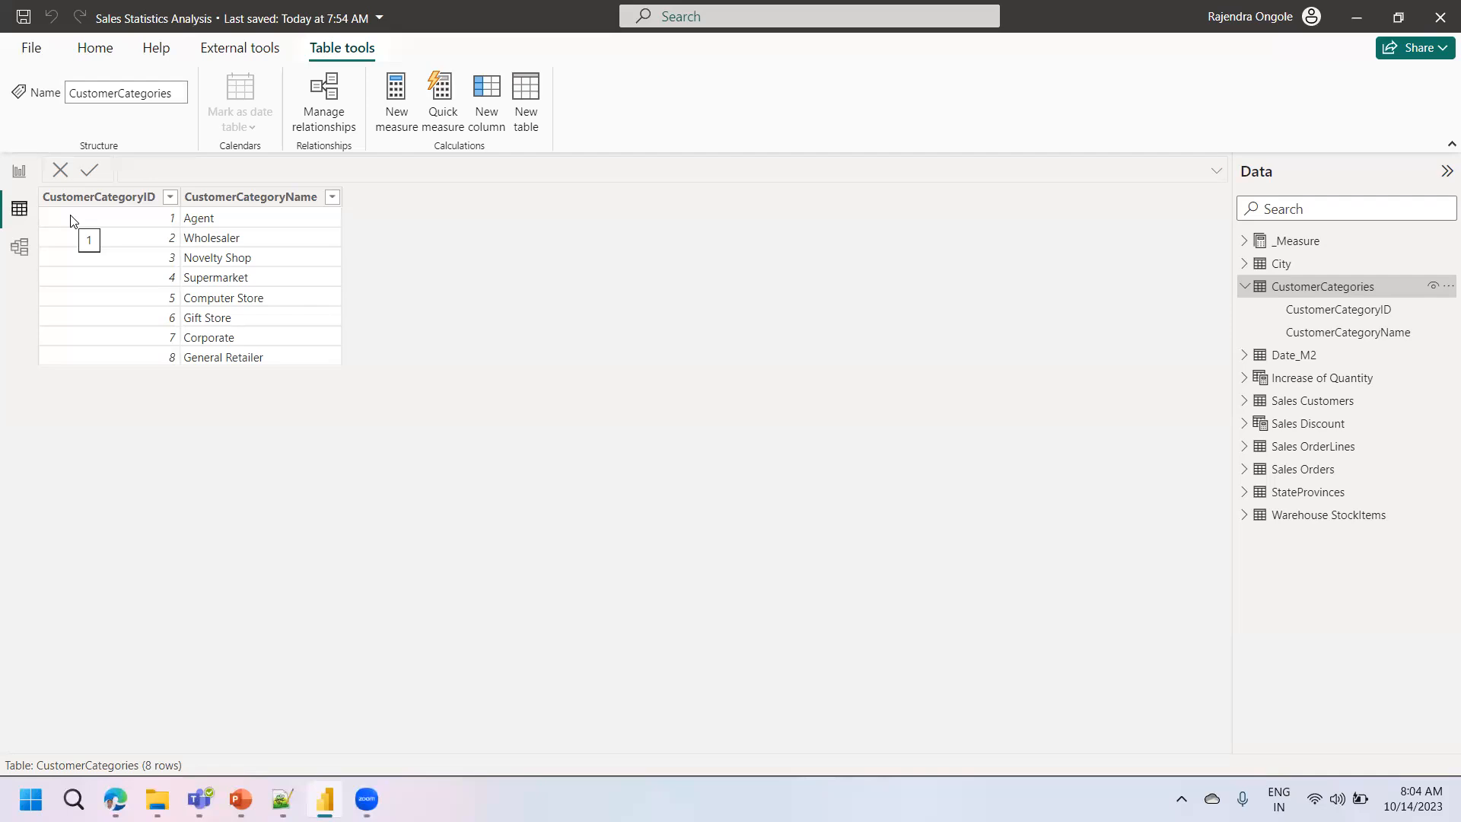
Return from the CustomerCategories table to the Salesview report canvas.
left_click(19, 172)
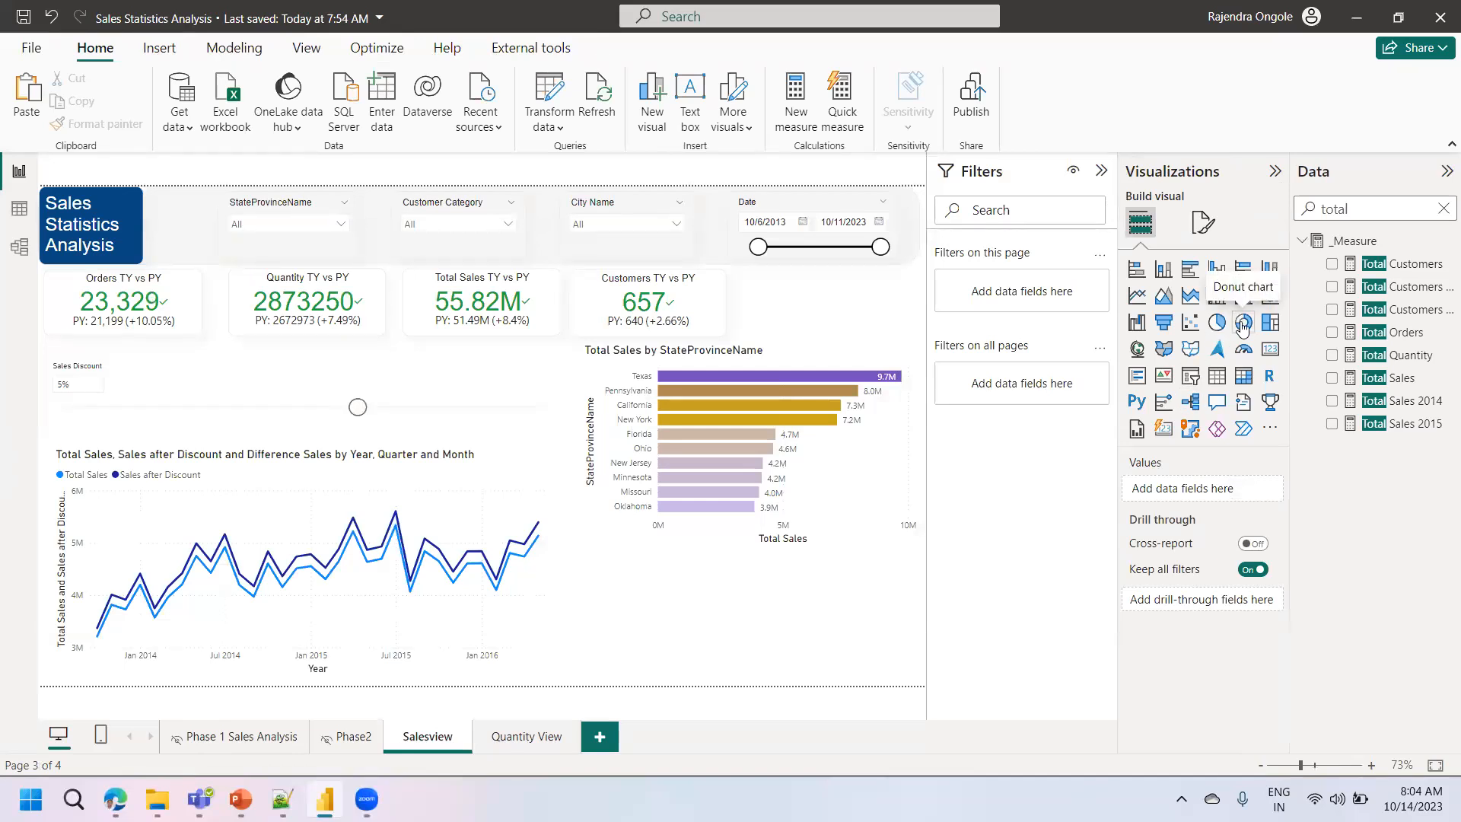
Add a donut chart and place it below the state sales bar chart.
left_click(1134, 272)
left_click(1245, 326)
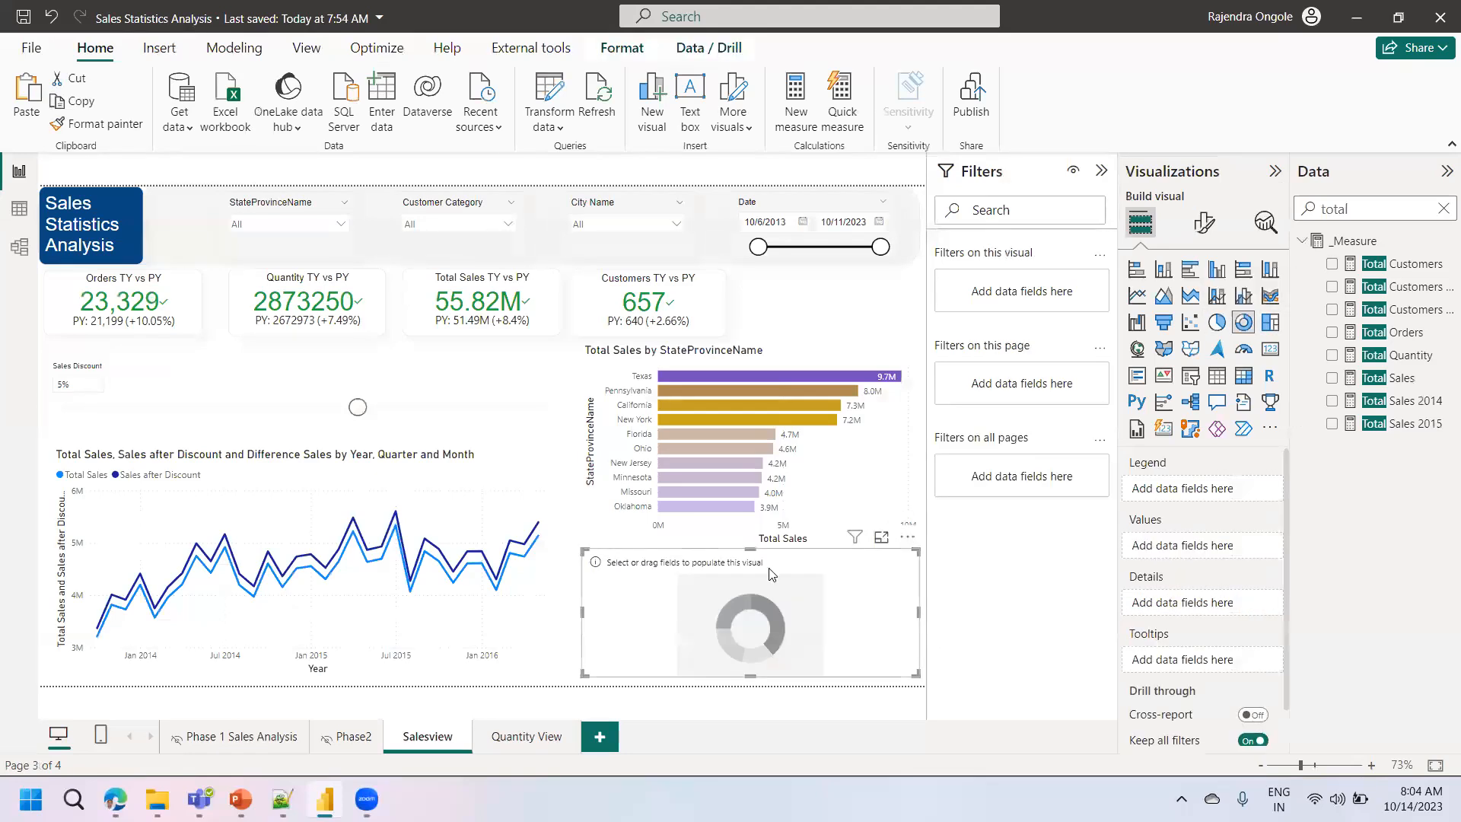
left_click_drag(586, 552, 584, 548)
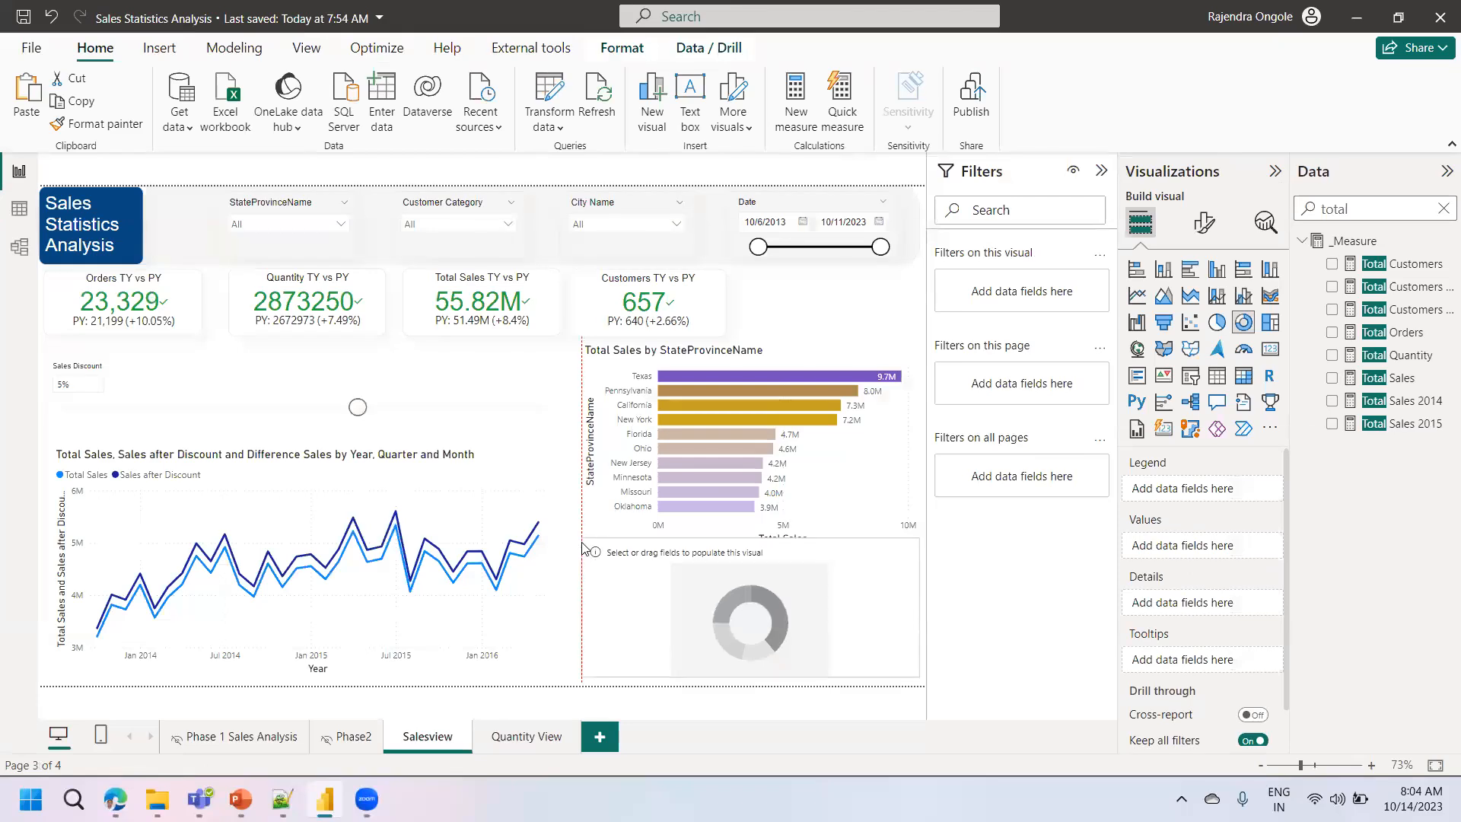
left_click(735, 388)
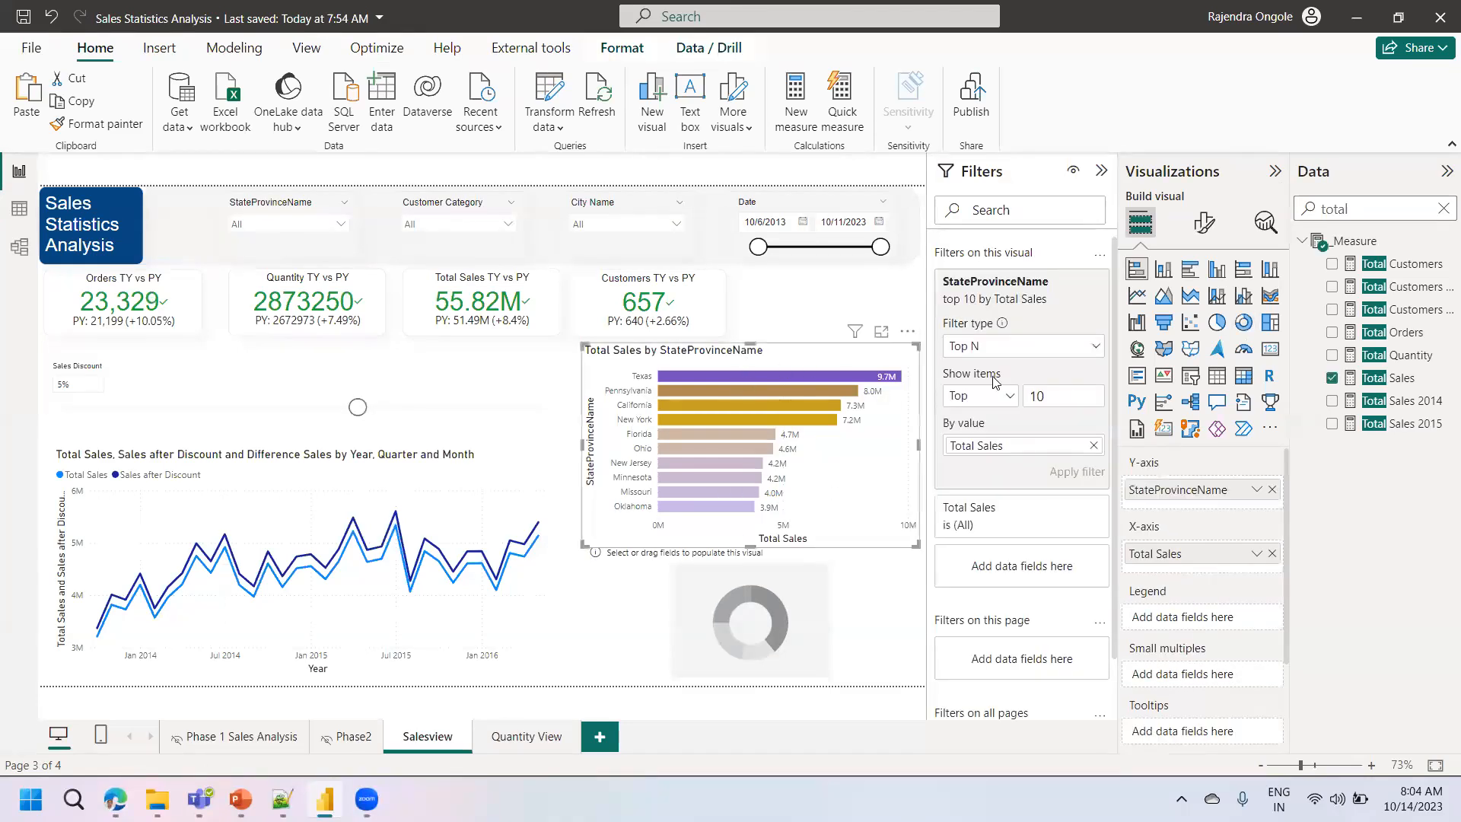
left_click(752, 541)
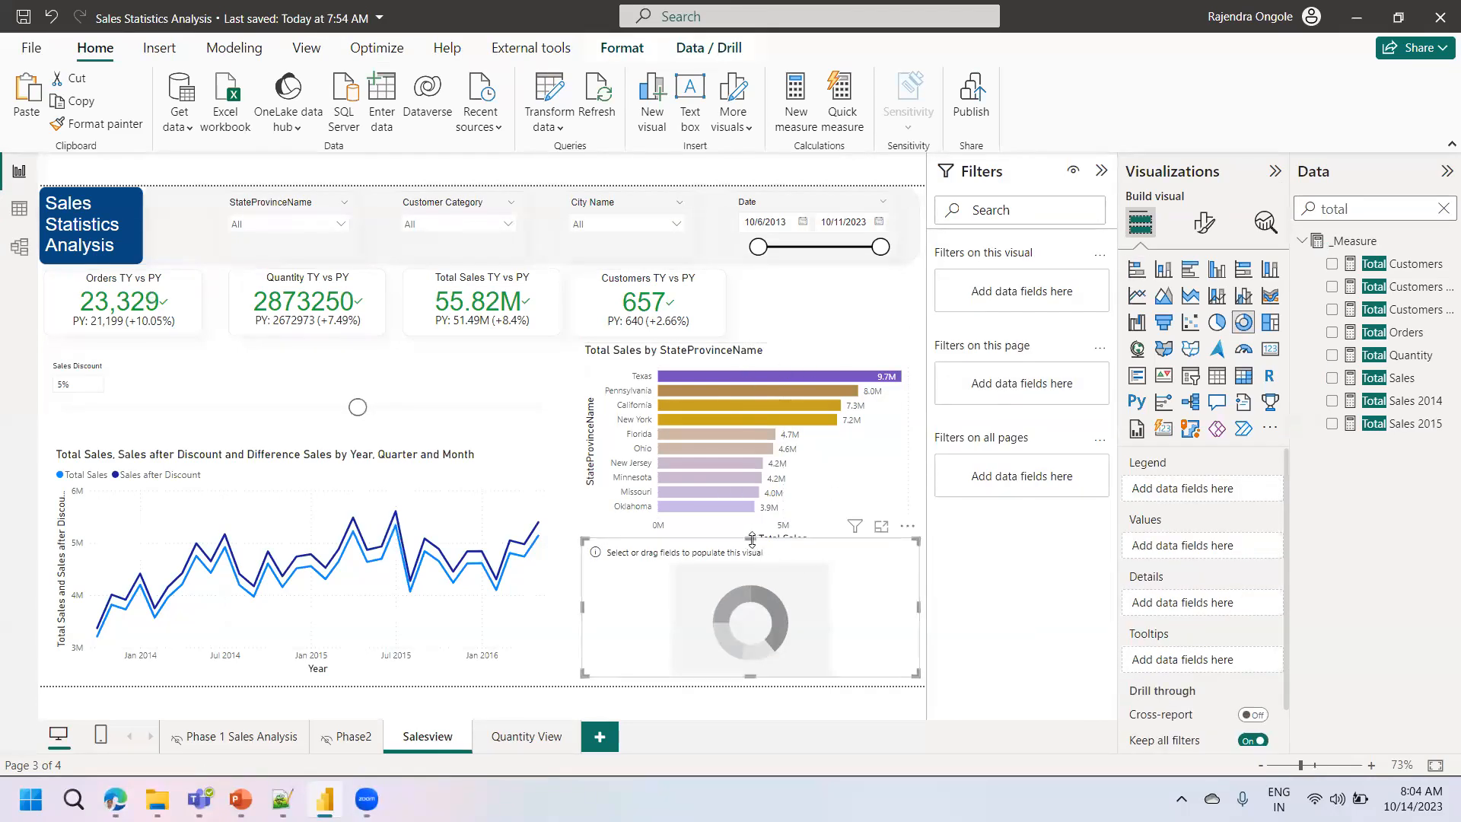
left_click_drag(751, 539, 752, 548)
Put CustomerCategoryName as the donut's legend and Total Sales as its values, then enlarge it in focus mode.
left_click_drag(1362, 210, 1291, 211)
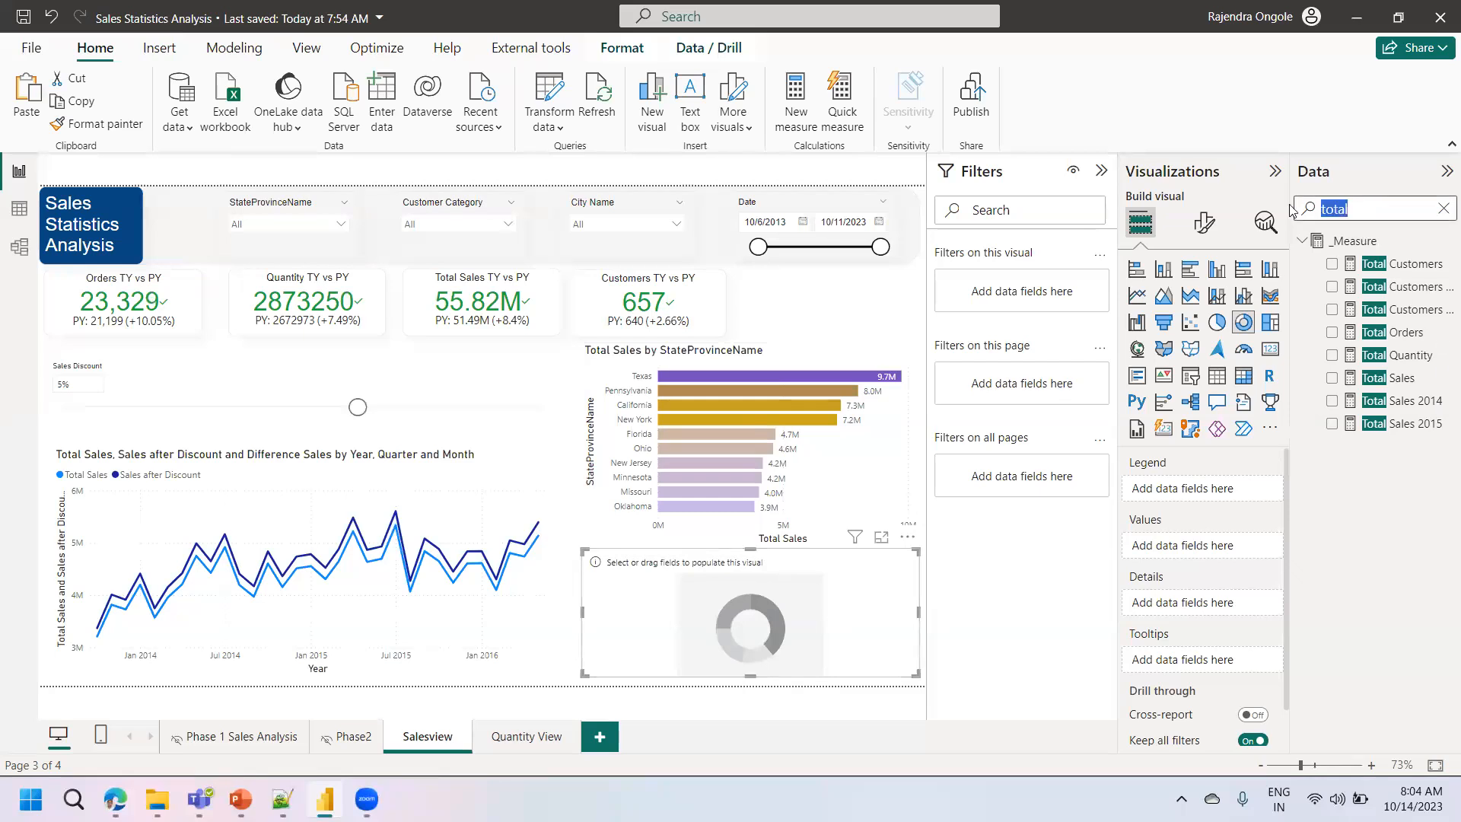
key("BackSpace")
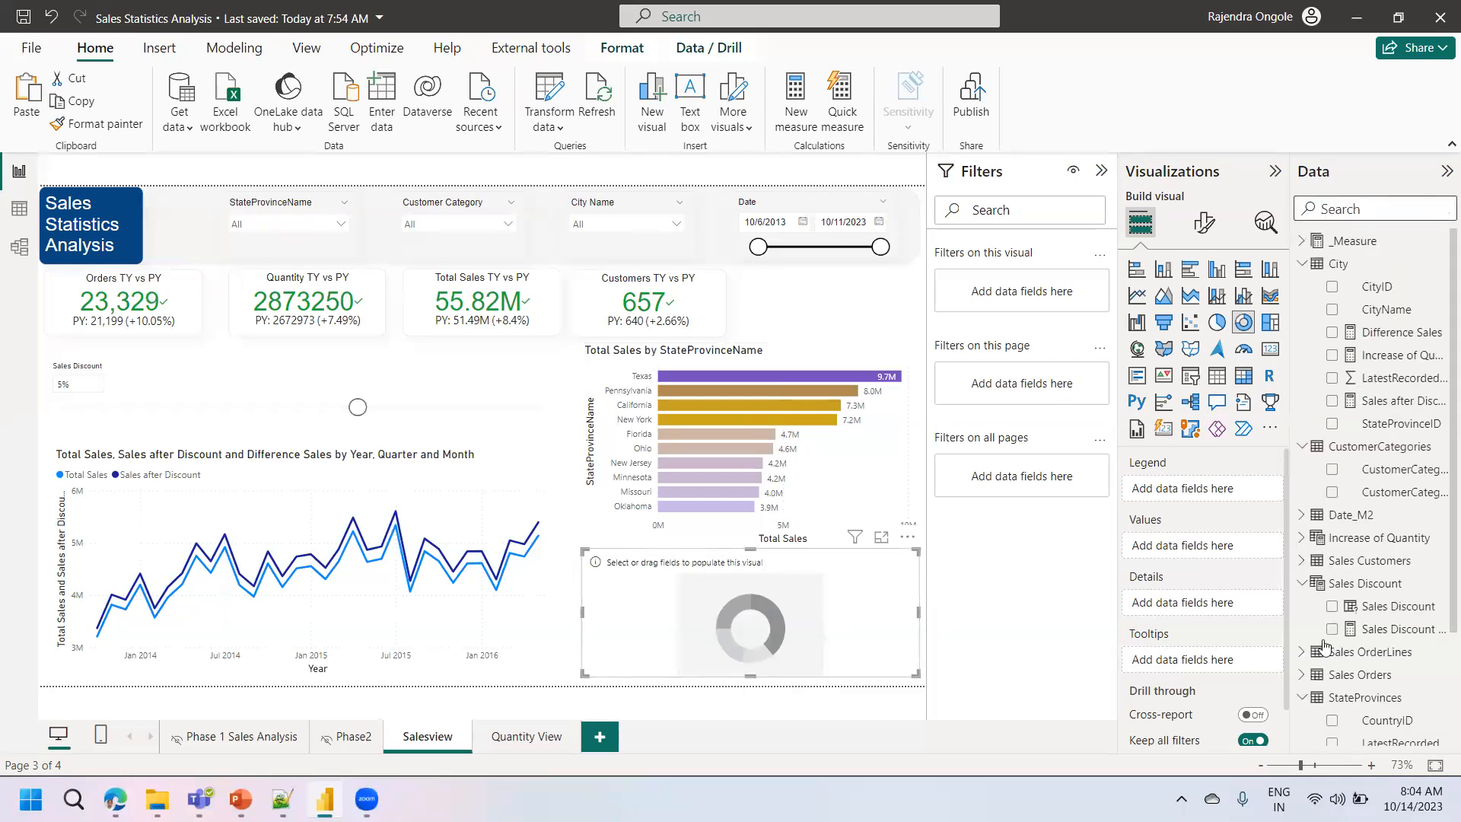
left_click(1332, 492)
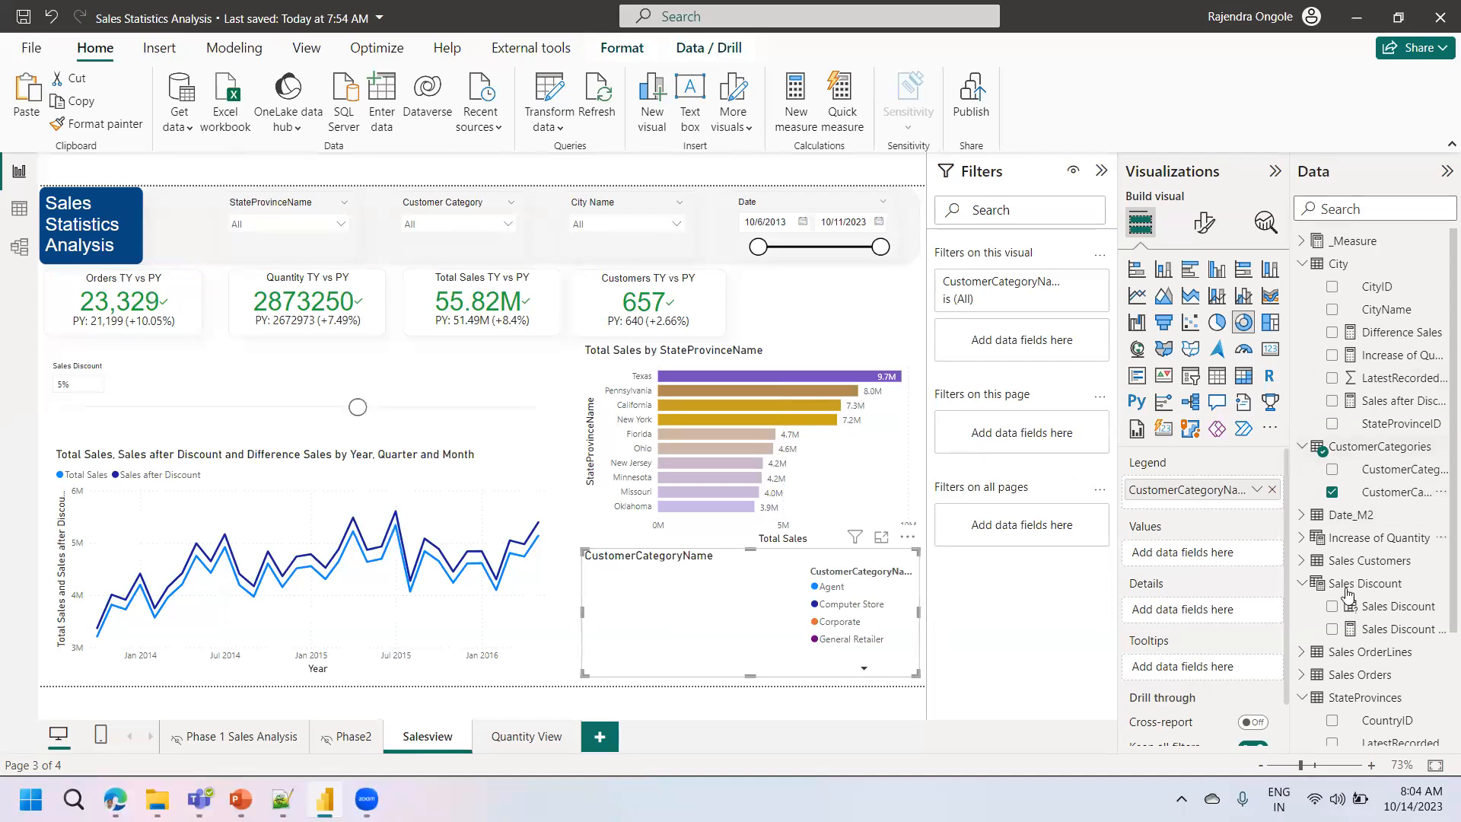
scroll(1346, 593, "down", 3)
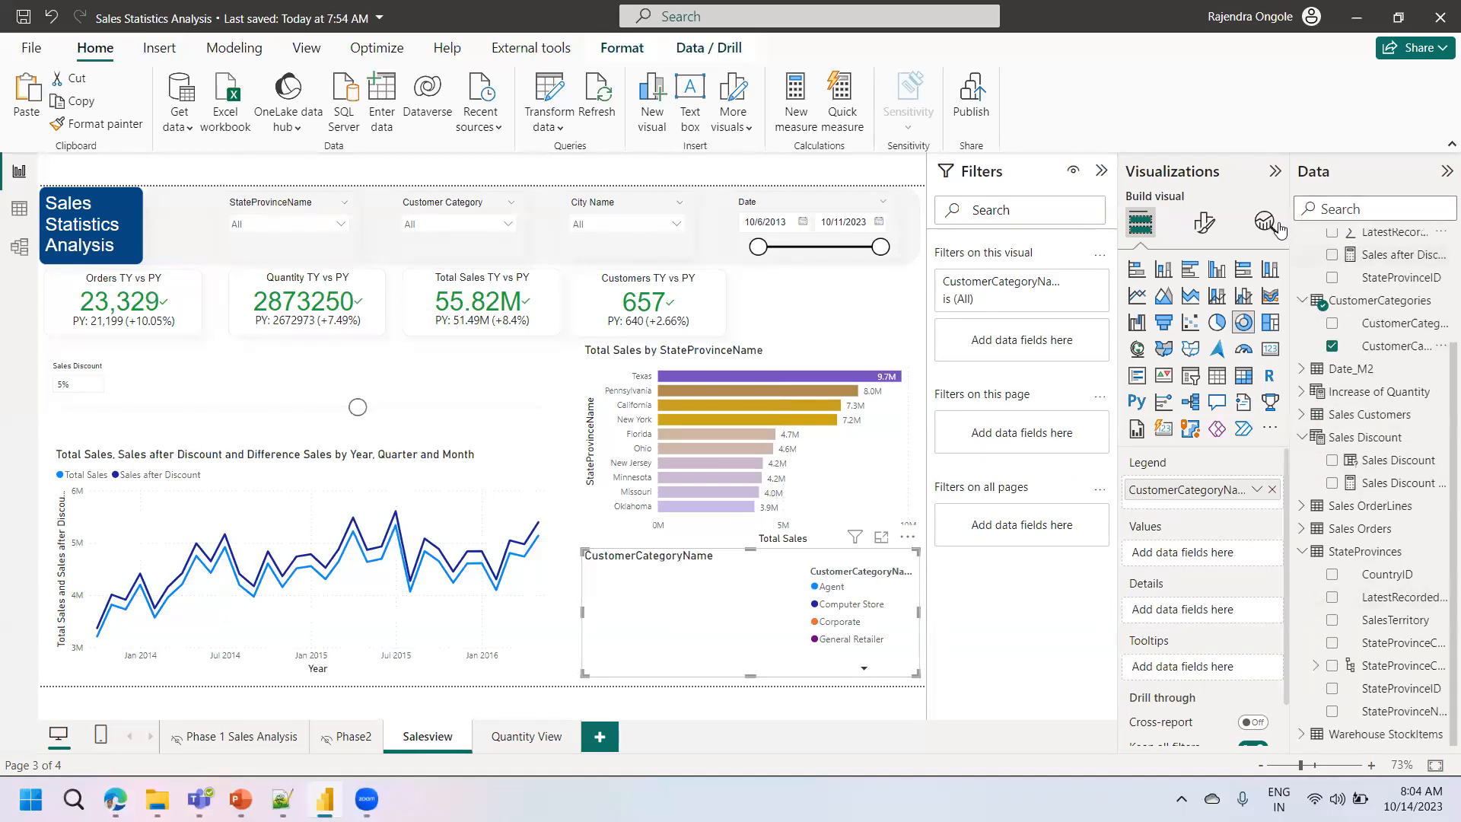
type("tota")
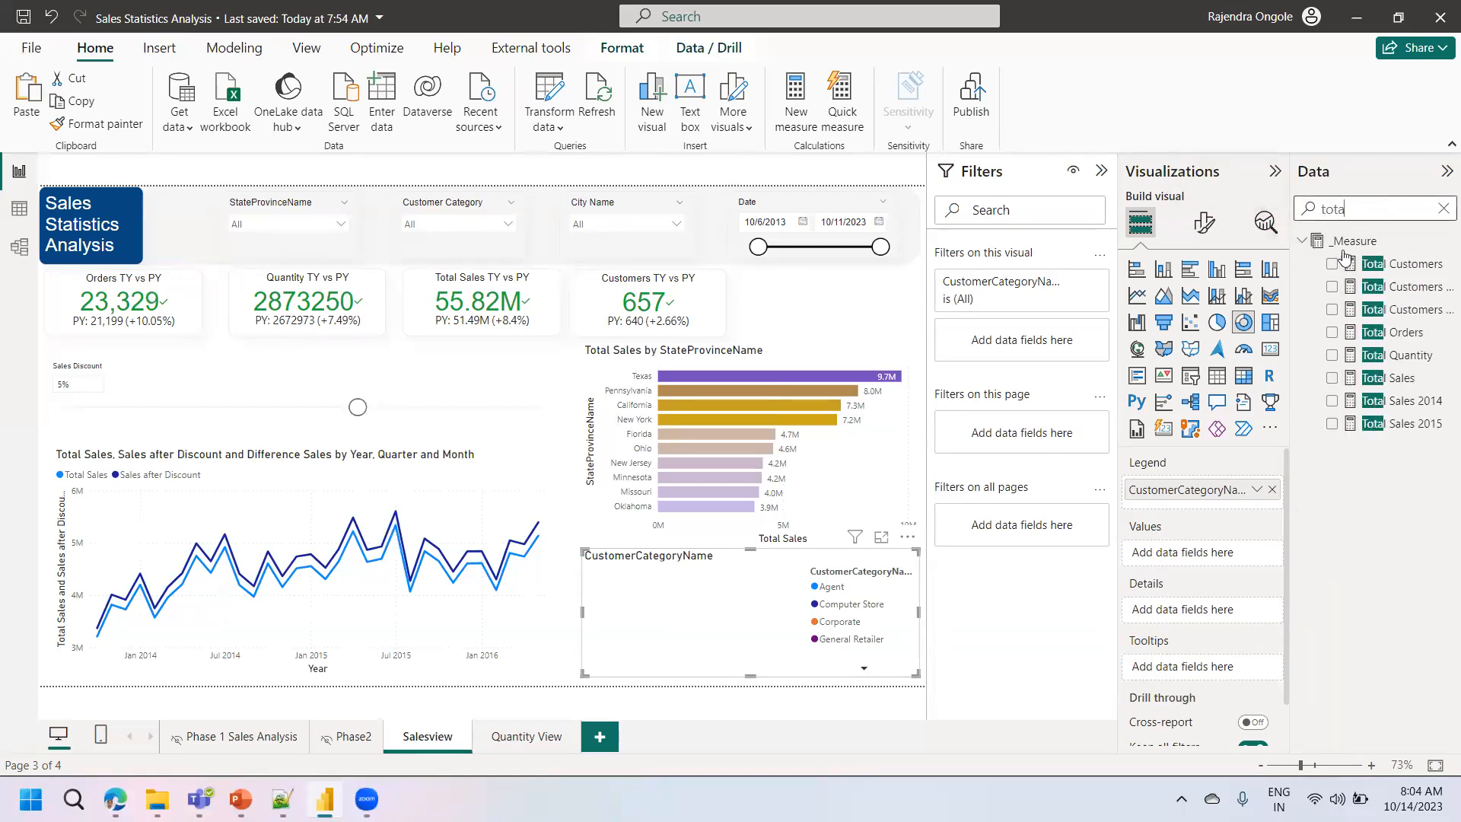
left_click(1331, 378)
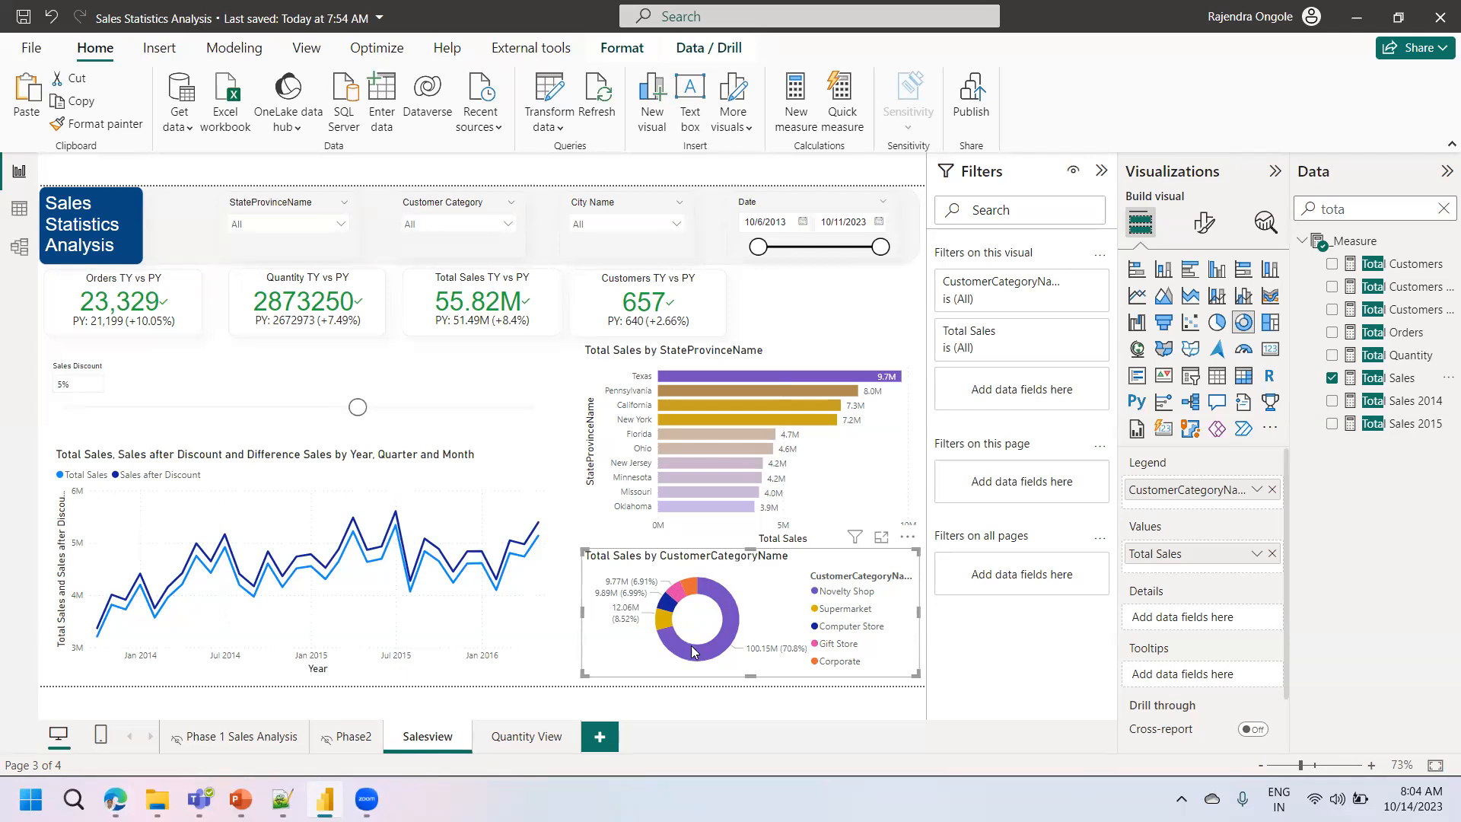
left_click(881, 538)
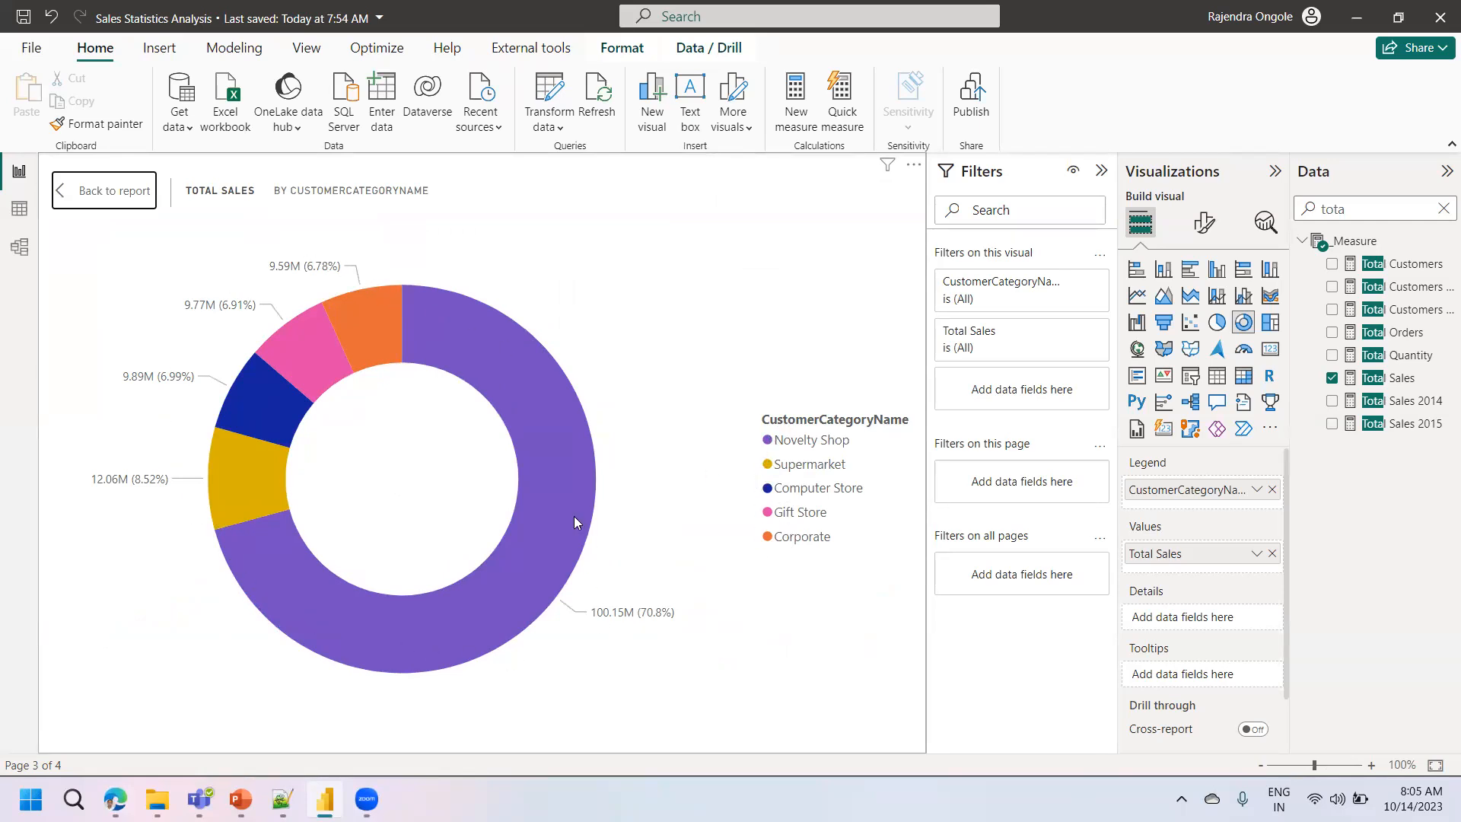
Back on the report, check the donut's legend settings, leaving the position at Center right.
left_click(131, 211)
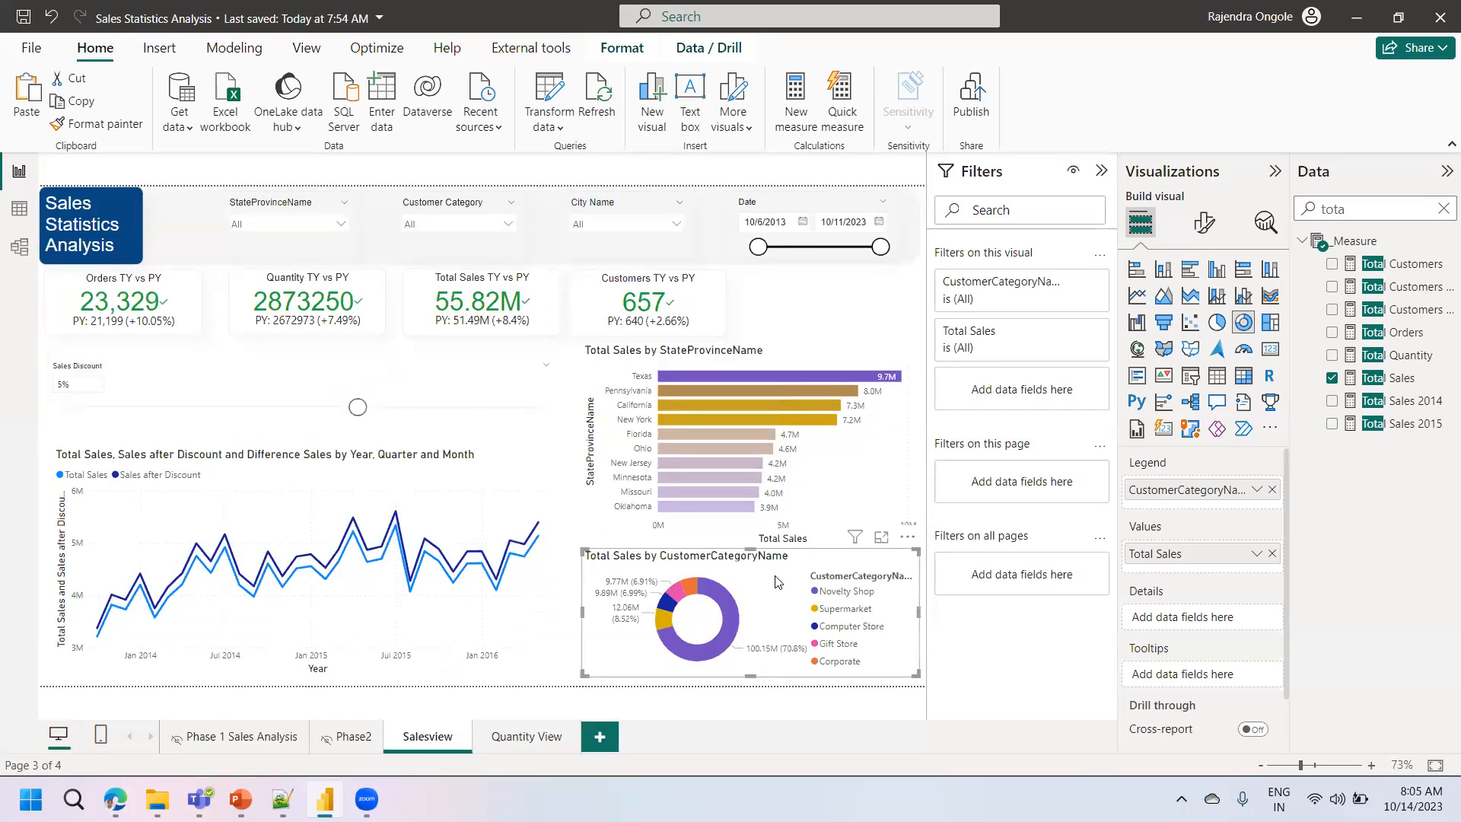
left_click(1203, 223)
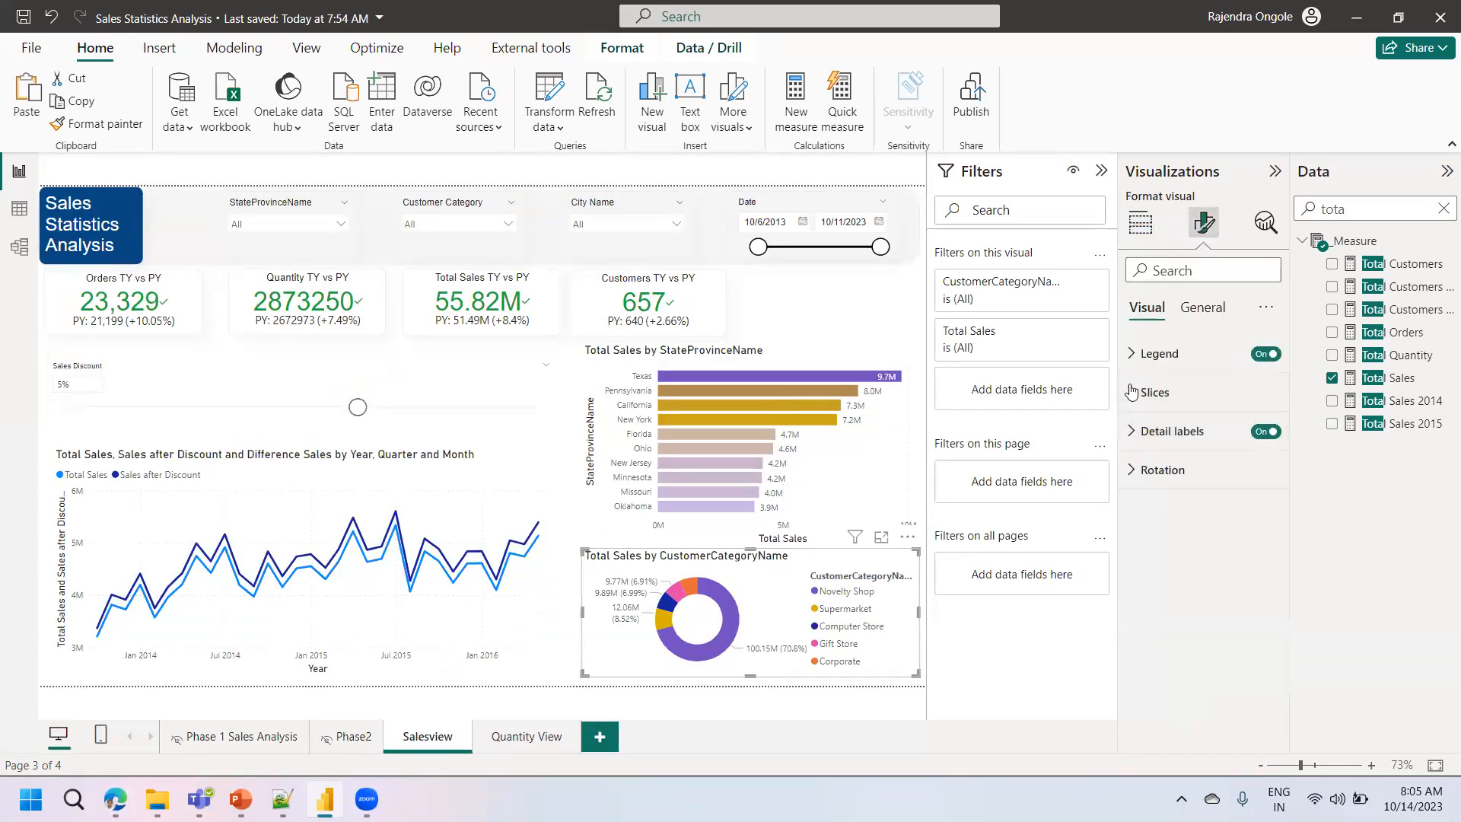
left_click(1135, 359)
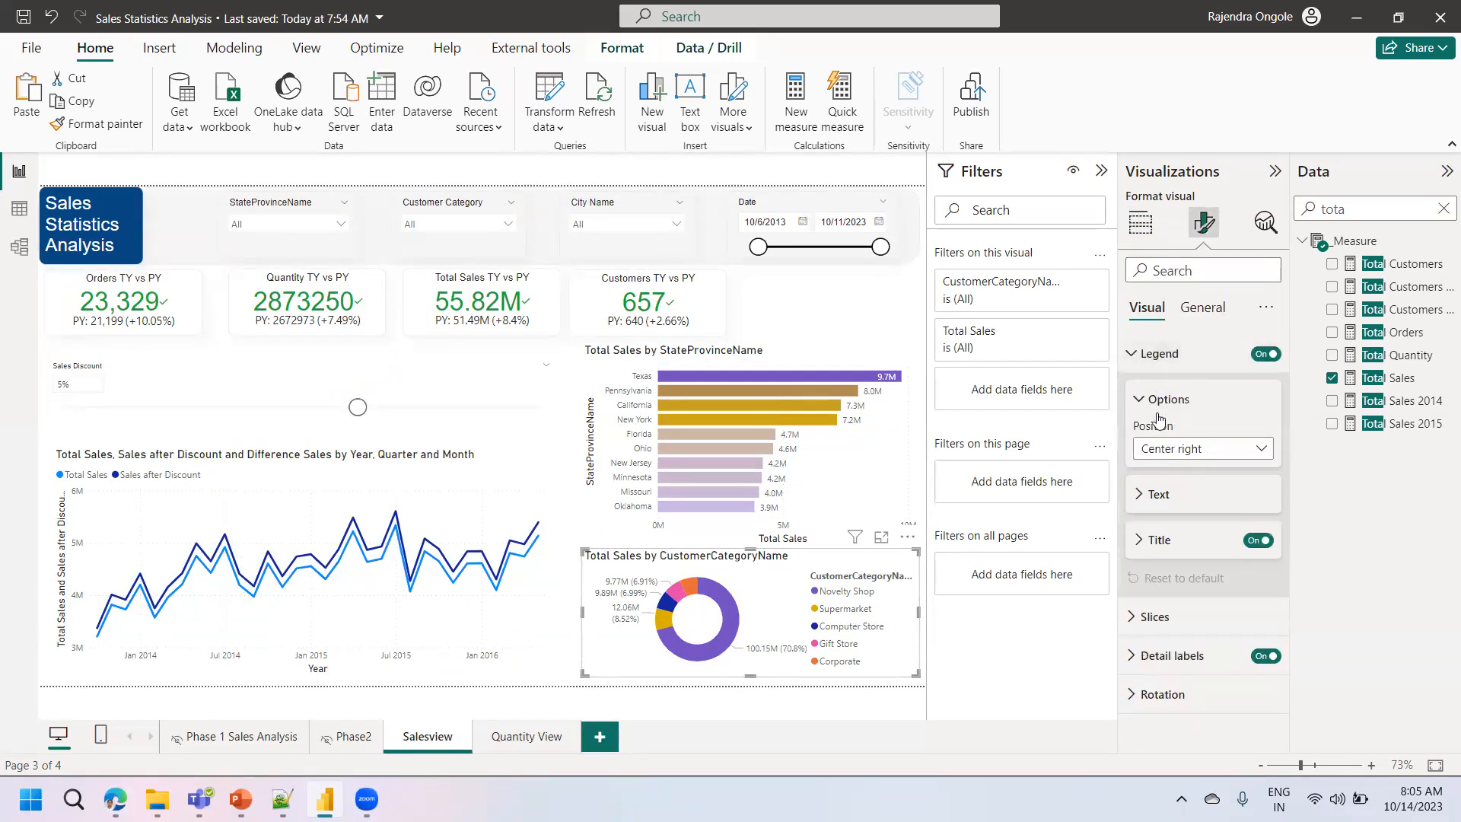
left_click(1182, 451)
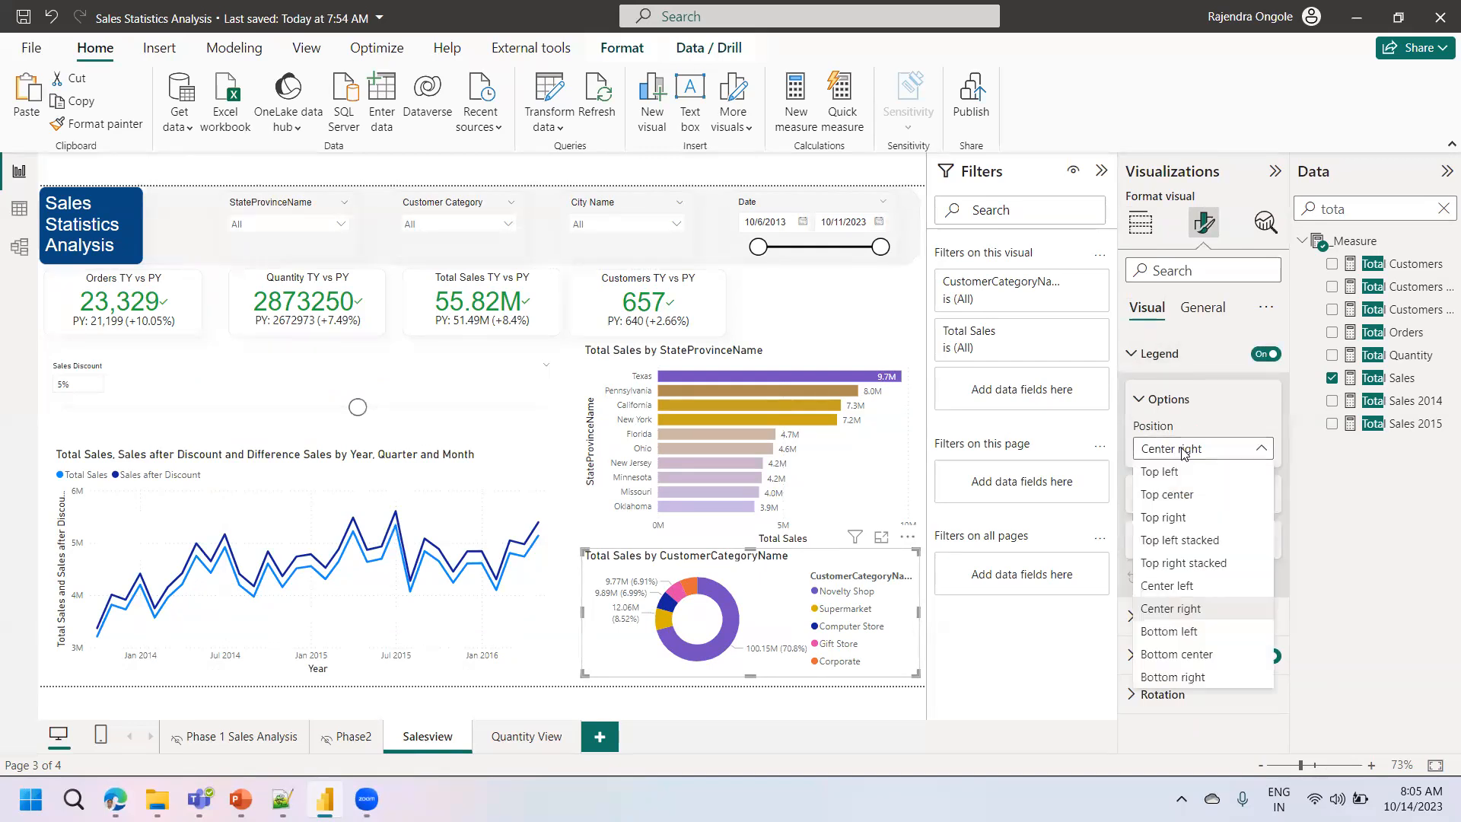
left_click(1181, 432)
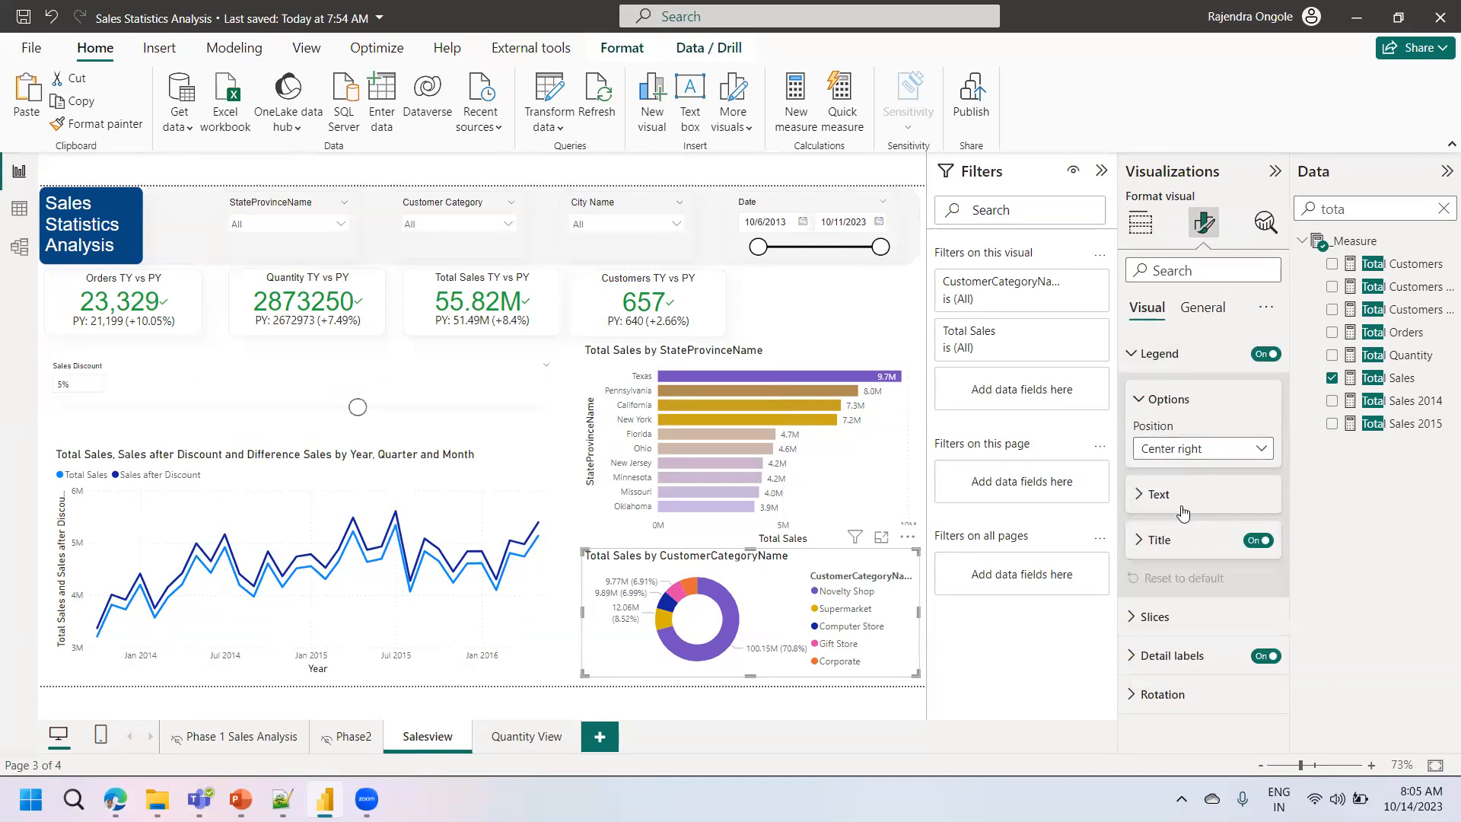
Set the donut's detail labels to All detail labels, turn its legend off, and view it enlarged.
left_click(1158, 653)
scroll(1164, 655, "down", 3)
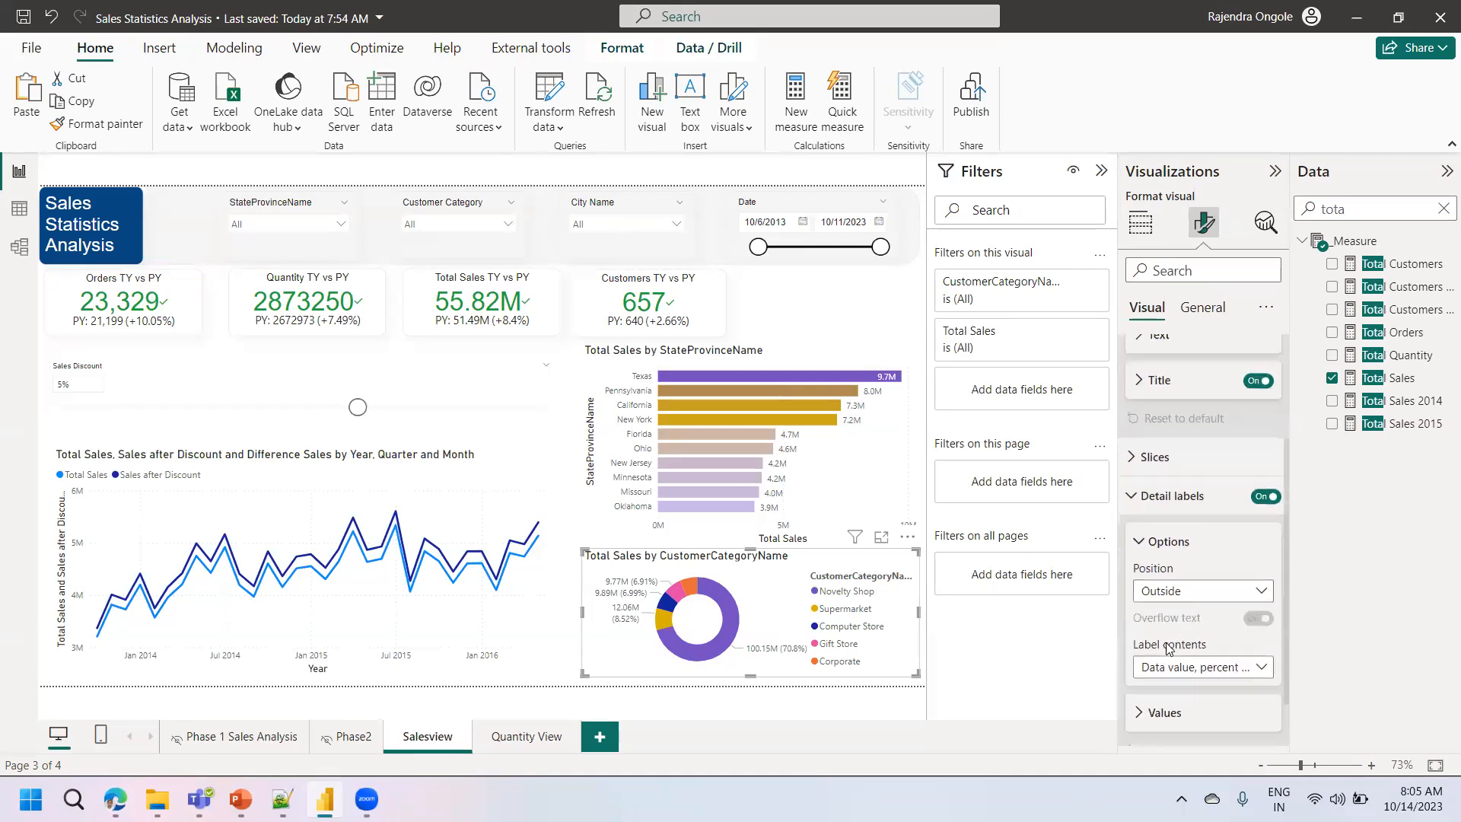
left_click(1180, 613)
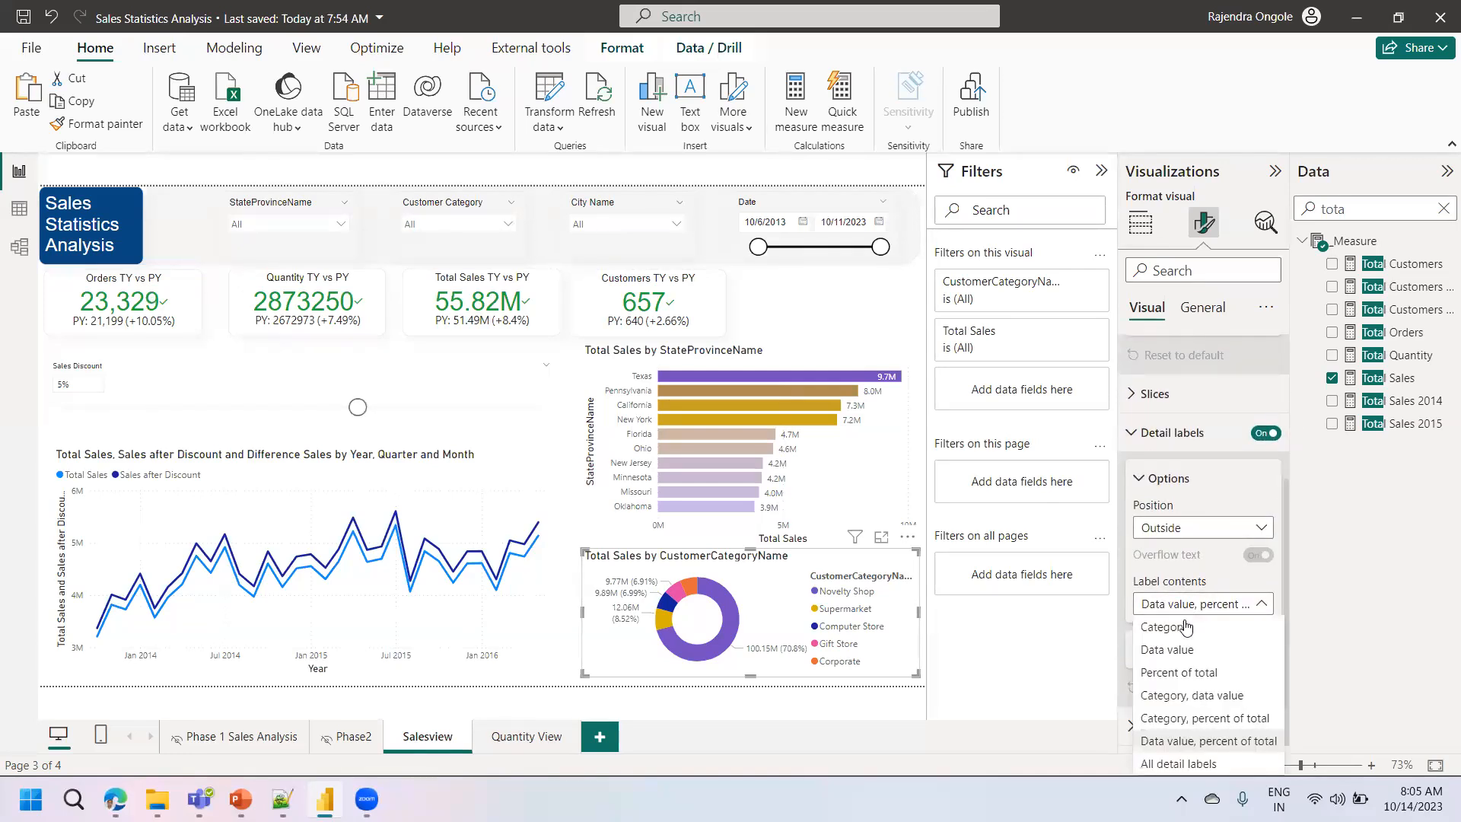
left_click(1177, 764)
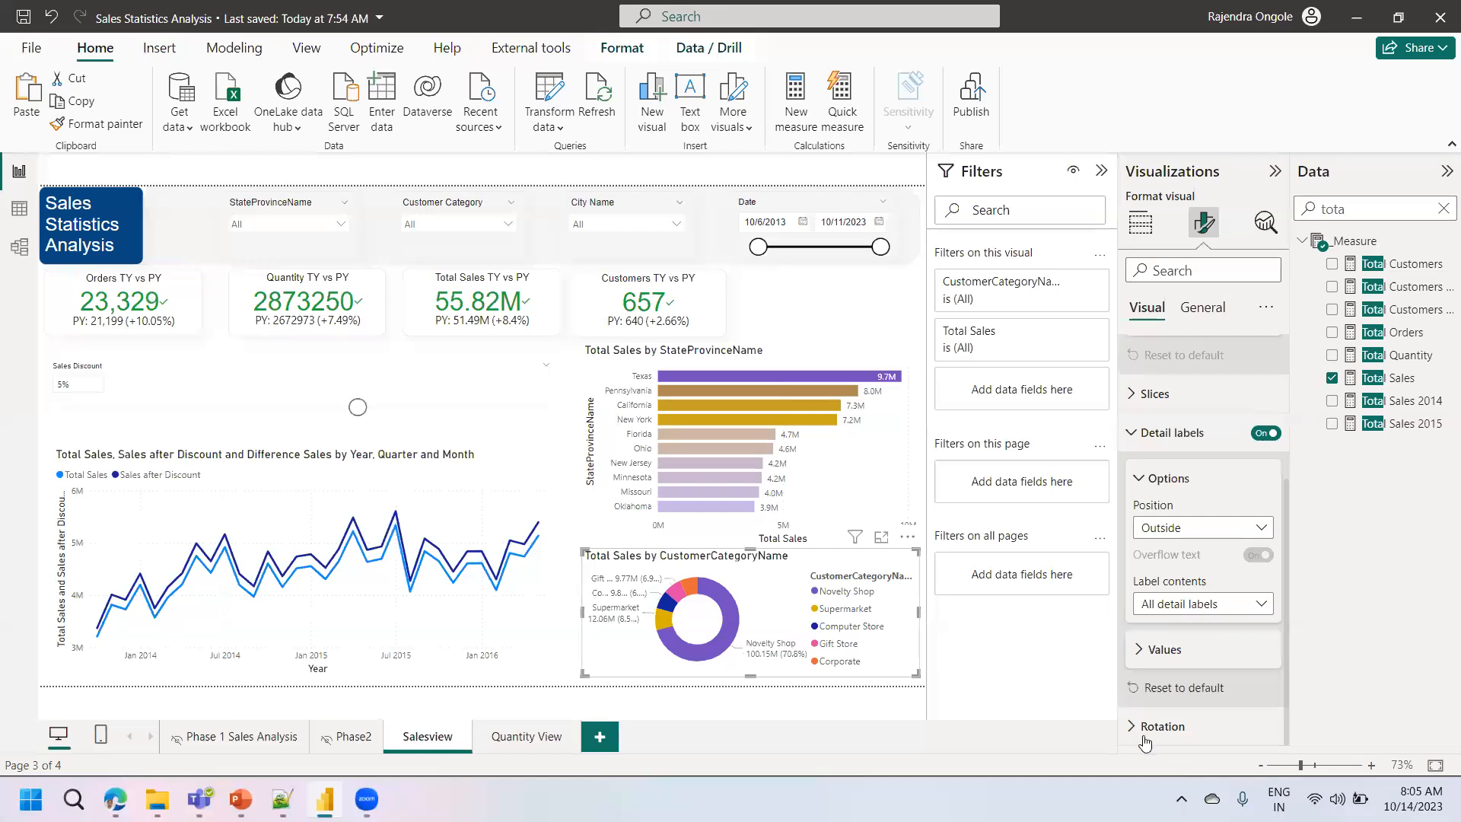
scroll(1202, 533, "up", 3)
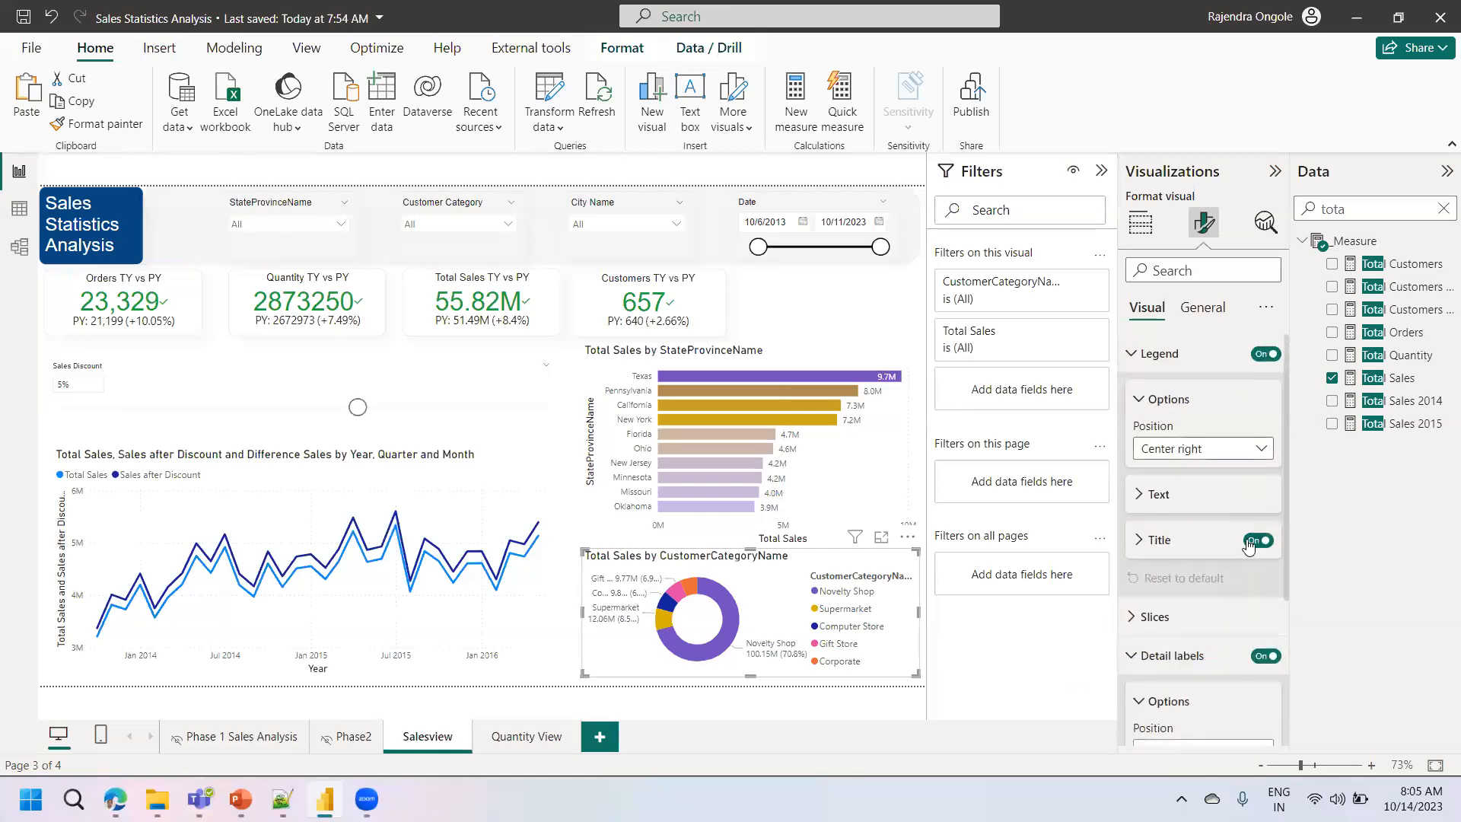
left_click(1265, 355)
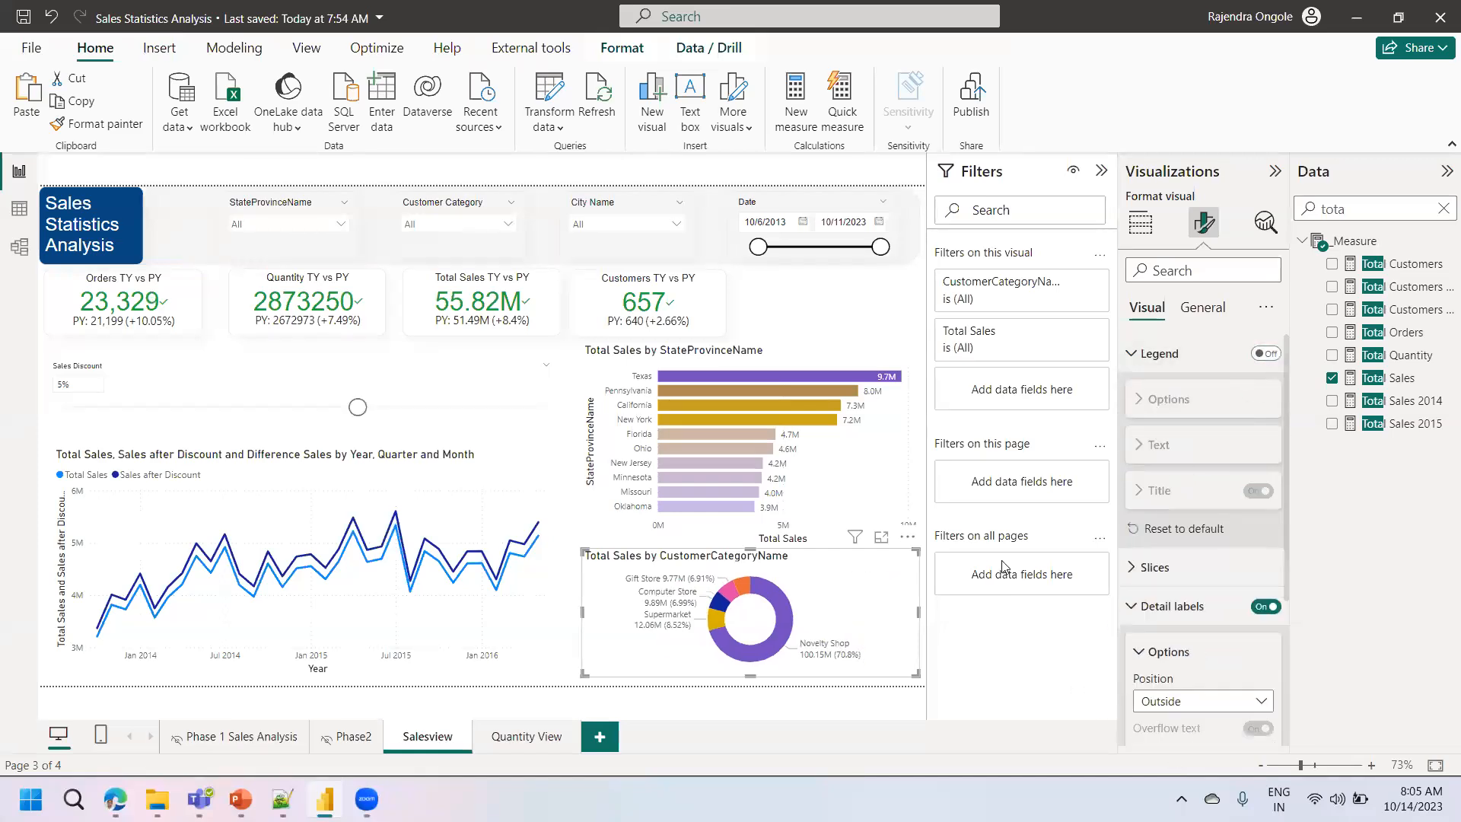
left_click(881, 537)
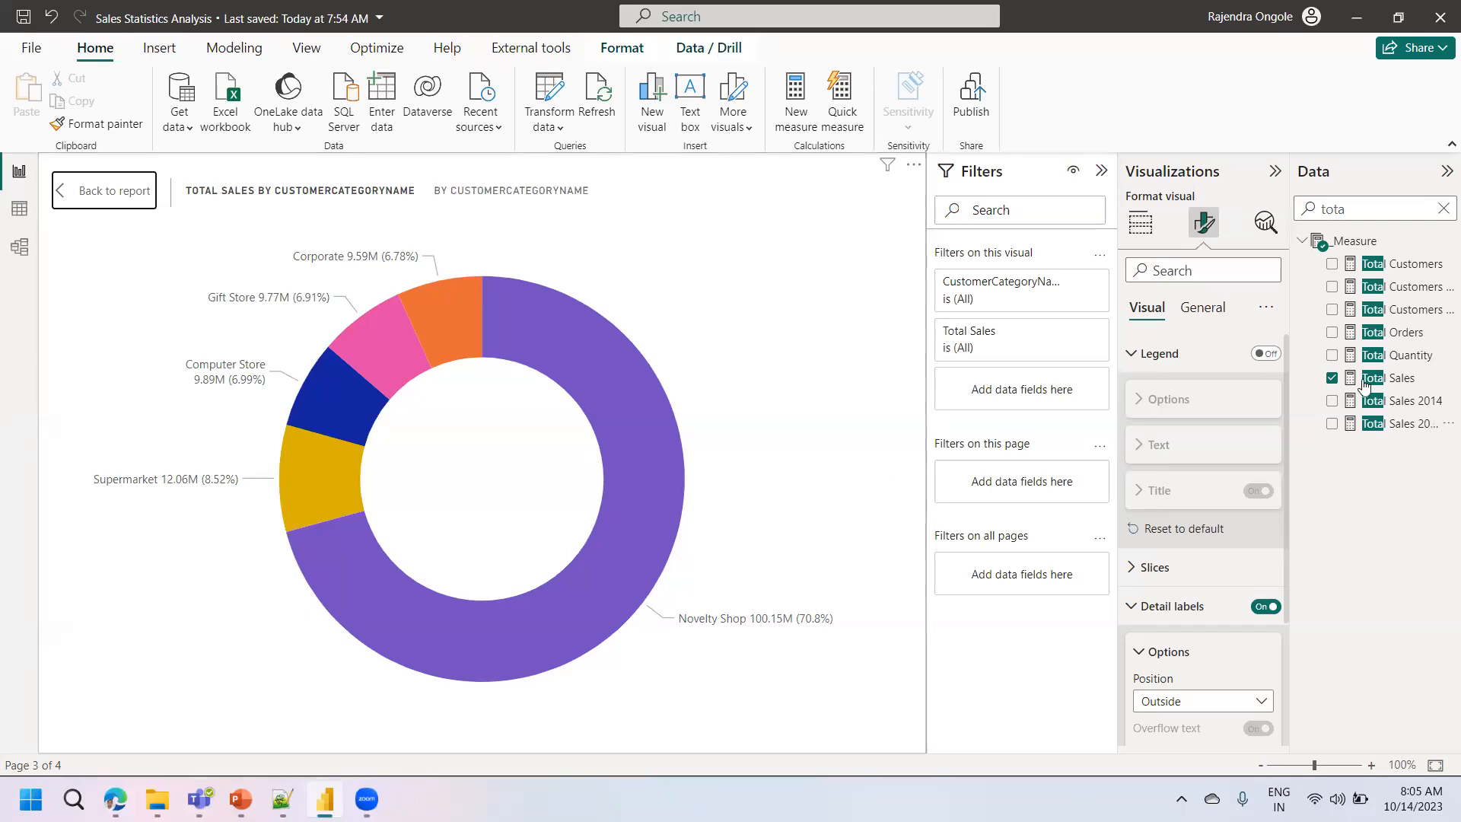
Turn the donut legend on to check its position, then switch it off again.
left_click(1266, 353)
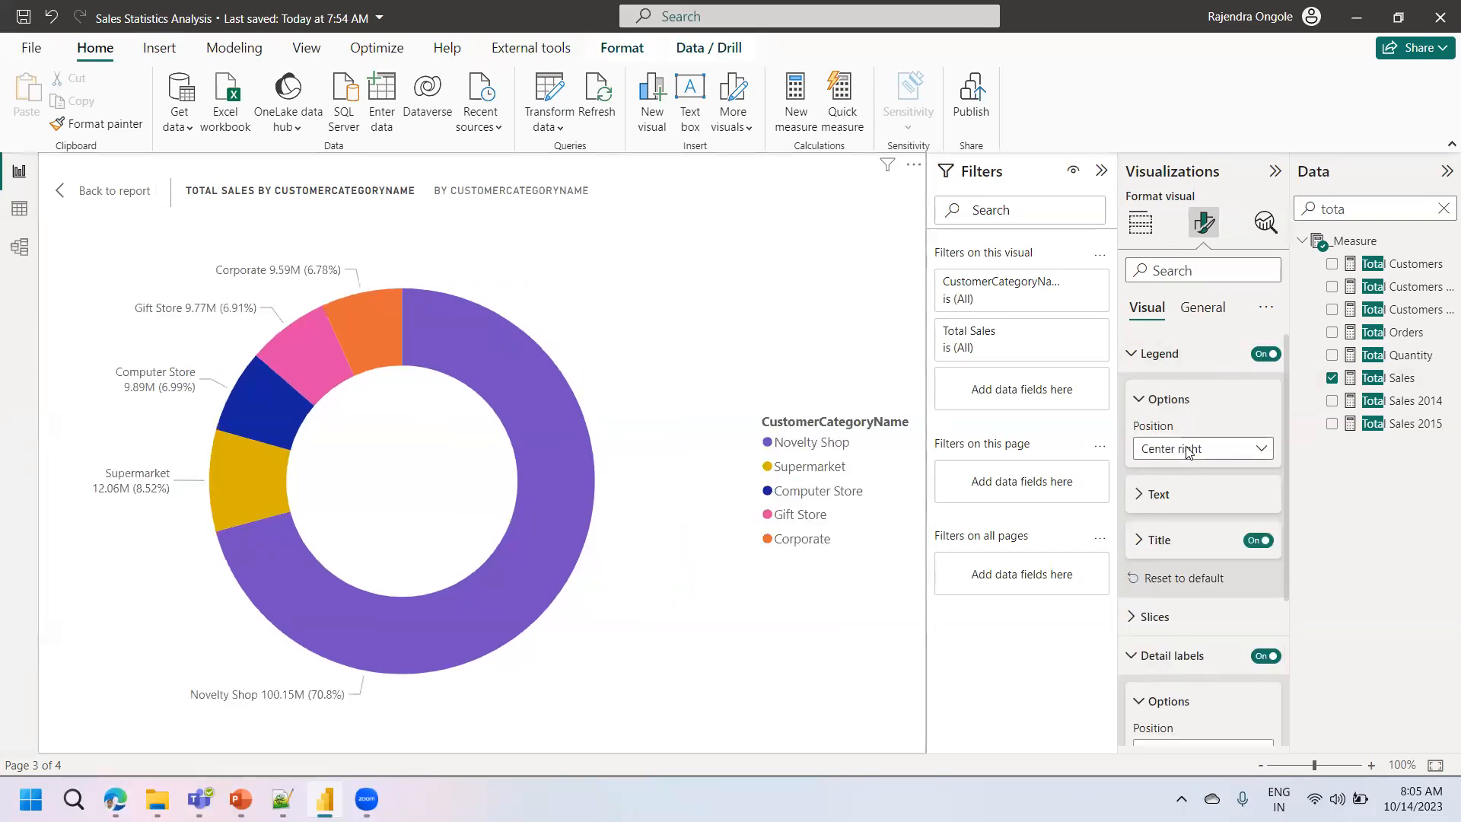
left_click(1186, 450)
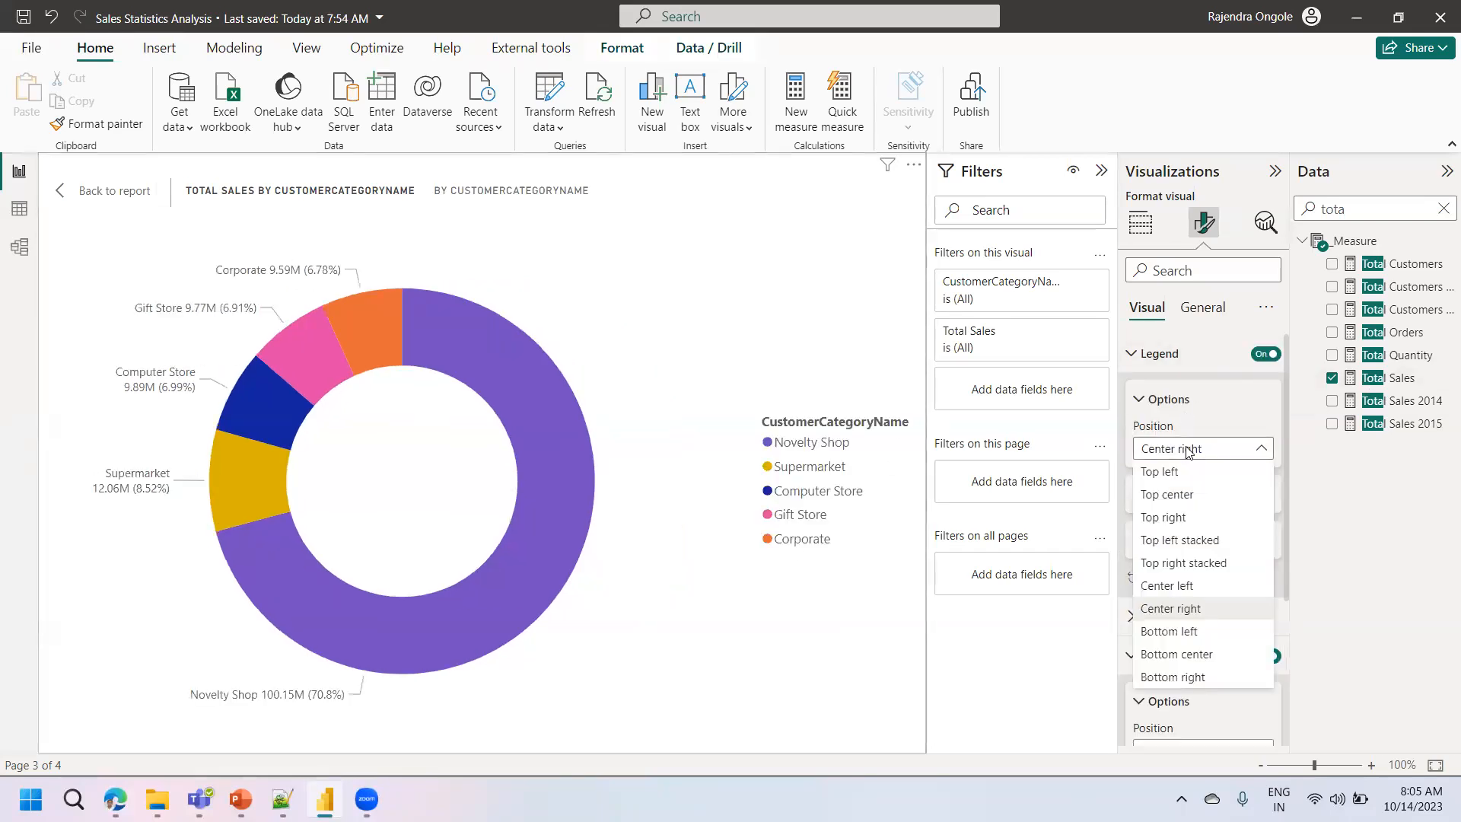
left_click(1263, 358)
left_click(1265, 354)
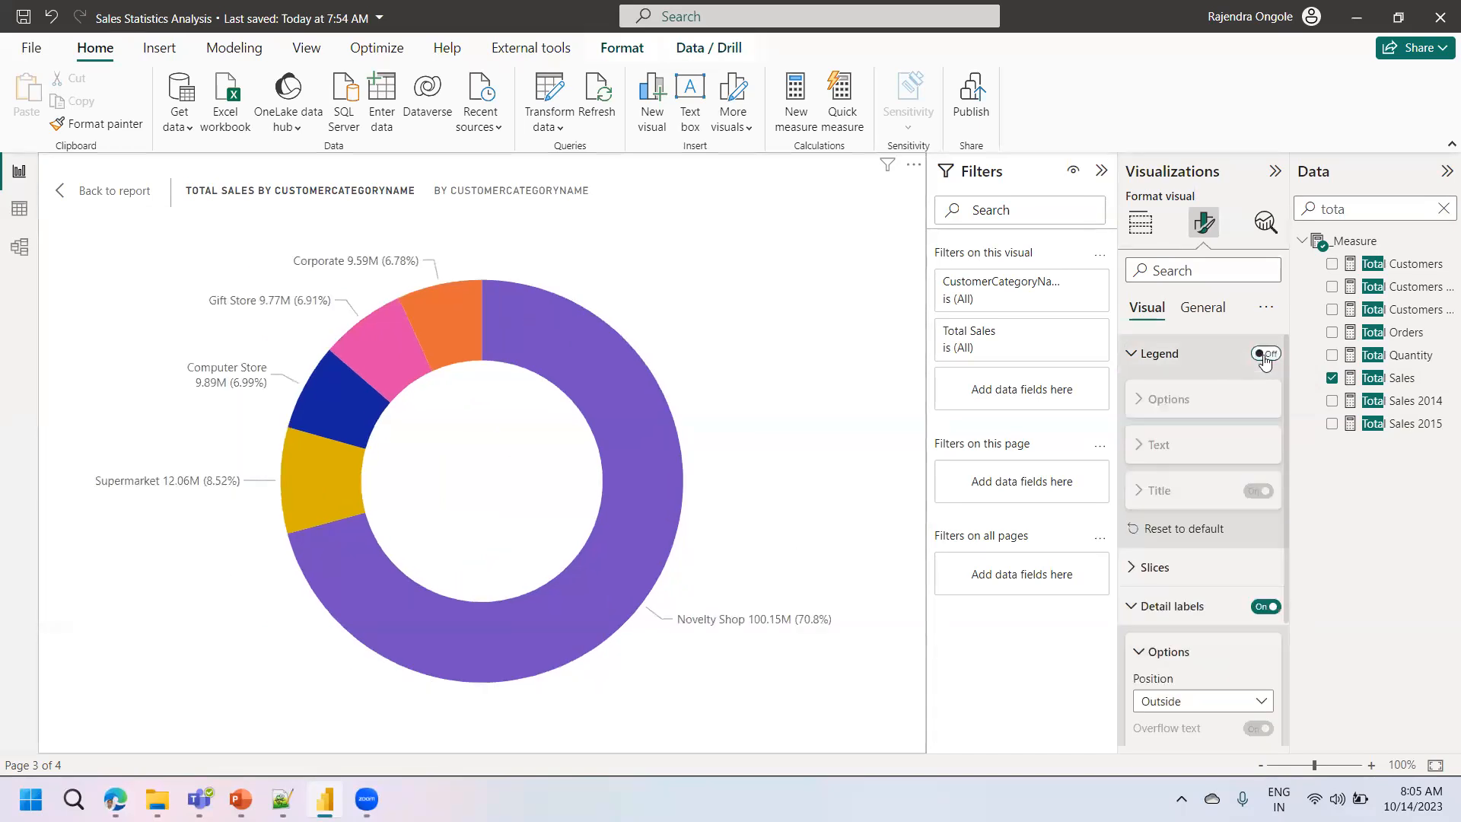
Try the label content options, settle on All detail labels, and return to the full report page.
scroll(1219, 670, "down", 1)
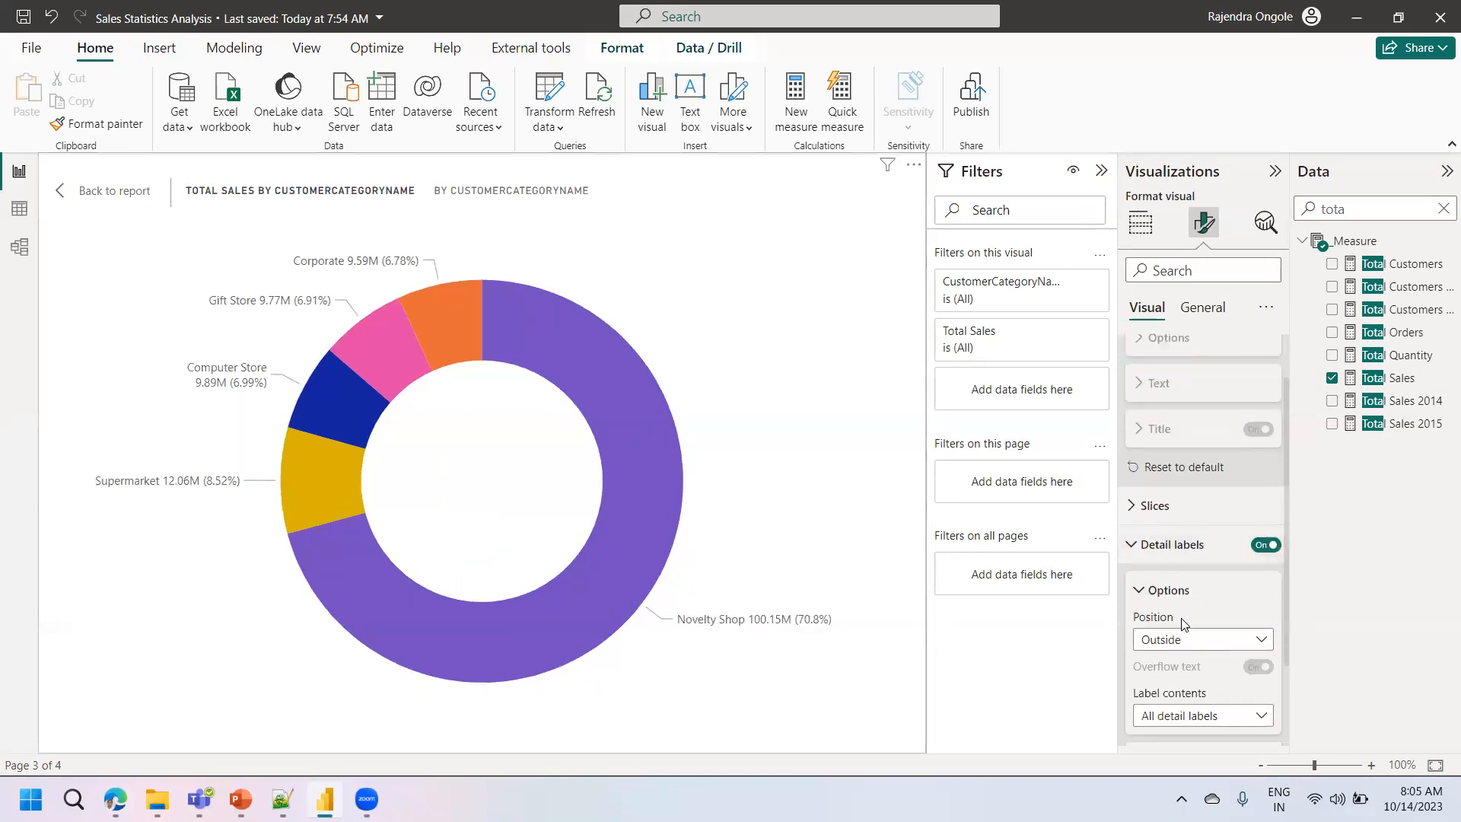
scroll(1176, 616, "down", 2)
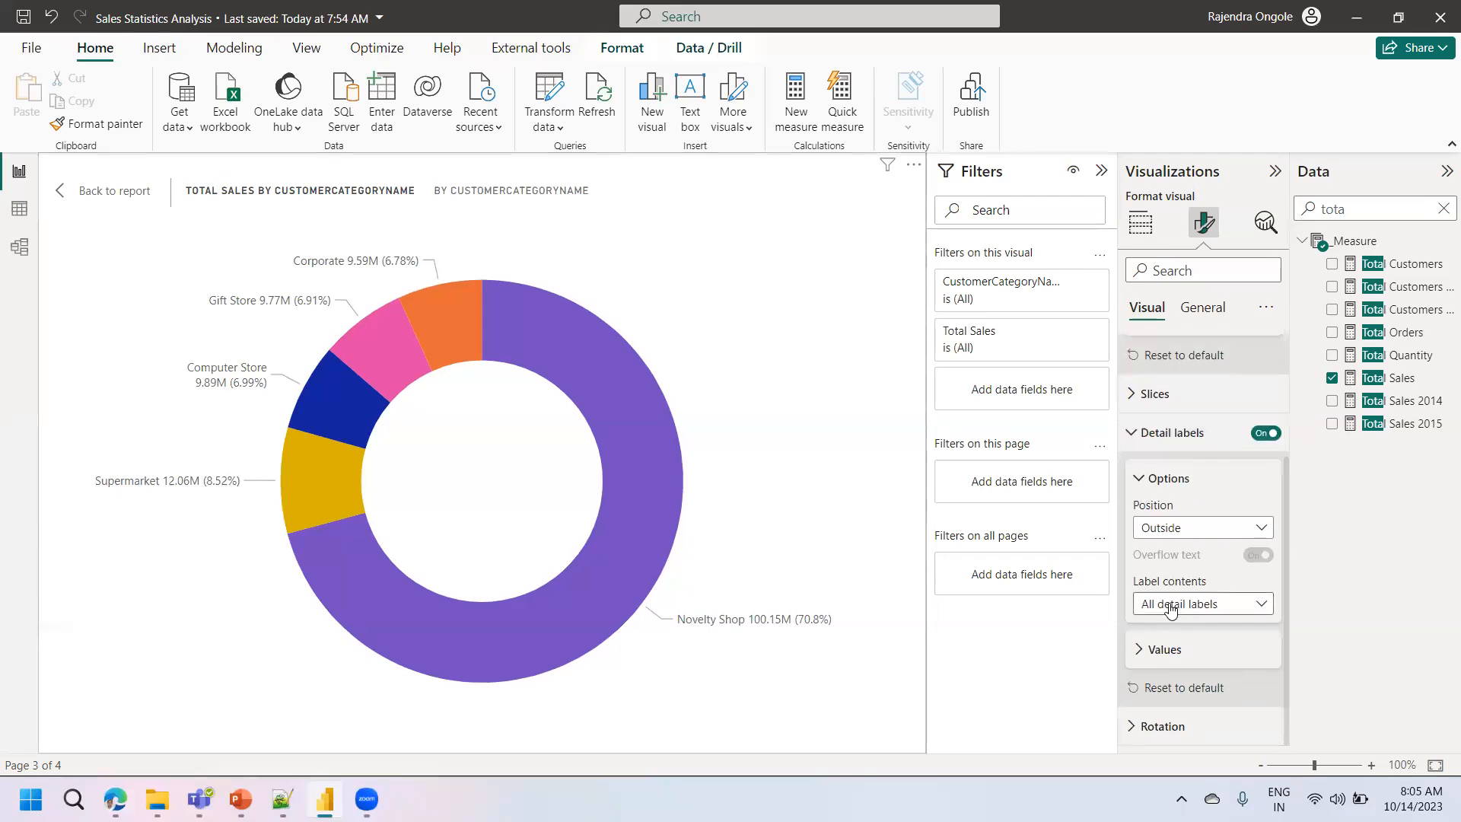
left_click(1170, 605)
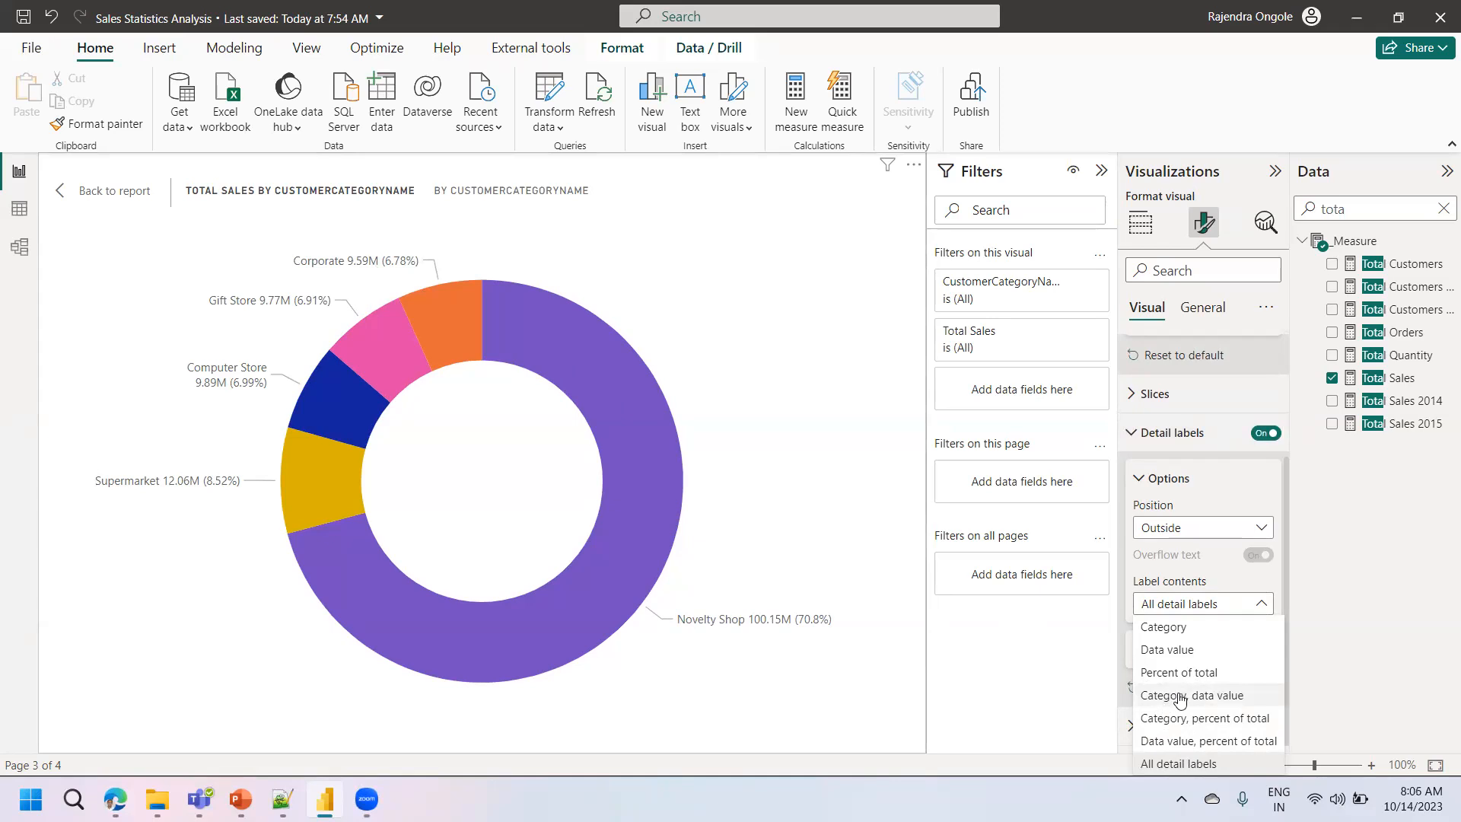
left_click(1179, 700)
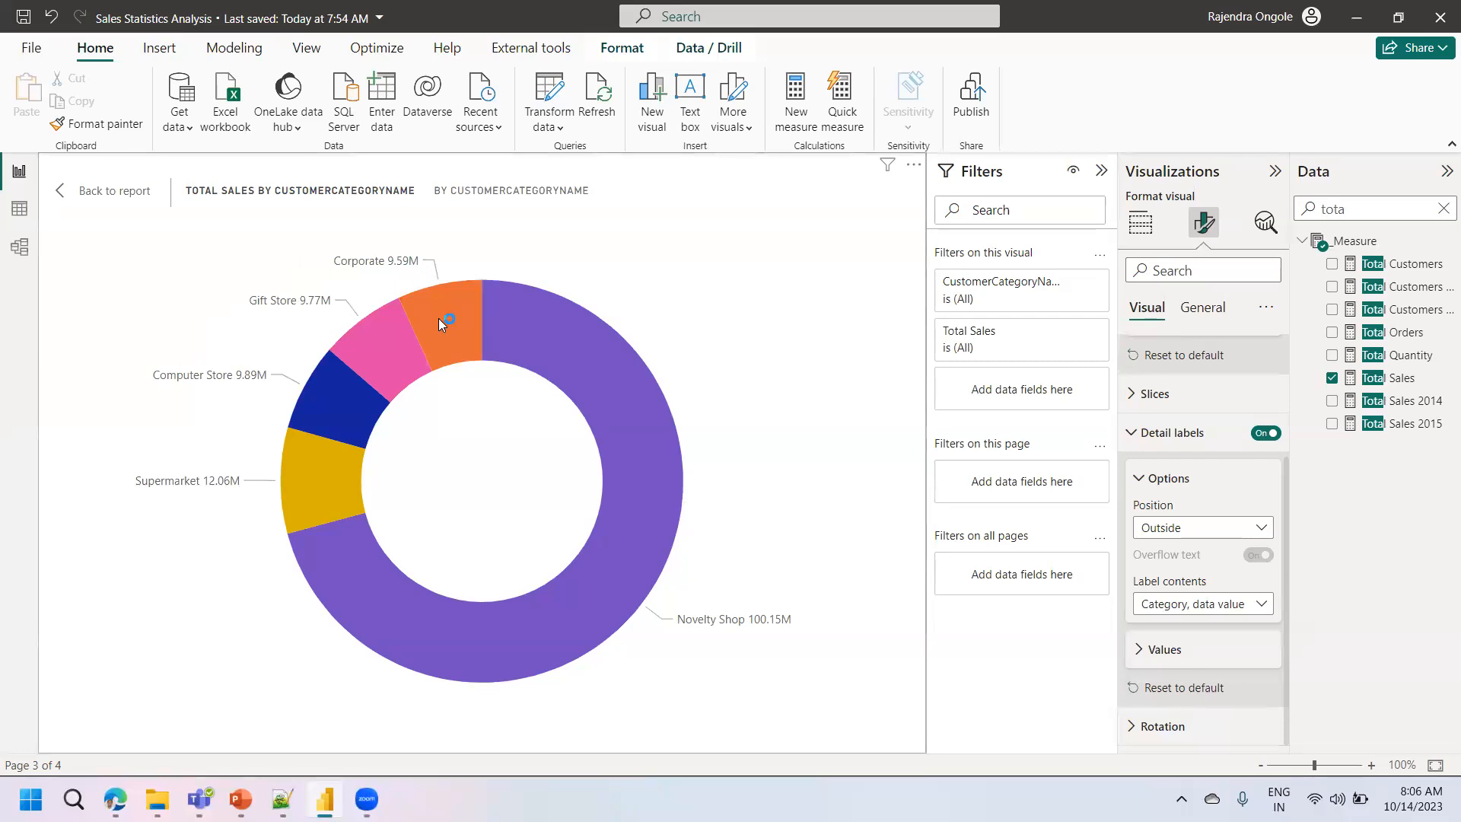
mouse_move(439, 319)
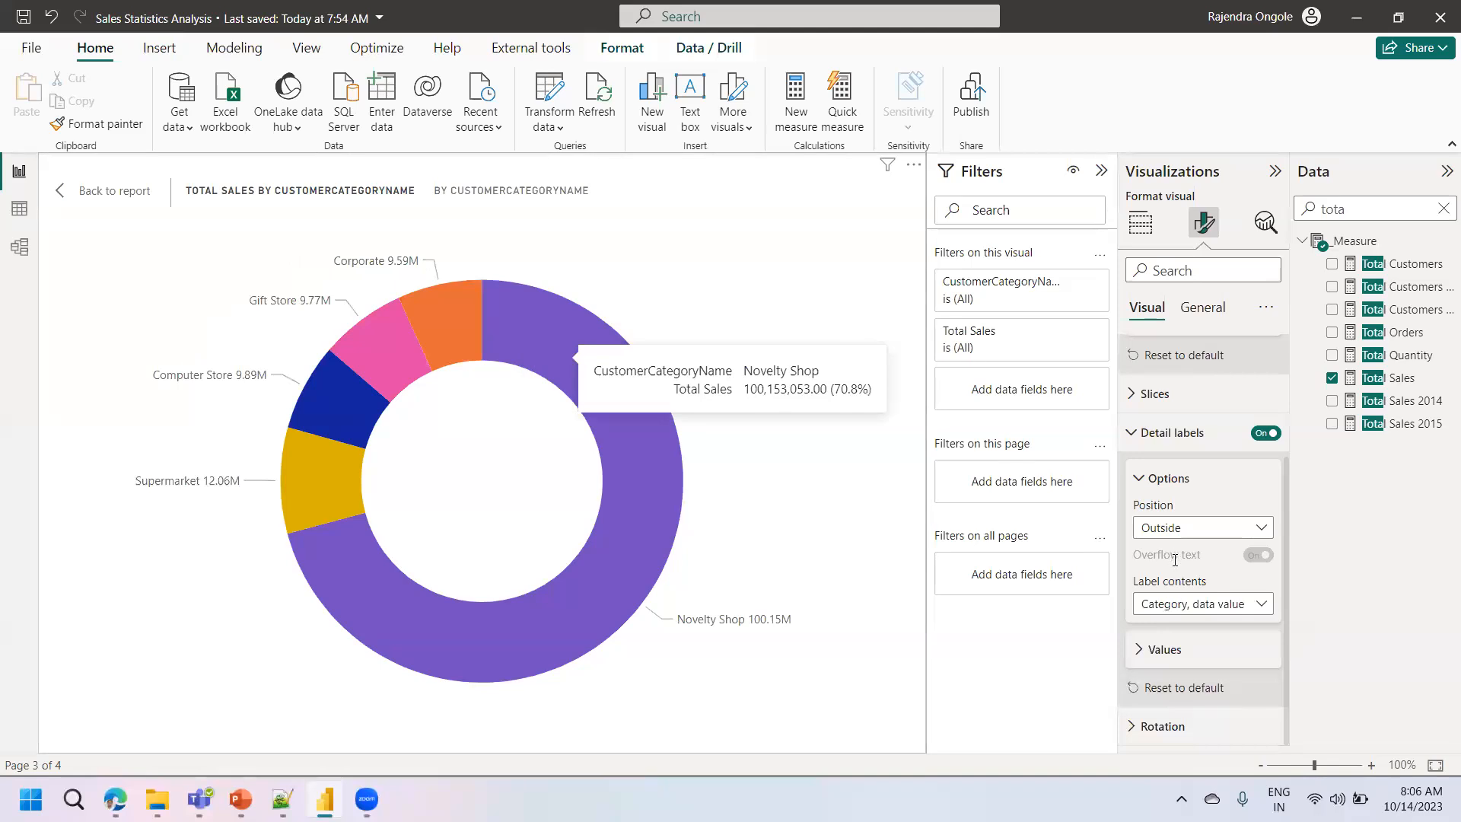
left_click(1200, 605)
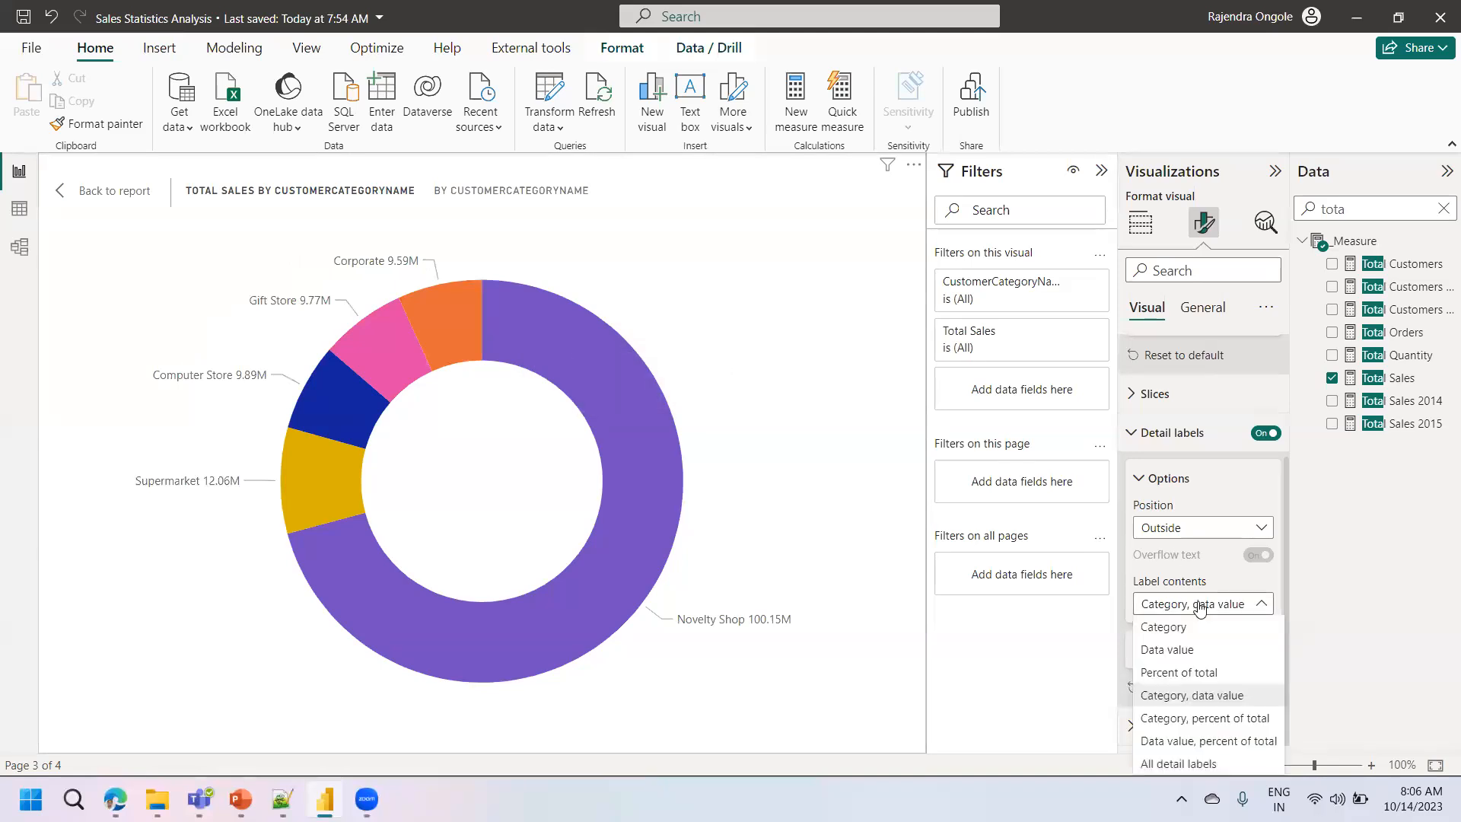
left_click(1205, 718)
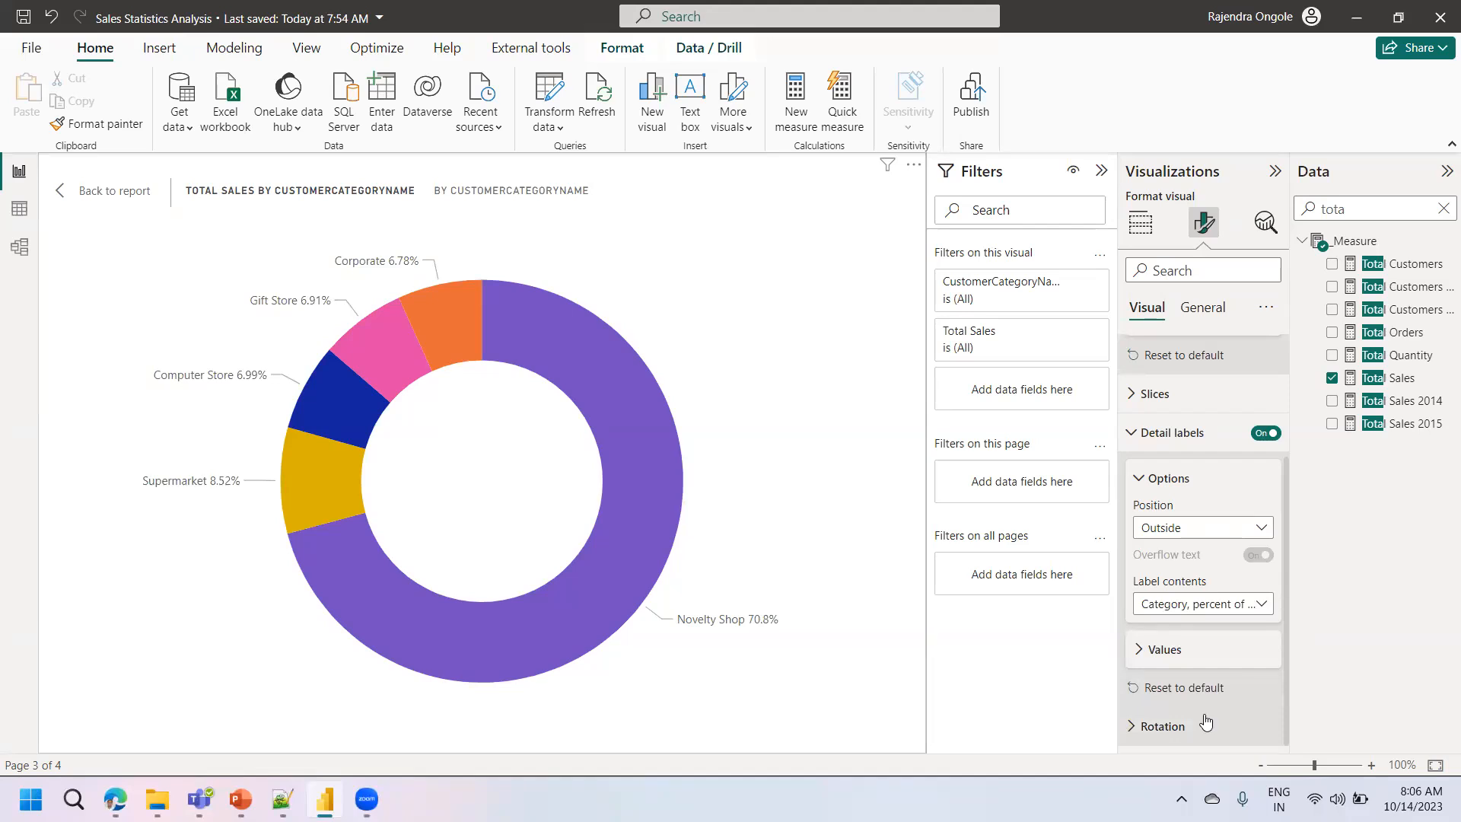
left_click(1190, 609)
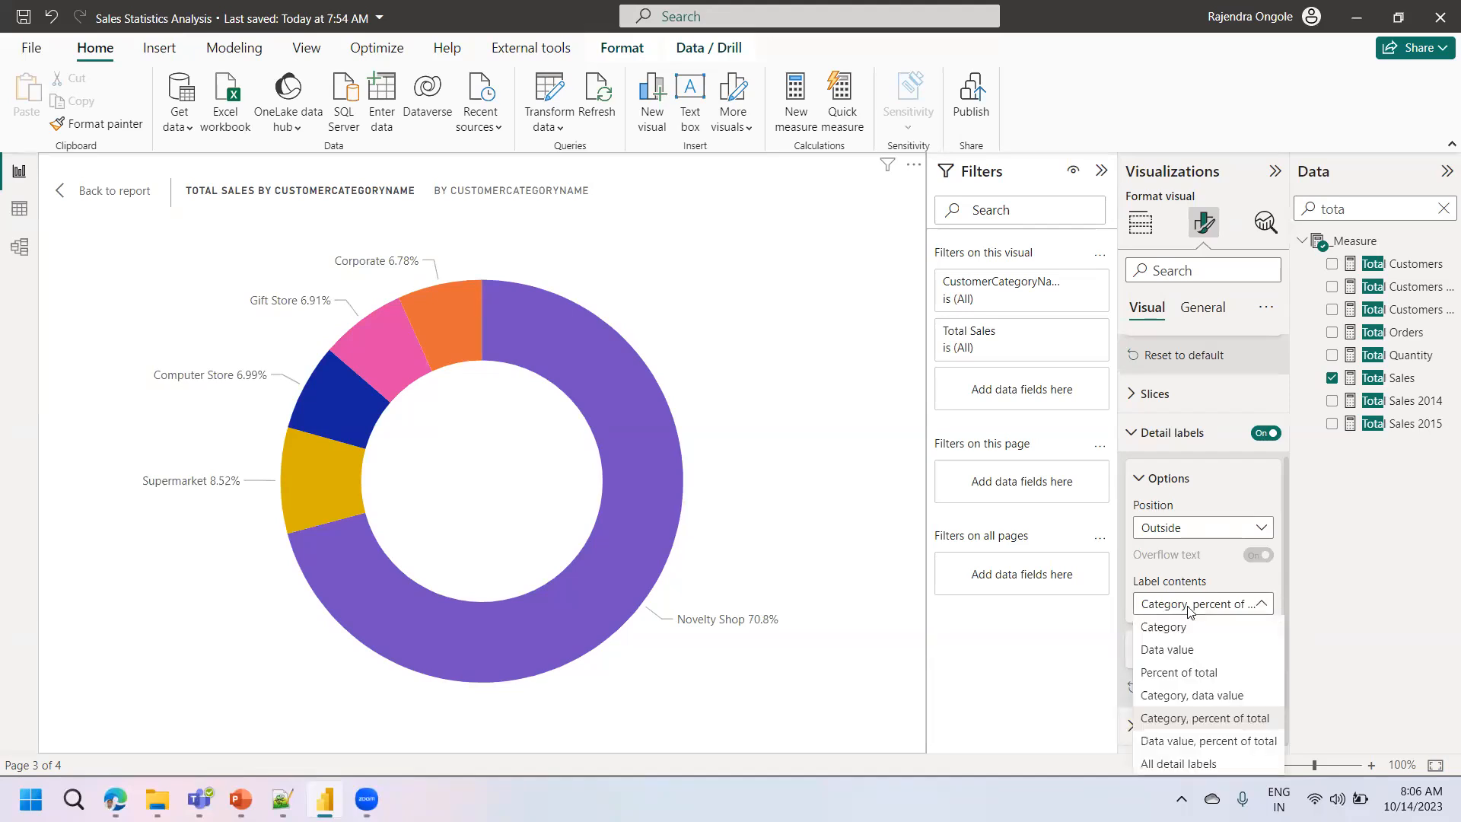
left_click(1179, 764)
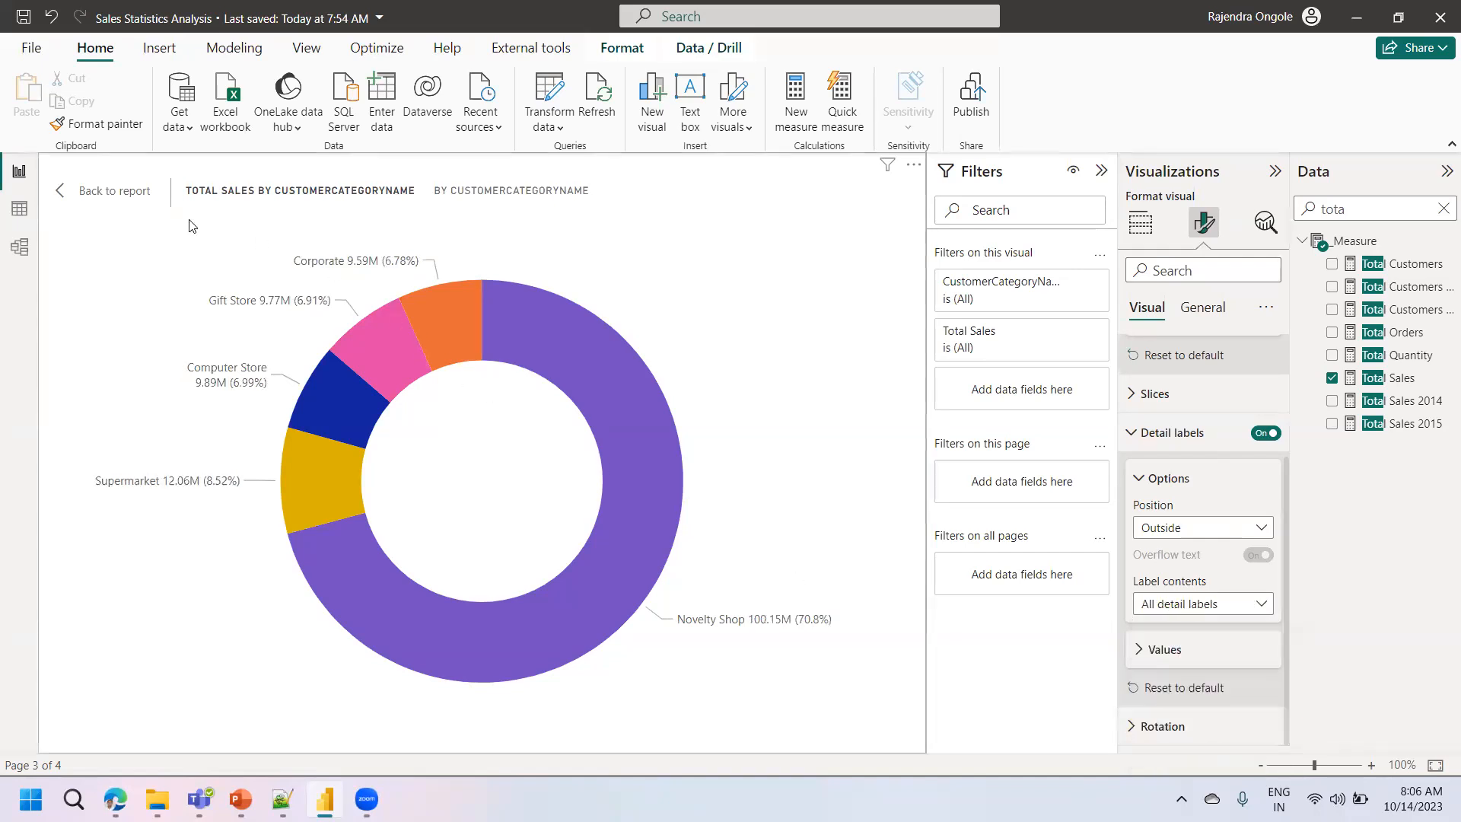
left_click(119, 205)
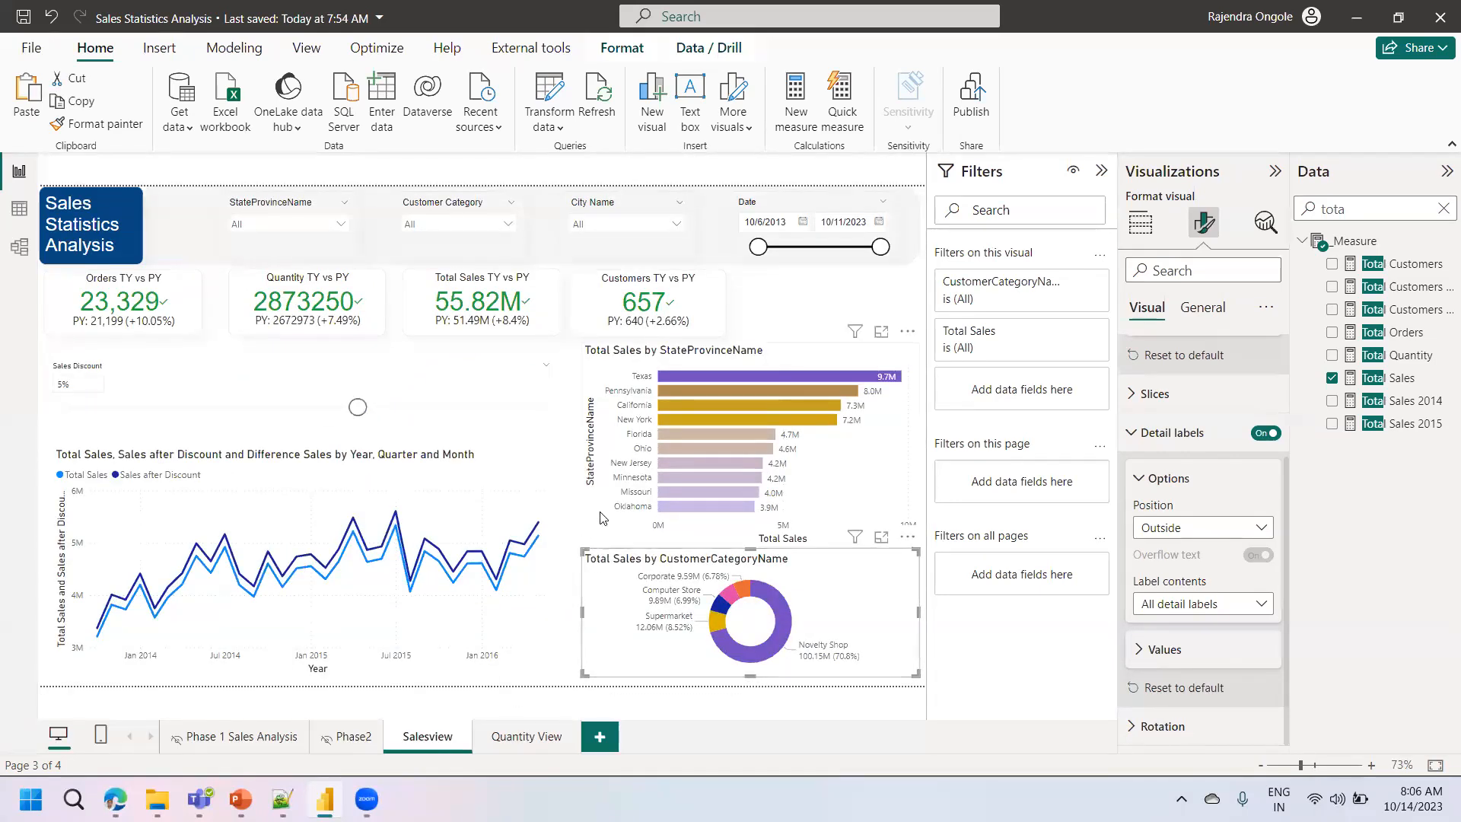
Resize and reposition the state sales bar chart so it lists Texas through Minnesota.
left_click(802, 533)
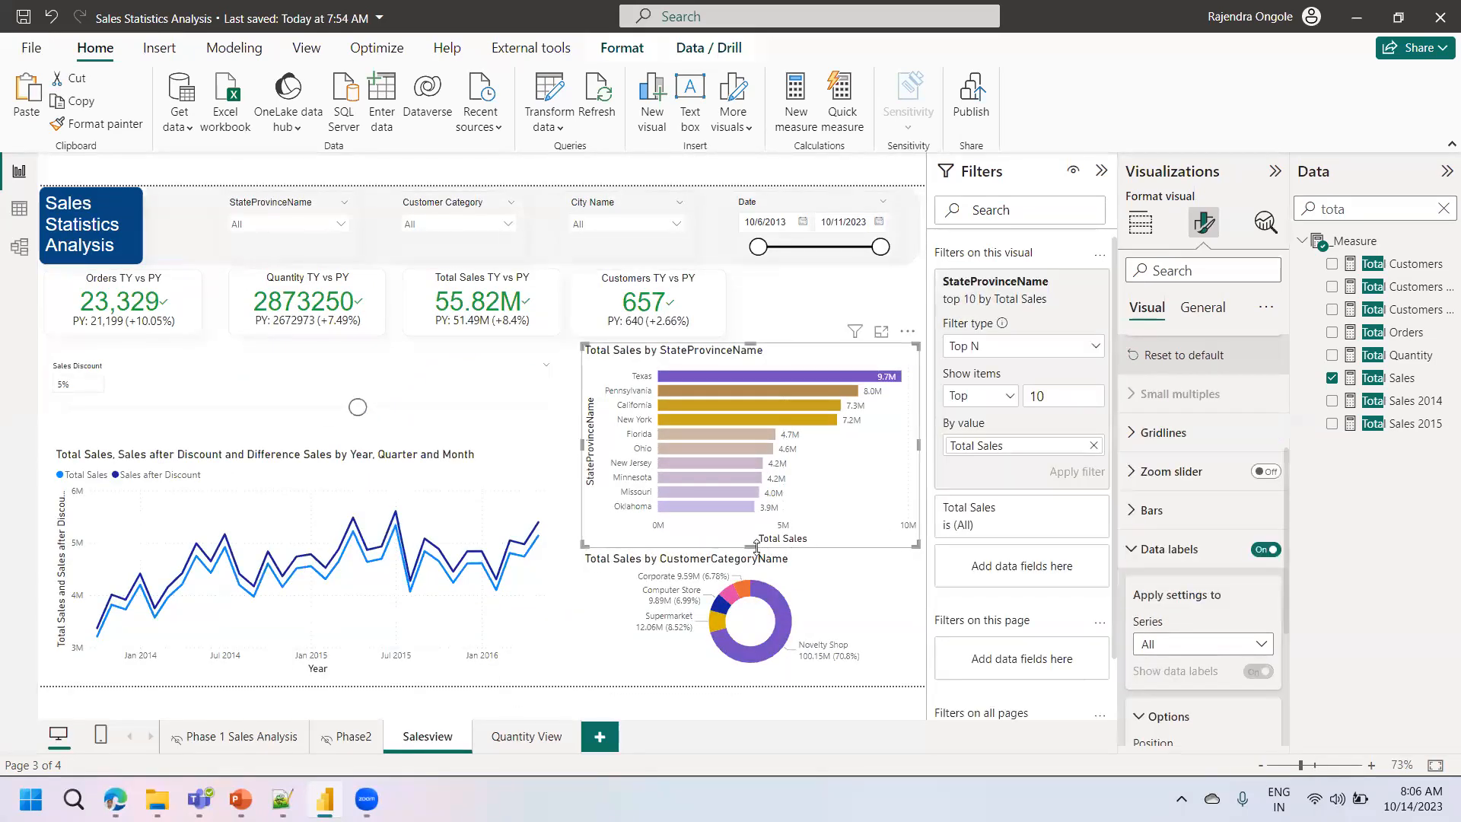
left_click_drag(751, 534, 750, 503)
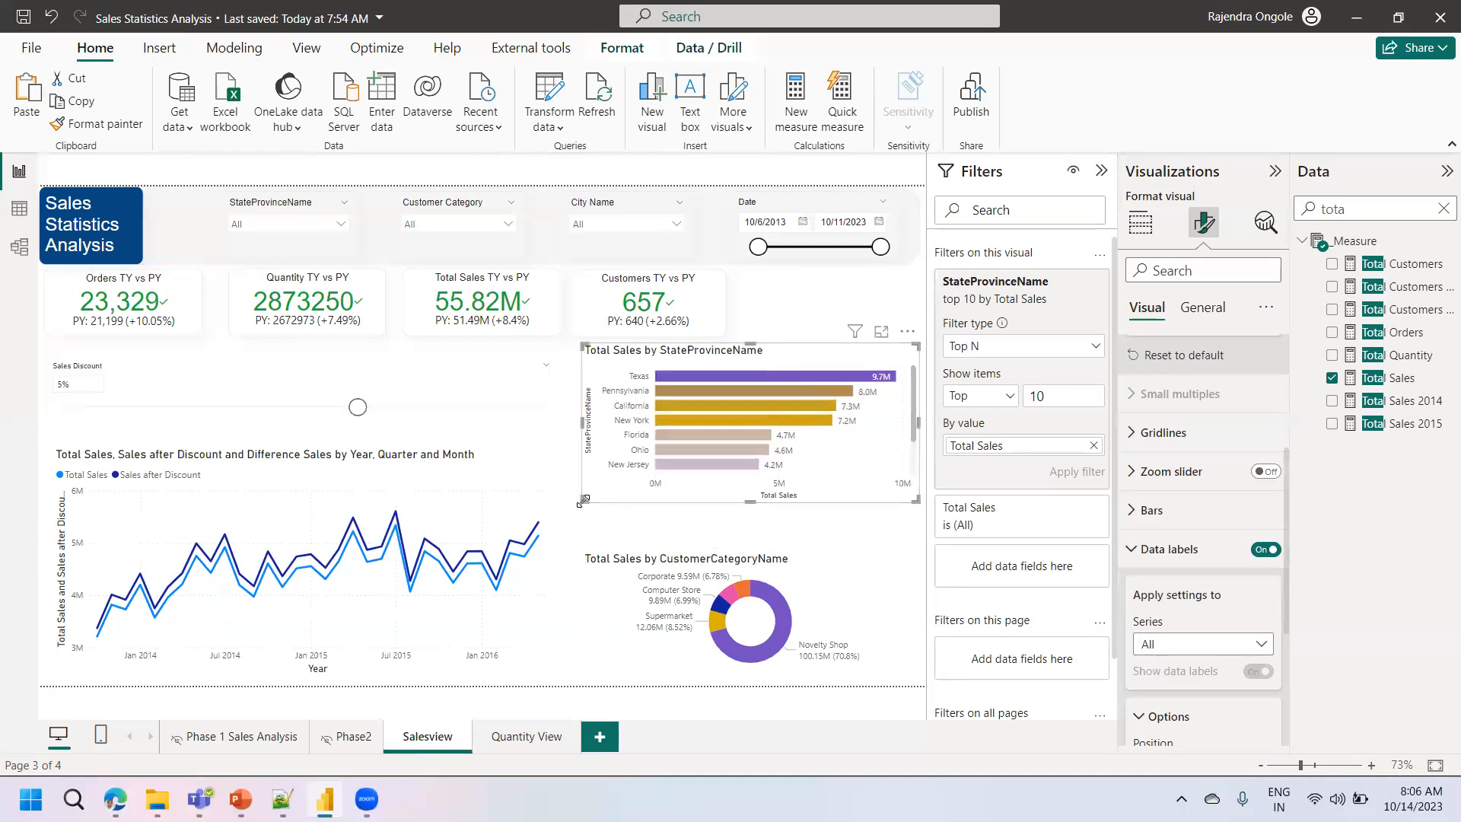
left_click_drag(617, 507, 622, 528)
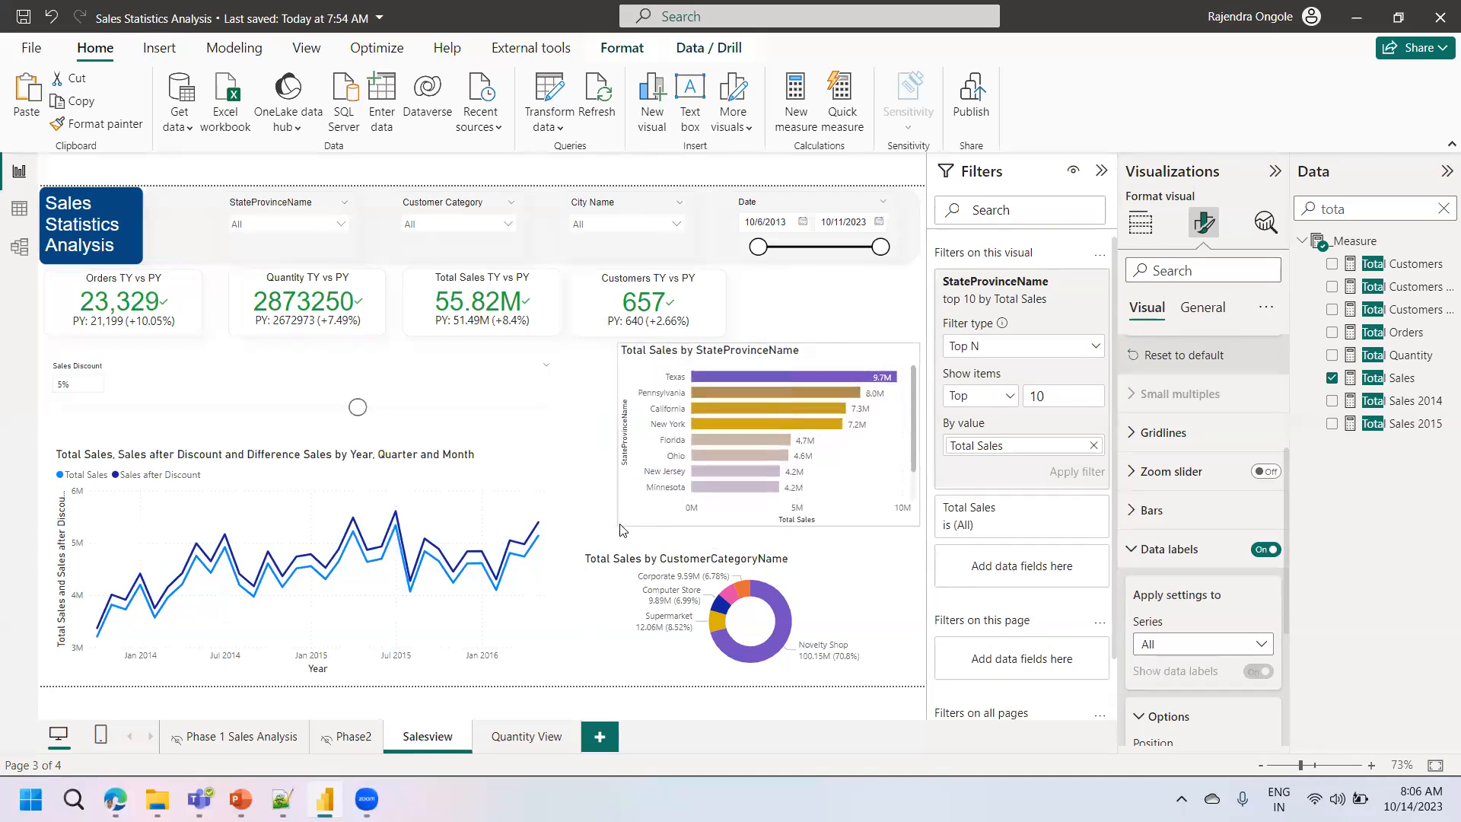
left_click_drag(638, 395, 593, 382)
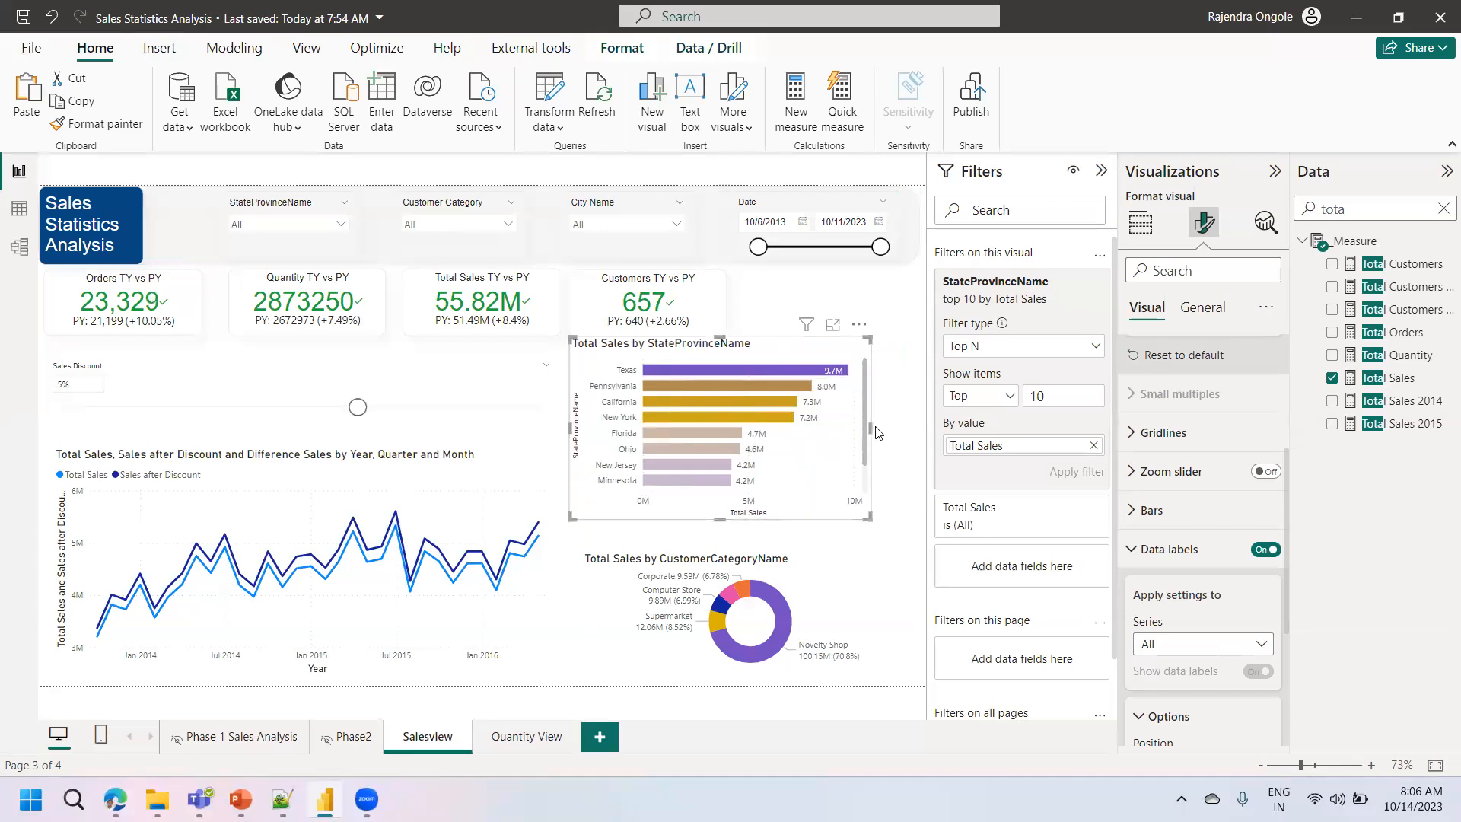
left_click_drag(870, 428, 921, 433)
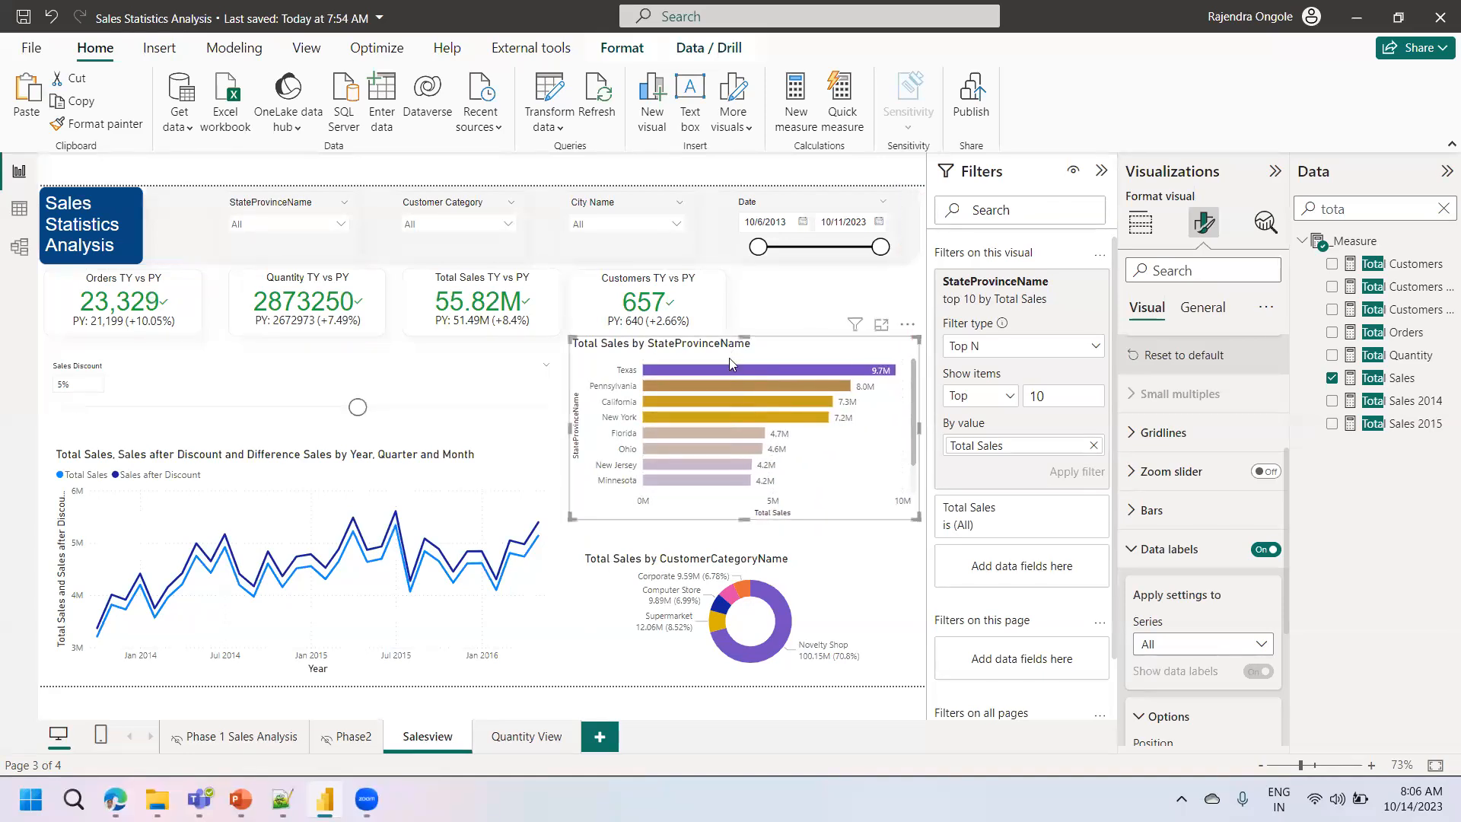
left_click_drag(744, 338, 747, 346)
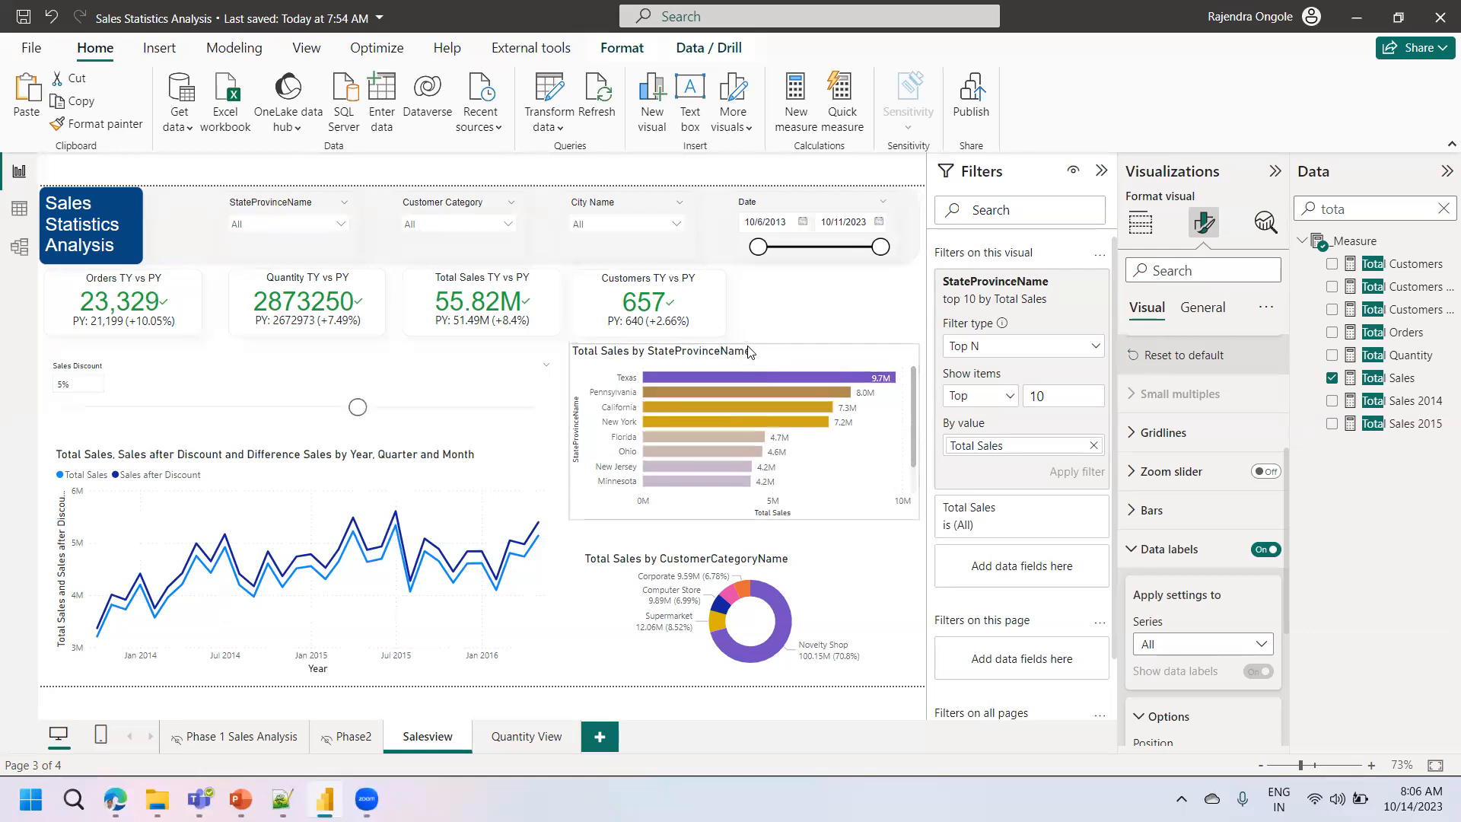
Drag the donut chart's top edge up so it is taller and its labels fit.
left_click(750, 563)
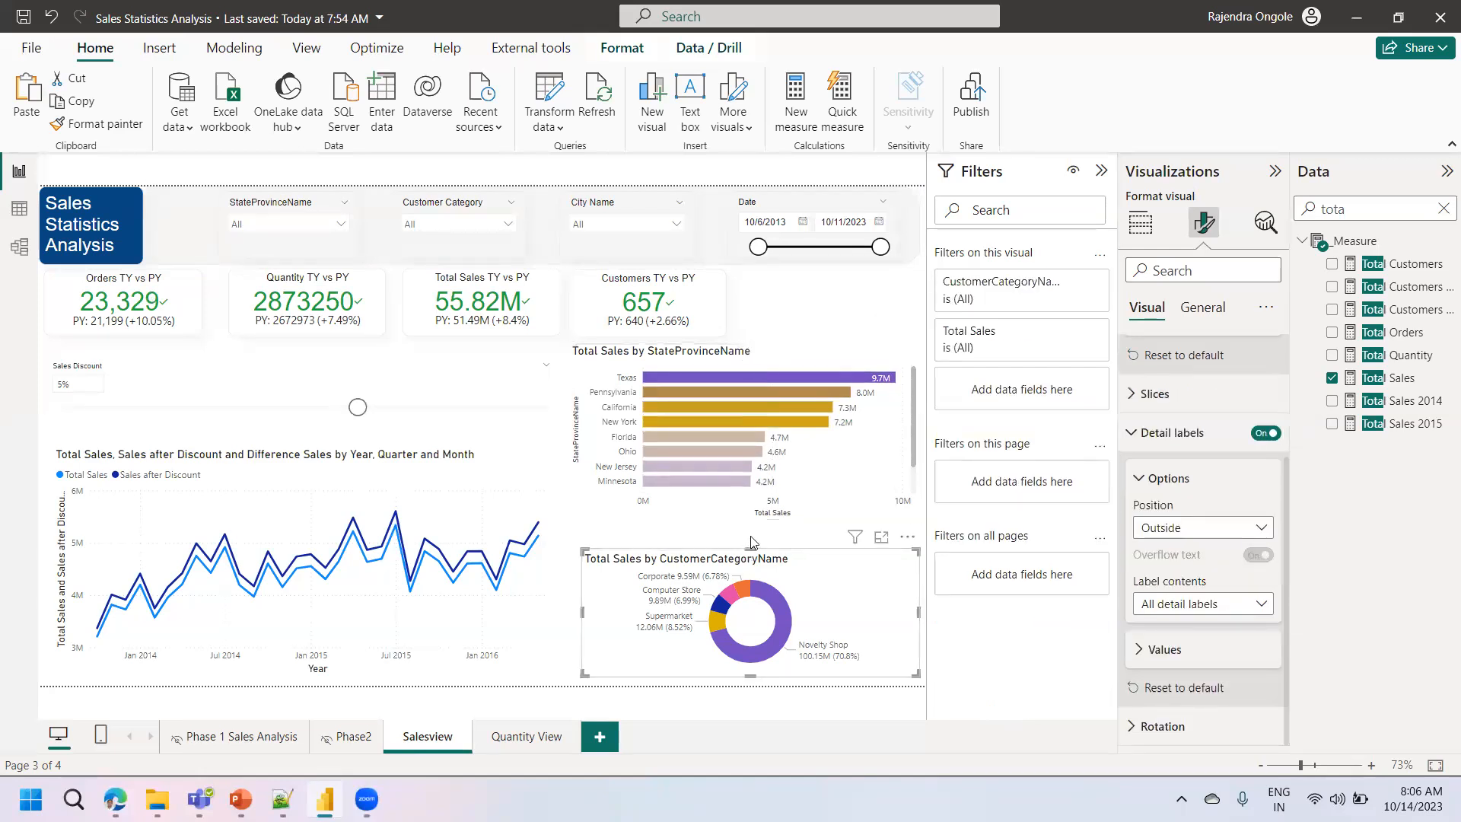
left_click_drag(750, 542, 750, 520)
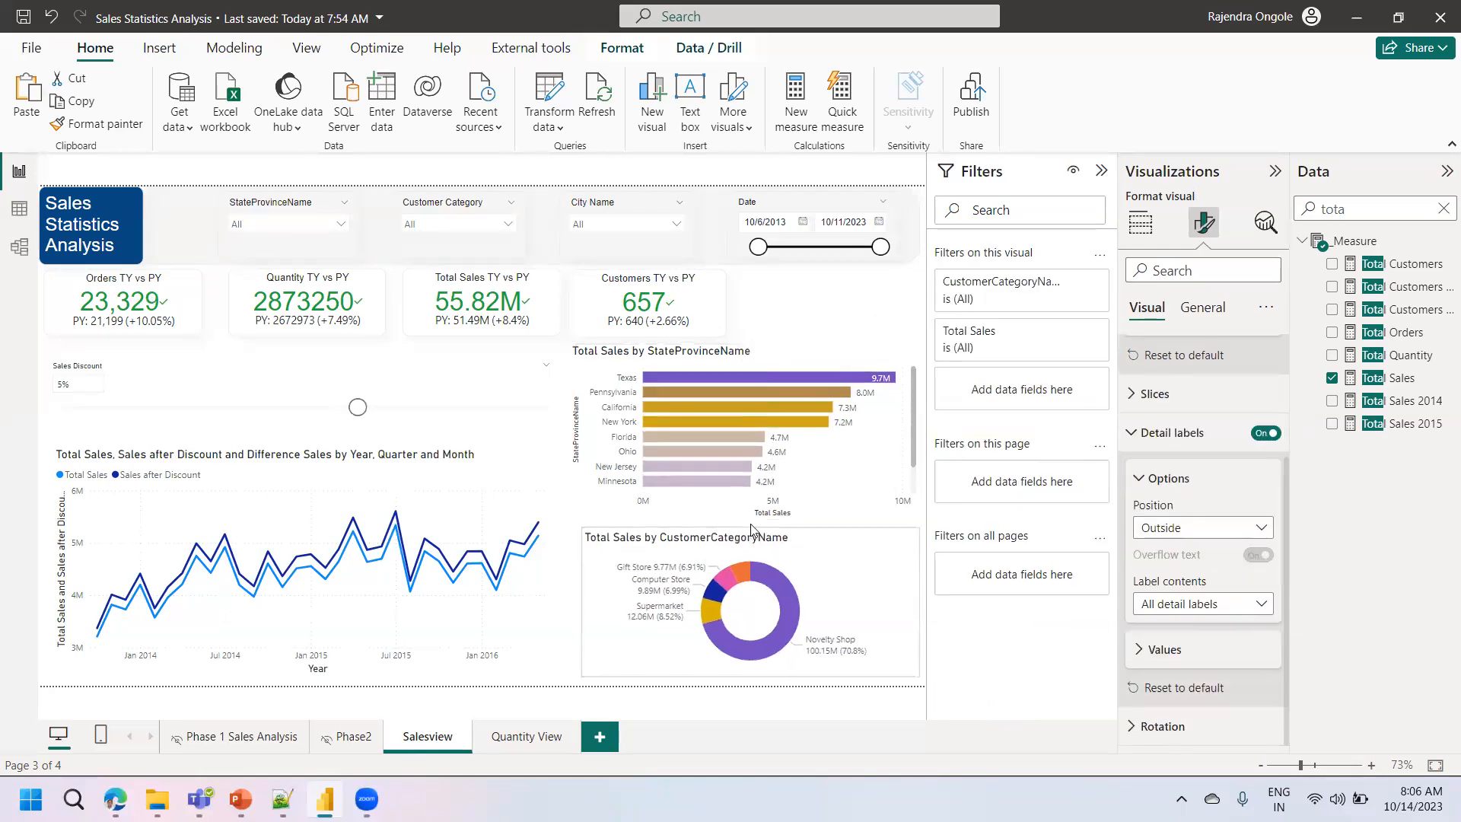
left_click(875, 312)
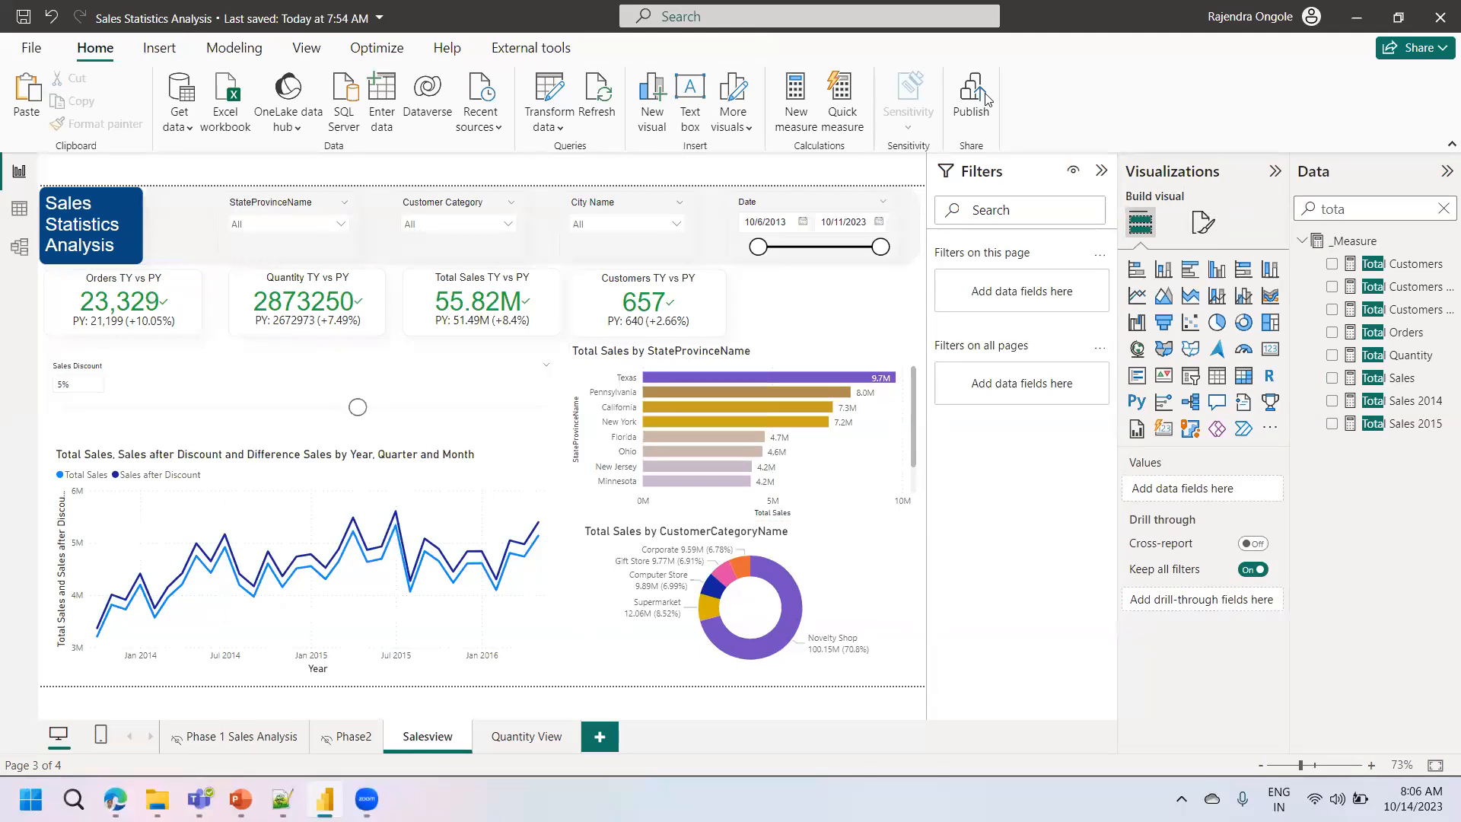
left_click(833, 587)
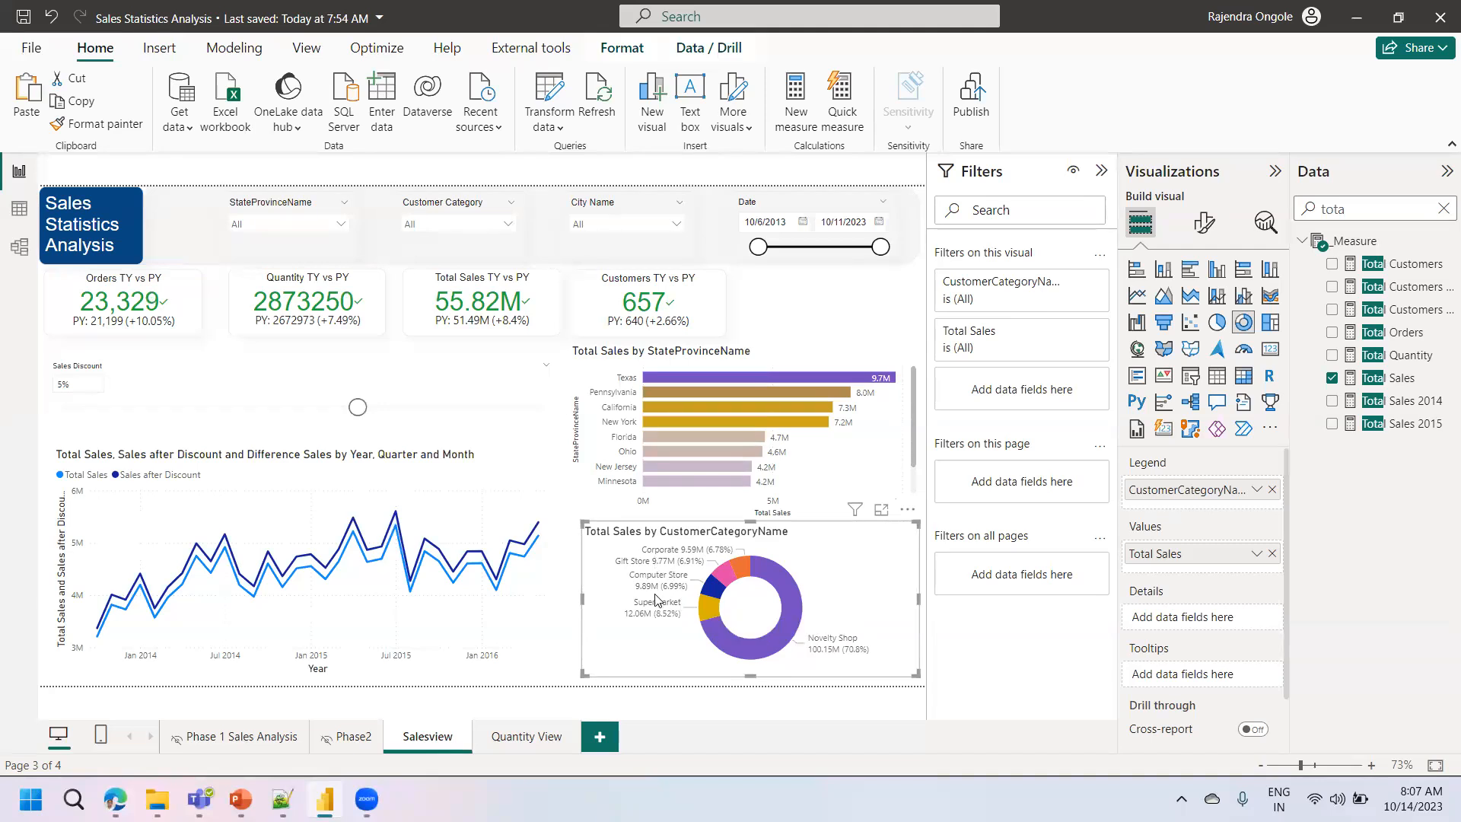
mouse_move(652, 619)
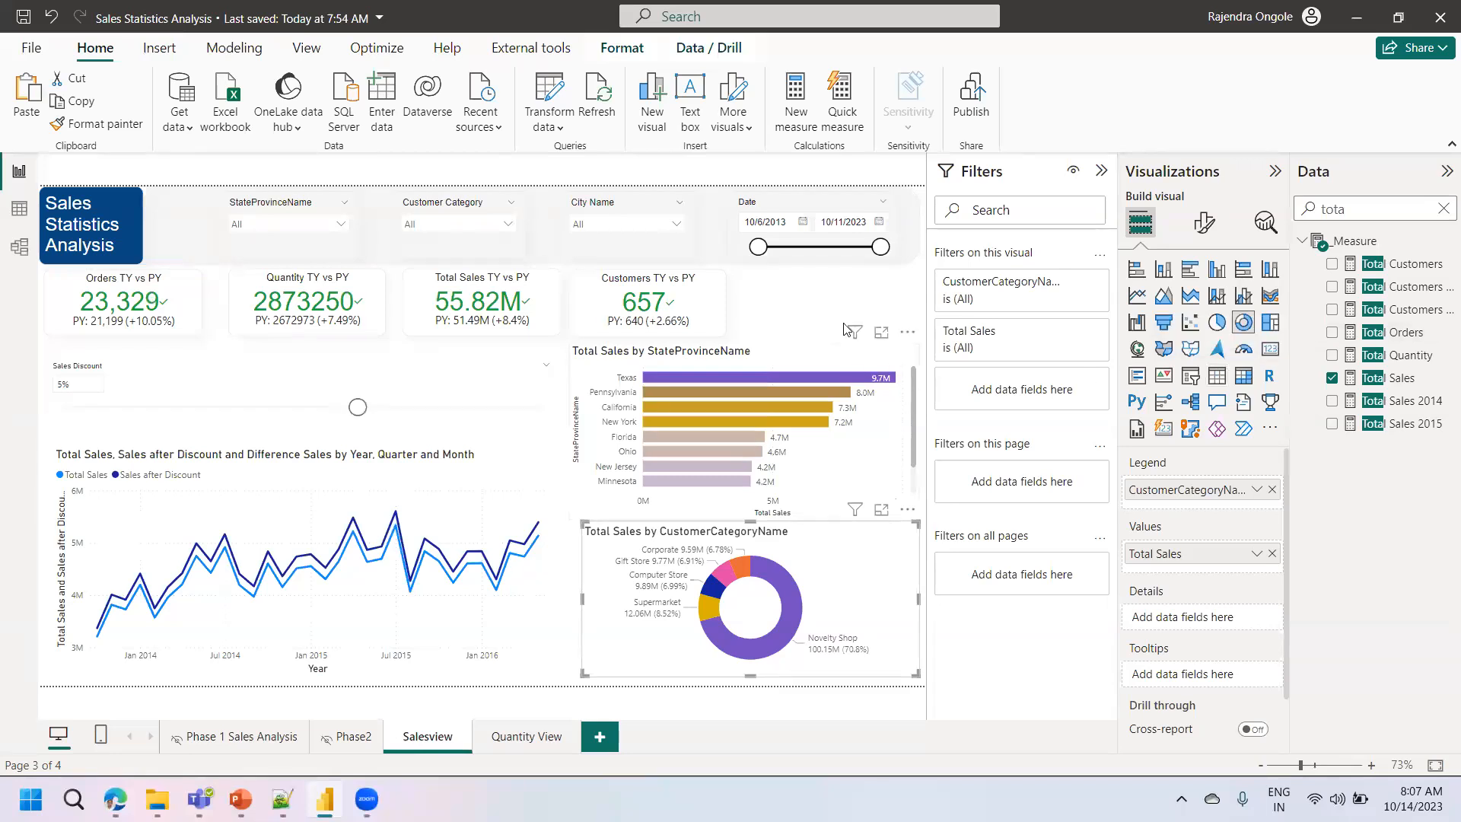
left_click(818, 316)
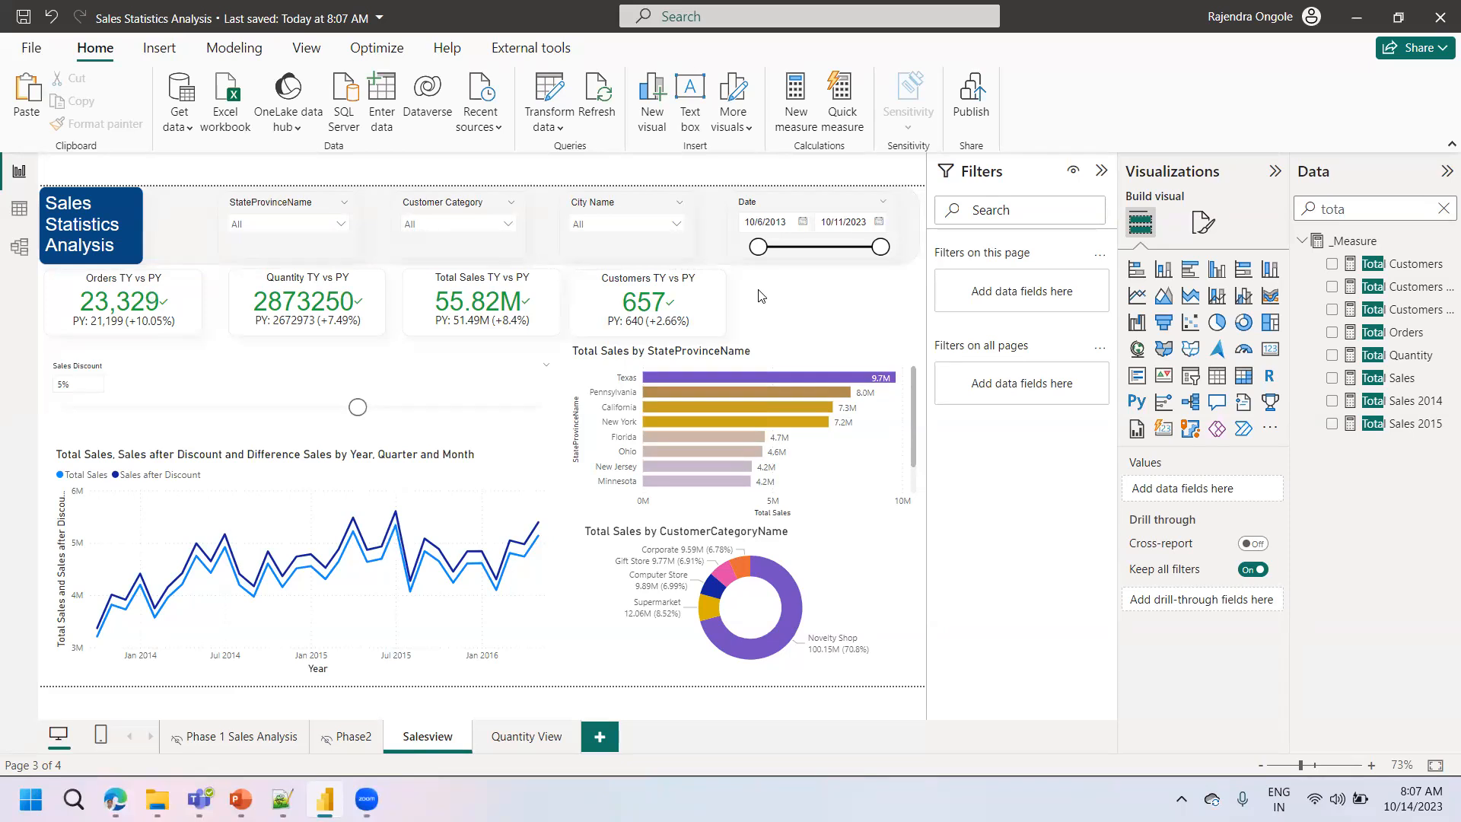
Make the Sales Discount slicer's slider black.
left_click(398, 380)
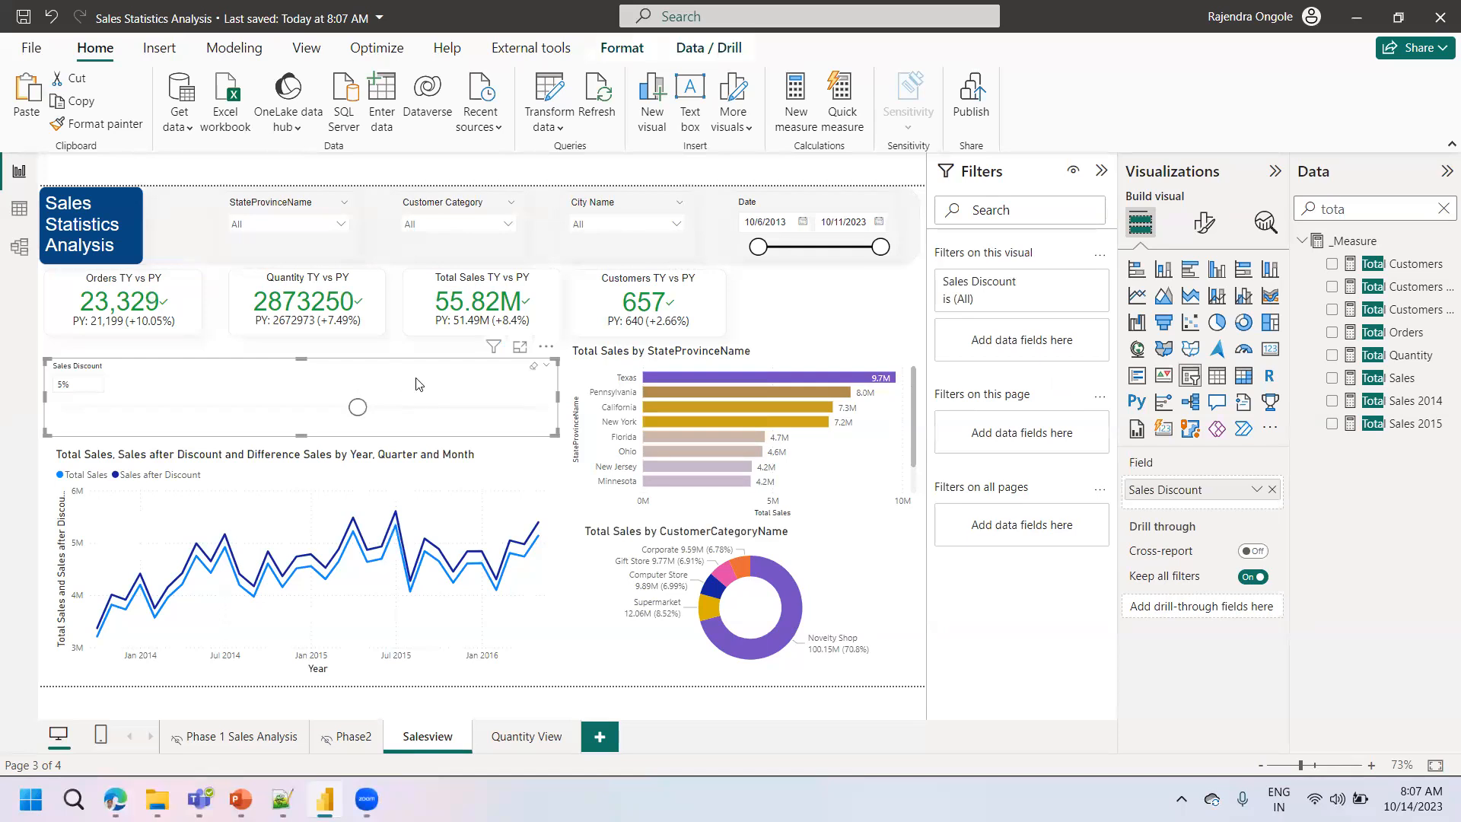
left_click(1209, 230)
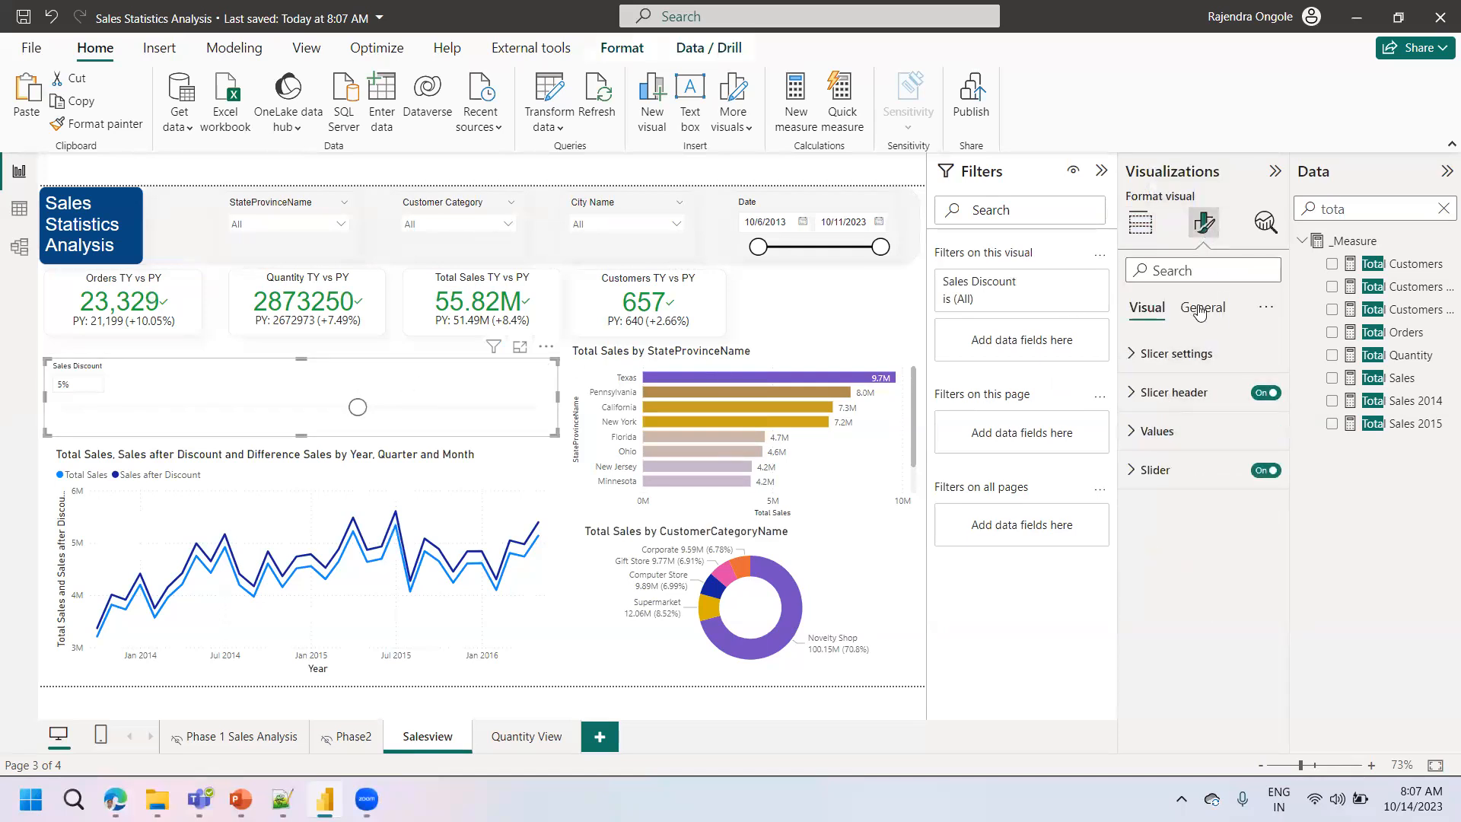
left_click(1145, 472)
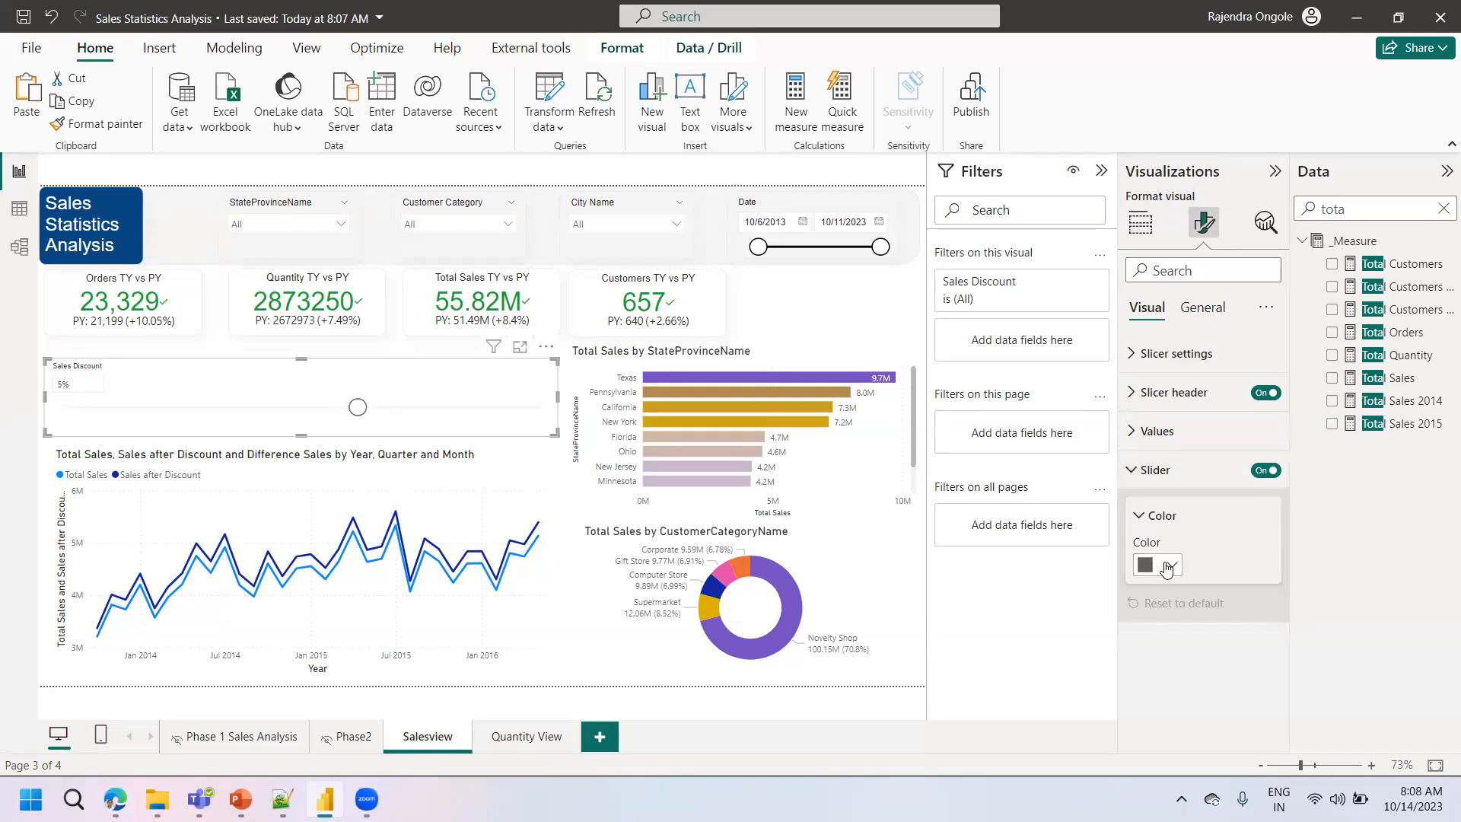
left_click(1167, 566)
left_click(1184, 481)
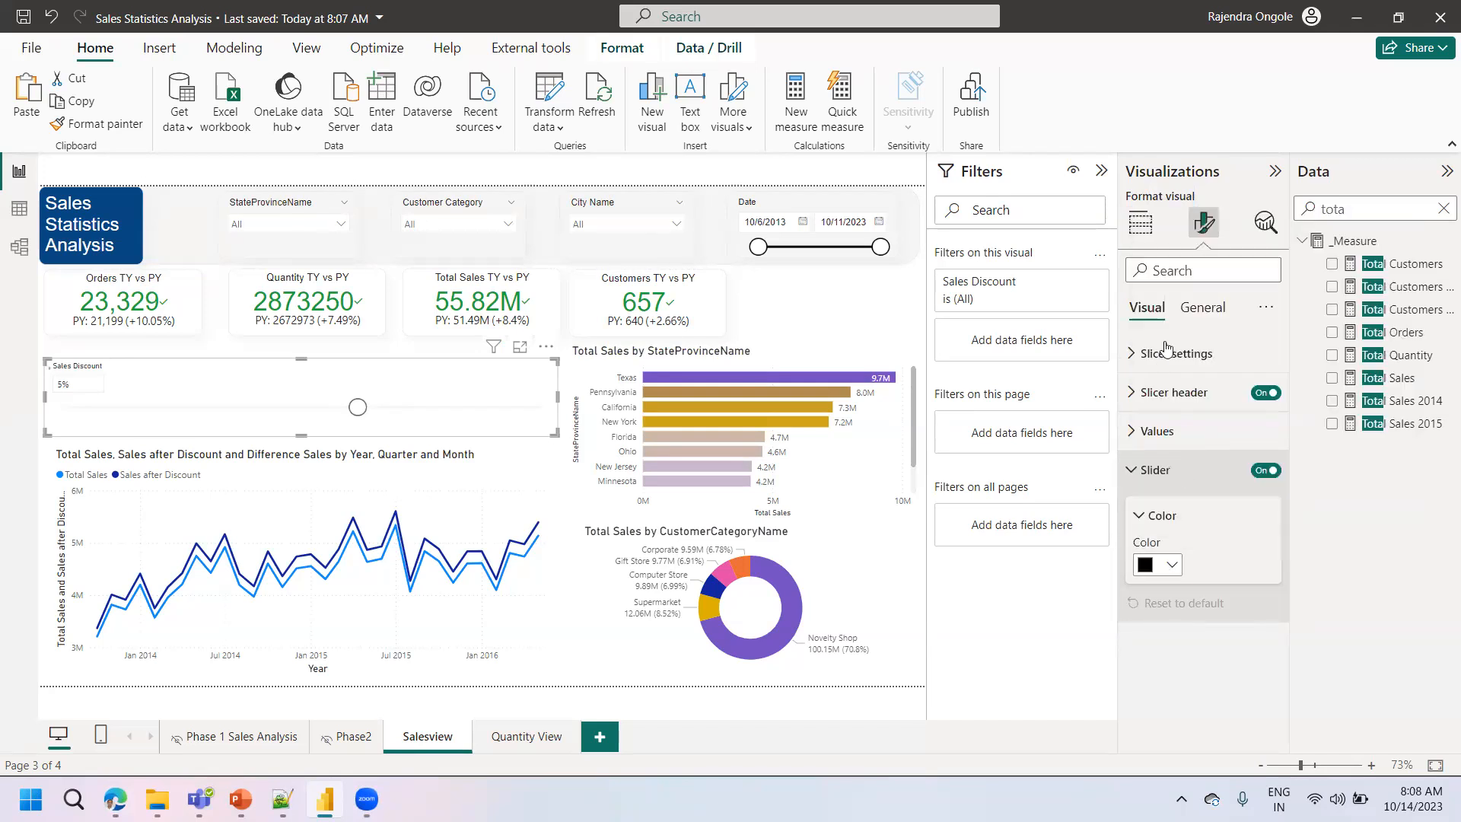
Give the slicer a grey border with 10 px rounded corners and a light grey shadow.
left_click(1202, 307)
left_click(1151, 431)
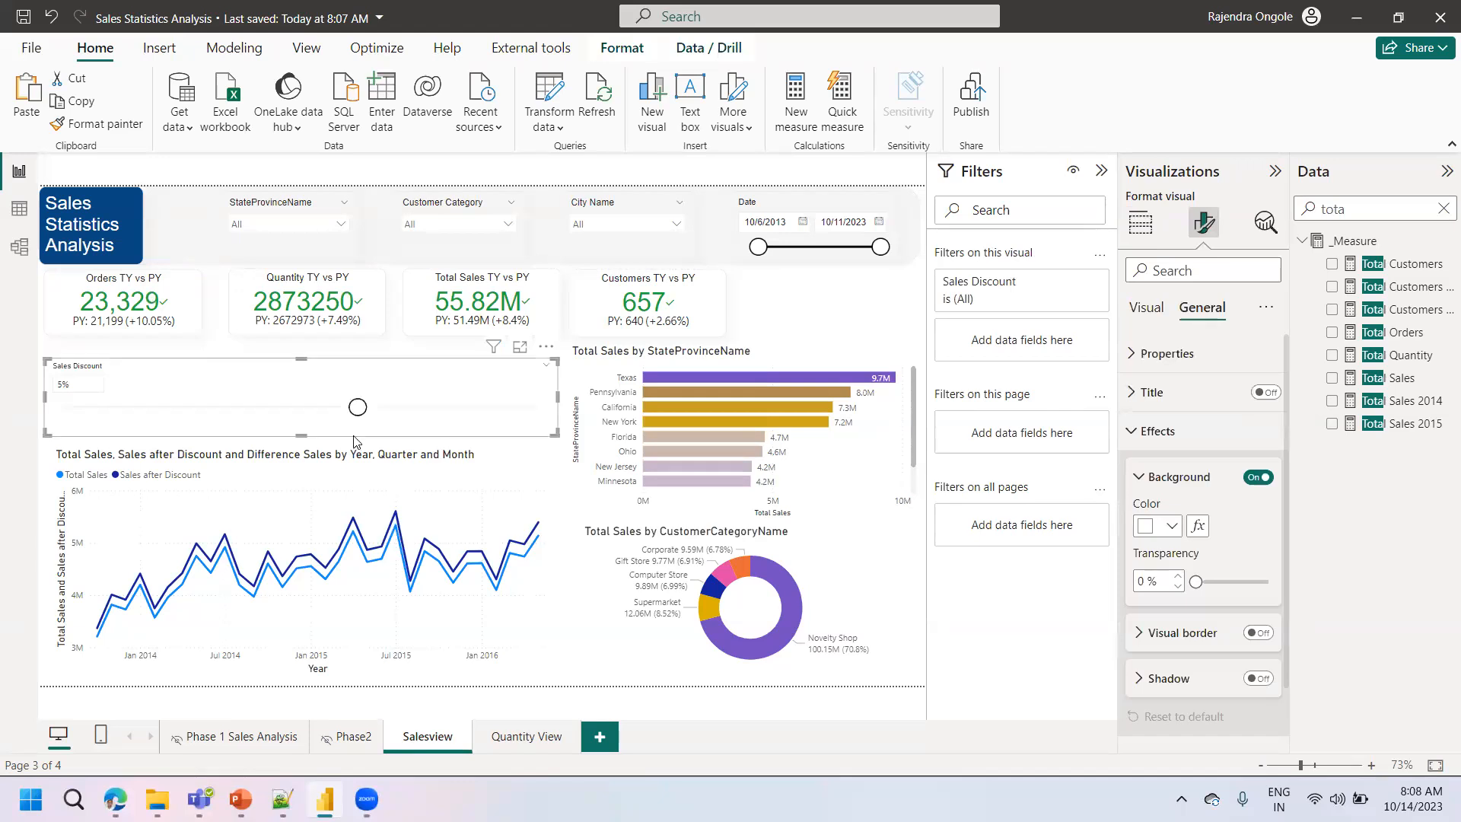
left_click(1257, 632)
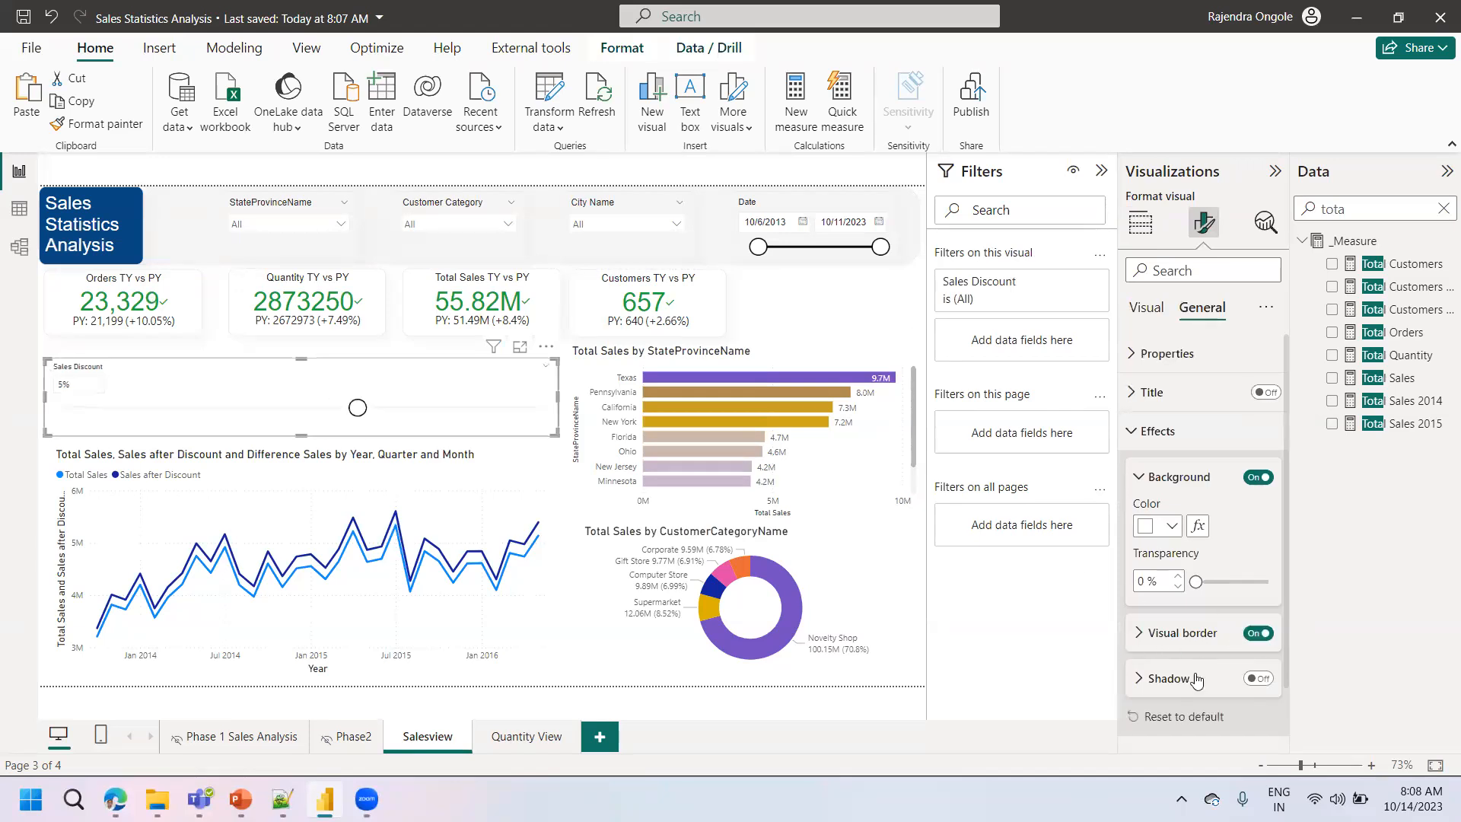
left_click(1257, 677)
left_click(1149, 637)
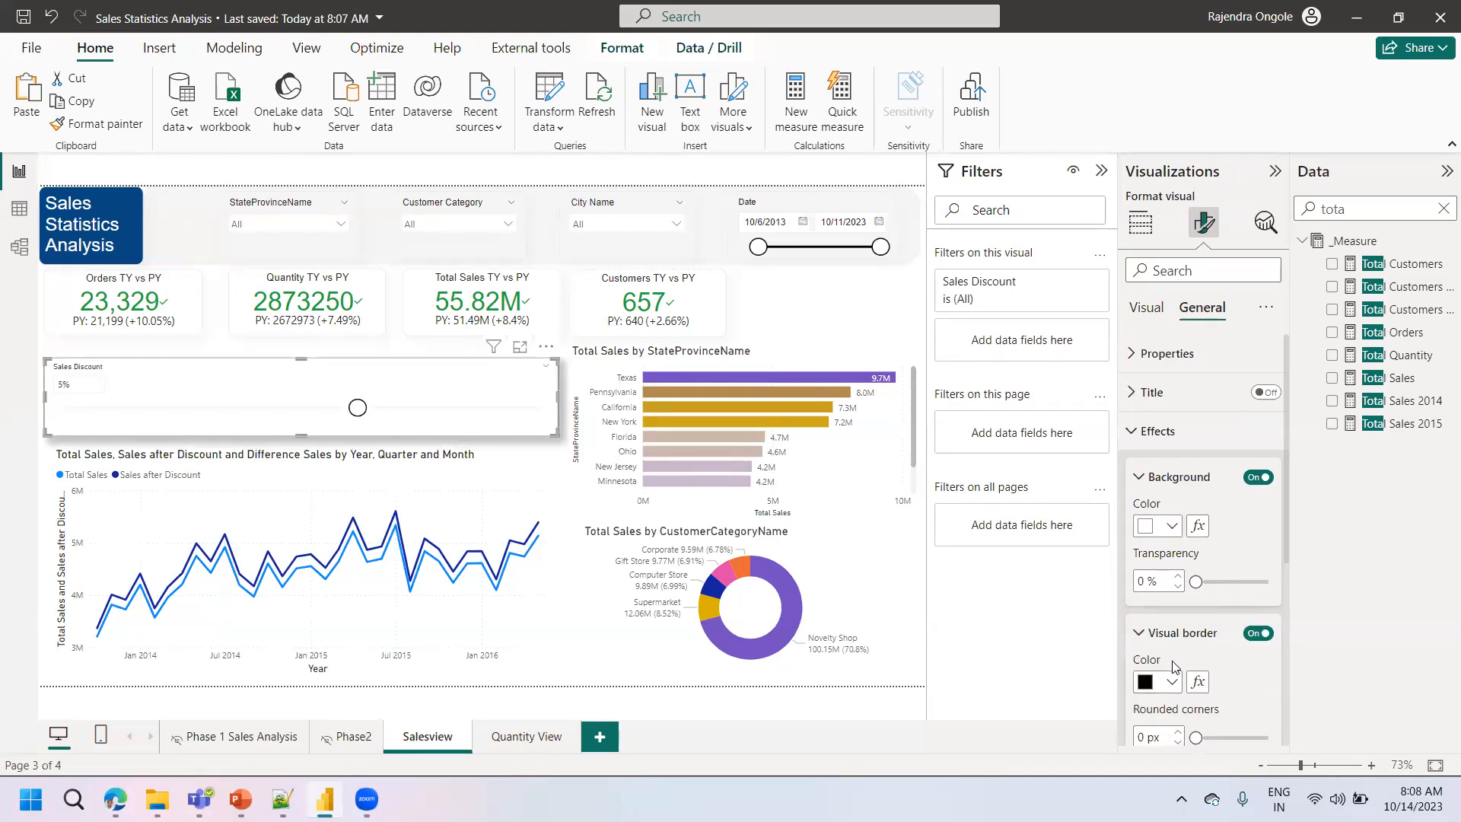
left_click(1157, 681)
left_click(1154, 438)
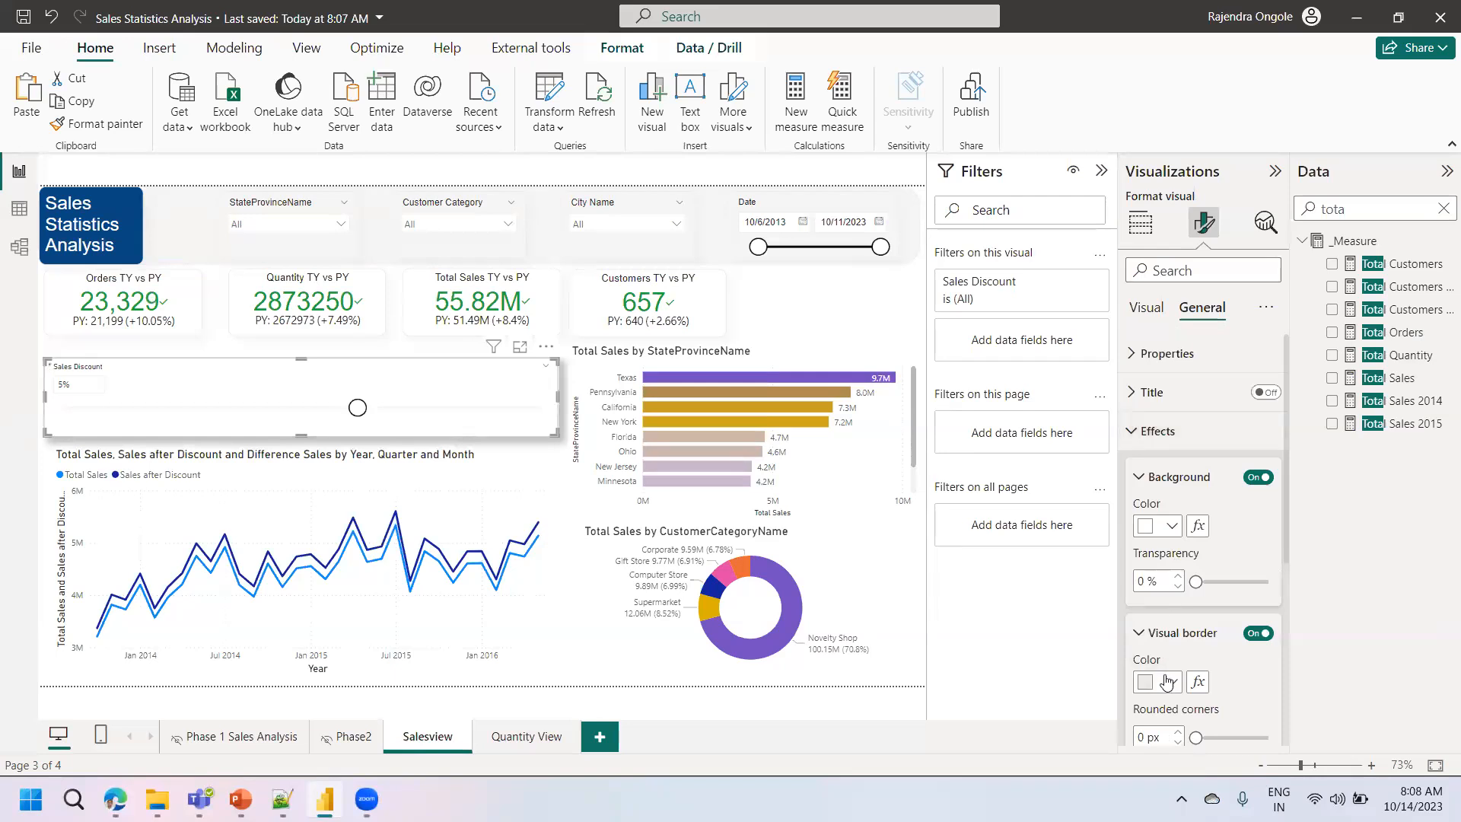
scroll(1139, 601, "down", 2)
type("10")
left_click(1164, 715)
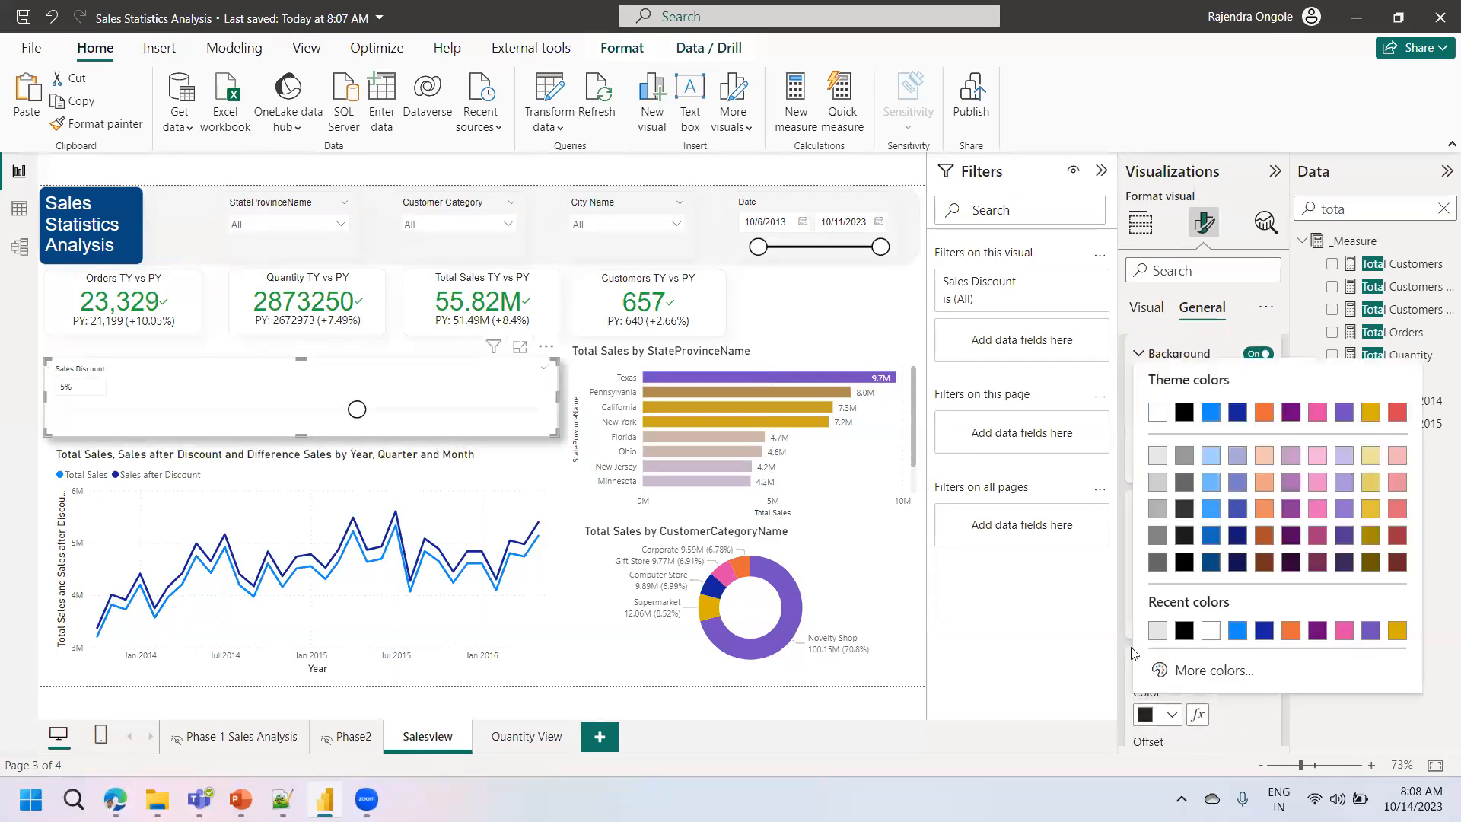
left_click(1157, 460)
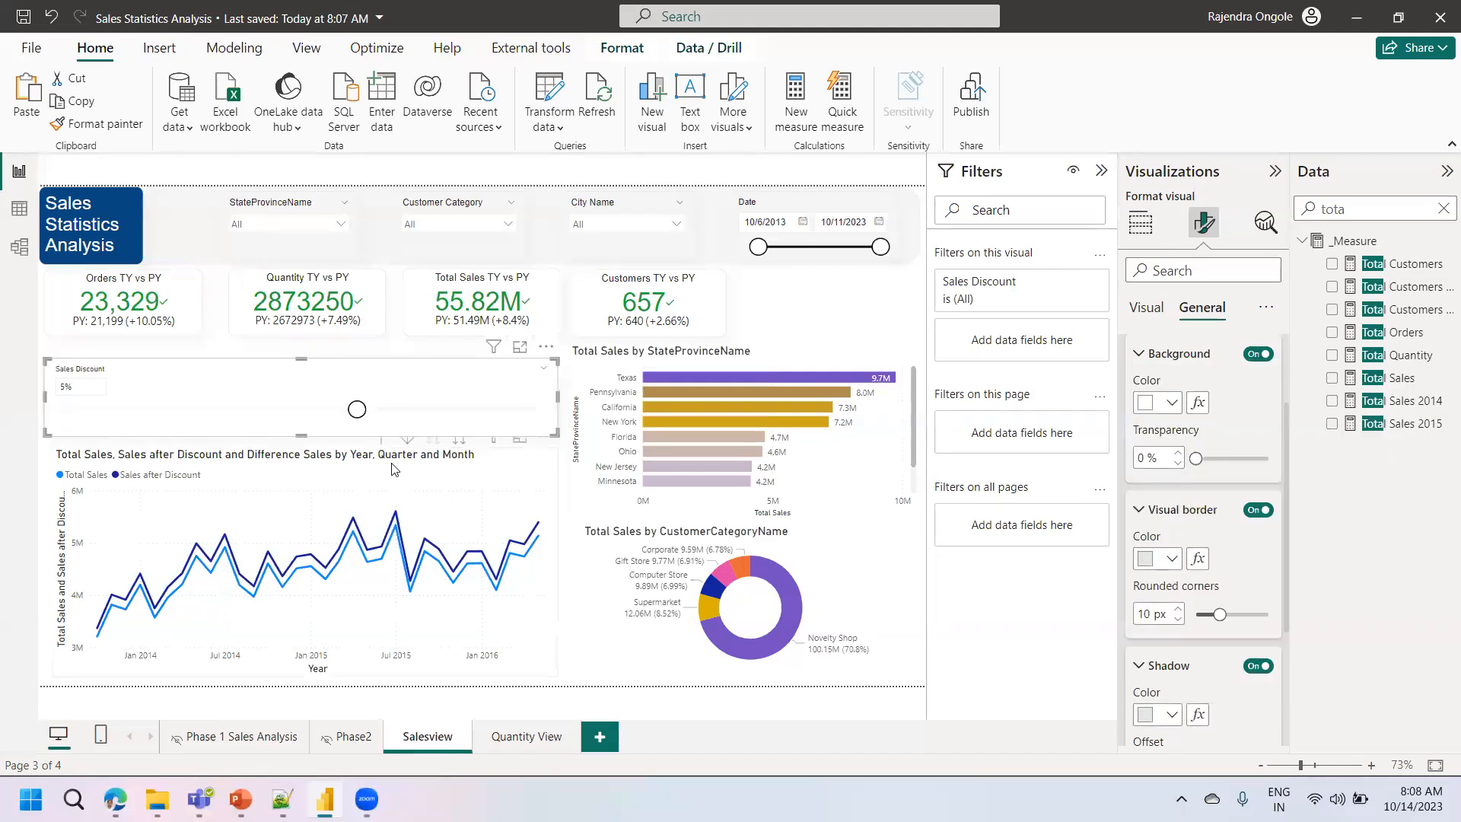
left_click(563, 555)
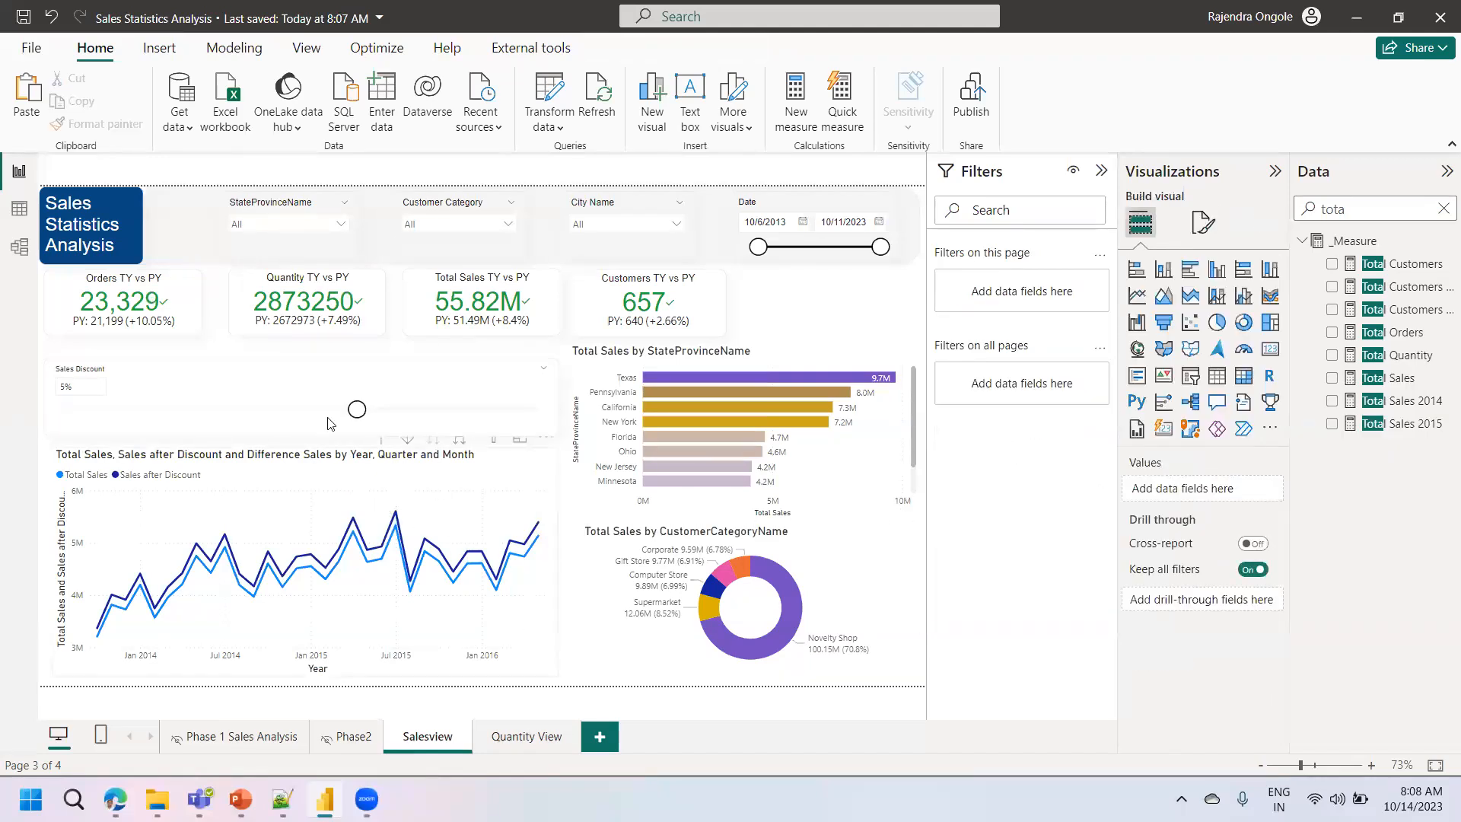
Align the tops of the four TY vs PY cards and distribute them horizontally.
left_click(332, 373)
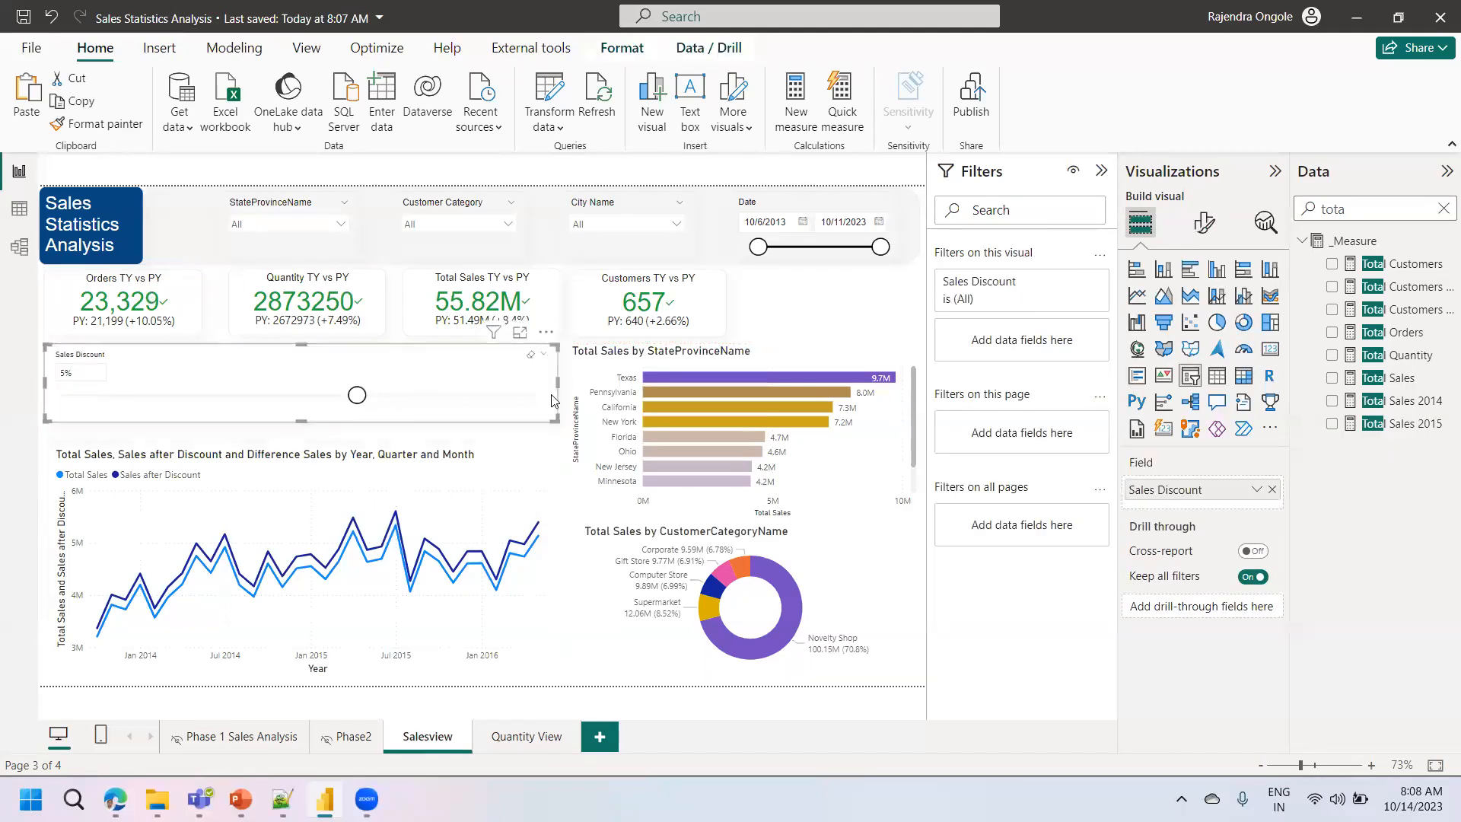
left_click(624, 370)
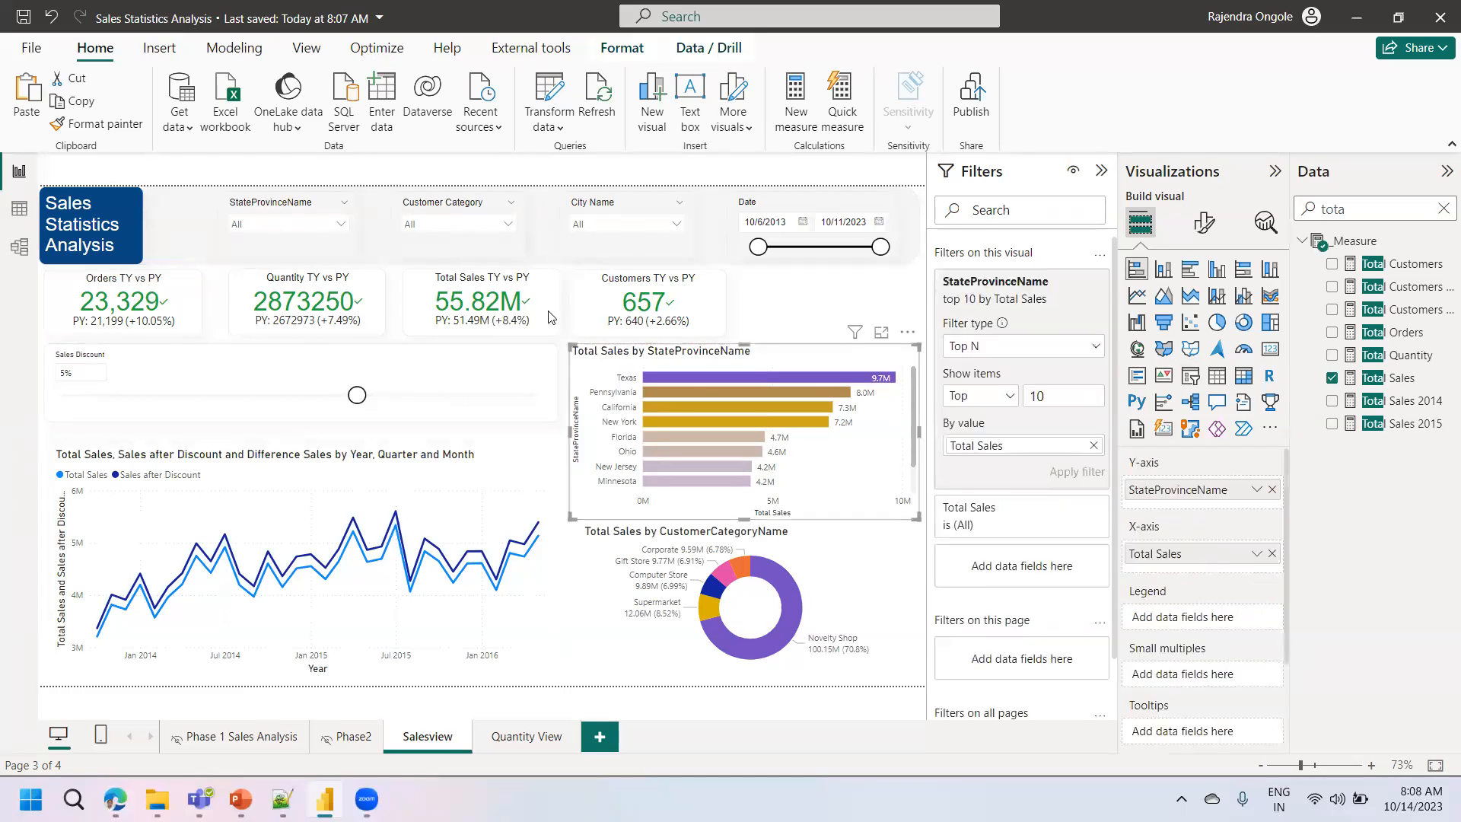
left_click(273, 312)
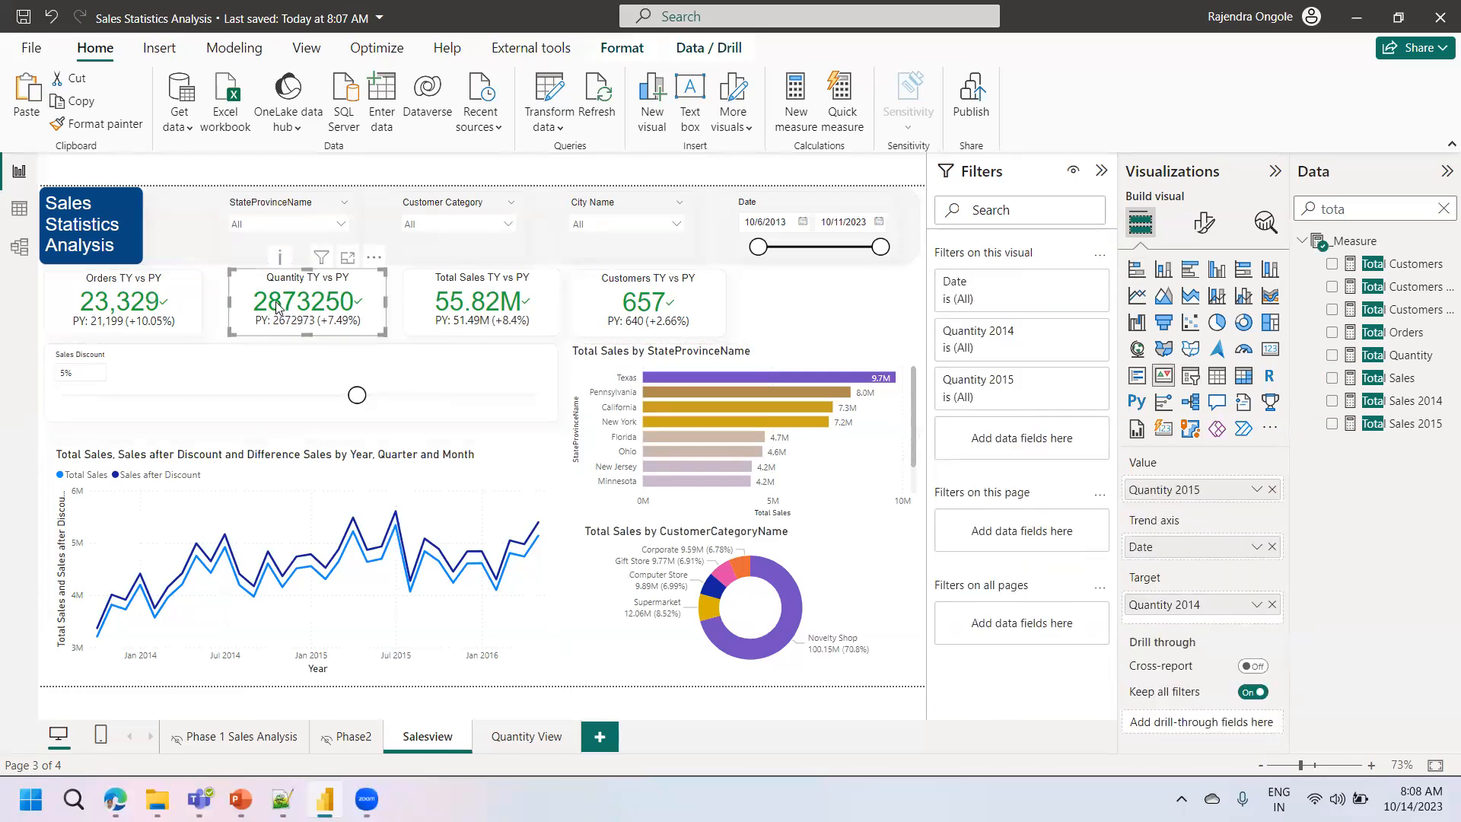
left_click_drag(268, 309, 268, 311)
left_click(126, 304)
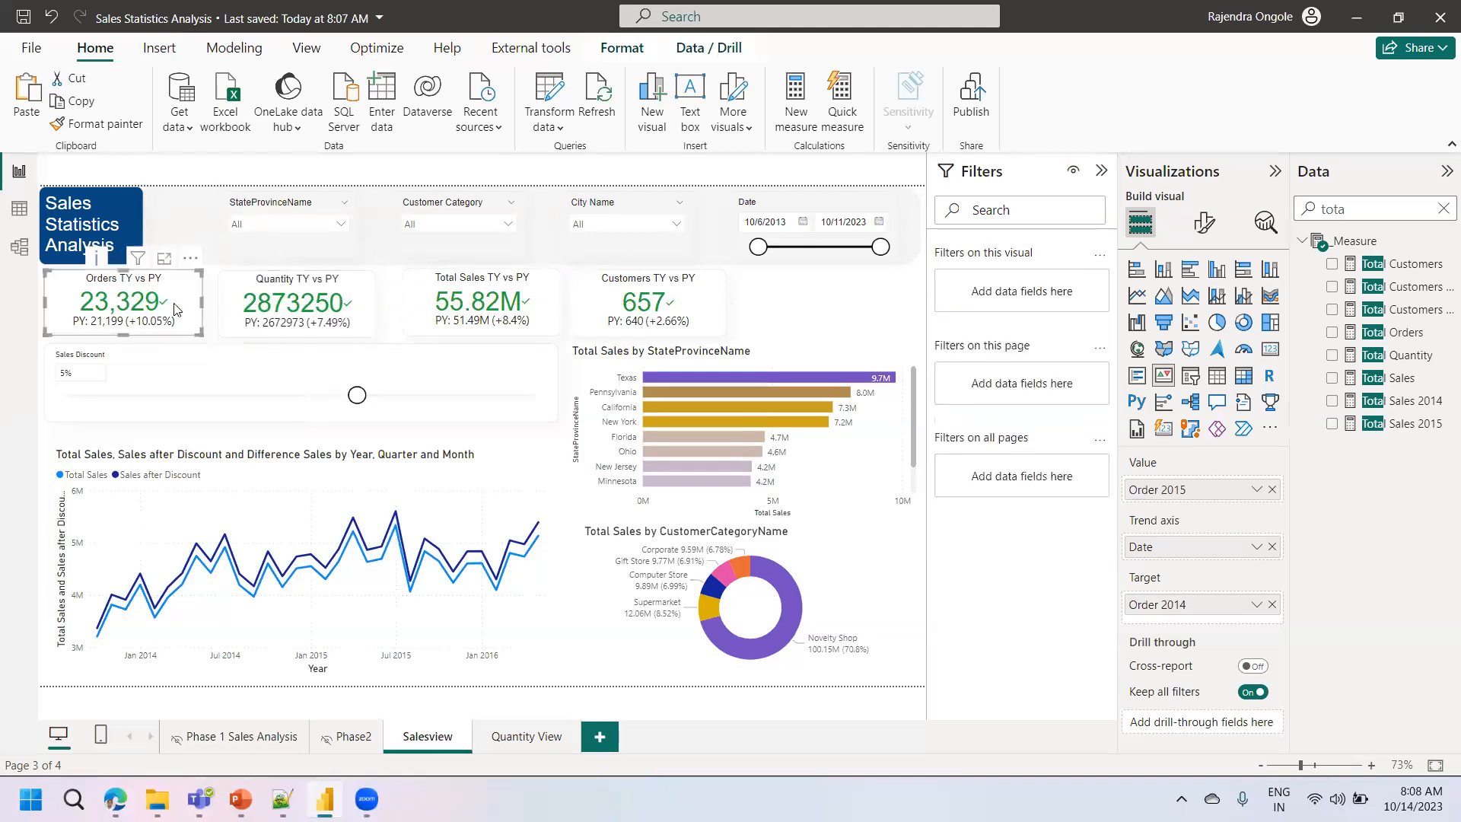
left_click(327, 304, "ctrl")
left_click(487, 304, "ctrl")
left_click(628, 305, "ctrl")
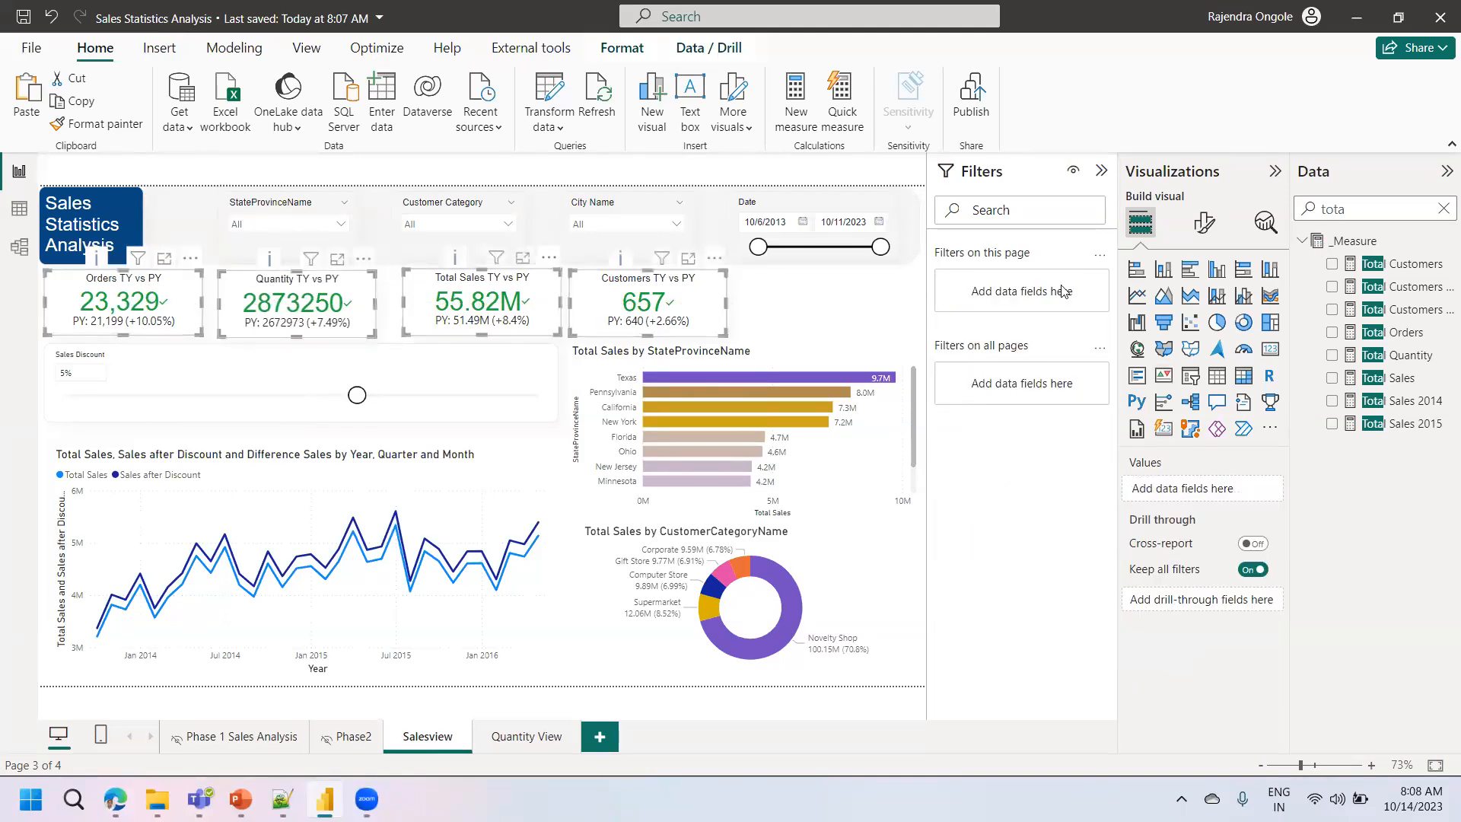
left_click(622, 48)
left_click(414, 134)
left_click(434, 256)
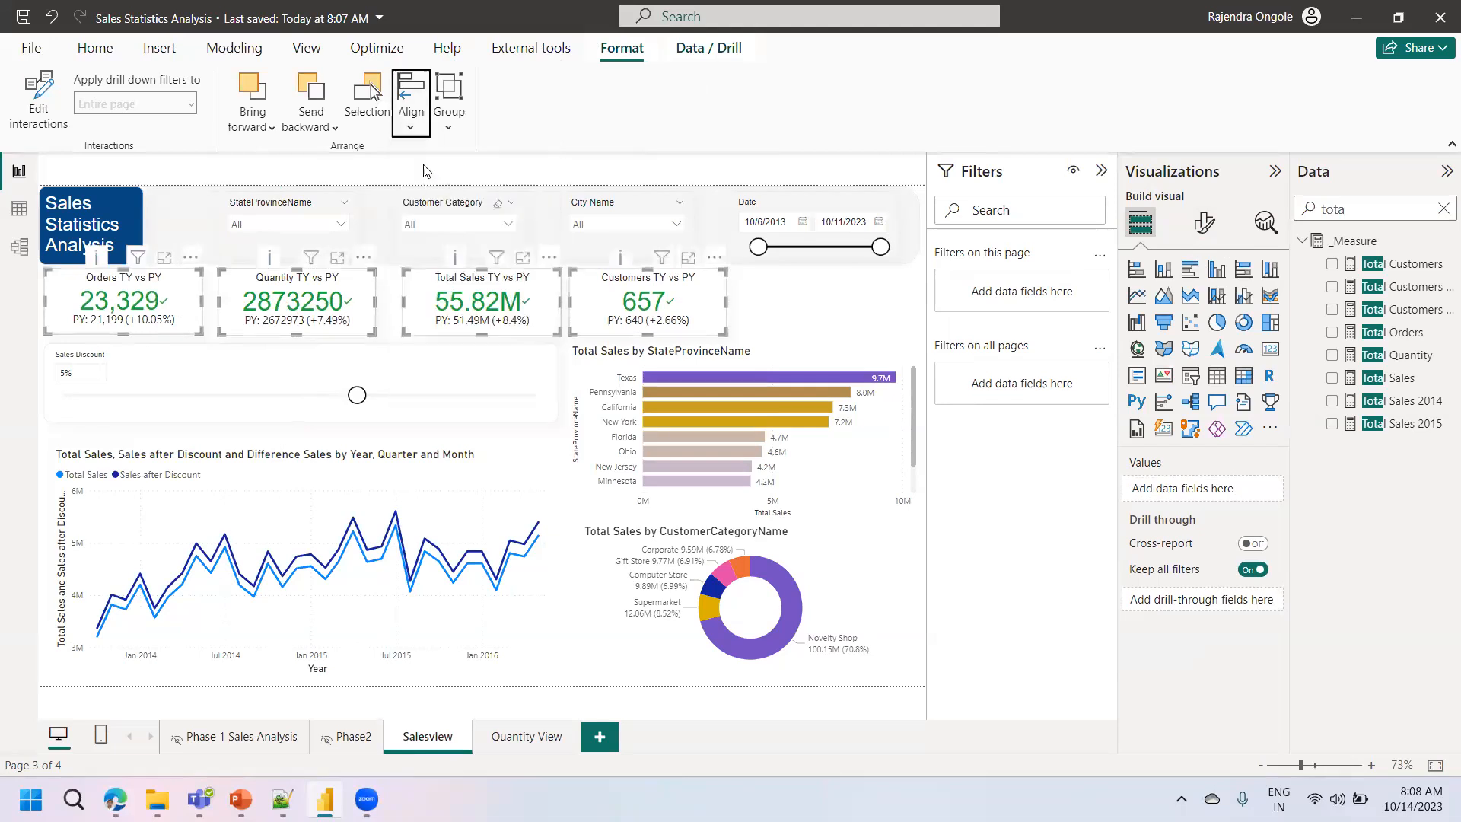
left_click(412, 133)
left_click(439, 353)
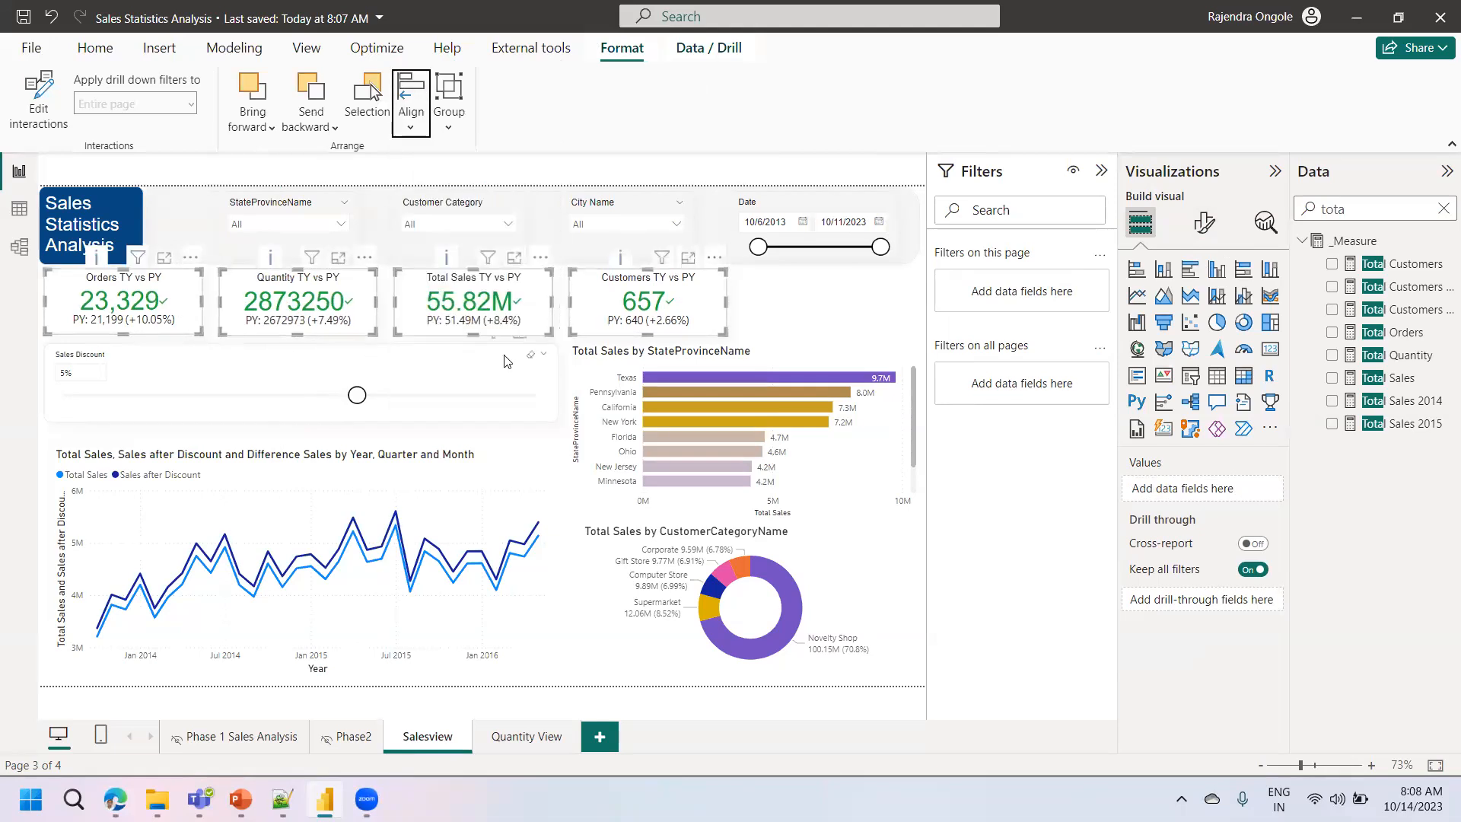
Fine-tune the Customers, Quantity and Orders cards' widths and positions so they line up.
left_click(749, 342)
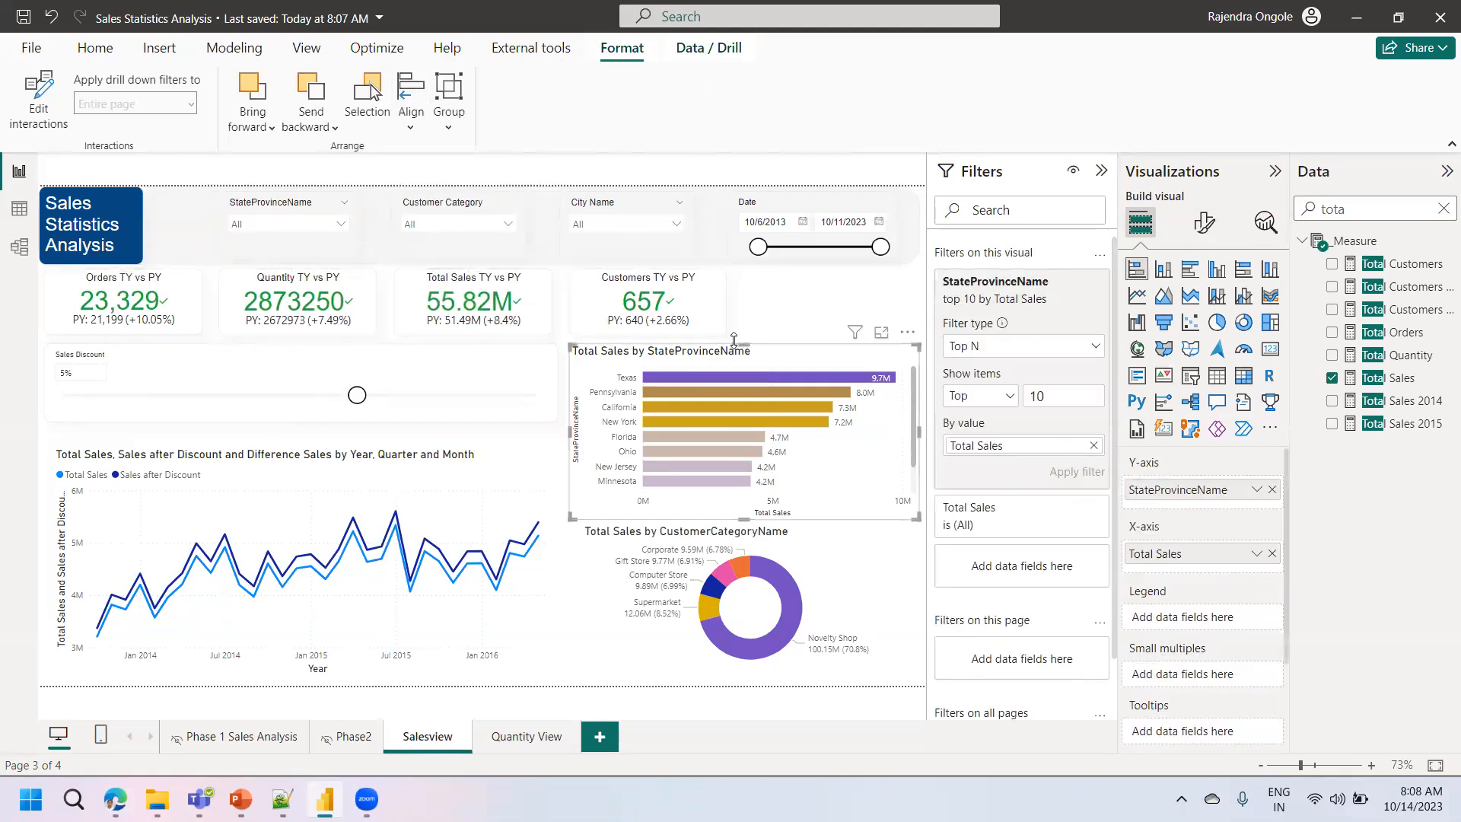
left_click(721, 311)
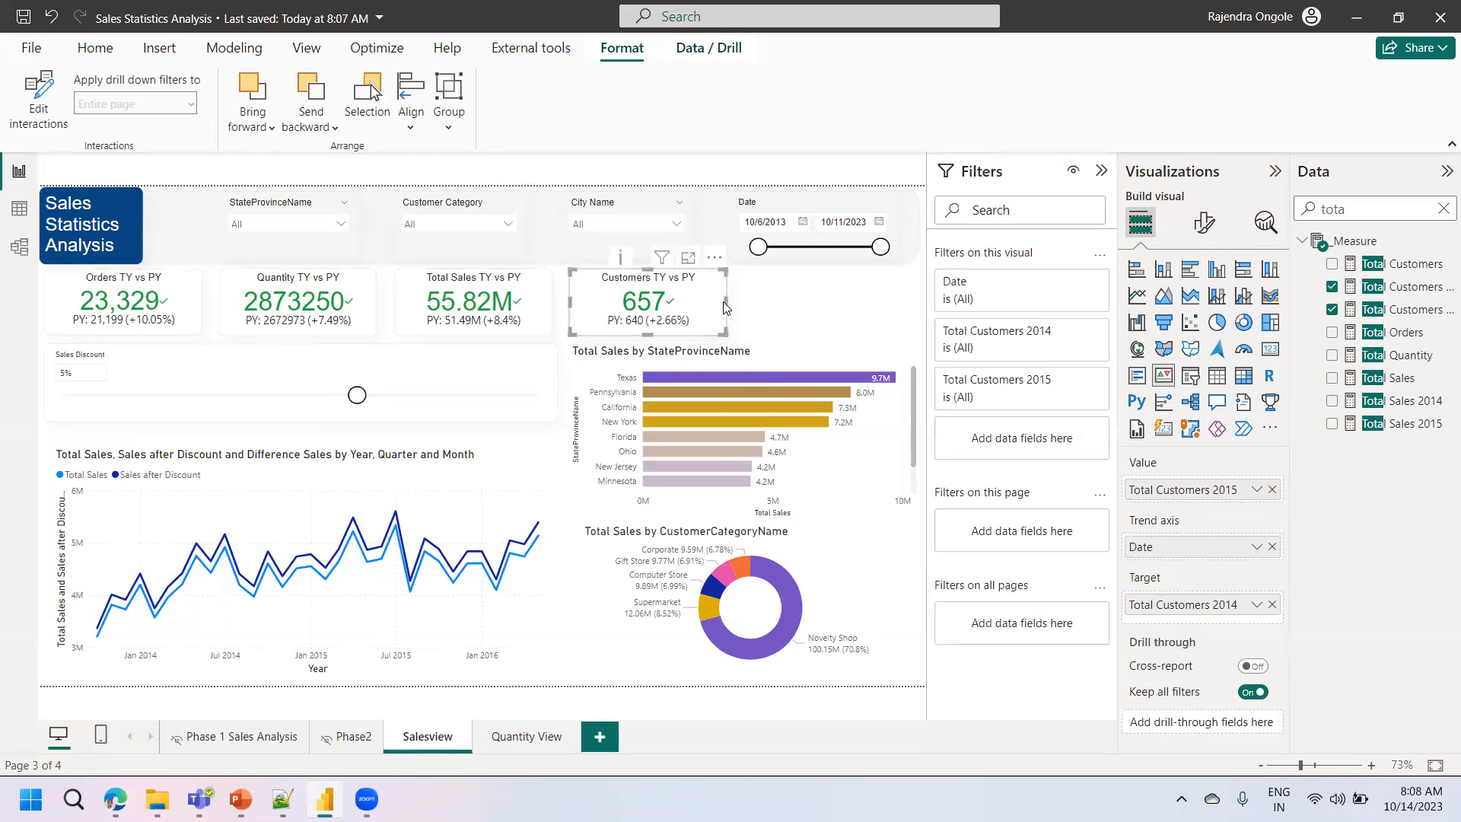
left_click_drag(724, 307, 716, 307)
left_click_drag(625, 308, 616, 308)
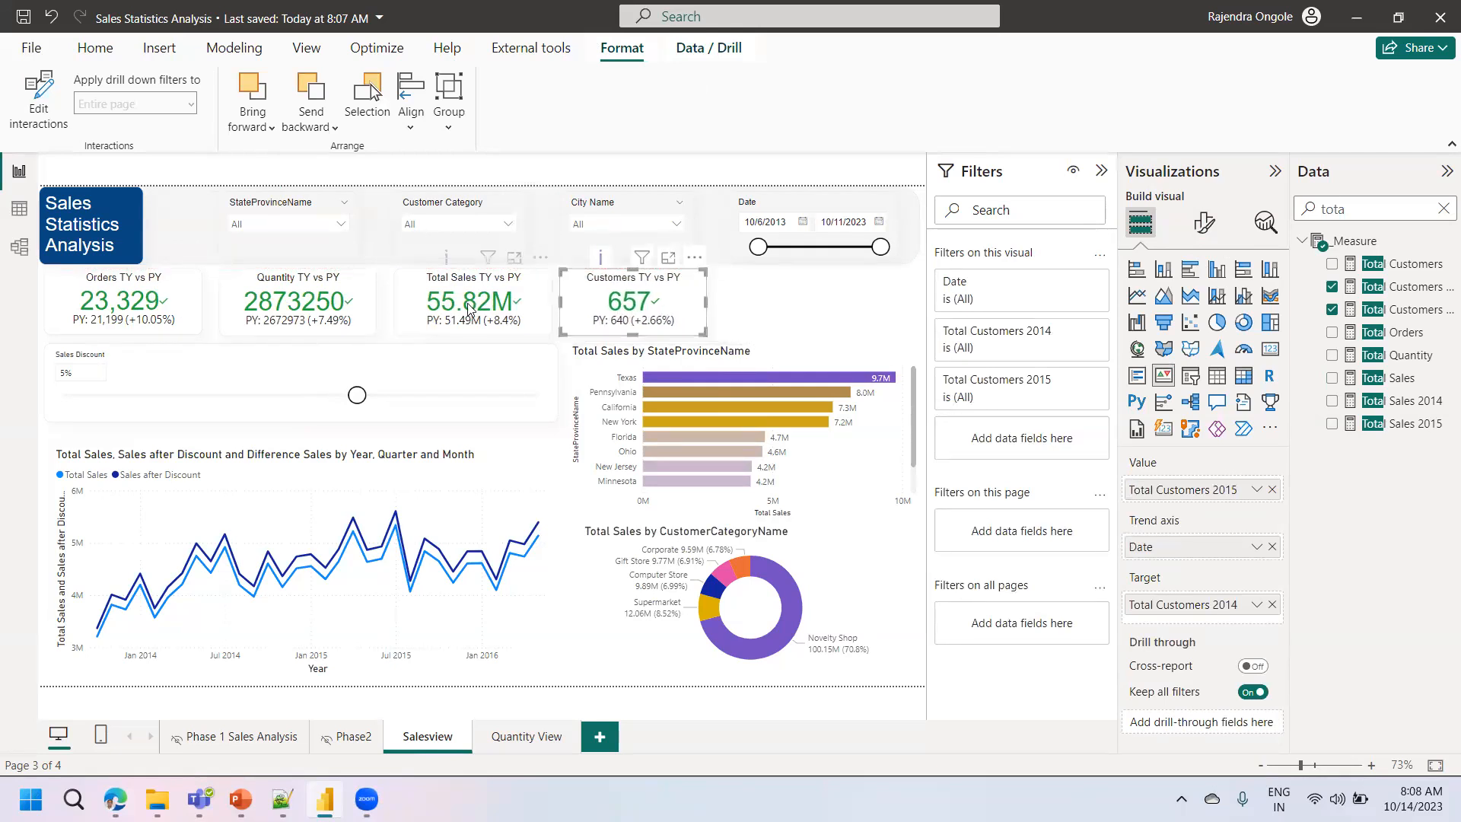
left_click(327, 312)
left_click_drag(323, 313, 312, 312)
left_click(192, 312)
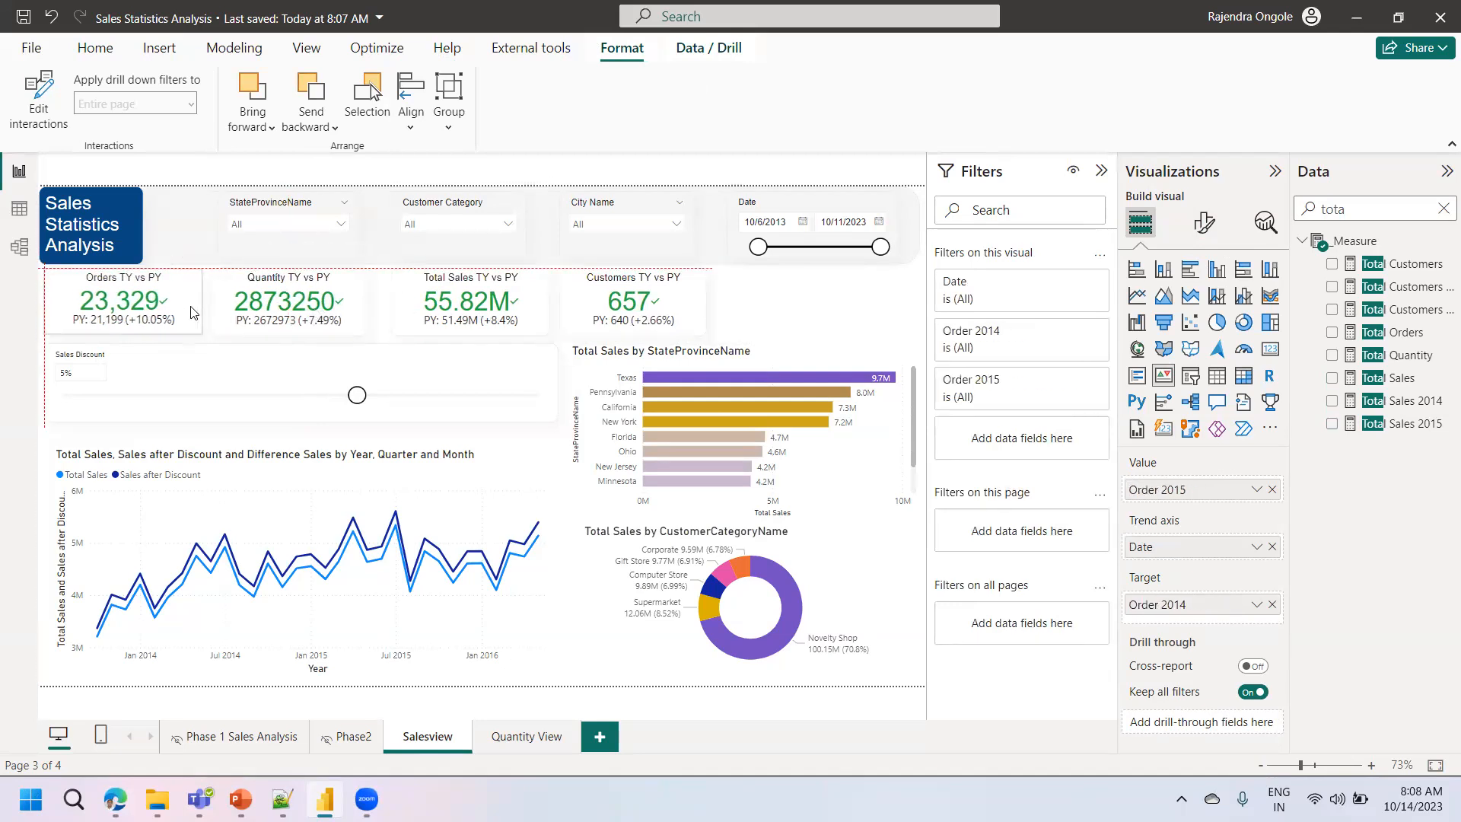
left_click_drag(192, 313, 191, 317)
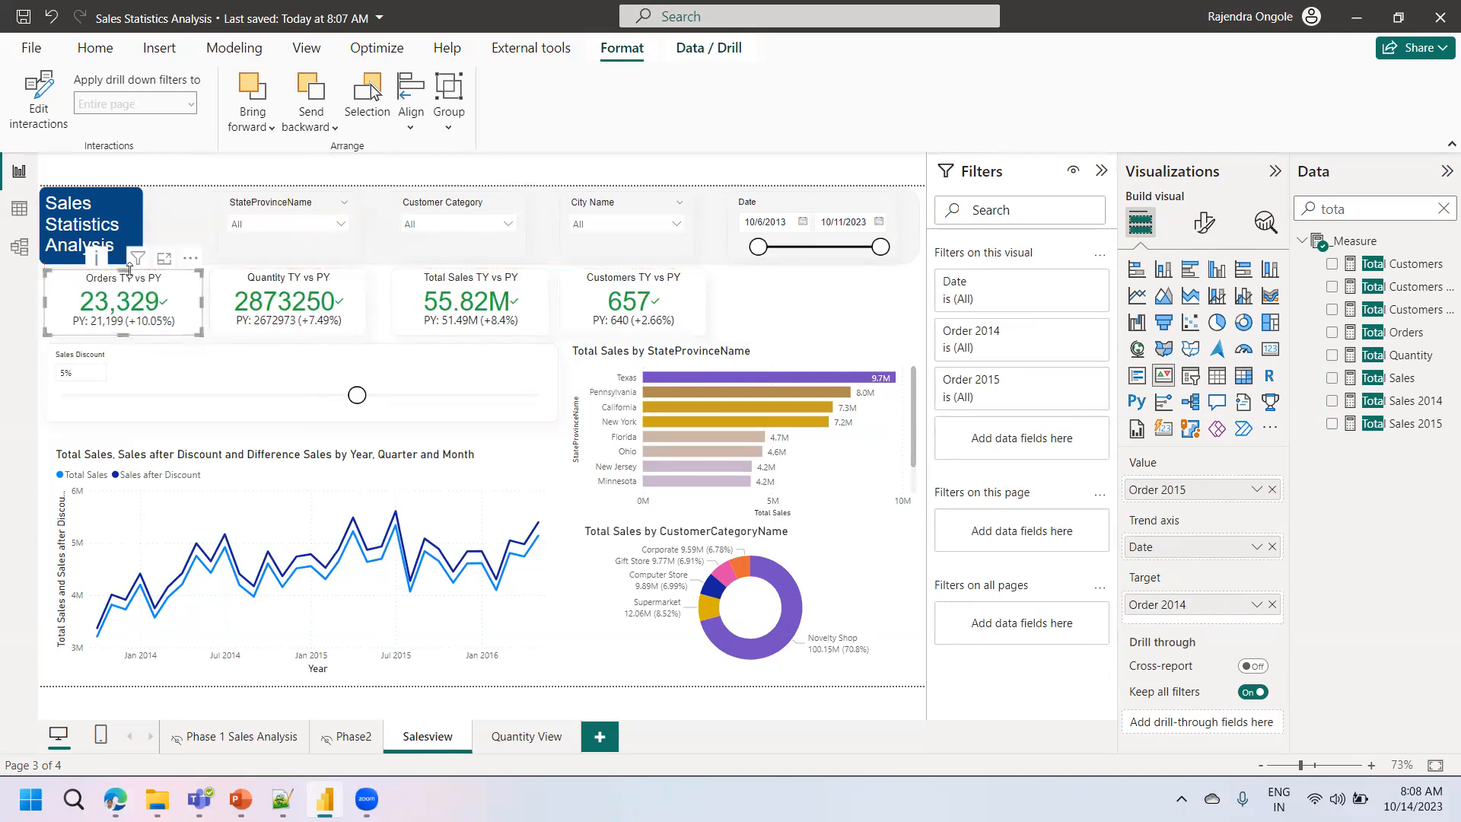
left_click(311, 313)
Align the bar chart's top and bottom edges with the donut and trim the line chart's right edge.
left_click(700, 365)
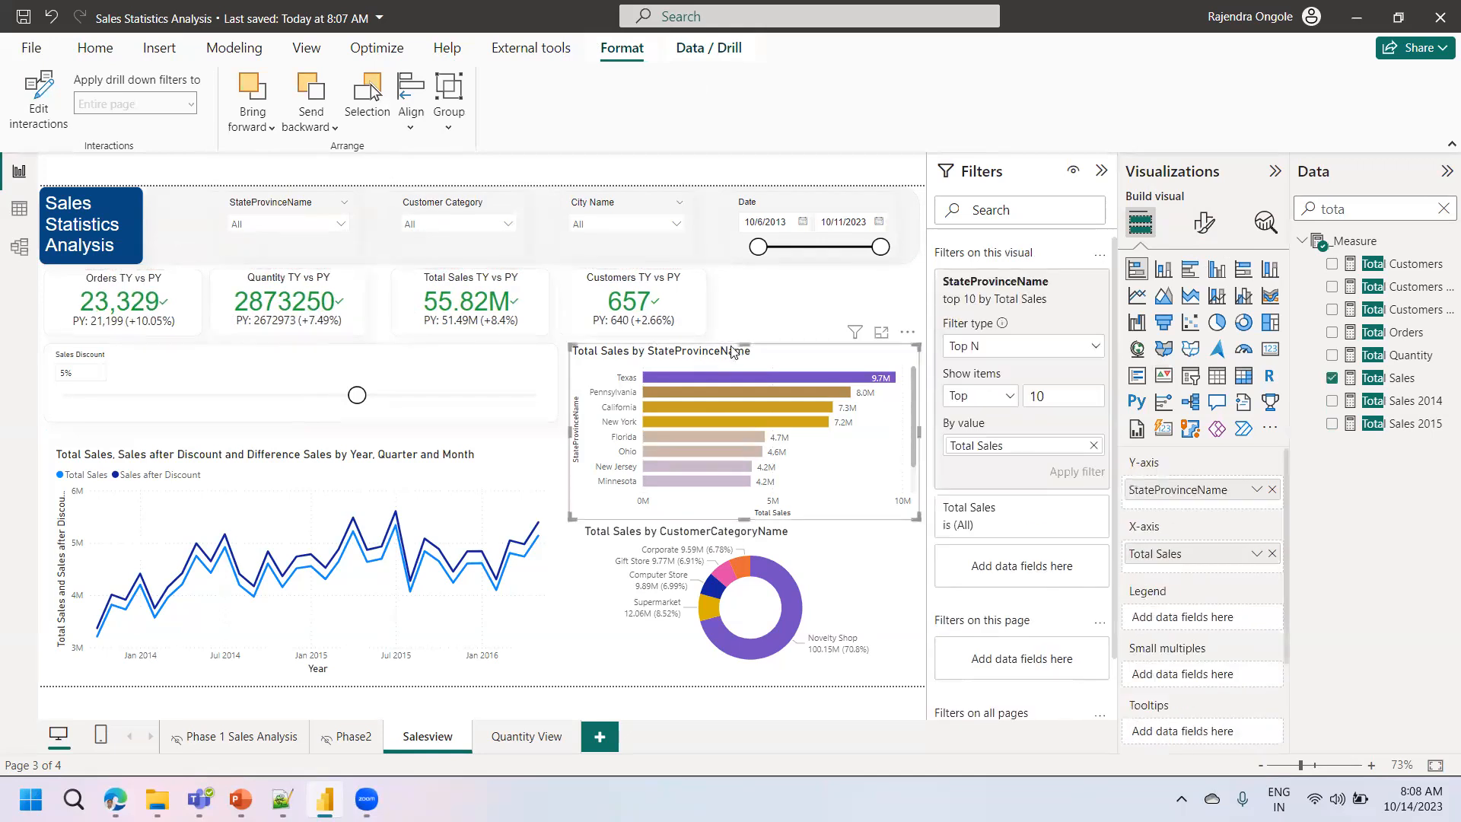
left_click_drag(743, 347, 742, 347)
left_click(737, 516)
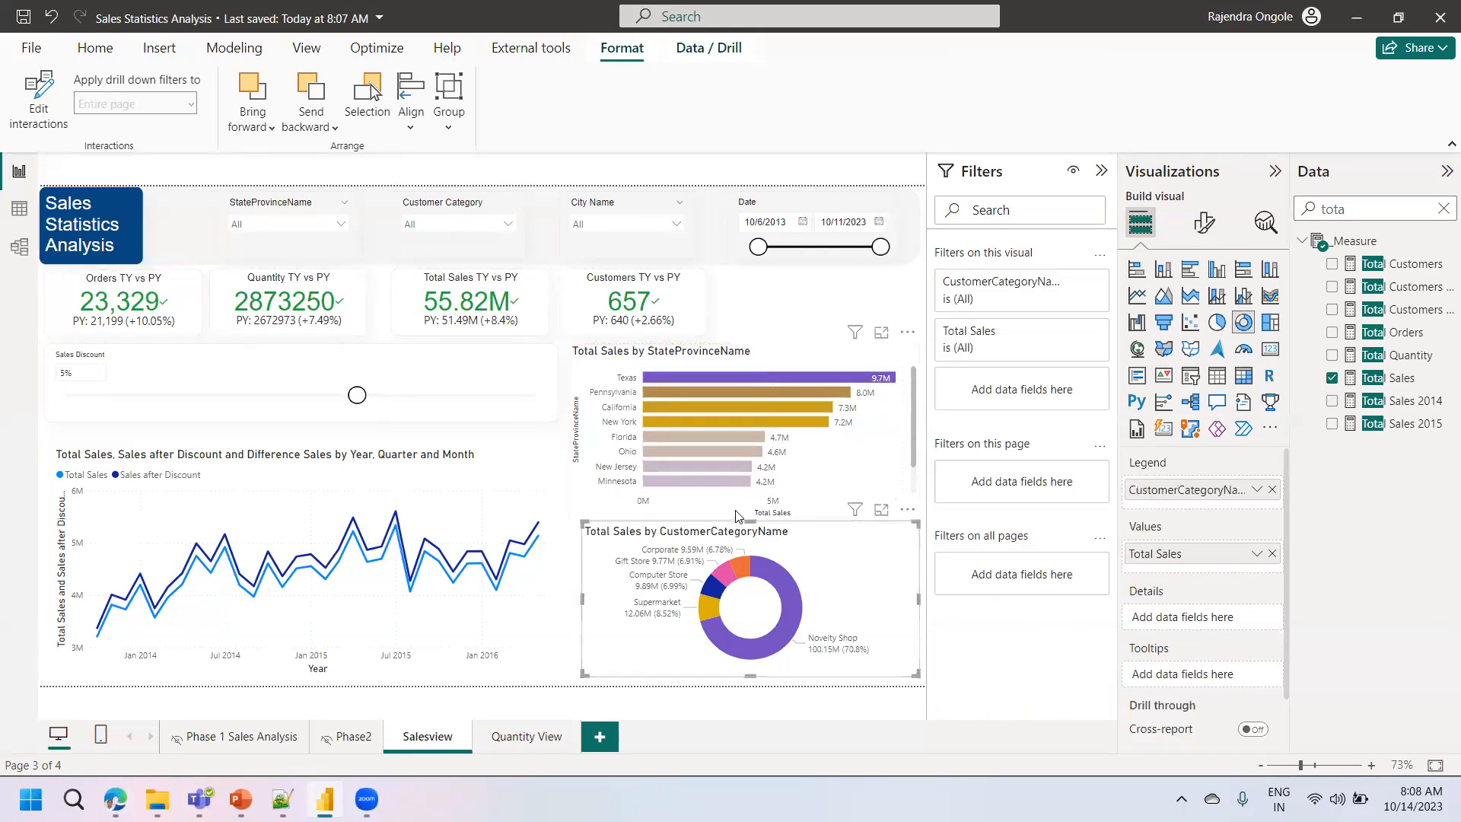
left_click(753, 497)
left_click_drag(748, 521, 752, 511)
left_click(751, 522)
left_click(552, 559)
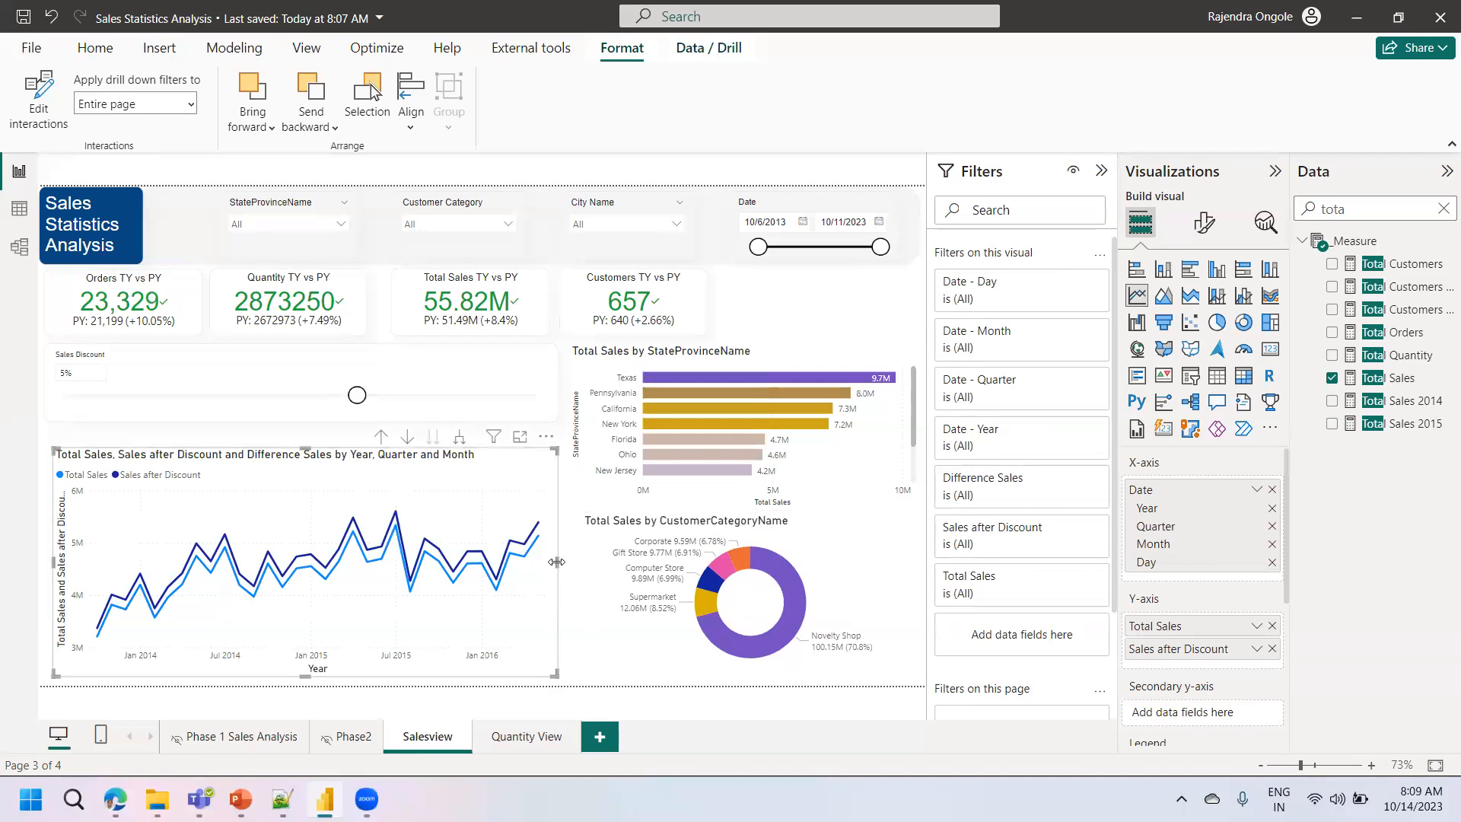
left_click_drag(558, 563, 550, 569)
Trim the slicer's right edge to match the line chart and save the report.
left_click(537, 376)
left_click_drag(558, 386, 550, 388)
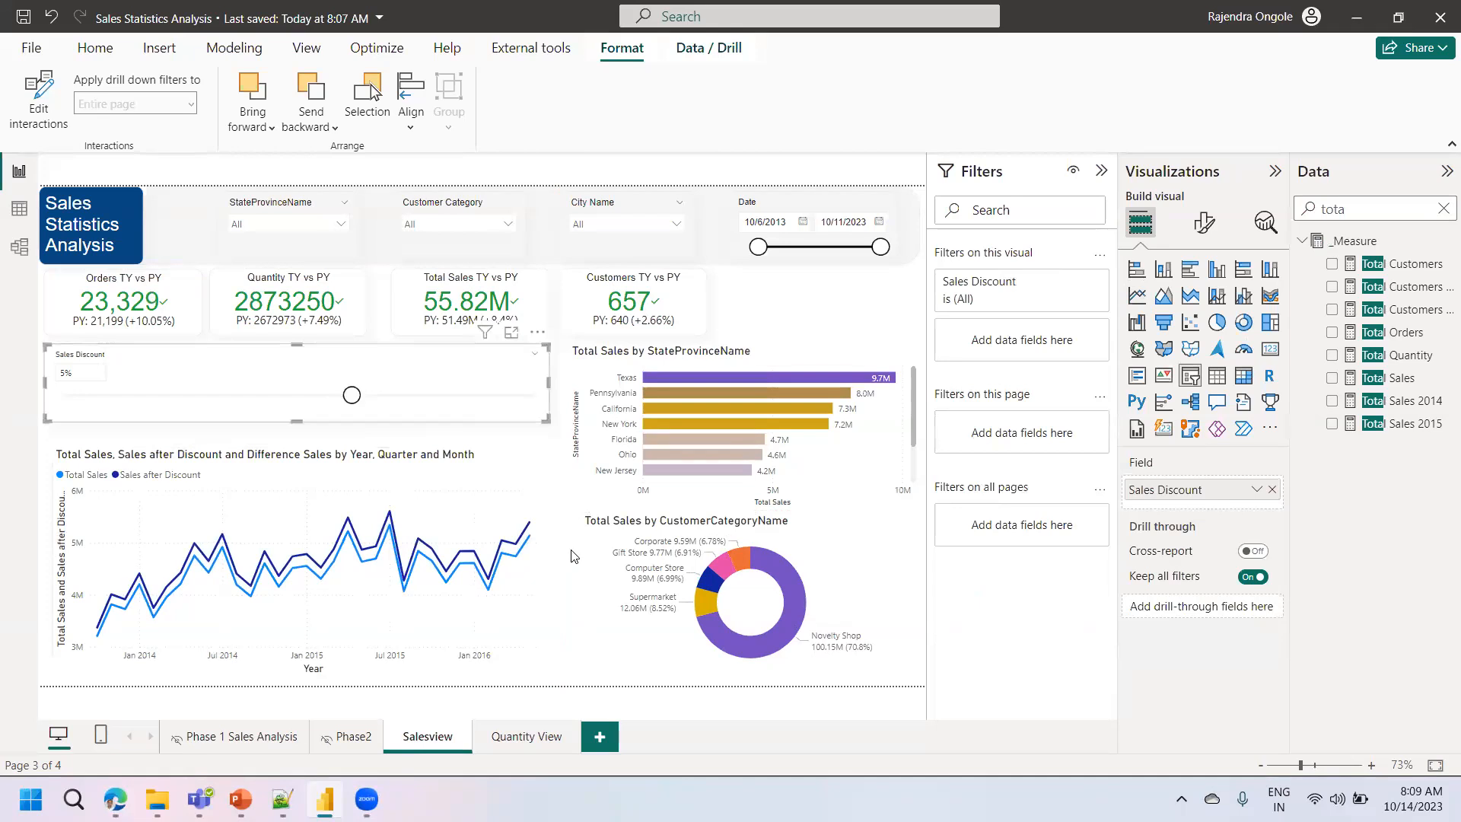
left_click(558, 568)
key("ctrl+s")
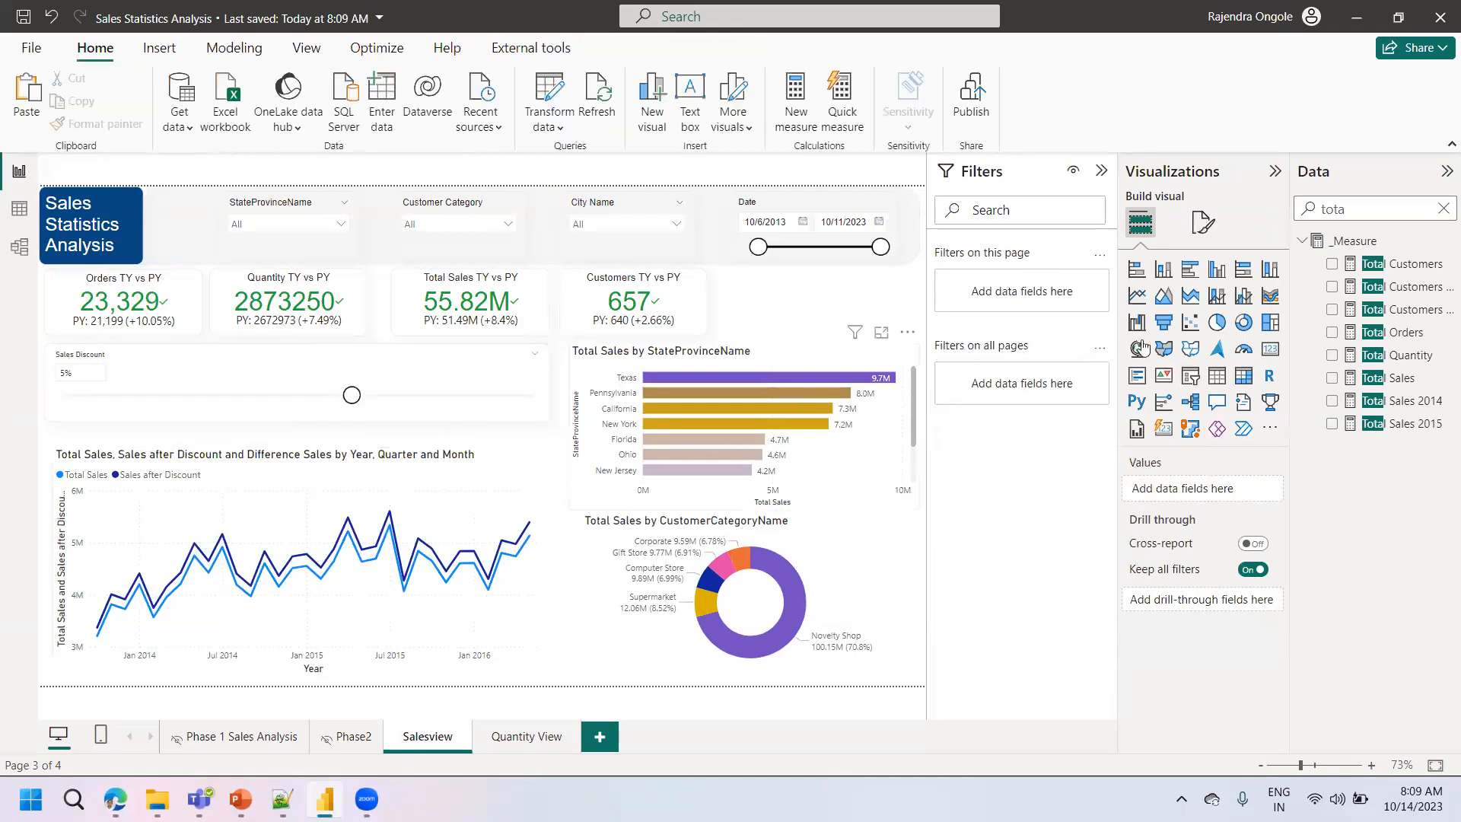
Give the state bar chart a light grey border with 10 px rounded corners and a shadow.
left_click(850, 359)
left_click(1204, 223)
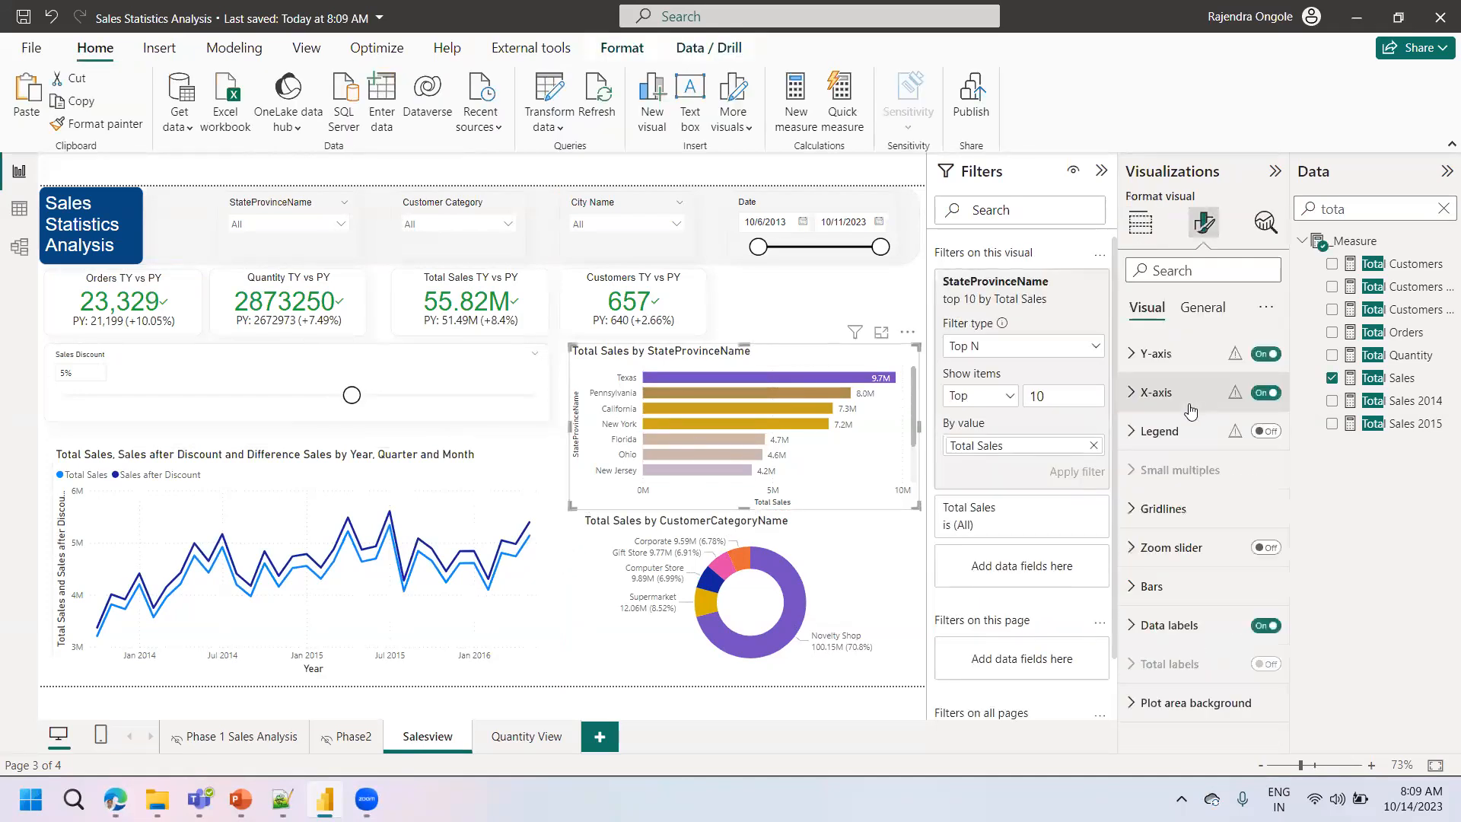
left_click(1204, 310)
left_click(1143, 431)
scroll(1231, 610, "down", 3)
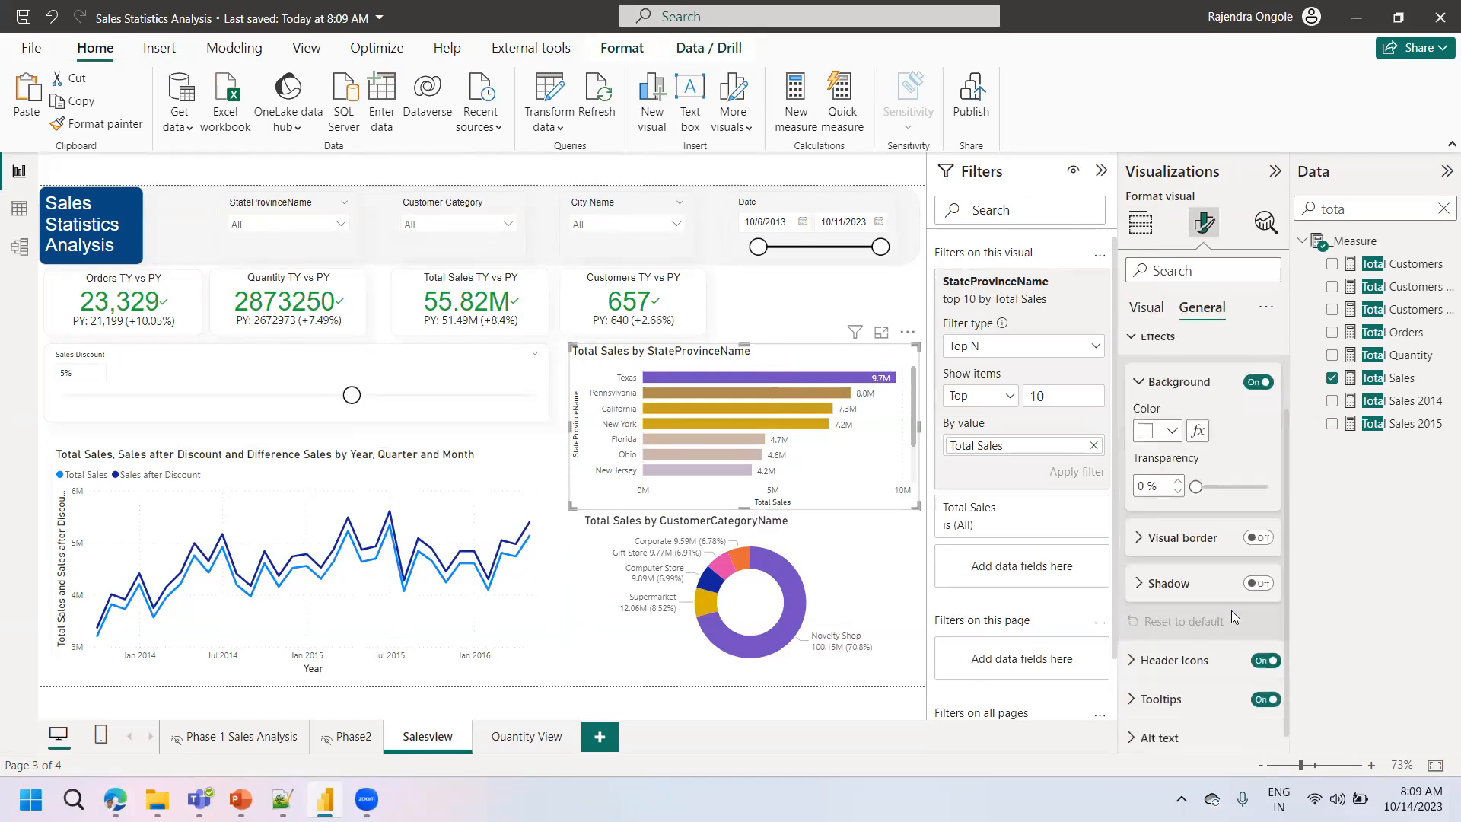
left_click(1258, 571)
left_click(1158, 527)
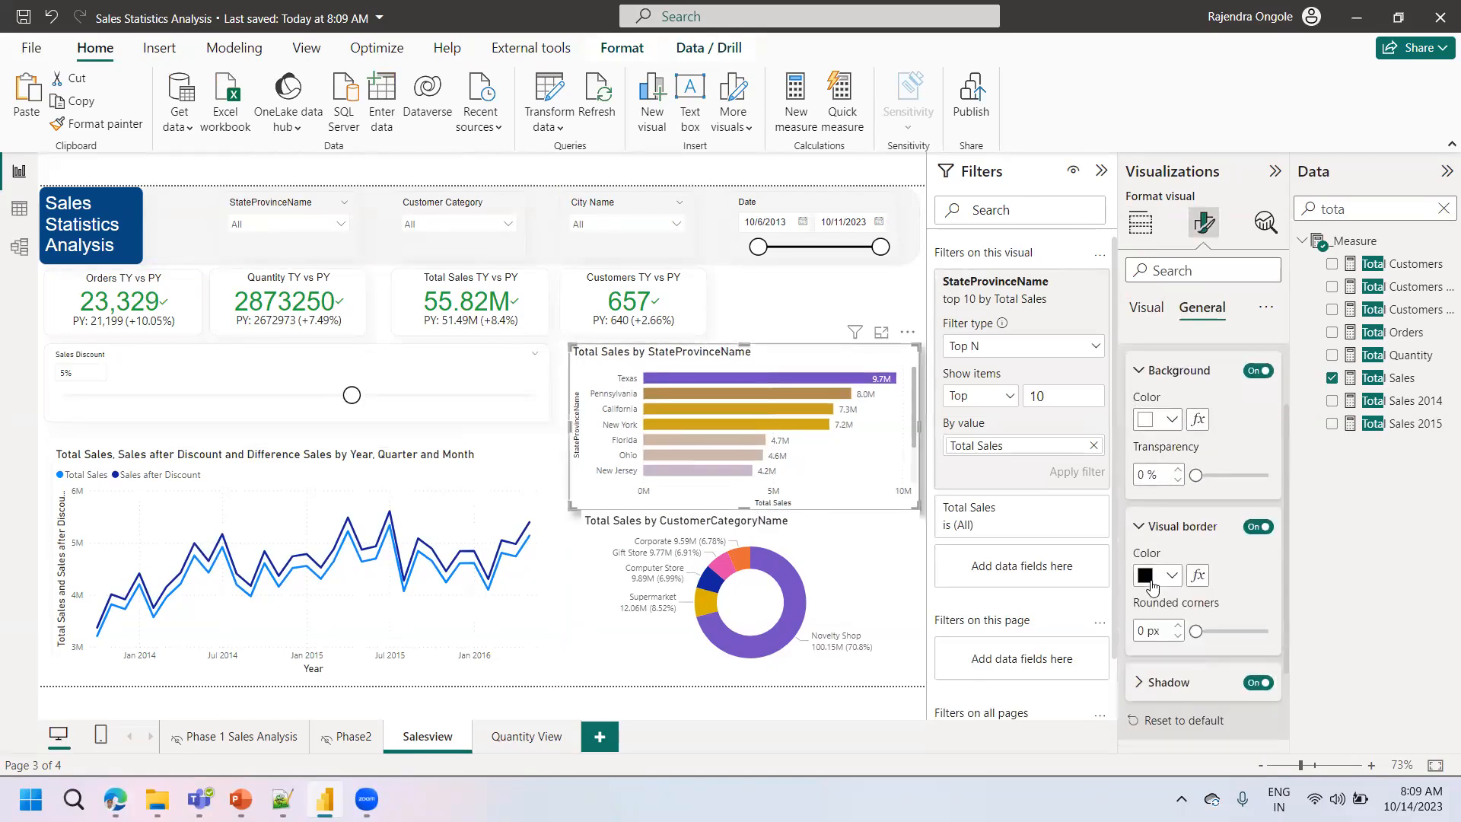
left_click(1158, 576)
left_click(1157, 317)
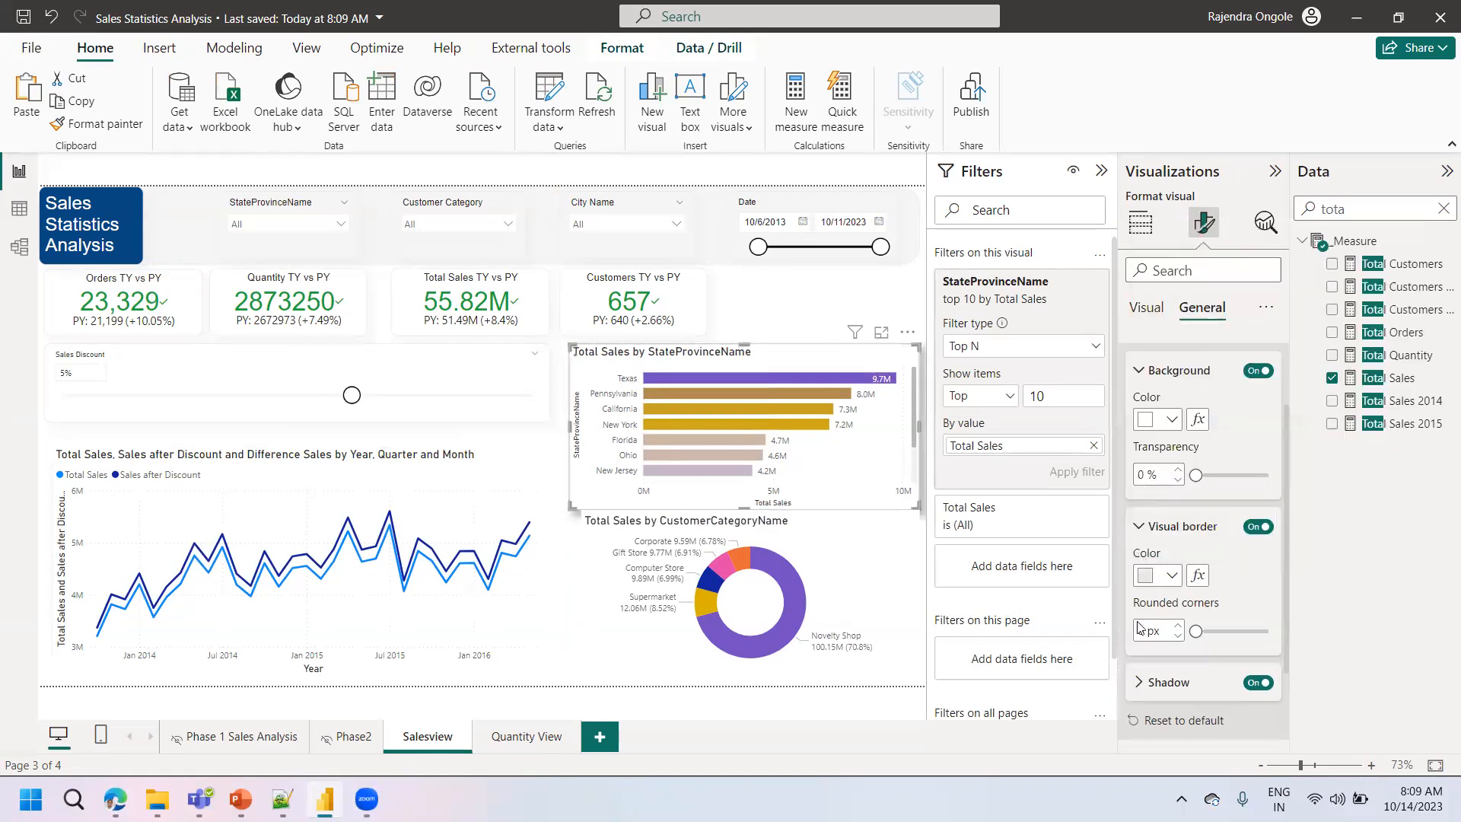
left_click(1147, 632)
type("10")
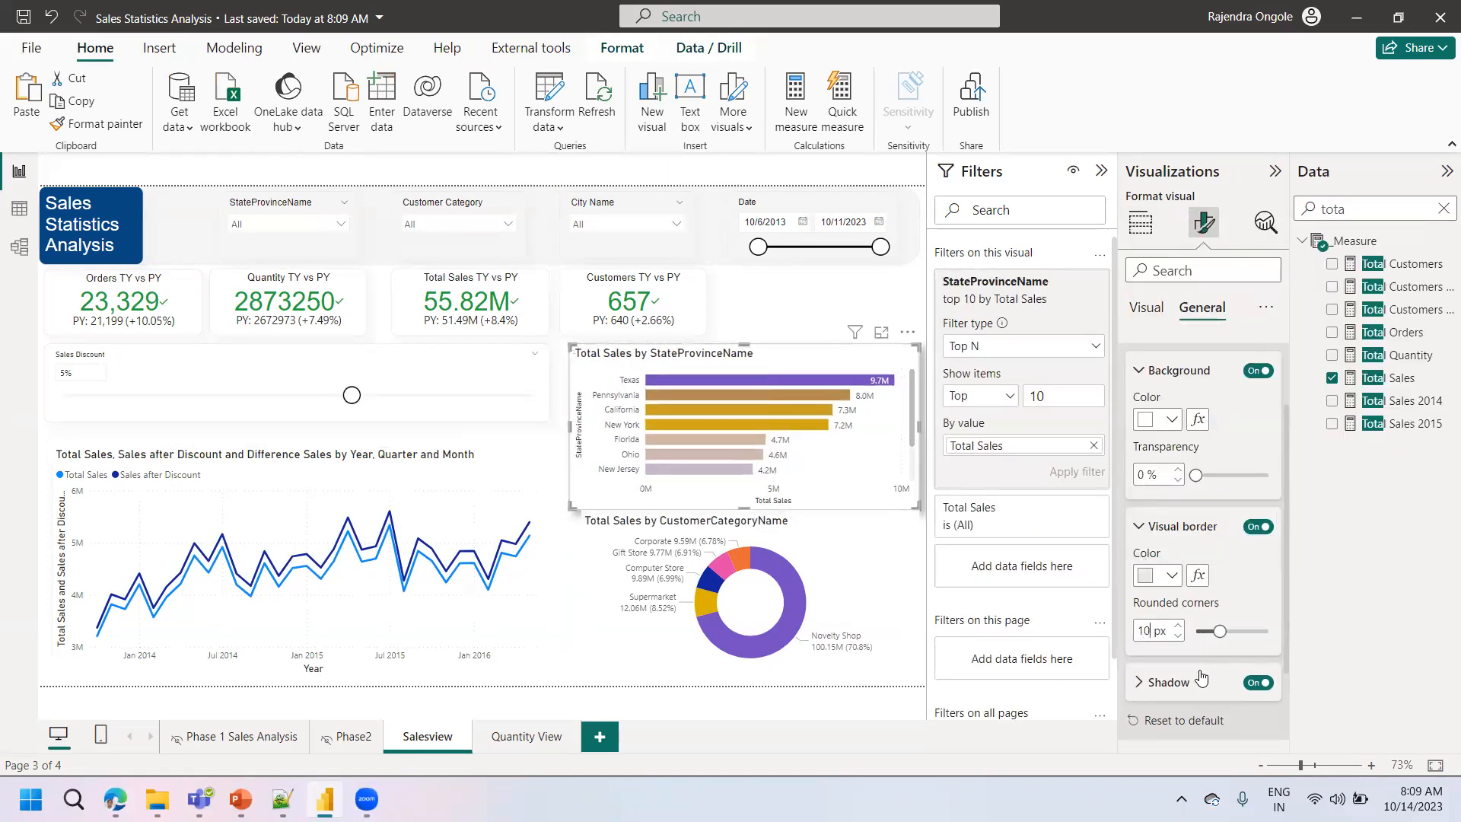
Set the bar chart's shadow colour to white.
scroll(1208, 696, "down", 2)
left_click(1155, 585)
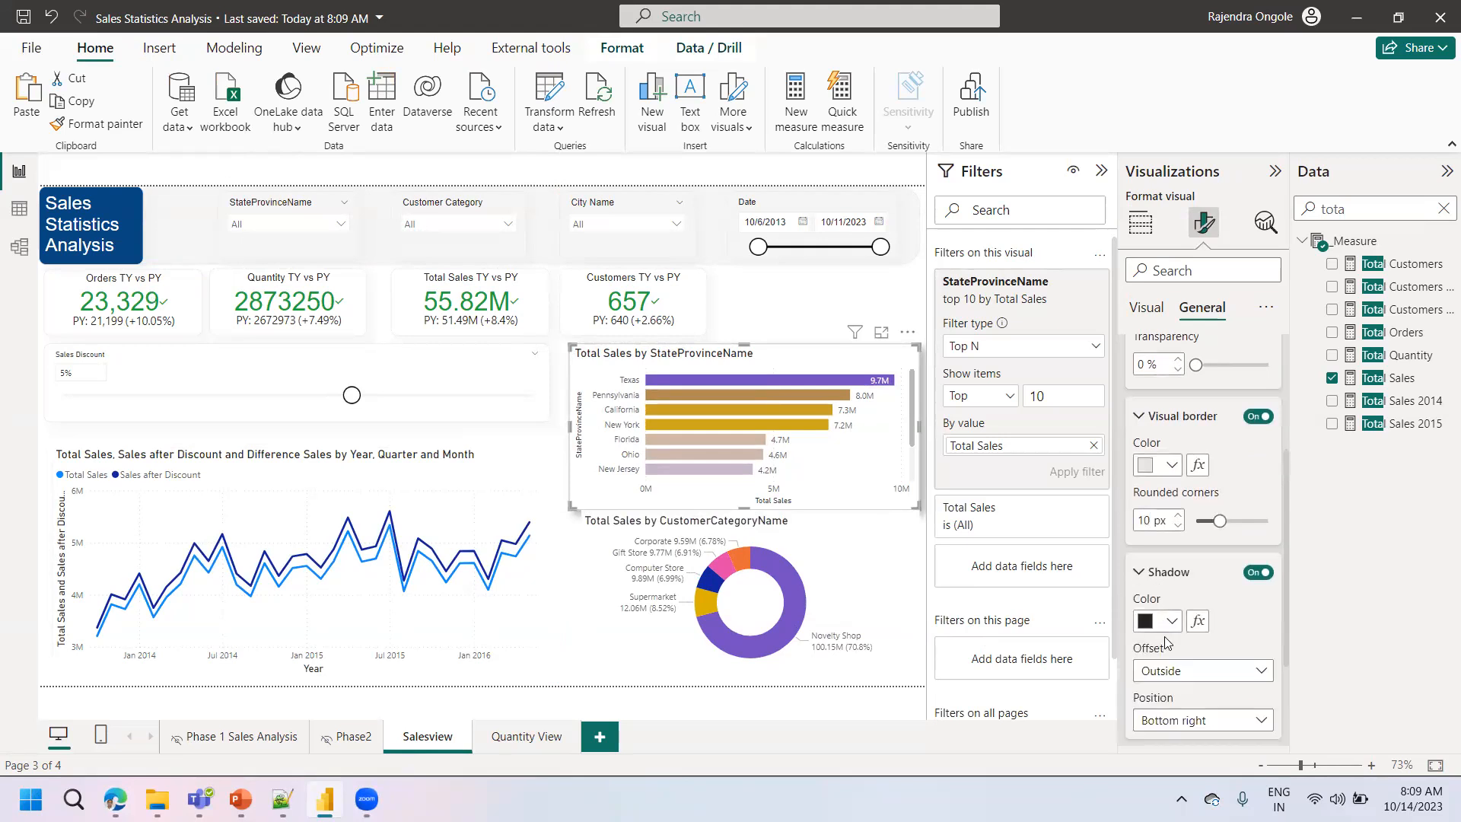
left_click(1164, 620)
left_click(1152, 373)
Give the donut chart a light grey border with 10 px rounded corners and turn on its shadow.
left_click(847, 574)
left_click(1210, 312)
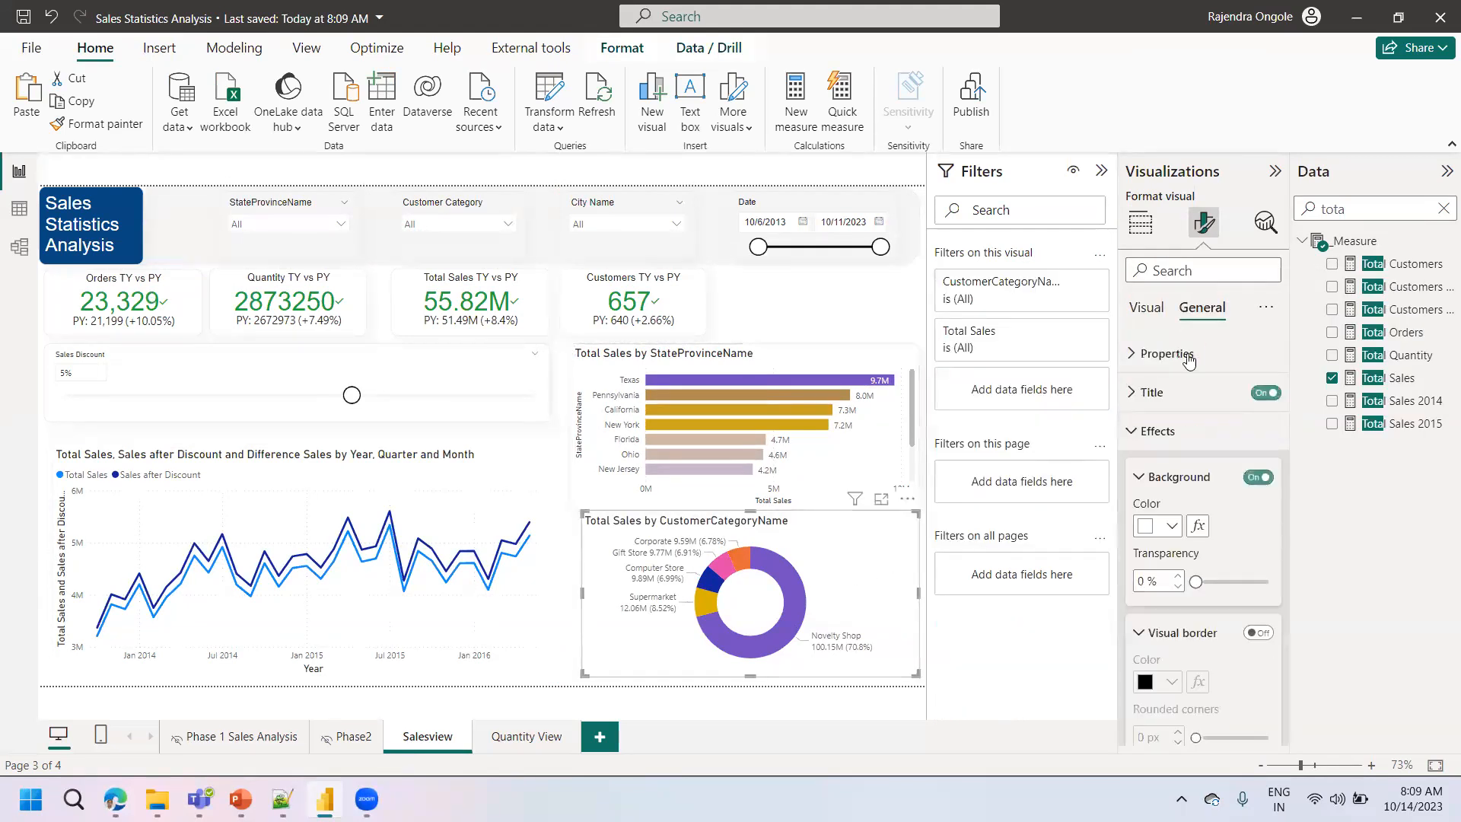
left_click(1259, 633)
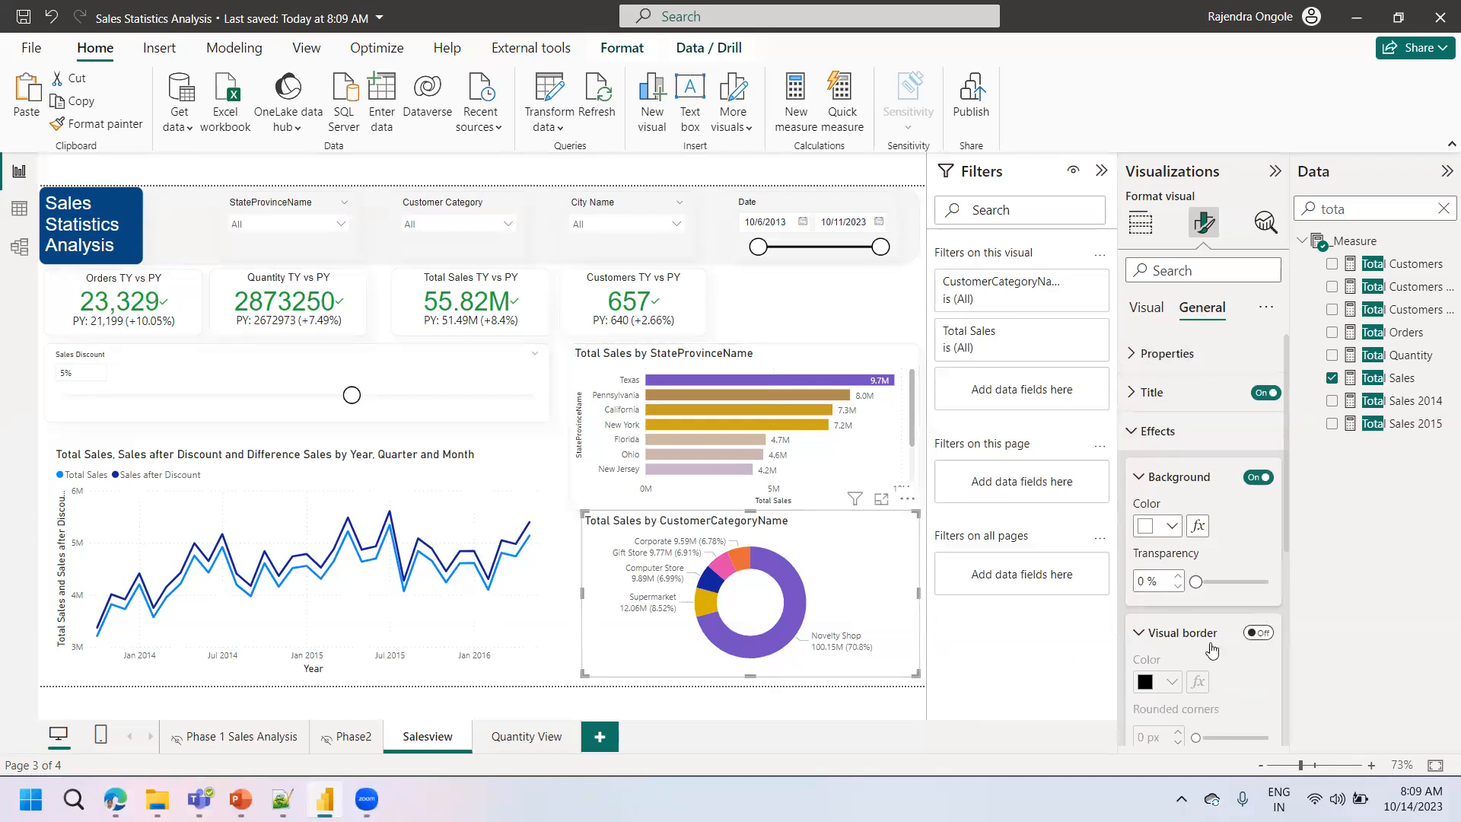
left_click(1160, 682)
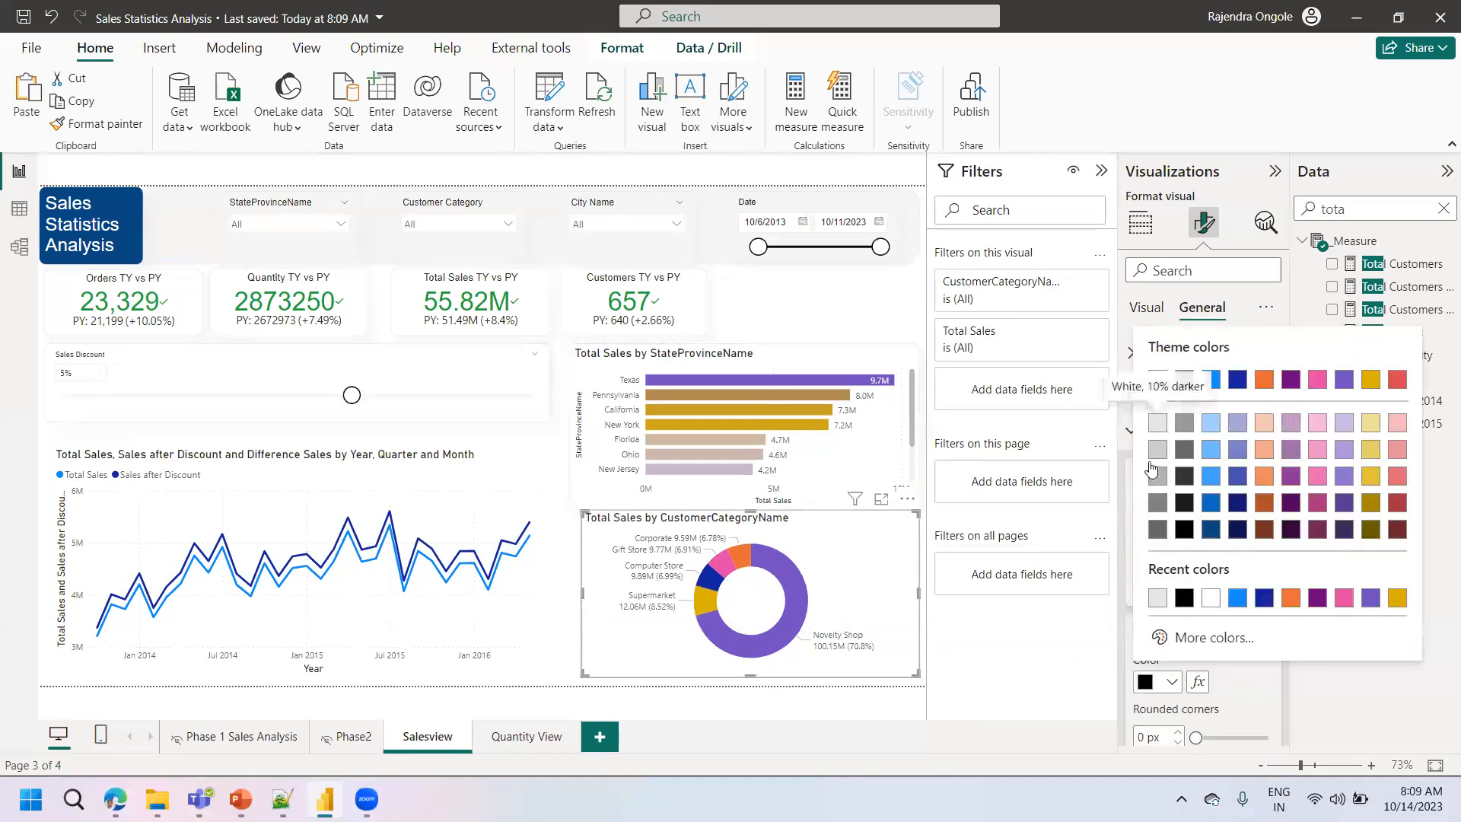
left_click(1157, 425)
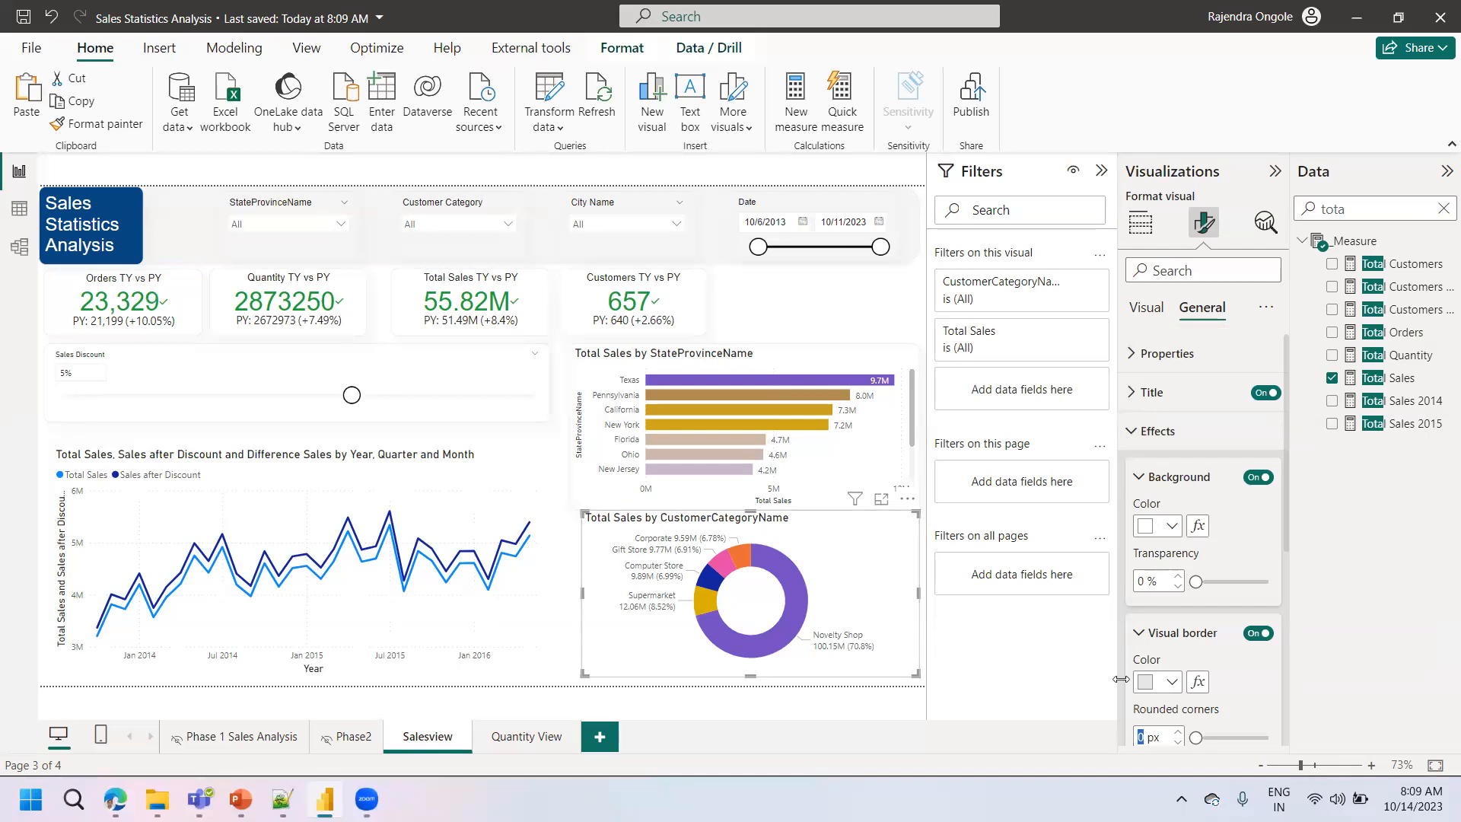
type("10")
key("Return")
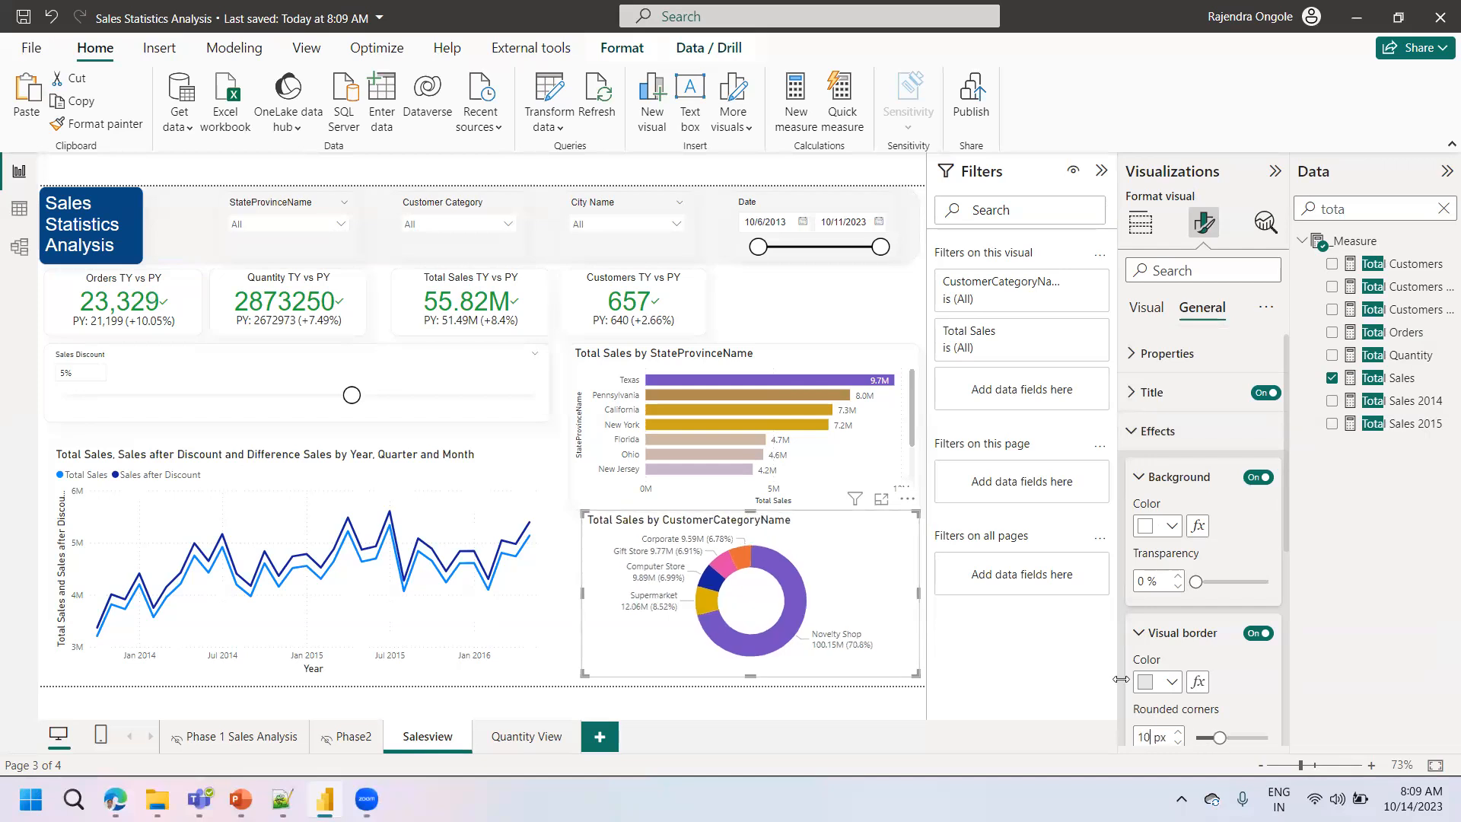
left_click(1138, 632)
scroll(1217, 578, "down", 3)
left_click(1257, 493)
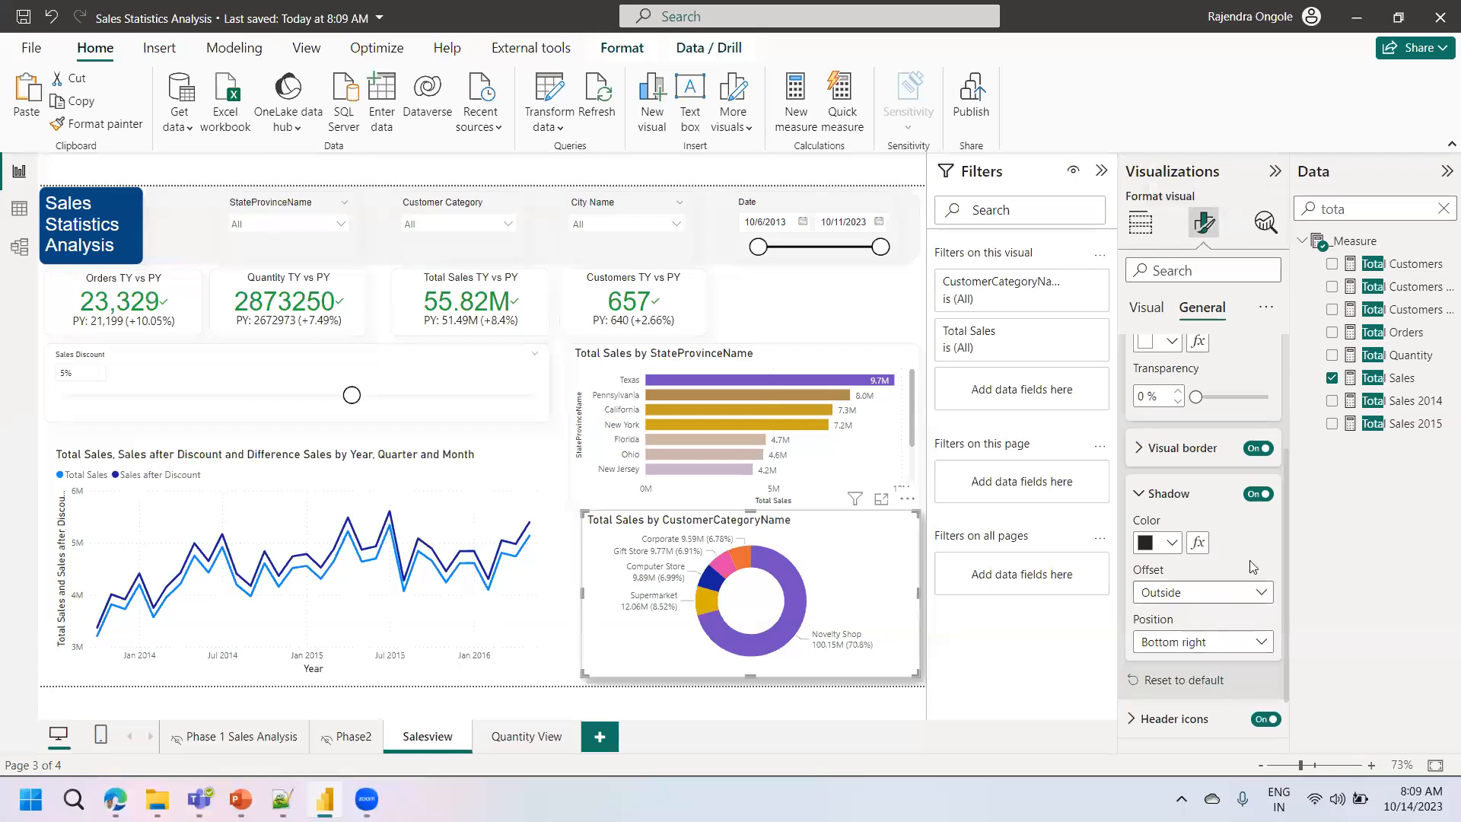
Search the format settings for shadow, then retype the donut's legend title as a spaced customer category label.
scroll(1209, 502, "up", 3)
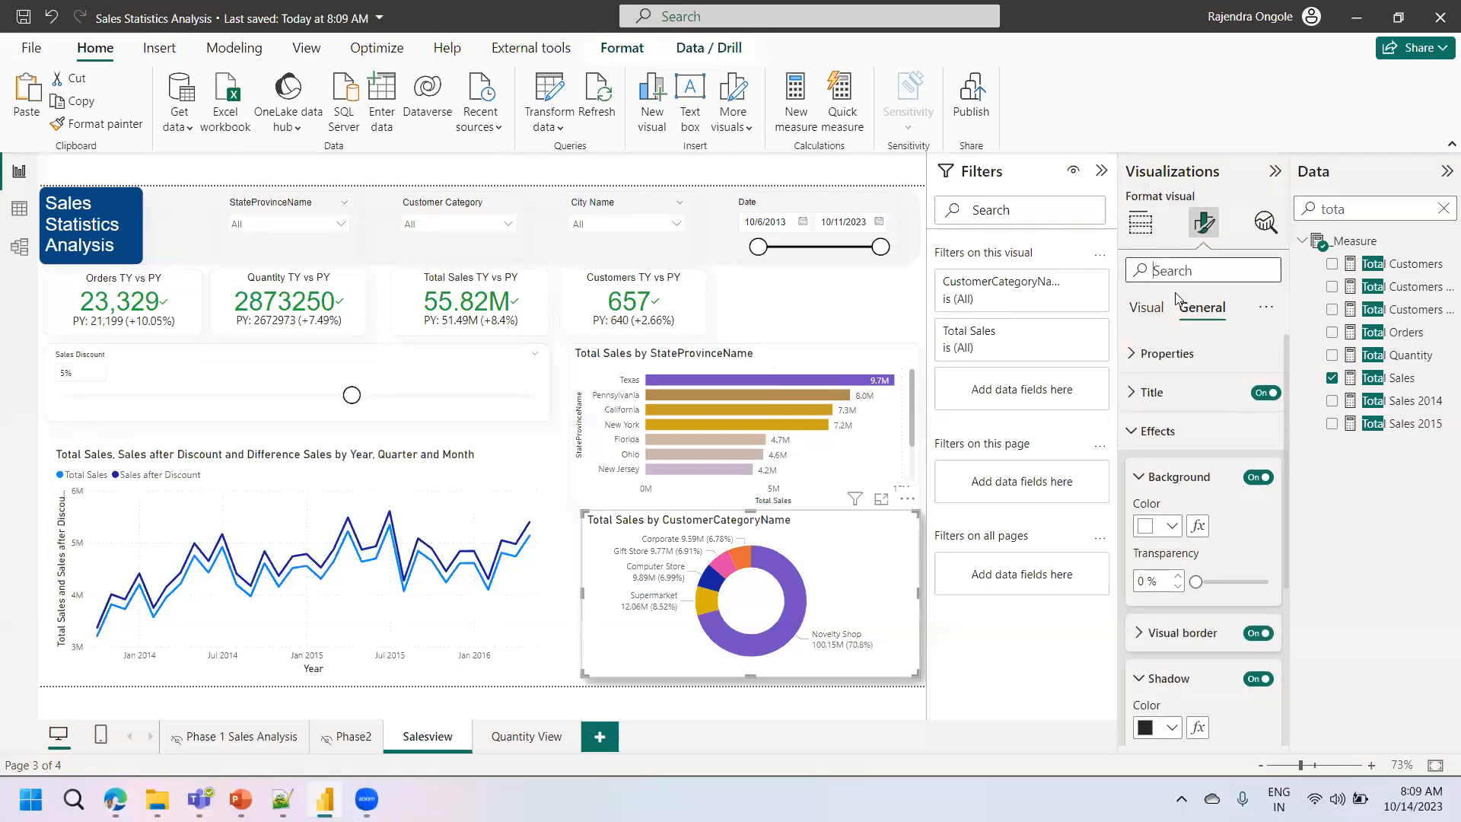
type("shaow")
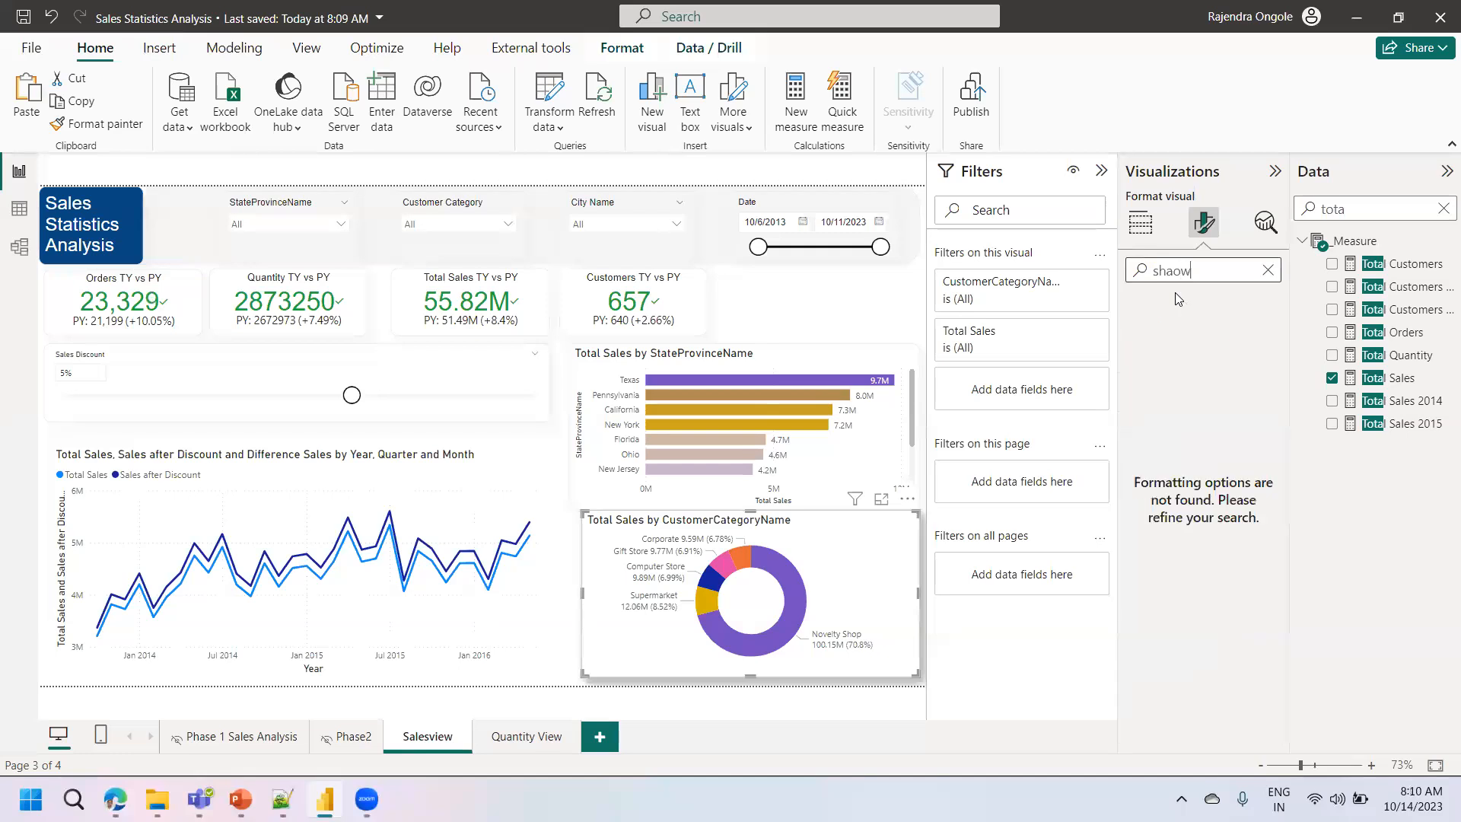
key("BackSpace")
key("BackSpace")
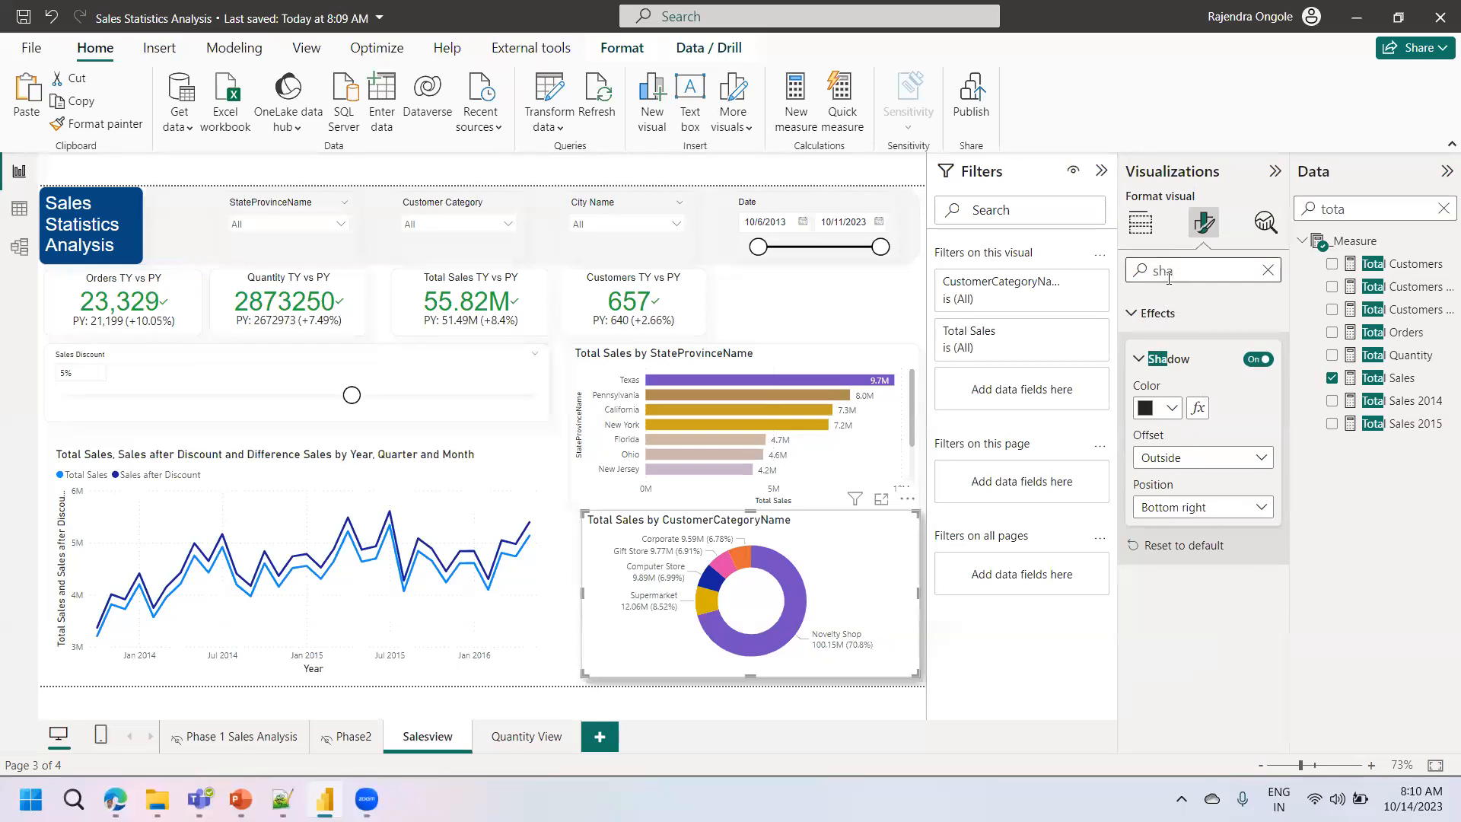
key("BackSpace")
key("BackSpace")
type("title")
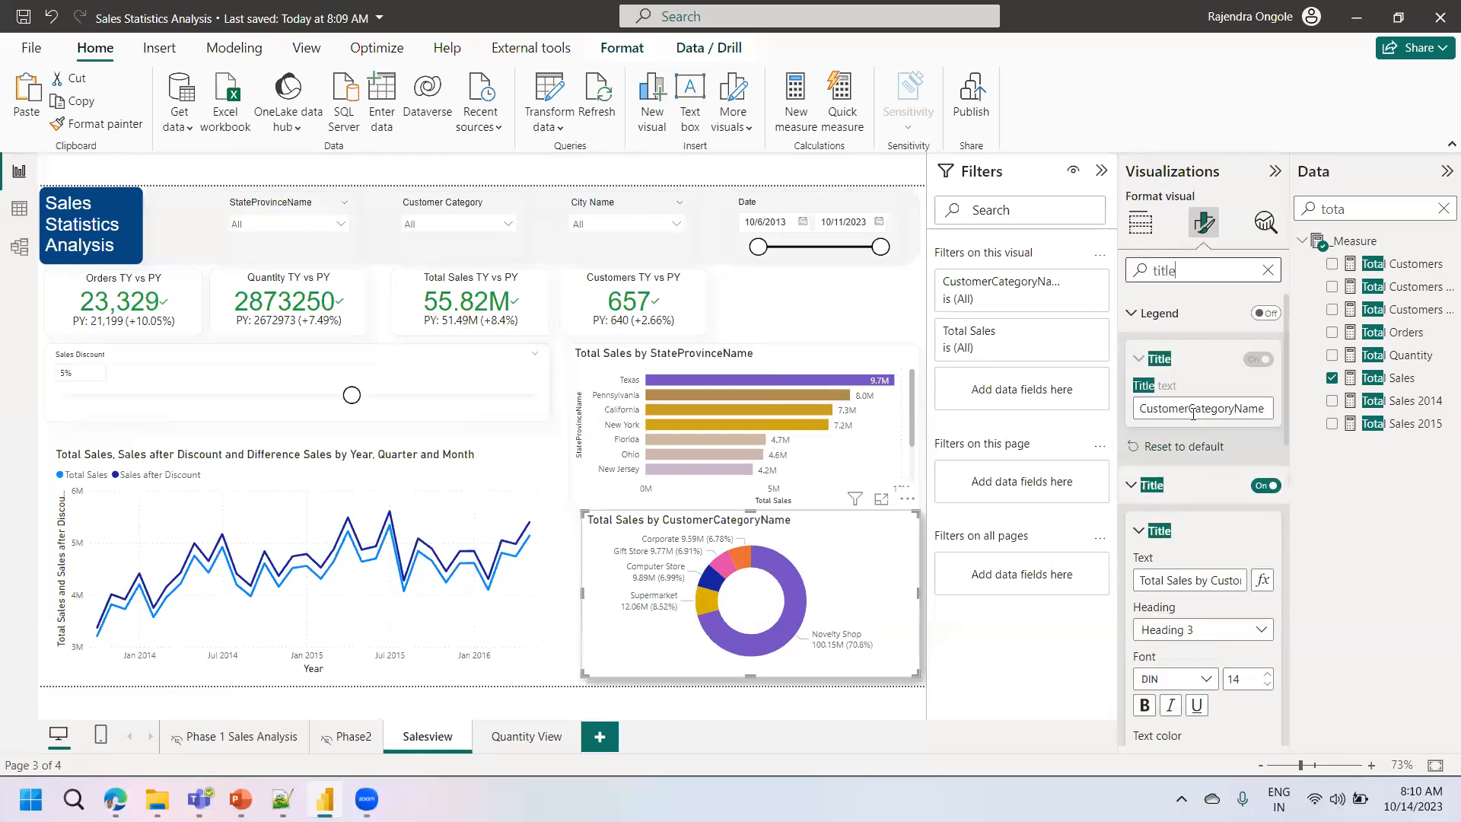
left_click(1227, 407)
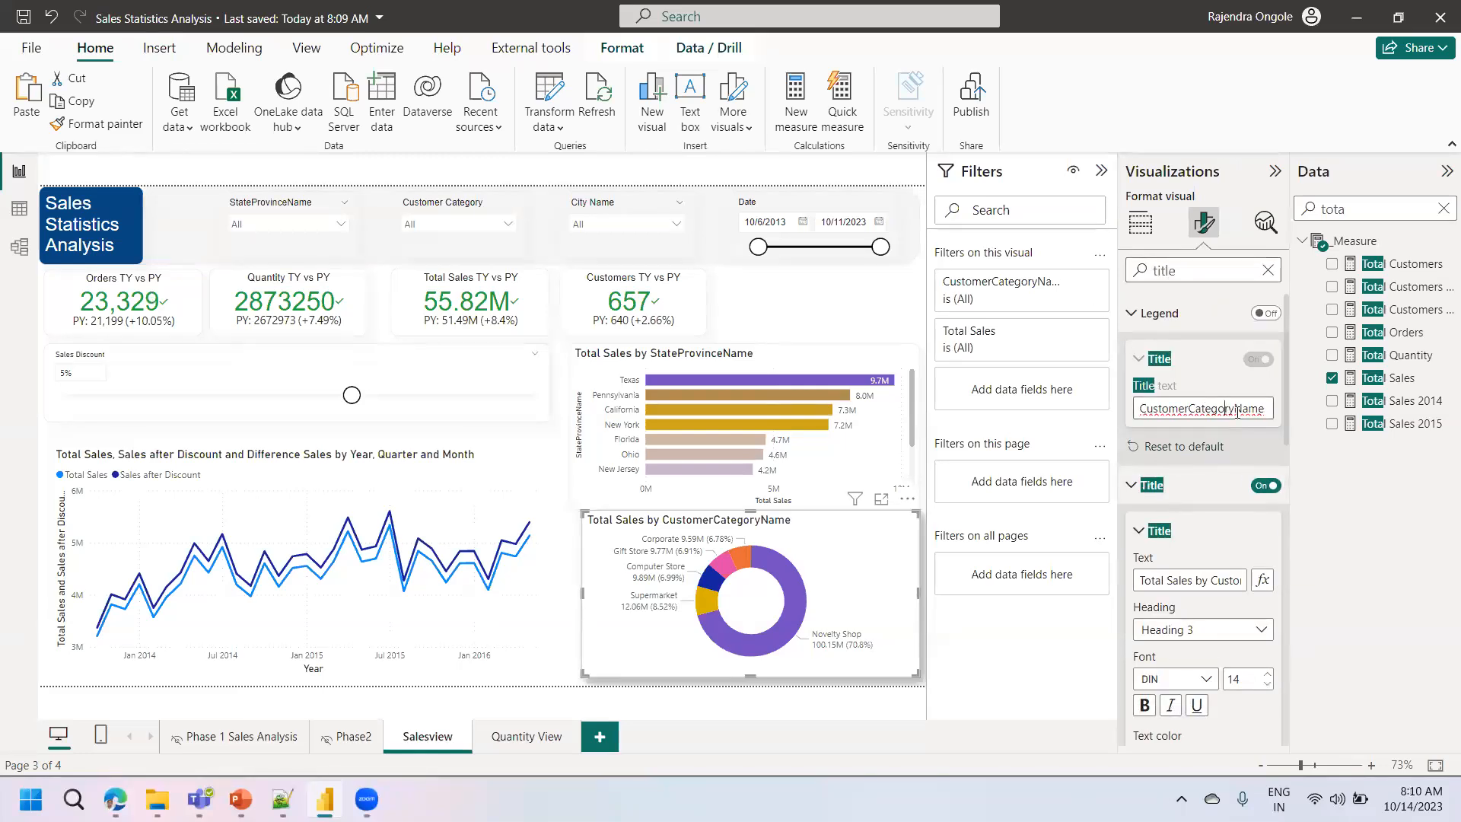
key("ctrl+a")
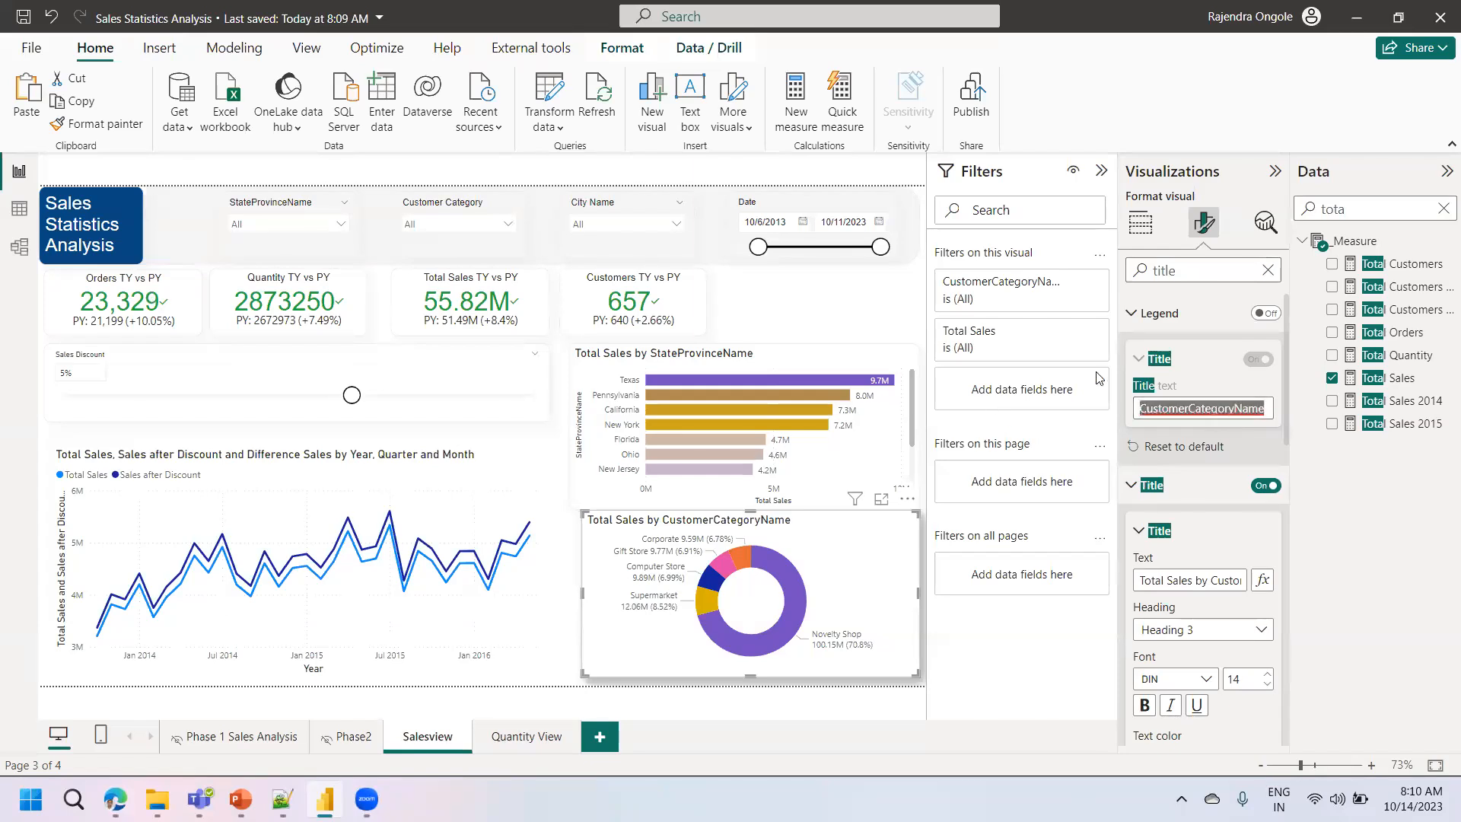
type("Cu")
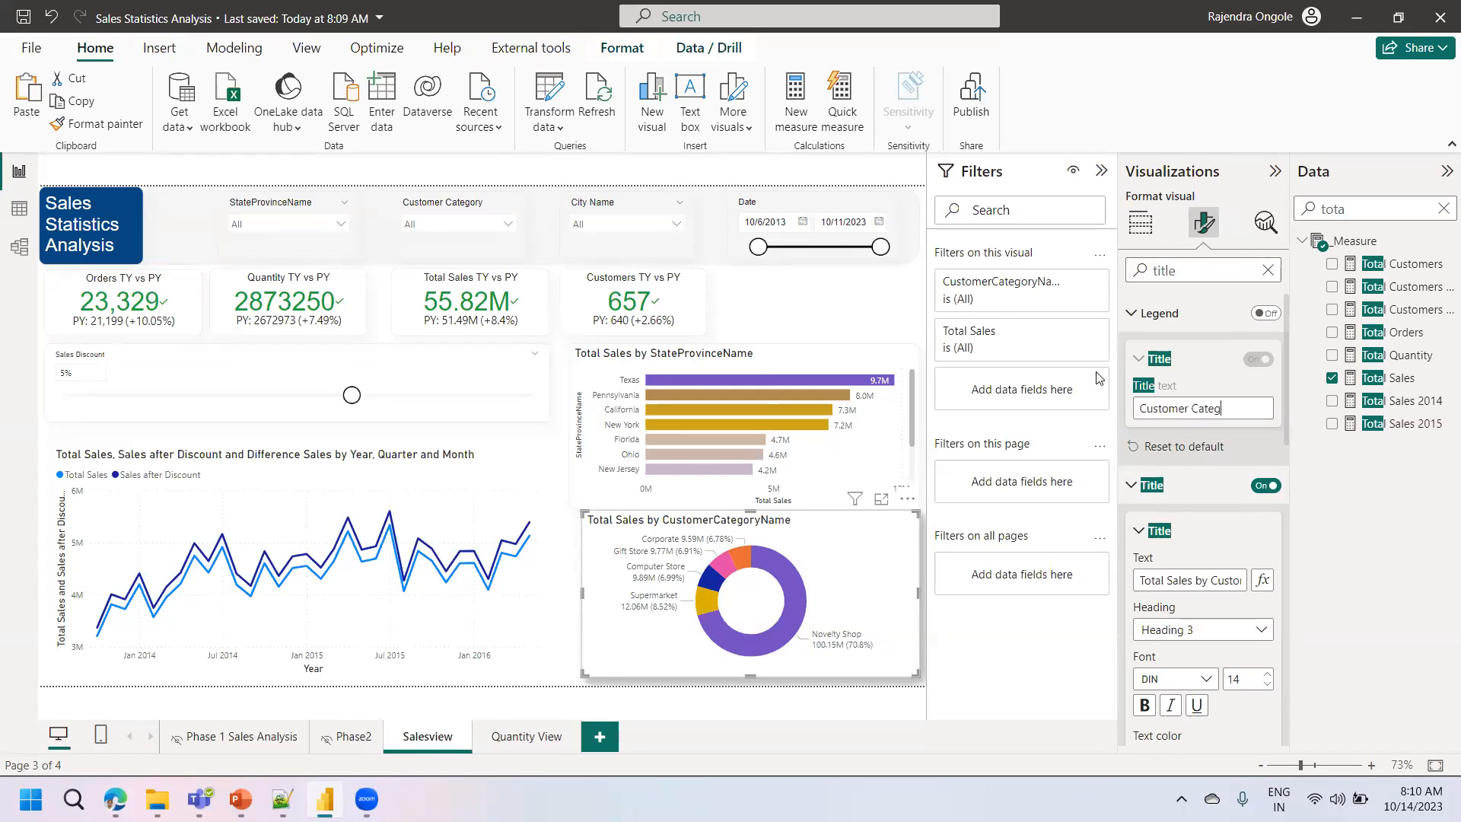
left_click(1138, 358)
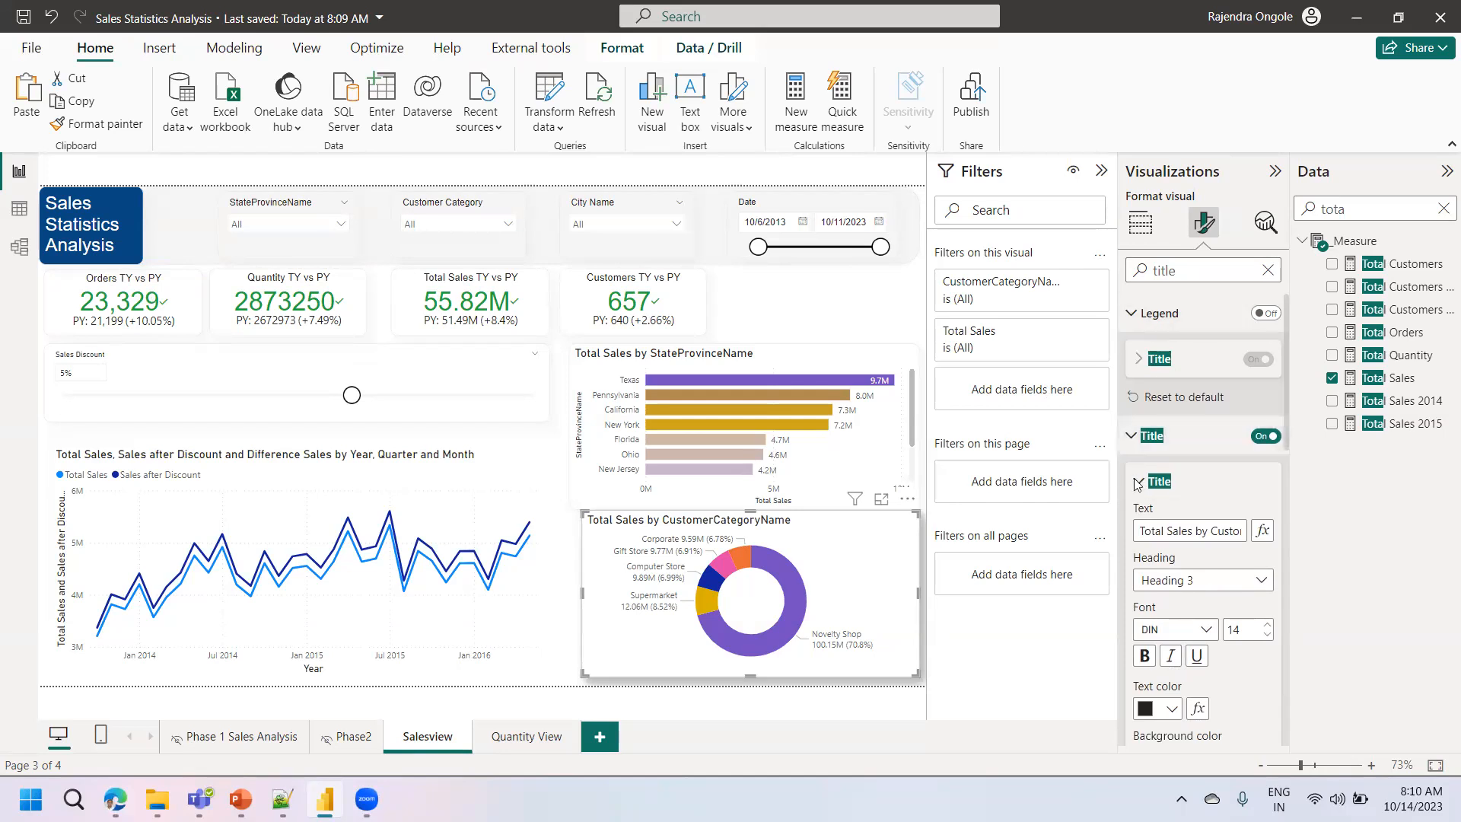
left_click(1183, 267)
key("ctrl+a")
key("BackSpace")
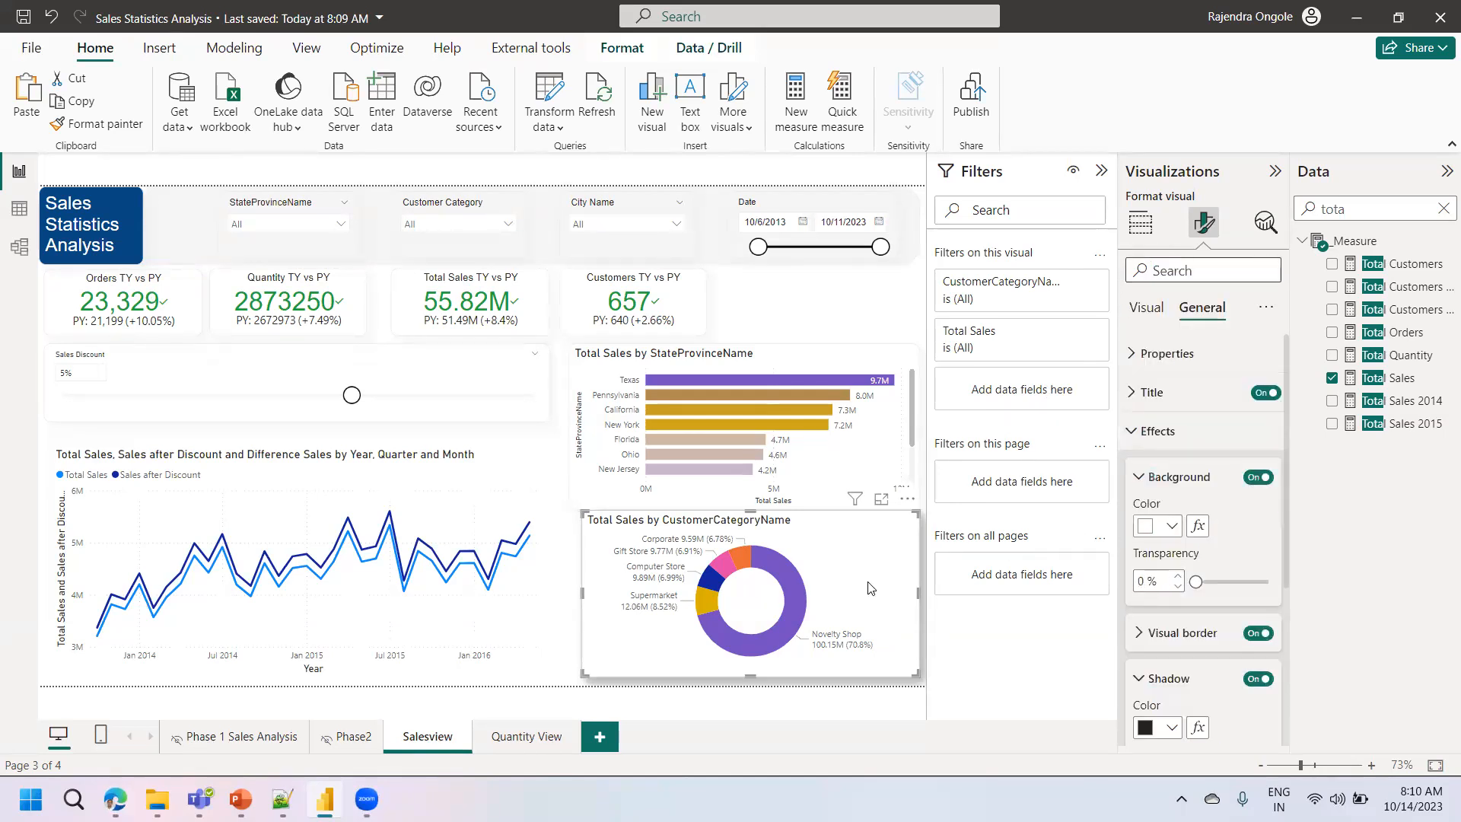
Enlarge the donut chart slightly by dragging its top, left and bottom edges.
left_click(846, 355)
left_click(866, 607)
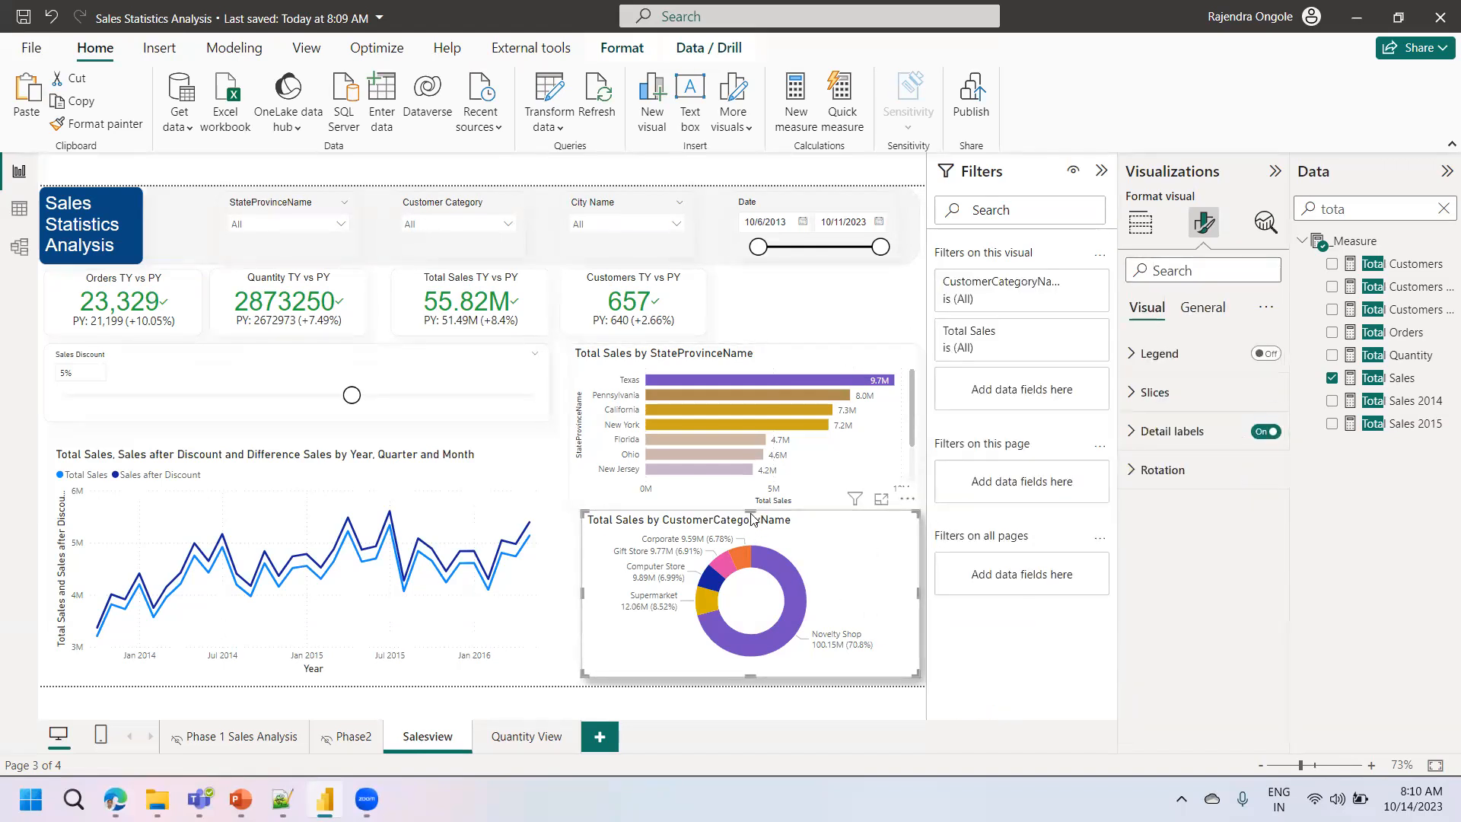
left_click_drag(751, 518, 751, 528)
left_click_drag(582, 597, 570, 597)
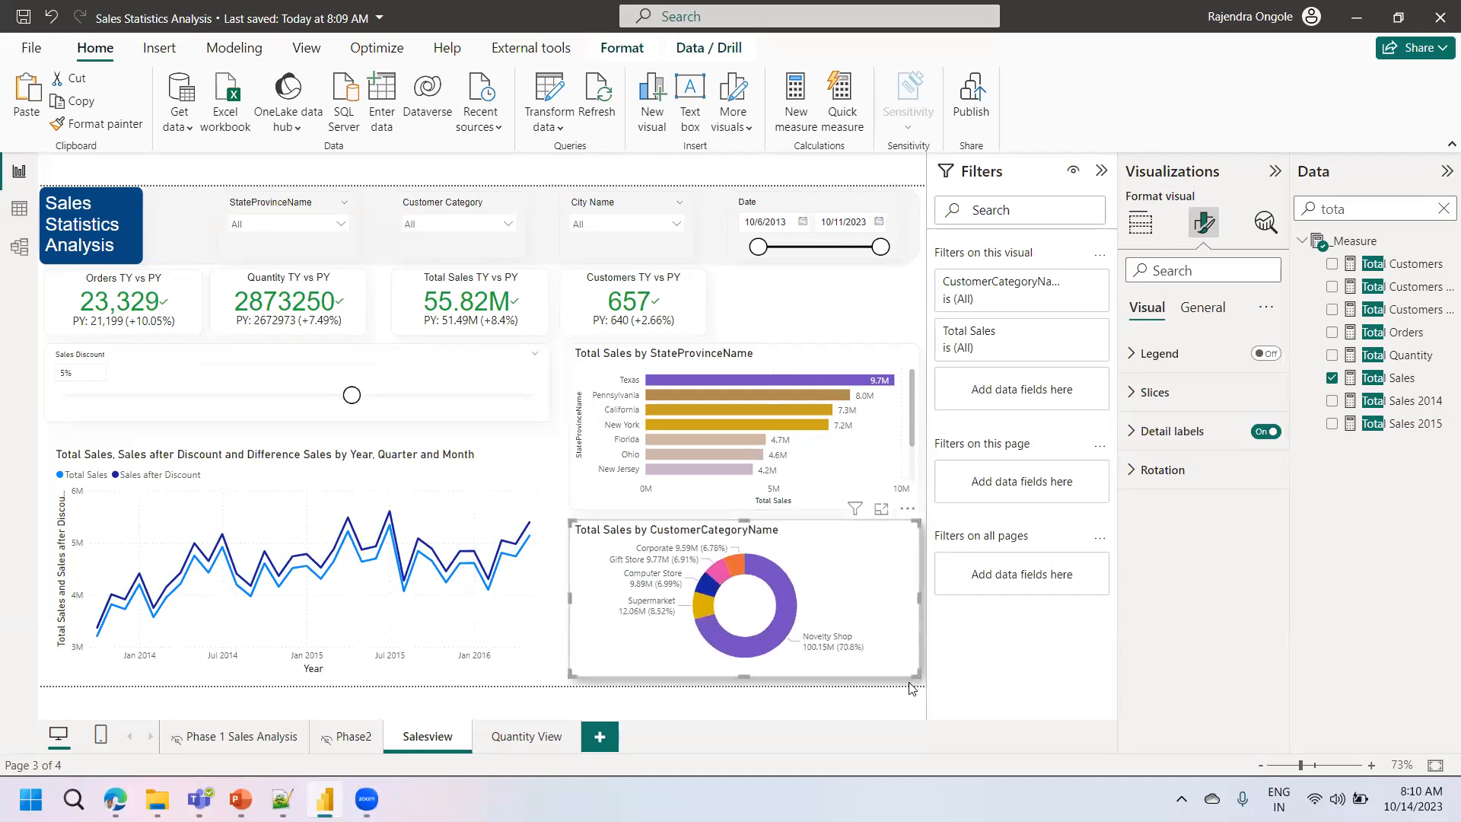
left_click_drag(918, 676, 917, 684)
Save the report and undo the bar chart formatting accidentally painted onto the donut.
left_click(849, 458)
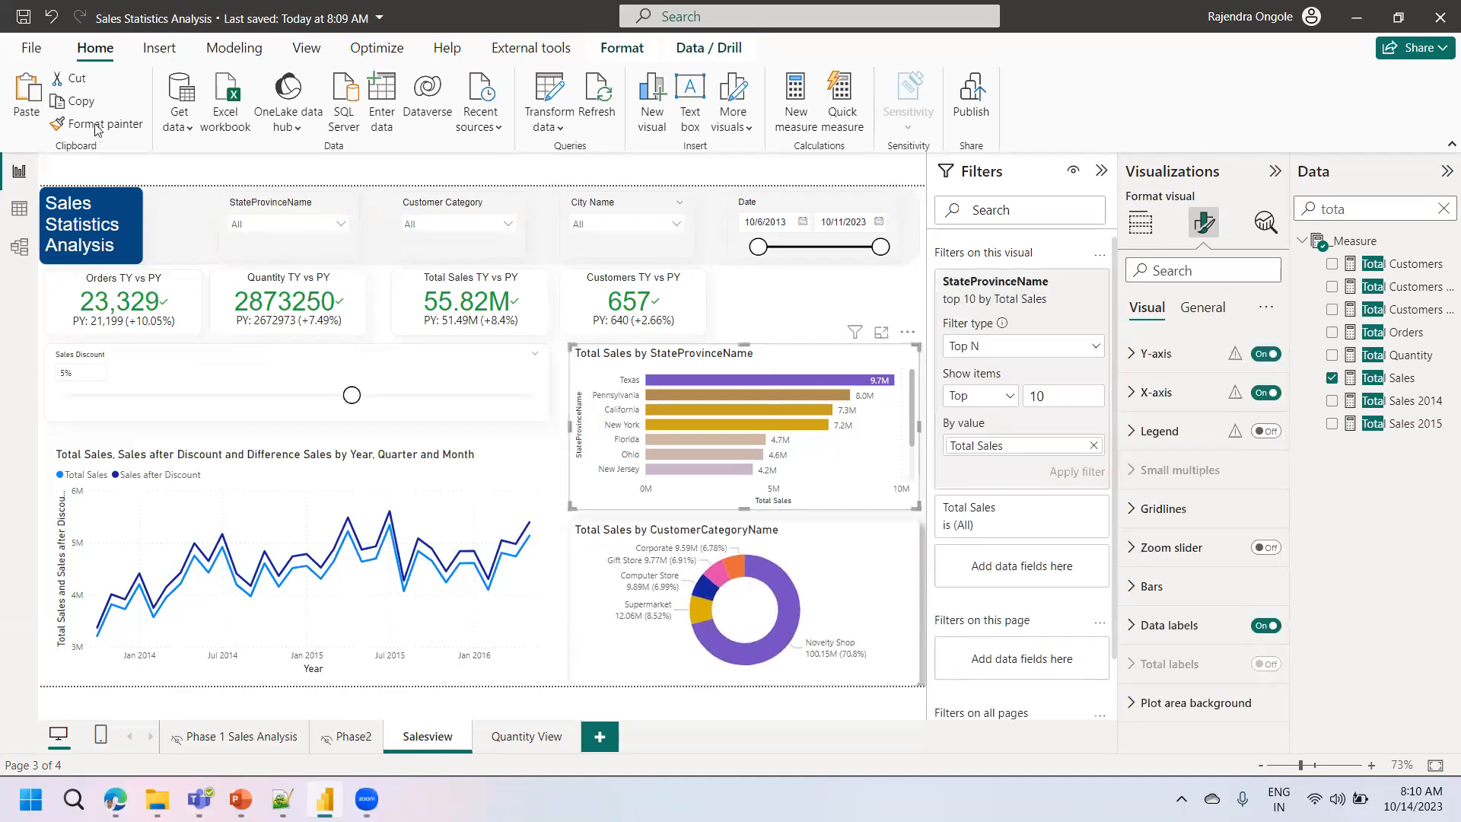
left_click(867, 565)
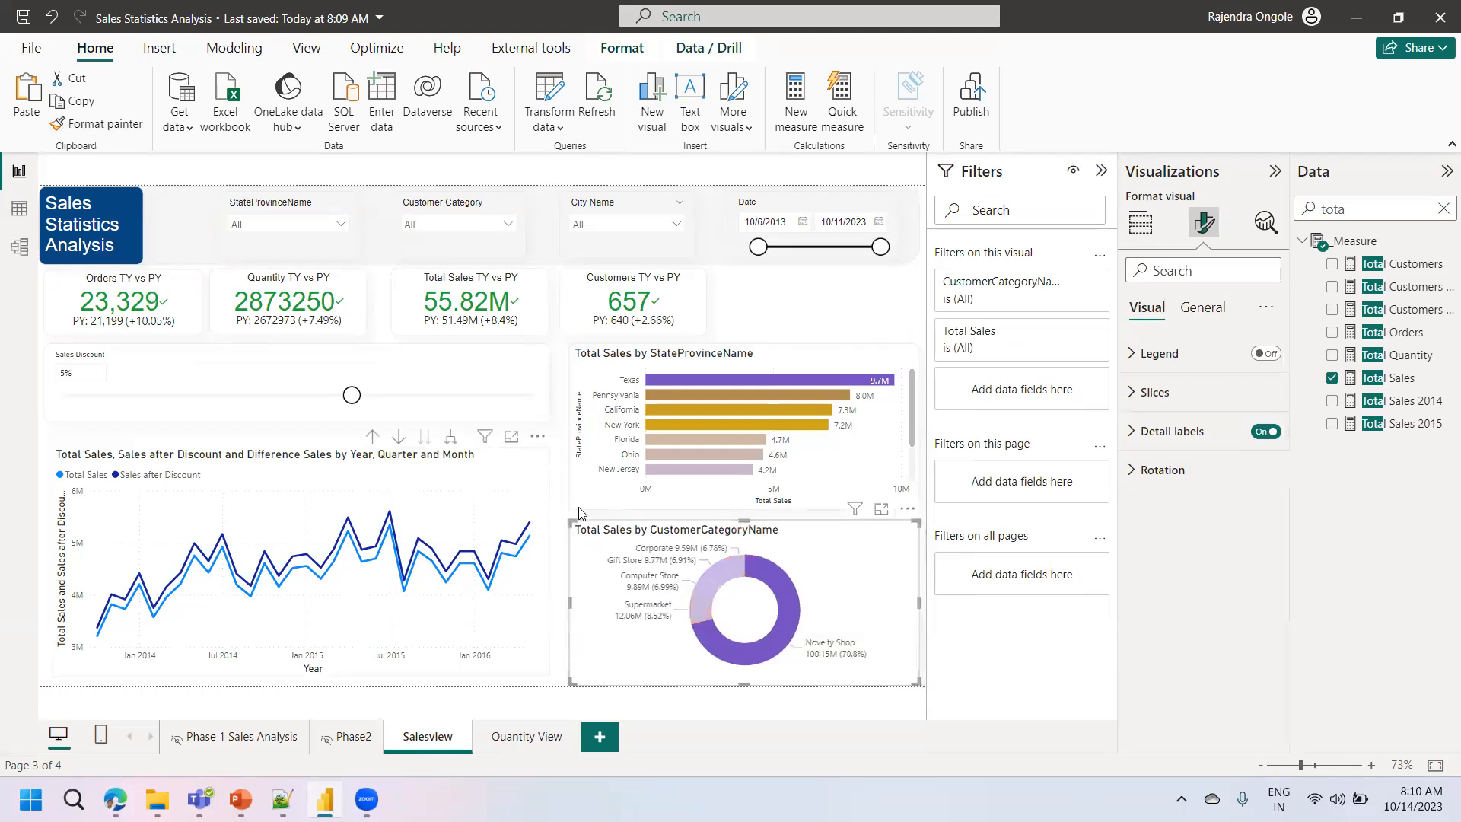
left_click(566, 624)
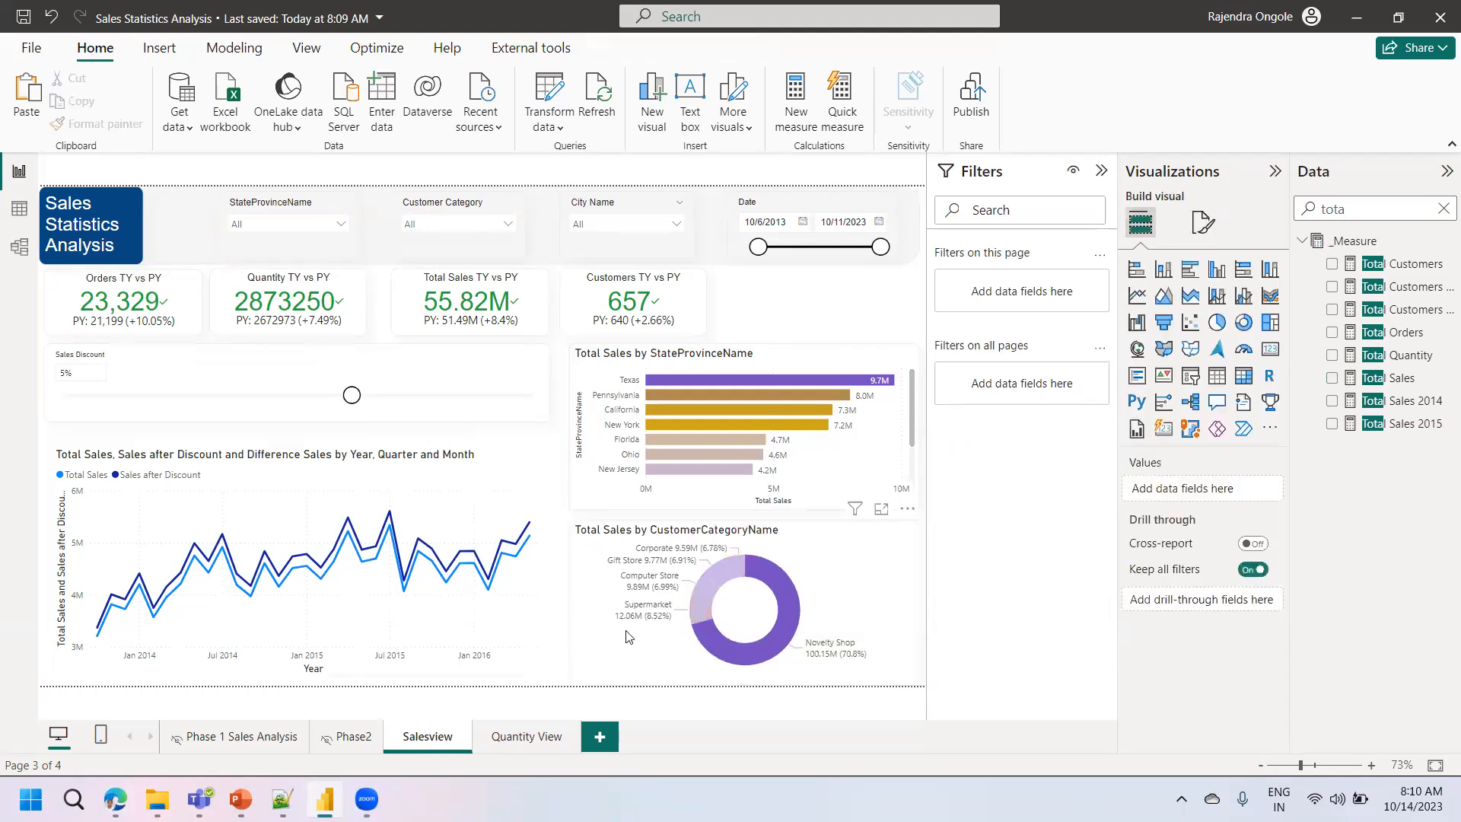
key("ctrl+s")
left_click(51, 16)
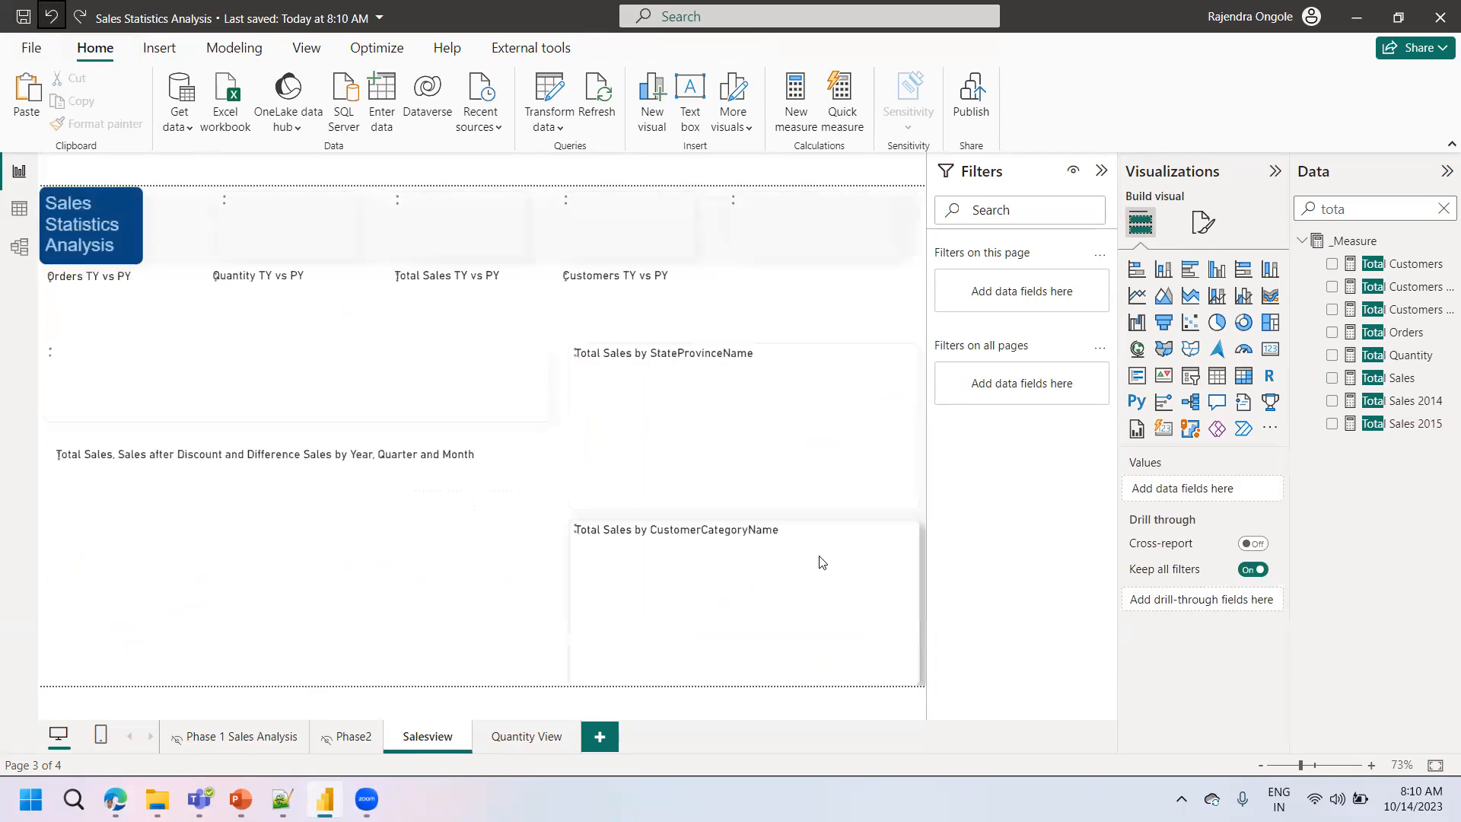
Change the donut chart's General > Effects shadow colour from black to light grey.
left_click(821, 560)
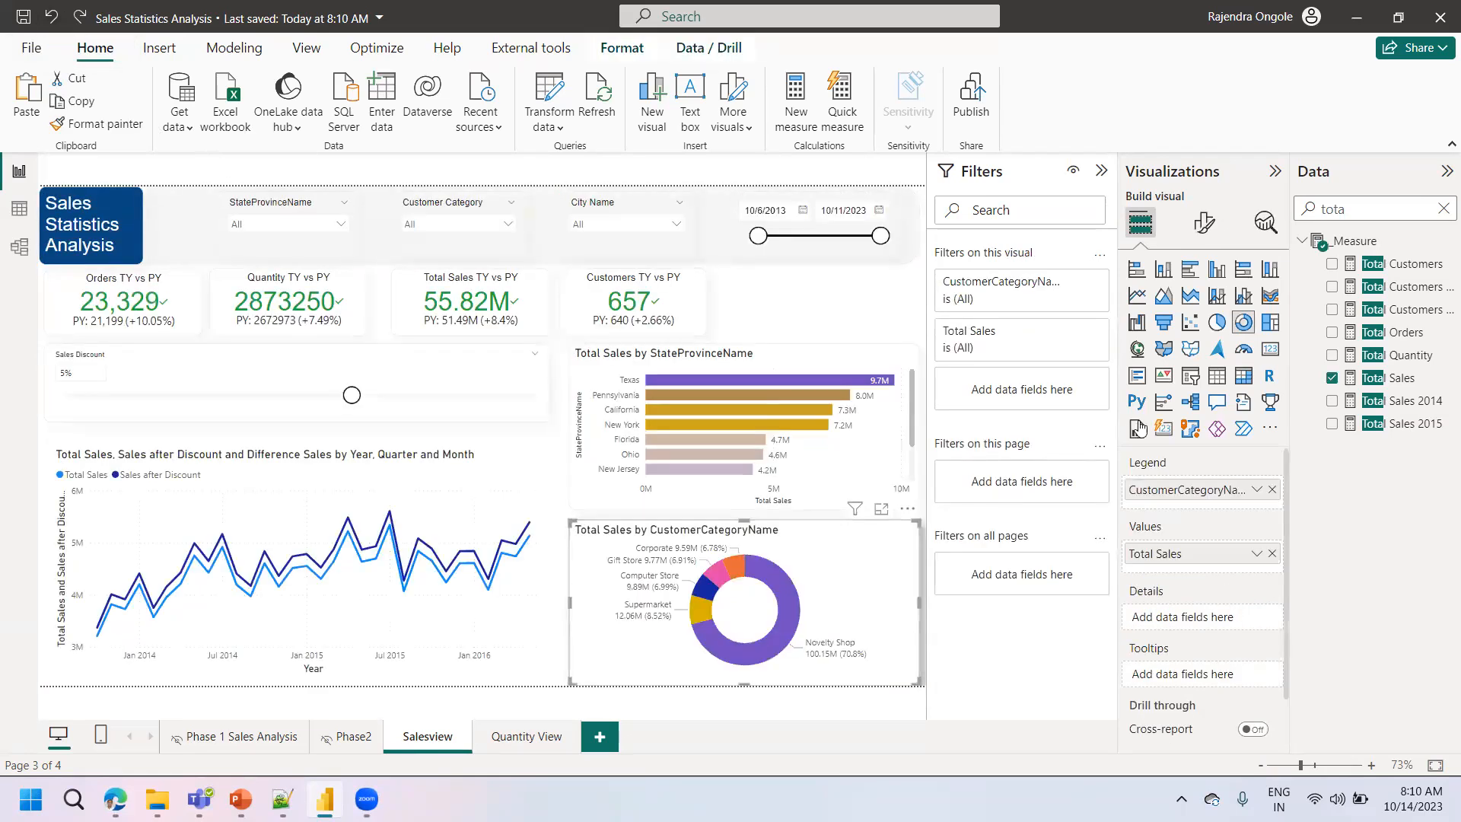
left_click(1204, 222)
left_click(1202, 307)
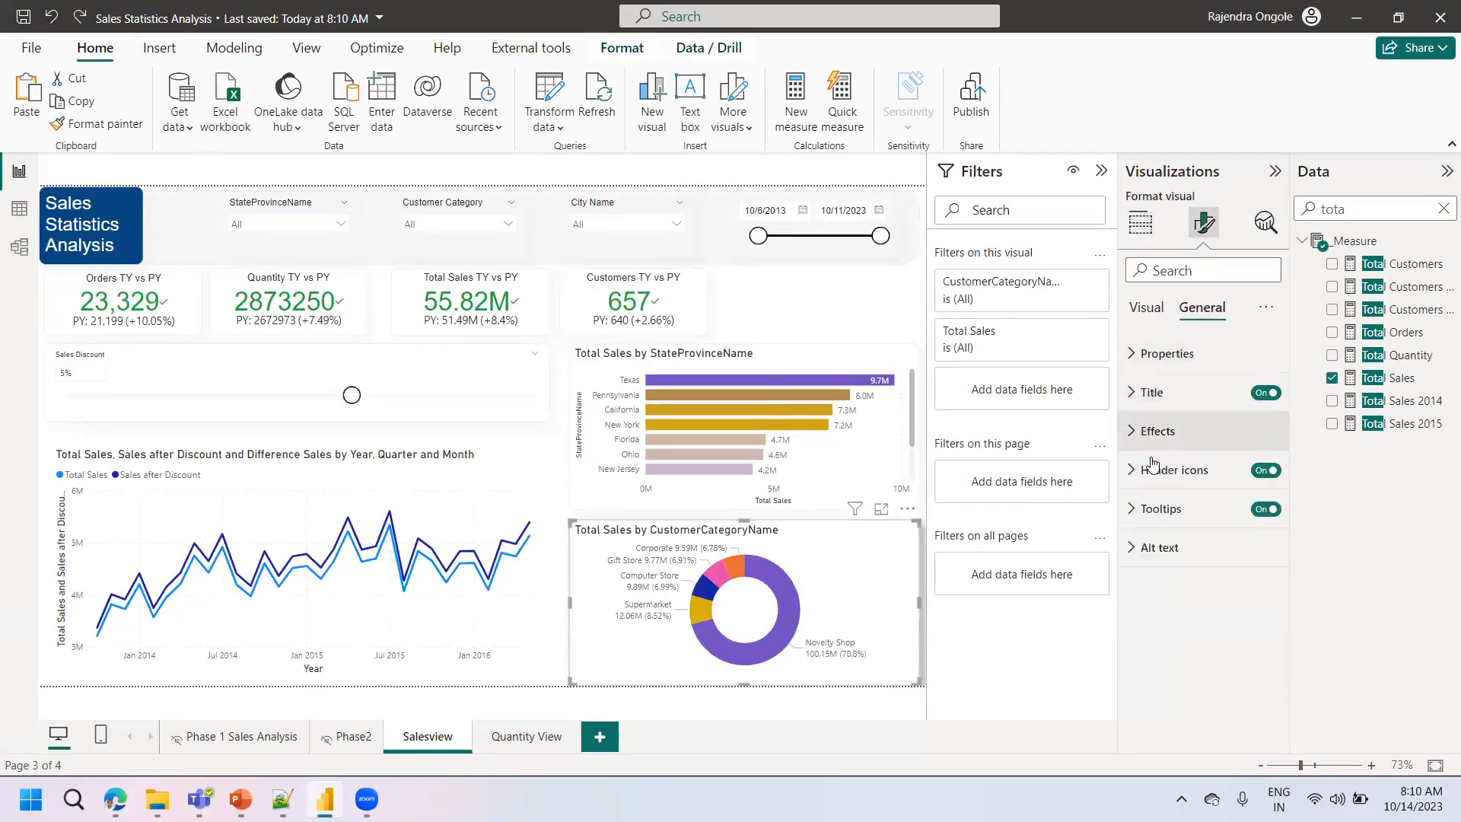
left_click(1155, 436)
scroll(1158, 547, "down", 2)
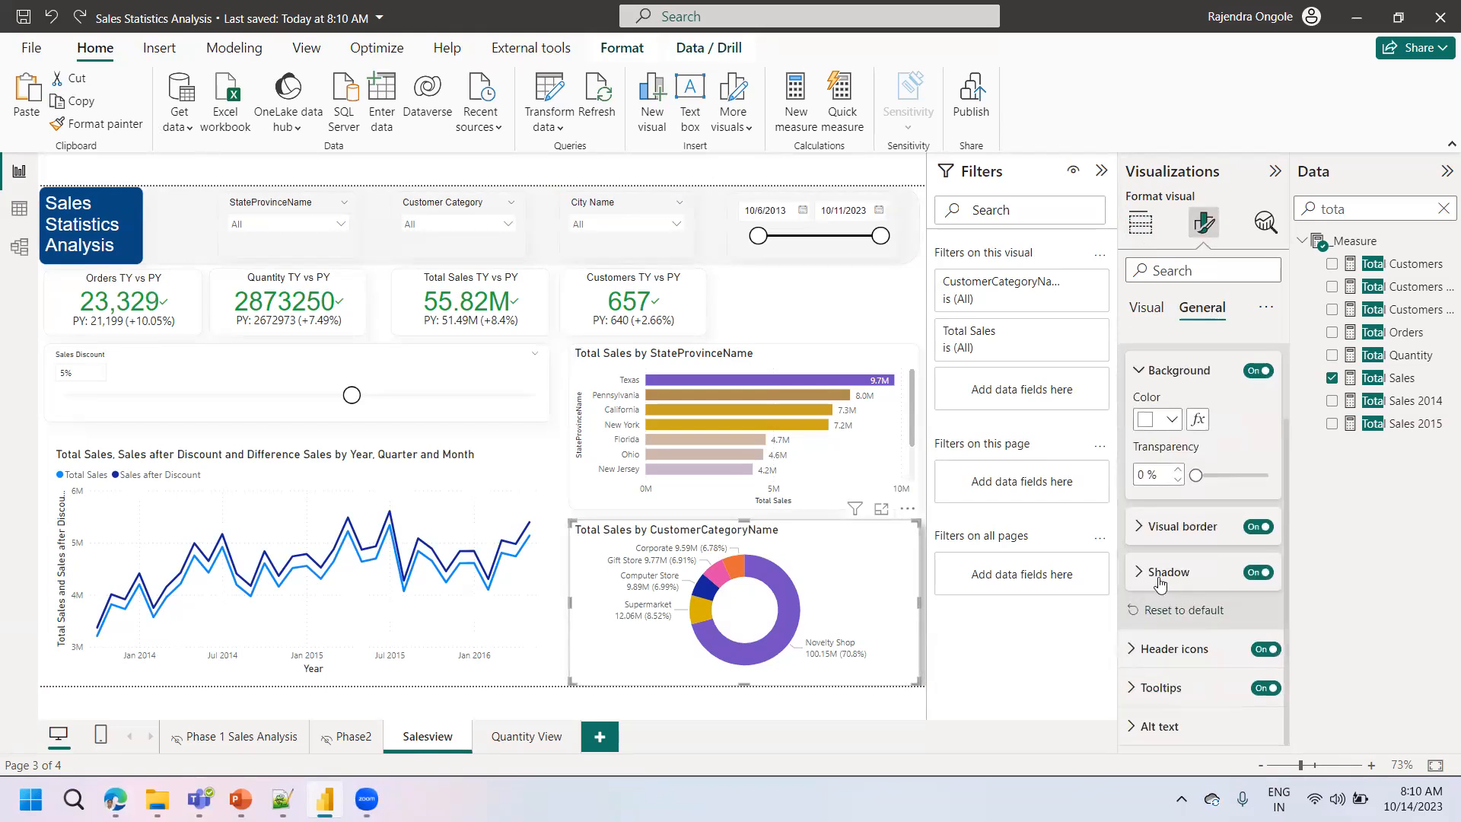
left_click(1159, 583)
left_click(1157, 621)
left_click(1145, 320)
left_click(560, 440)
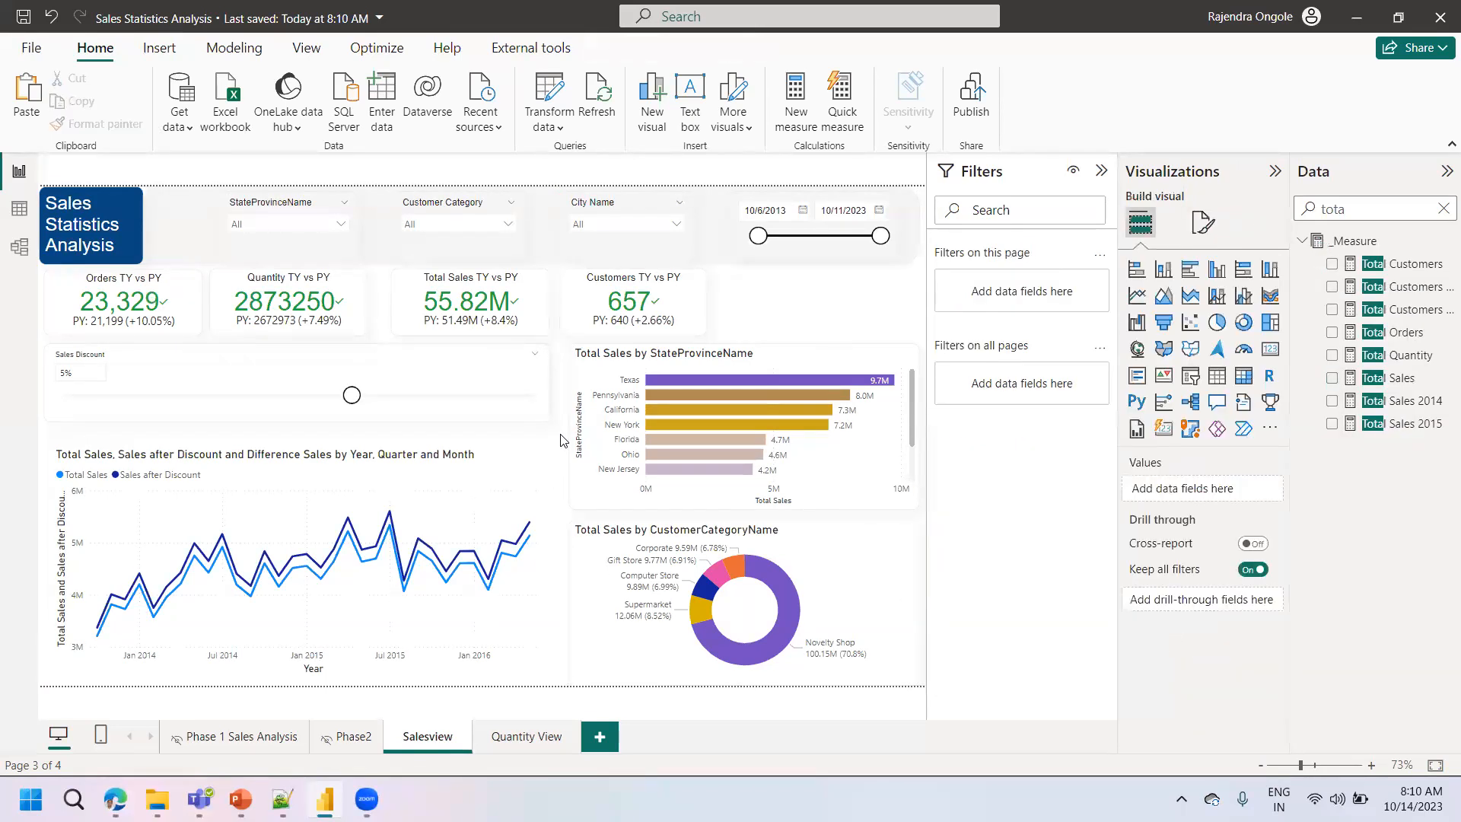
Delete the existing Quantity View page.
right_click(507, 735)
left_click(554, 690)
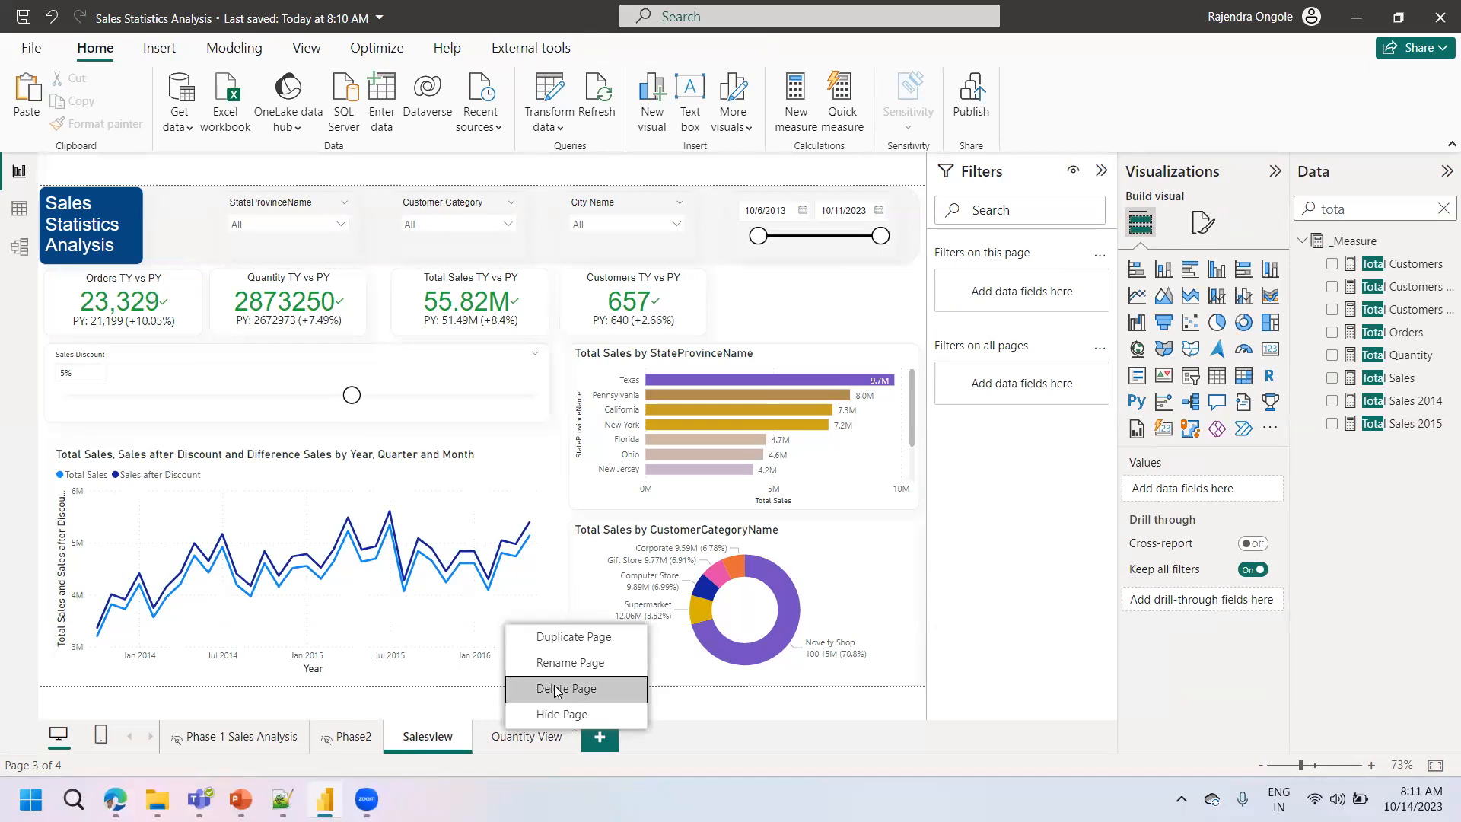
left_click(870, 437)
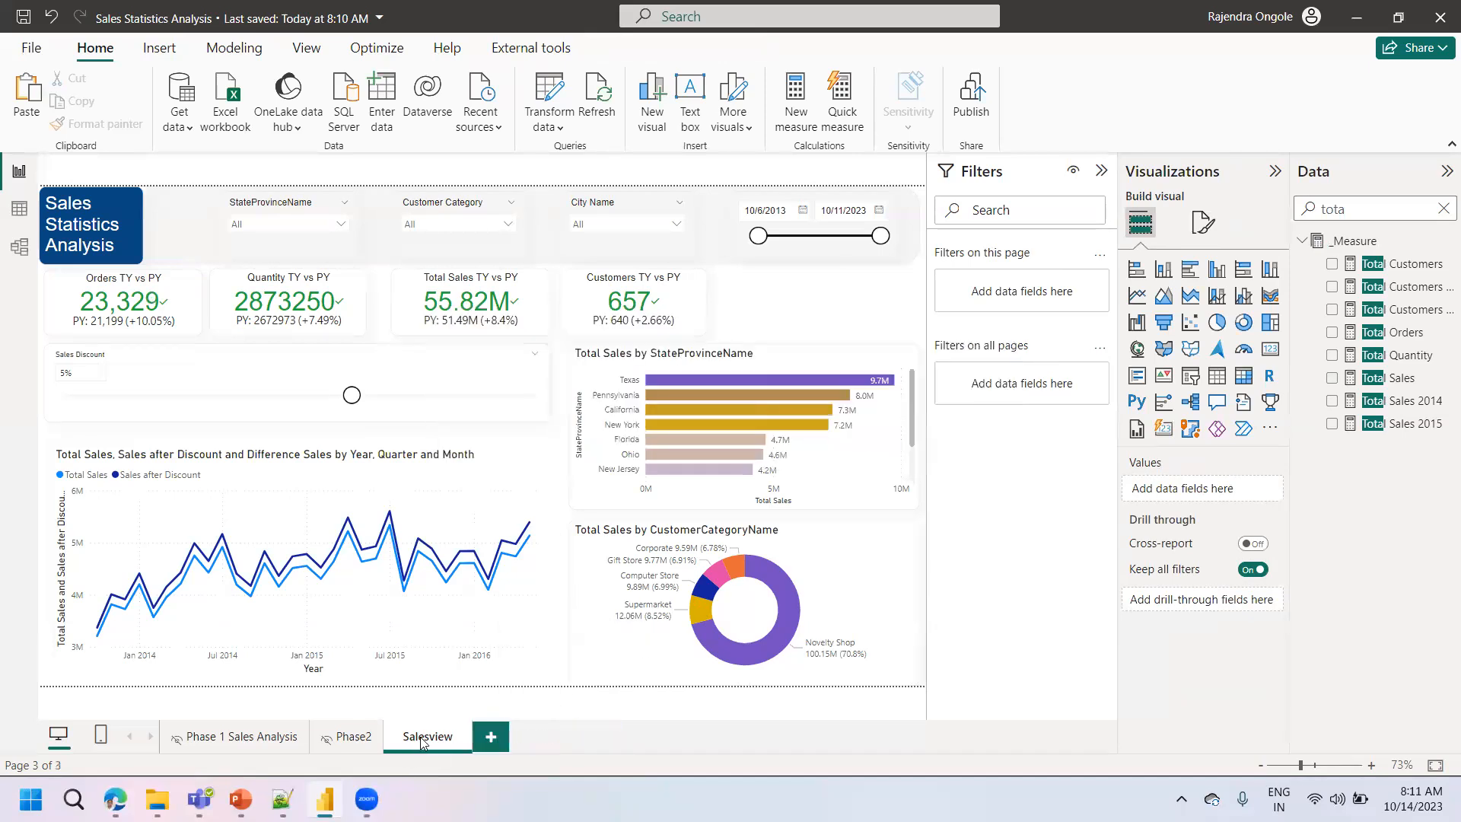
Duplicate the Salesview page and name the copy 'Quantity View'.
right_click(423, 742)
left_click(508, 719)
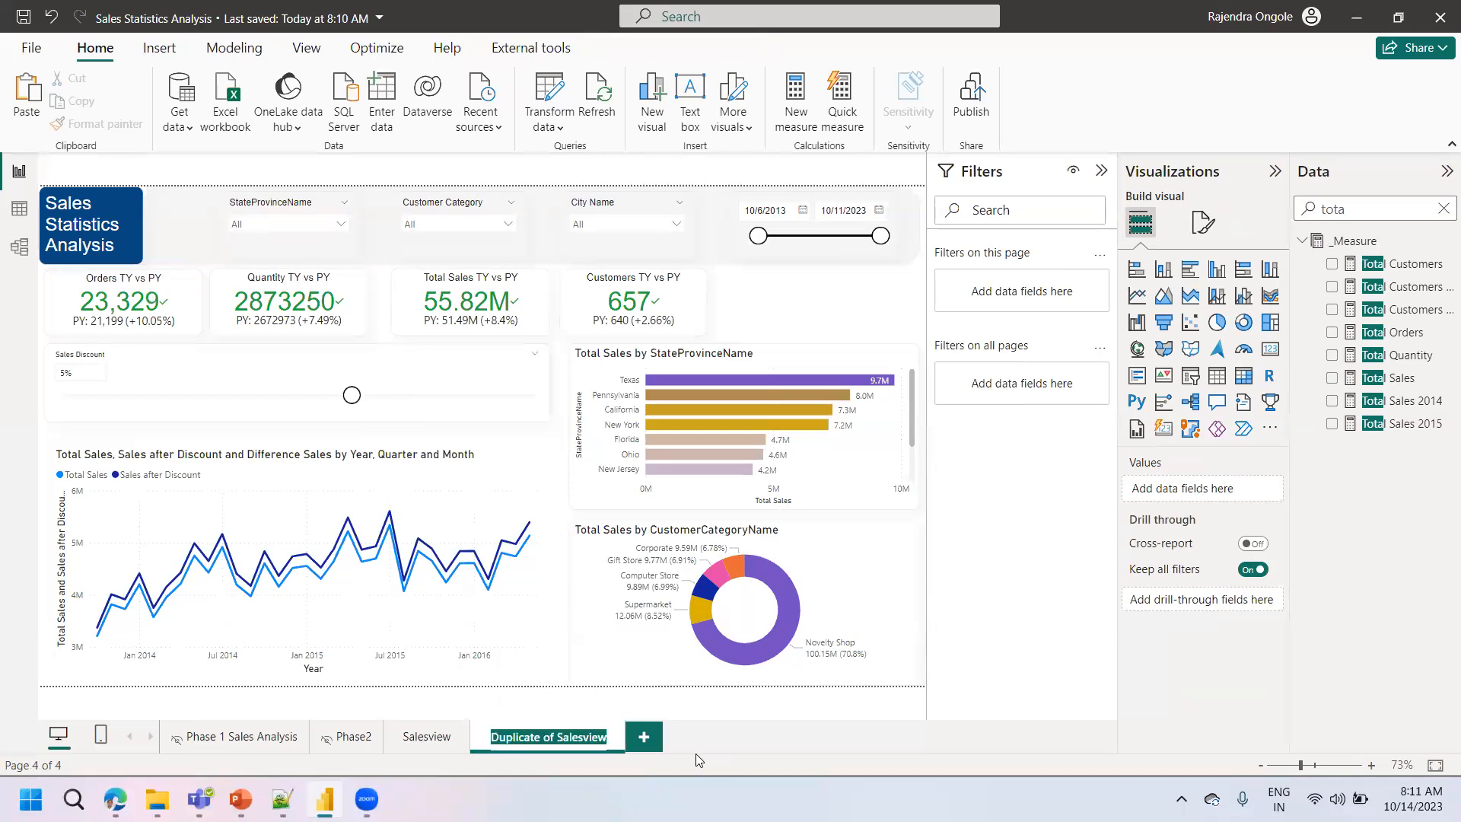
type("Qua")
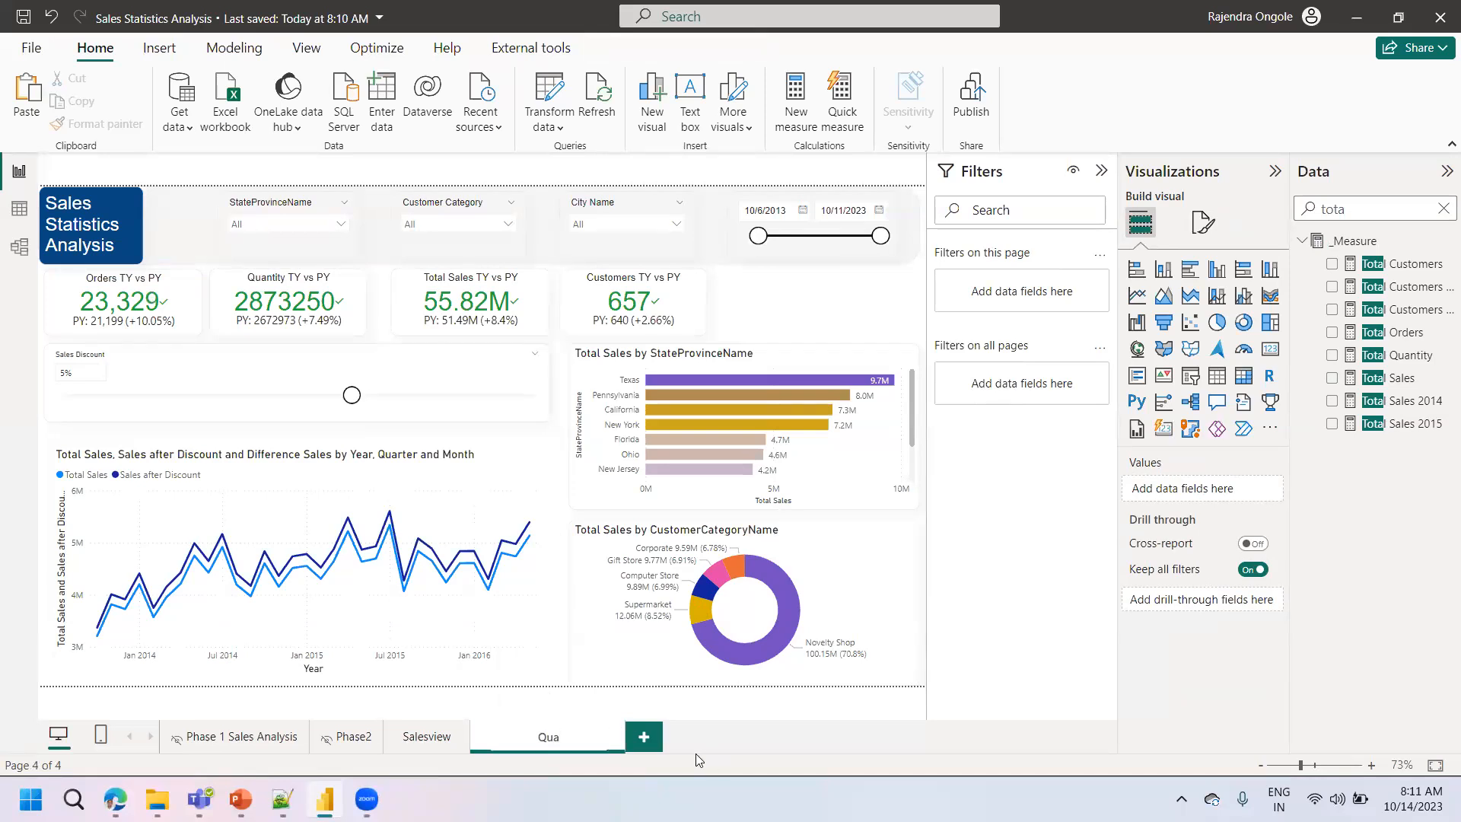
type("ntity View")
key("Return")
left_click(413, 744)
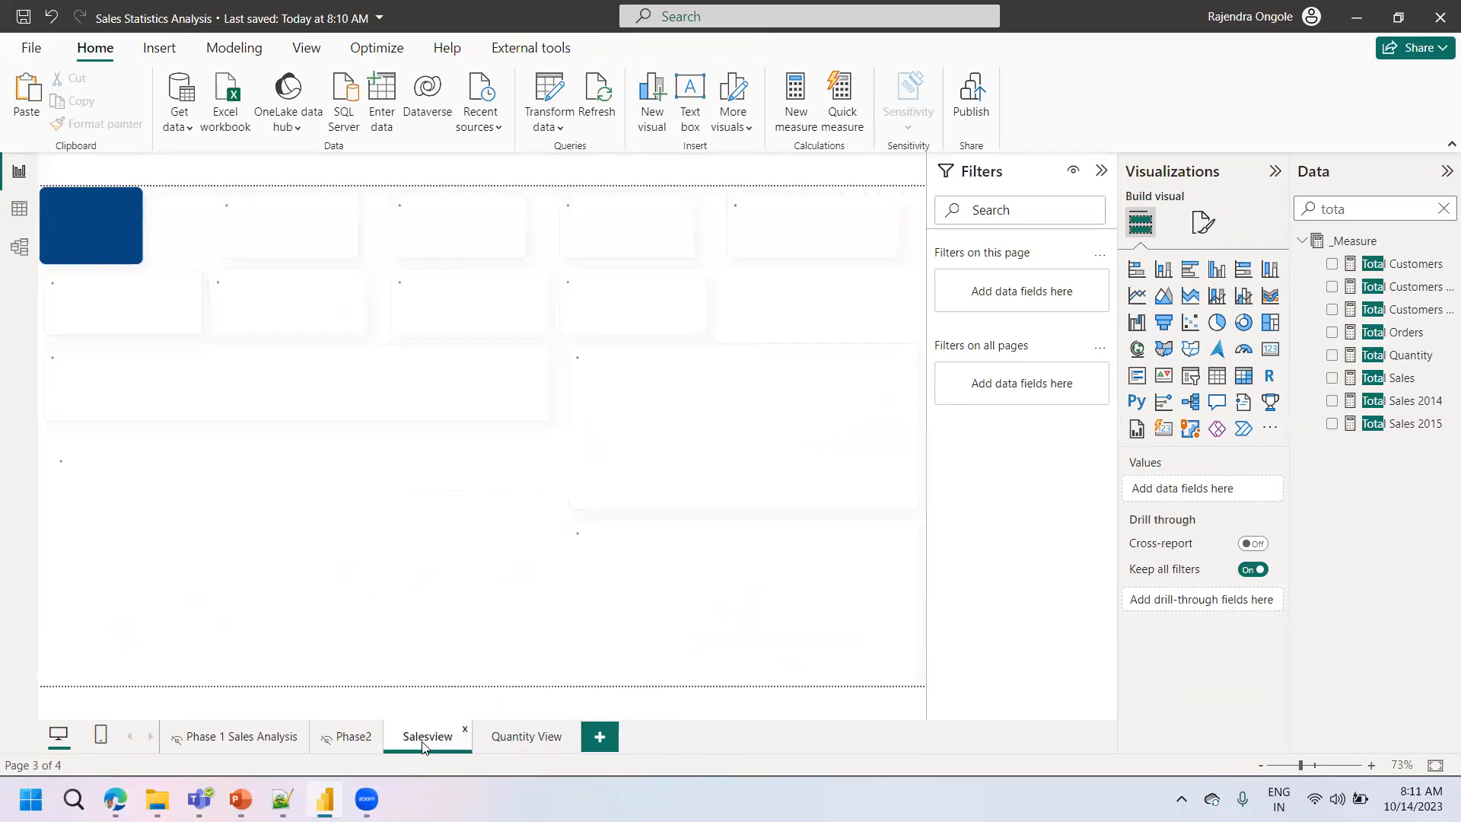
left_click(499, 743)
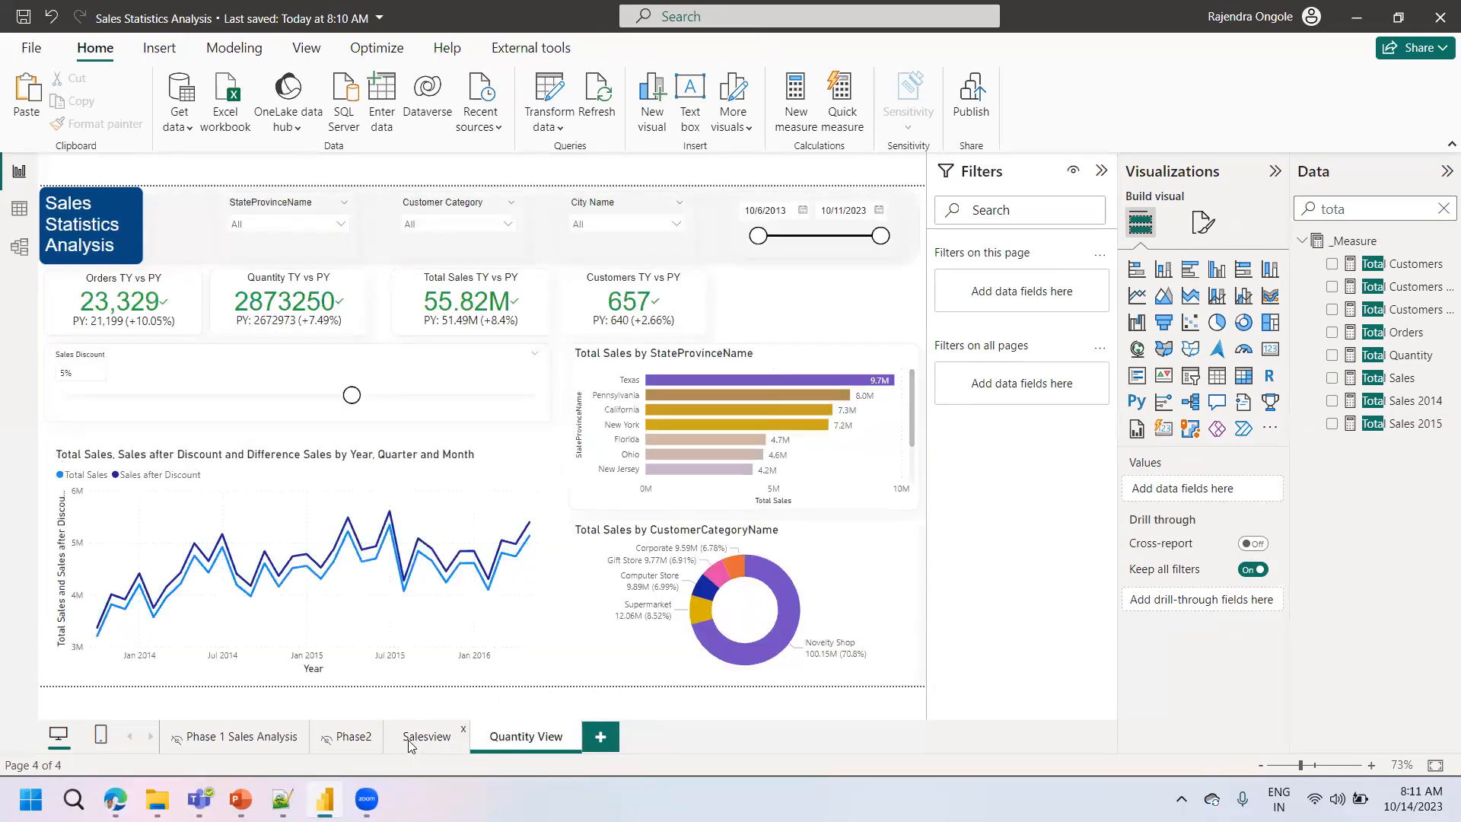
left_click(441, 738)
left_click(525, 737)
left_click(389, 376)
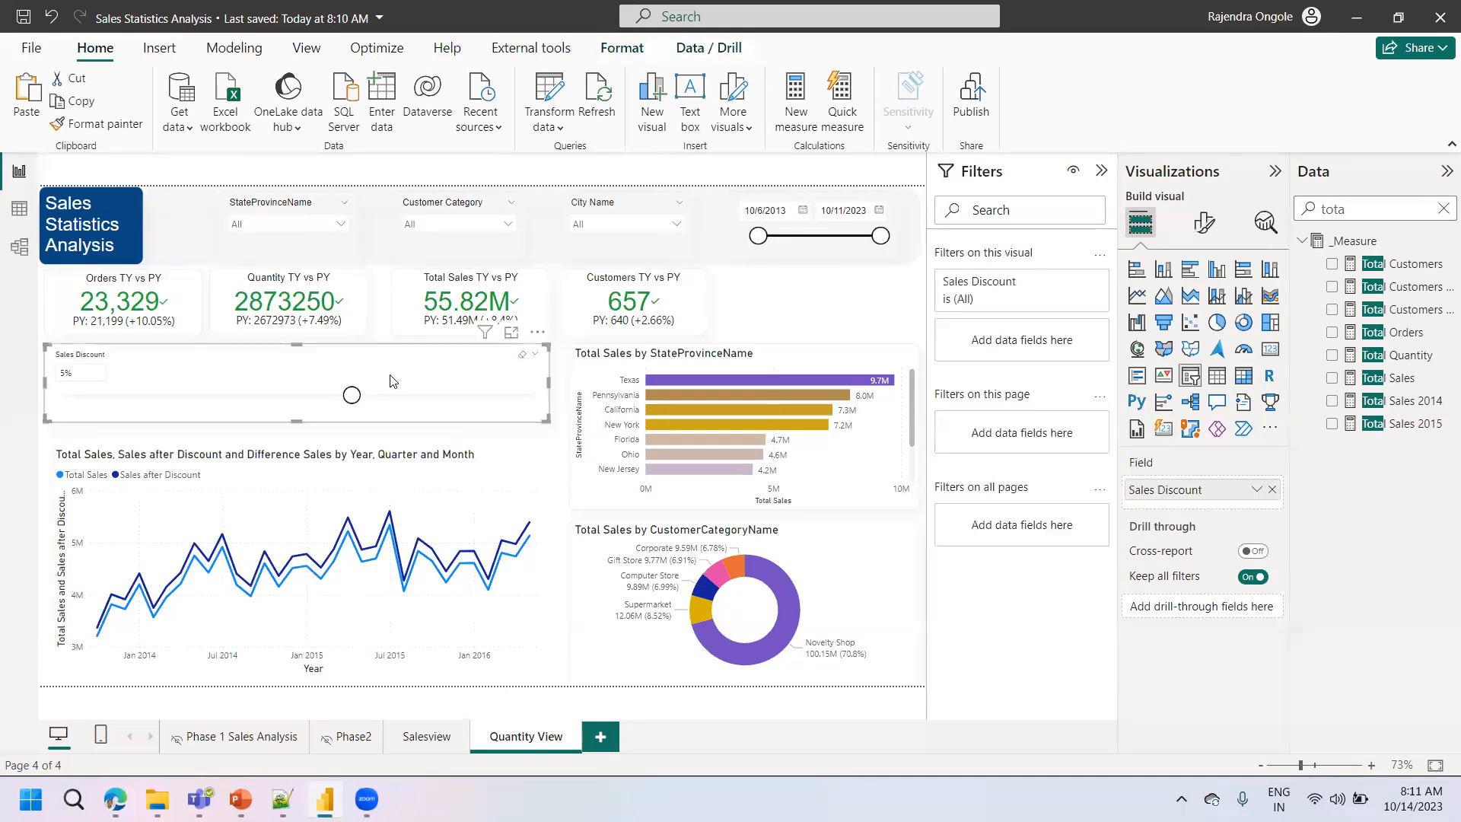
left_click(389, 482)
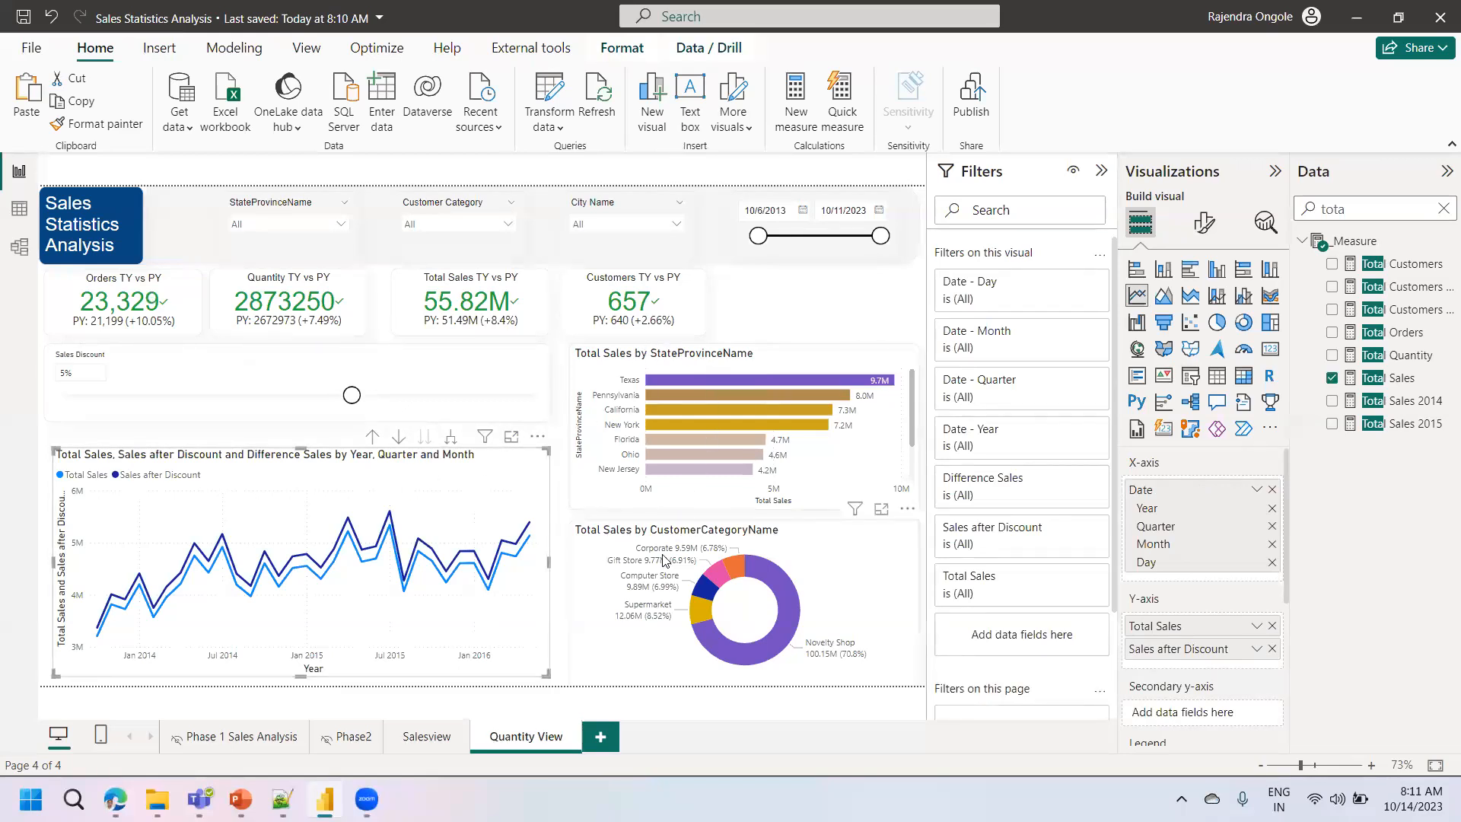
mouse_move(662, 561)
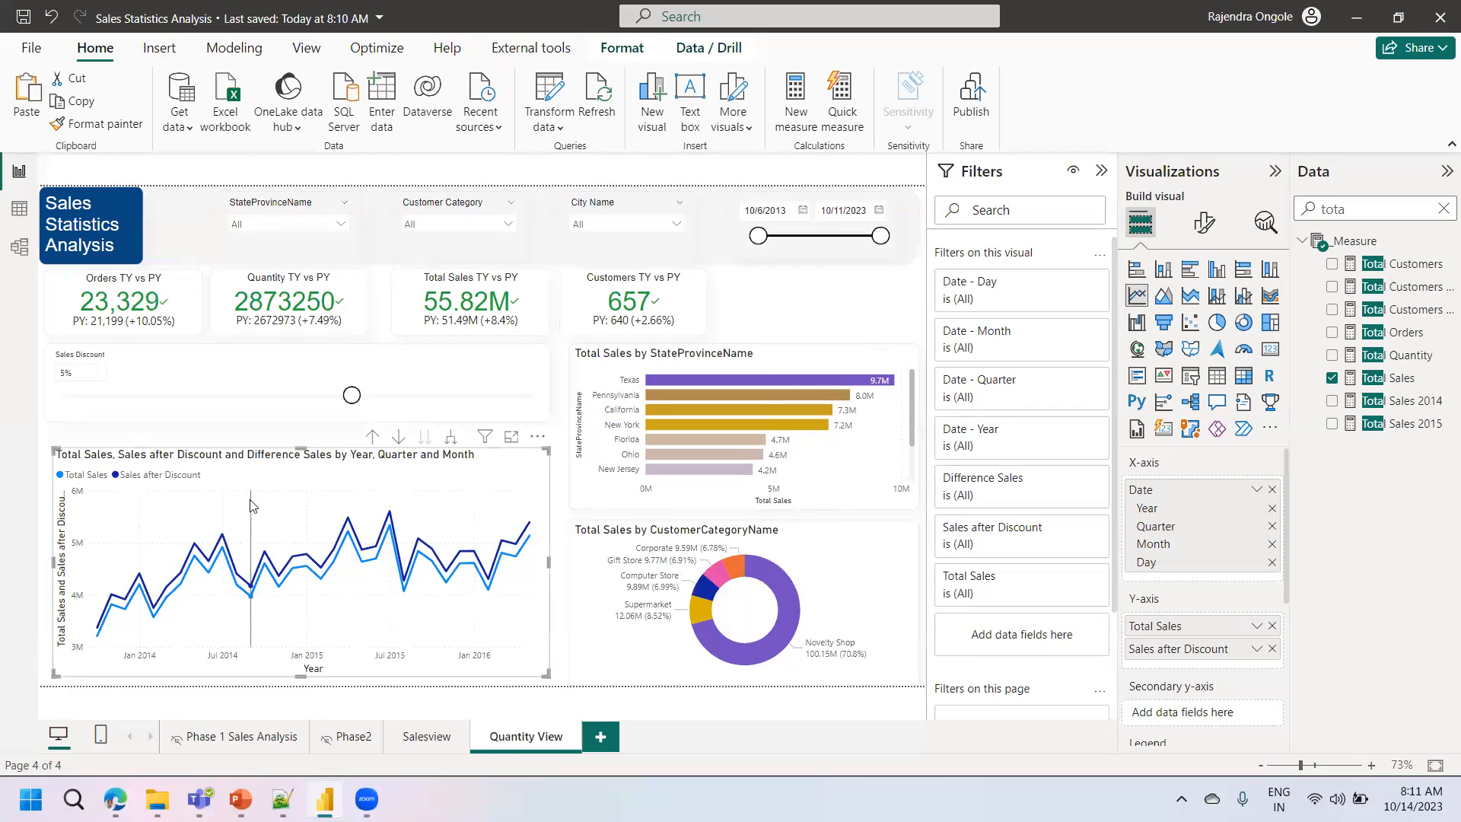
mouse_move(280, 505)
left_click_drag(1224, 643, 1187, 635)
mouse_move(237, 503)
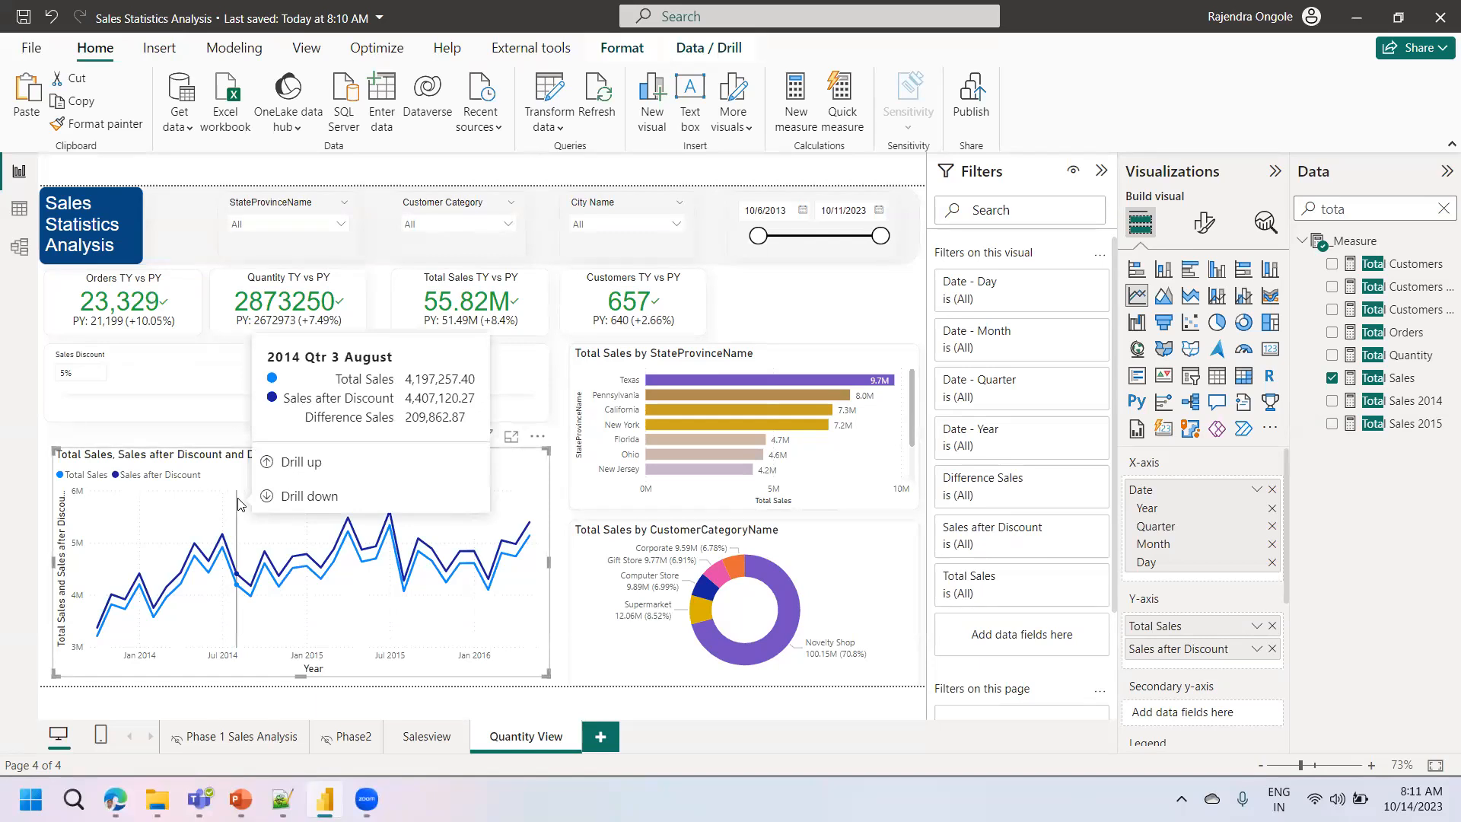
left_click(217, 378)
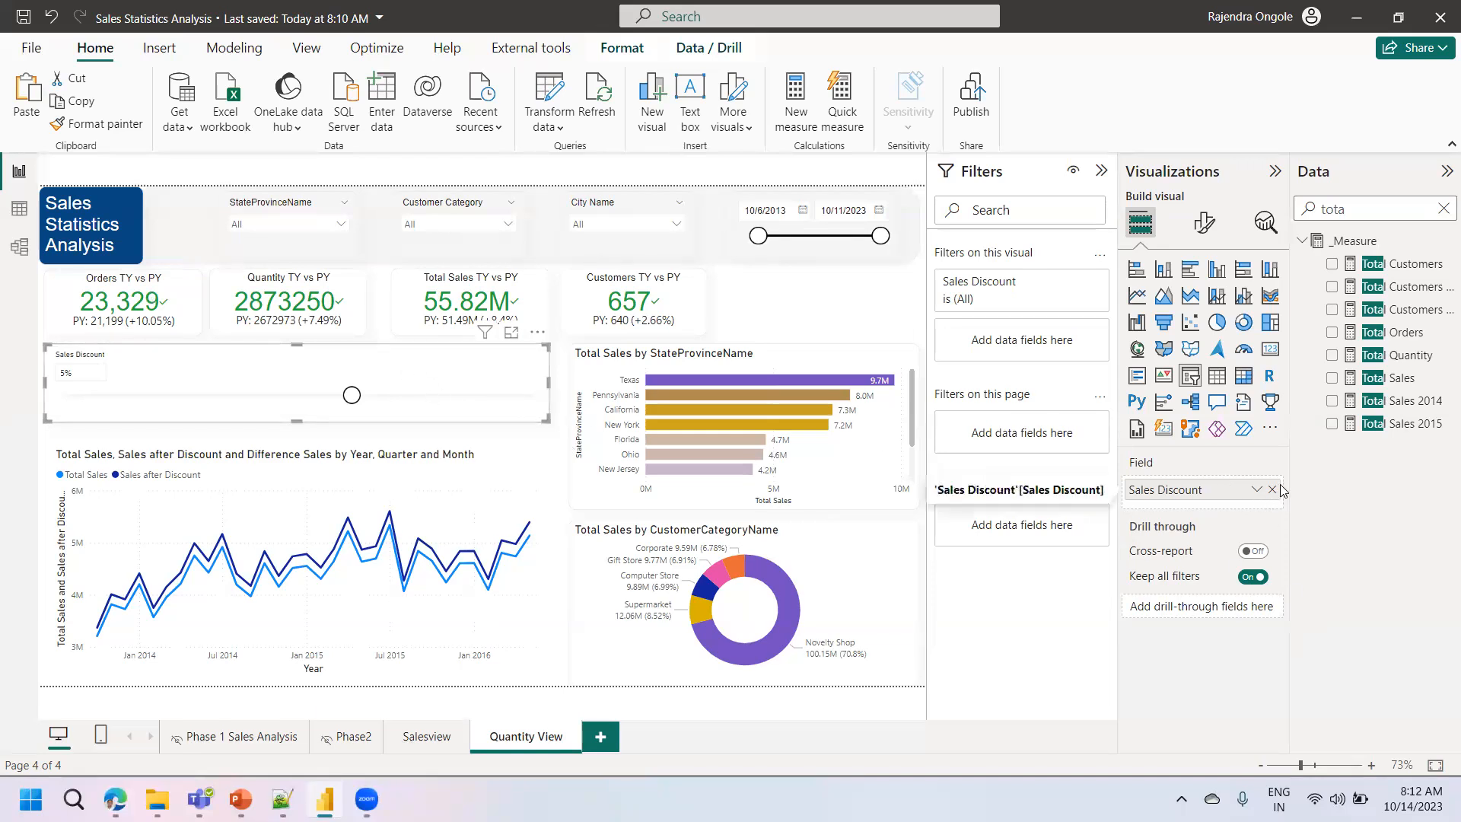
Replace the empty placeholder visual with an Increase of Quantity slicer.
left_click_drag(1356, 209, 1302, 205)
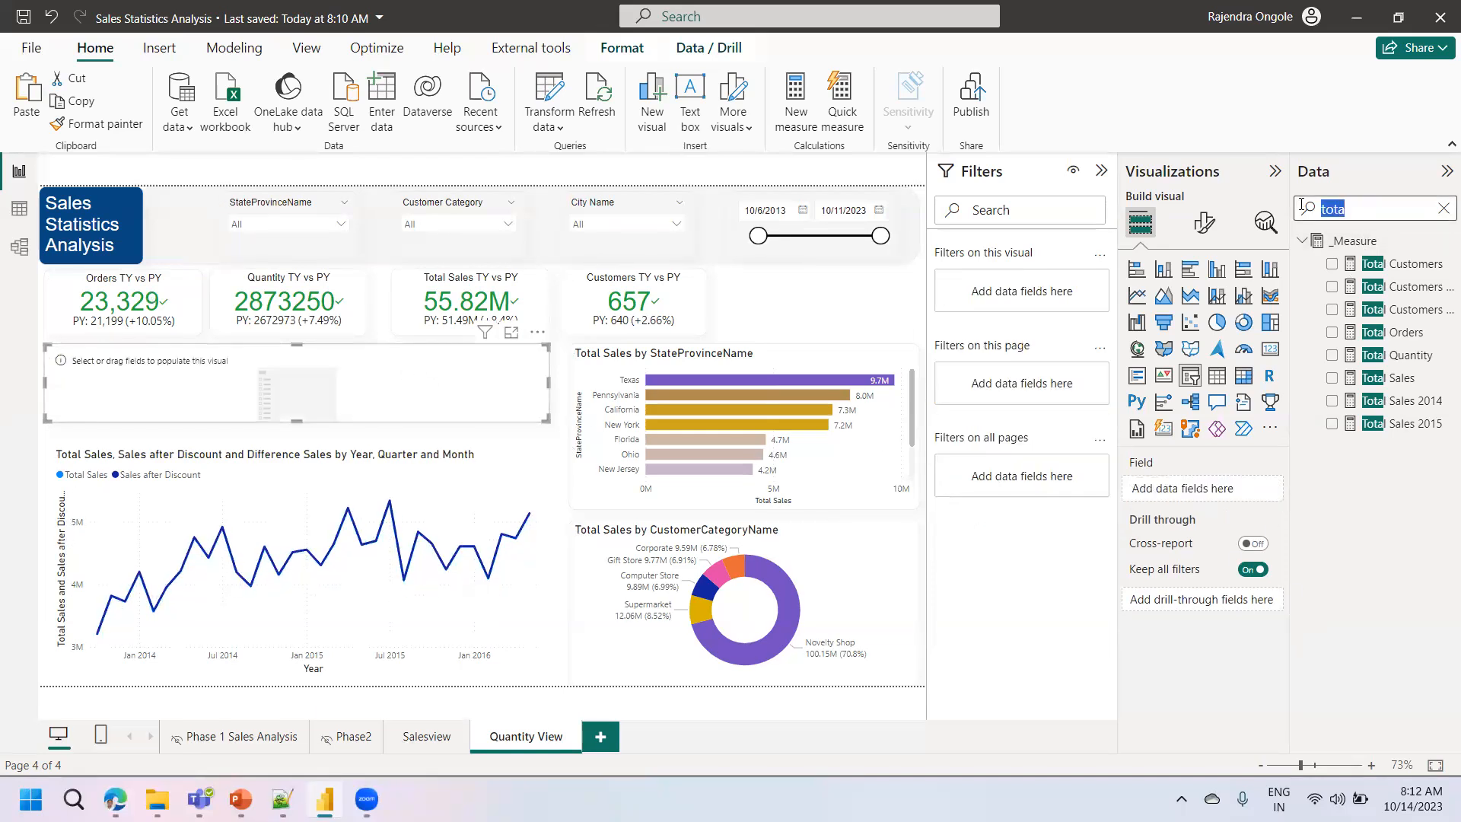
key("BackSpace")
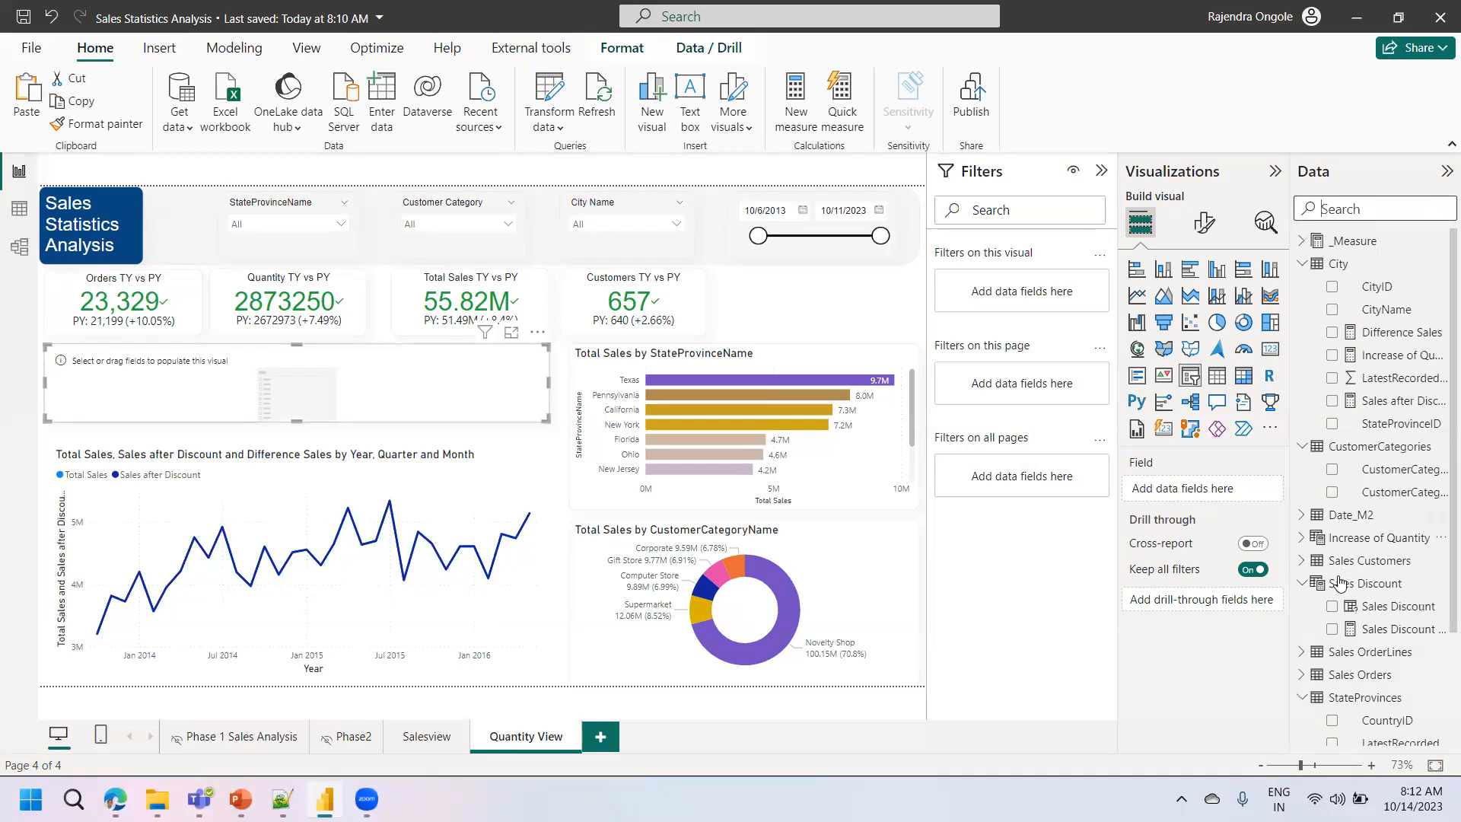
scroll(1337, 594, "down", 1)
left_click(1303, 463)
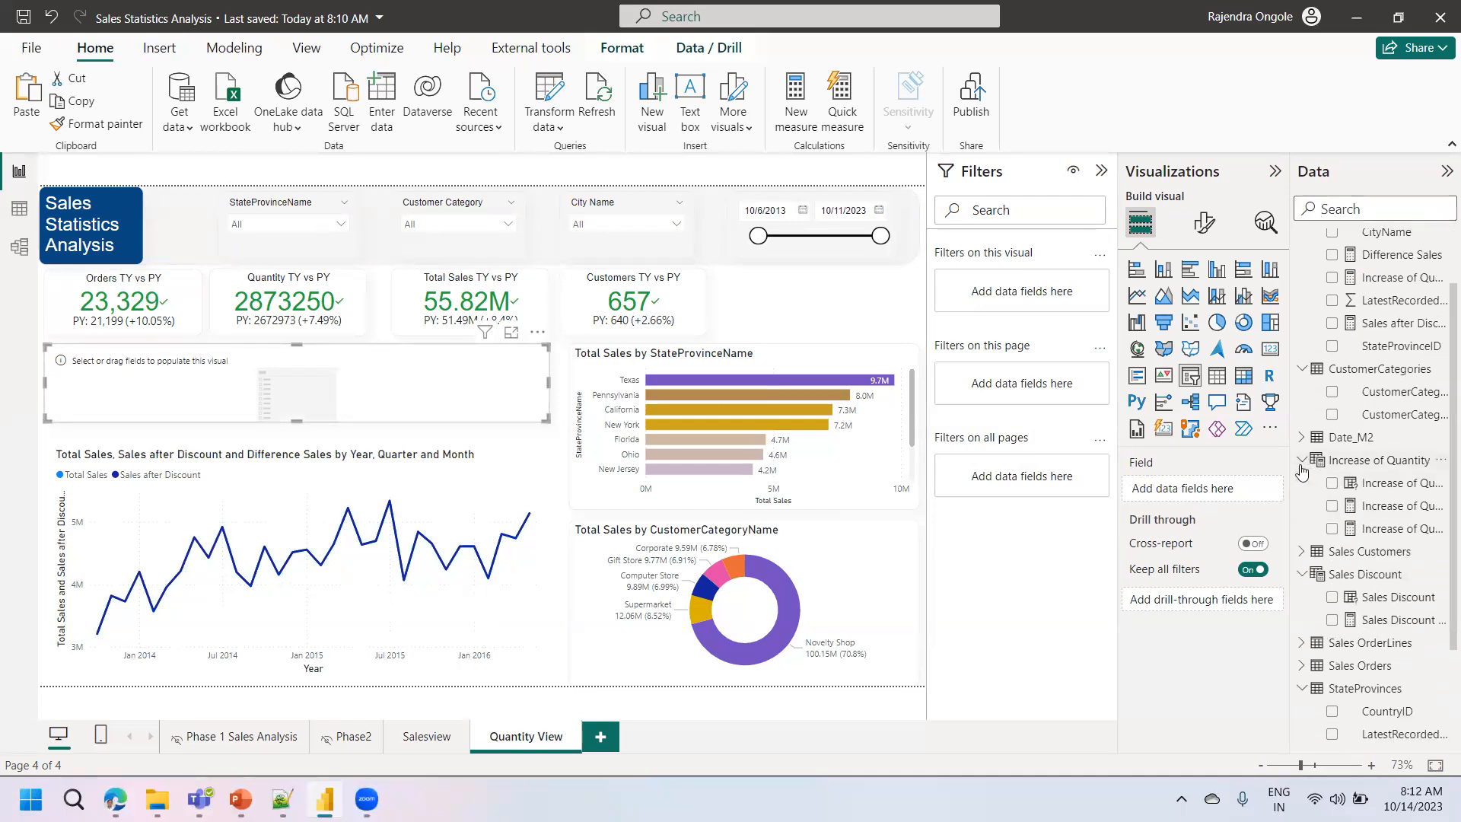
key("Delete")
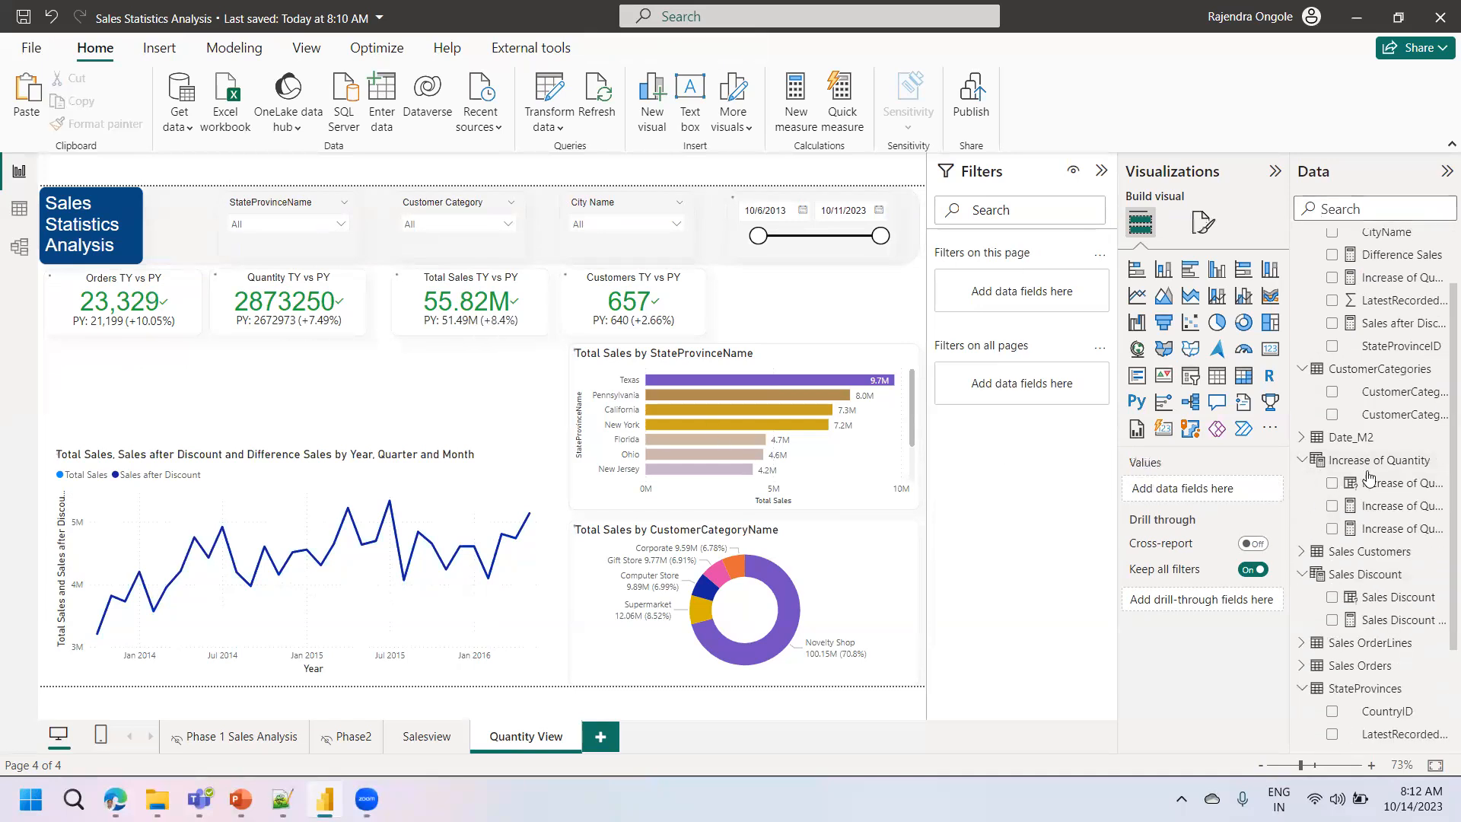
left_click(1330, 485)
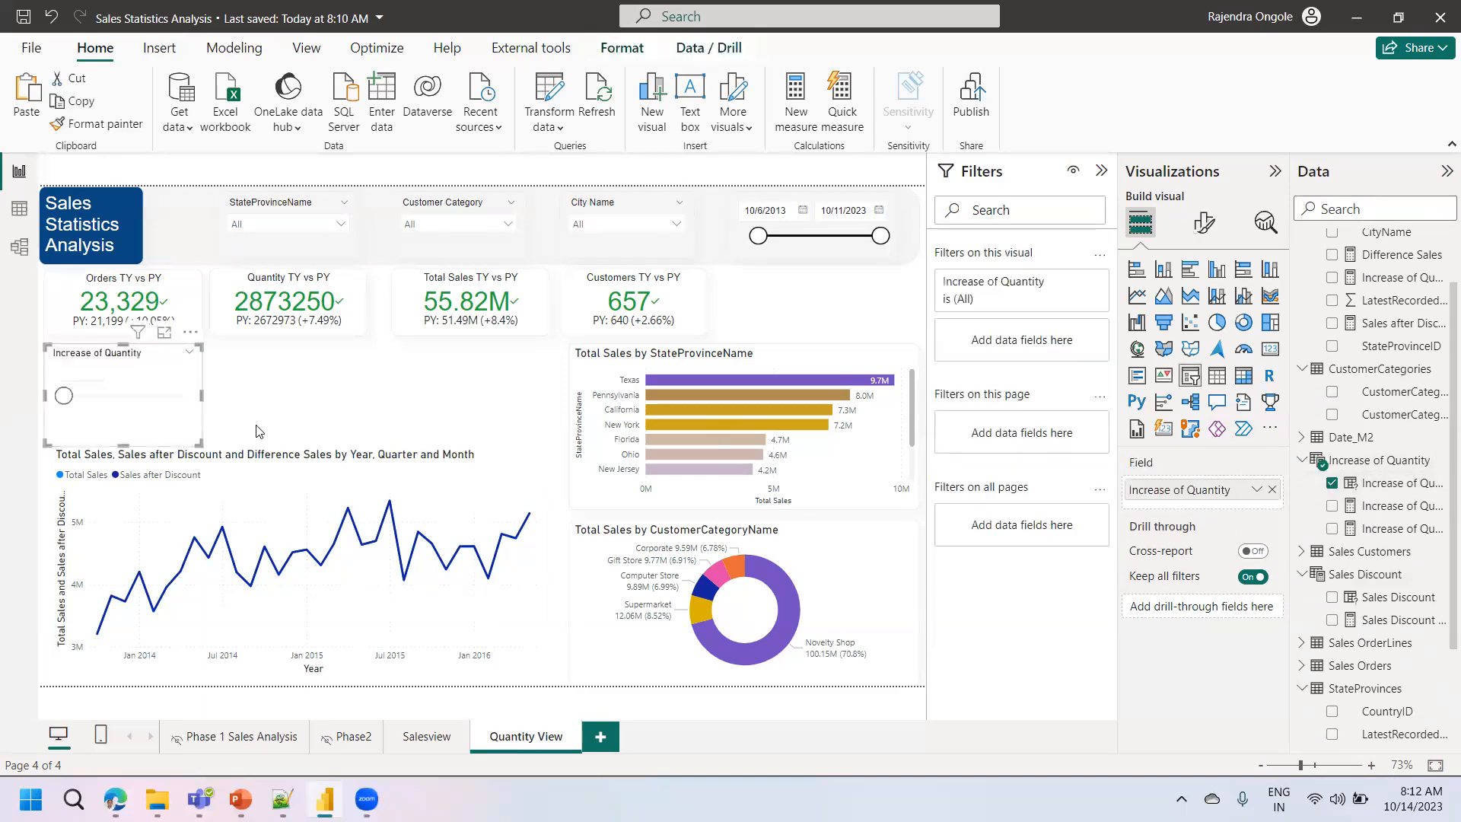
Stretch the slicer to the chart's width and set Increase of Quantity to 50%.
left_click_drag(199, 397, 548, 421)
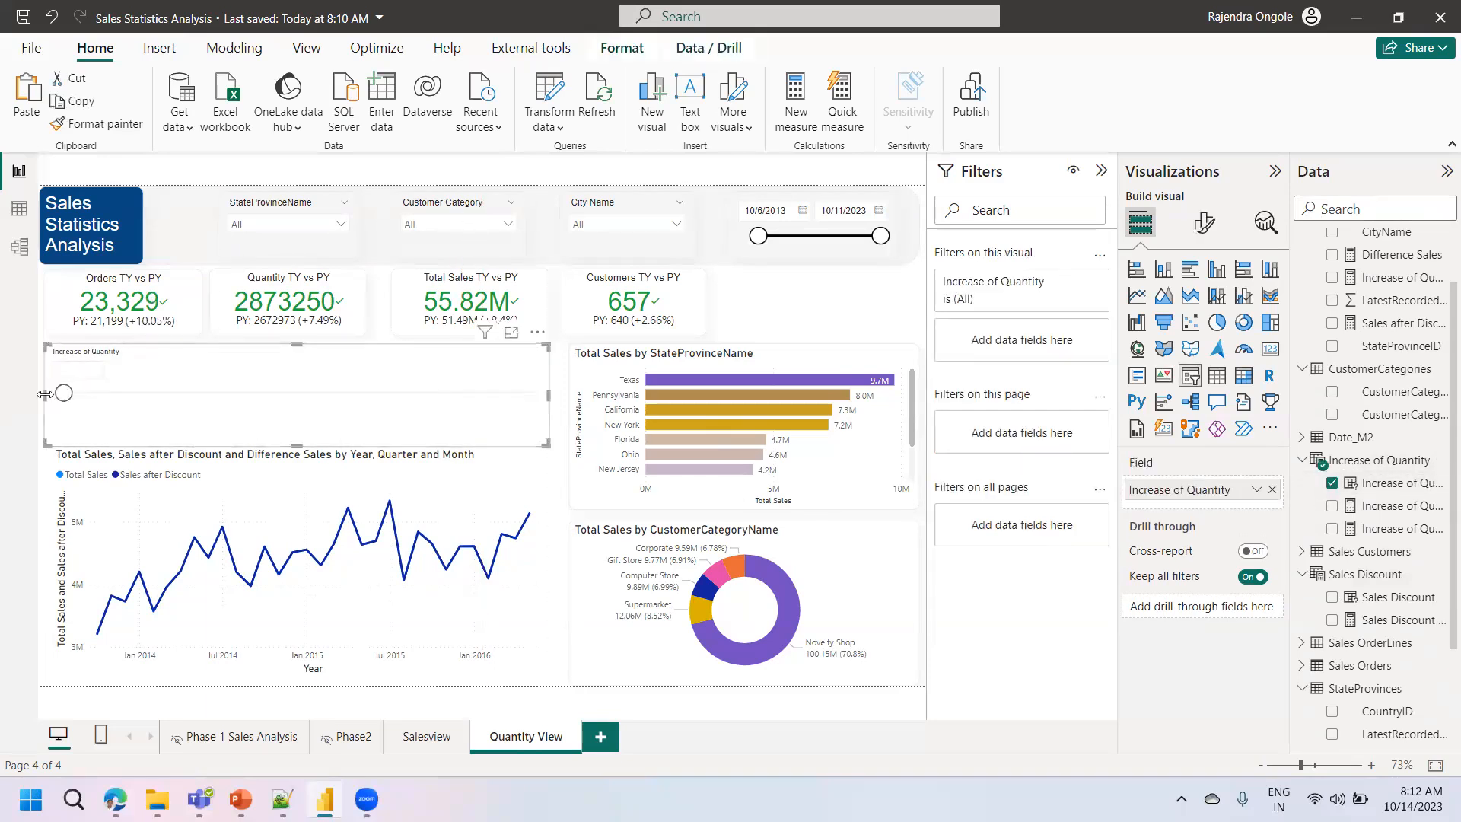
left_click_drag(45, 401, 293, 405)
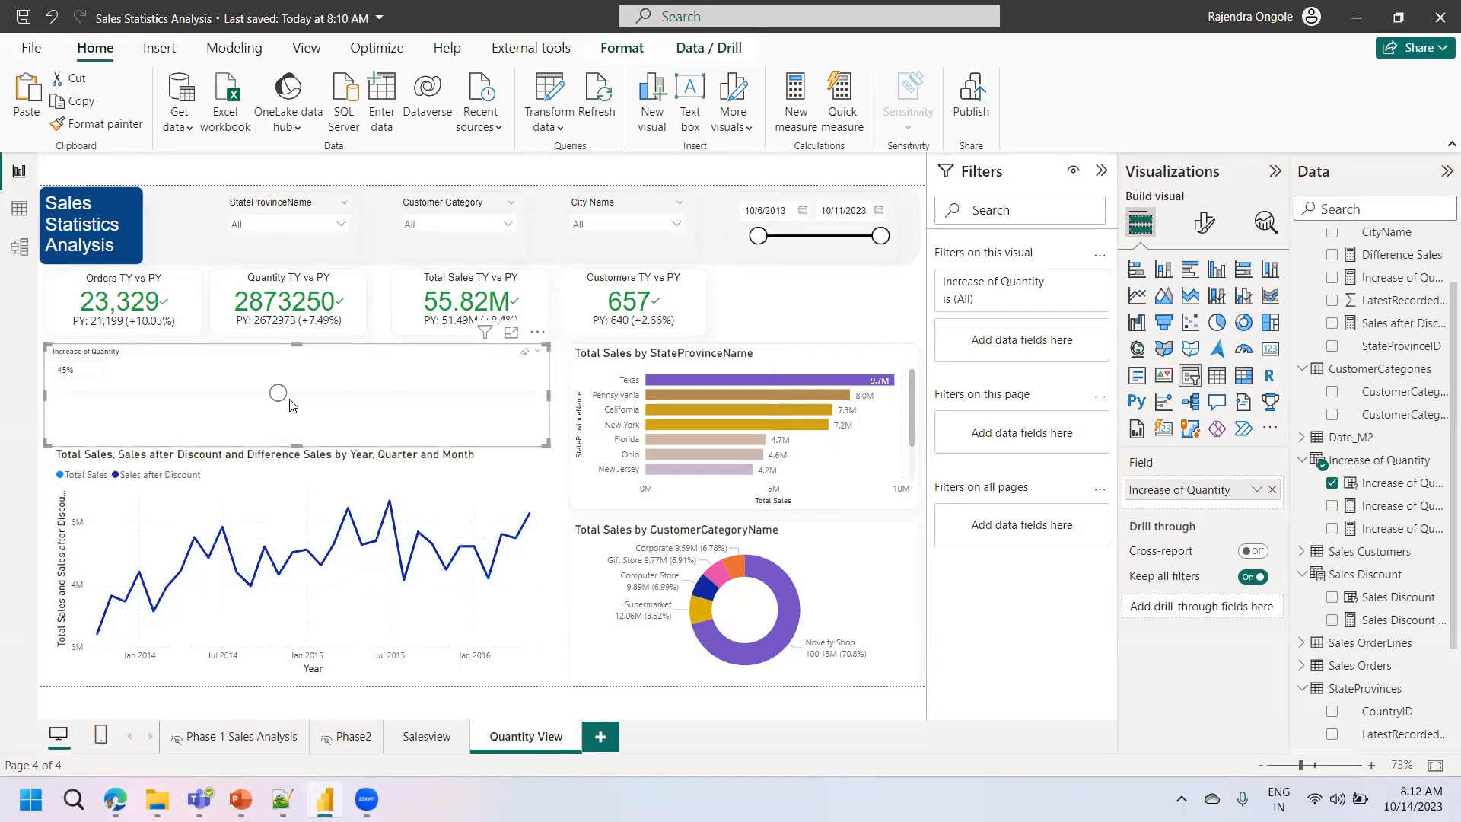
left_click(345, 407)
left_click(302, 396)
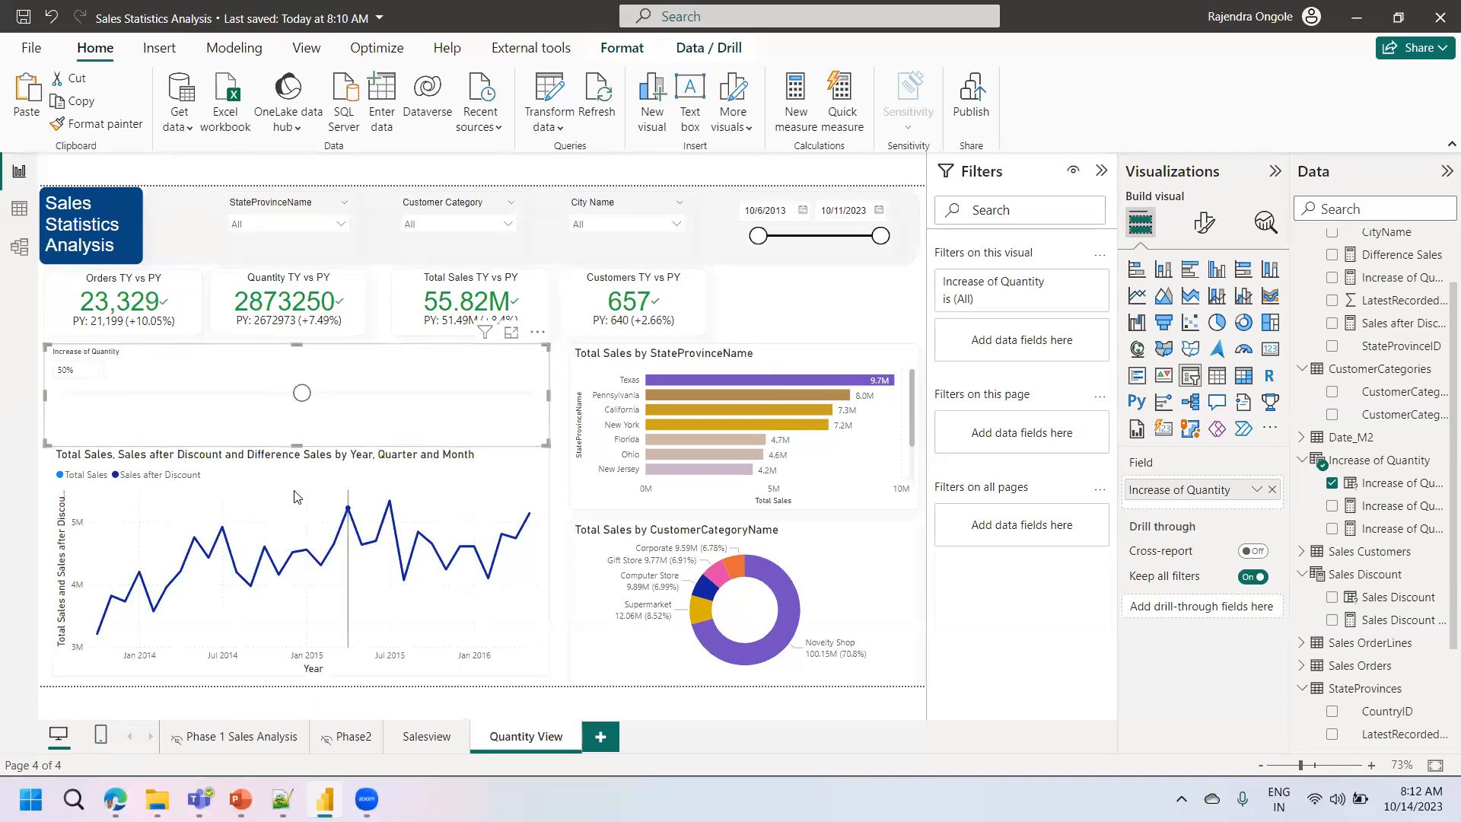
Make the line chart plot Total Quantity instead of Sales after Discount and Total Sales.
left_click(279, 525)
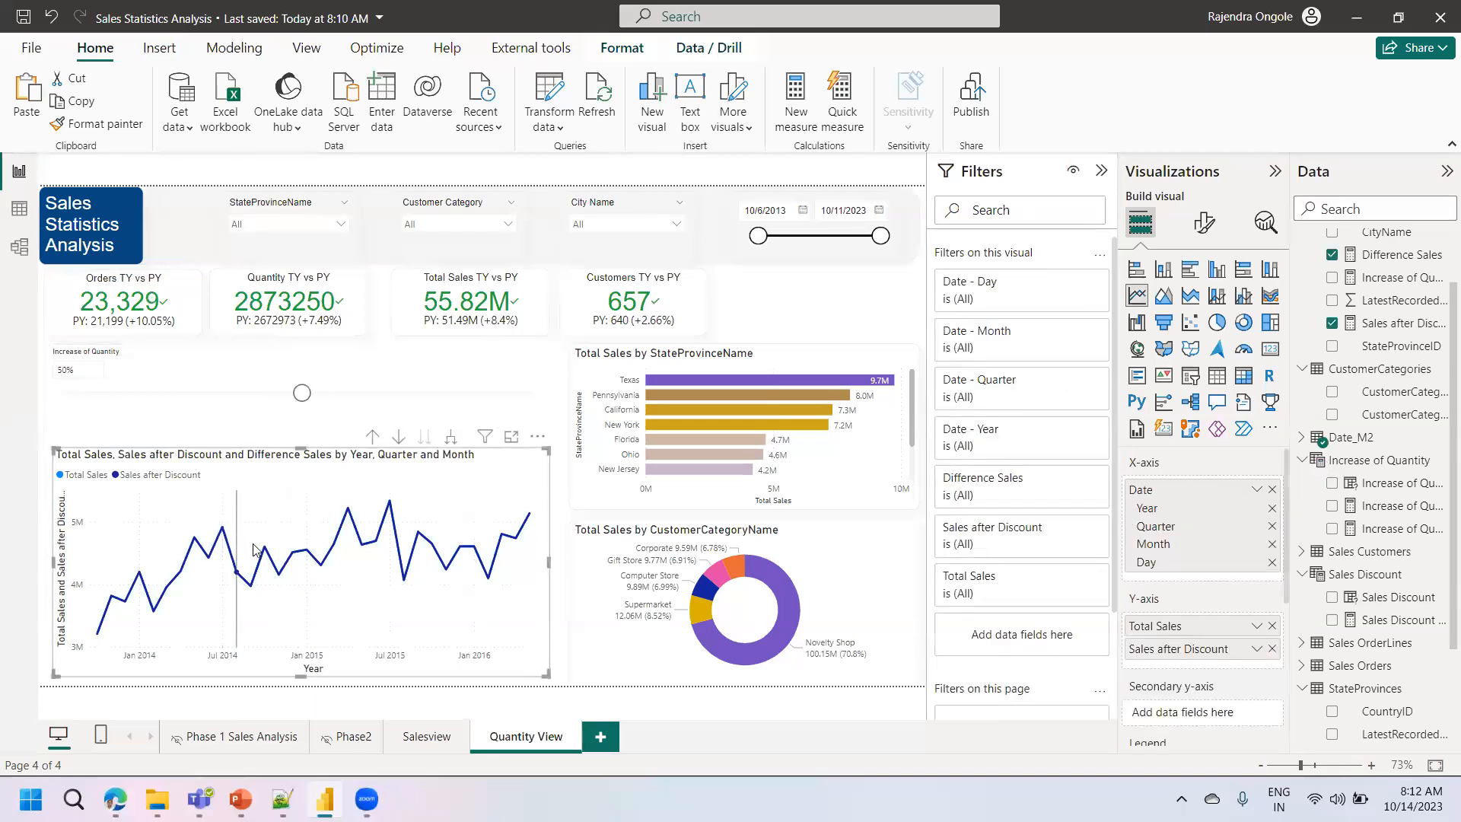
left_click(1271, 648)
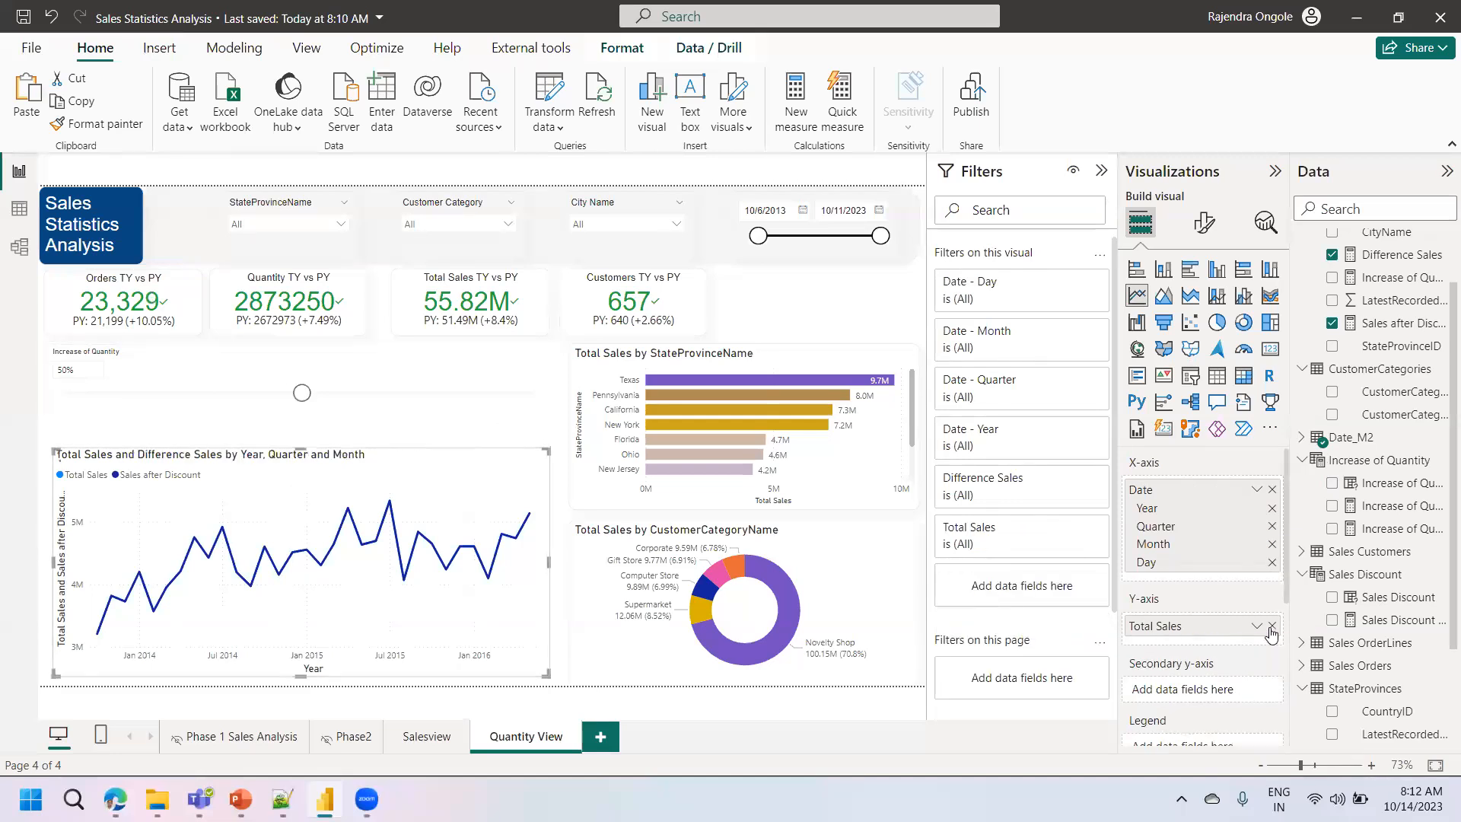
left_click(1271, 625)
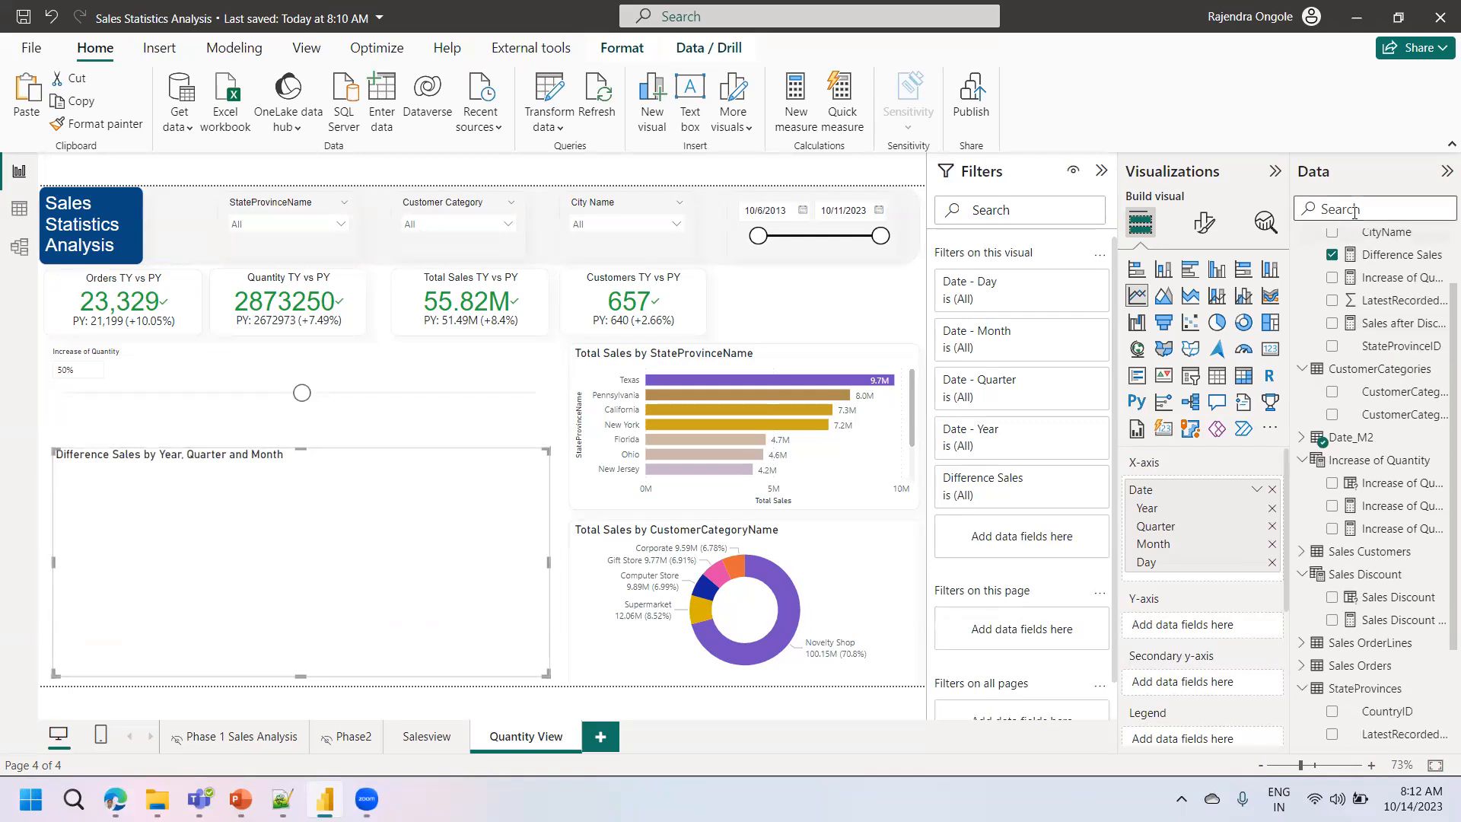
type("total")
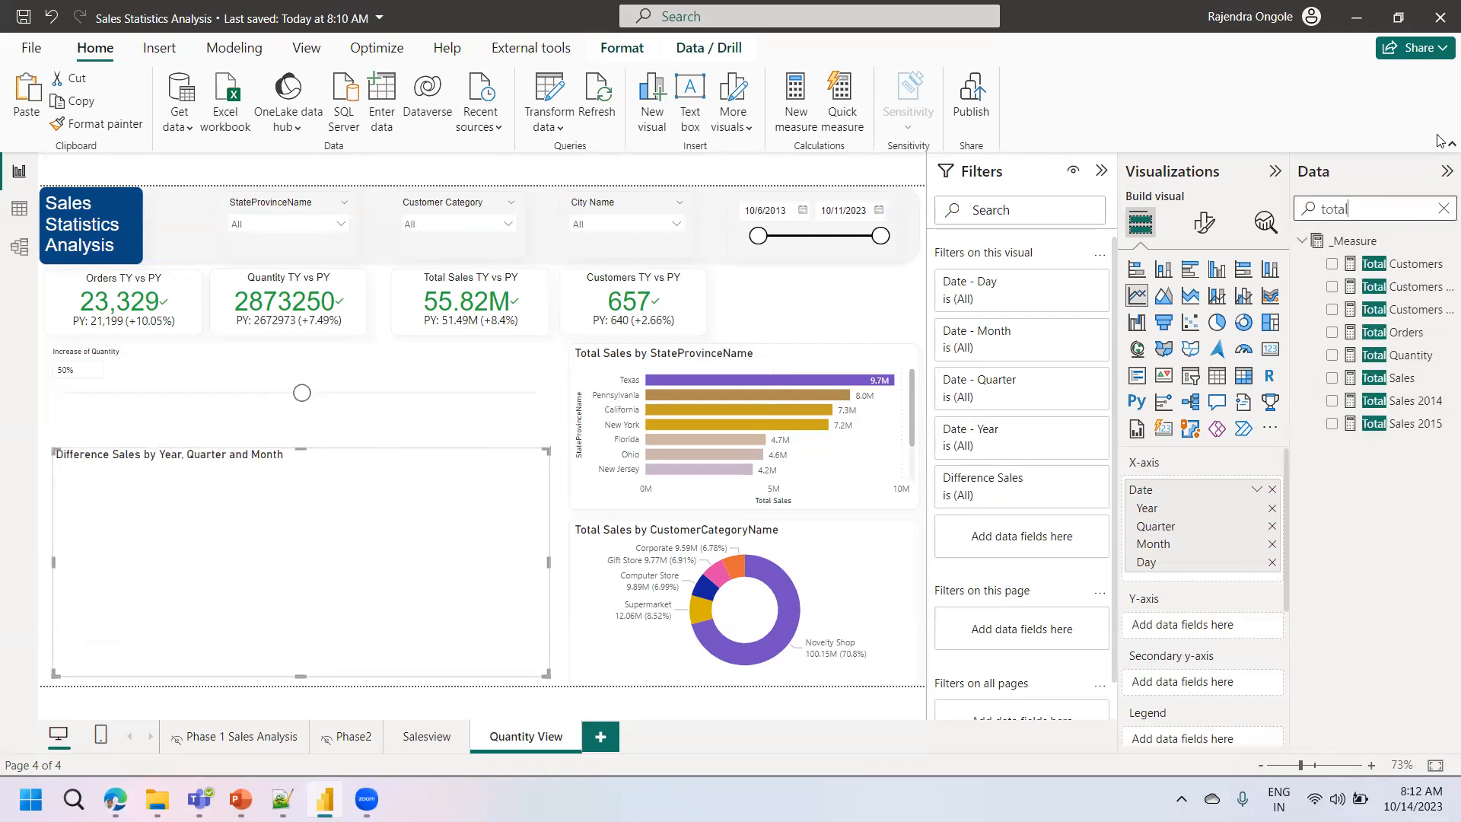
left_click(1332, 355)
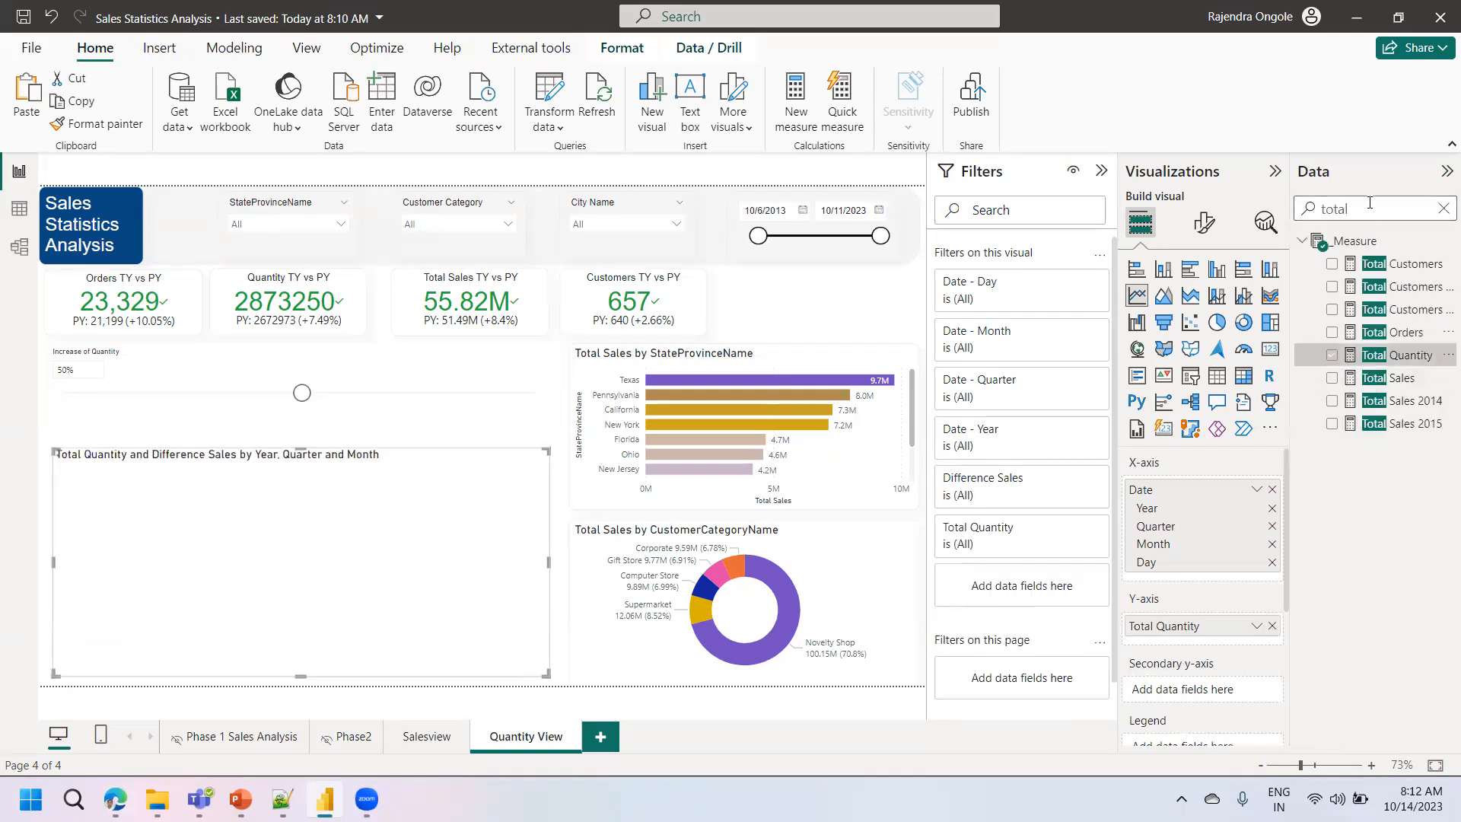
left_click_drag(1368, 206, 1265, 211)
key("BackSpace")
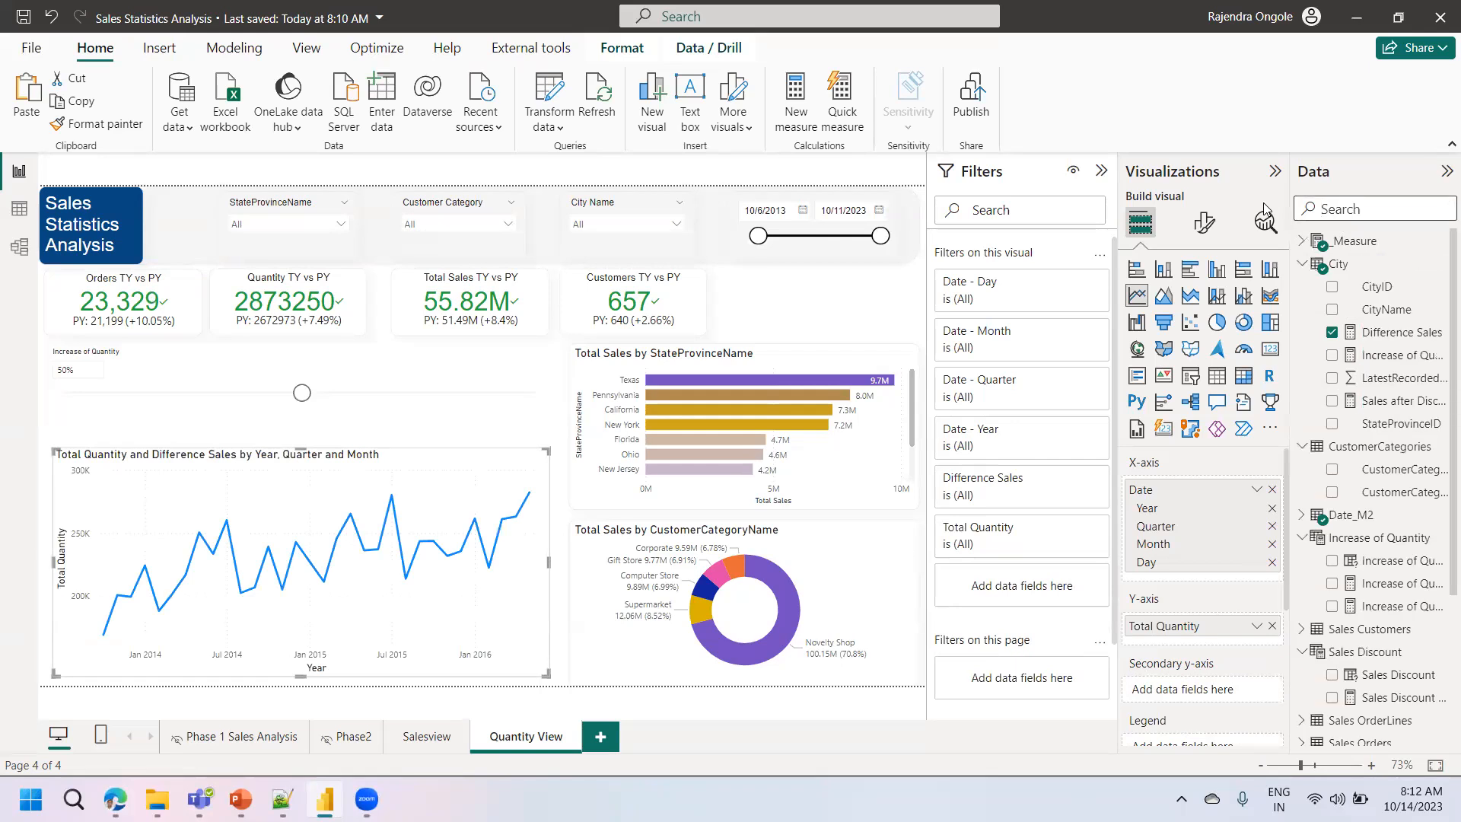
Lower the Increase of Quantity slider, widen the Data pane, and search fields for 'quant'.
left_click_drag(302, 395, 176, 395)
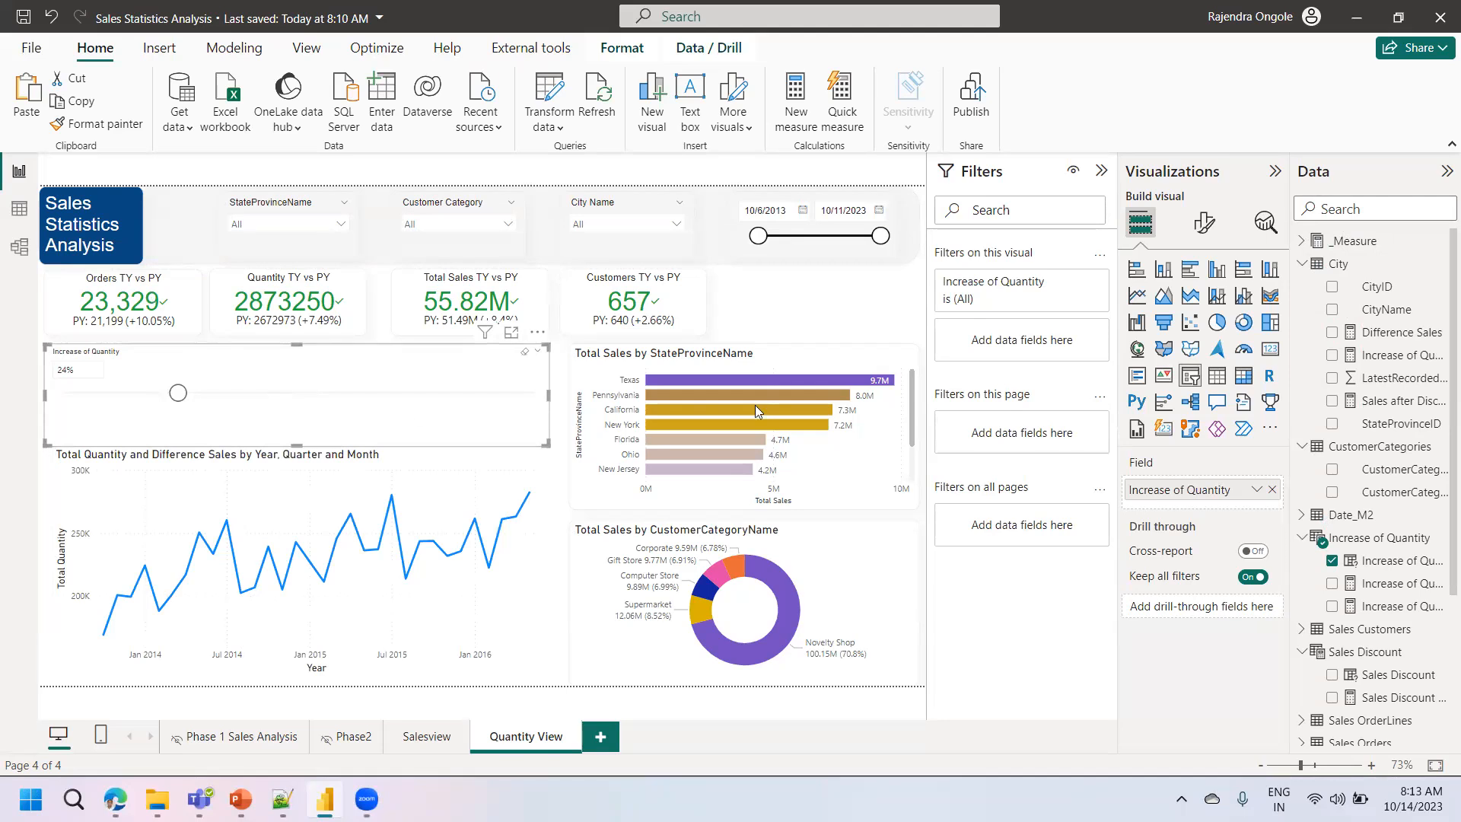
left_click_drag(1289, 407, 1225, 406)
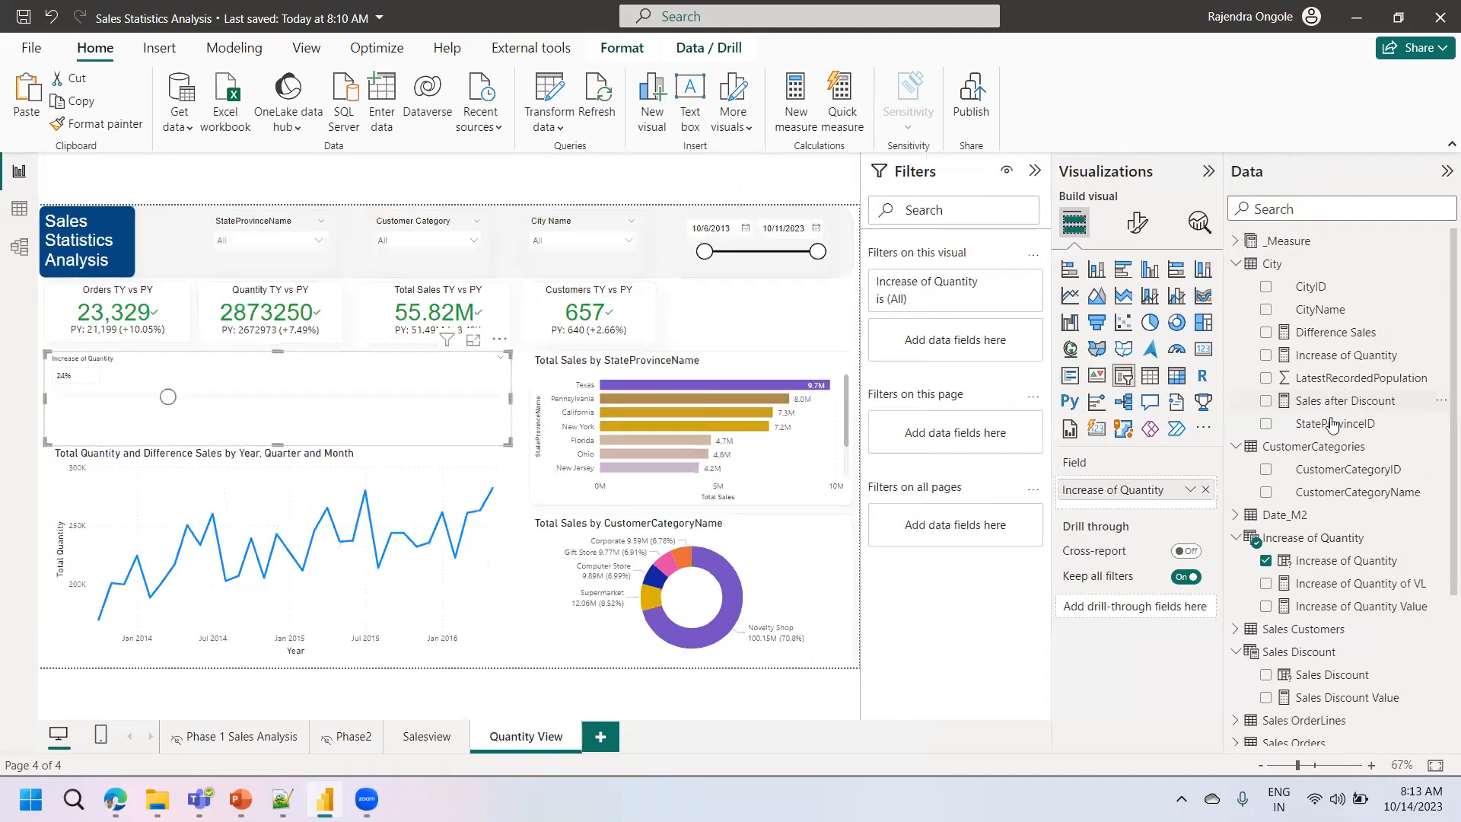
left_click(1290, 211)
type("quant")
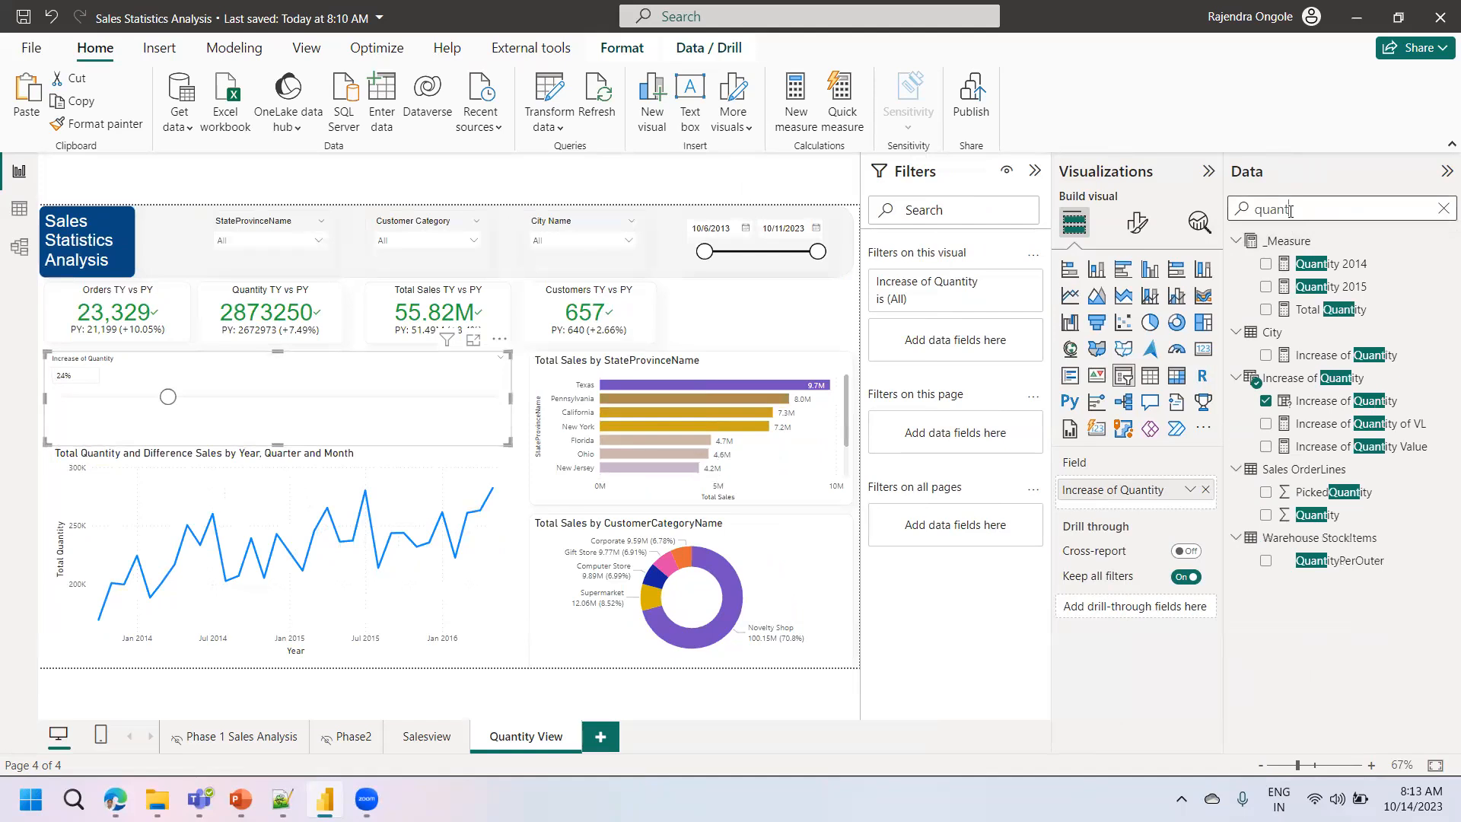
Review the Increase of Quantity measure's DAX, highlighting its Increase of Quantity Value reference.
left_click(1345, 355)
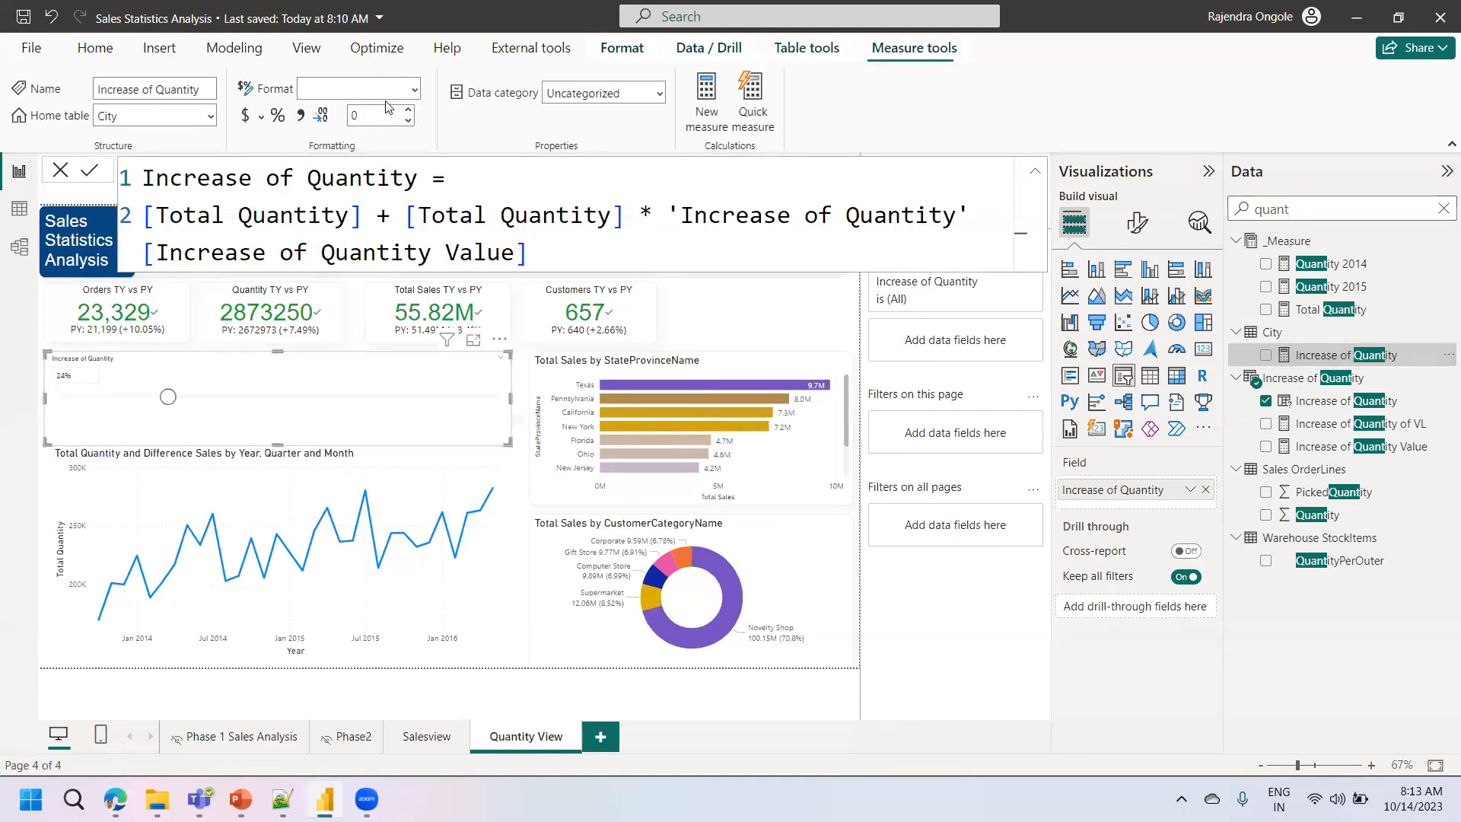
double_click(496, 235)
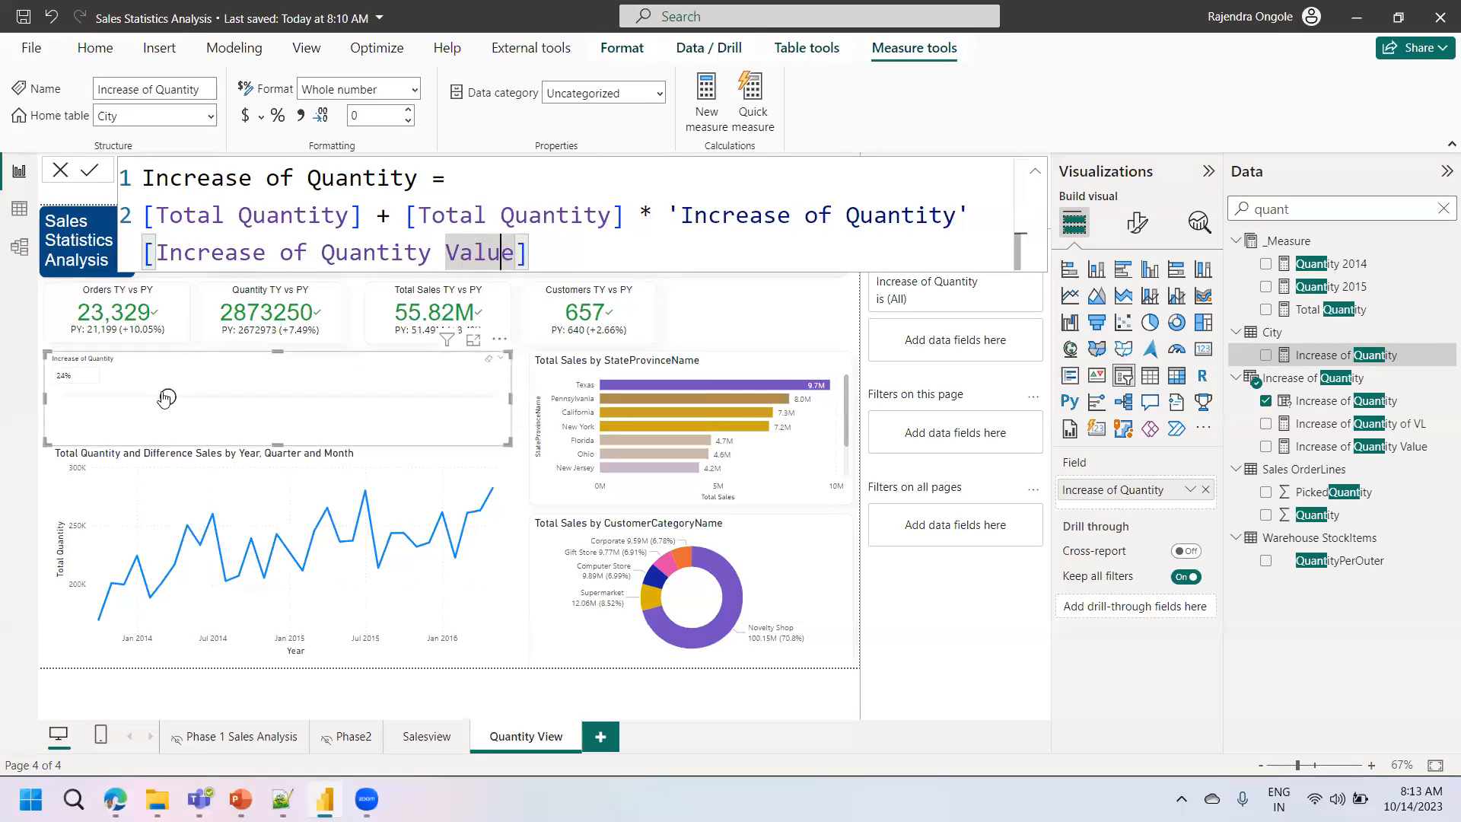
left_click_drag(652, 216, 724, 240)
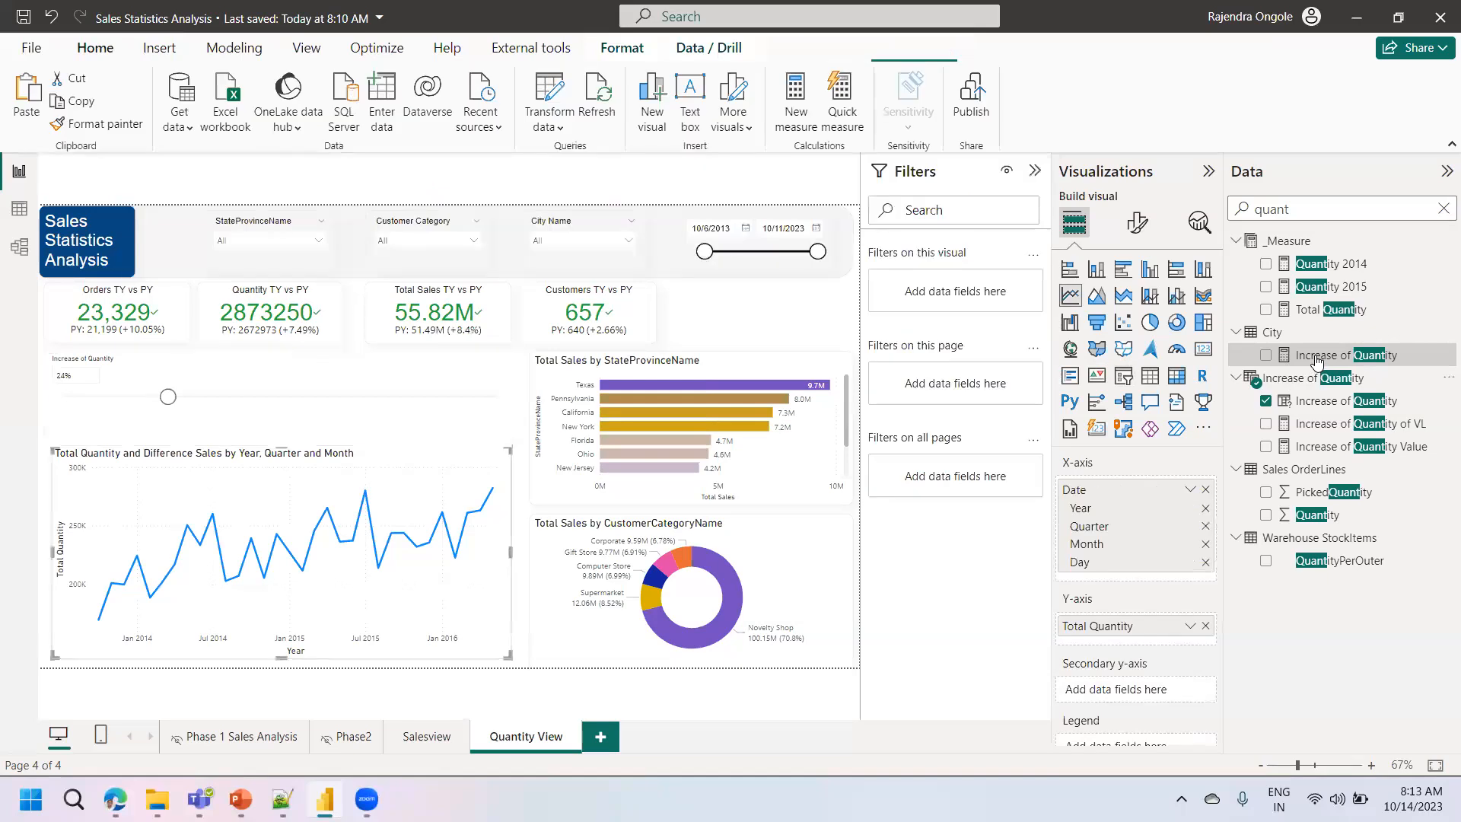
Add Increase of Quantity to the line chart's Y-axis and check its data-point tooltips.
left_click_drag(1317, 361, 1136, 639)
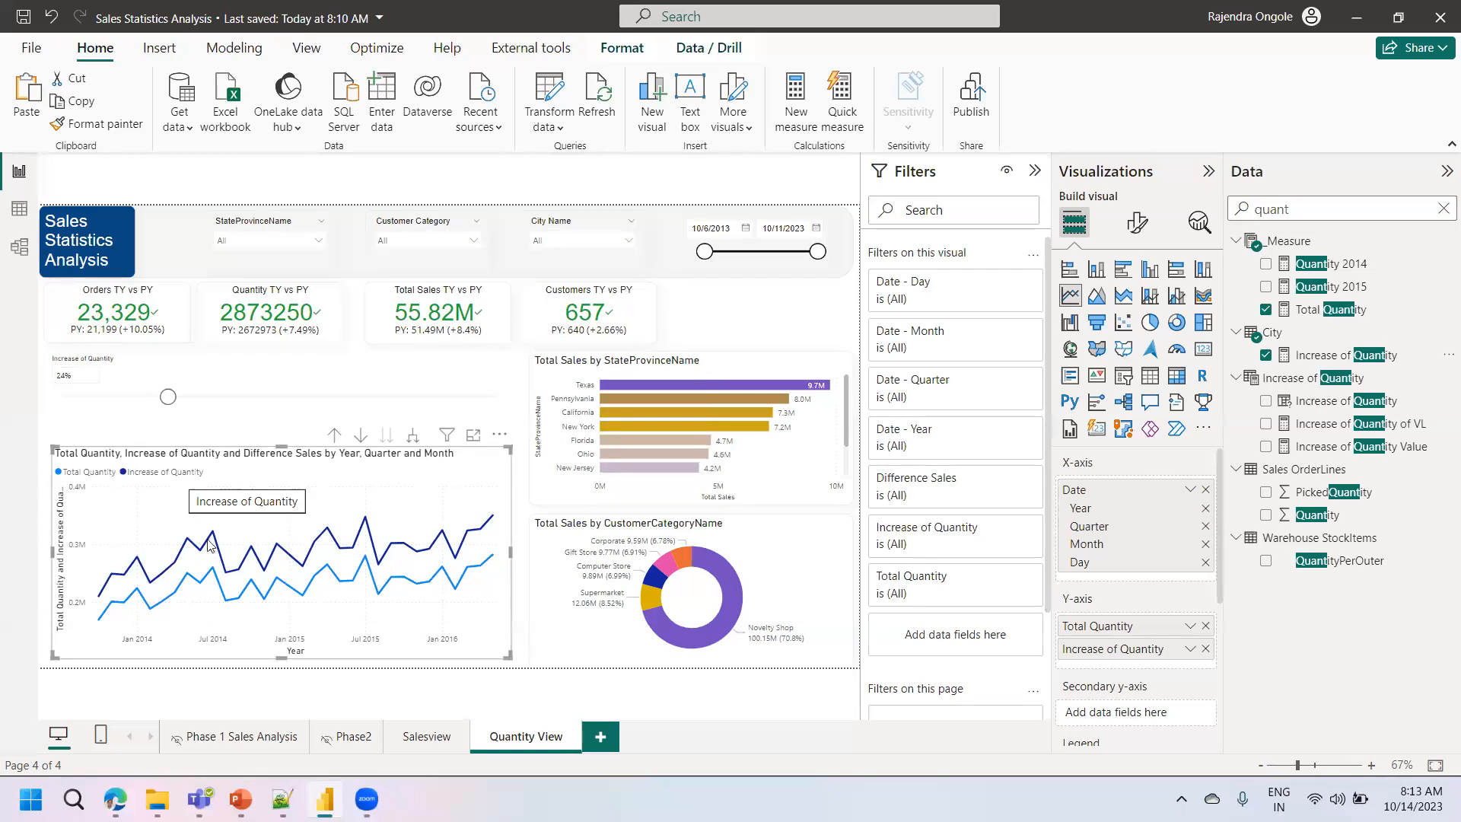
mouse_move(256, 553)
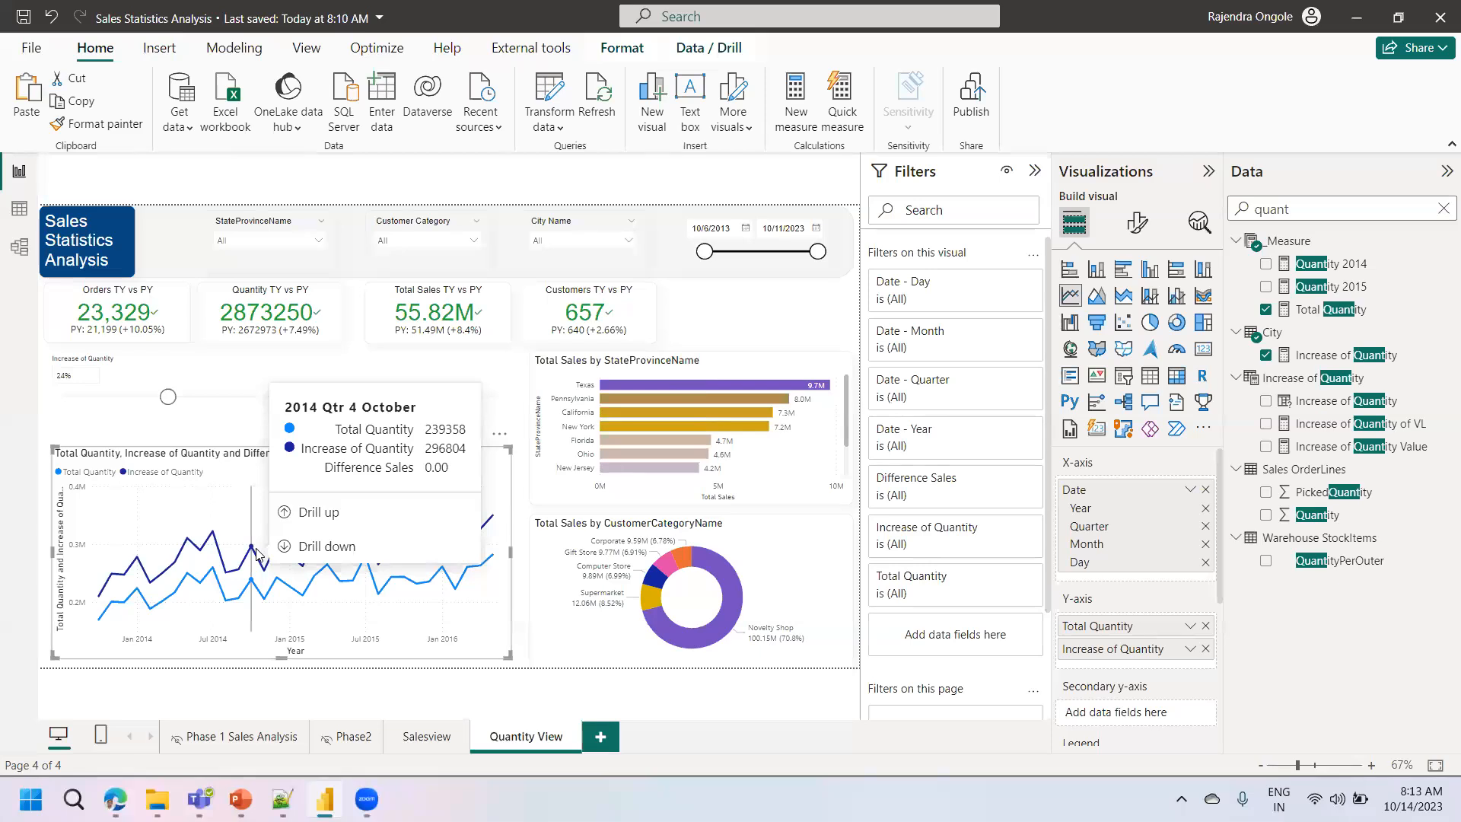
scroll(1201, 704, "down", 2)
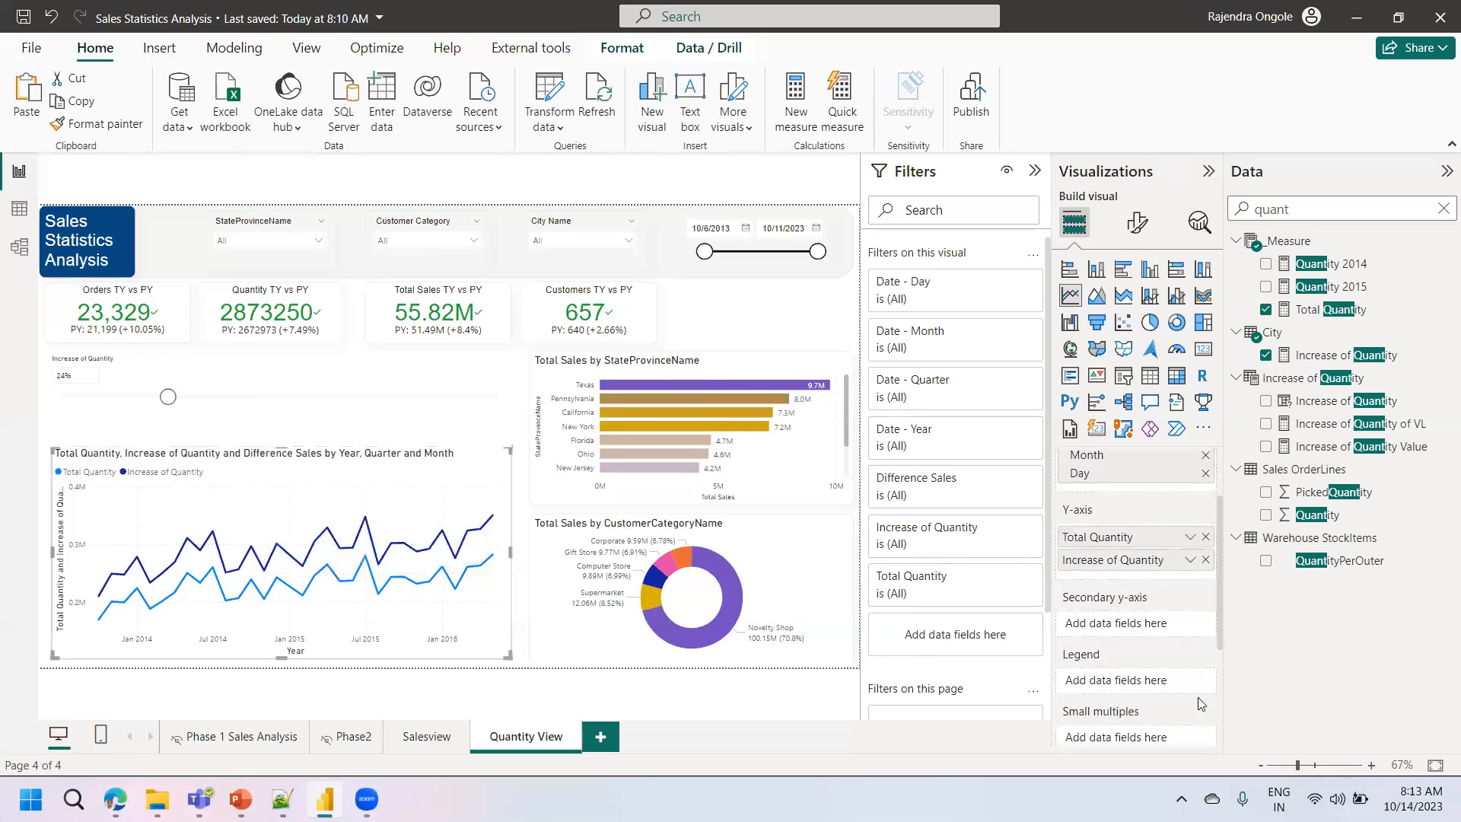
scroll(1200, 704, "down", 2)
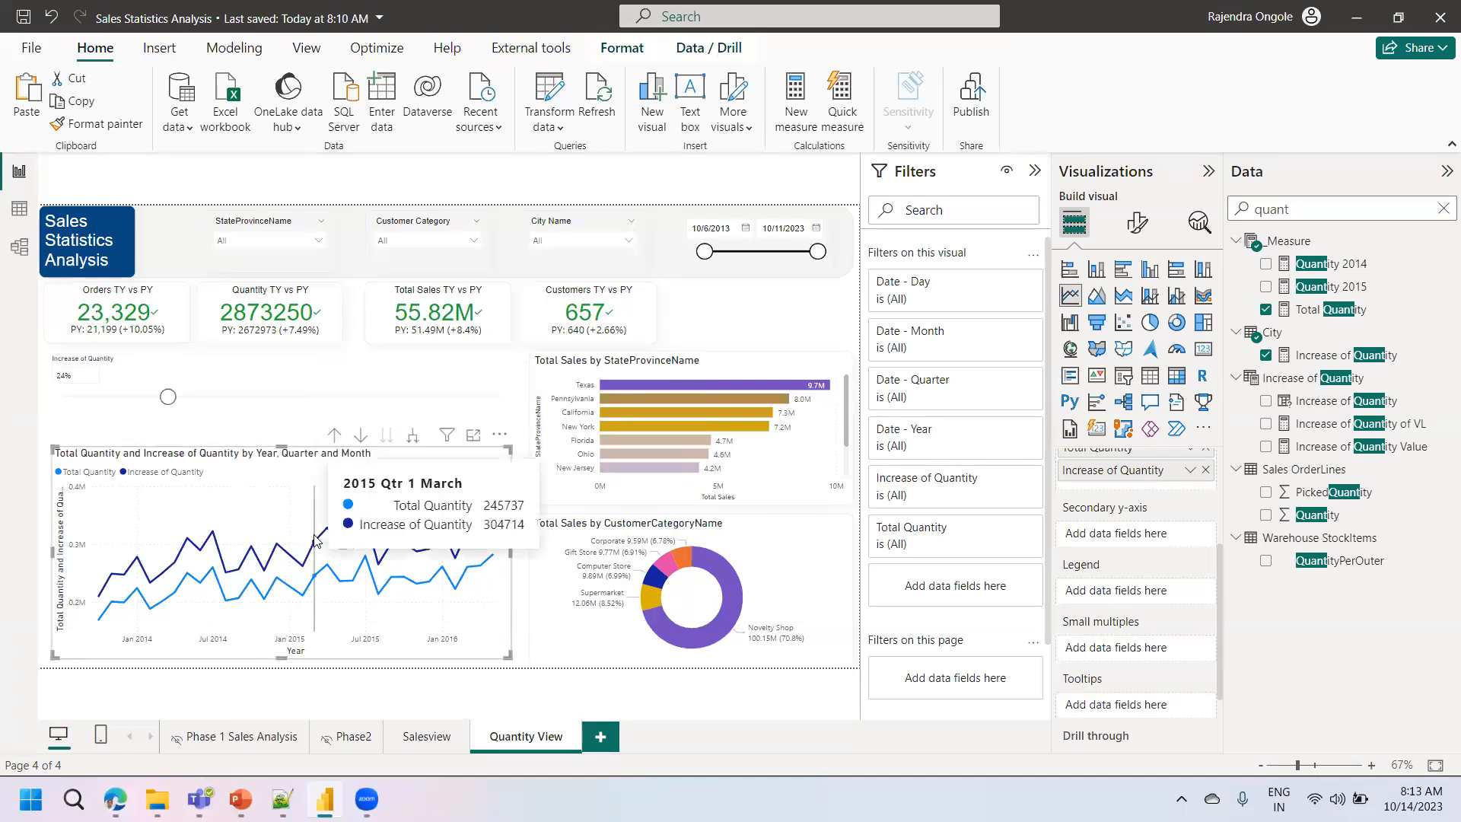
mouse_move(316, 540)
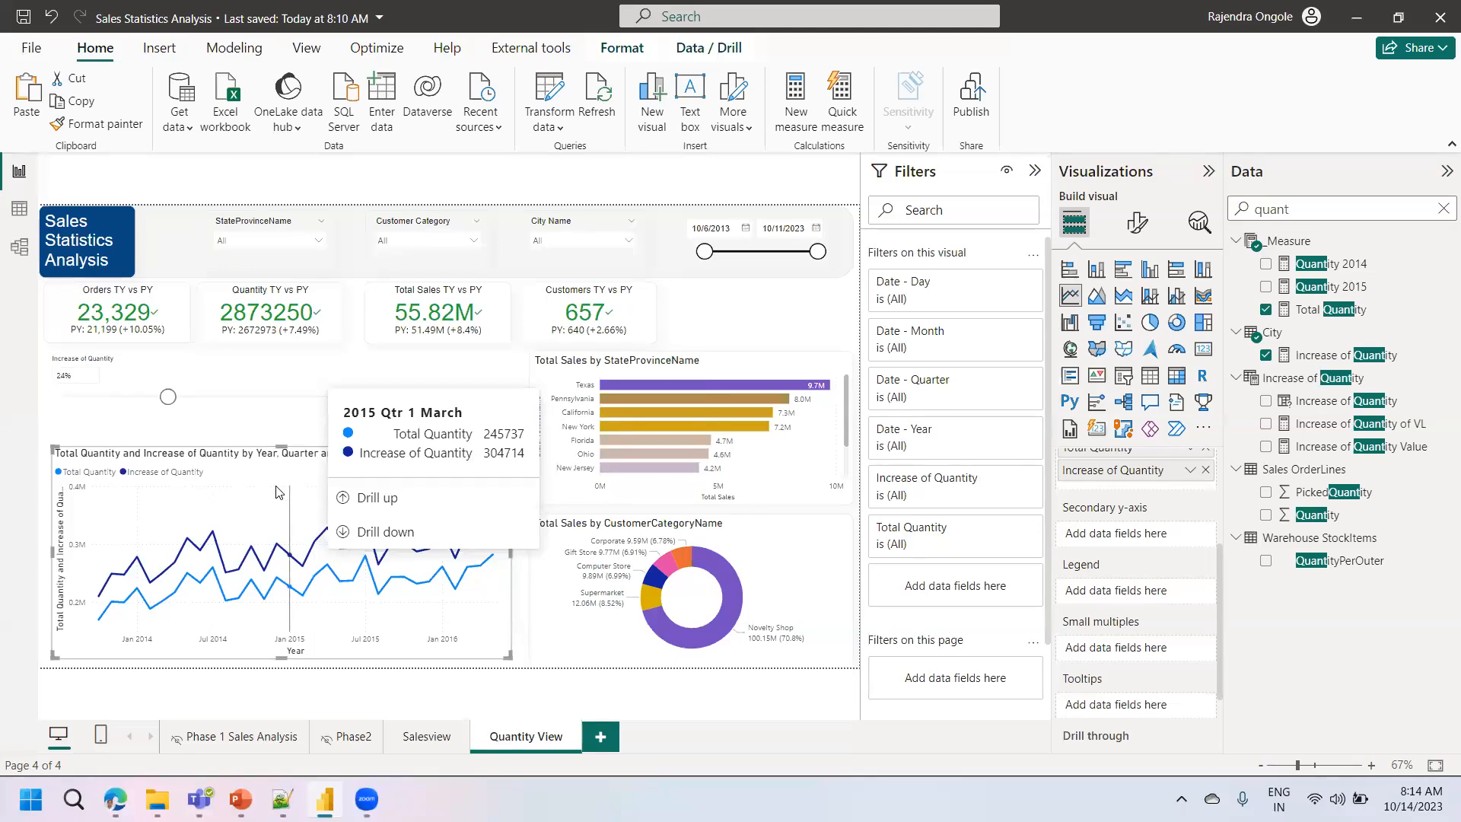
double_click(1282, 209)
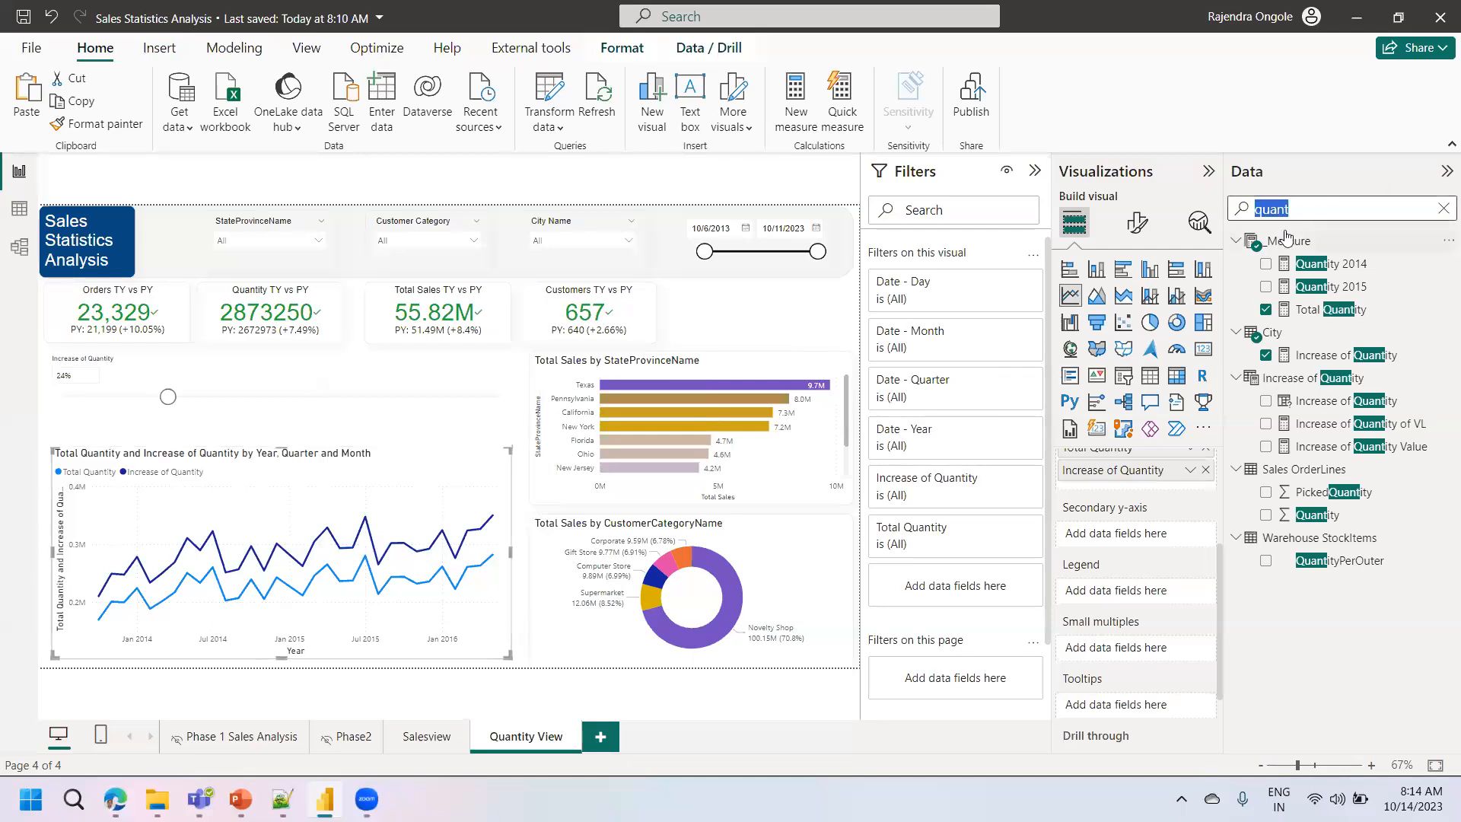
Clear the 'quant' search, view Salesview, then return to Quantity View's line chart.
key("BackSpace")
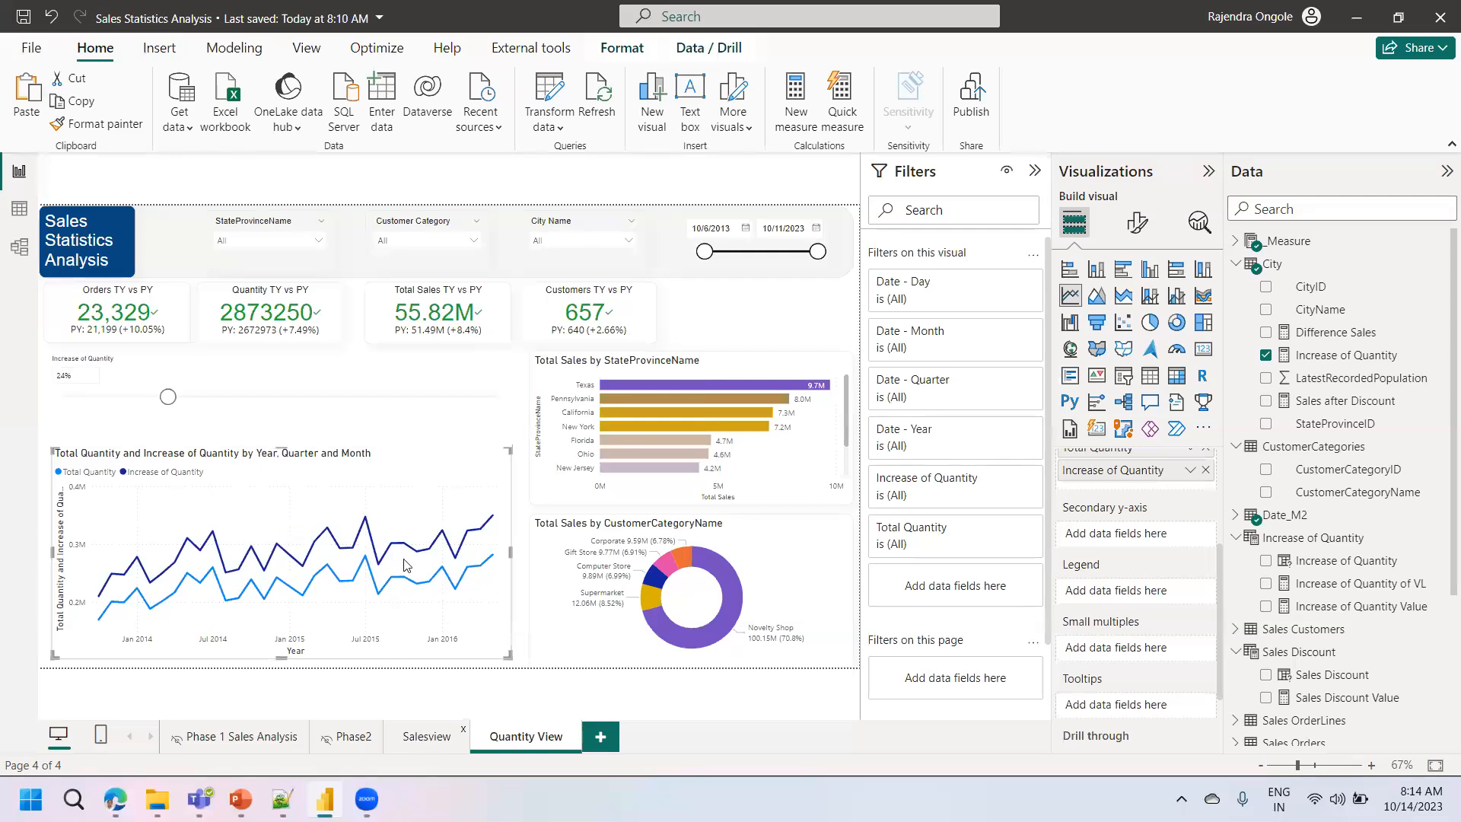
left_click(439, 740)
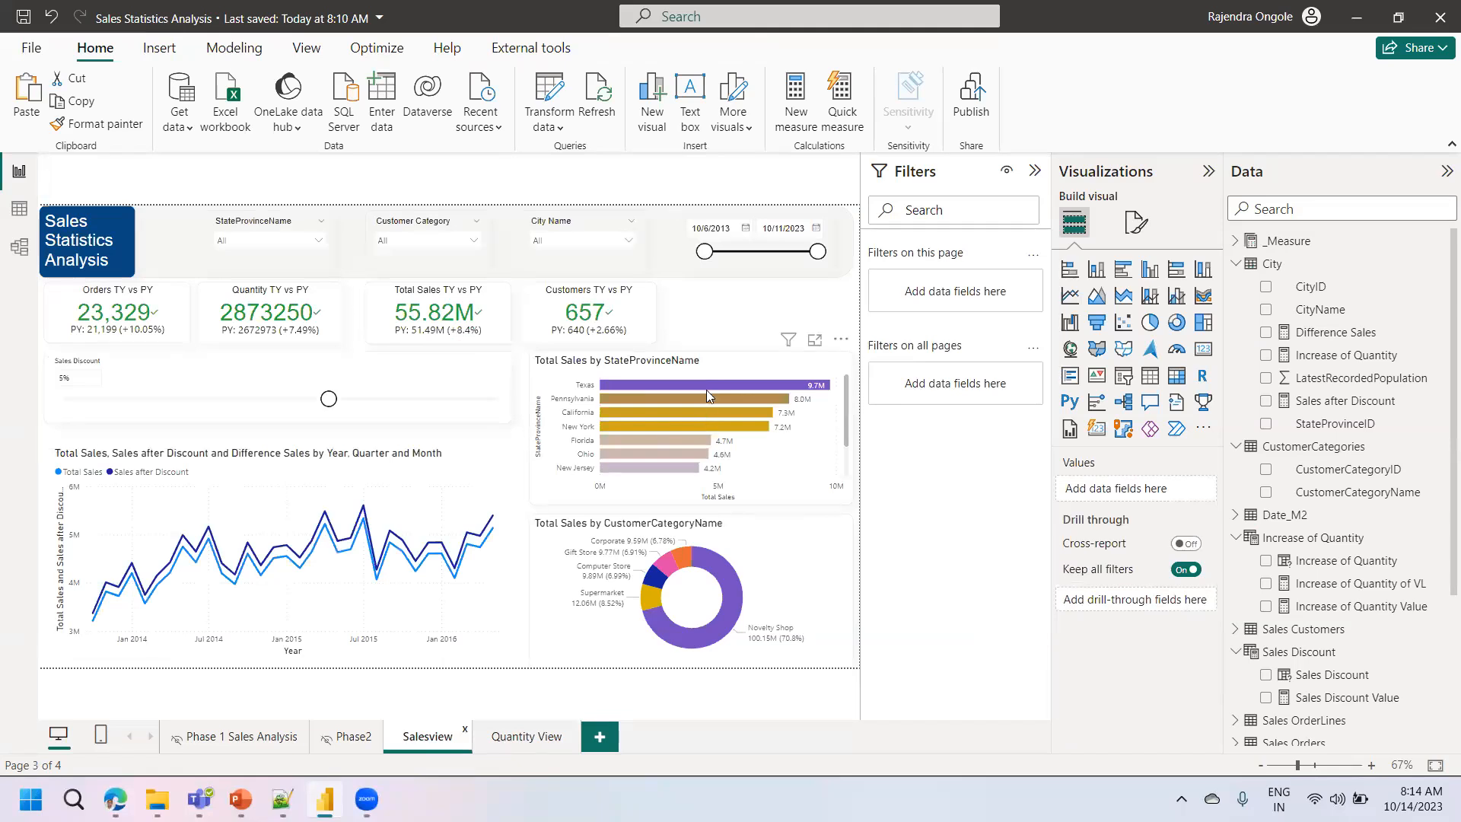
mouse_move(708, 387)
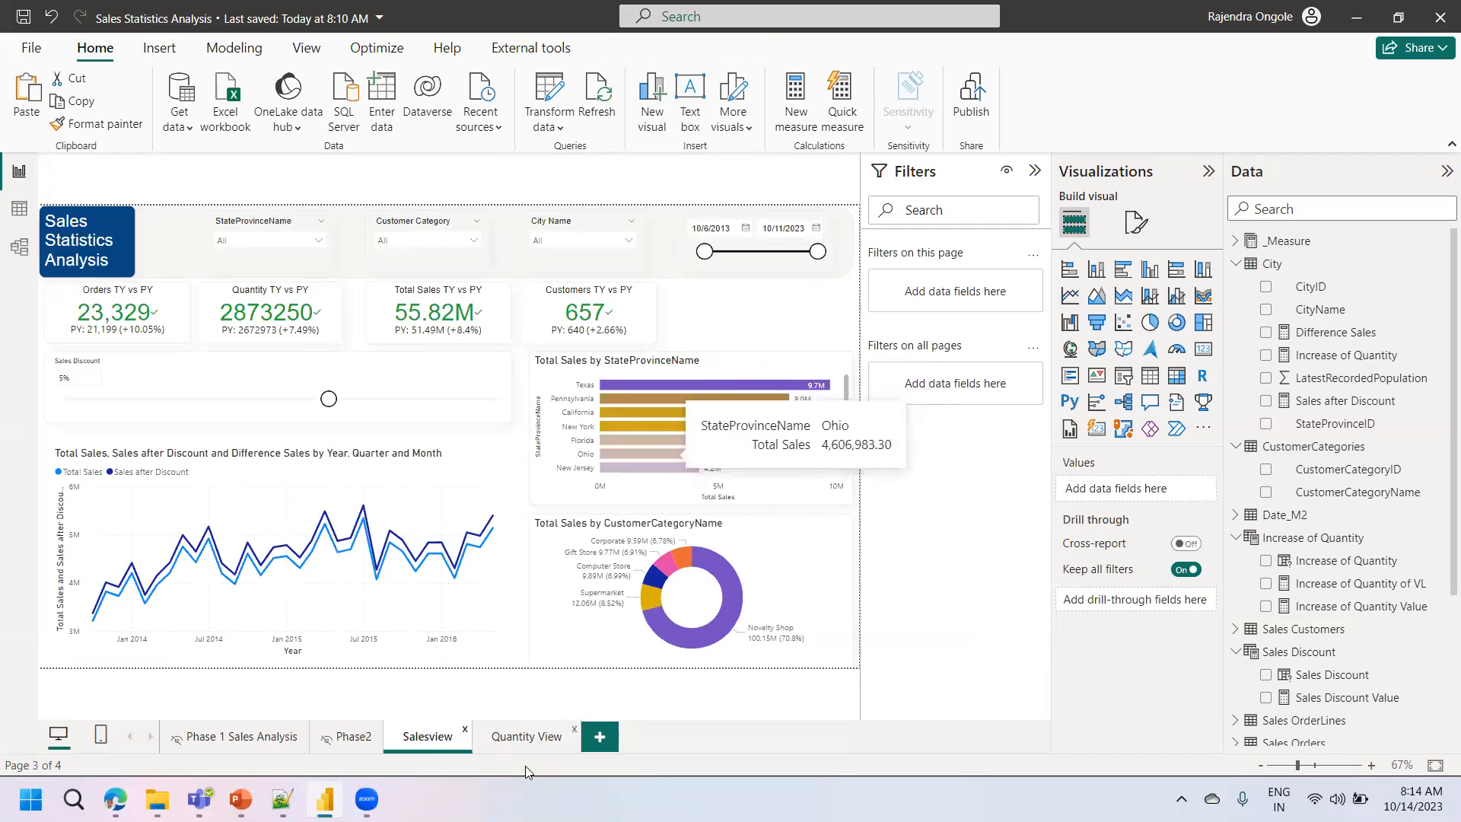
left_click(525, 736)
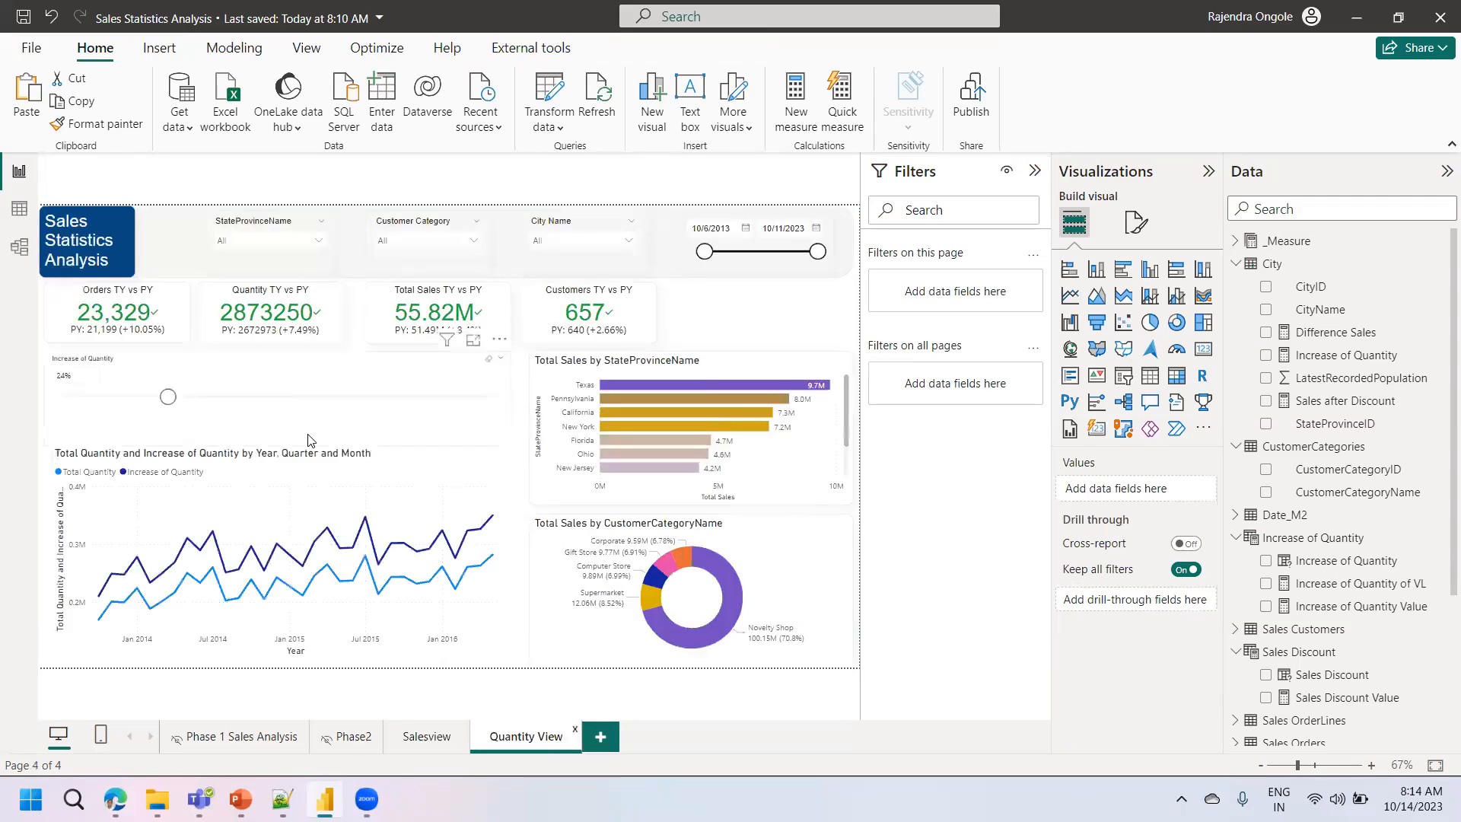
left_click(378, 463)
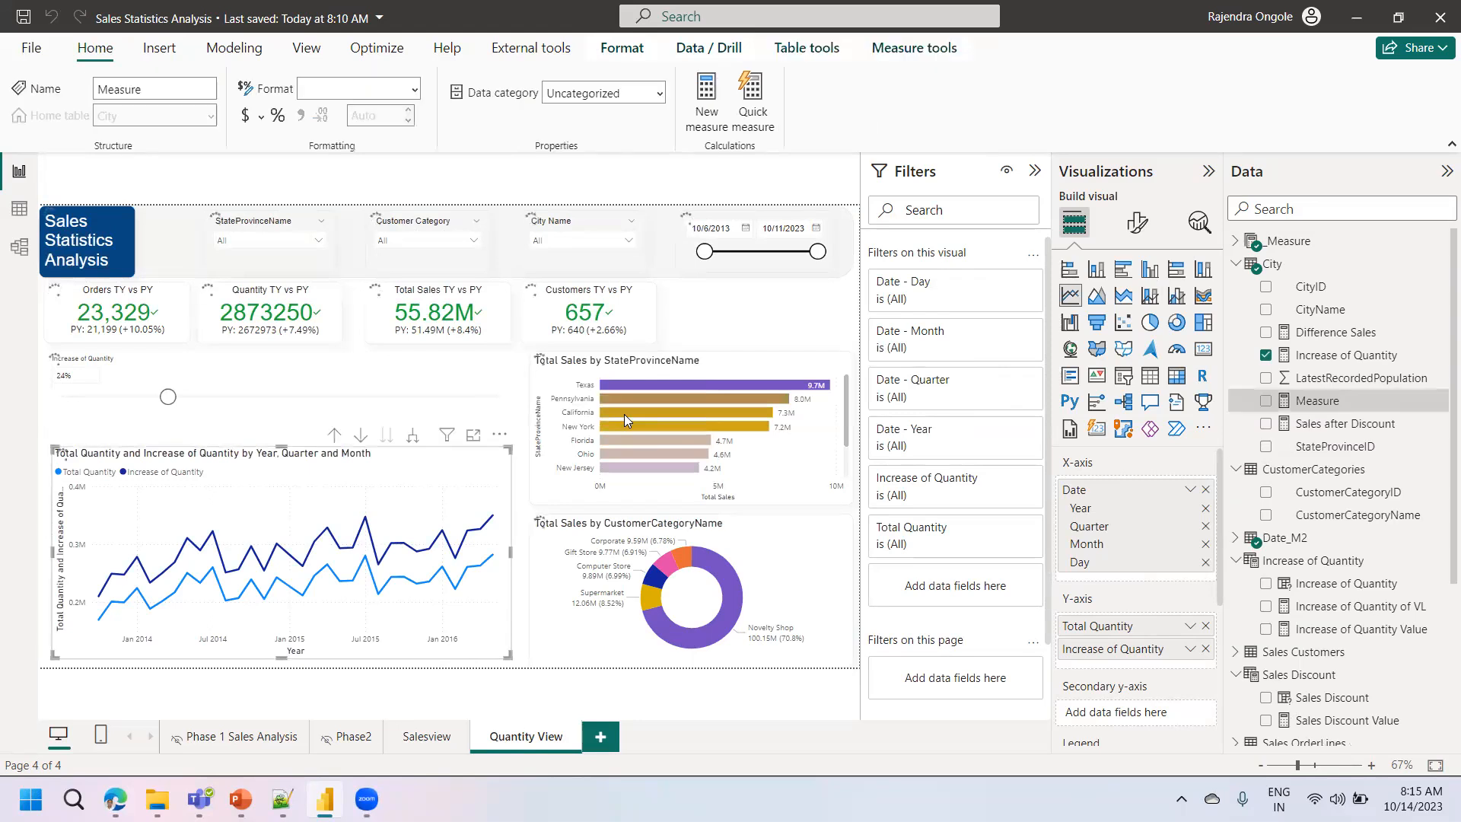
Create the measure 'Difference Quantity = [Increase of Quantity] - [Total Quantity]'.
type("D")
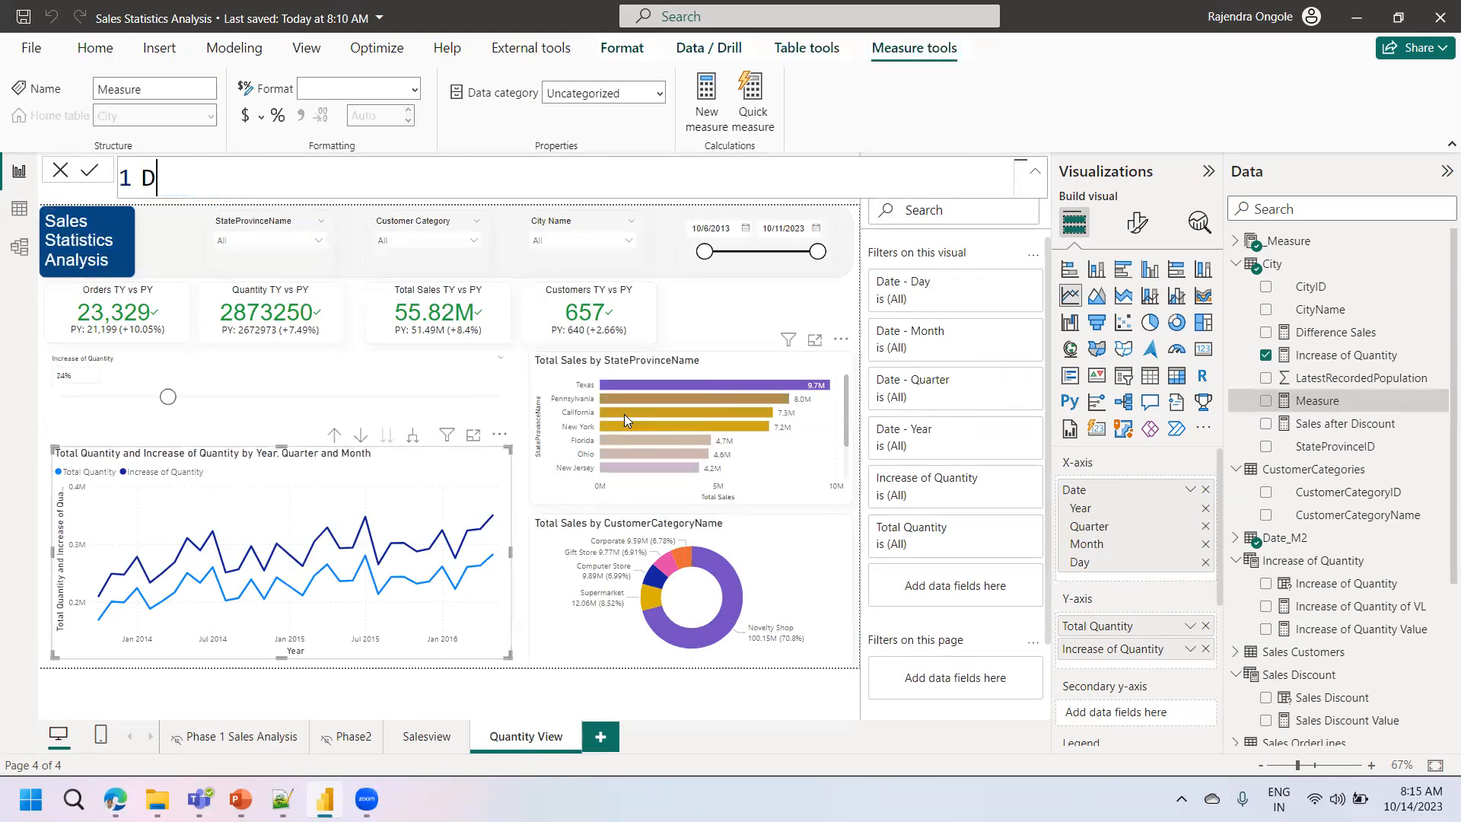
type("ifference")
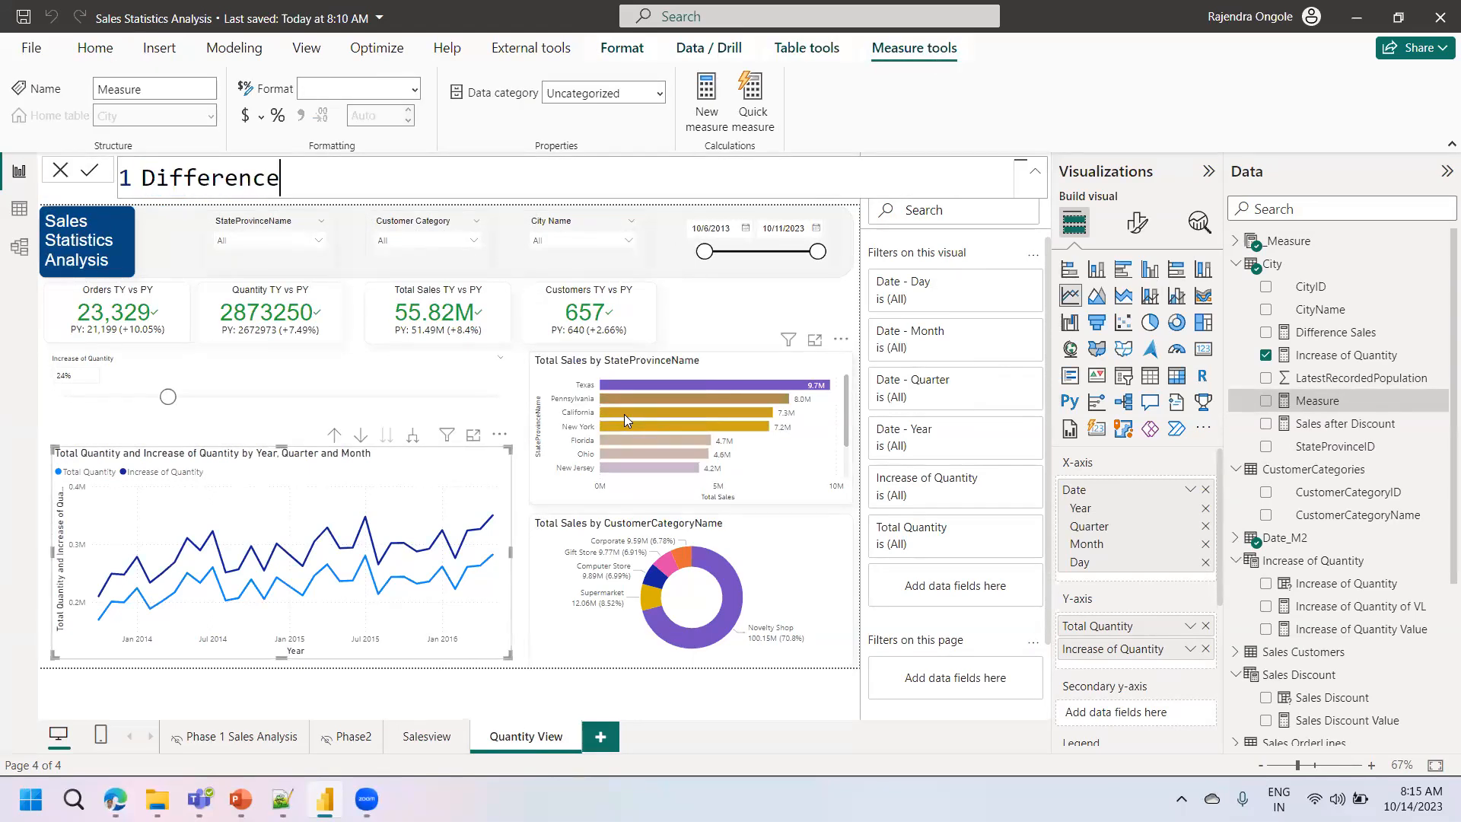
type(" Quantity =")
key("shift+Return")
type("inc")
key("Tab")
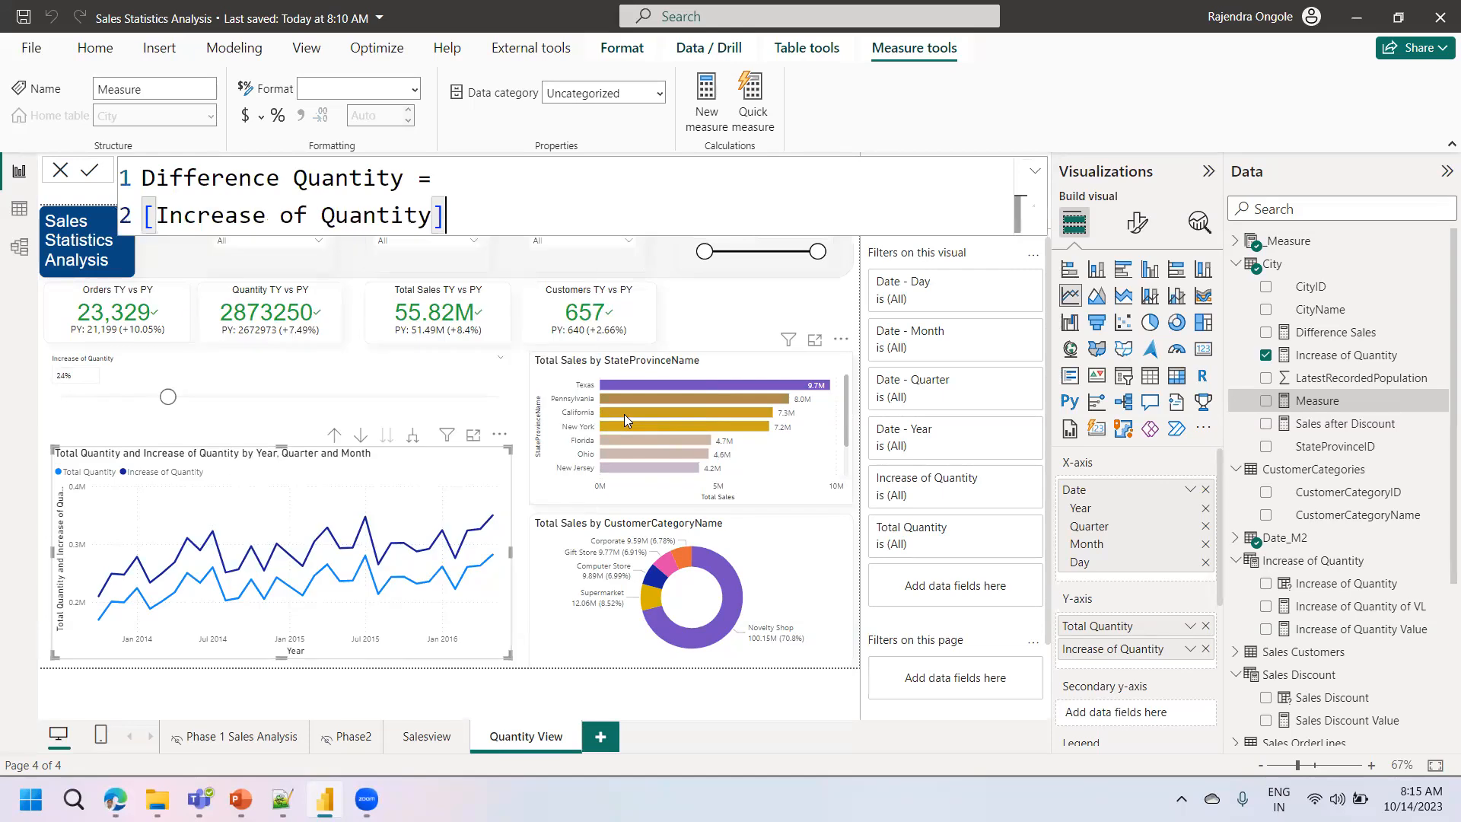
type("-total")
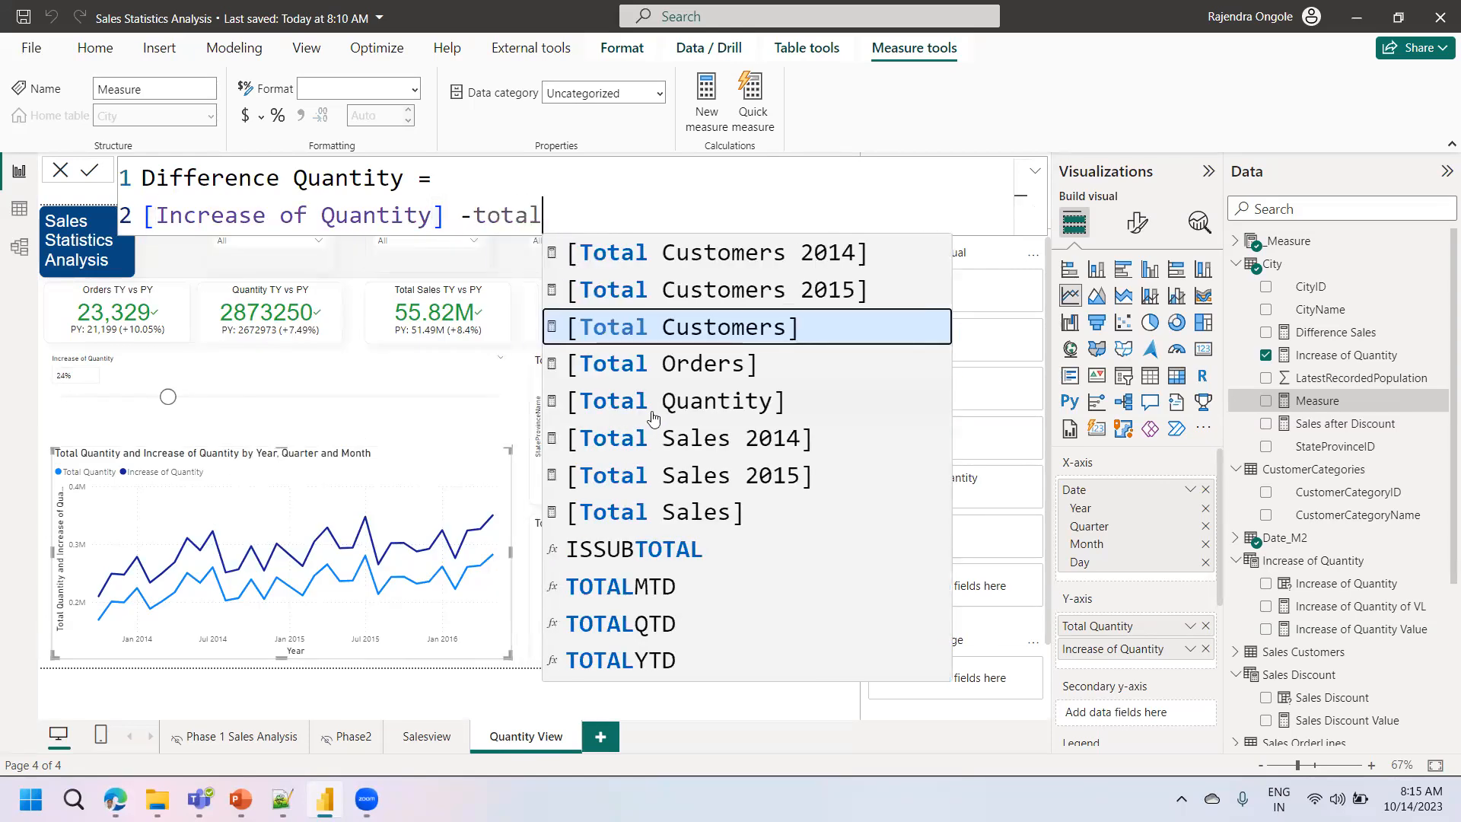
left_click(636, 412)
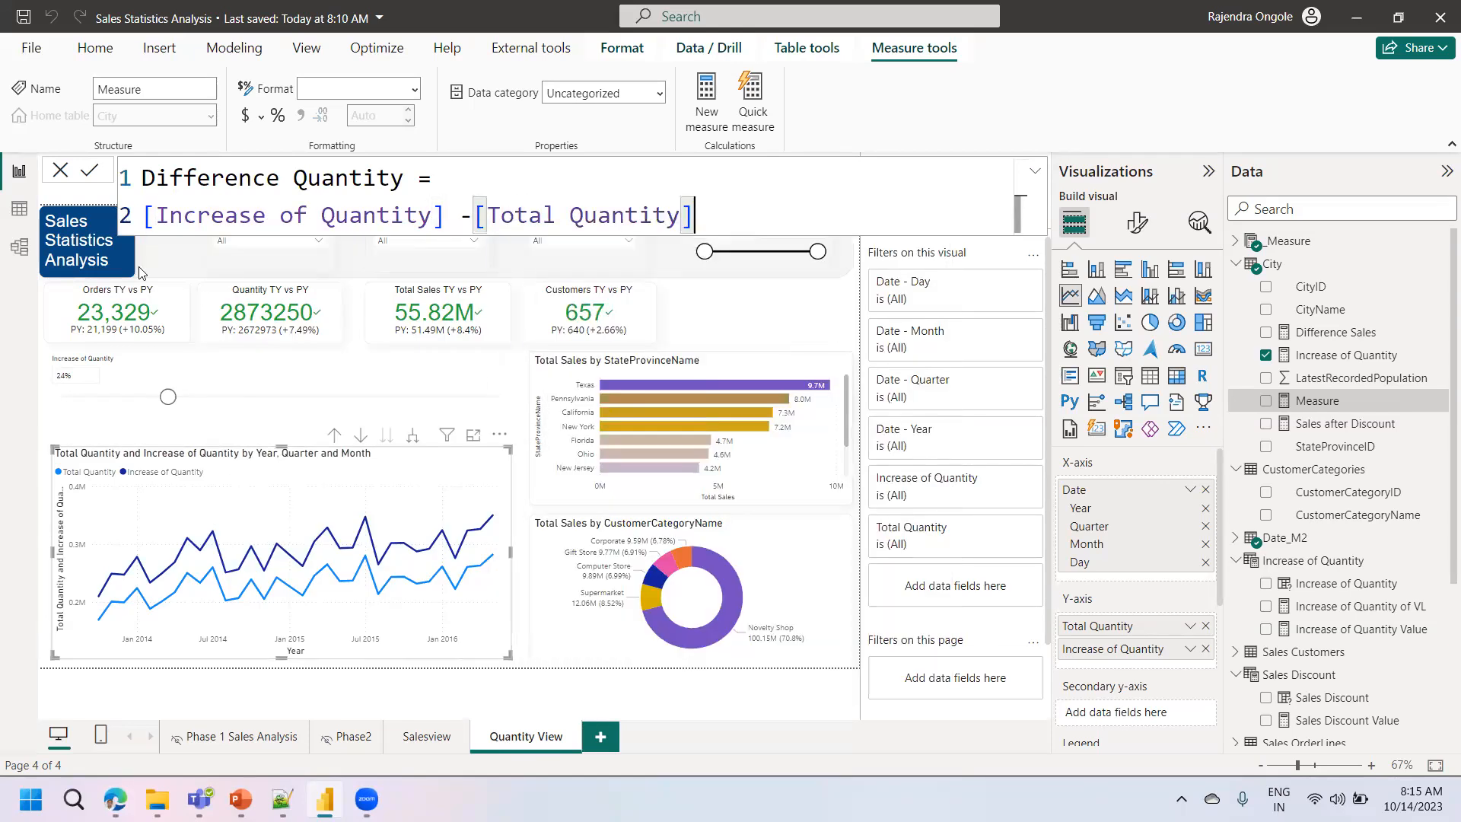
key("Return")
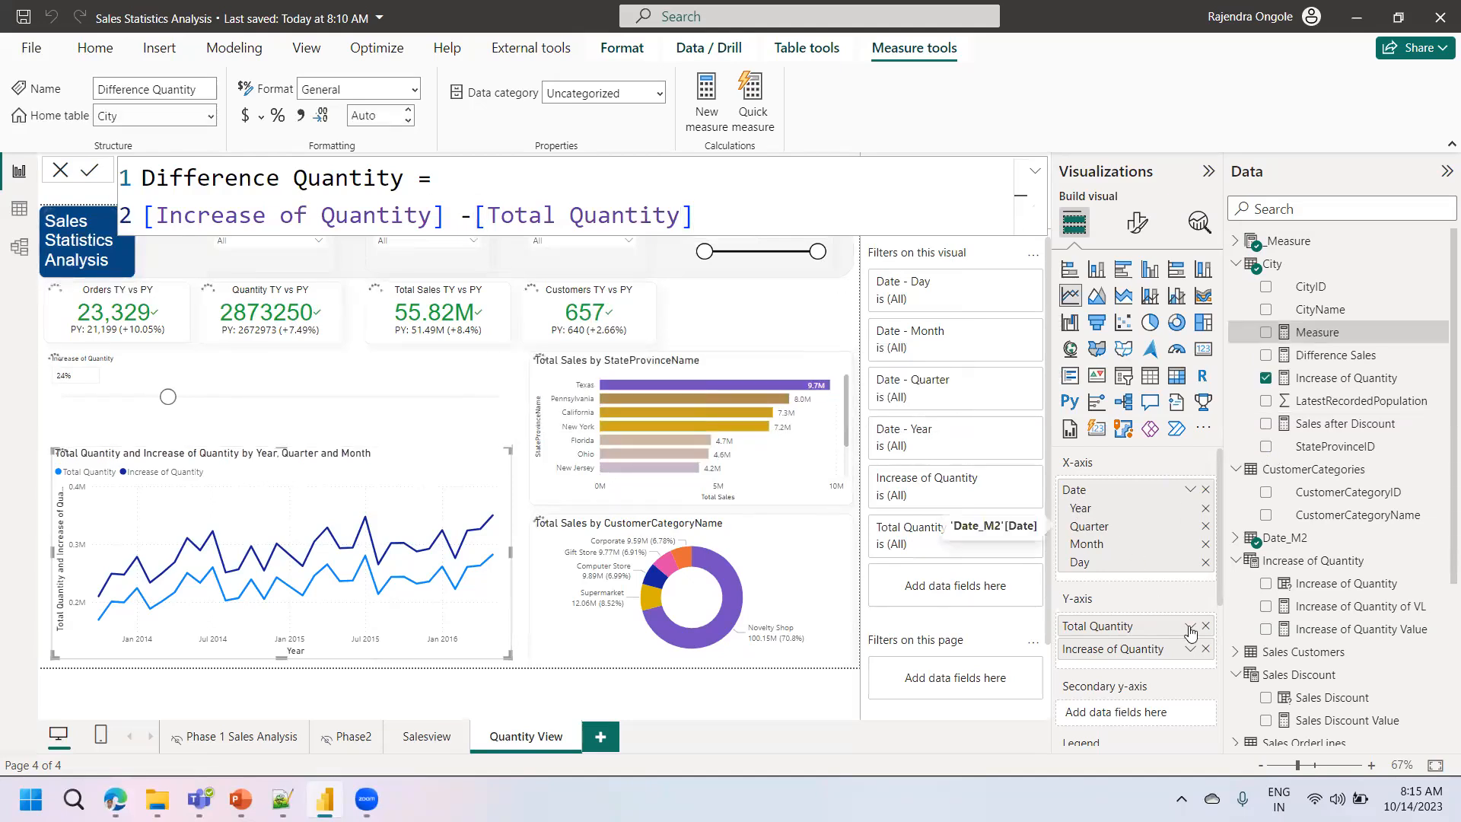
Add Difference Quantity to the line chart's Tooltips well and check the tooltip.
scroll(1210, 616, "down", 3)
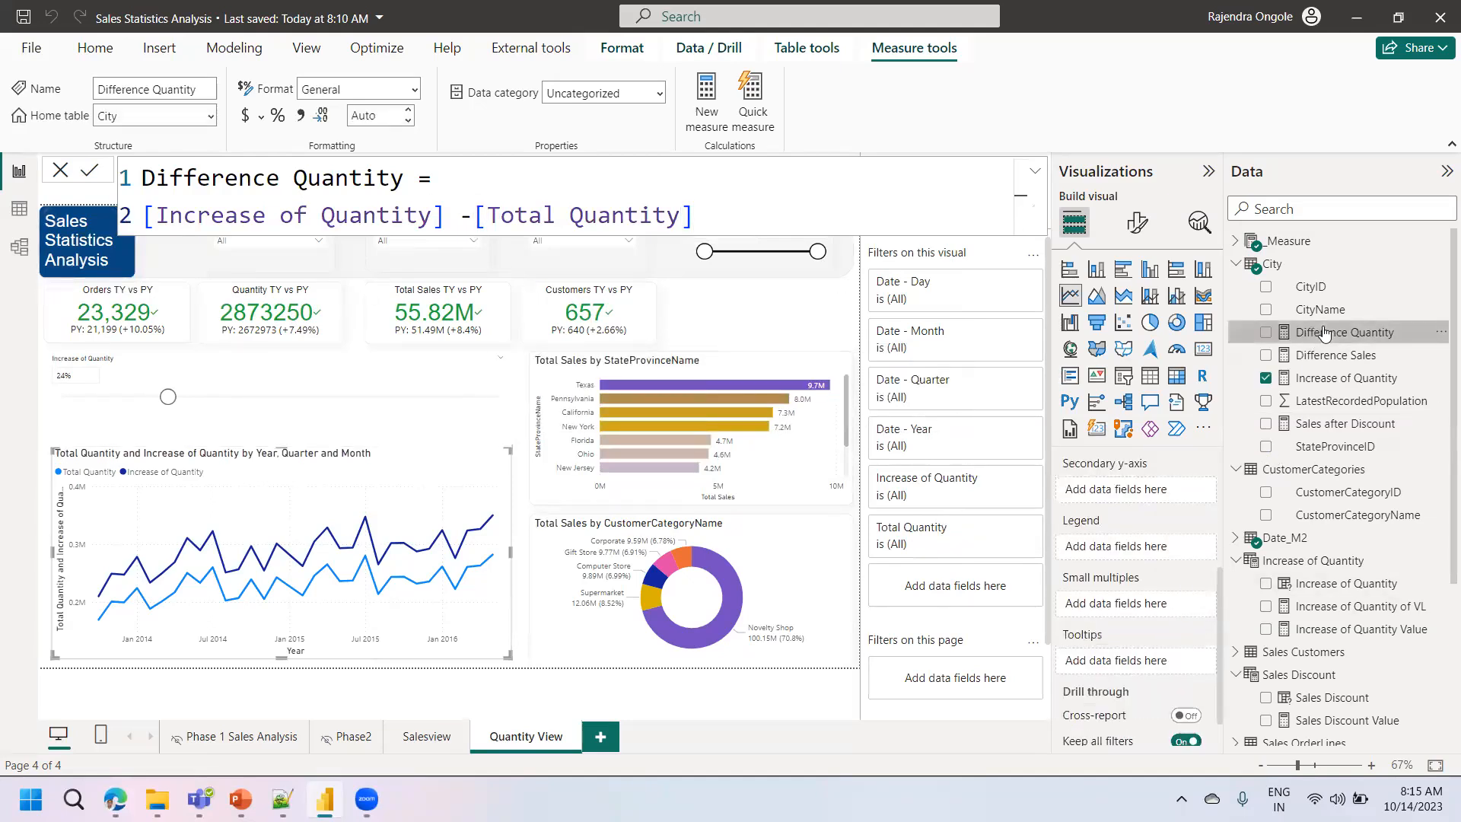
left_click_drag(1324, 335, 1111, 660)
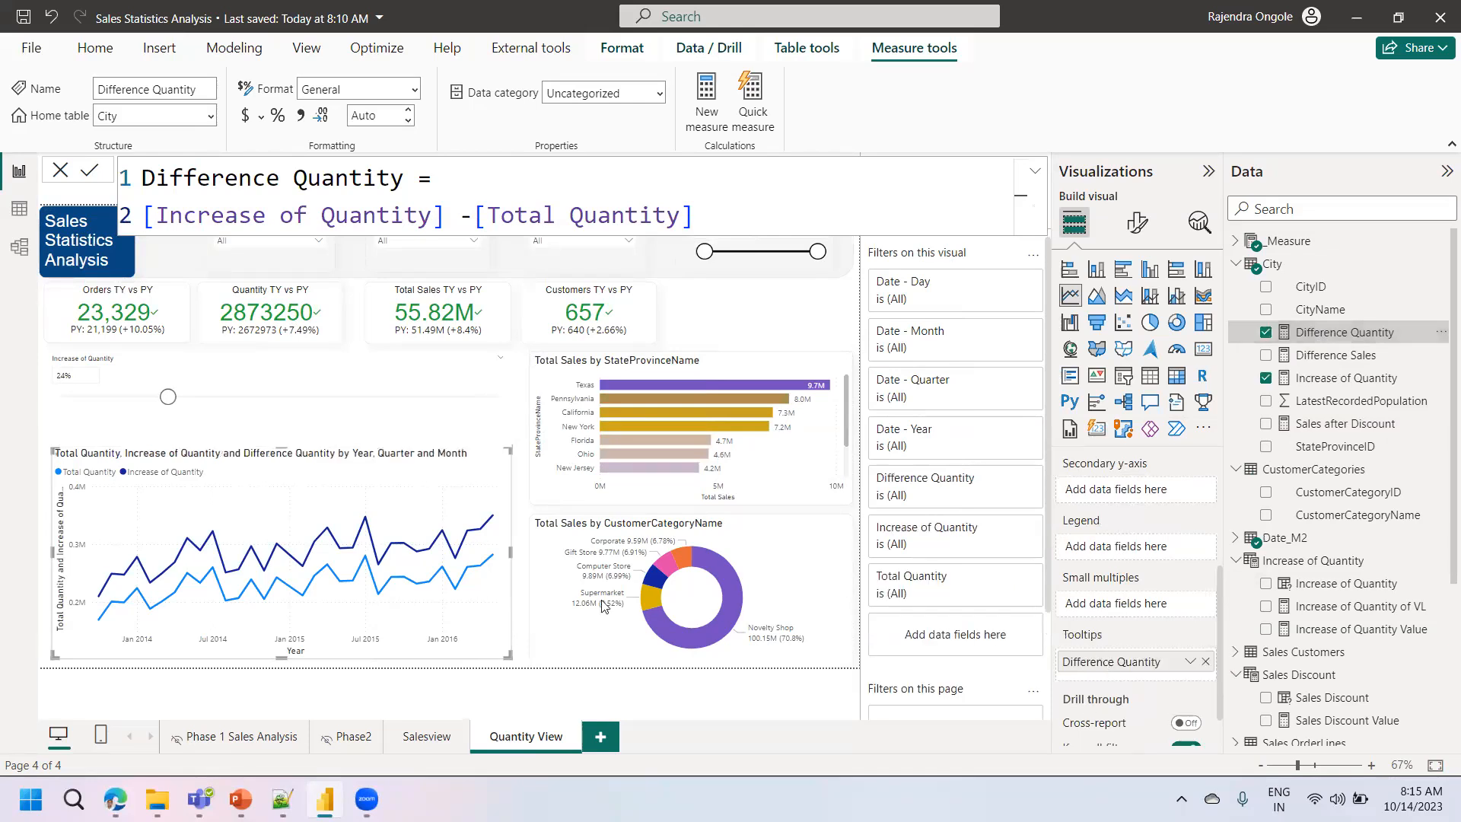
mouse_move(316, 549)
left_click(1345, 377)
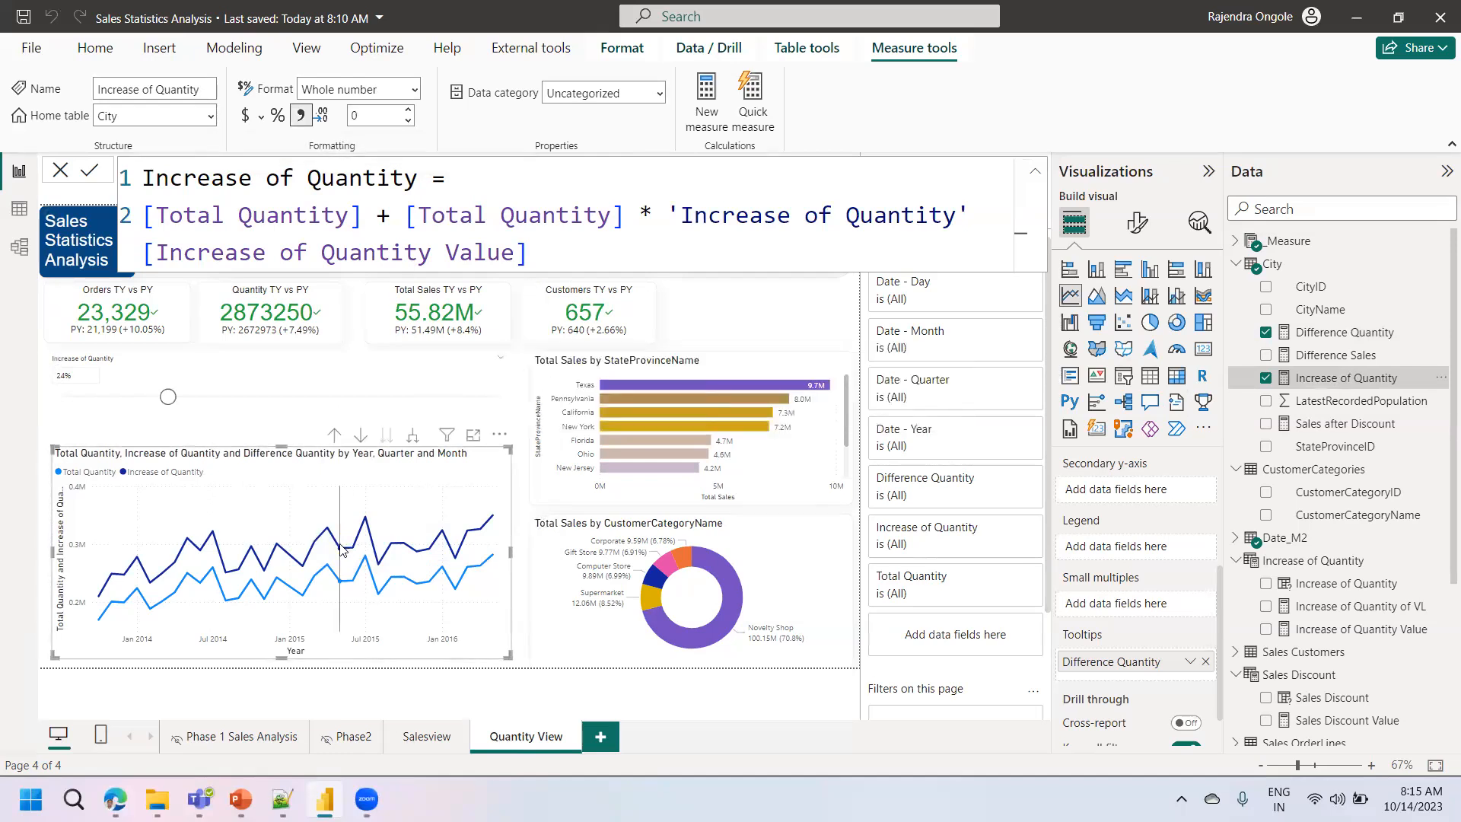
Give the Total Quantity measure thousands separators.
left_click(1347, 216)
type("total")
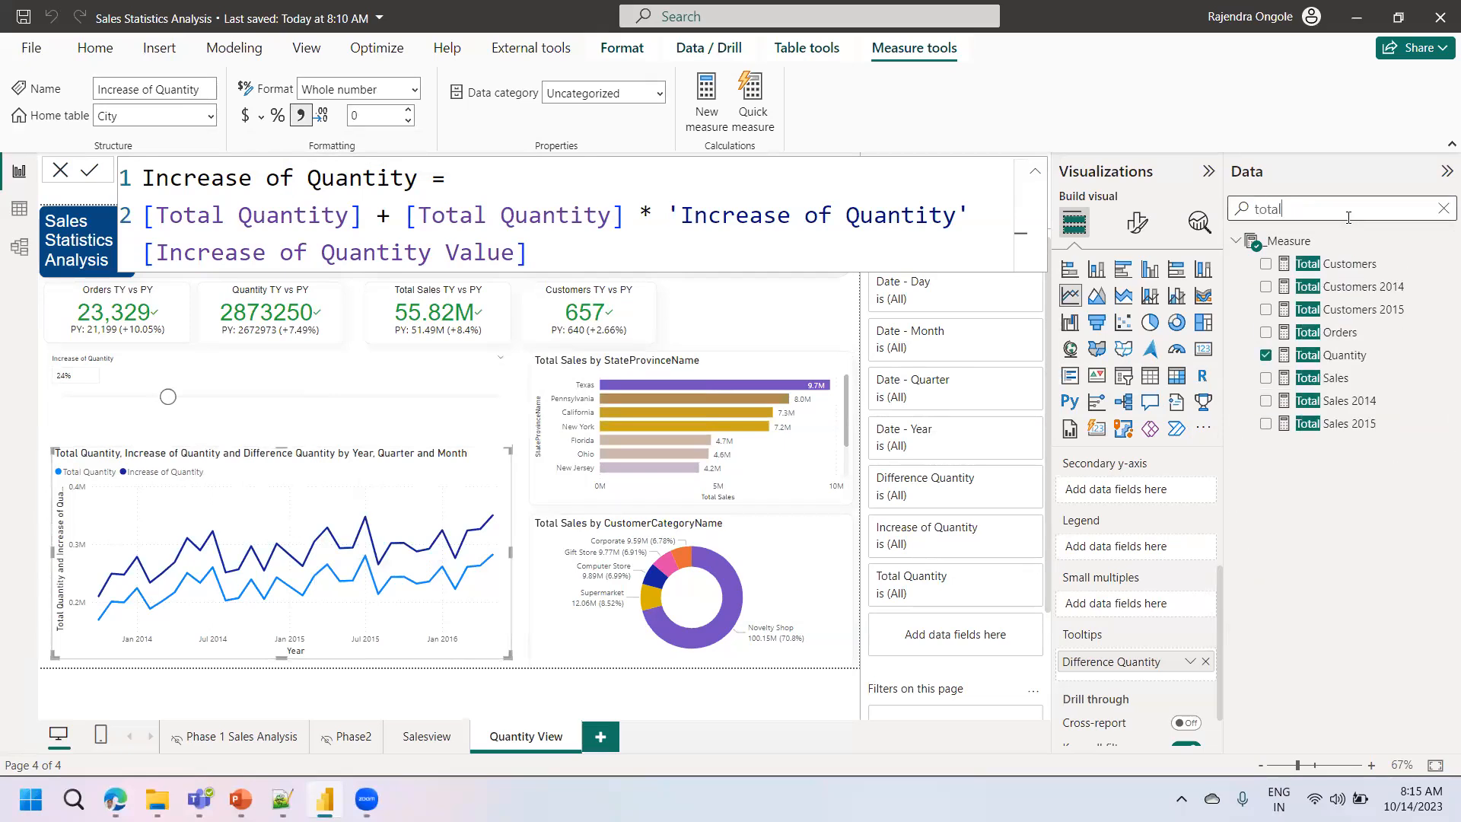
left_click(1310, 355)
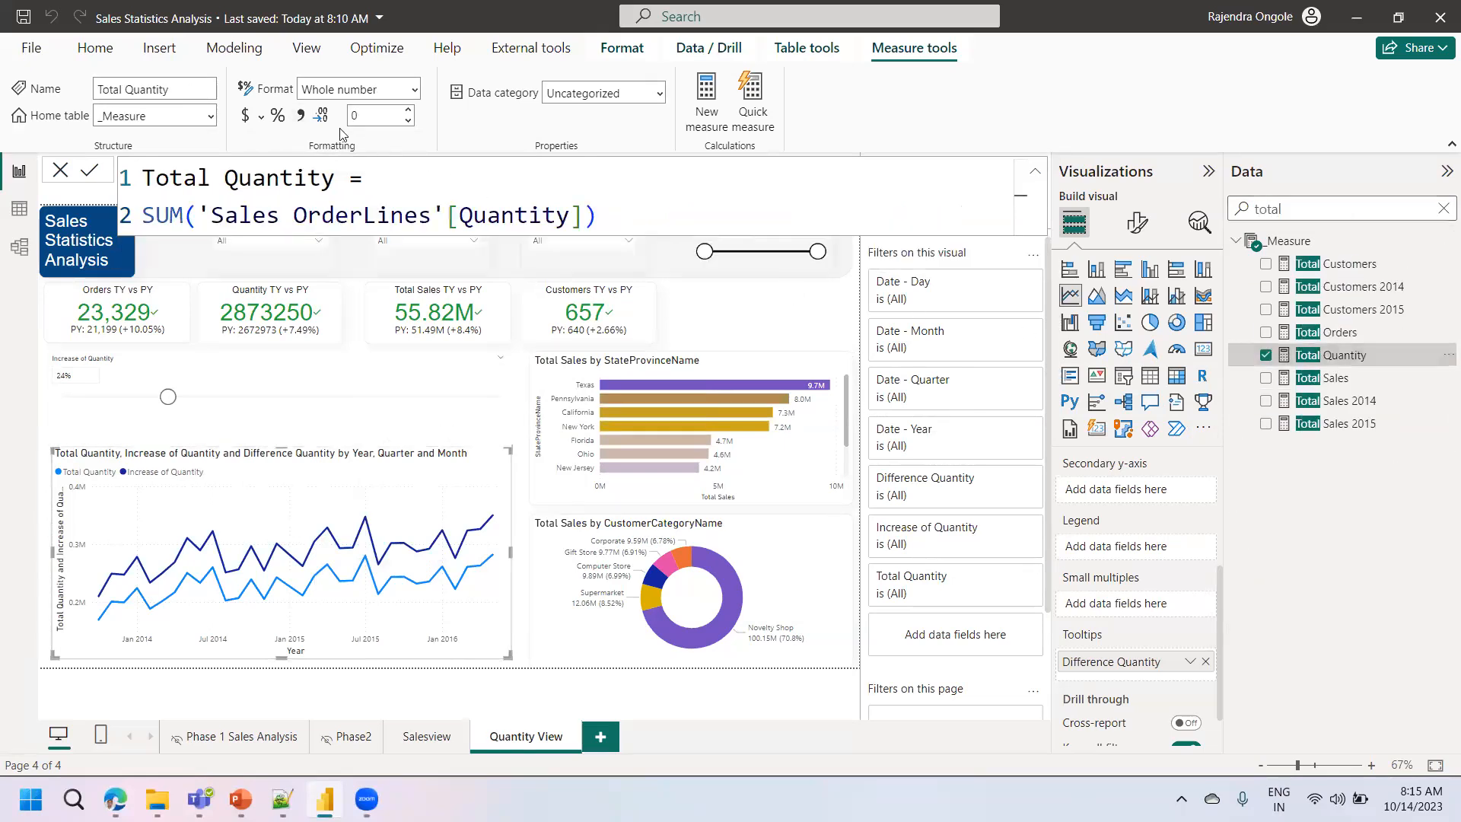
left_click(303, 118)
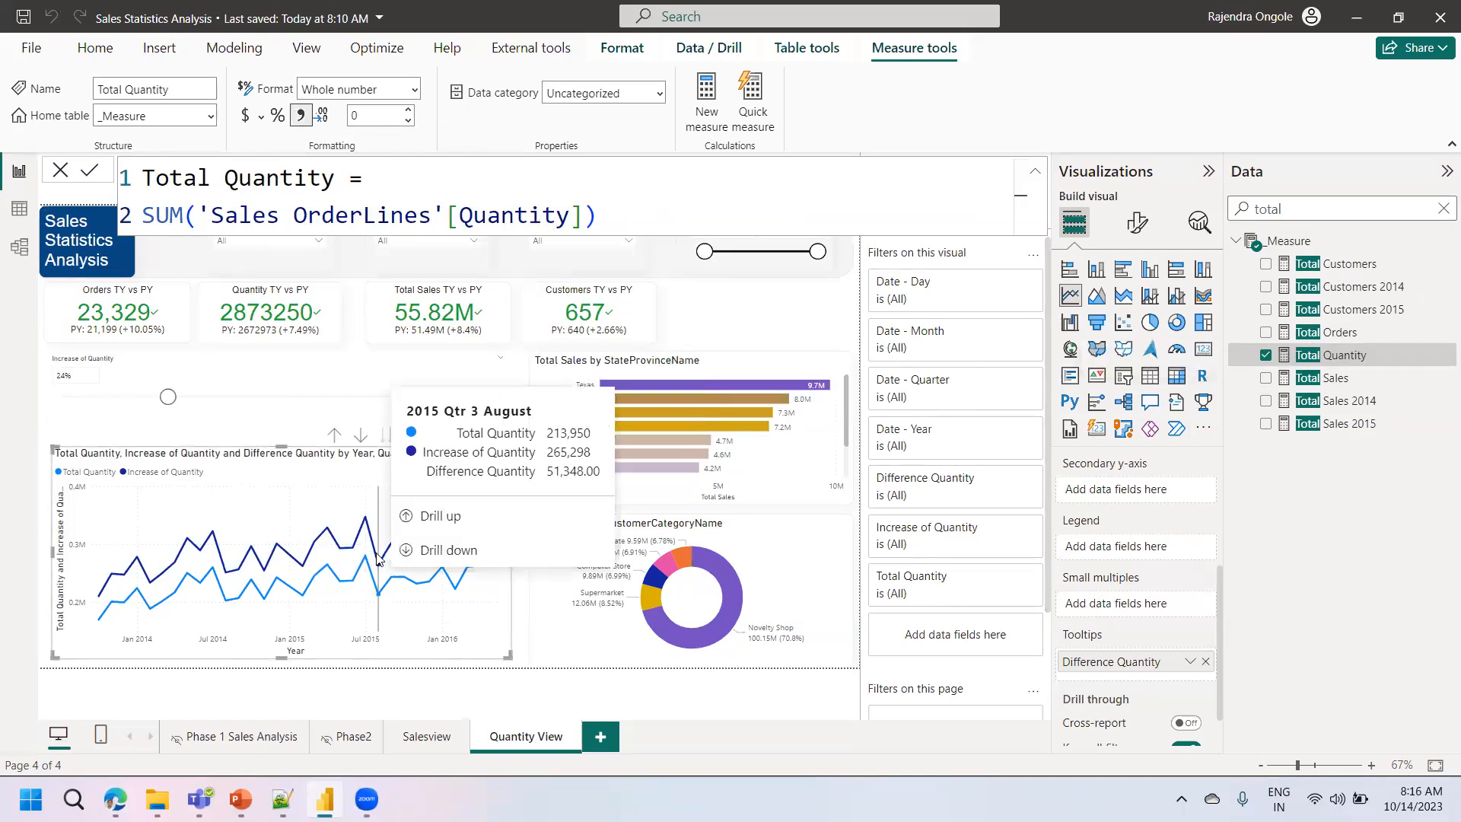
Format Difference Quantity with thousands separators and 0 decimal places.
double_click(1267, 208)
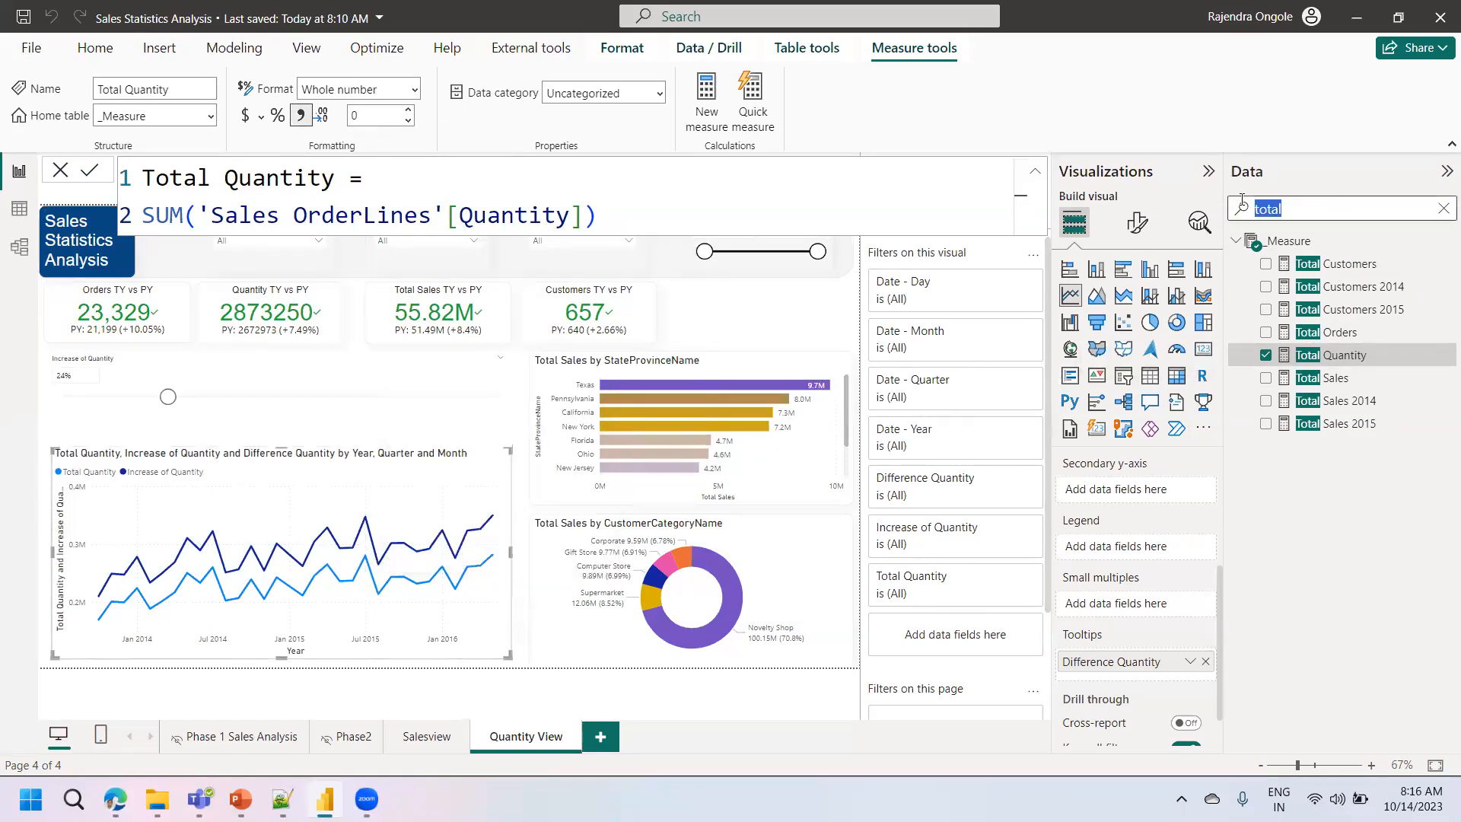
type("diff")
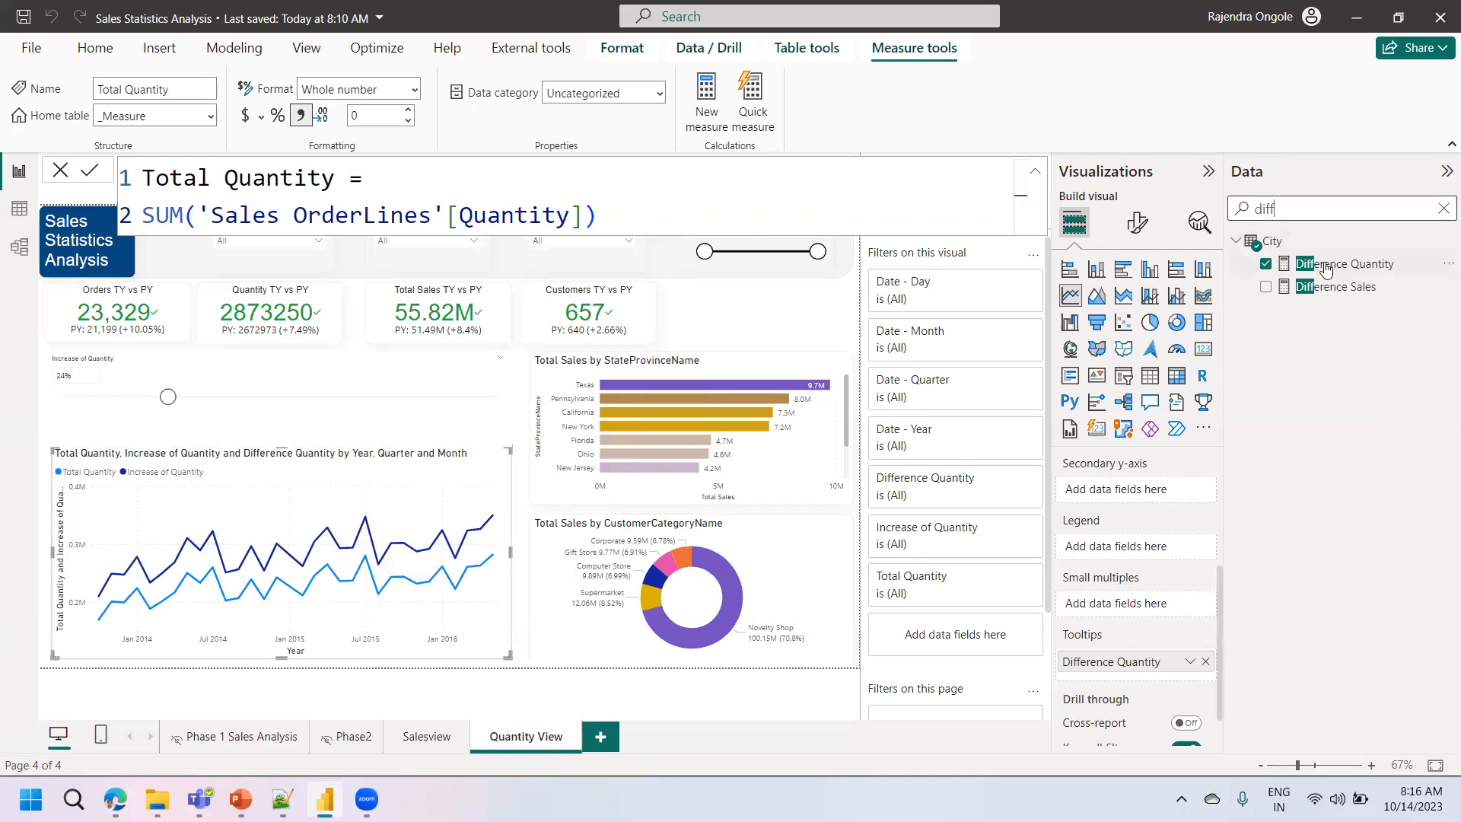
left_click(1324, 264)
left_click(305, 124)
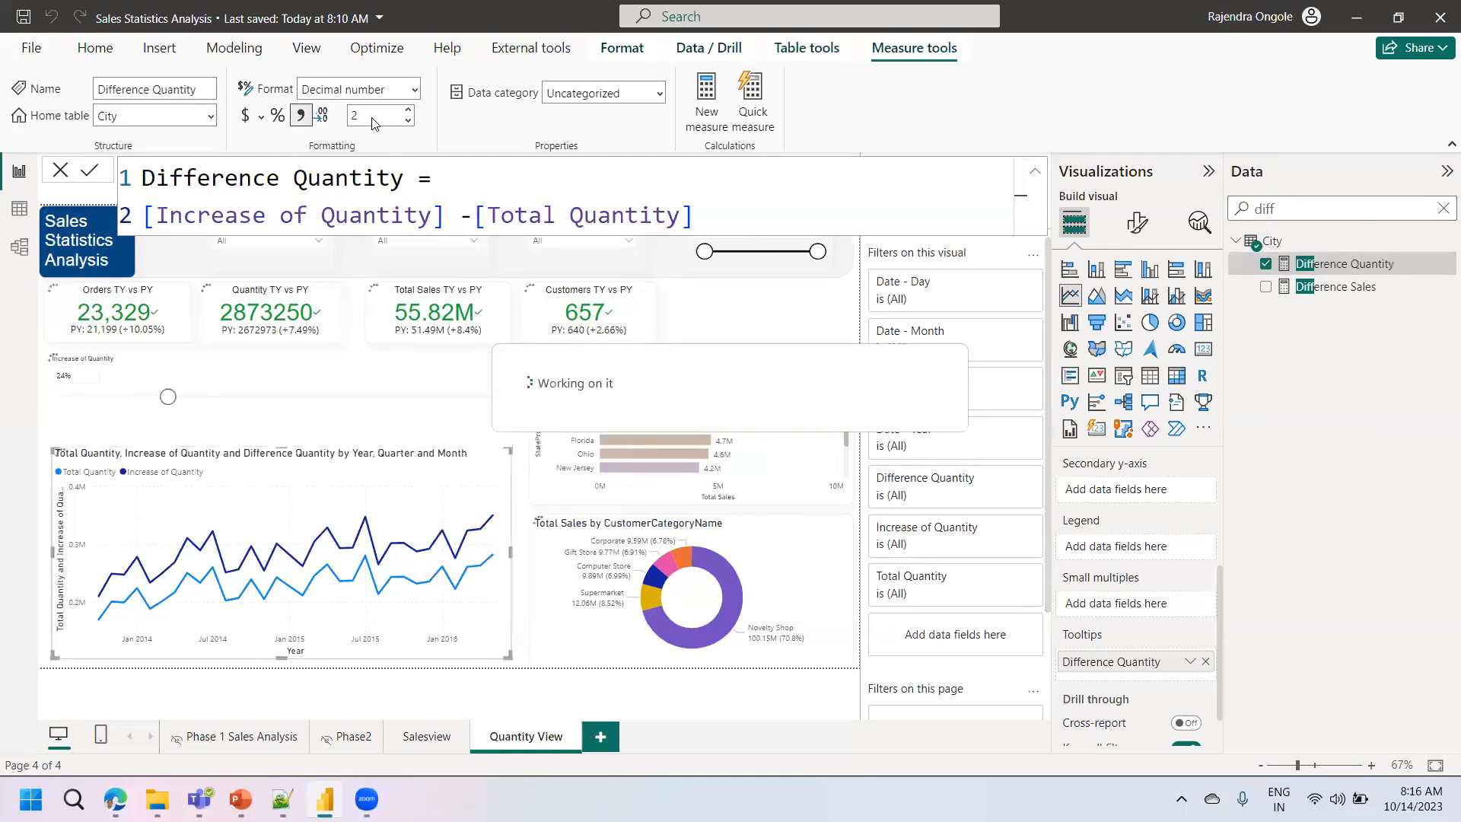
left_click(372, 119)
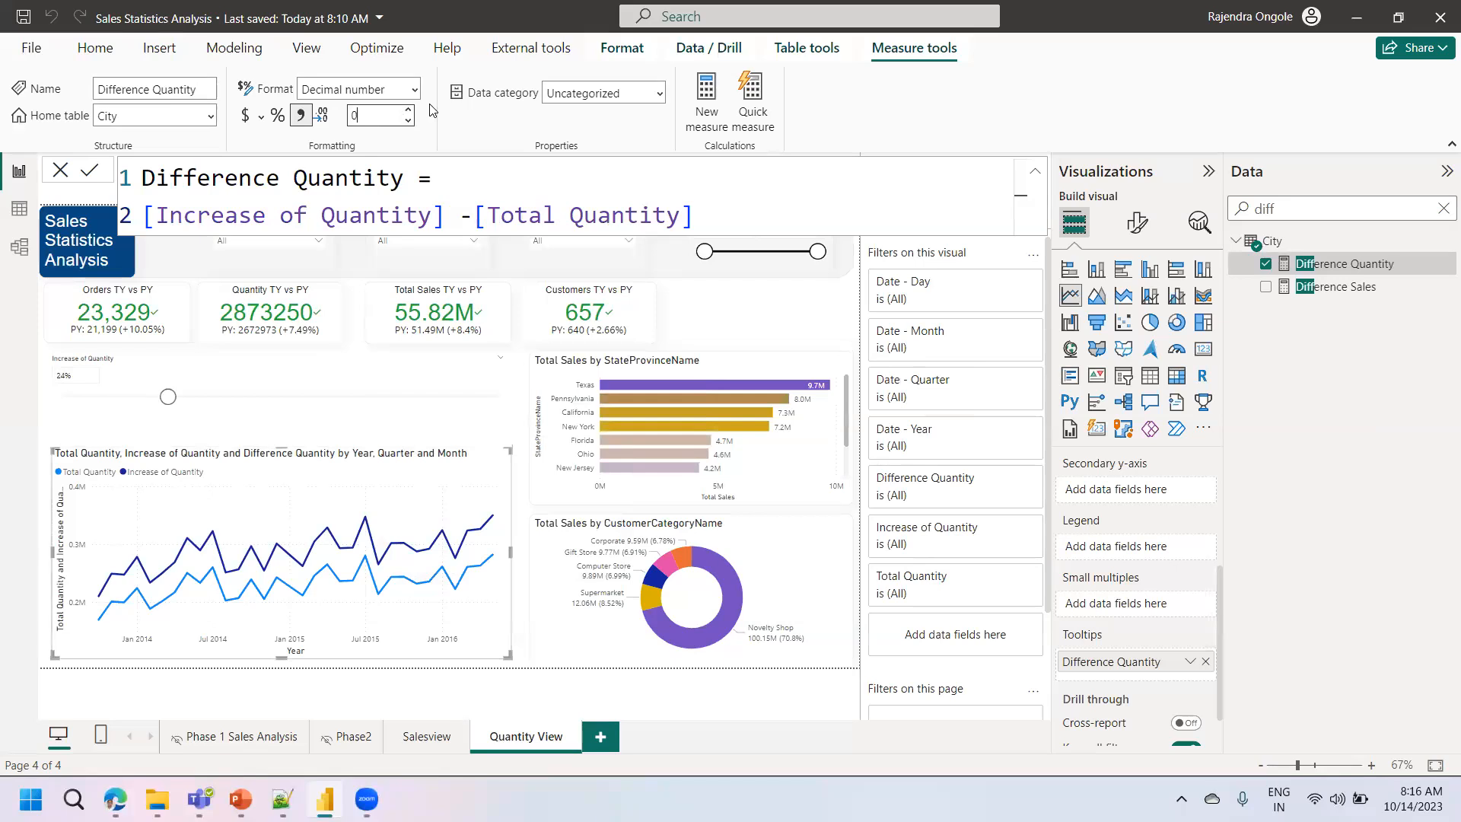
type("0")
key("Return")
mouse_move(346, 551)
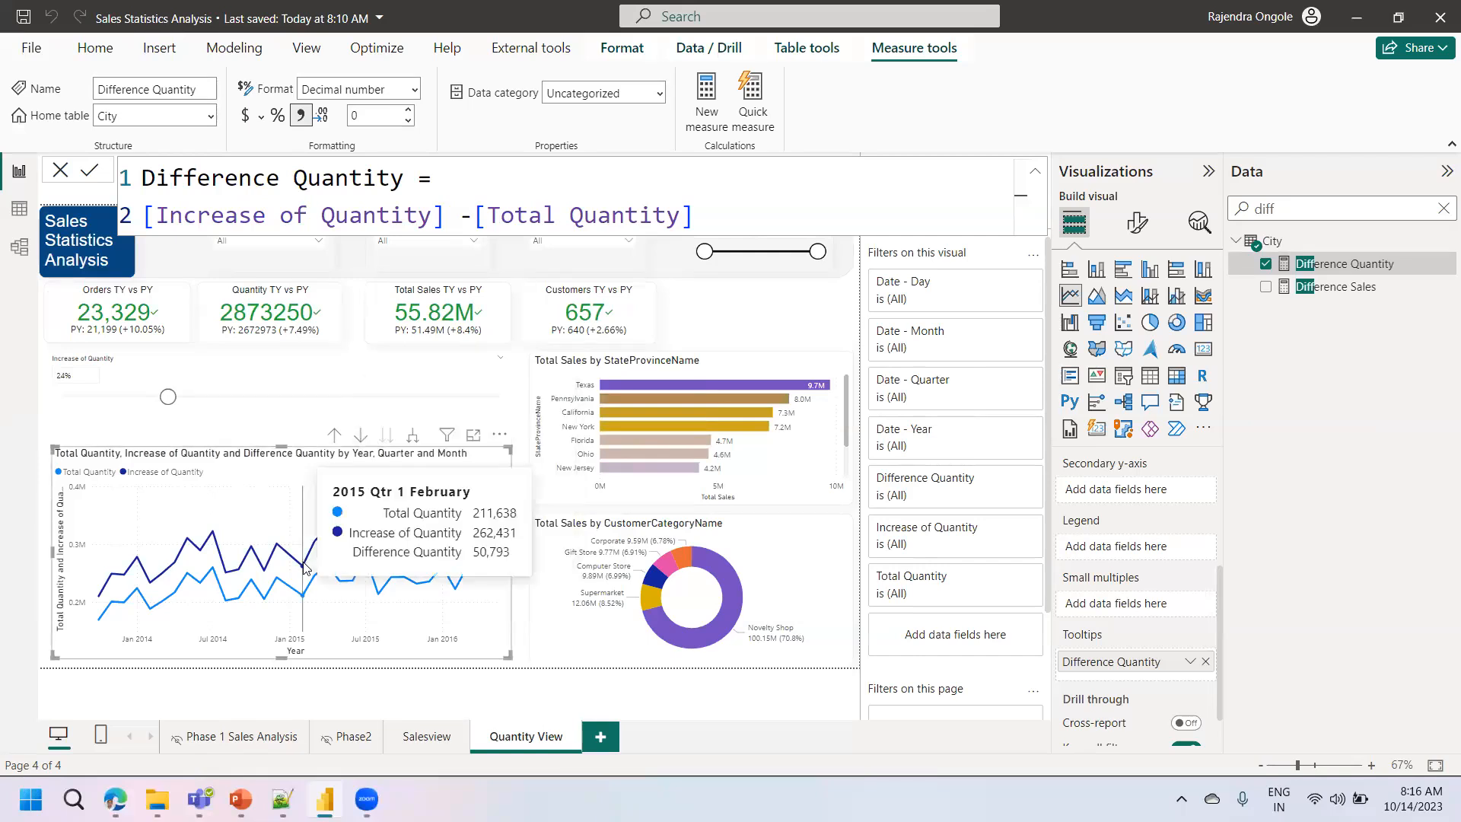
Format Difference Sales with 0 decimal places and thousands separators.
left_click(1341, 287)
left_click(372, 115)
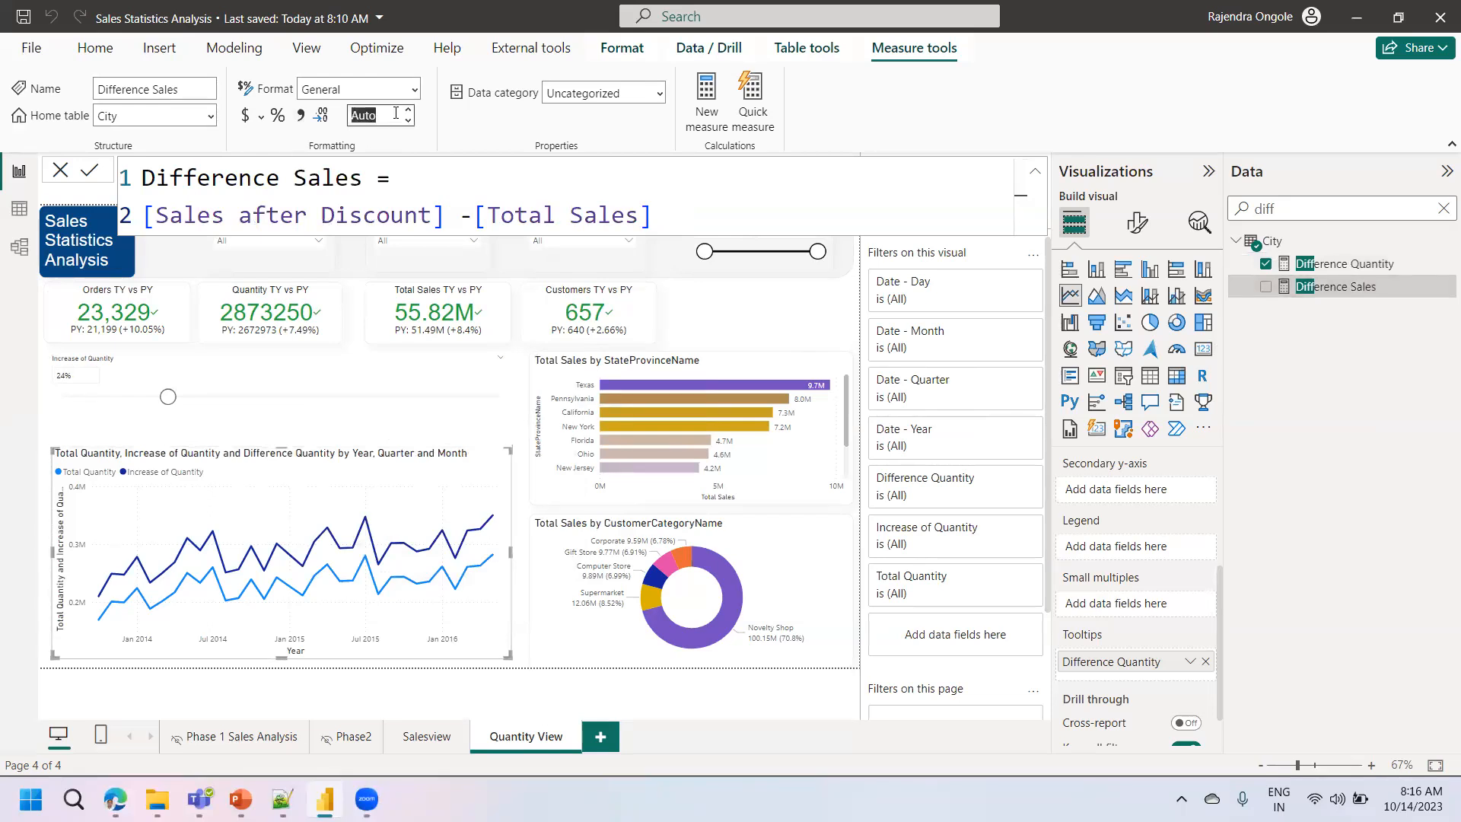
type("0")
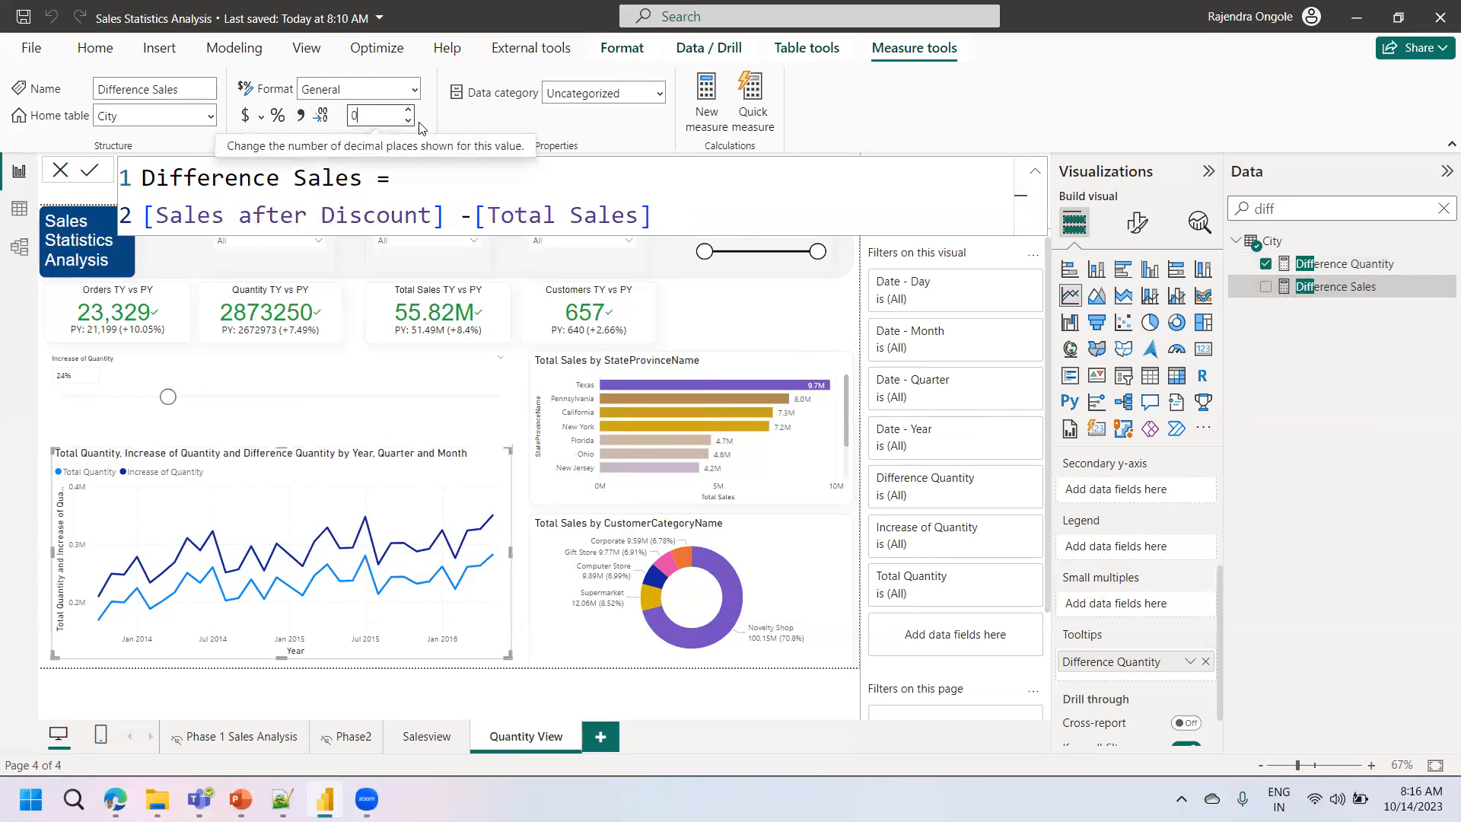
key("Return")
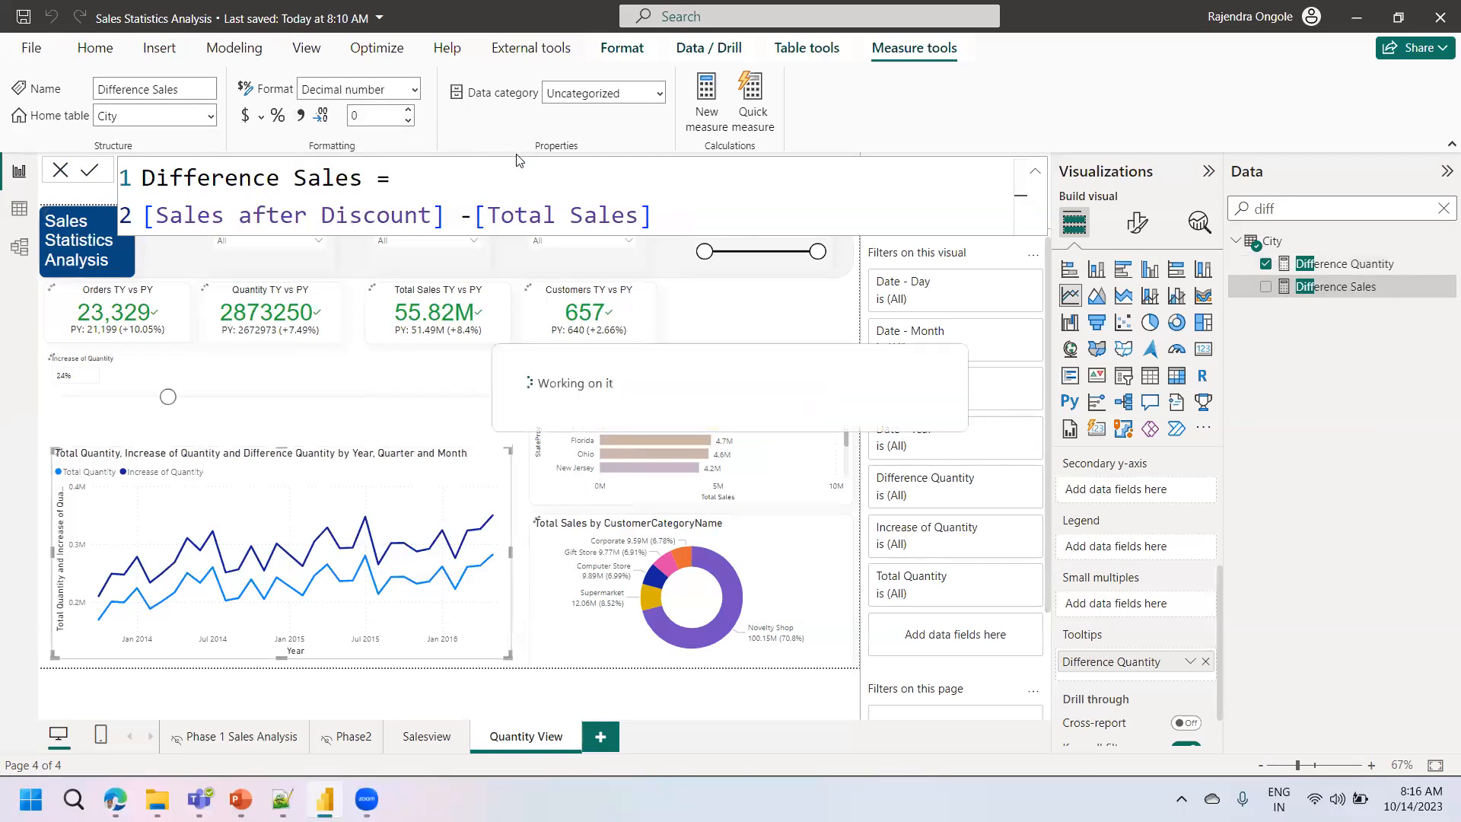
left_click(301, 118)
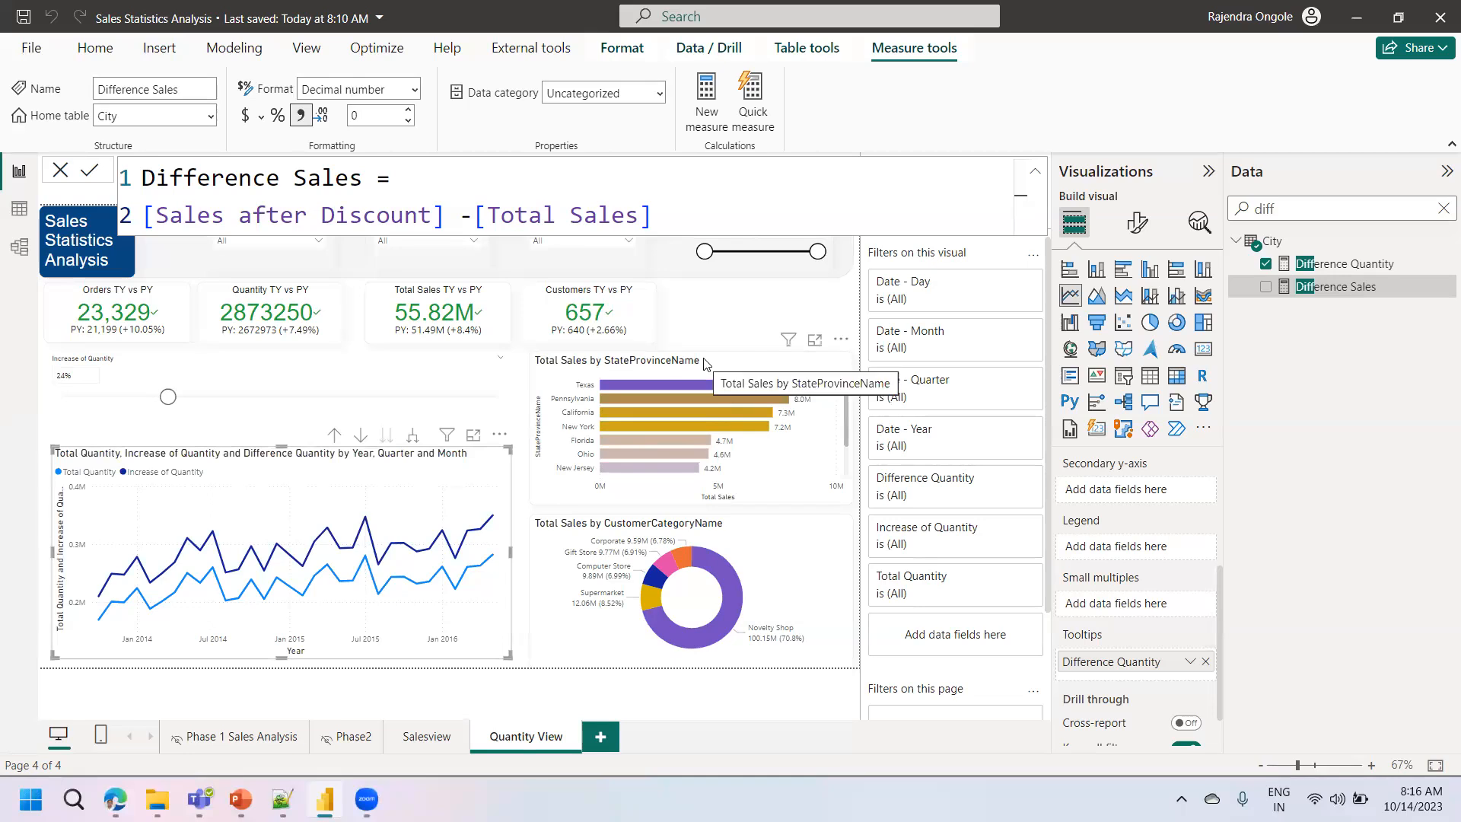
left_click(582, 372)
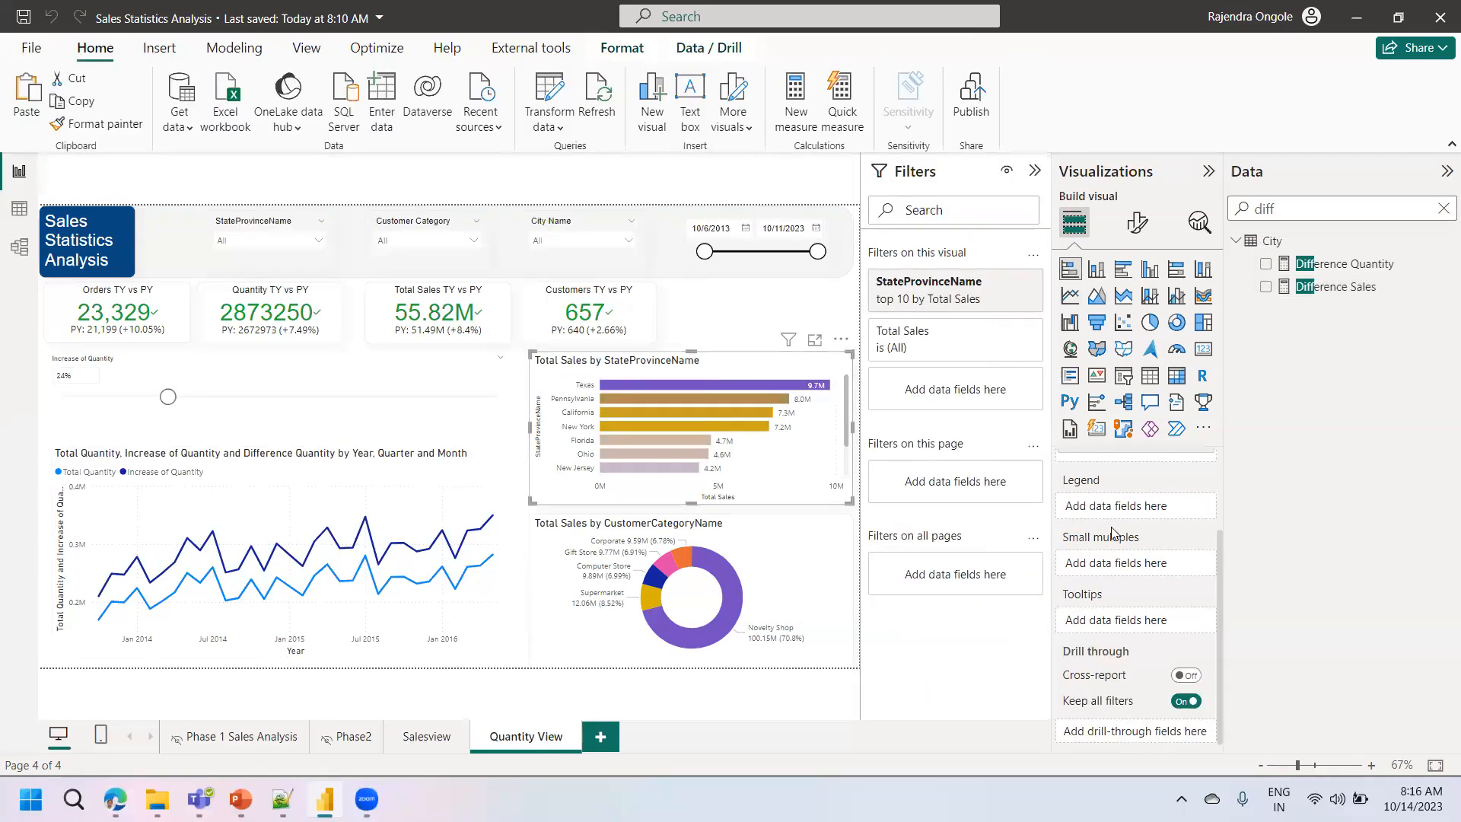
Replace Total Sales with Total Quantity in the StateProvinceName bar chart.
scroll(1188, 523, "up", 3)
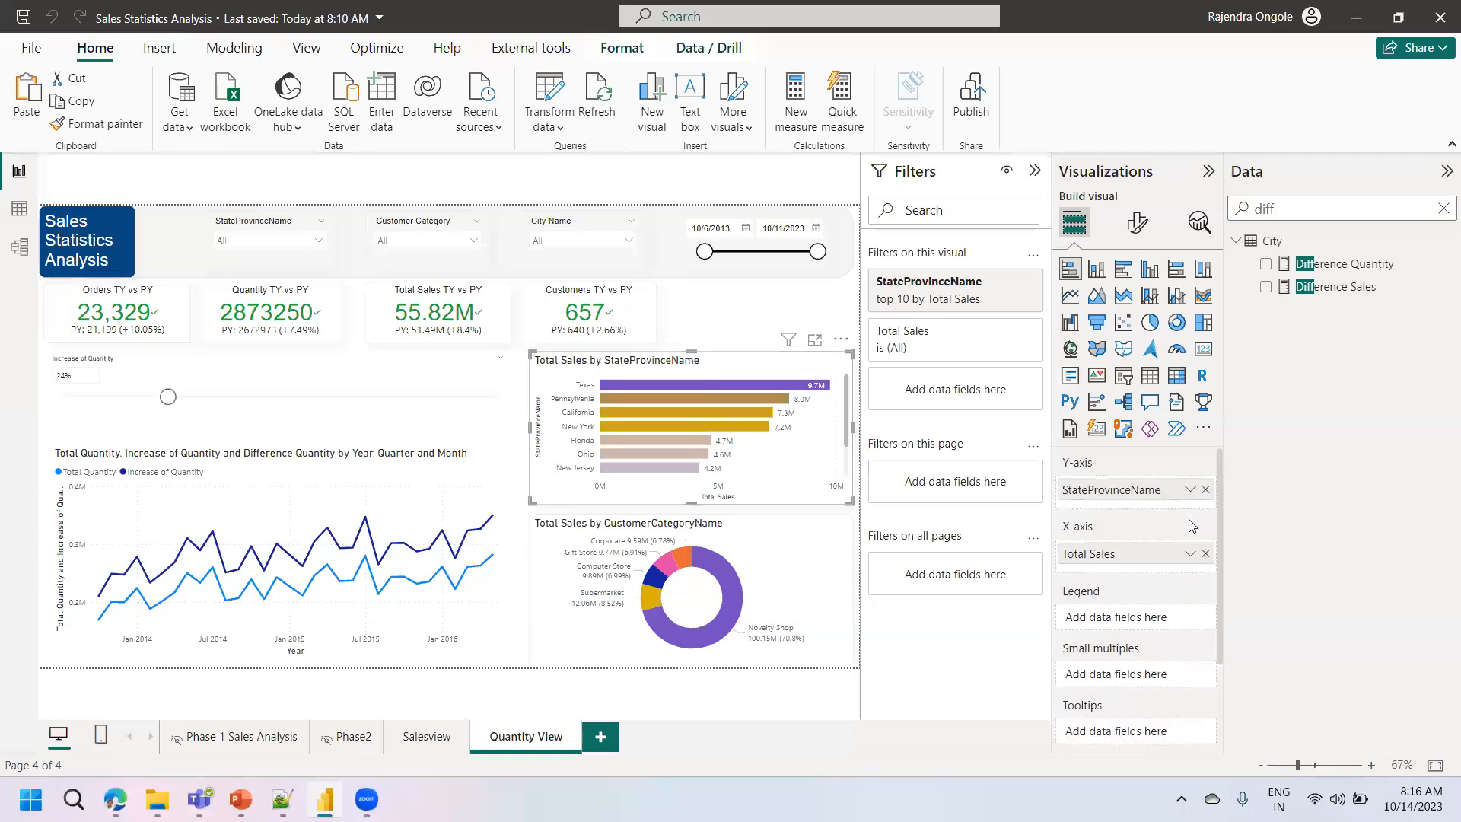
left_click(1206, 553)
double_click(1263, 208)
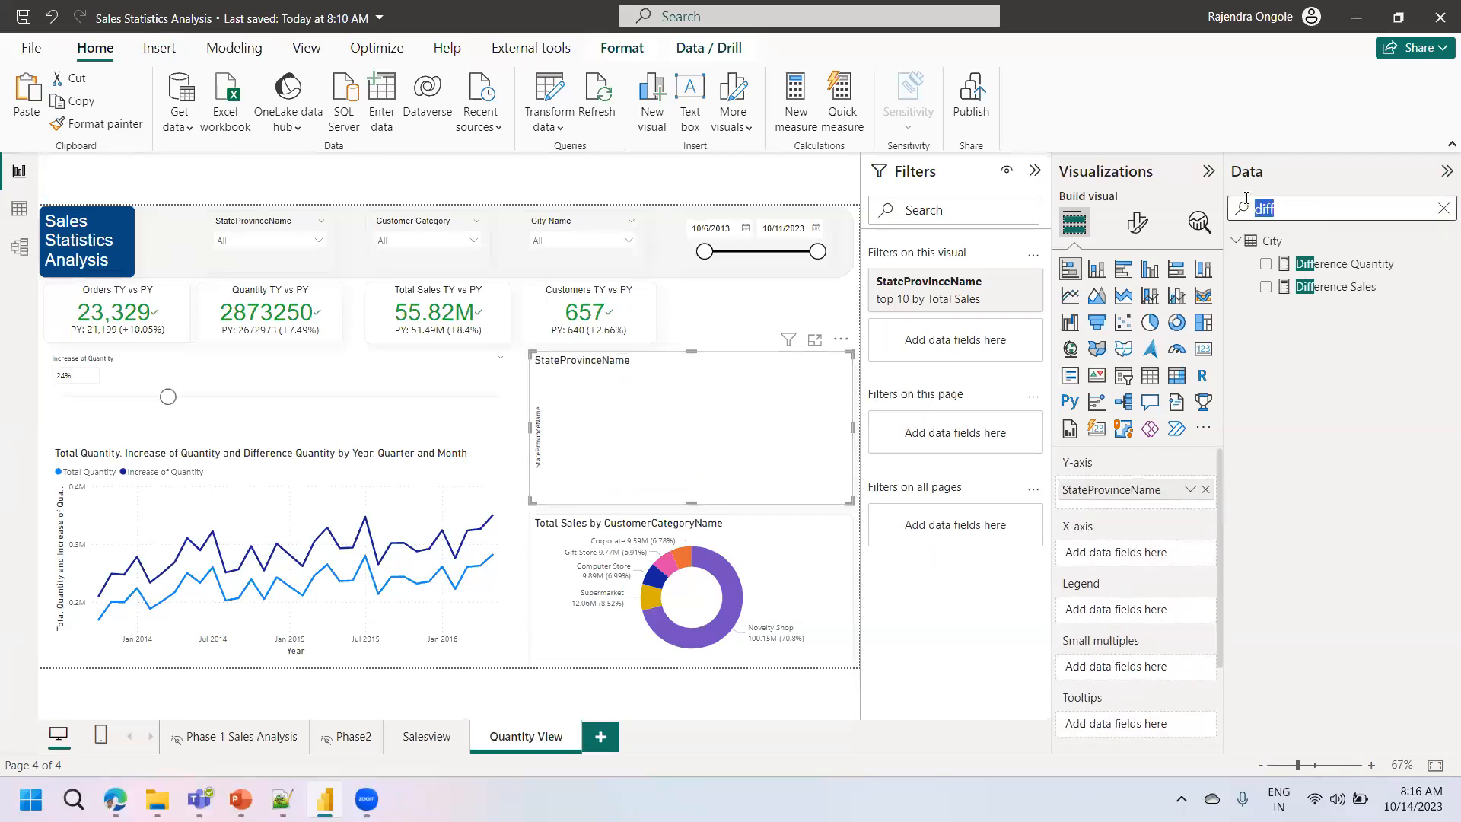
type("tota")
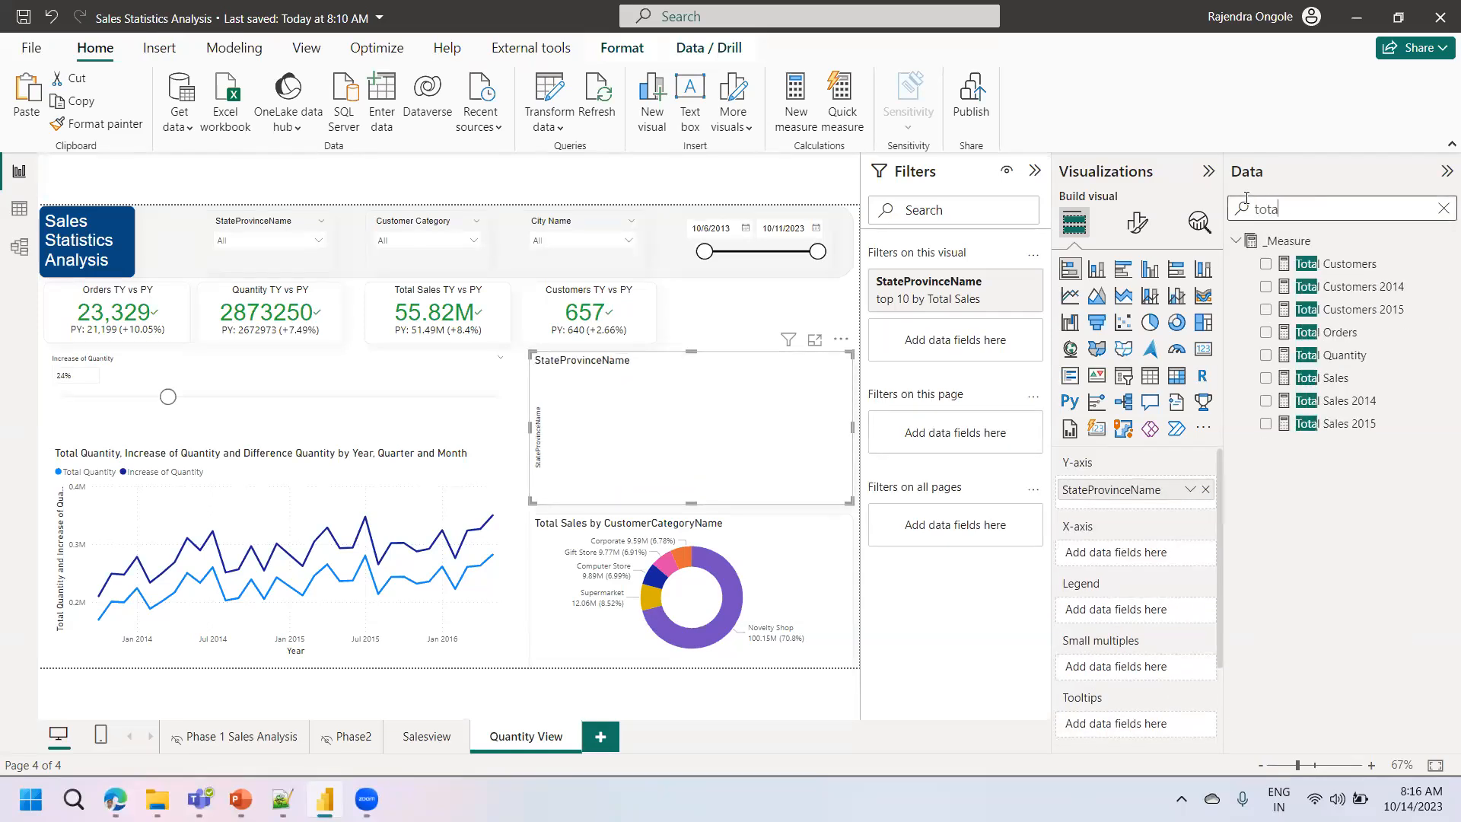
left_click(1267, 360)
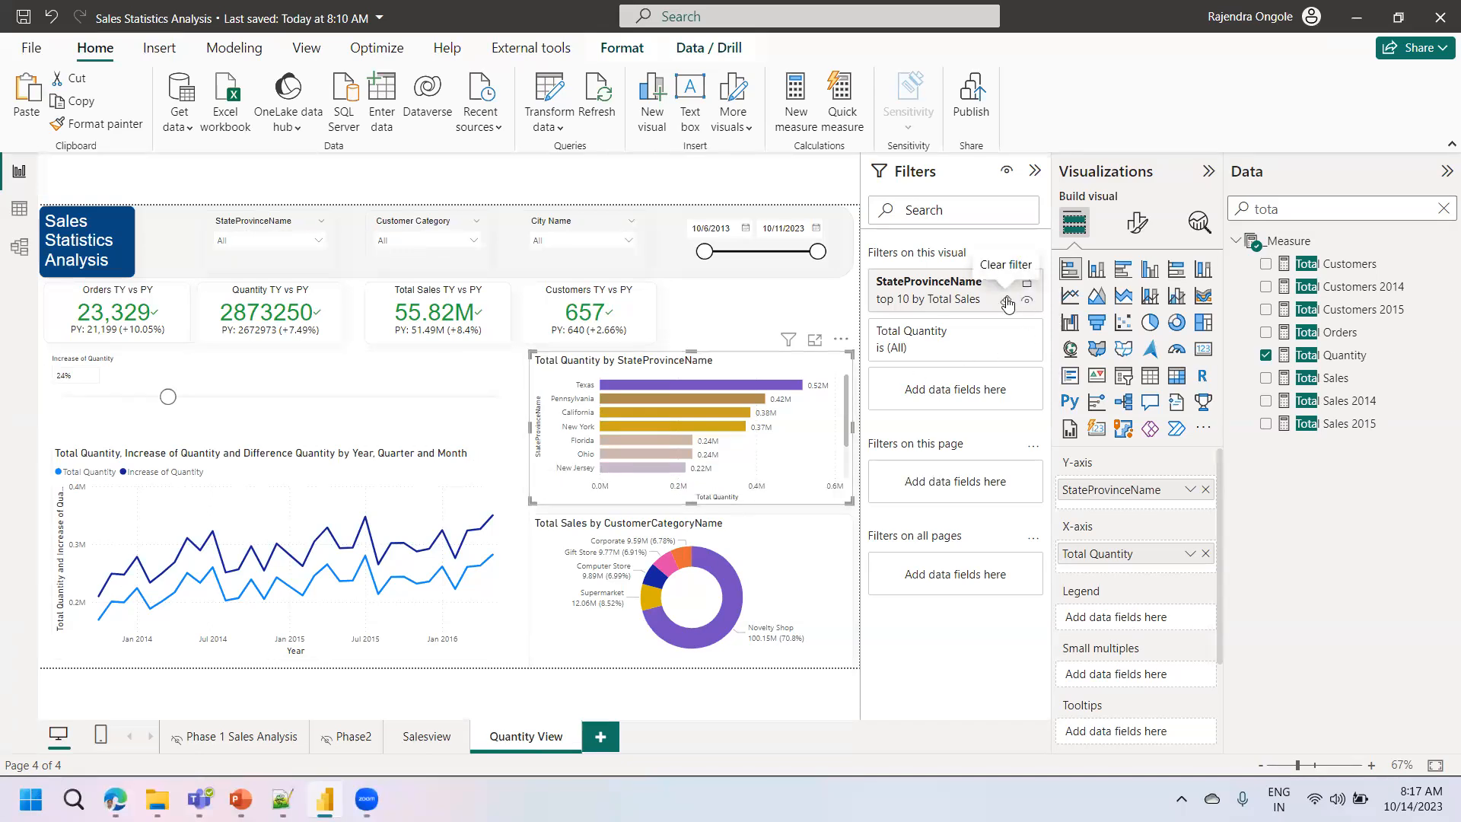
Change the bar chart's state filter to top 10 by Total Quantity.
left_click(1006, 304)
left_click(934, 299)
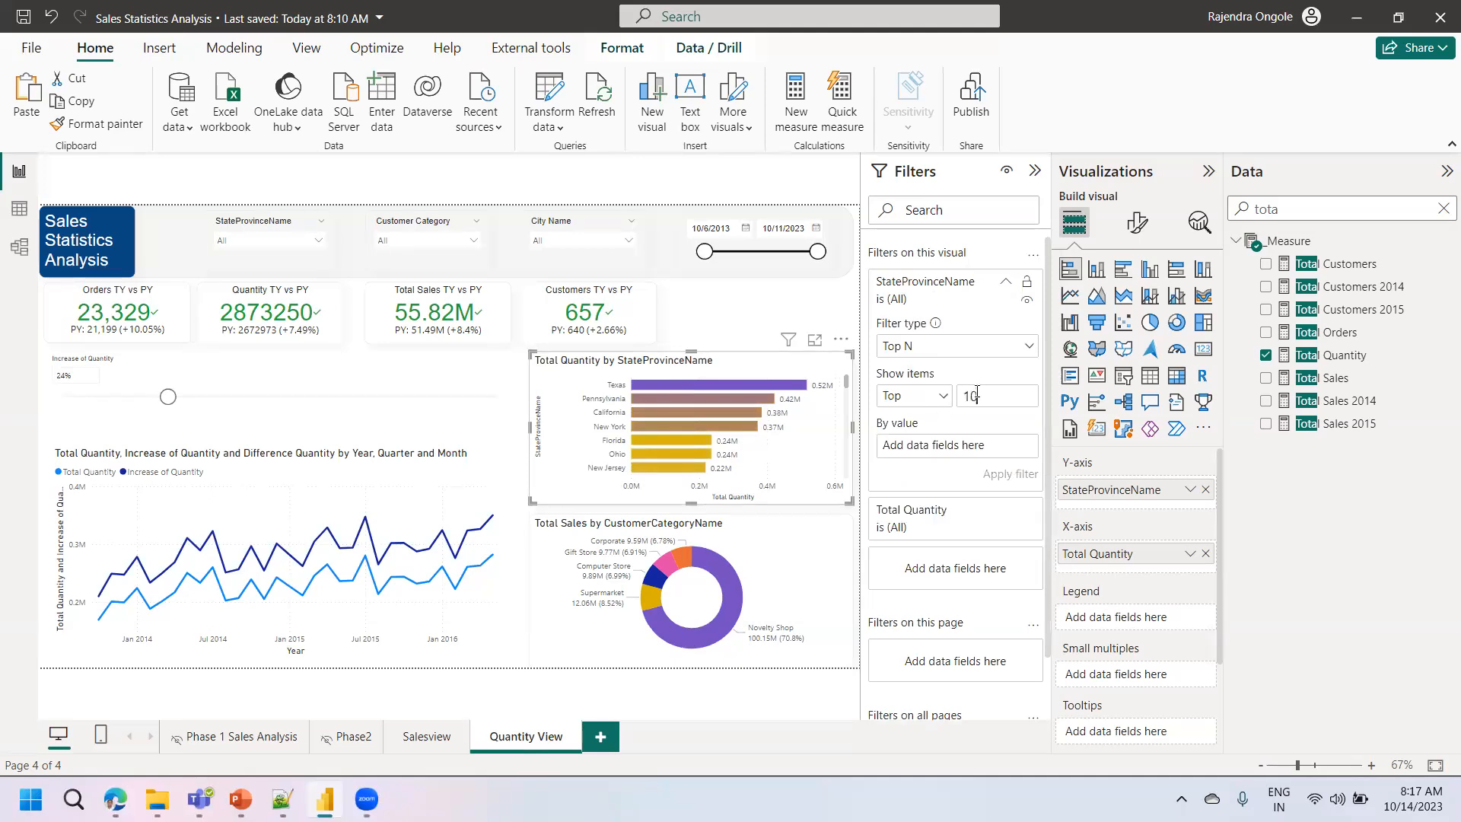
left_click_drag(1332, 354, 983, 448)
left_click(1010, 473)
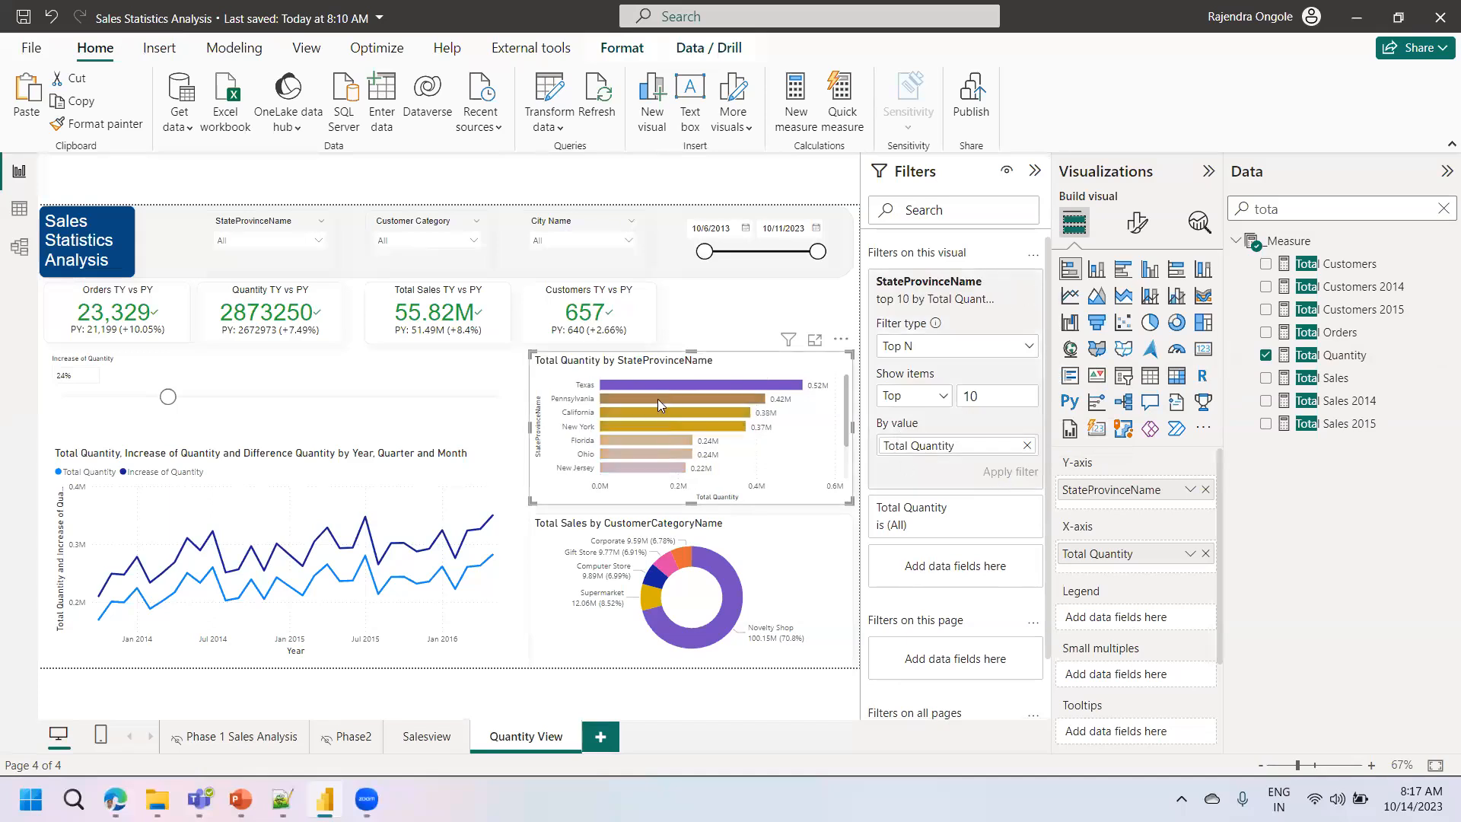
Swap Total Sales for Total Quantity in the customer category donut and save the report.
mouse_move(642, 429)
left_click(747, 531)
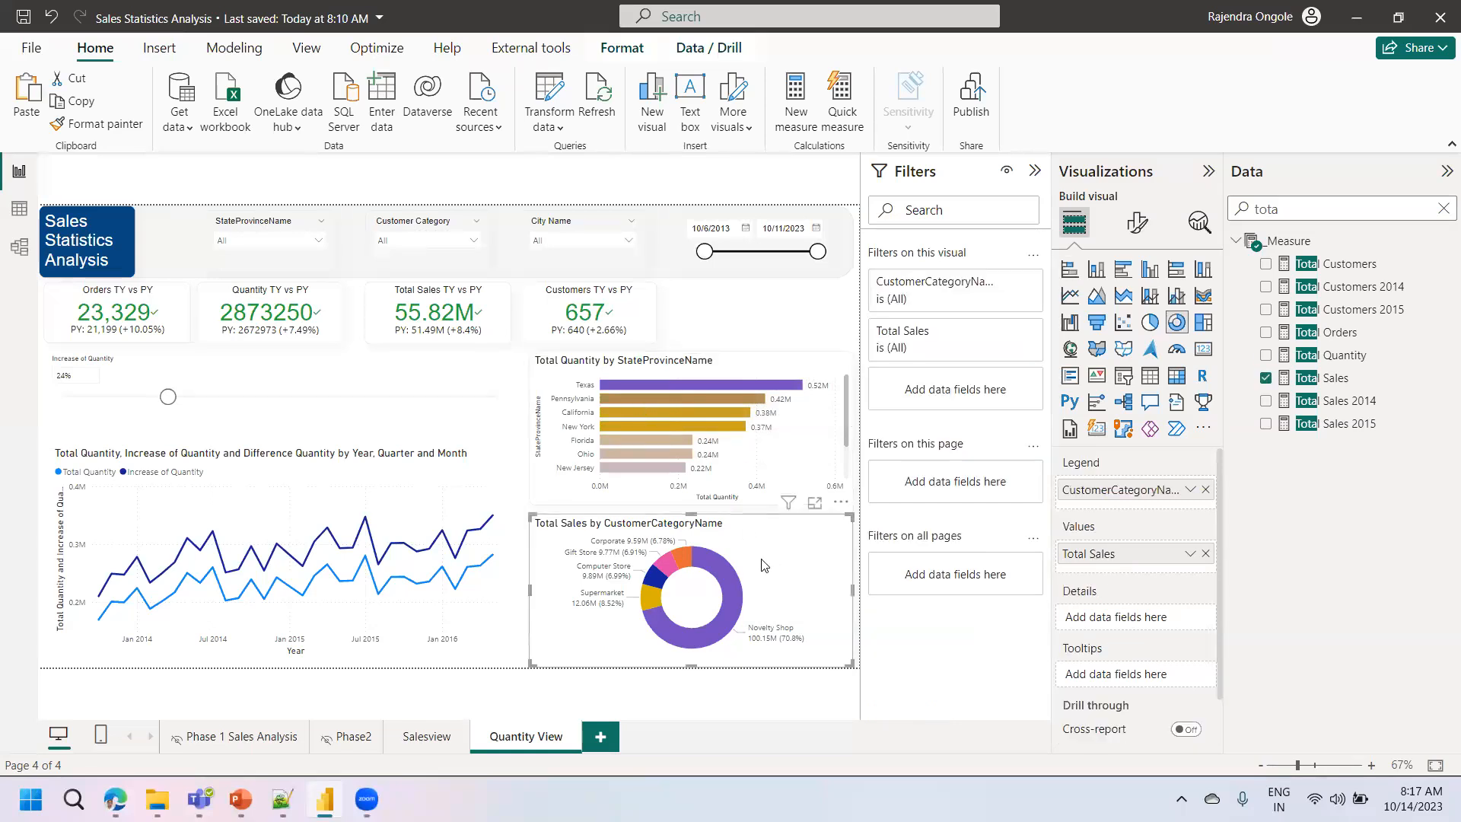
left_click(1206, 554)
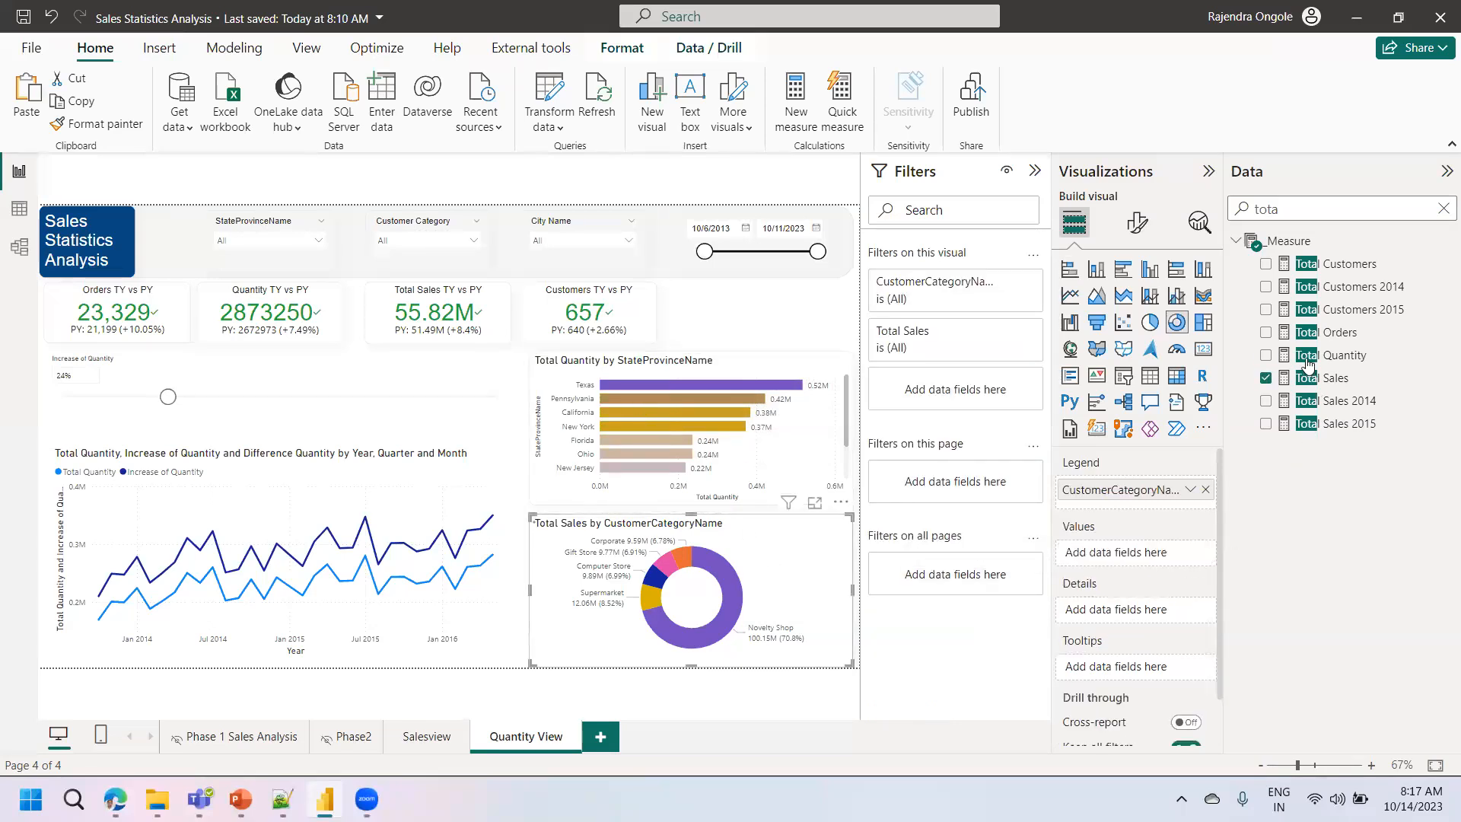
left_click_drag(1310, 356, 1150, 554)
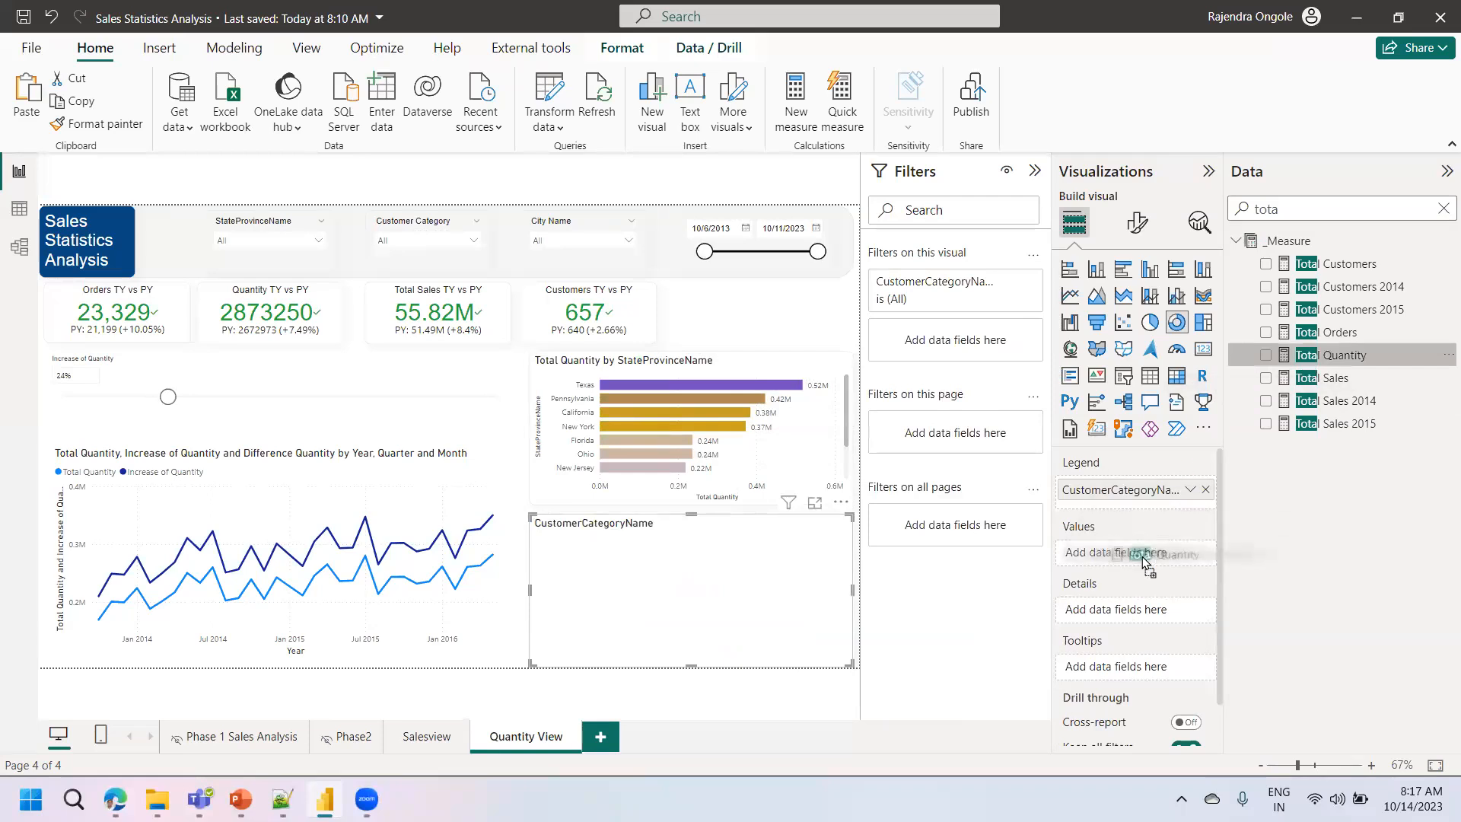
left_click(515, 393)
key("ctrl+s")
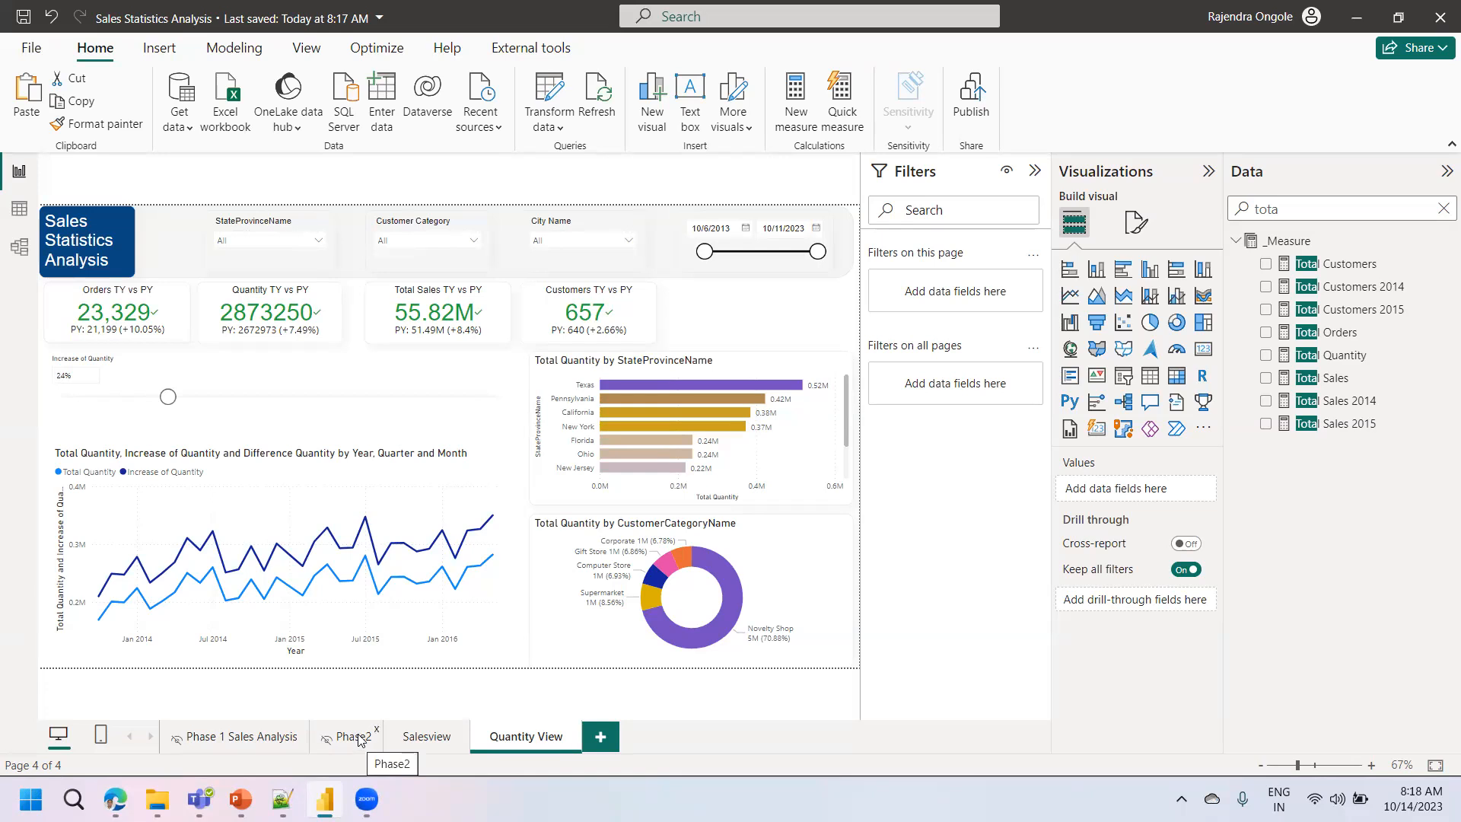
Compare the Salesview and Quantity View pages, collapse the side panes, and finish on Salesview.
left_click(427, 738)
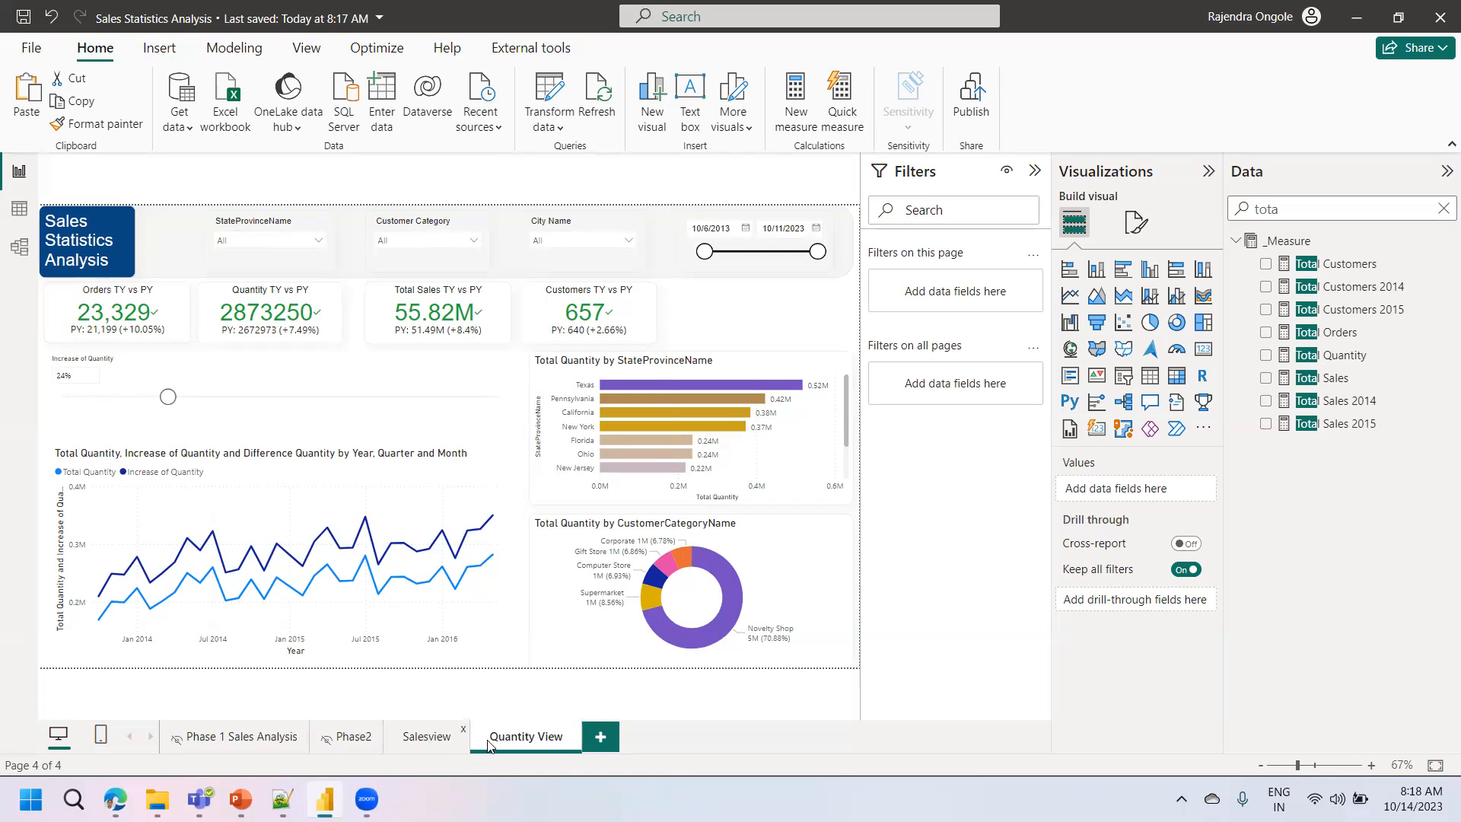
left_click(508, 742)
left_click(424, 749)
left_click(522, 745)
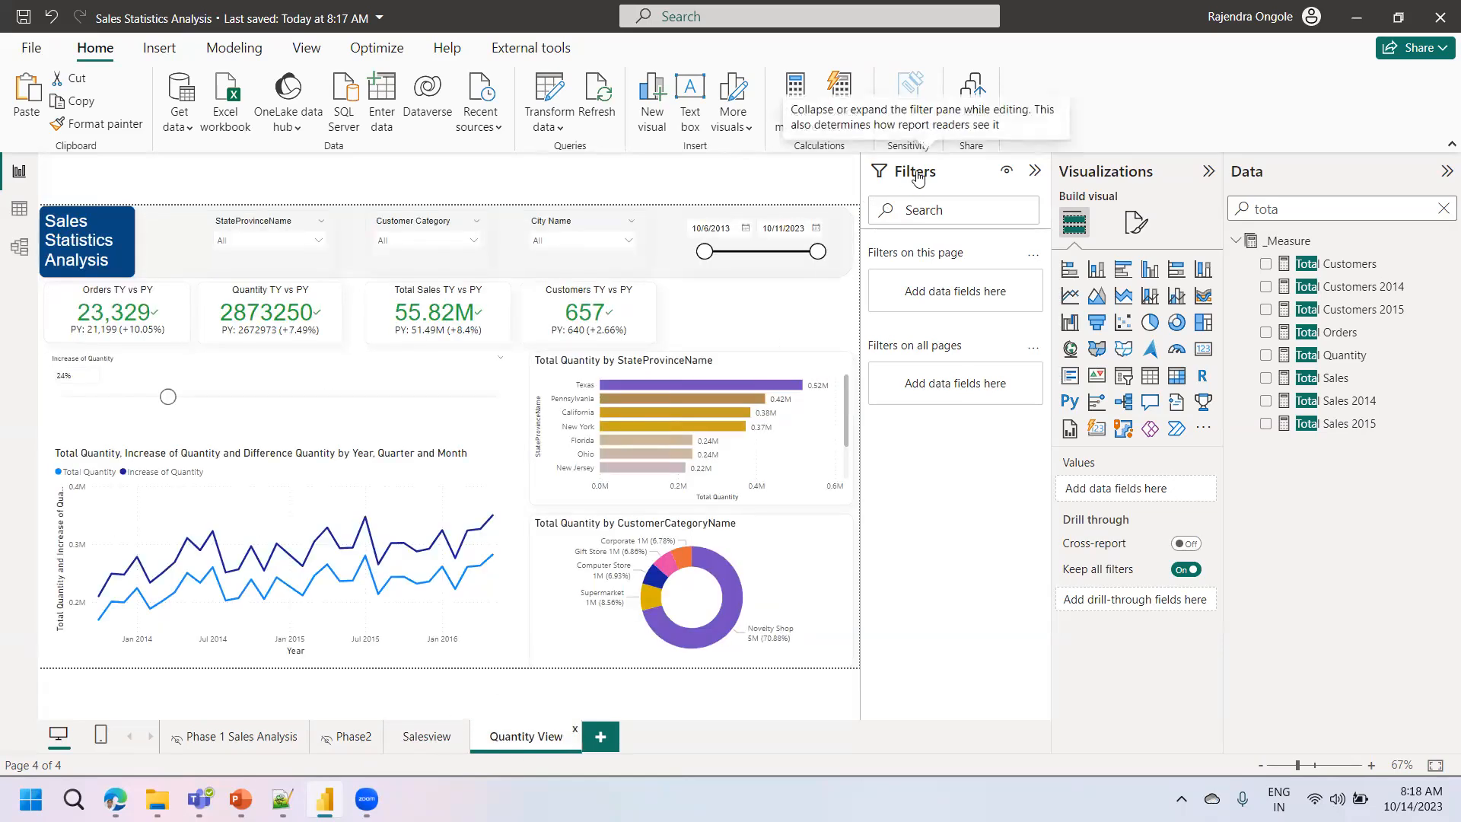
left_click(445, 745)
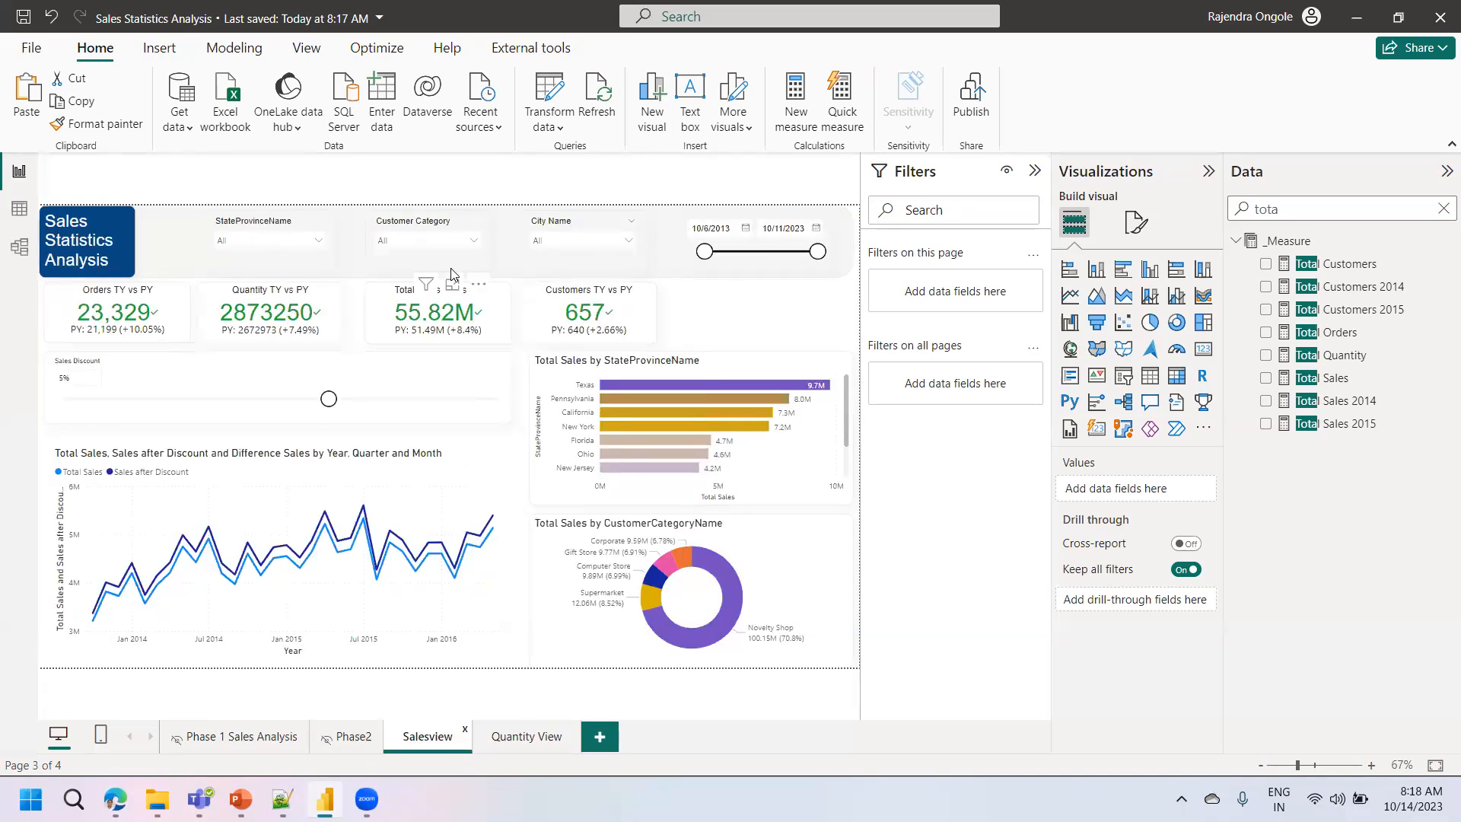
left_click(526, 738)
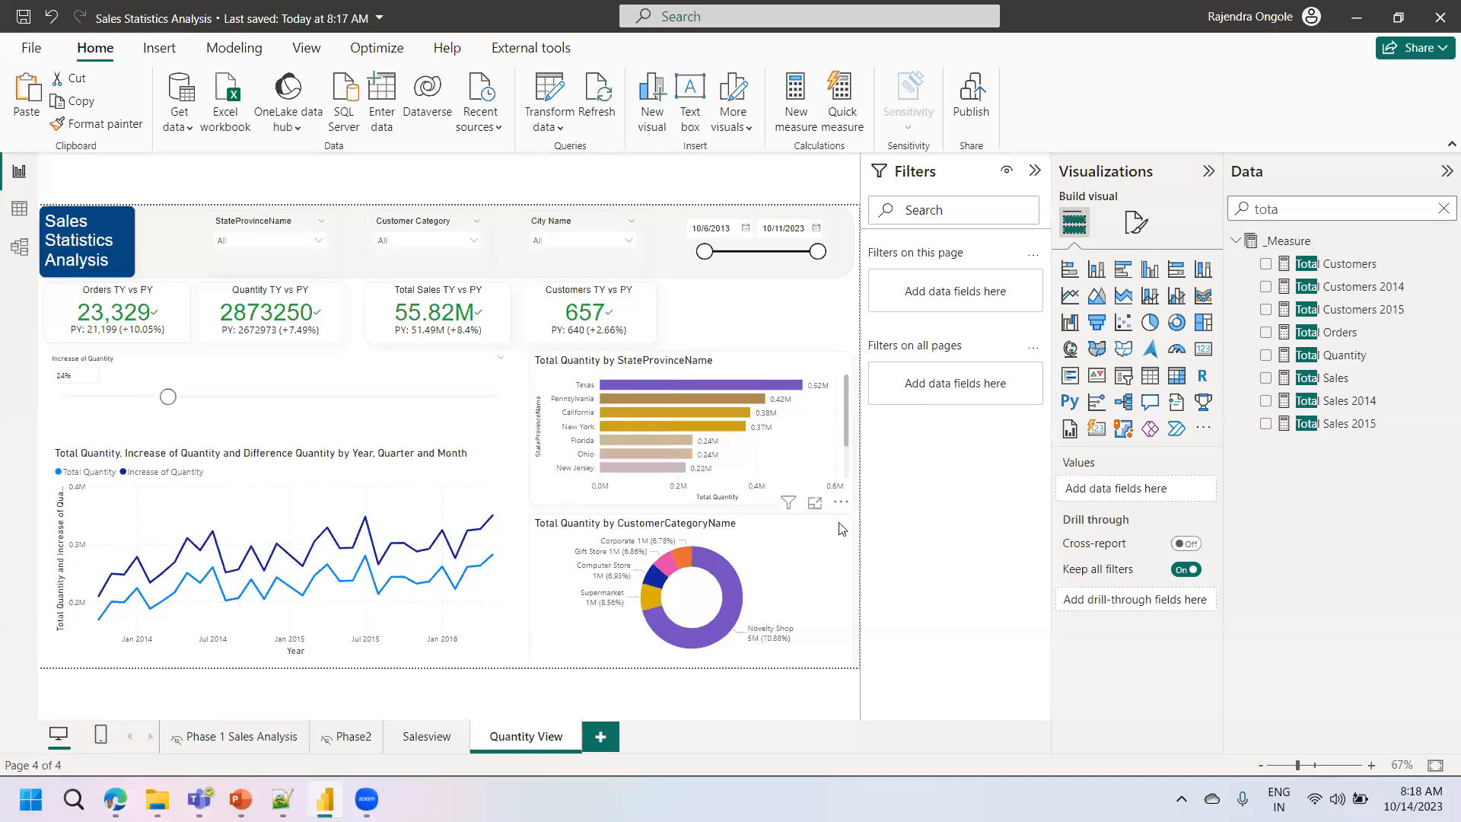
left_click(1208, 170)
left_click(423, 737)
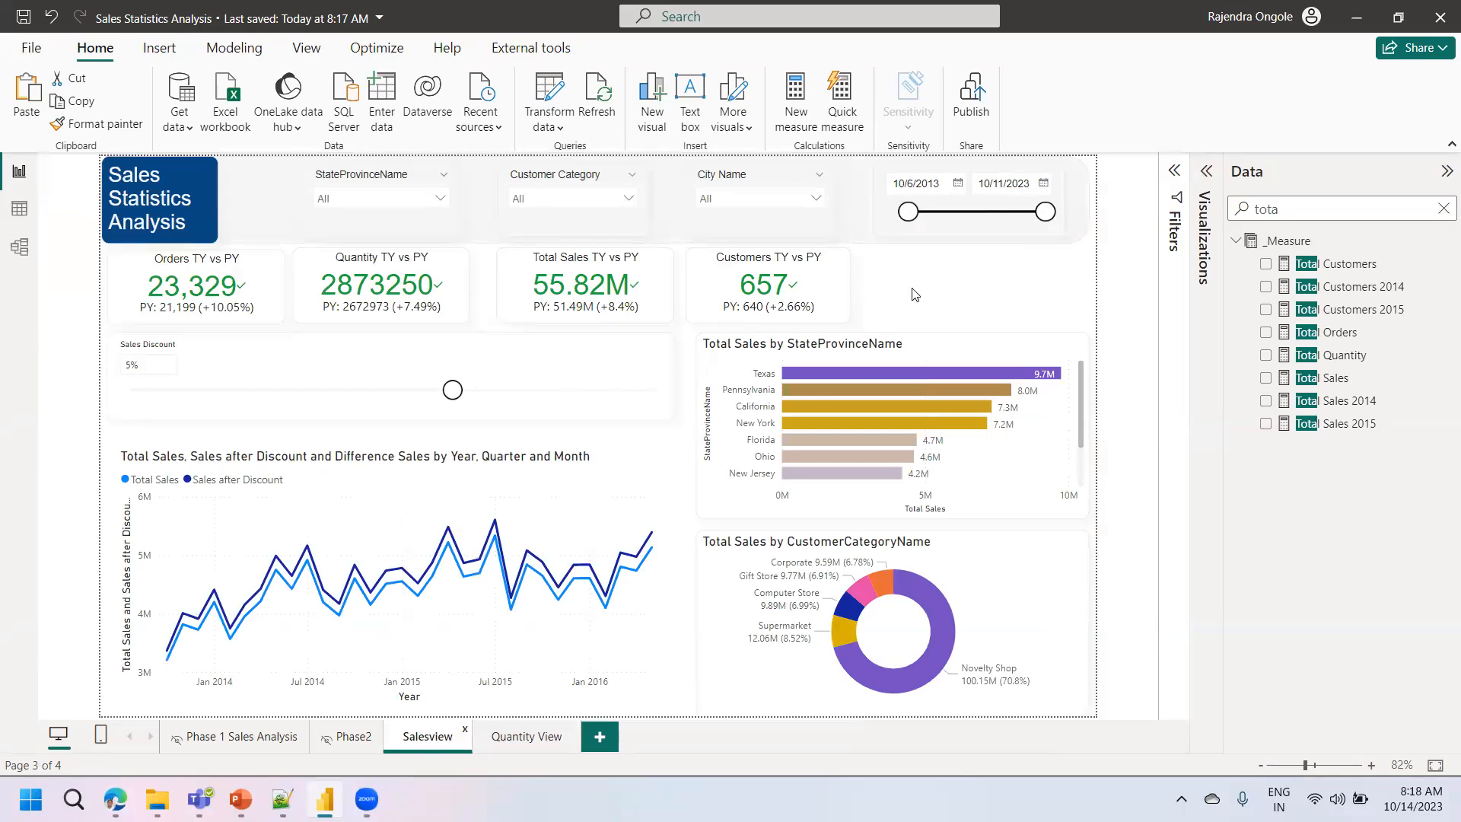
Rename the Salesview page tab to 'Sales View', ending on the Quantity View page.
double_click(428, 742)
left_click(432, 739)
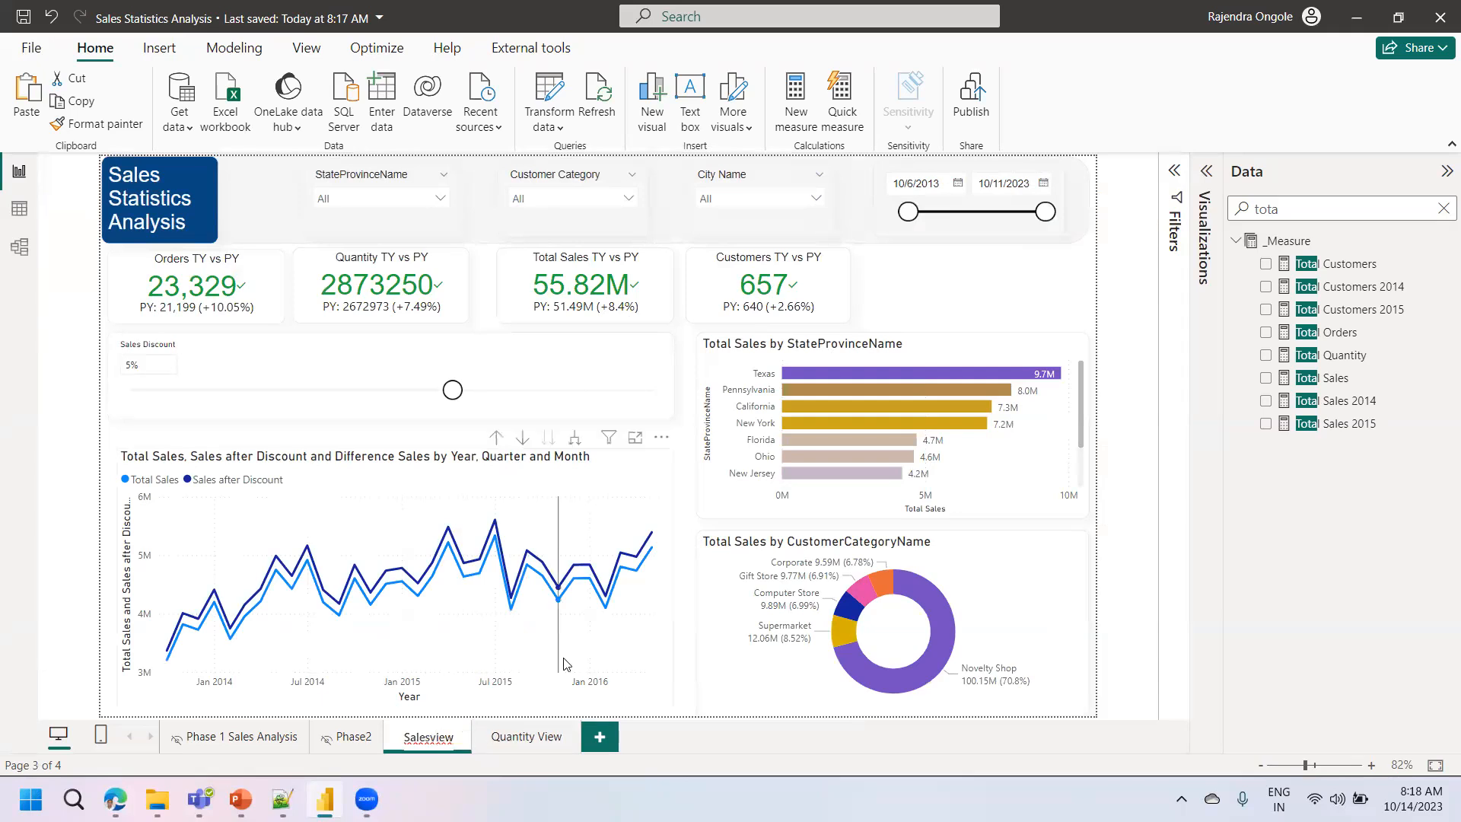
key("Return")
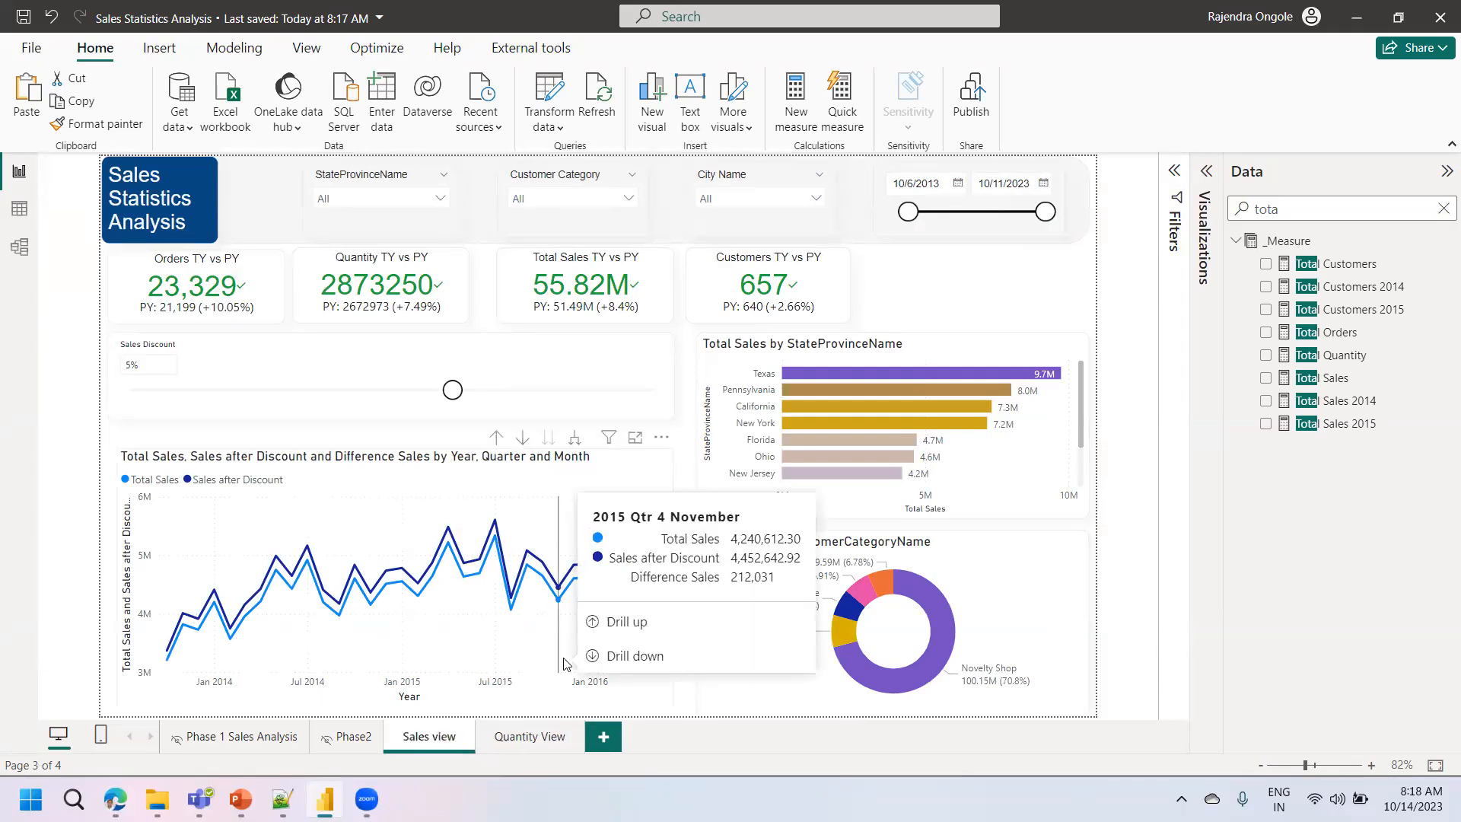
left_click(532, 736)
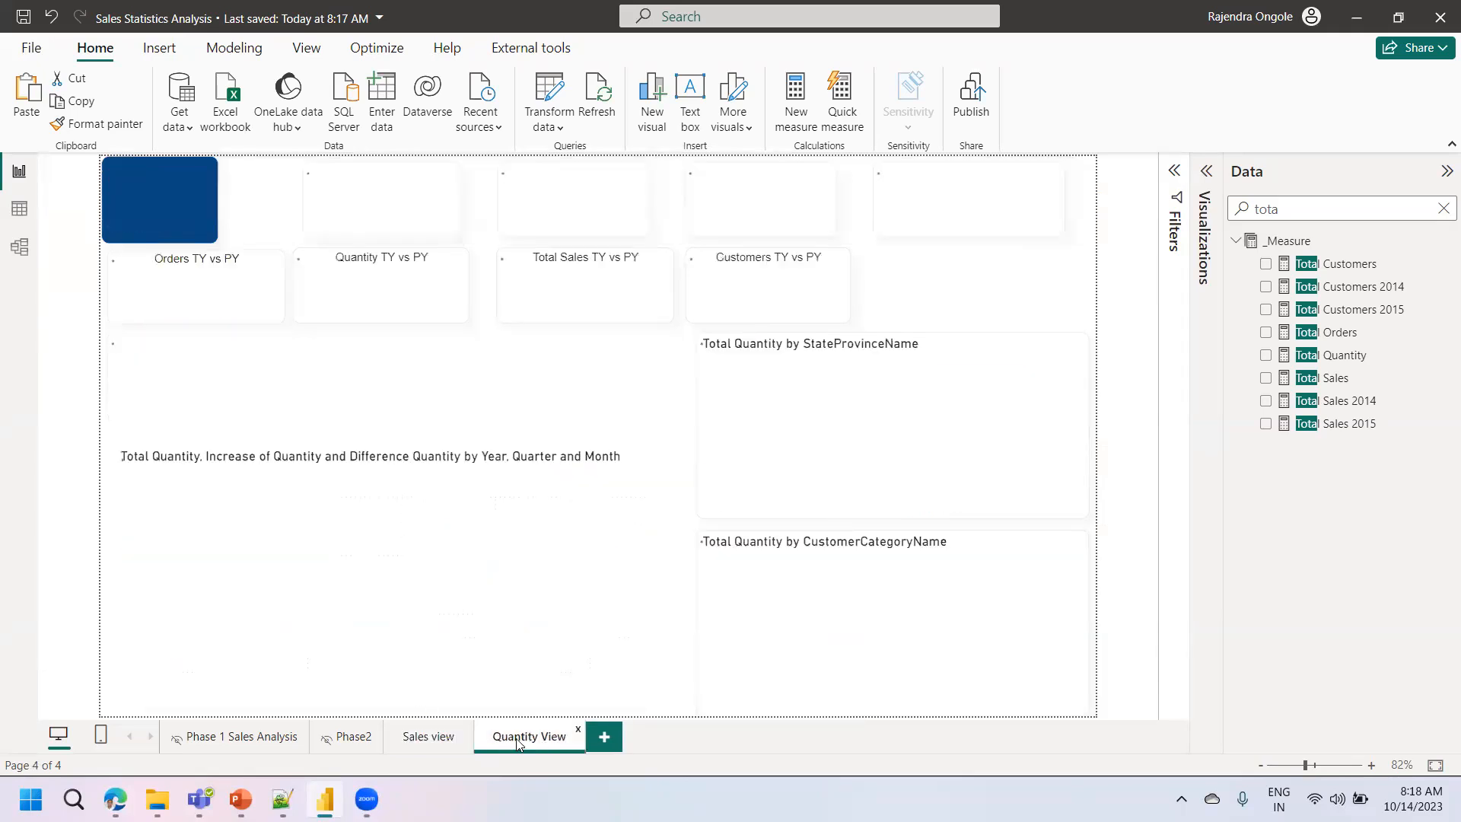
left_click(434, 739)
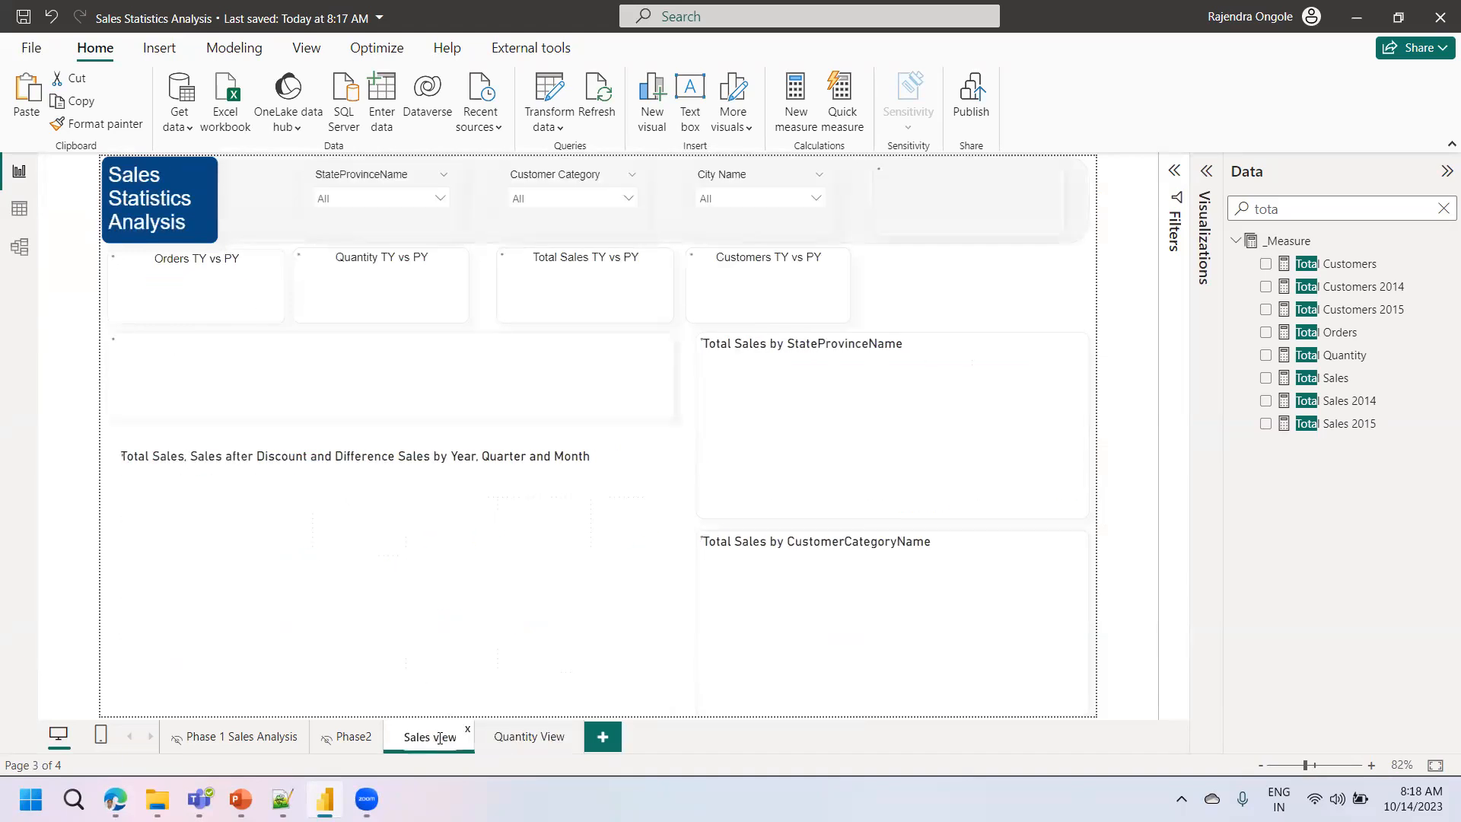
mouse_move(512, 661)
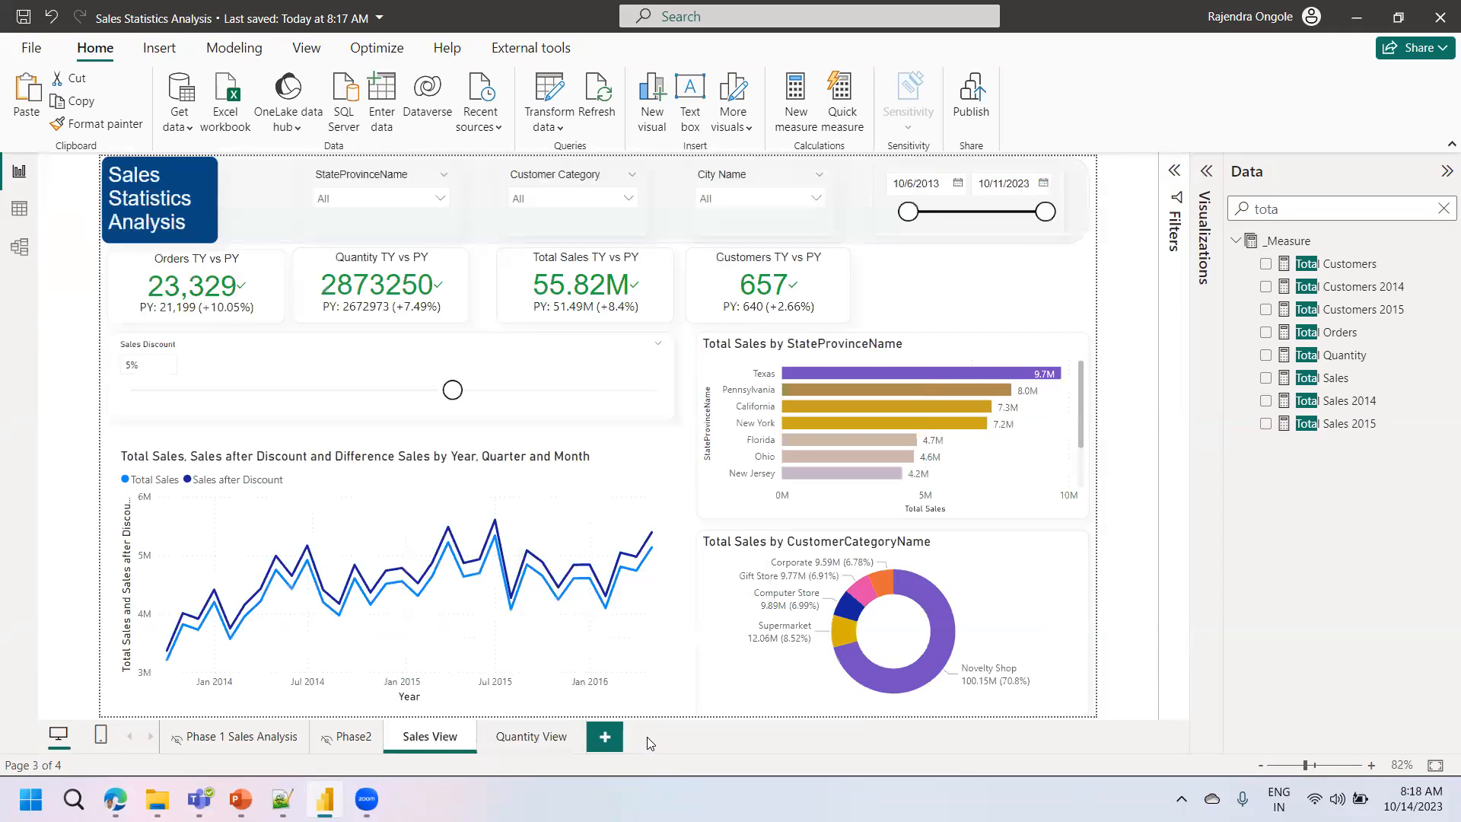
left_click(540, 738)
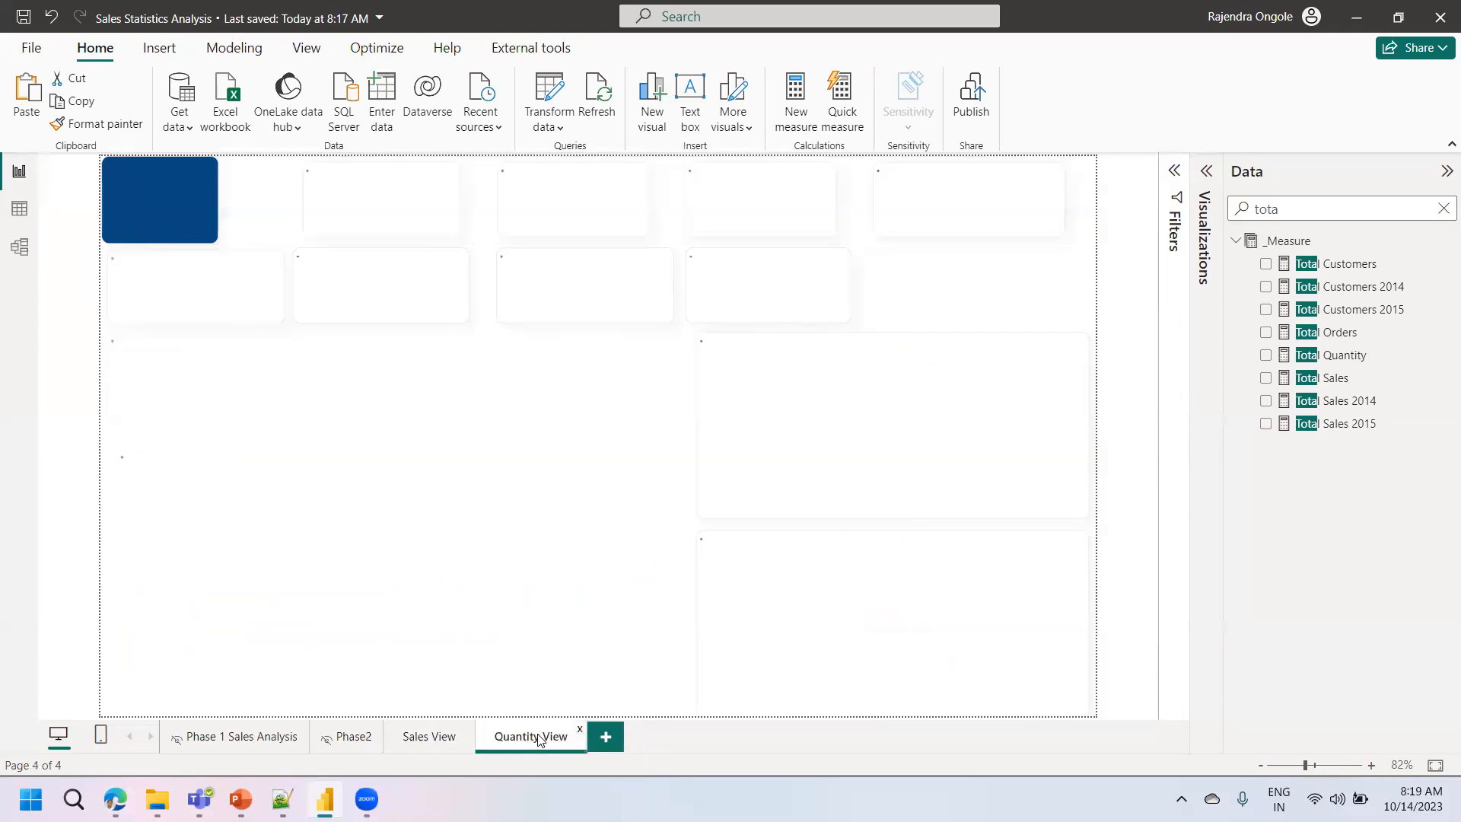
Flip between the Quantity View and Sales View pages, ending on Sales View.
left_click(416, 742)
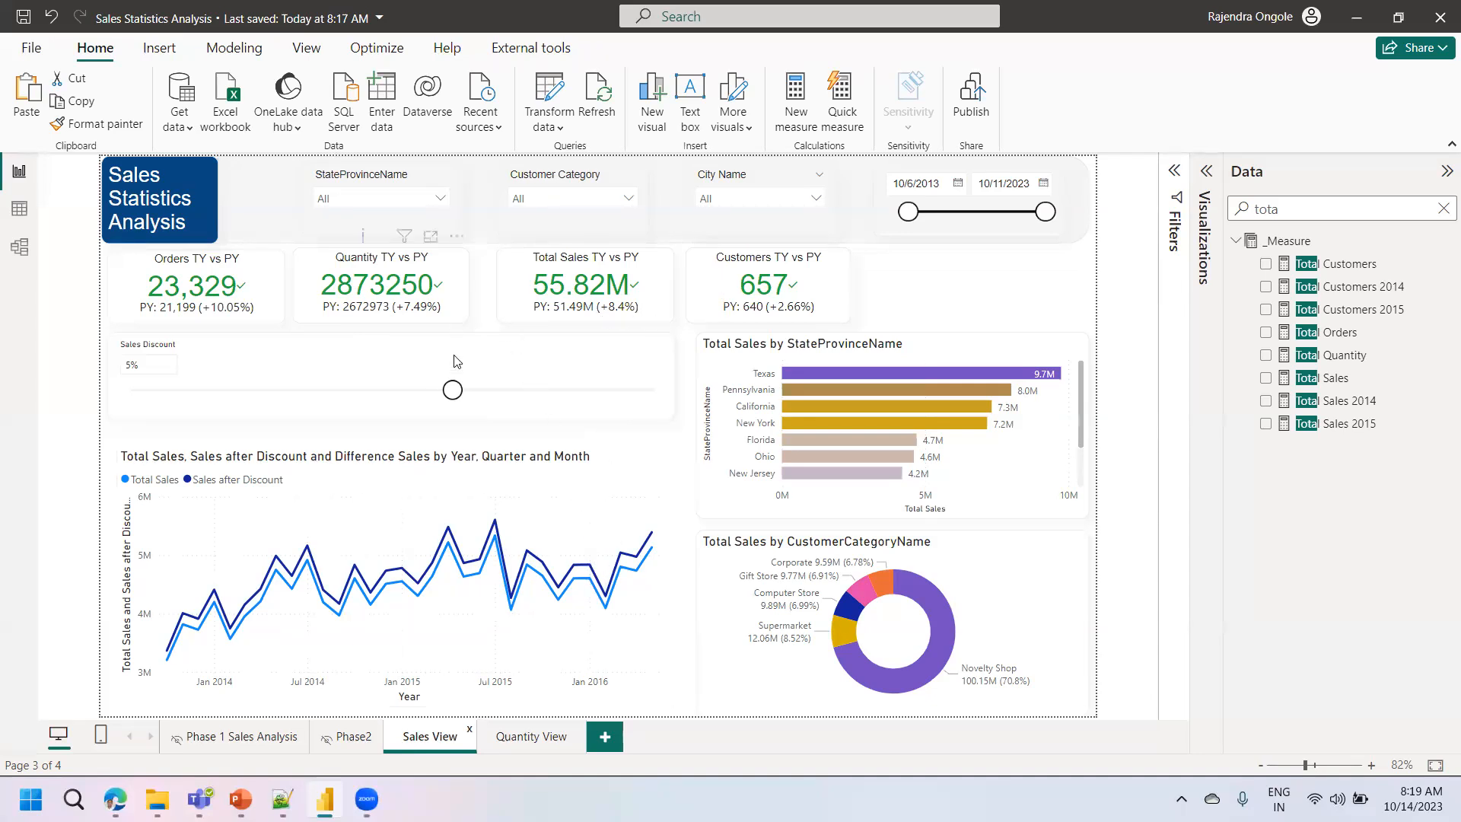
left_click(518, 737)
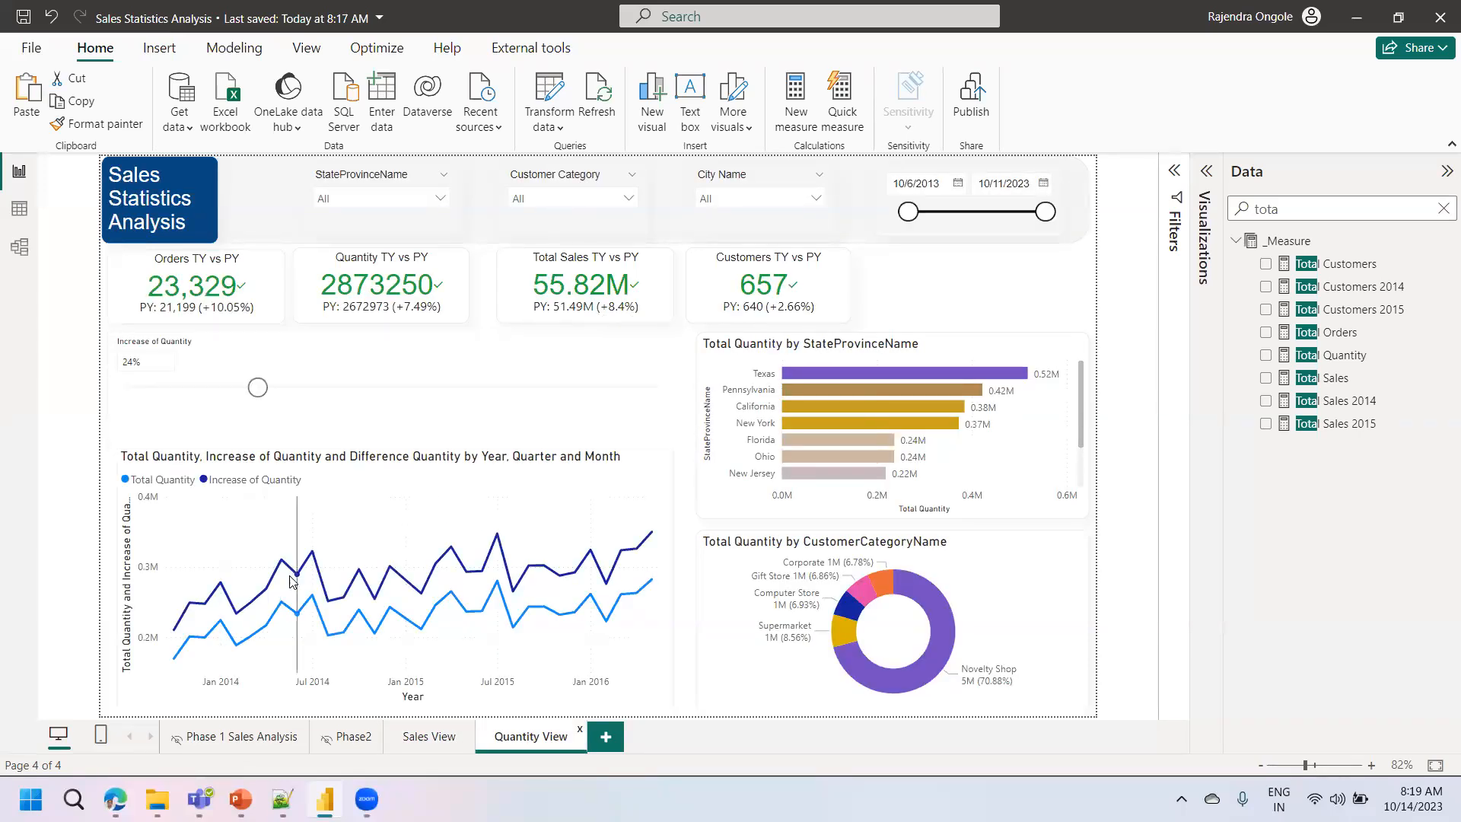
mouse_move(295, 576)
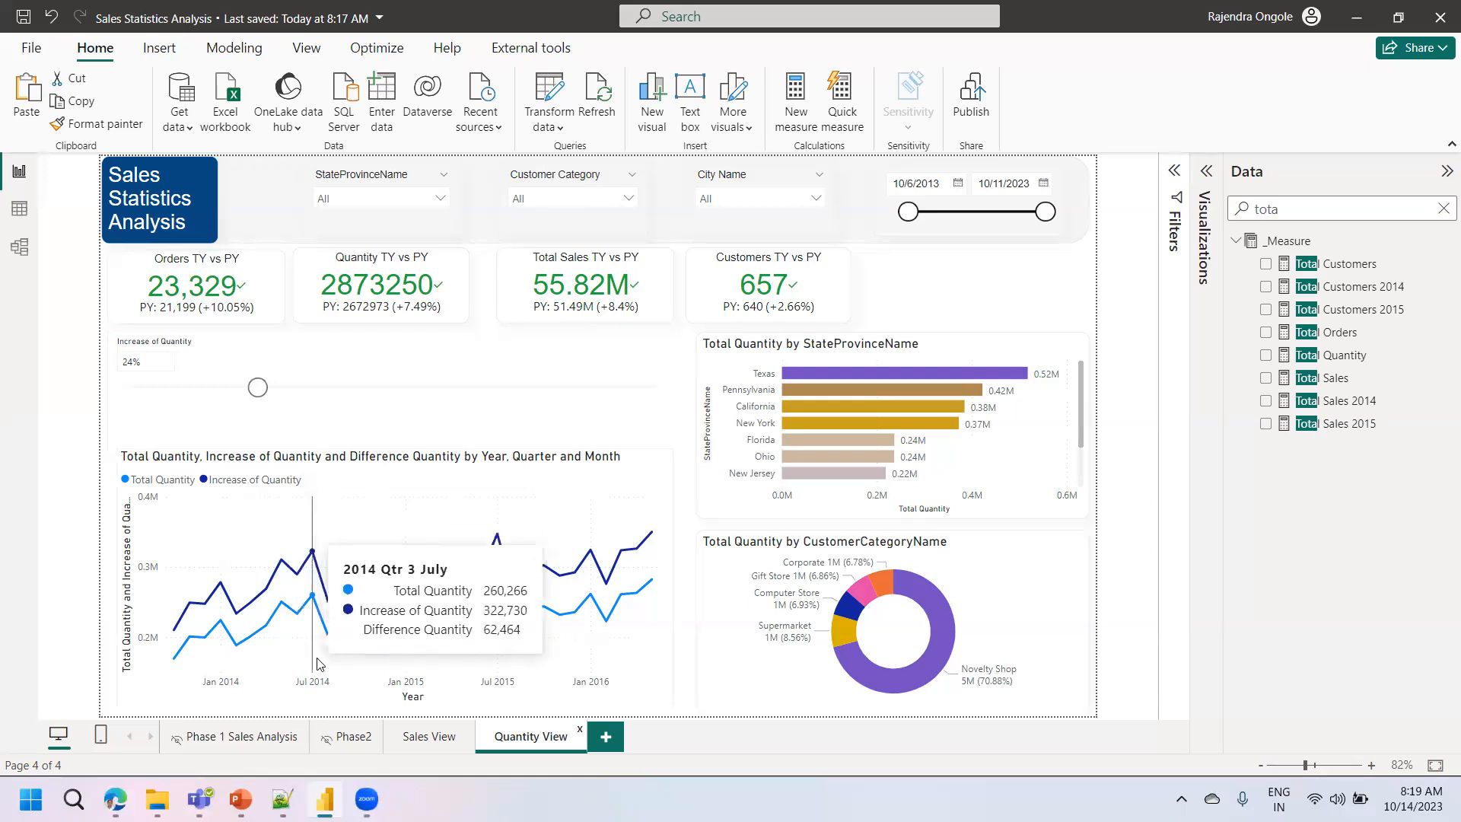
left_click(419, 746)
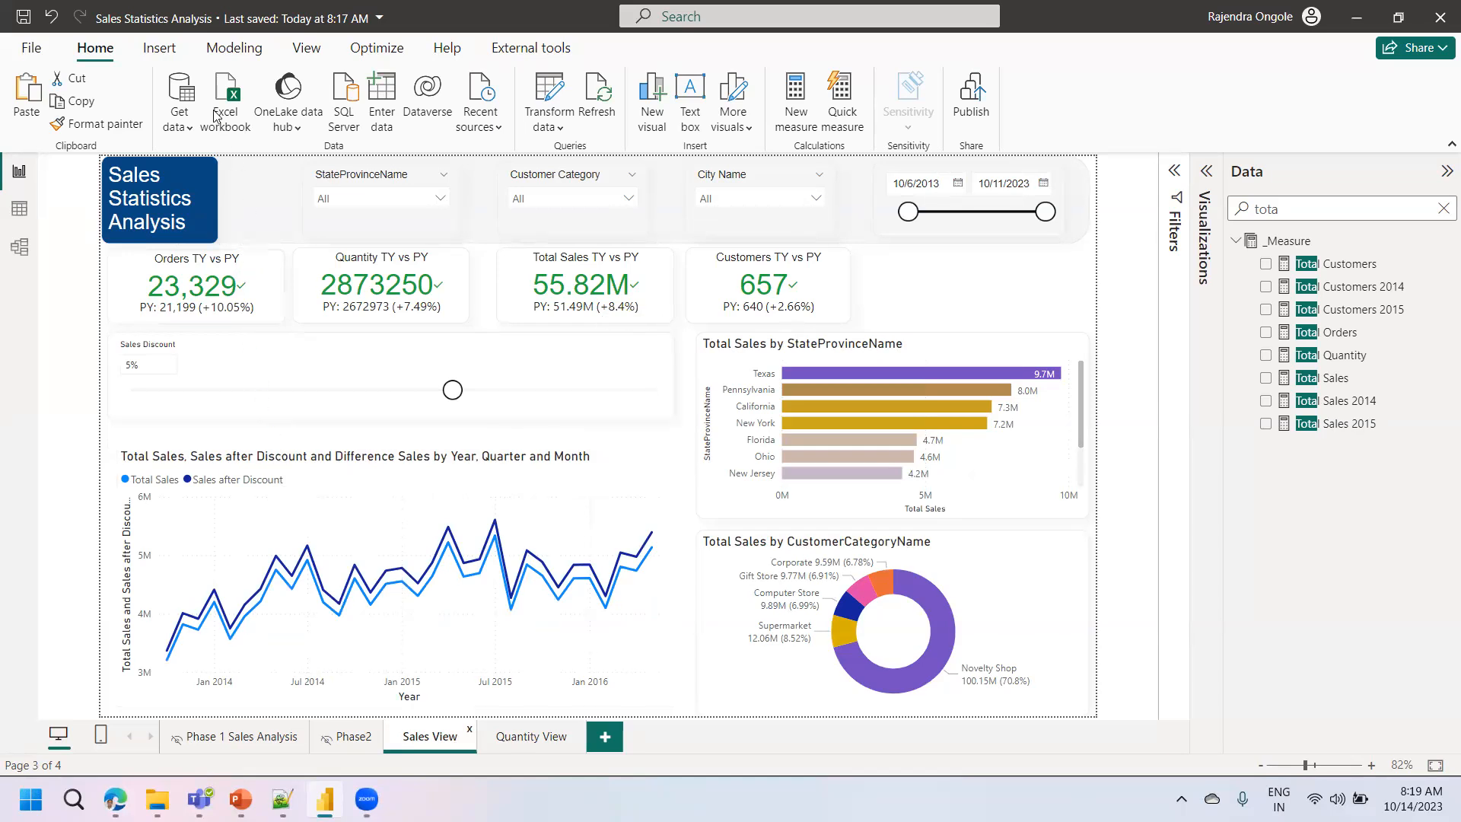
Show the Buttons dropdown from the Insert ribbon.
left_click(160, 49)
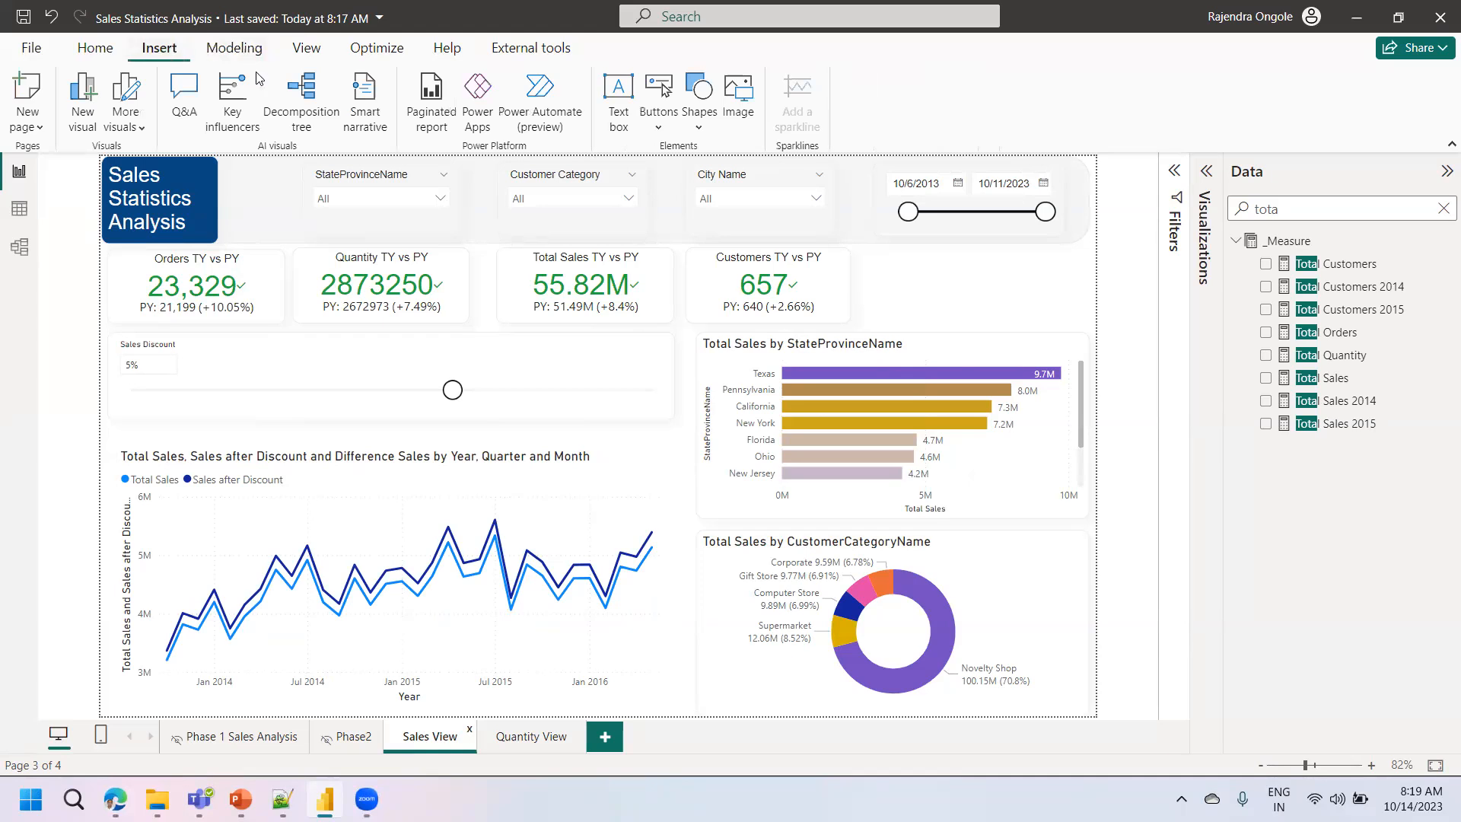
left_click(663, 127)
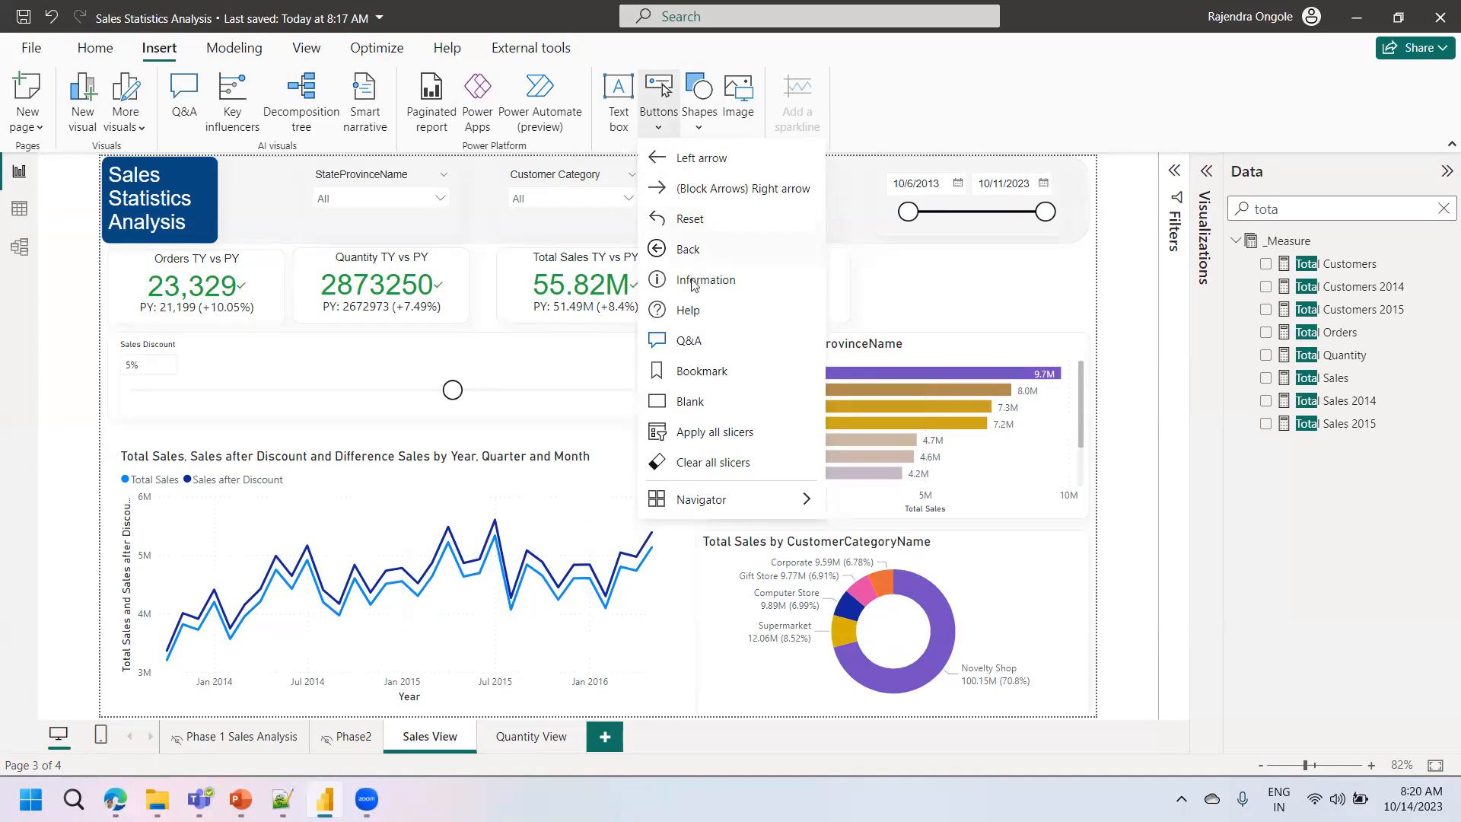
Add a blank button beside the title and shift the four slicers right.
left_click(691, 402)
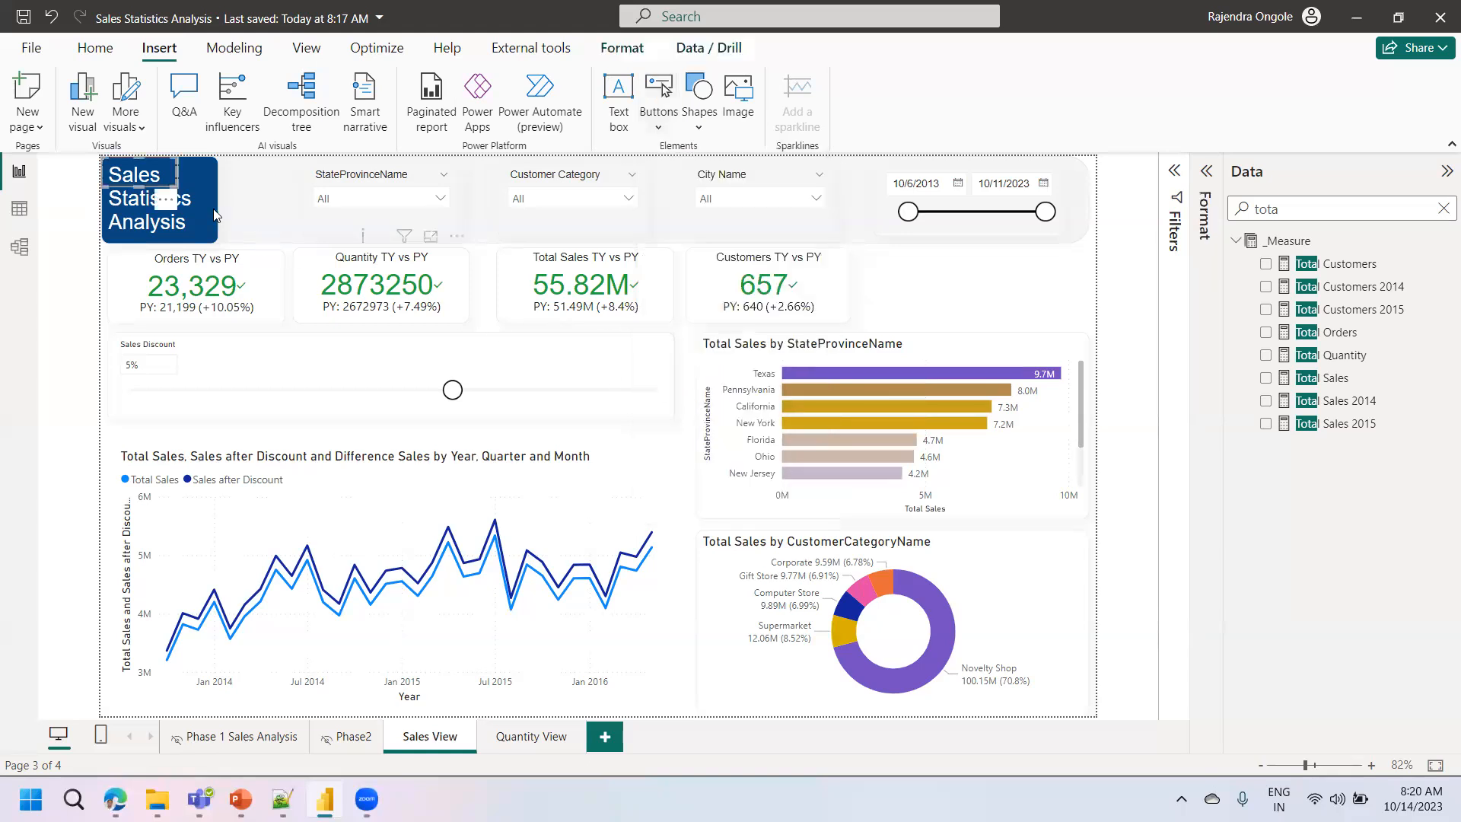
left_click_drag(168, 210, 285, 220)
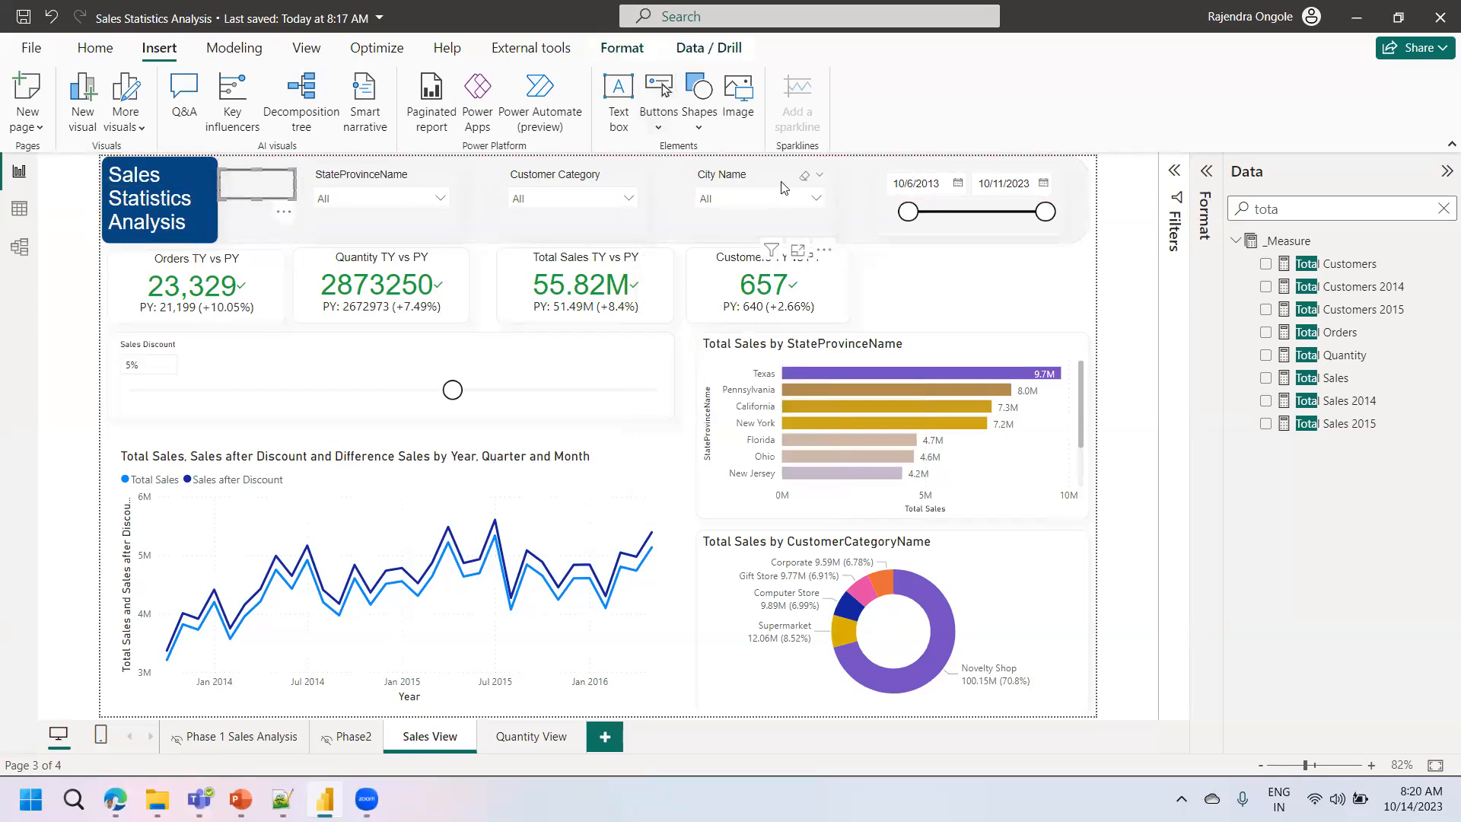
left_click_drag(732, 182, 755, 181)
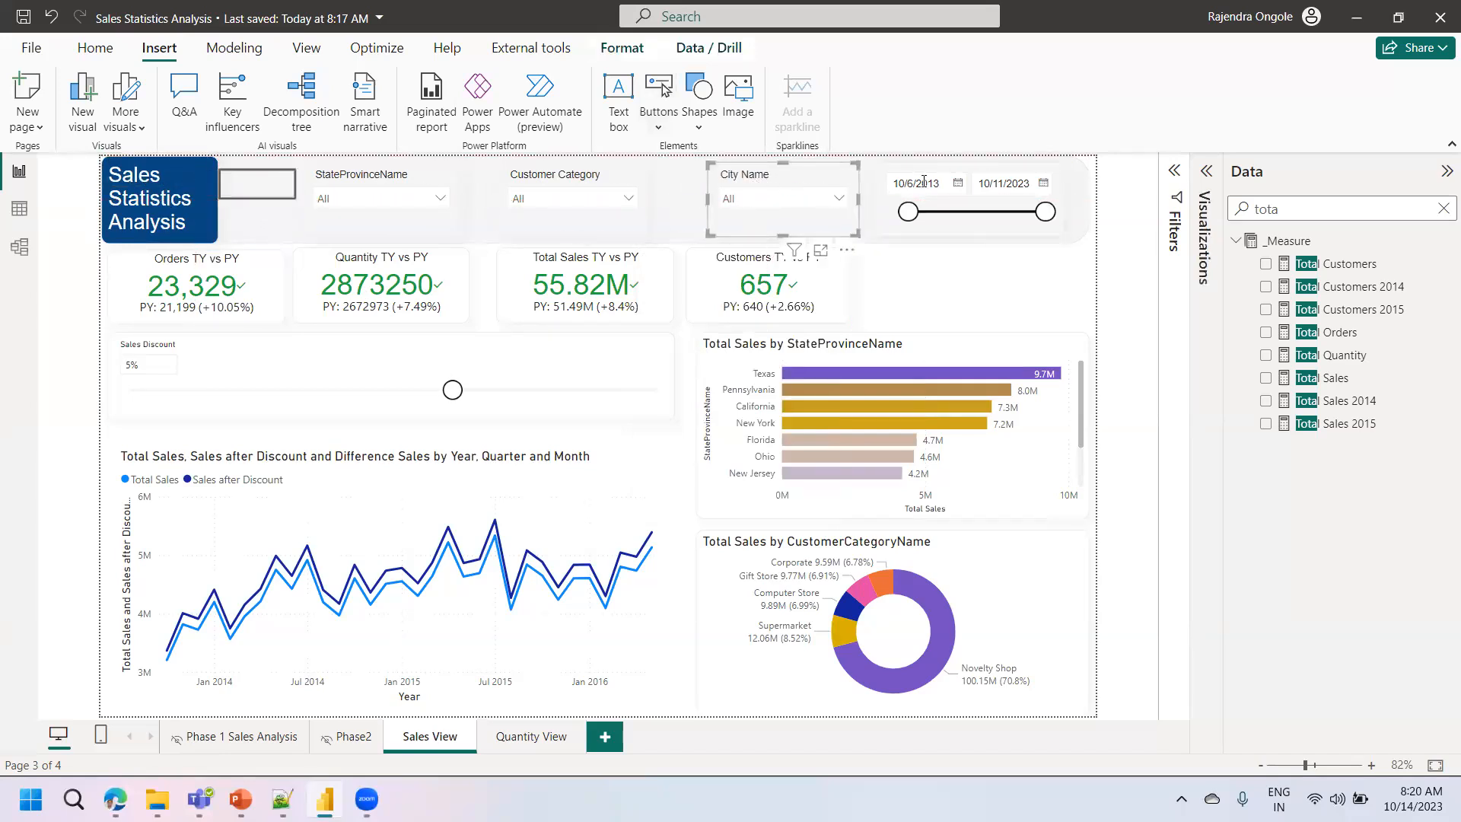
left_click_drag(939, 169, 948, 169)
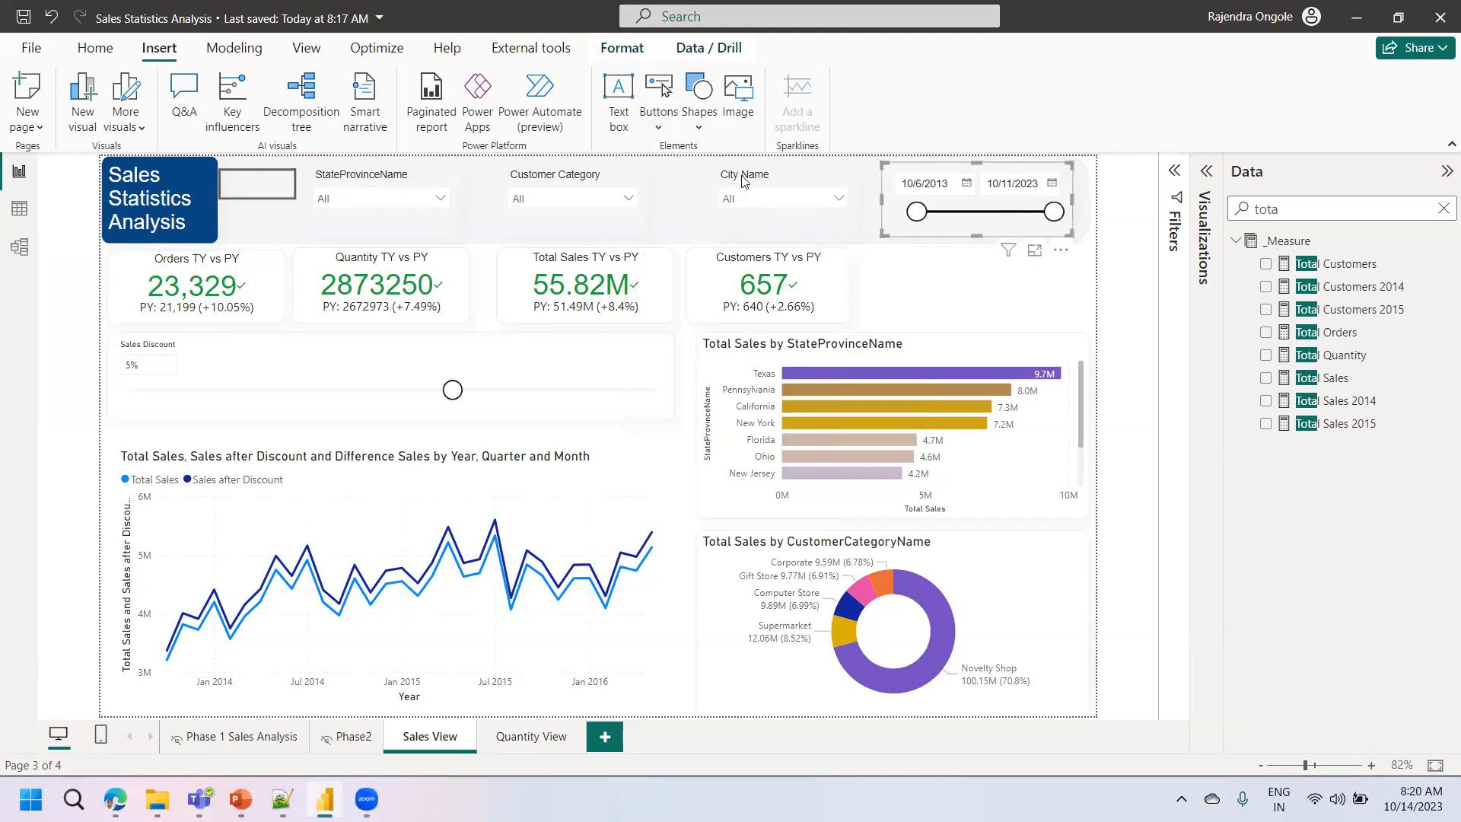
left_click_drag(744, 178, 755, 187)
left_click_drag(544, 187, 594, 187)
left_click_drag(391, 183, 449, 190)
Distribute the four slicers evenly across the row and nudge the button right.
left_click(603, 183, "ctrl")
left_click(755, 180, "ctrl")
left_click(968, 176, "ctrl")
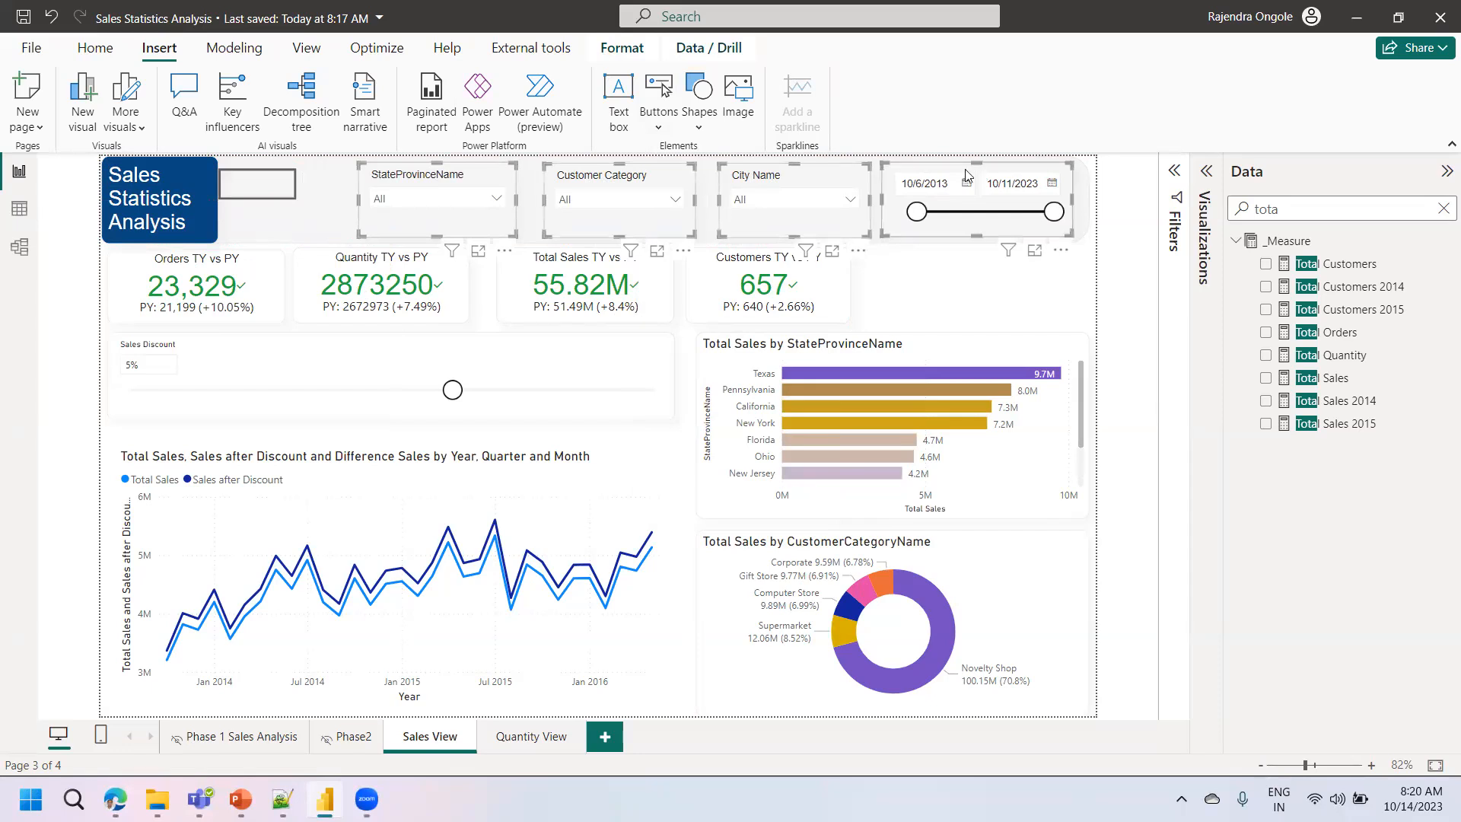
left_click(622, 47)
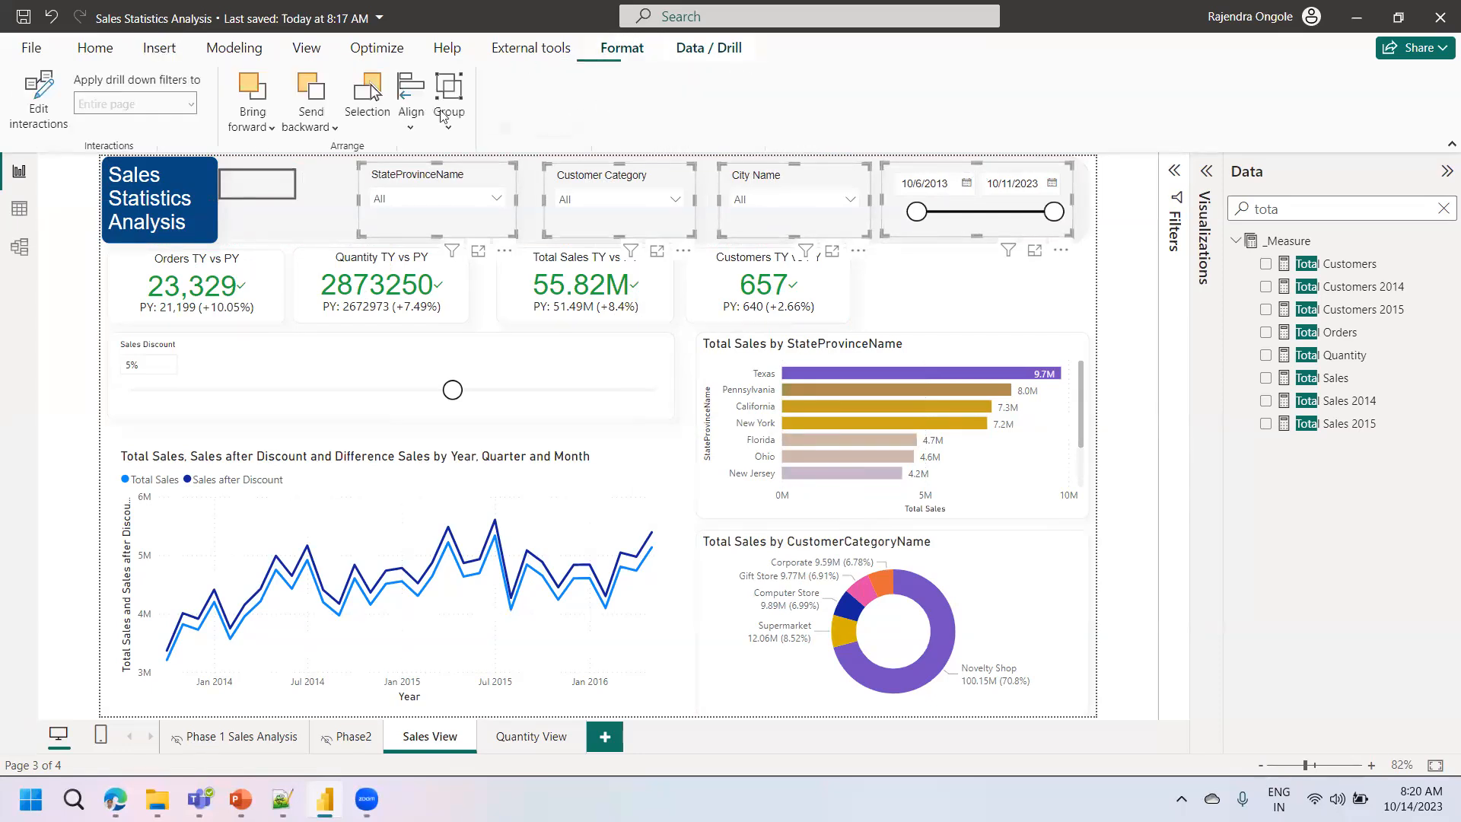
left_click(410, 99)
left_click(456, 353)
left_click_drag(252, 186, 294, 182)
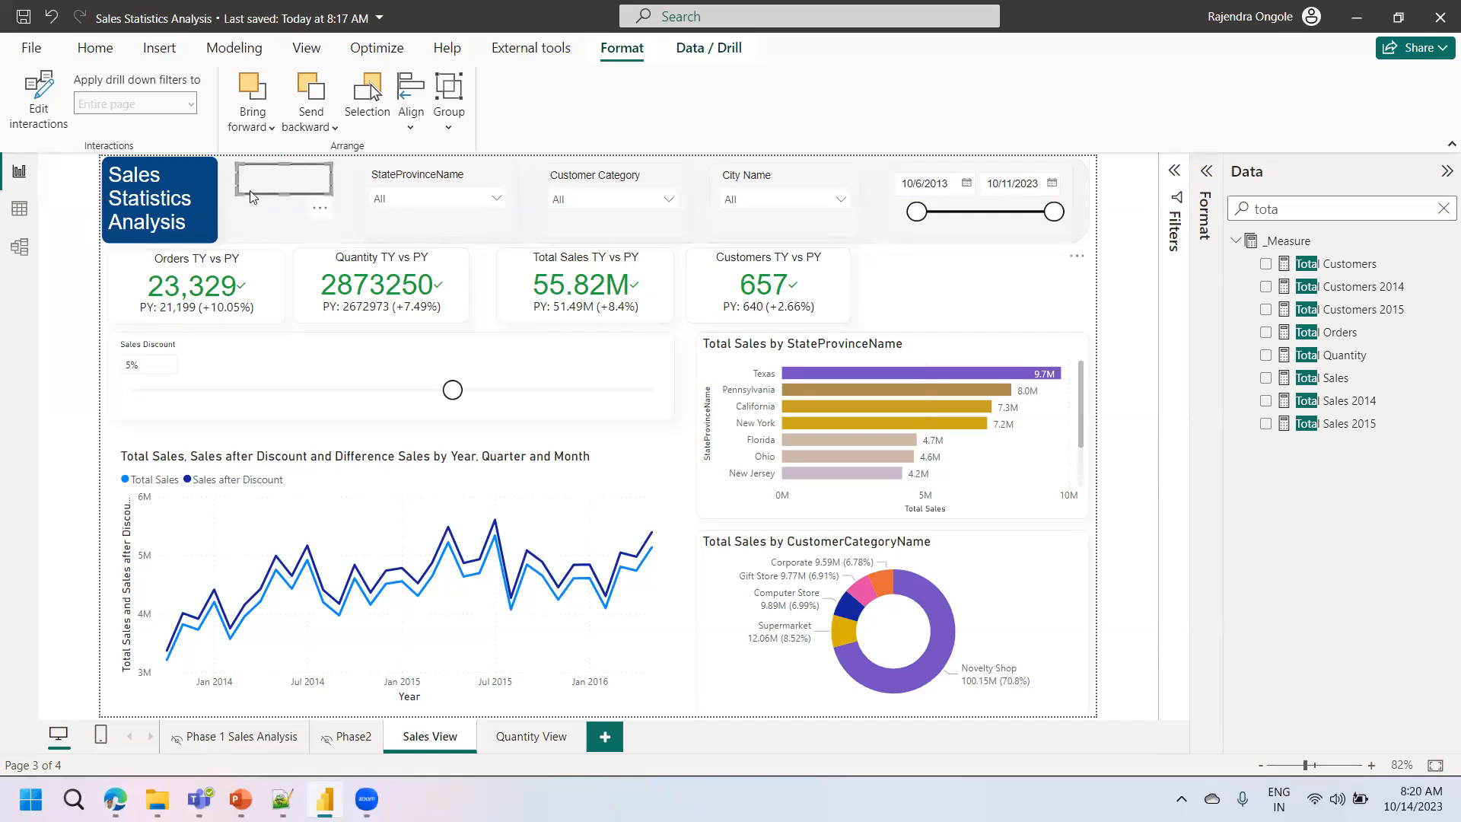
Clear the field search and duplicate the blank button directly below the original.
left_click_drag(1284, 209, 1157, 218)
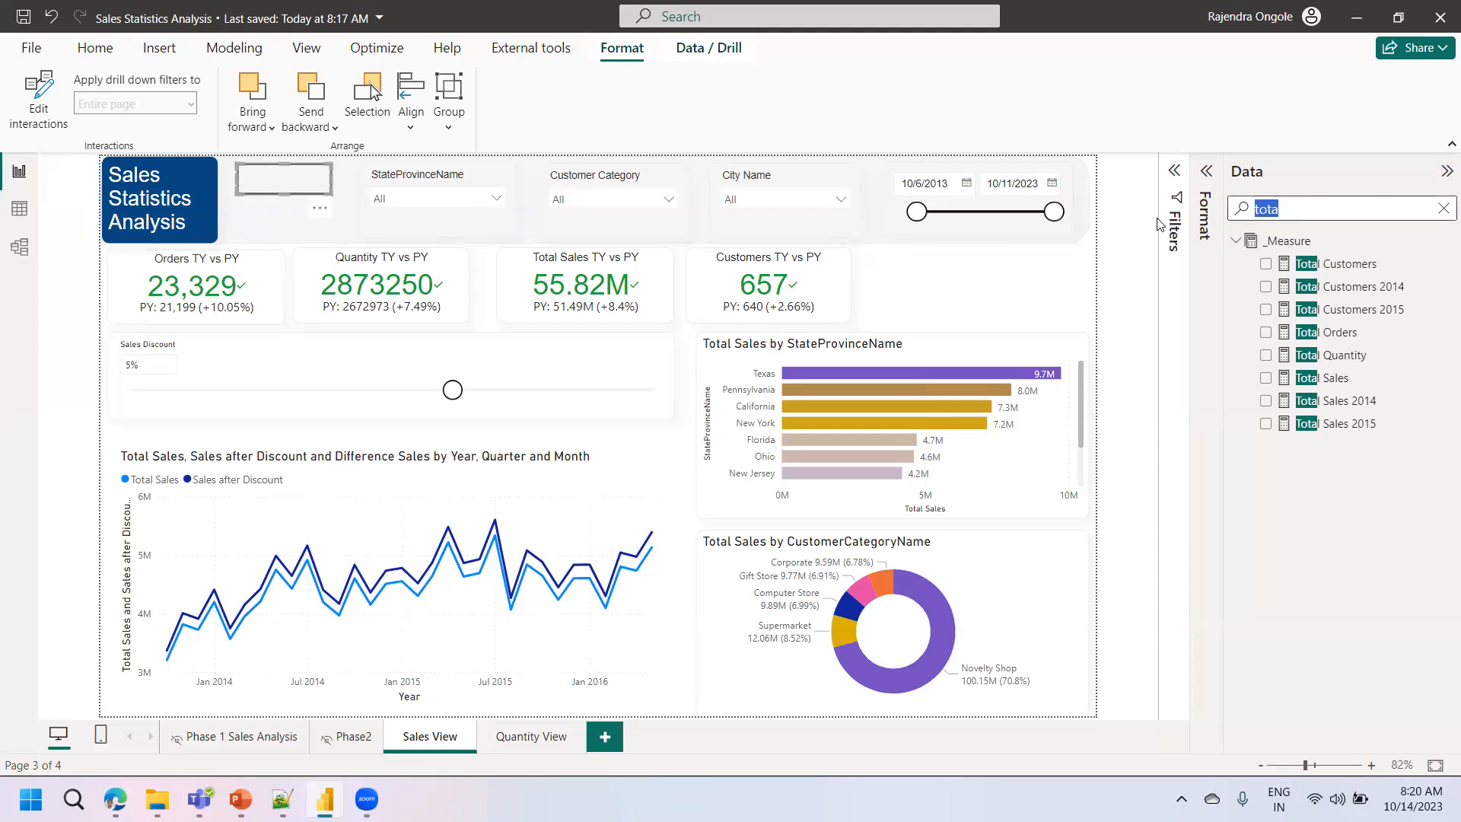
key("BackSpace")
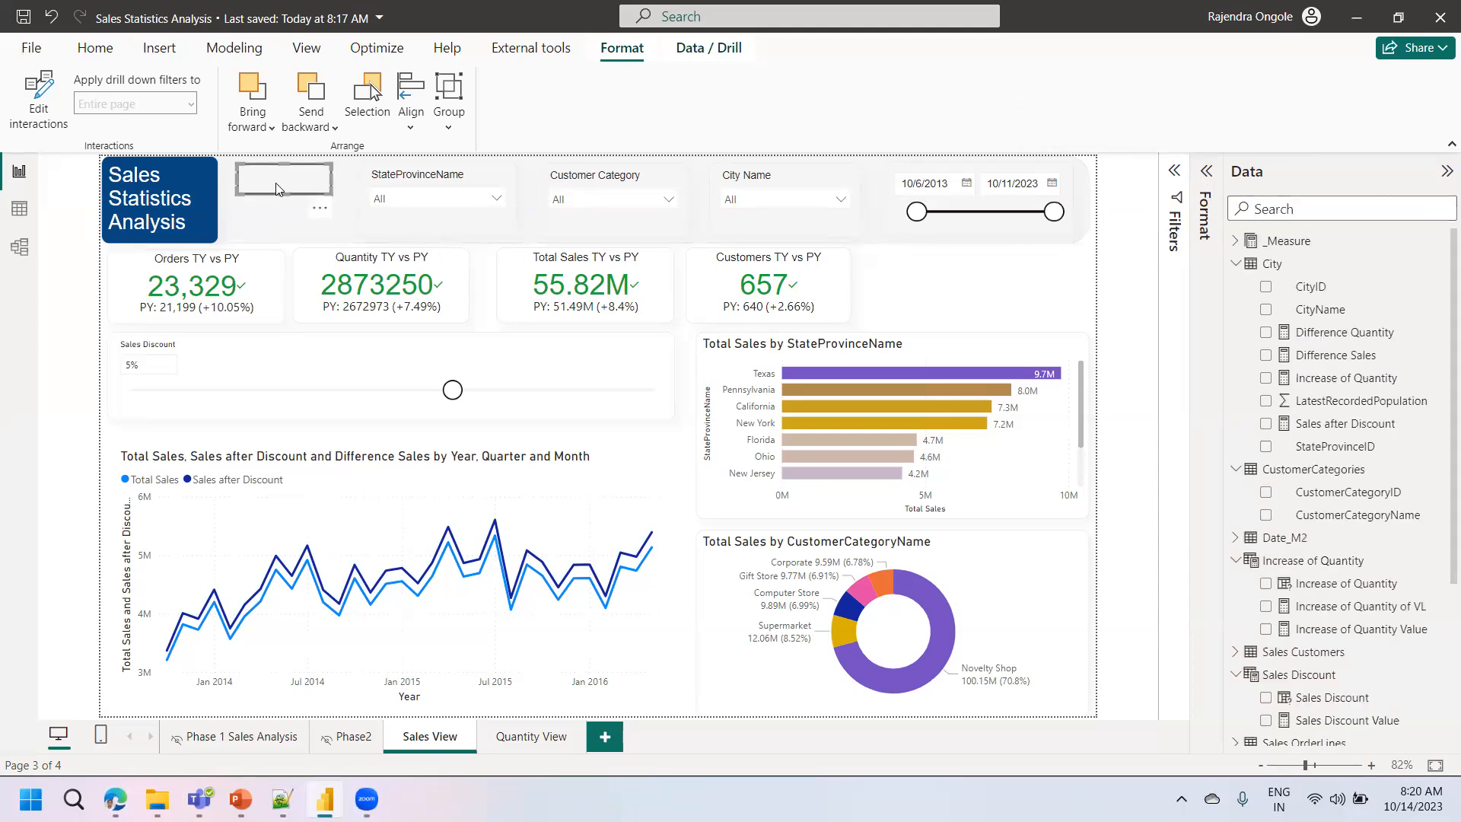
key("ctrl+c")
key("ctrl+v")
left_click_drag(276, 189, 276, 229)
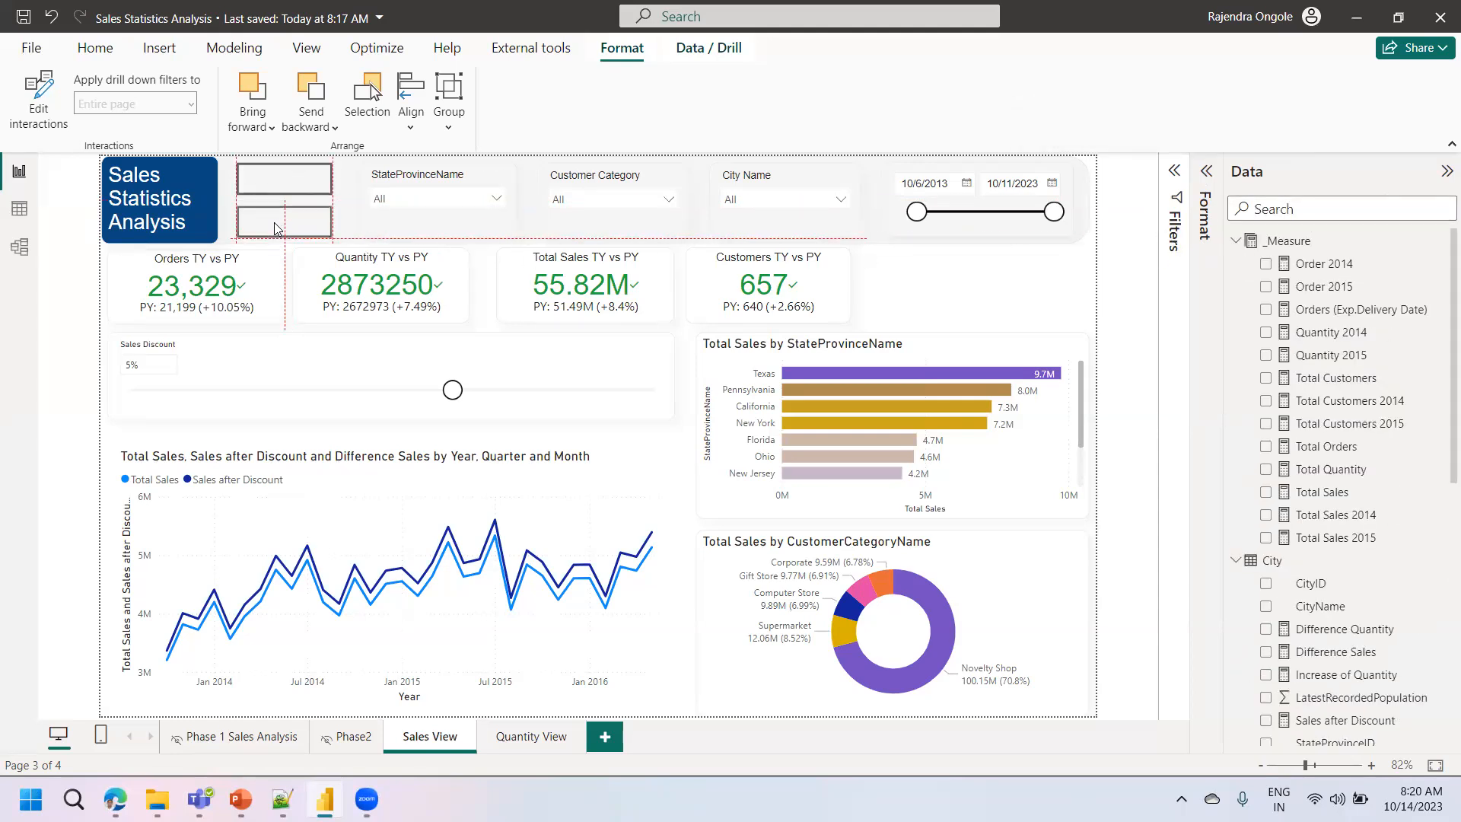
Select the top blank button and bring the Insert ribbon back up.
left_click(159, 48)
left_click(660, 129)
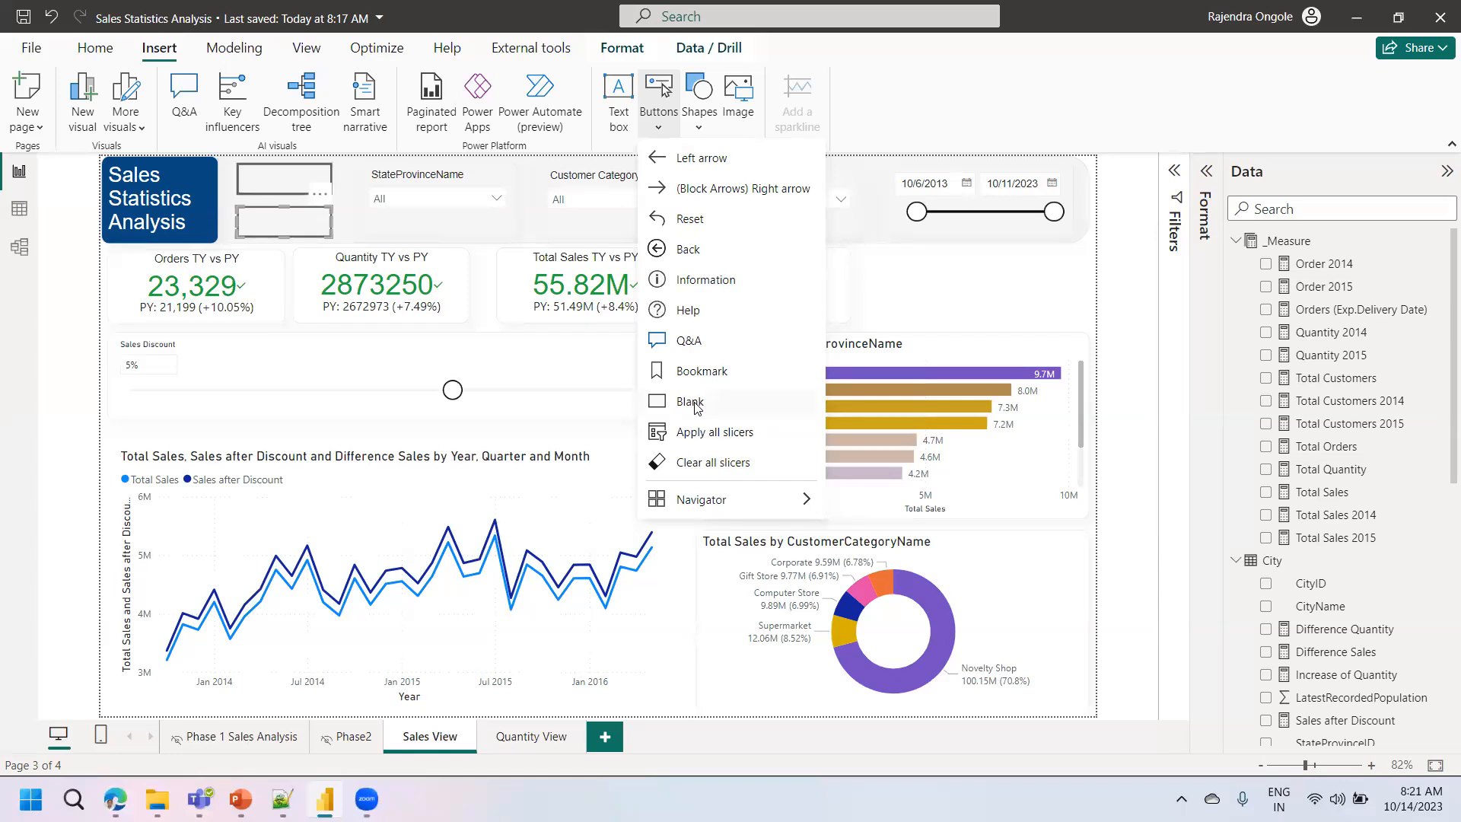
left_click(282, 187)
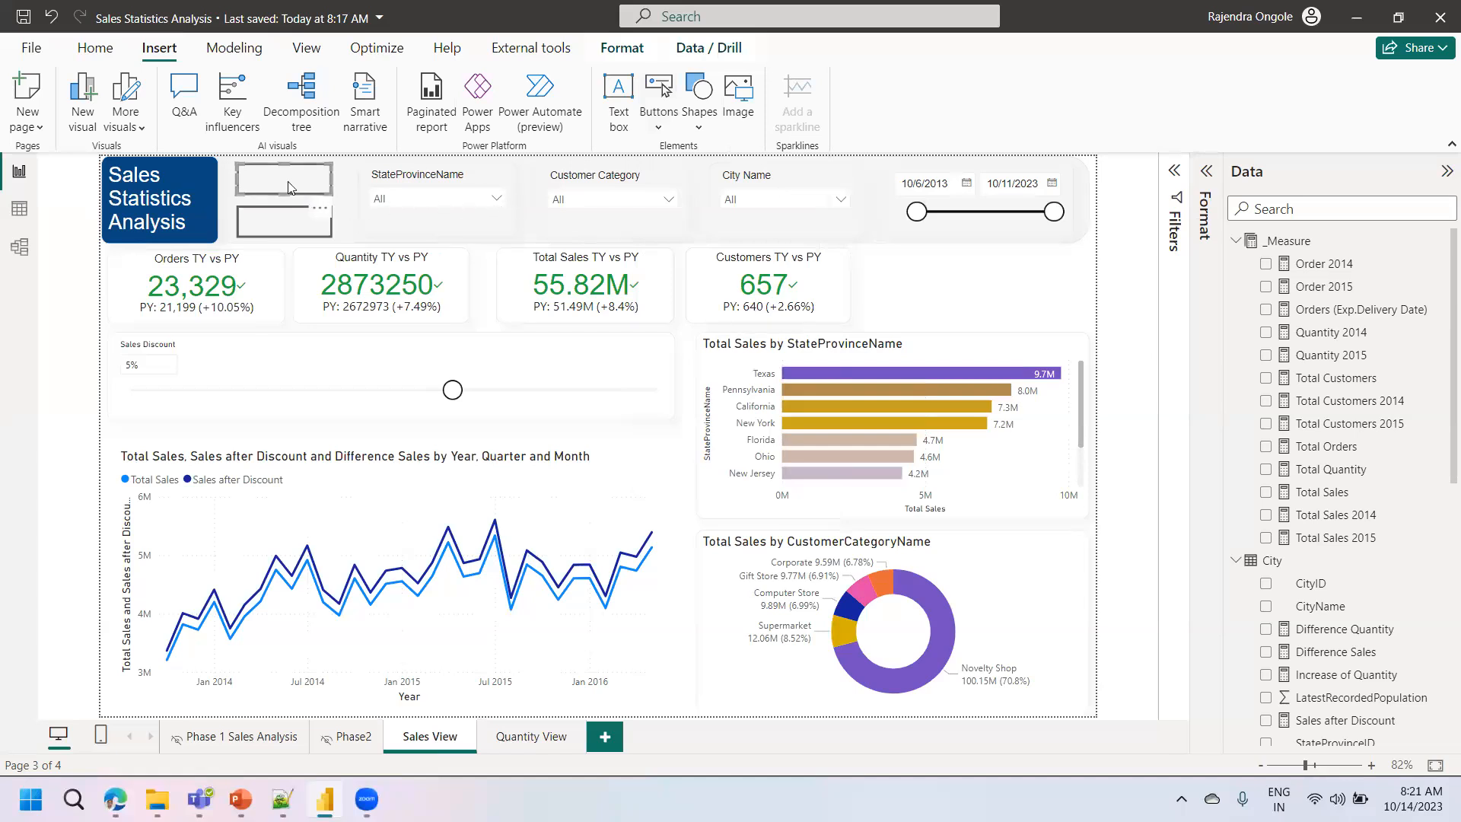
left_click(307, 48)
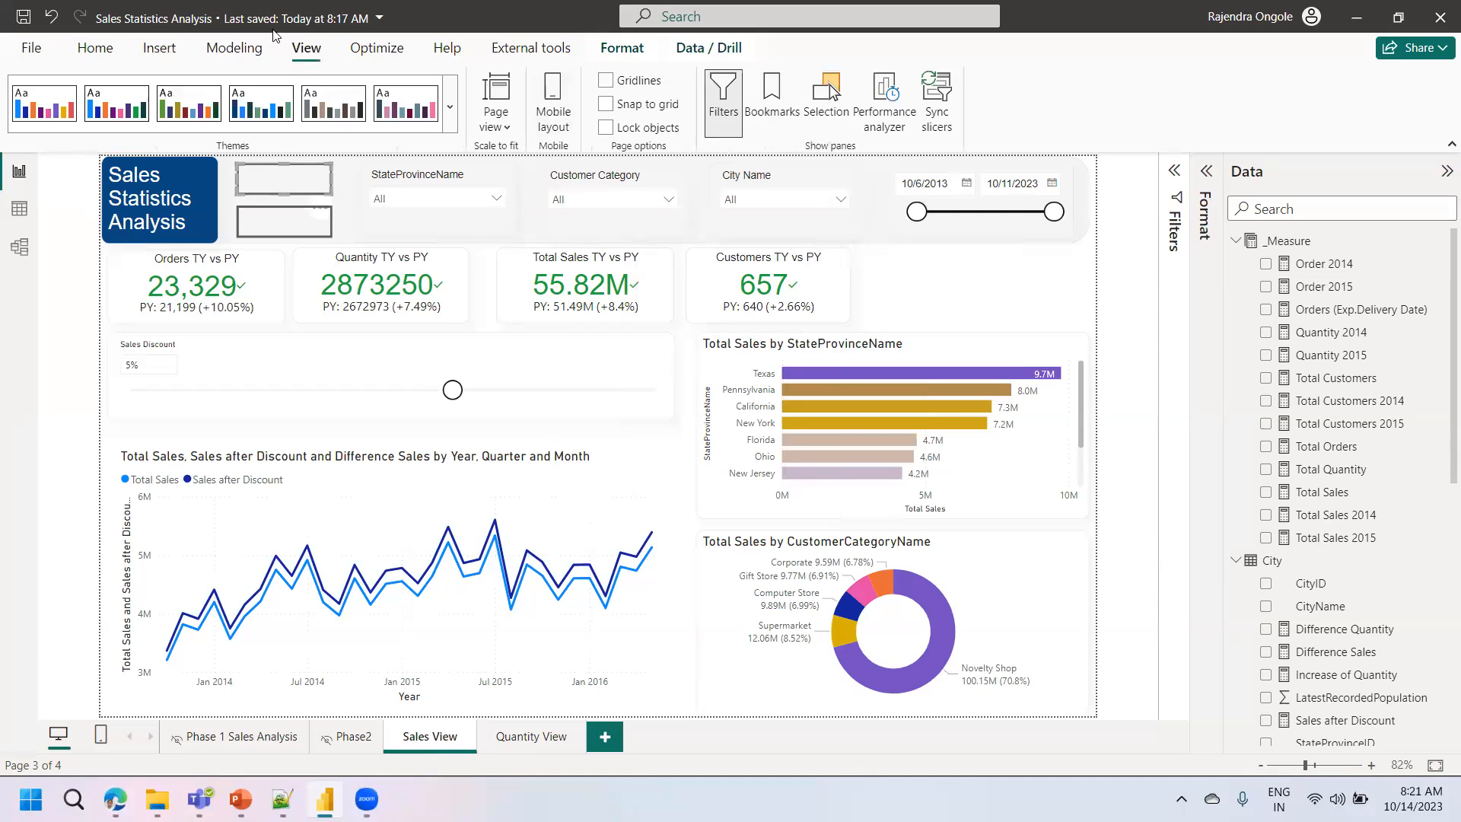
left_click(159, 48)
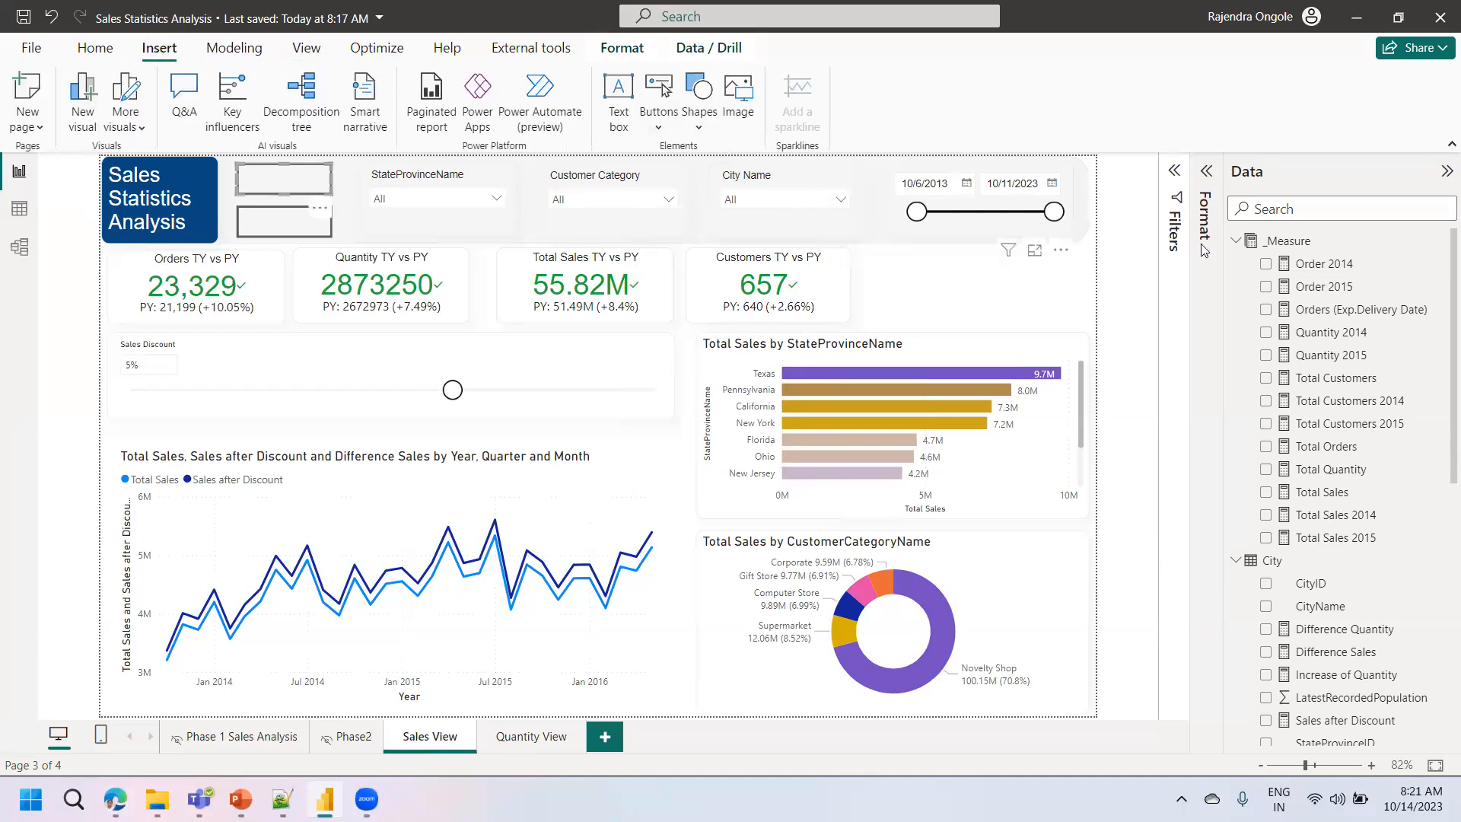
Turn on the top button's text label and enter 'Sales View'.
left_click(1203, 191)
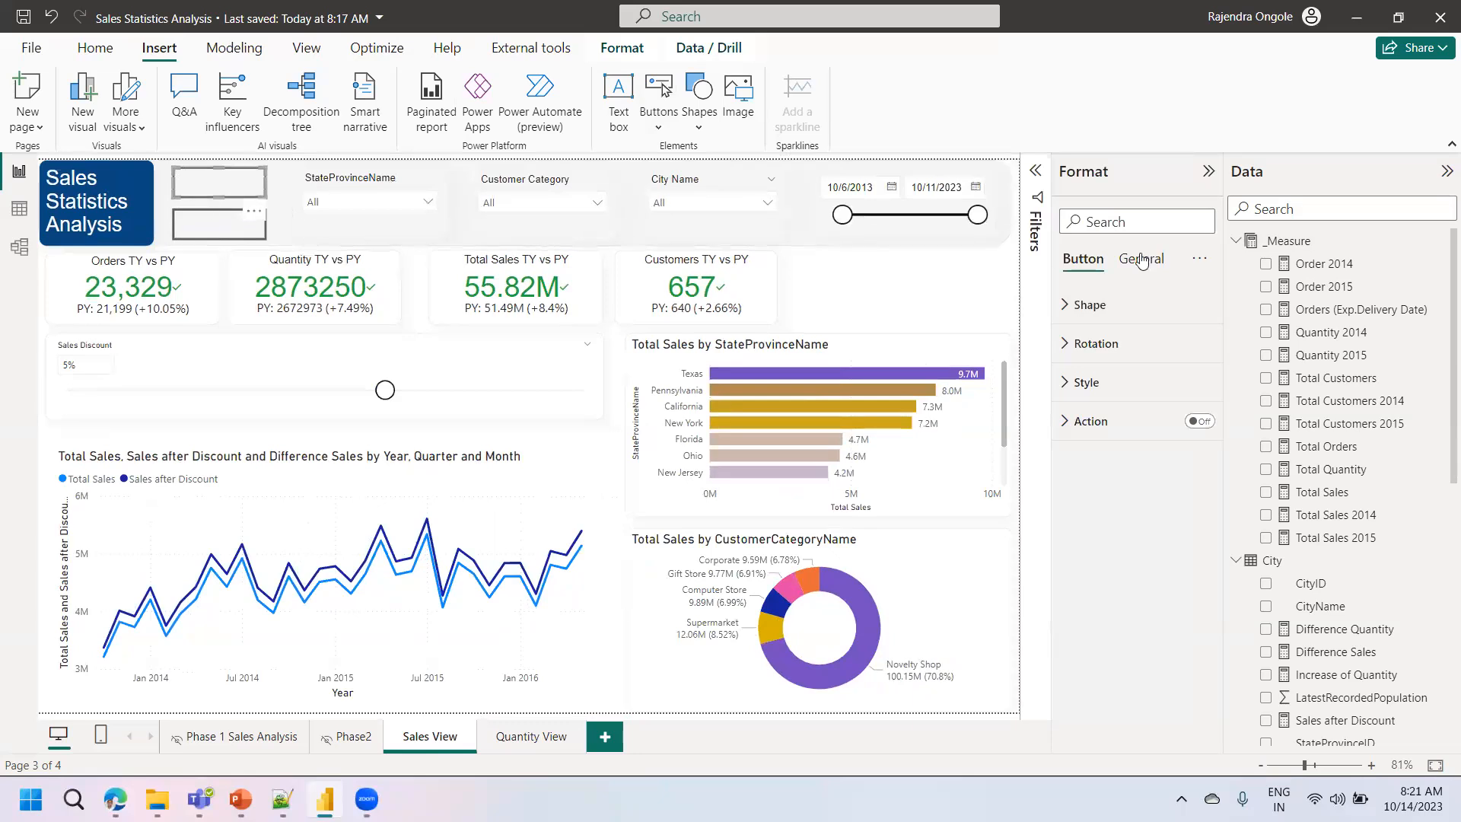
left_click(1084, 314)
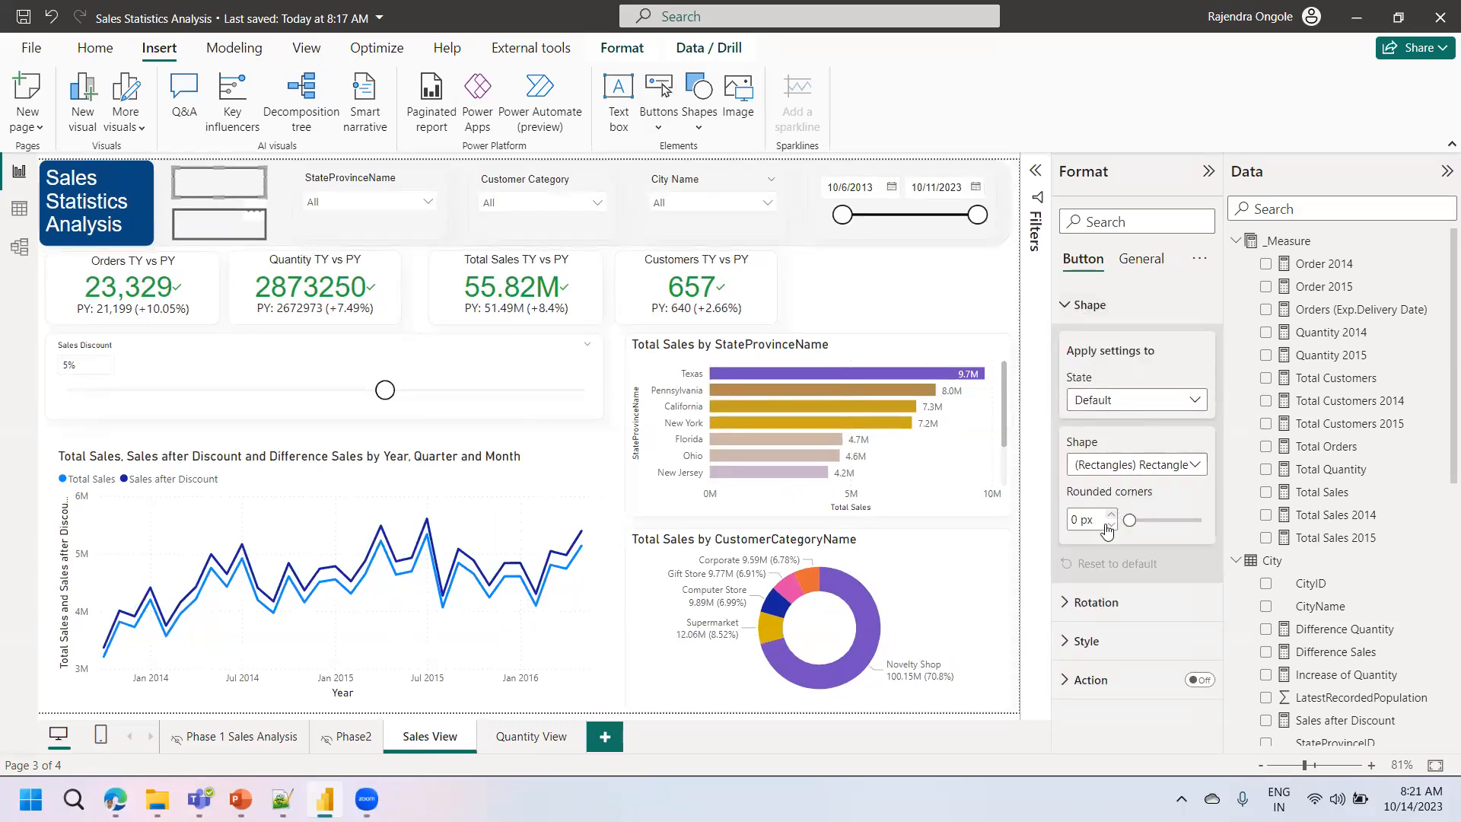
left_click(1088, 642)
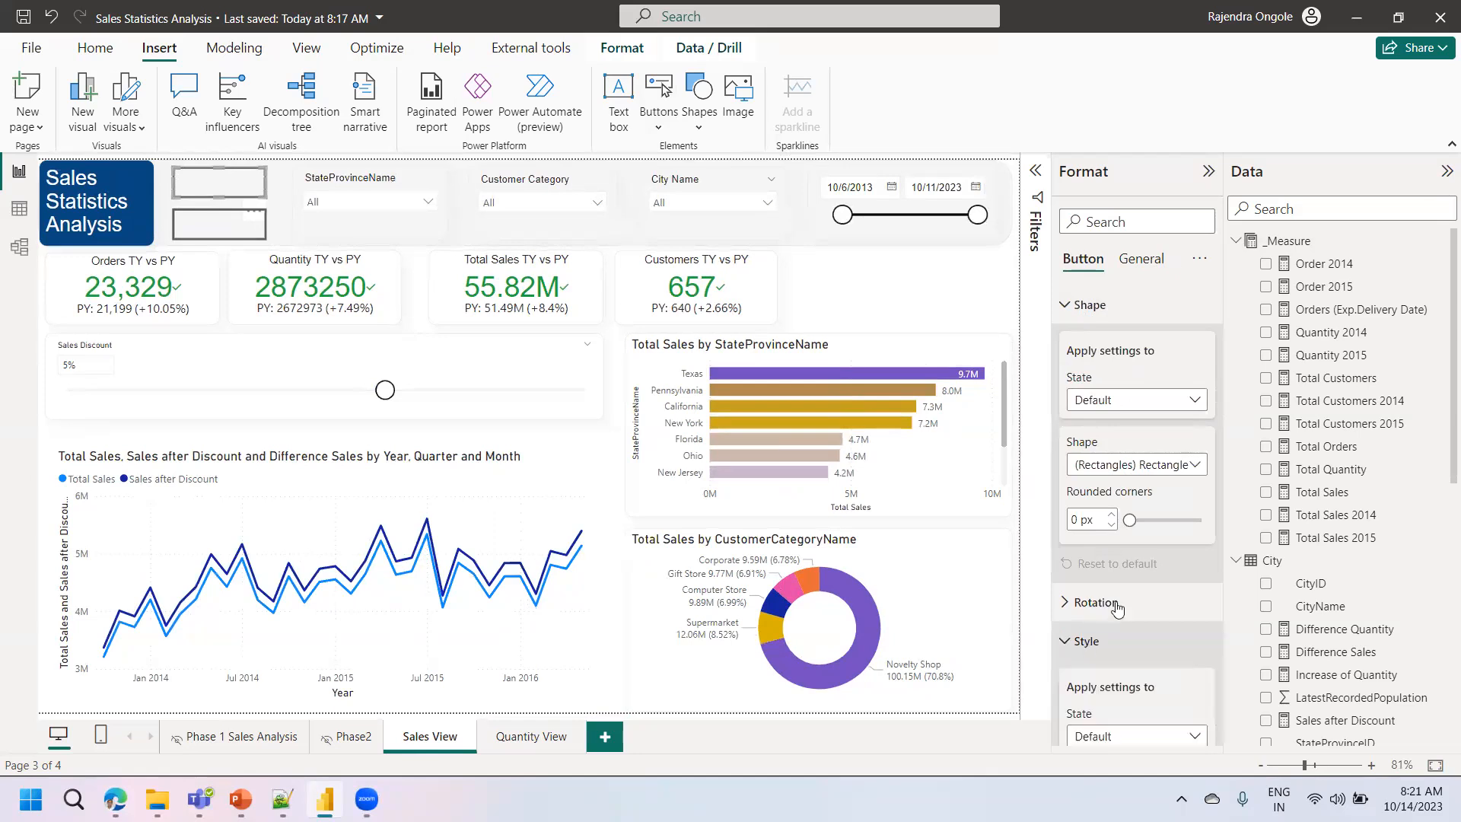
scroll(1123, 525, "down", 5)
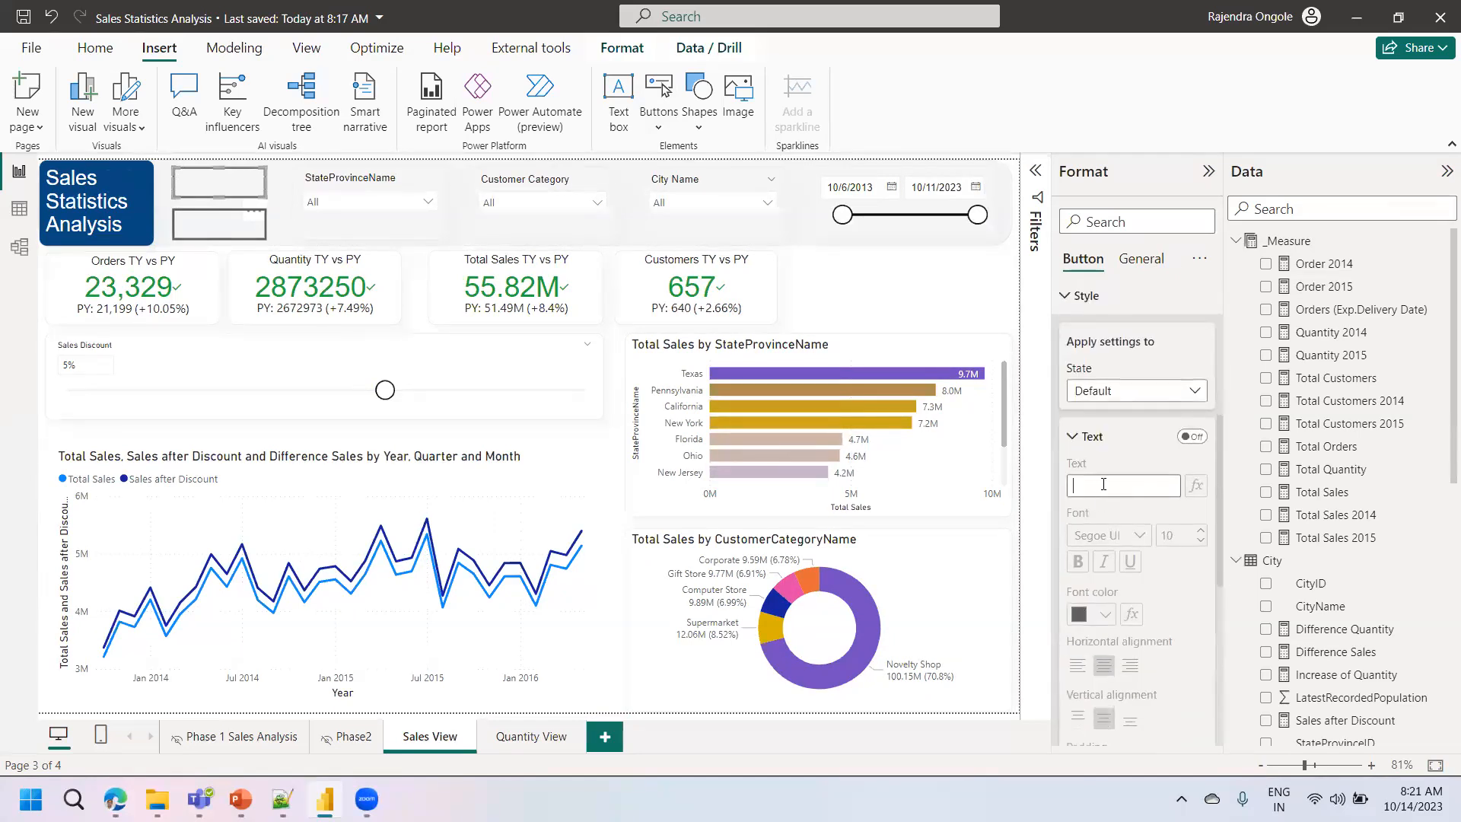
type("Sales")
left_click(1192, 436)
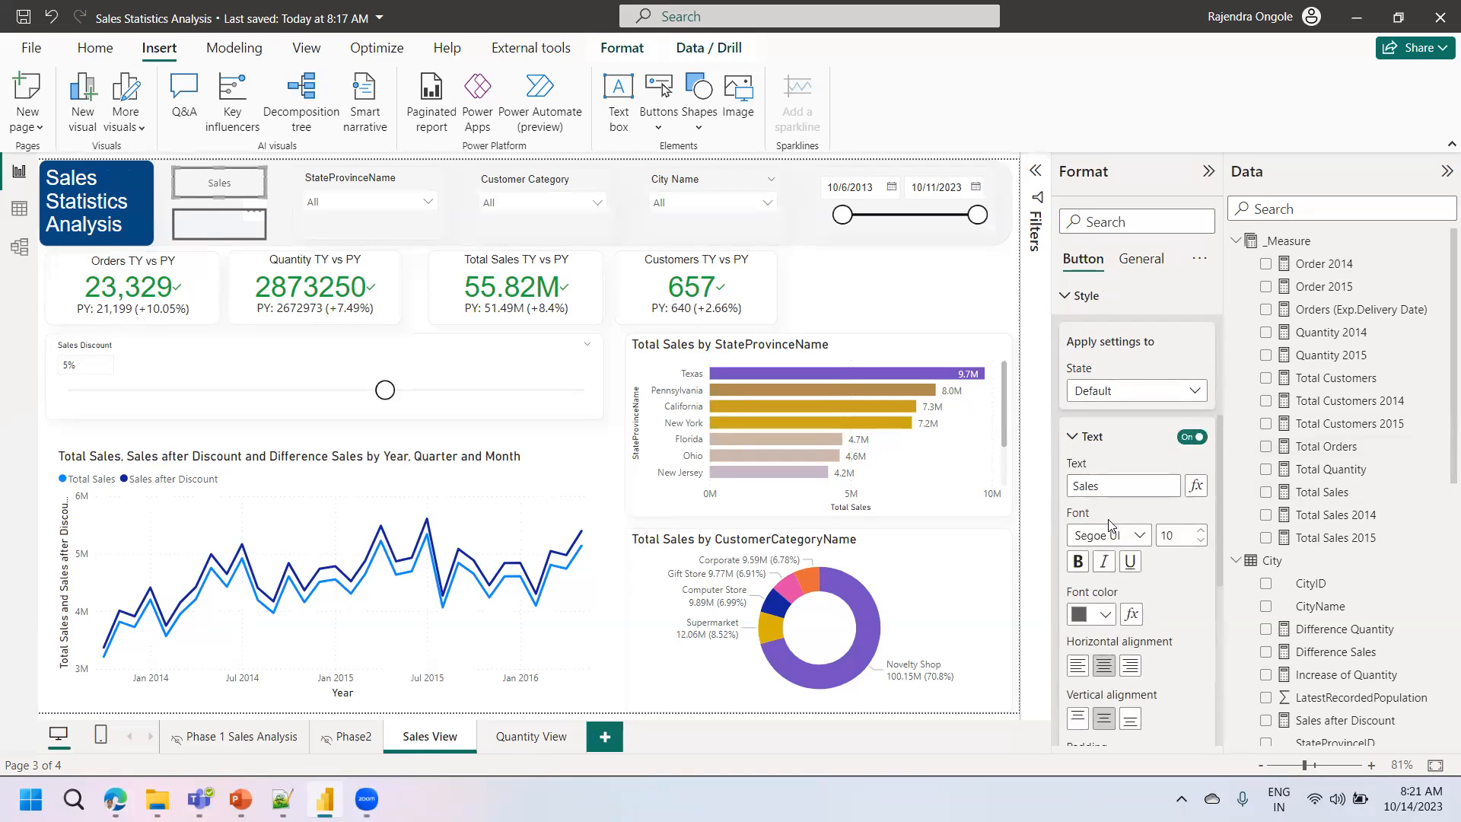
left_click(1115, 487)
Style the button label in Arial, black, at 14 pt.
left_click(1132, 537)
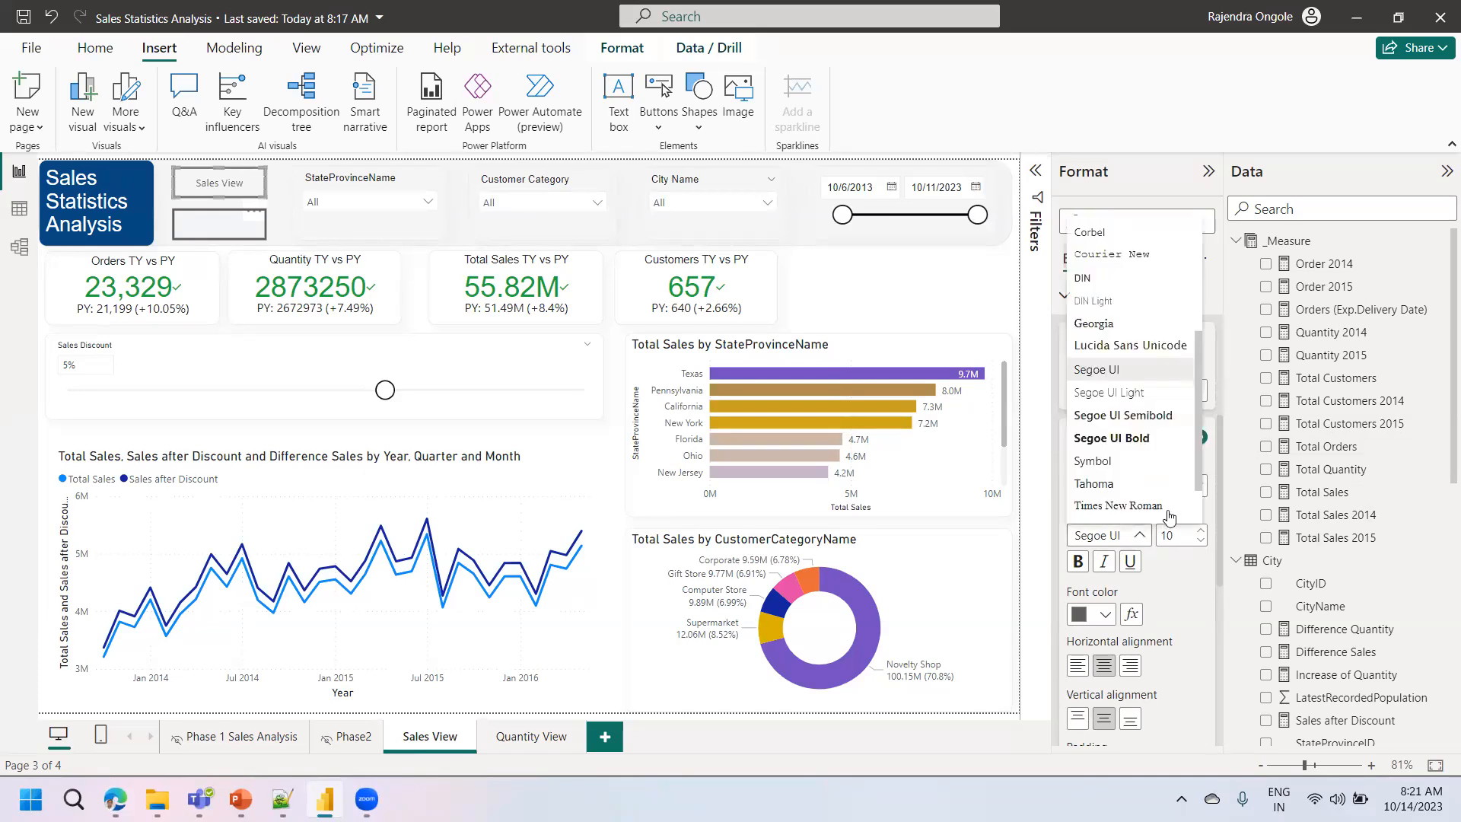
scroll(1096, 304, "up", 10)
left_click(1091, 231)
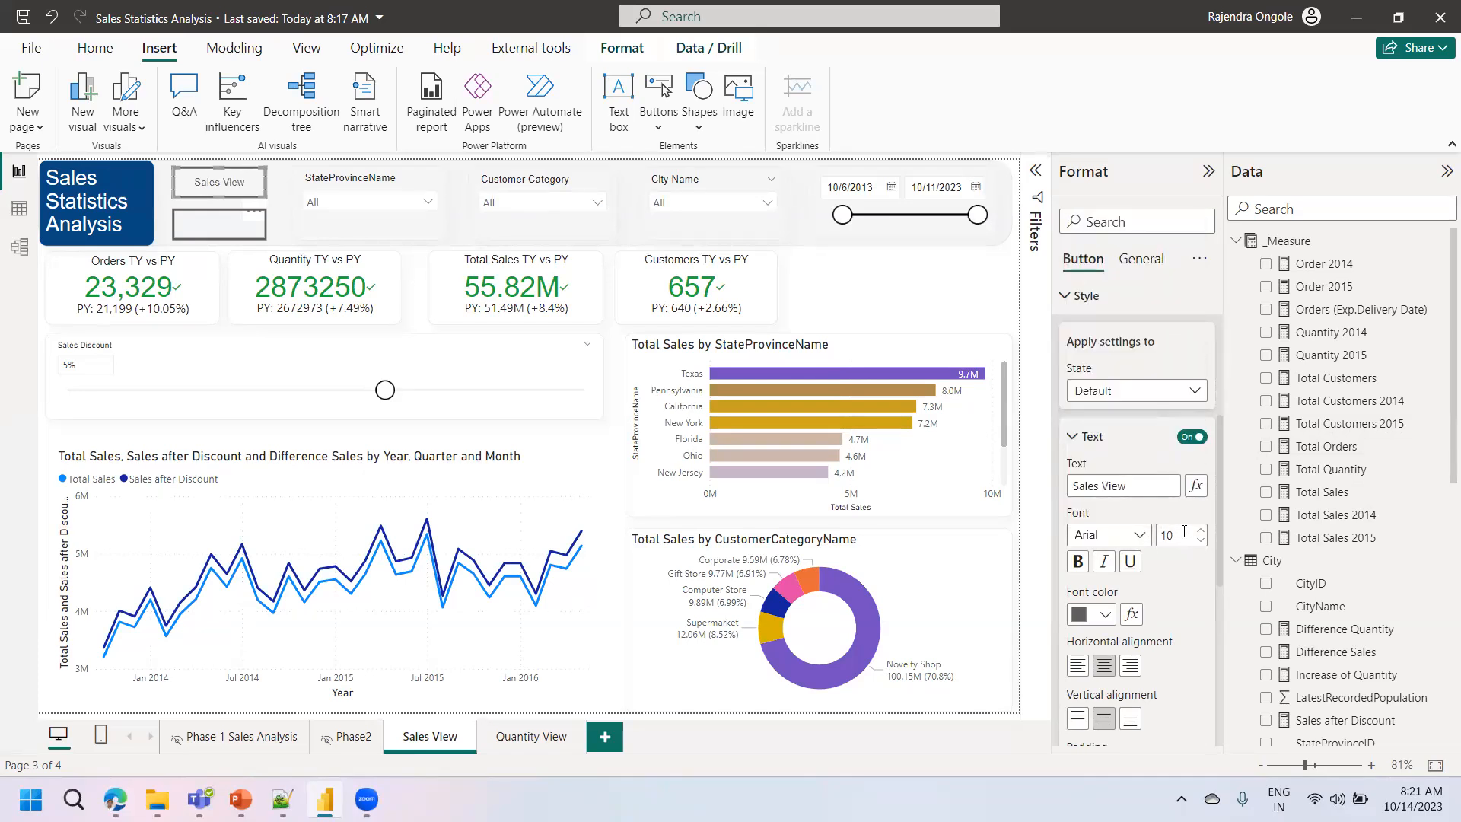
left_click(1102, 617)
left_click(1118, 313)
left_click(1202, 531)
left_click(1201, 531)
left_click(1202, 532)
left_click(1202, 532)
left_click(417, 318)
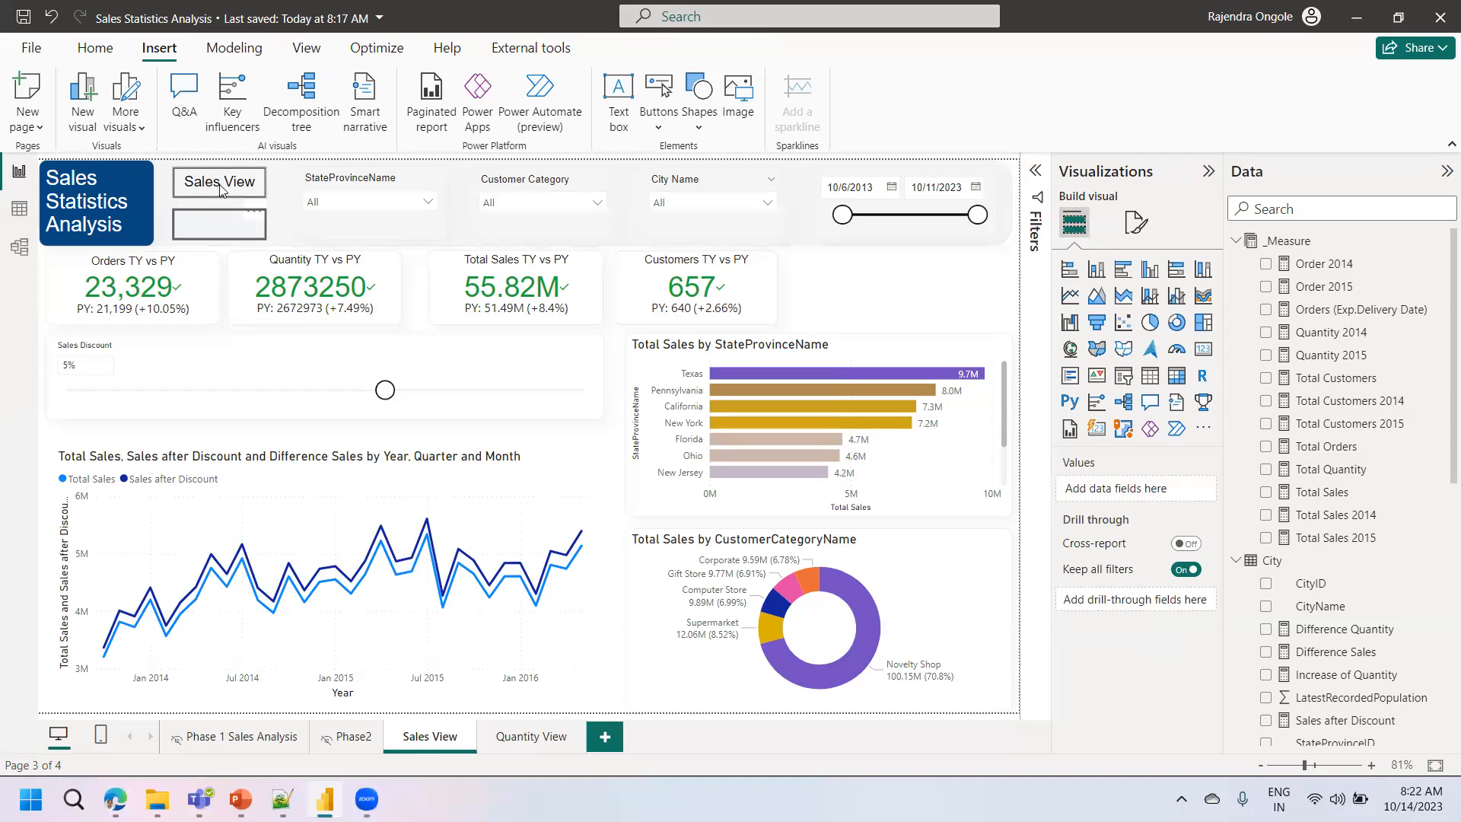
Turn on the Sales View button's fill and choose a light grey colour.
left_click(220, 190)
left_click(1075, 383)
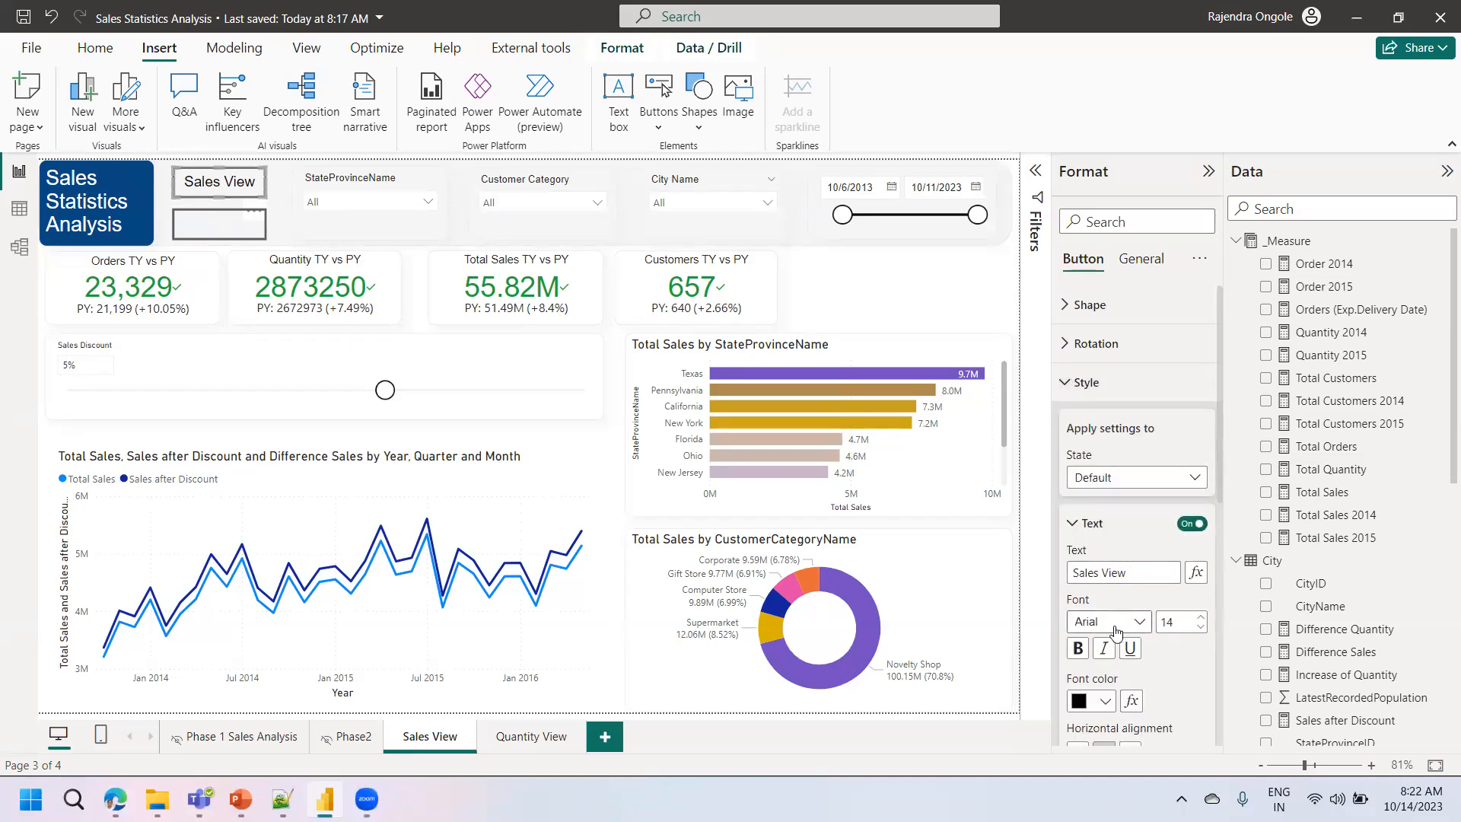
scroll(1151, 643, "down", 6)
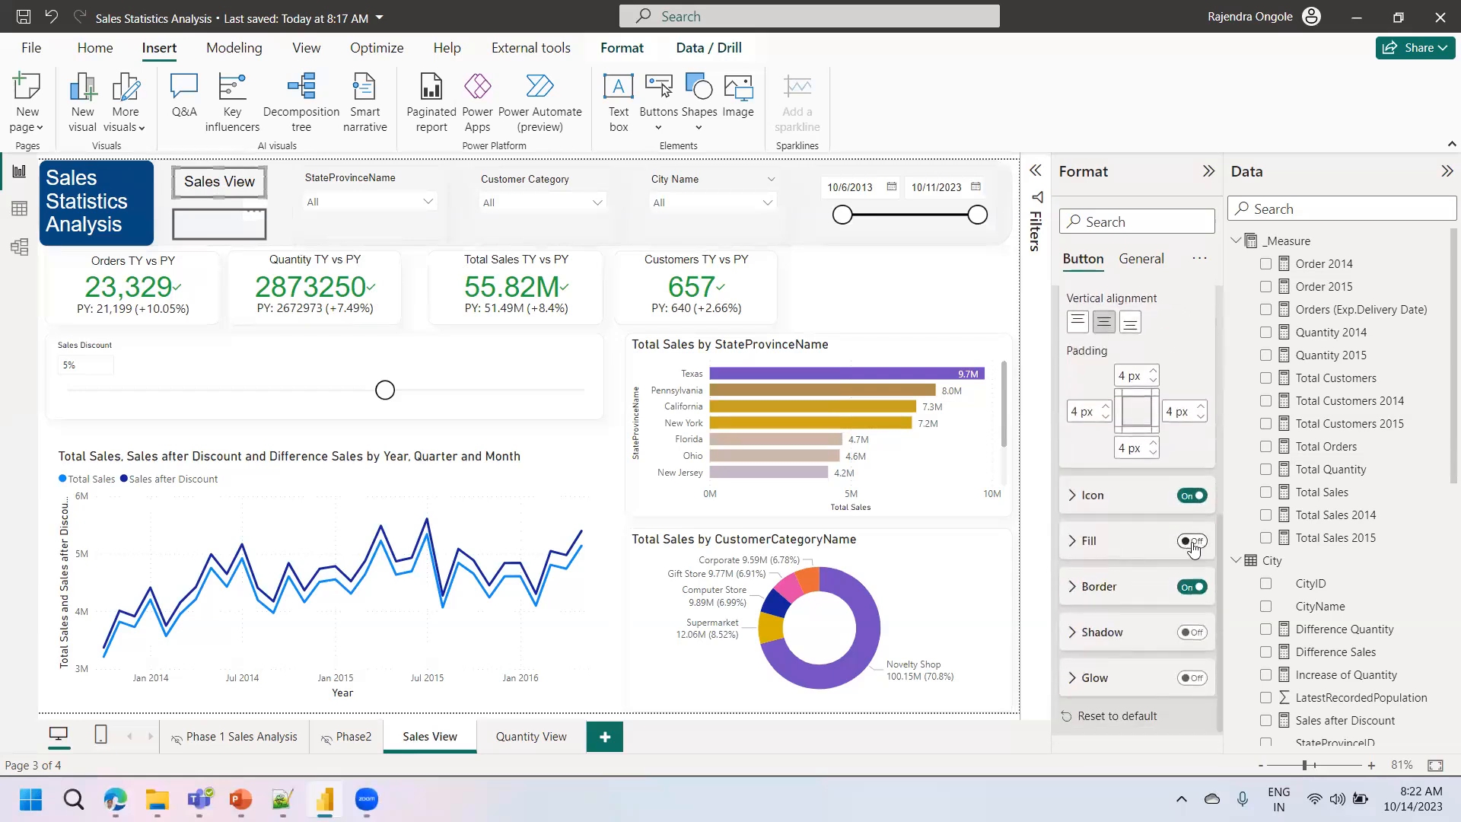
left_click(1192, 541)
left_click(1088, 540)
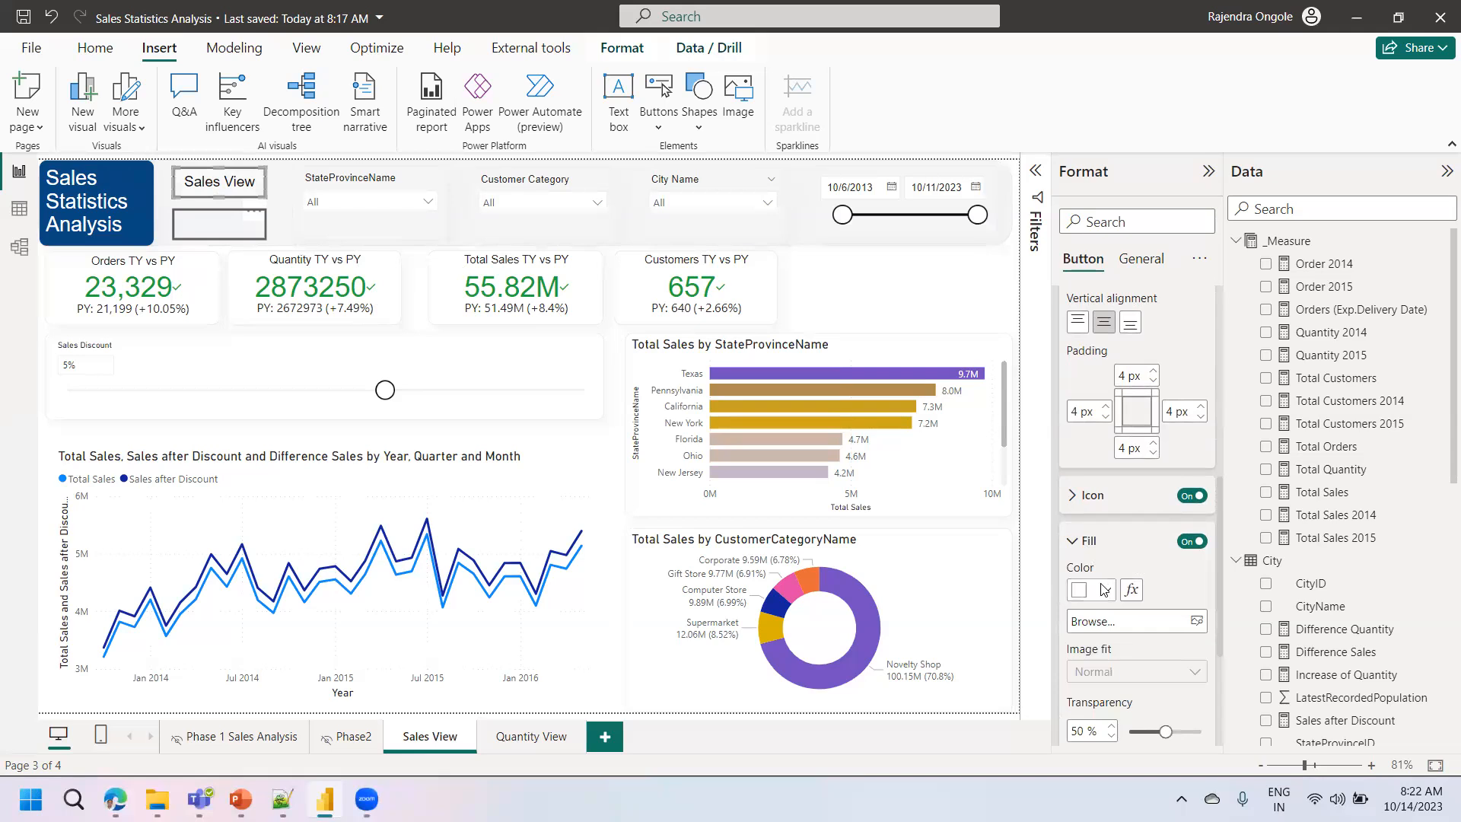
left_click(1104, 590)
left_click(1089, 339)
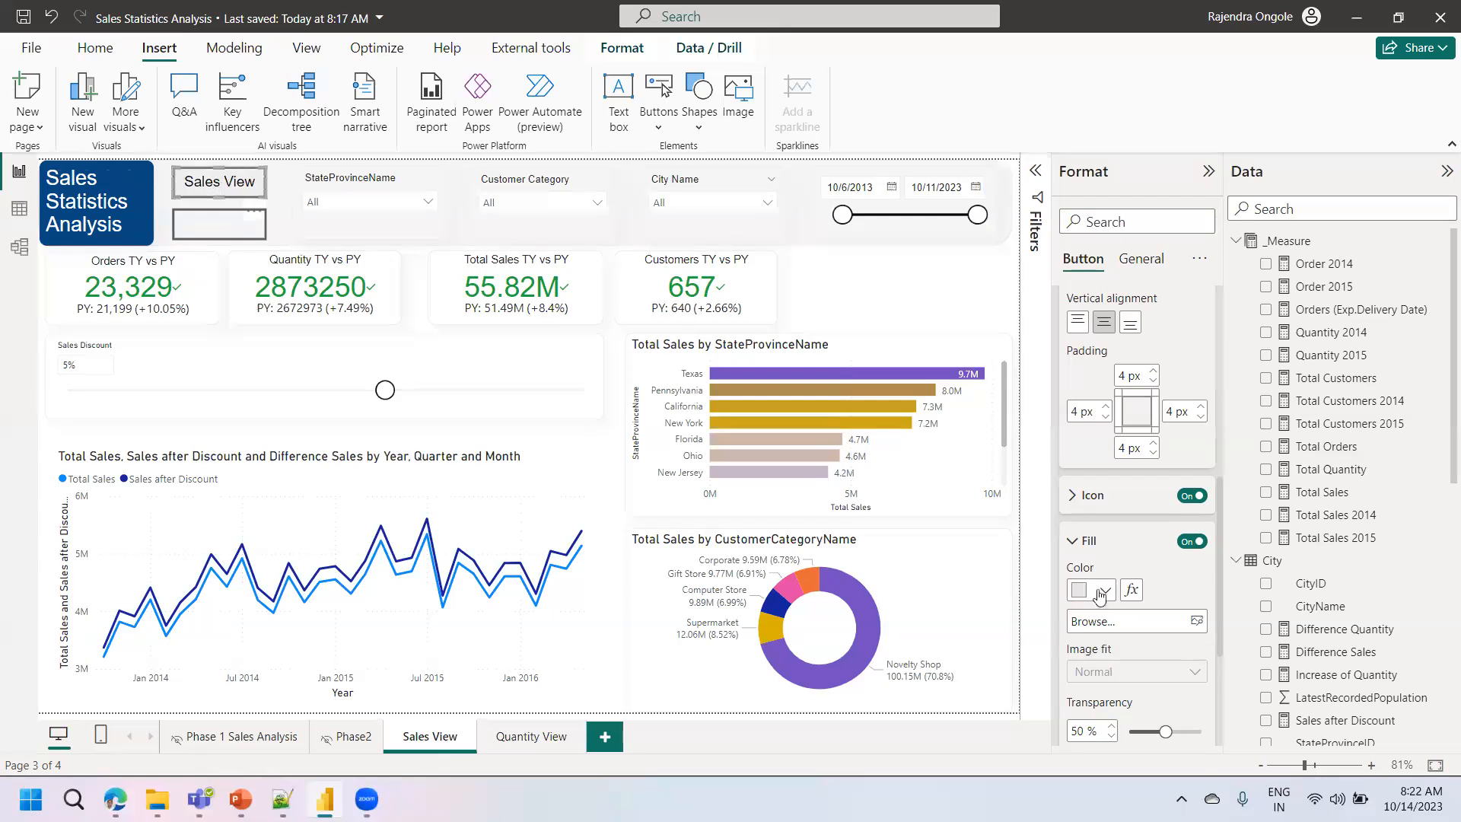
left_click(1079, 541)
scroll(1084, 532, "up", 5)
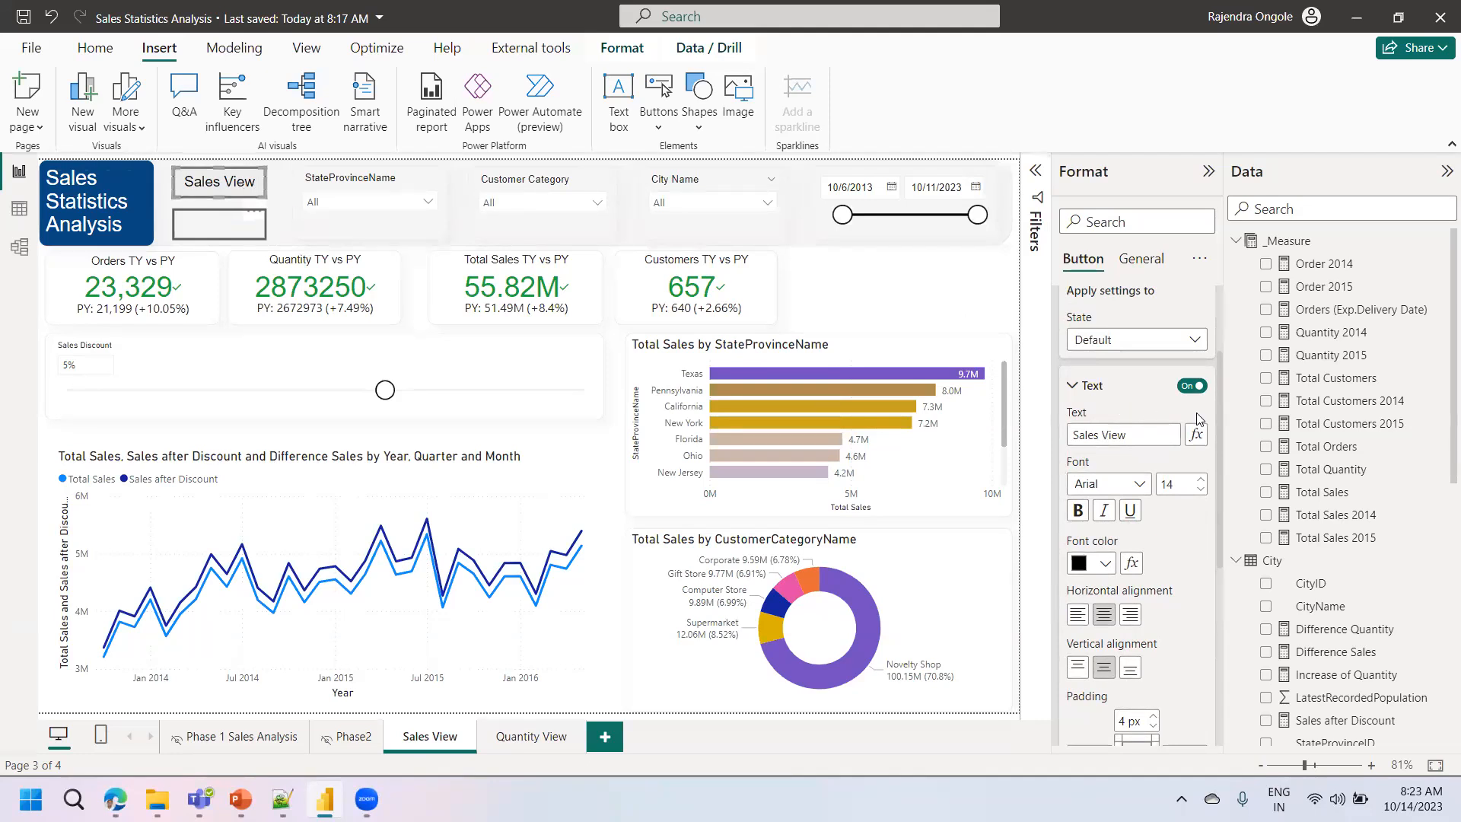
Give the button's On hover state a darker grey fill, 'Black, 60% lighter'.
left_click(1099, 349)
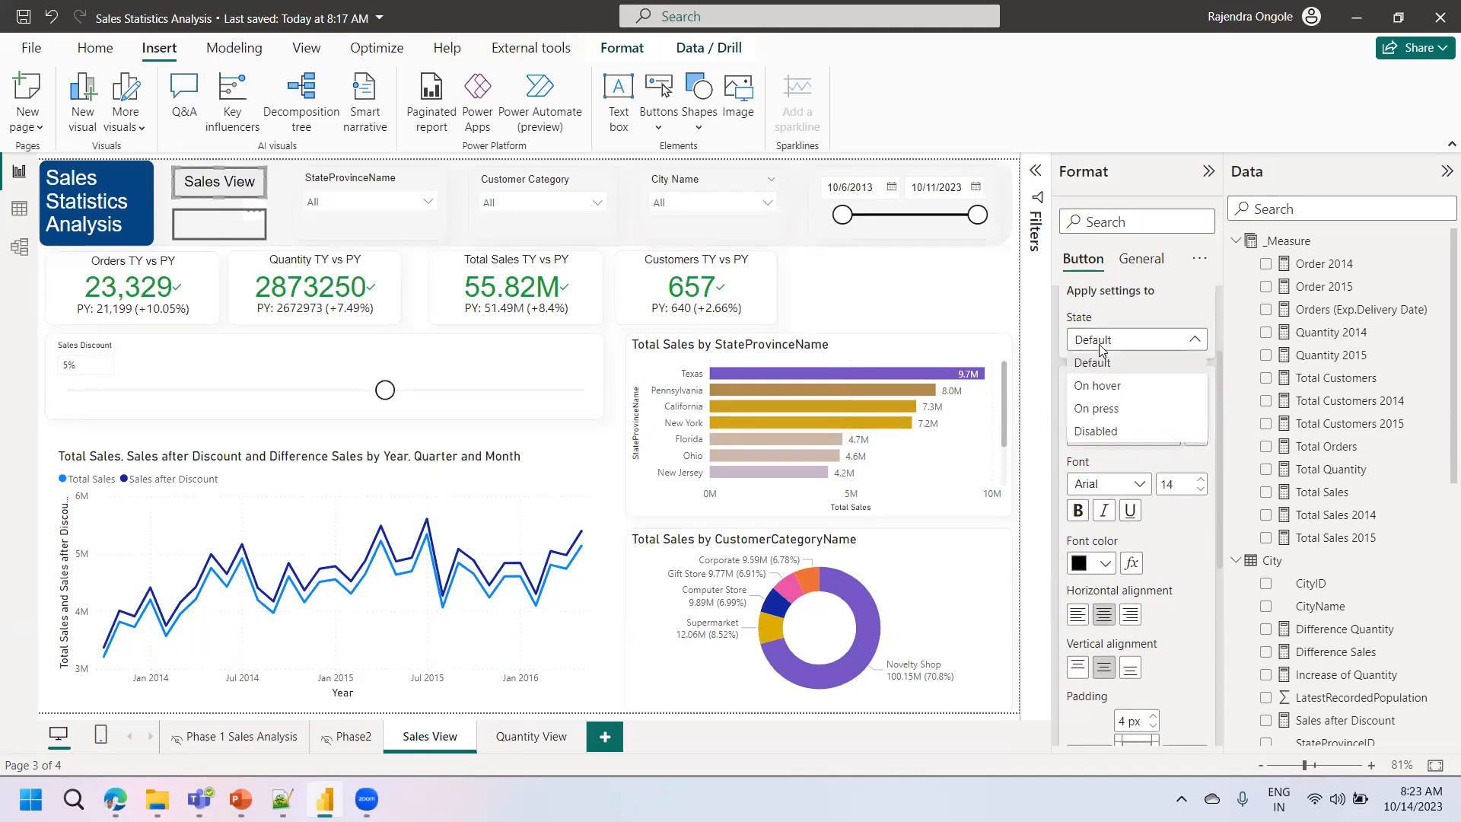
left_click(1096, 388)
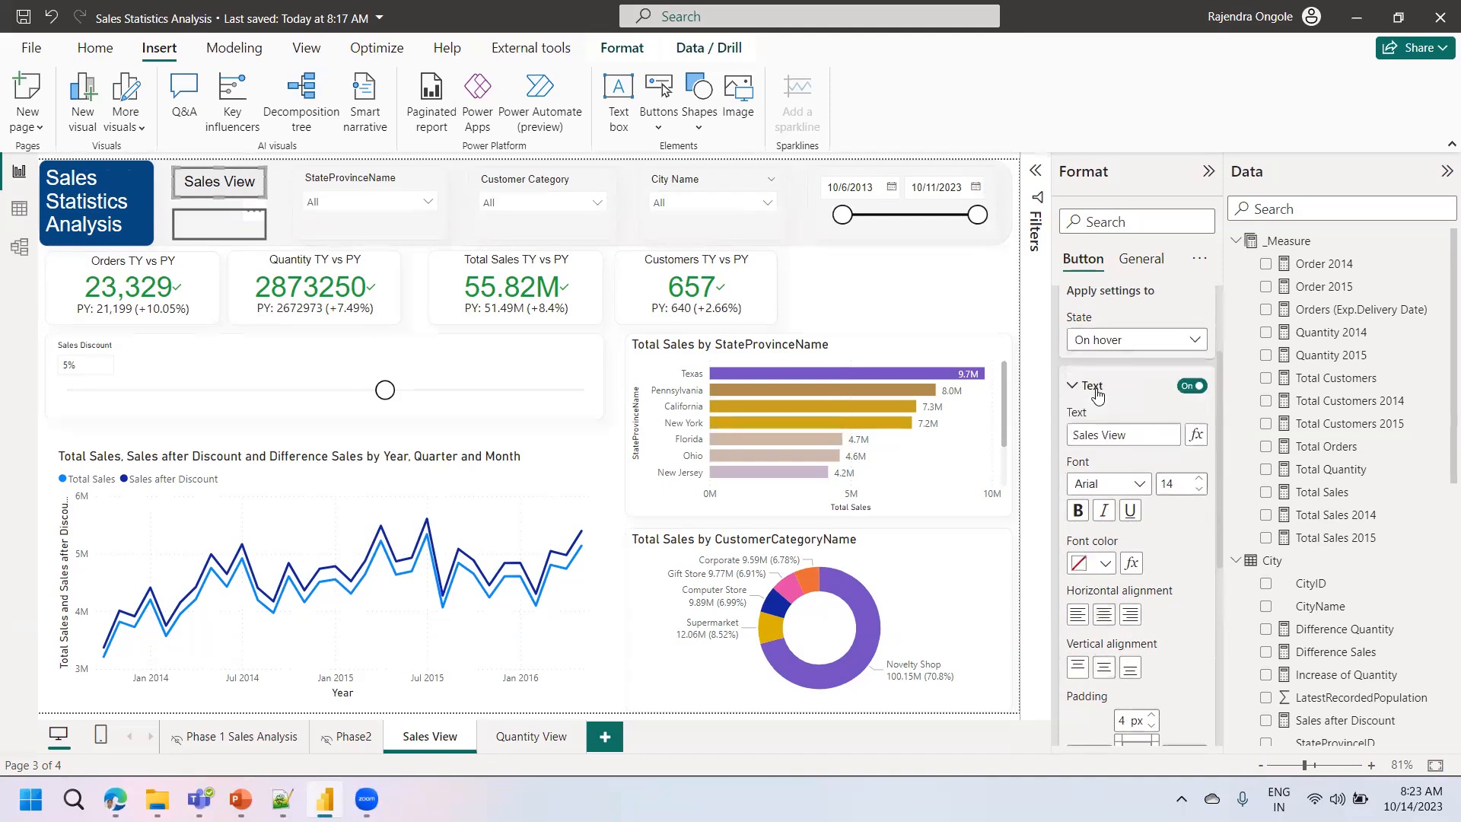
scroll(1107, 525, "down", 5)
scroll(1110, 540, "down", 1)
left_click(1109, 525)
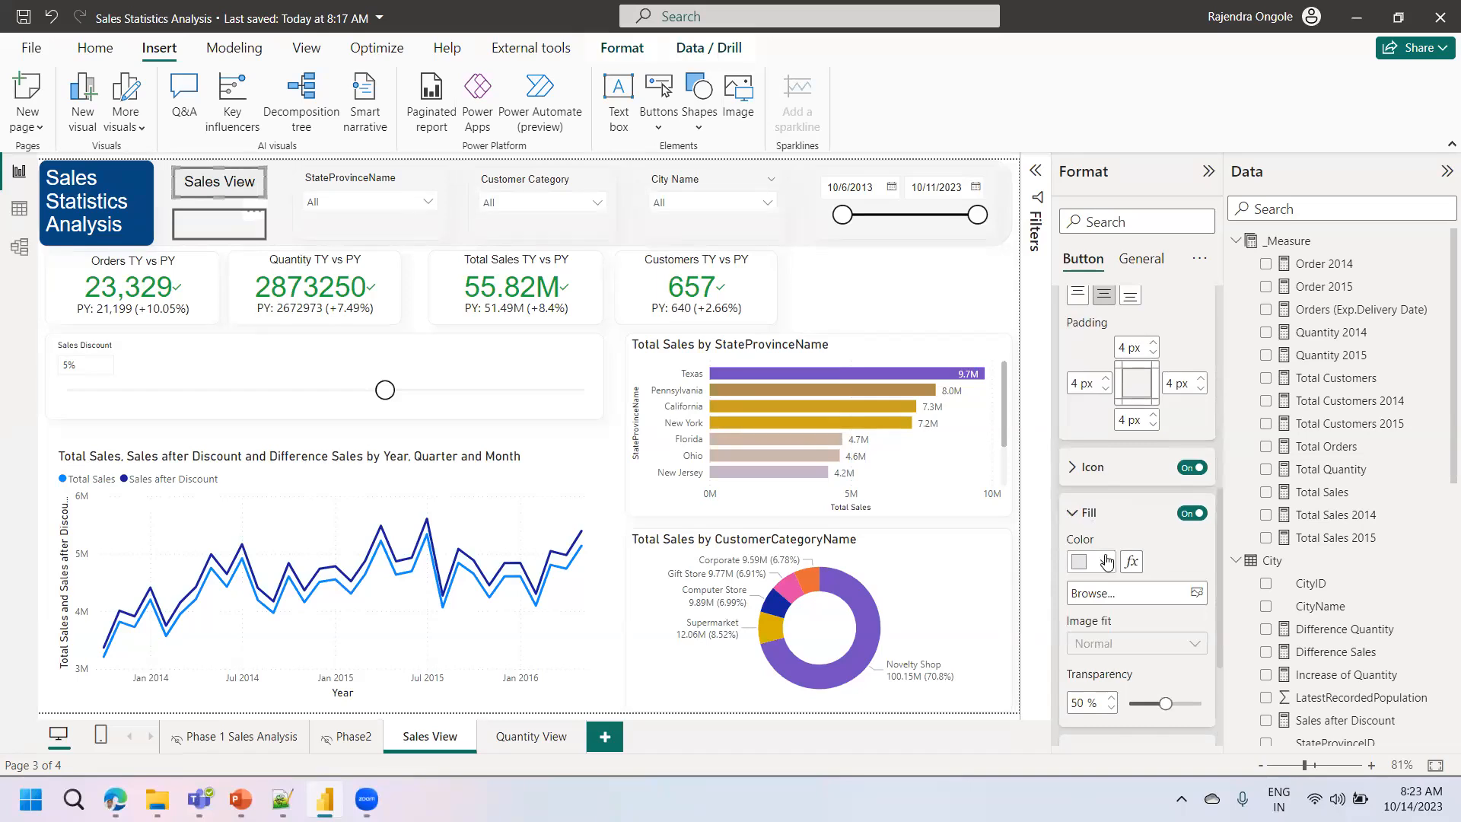
left_click(1107, 561)
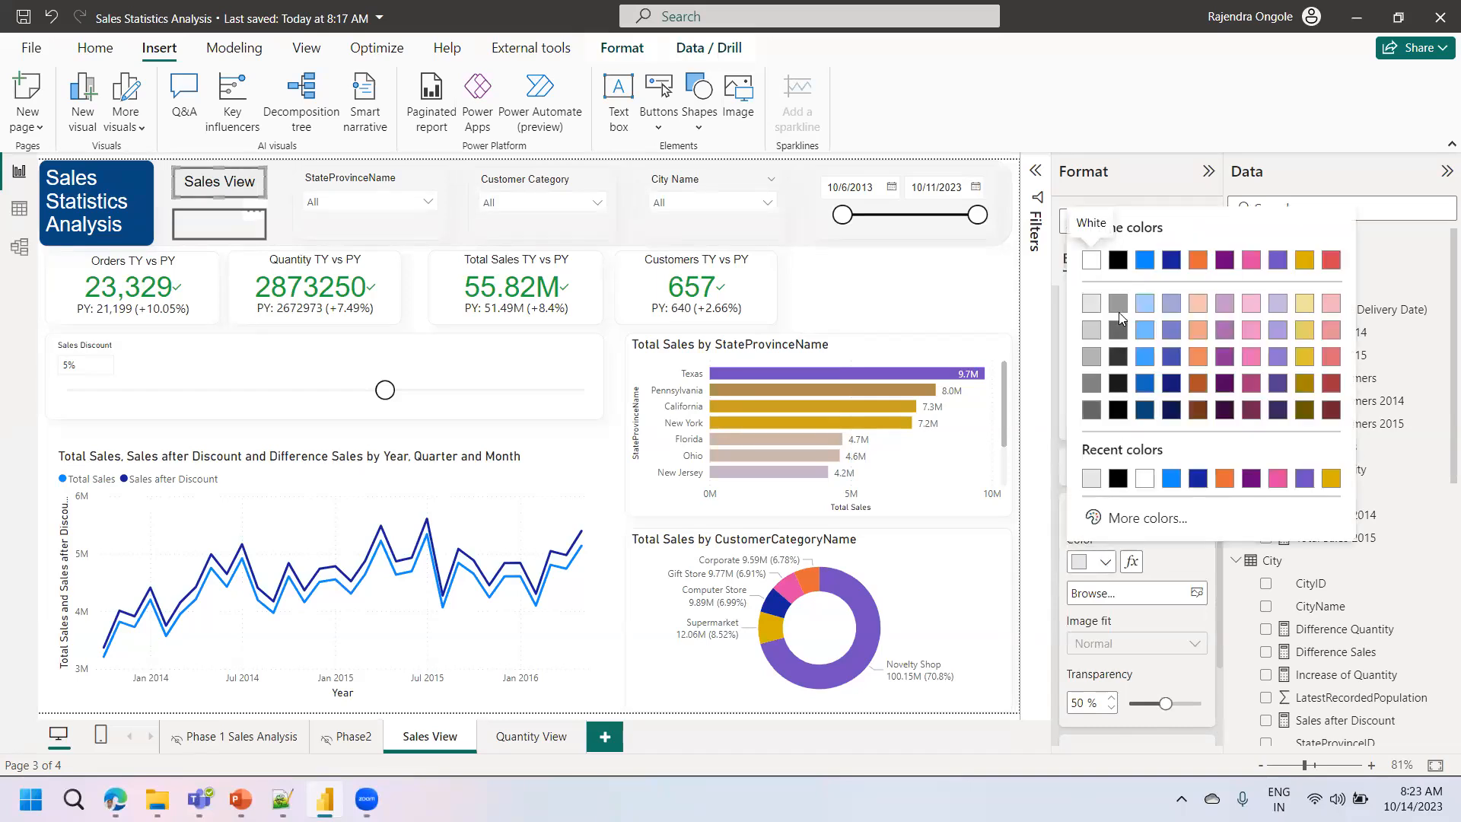
left_click(1119, 313)
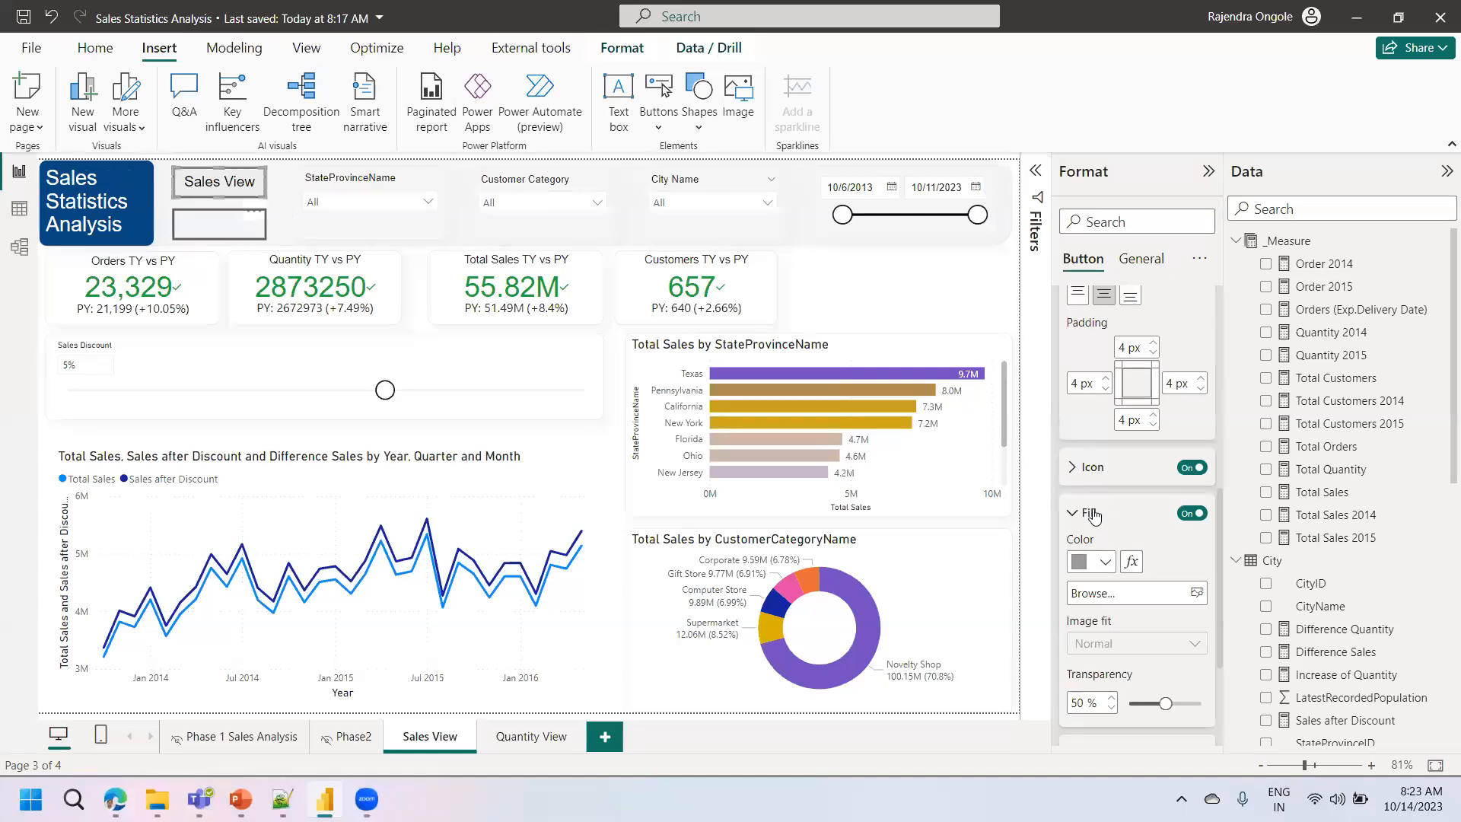
left_click(1094, 562)
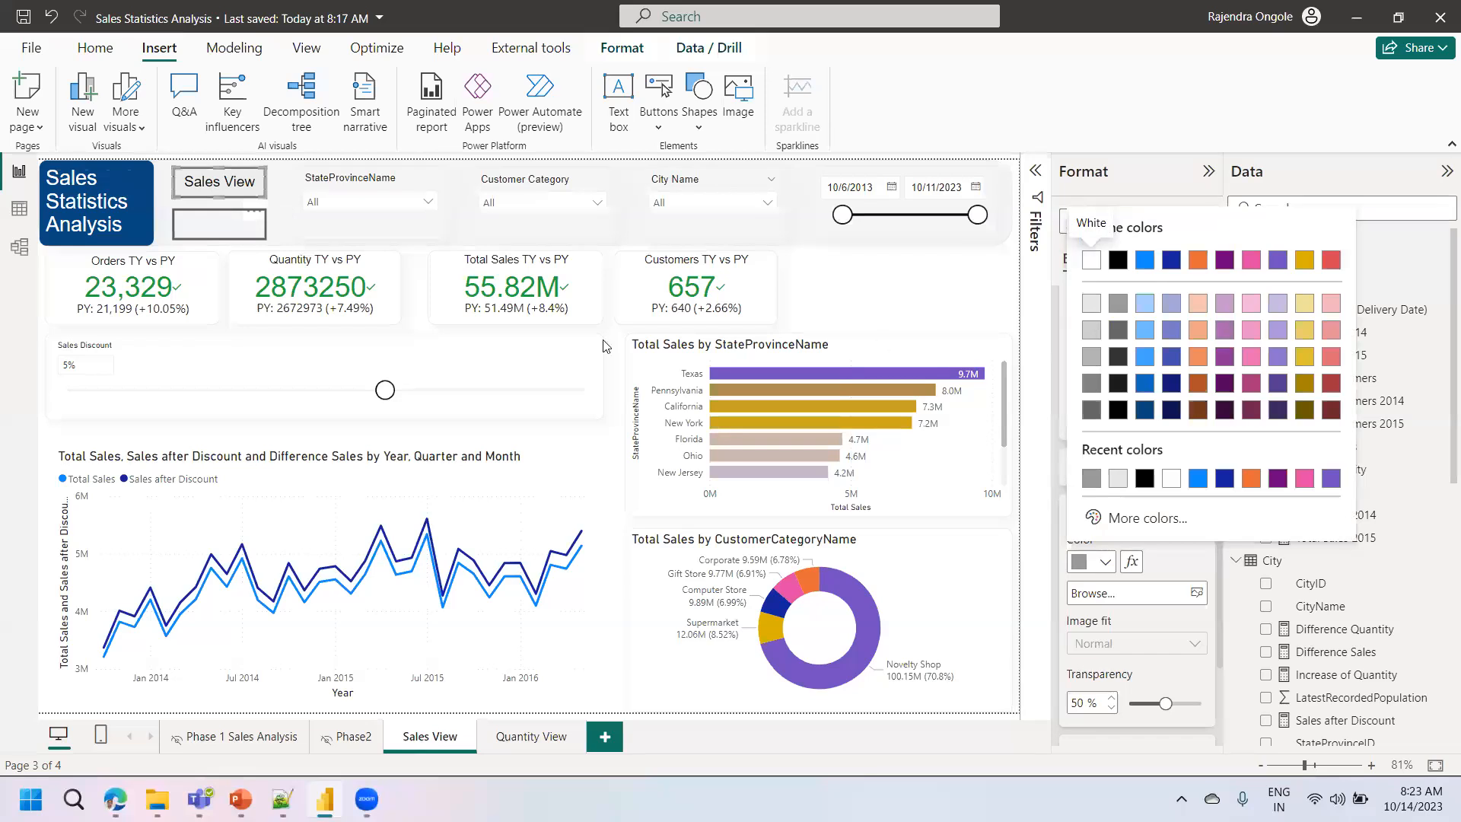
left_click(202, 181)
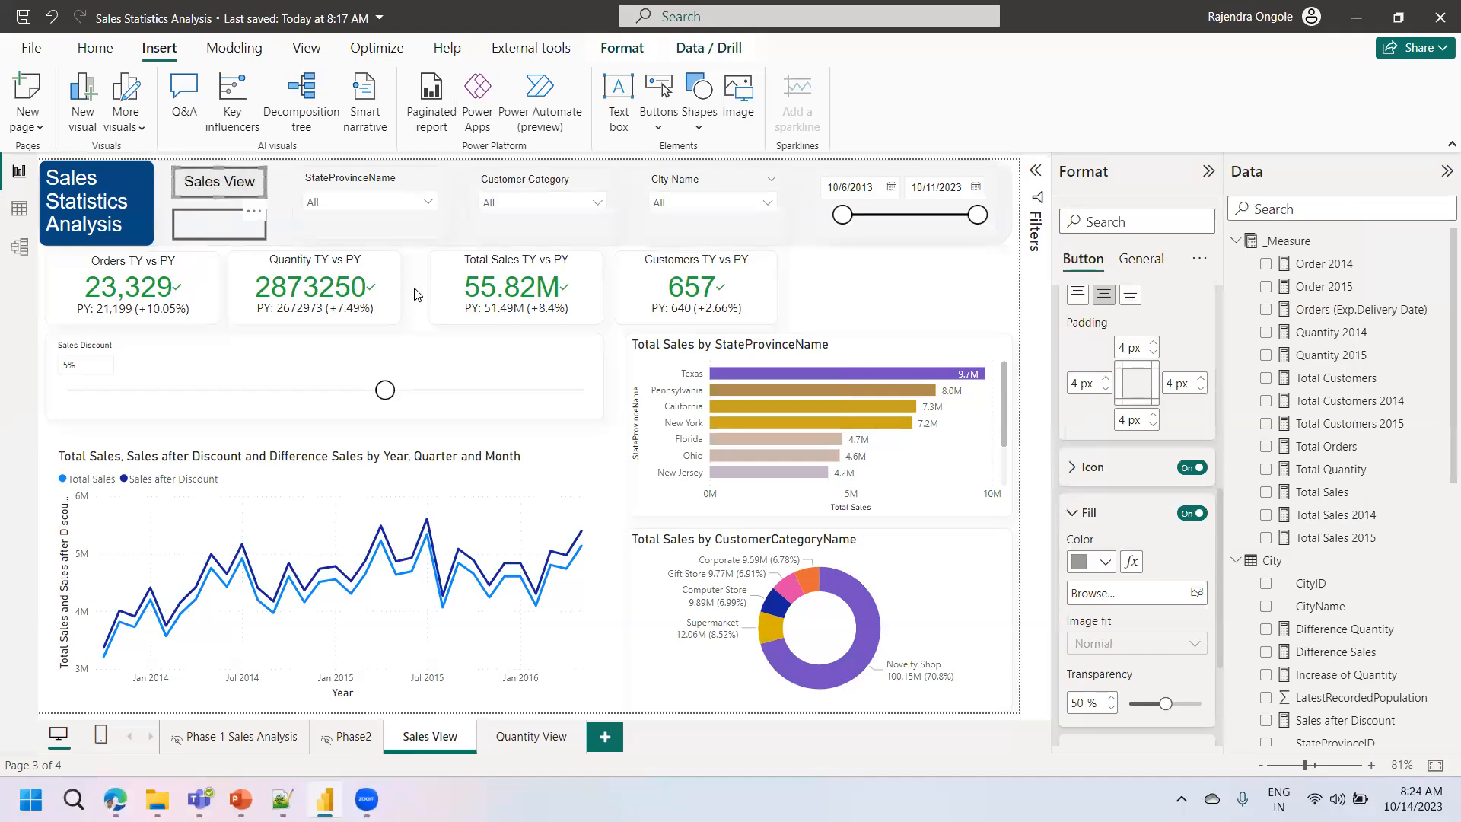
left_click(325, 228)
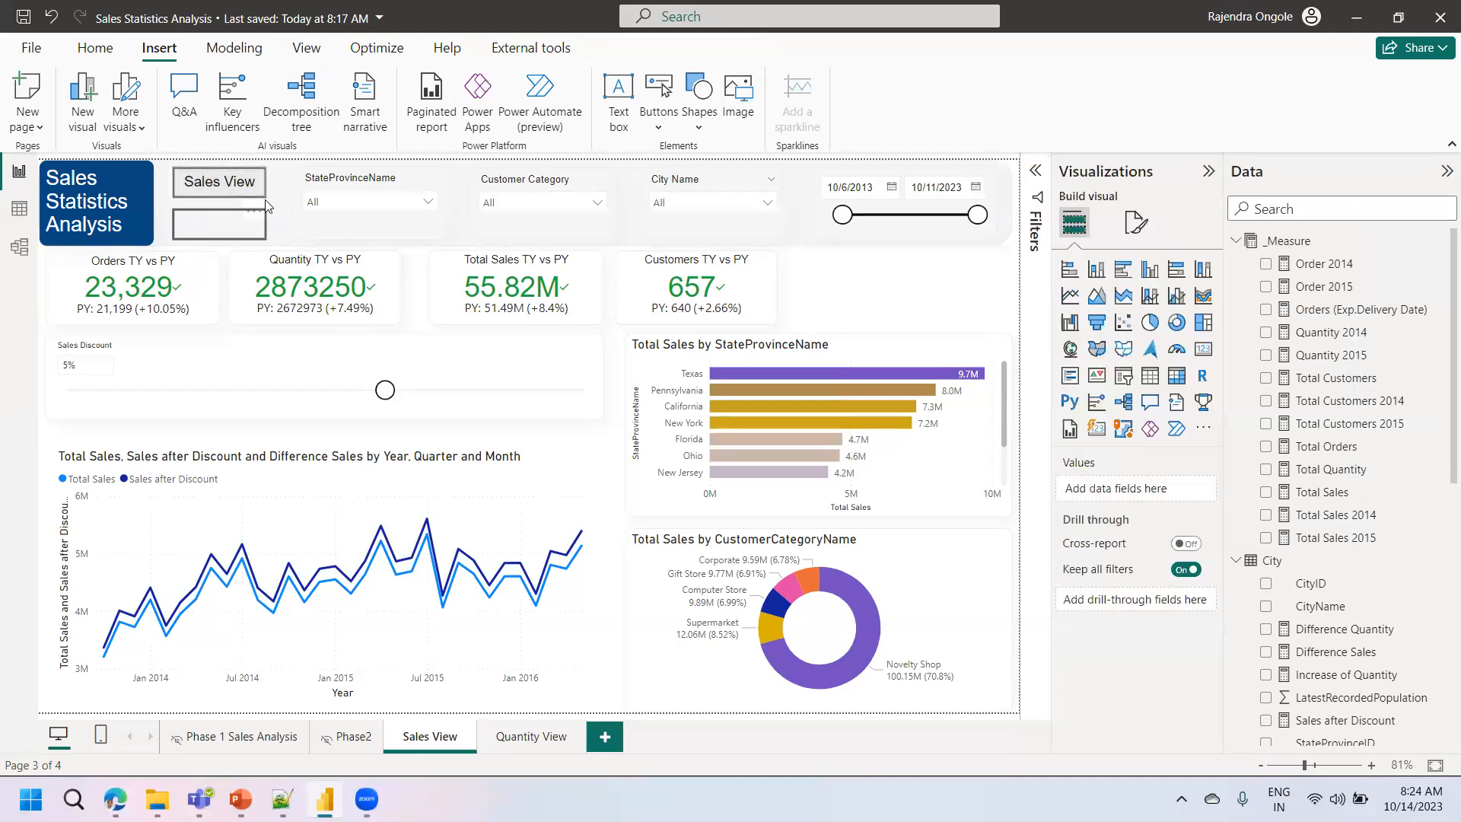
Give the Sales View button a light grey border.
left_click(231, 188)
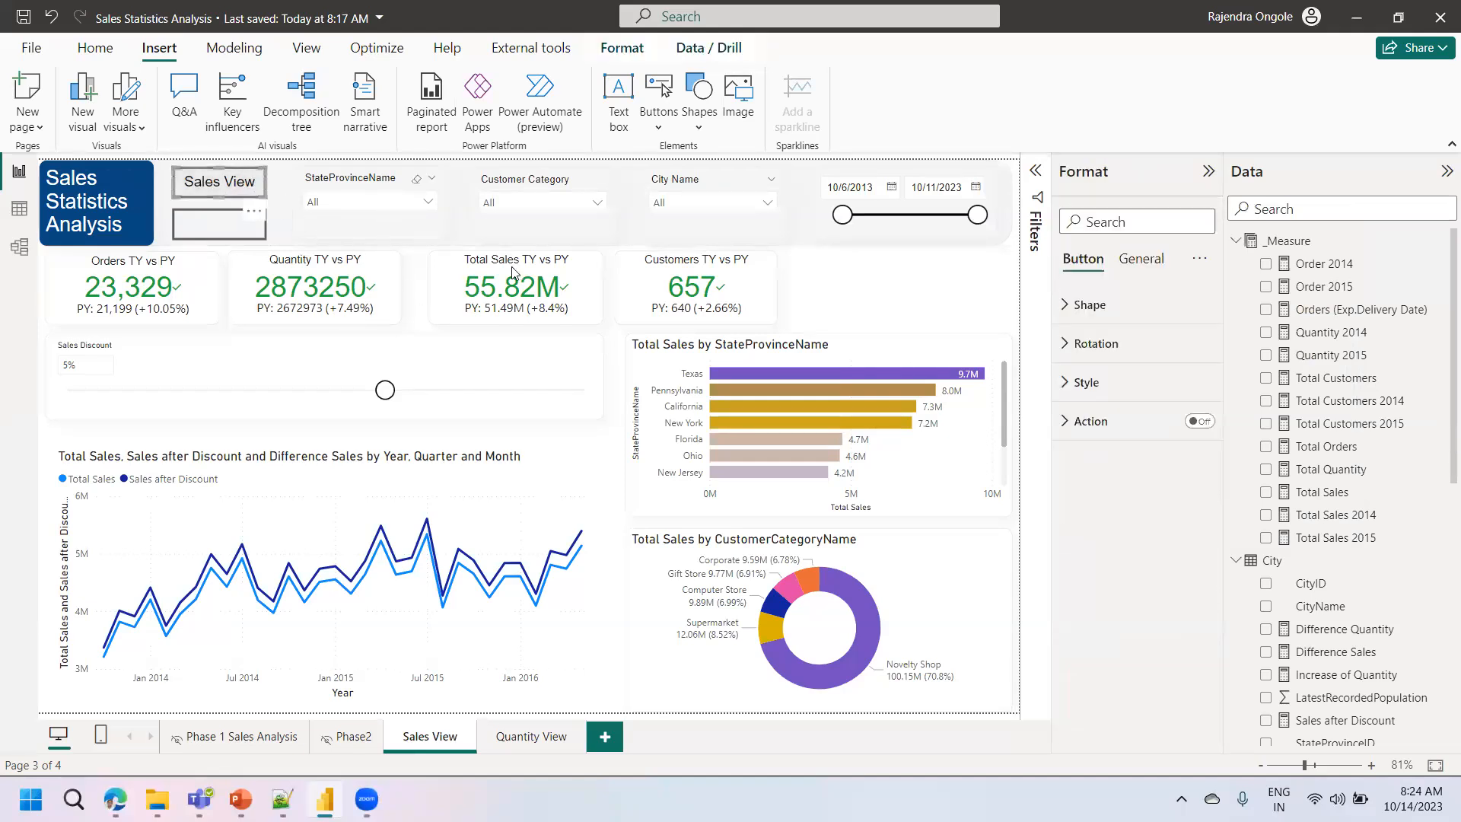
left_click(1080, 382)
scroll(1100, 575, "down", 5)
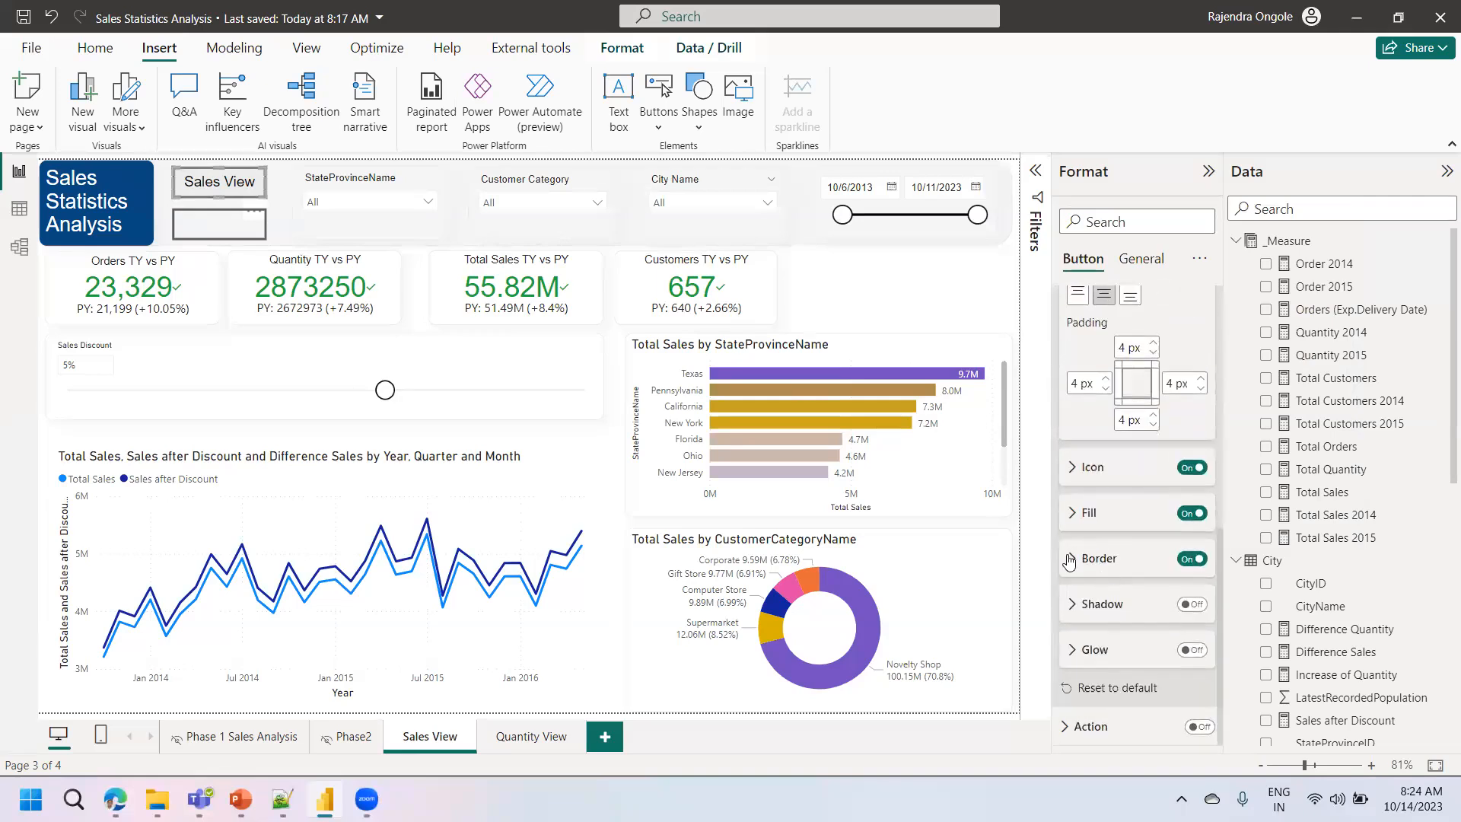
left_click(1074, 558)
scroll(1100, 657, "down", 1)
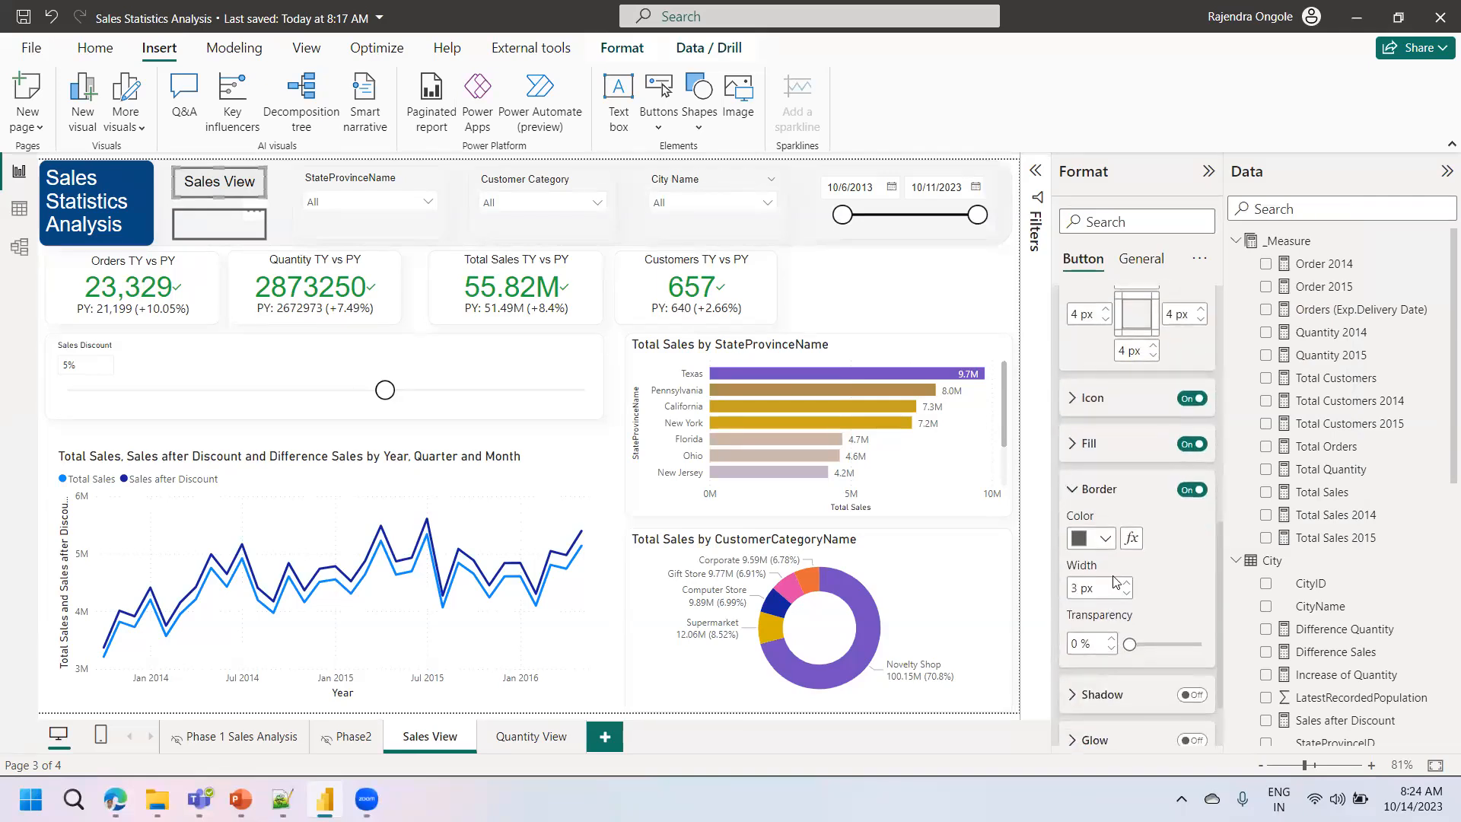
left_click(1105, 538)
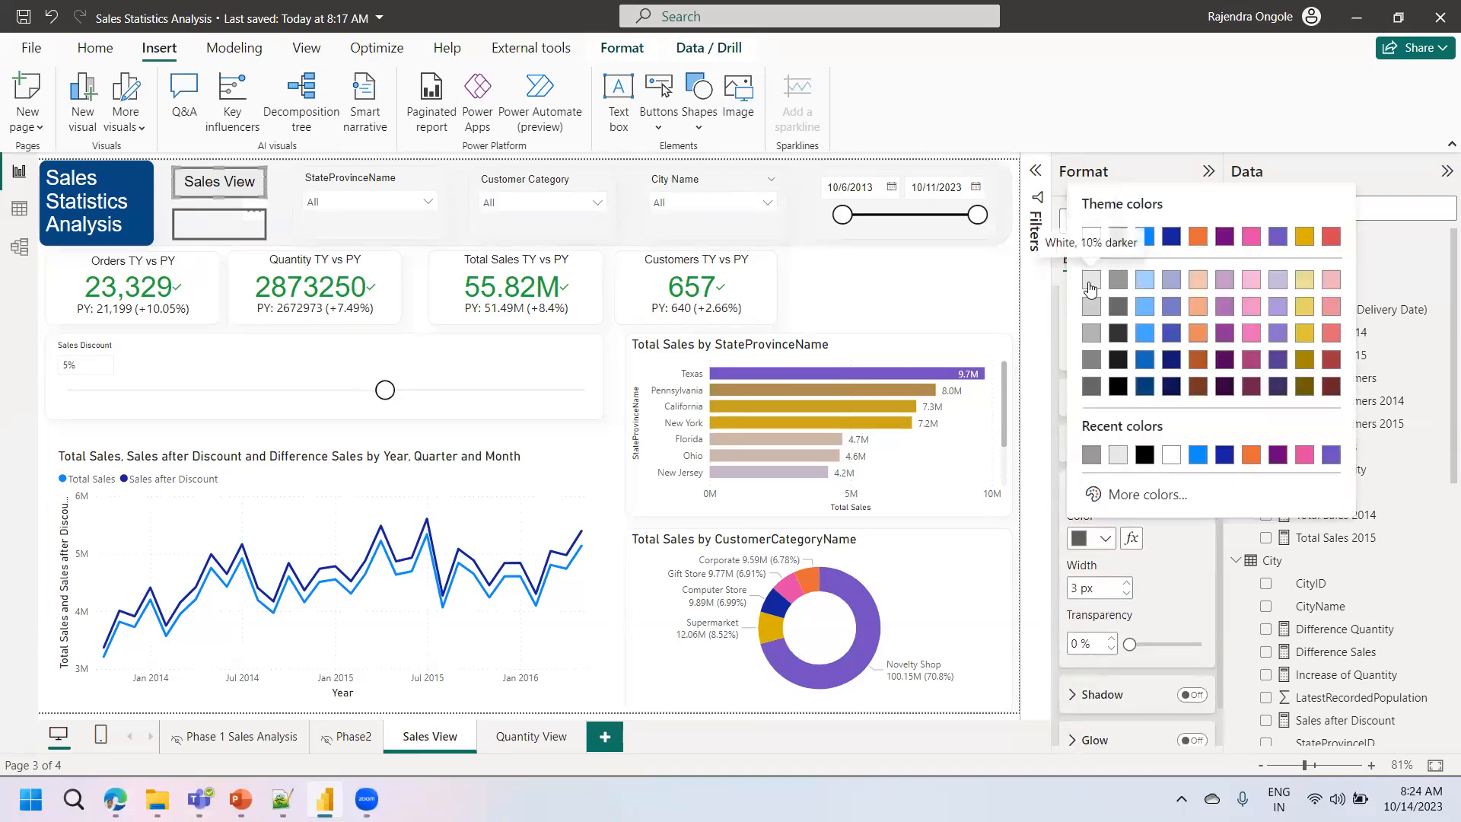
left_click(1091, 280)
Add a light grey drop shadow to the Sales View button.
scroll(1111, 670, "down", 1)
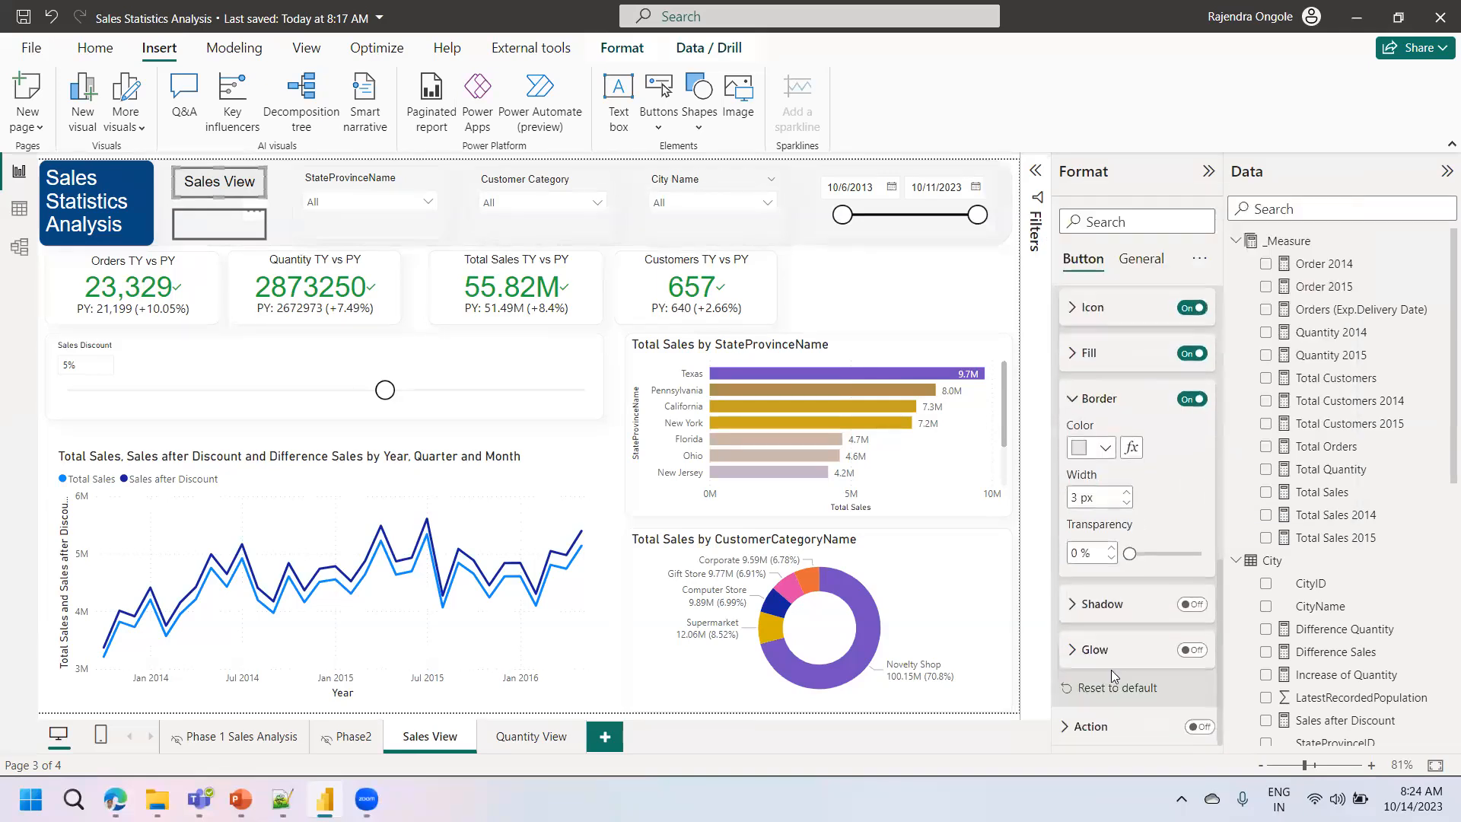
left_click(1192, 606)
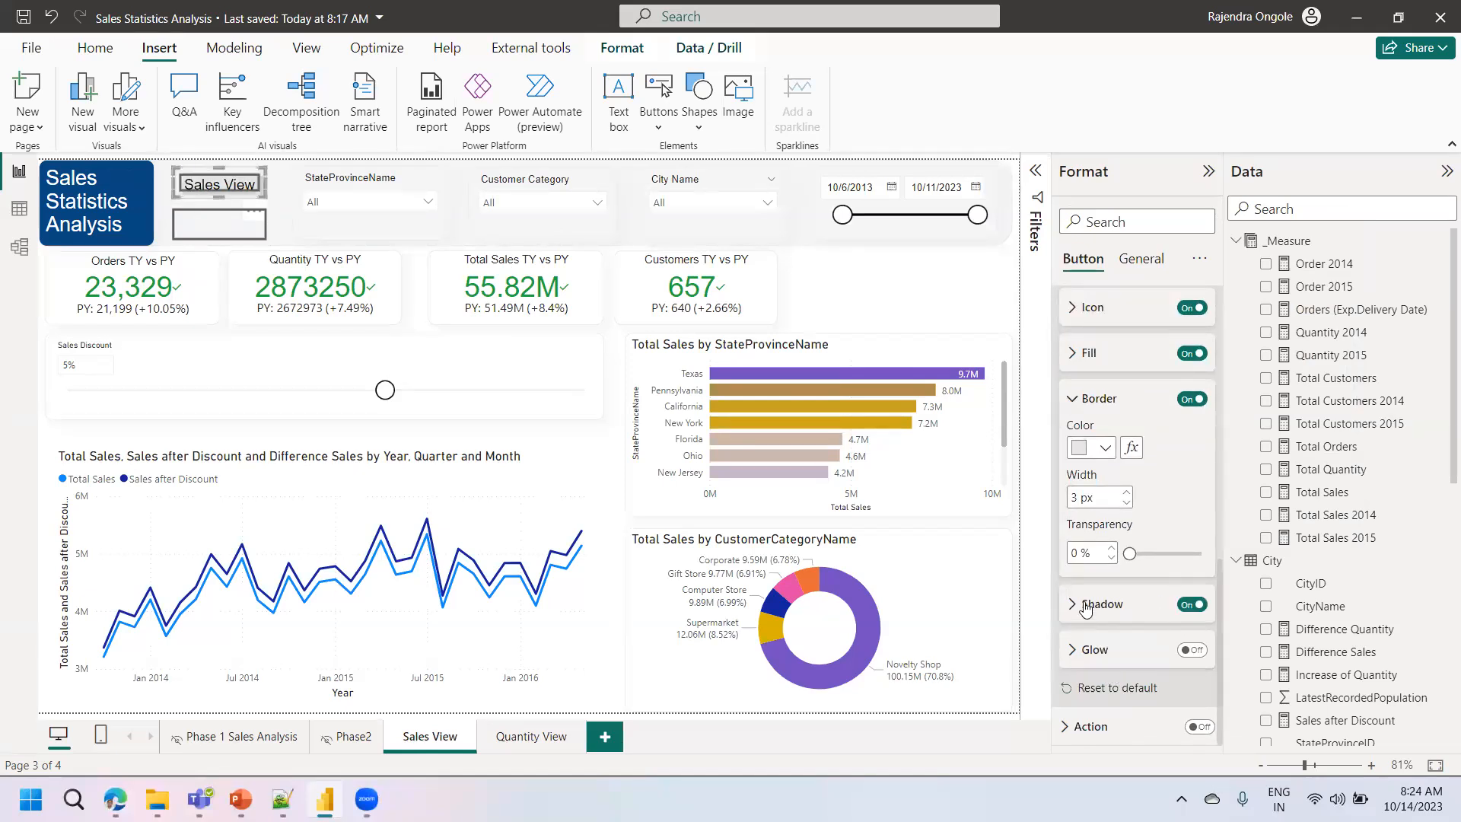
left_click(1088, 602)
left_click(1092, 653)
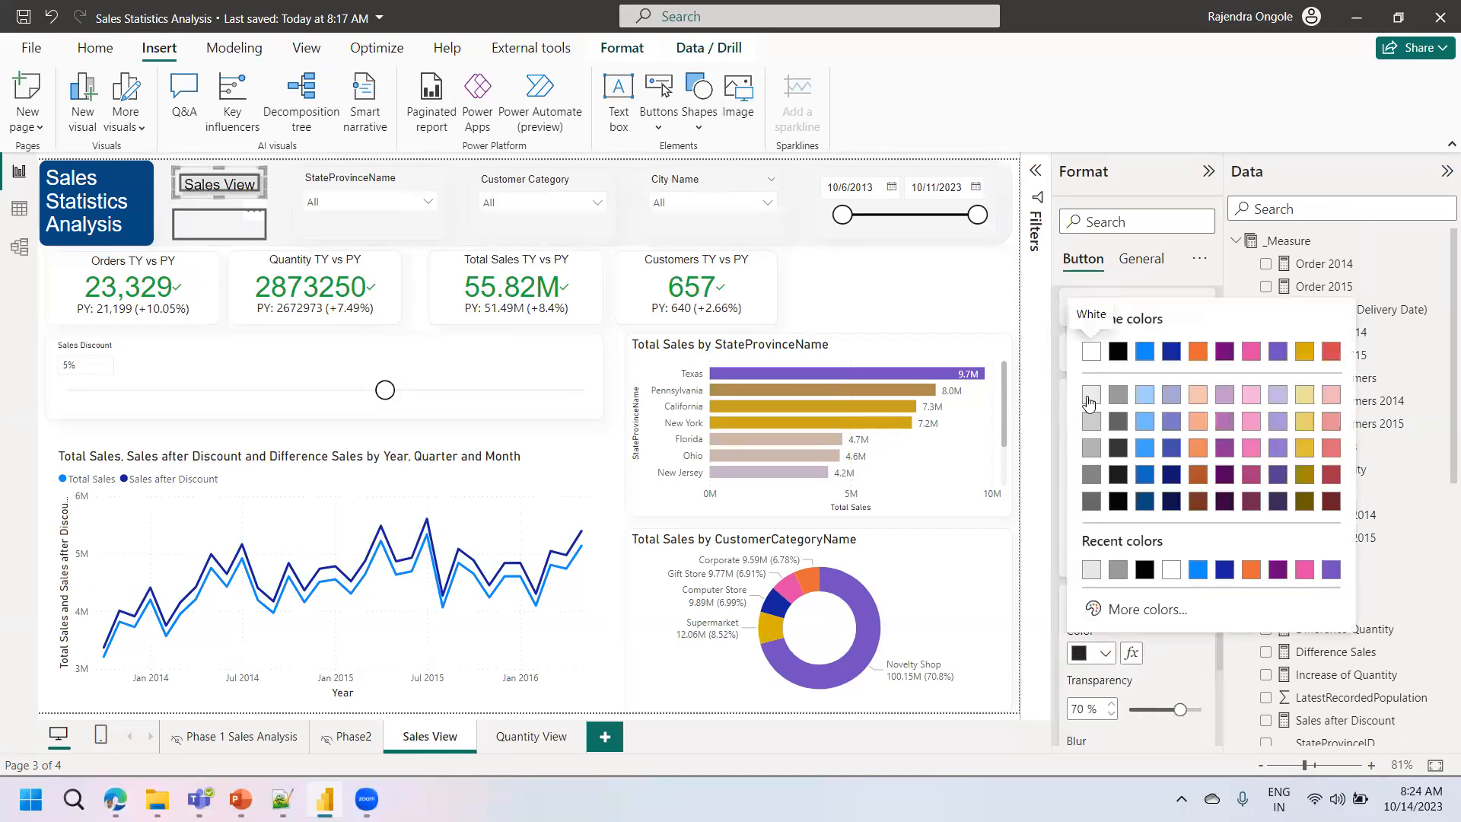
left_click(1090, 396)
Switch the Sales View button's shadow back off.
scroll(1093, 689, "down", 2)
scroll(1113, 702, "down", 1)
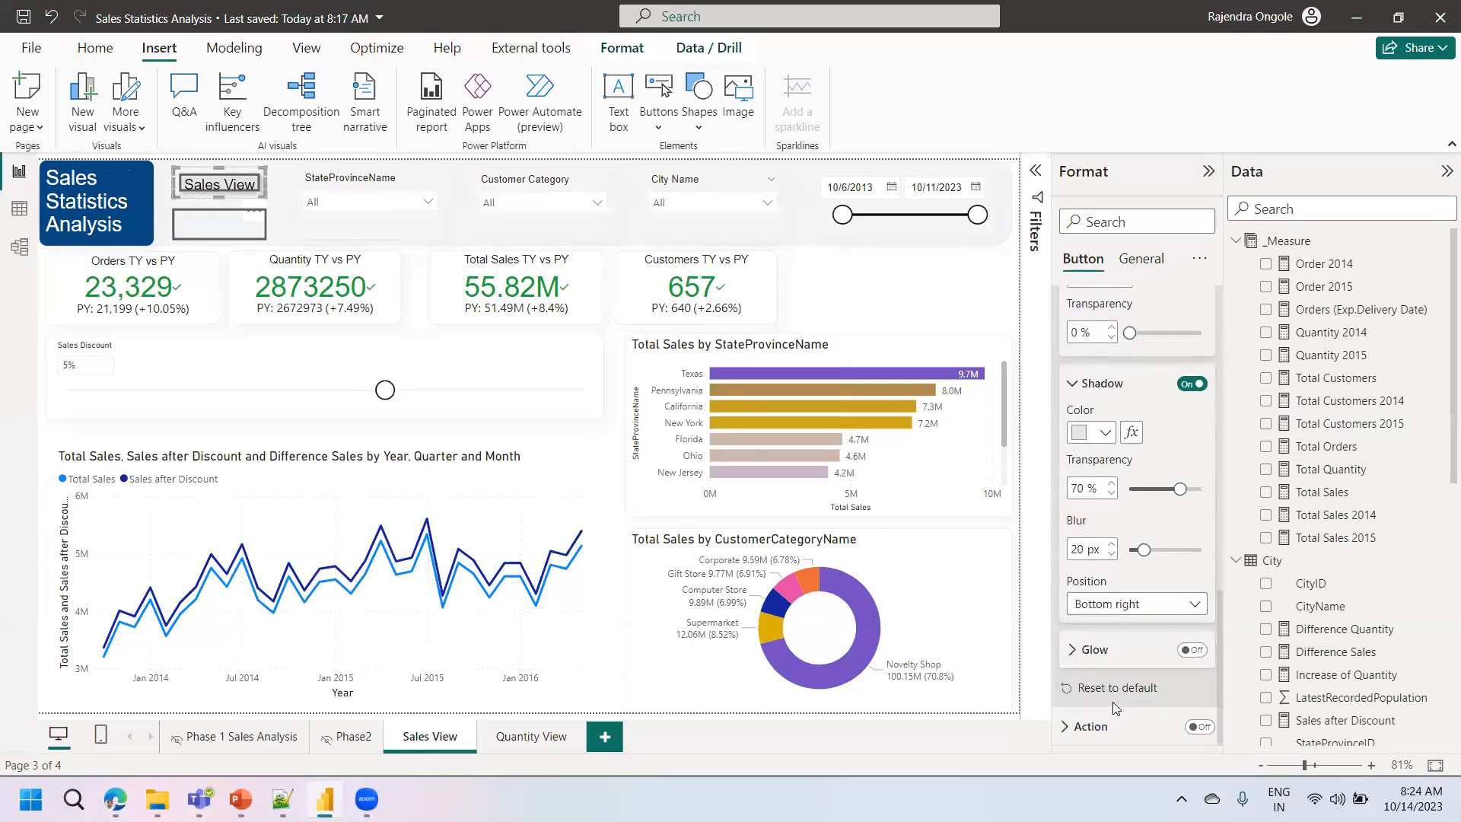
scroll(1135, 534, "up", 2)
scroll(1135, 534, "up", 1)
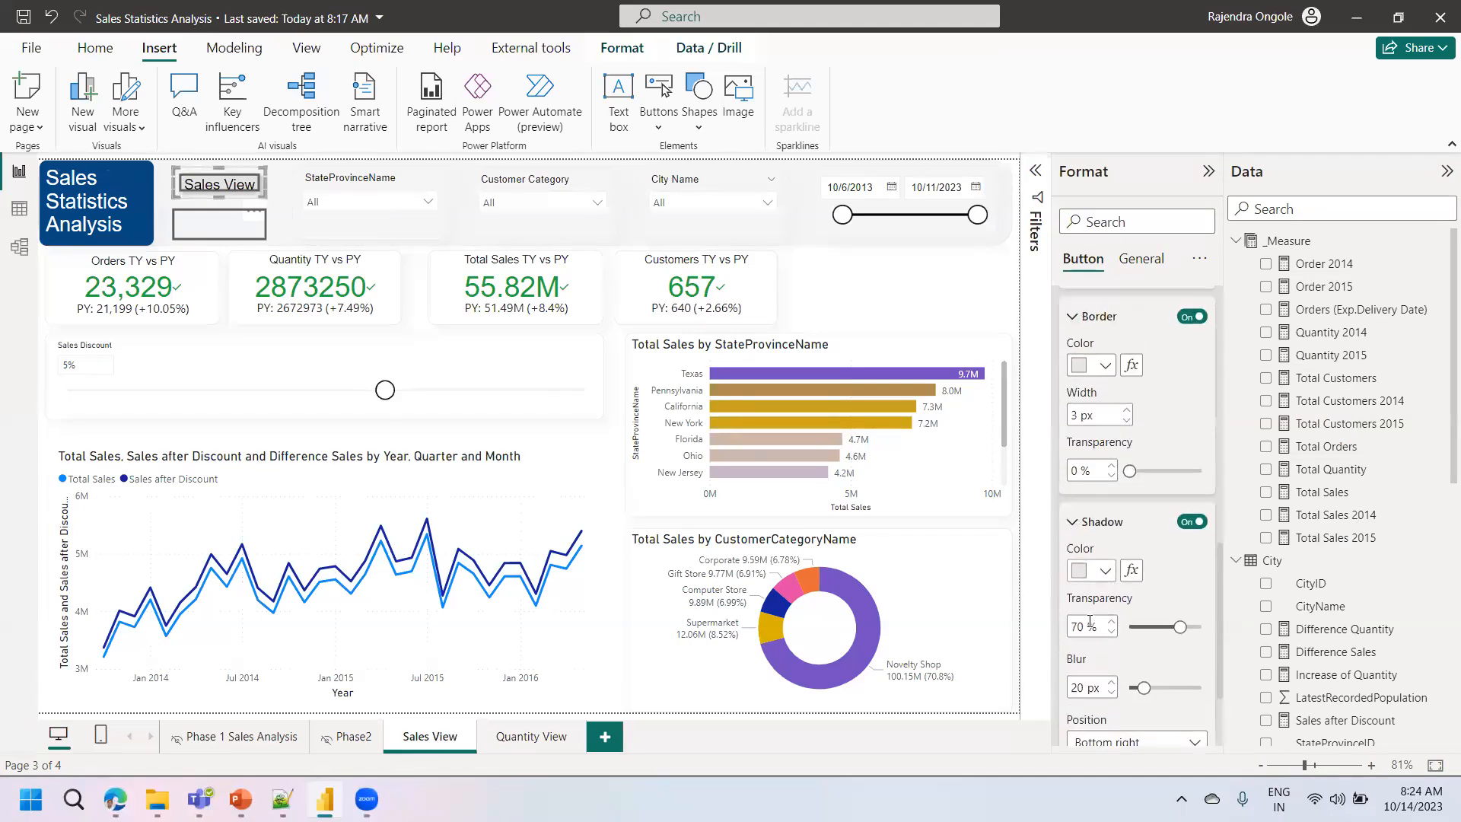
left_click(1189, 522)
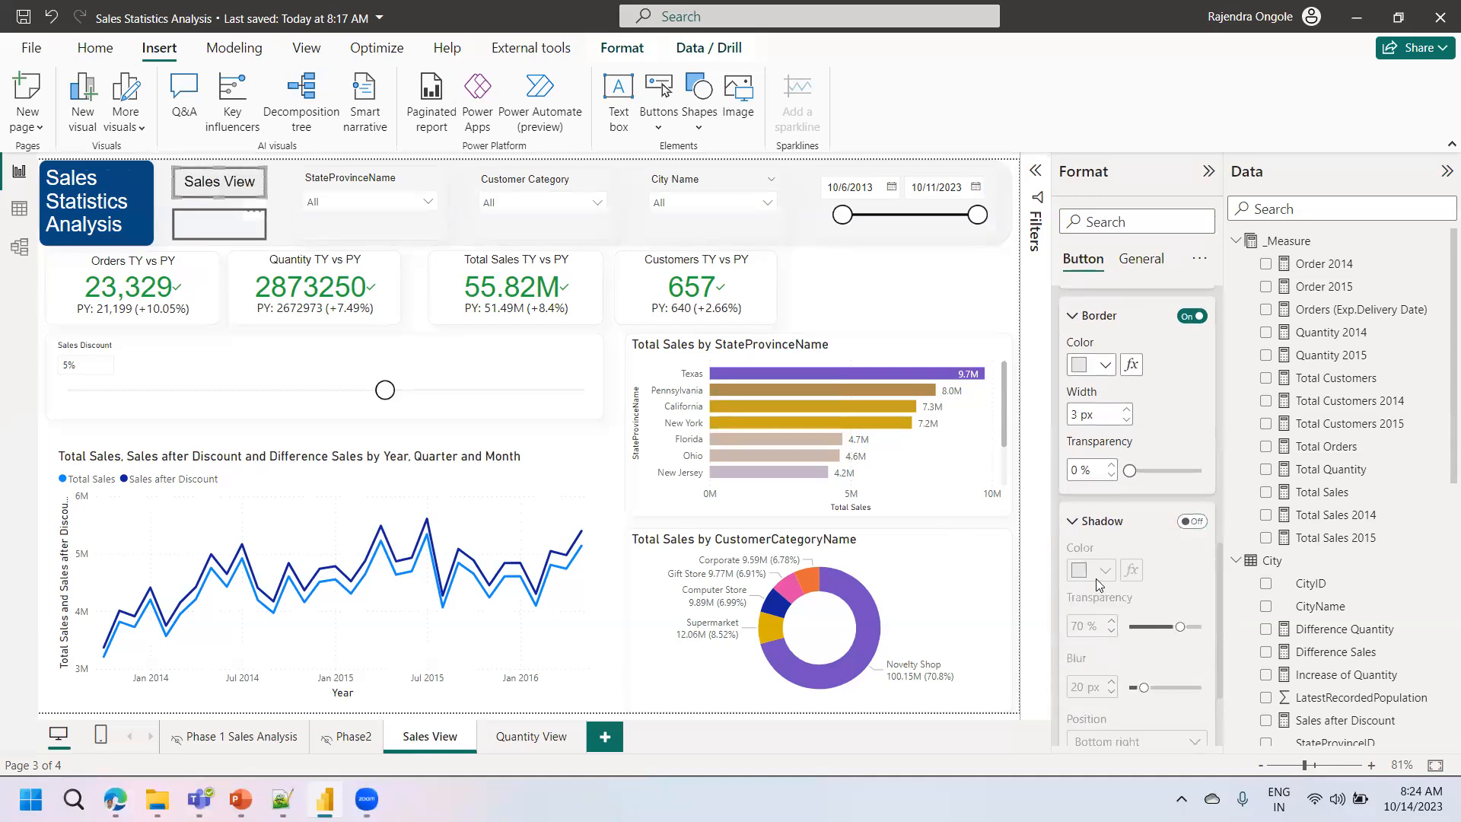
scroll(1096, 578, "up", 5)
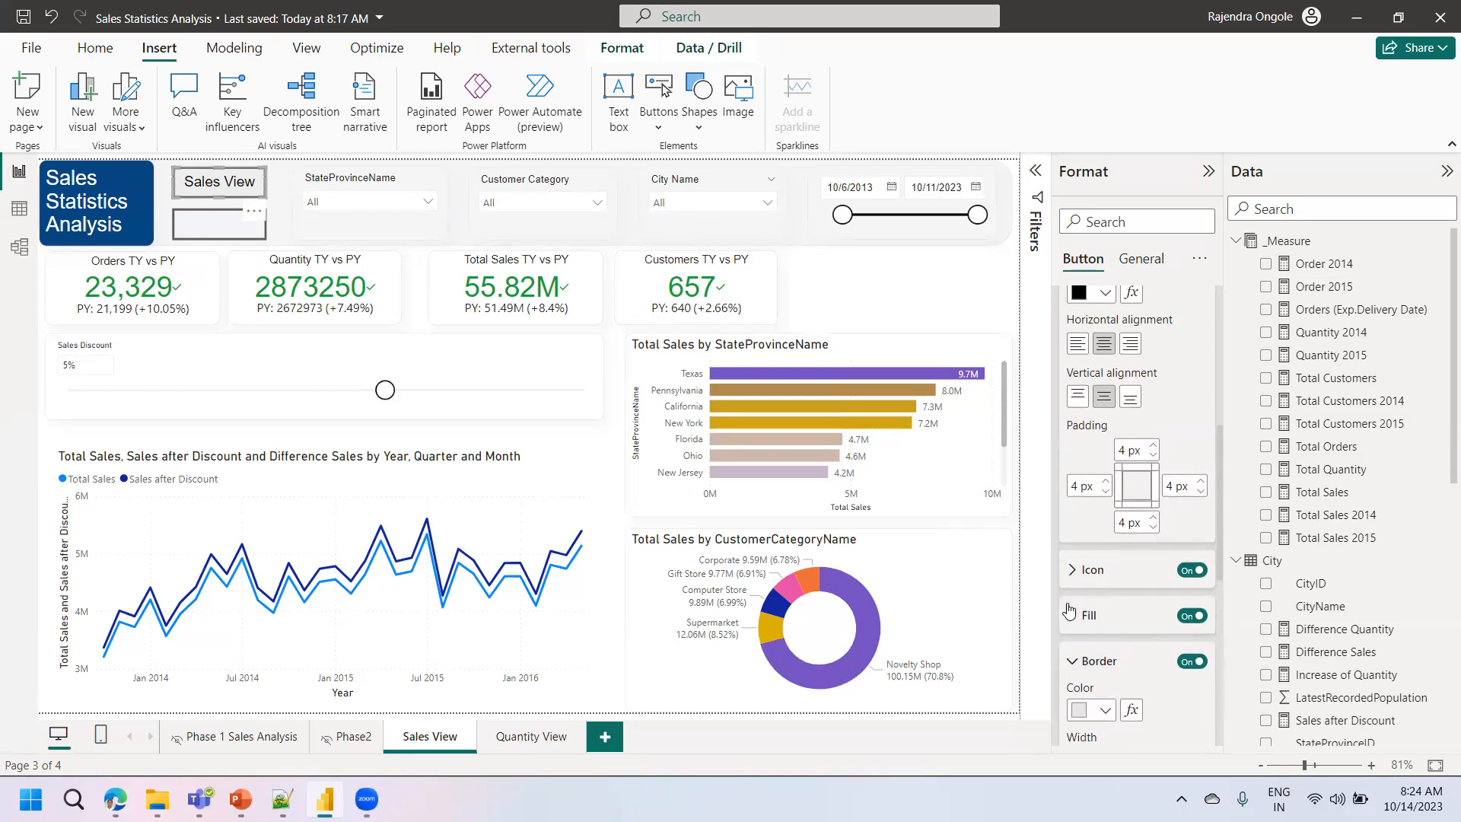
scroll(1103, 653, "down", 2)
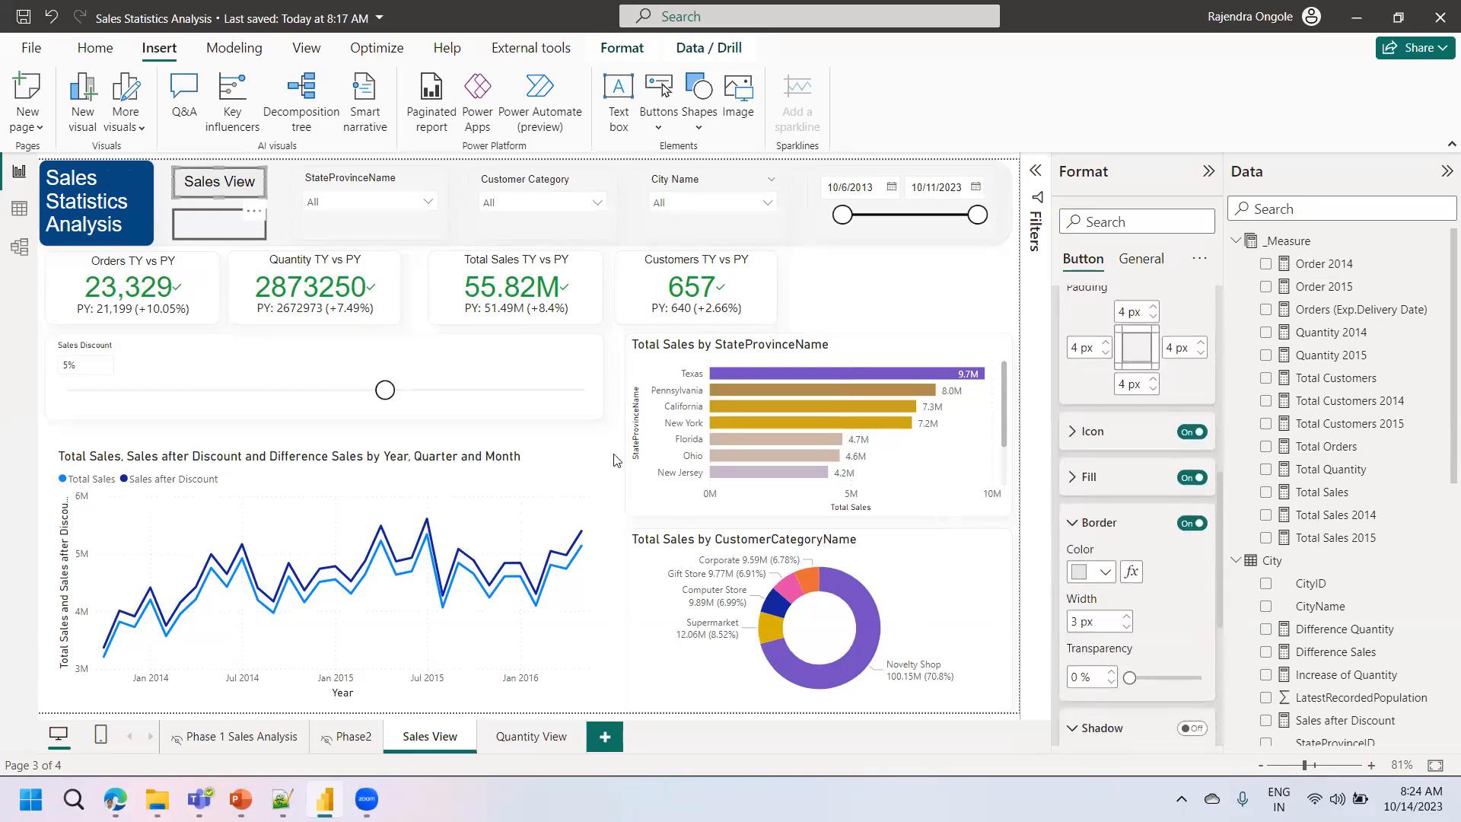
In the Default state, give the empty button below Sales View the text label 'Quantity View'.
left_click(215, 224)
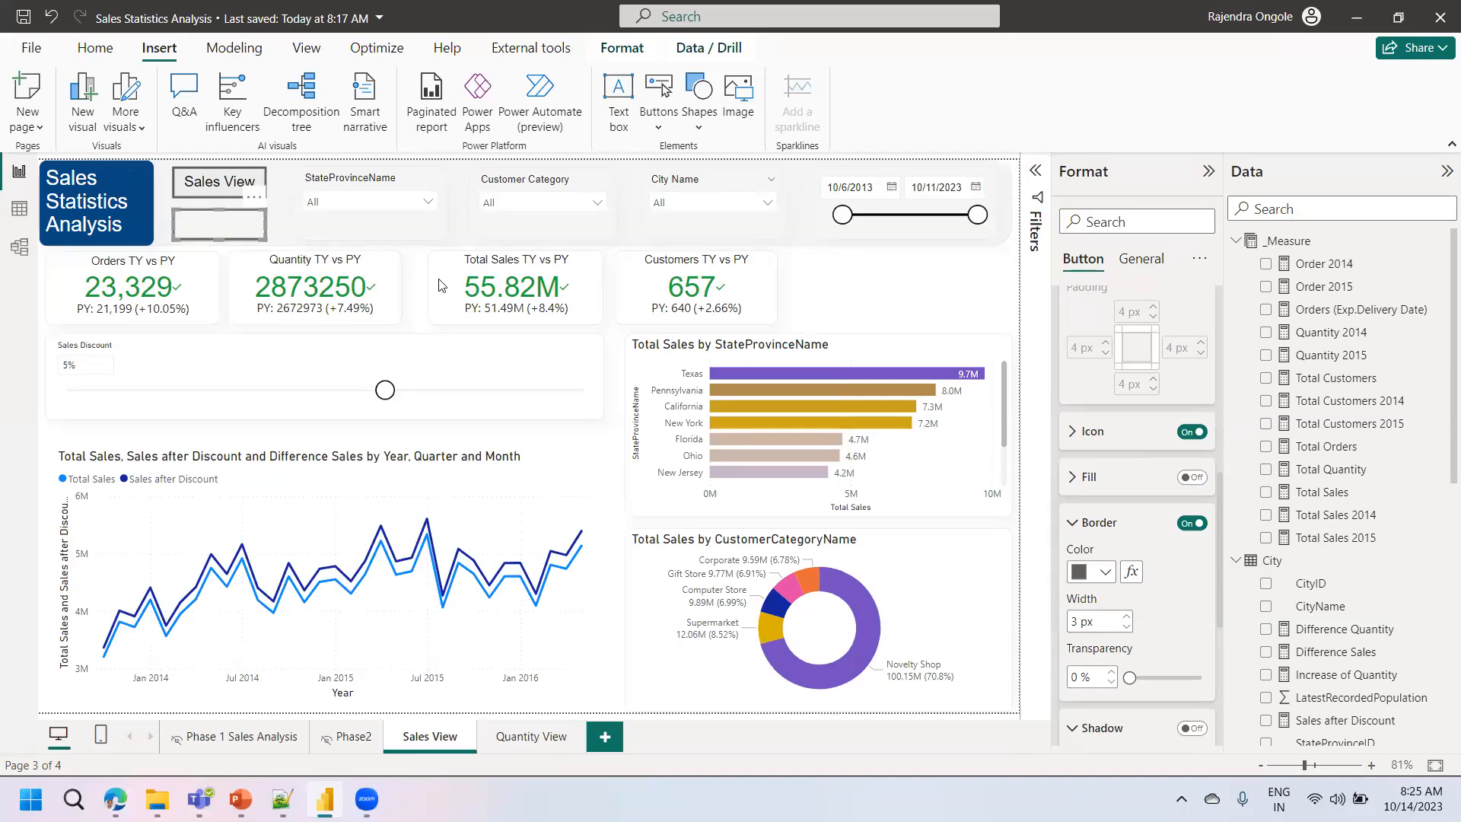
scroll(1122, 487, "up", 5)
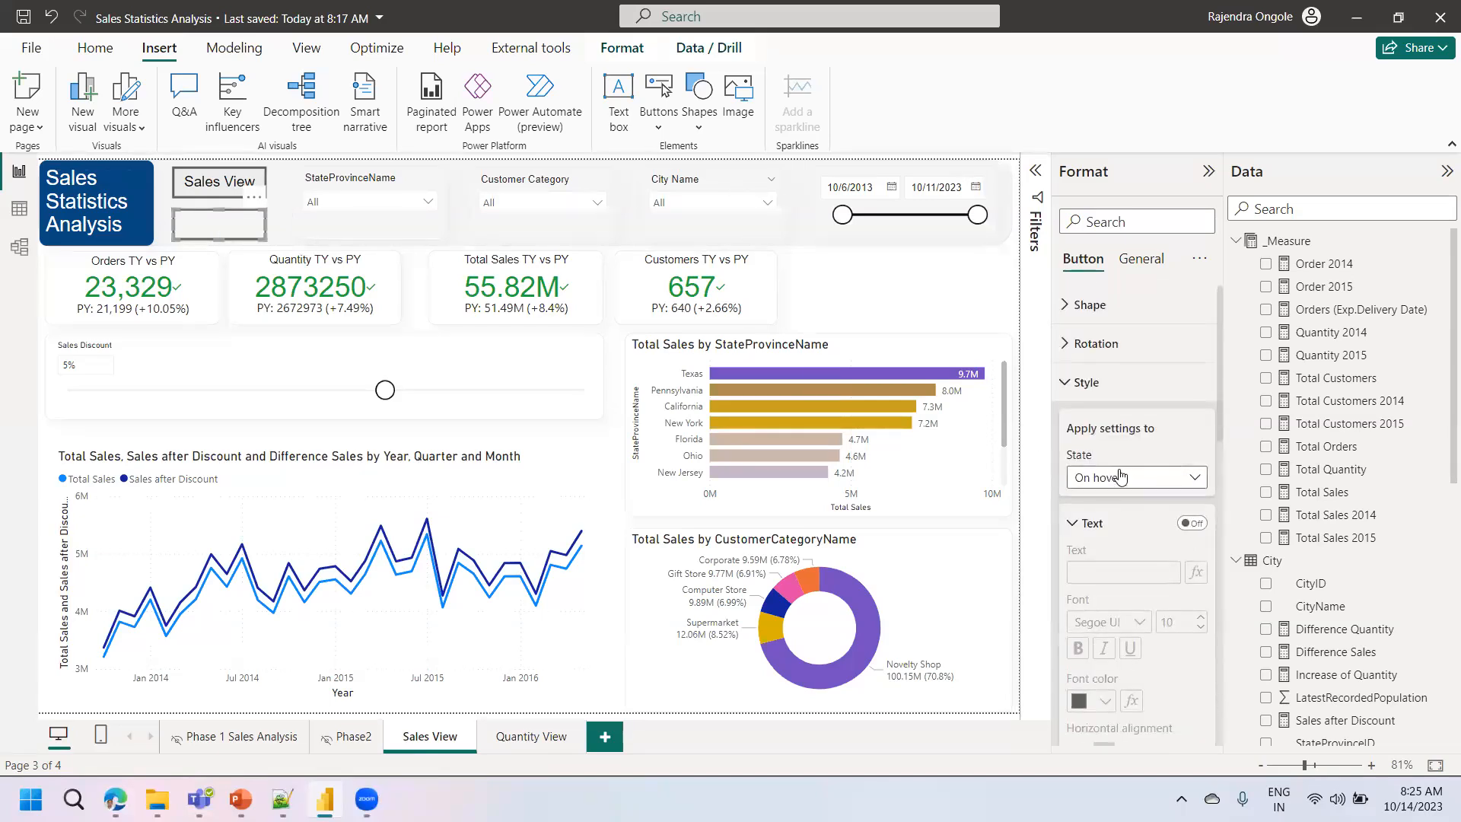
left_click(1122, 477)
left_click(1107, 499)
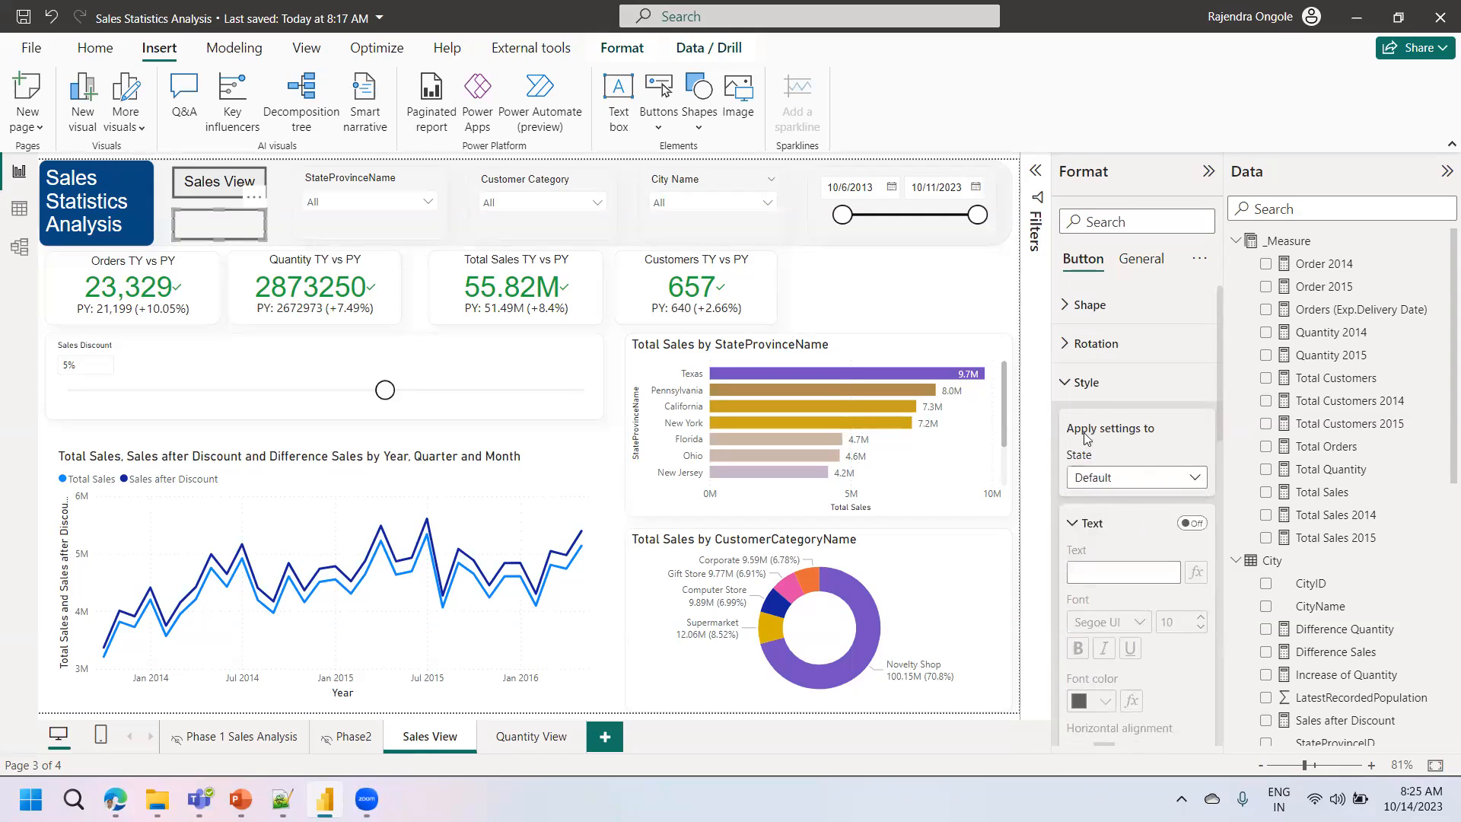
left_click(1190, 523)
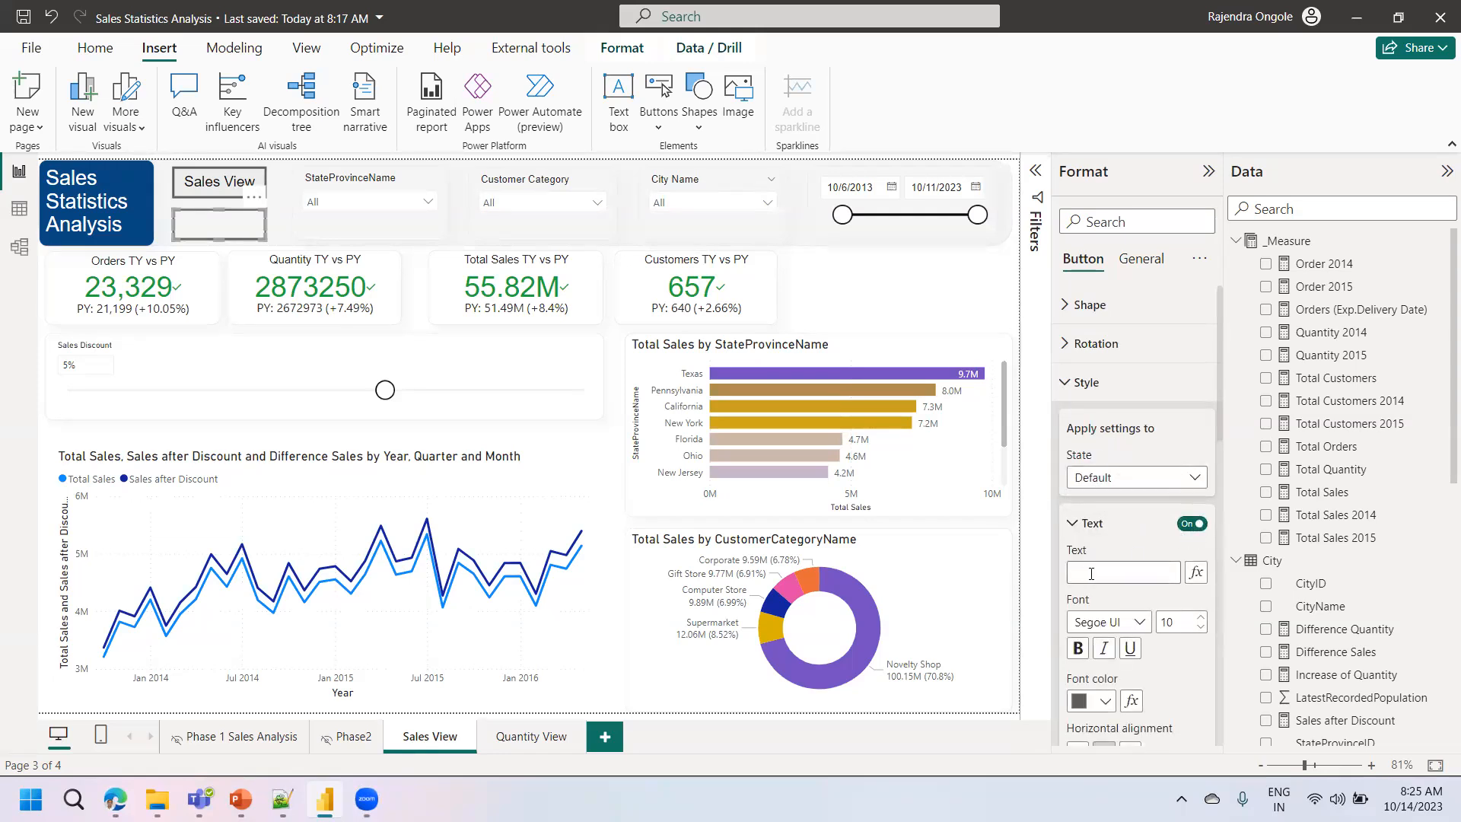
left_click(1097, 573)
type("Quantity View")
Set the Quantity View label font to Arial at size 14.
left_click(1139, 622)
scroll(1123, 347, "up", 3)
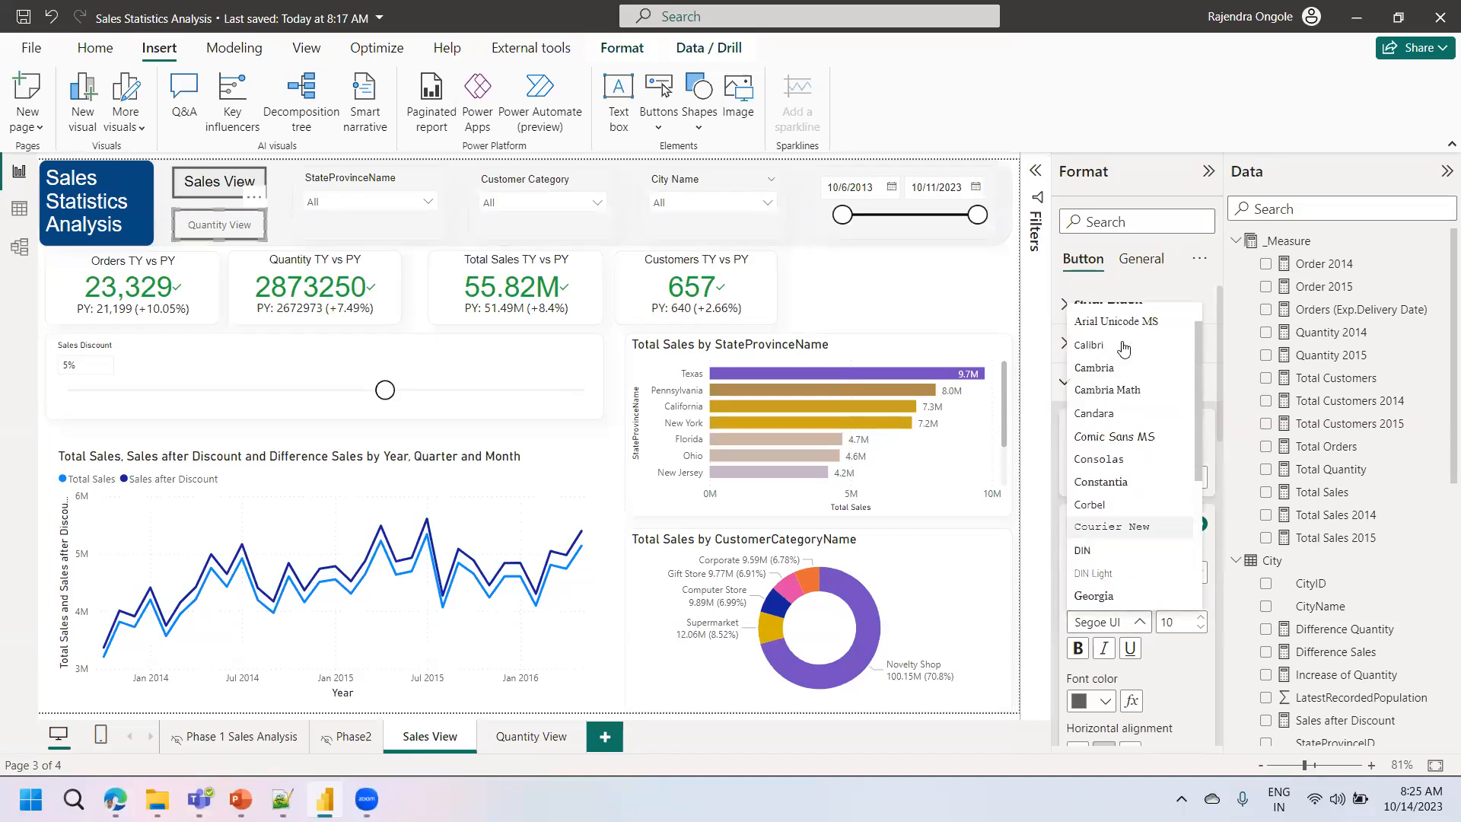
left_click(1103, 313)
left_click(1201, 617)
left_click(1201, 617)
left_click(1201, 617)
left_click(1201, 617)
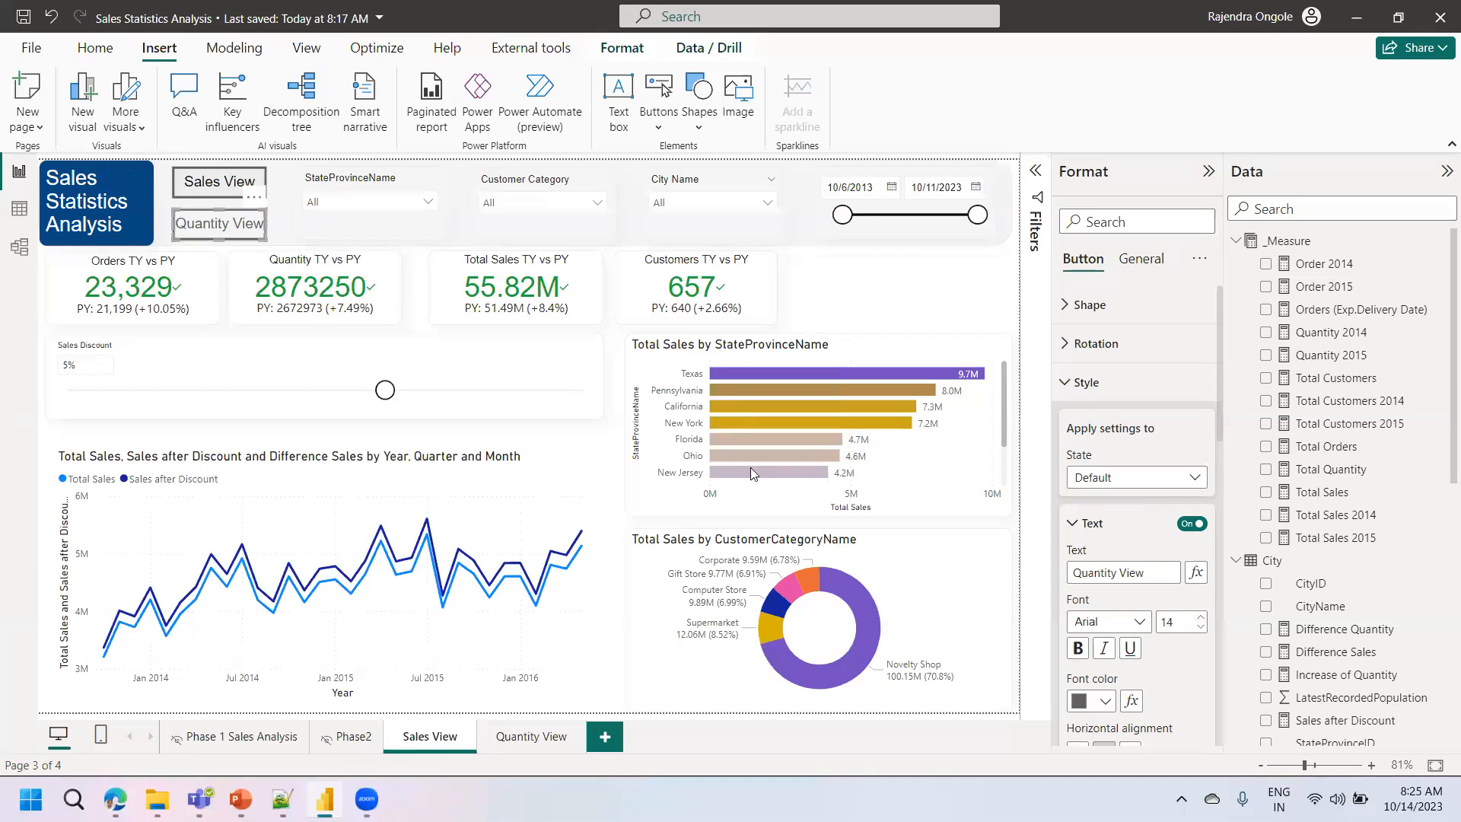
Make the Quantity View label black and give the button a white fill.
left_click(1104, 701)
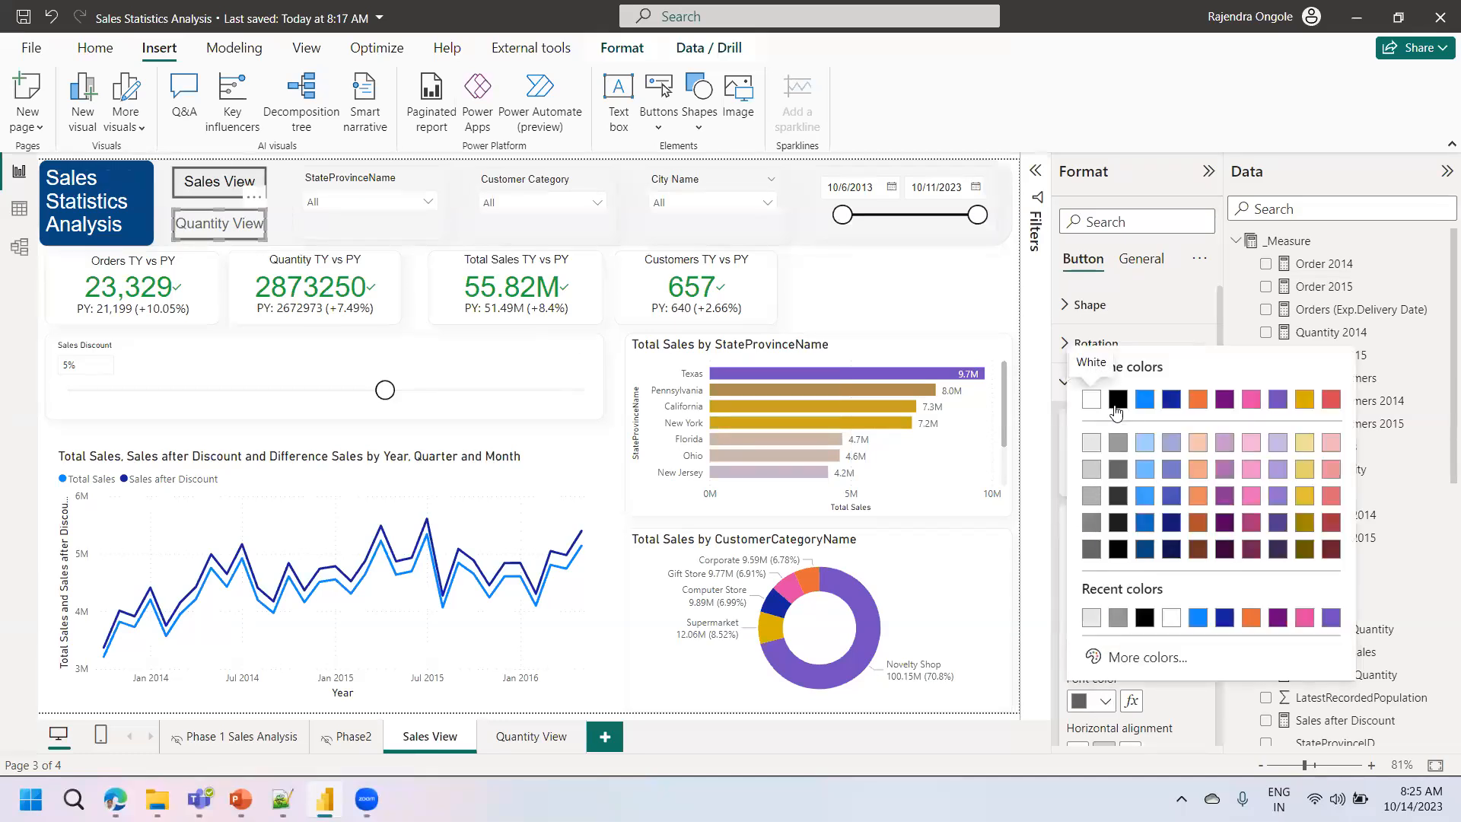
left_click(1116, 399)
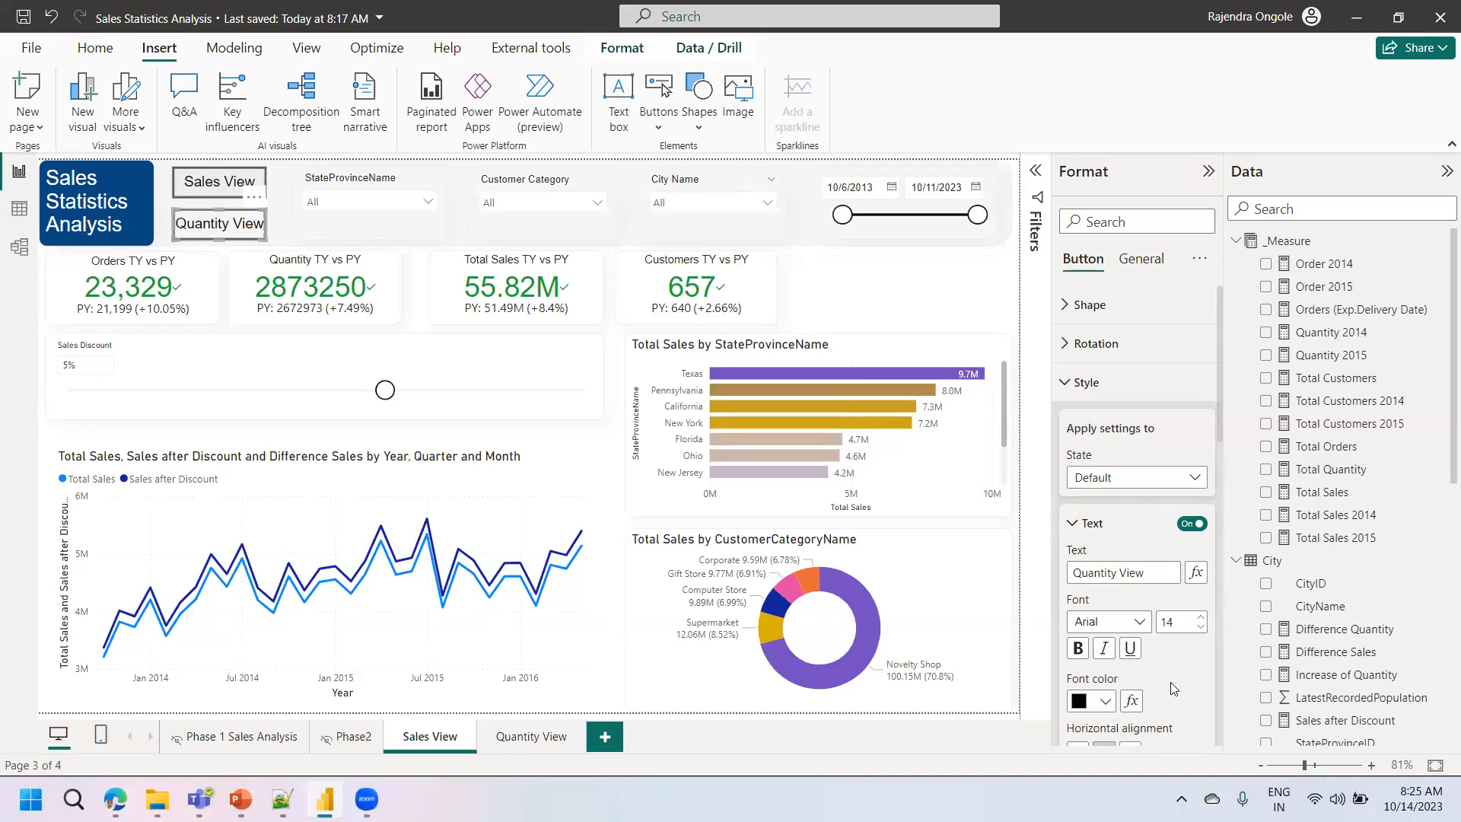
scroll(1172, 689, "down", 5)
scroll(1172, 653, "up", 5)
scroll(1141, 593, "down", 7)
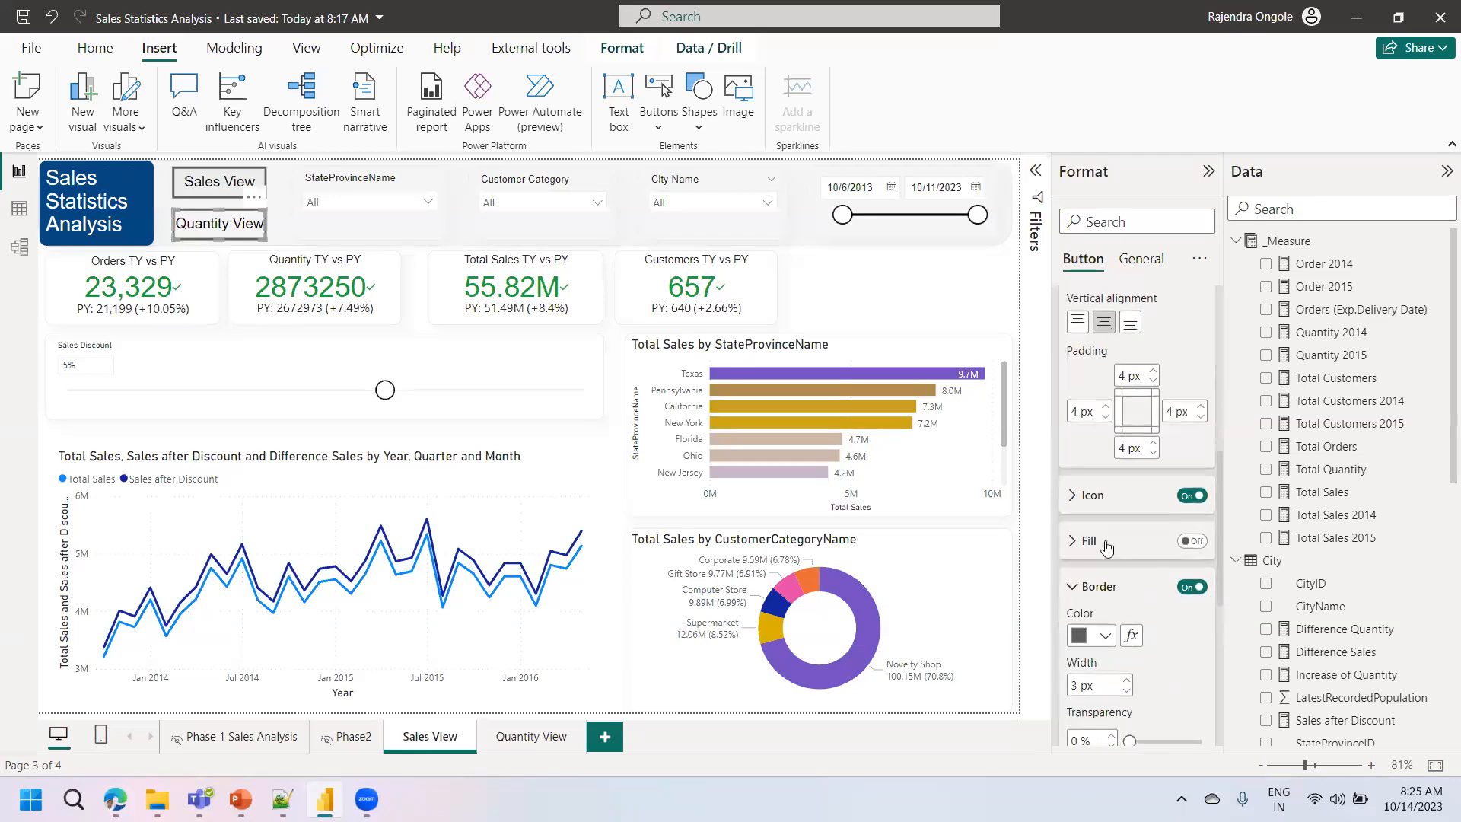
left_click(1195, 541)
left_click(1090, 541)
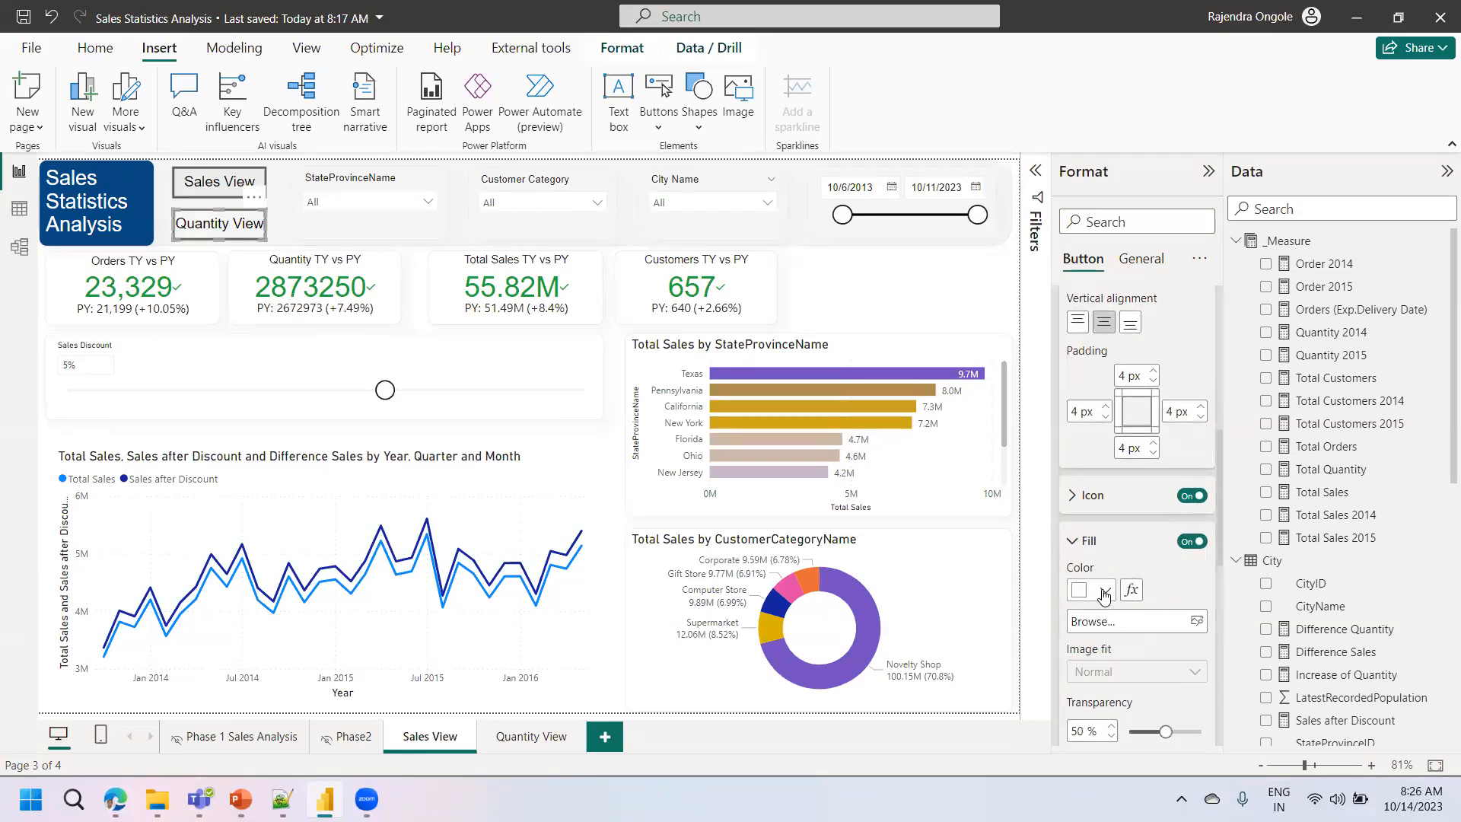
left_click(1104, 591)
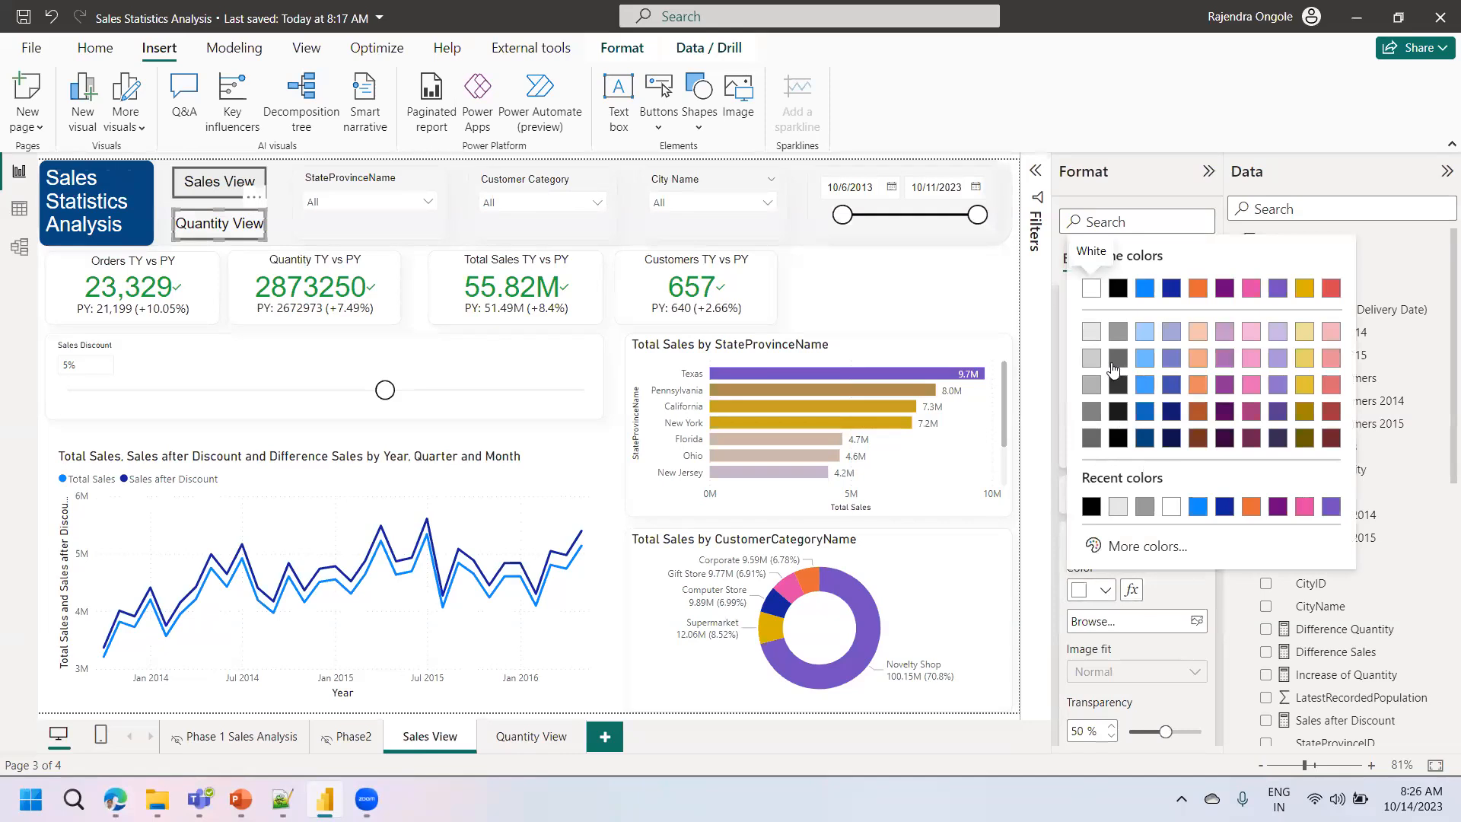
left_click(1092, 290)
Set the Quantity View button's On hover fill colour to light blue.
scroll(1083, 604, "up", 5)
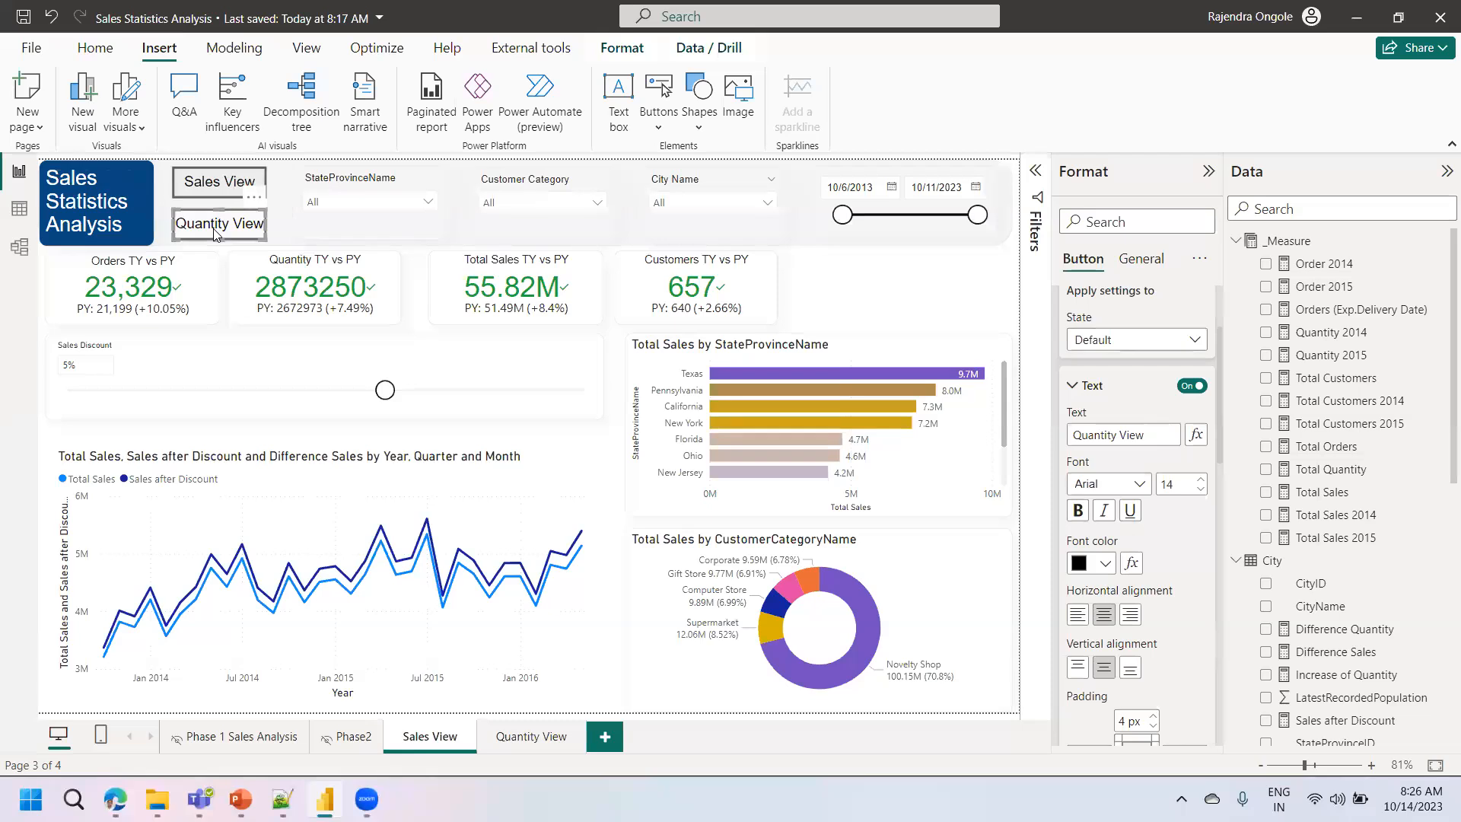
left_click(1097, 347)
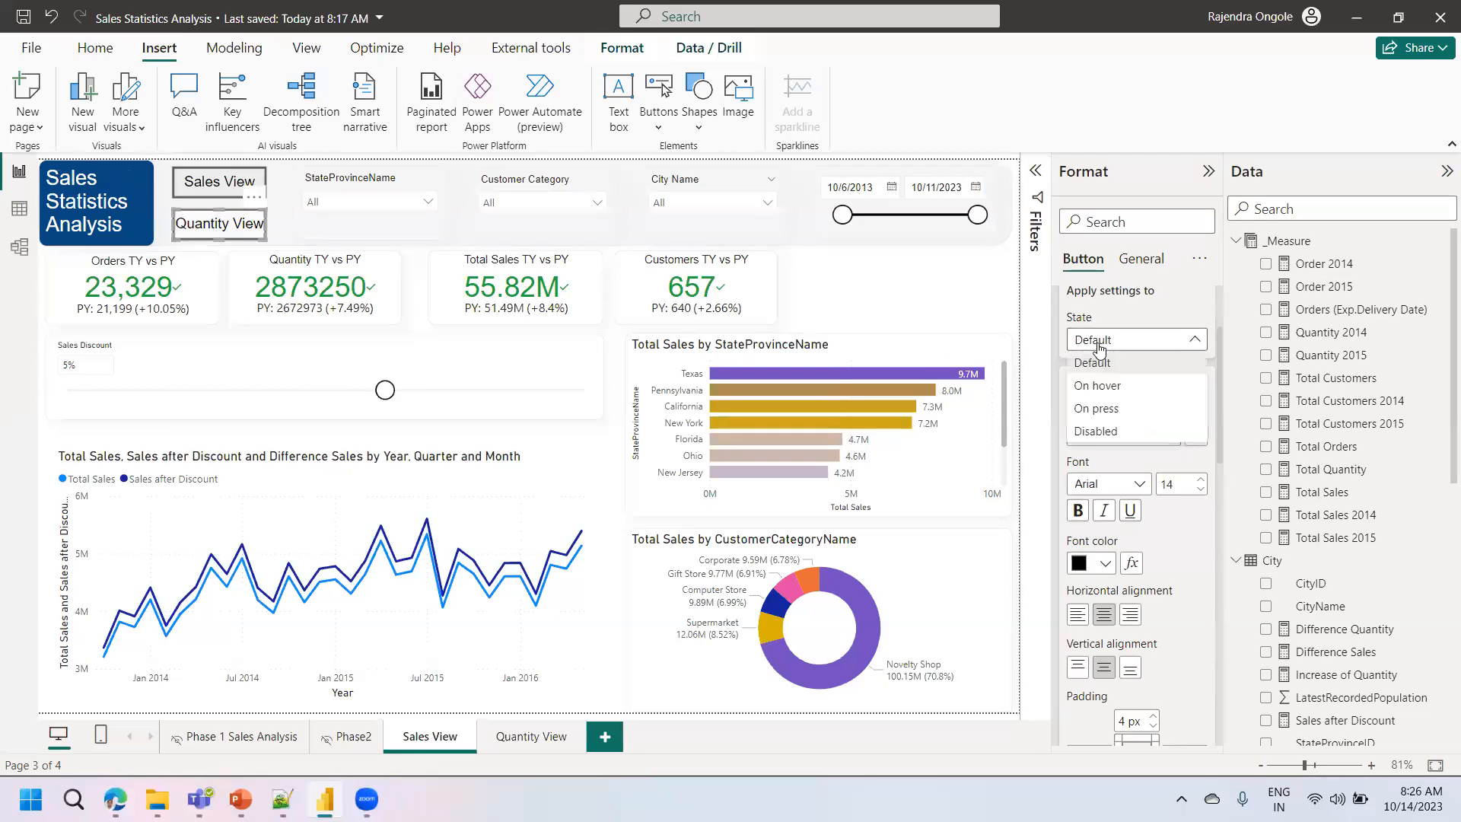
left_click(1101, 386)
scroll(1106, 532, "down", 5)
scroll(1106, 586, "down", 1)
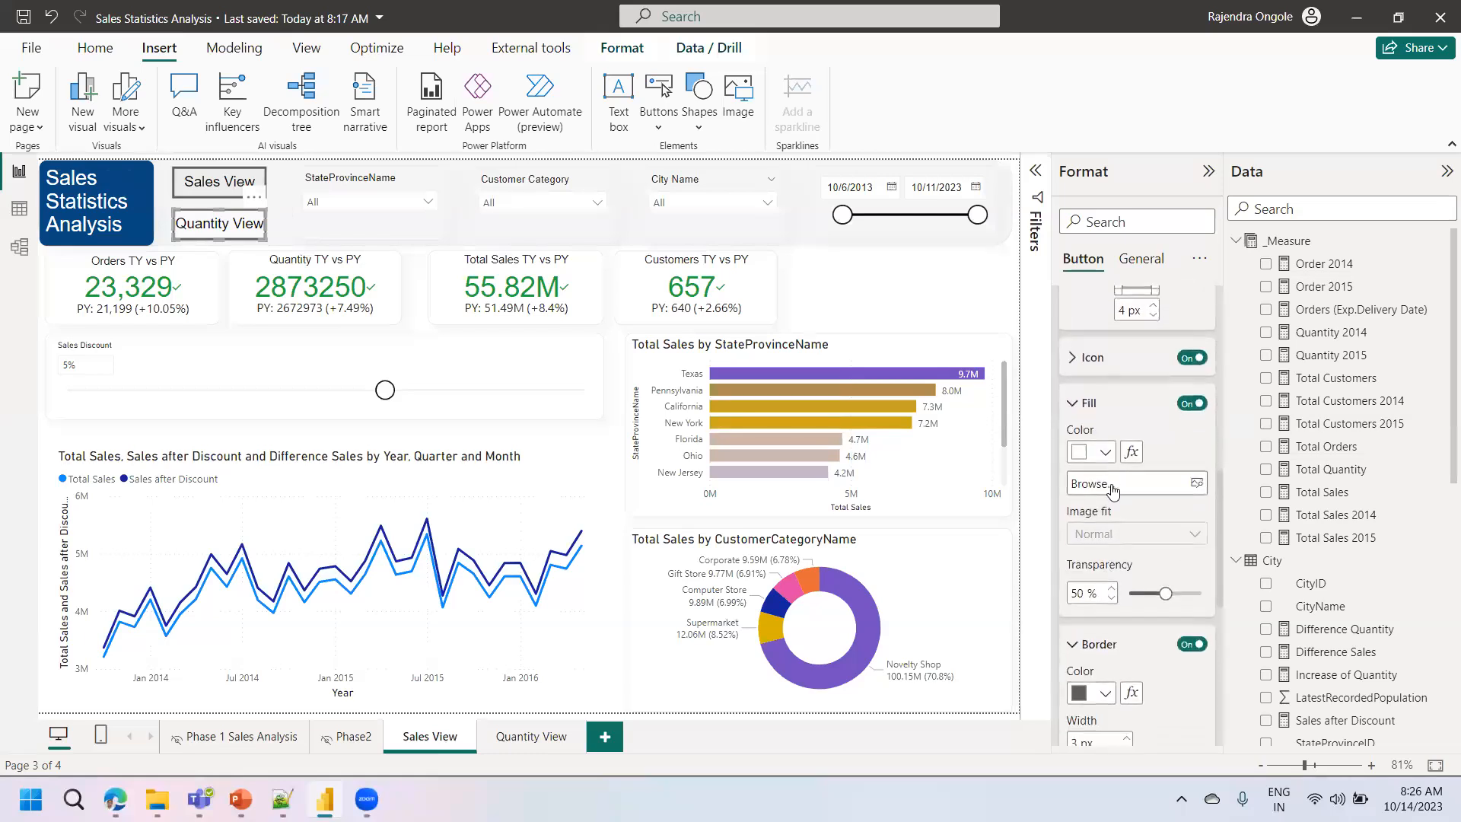
left_click(1104, 452)
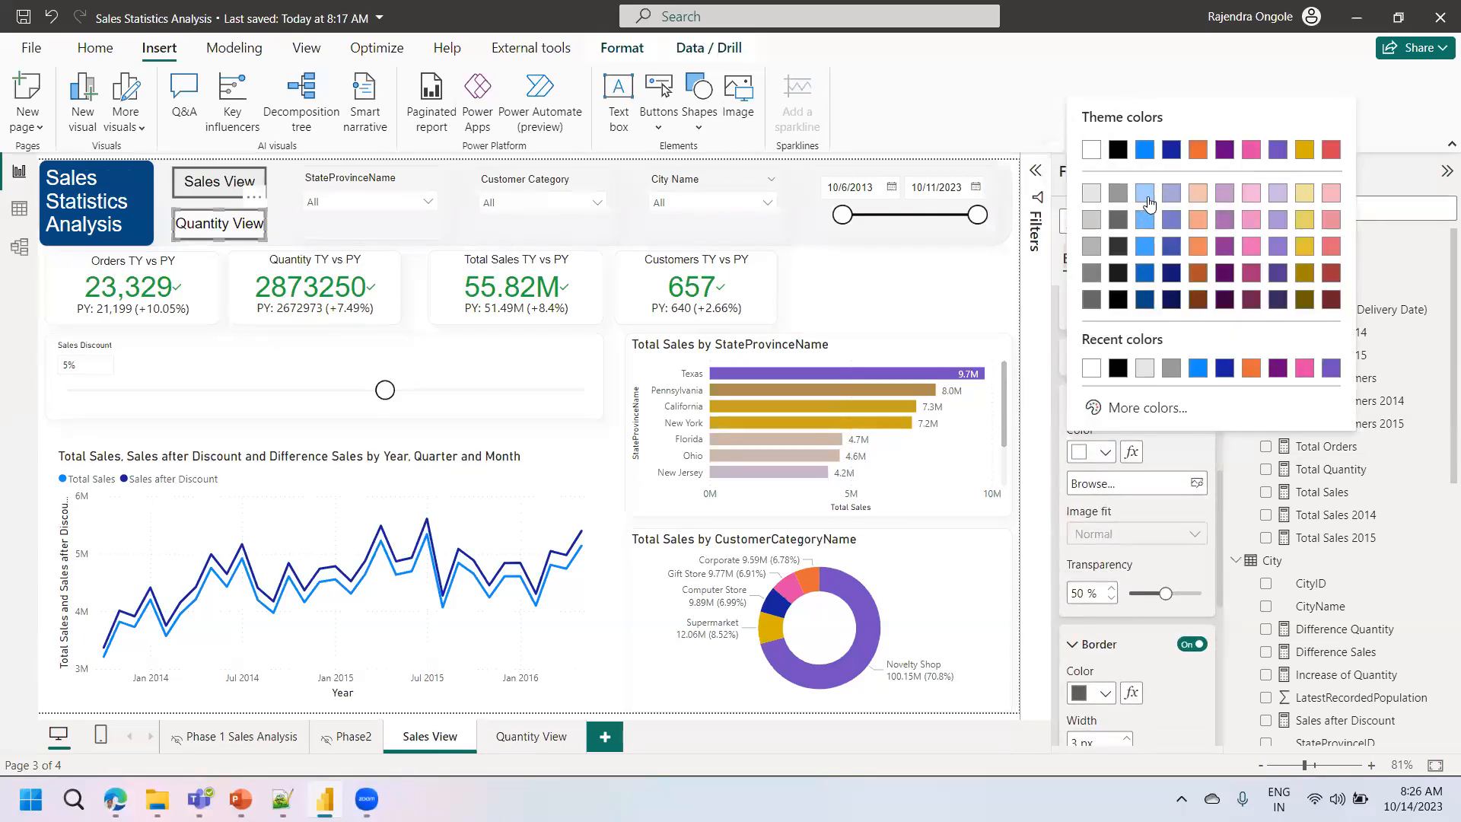
left_click(1145, 199)
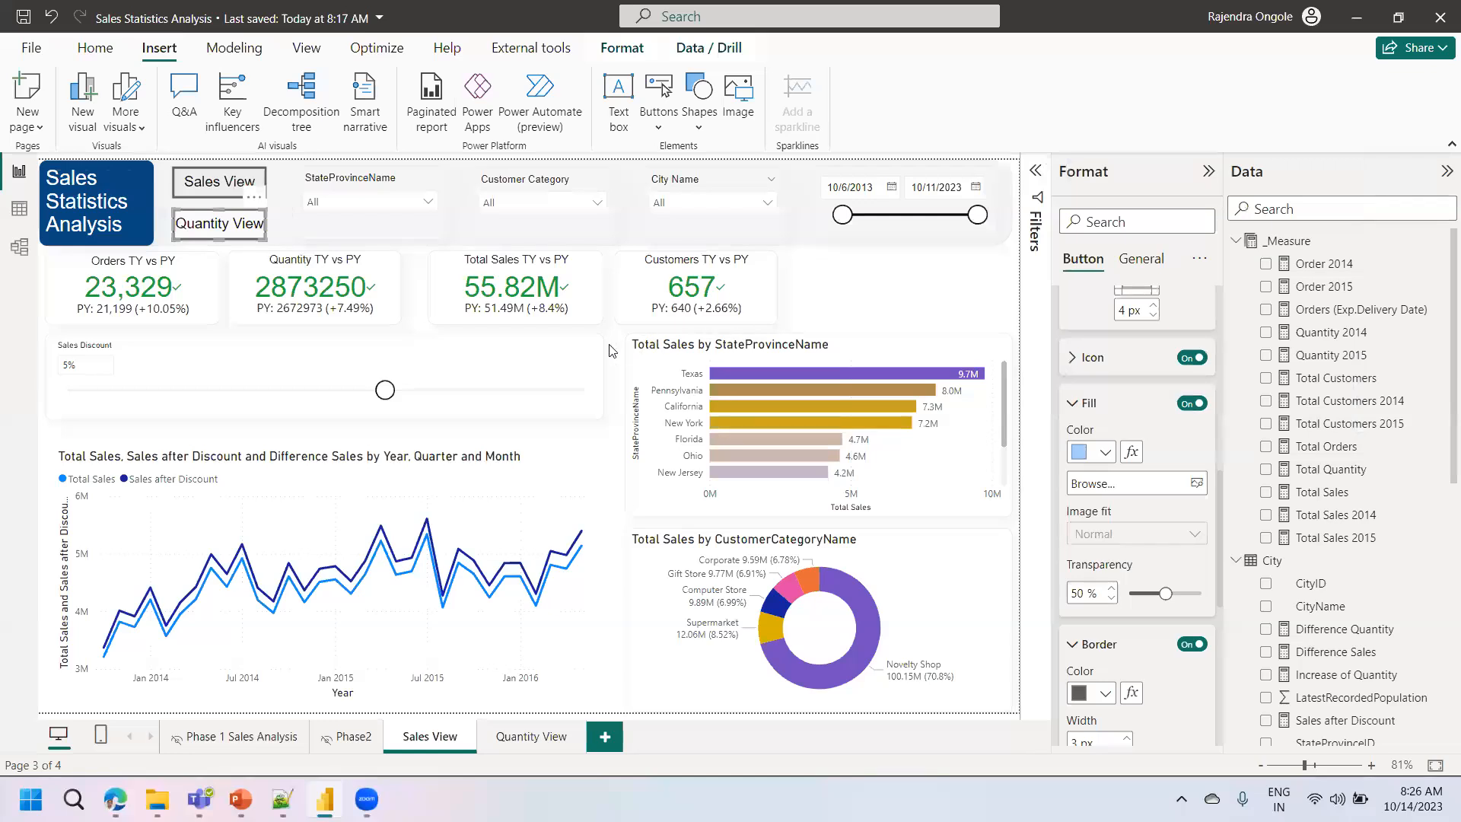
left_click(380, 222)
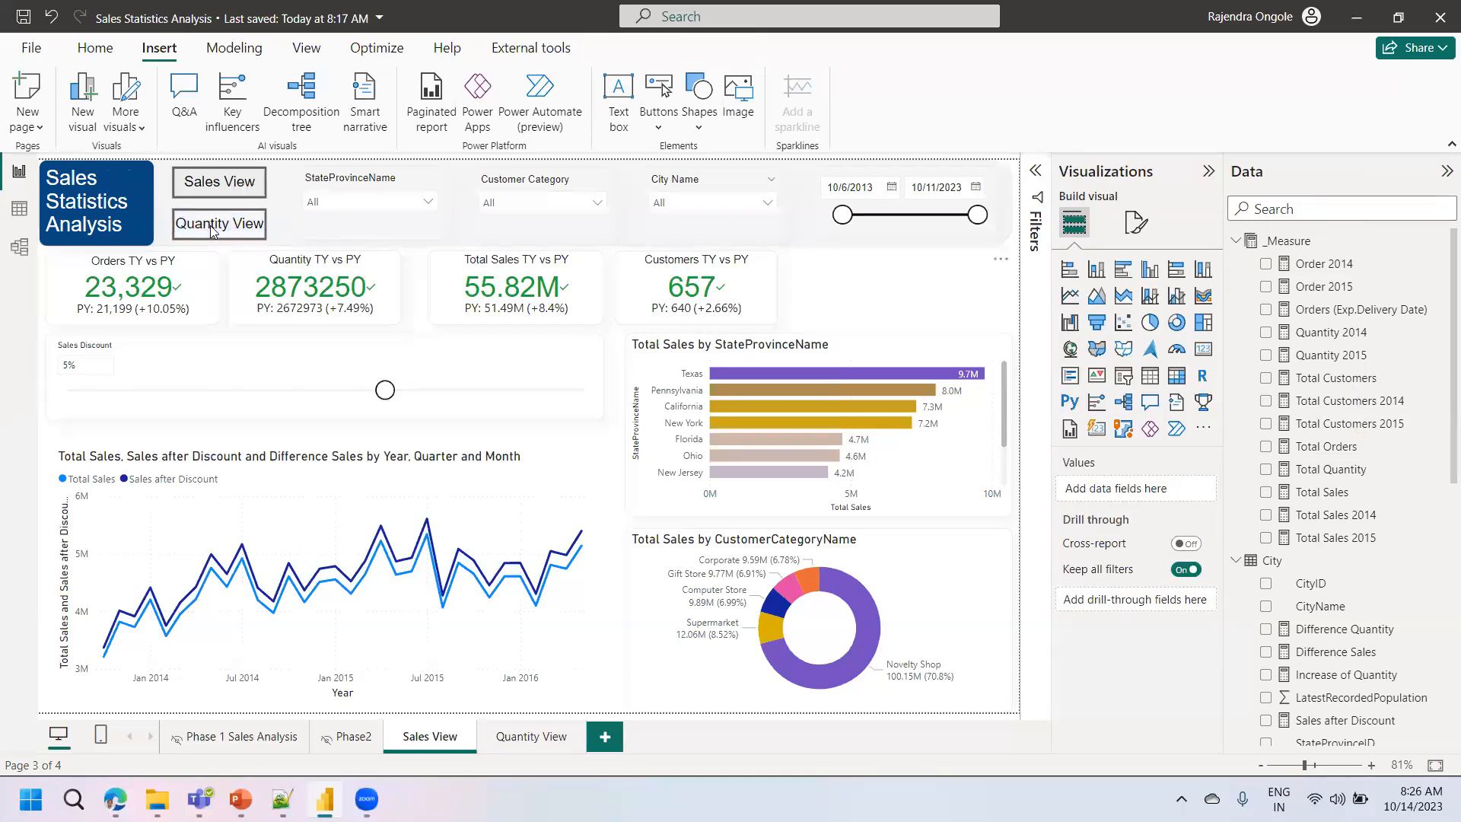
Make the Quantity View button navigate to the Quantity View page, with tooltip 'Quantity View'.
left_click(214, 233)
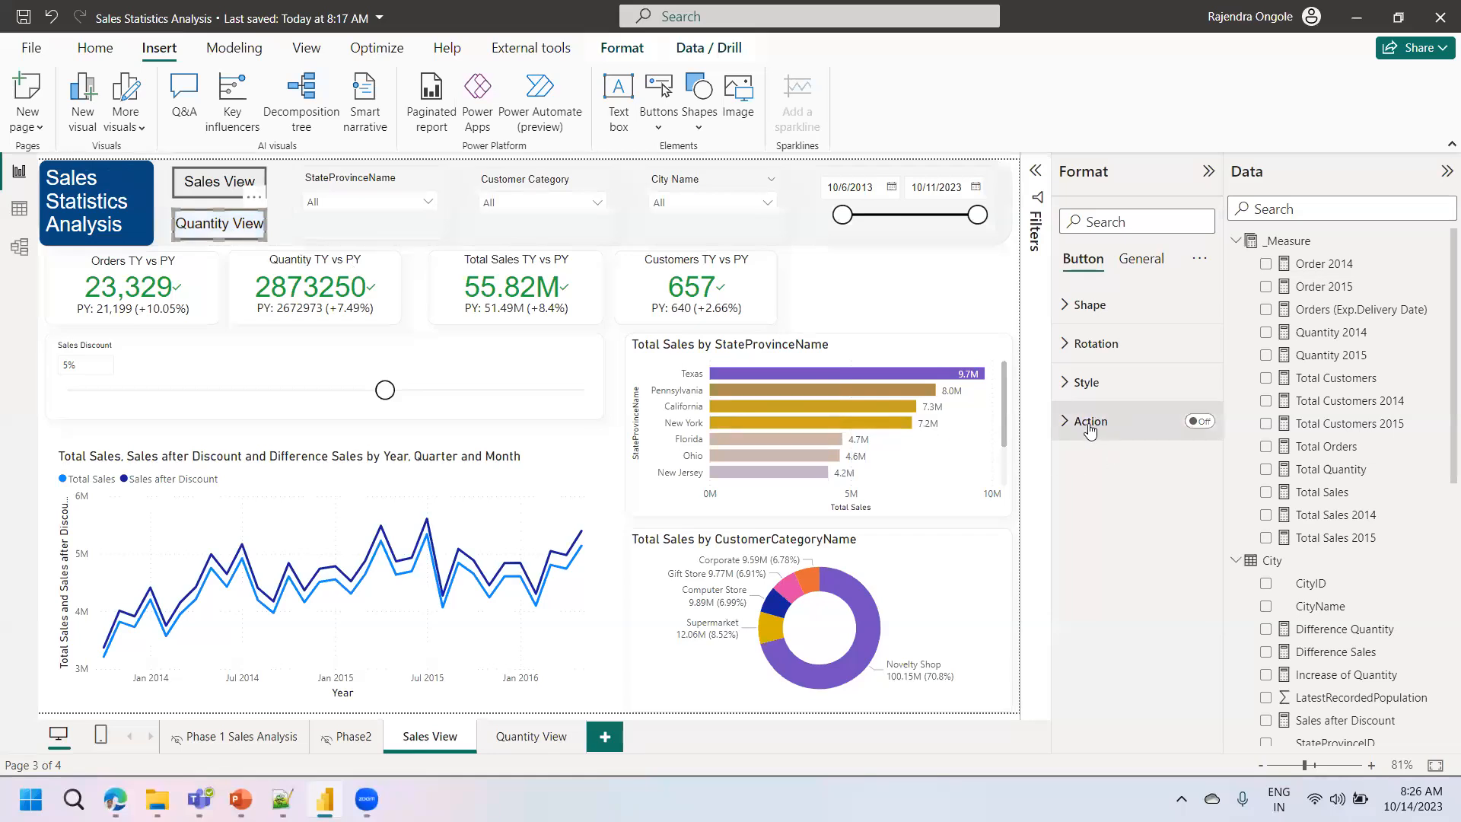
left_click(1202, 422)
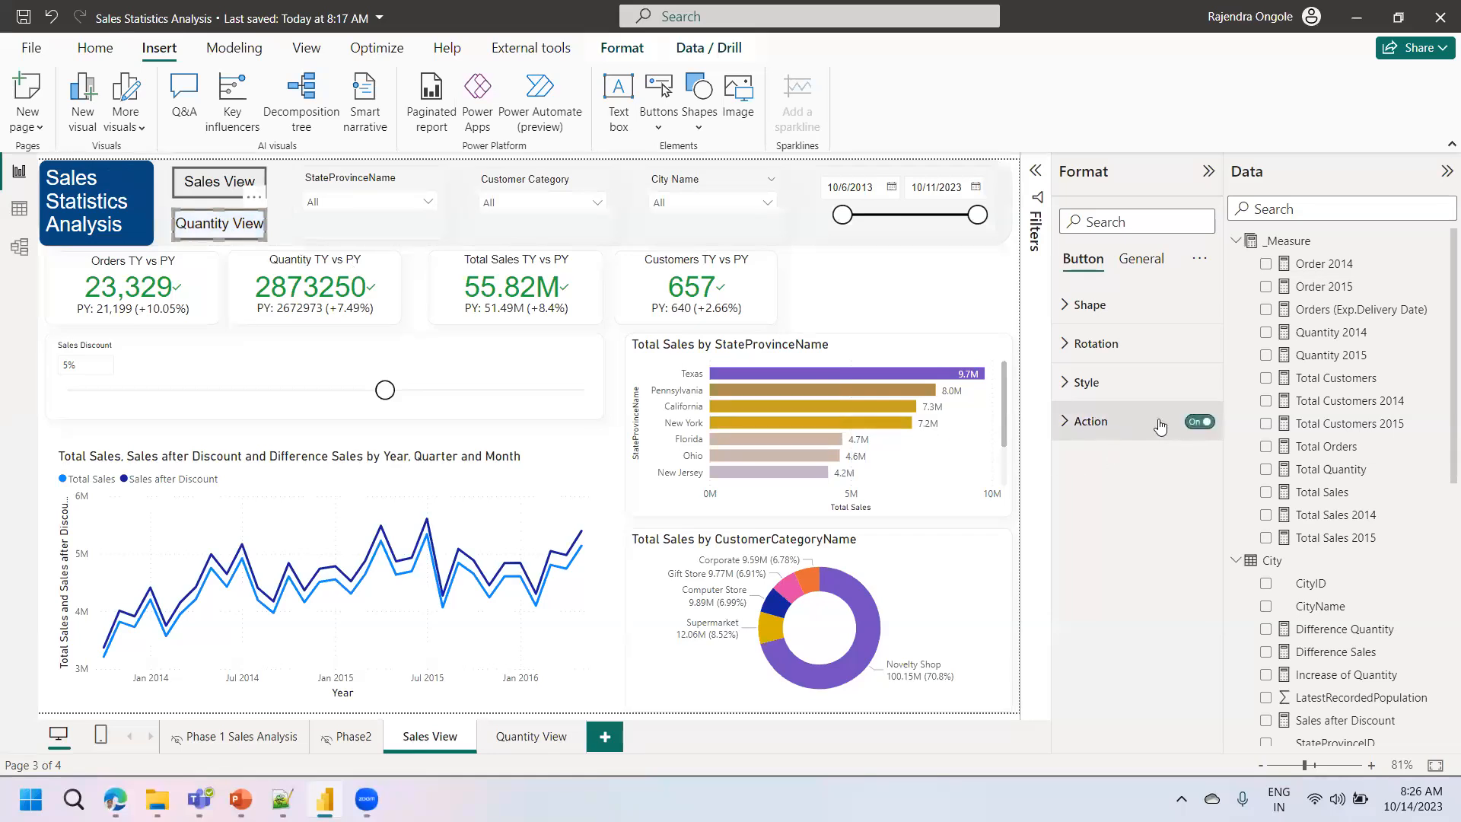
left_click(1074, 426)
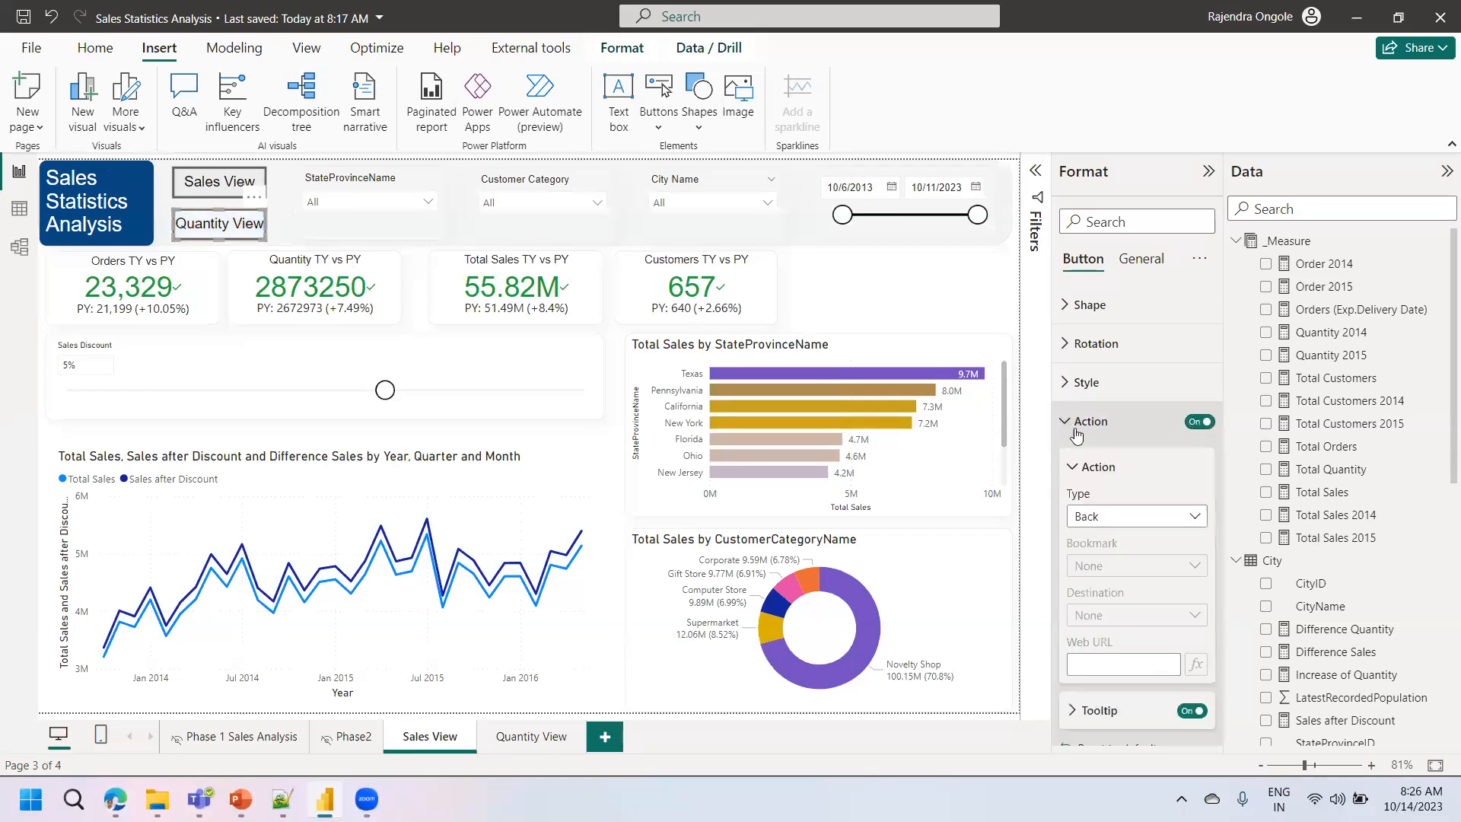
left_click(1098, 518)
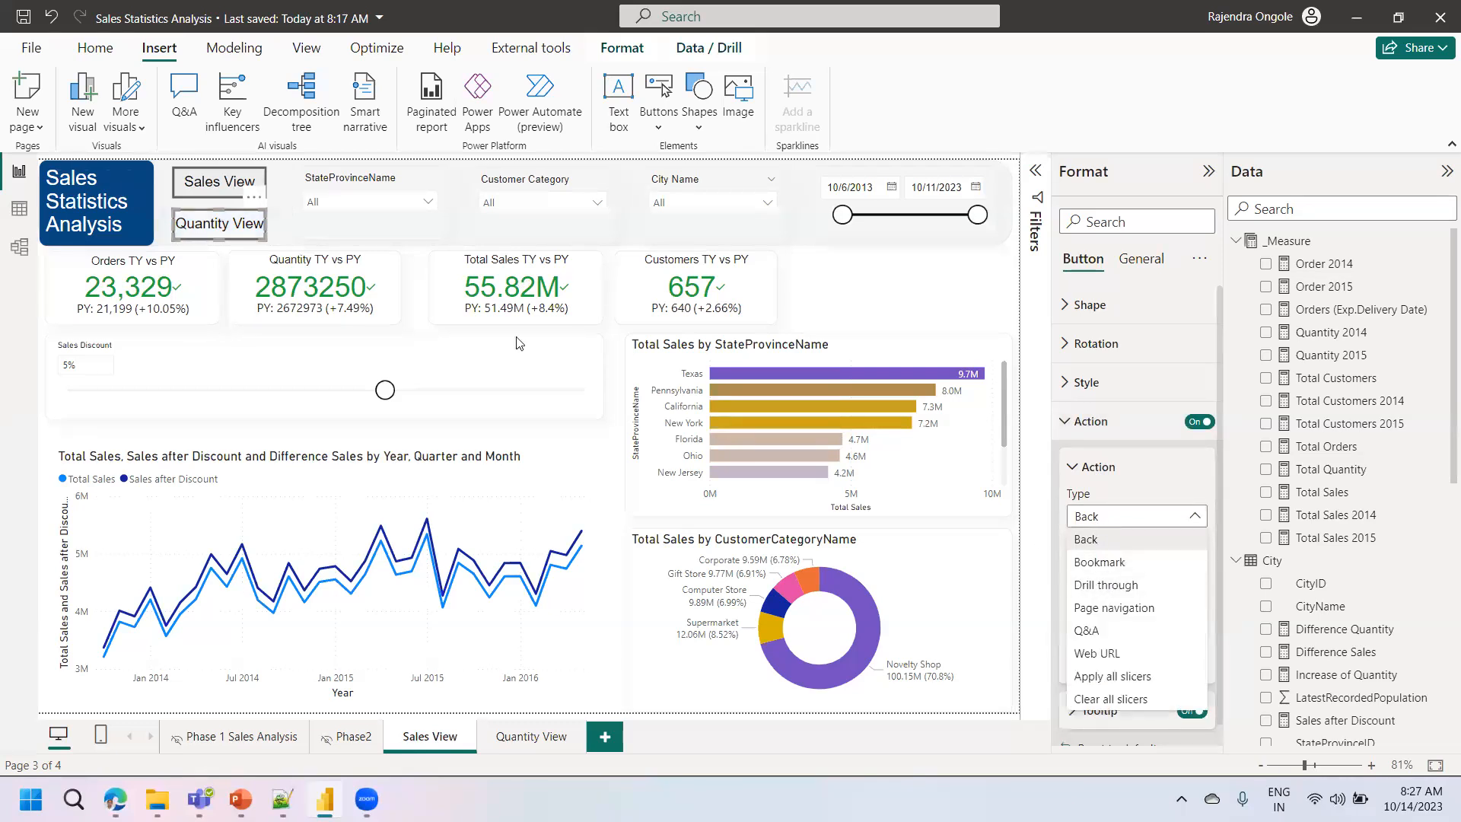
left_click(1103, 609)
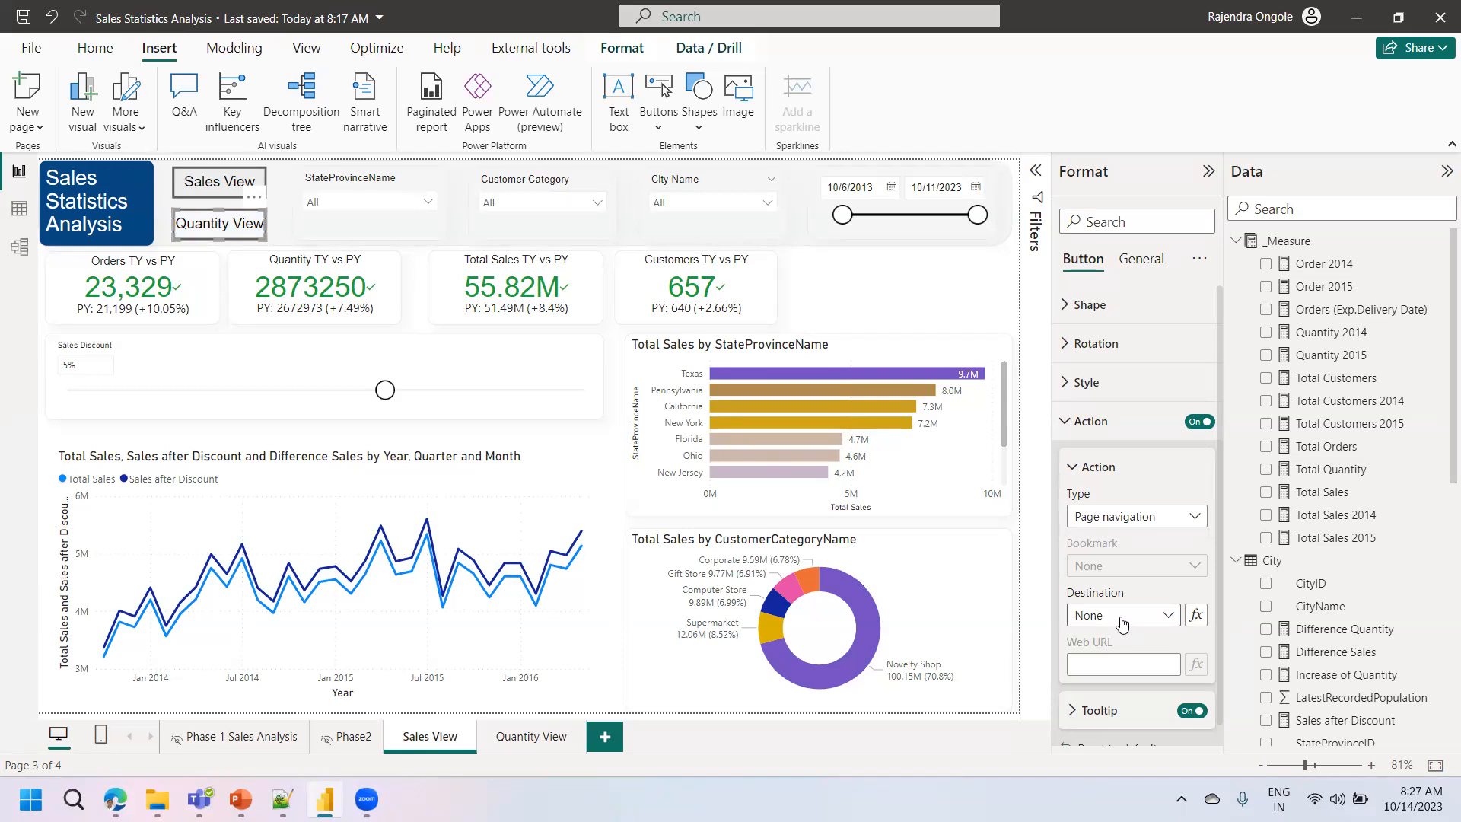
left_click(1121, 618)
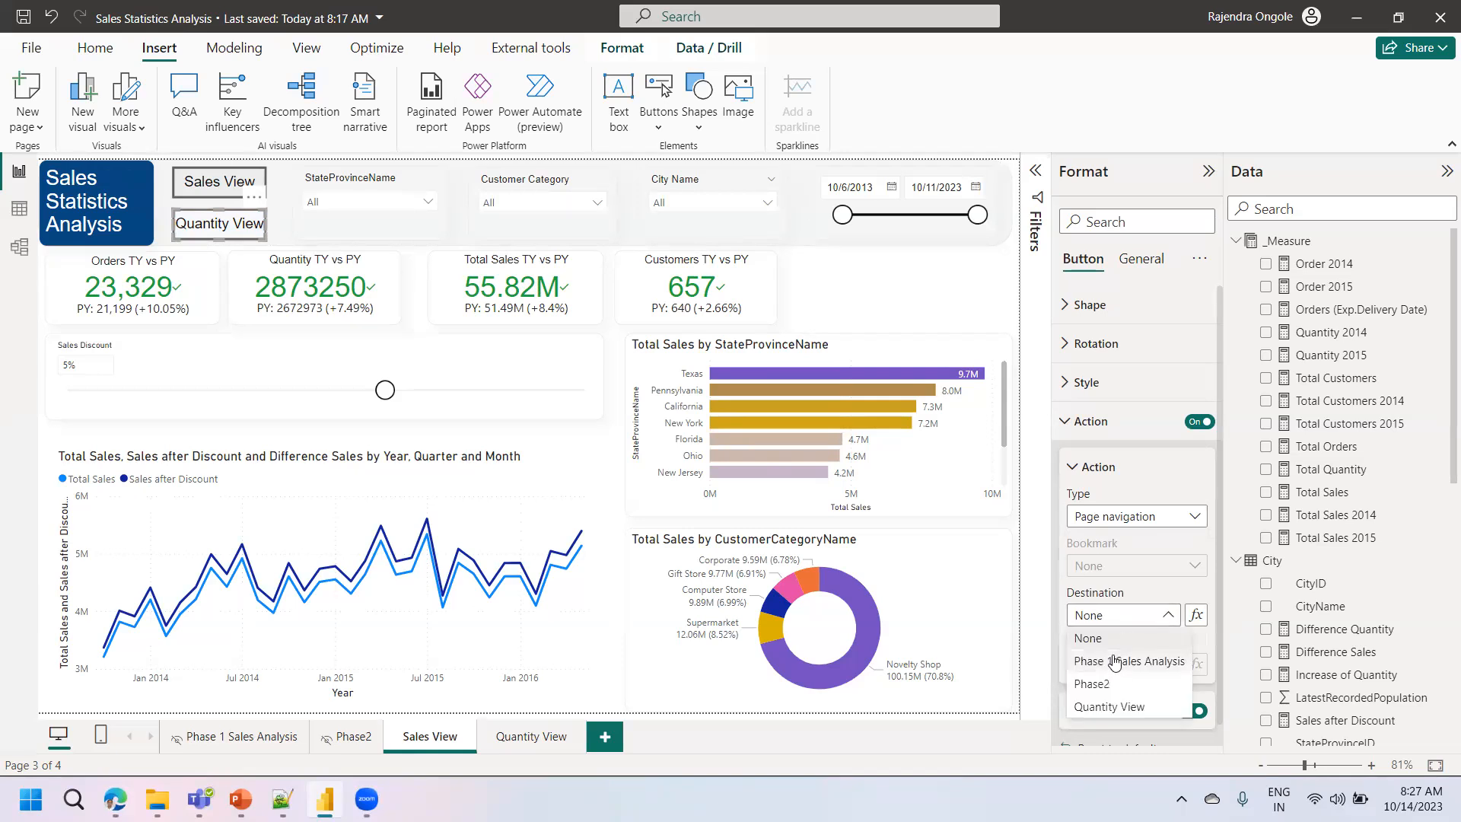
left_click(1110, 708)
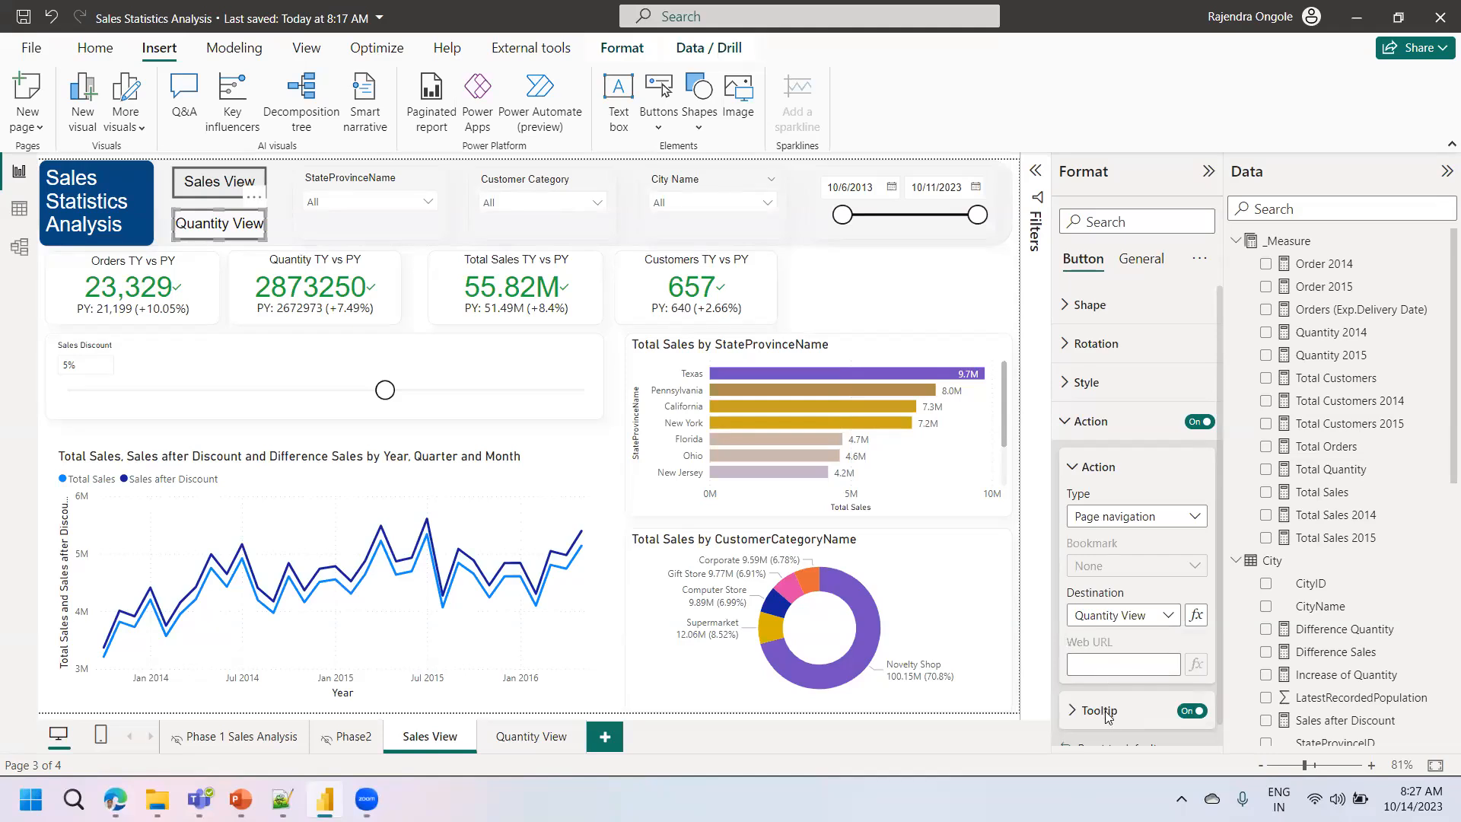
scroll(1103, 667, "down", 1)
left_click(1109, 688)
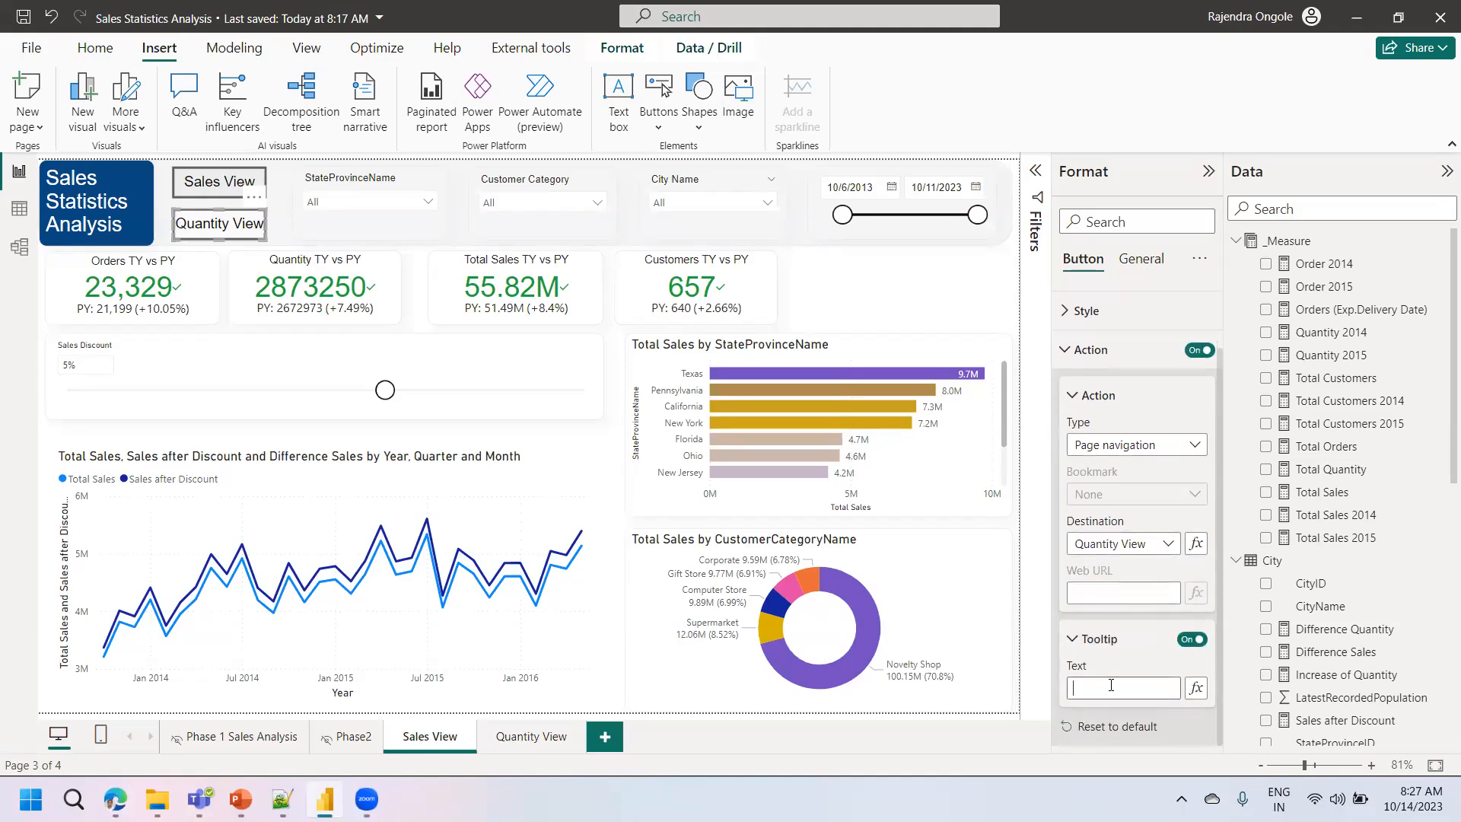
type("Quantity View")
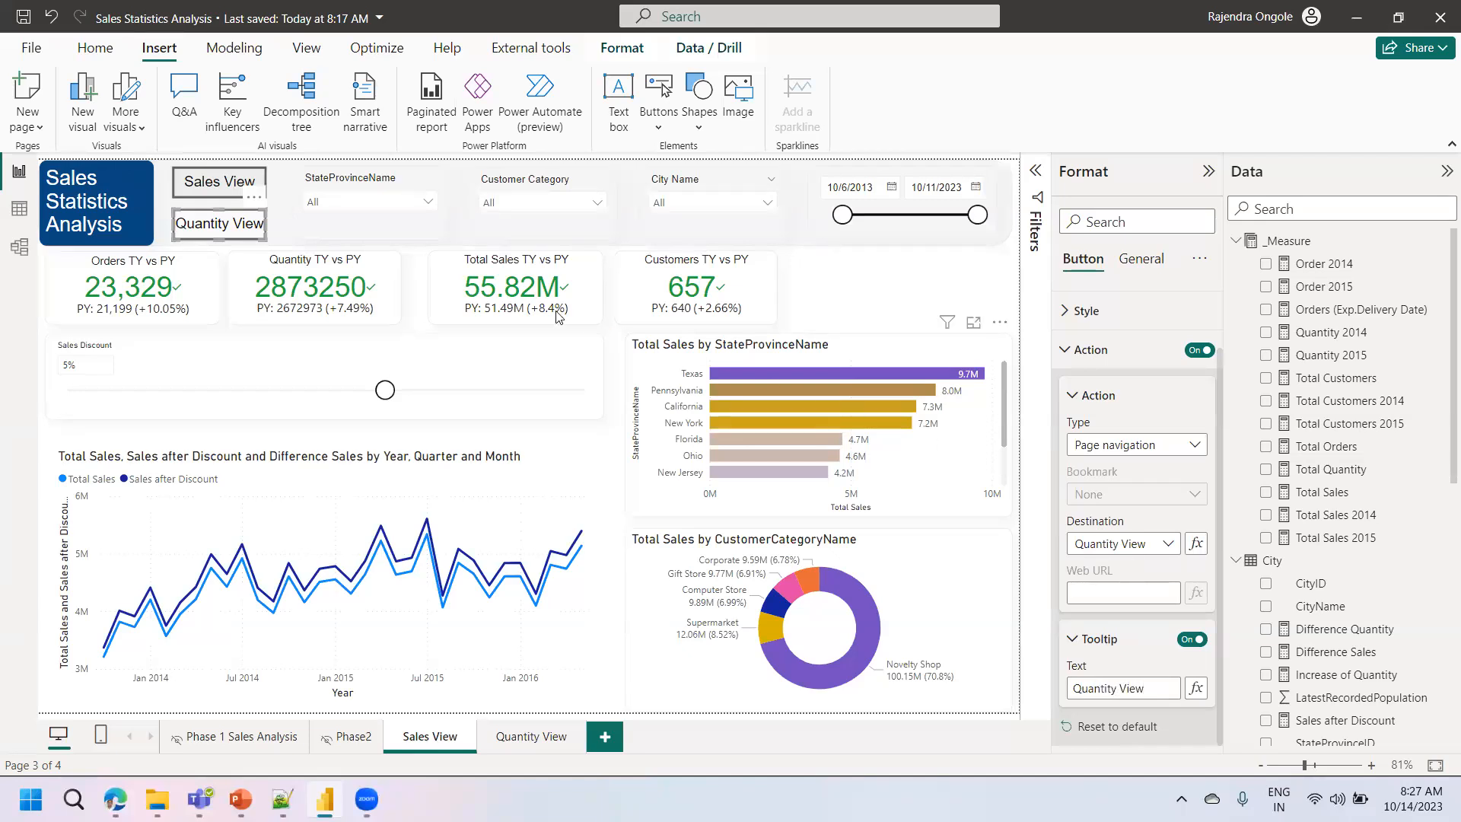
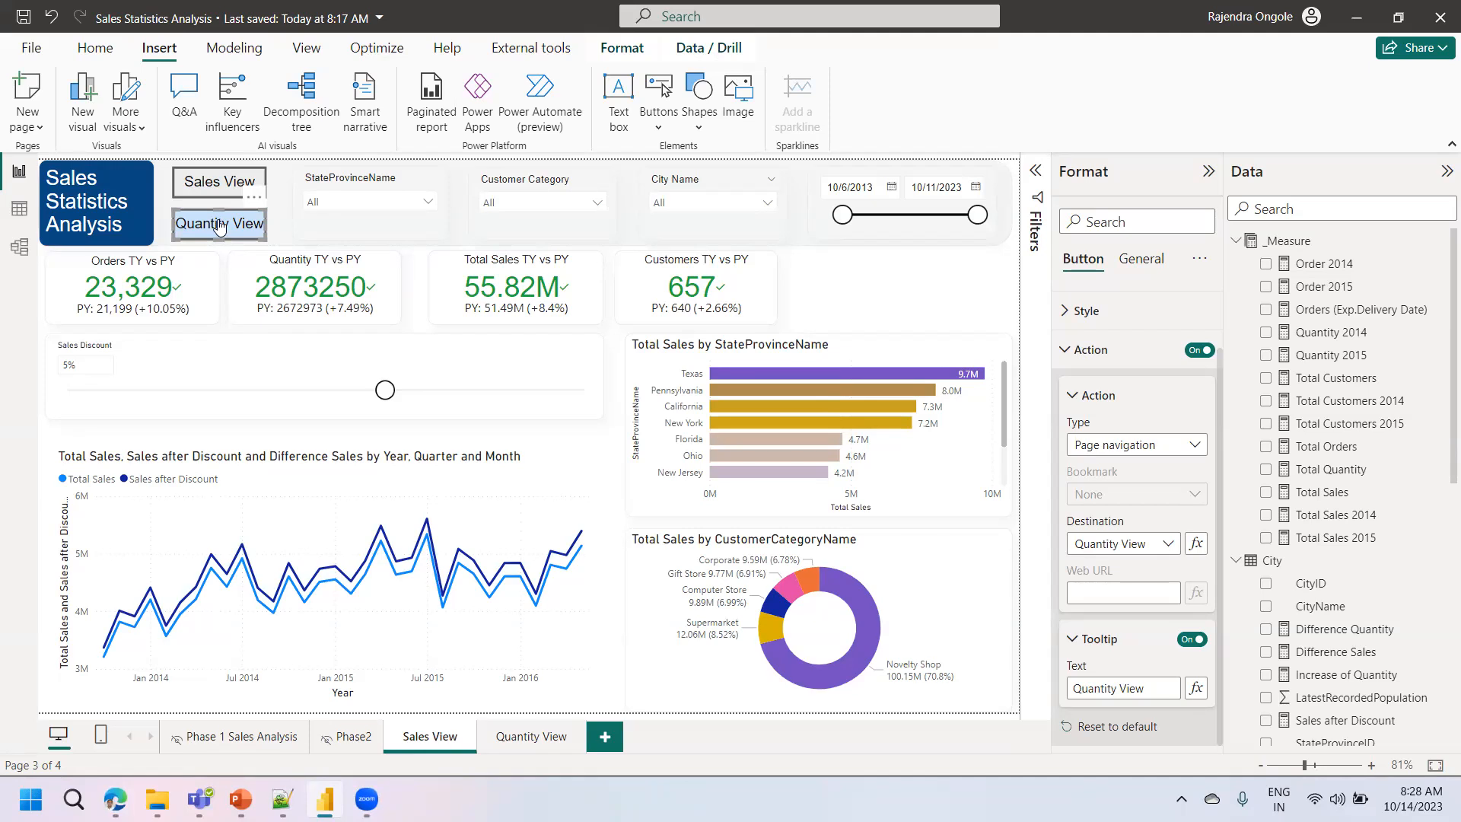
Widen the Sales View and Quantity View buttons slightly so their widths match.
left_click(219, 226, "ctrl")
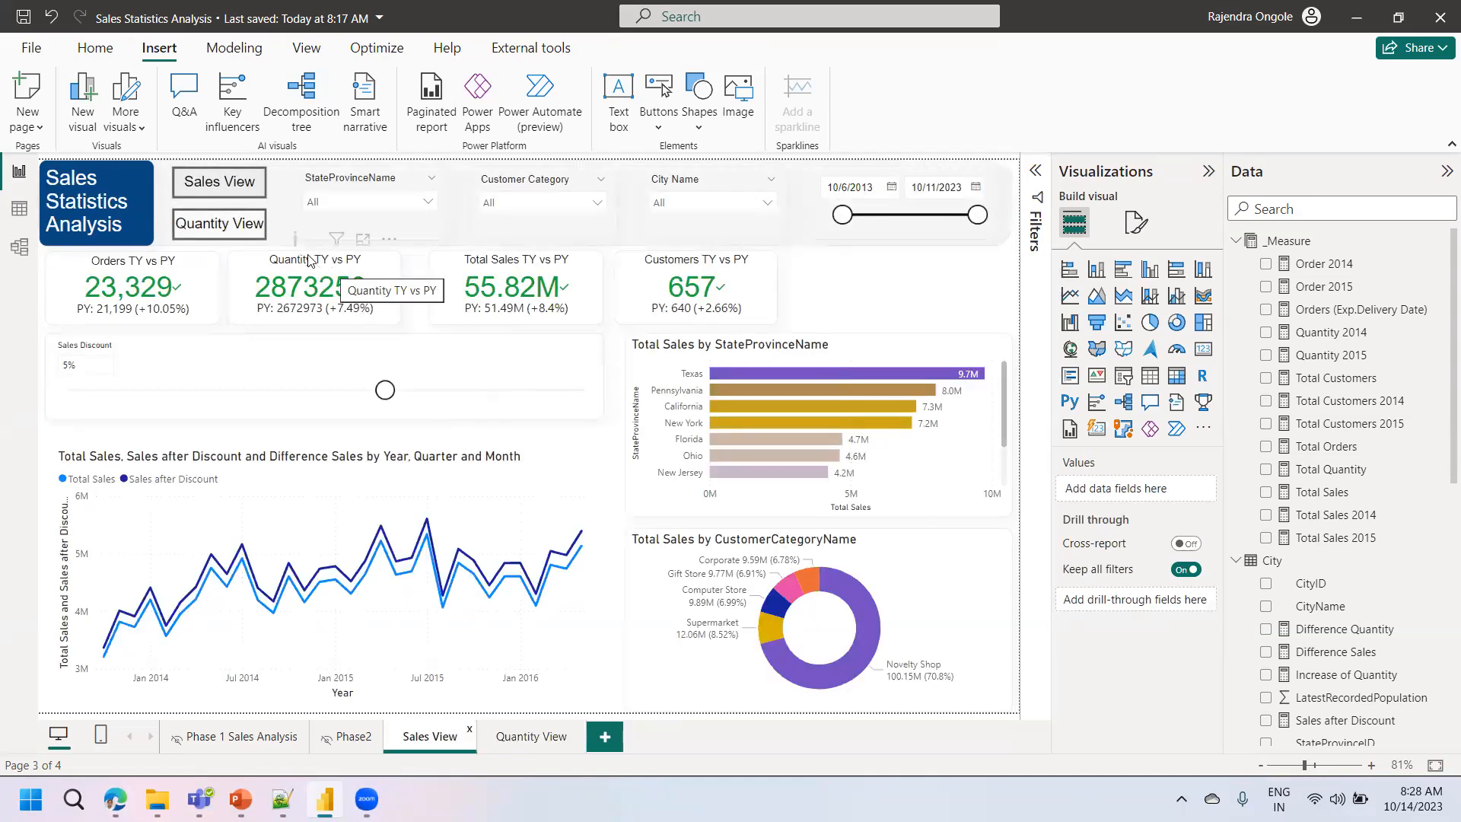
left_click(213, 184)
left_click_drag(273, 187, 272, 187)
left_click(256, 227)
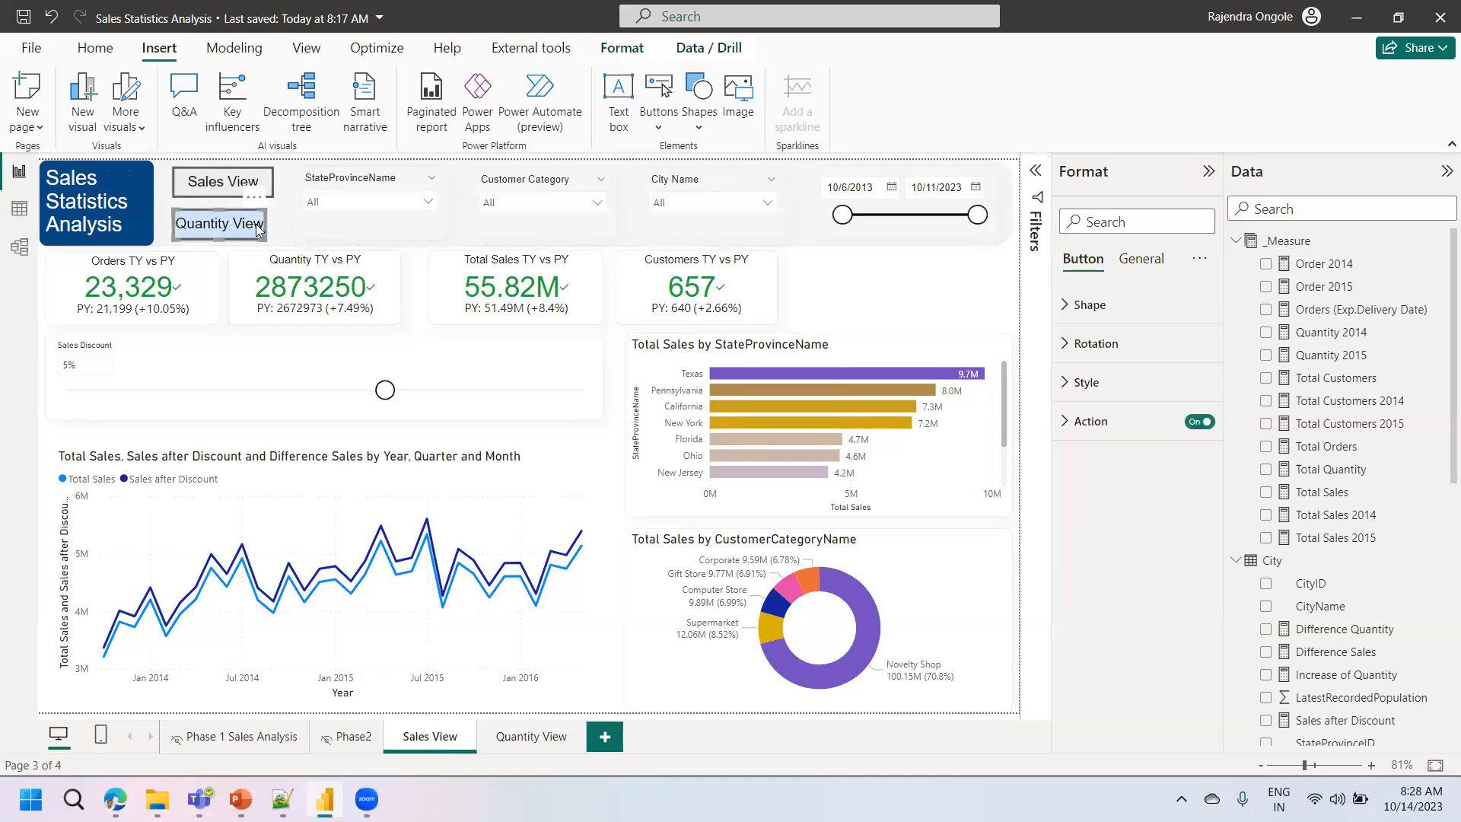
left_click_drag(268, 222, 275, 223)
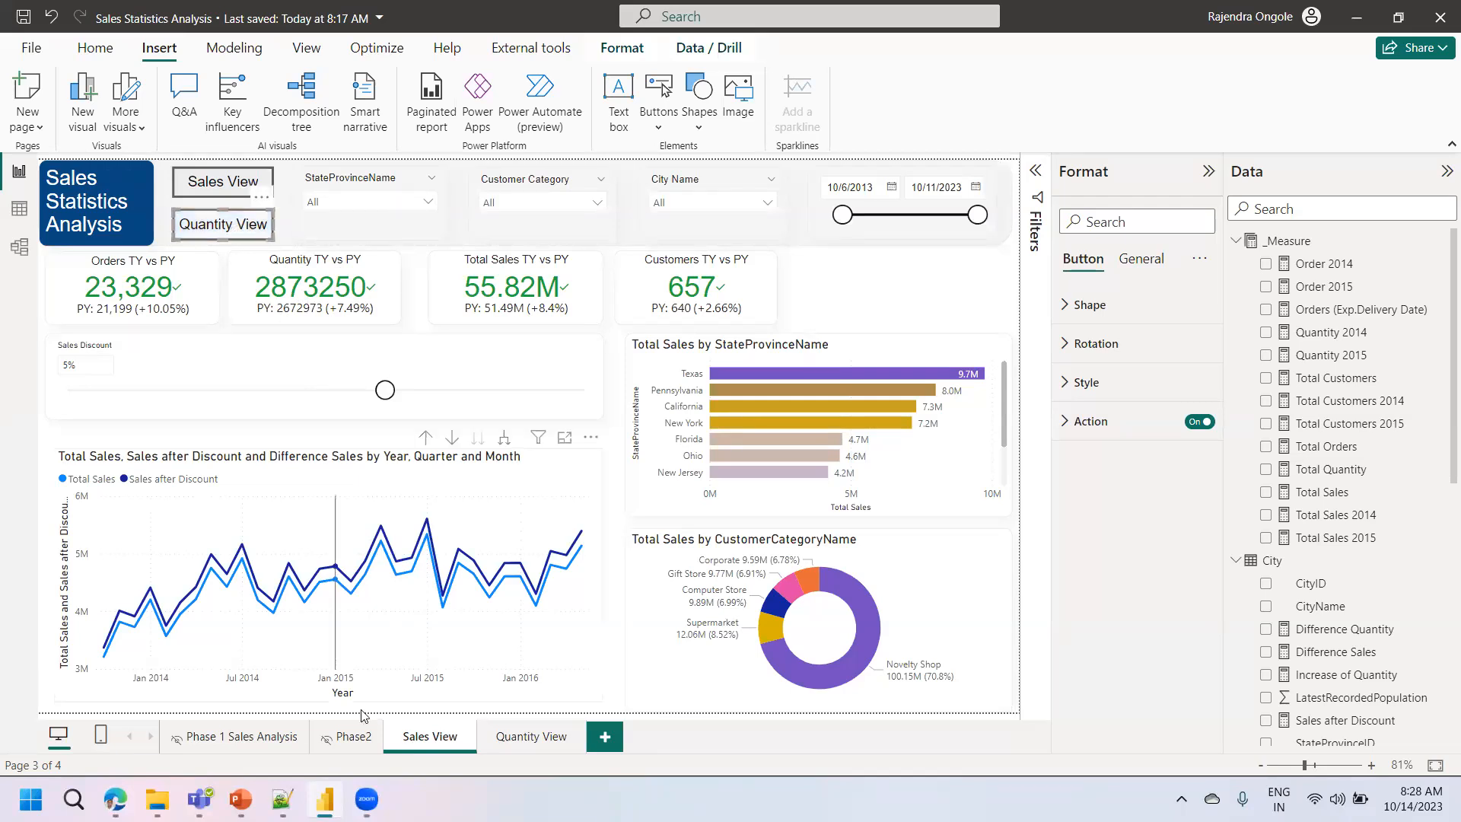
left_click(225, 228, "ctrl")
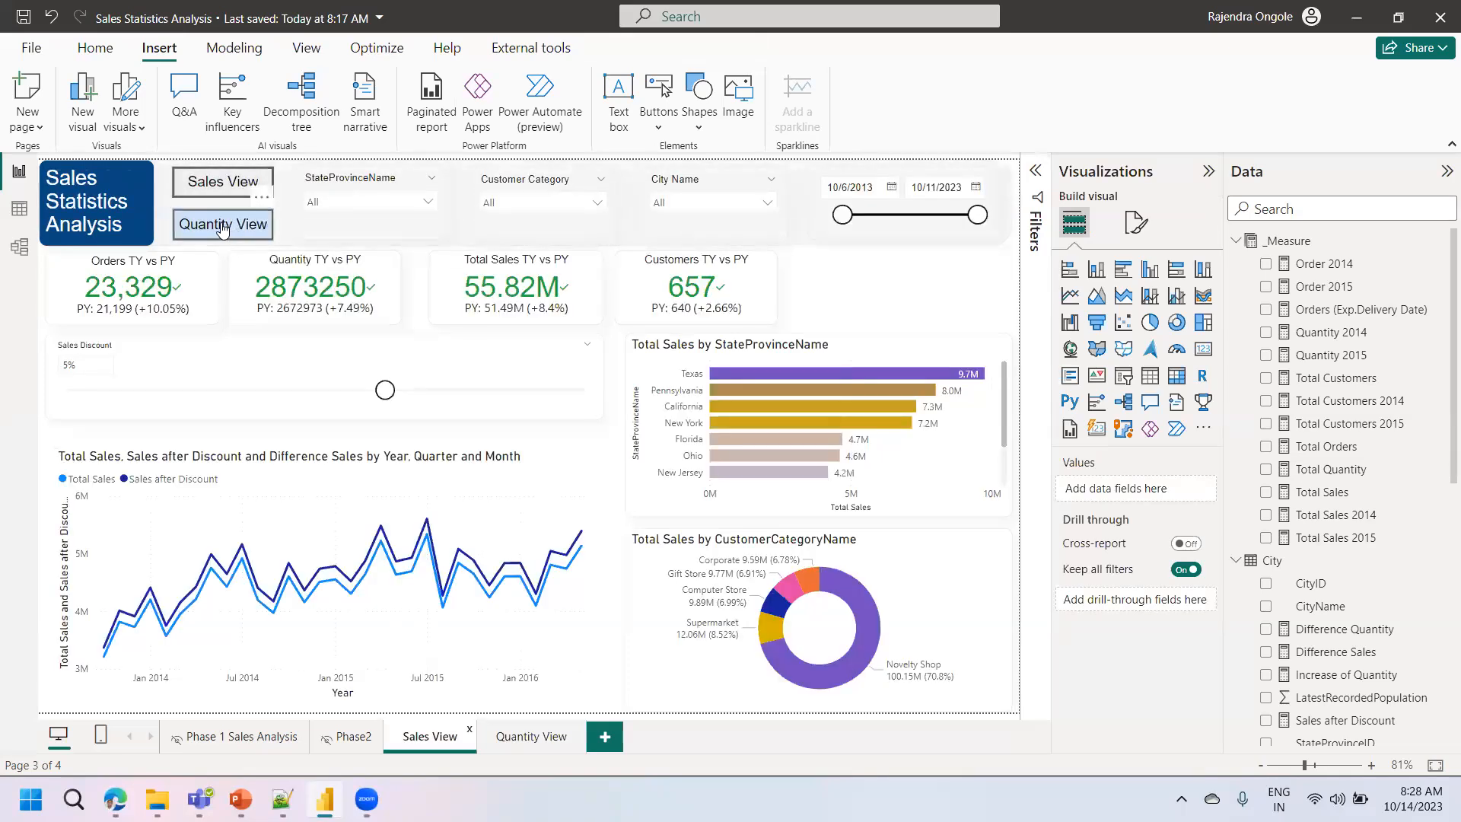
left_click(224, 226, "ctrl")
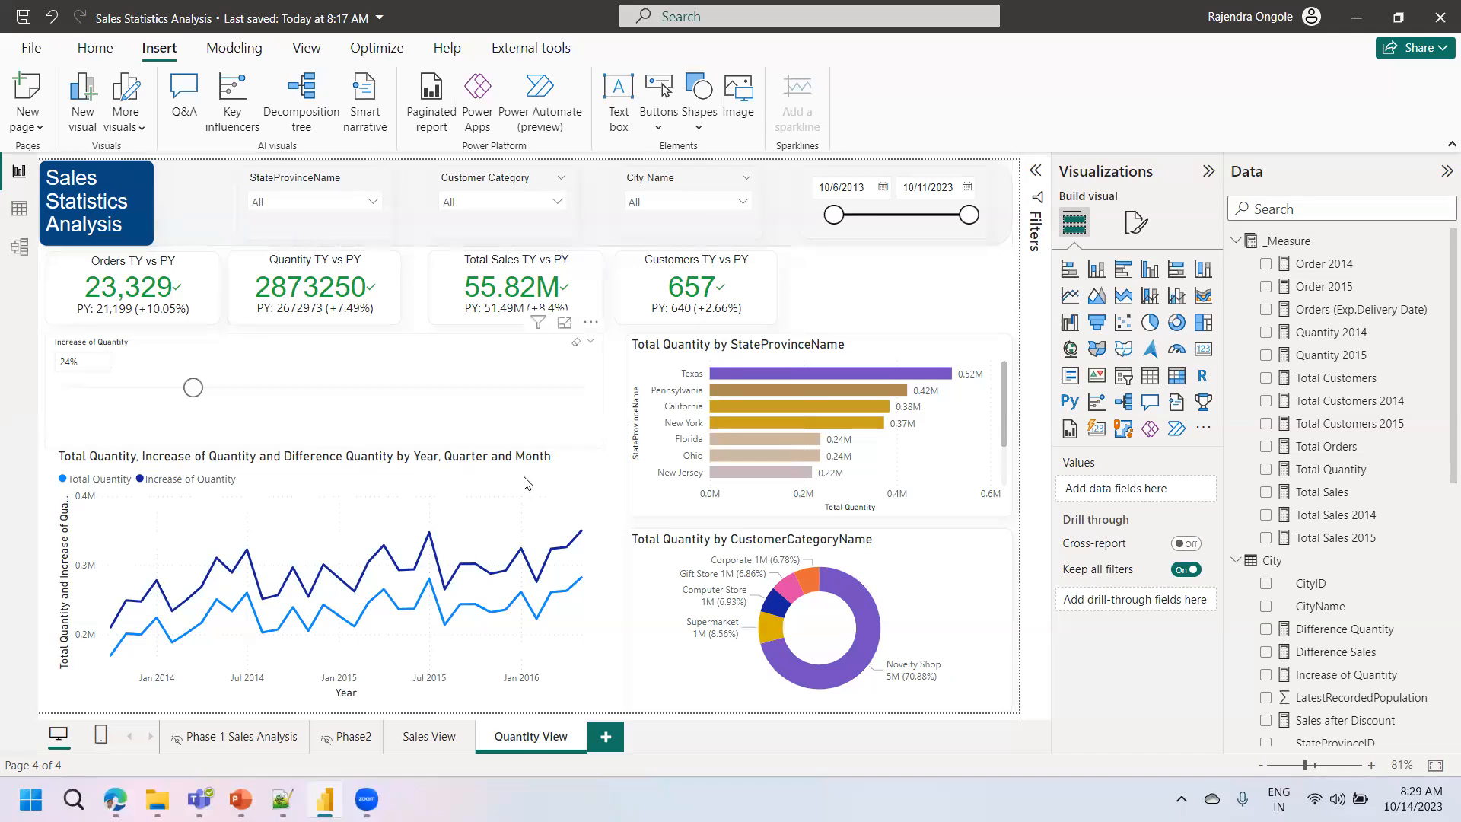
left_click(412, 744)
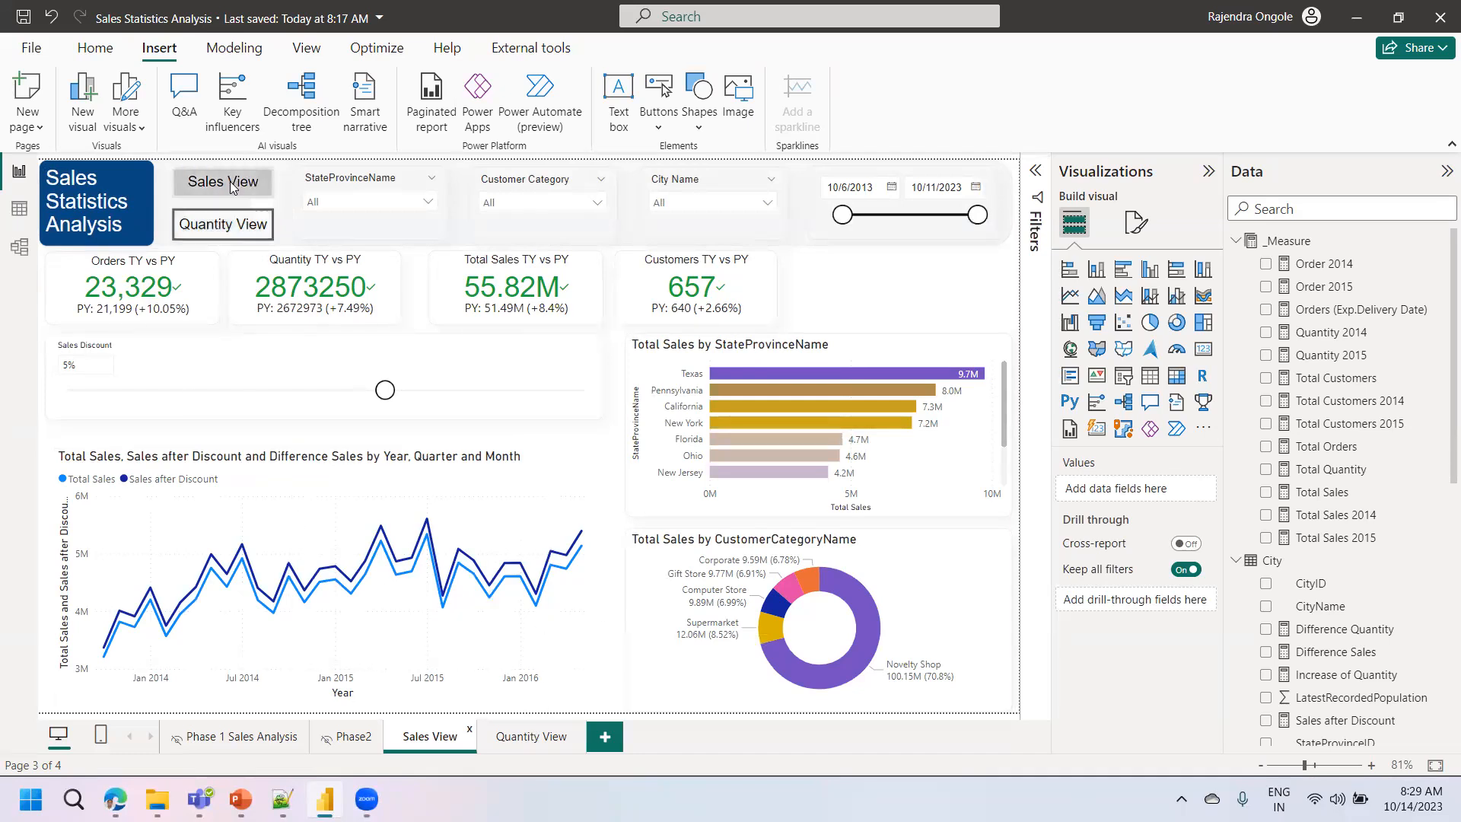
On the Quantity View page, select the StateProvinceName, Customer Category, City Name and date slicers.
left_click(220, 232)
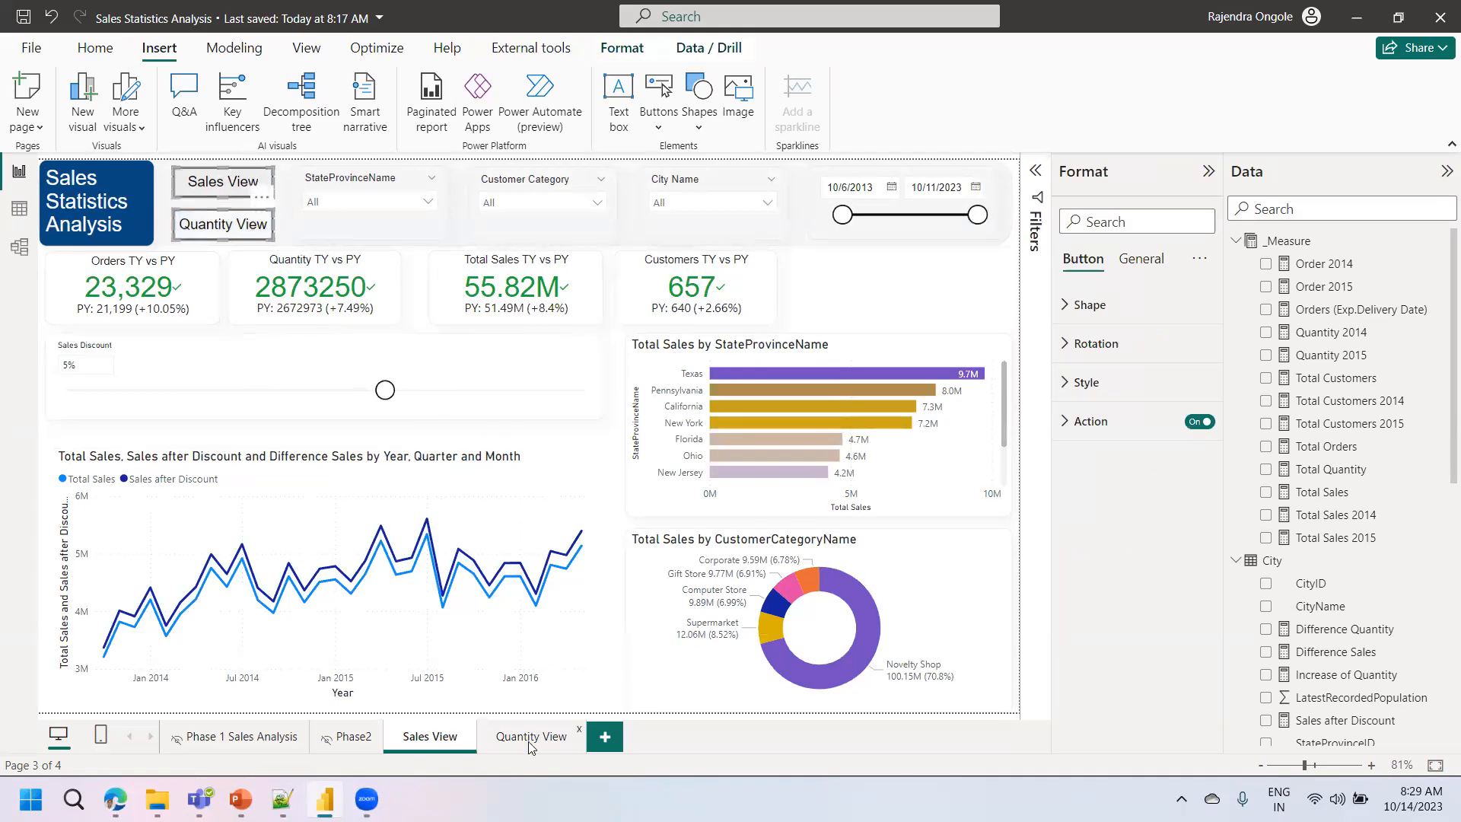
left_click(225, 220, "ctrl")
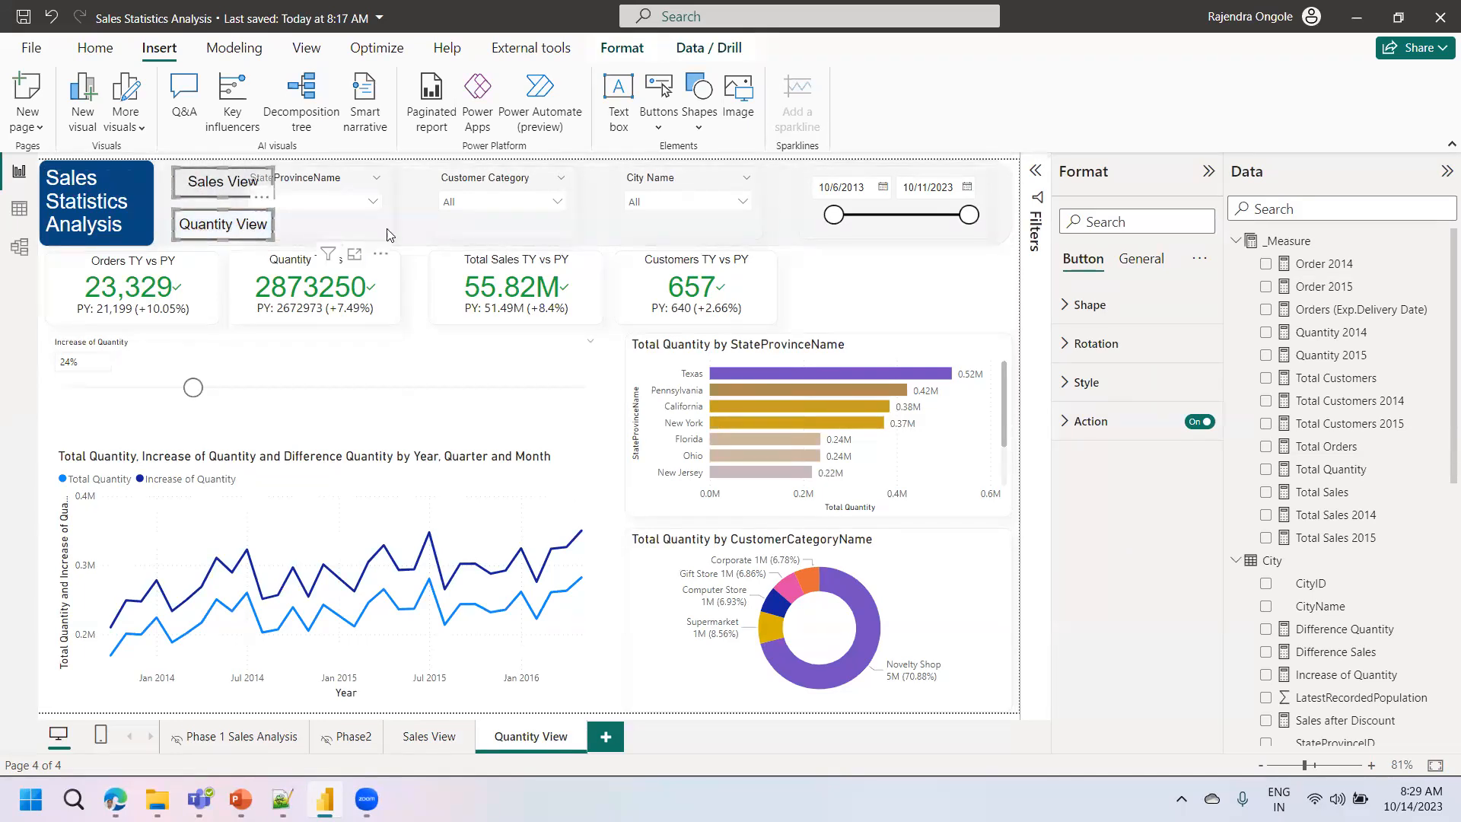
left_click(337, 192)
left_click(487, 192, "ctrl")
left_click(681, 191, "ctrl")
left_click(875, 177, "ctrl")
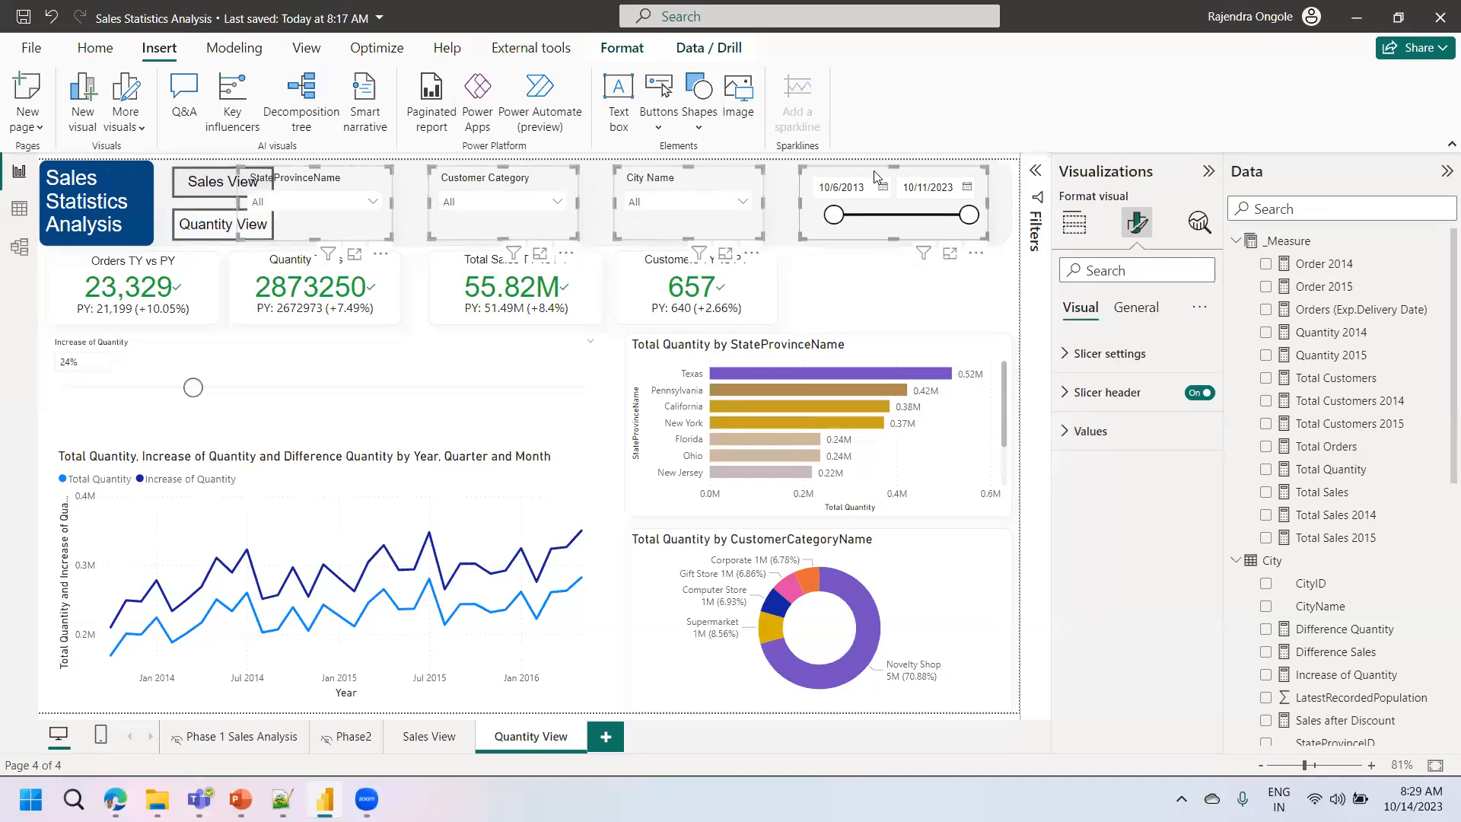
left_click(612, 254)
Select the four slicers on the Sales View page for copying.
left_click(410, 736)
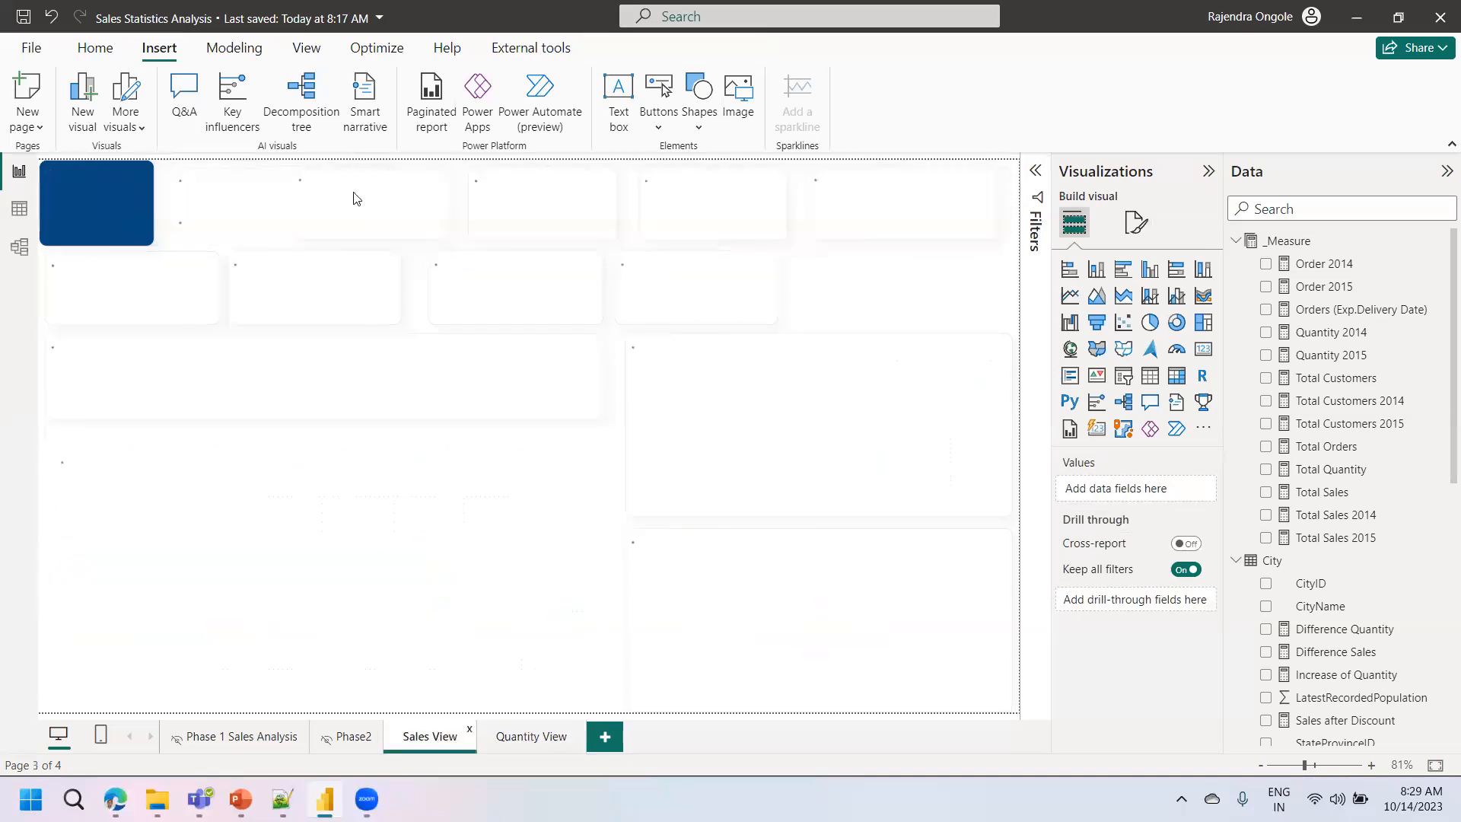
left_click(344, 181)
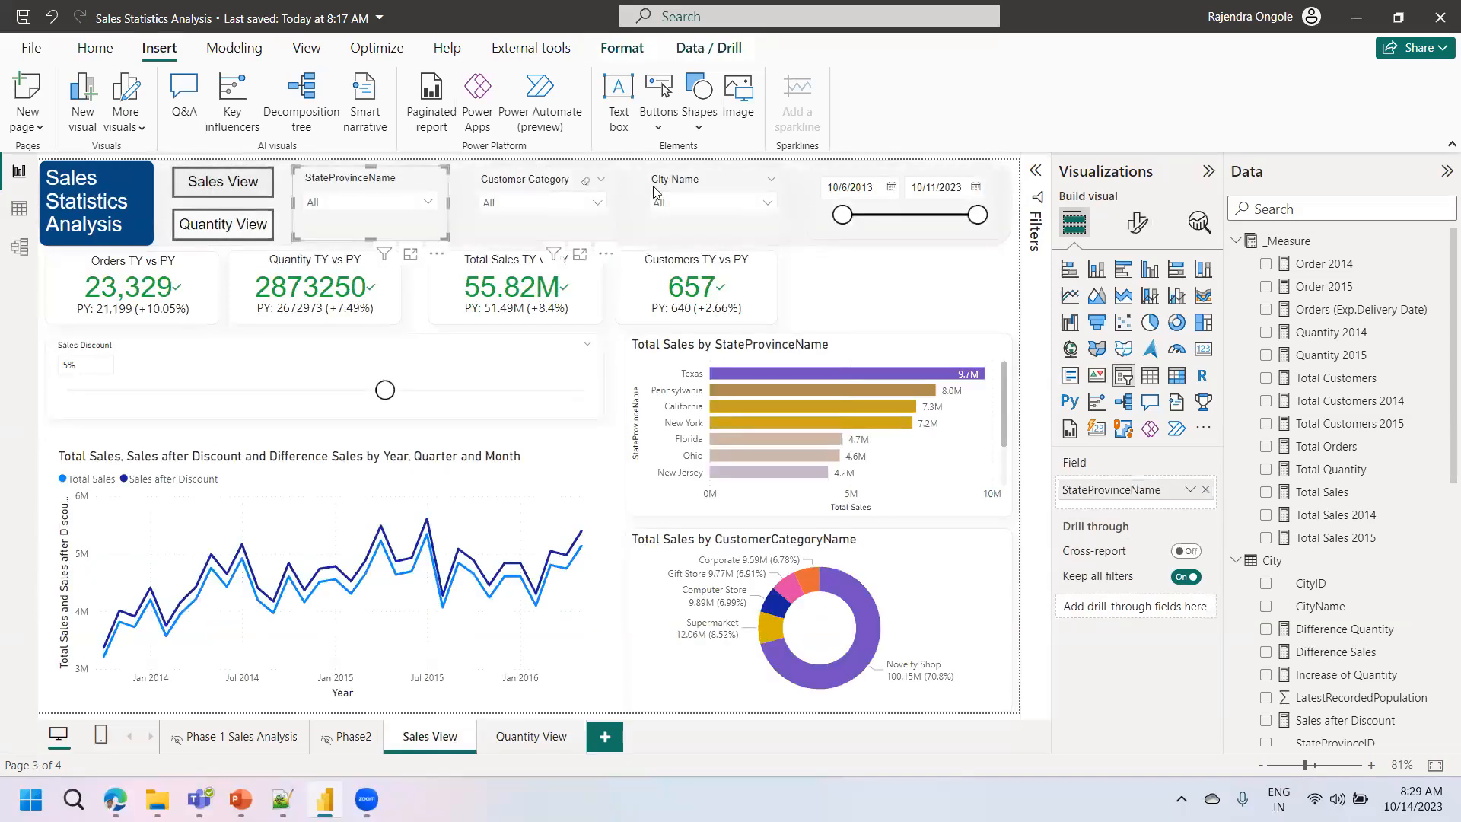
left_click(753, 191, "ctrl")
left_click(865, 180, "ctrl")
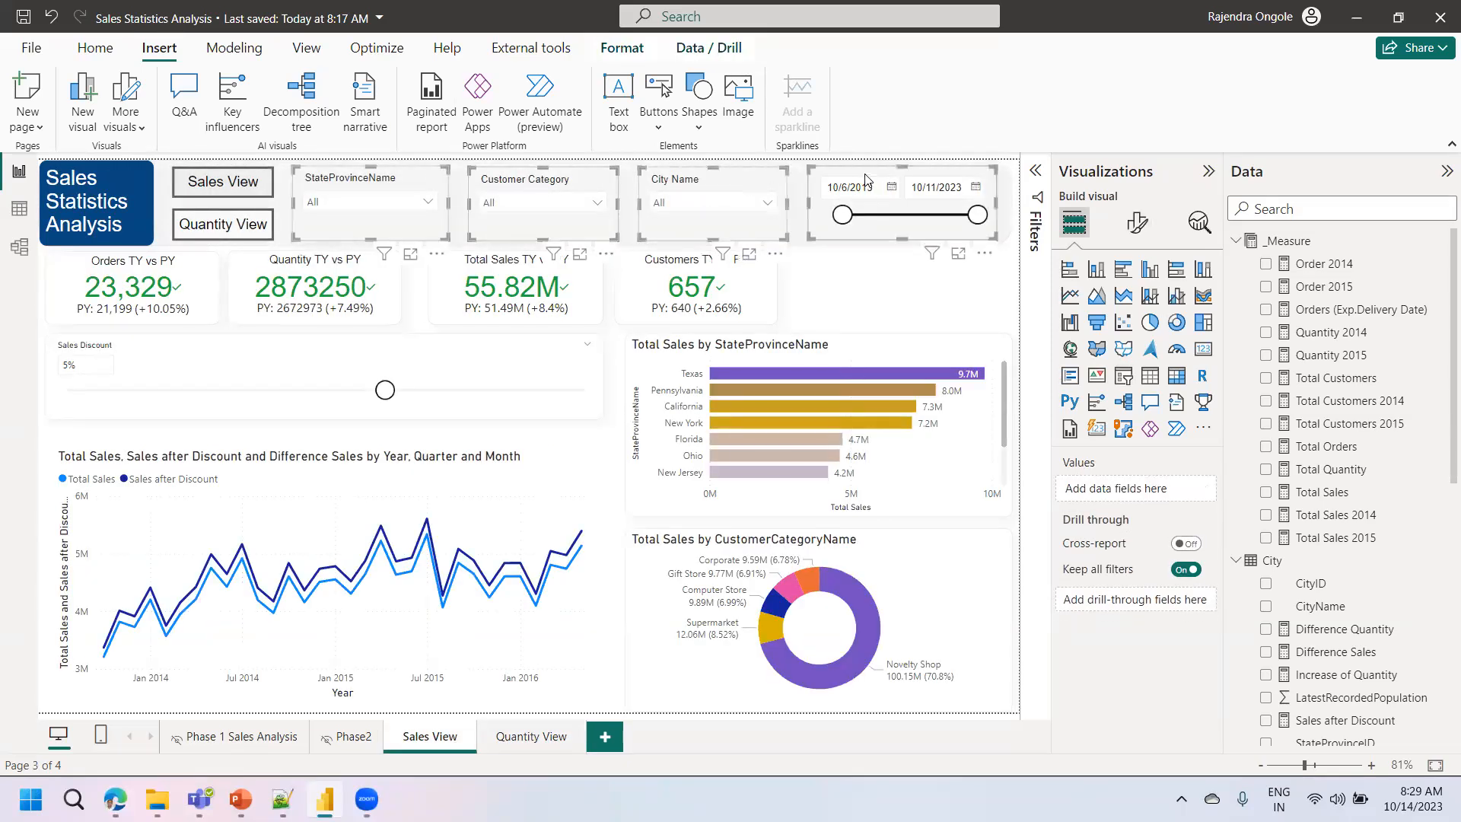
Paste the slicers onto Quantity View without syncing them, and save the report.
left_click(512, 719)
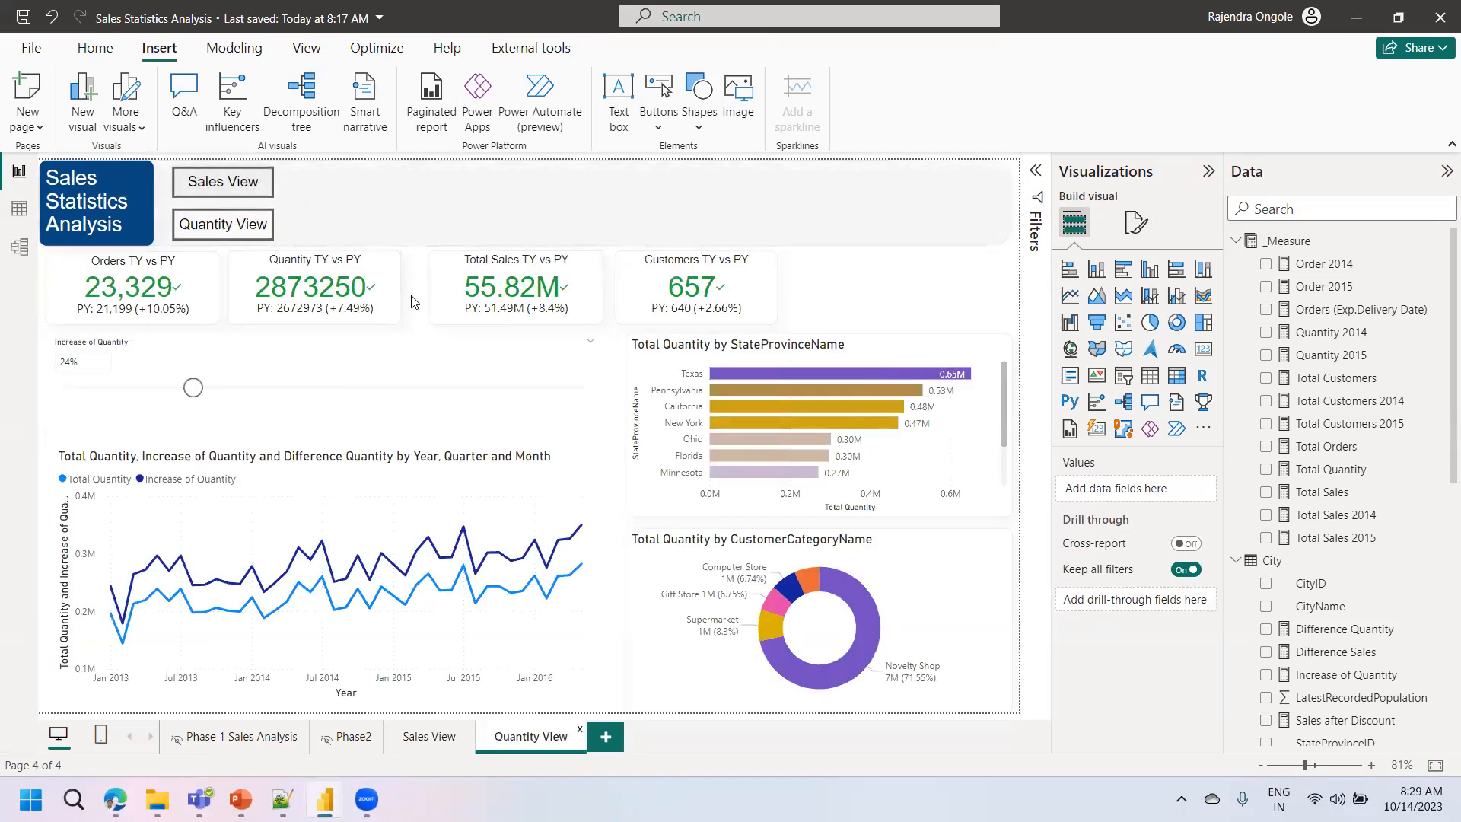
key("ctrl+v")
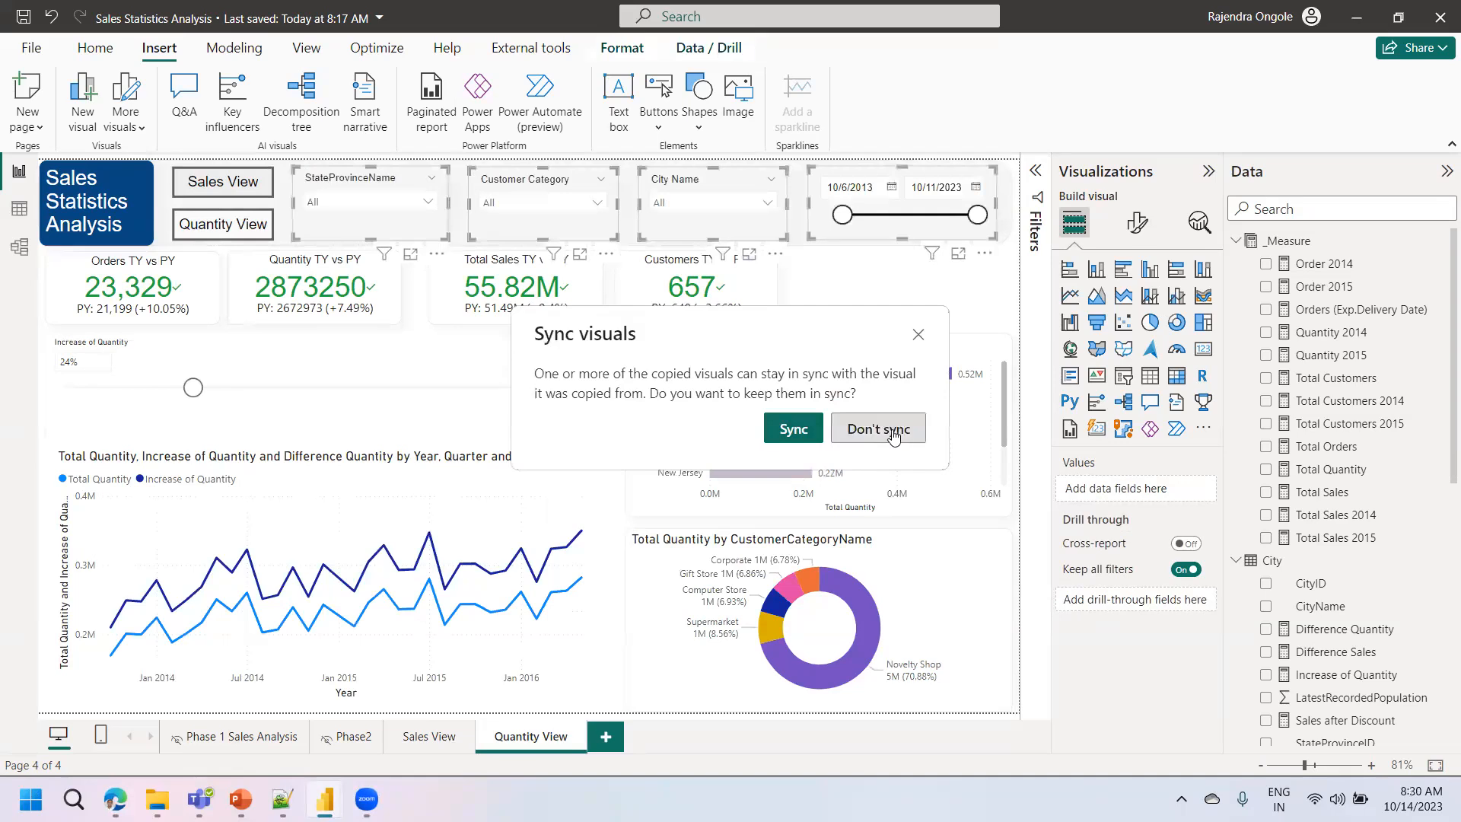
left_click(879, 429)
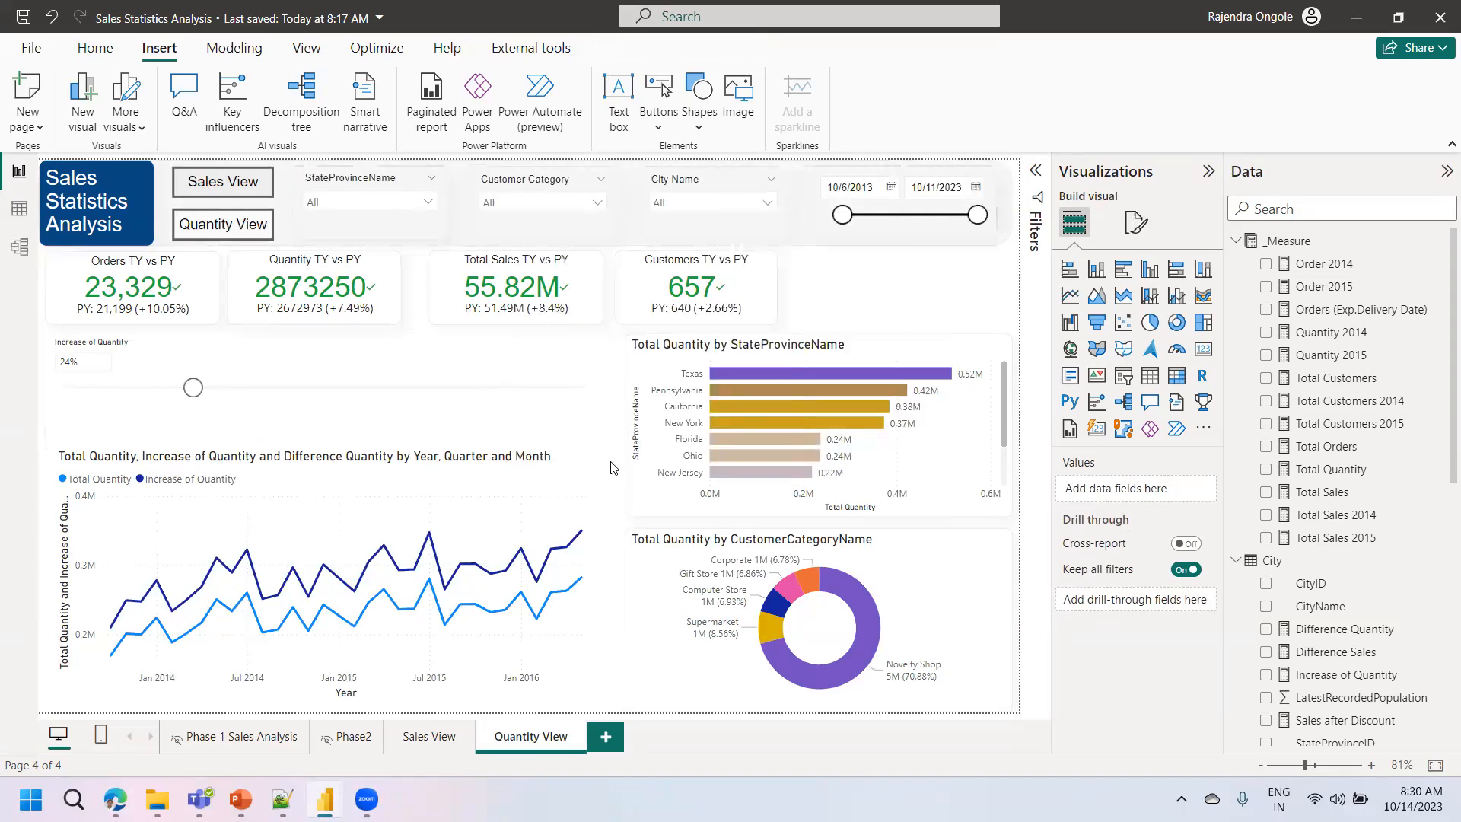
key("ctrl+s")
Use the buttons to jump between Sales View and Quantity View twice, checking navigation works.
left_click(219, 196, "ctrl")
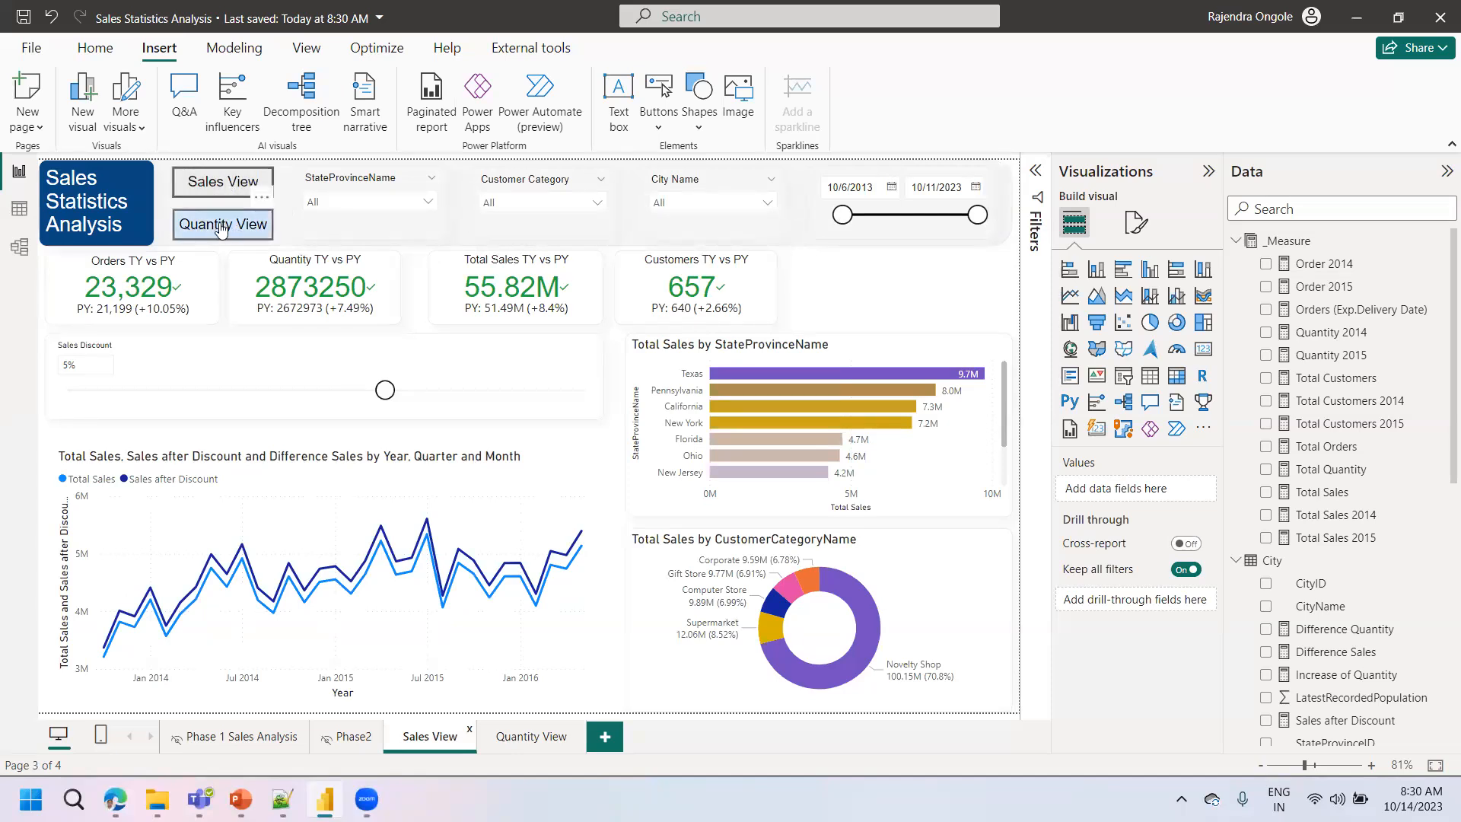
left_click(535, 738)
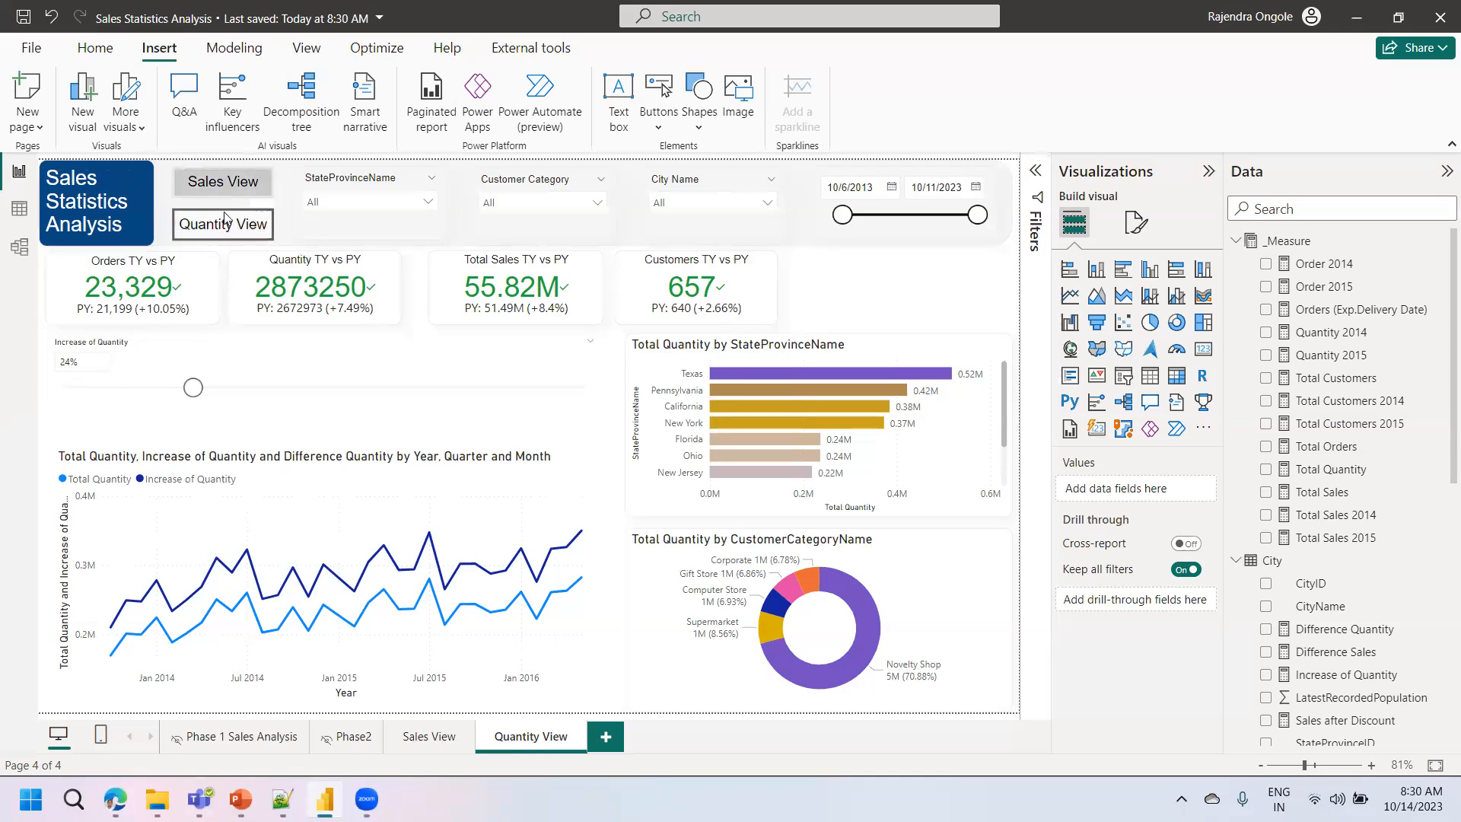
left_click(453, 744)
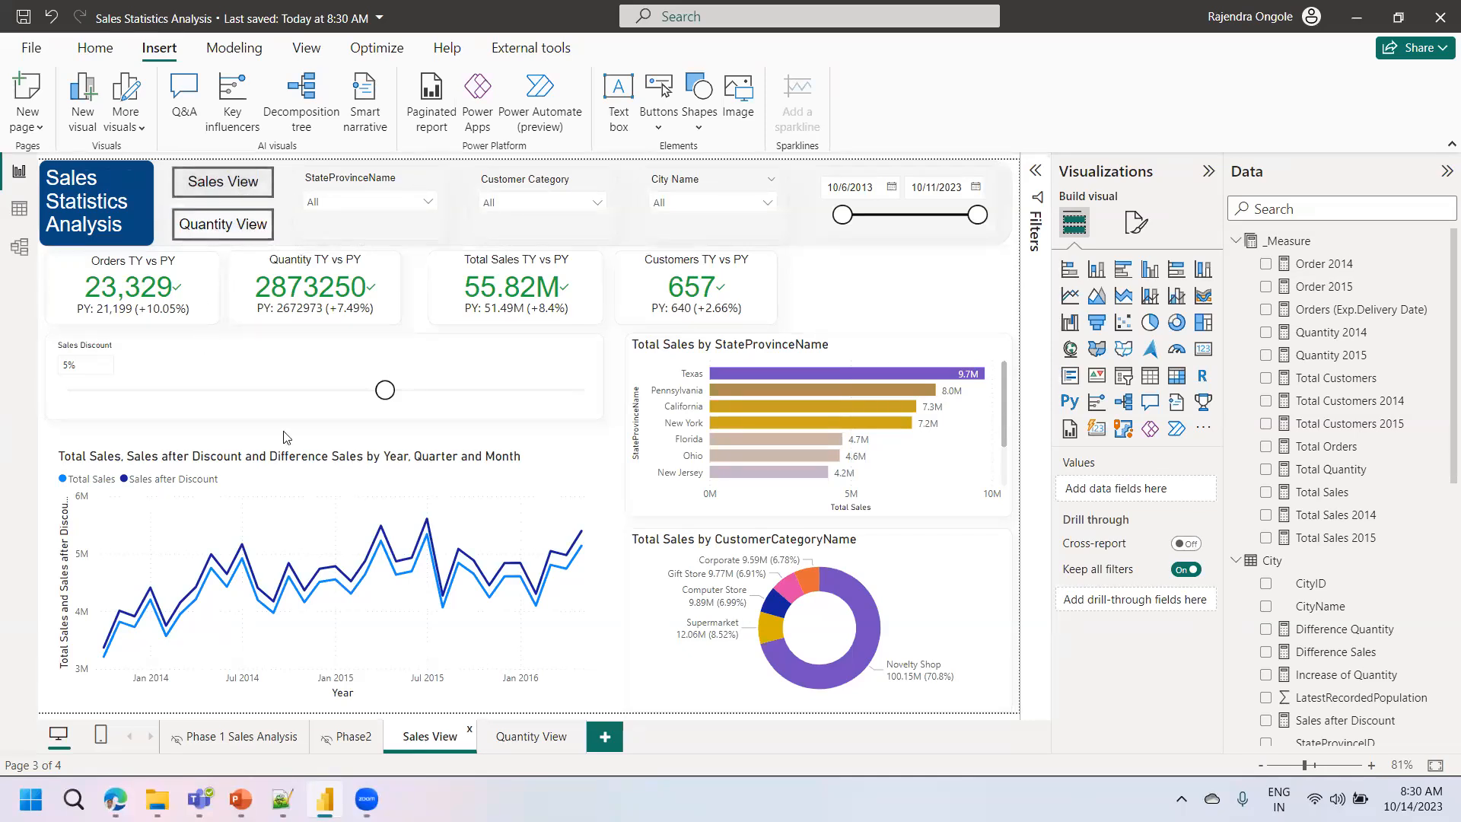
left_click(530, 738)
Give the Quantity View page's Sales View button a light-blue On hover fill.
left_click(205, 182)
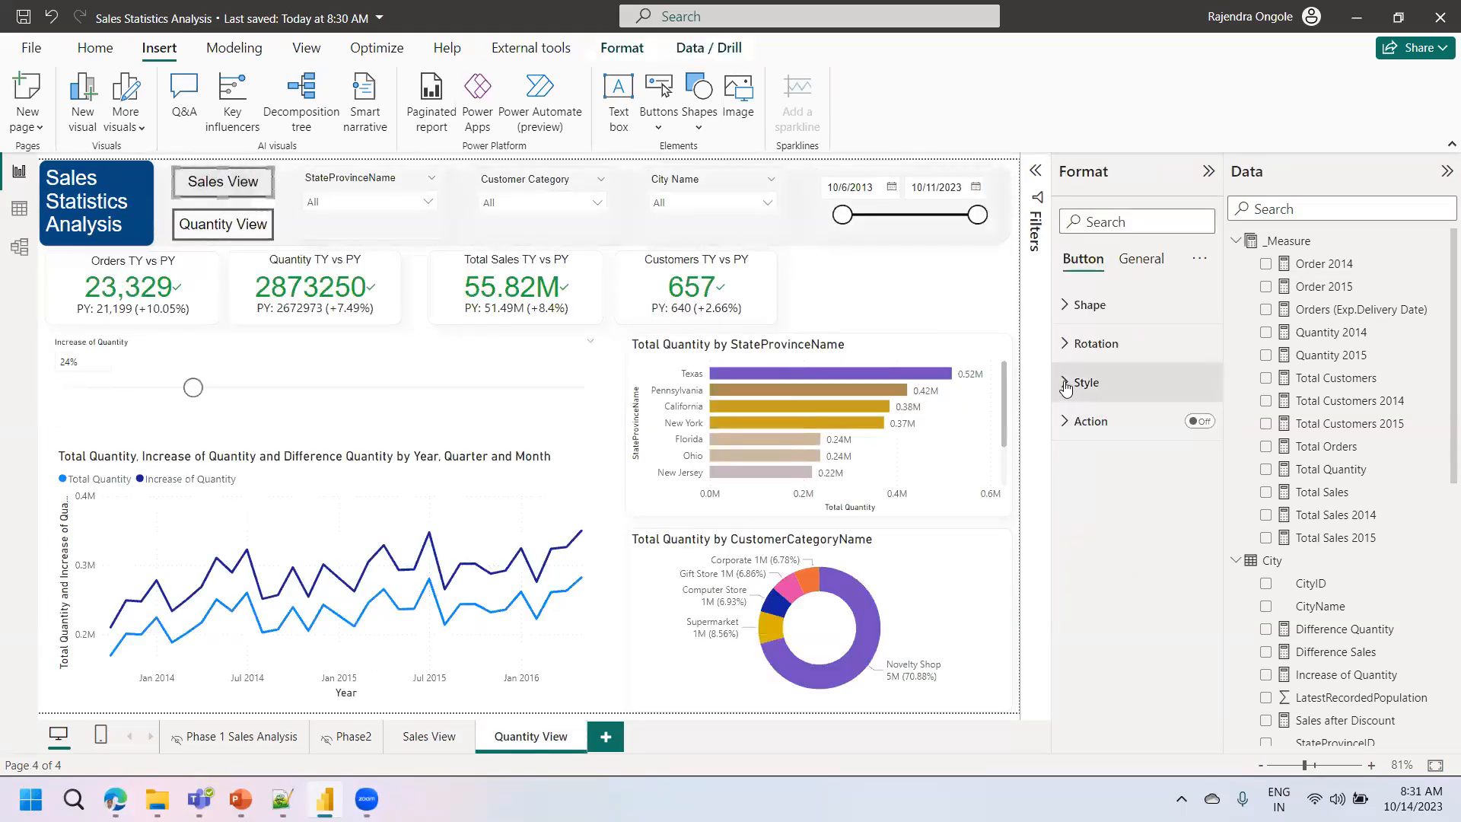
left_click(1066, 388)
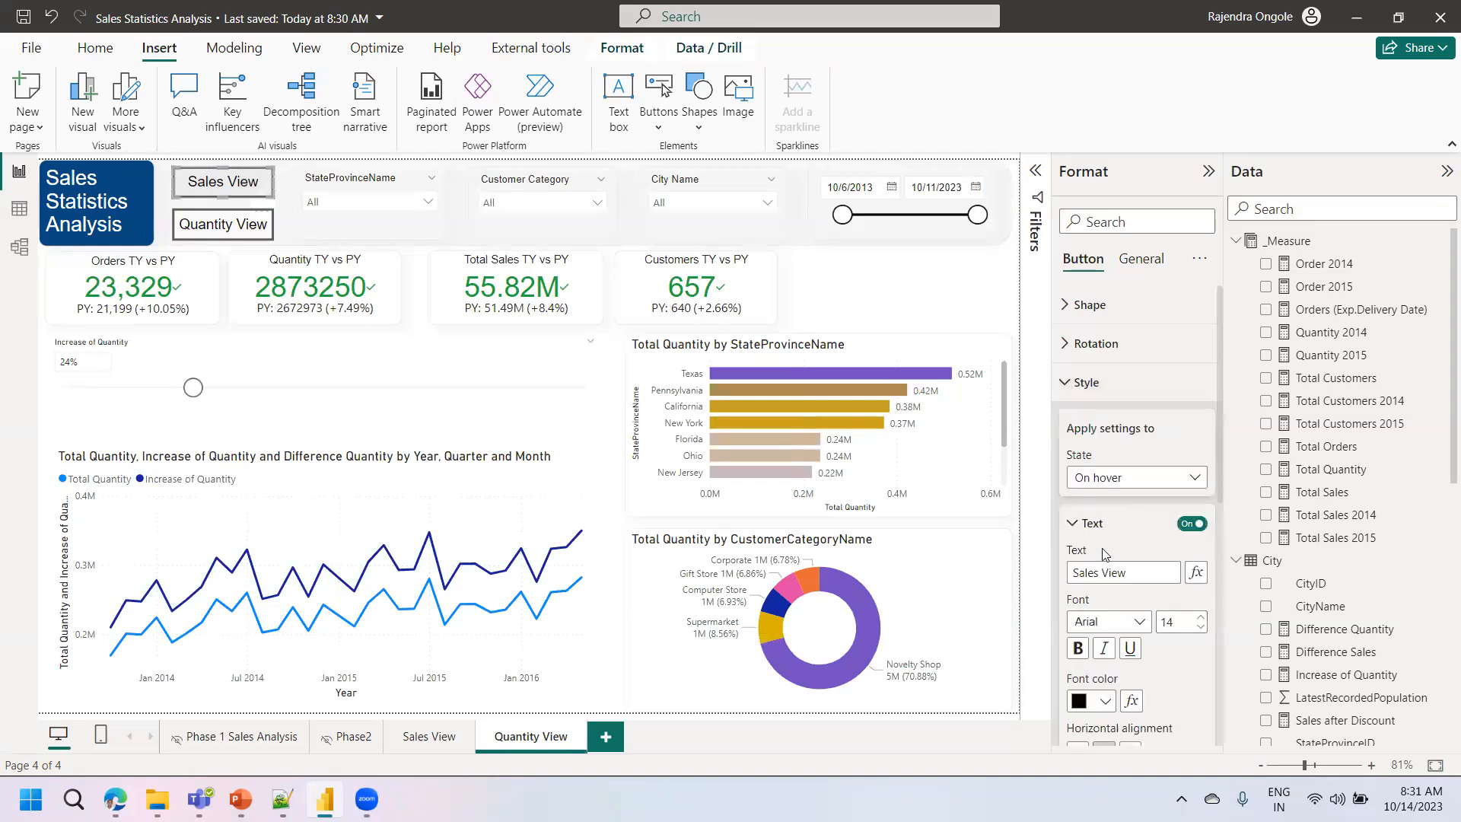
scroll(1115, 563, "down", 3)
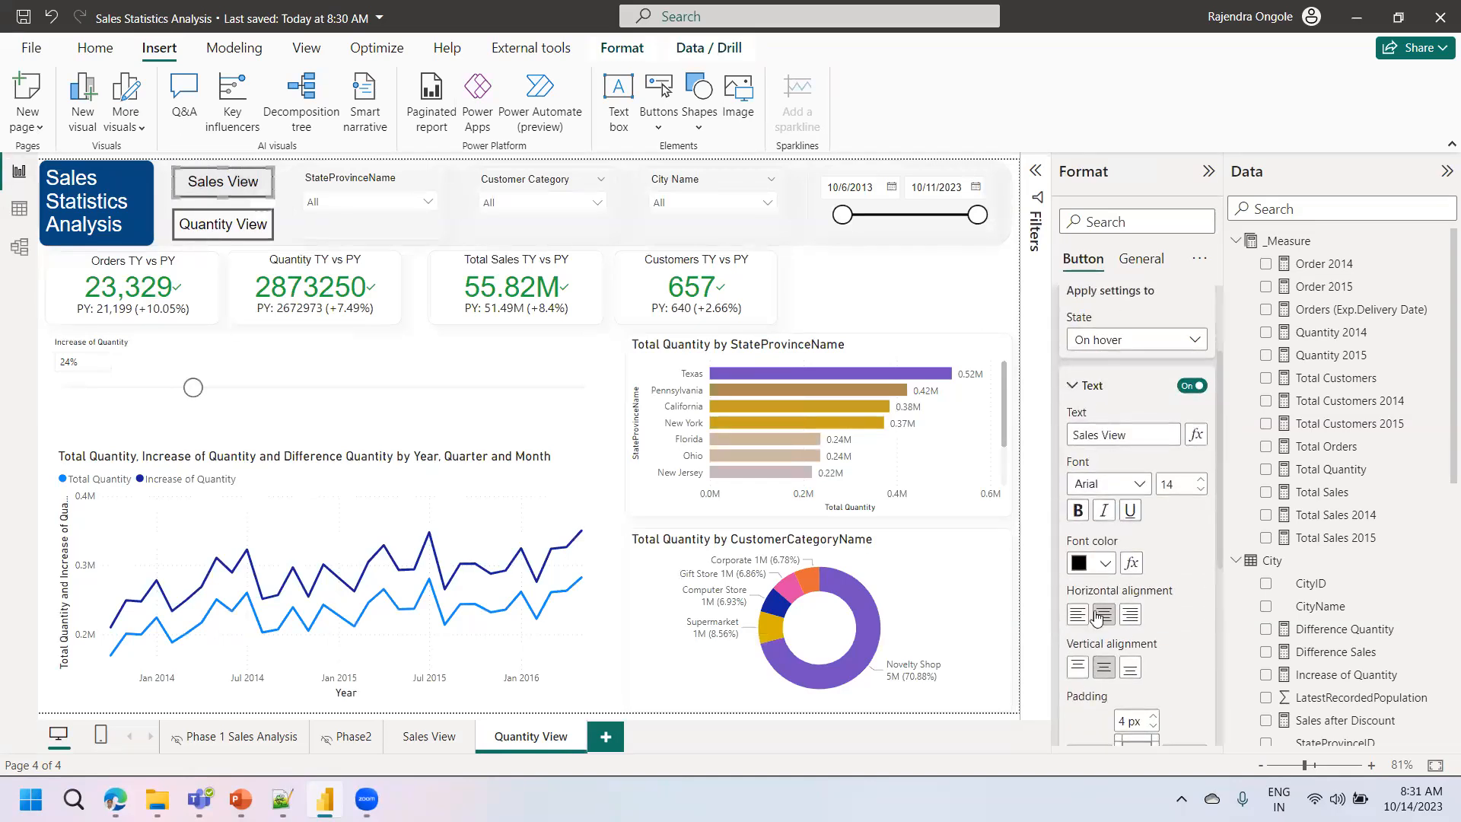
scroll(1105, 586, "down", 5)
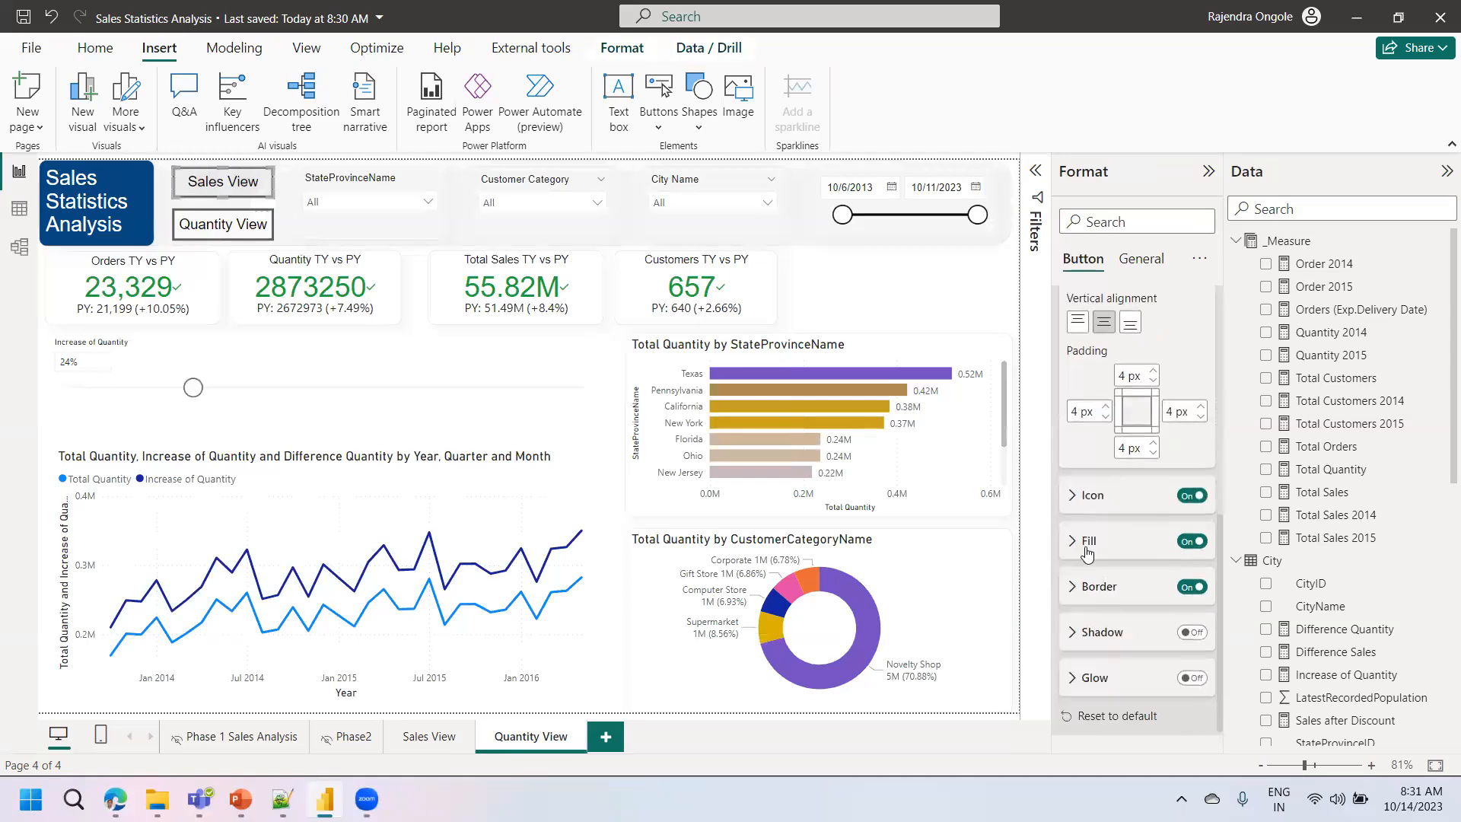
left_click(1086, 541)
left_click(1103, 591)
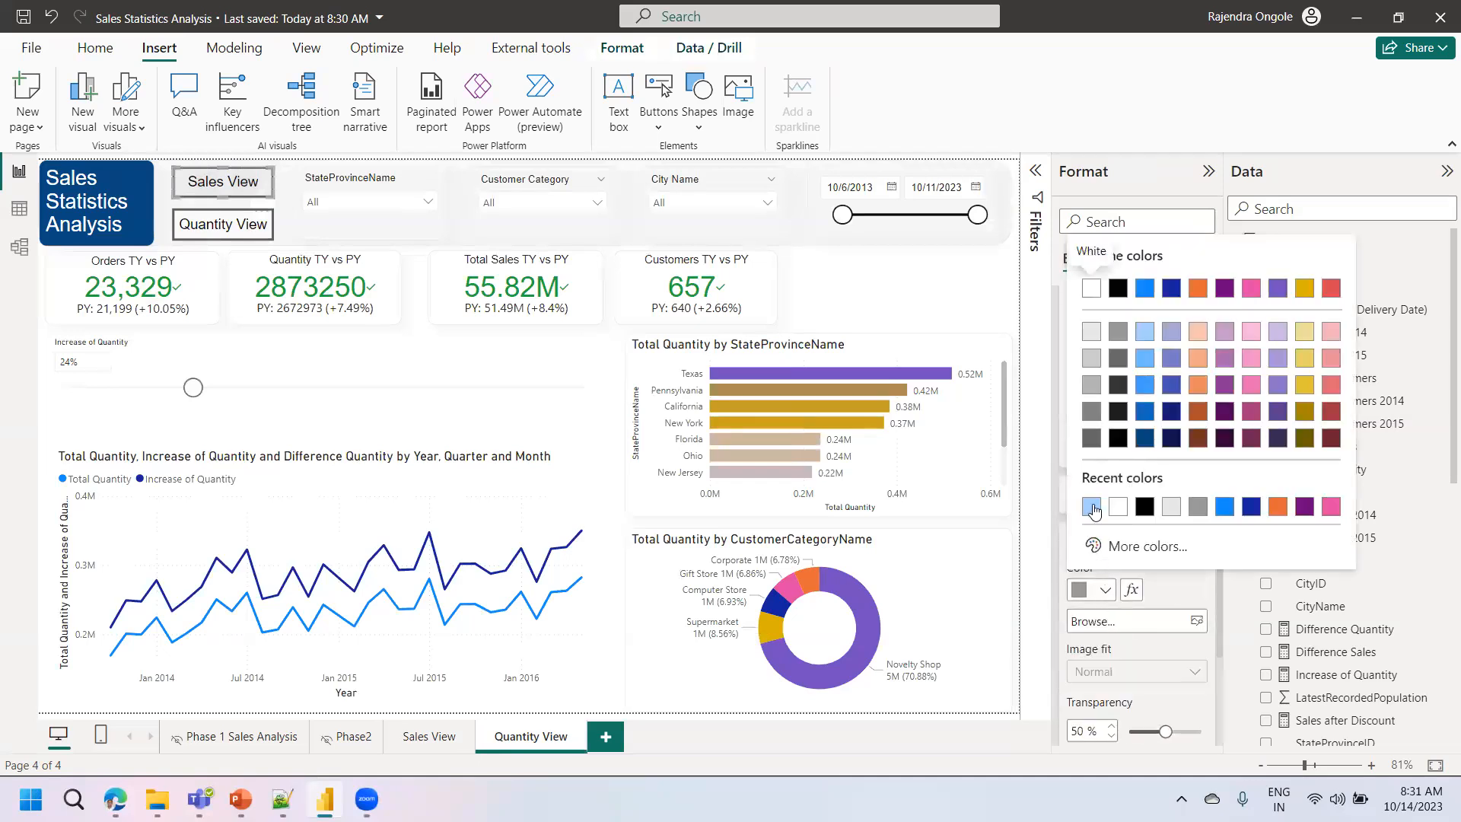
left_click(1091, 508)
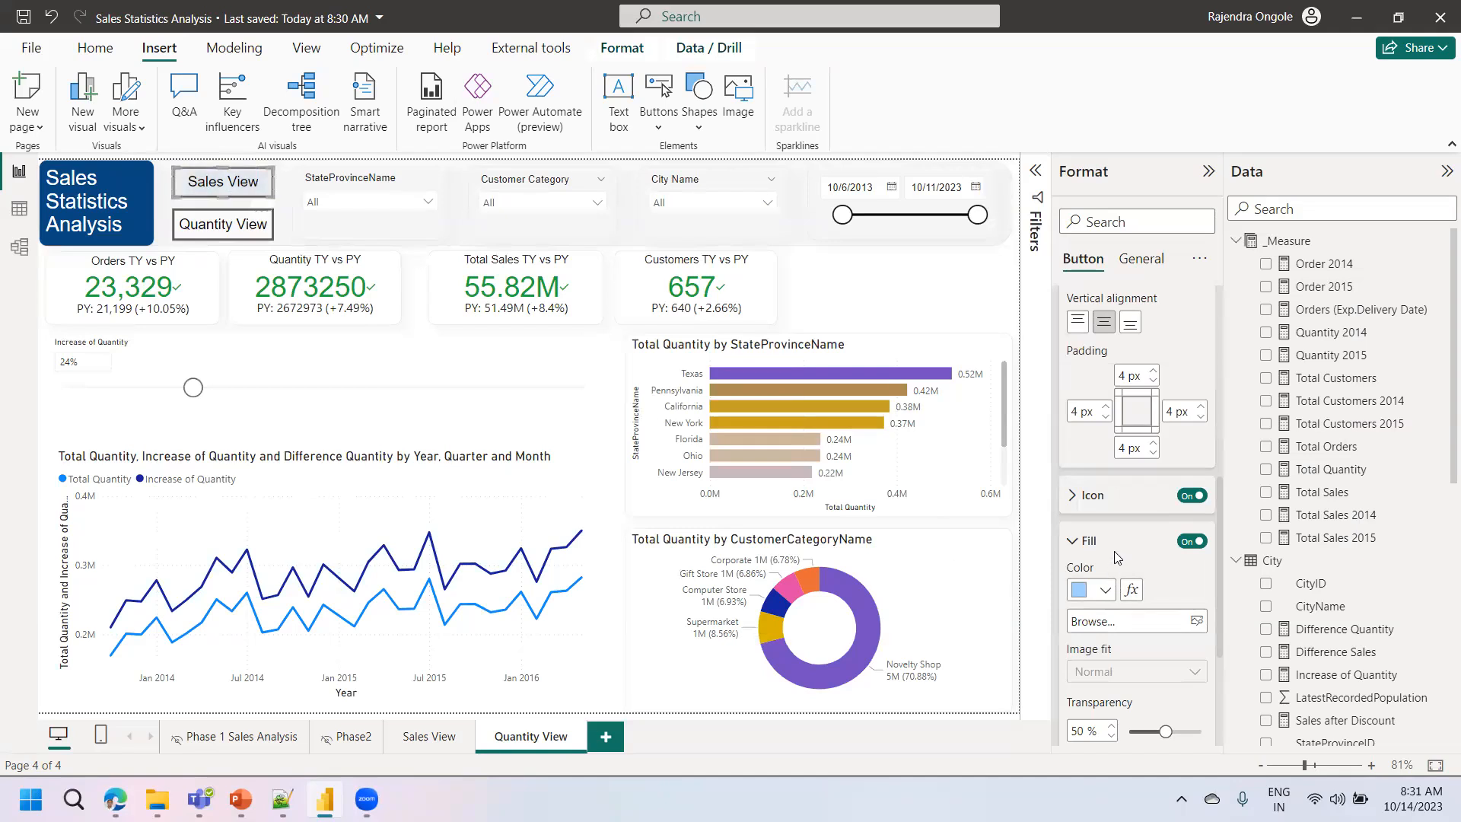
Set the Sales View button's Default state fill to white.
scroll(1113, 544, "up", 4)
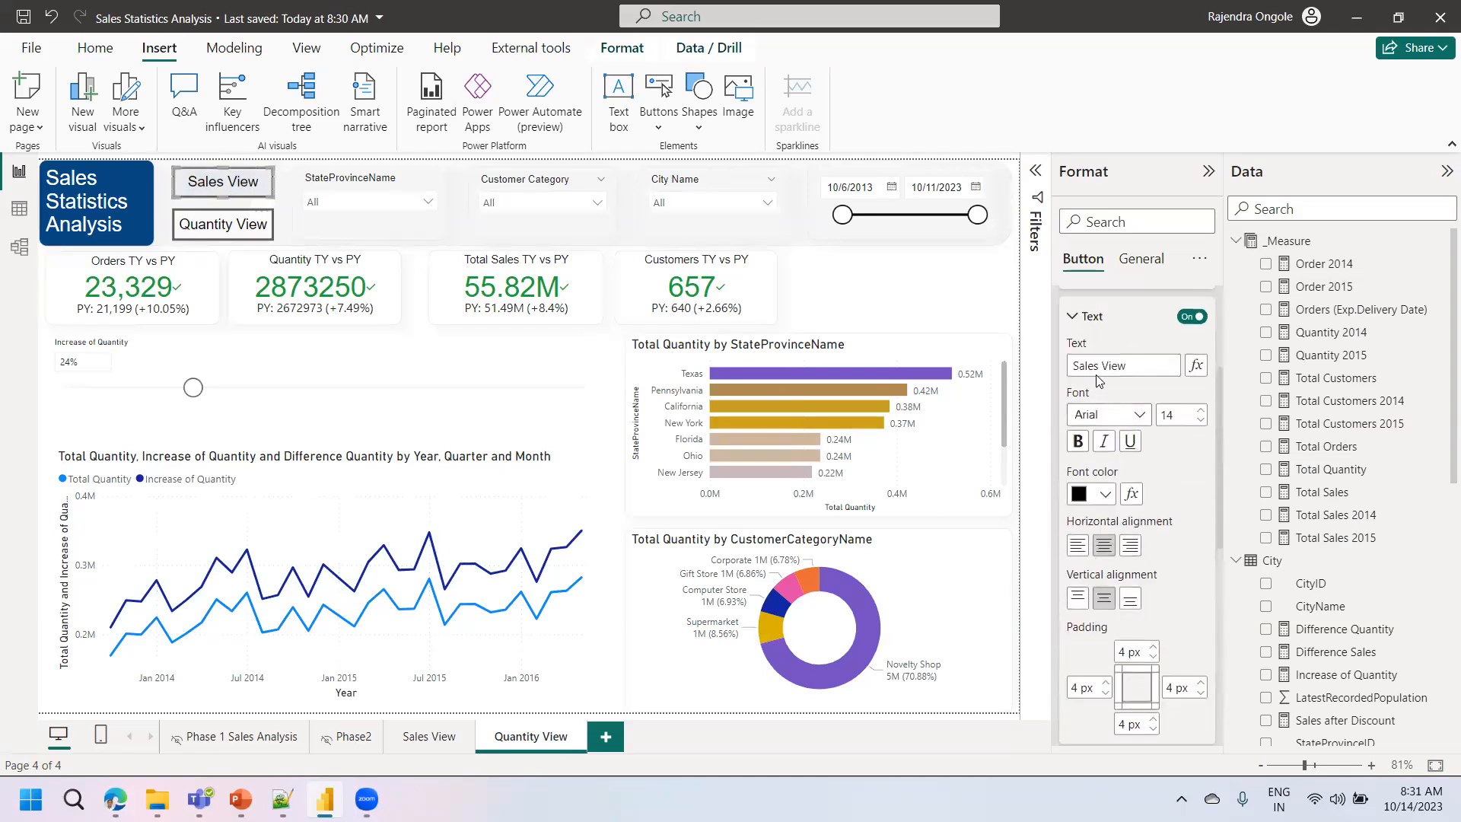
scroll(1111, 380, "up", 3)
left_click(1112, 480)
left_click(1107, 507)
scroll(1103, 511, "down", 3)
scroll(1093, 613, "down", 5)
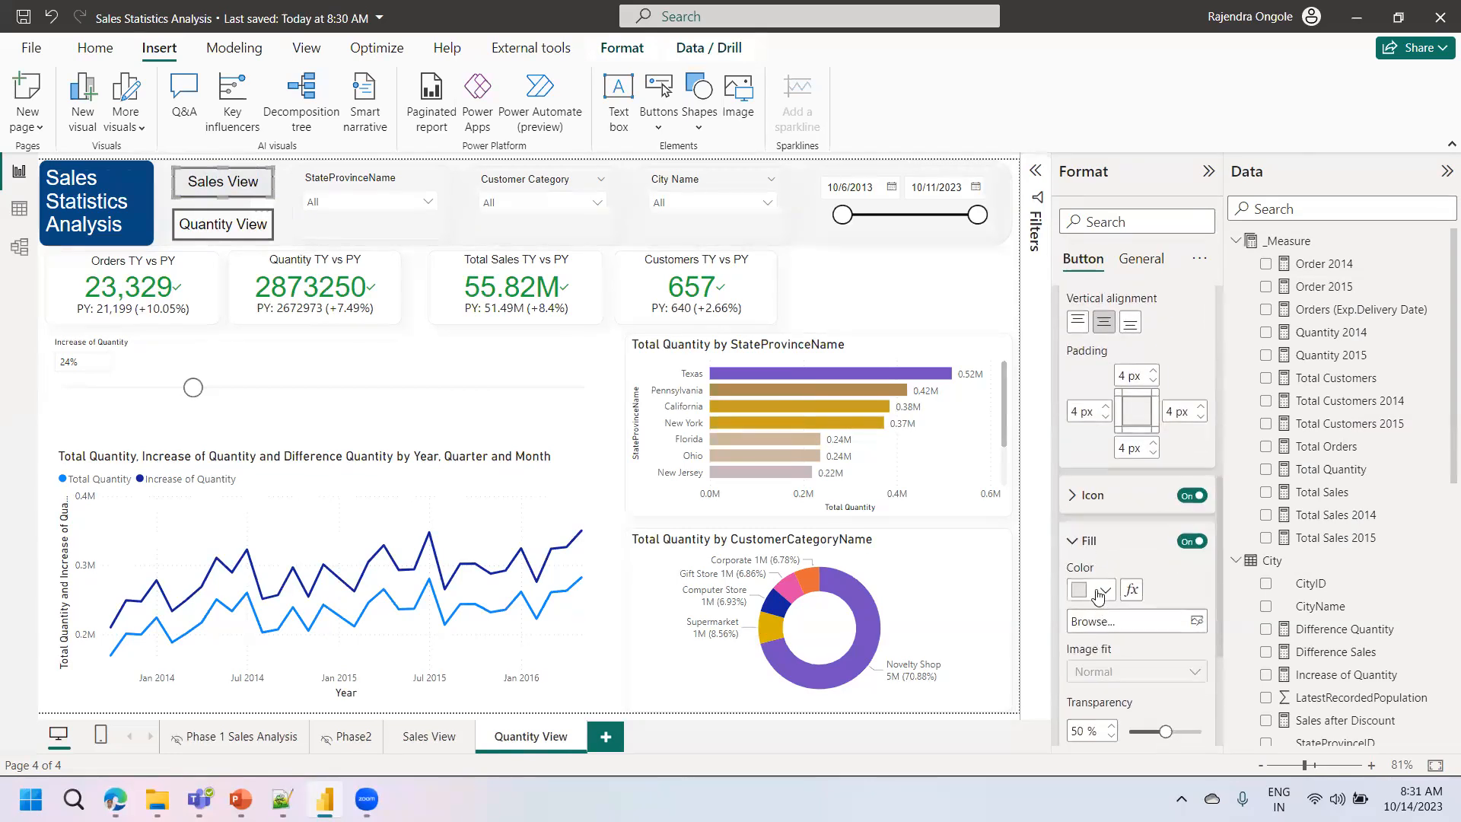
left_click(1102, 590)
left_click(1092, 290)
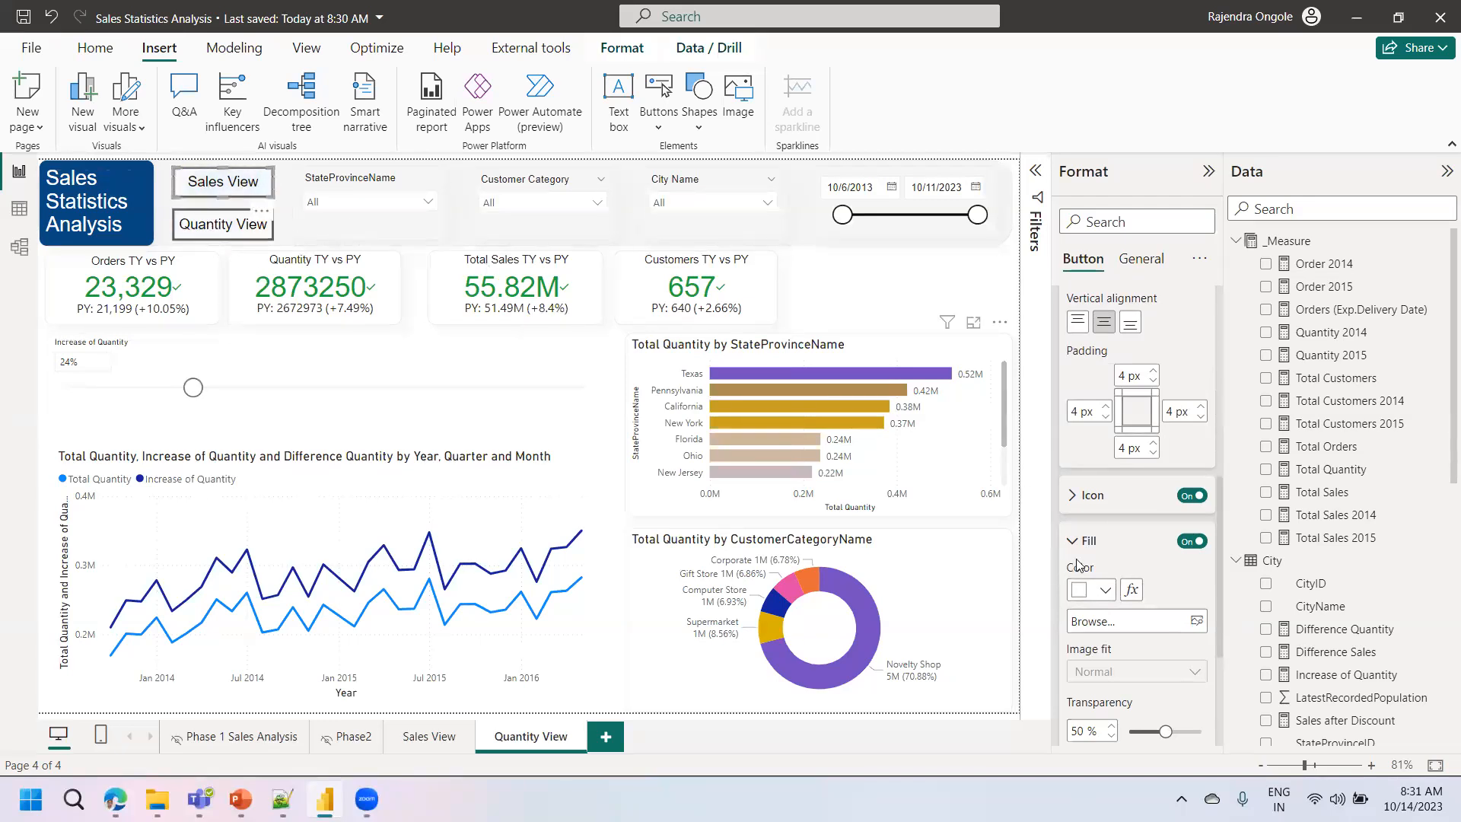
scroll(1134, 609, "down", 3)
Make the Sales View button navigate to the Sales View page, with tooltip 'Sales View Page'.
left_click(1199, 727)
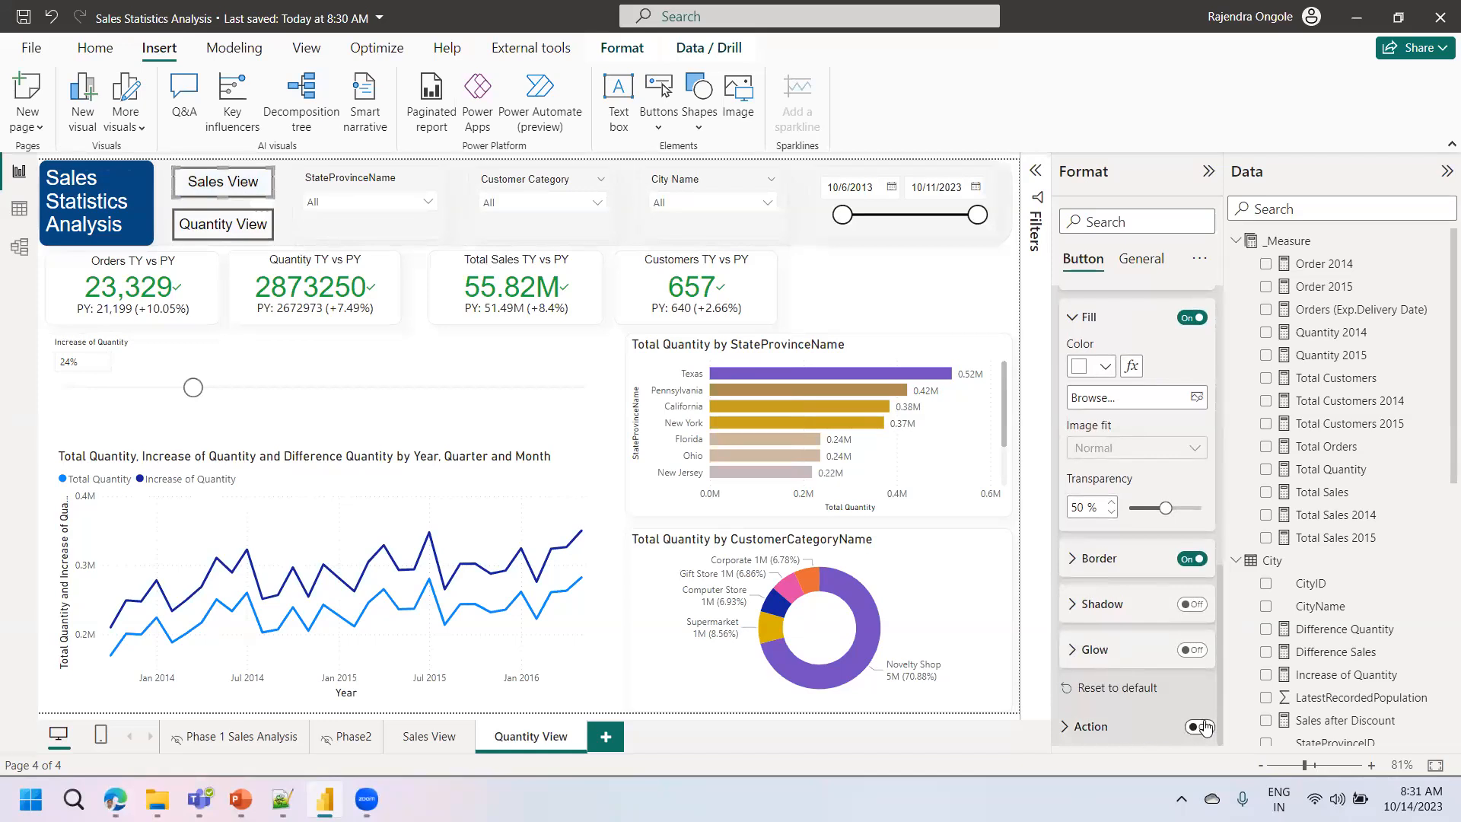
left_click(1073, 727)
scroll(1110, 671, "down", 5)
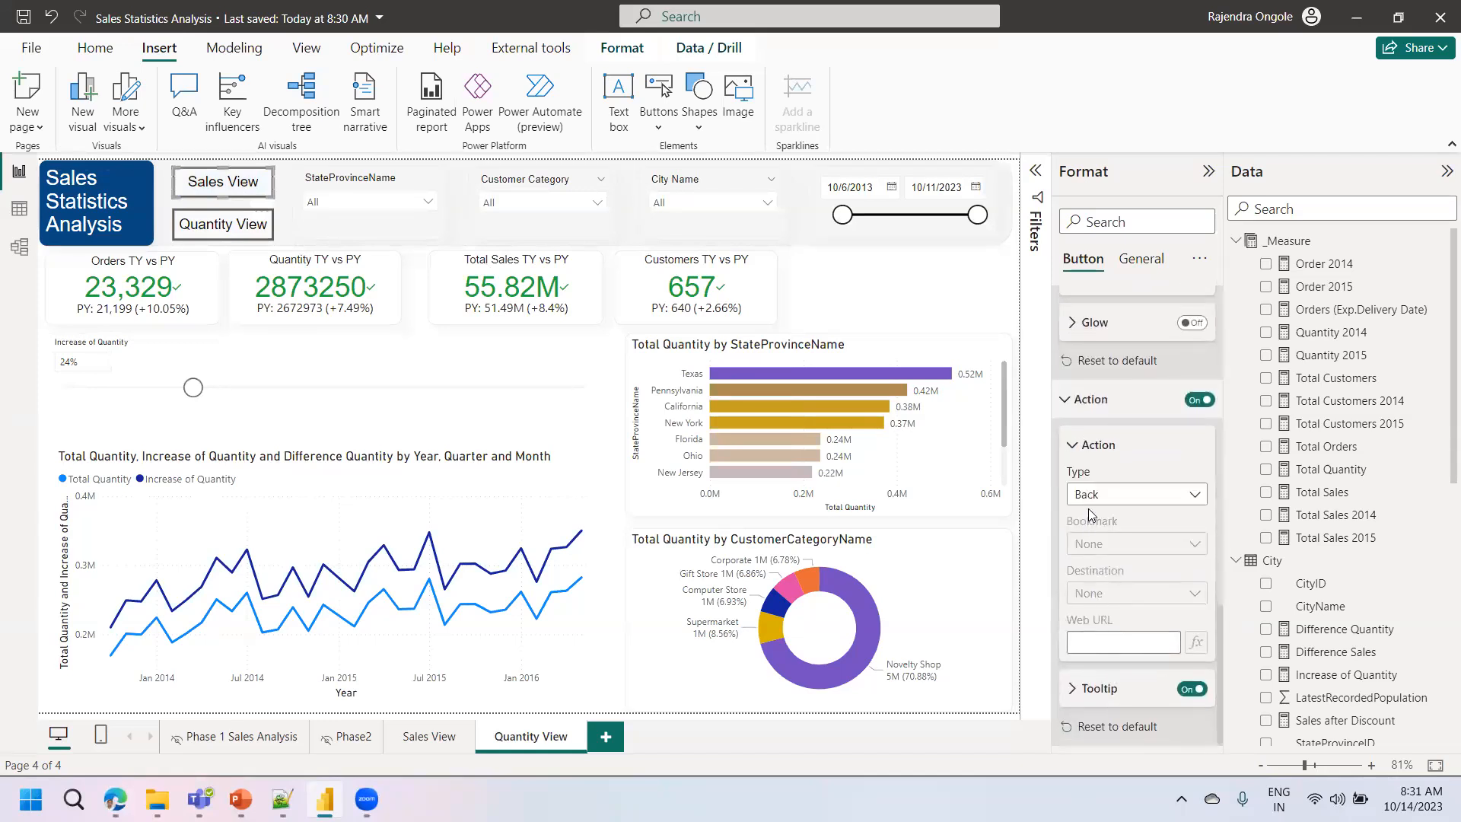
left_click(1102, 496)
left_click(1114, 584)
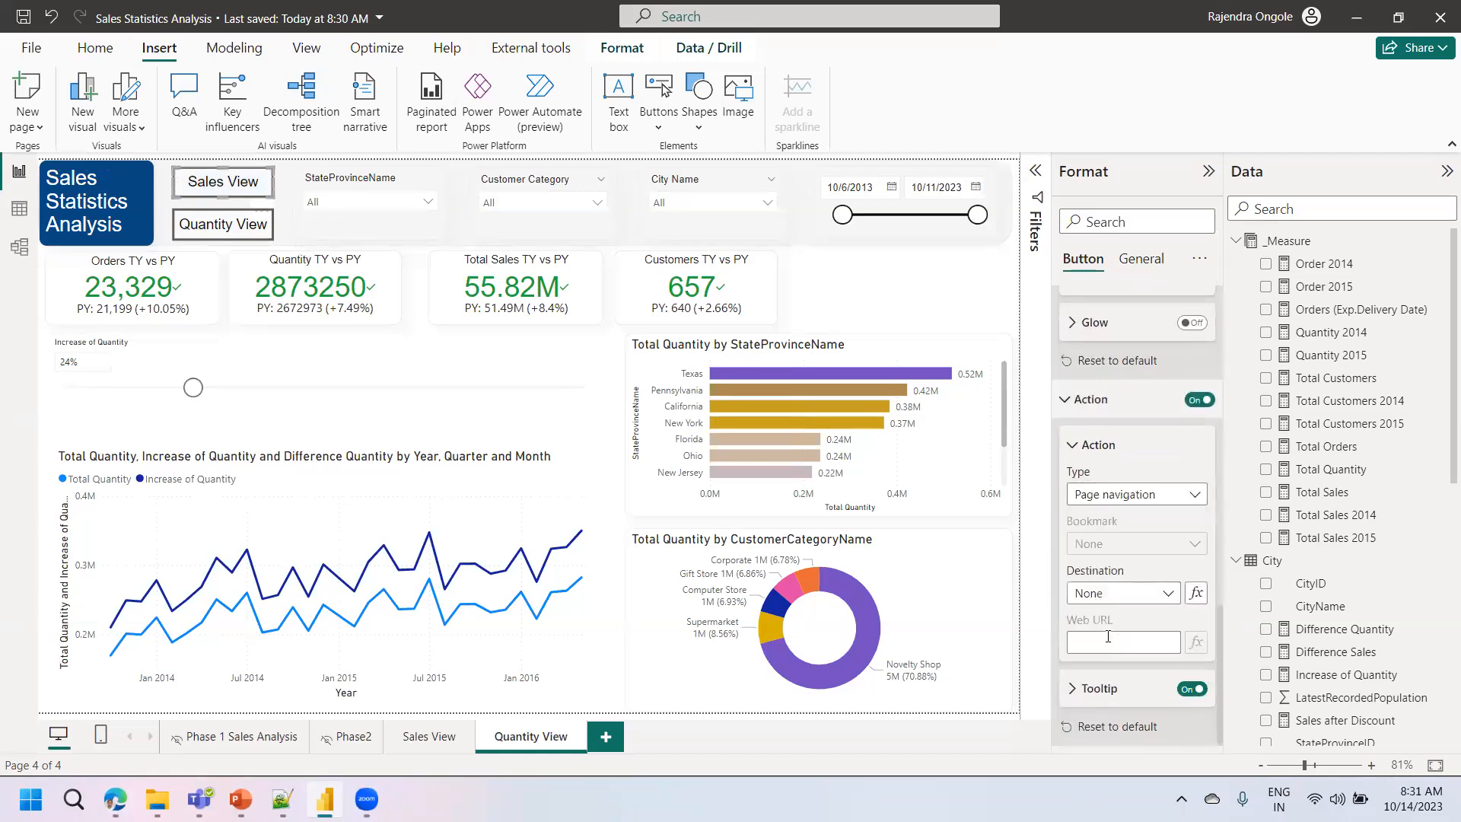
left_click(1105, 601)
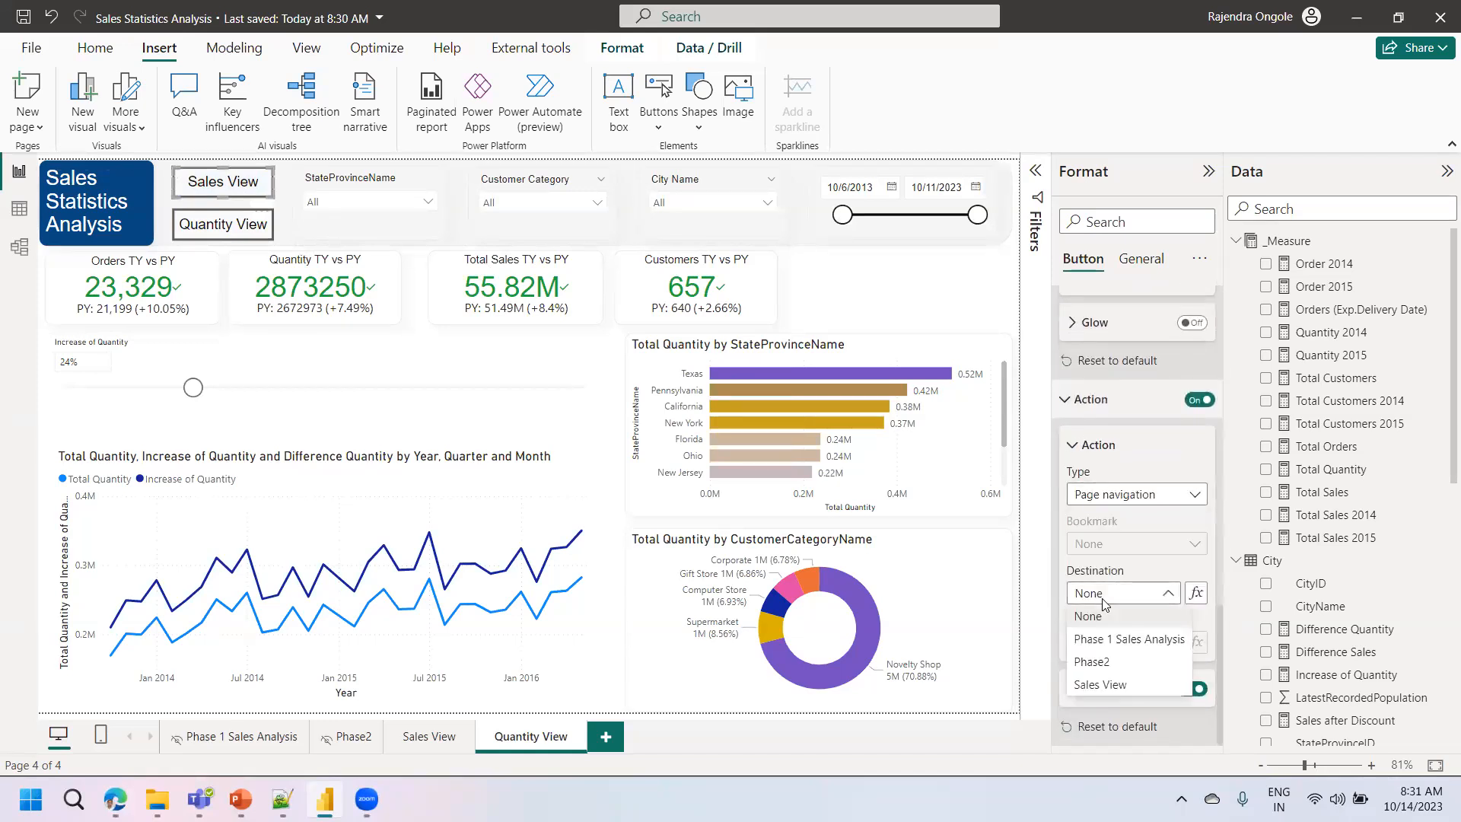
left_click(1098, 685)
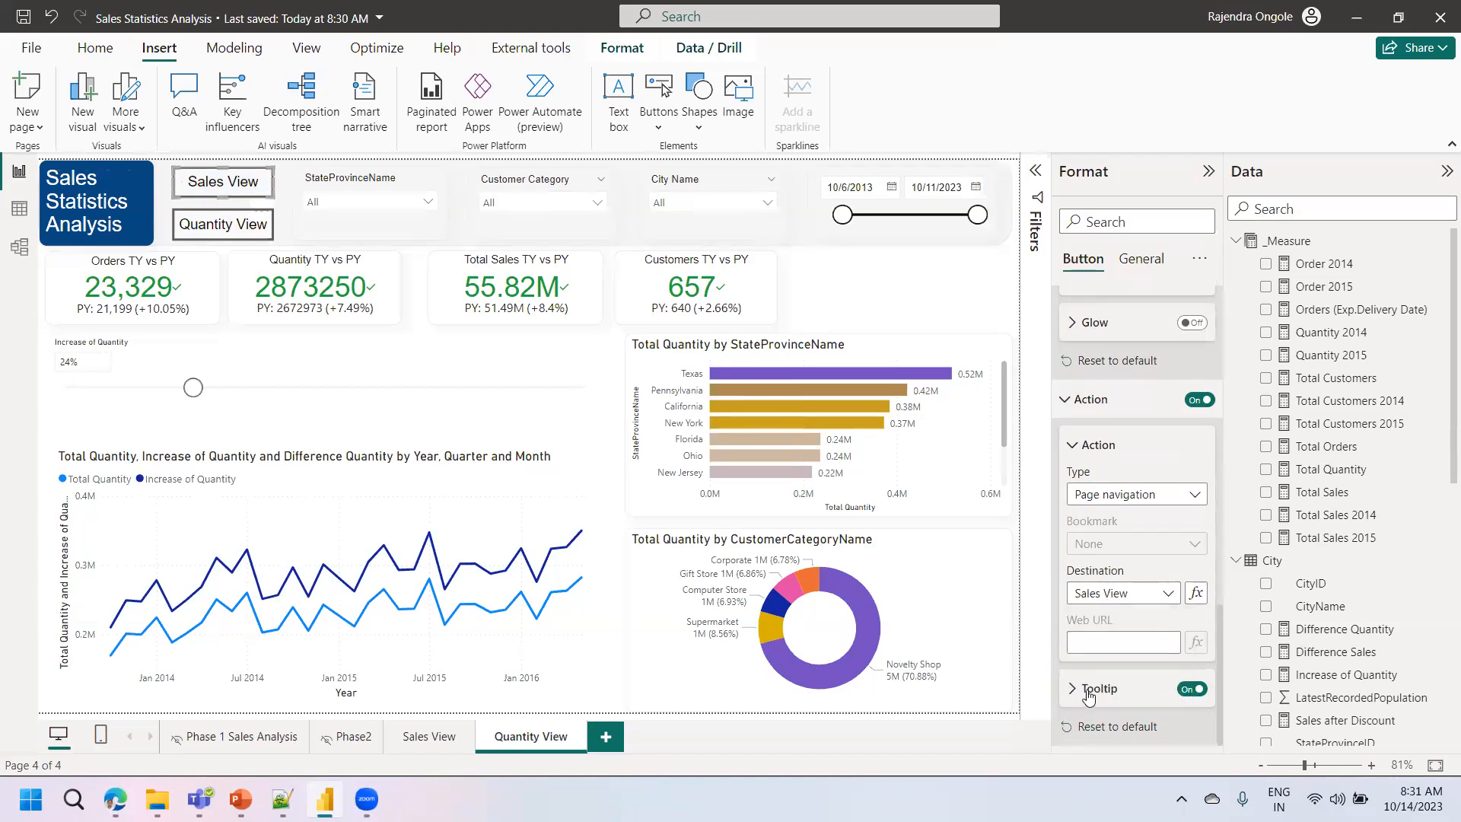
left_click(1094, 732)
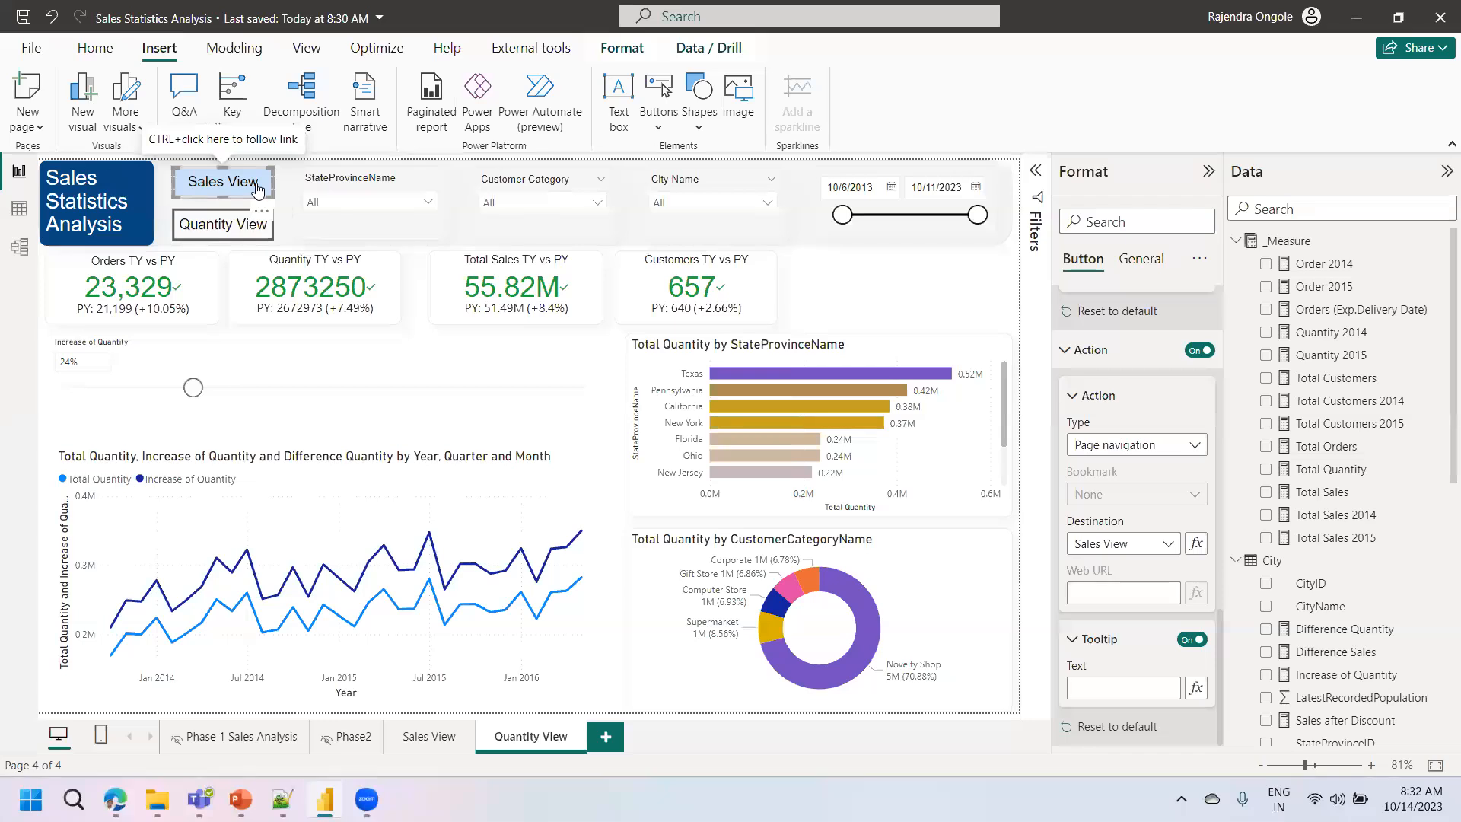
left_click(1141, 687)
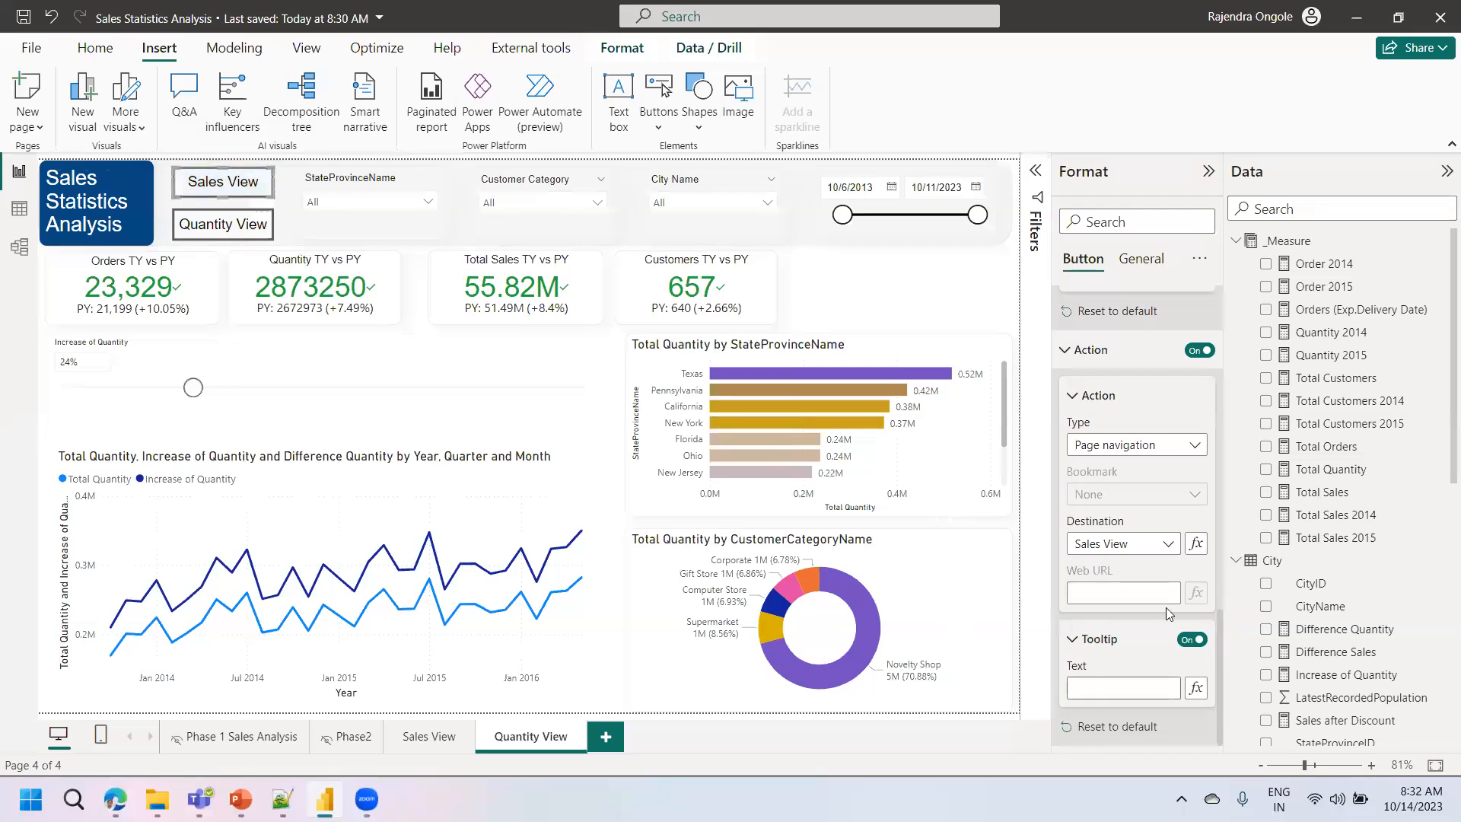
type("Sales View Page")
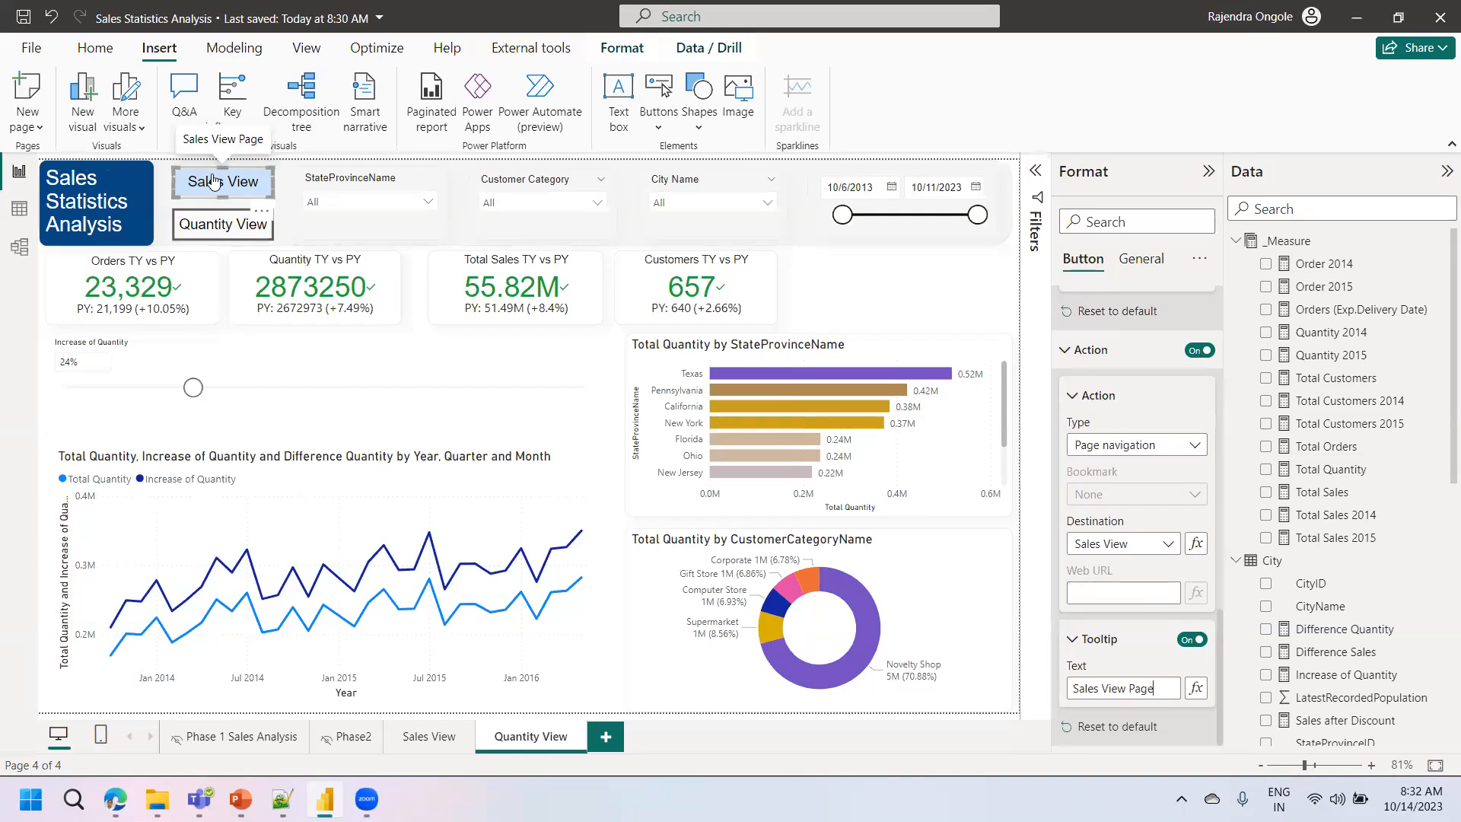
Give the Quantity View button a light grey fill.
left_click(214, 218)
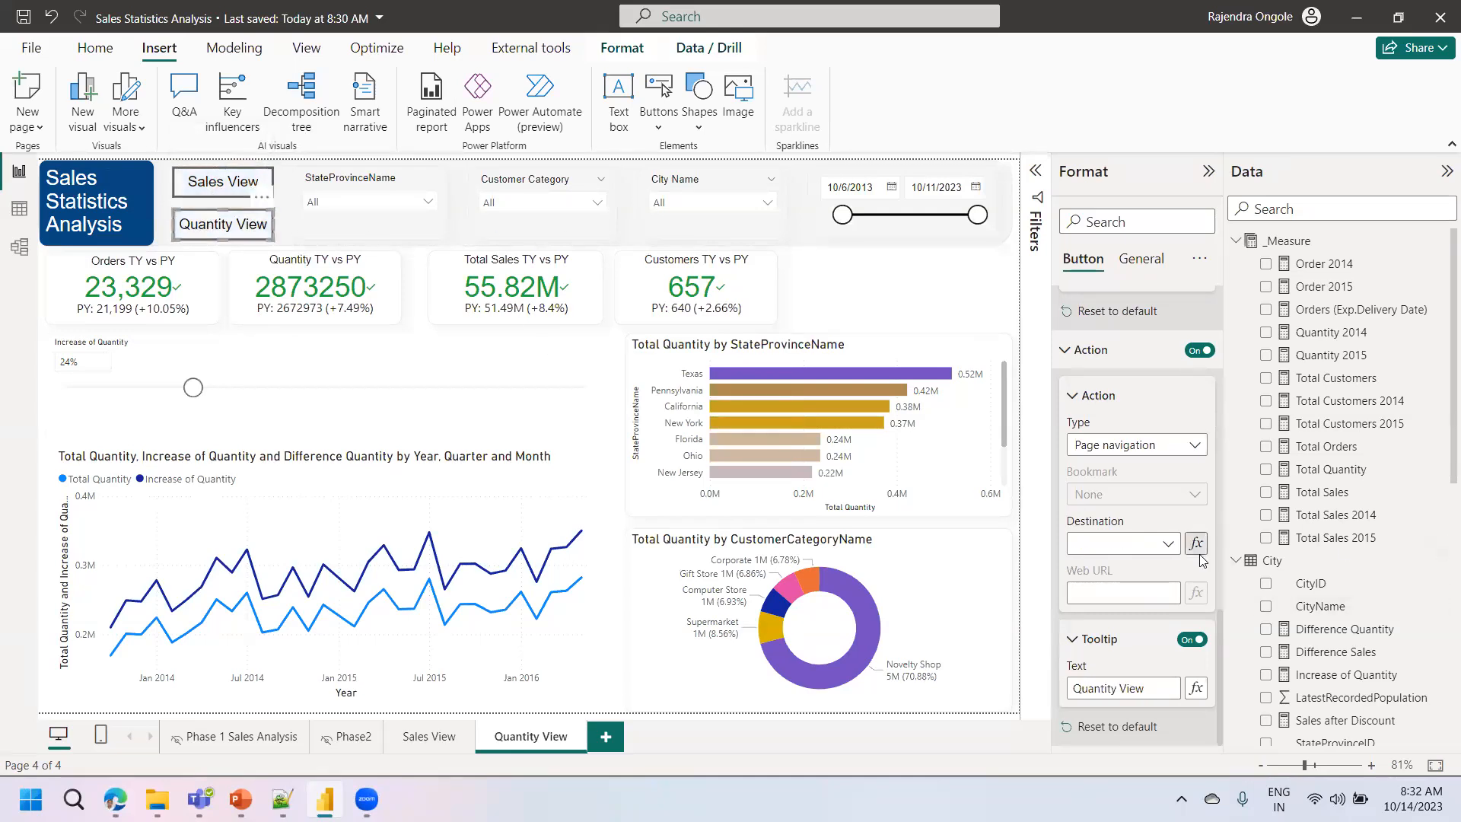
scroll(1187, 534, "up", 10)
scroll(1184, 520, "up", 5)
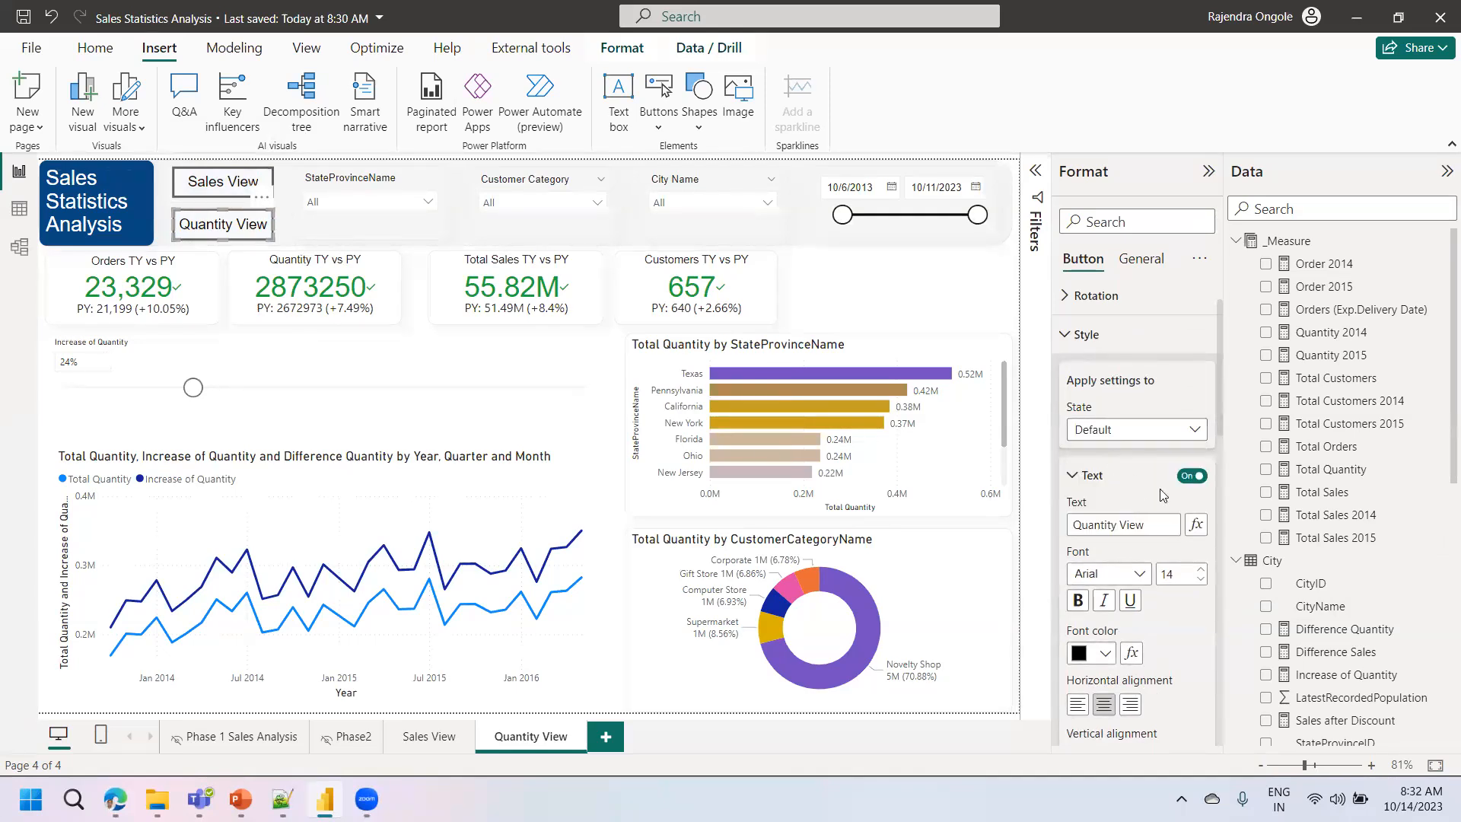
scroll(1150, 522, "down", 3)
scroll(1151, 522, "down", 4)
left_click(1105, 473)
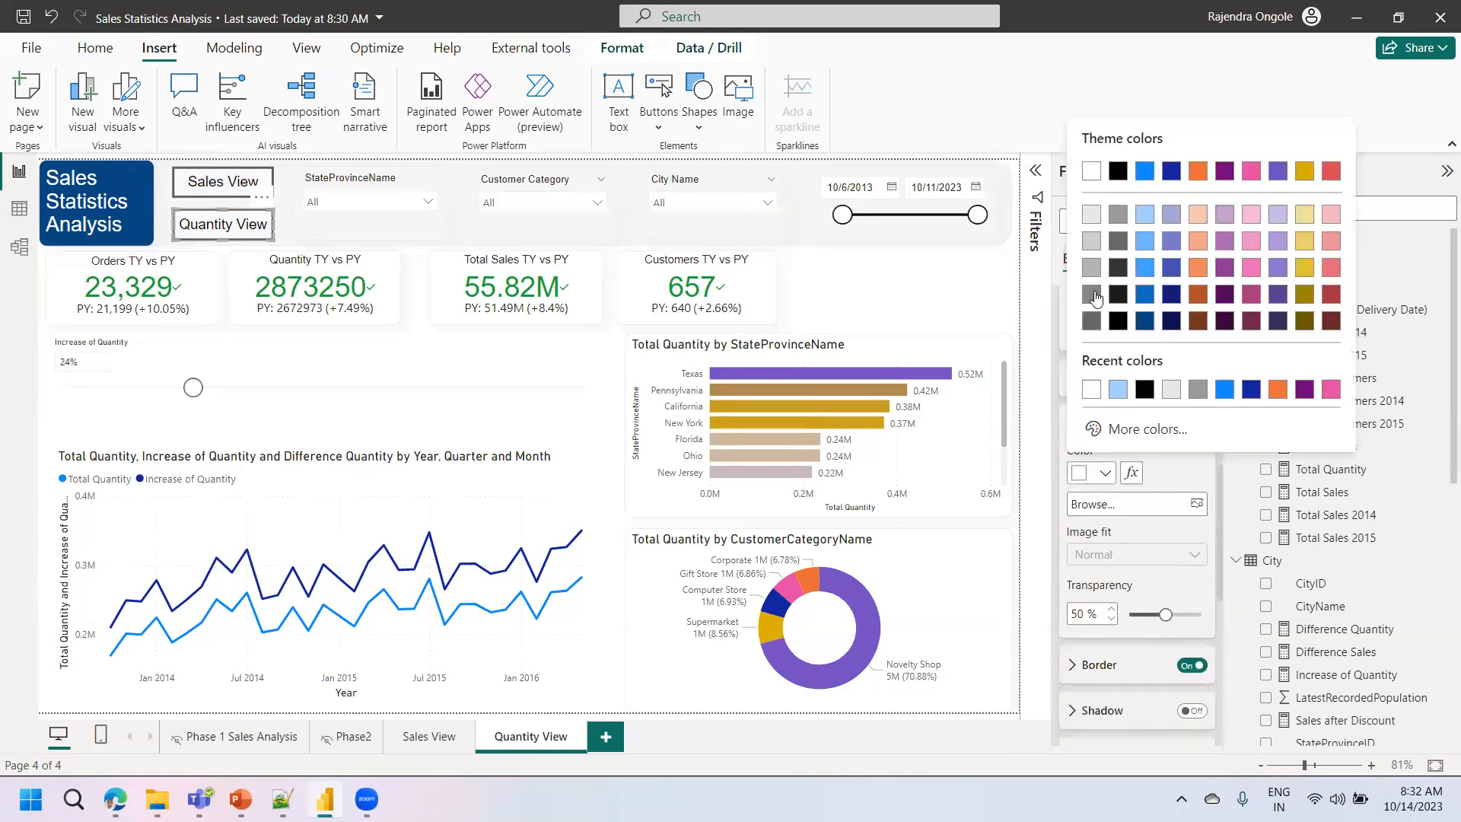
left_click(1092, 216)
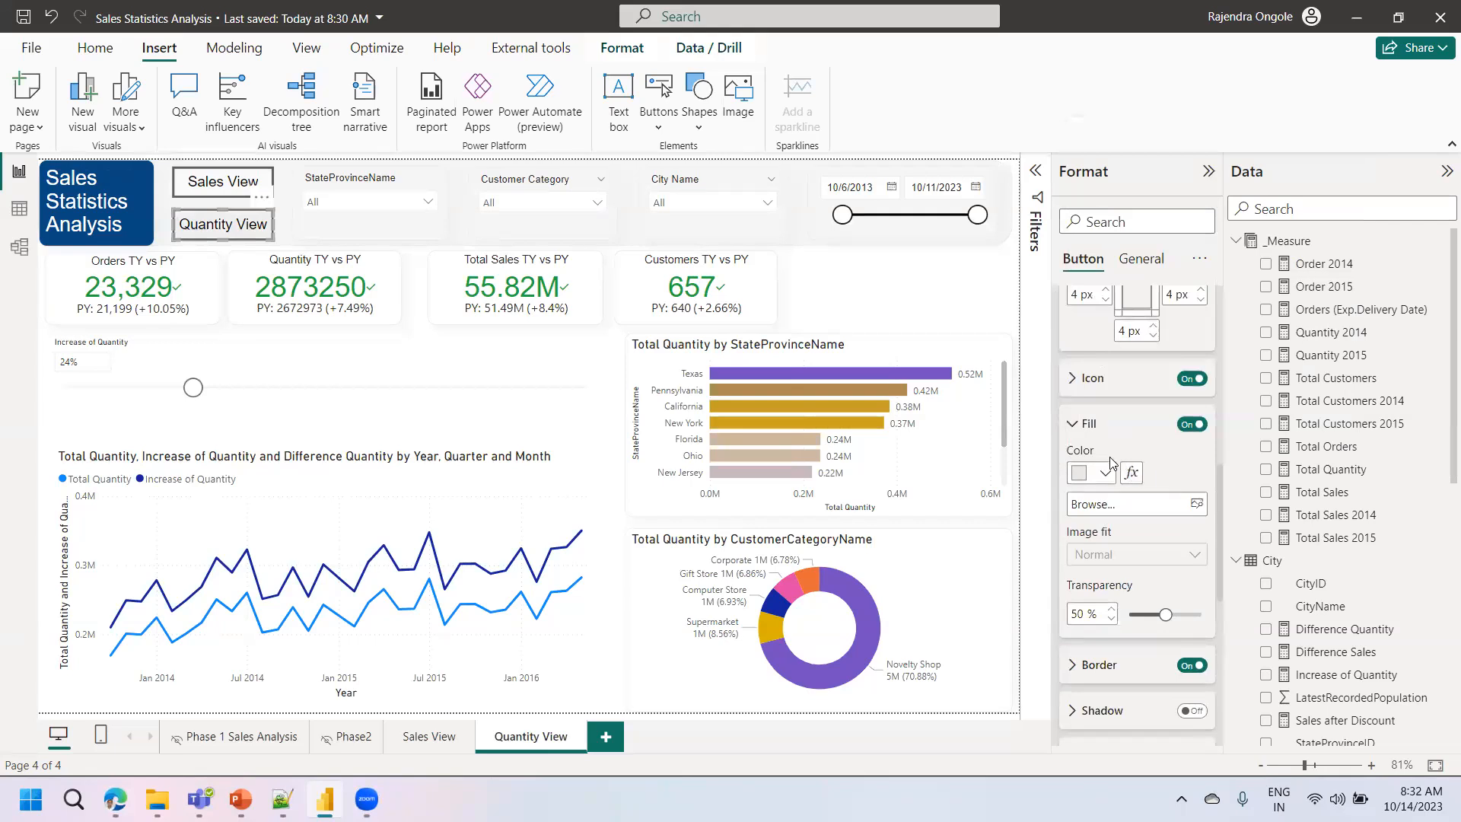
Set the Quantity View button's On hover fill to a medium grey.
scroll(1105, 649, "down", 4)
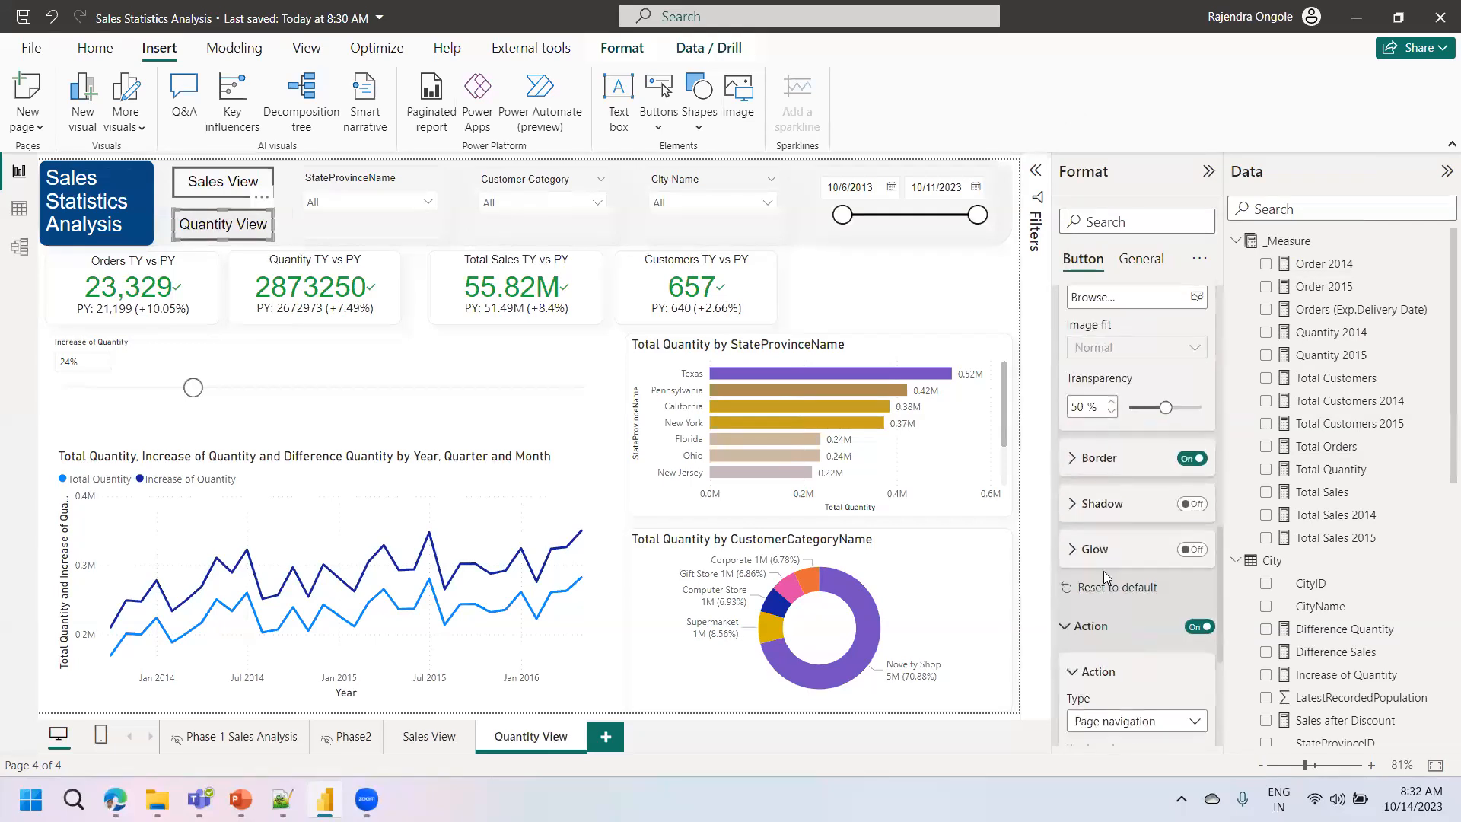
scroll(1107, 596, "up", 3)
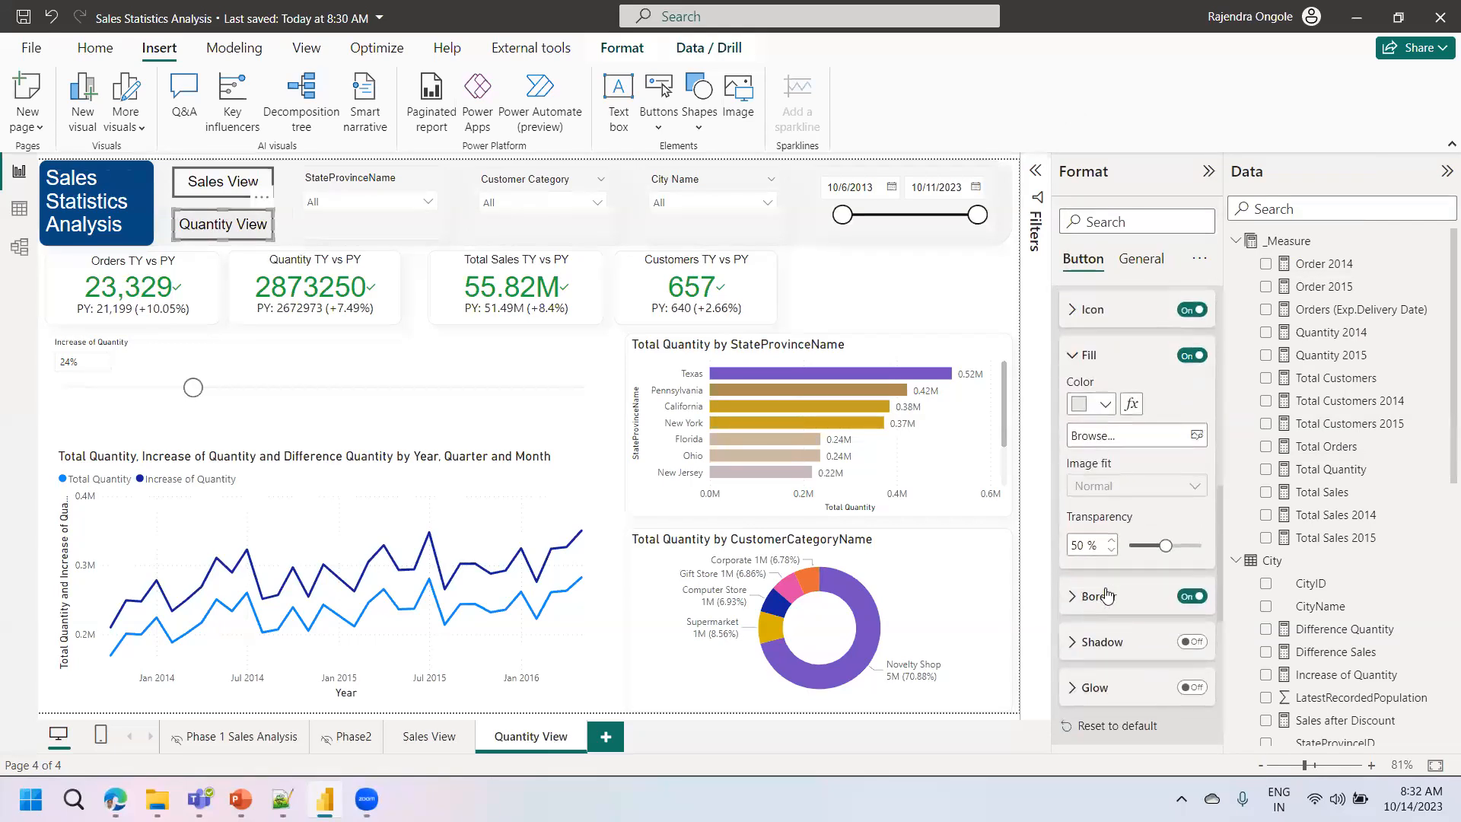
scroll(1108, 559, "up", 6)
left_click(1110, 361)
left_click(1111, 406)
scroll(1103, 621, "down", 5)
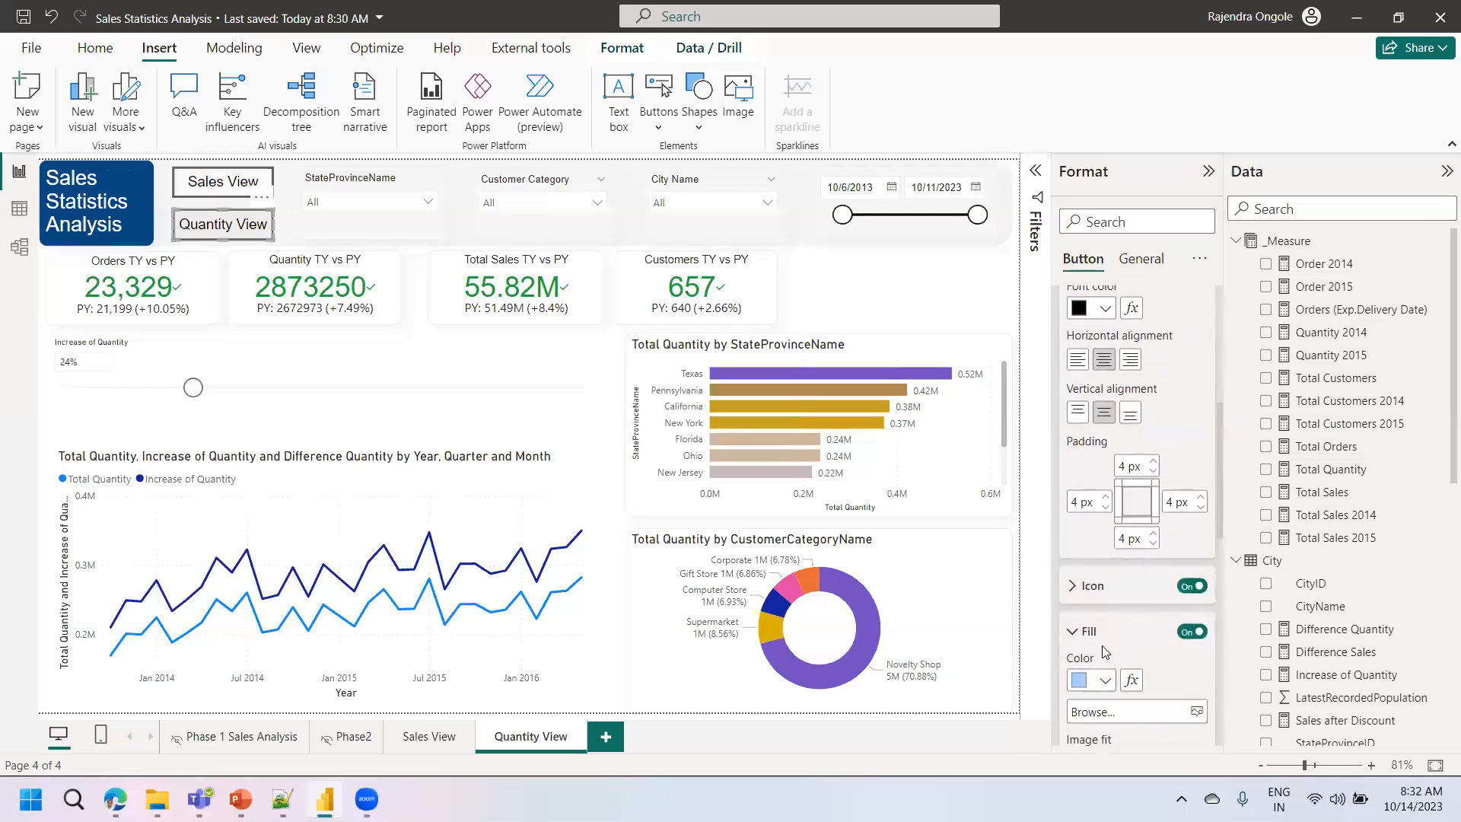
left_click(1104, 613)
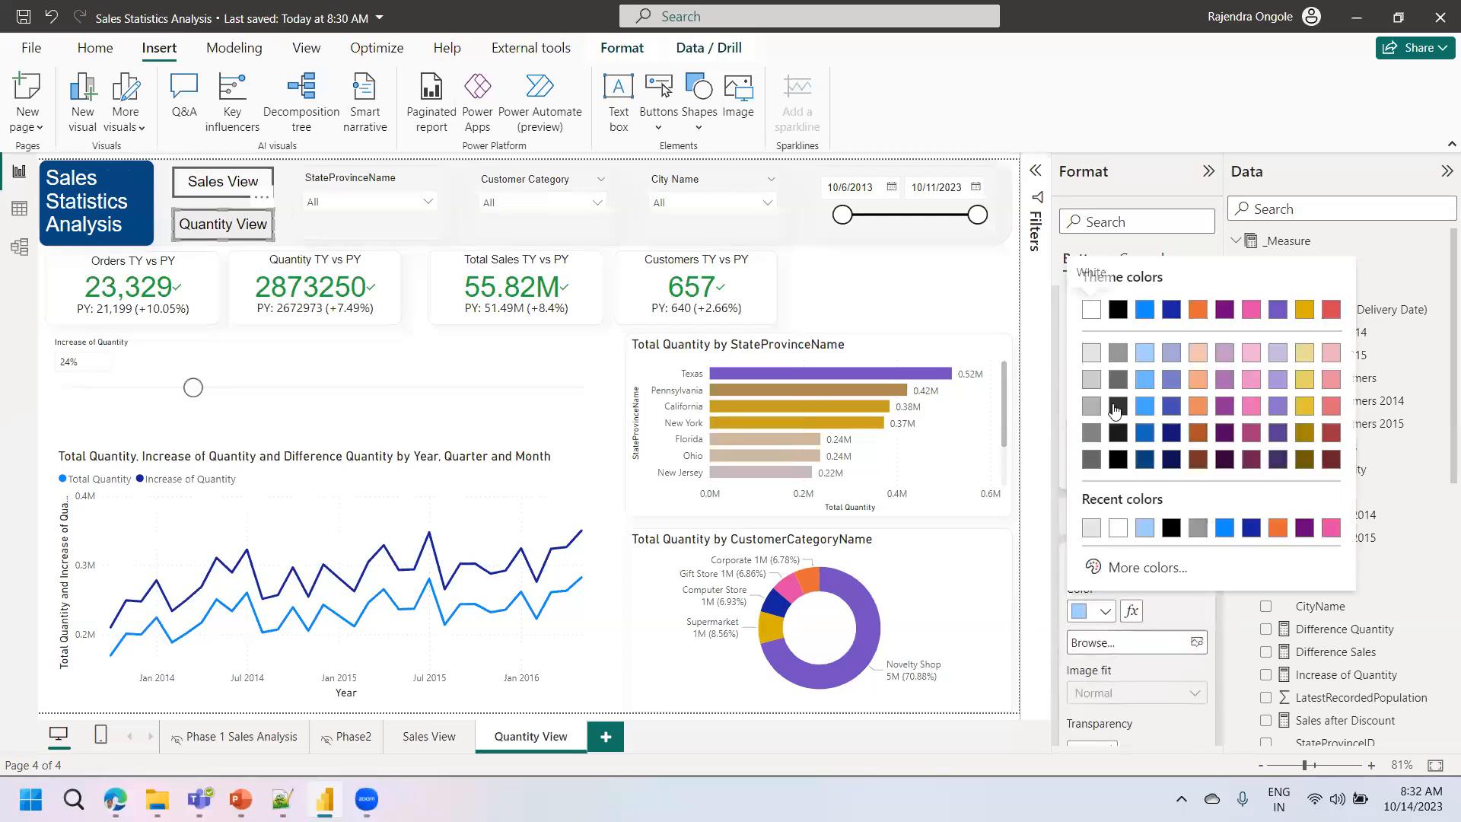
left_click(1091, 360)
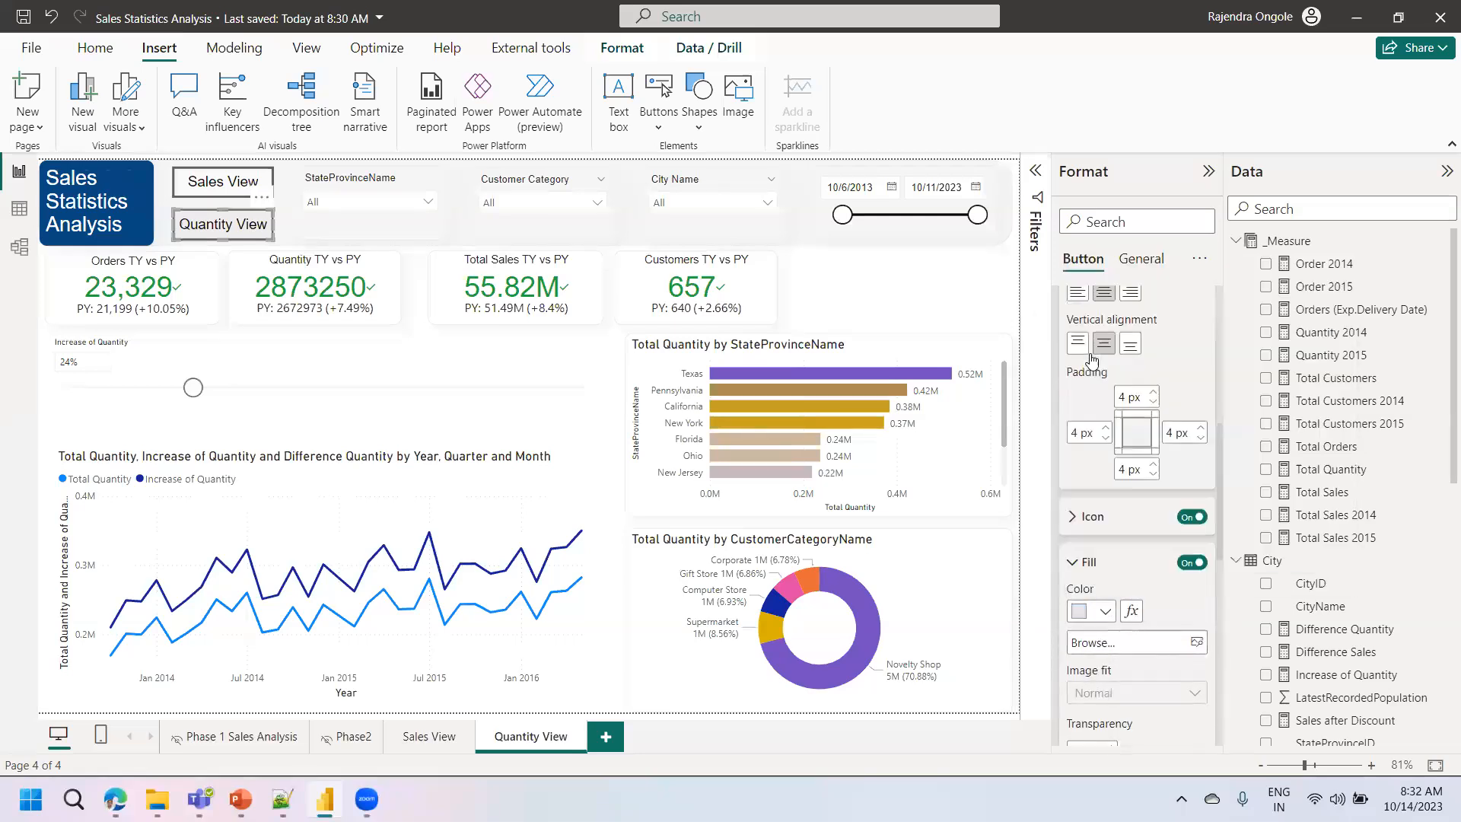
left_click(1104, 611)
left_click(1127, 361)
Switch off the Quantity View button's navigation action, keeping its tooltip on.
scroll(1127, 598, "down", 3)
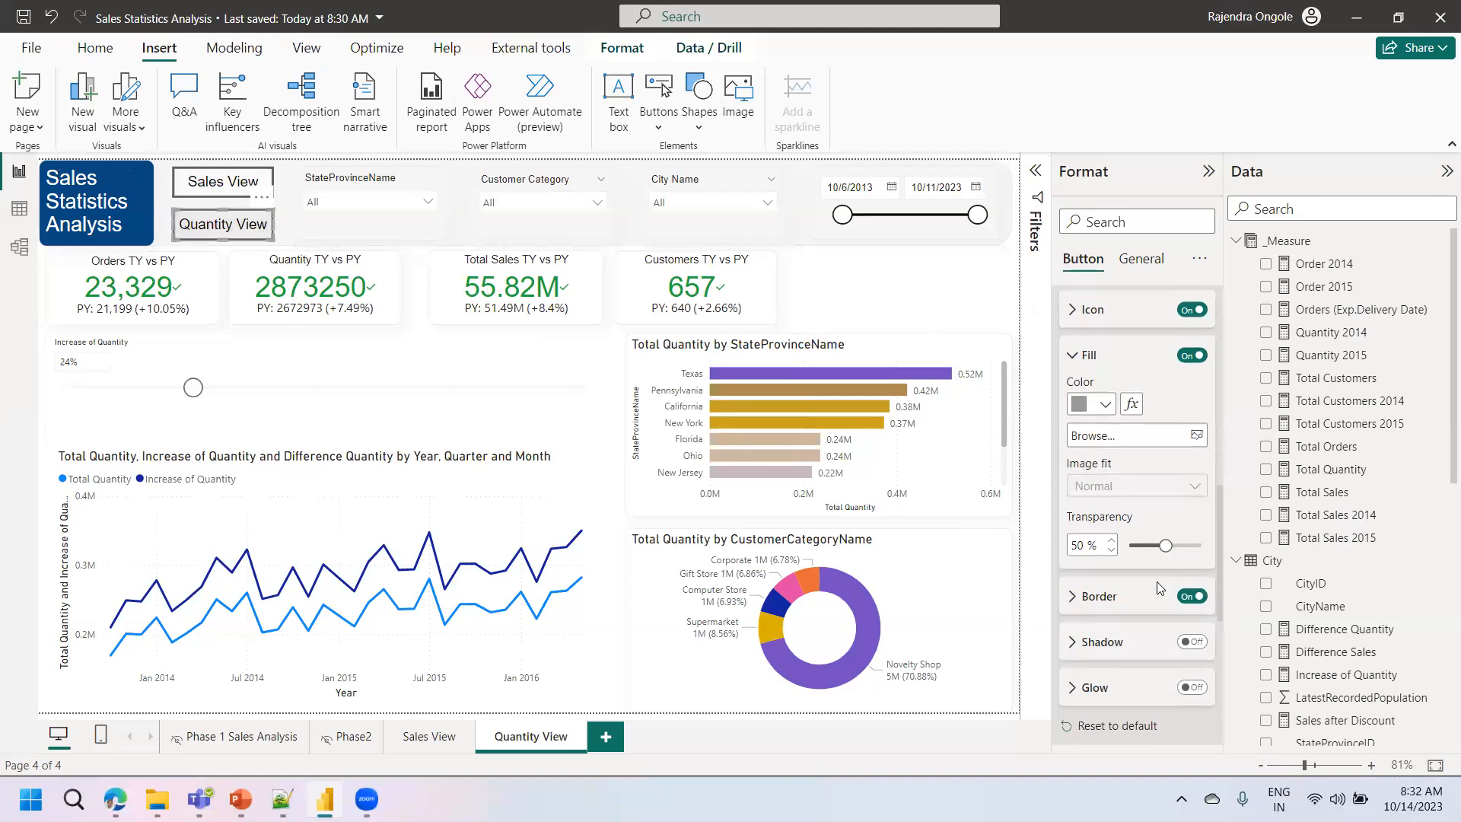
scroll(1134, 634, "down", 5)
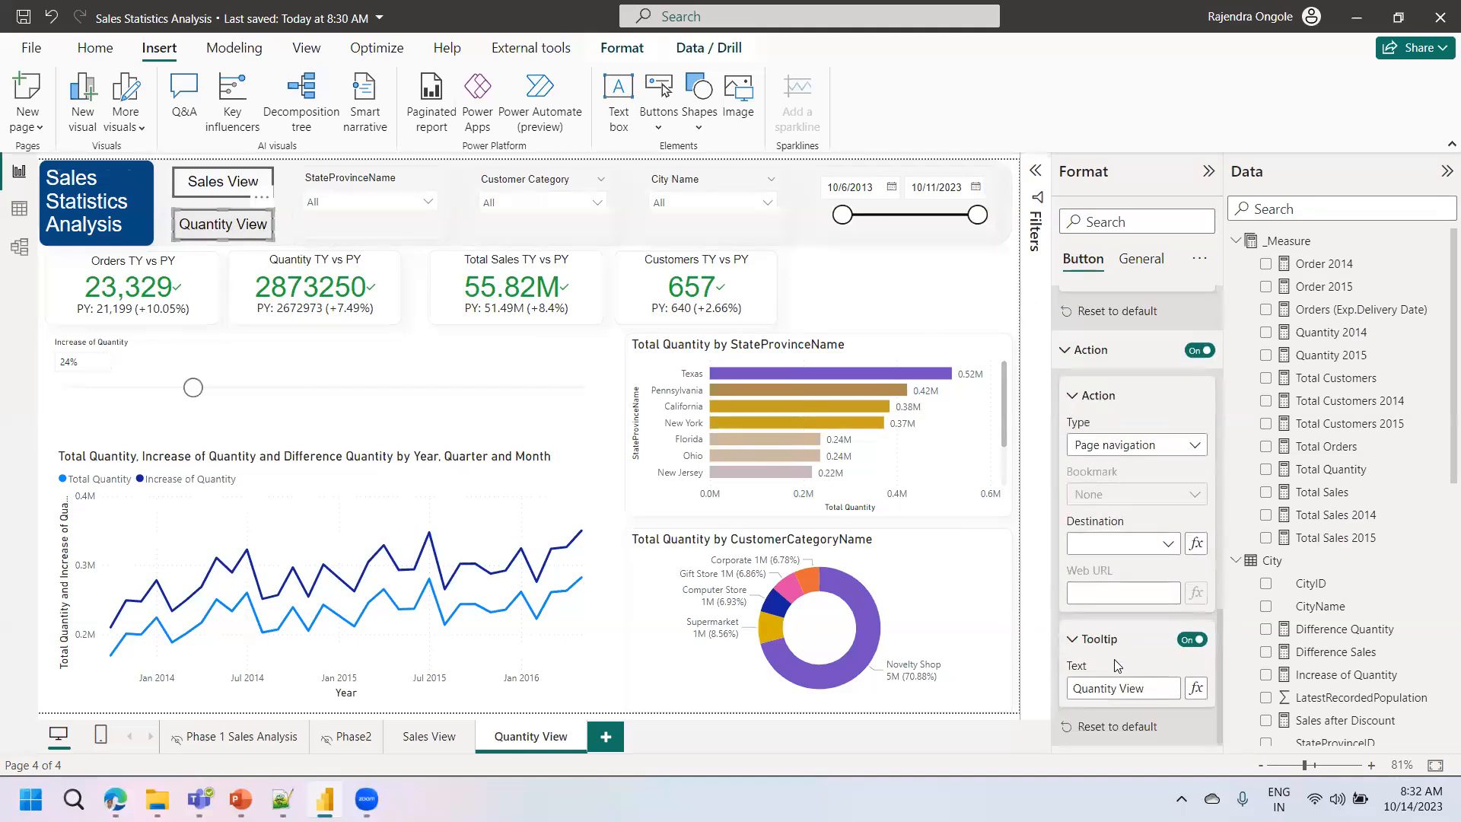
left_click(1190, 643)
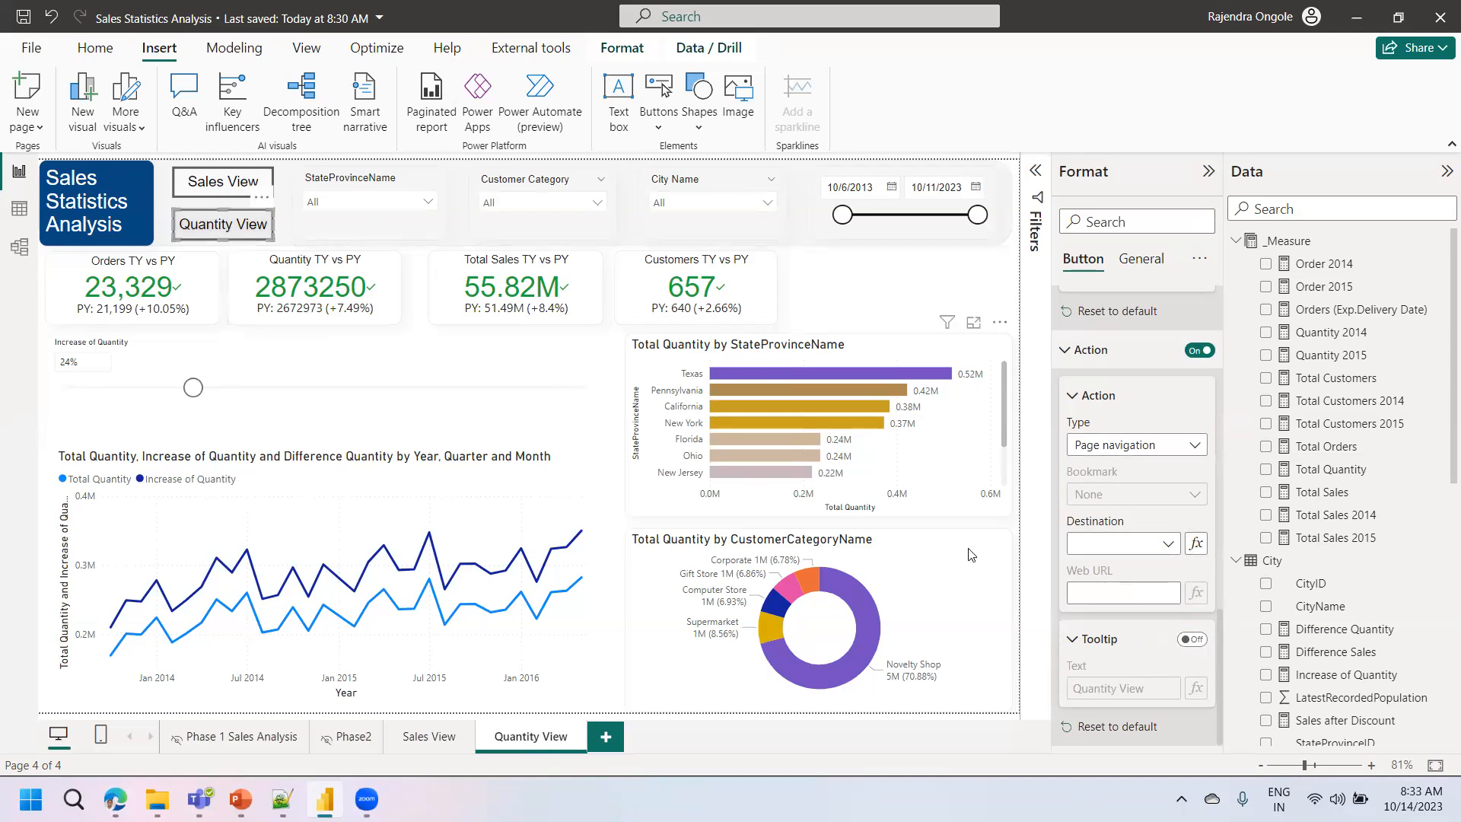
left_click(1191, 640)
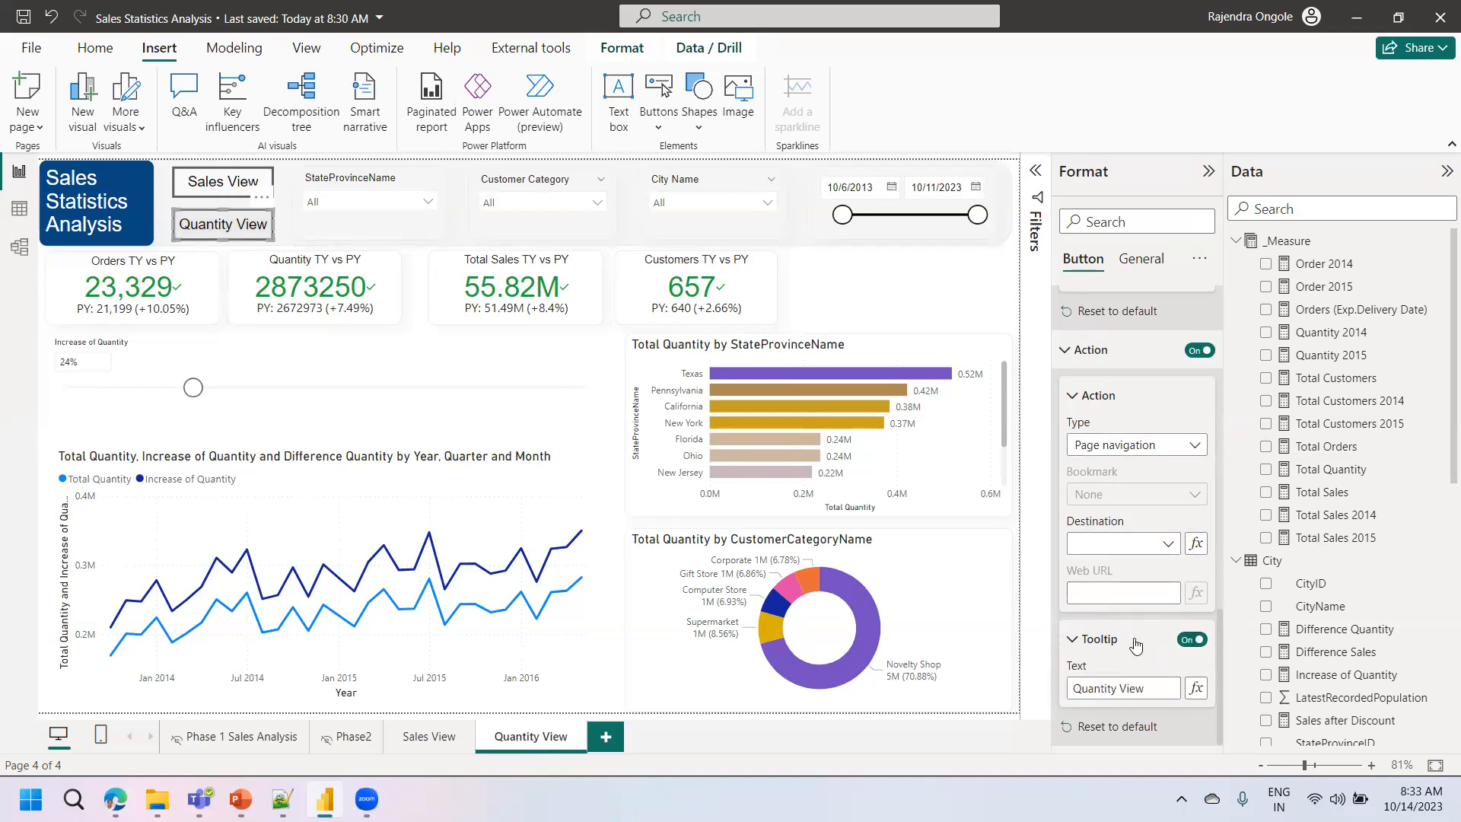
left_click(1196, 352)
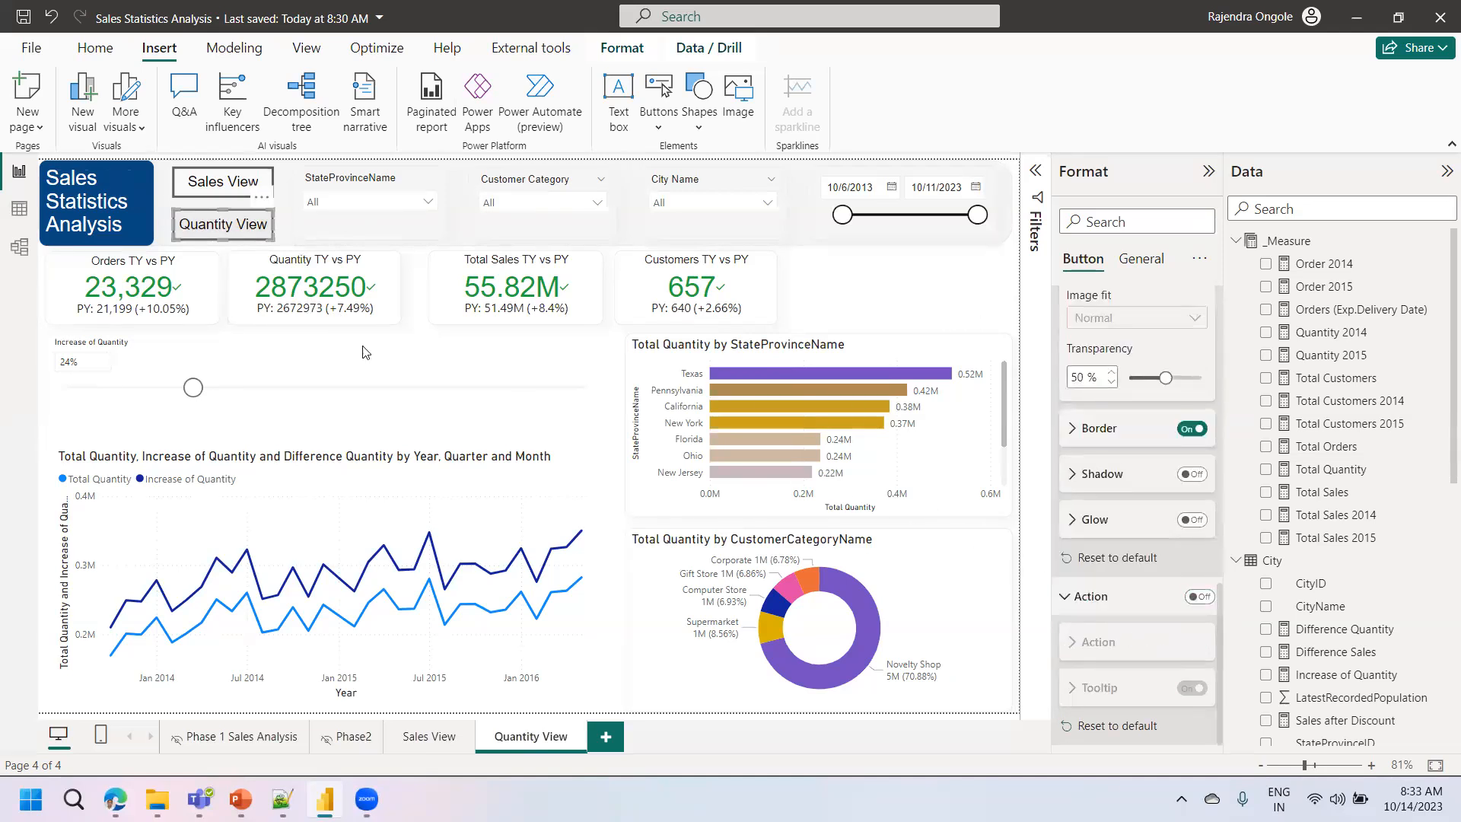
left_click(611, 336)
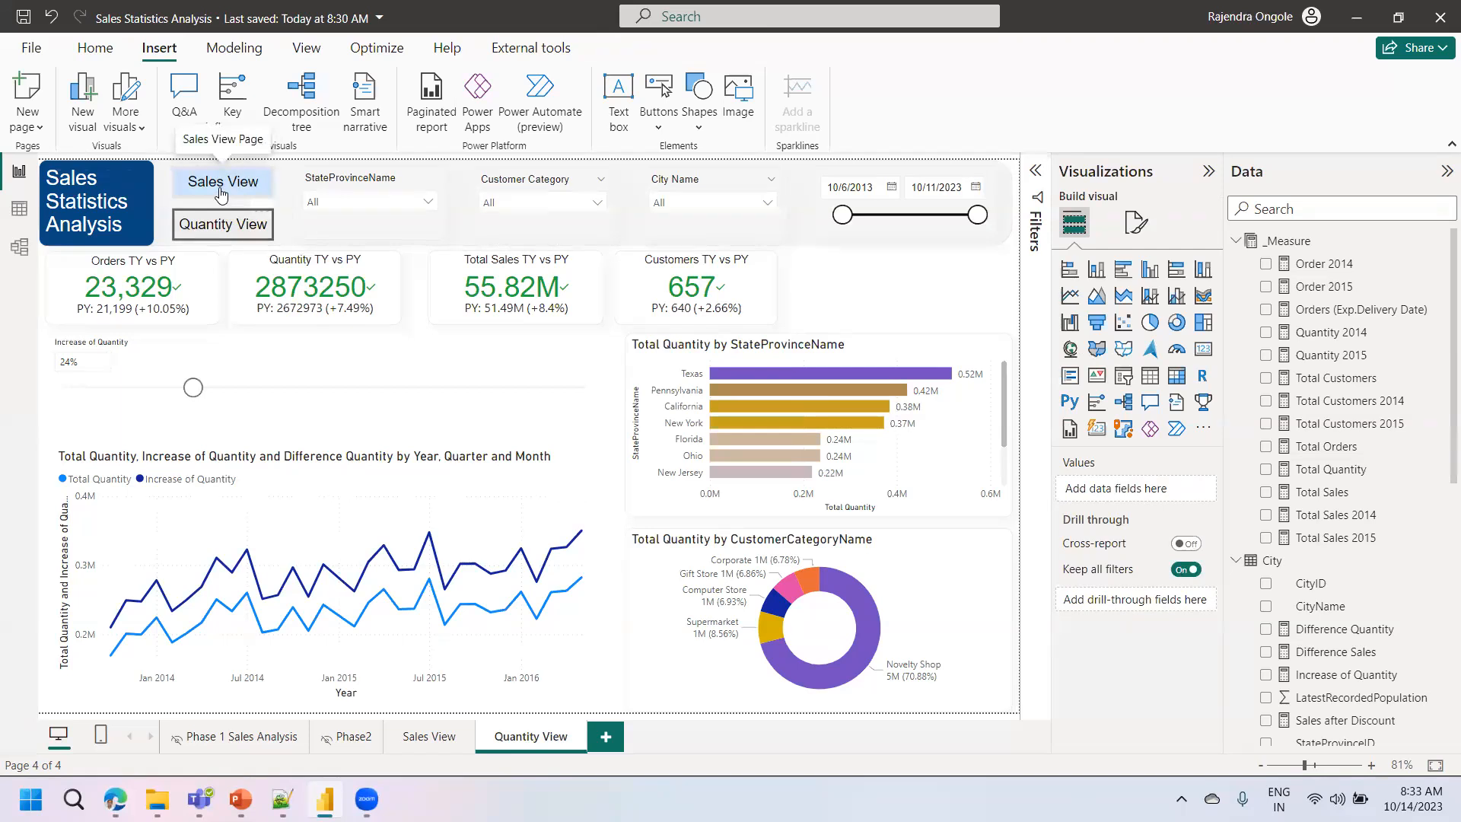
Go to Sales View via its button, hide the Quantity View page, and save the report.
left_click(220, 196, "ctrl")
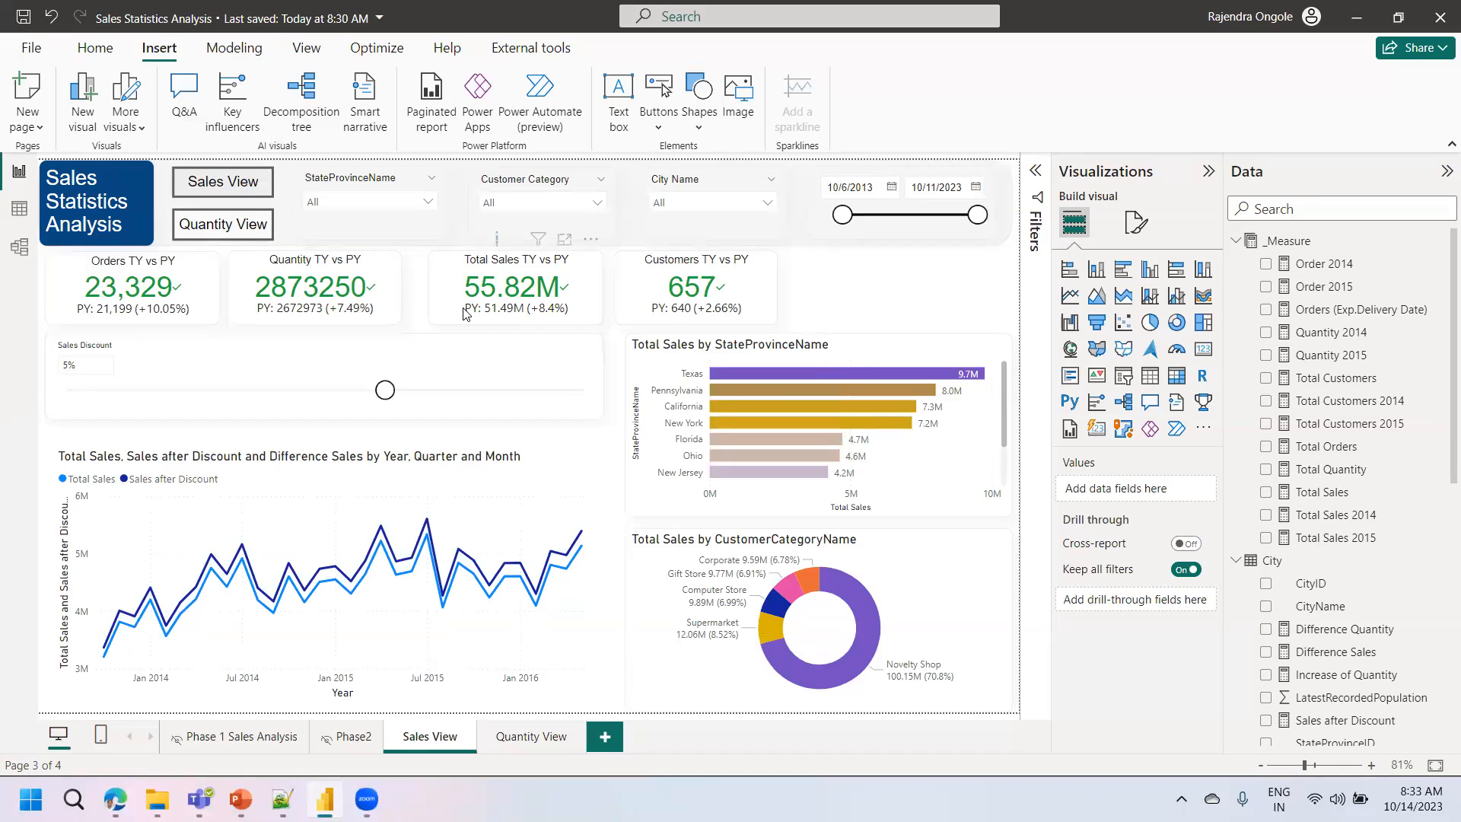
right_click(522, 742)
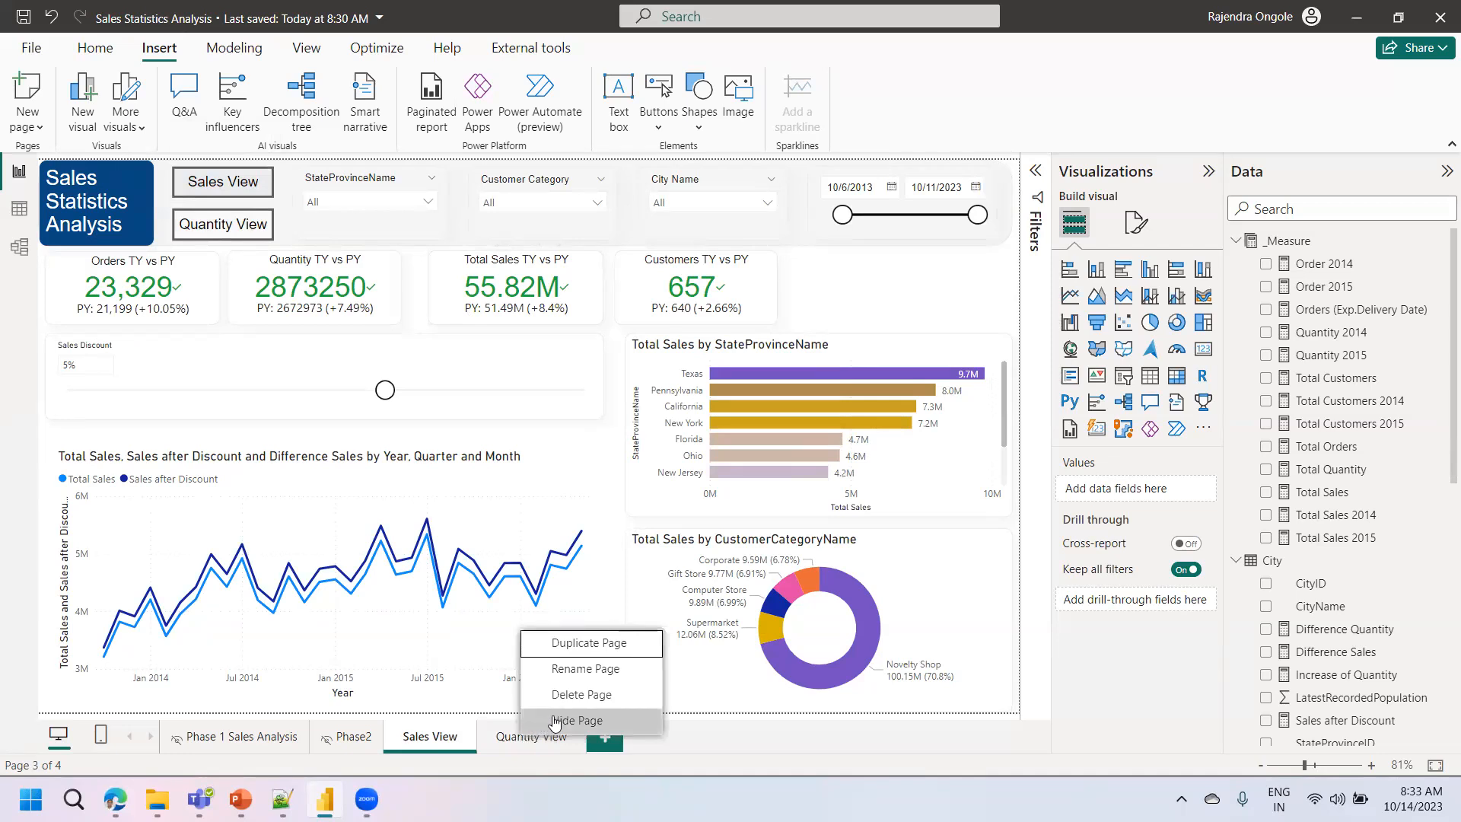
left_click(455, 741)
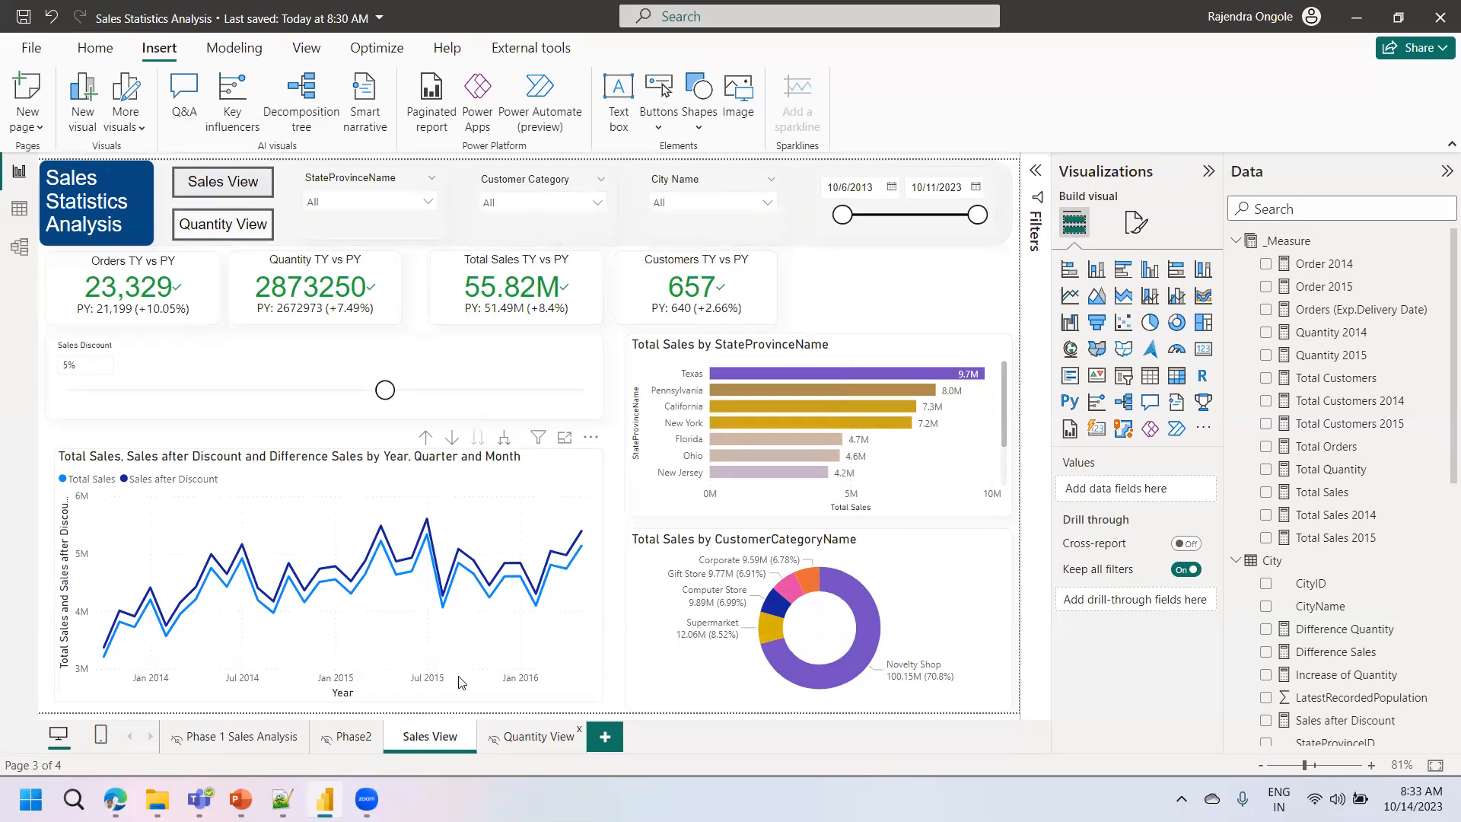
key("ctrl+s")
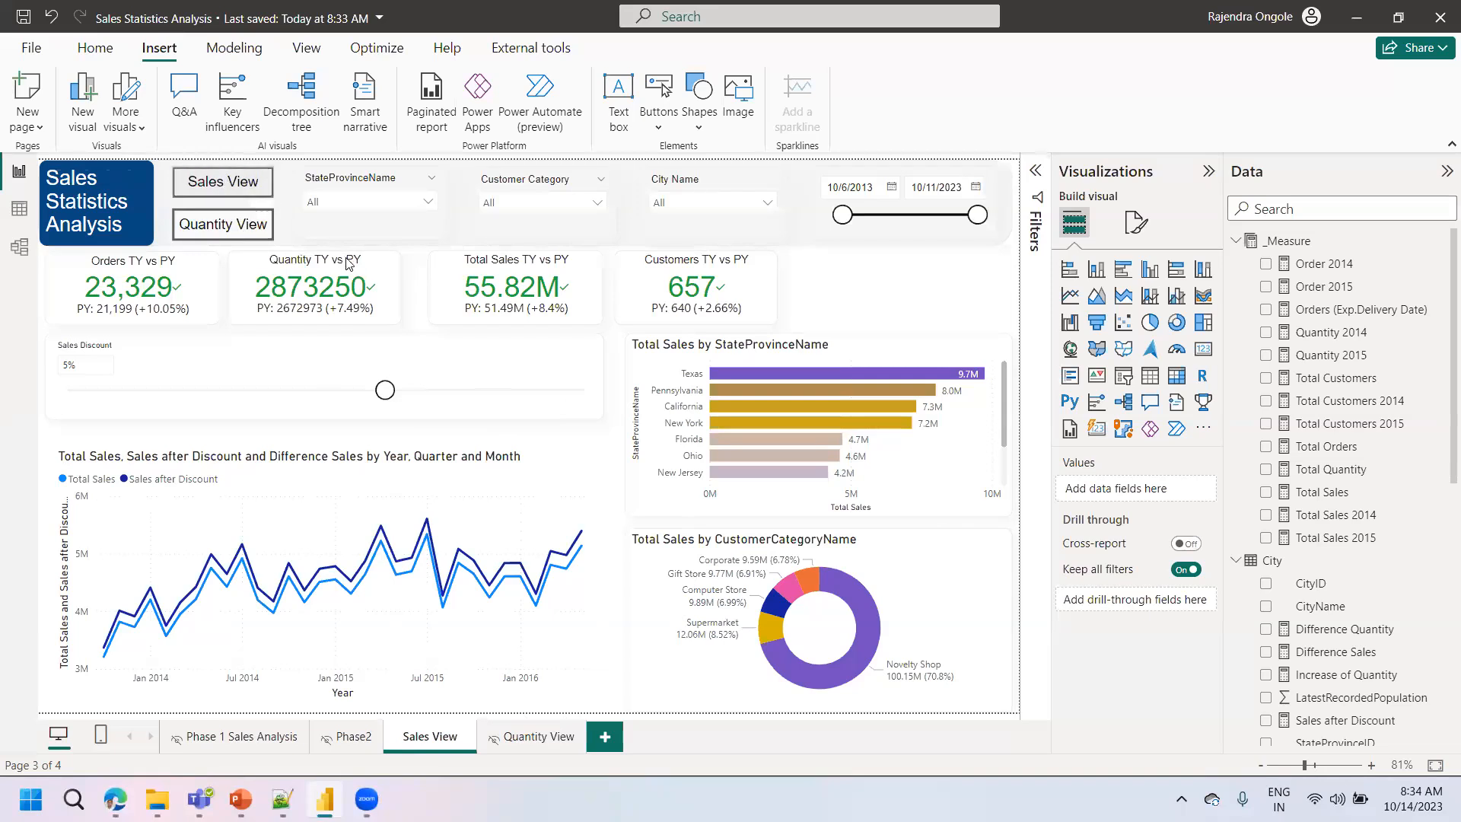
Fill the Sales View button's default state with grey on the Sales View page.
left_click(234, 206)
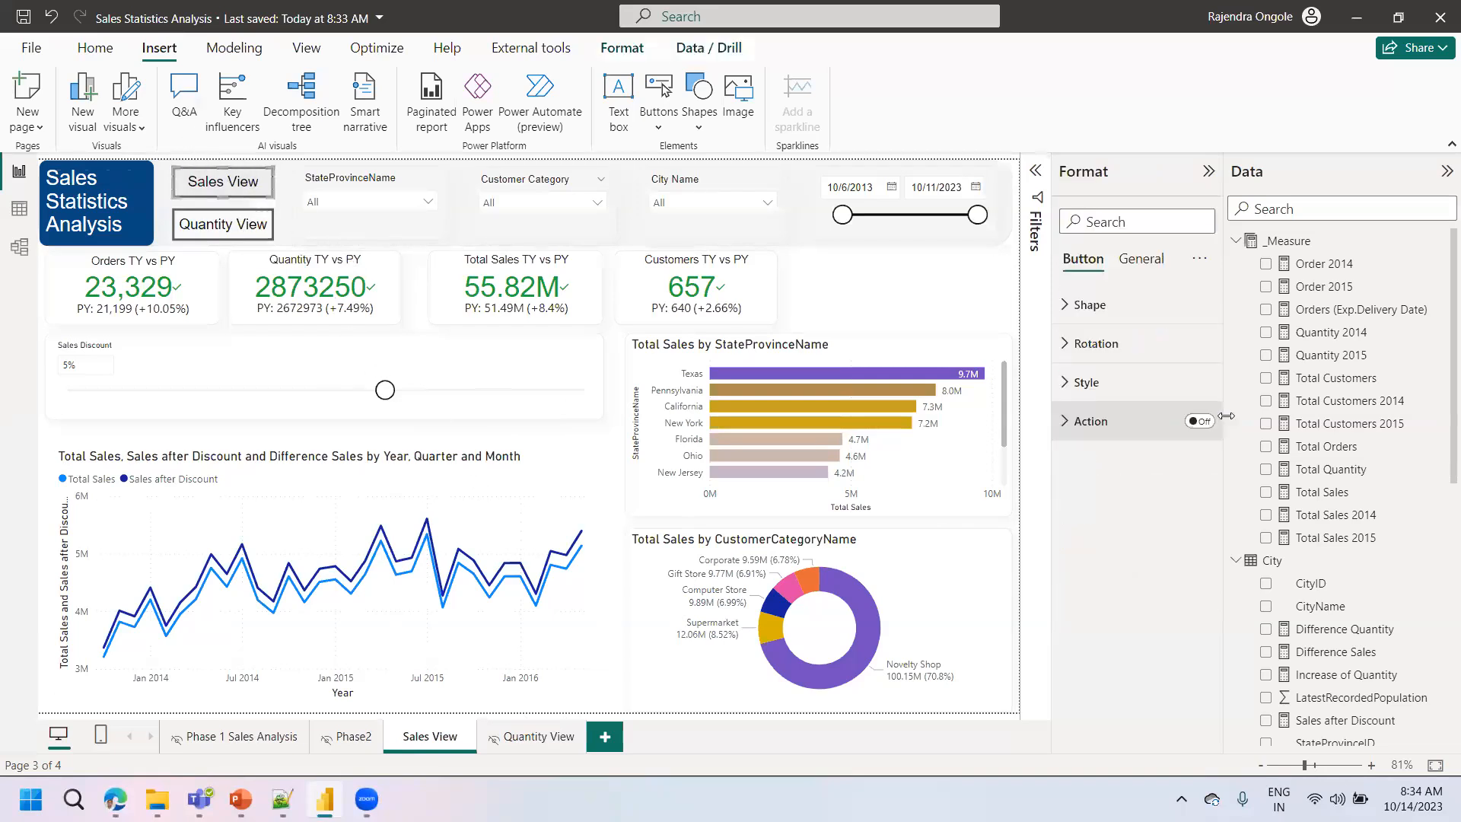
left_click(1086, 383)
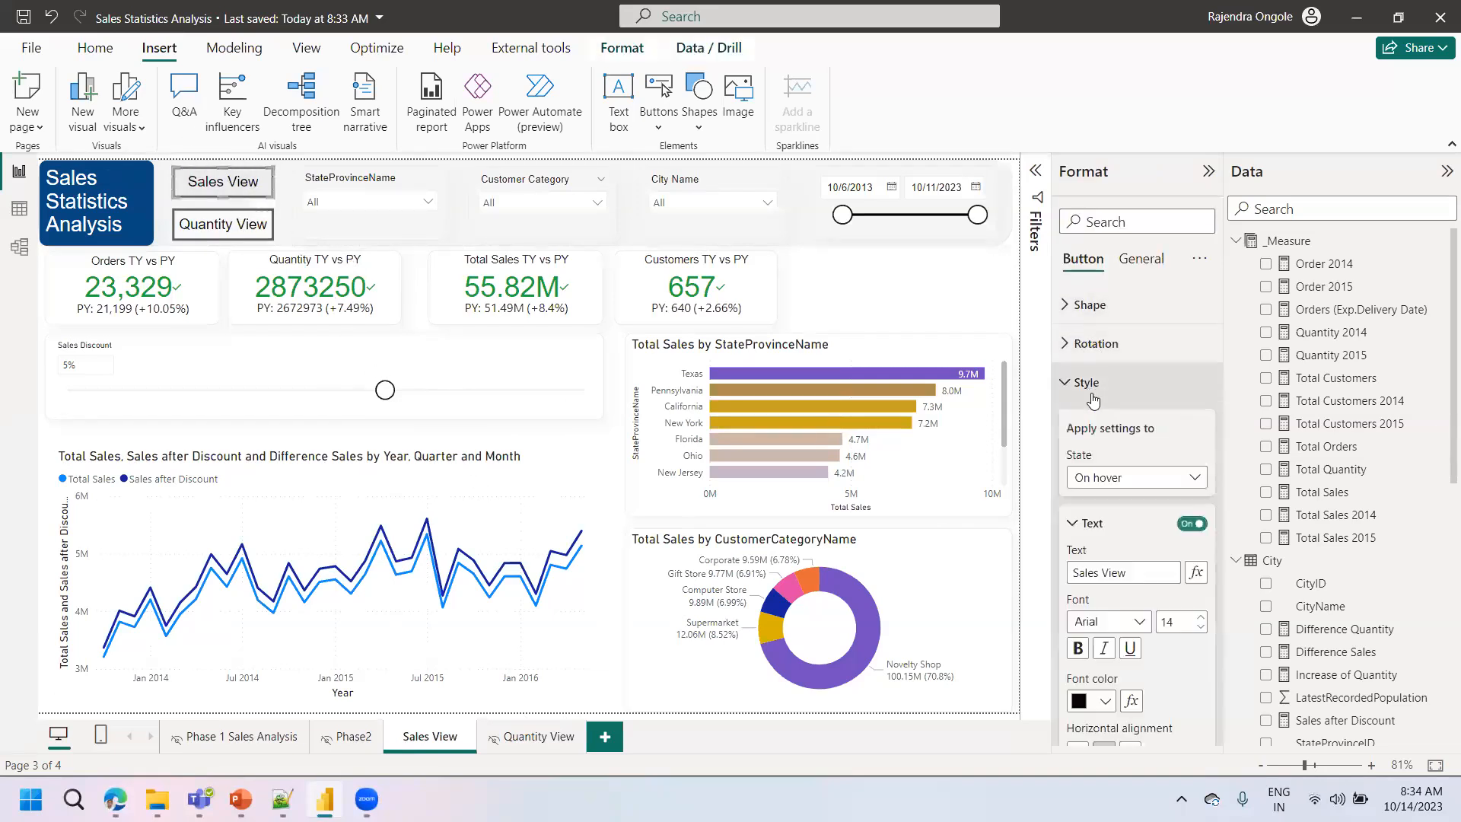
scroll(1128, 509, "down", 3)
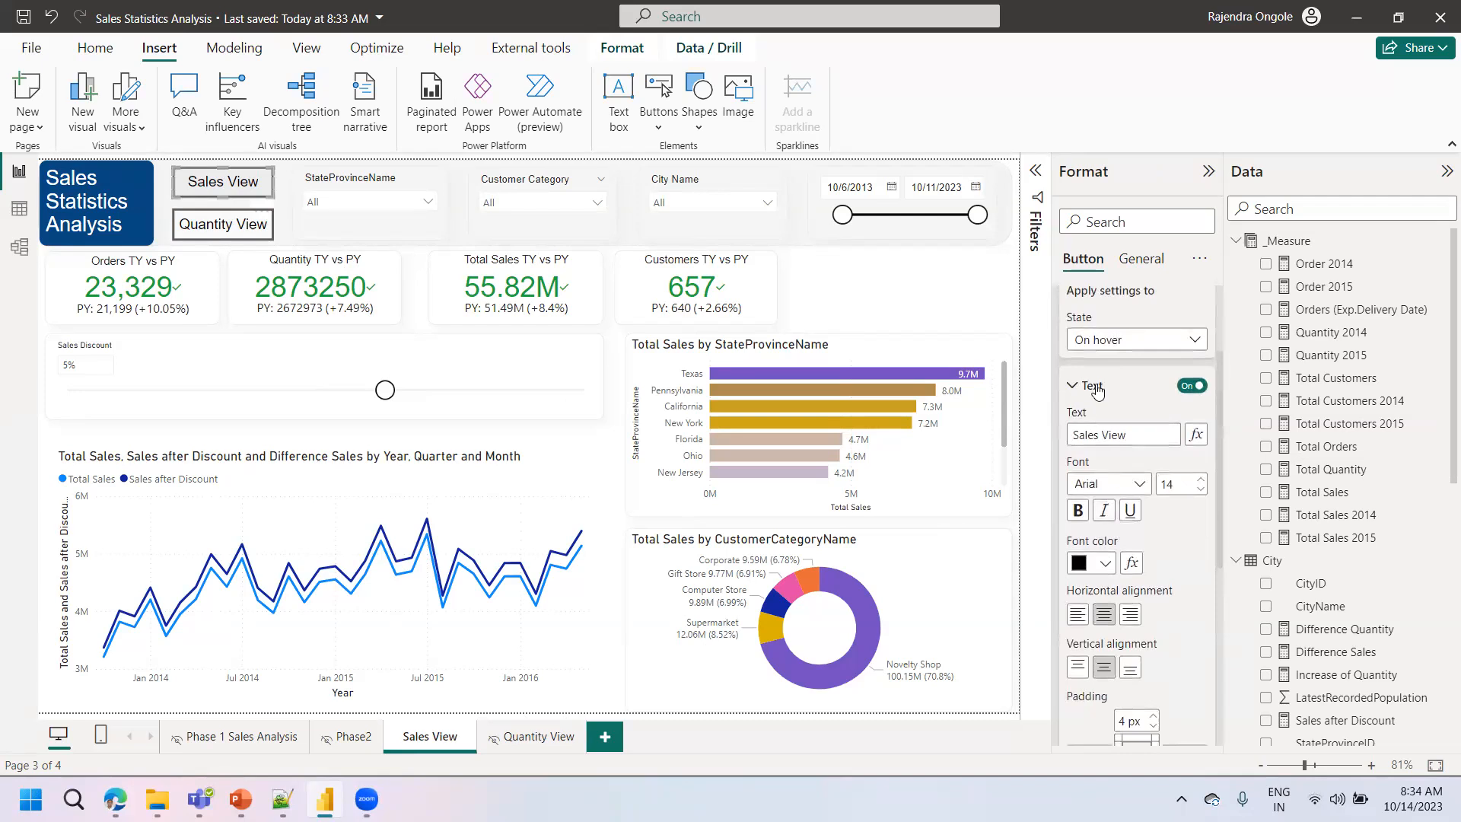
left_click(1113, 348)
left_click(1113, 362)
scroll(1117, 587, "down", 6)
scroll(1117, 582, "down", 2)
left_click(1095, 512)
left_click(1095, 561)
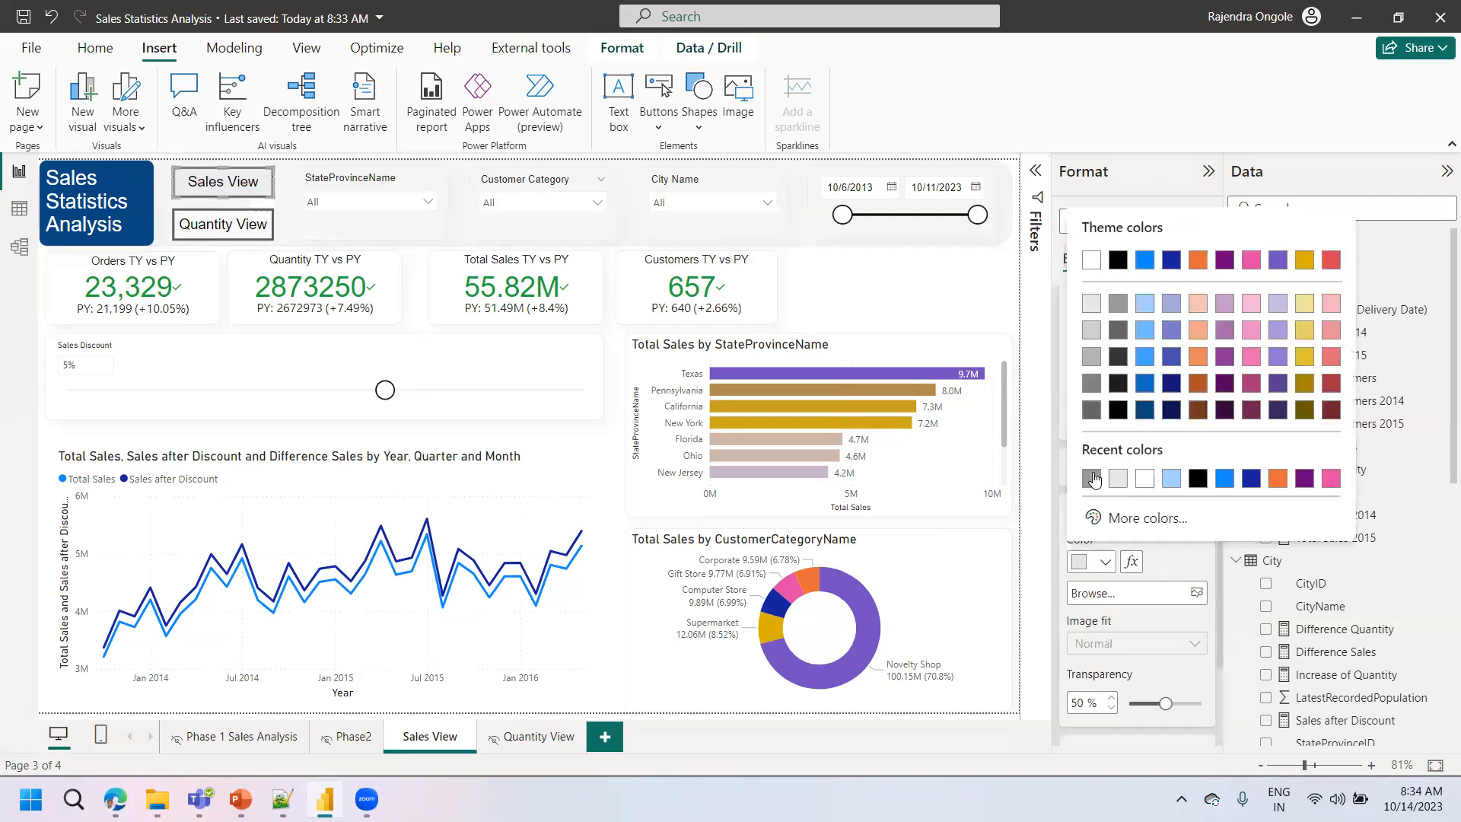
left_click(1116, 308)
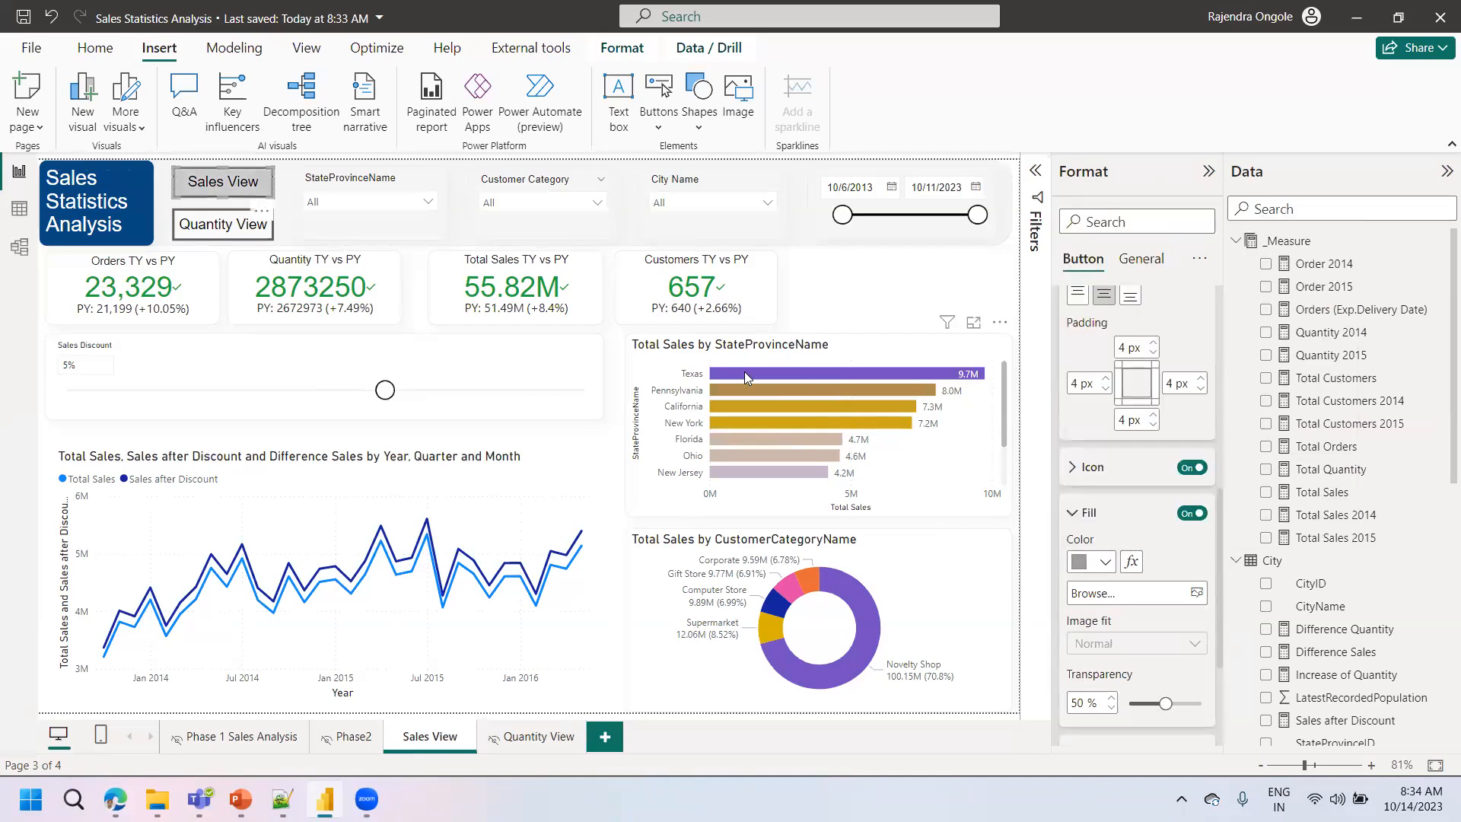
left_click(611, 563)
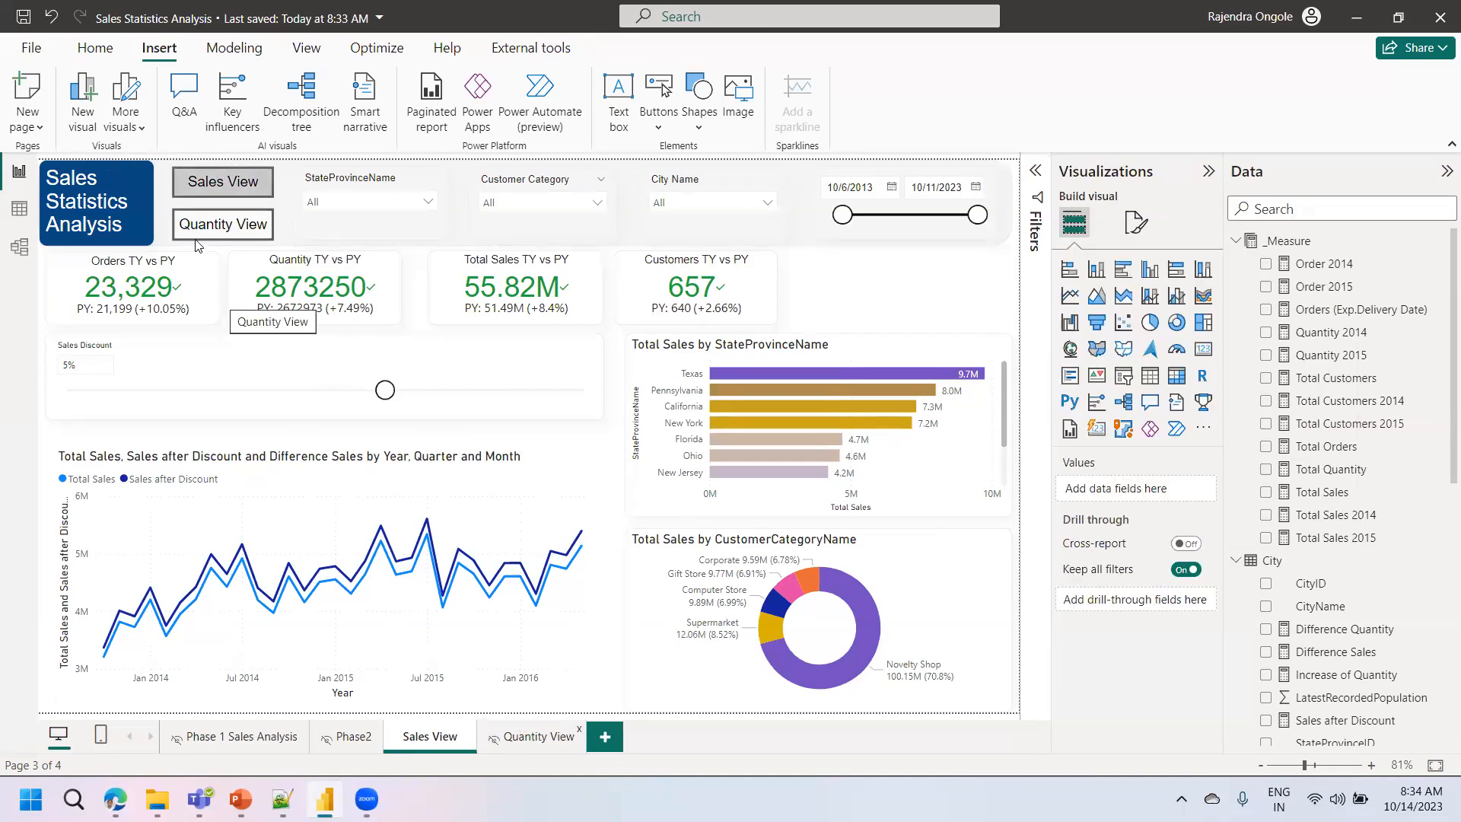
On the Quantity View page, fill the Quantity View button with grey.
left_click(214, 229, "ctrl")
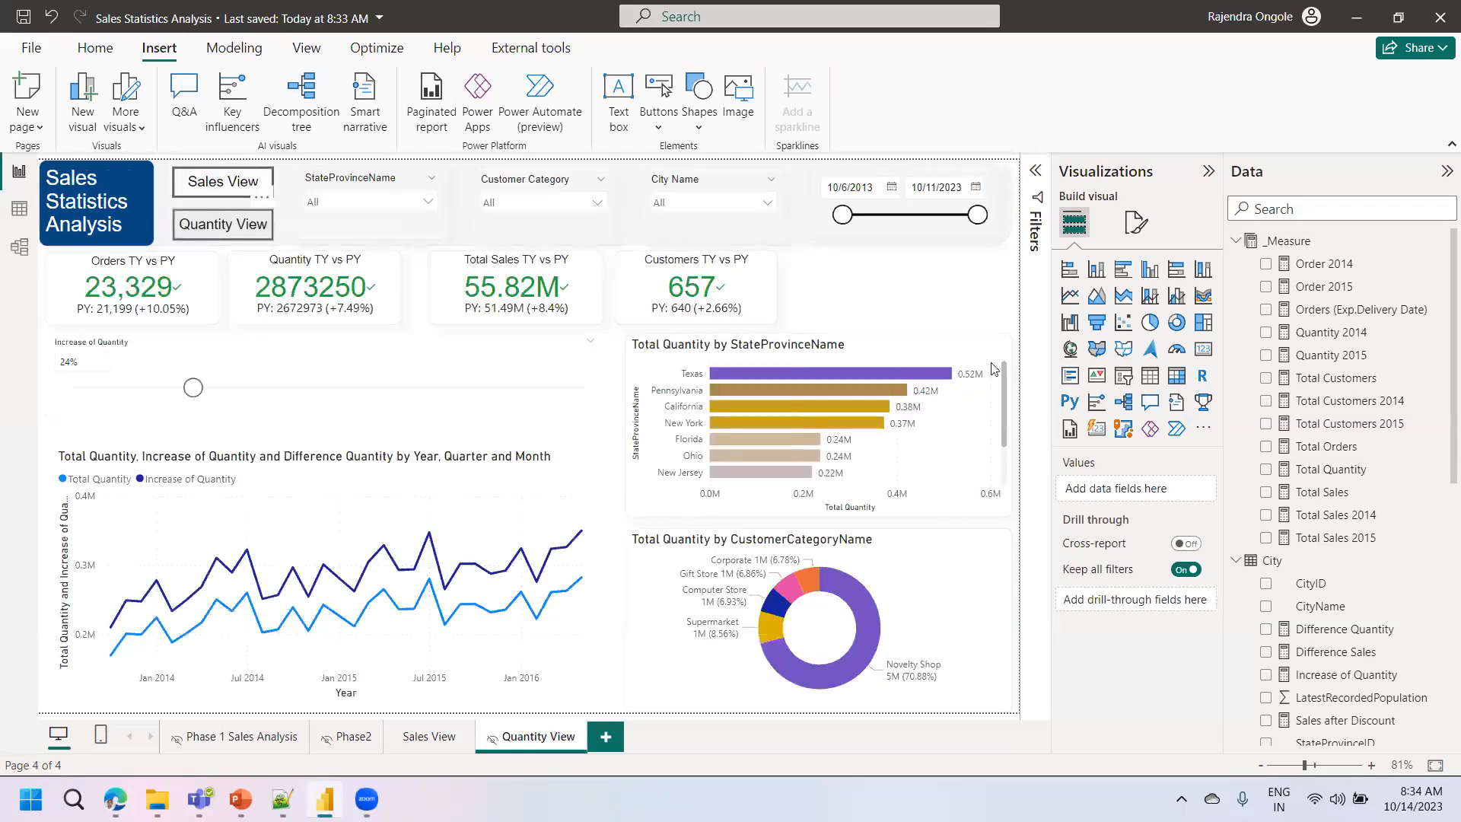
scroll(1103, 509, "down", 5)
left_click(1072, 513)
left_click(1095, 568)
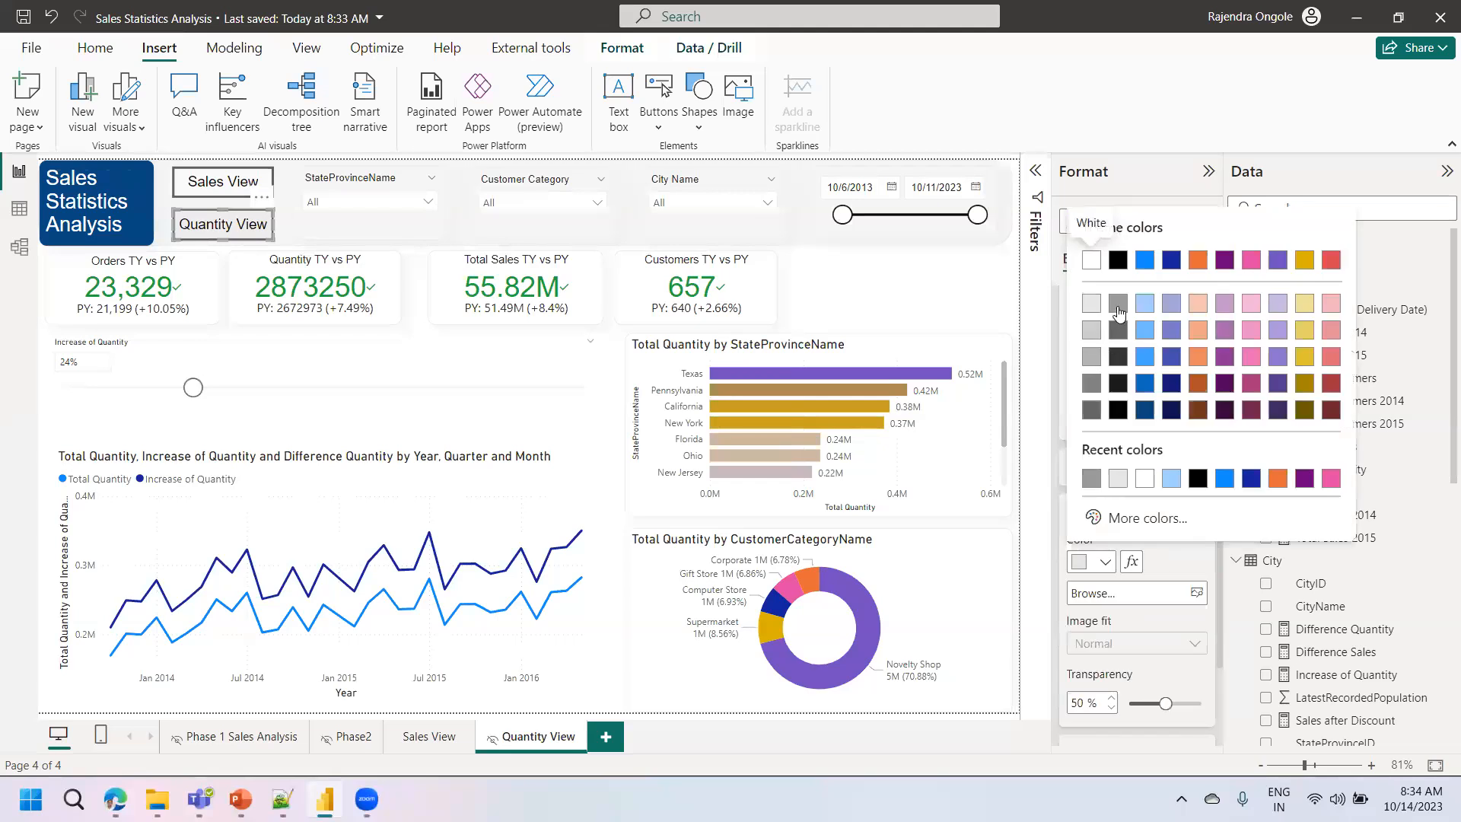
left_click(1117, 305)
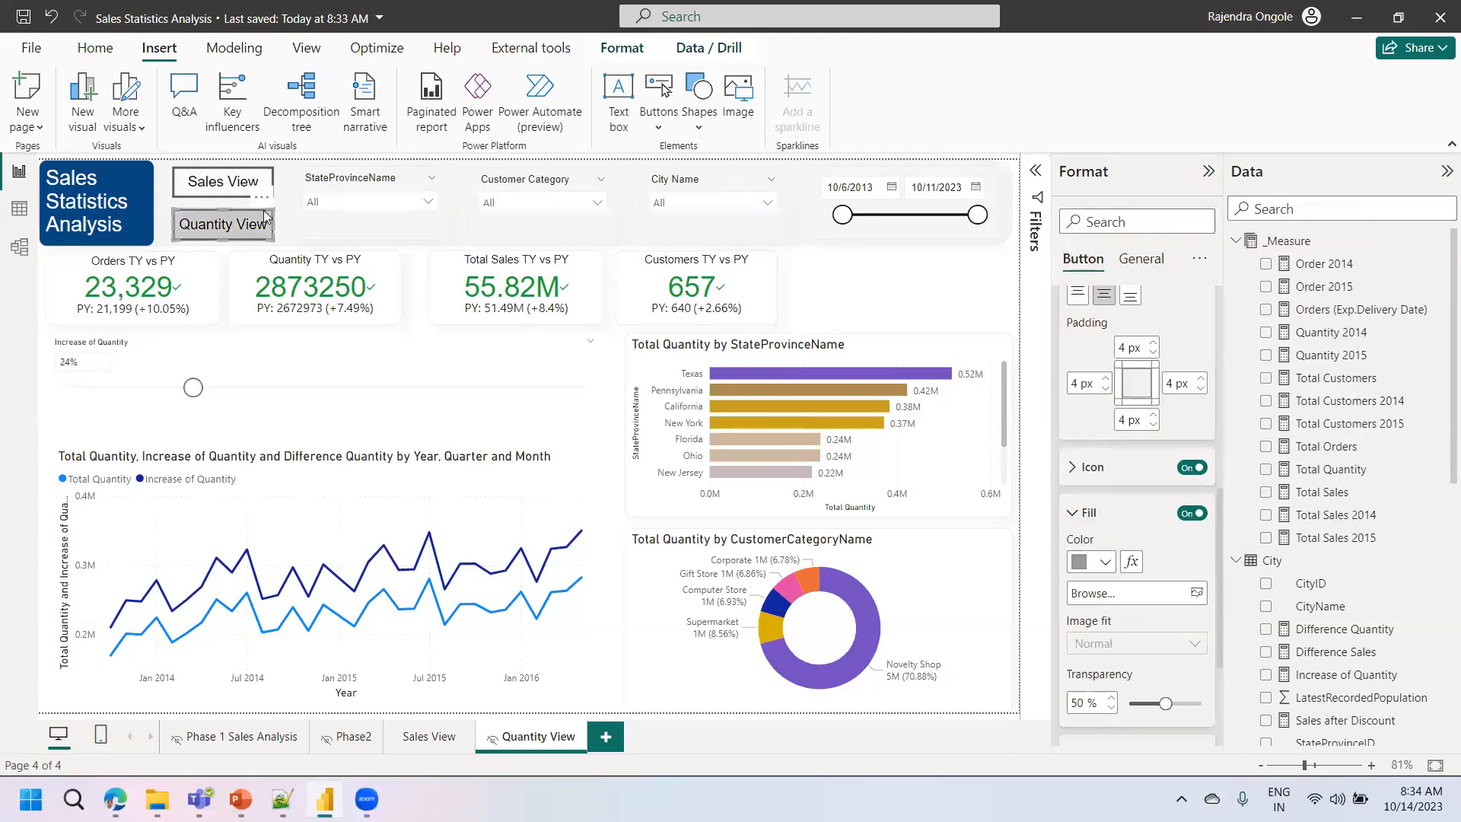
left_click(414, 289)
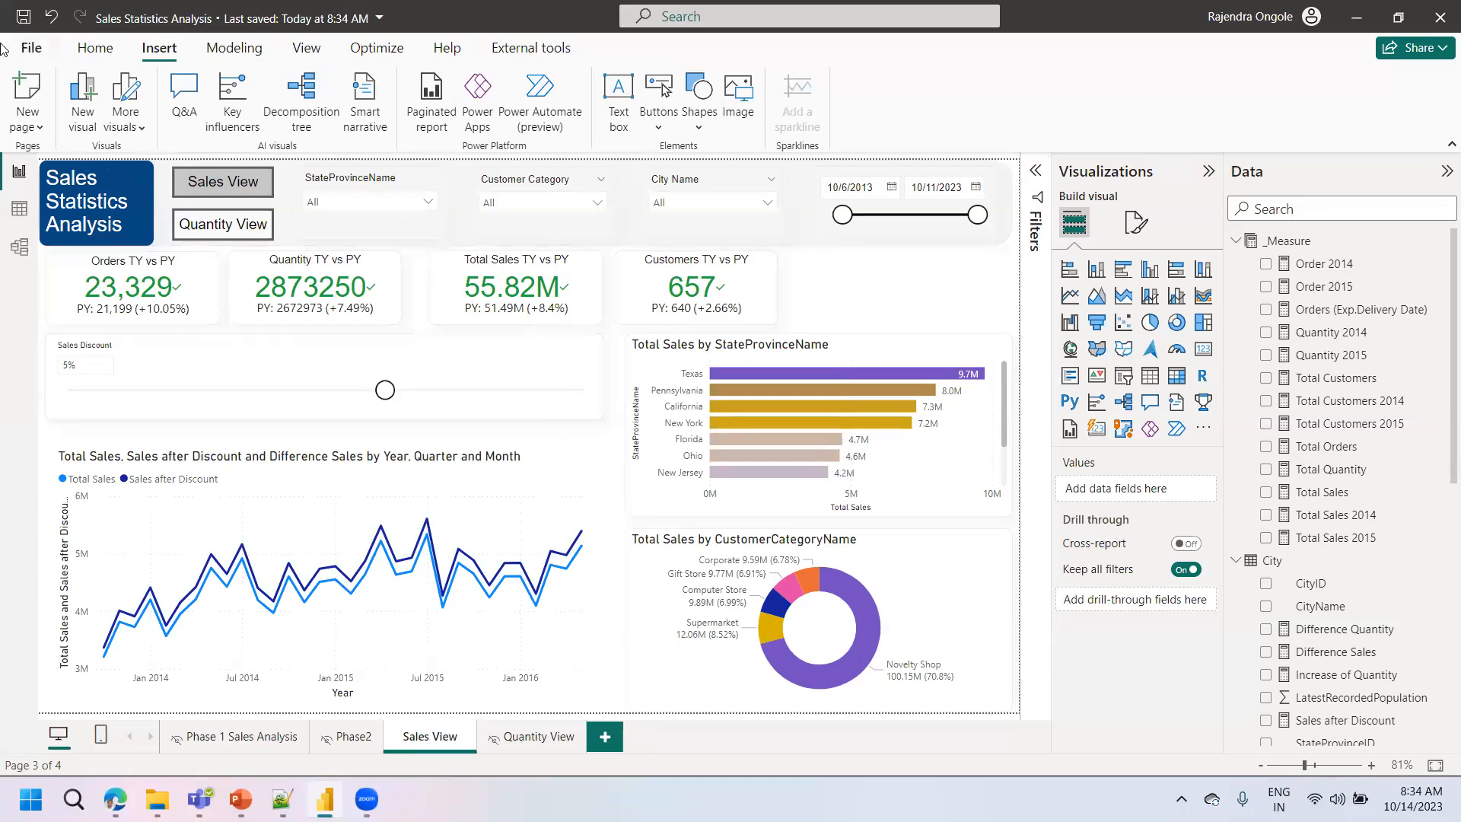
Publish the report to the Synapseanalytics workspace.
left_click(95, 47)
left_click(973, 114)
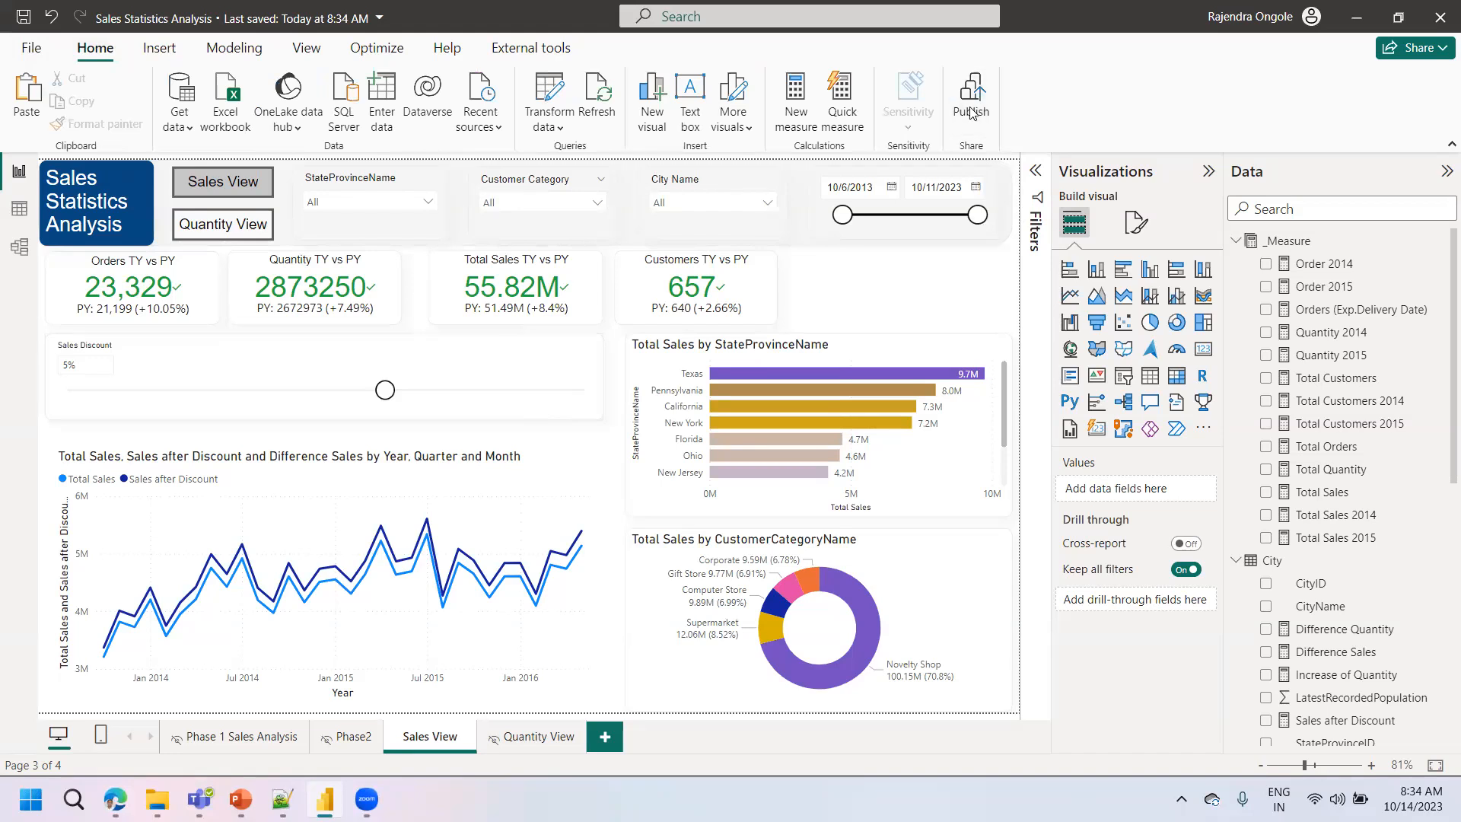
left_click(533, 438)
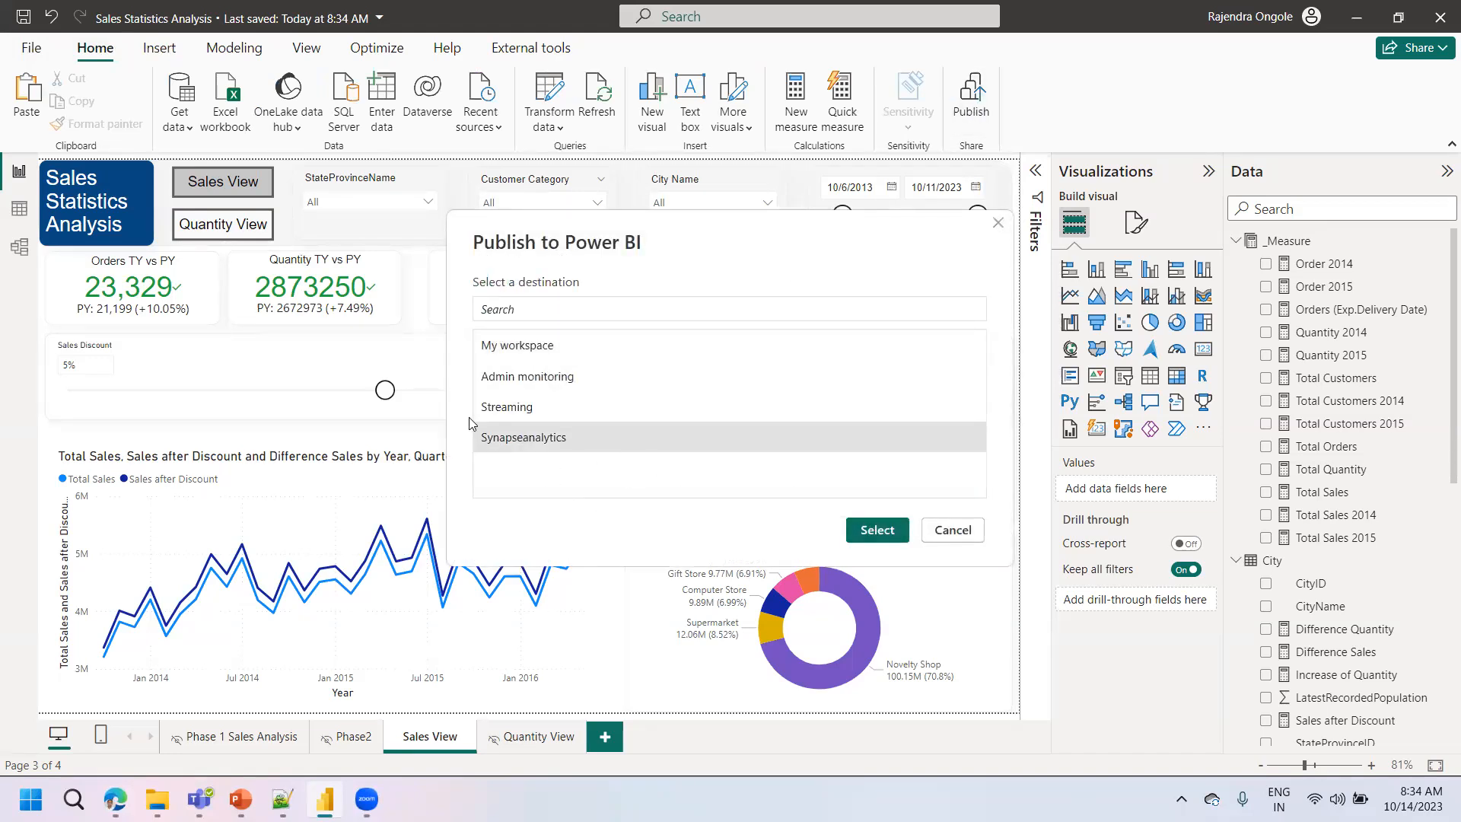
left_click(854, 527)
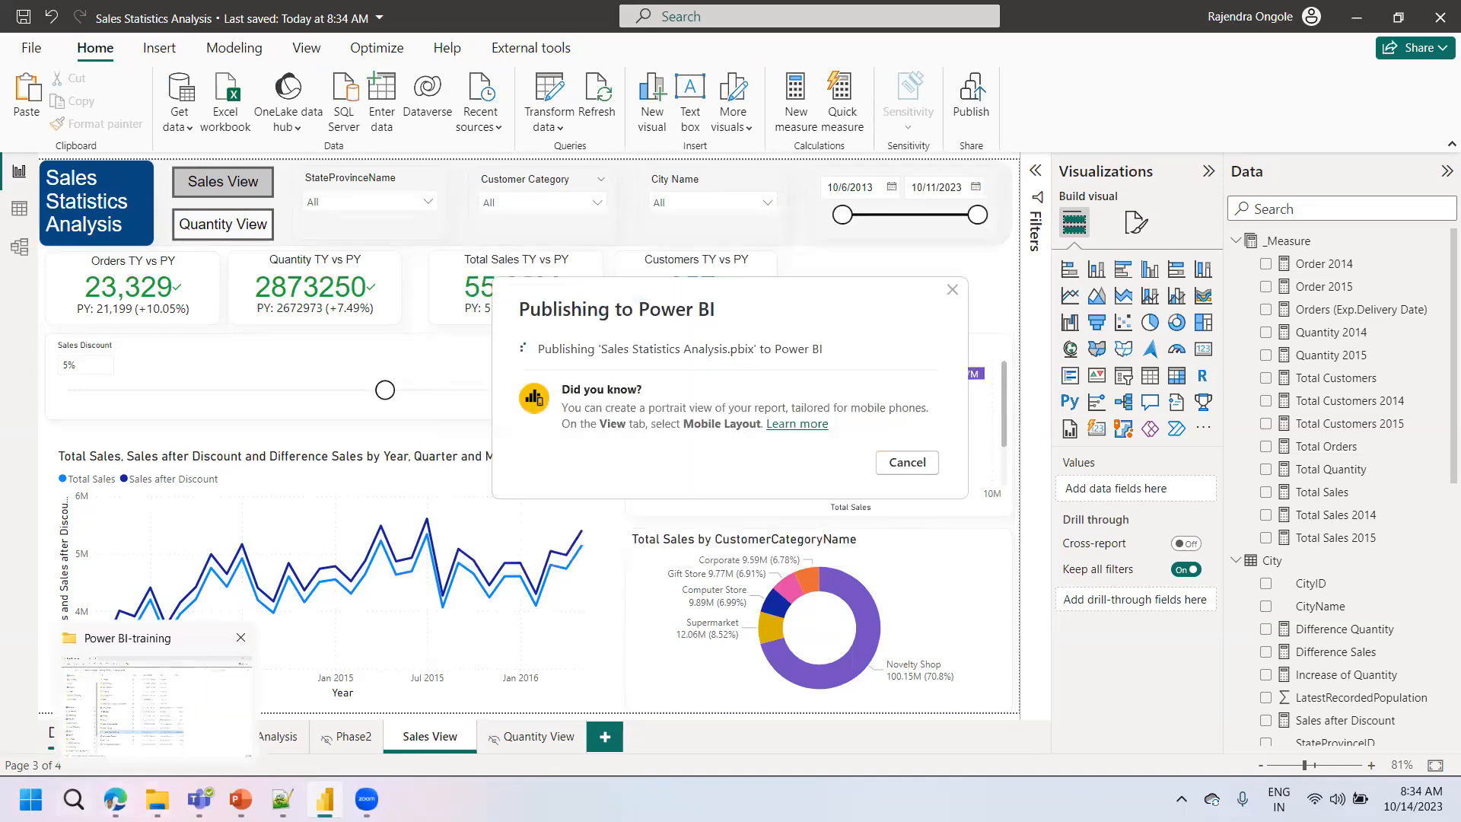
Open an InPrivate browser window and load app.powerbi.com.
right_click(114, 799)
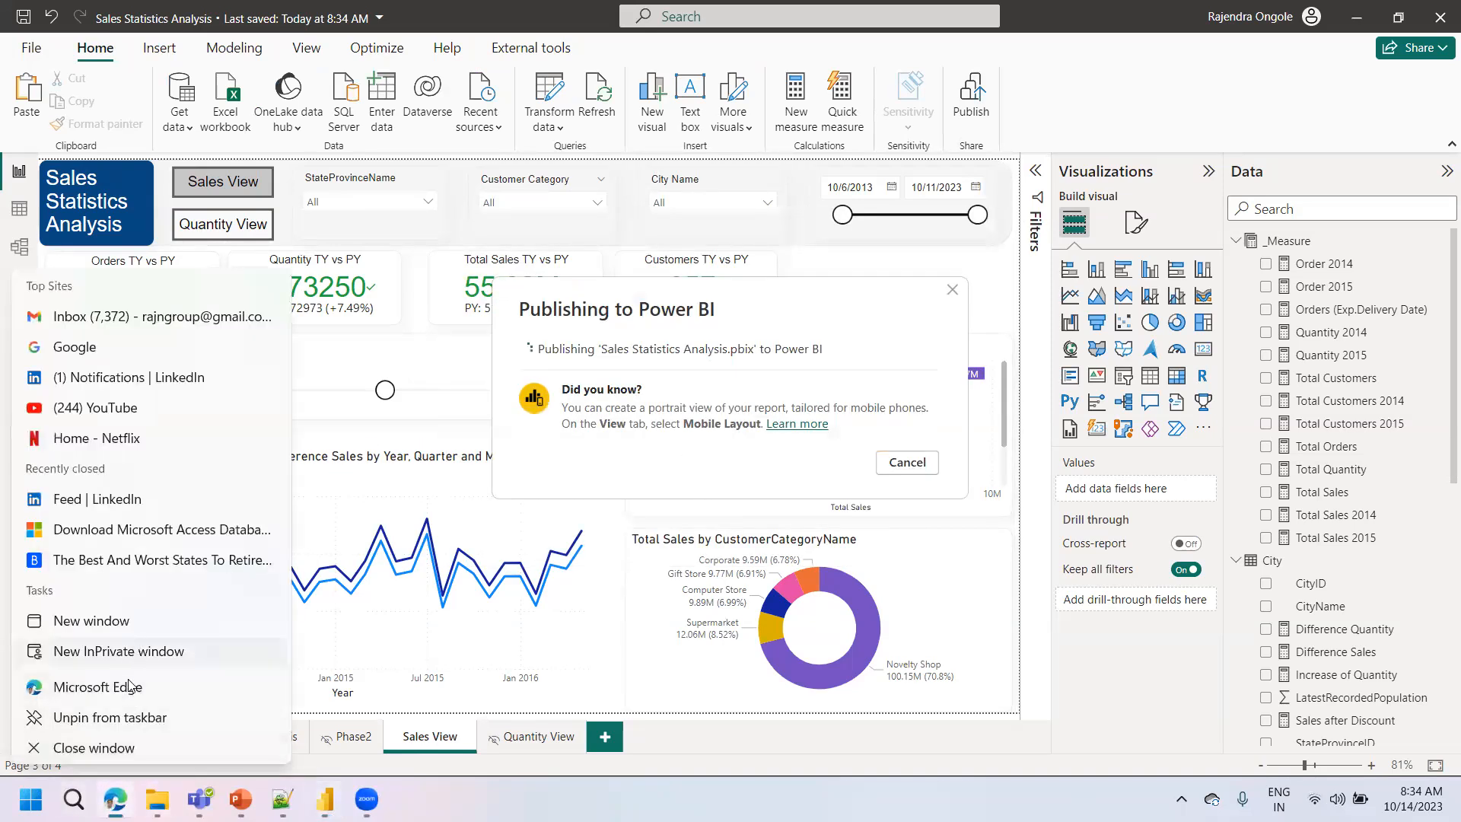
left_click(134, 687)
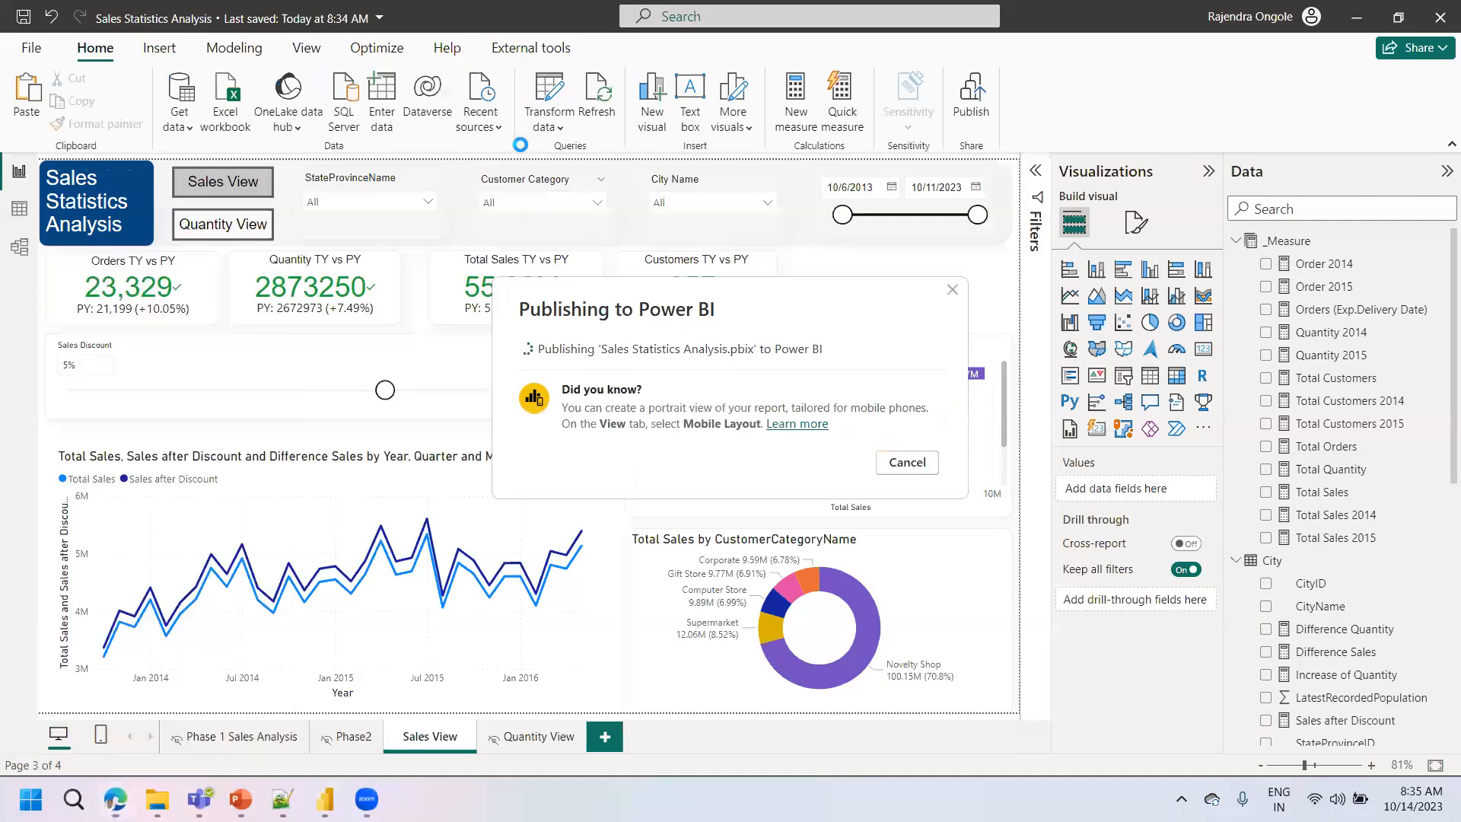
type("app.powerbi.com")
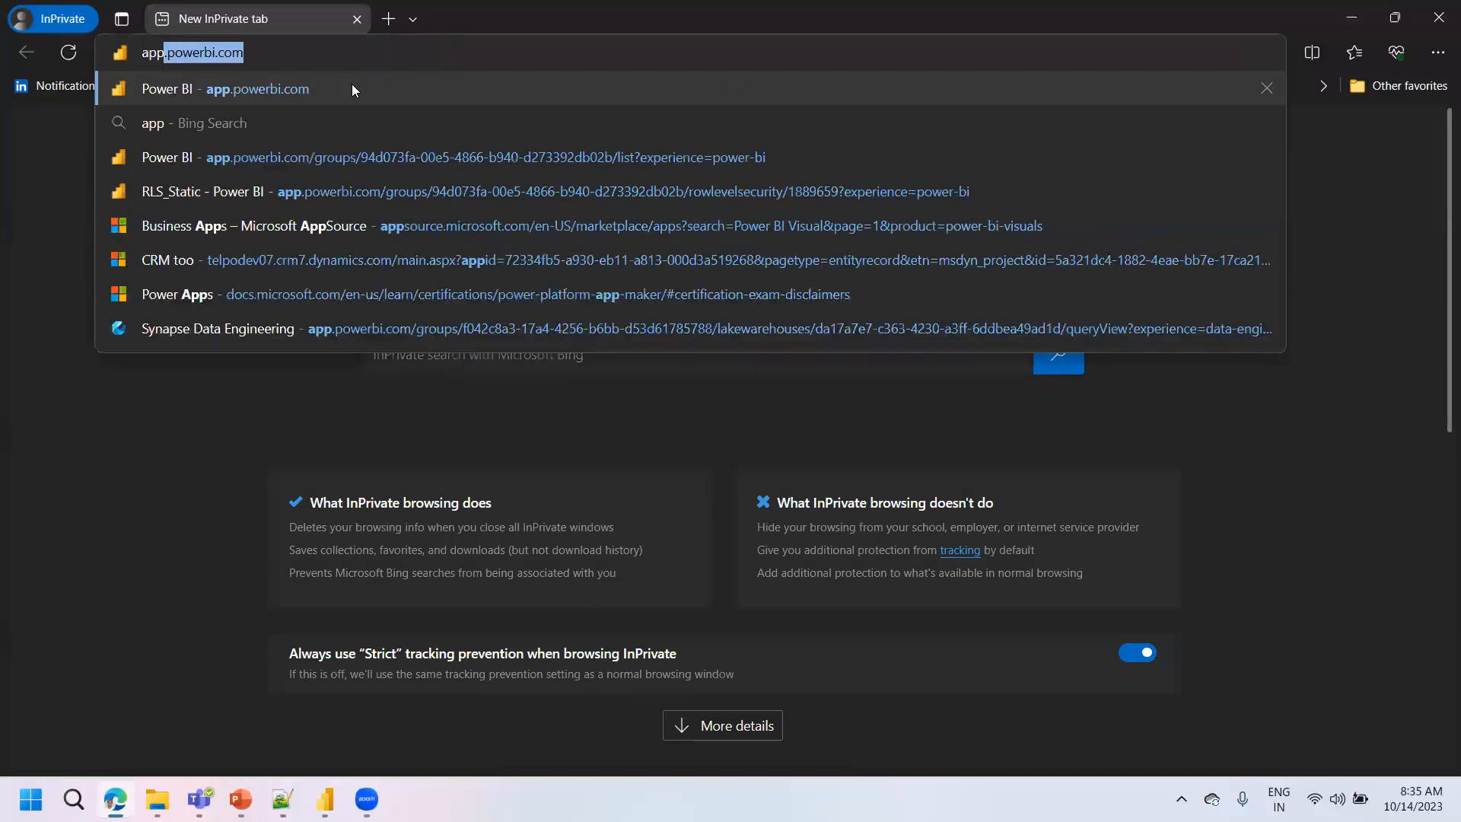
key("Return")
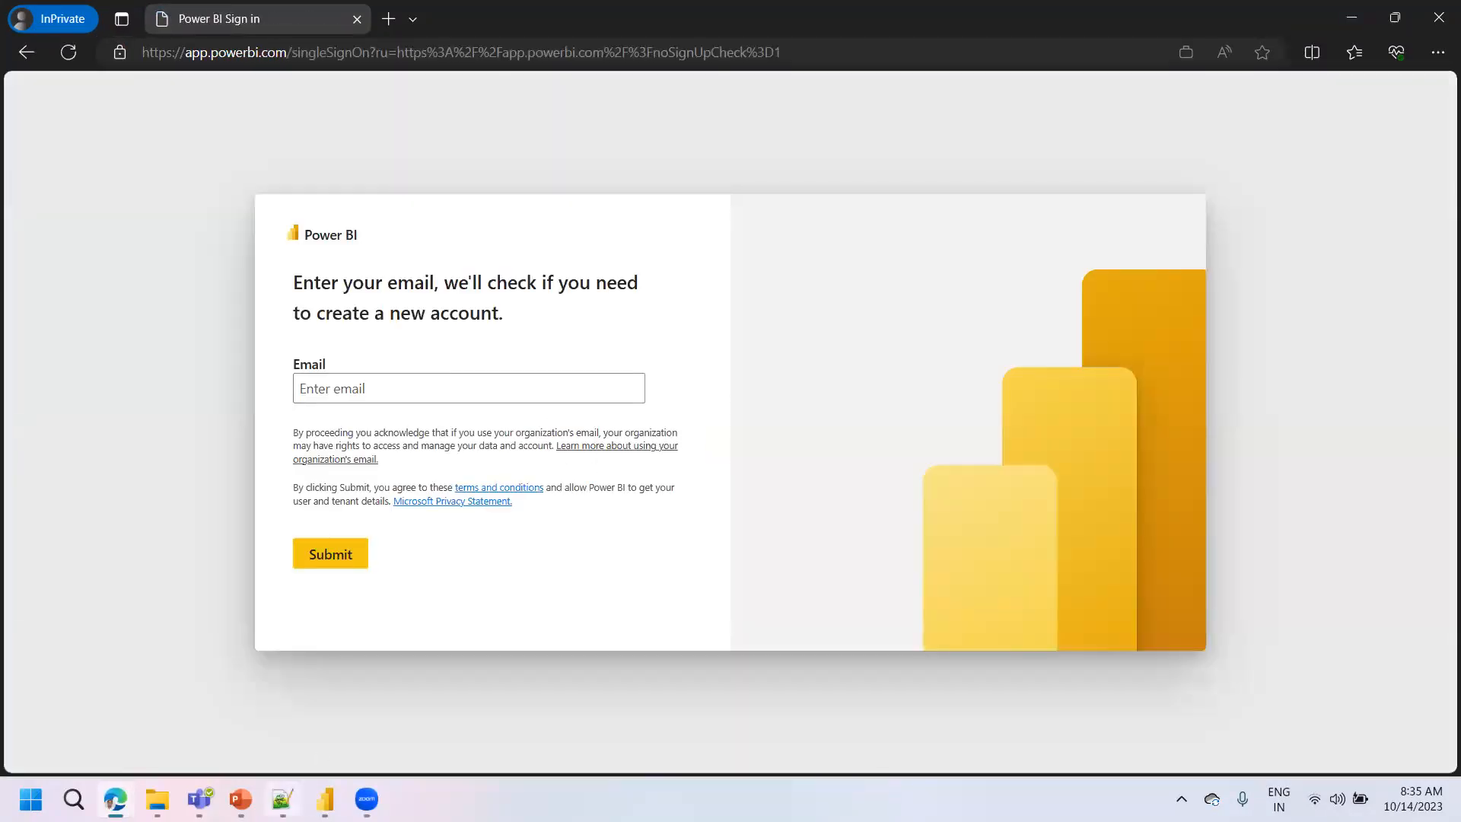
Glance at the notes file in the text editor, then bring Teams forward.
left_click(282, 799)
scroll(209, 389, "down", 8)
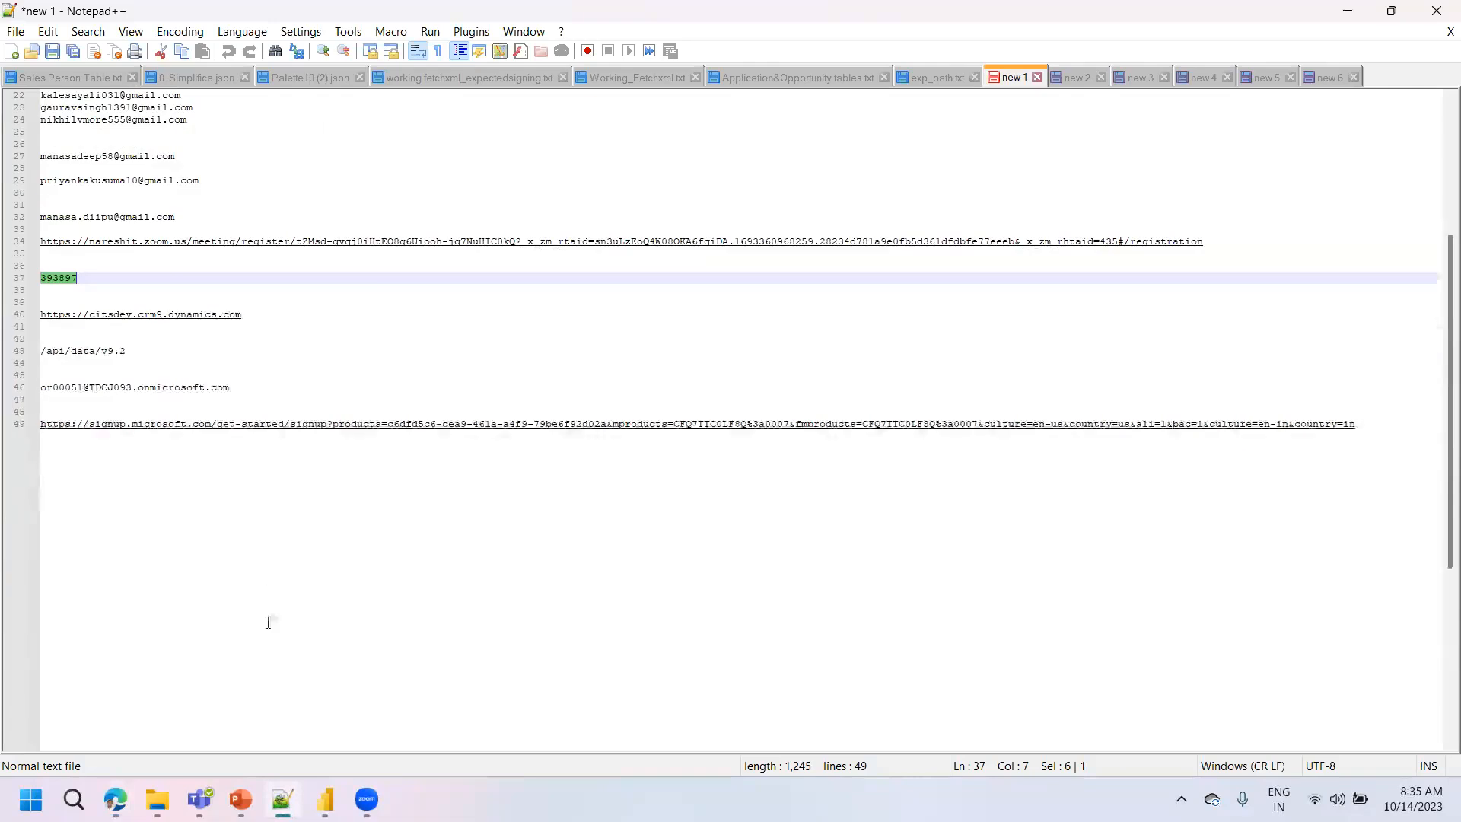
left_click(282, 799)
left_click(199, 799)
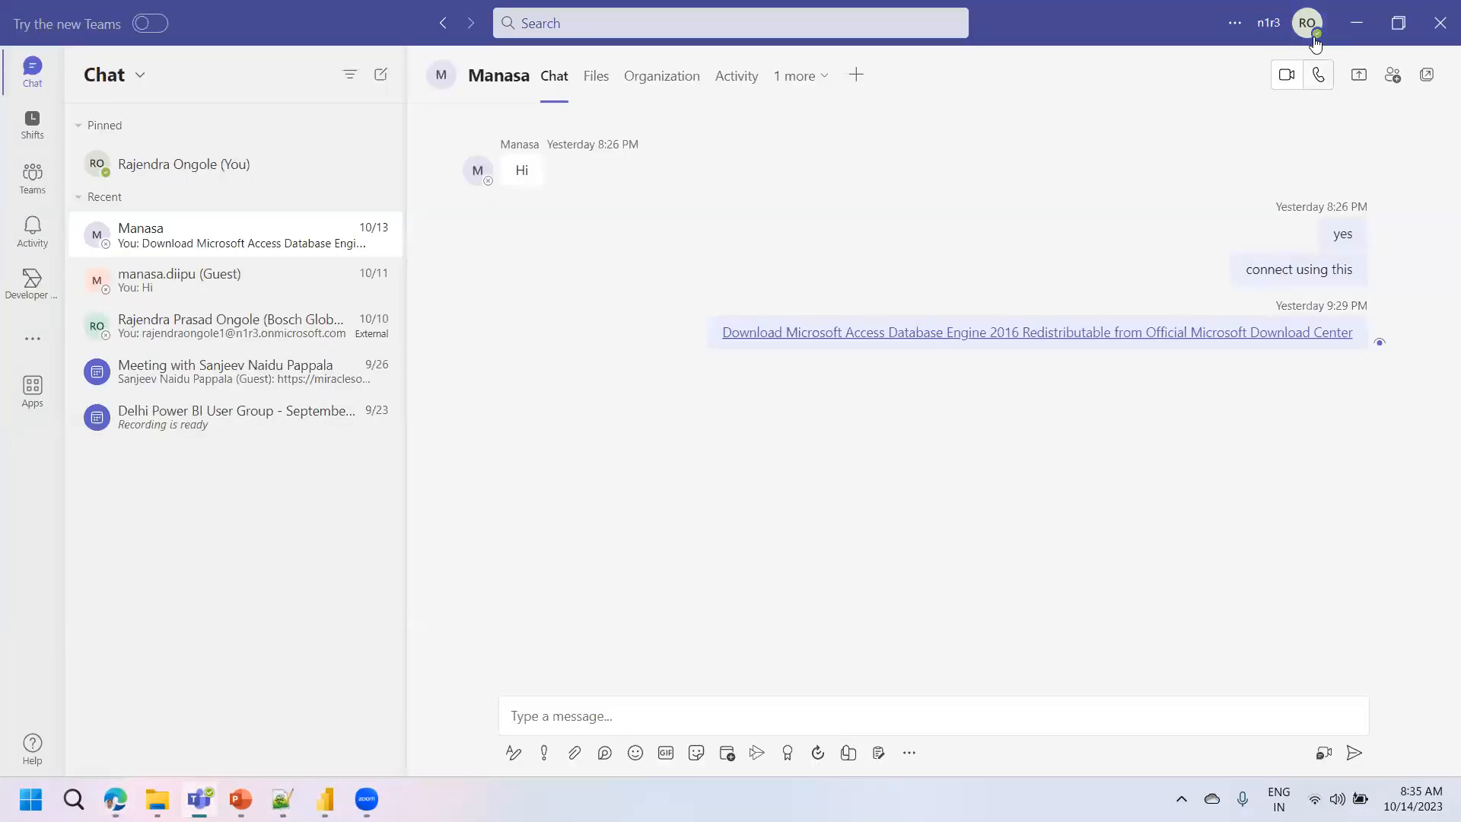
Open the signed-in account's Teams profile card and copy its work e-mail address.
left_click(1314, 38)
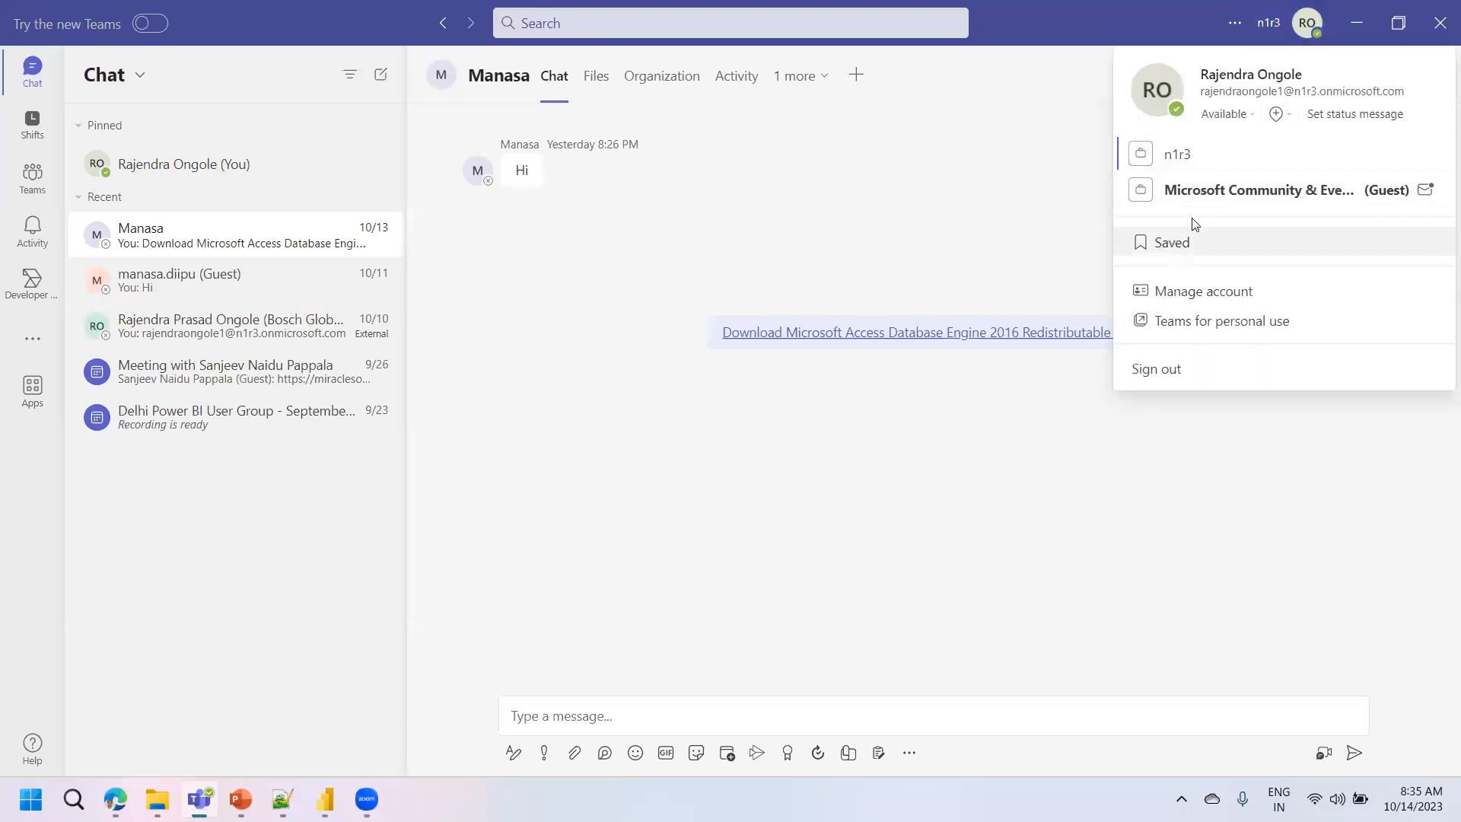
left_click(1247, 107)
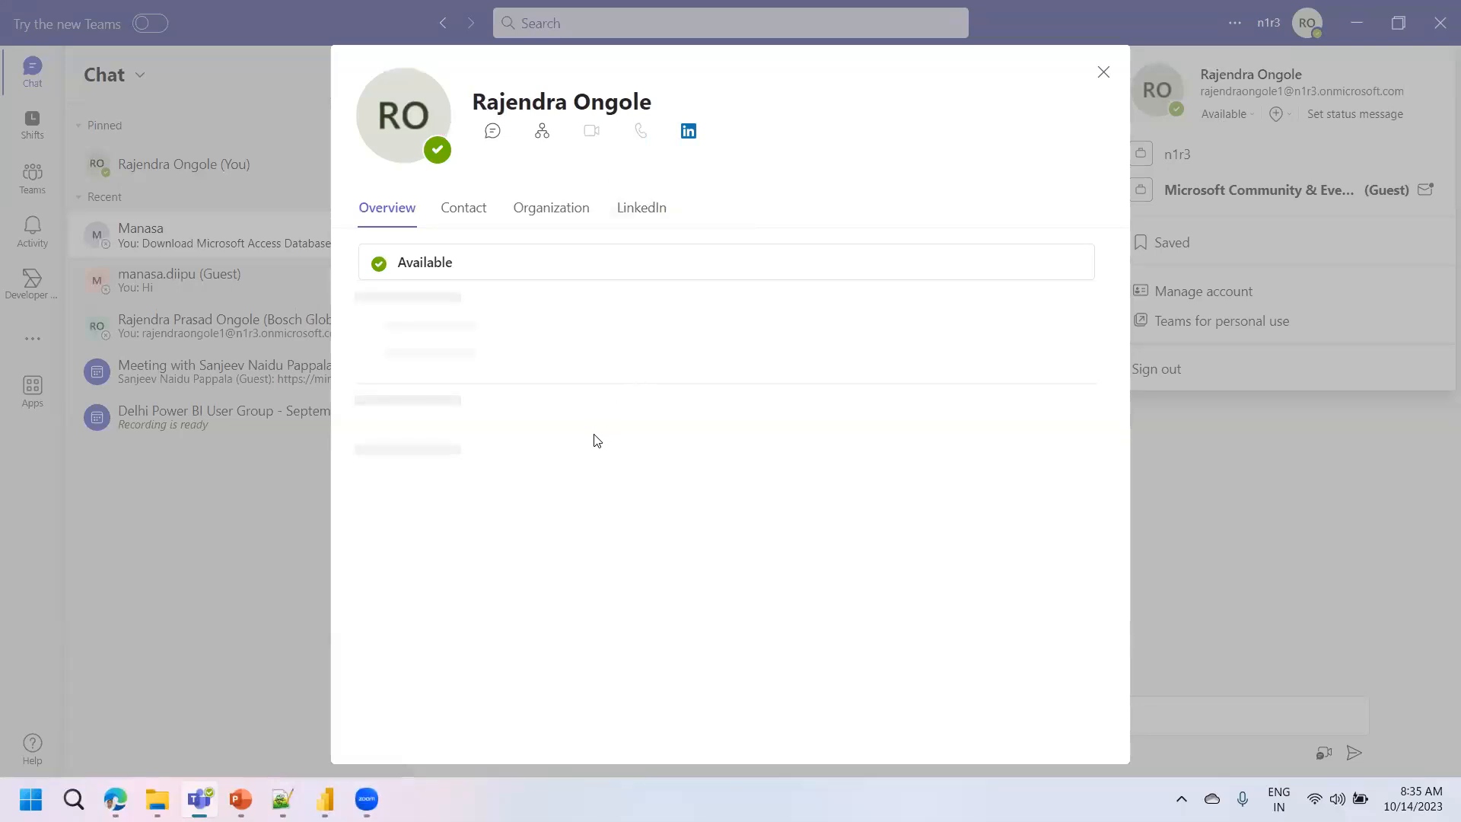
left_click(576, 399)
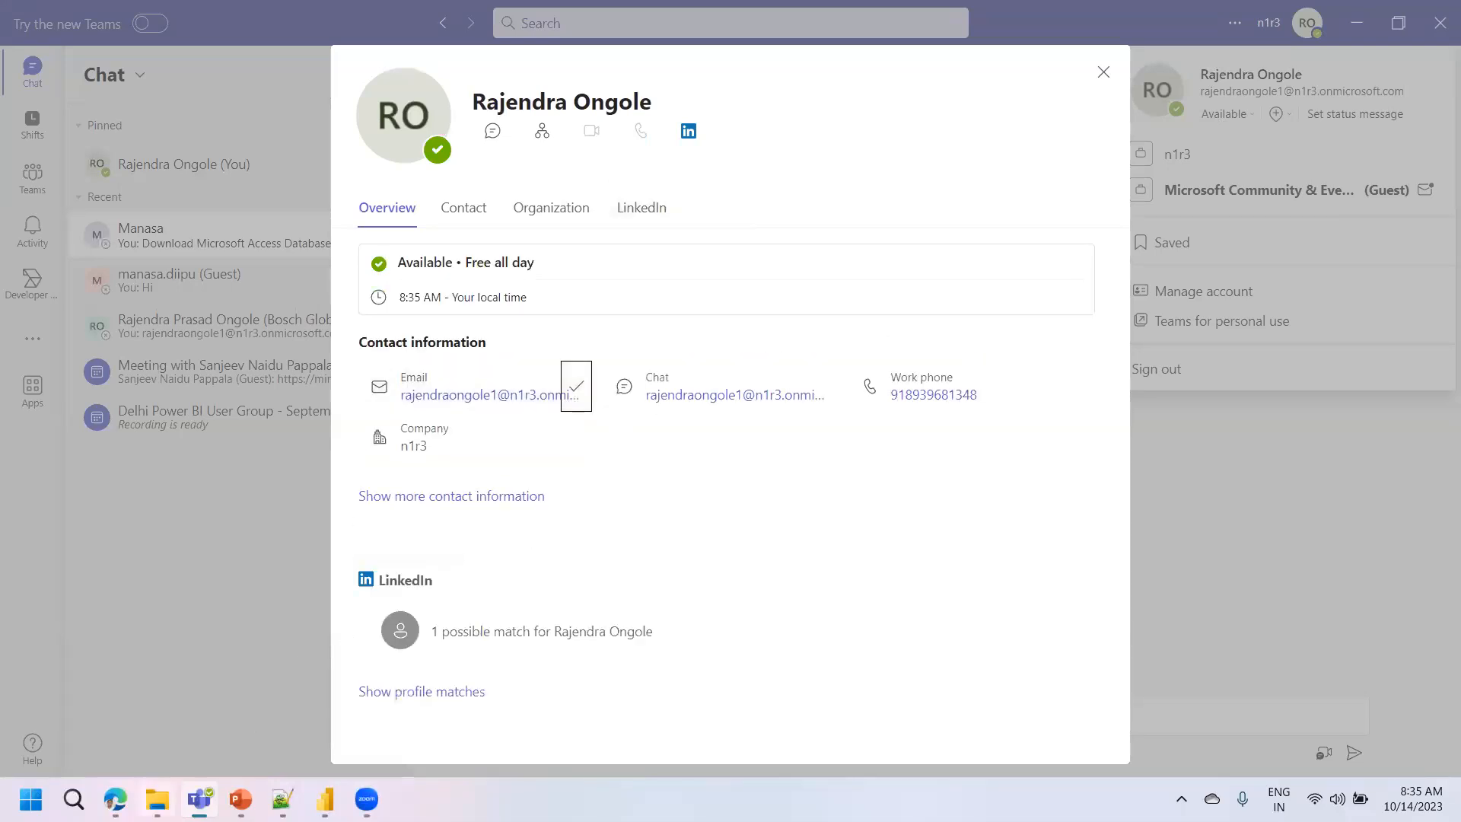
Return to the Power BI sign-in page and submit the pasted account e-mail.
mouse_move(114, 799)
left_click(293, 685)
left_click(380, 389)
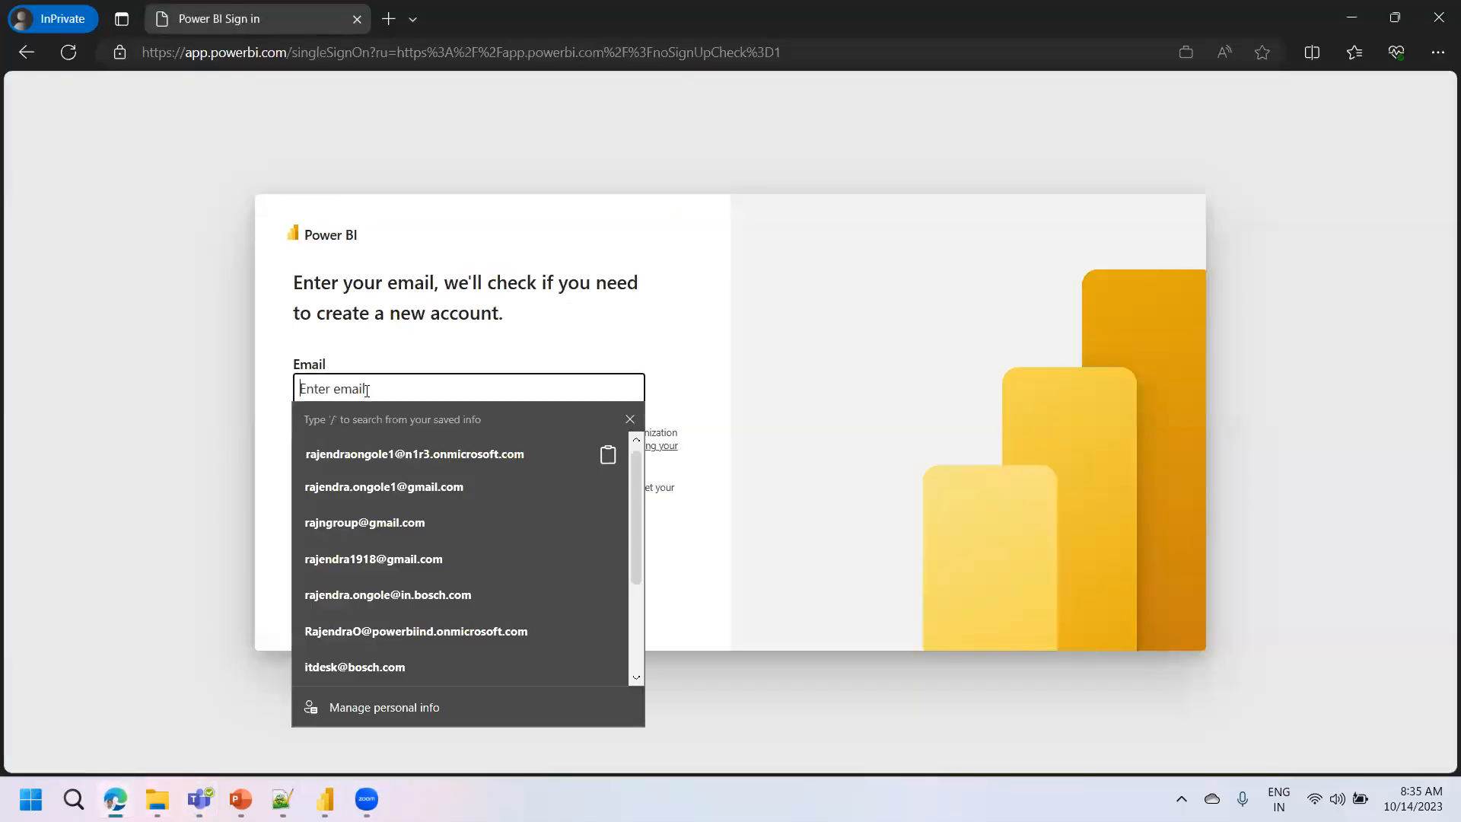
key("ctrl+v")
left_click(317, 591)
left_click(330, 554)
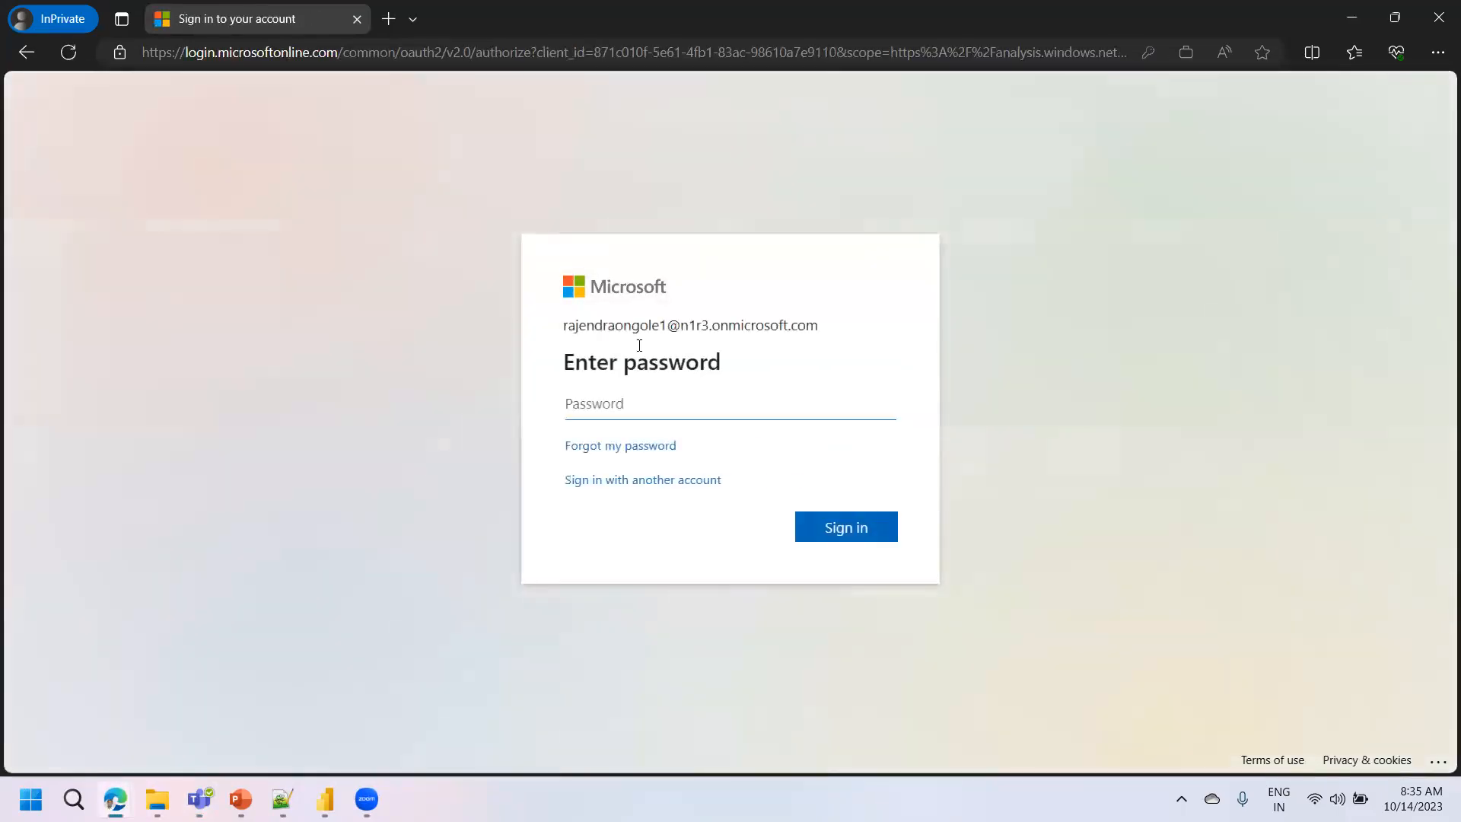
Sign in with the account password and SMS code, skip extra protection and stay signed in.
left_click(659, 404)
type("•")
left_click(853, 523)
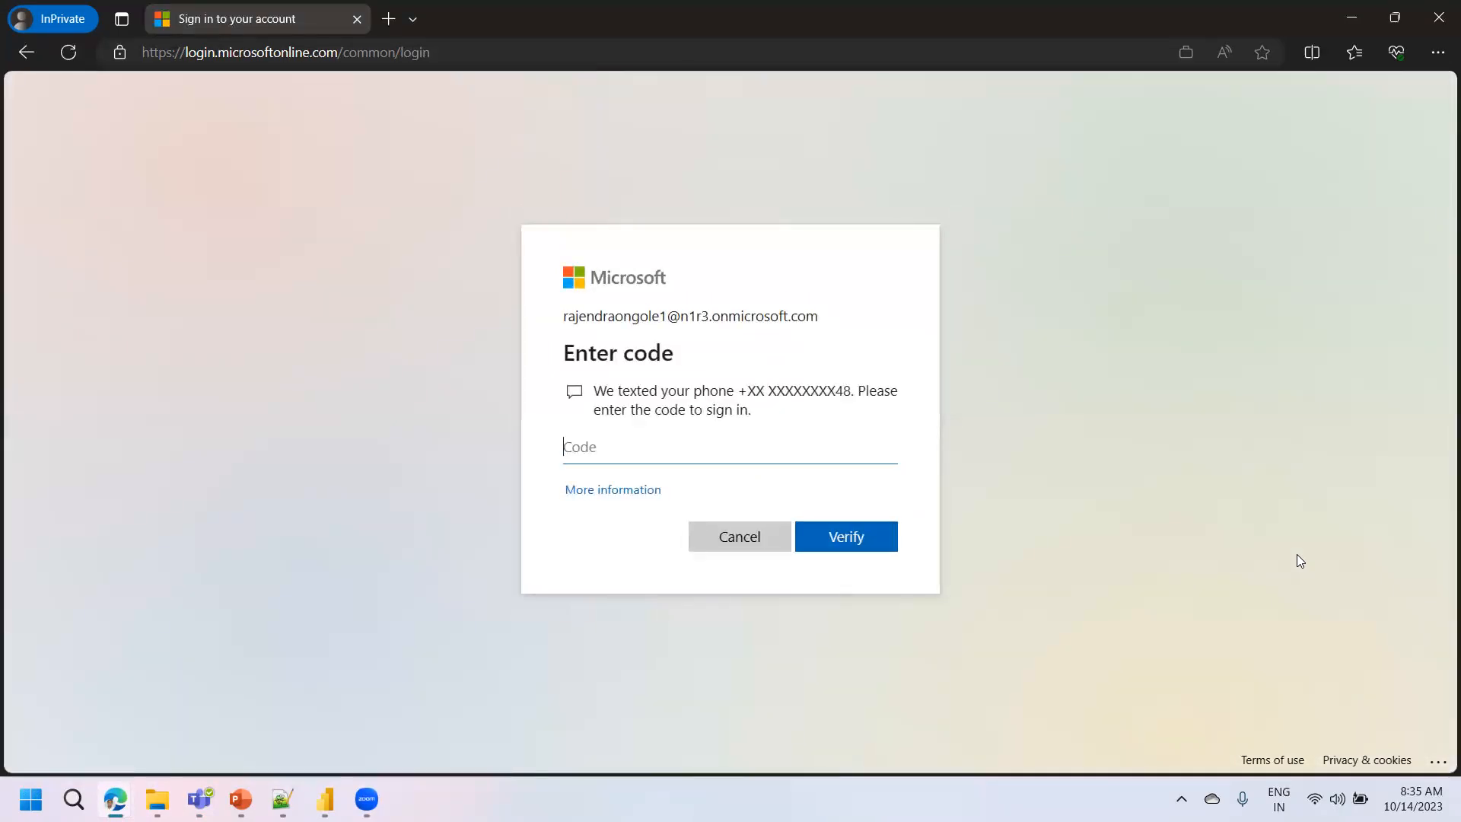
left_click(880, 536)
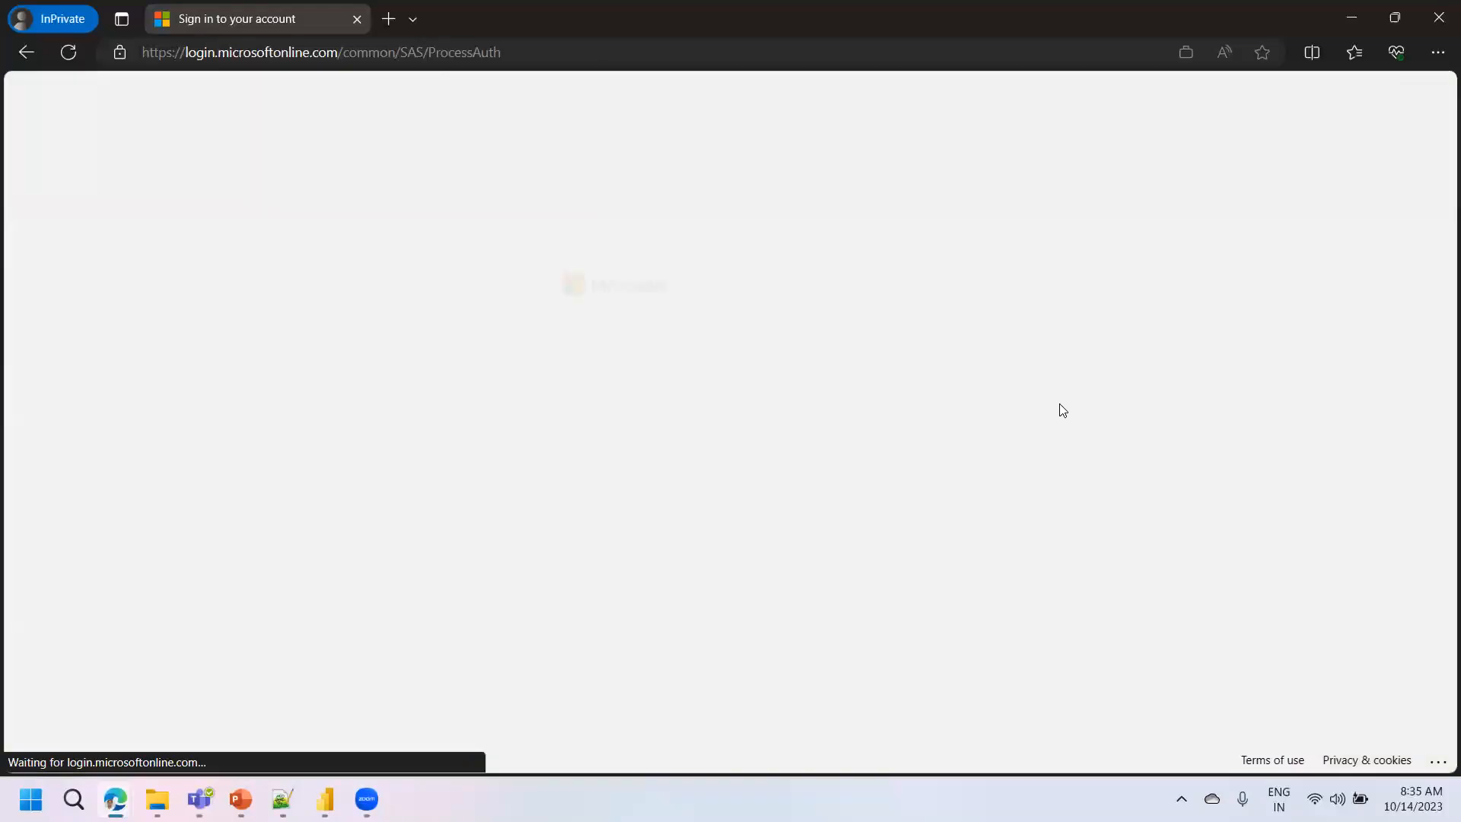
left_click(660, 483)
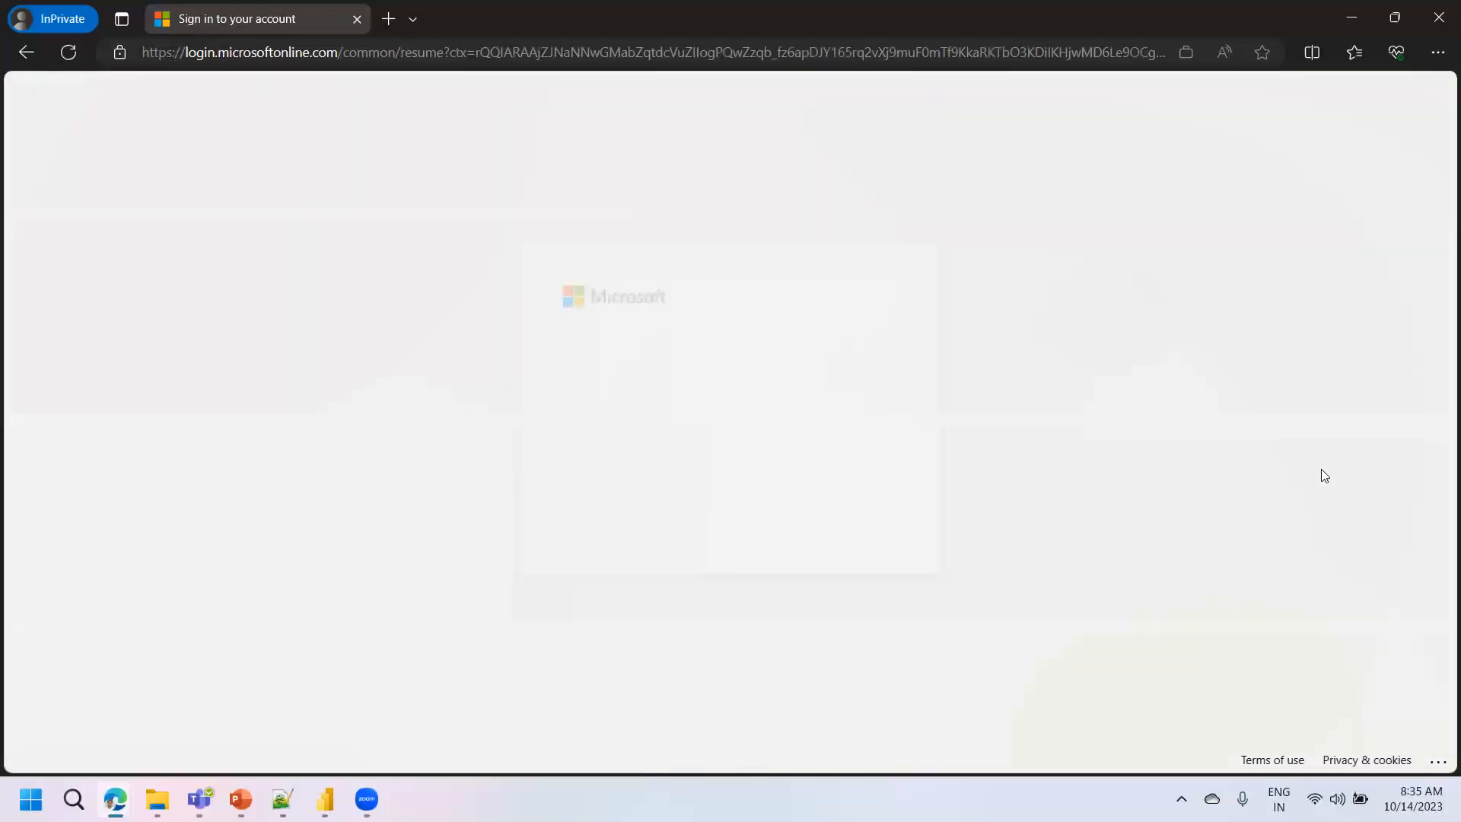
left_click(846, 525)
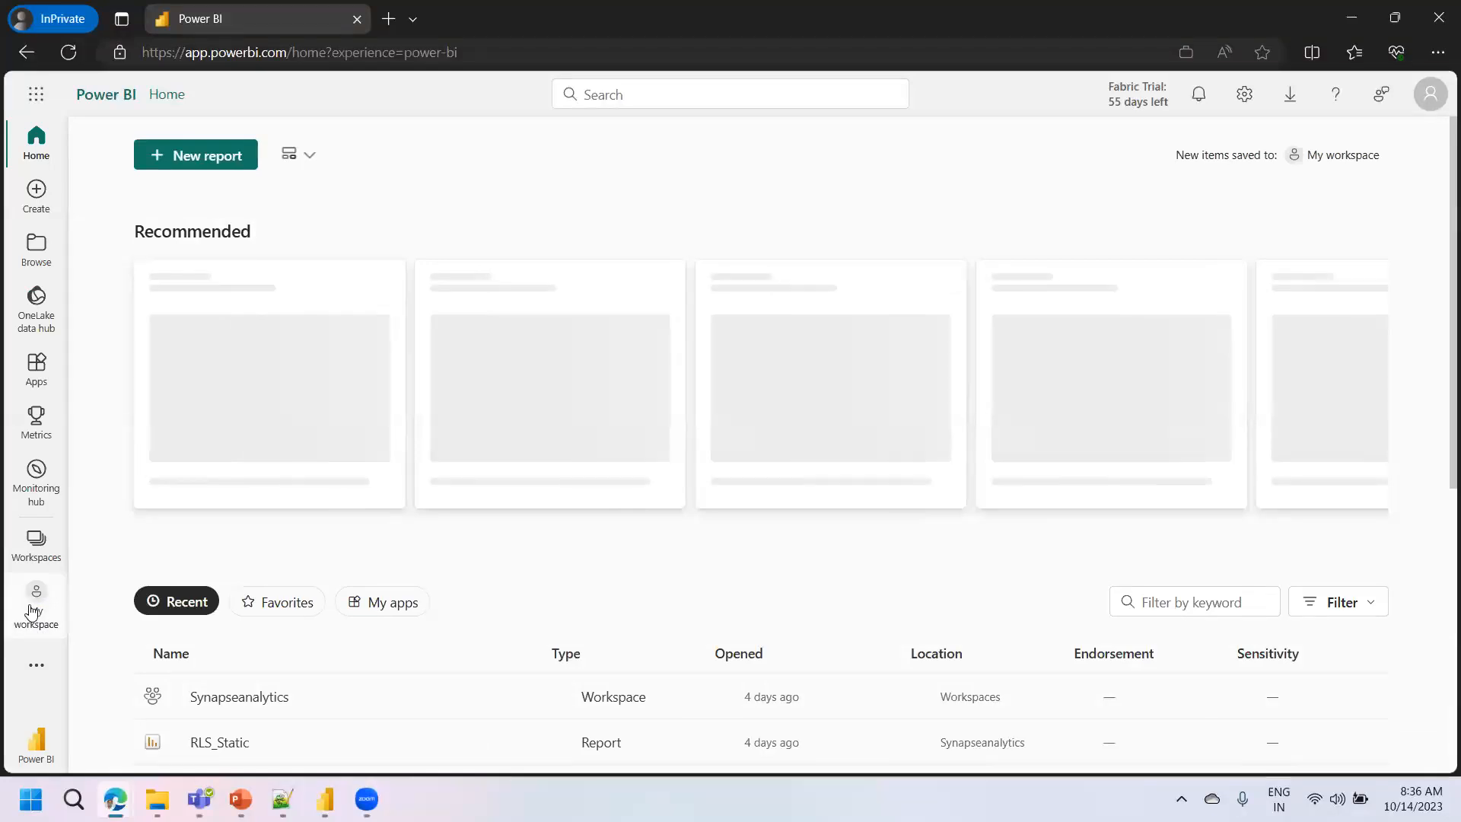
Open the Sales Statistics Analysis report in the Synapseanalytics workspace.
left_click(32, 607)
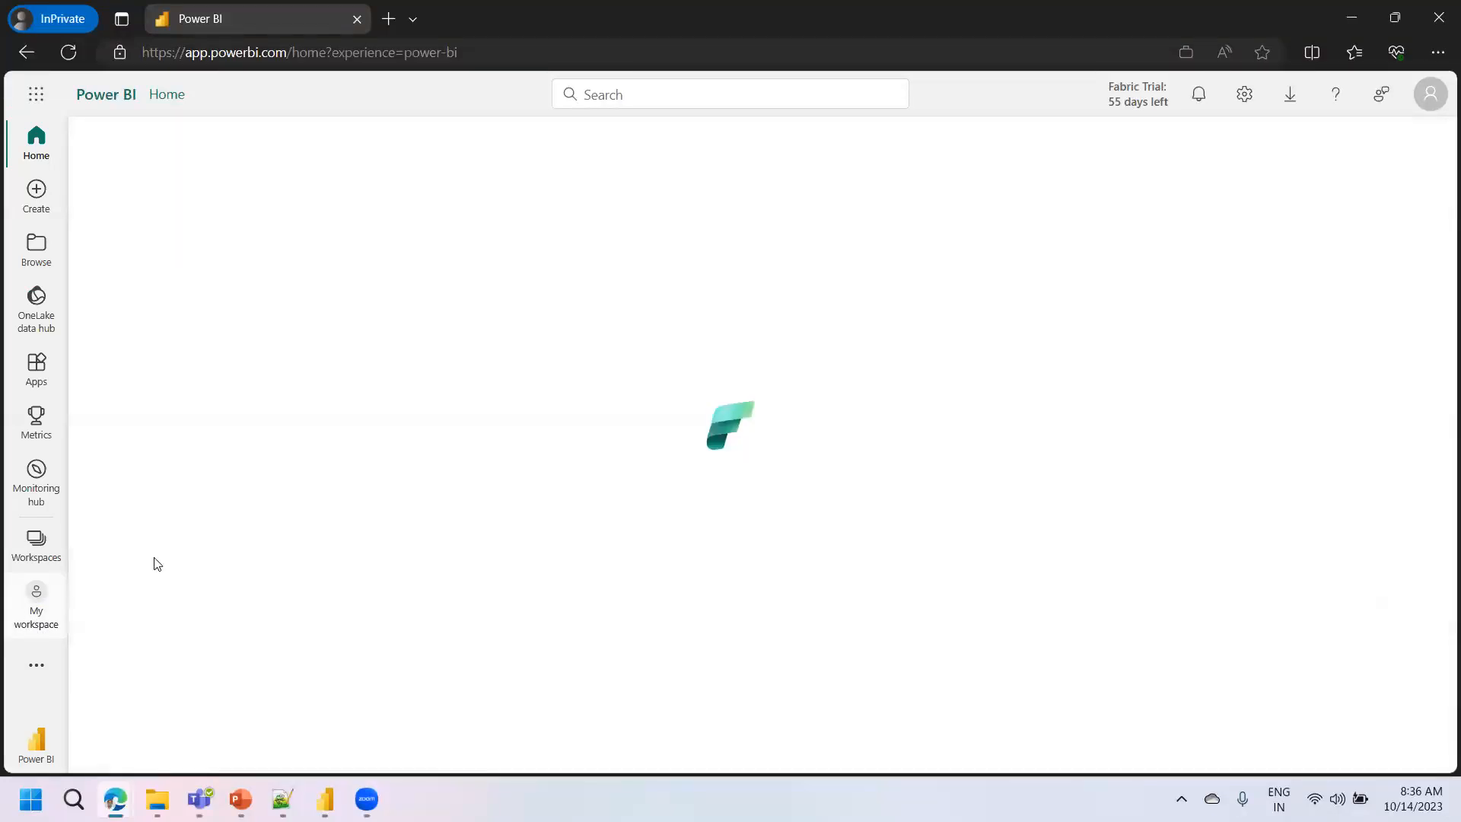
left_click(36, 542)
left_click(184, 390)
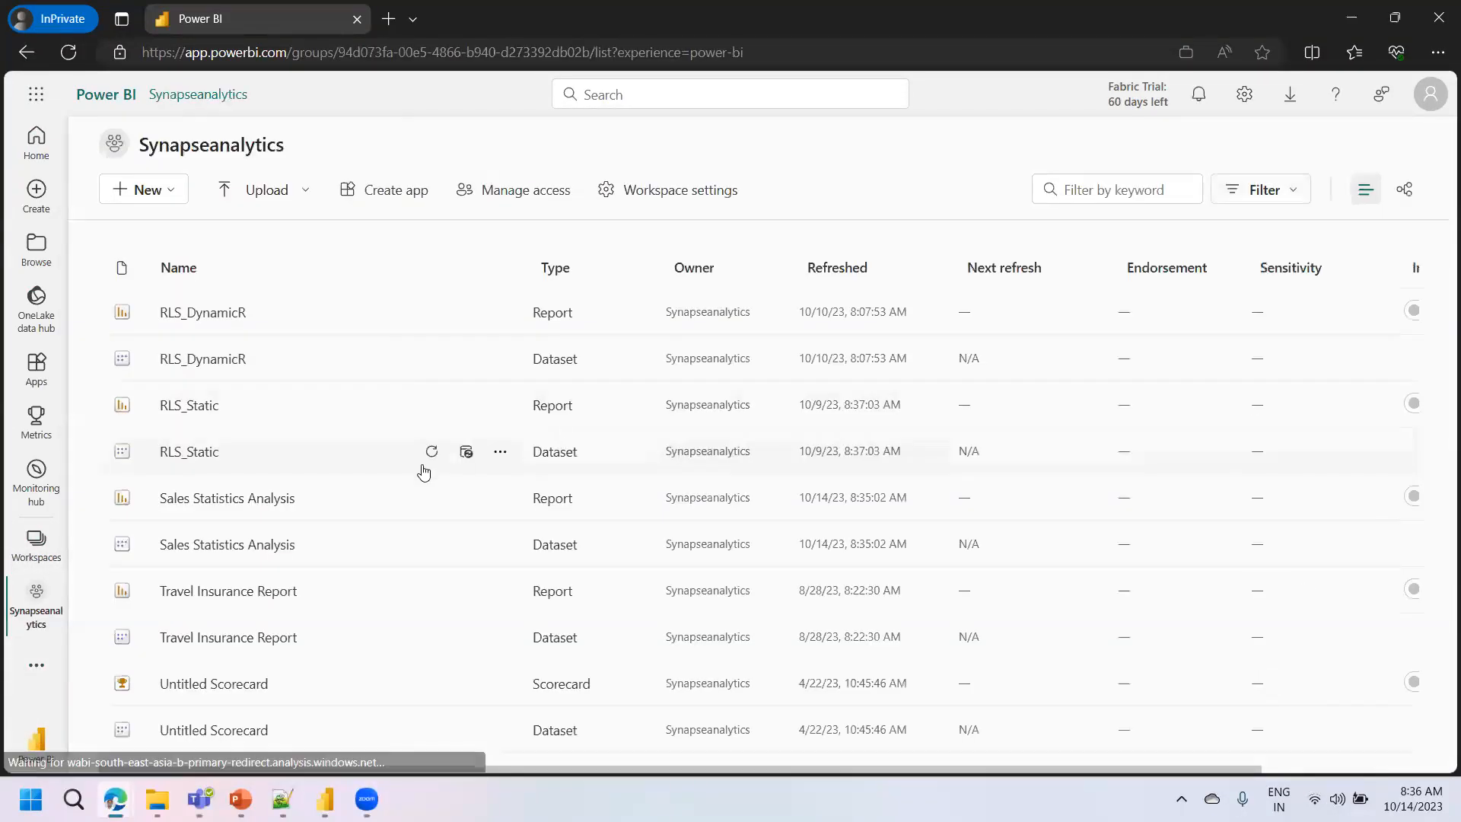
left_click(252, 505)
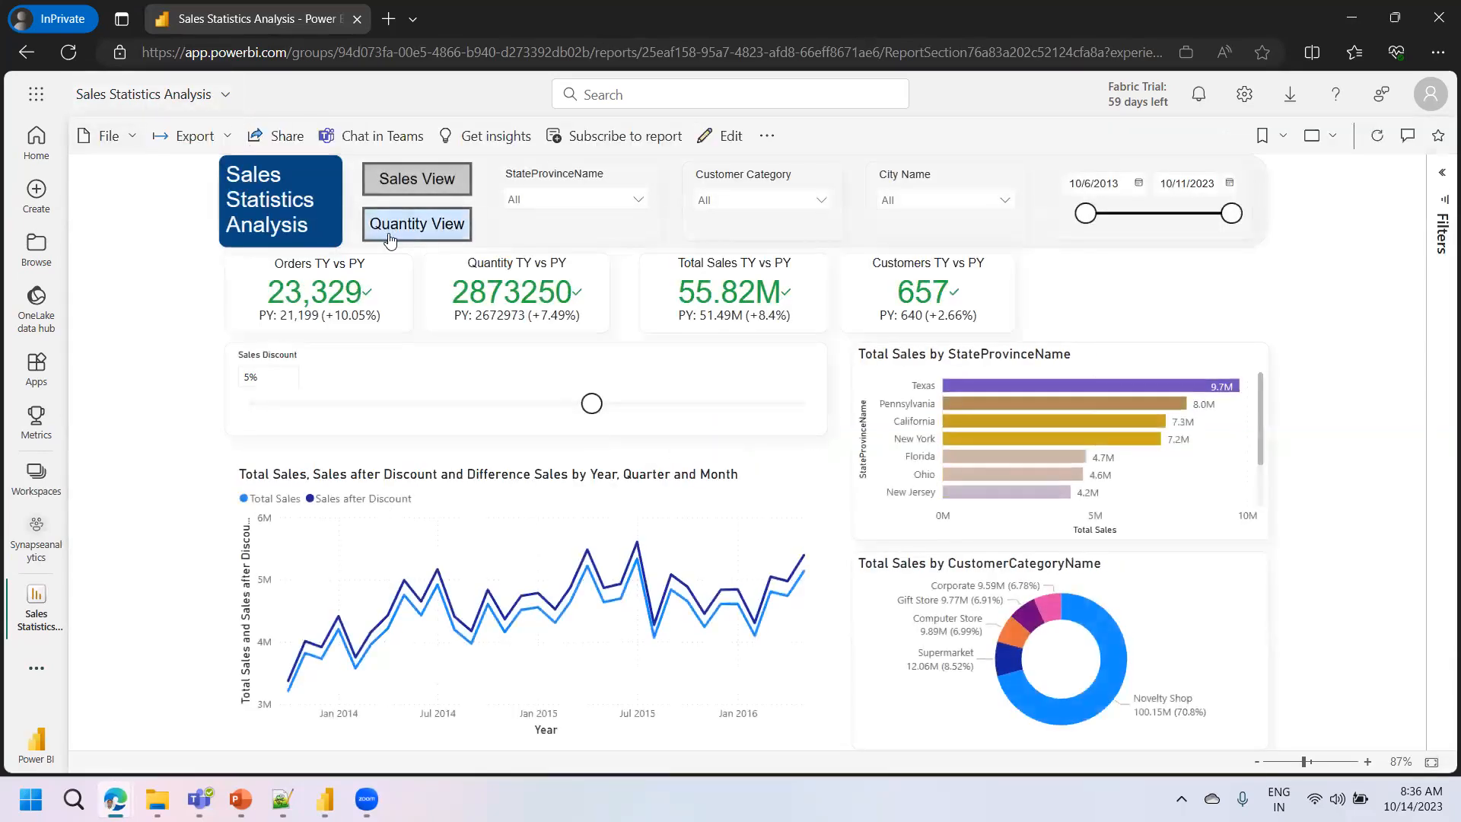
Set the Sales Discount slider to 9%.
left_click_drag(592, 403, 388, 404)
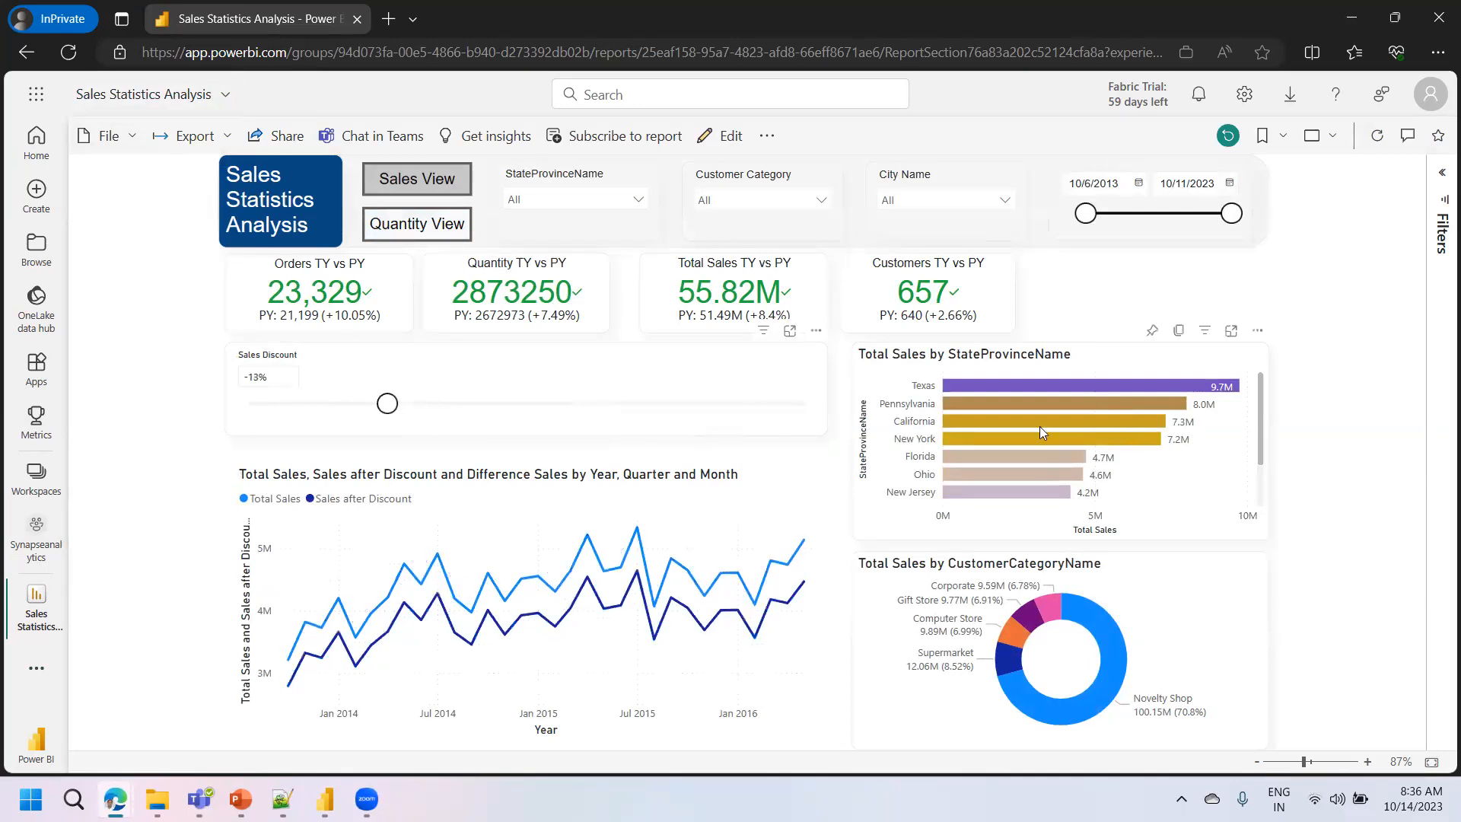
left_click_drag(387, 403, 343, 404)
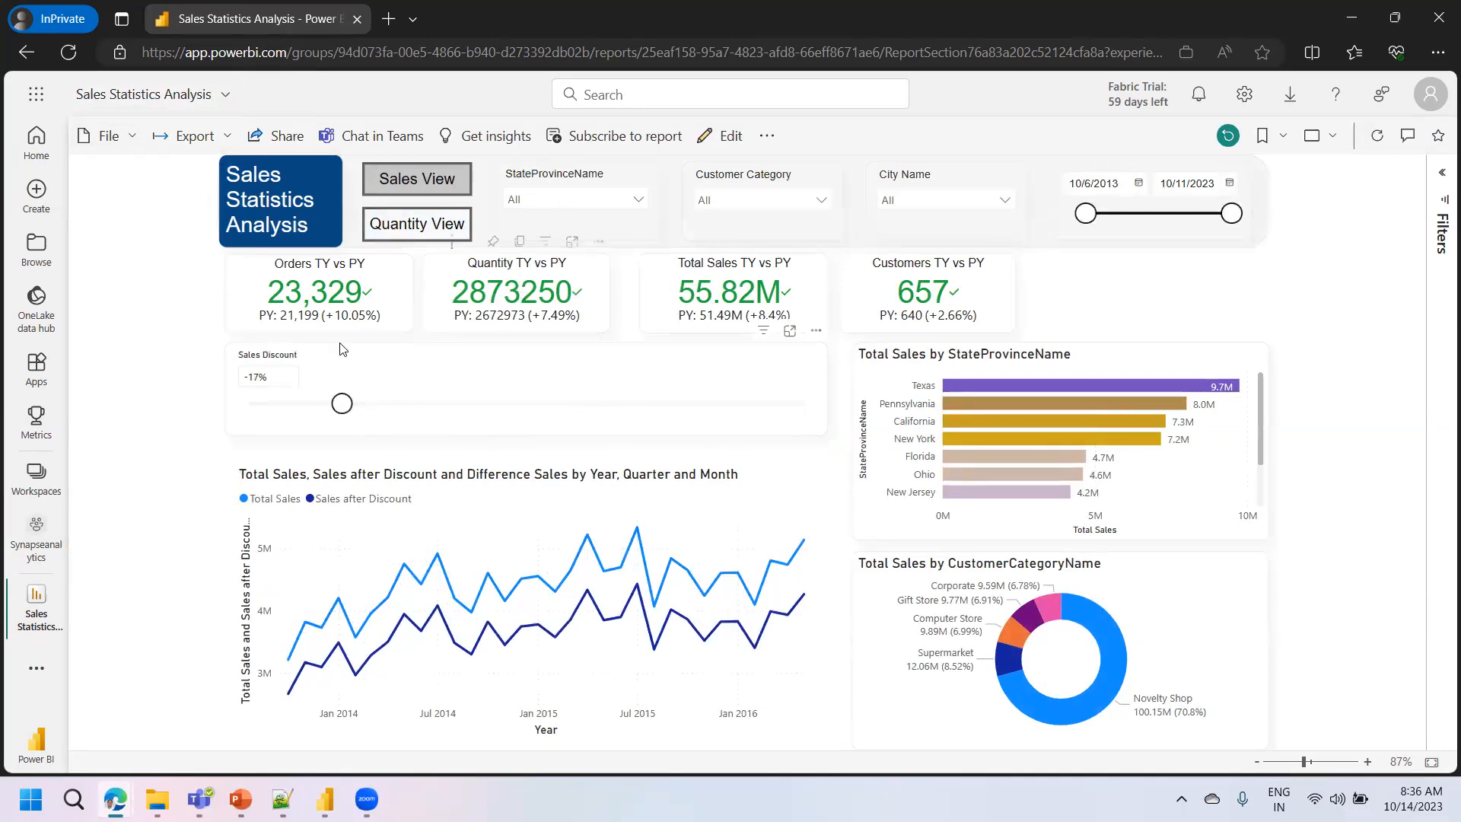
left_click_drag(341, 404, 637, 404)
Filter Customer Category to Computer Store and start the date range at 1/2/2015.
left_click(601, 207)
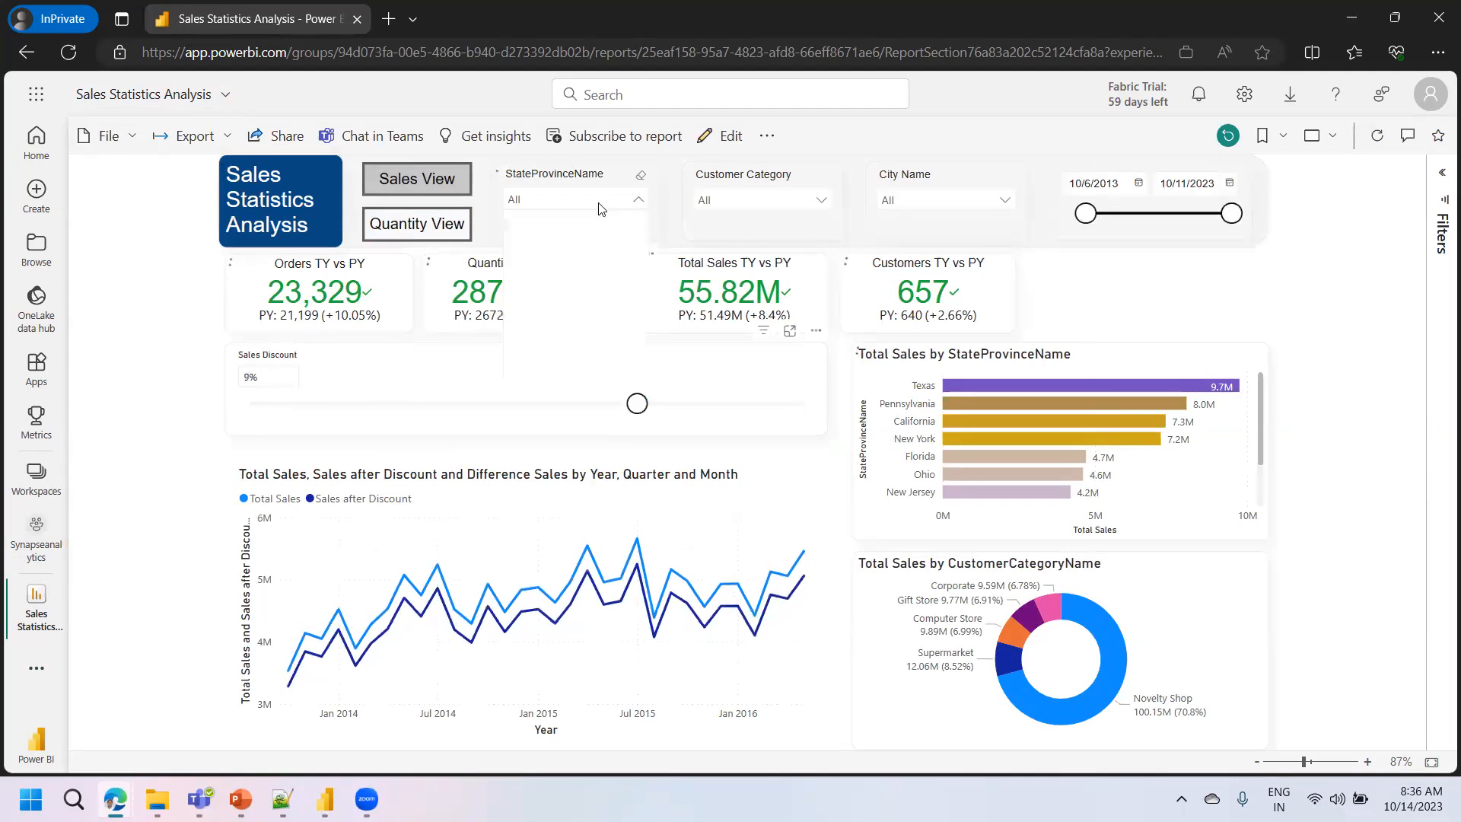
left_click(746, 202)
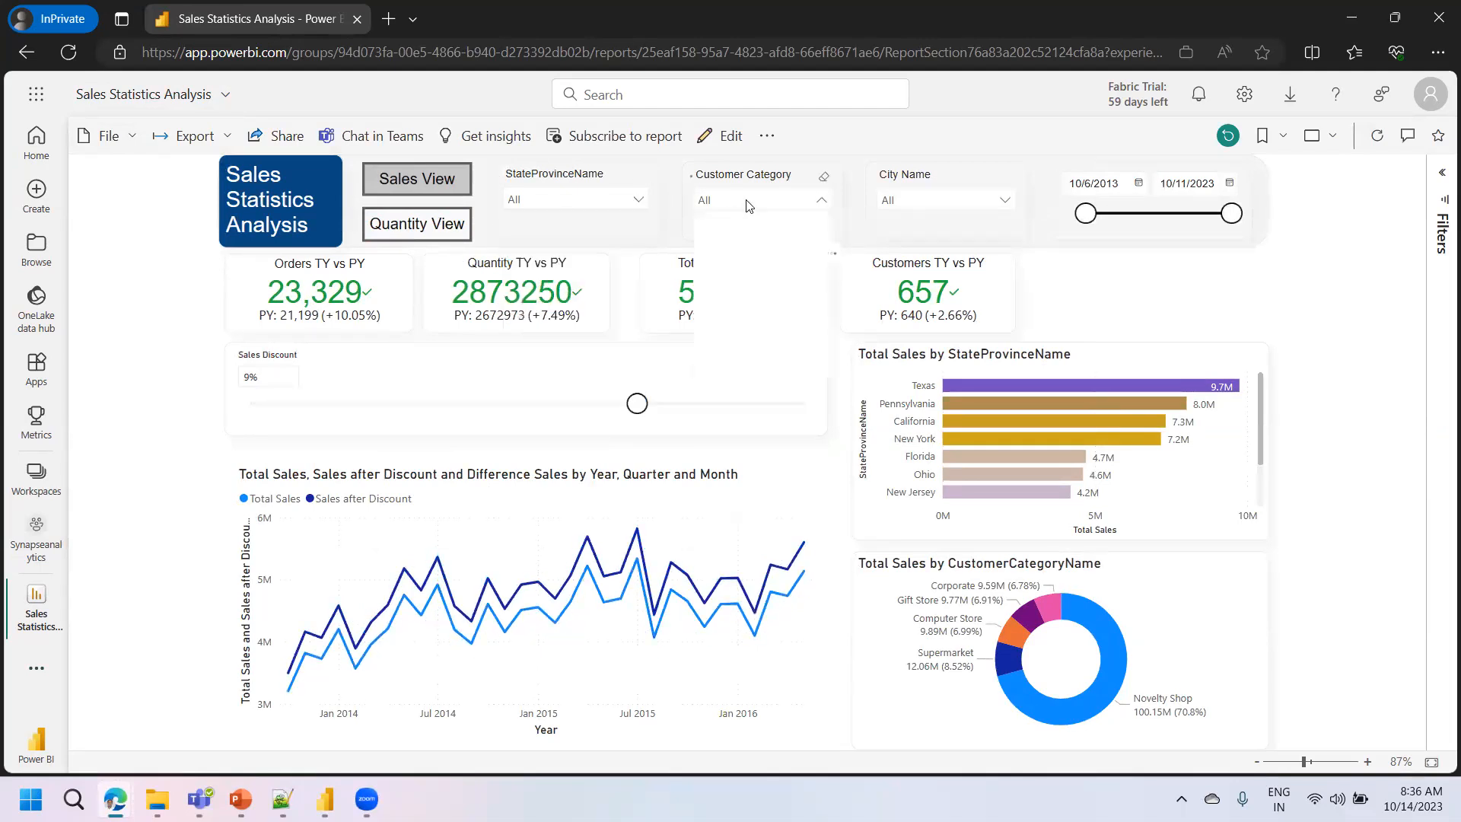
left_click(739, 249)
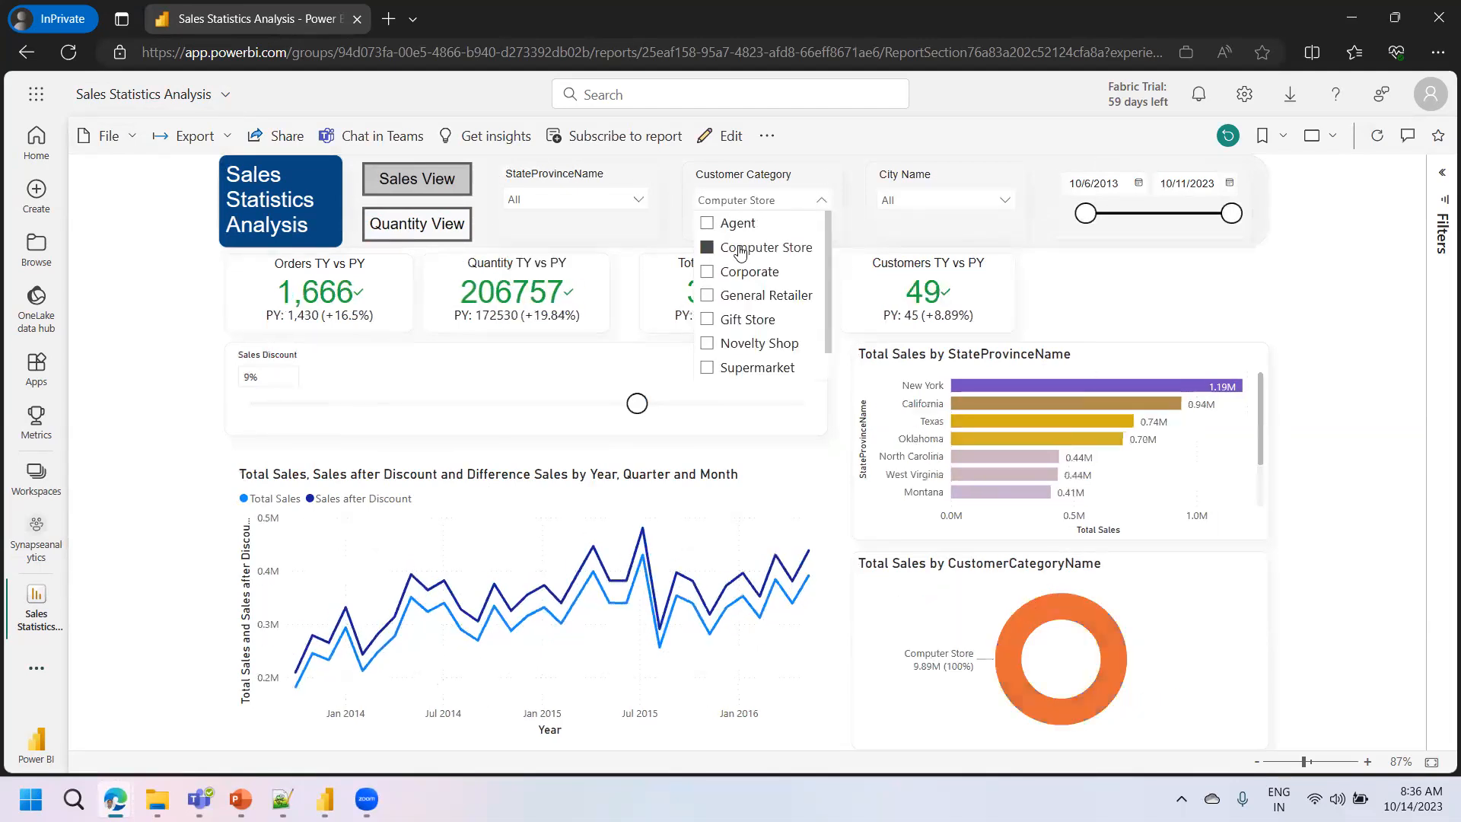
left_click(900, 208)
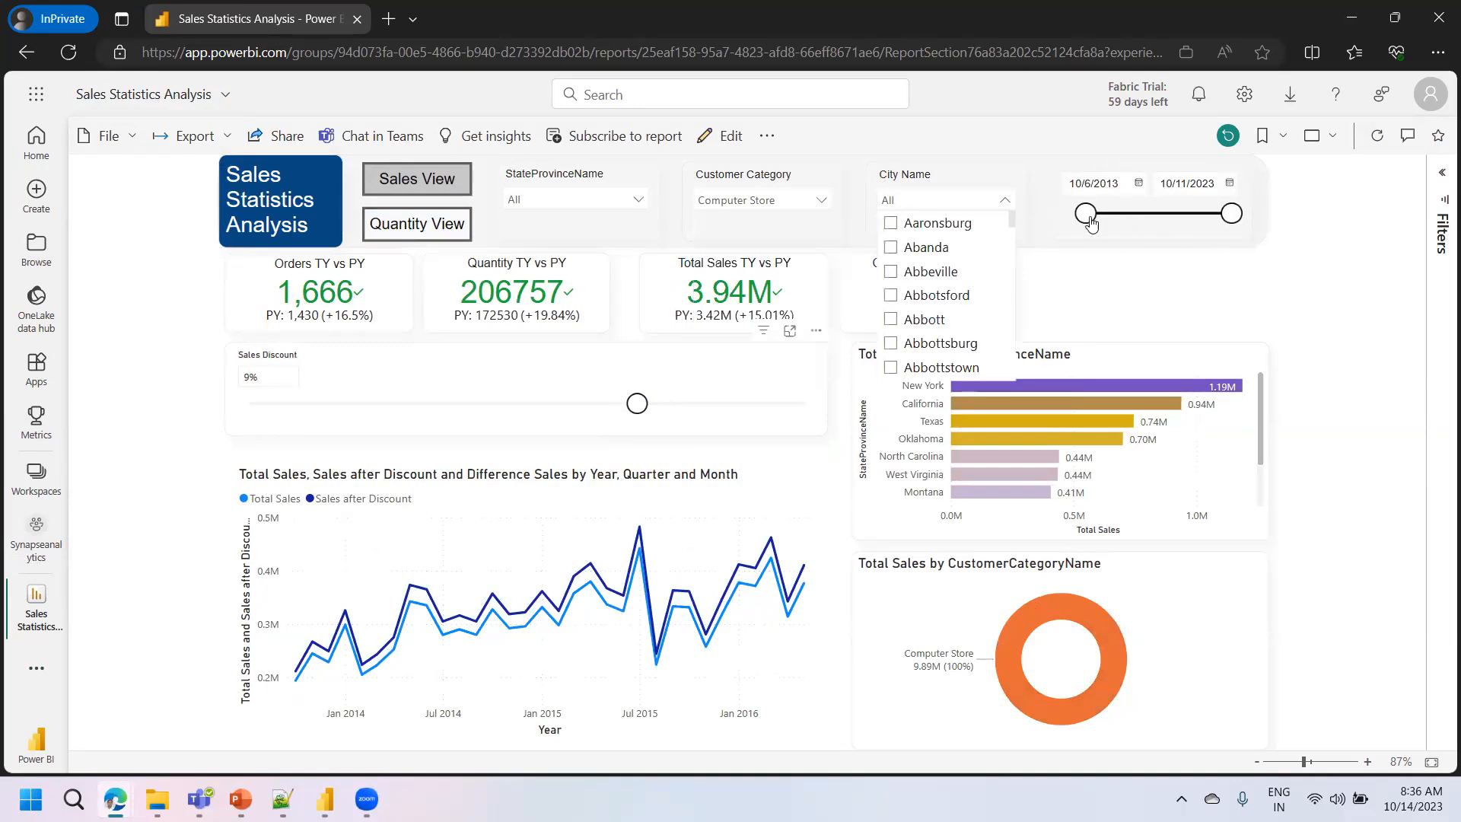
left_click_drag(1086, 213, 1103, 213)
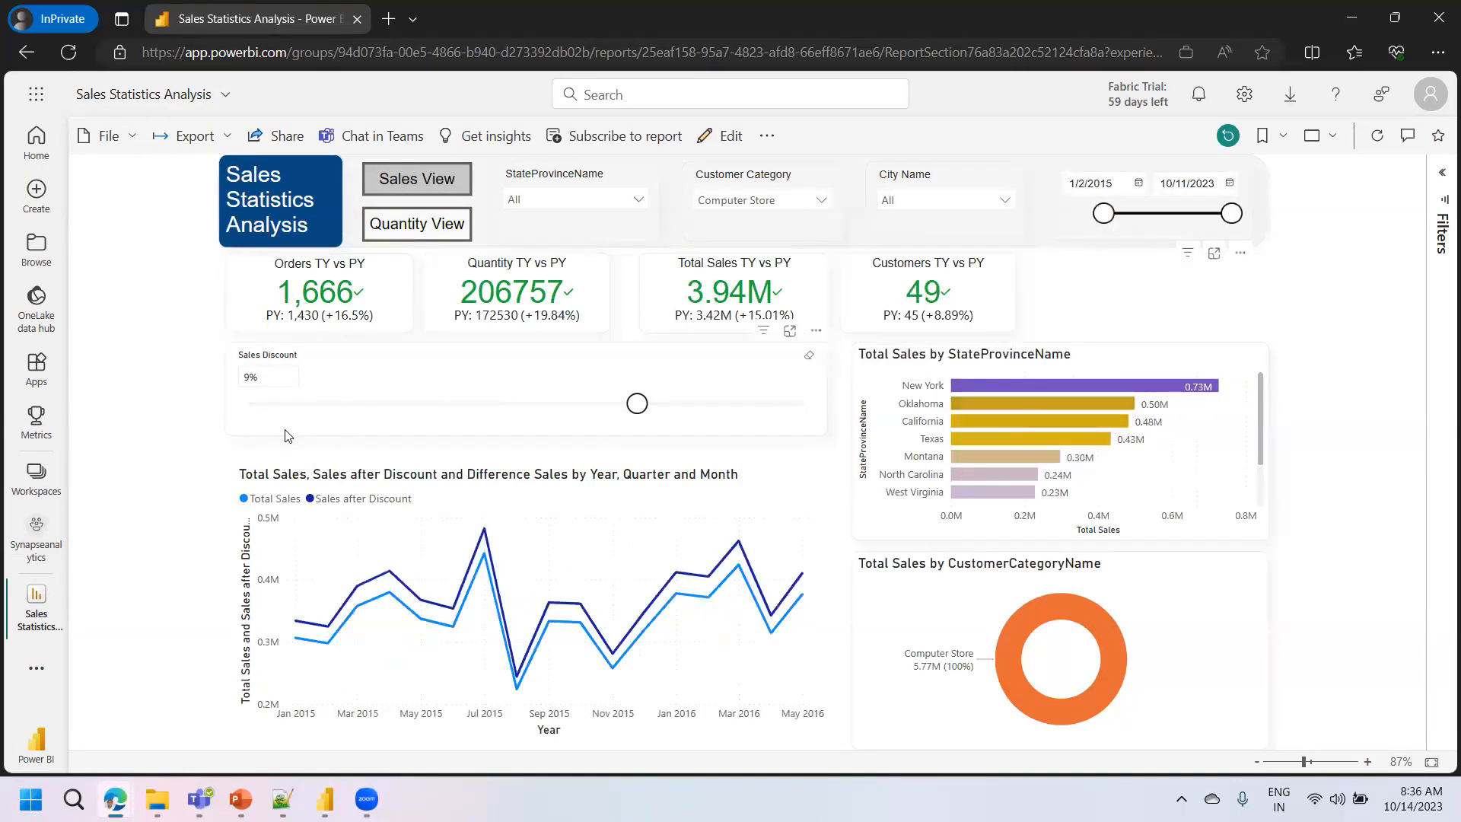
On the Quantity View page, raise Increase of Quantity to 41%.
left_click(425, 228)
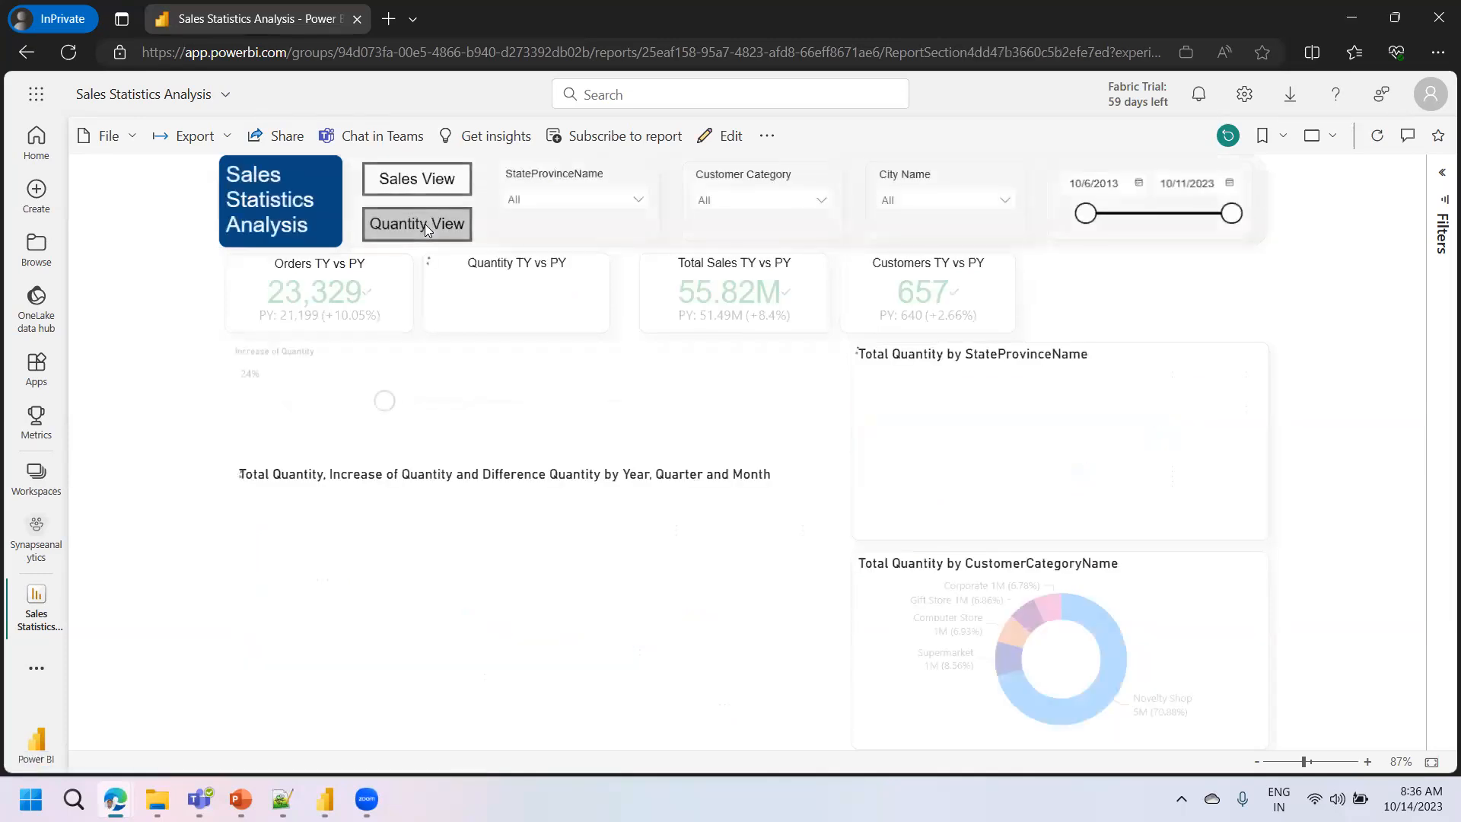
left_click_drag(385, 400, 481, 401)
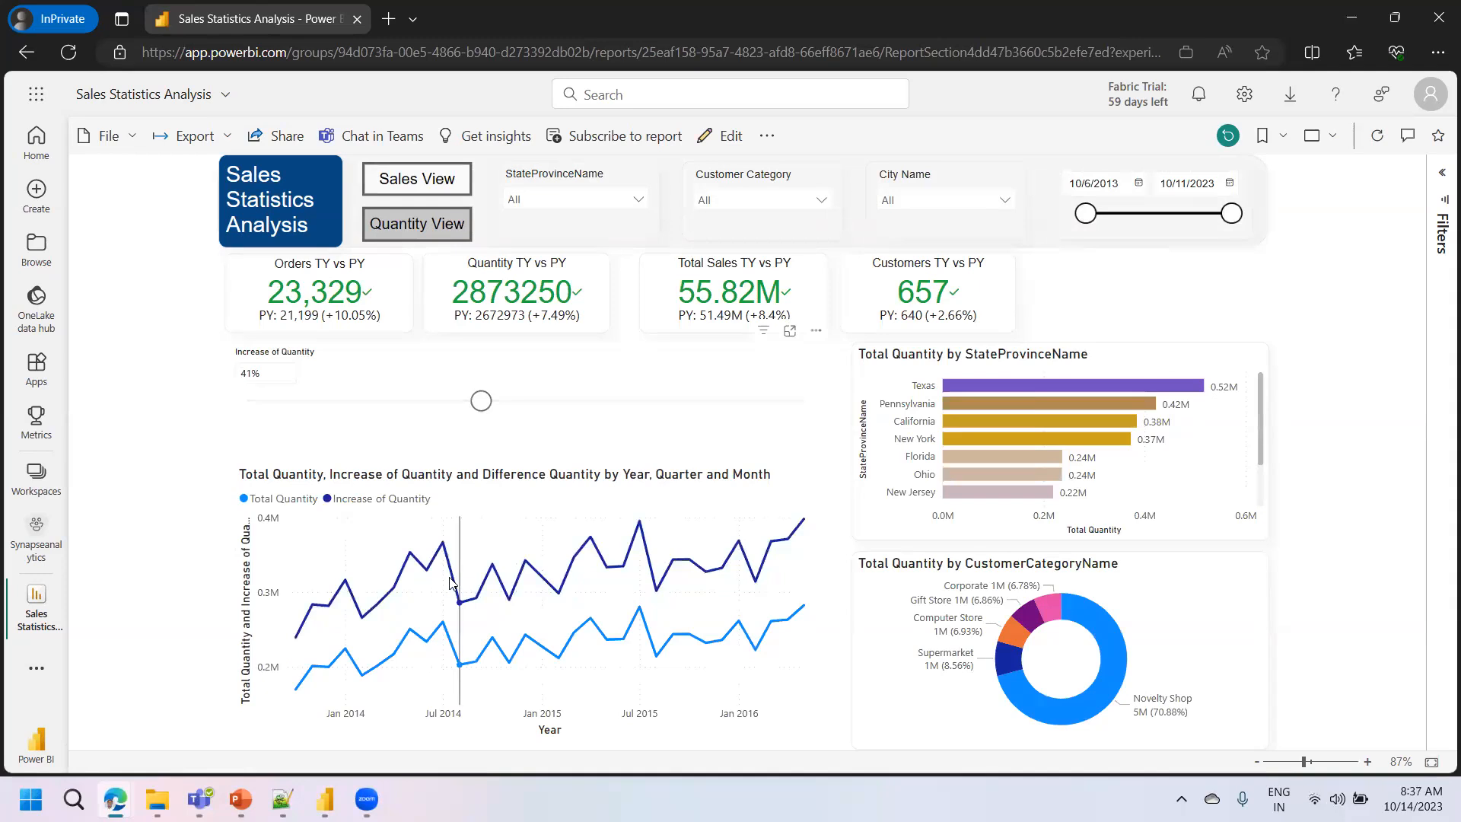
Try Abbeville, Abanda and Abbotsford in the City Name slicer.
mouse_move(449, 583)
left_click(969, 209)
left_click(925, 272)
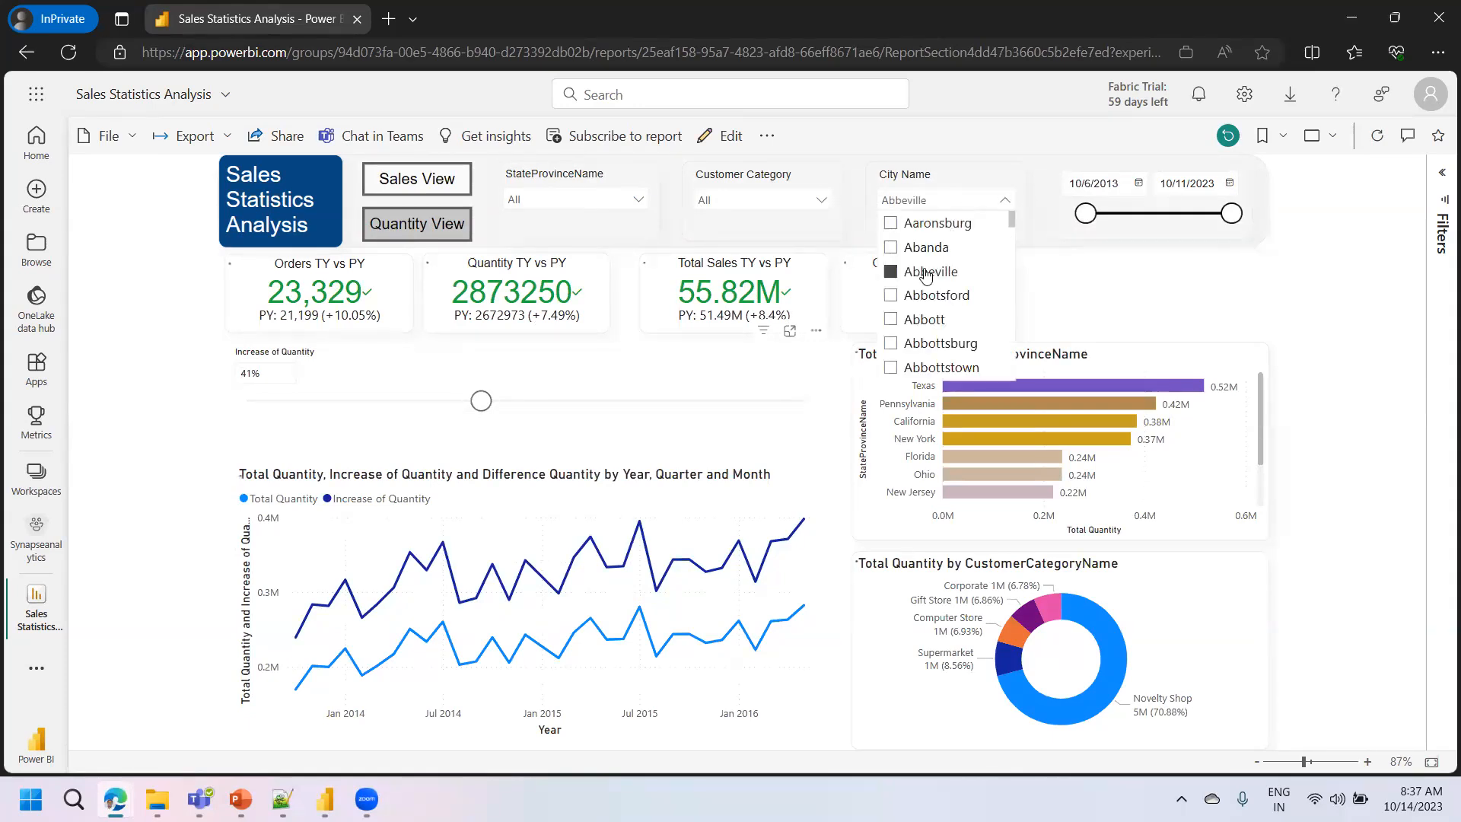
left_click(925, 273)
left_click(926, 247)
left_click(923, 273)
left_click(920, 297)
left_click(1082, 288)
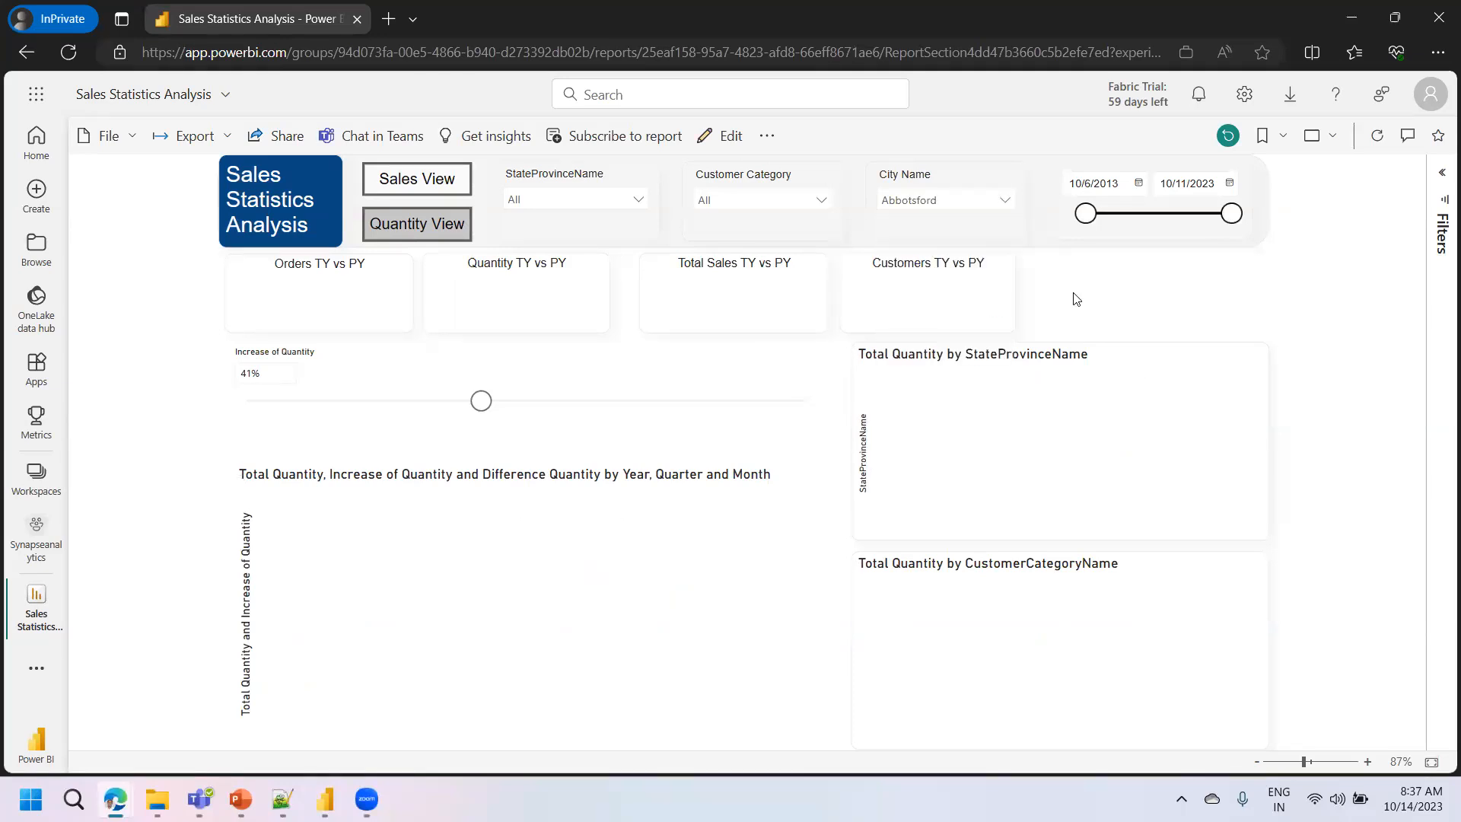
Try Abbott and Abbottsburg, ending with the City Name slicer on Abbottstown.
left_click(947, 201)
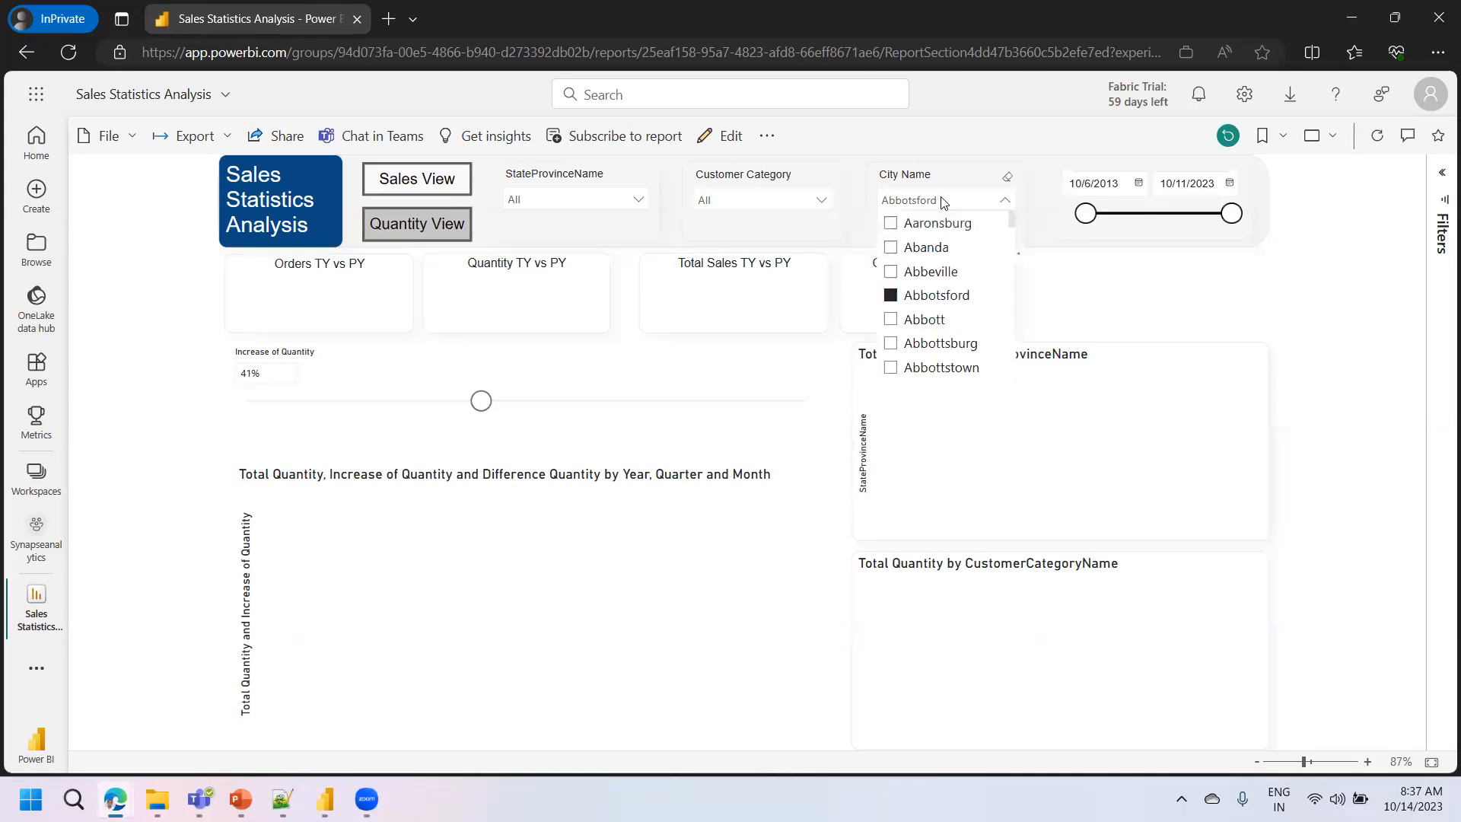
left_click(921, 318)
left_click(918, 343)
left_click(923, 368)
left_click(1079, 299)
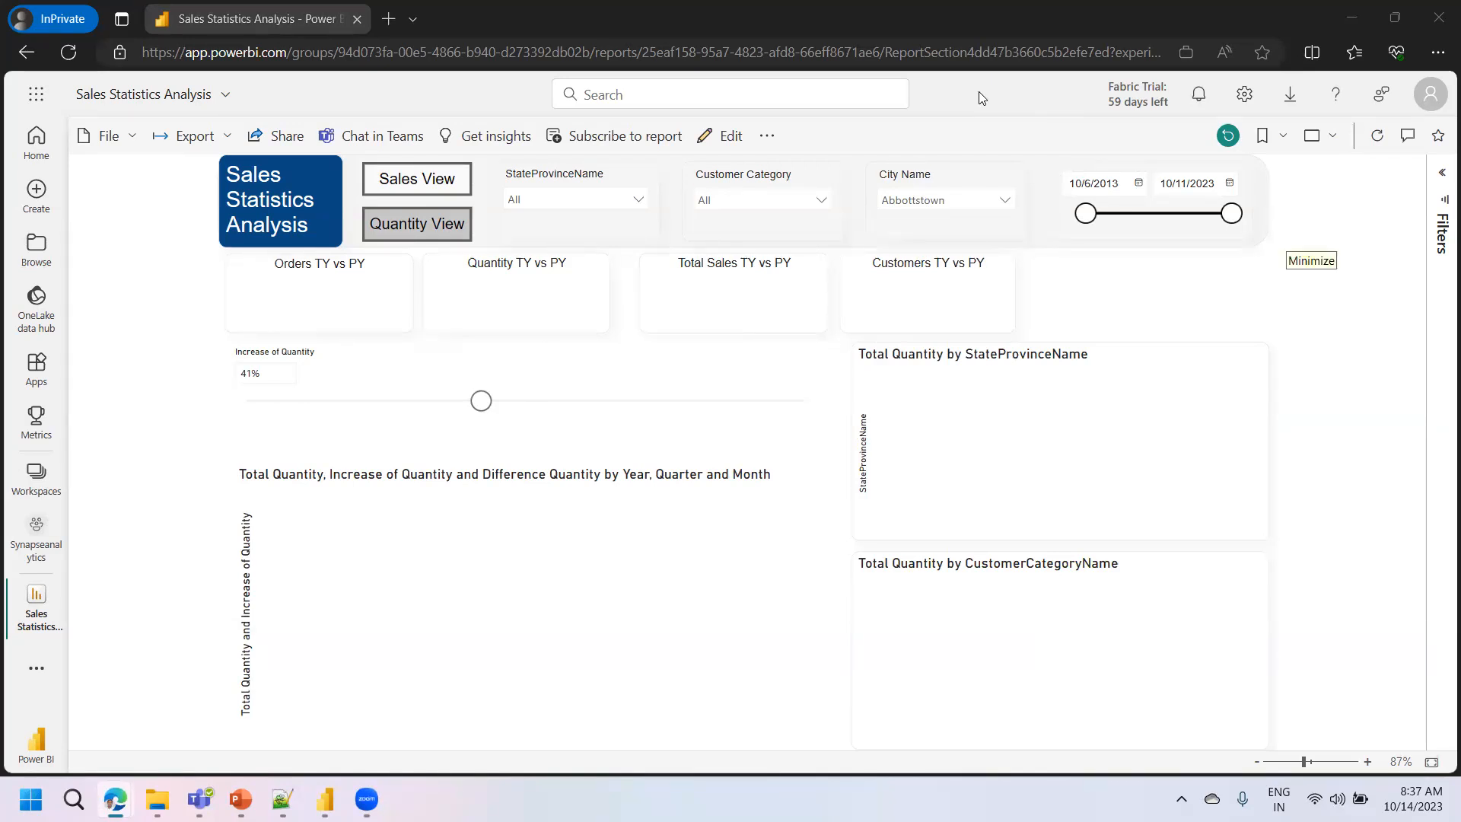
left_click(325, 799)
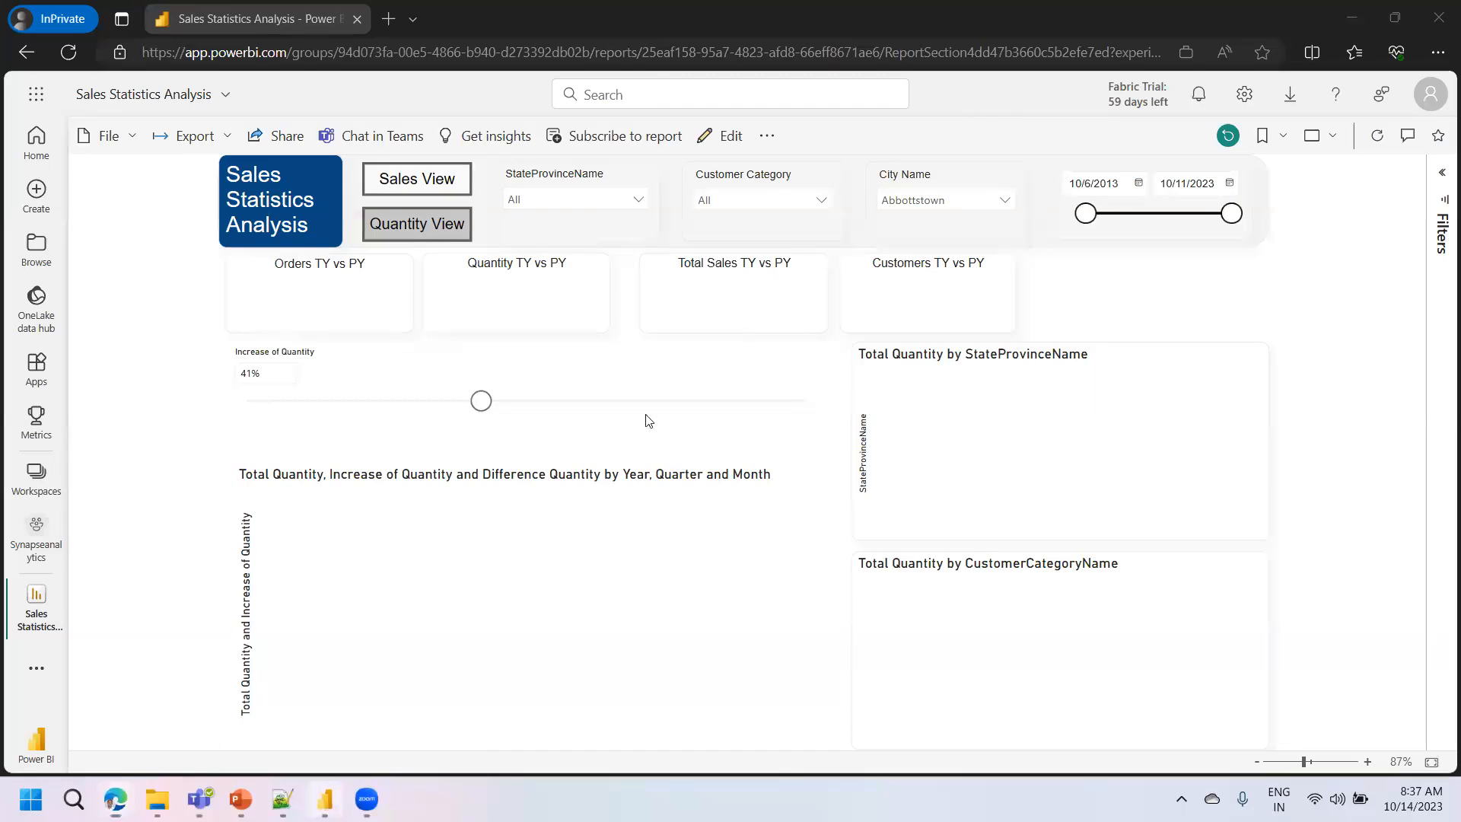
Dismiss the publish confirmation and test the City Name slicer with Aaronsburg.
left_click(919, 524)
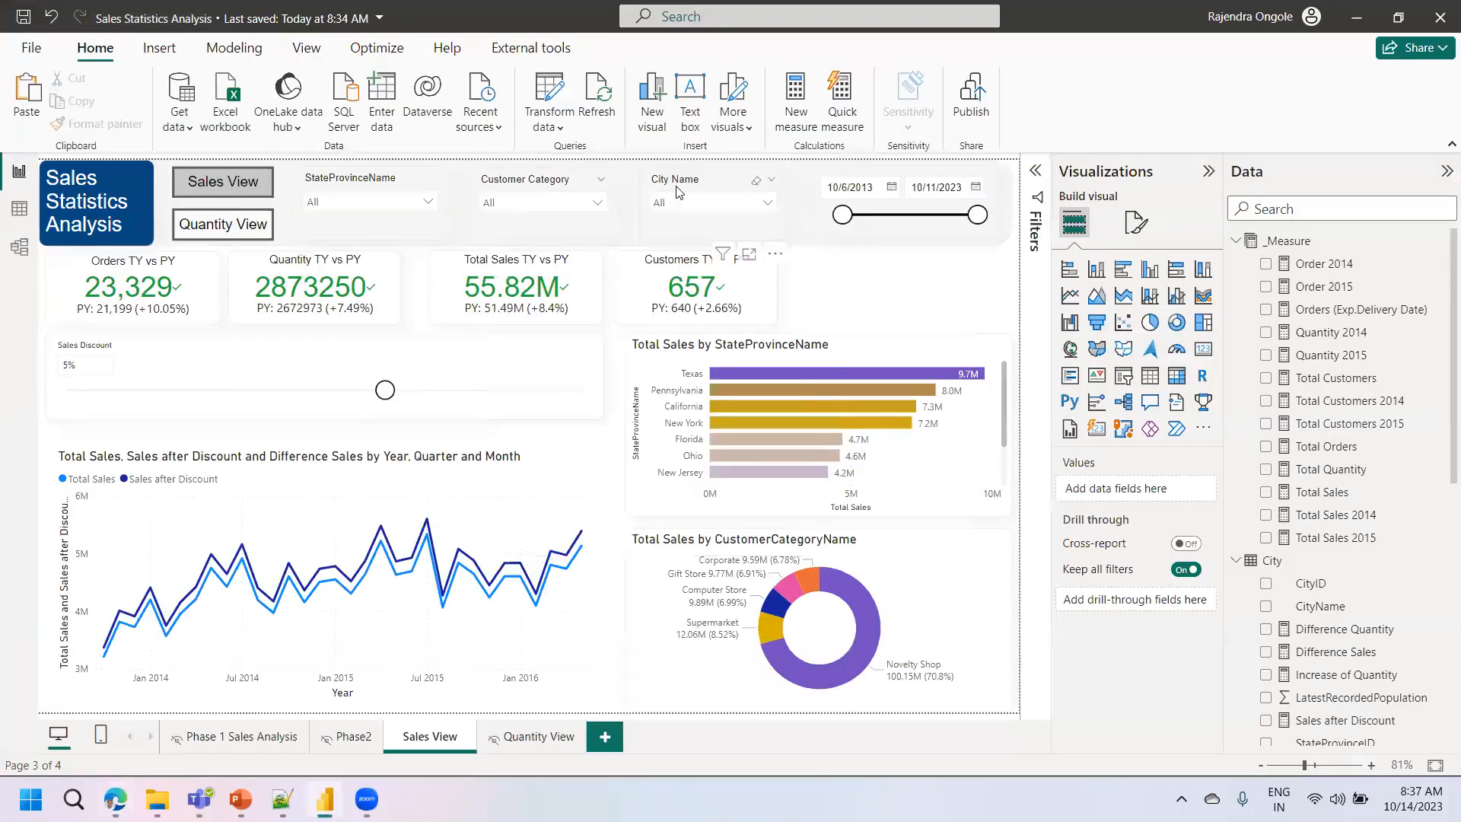
left_click(682, 209)
left_click(689, 225)
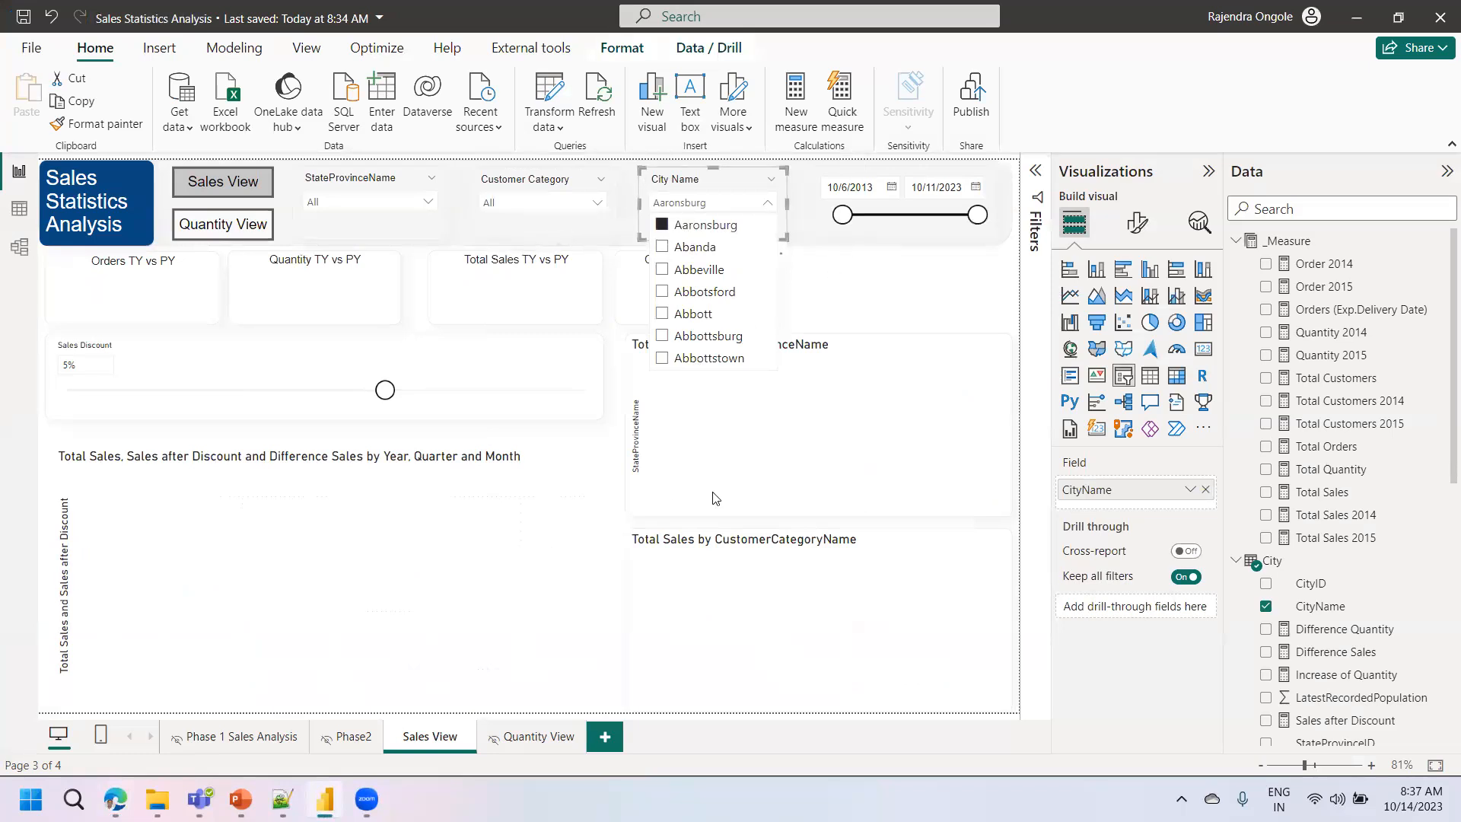
left_click(692, 226)
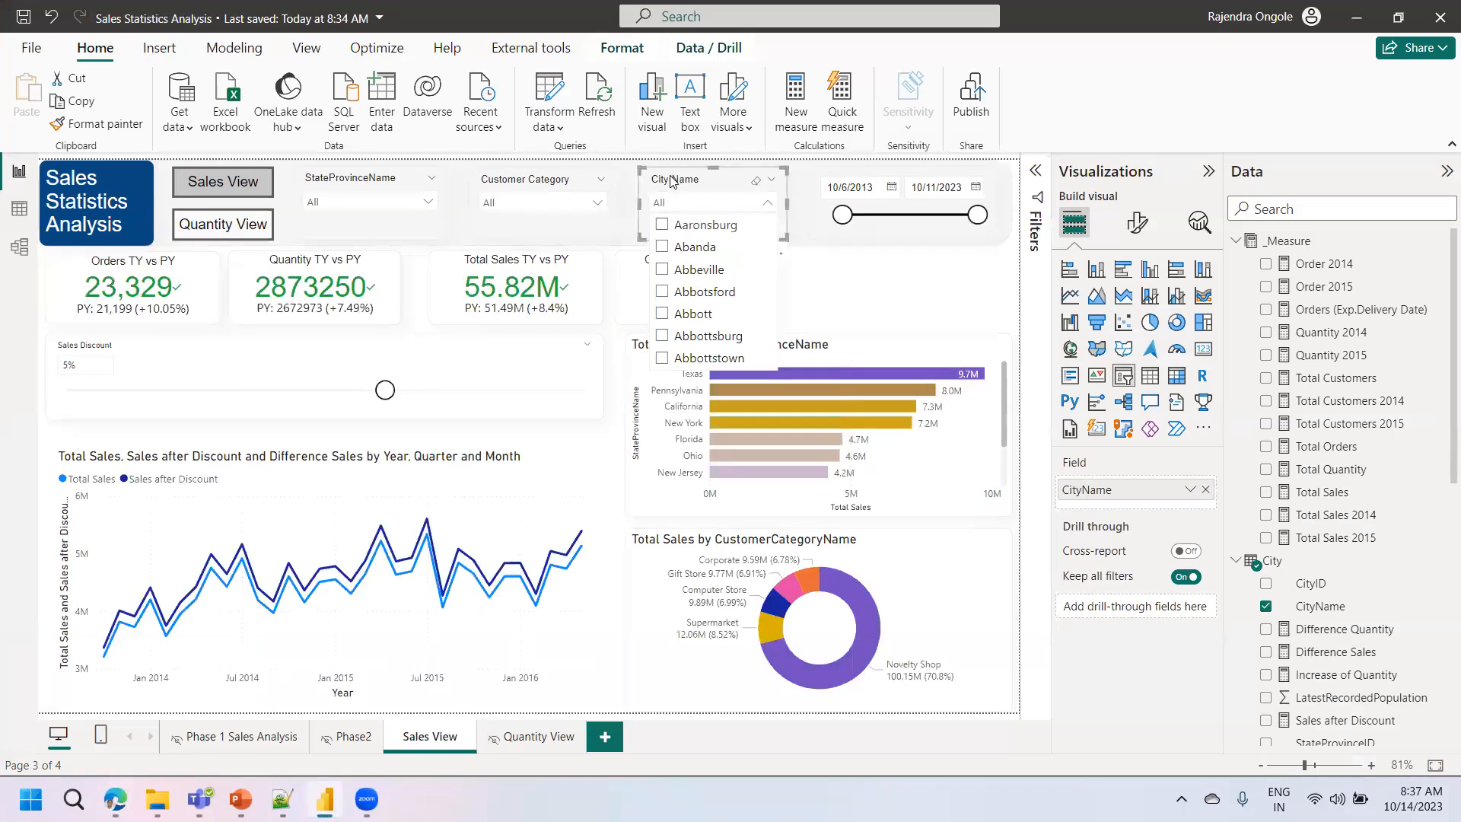
left_click(673, 181)
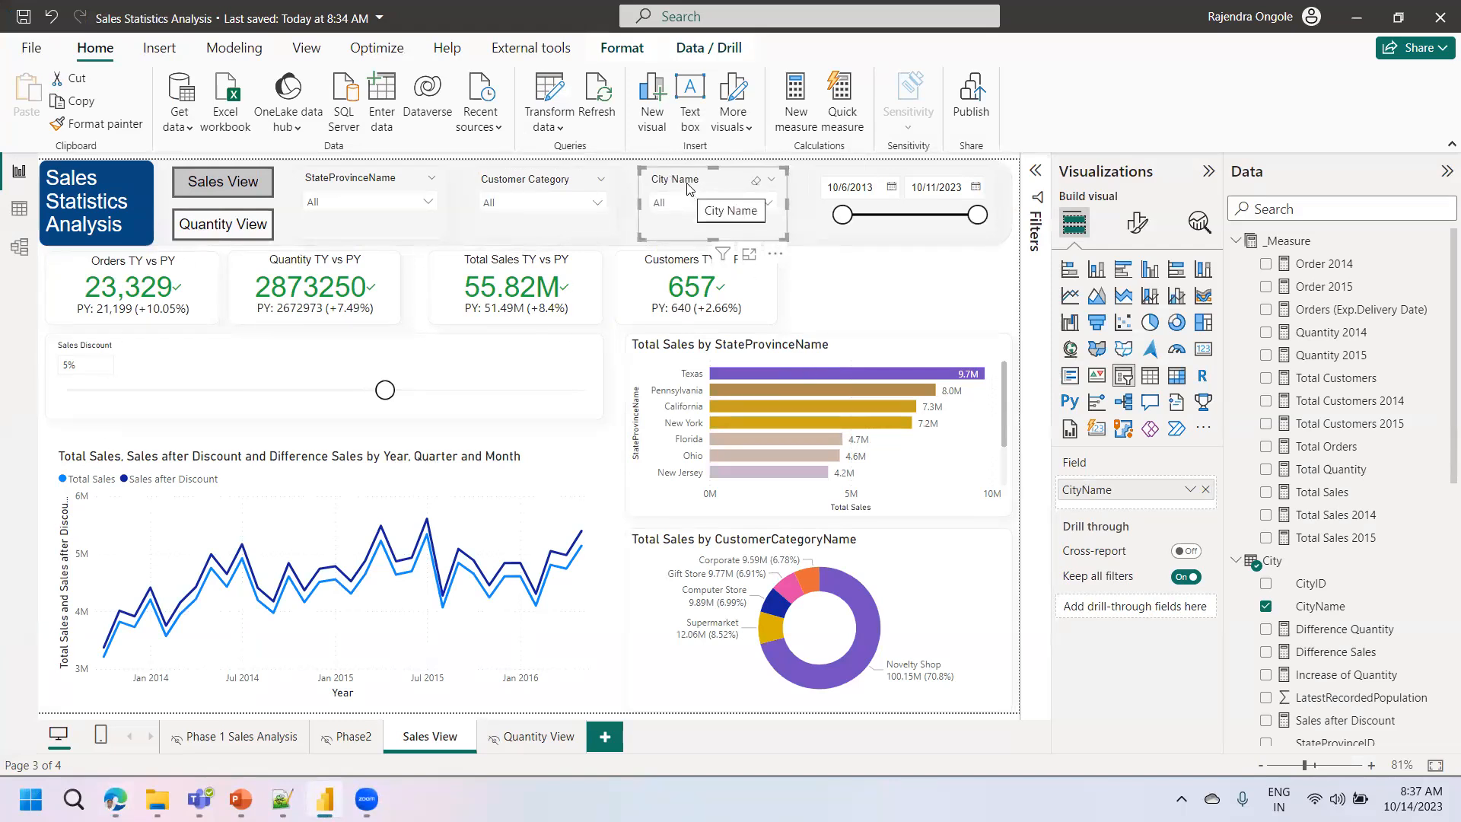
Add a Total Sales 'is not blank' visual filter to the City Name slicer.
left_click(1036, 174)
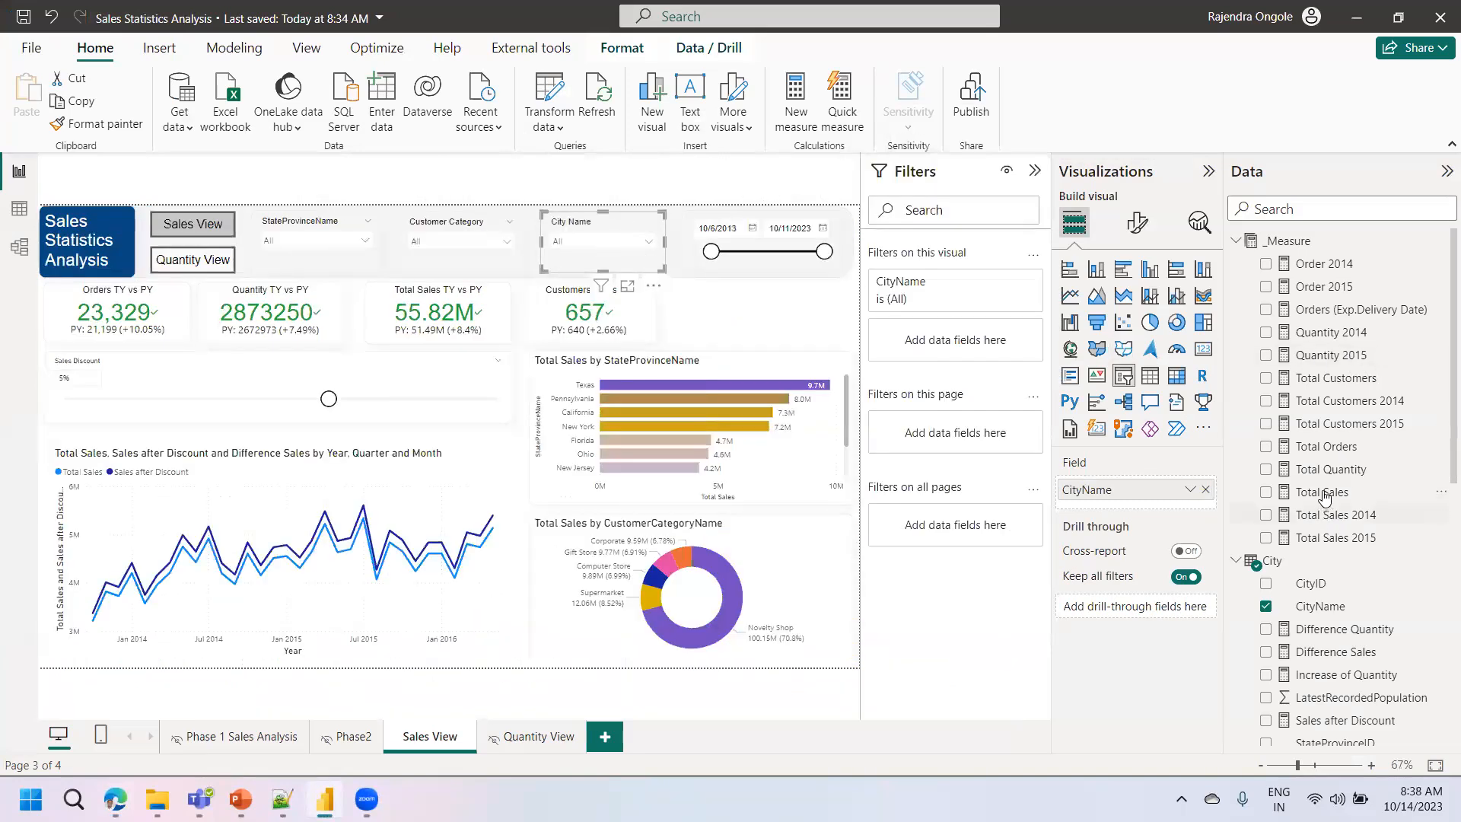
left_click_drag(1324, 498, 960, 350)
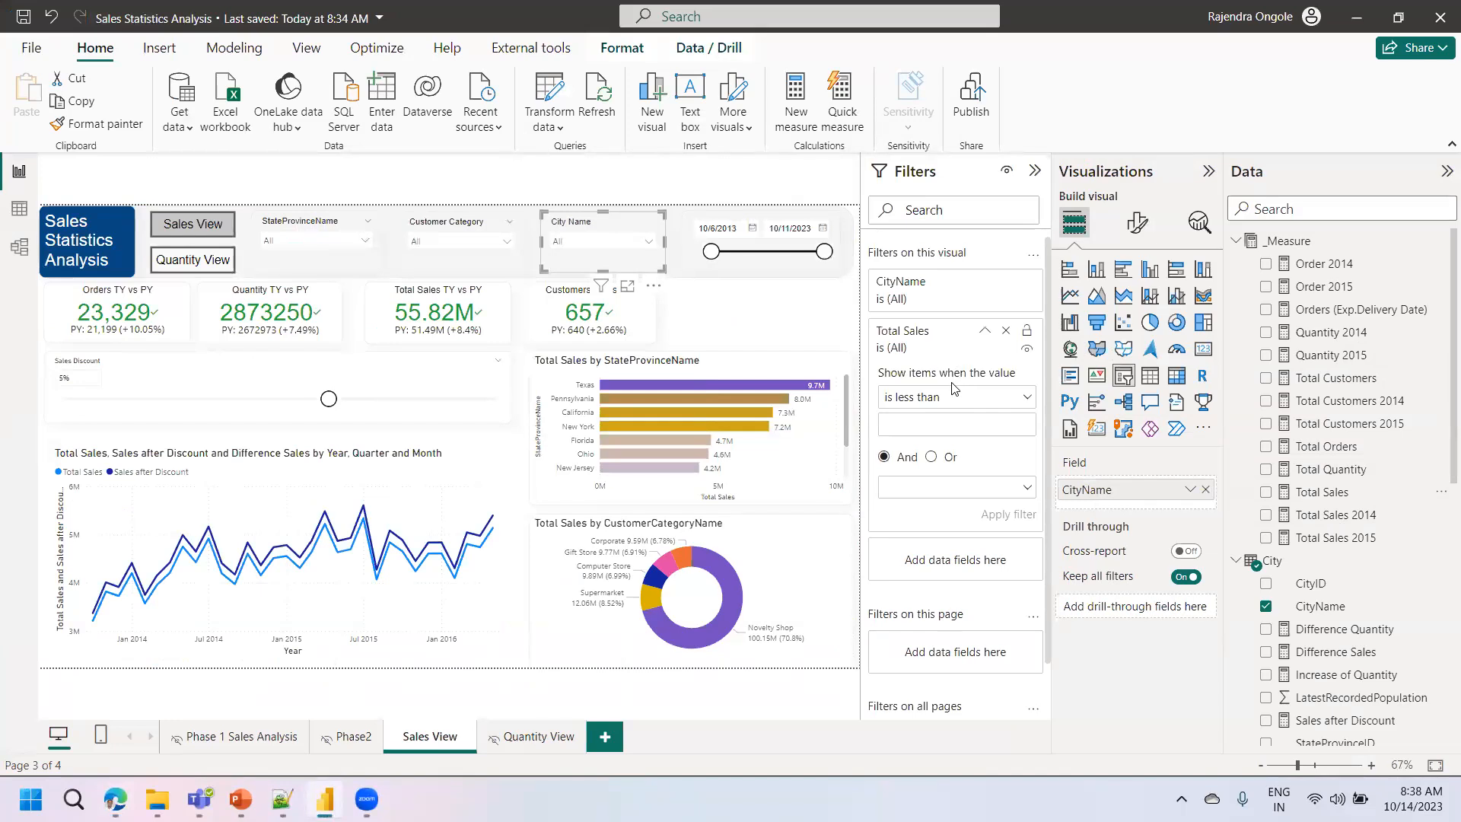
left_click(911, 288)
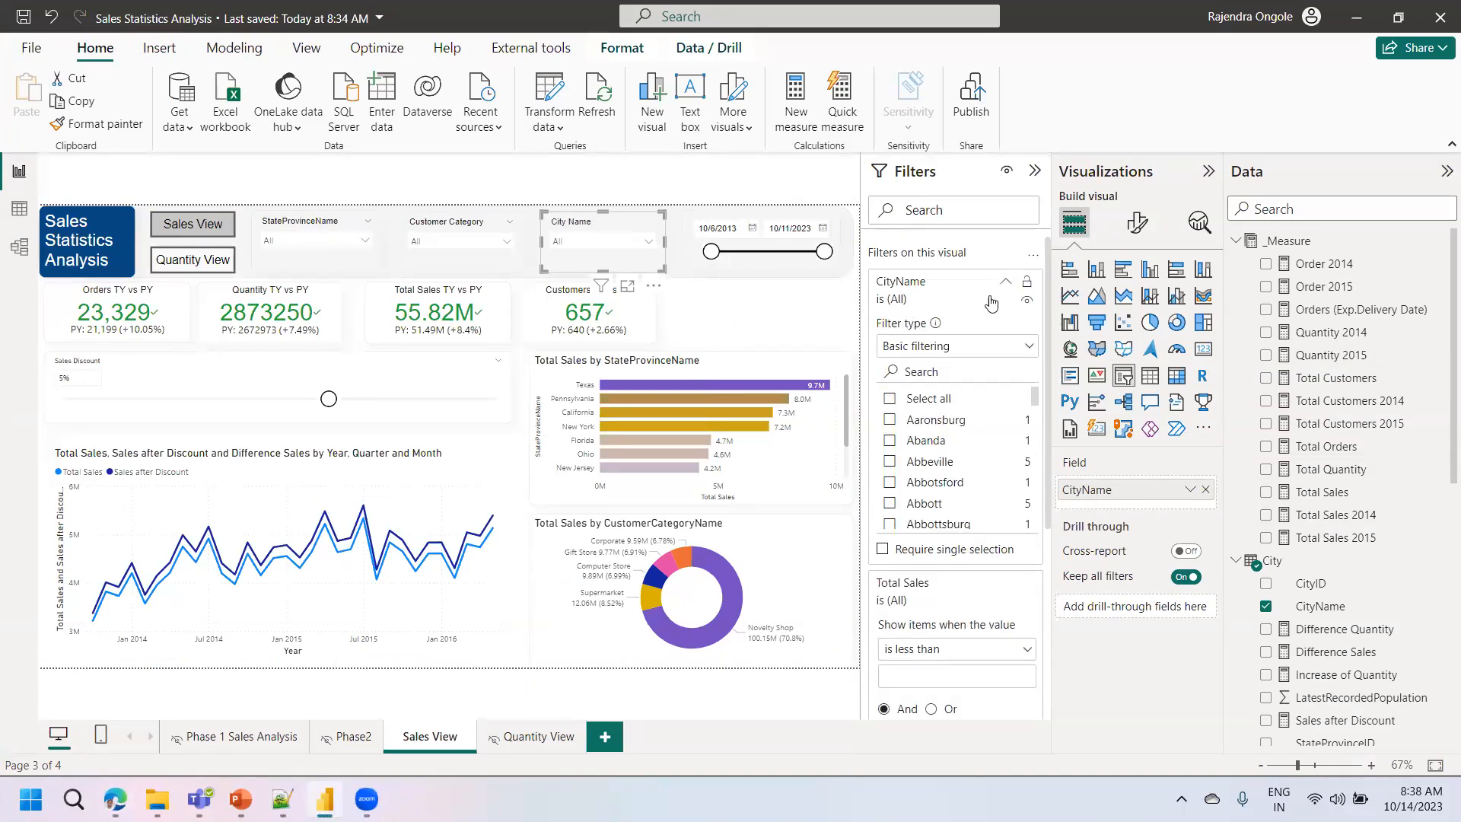
left_click(1005, 281)
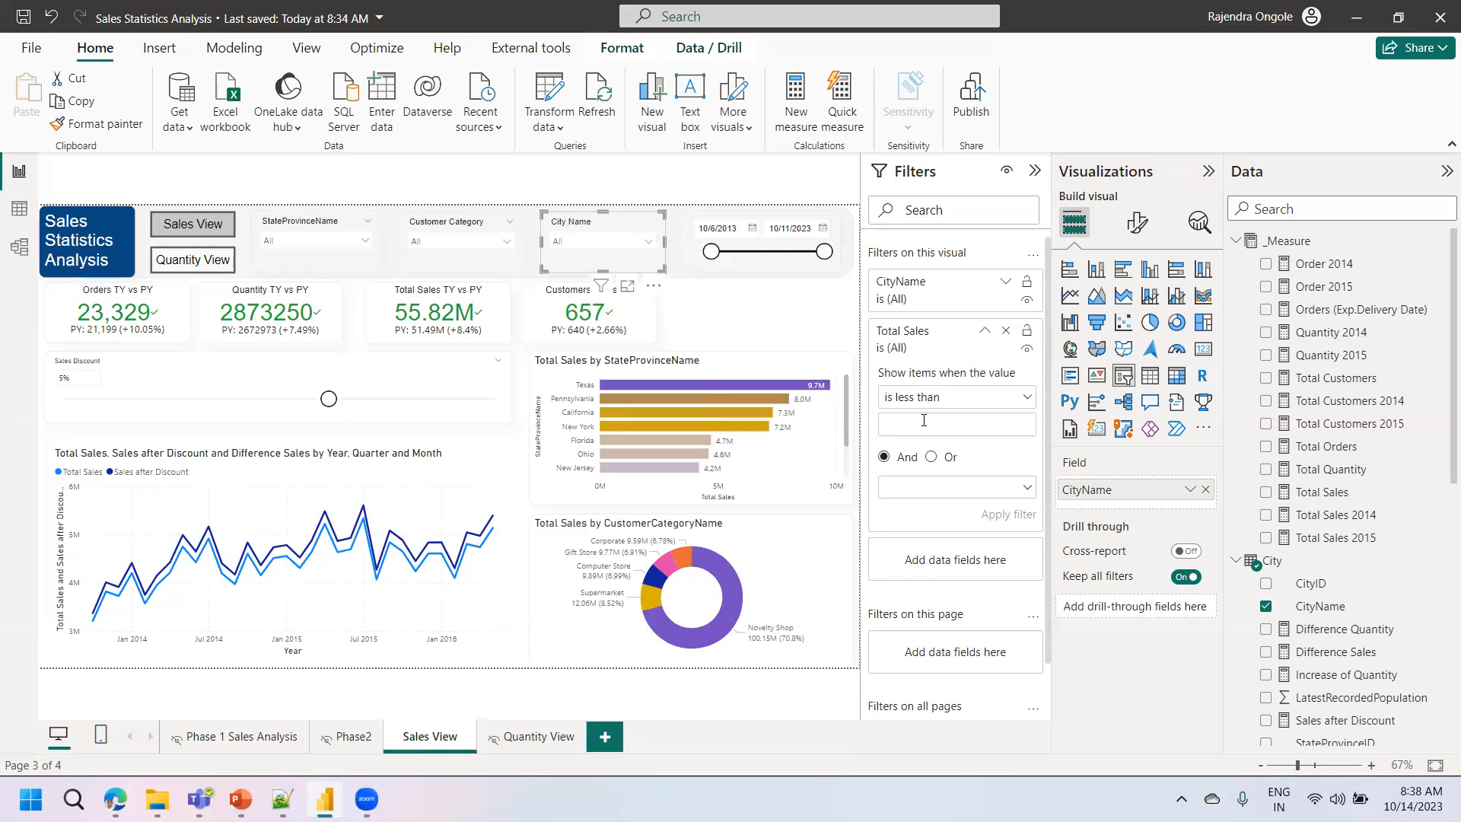
left_click(929, 406)
left_click(923, 589)
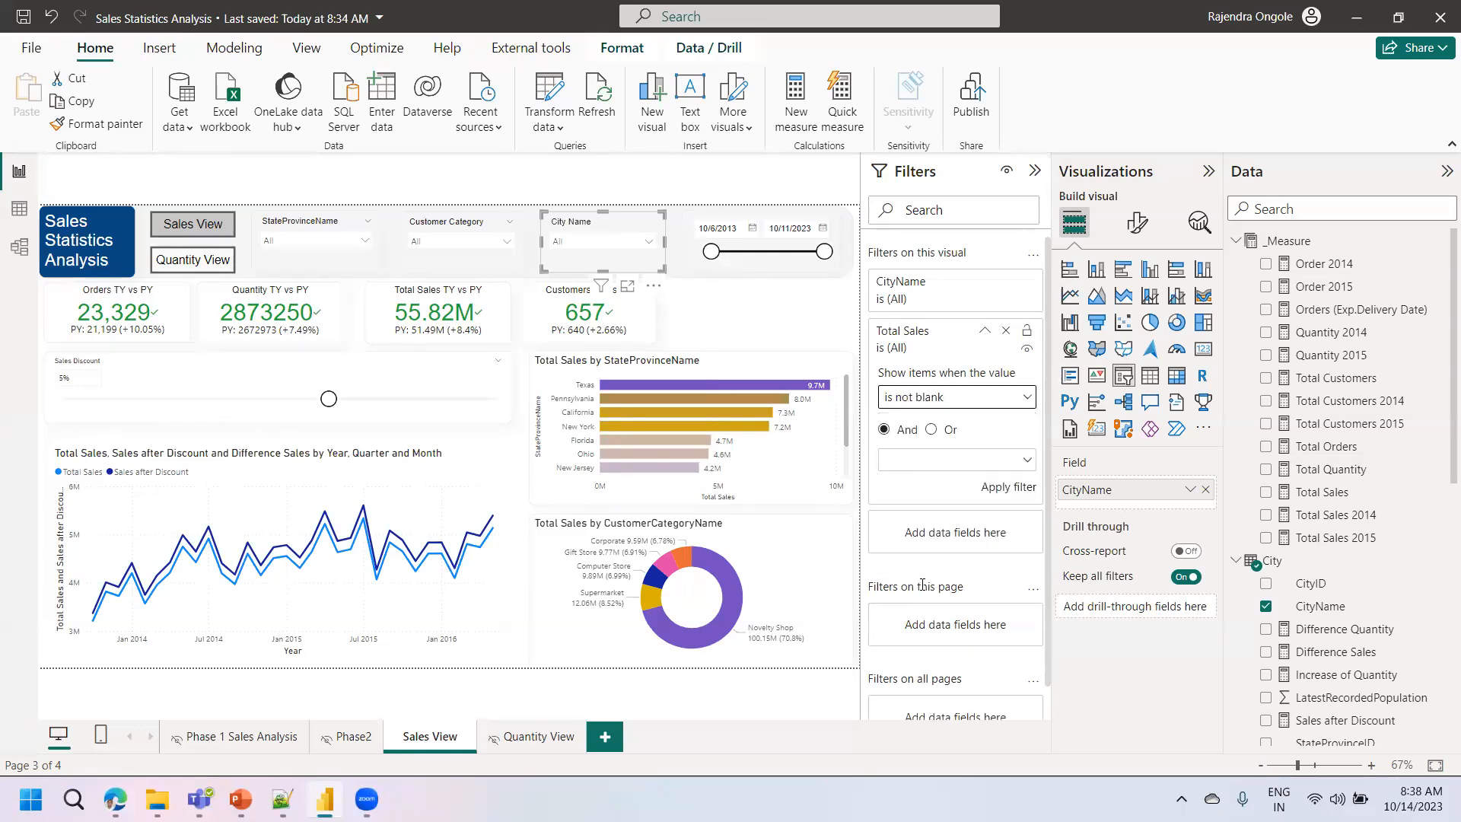
left_click(1014, 490)
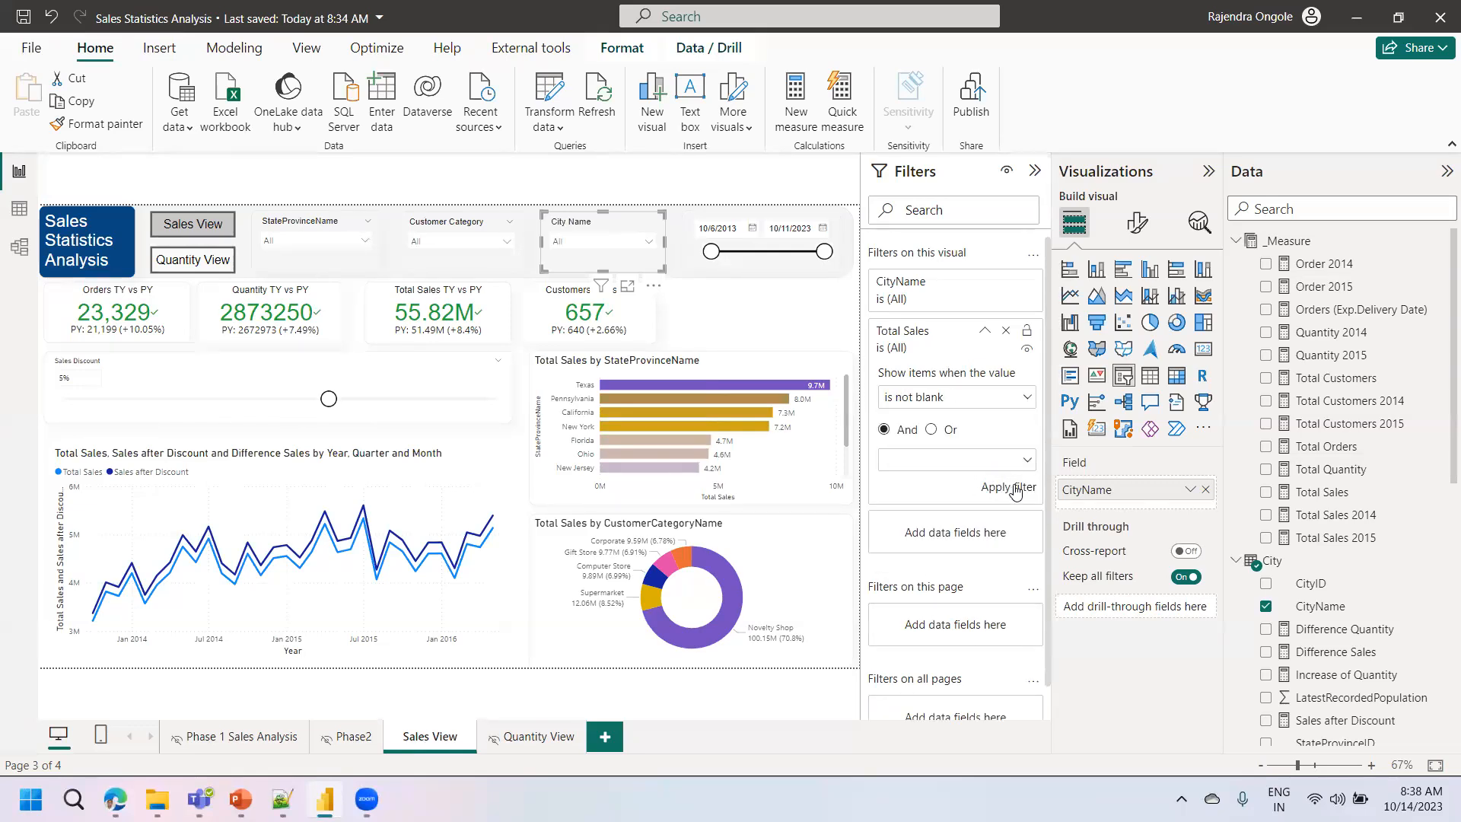
Check the filtered city list by selecting Absecon and Accomac, then clearing it.
left_click(567, 241)
left_click(580, 279)
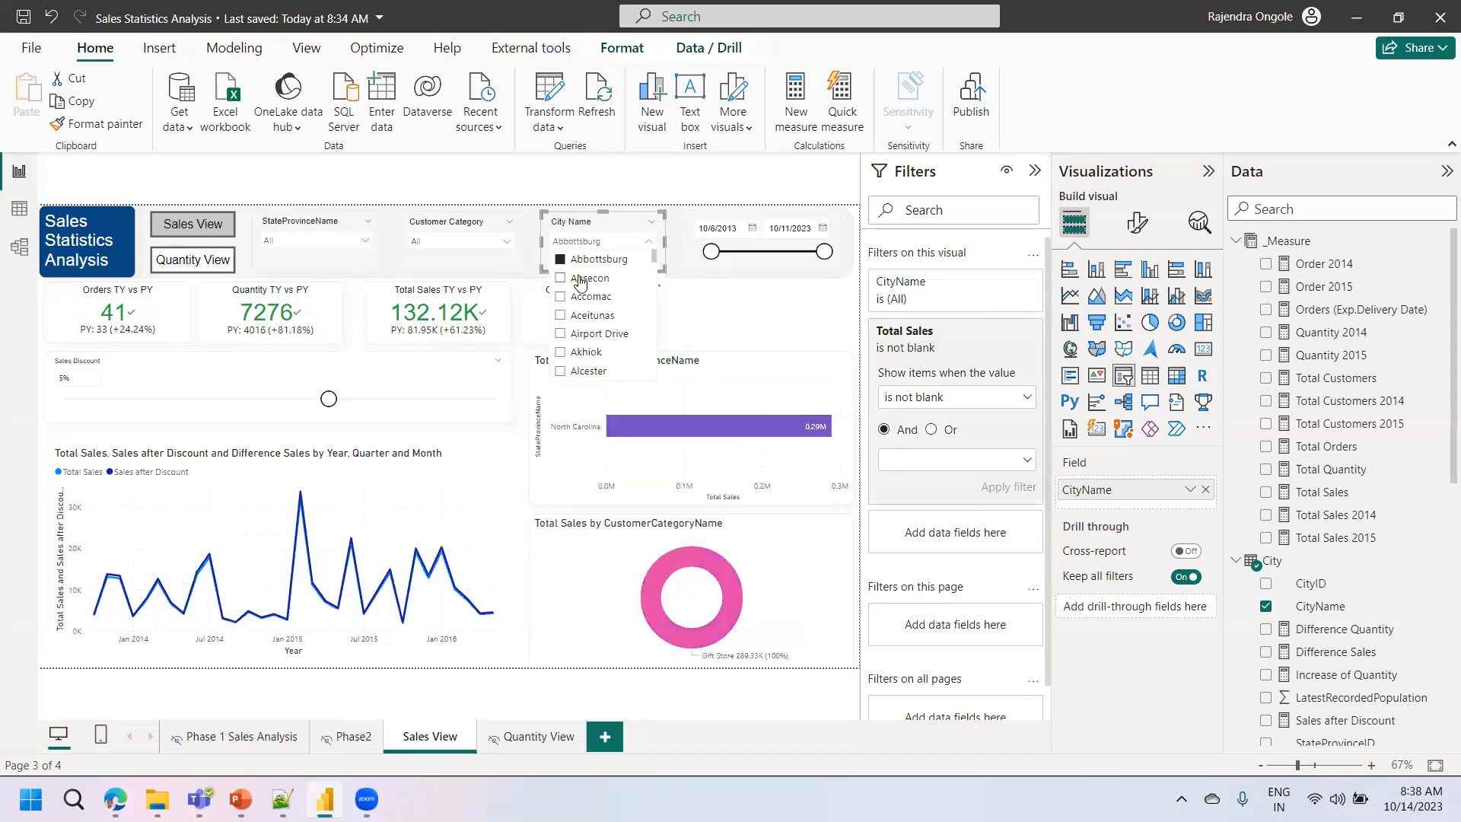
left_click(580, 297)
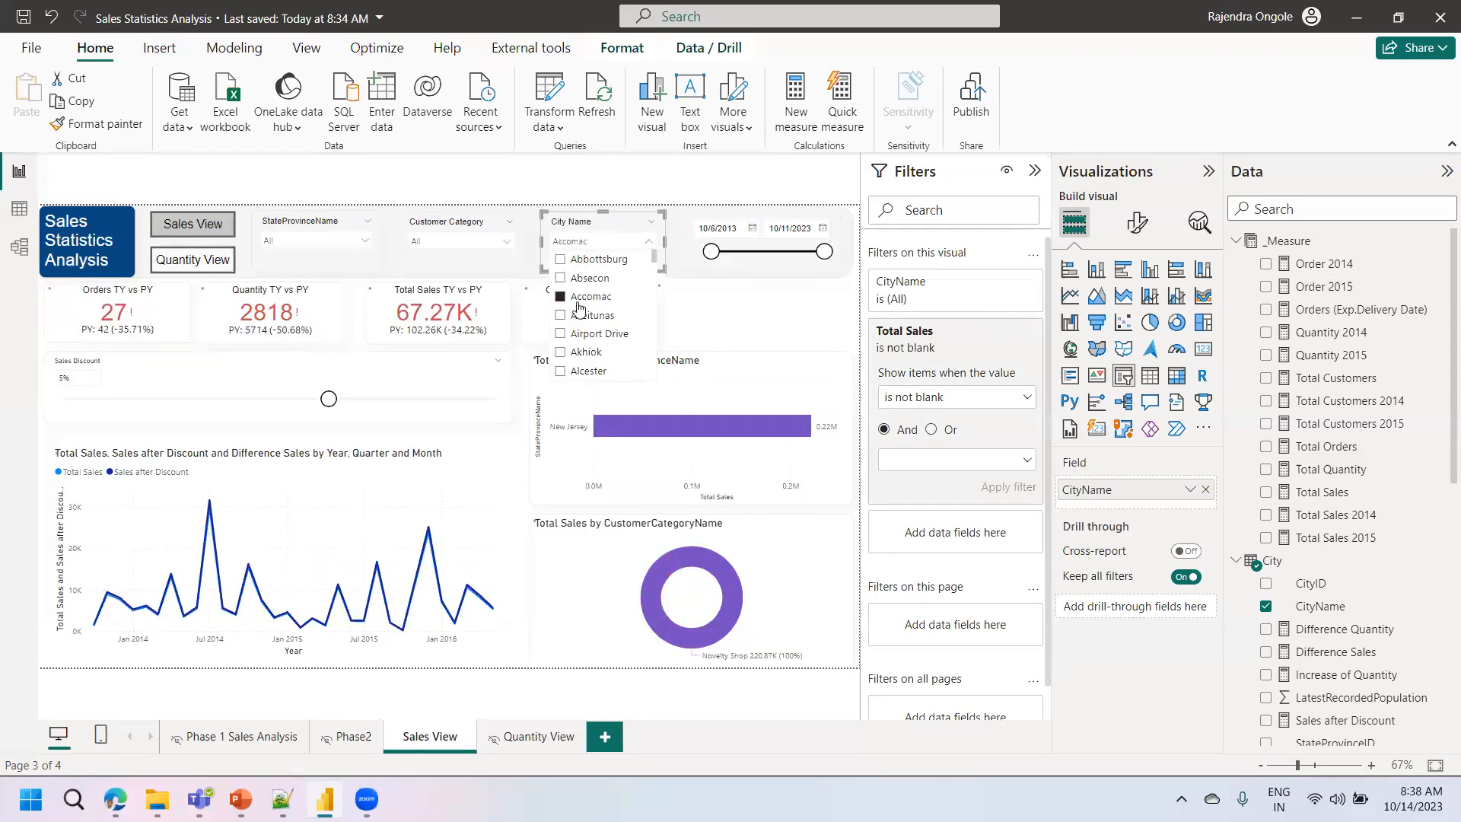
left_click(579, 300)
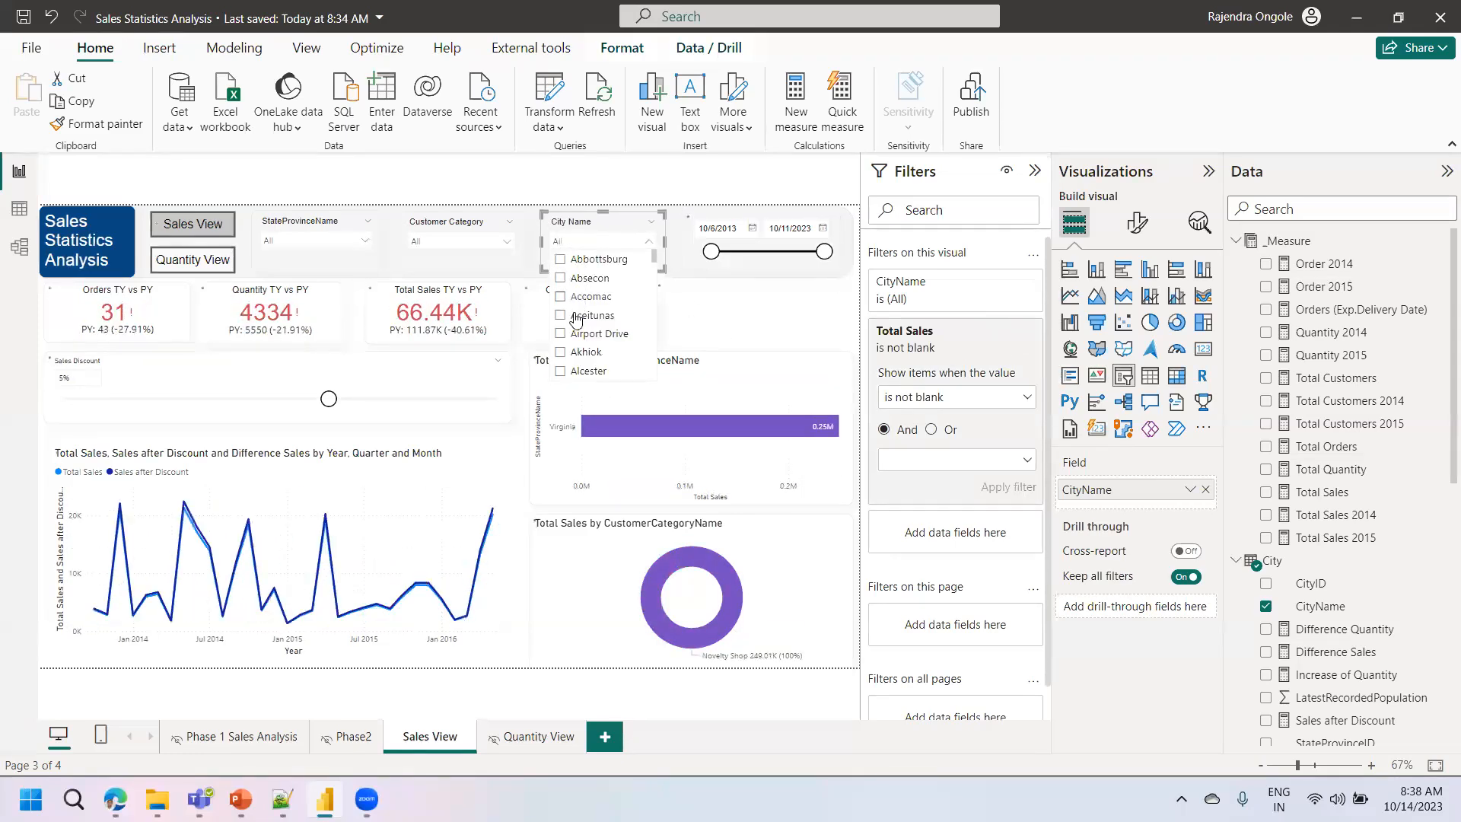
On Quantity View, test the City Name slicer with Abbotsford and Abbott, then clear it.
left_click(524, 739)
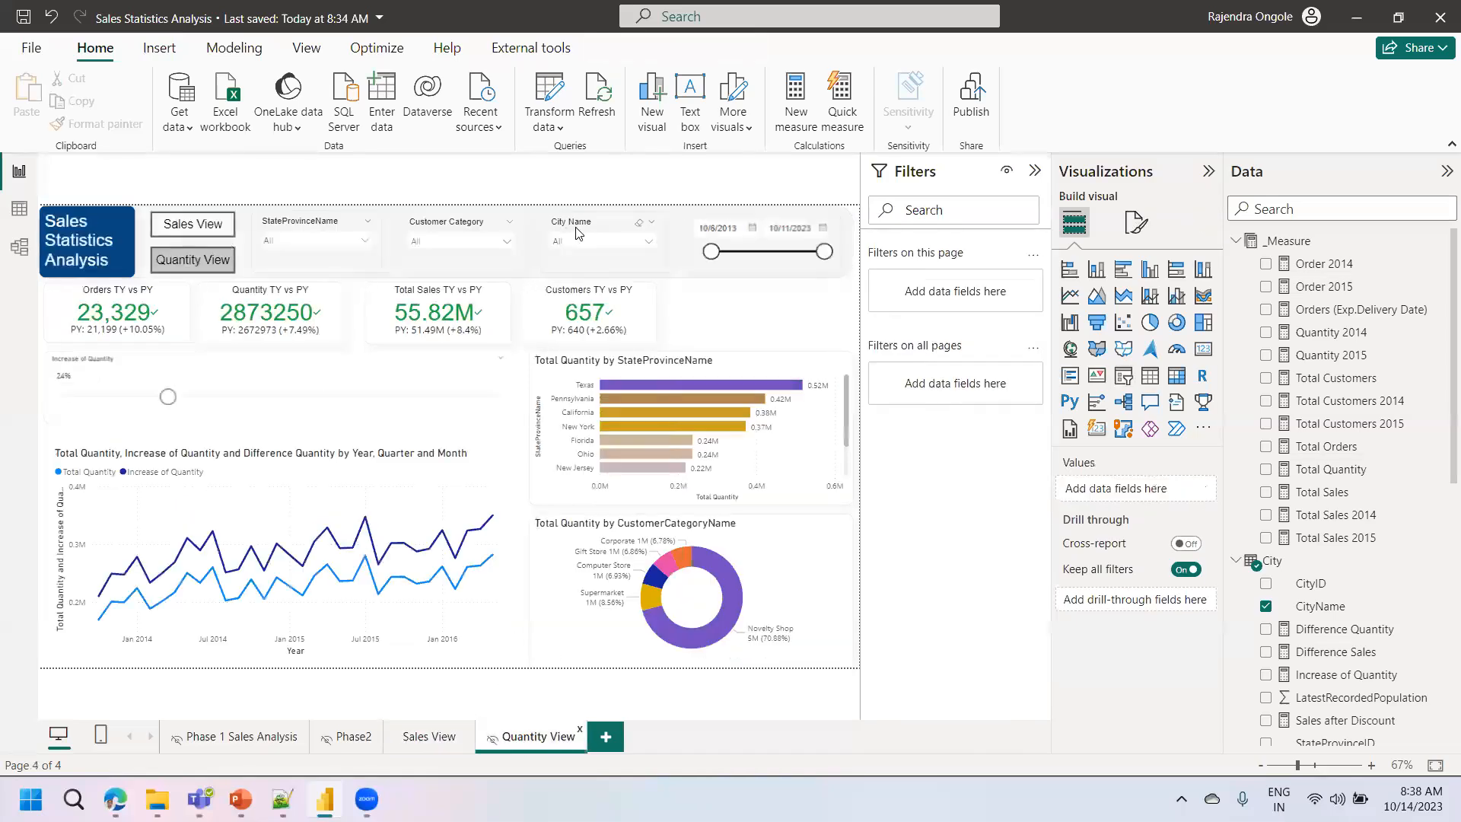
left_click(586, 251)
left_click(580, 315)
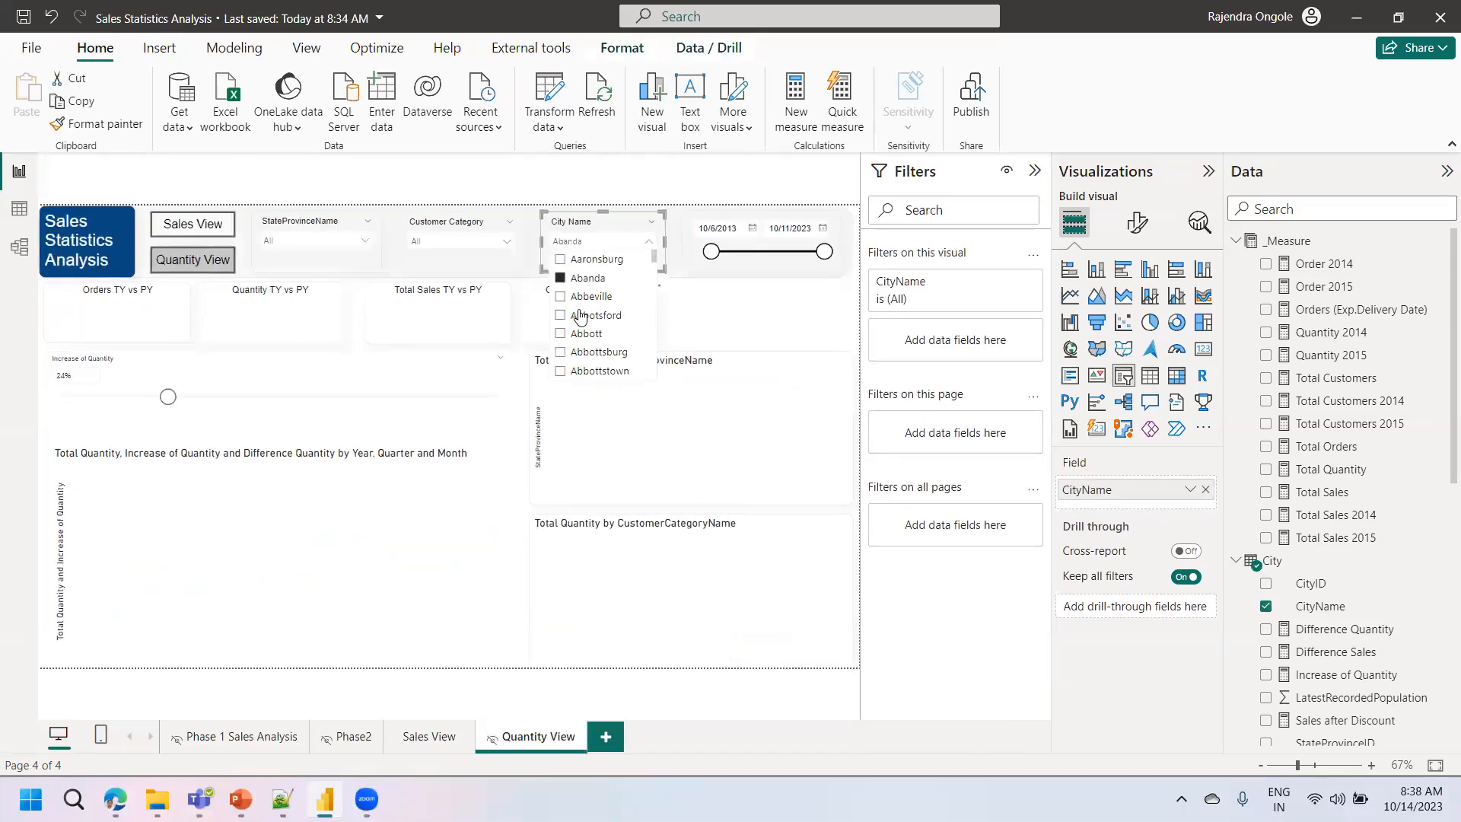
left_click(580, 336)
left_click(581, 315)
left_click(581, 317)
left_click(575, 232)
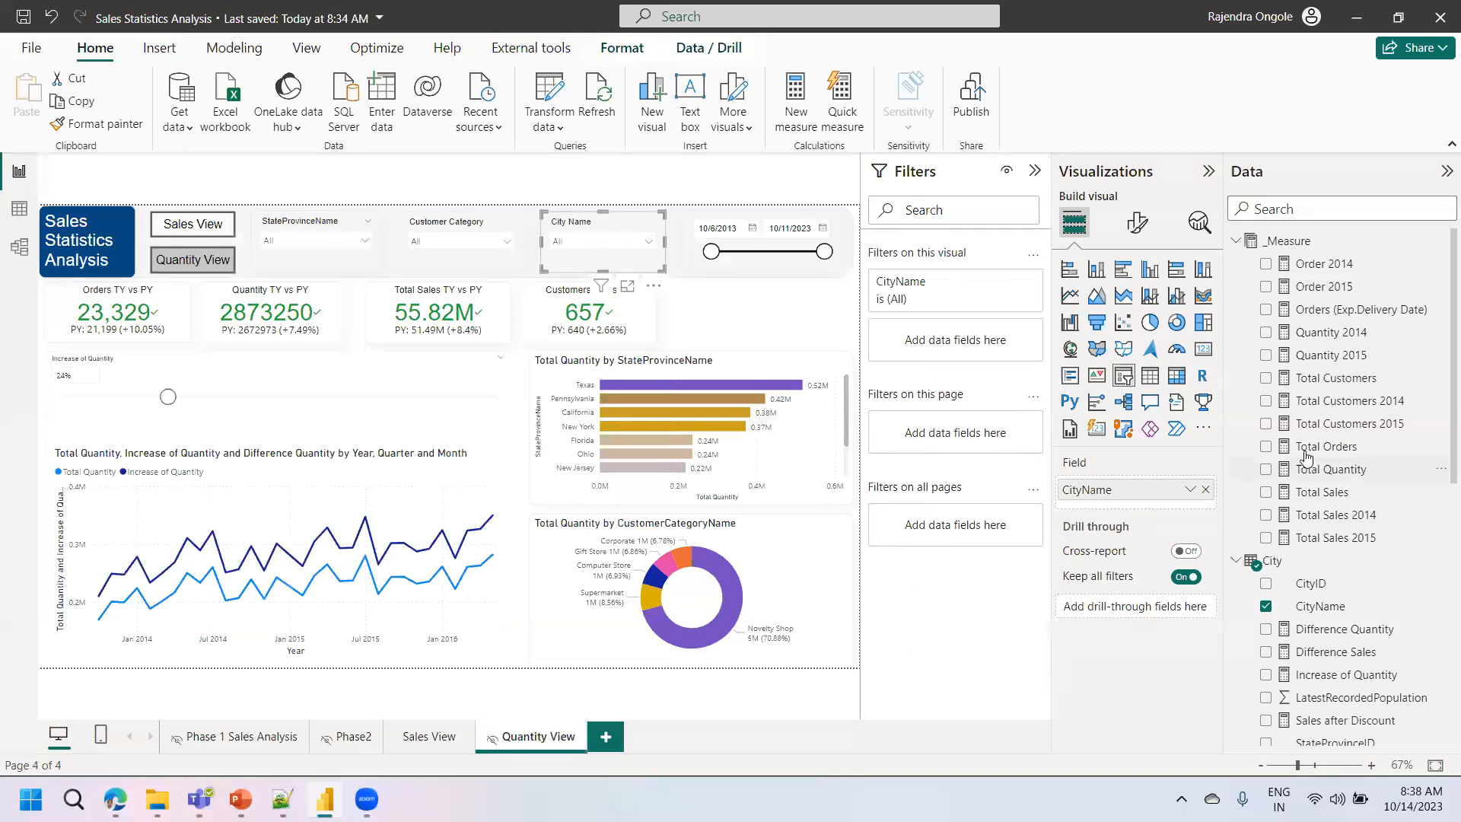
Add a Total Quantity 'is not blank' visual filter to the City Name slicer.
left_click_drag(1320, 469, 924, 335)
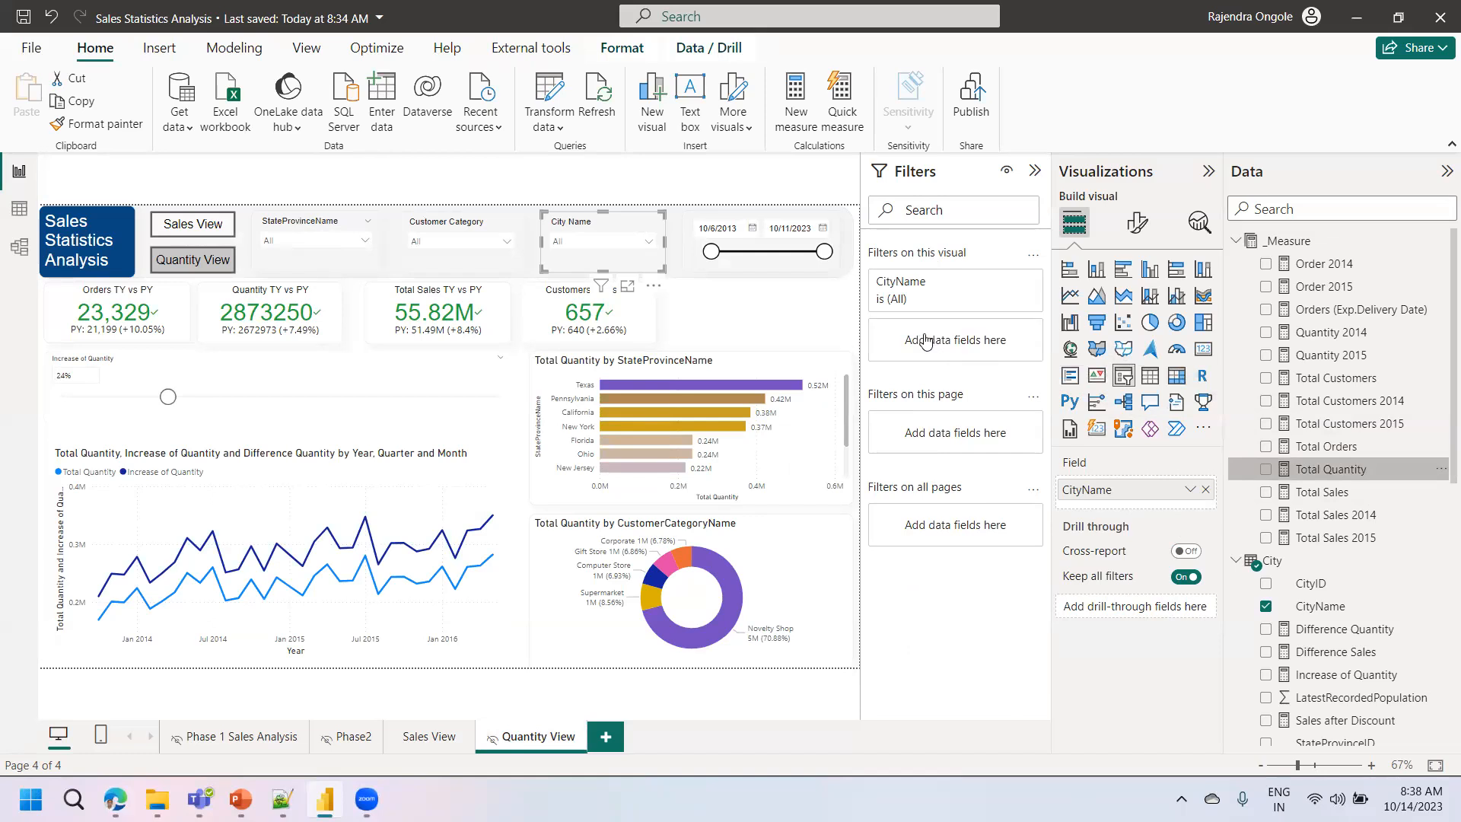
left_click(933, 401)
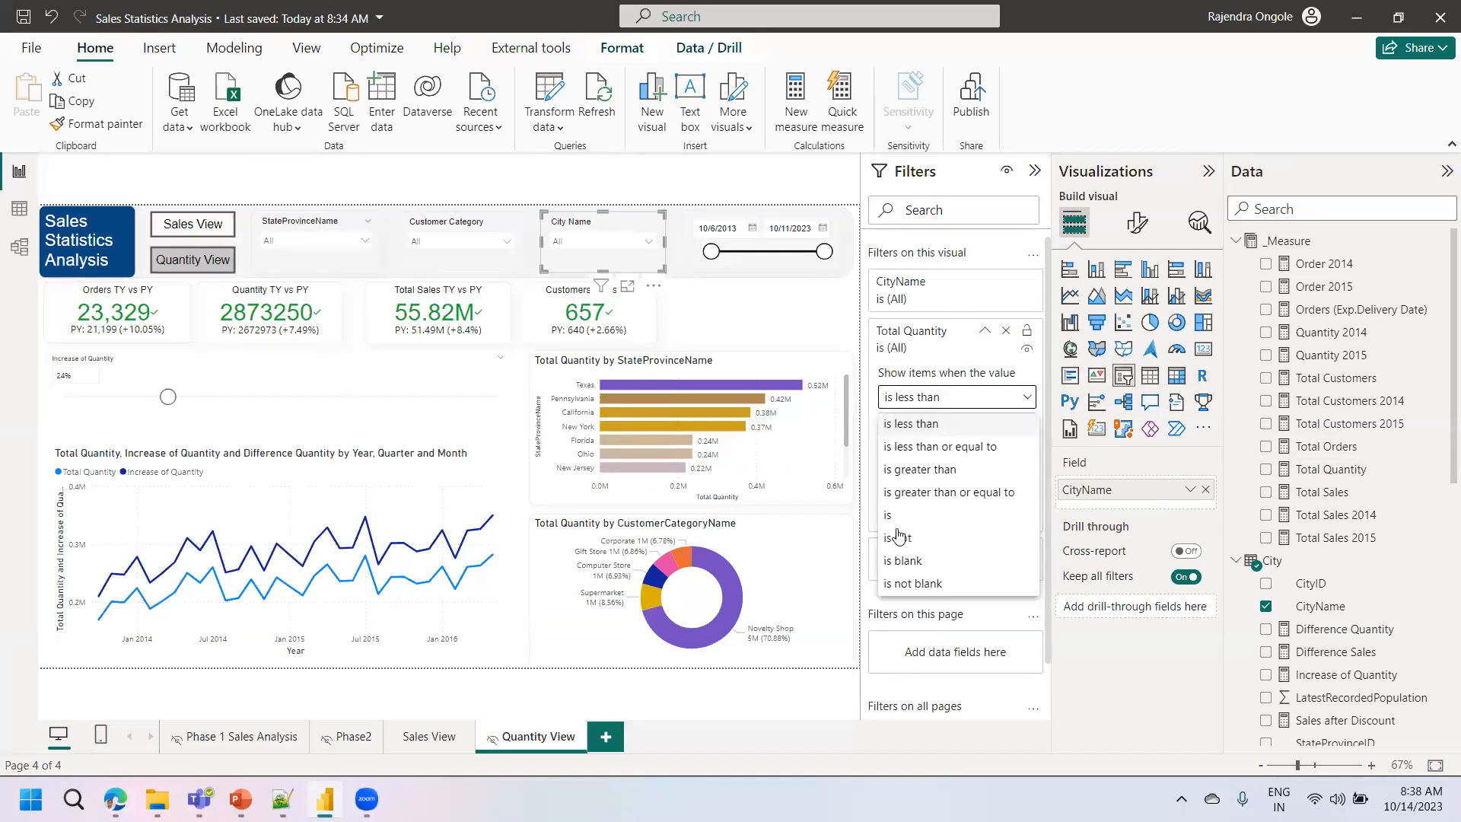
left_click(907, 584)
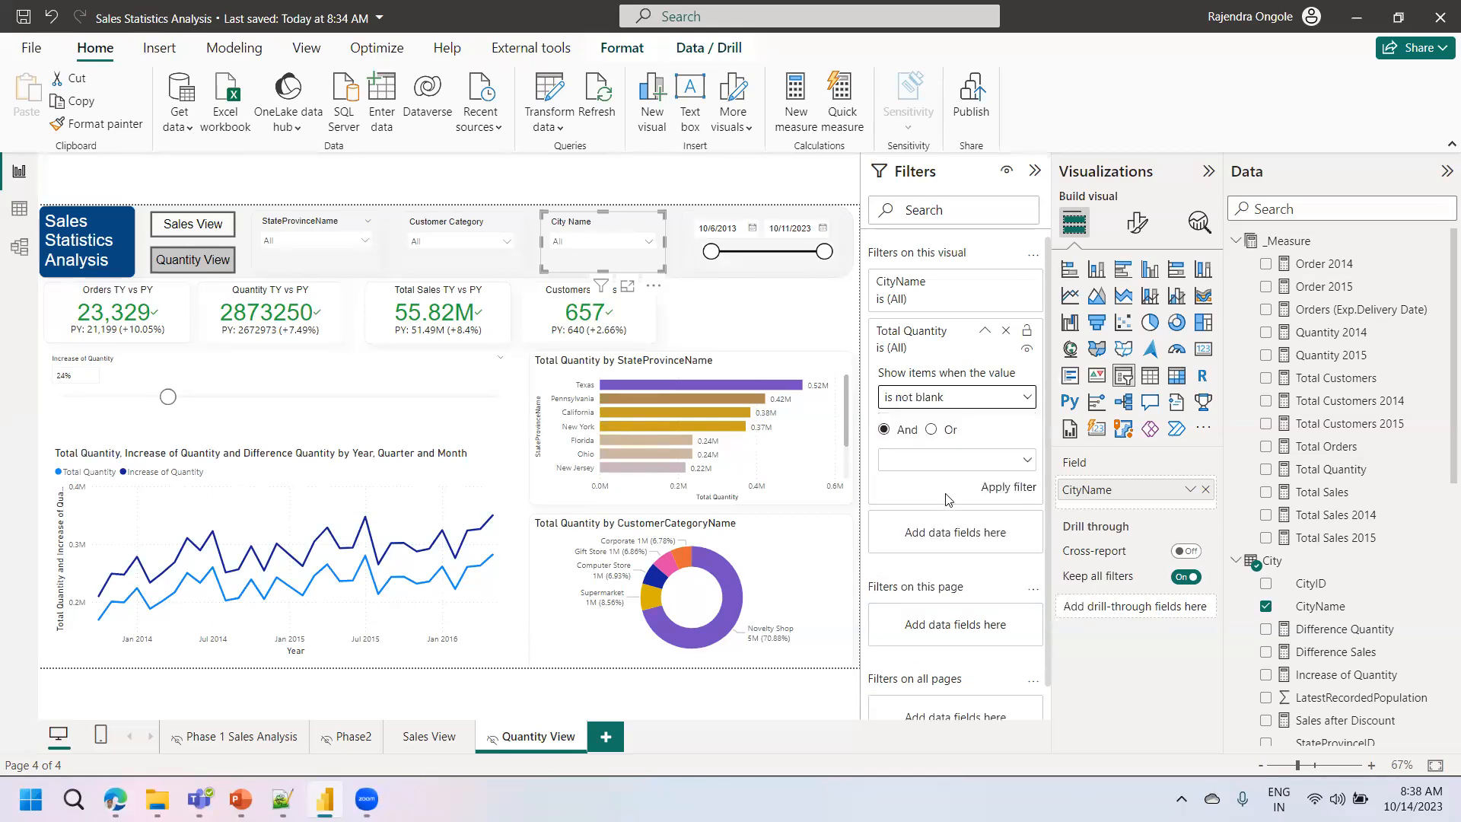
left_click(1010, 487)
Check the filtered city list with Abbottsburg and Absecon, then clear the selection.
left_click(573, 242)
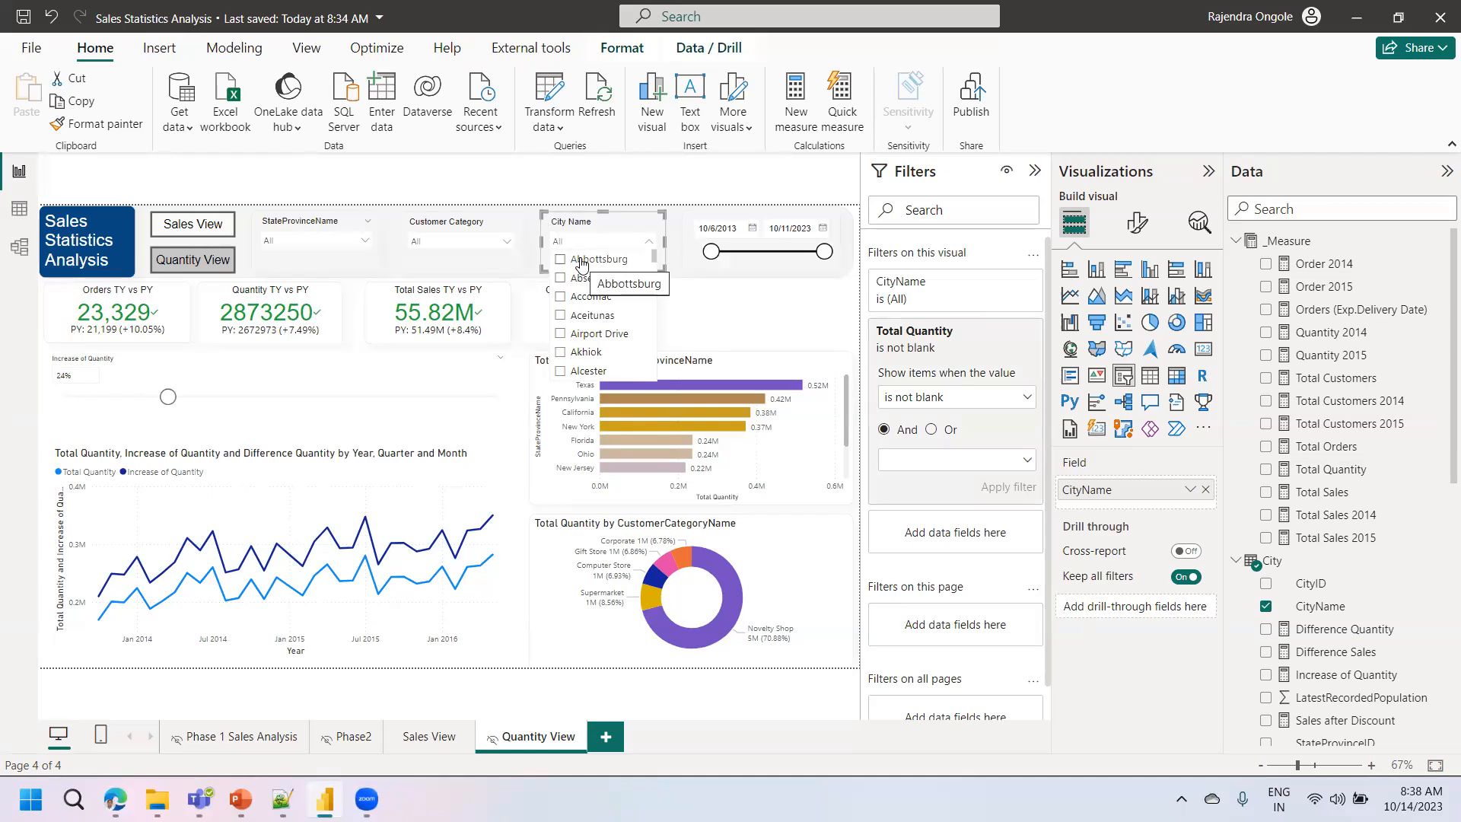
left_click(582, 261)
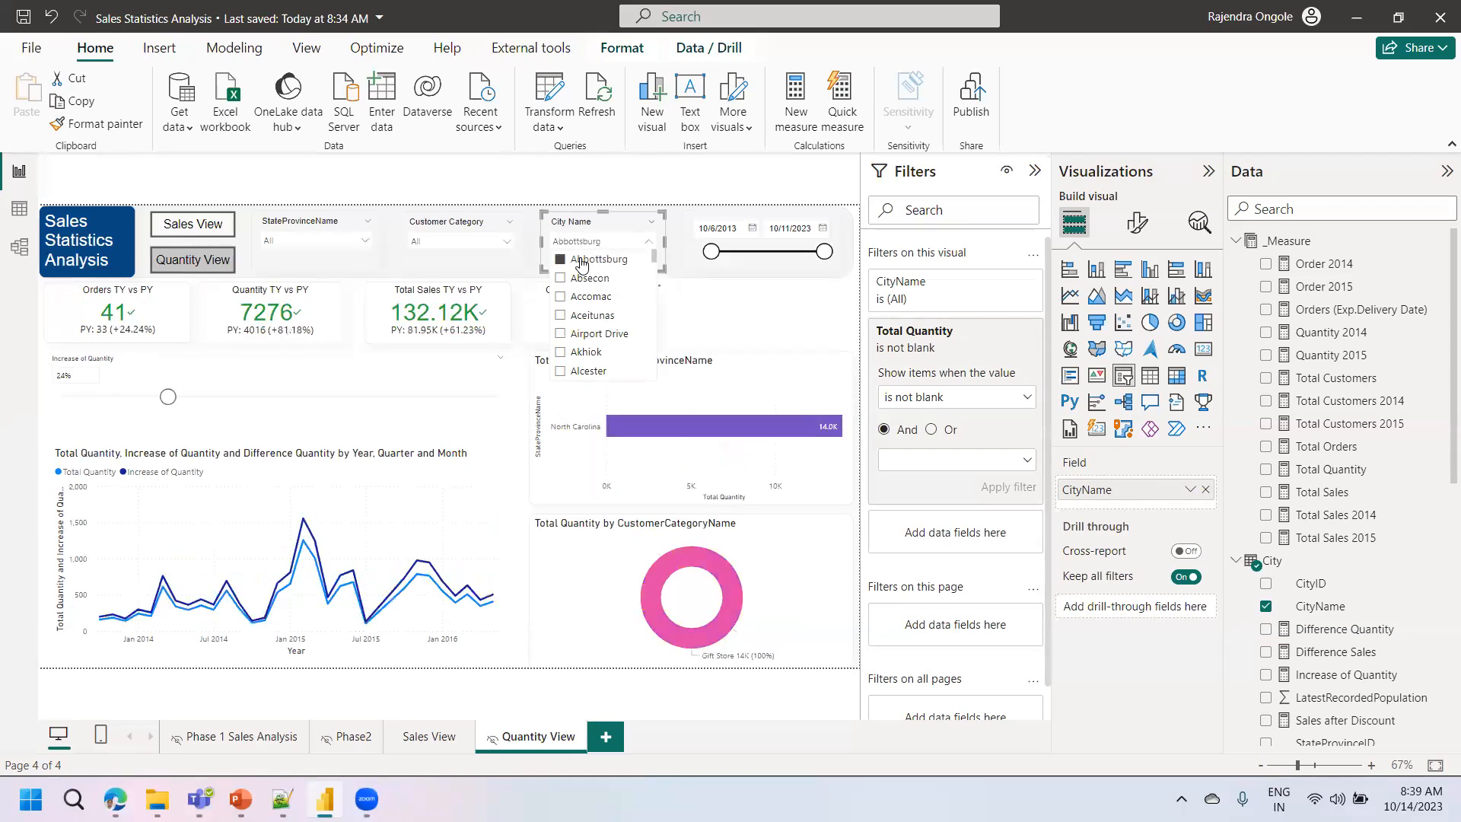
left_click(582, 280)
left_click(580, 283)
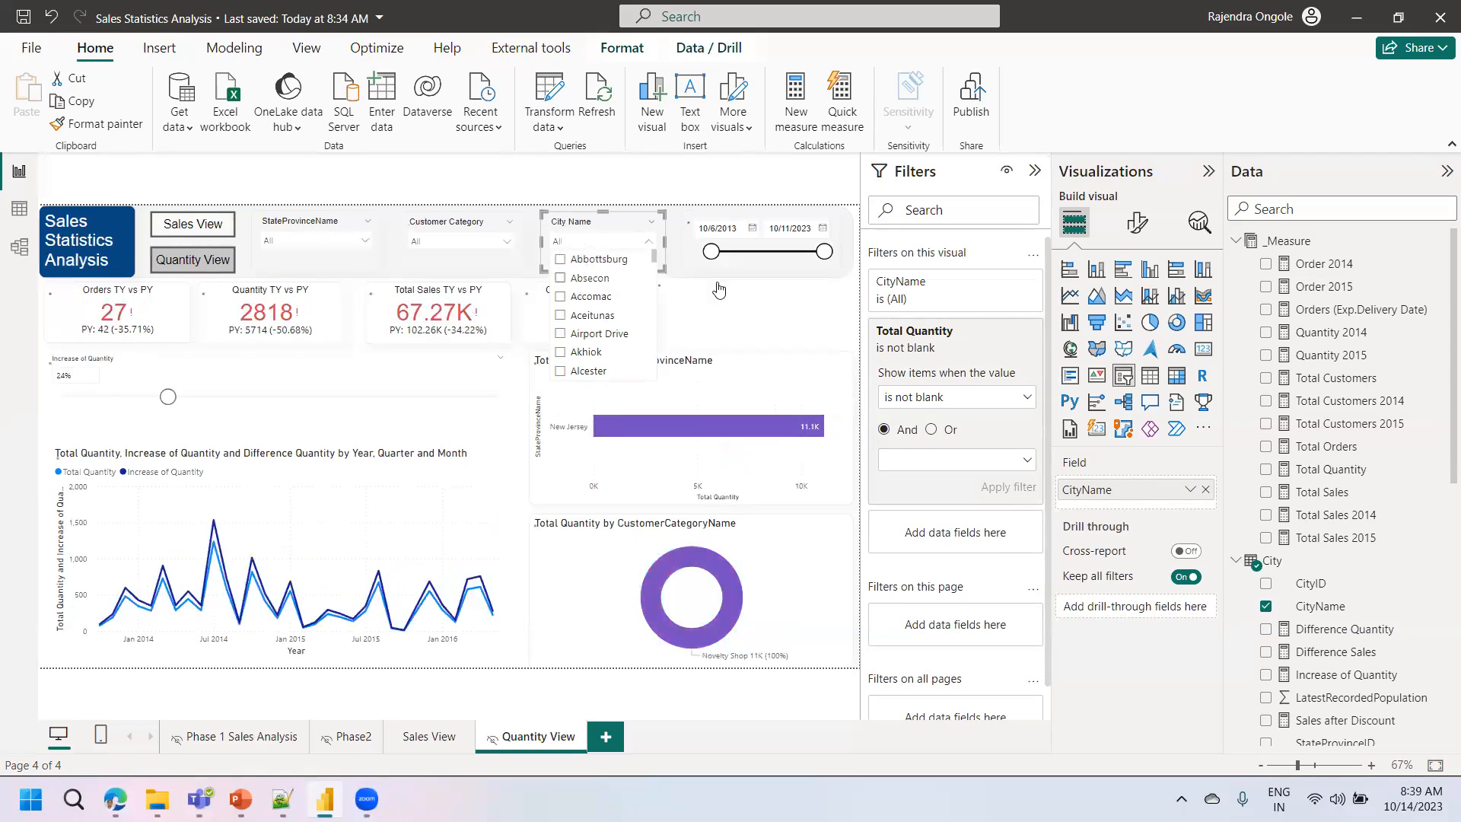
left_click(736, 315)
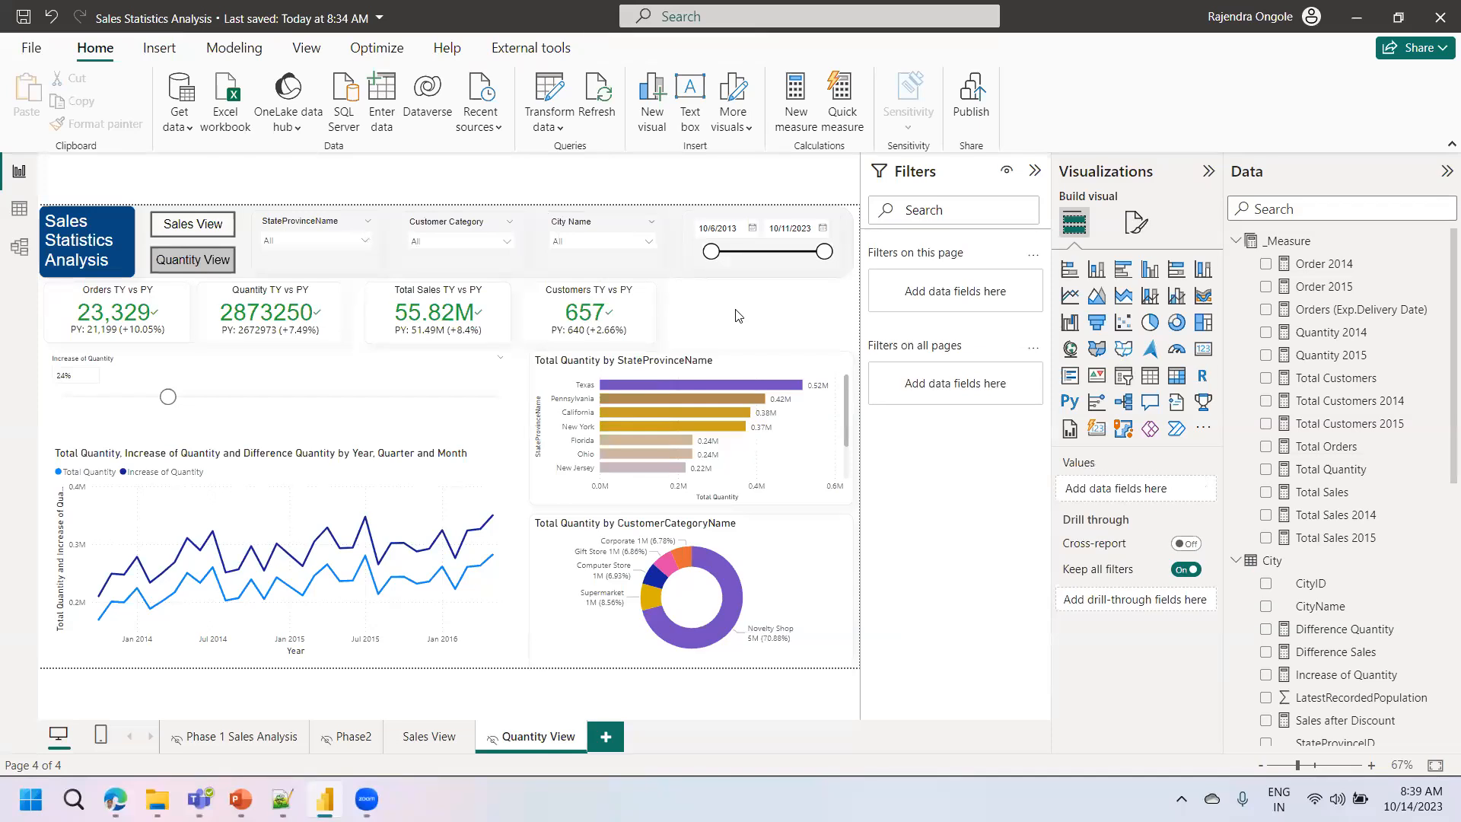
Save the report and return to the Sales View page.
key("ctrl+s")
left_click(528, 736)
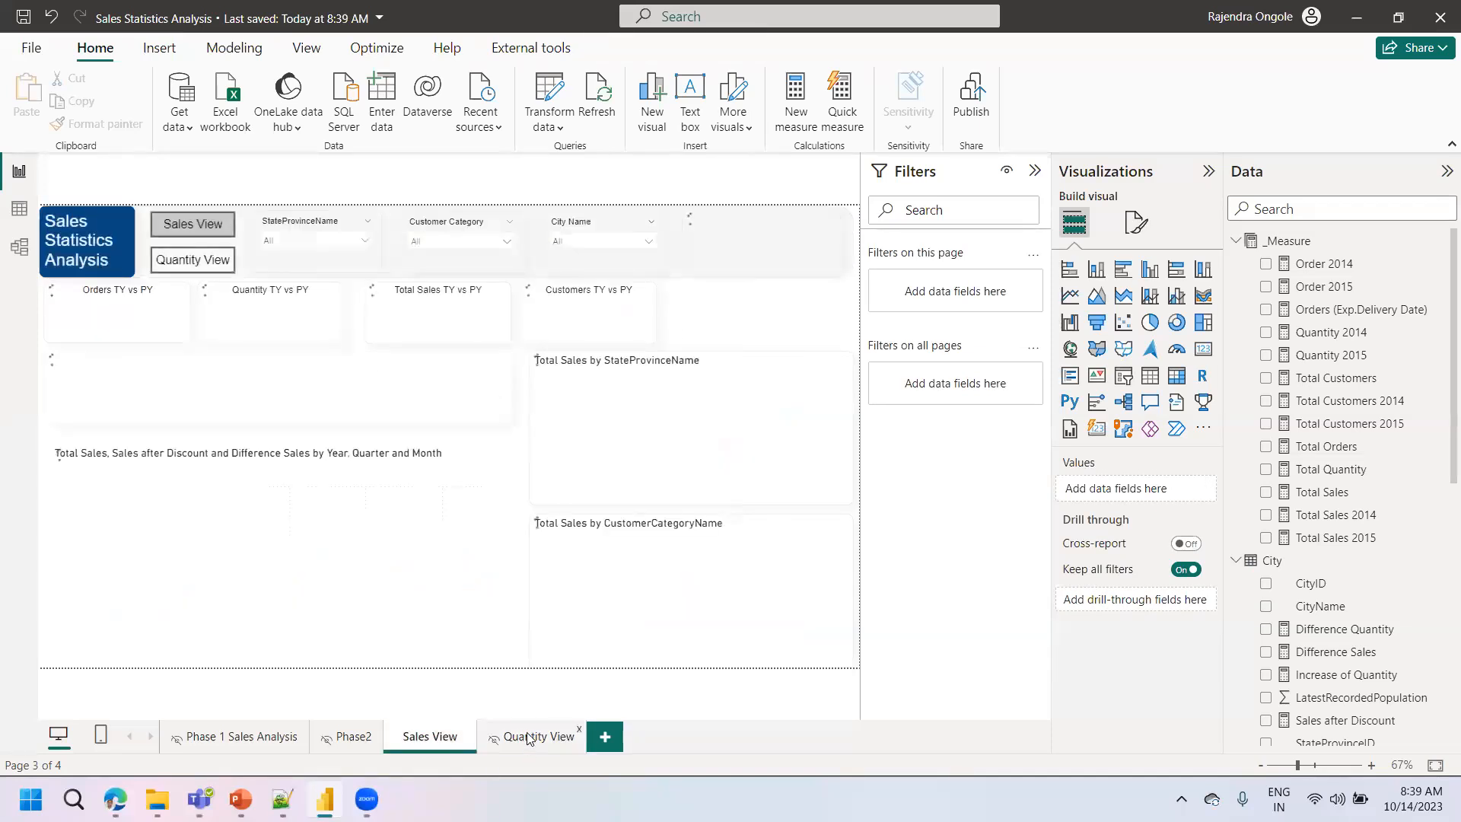
left_click(436, 737)
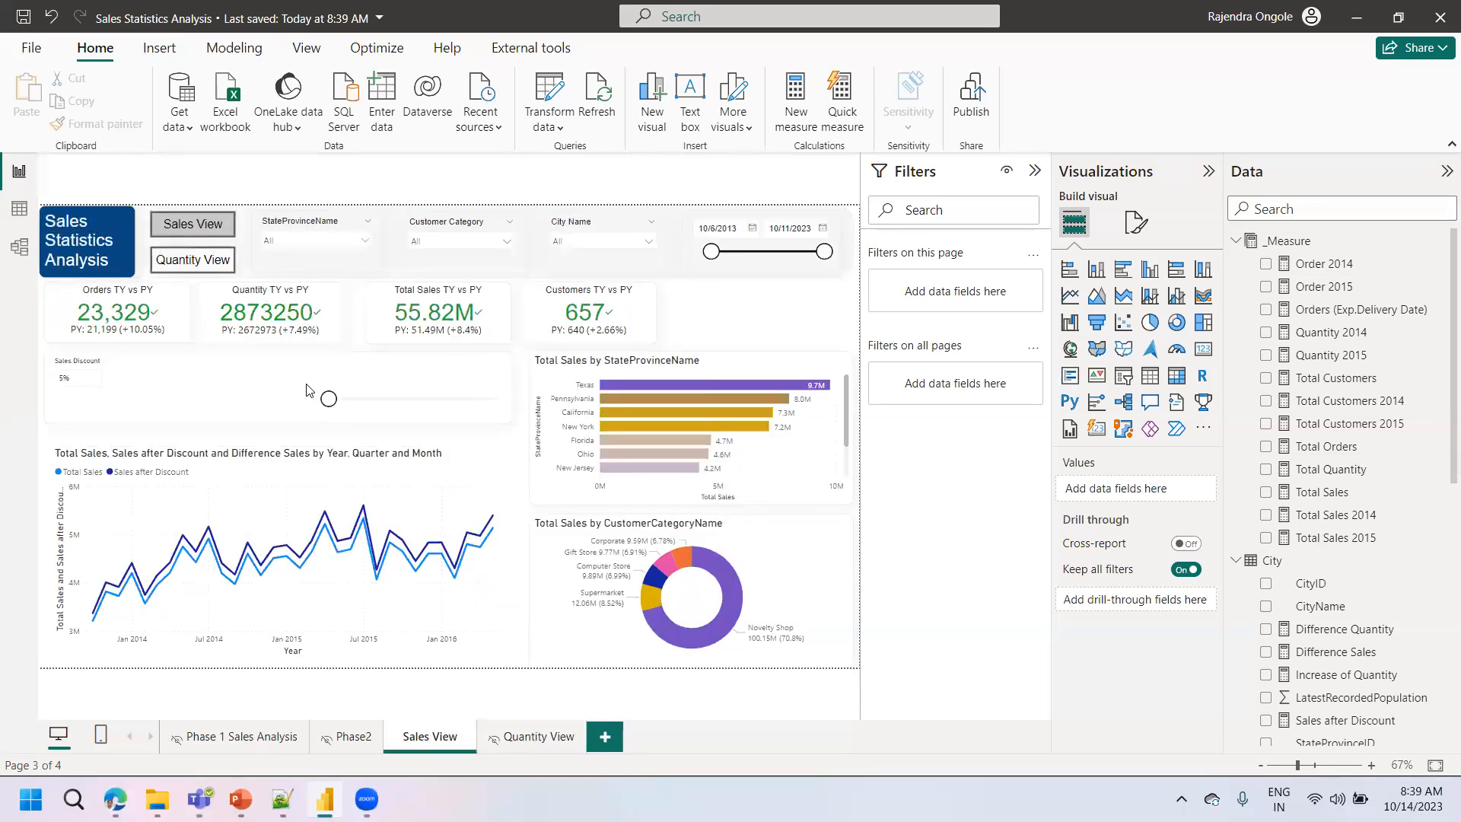
Publish to Synapseanalytics, replacing the existing Sales Statistics Analysis dataset, and dismiss the success message.
left_click(973, 104)
left_click(553, 441)
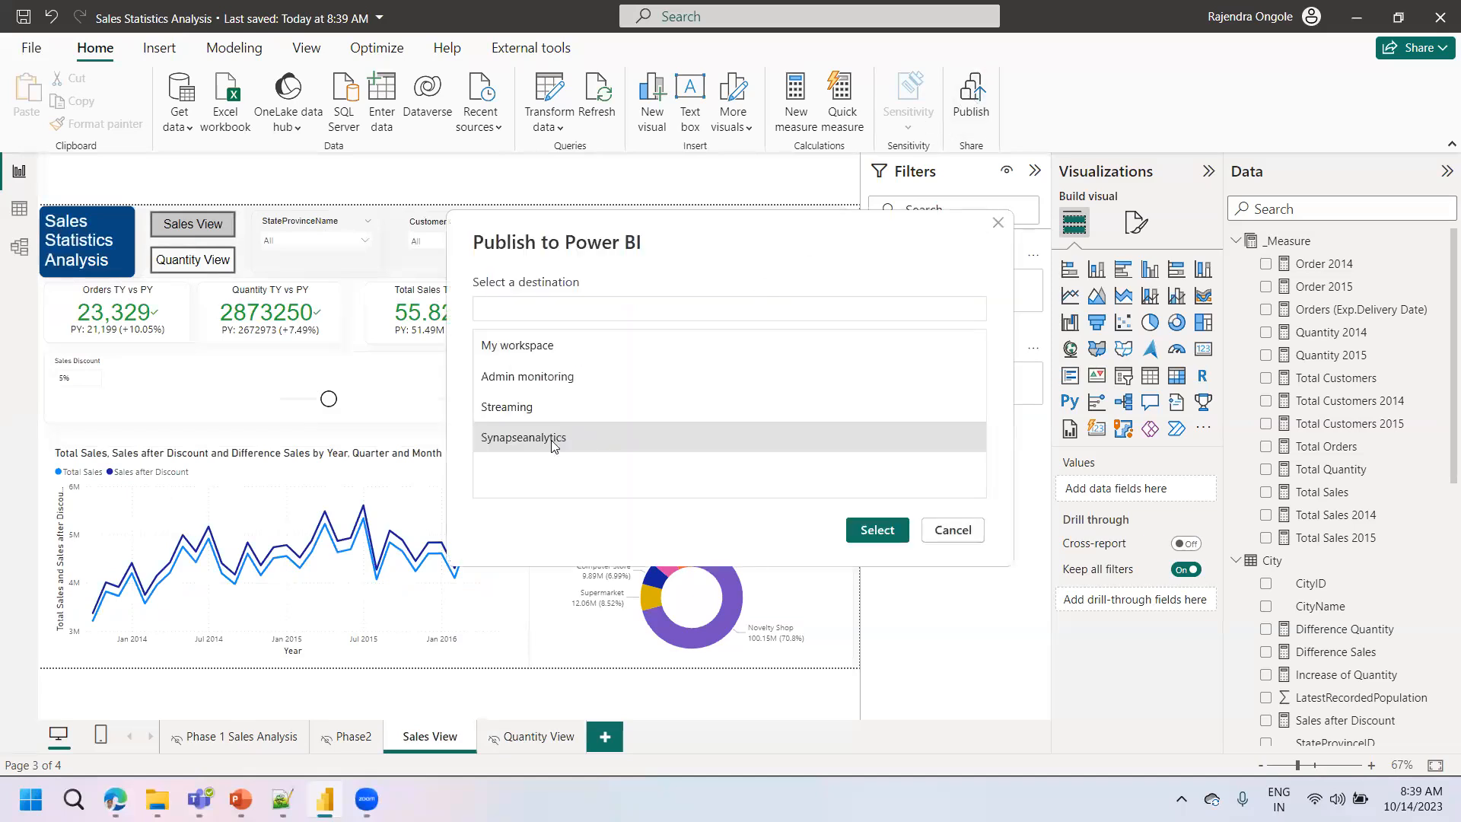
left_click(867, 533)
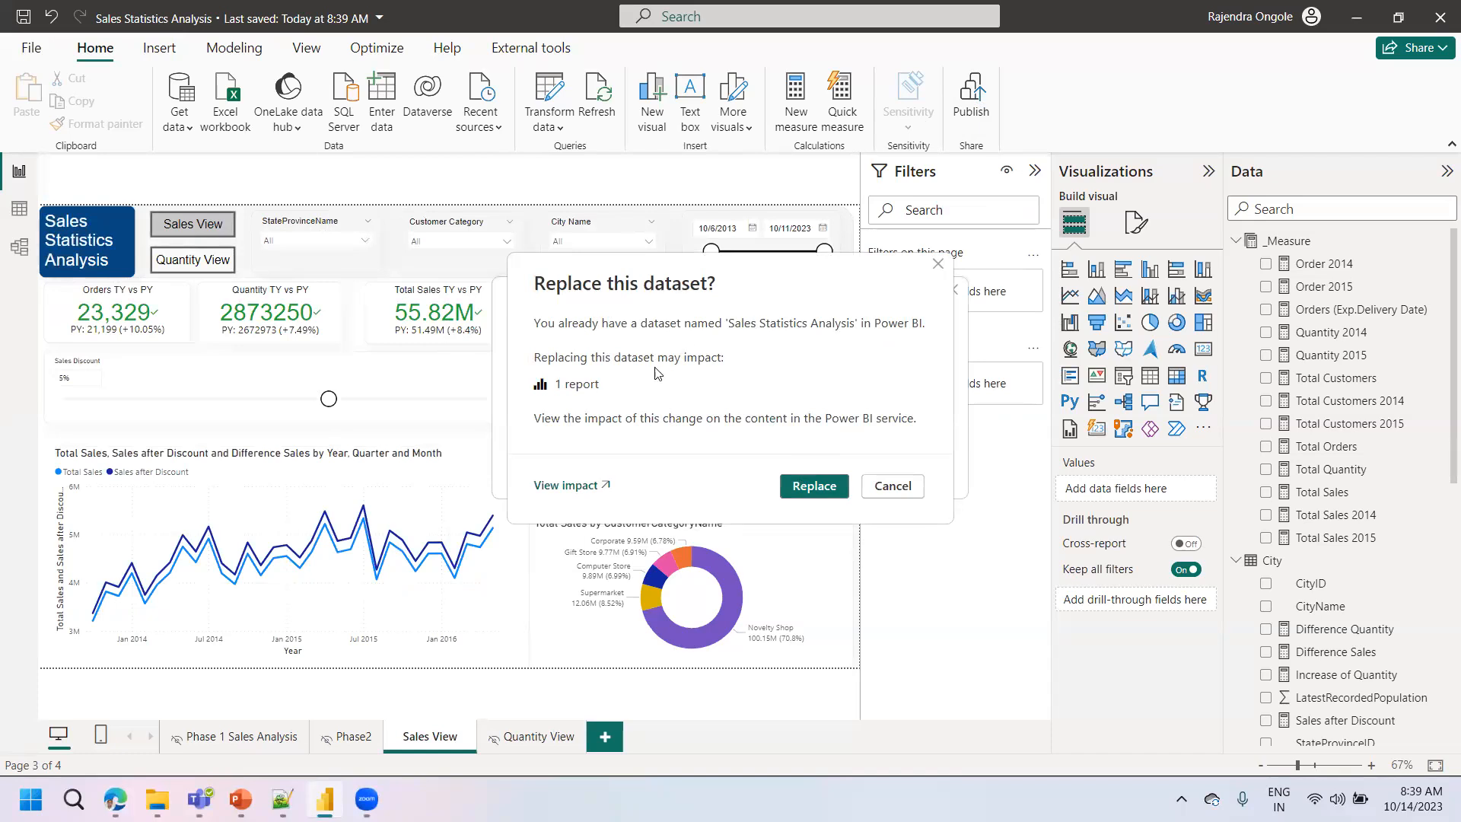
left_click(812, 487)
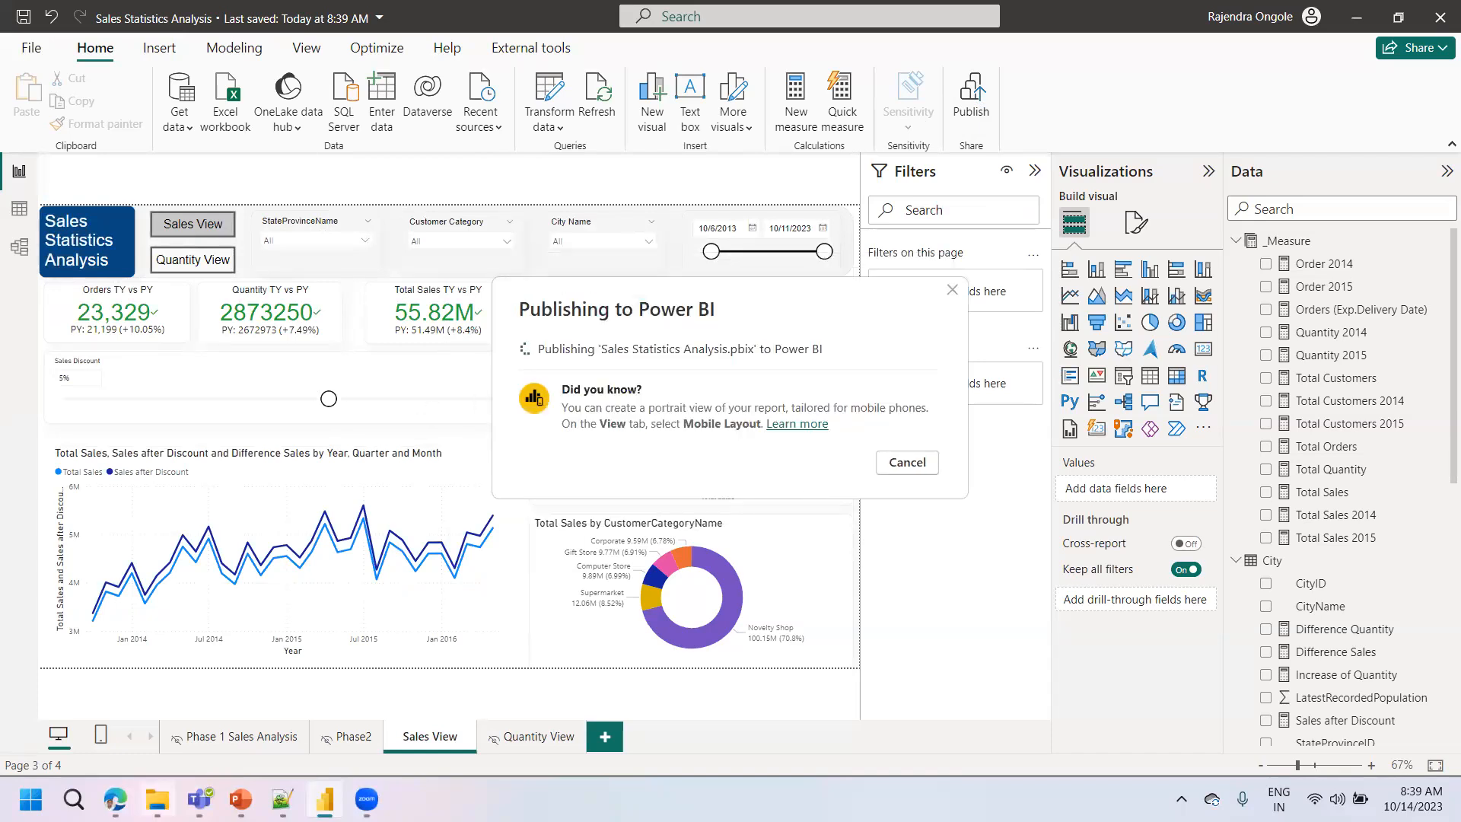
mouse_move(115, 799)
left_click(308, 702)
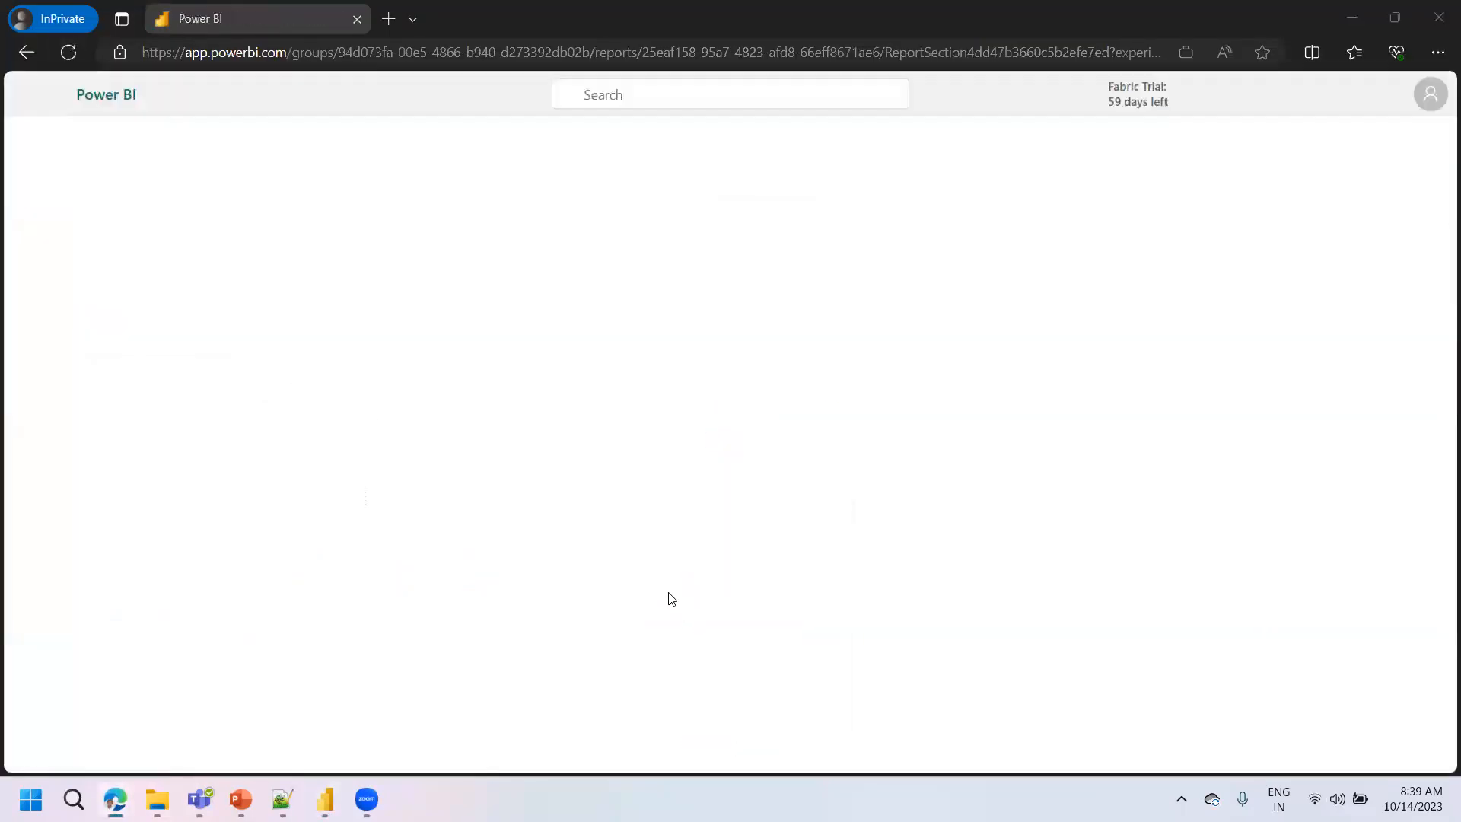
left_click(325, 798)
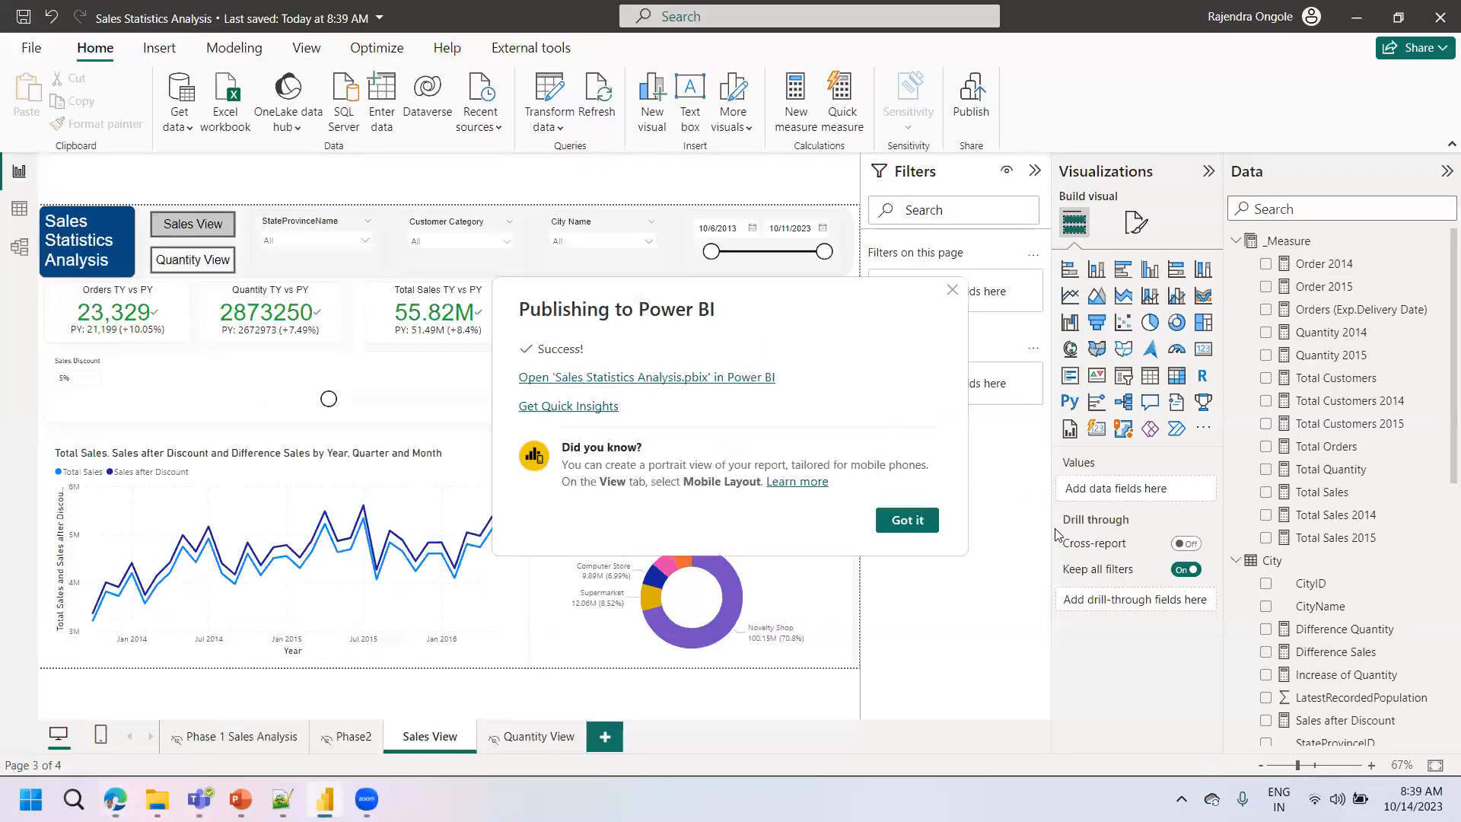
left_click(907, 520)
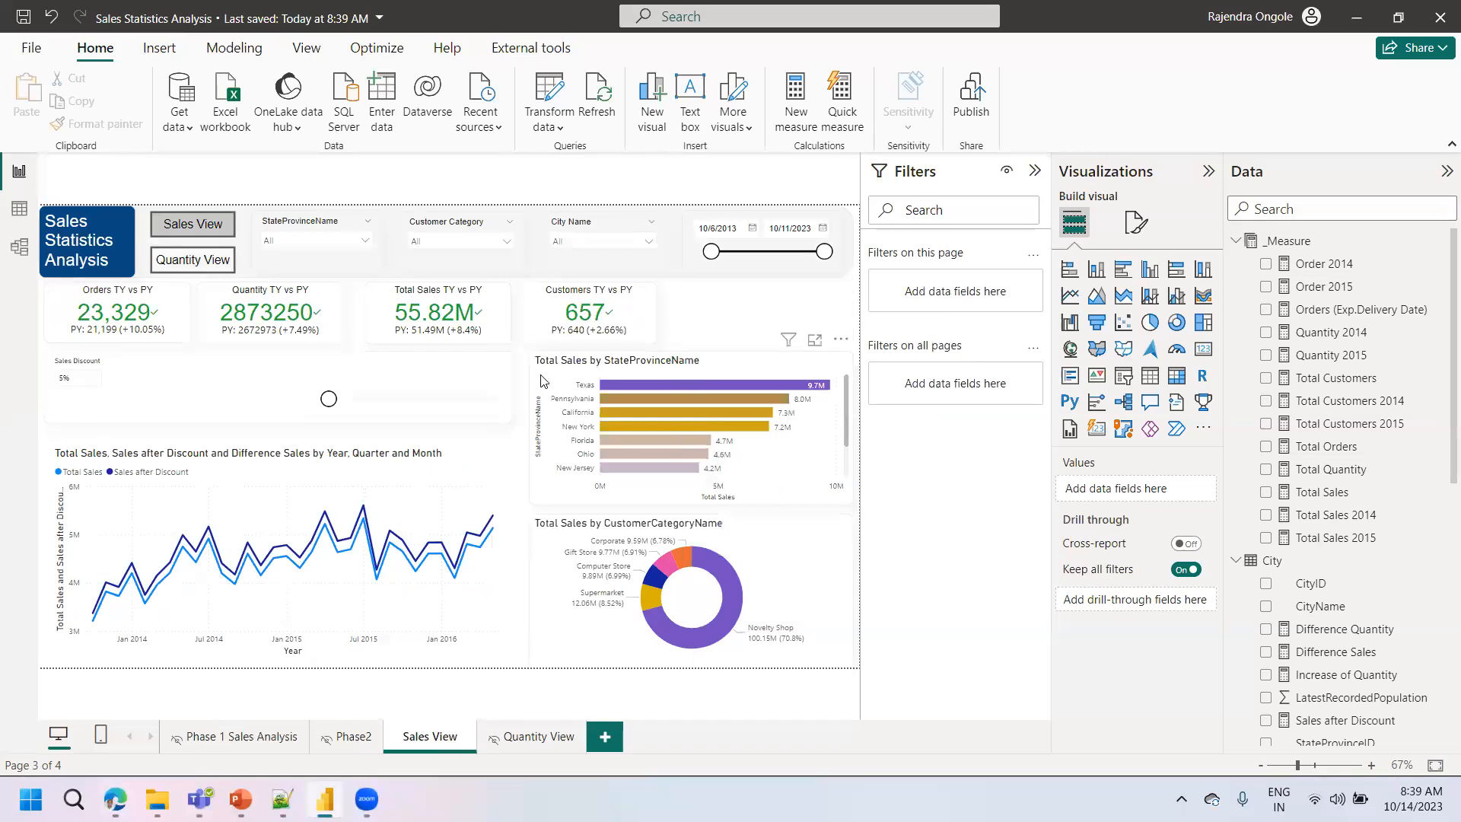
key("alt+Tab")
Reload the online report, clear Abbottstown, and test Absecon, Accomac, Airport Drive and Akhiok.
left_click(69, 52)
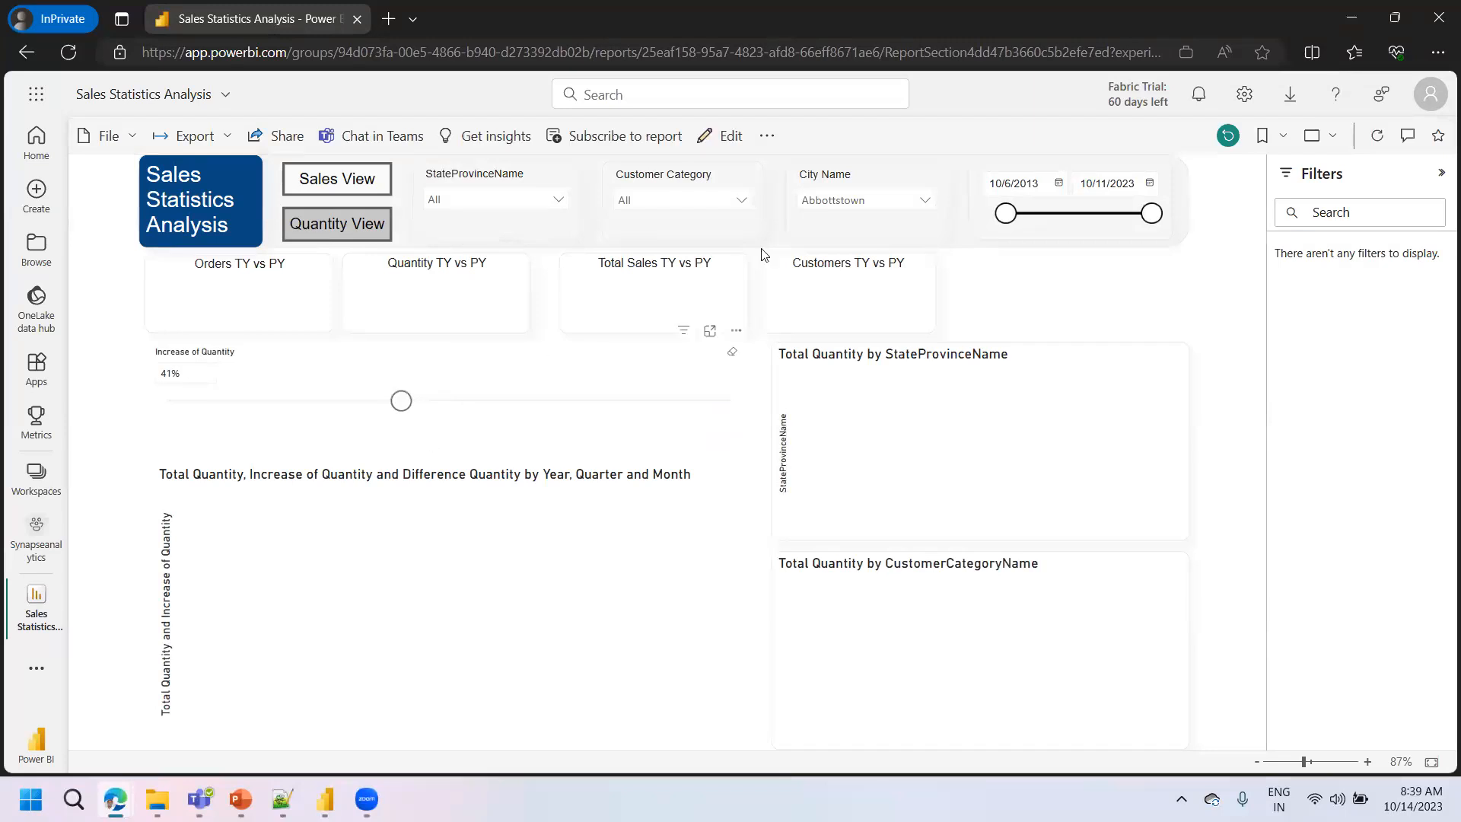
left_click(926, 176)
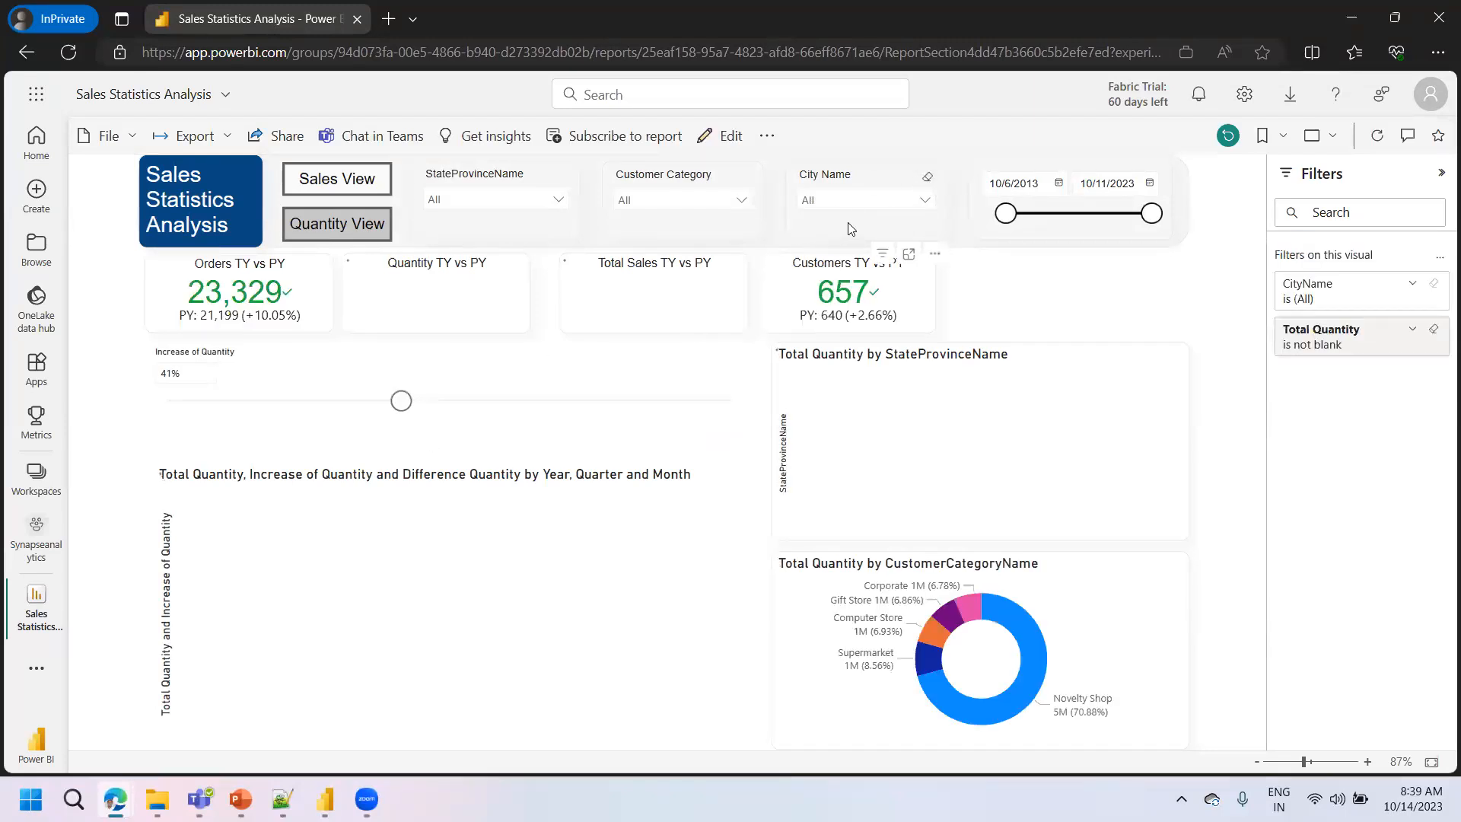
left_click(853, 201)
left_click(841, 251)
left_click(843, 274)
left_click(837, 323)
left_click(835, 347)
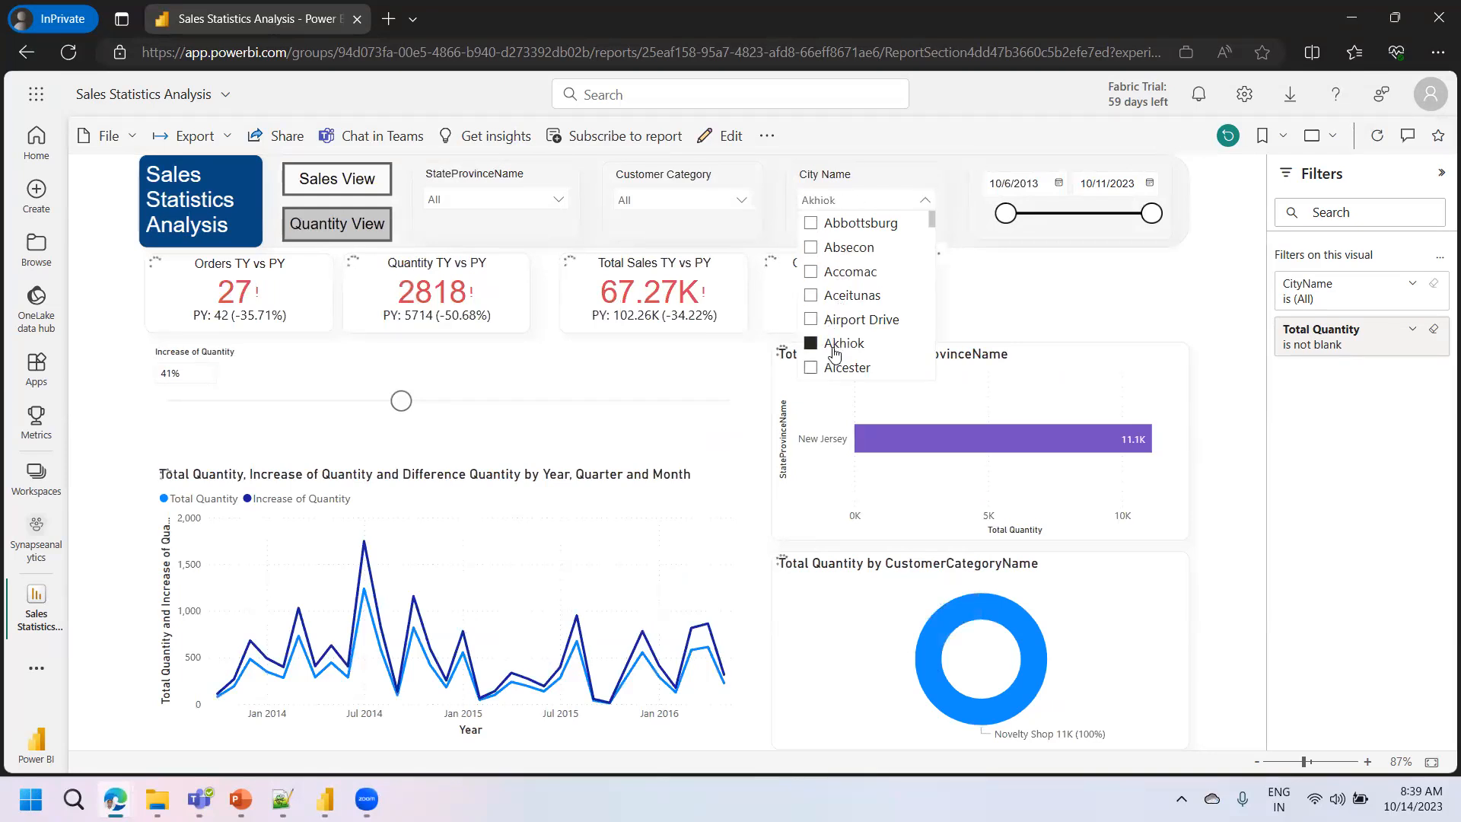
left_click(835, 346)
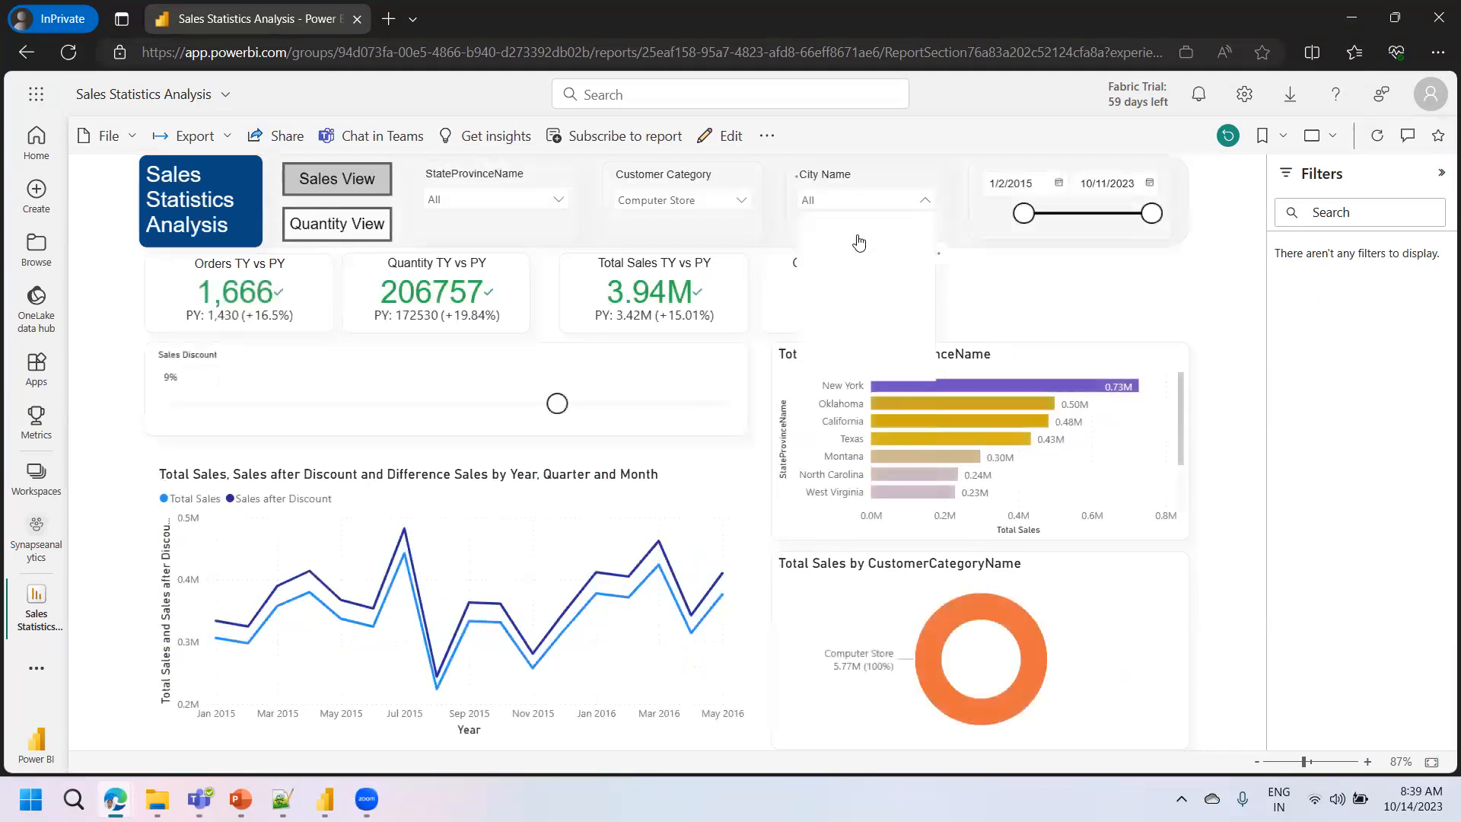
Try Basin and Beaver Bay, settling the City Name slicer on Biorka.
left_click(837, 249)
left_click(837, 274)
left_click(839, 298)
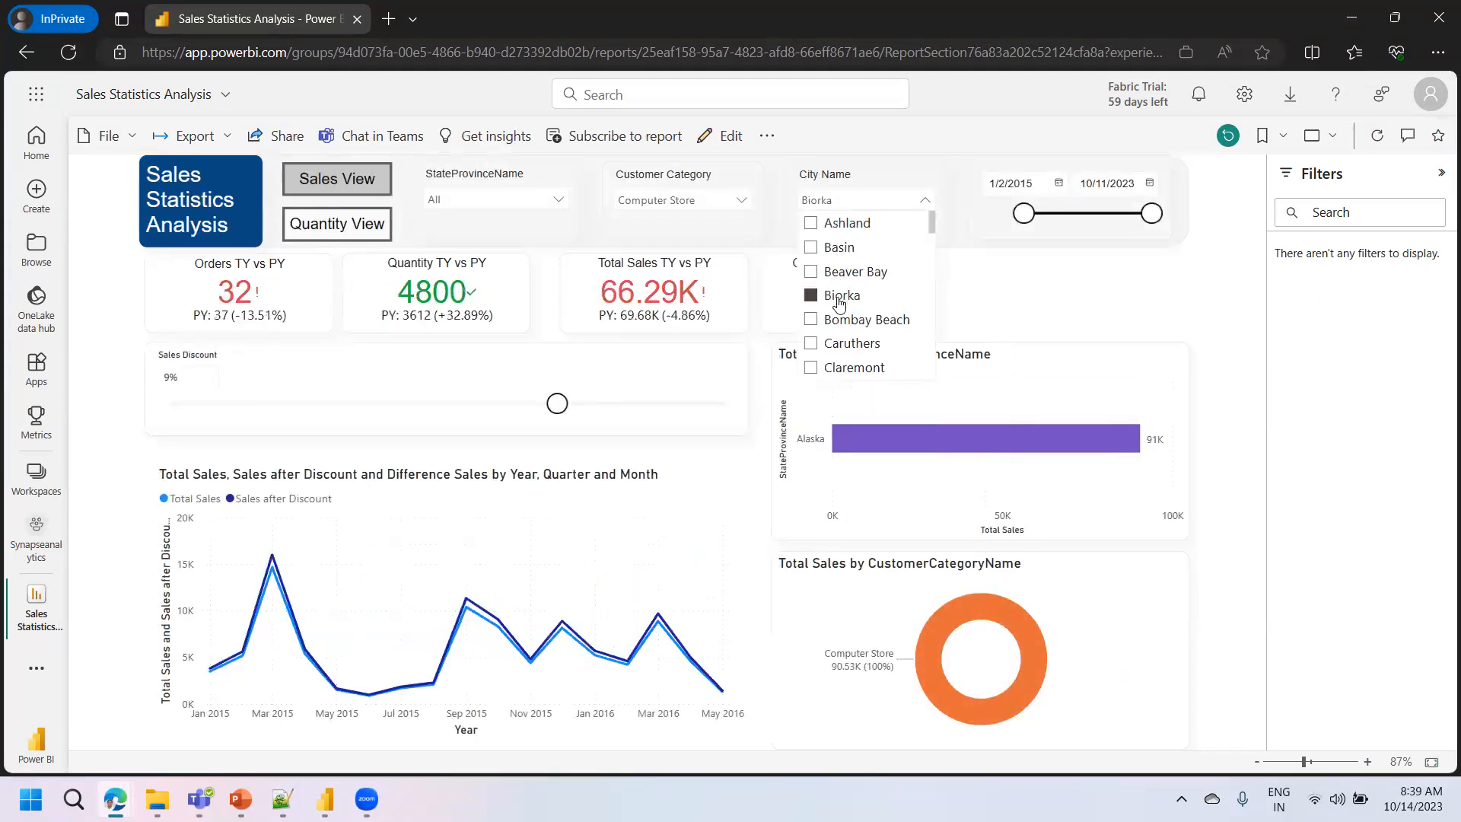
left_click(1002, 285)
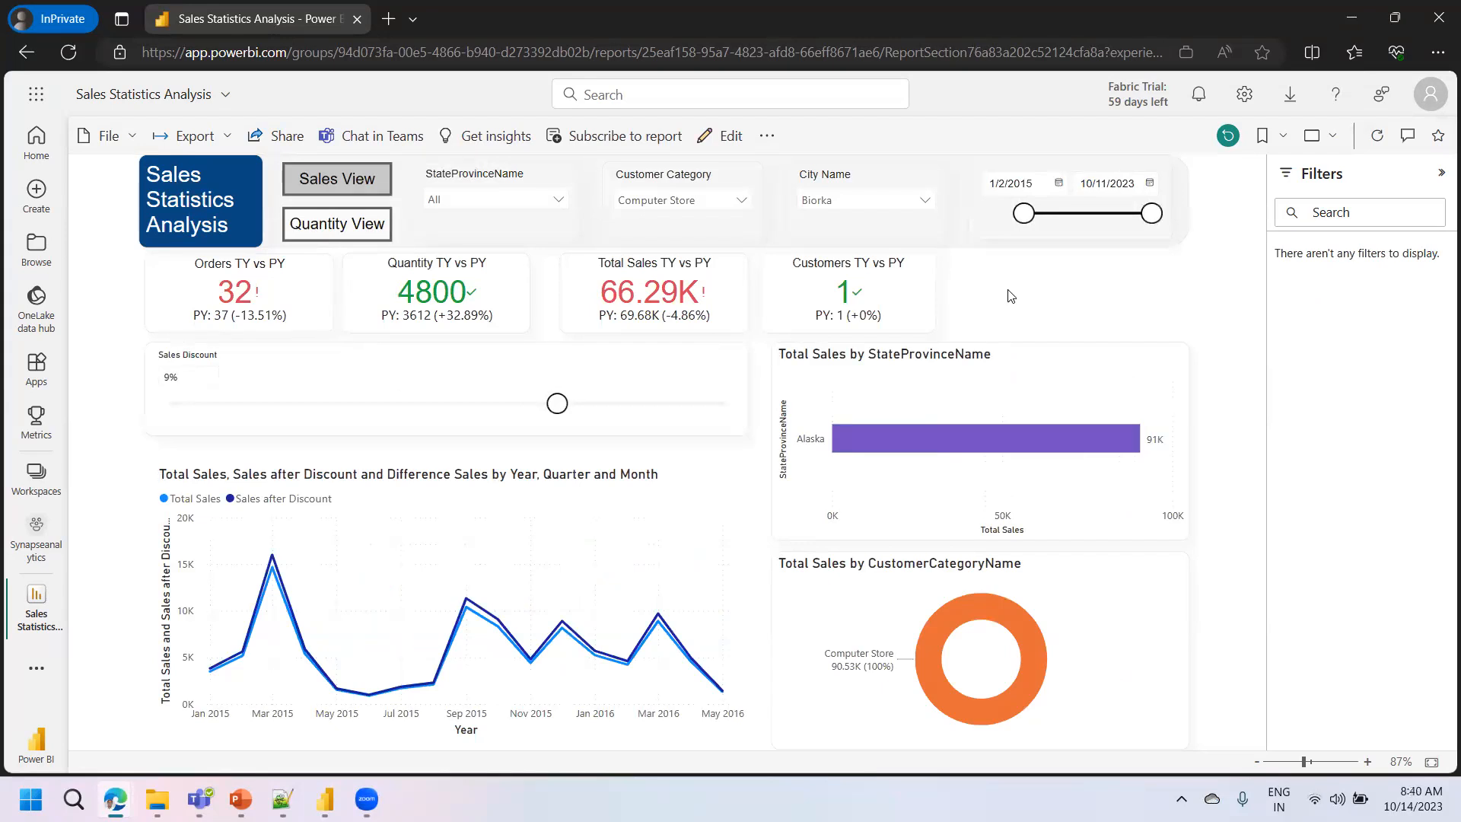
left_click(523, 200)
left_click(522, 201)
Drag the date slicer start to 1/1/2013 so Biorka's Total Sales reaches 180K.
left_click_drag(1023, 214, 994, 214)
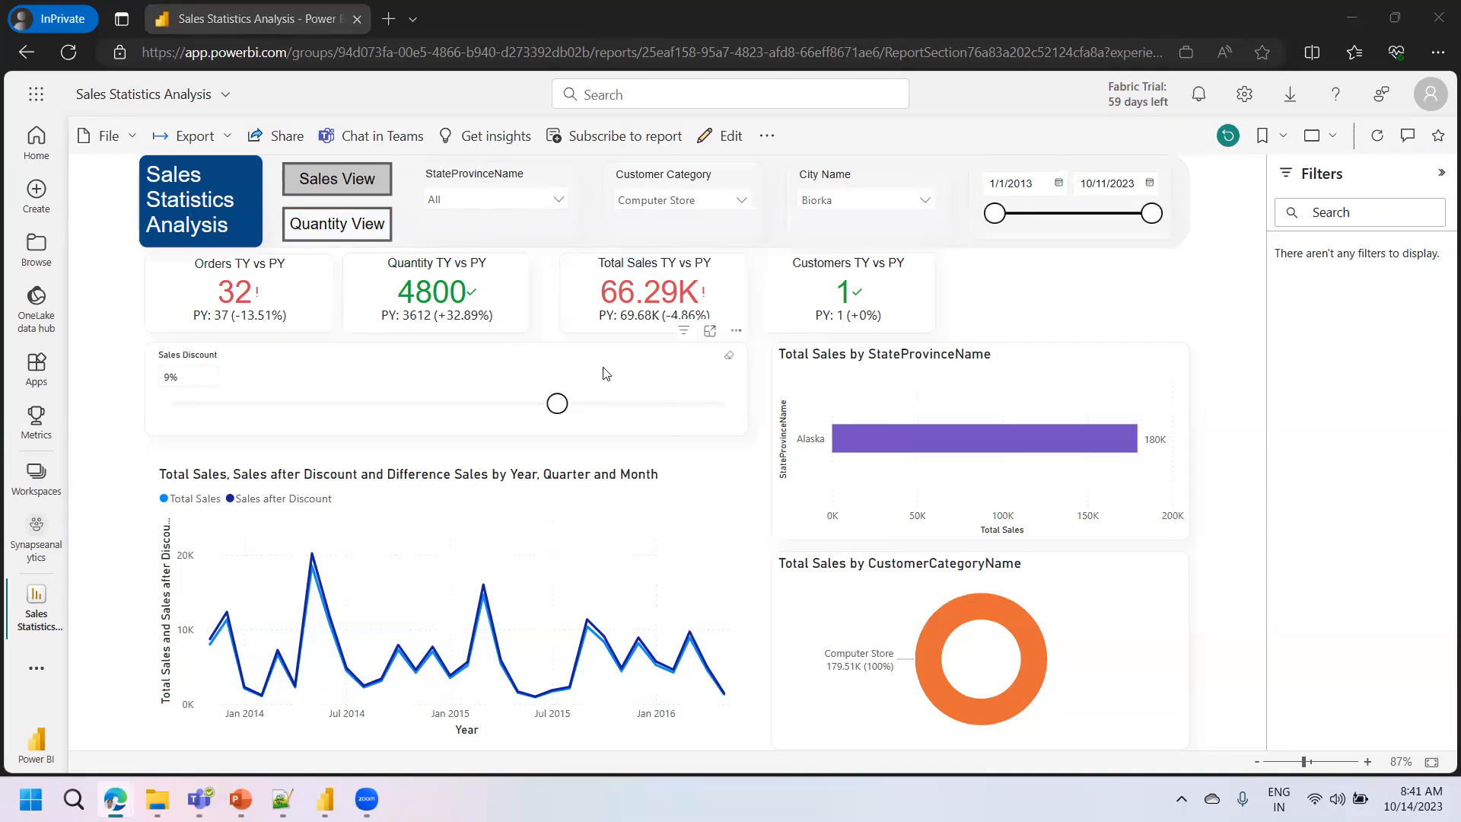
Flip between the Sales View and Quantity View pages to review the republished report.
left_click(327, 226)
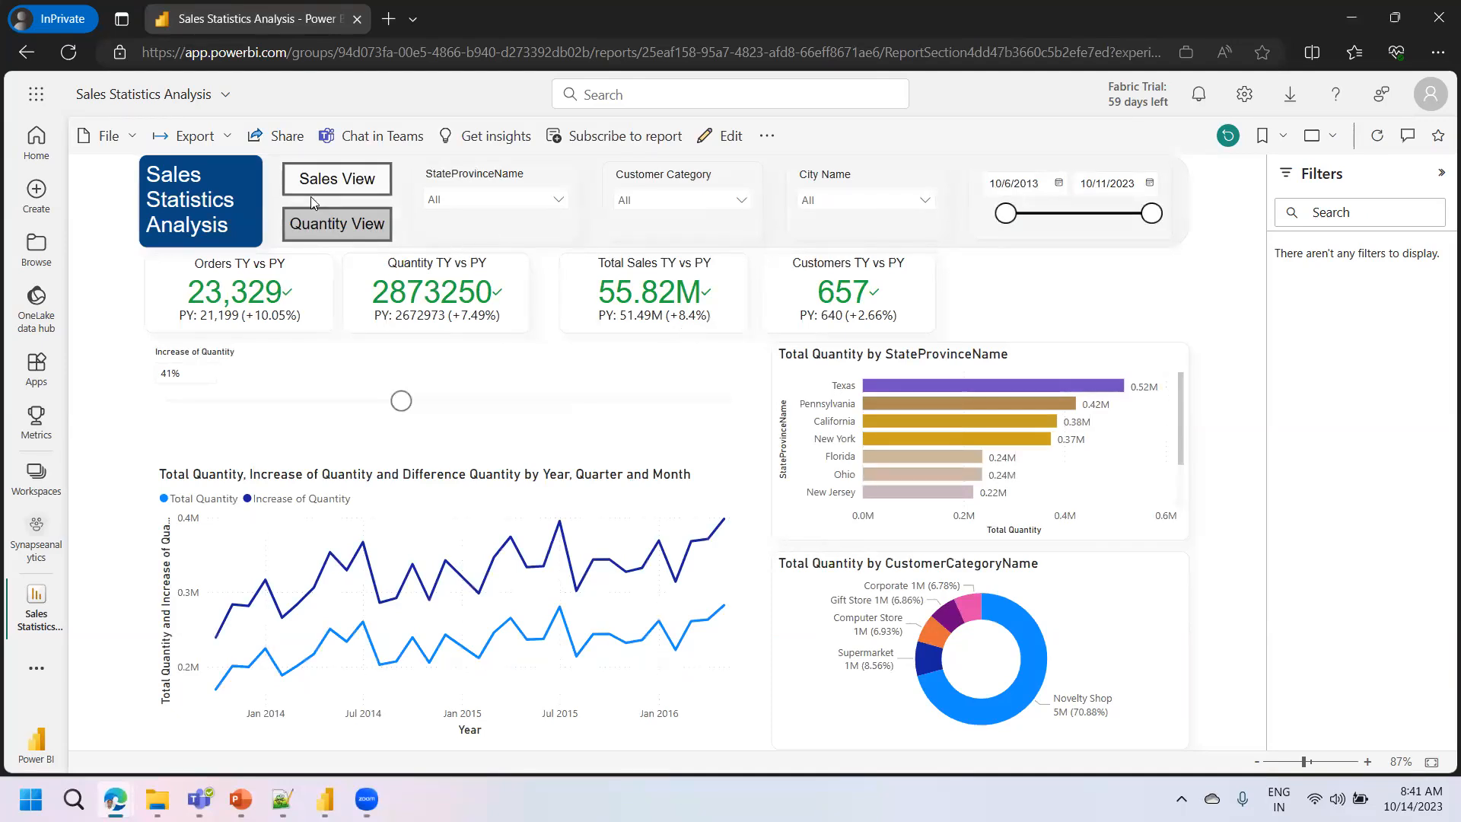
left_click(334, 183)
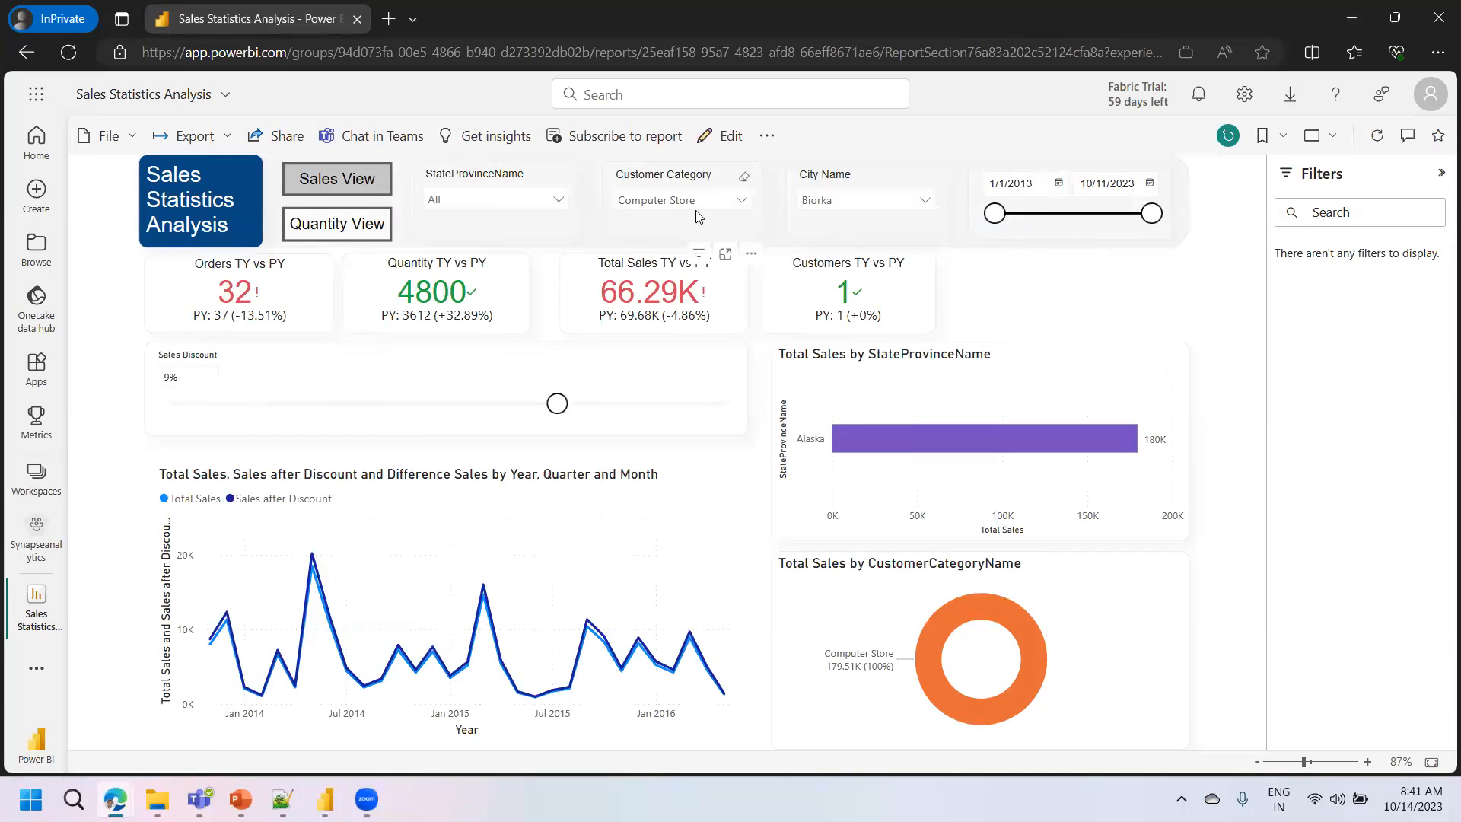
left_click(342, 227)
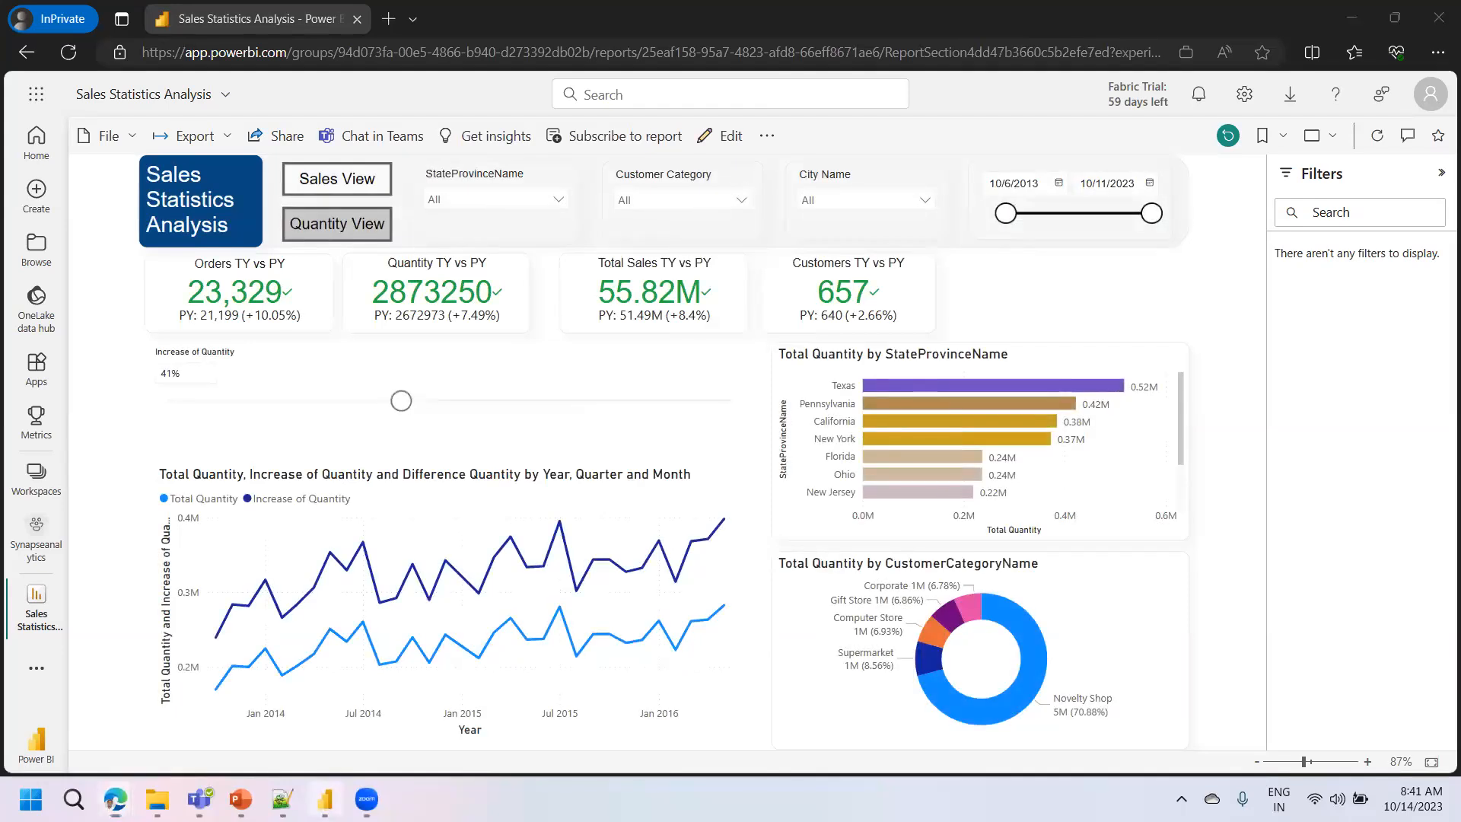
key("alt+Tab")
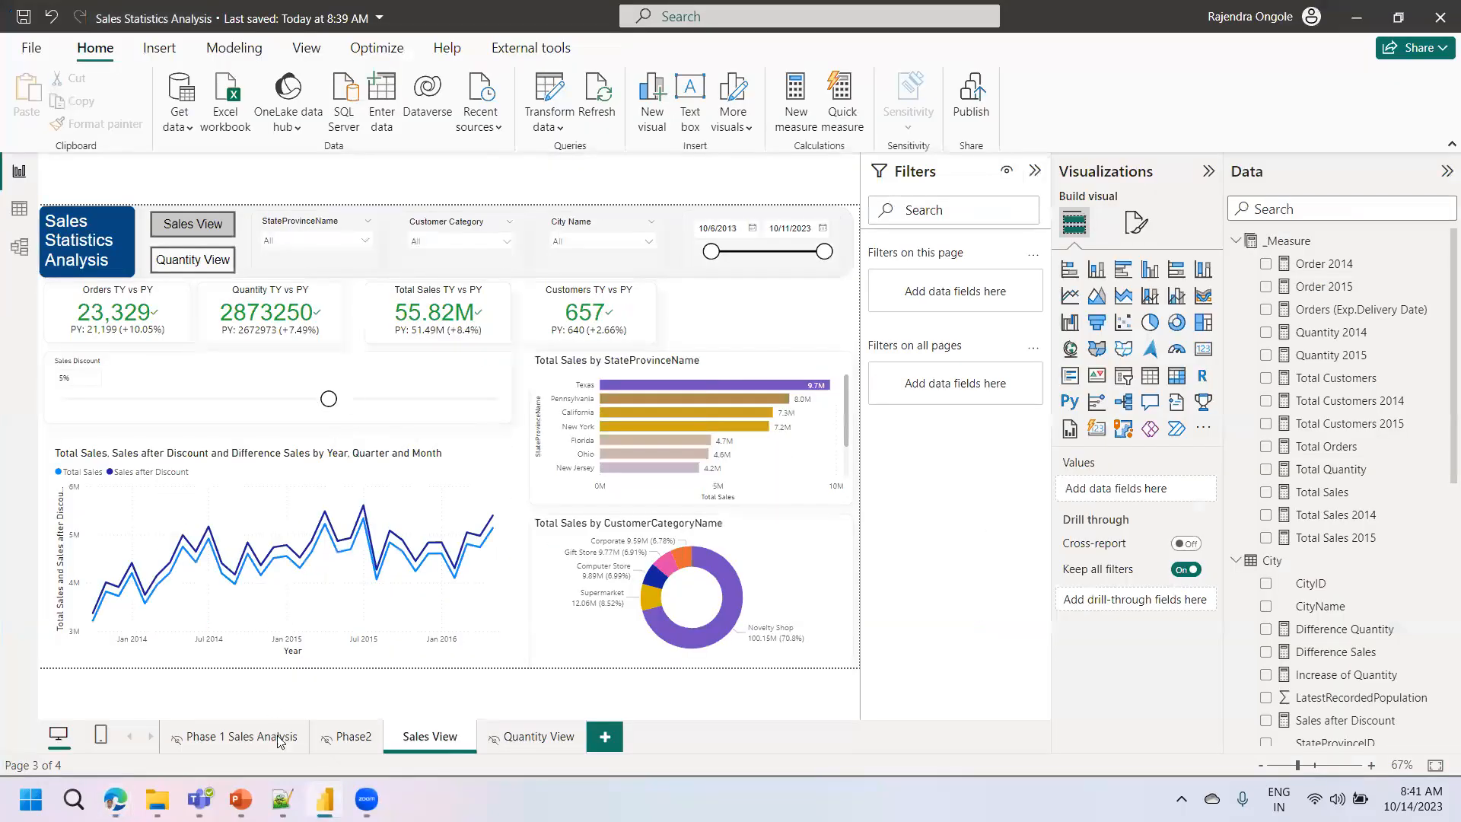
key("alt+Tab")
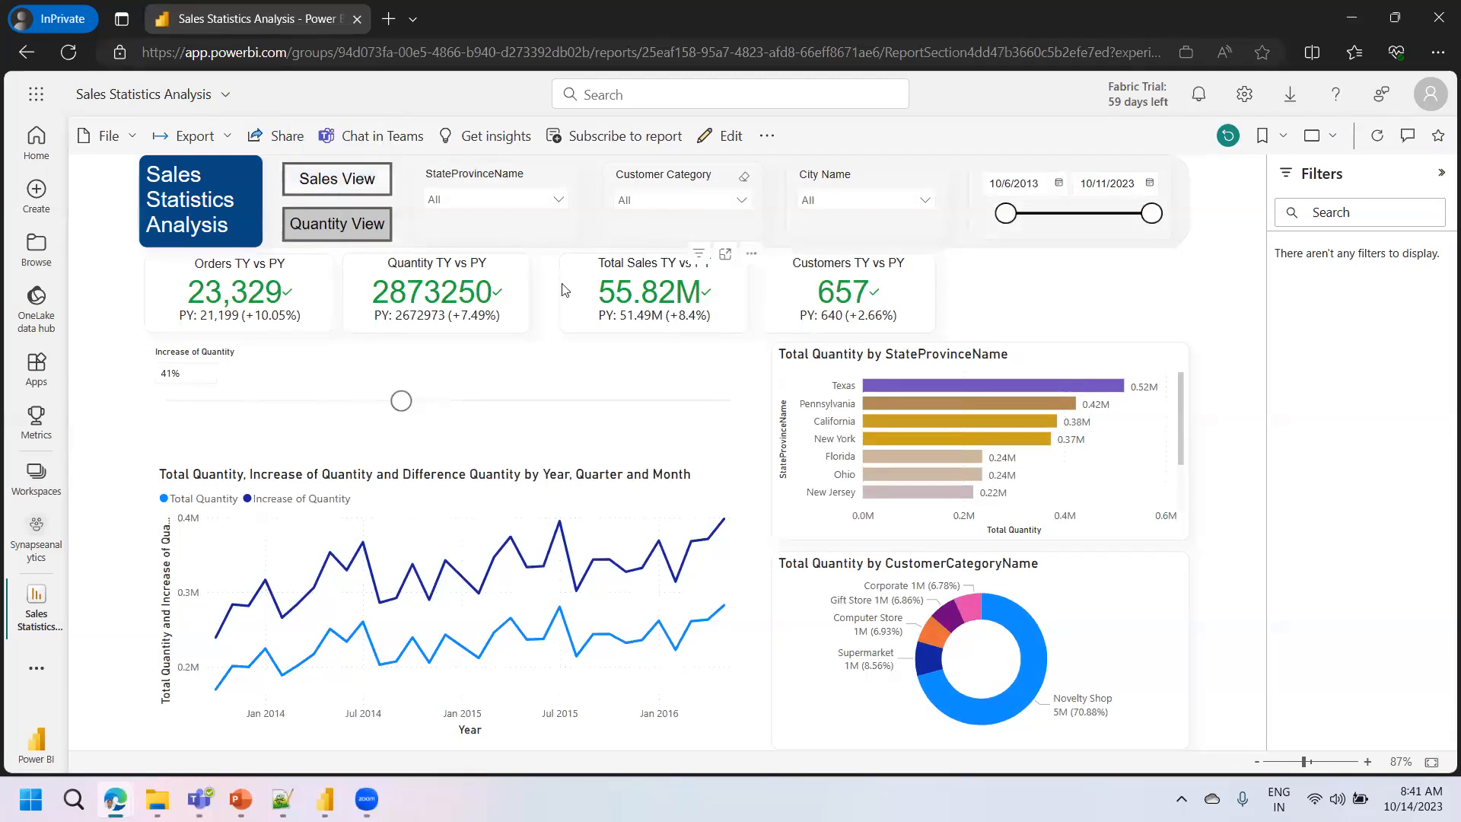
left_click(339, 182)
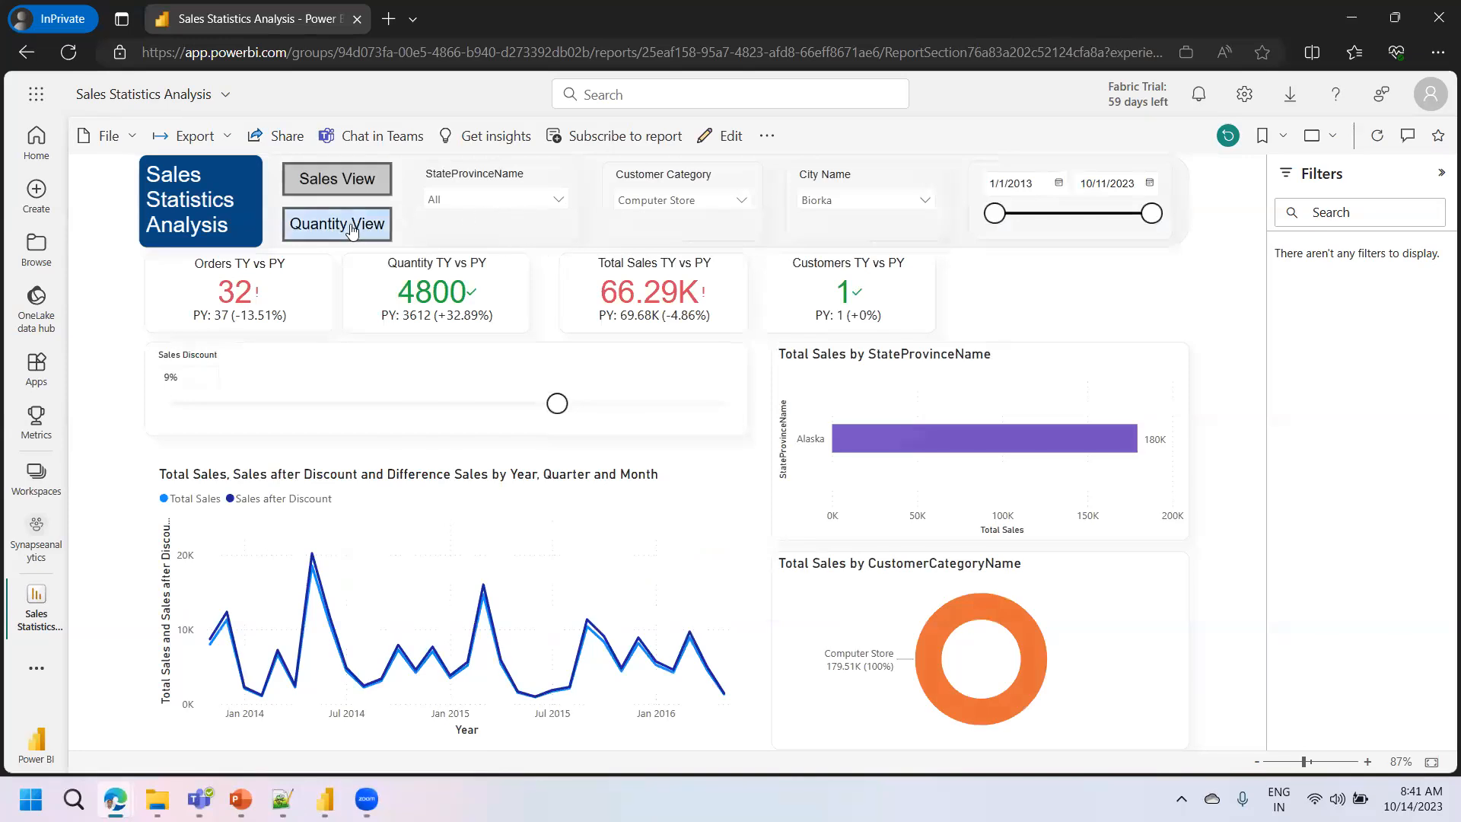
left_click(351, 228)
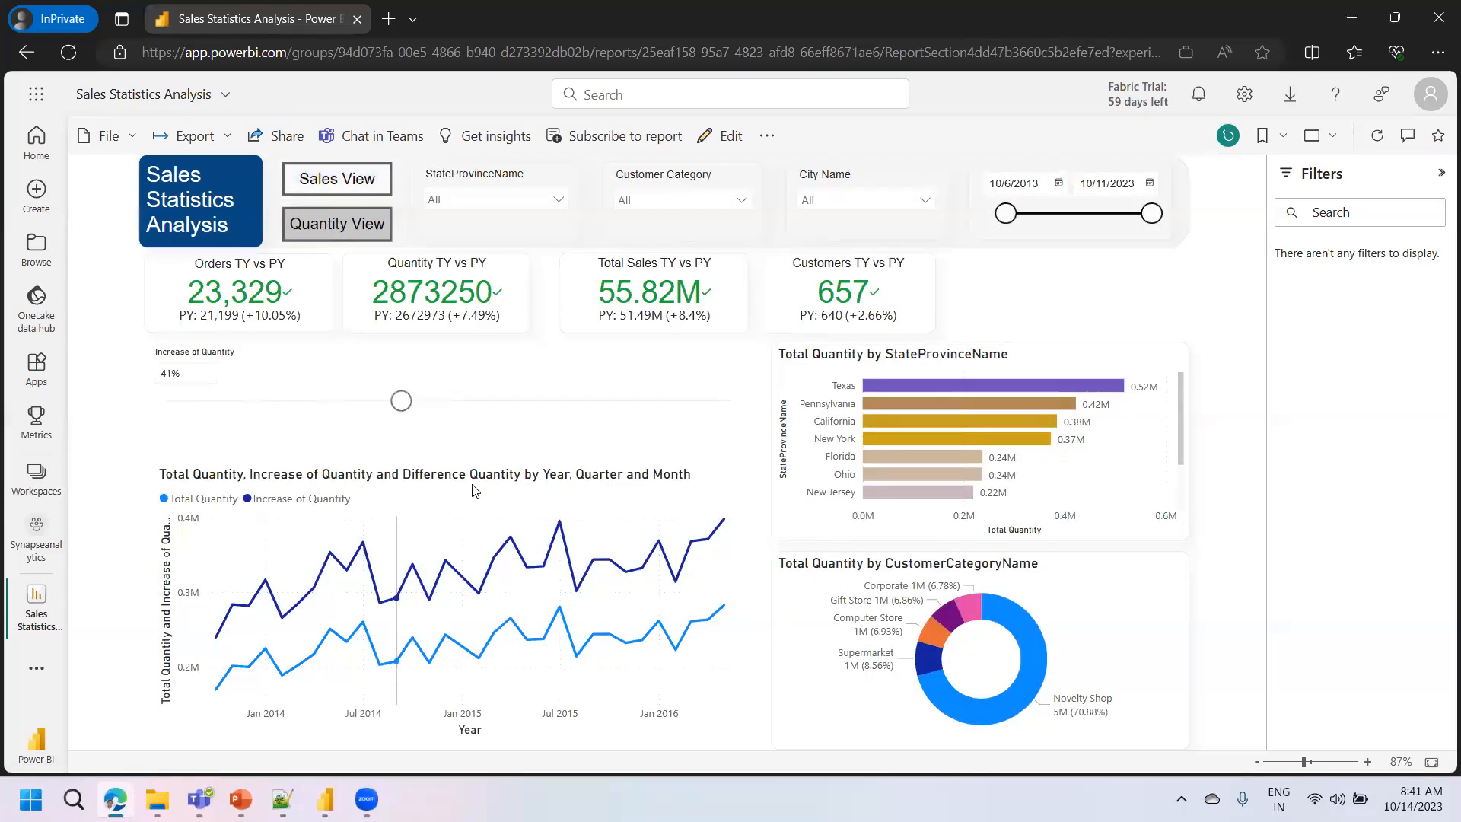
Check the Customer Category value list, then bring Power BI Desktop back to the front.
left_click(652, 202)
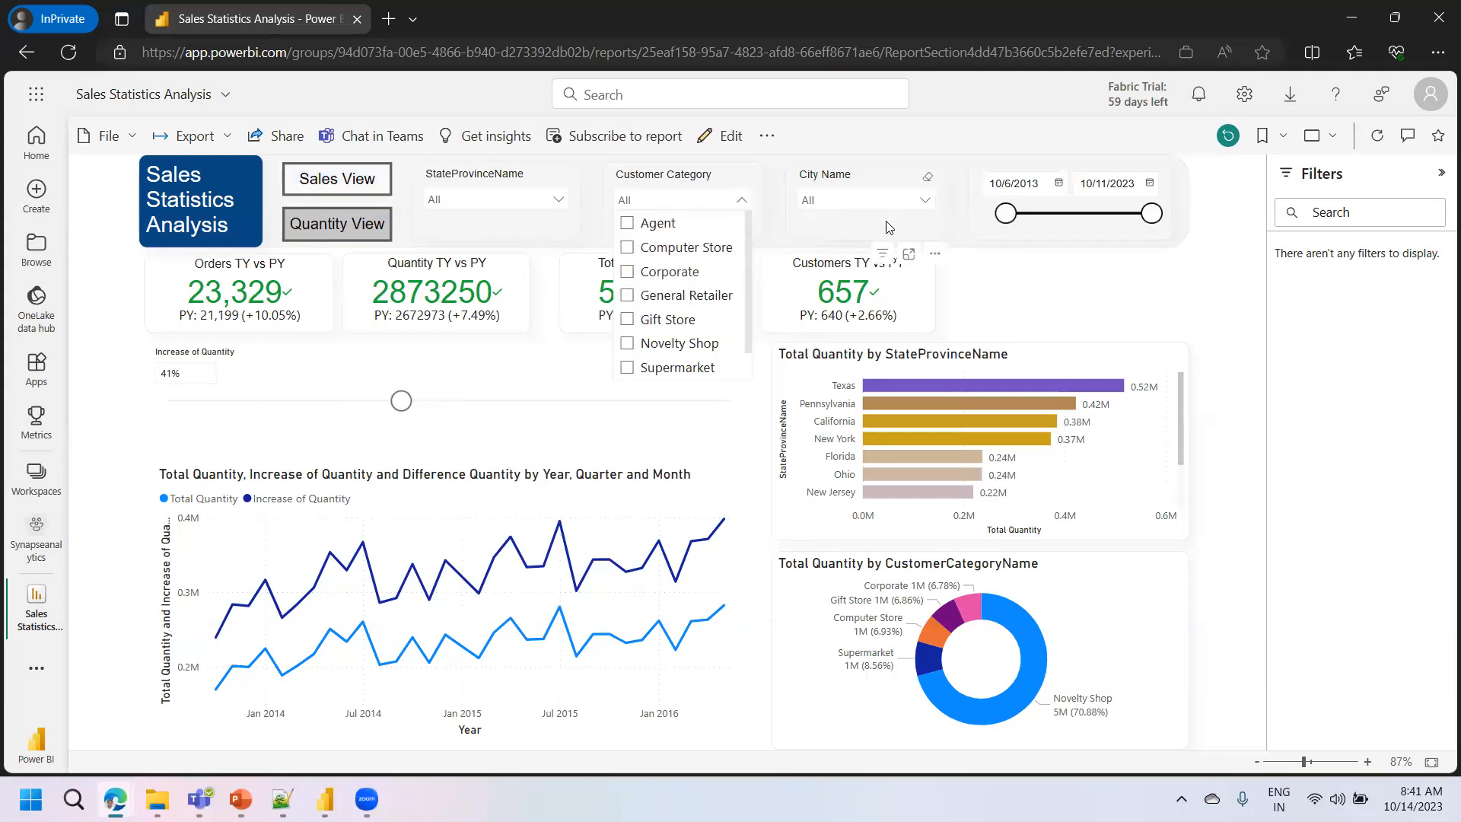
left_click(1019, 291)
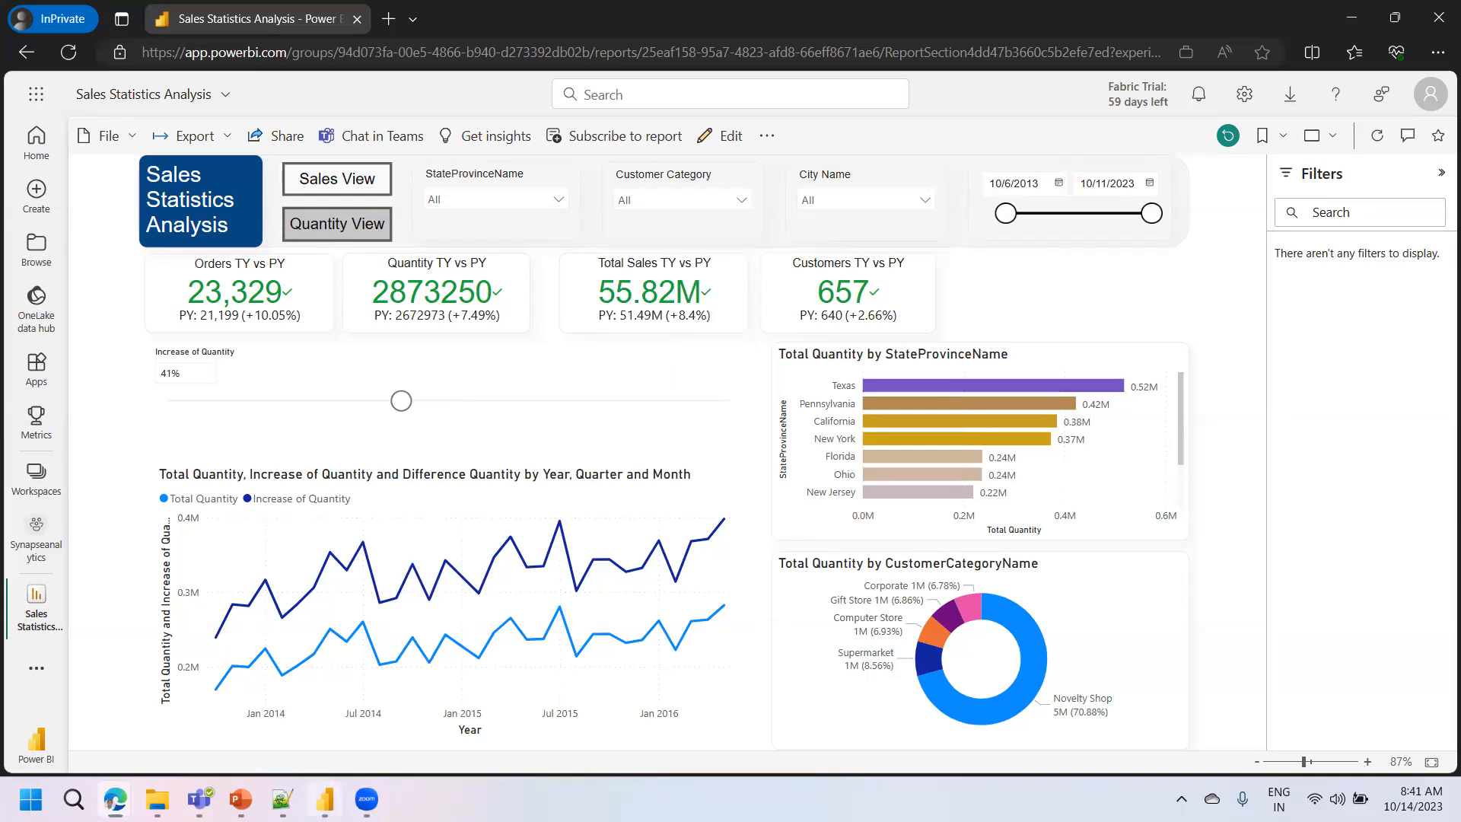
left_click(325, 799)
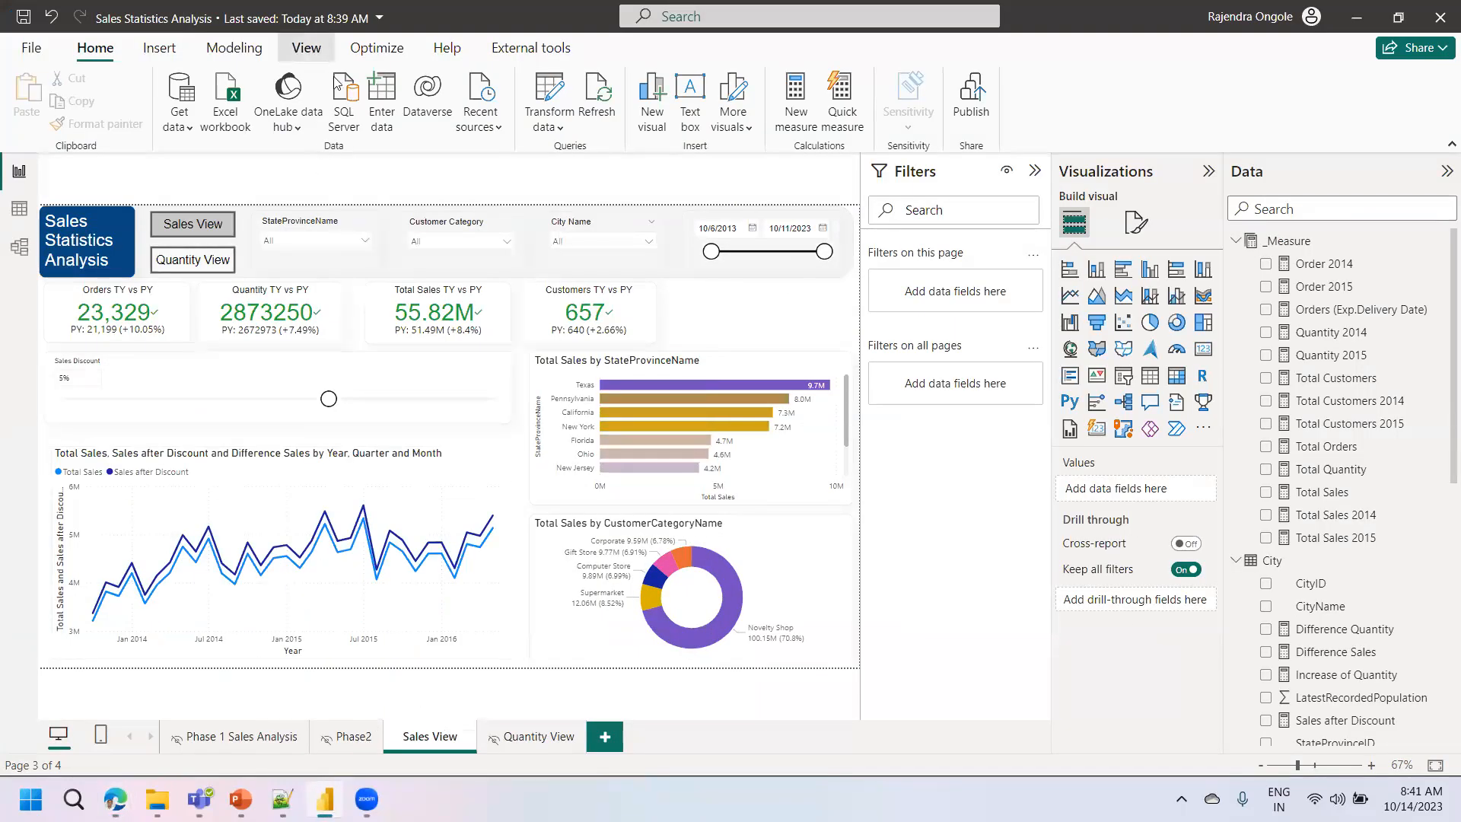
Open the Sync slicers pane and sync the StateProvinceName and Customer Category slicers.
left_click(306, 48)
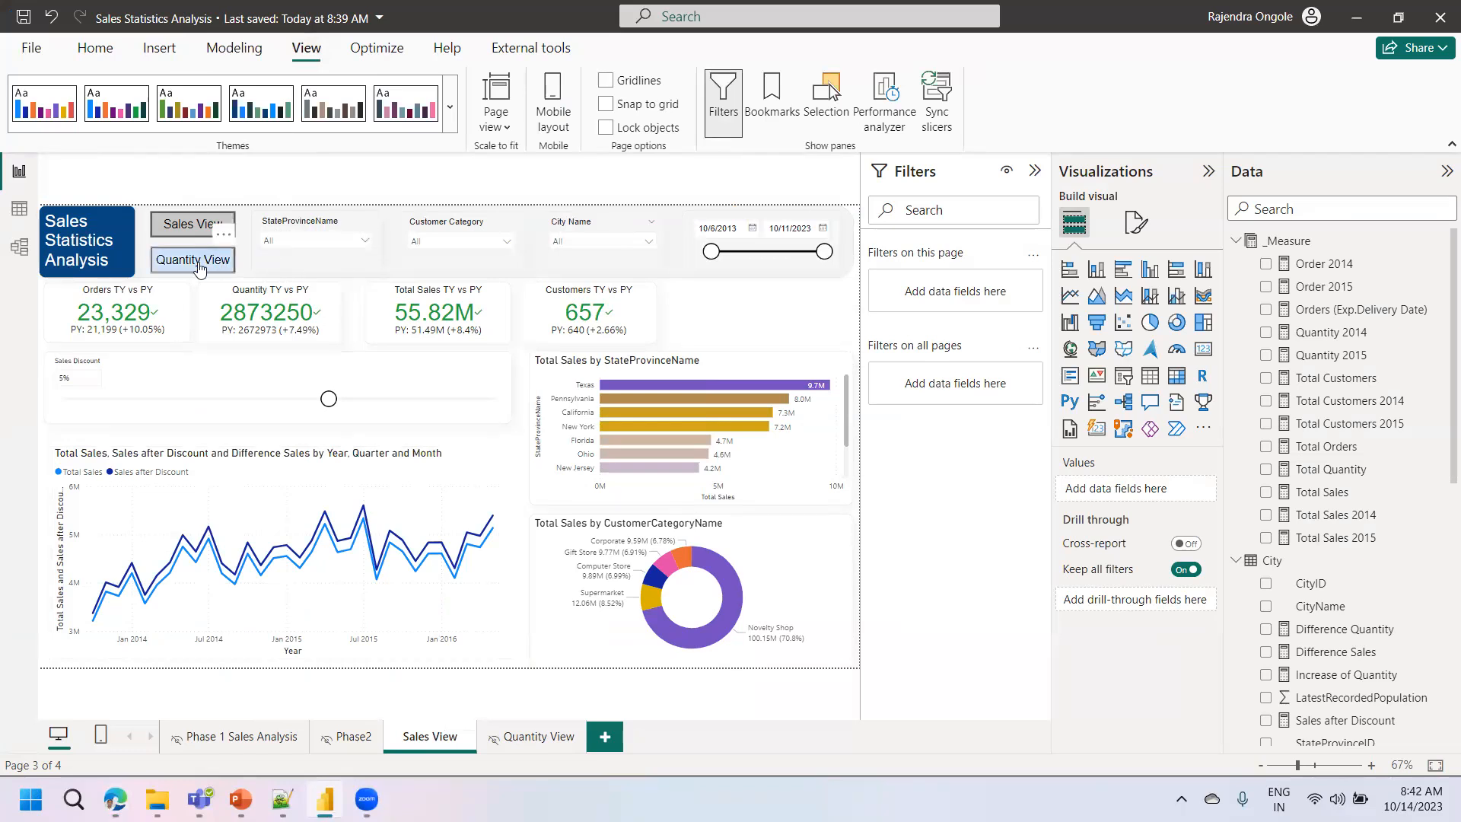
left_click(310, 230)
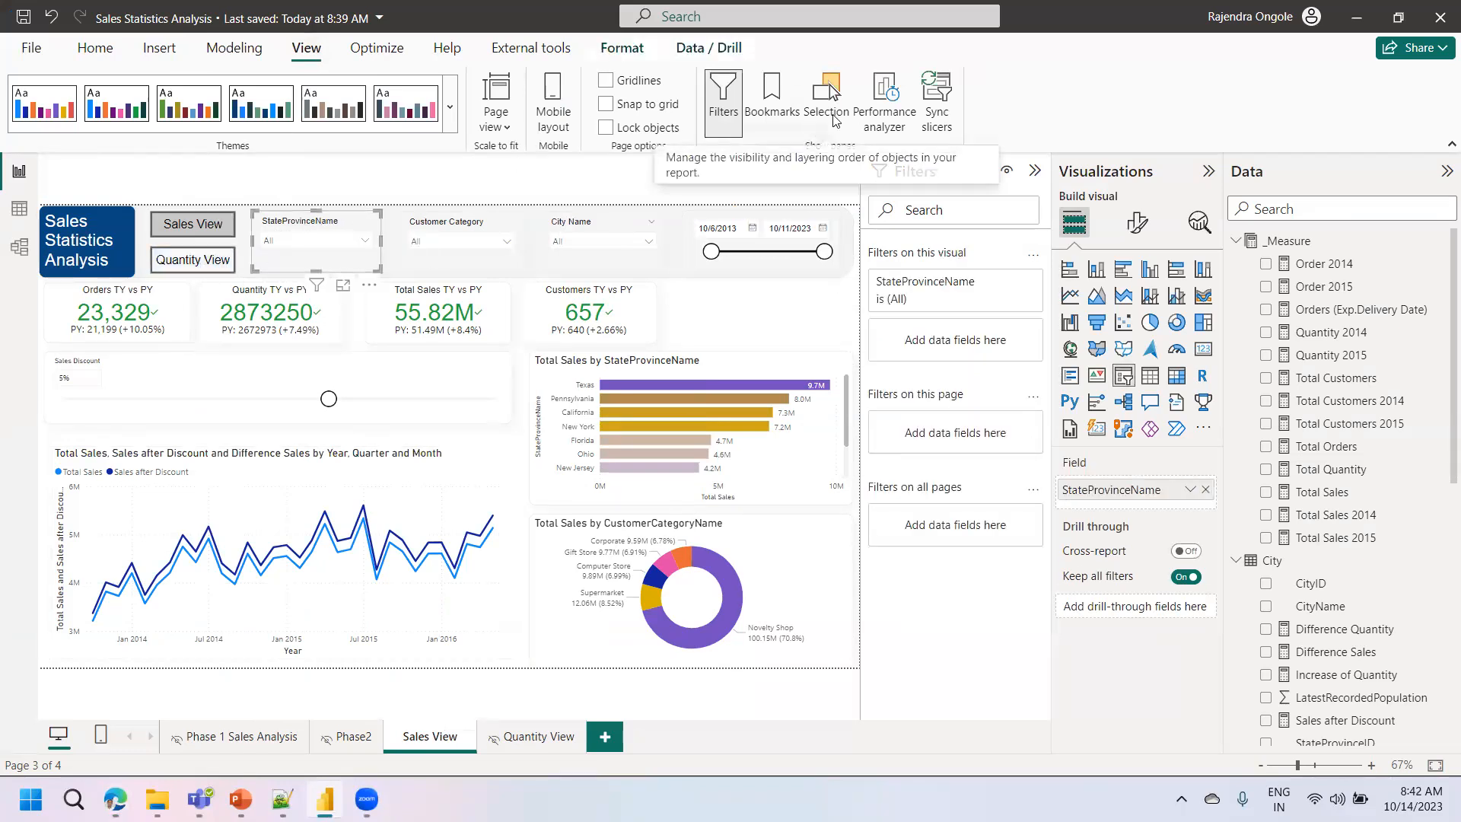
left_click(834, 121)
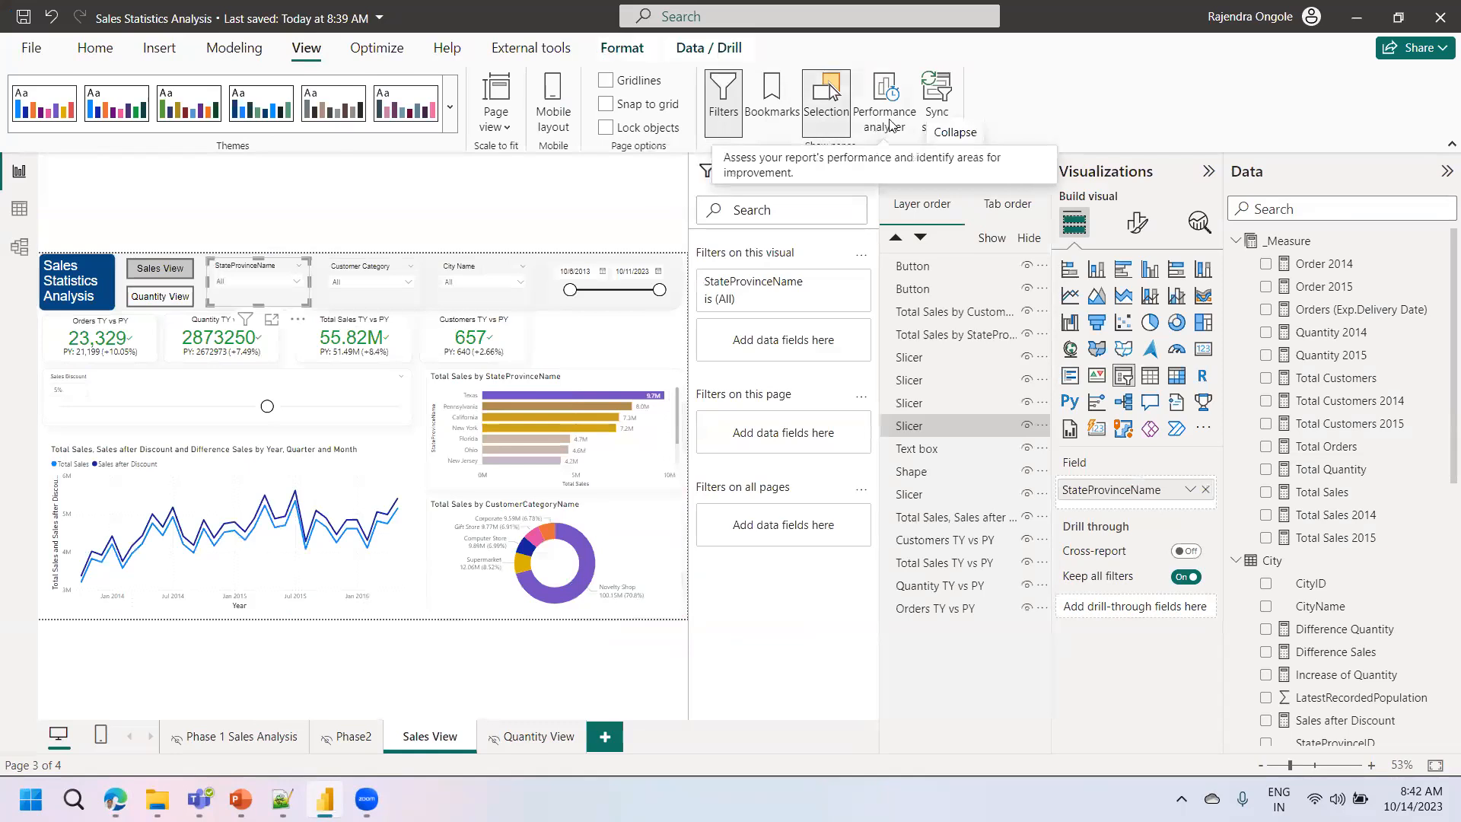
left_click(935, 102)
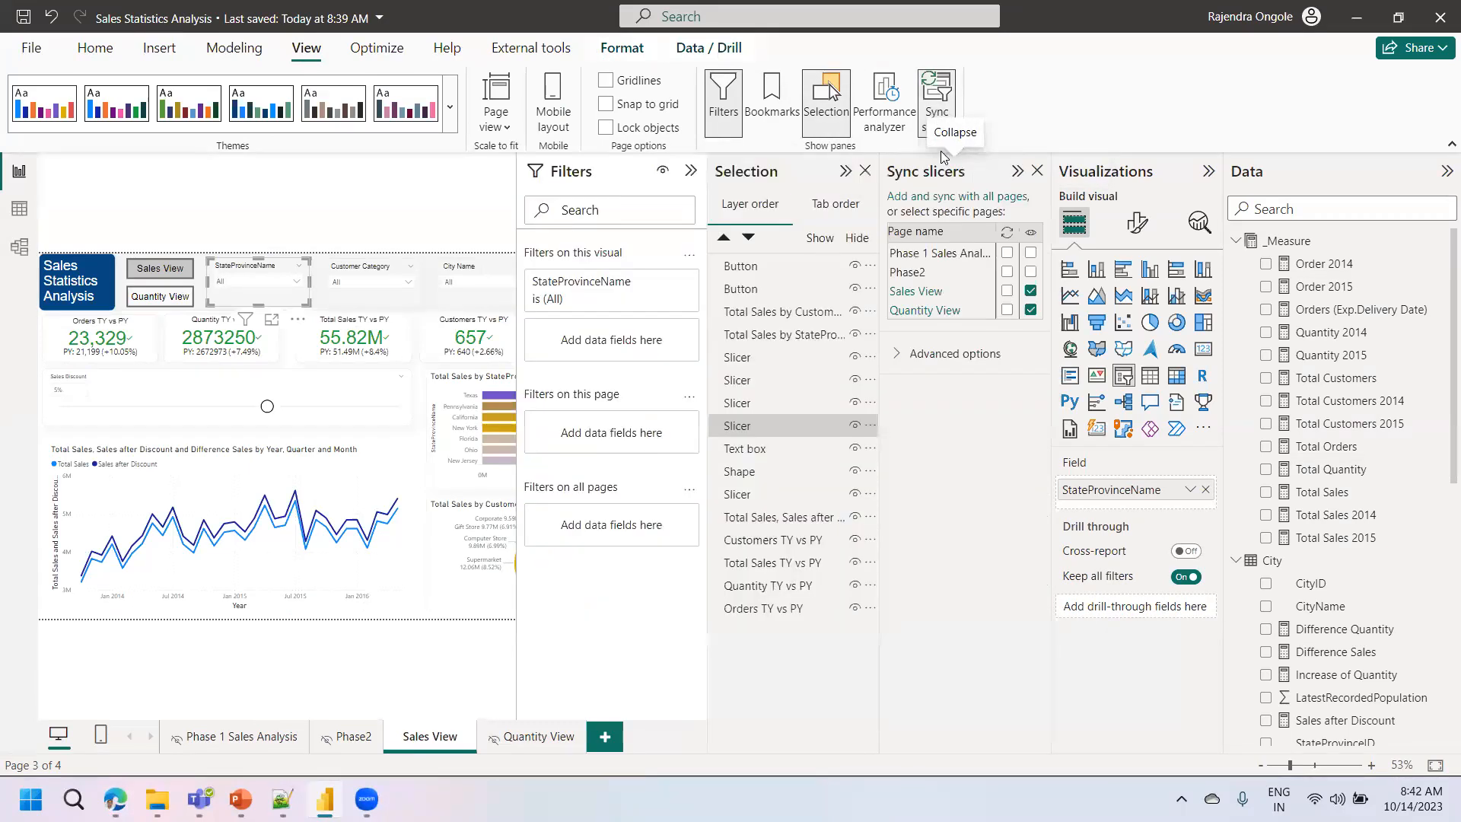
left_click(1006, 292)
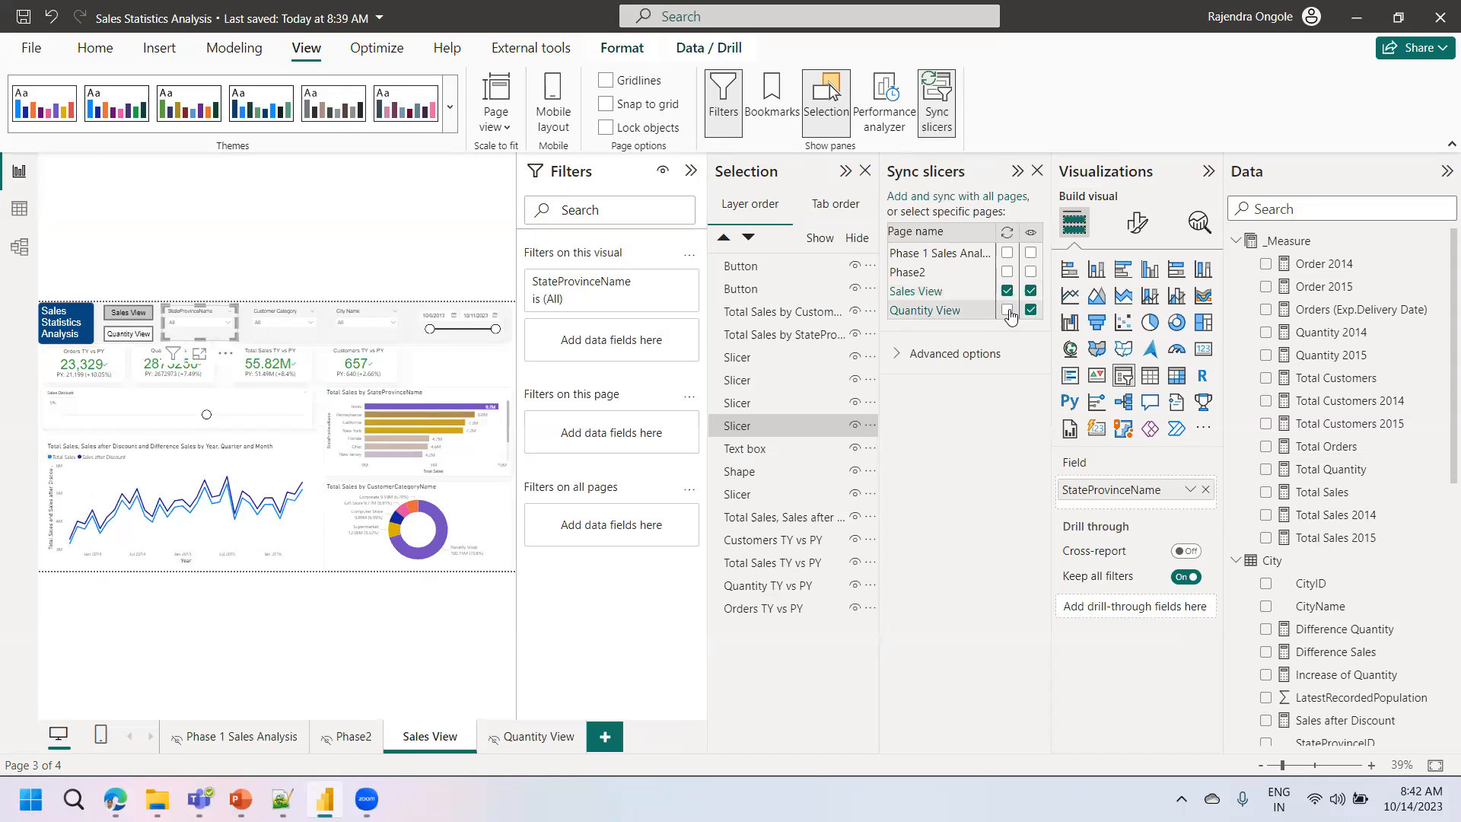
left_click(279, 318)
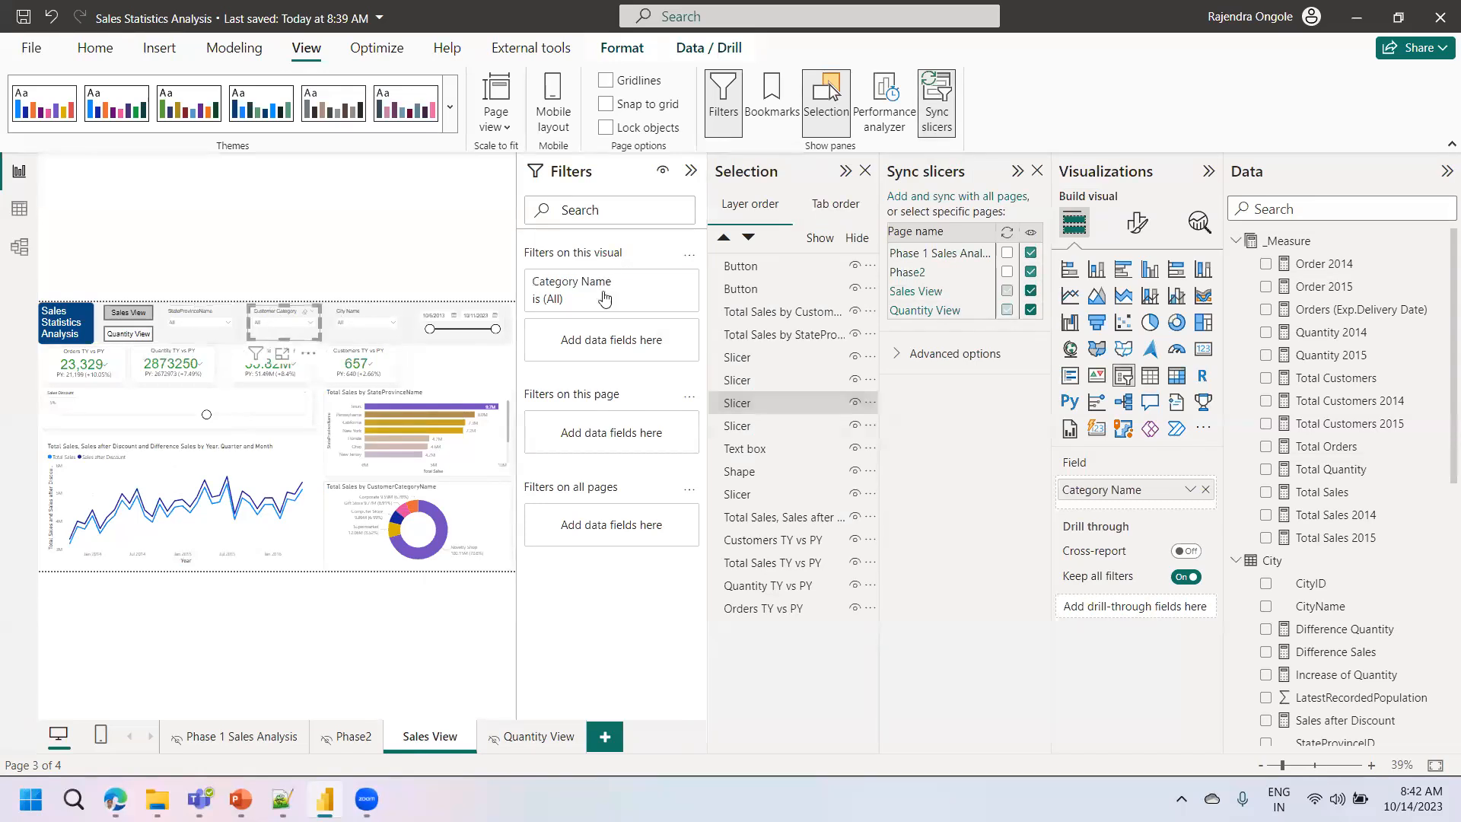
left_click(1005, 291)
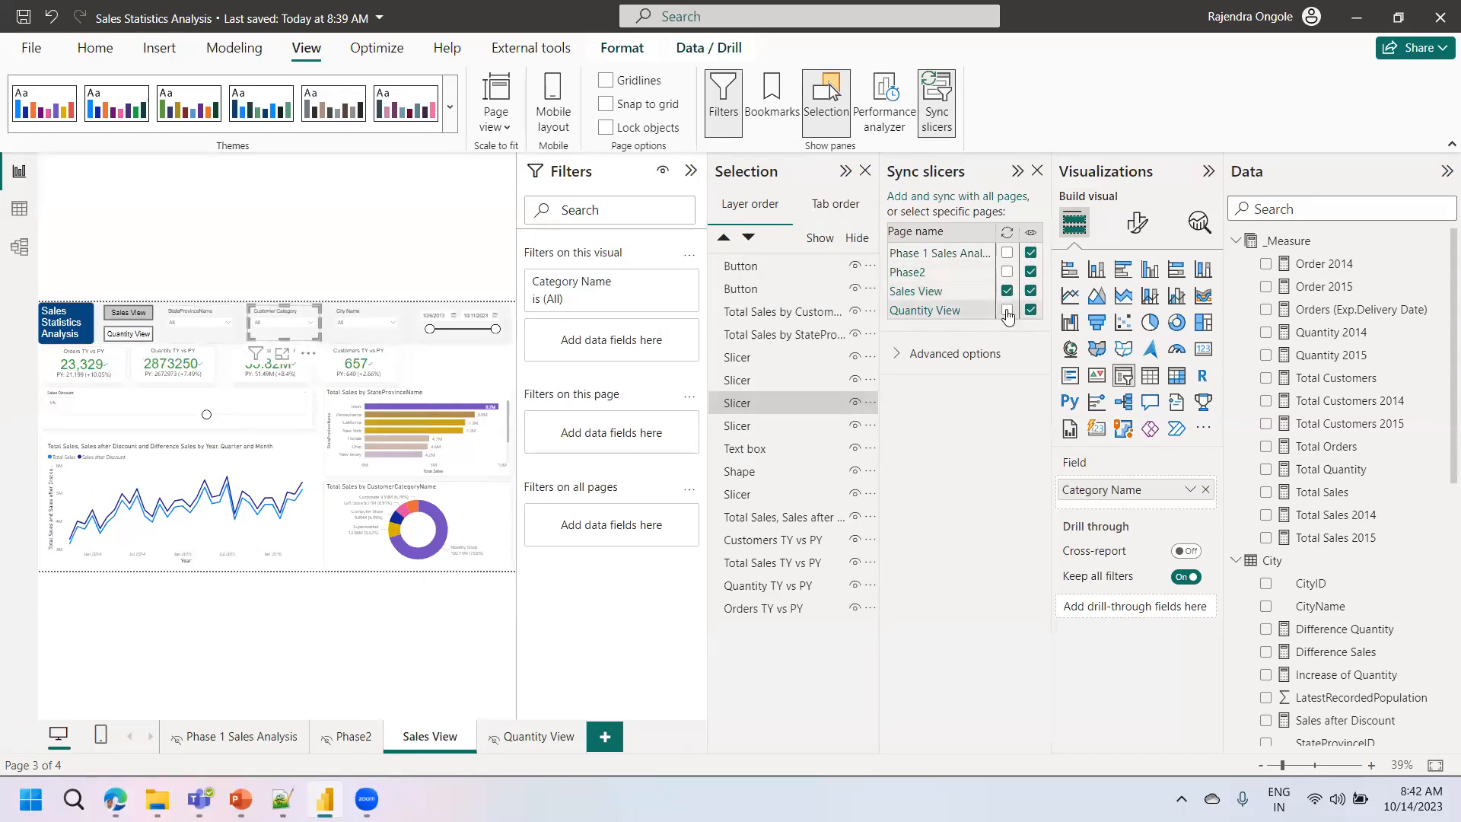
Sync the City Name and date slicers on Sales View and Quantity View.
left_click(361, 320)
left_click(1007, 291)
left_click(1006, 310)
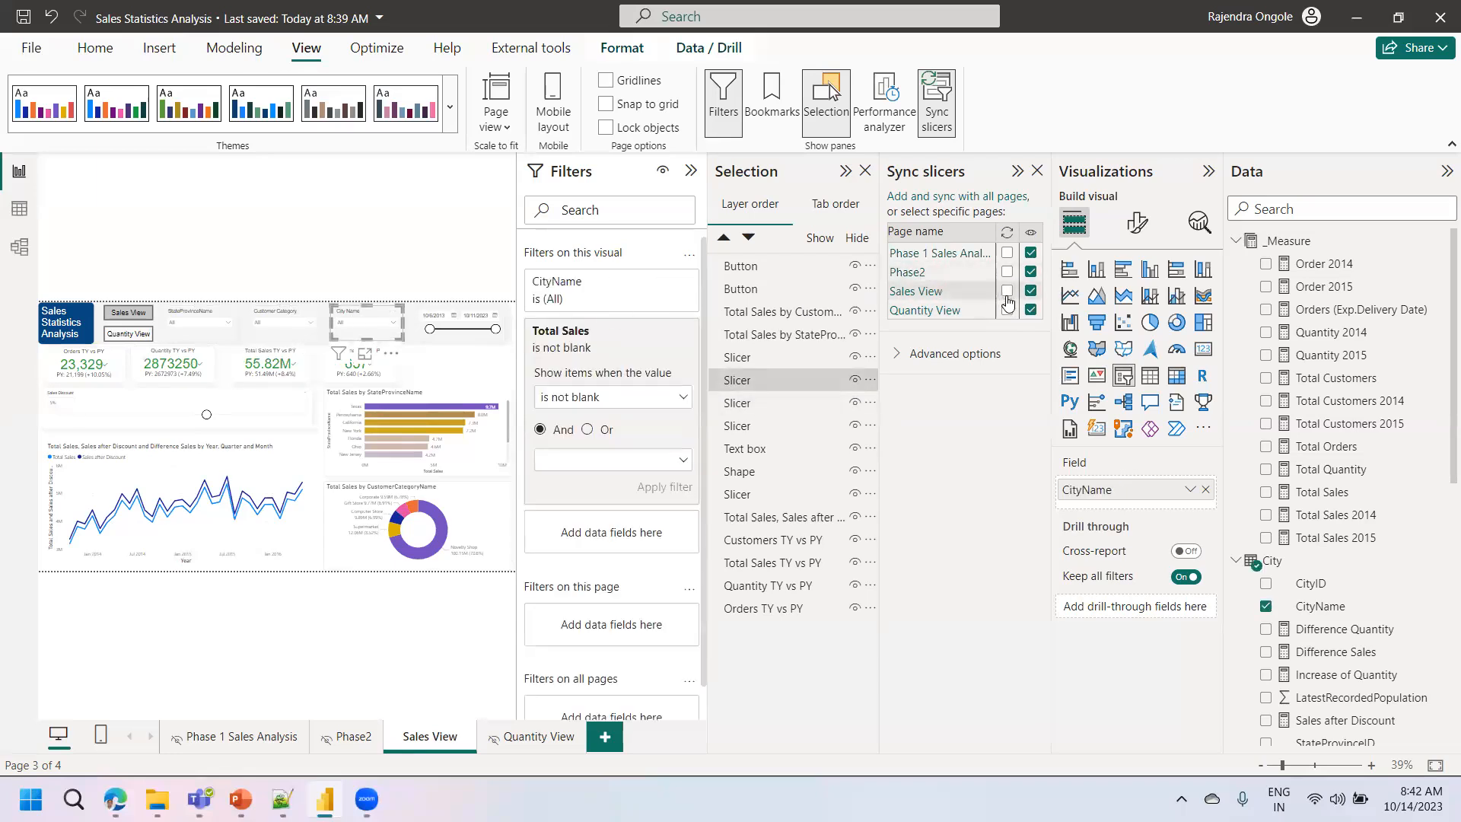
left_click(452, 337)
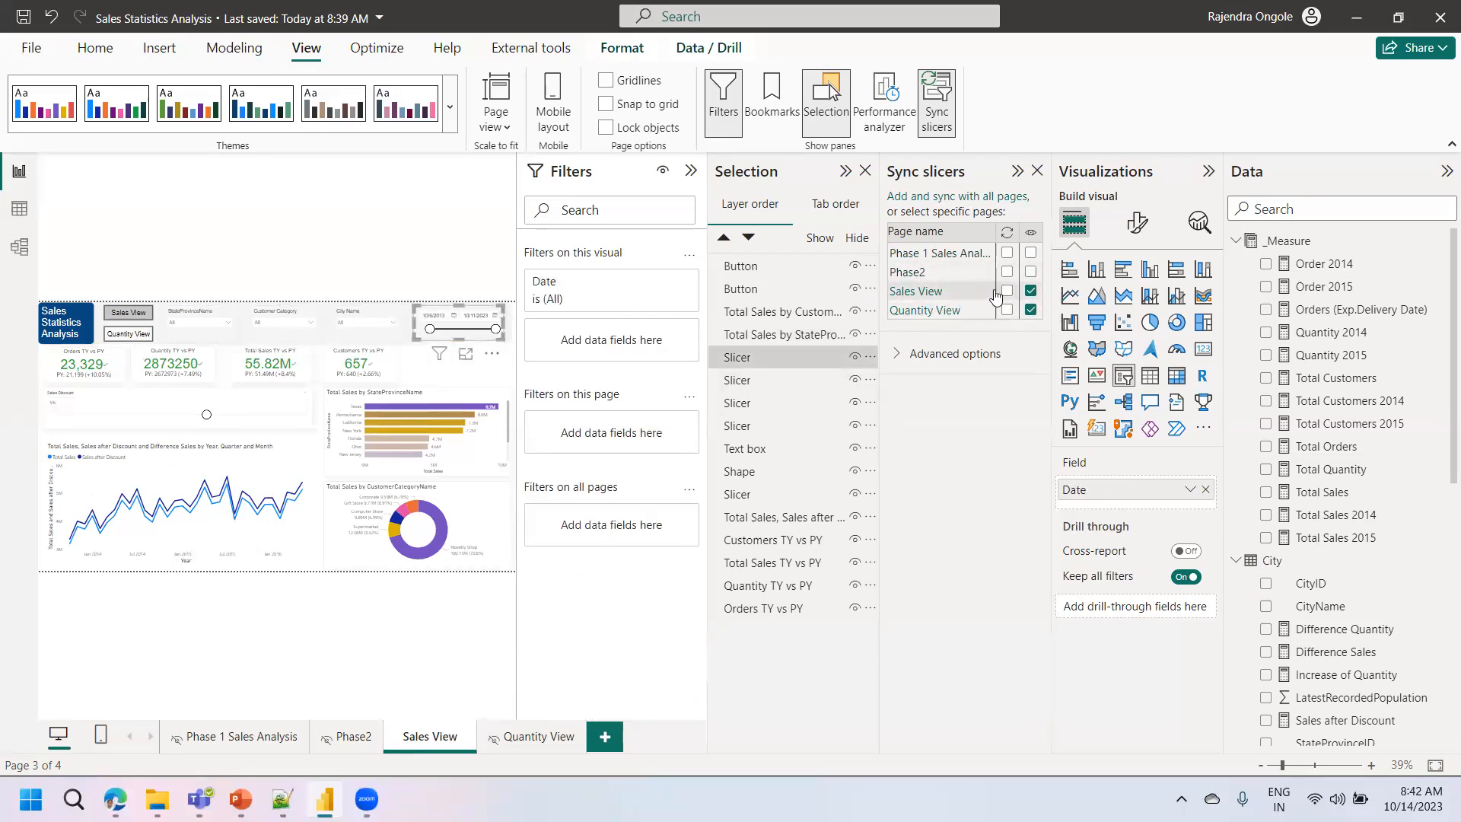
left_click(1006, 311)
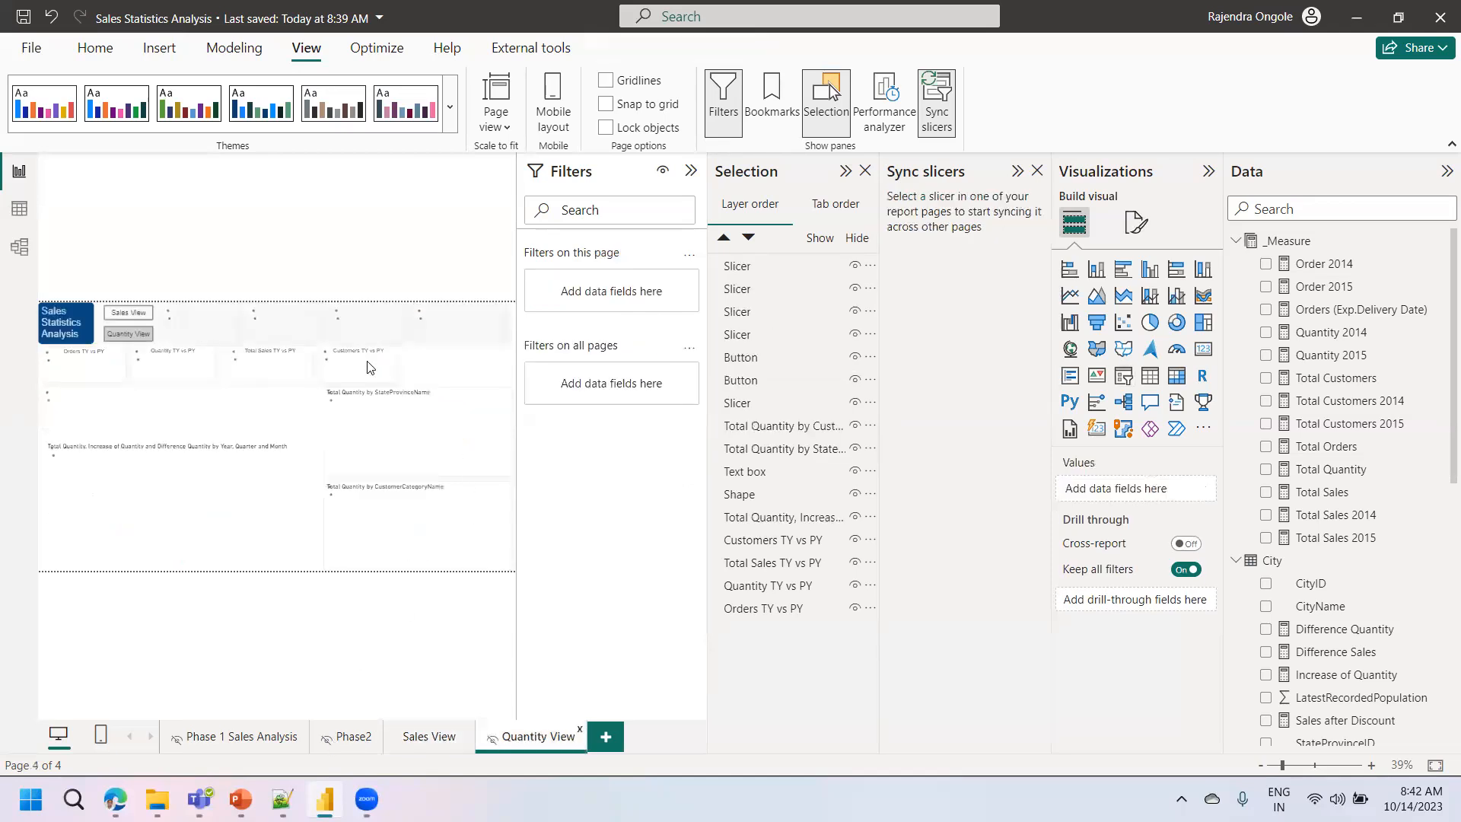
Verify the sync settings of the state, category, city and date slicers.
left_click(195, 318)
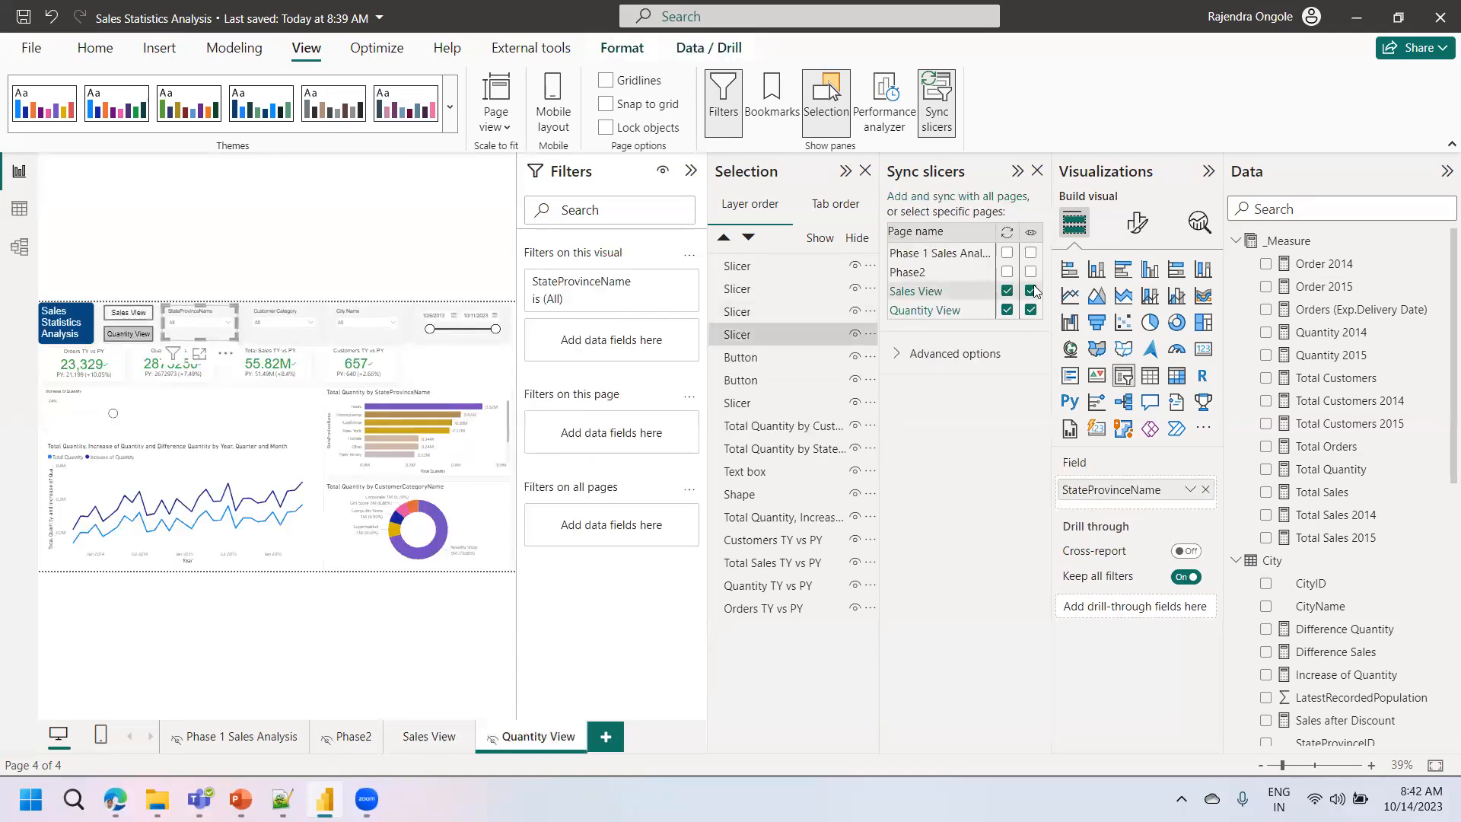
left_click(281, 320)
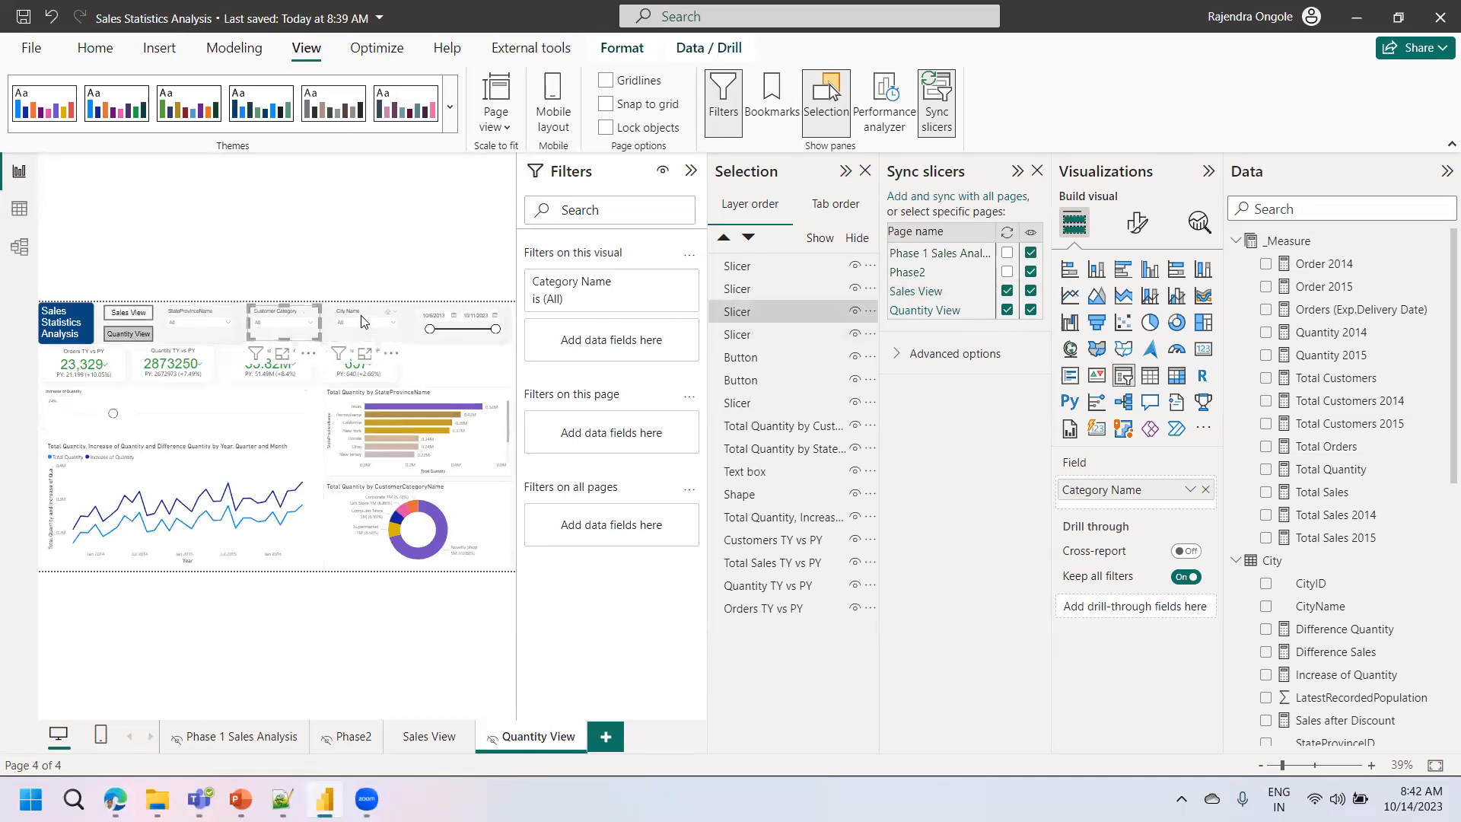
left_click(363, 320)
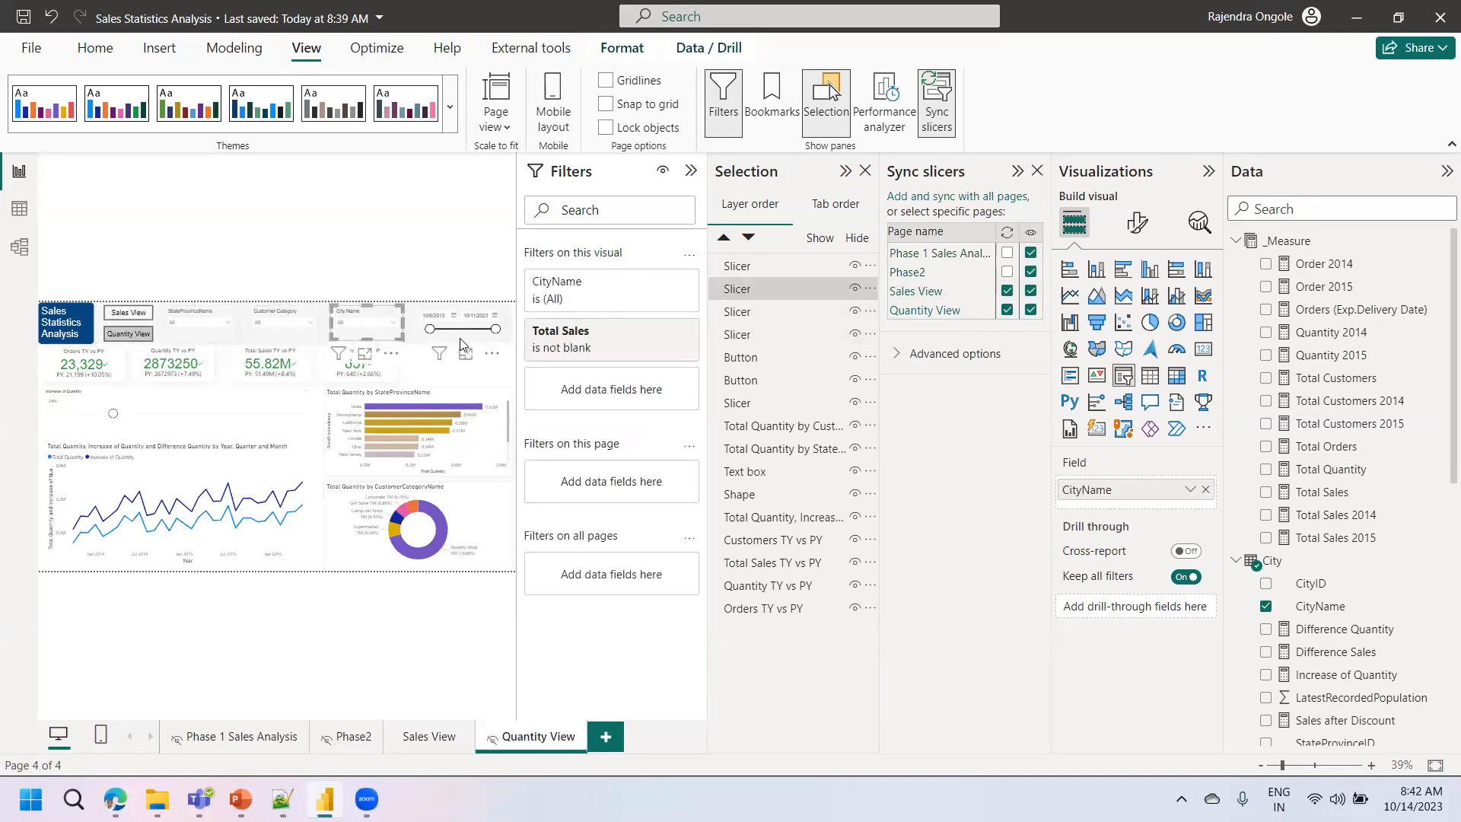
left_click(459, 342)
Close the selection, sync and filter panes, return to Sales View, and save.
left_click(827, 99)
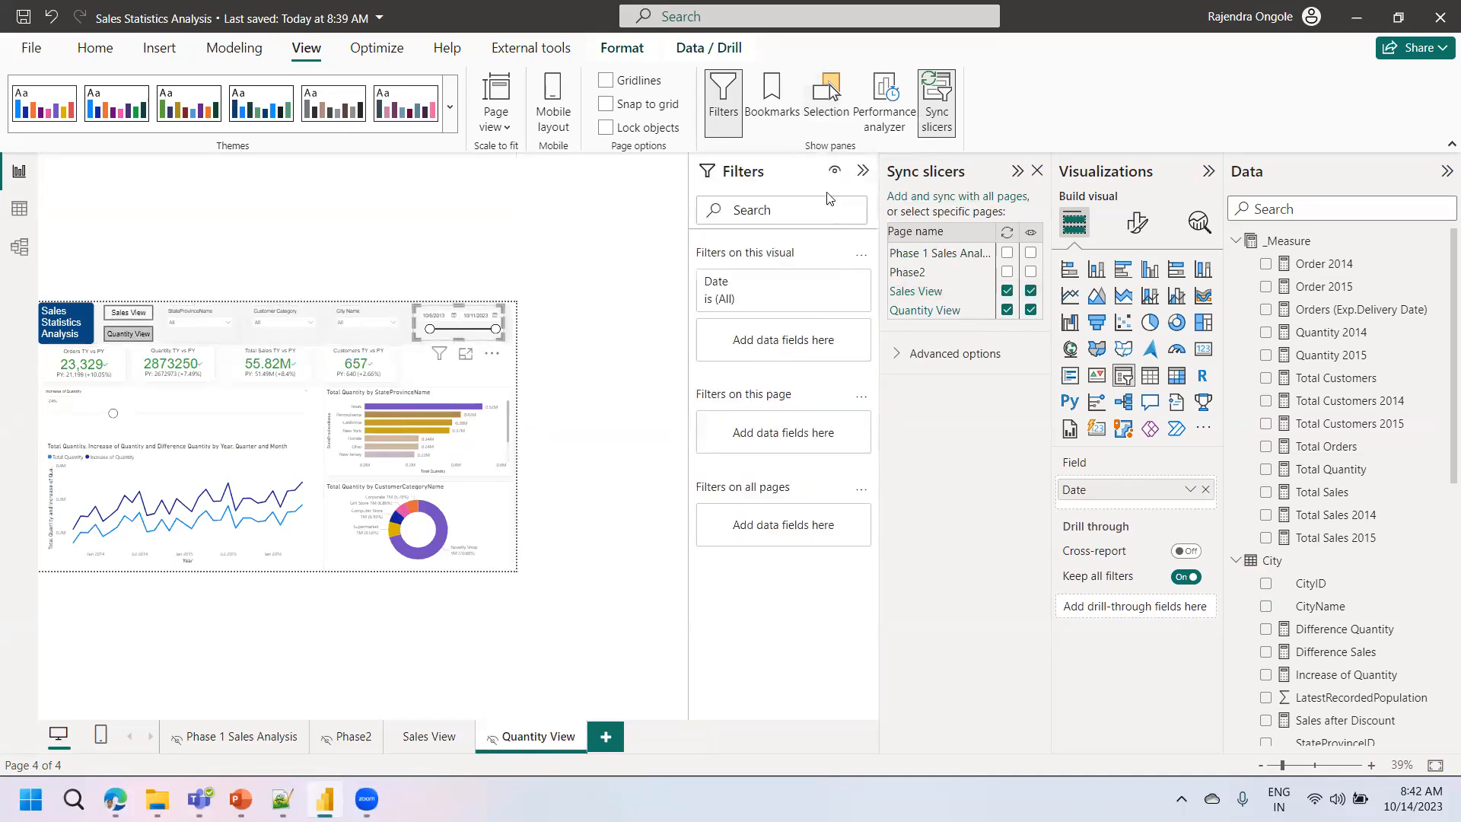
left_click(863, 170)
left_click(1037, 171)
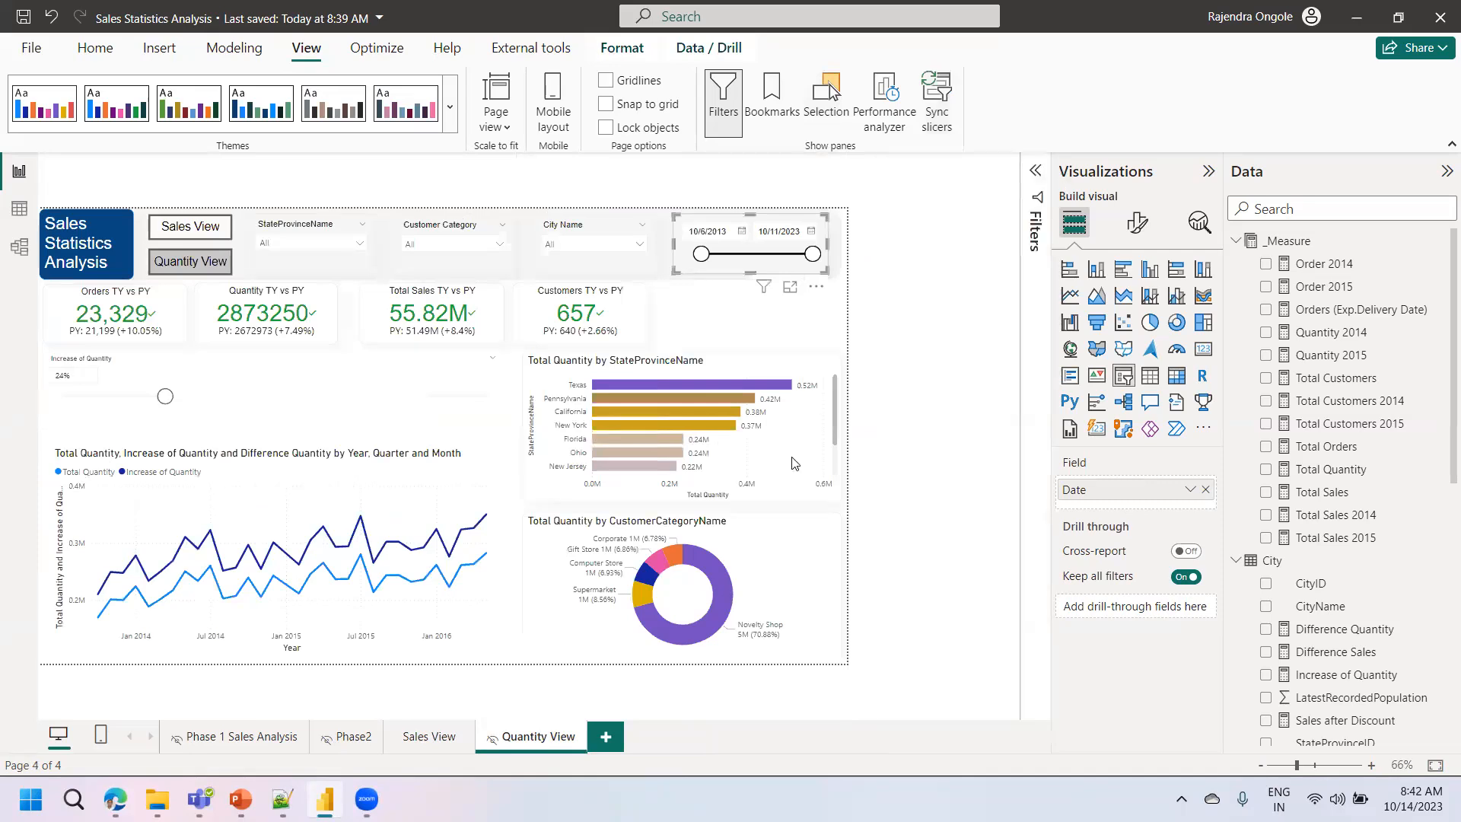
left_click(440, 744)
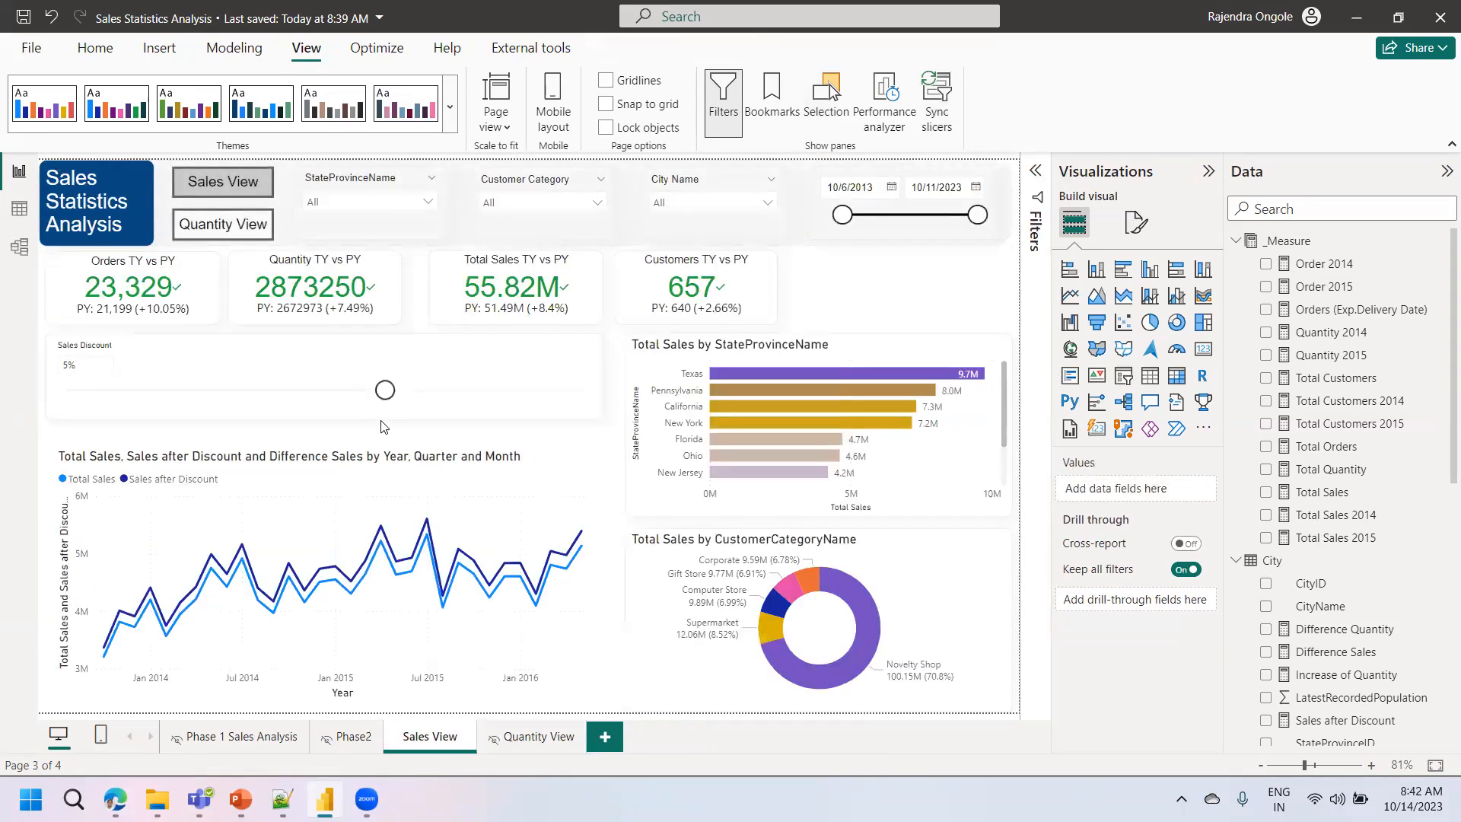
key("ctrl+s")
Publish to Synapseanalytics, replace the existing Sales Statistics Analysis dataset, and dismiss the success message.
left_click(95, 47)
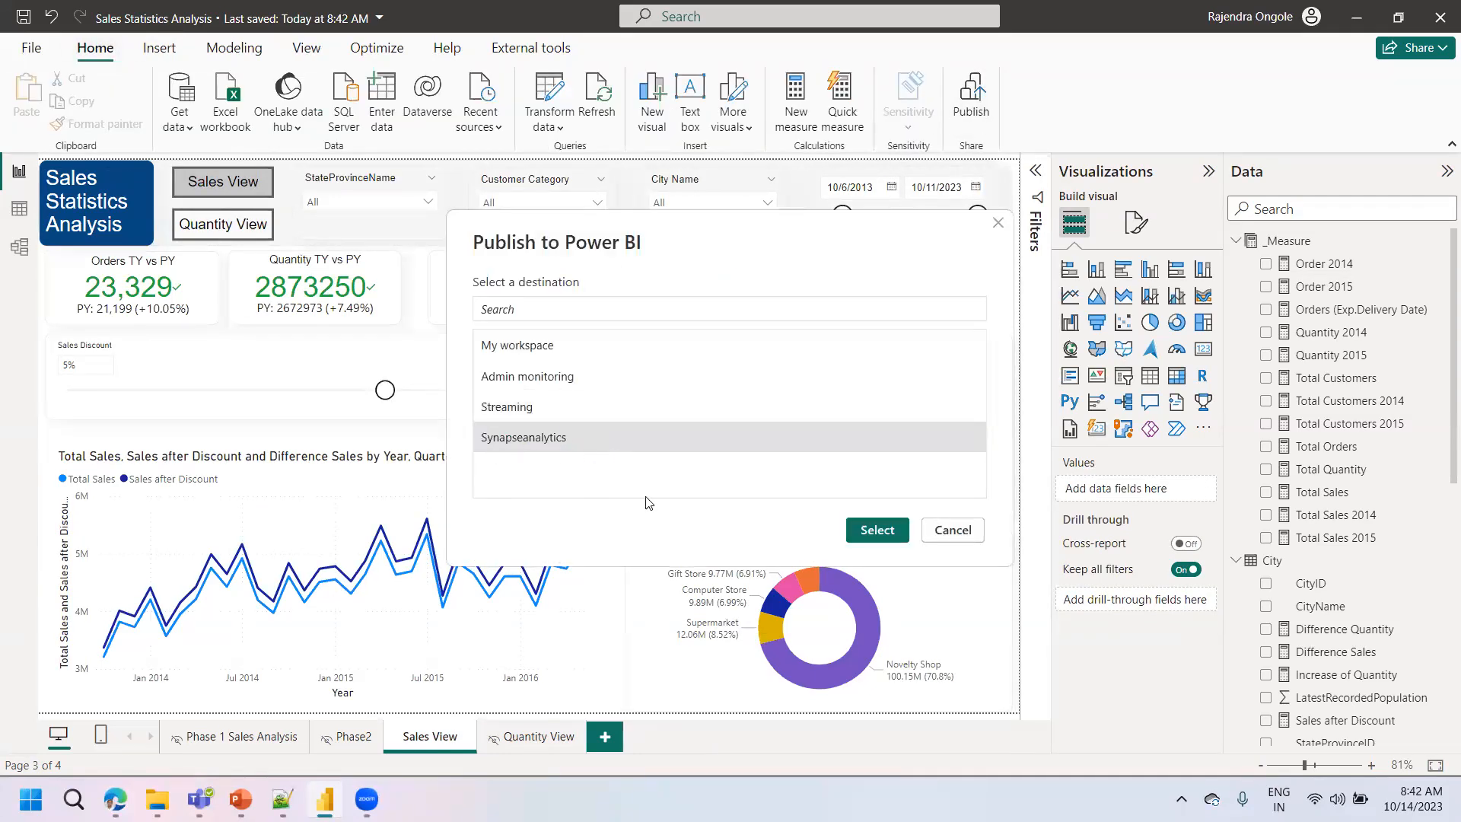
left_click(878, 530)
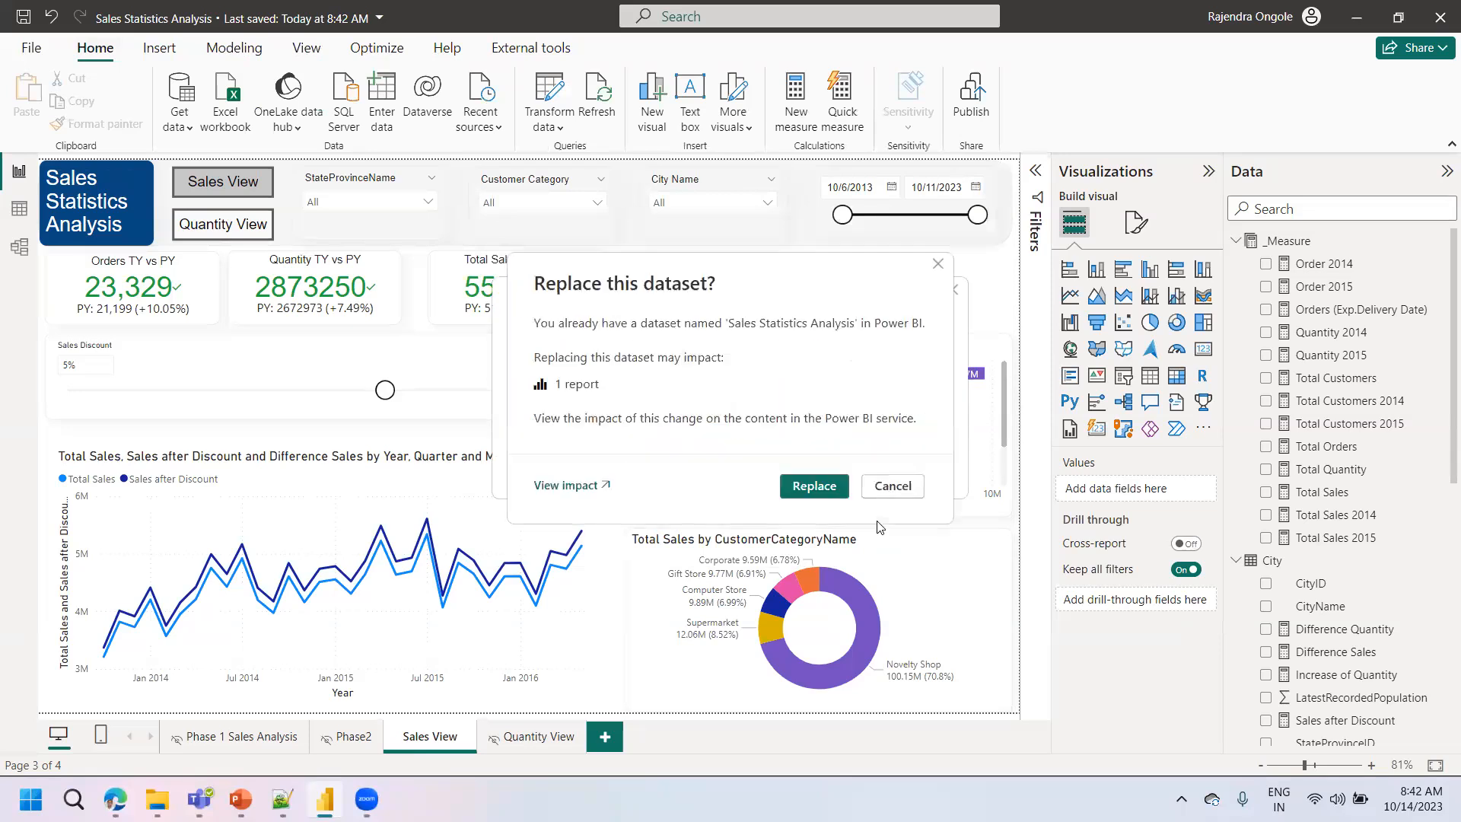
left_click(829, 488)
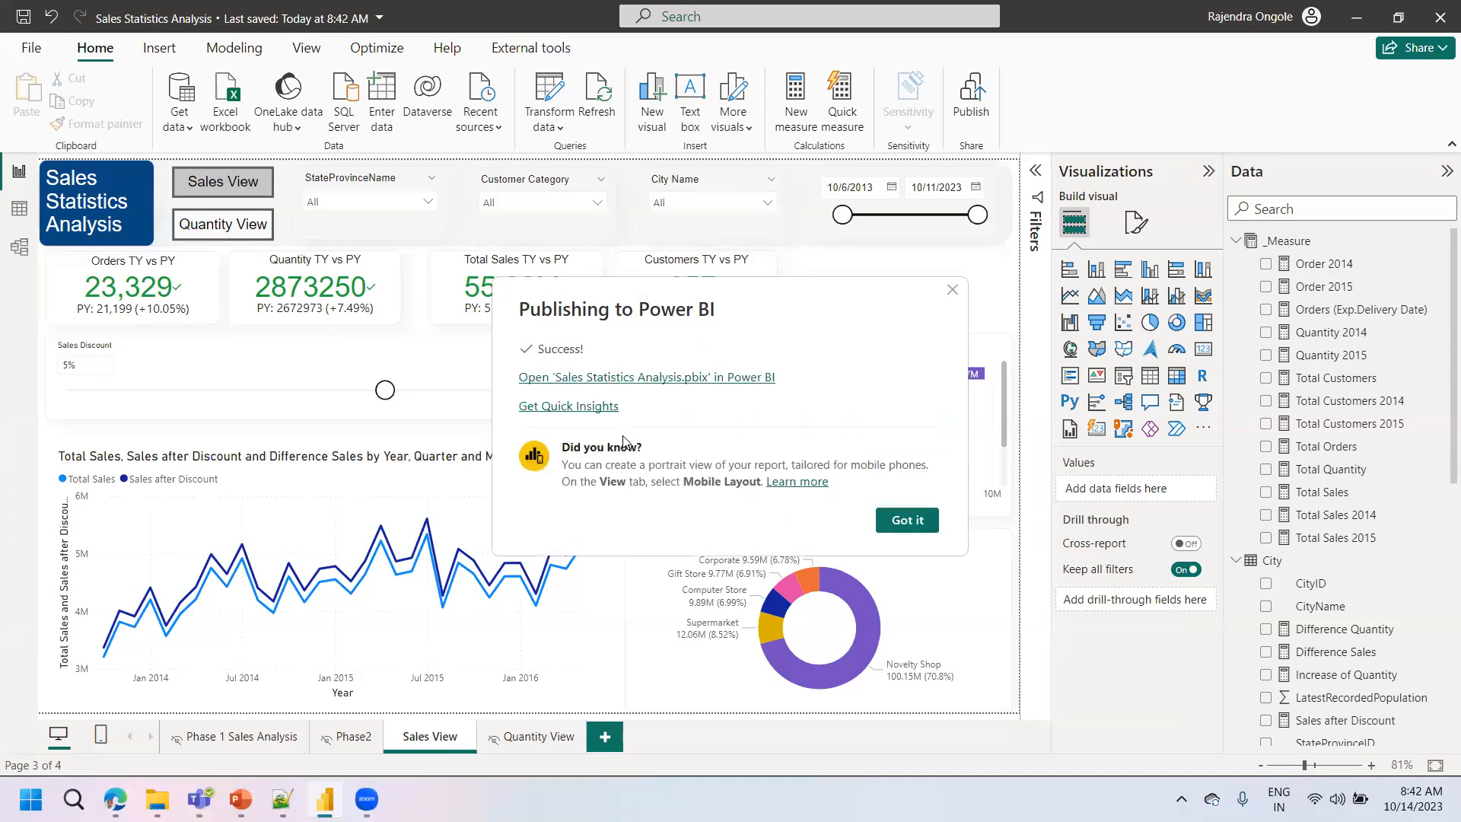
left_click(927, 522)
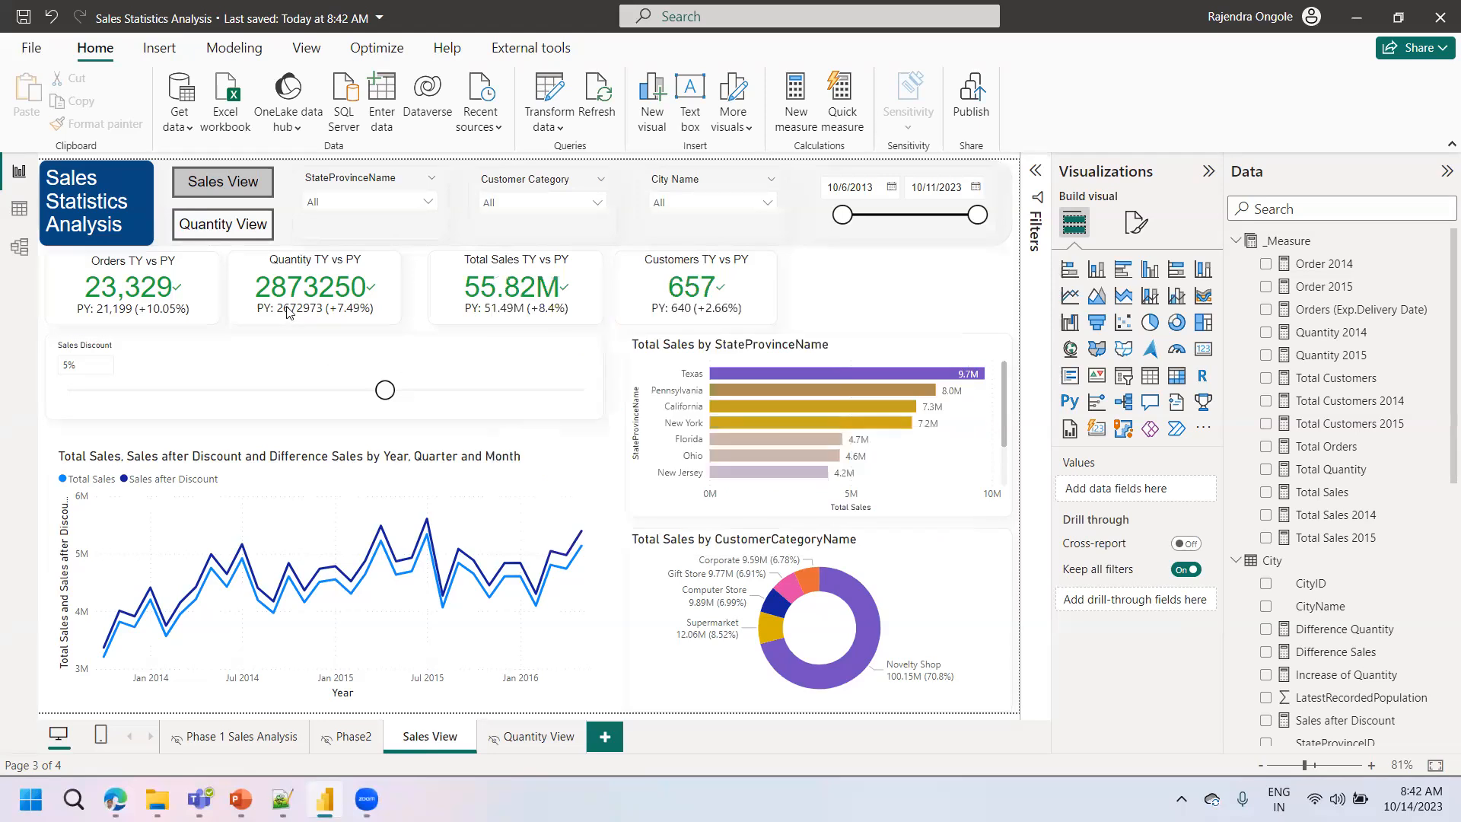
Apply comma thousands separators to the Quantity 2015 and Quantity 2014 measures, then return to Sales View.
left_click(283, 303)
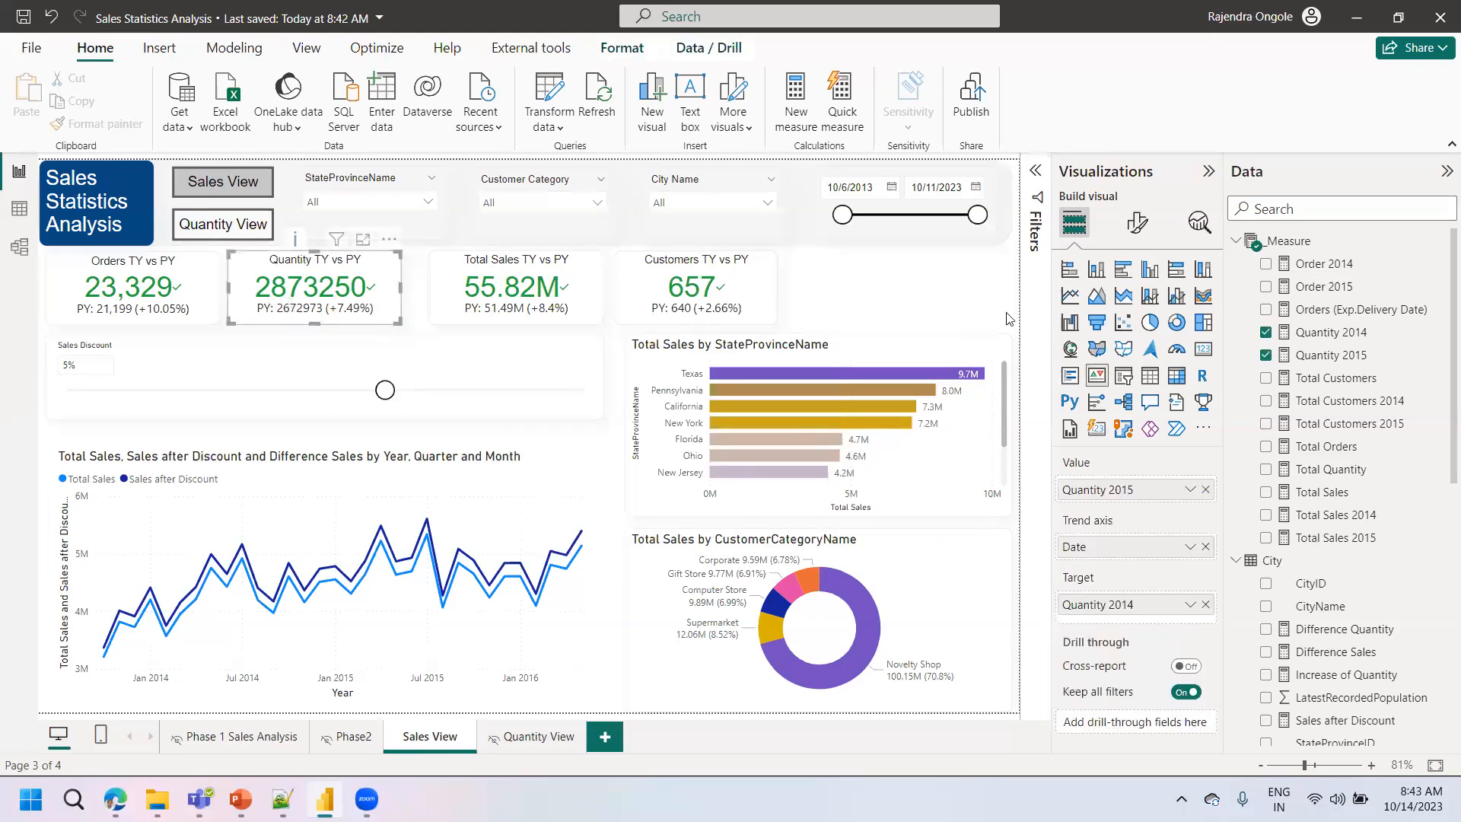
left_click(1324, 355)
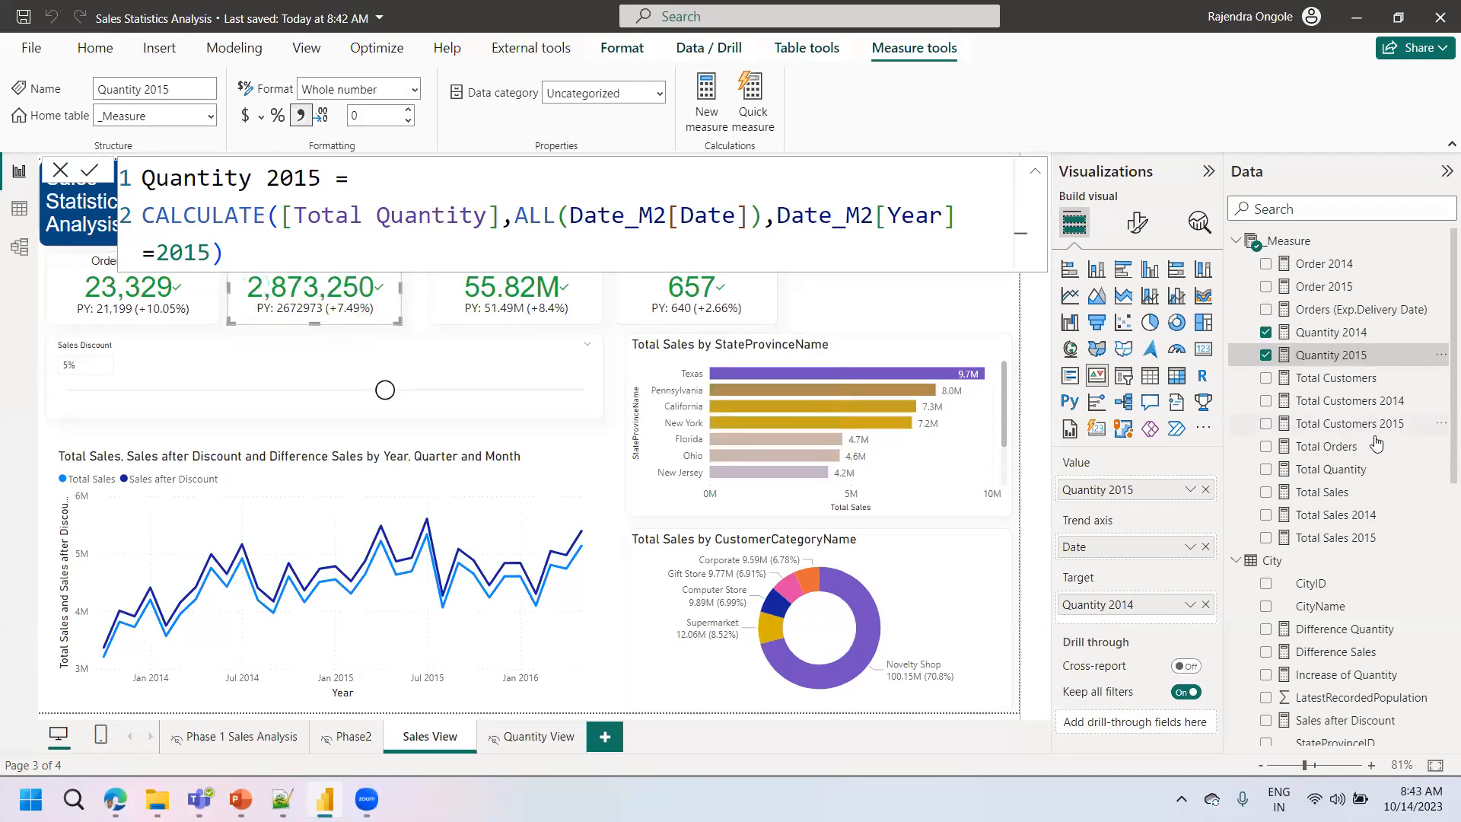
left_click(1302, 340)
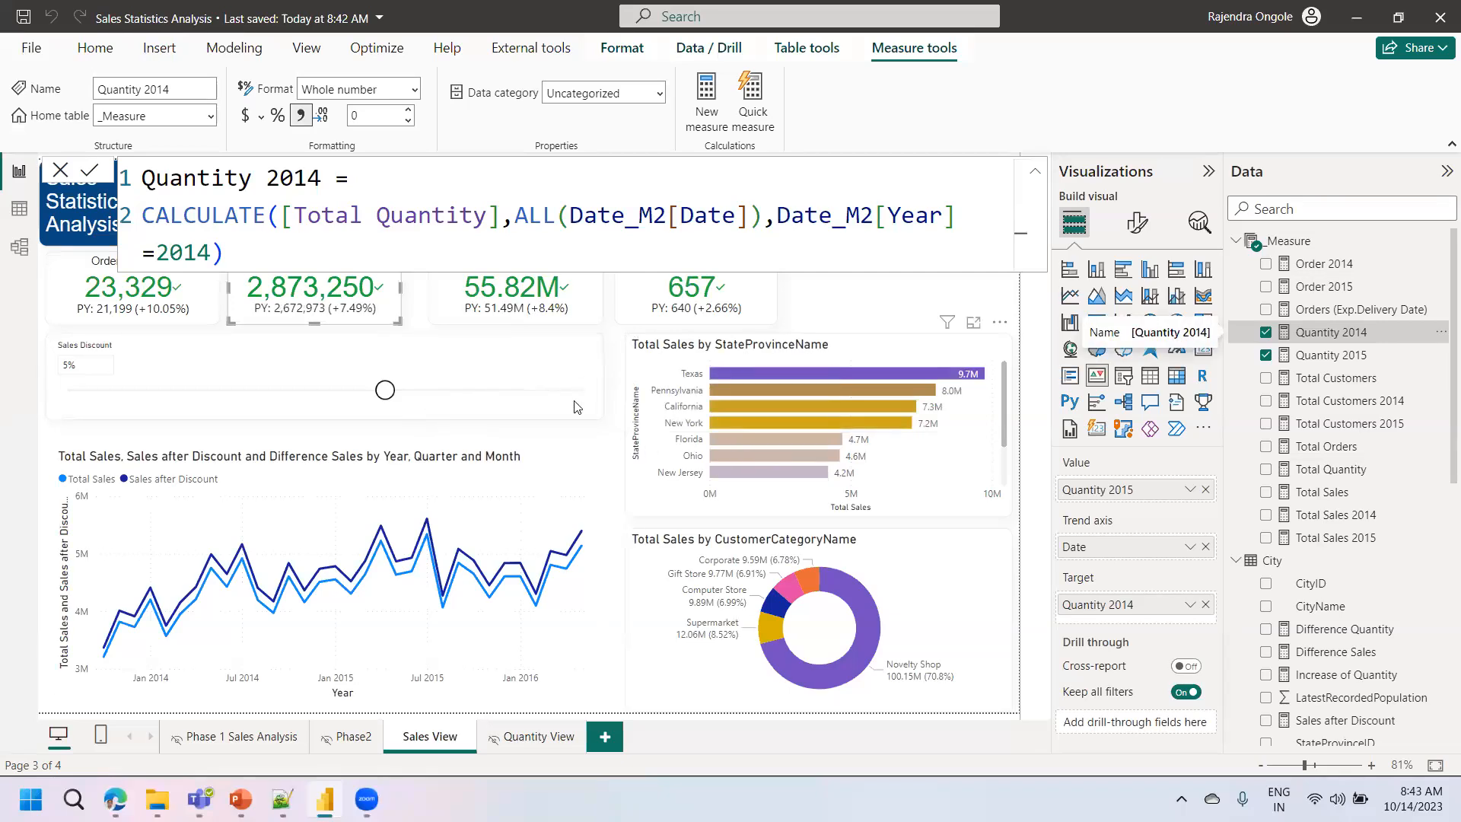
left_click(60, 169)
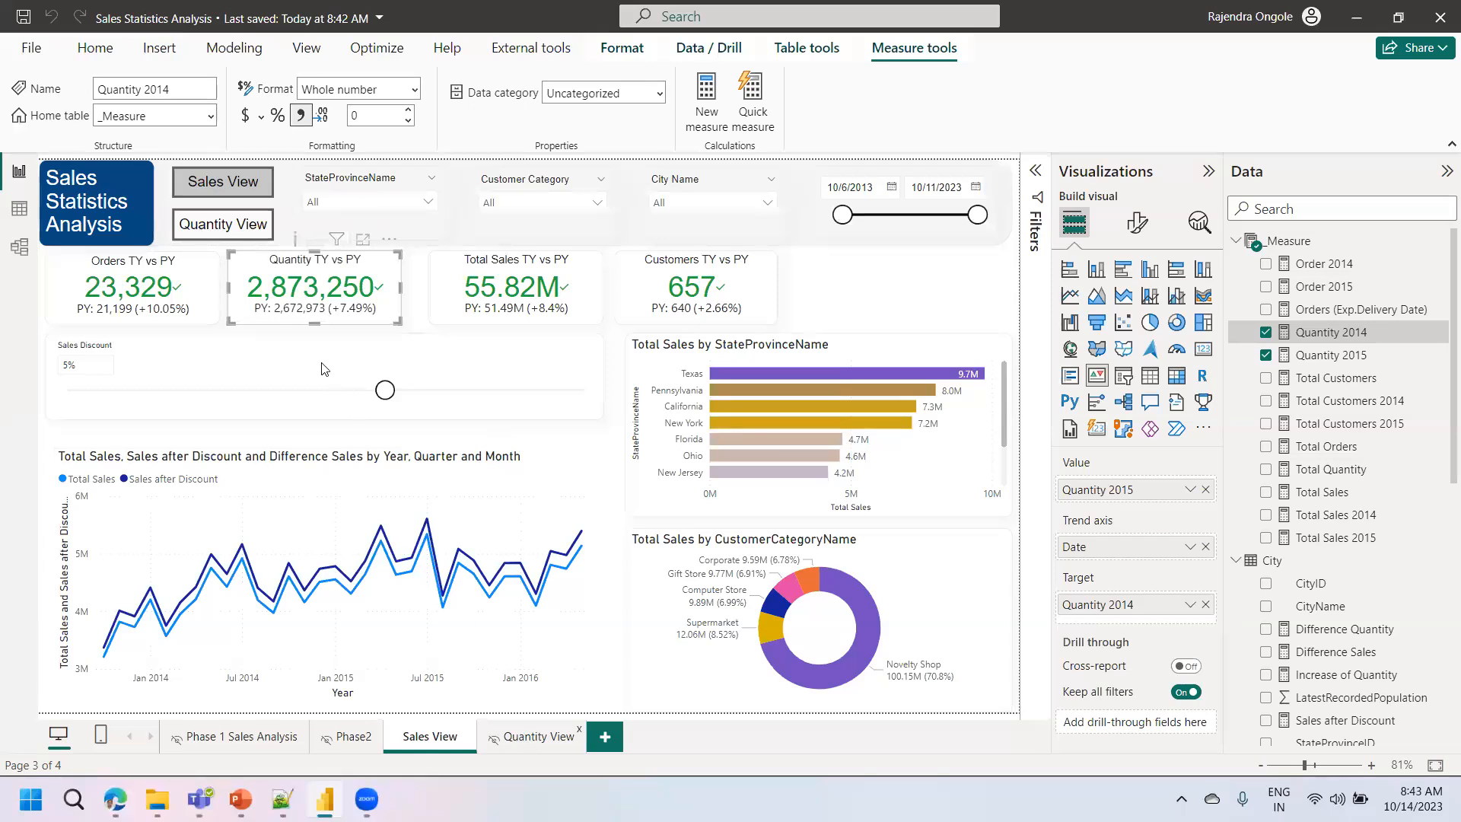
left_click(424, 738)
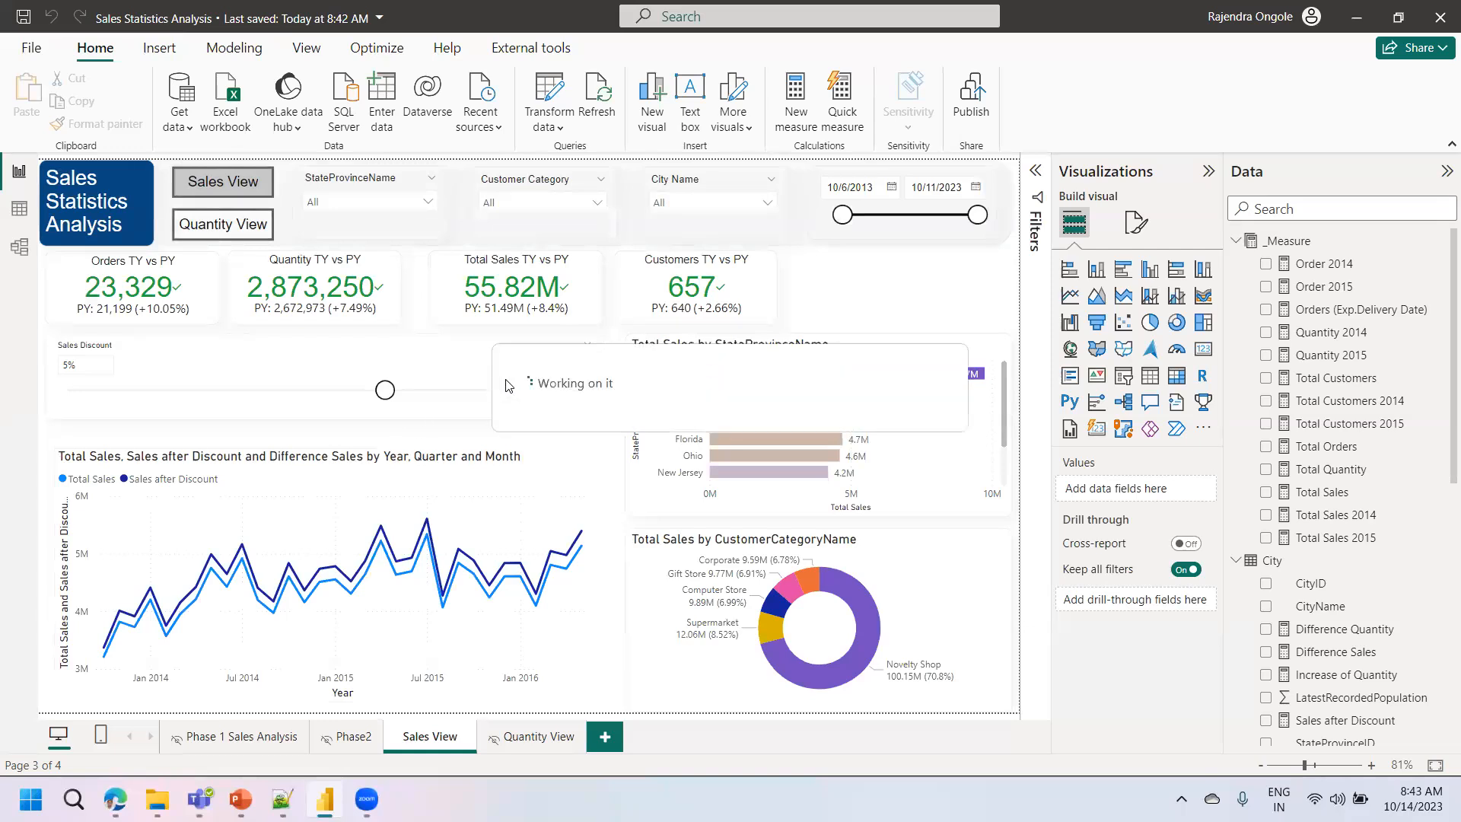
Save, then republish to Synapseanalytics, replacing the existing dataset, and close the success message.
key("ctrl+s")
left_click(971, 115)
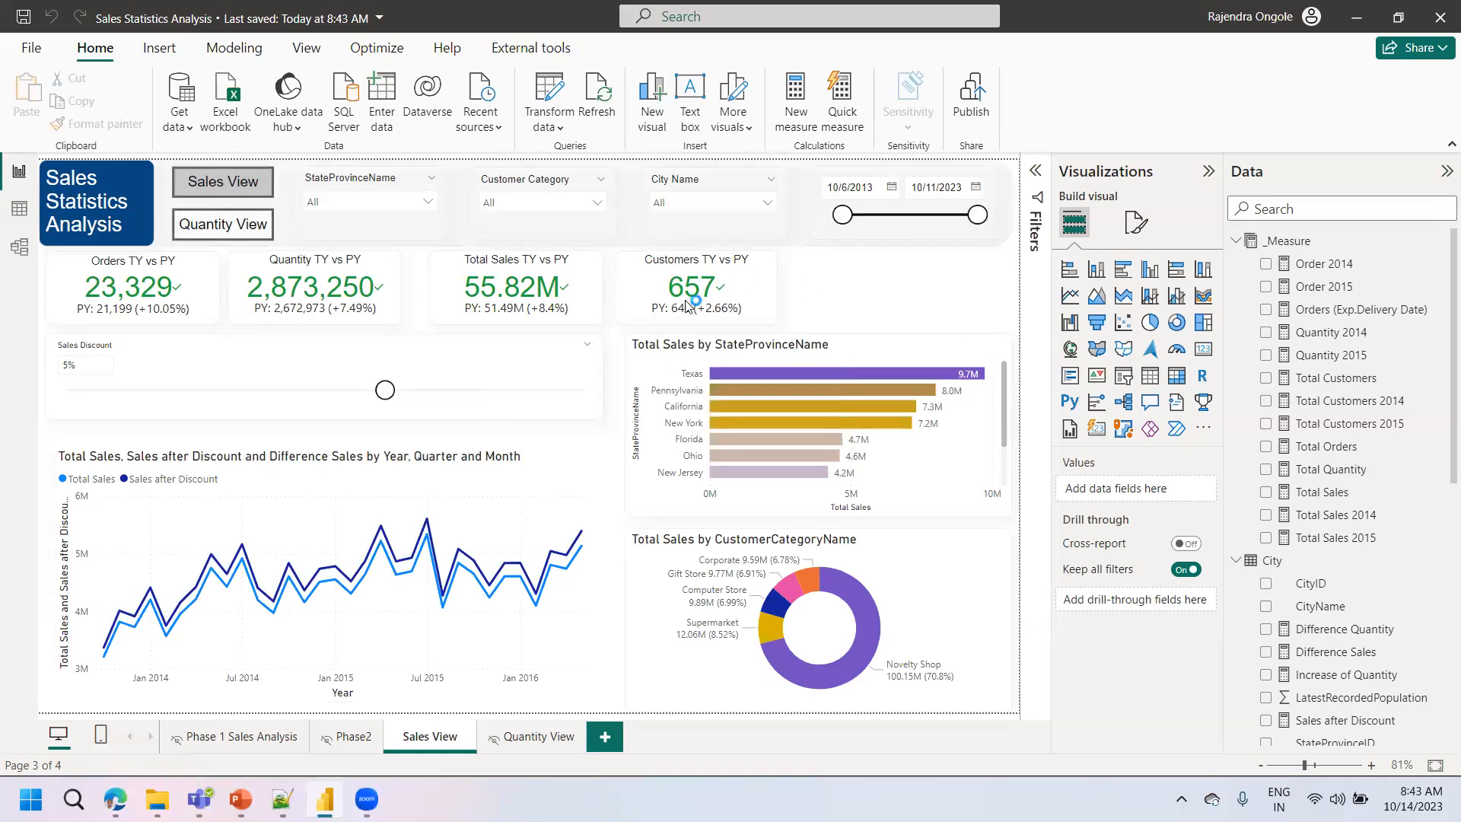
left_click(555, 440)
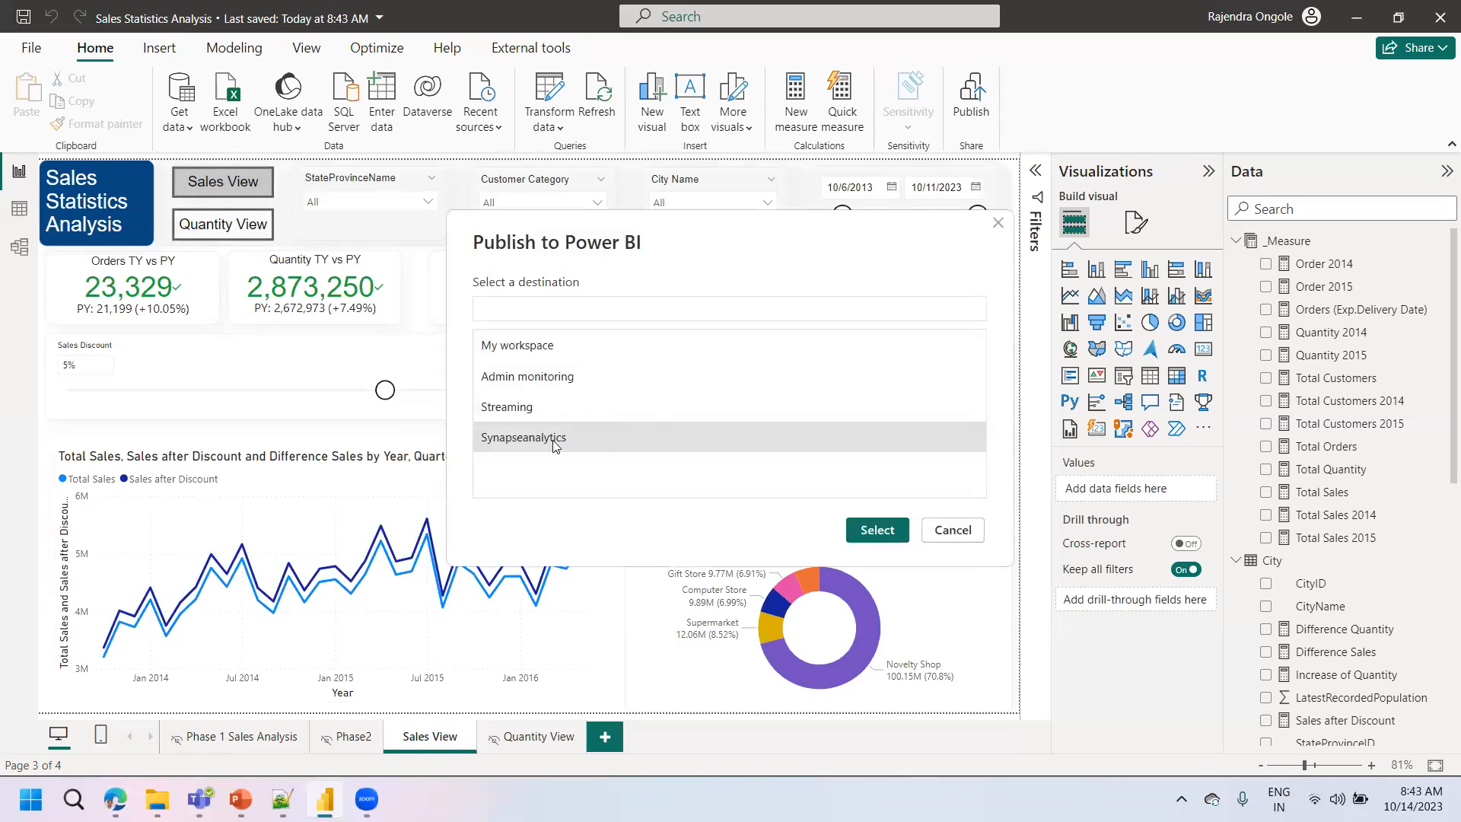
left_click(875, 530)
left_click(802, 491)
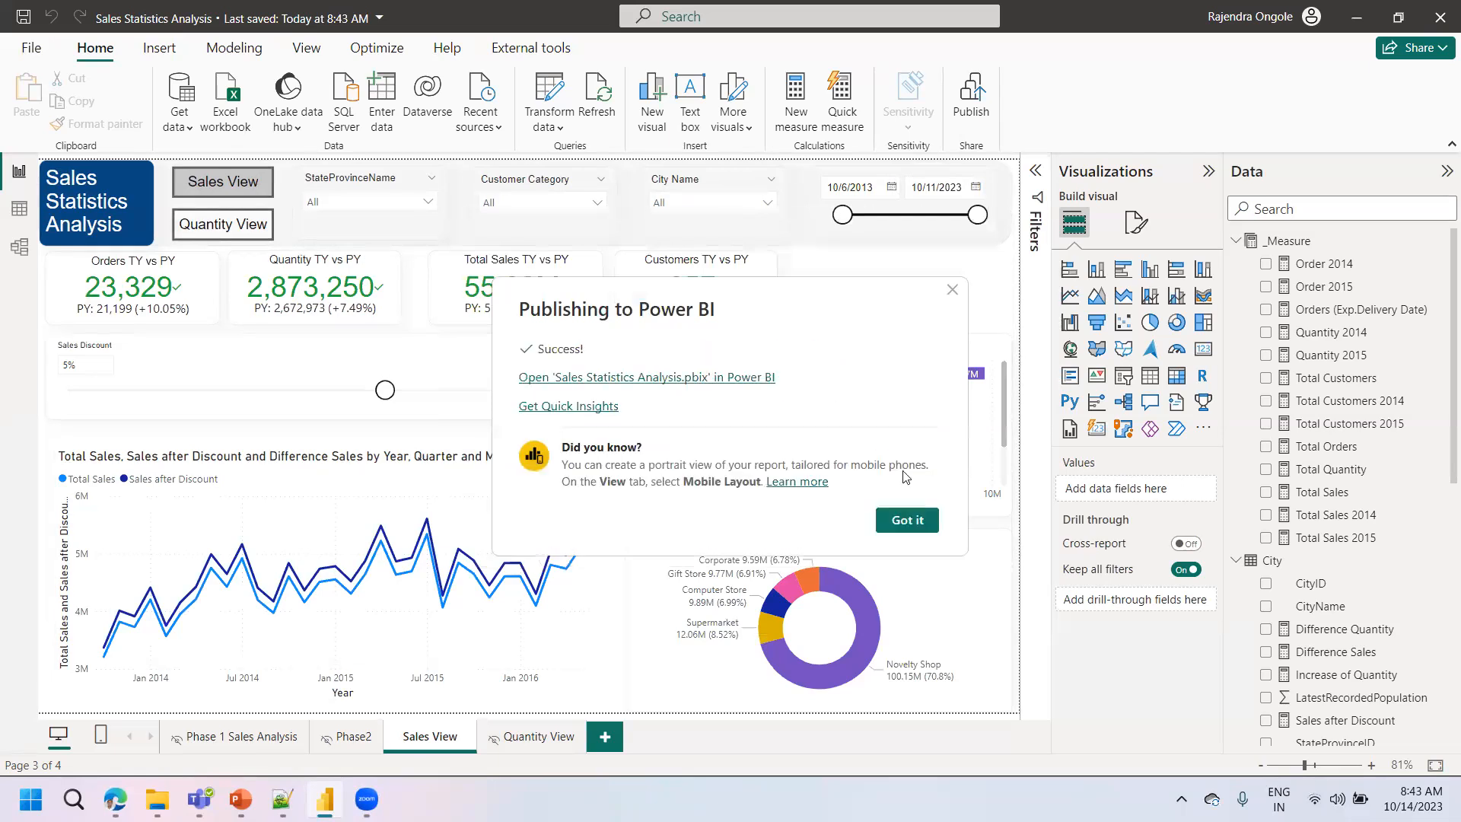
left_click(906, 520)
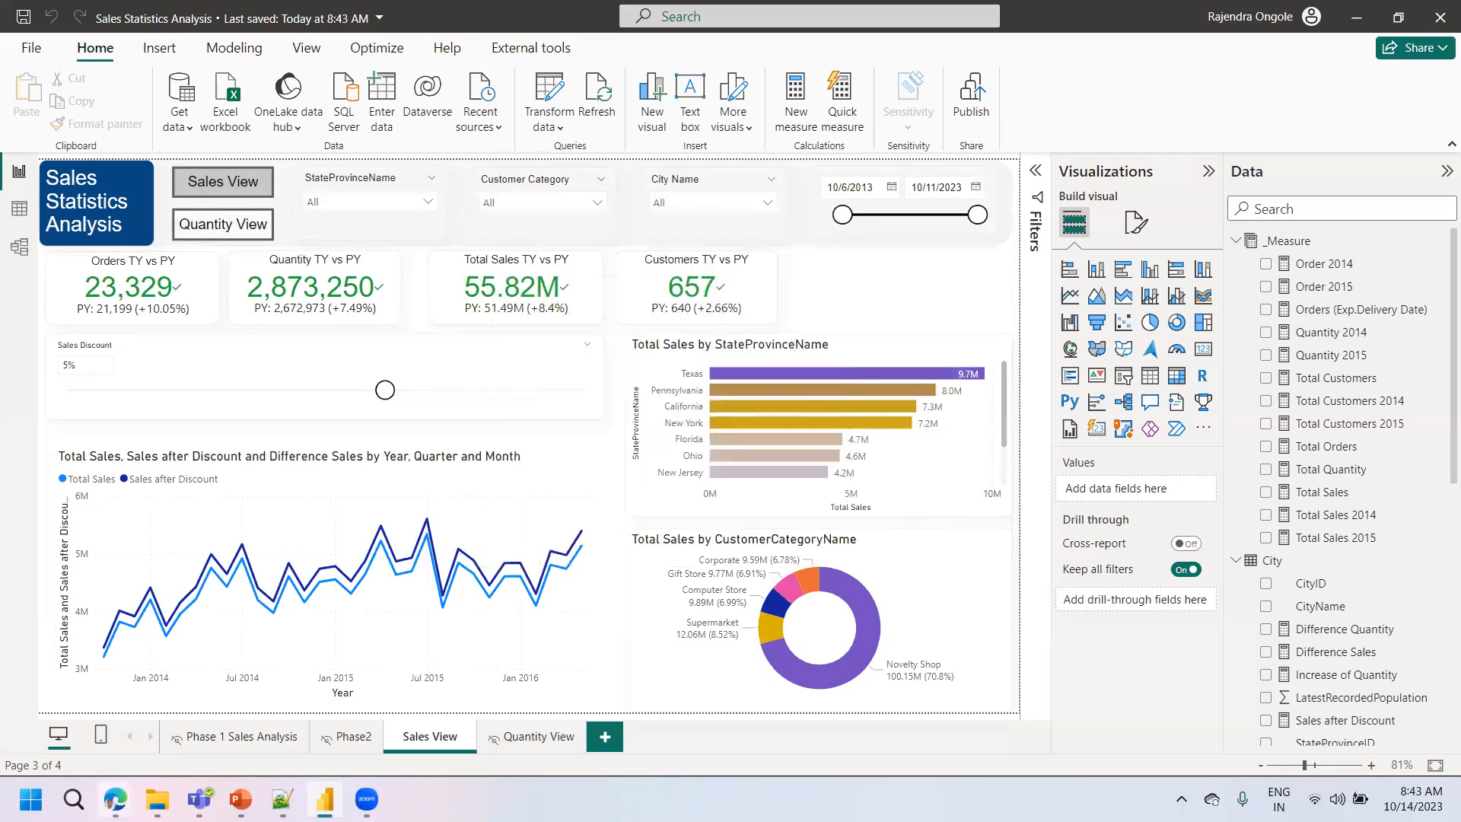
Reload the published report in Edge and go to the Sales View page.
mouse_move(115, 799)
left_click(270, 712)
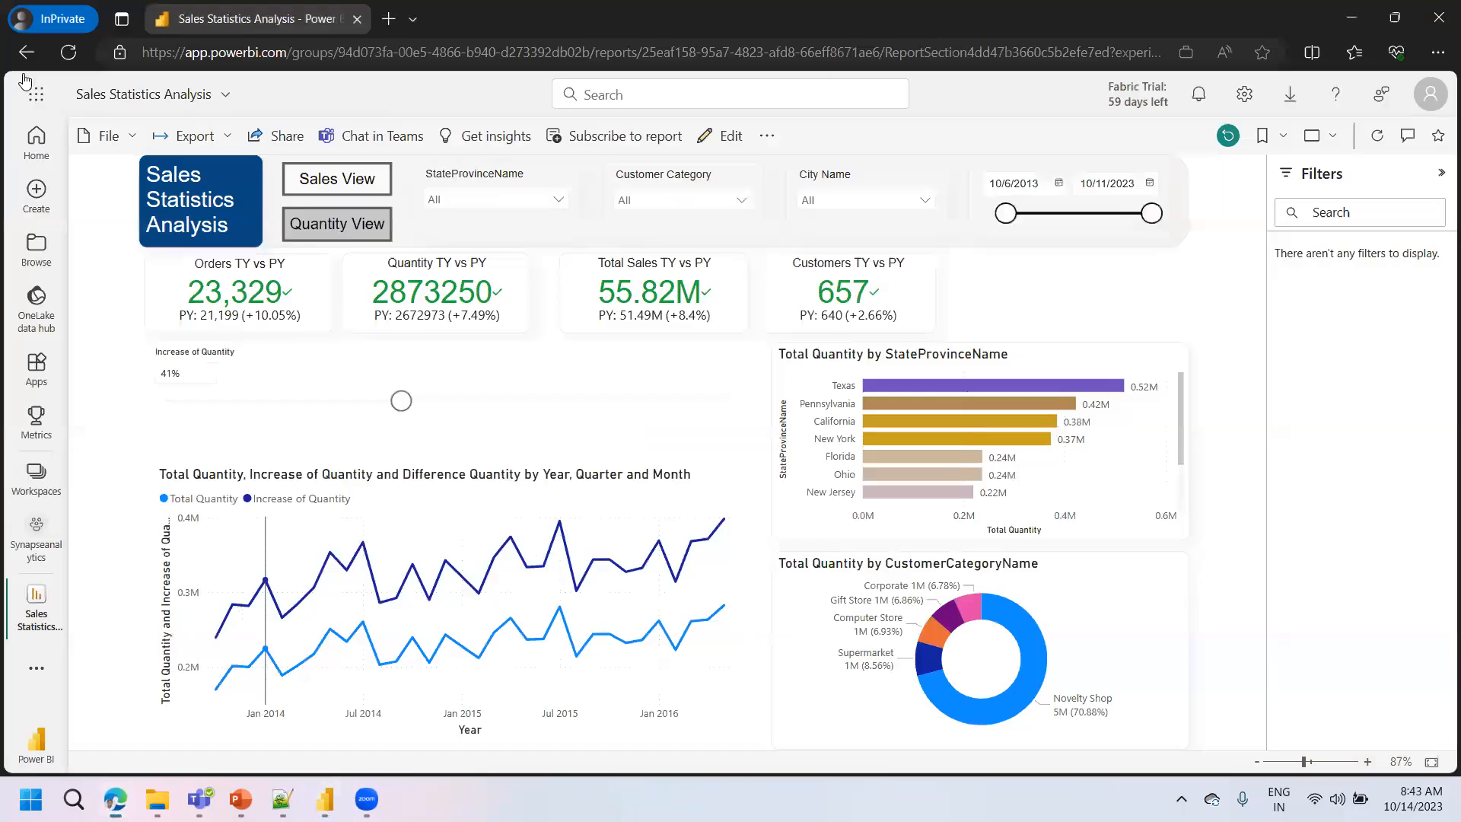
left_click(68, 52)
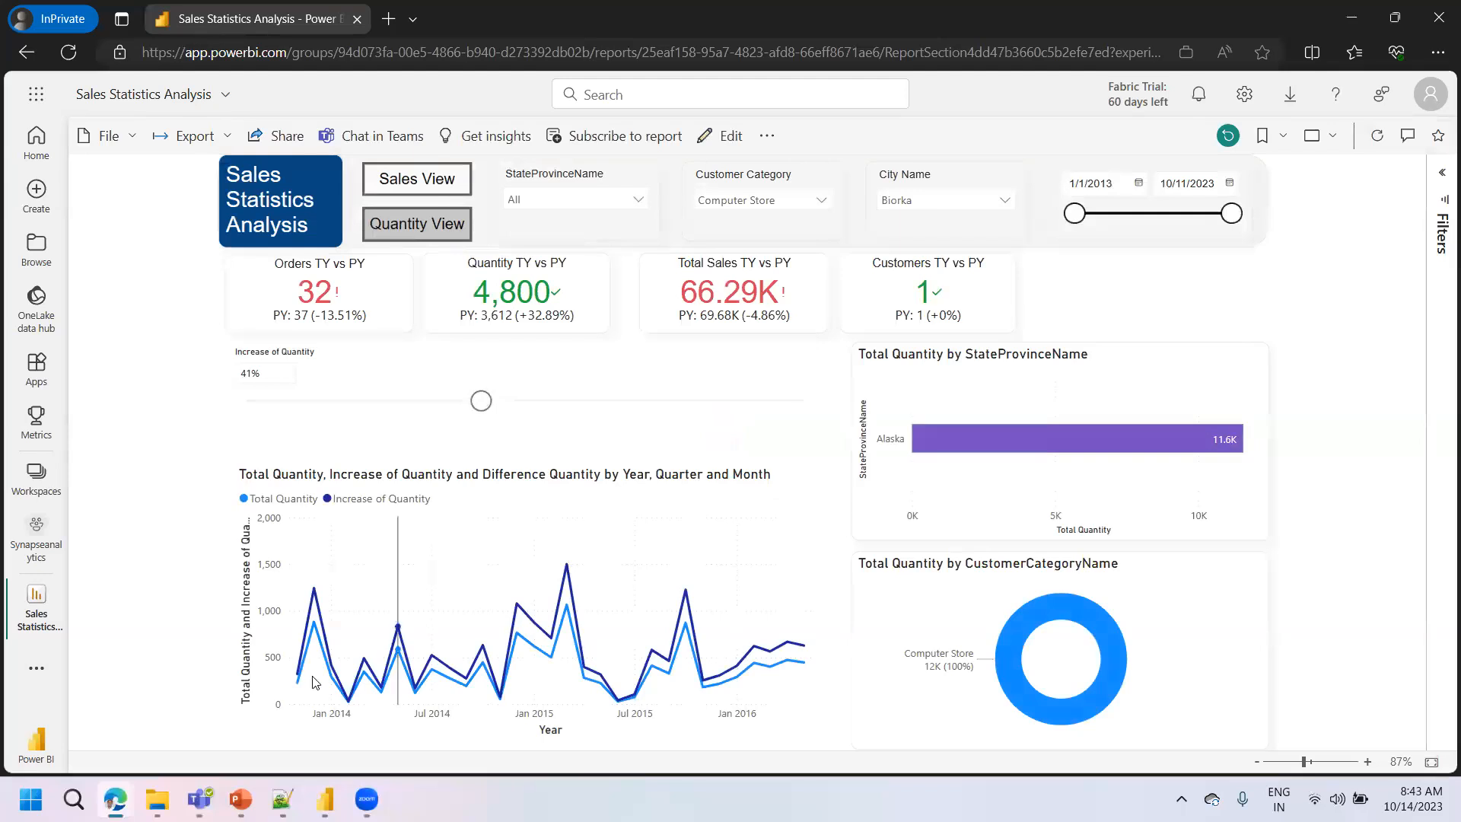
left_click(429, 184)
Clear the Customer Category slicer to All and reset the report to default filters.
left_click(764, 200)
left_click(826, 181)
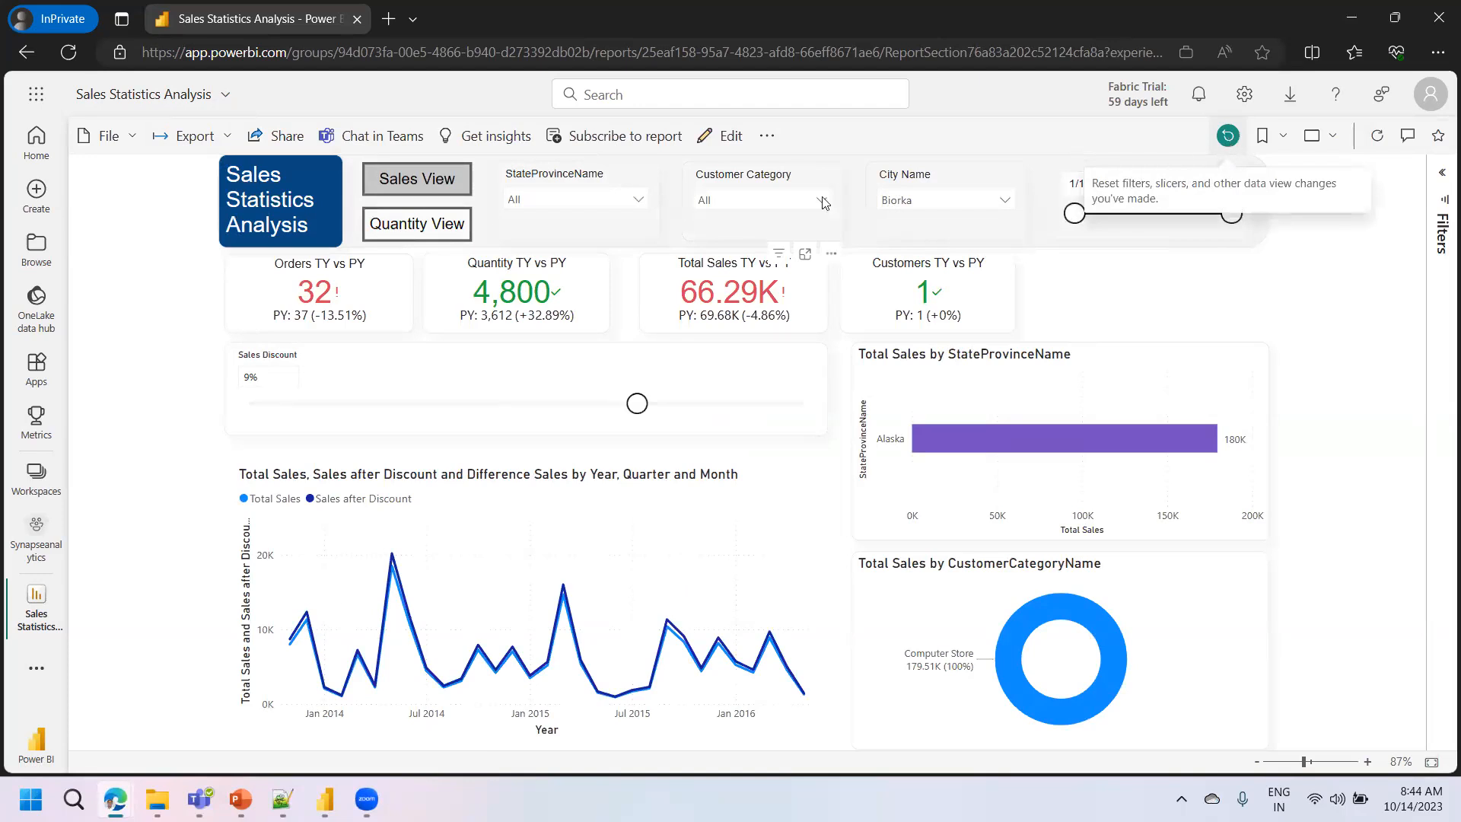
left_click(1228, 137)
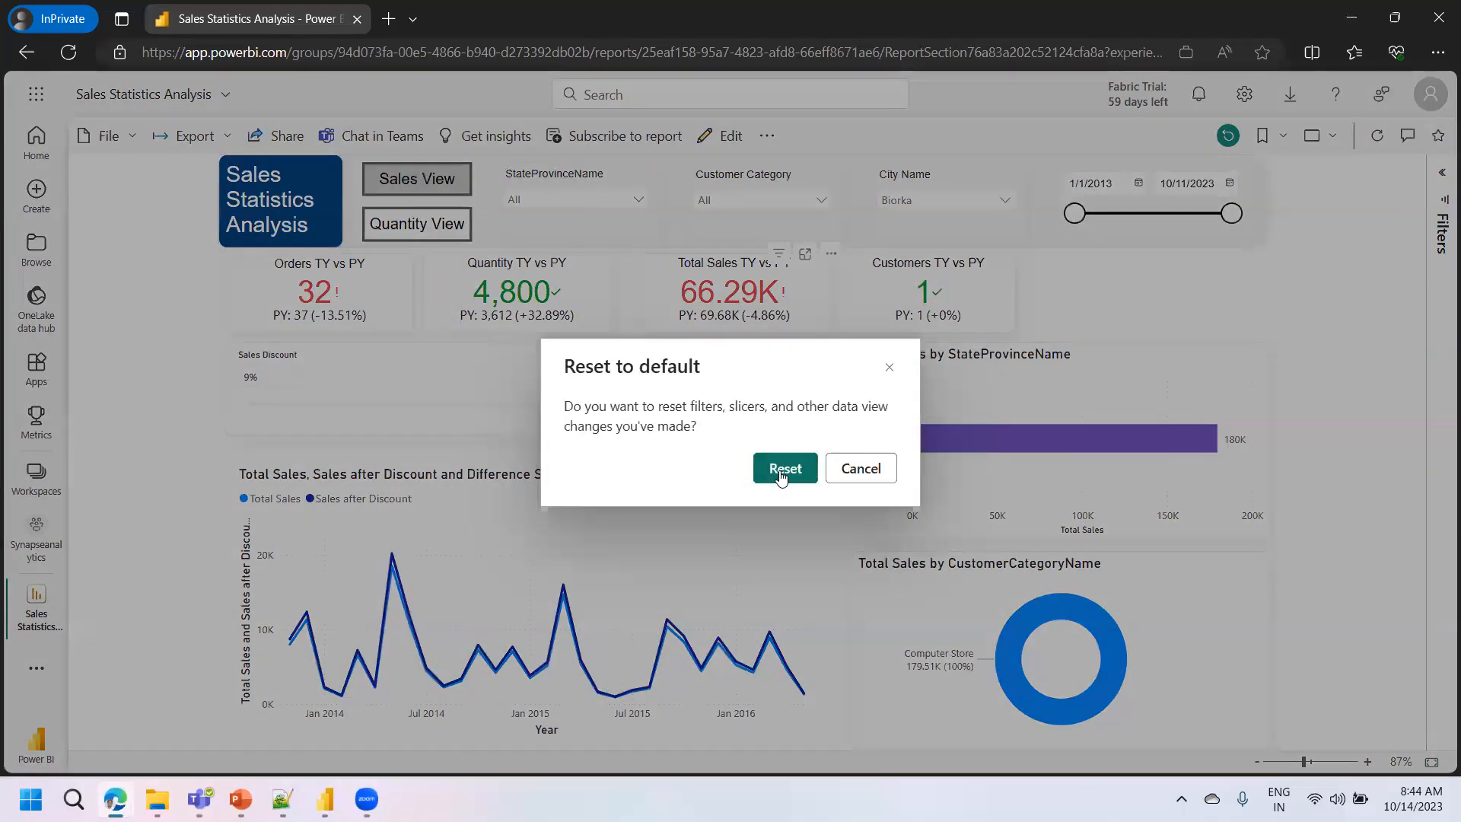
left_click(783, 470)
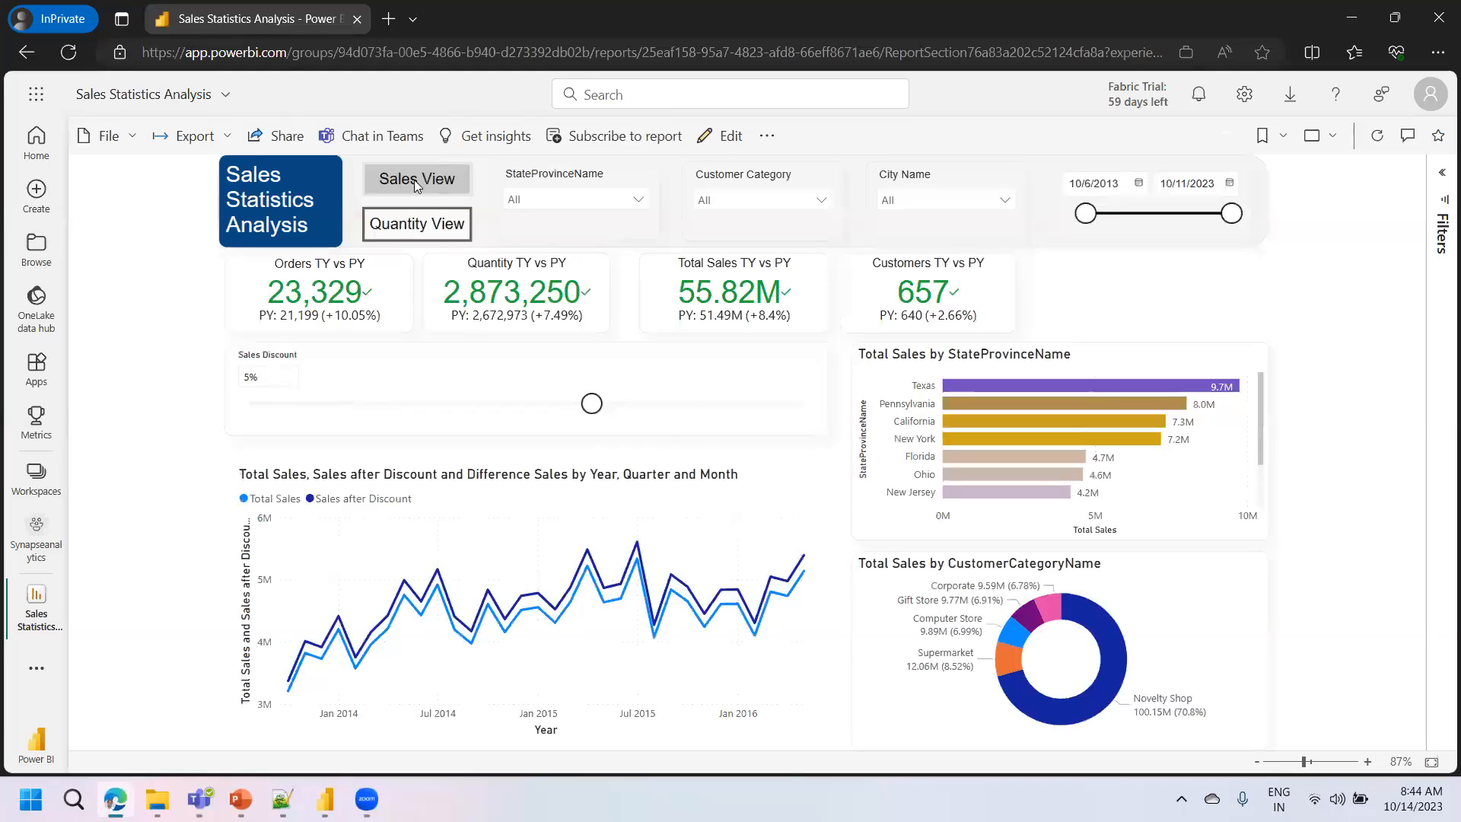
Filter StateProvinceName to Alaska and City Name to Akhiok.
left_click(606, 200)
left_click(560, 247)
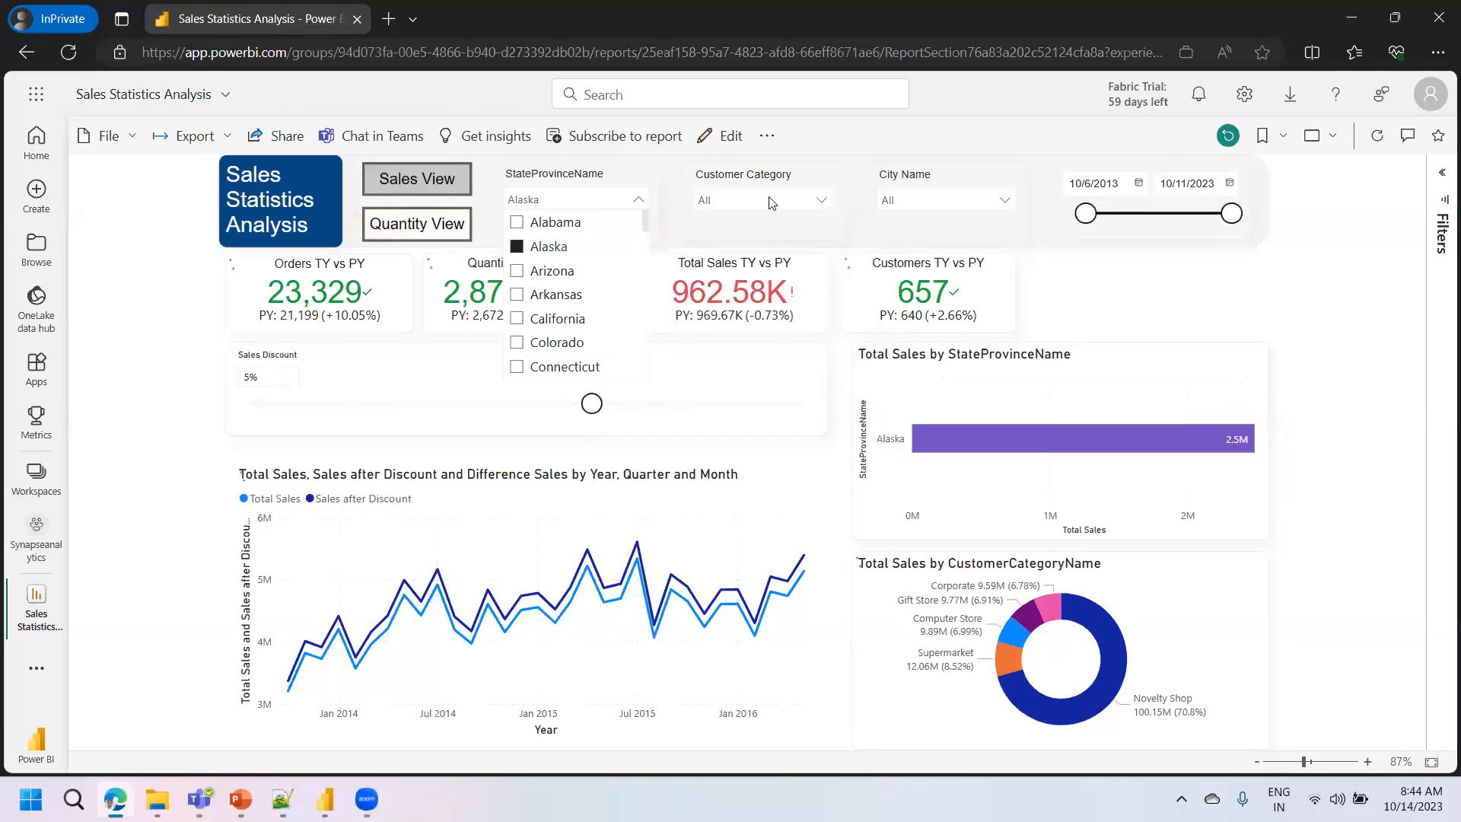
left_click(906, 200)
left_click(909, 225)
Set Customer Category to Novelty Shop and start date 1/18/2016, then check Quantity View.
left_click(724, 199)
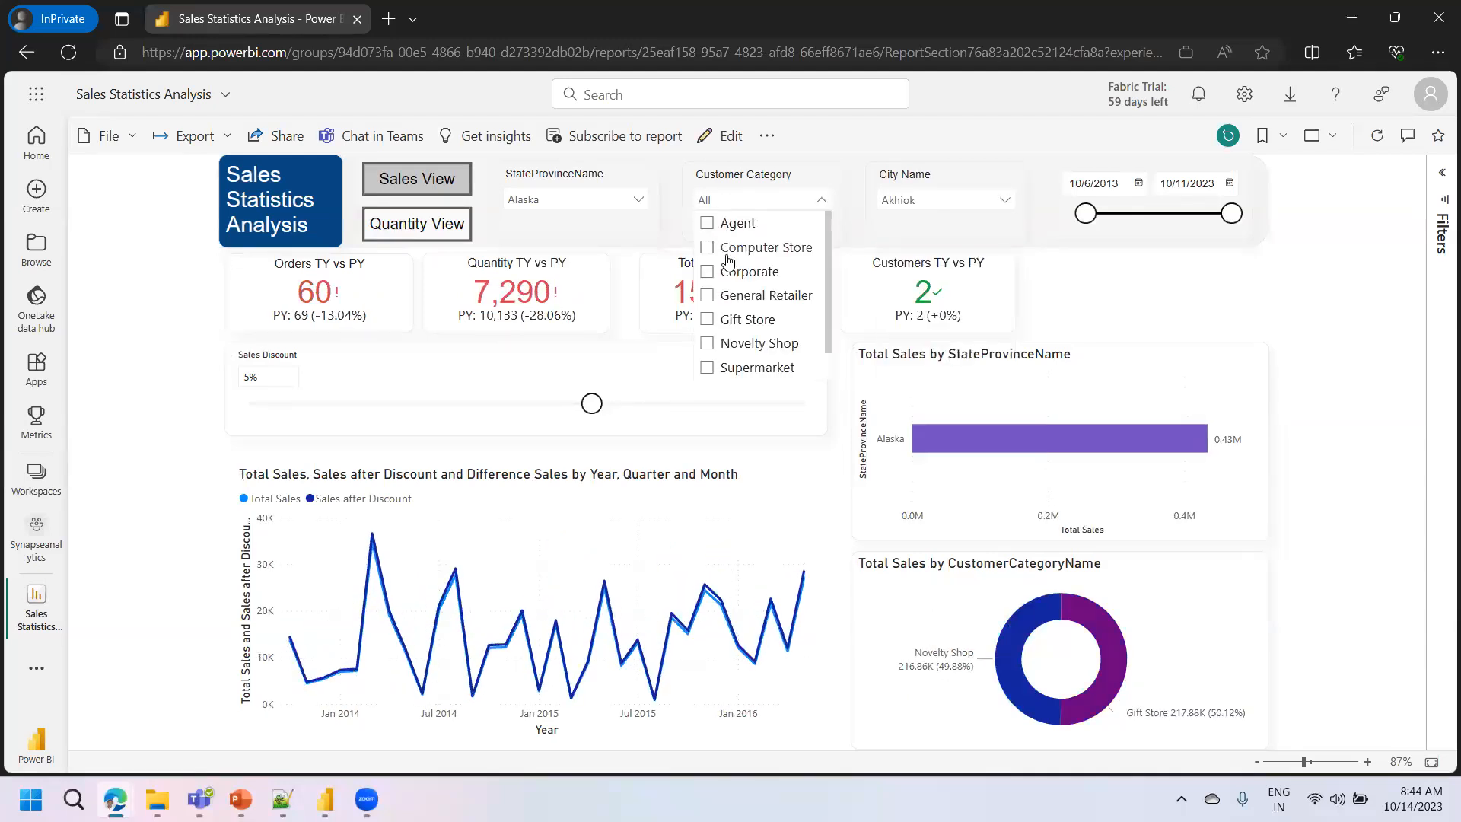
left_click(742, 254)
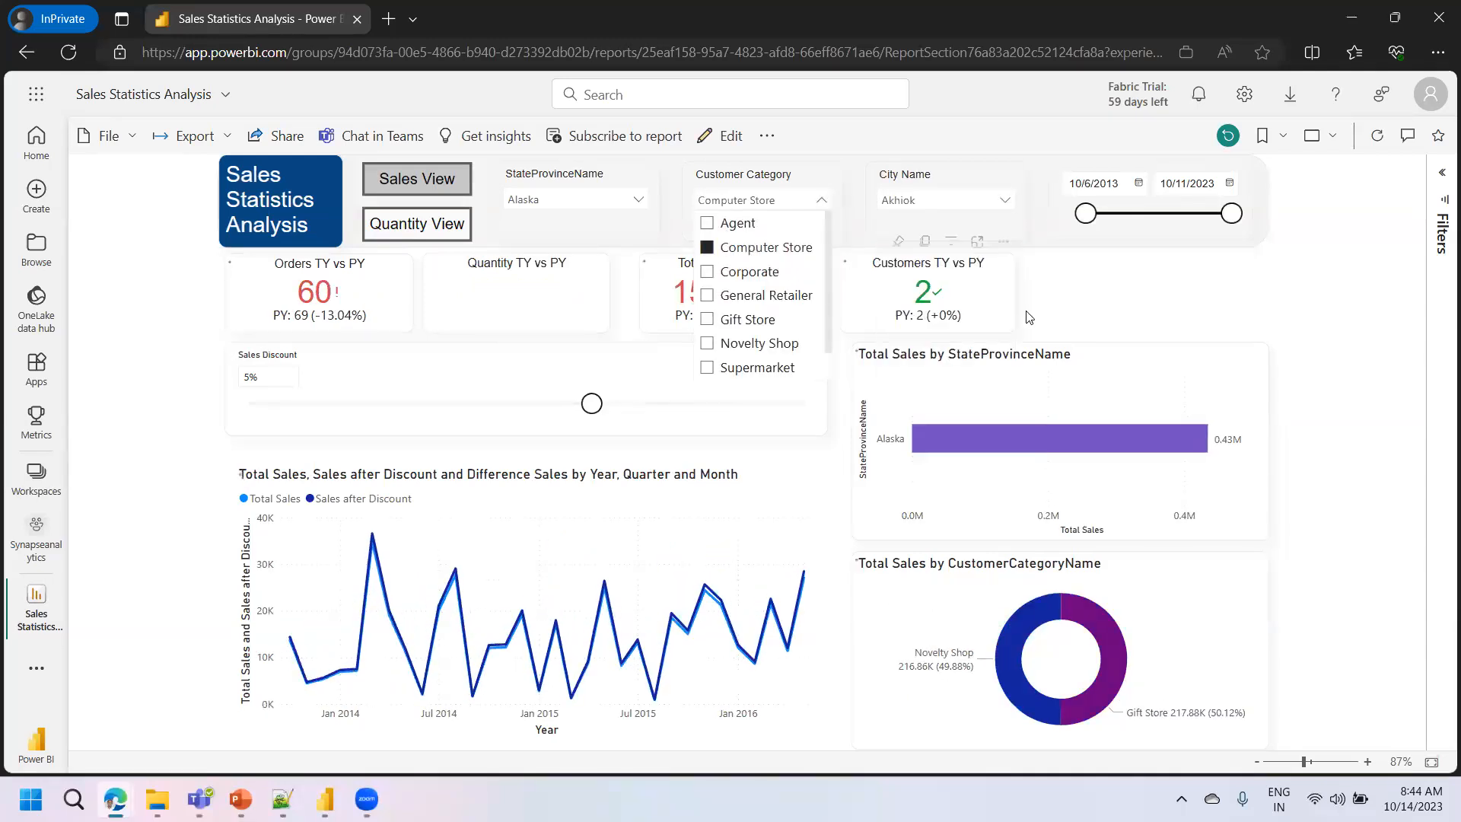
left_click(737, 251)
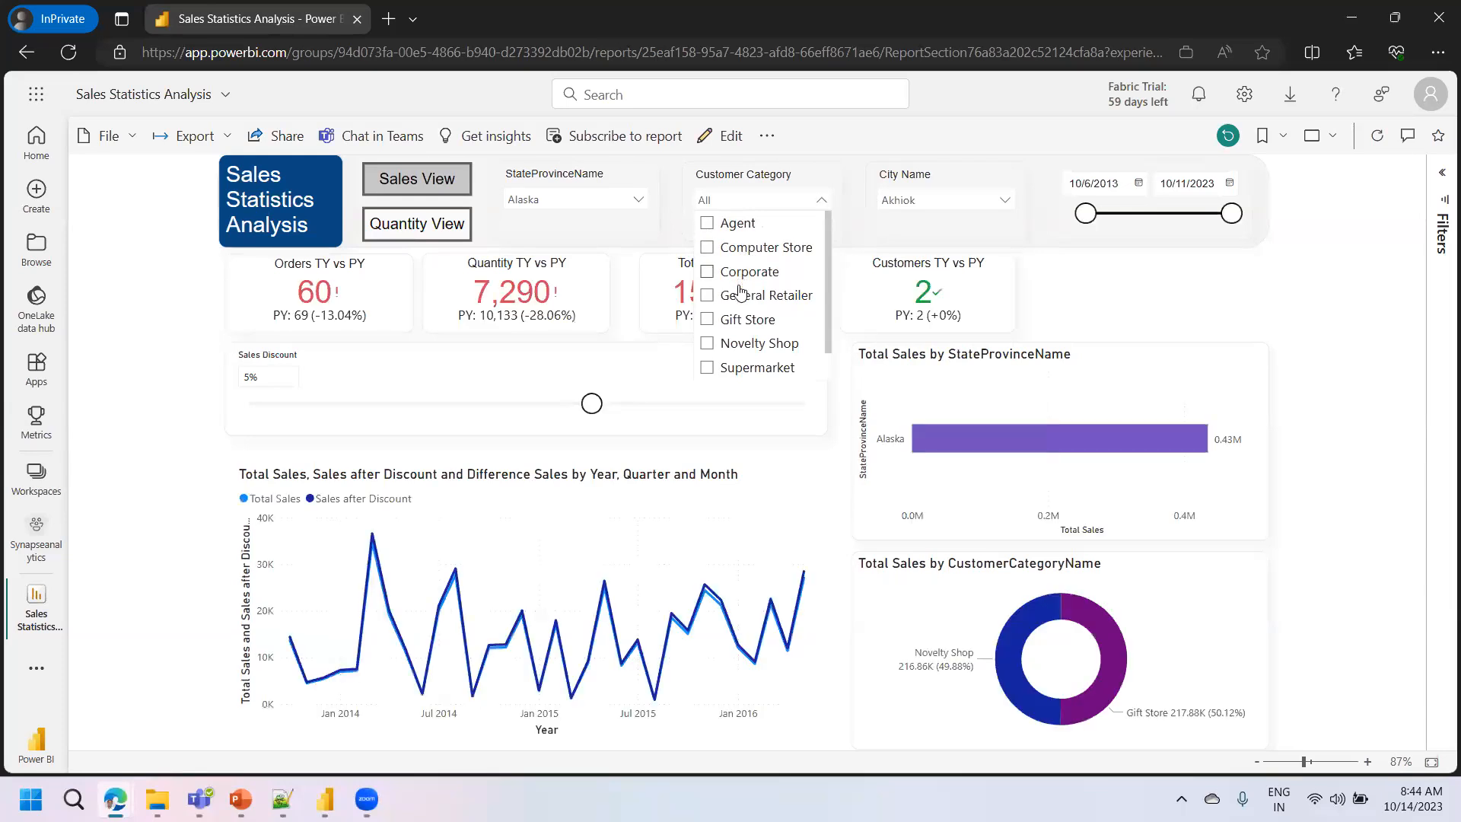
left_click(737, 278)
left_click(750, 274)
left_click(738, 227)
left_click(727, 344)
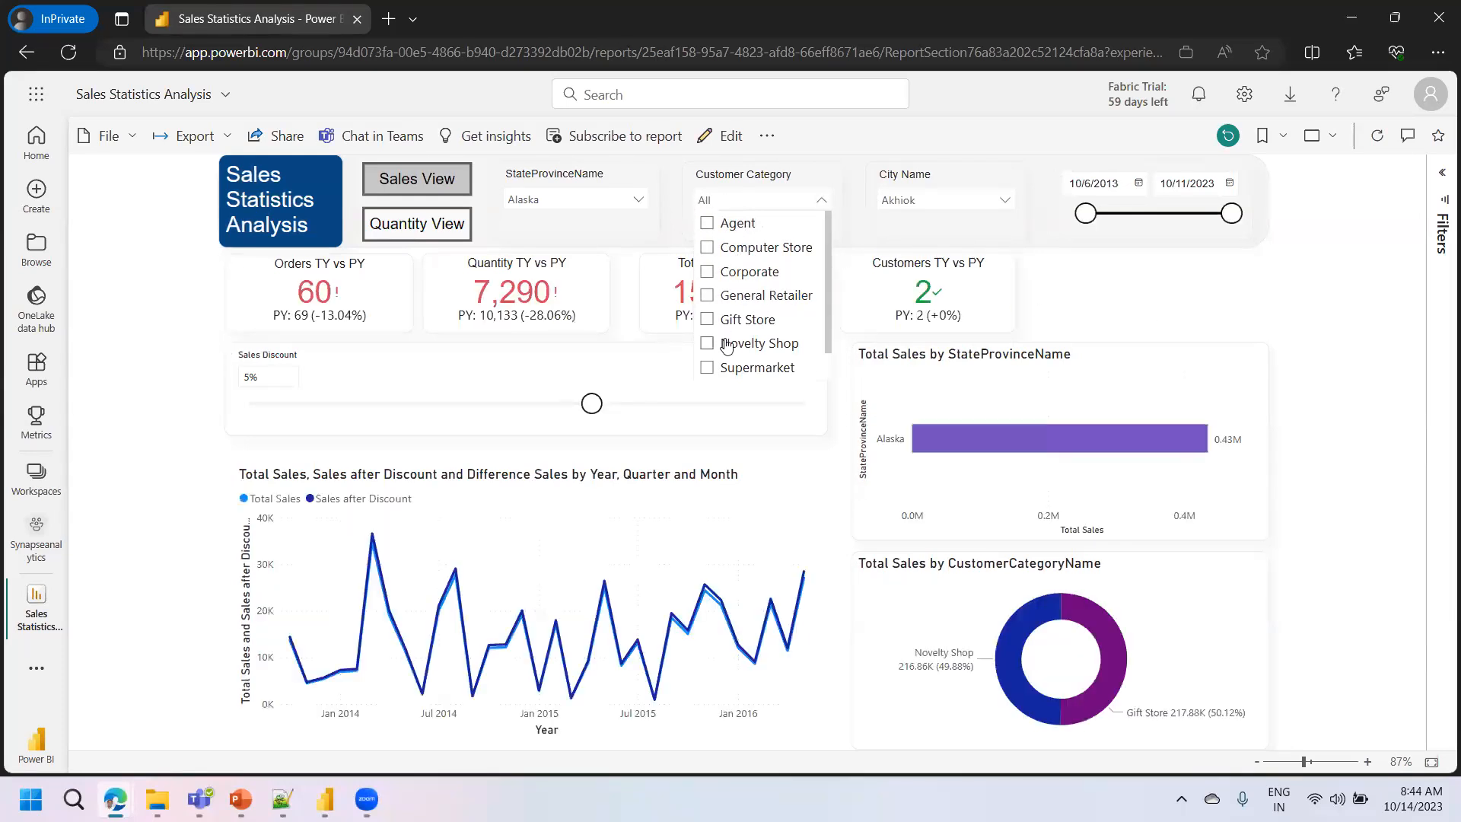
left_click(1150, 312)
left_click_drag(1086, 214, 1118, 214)
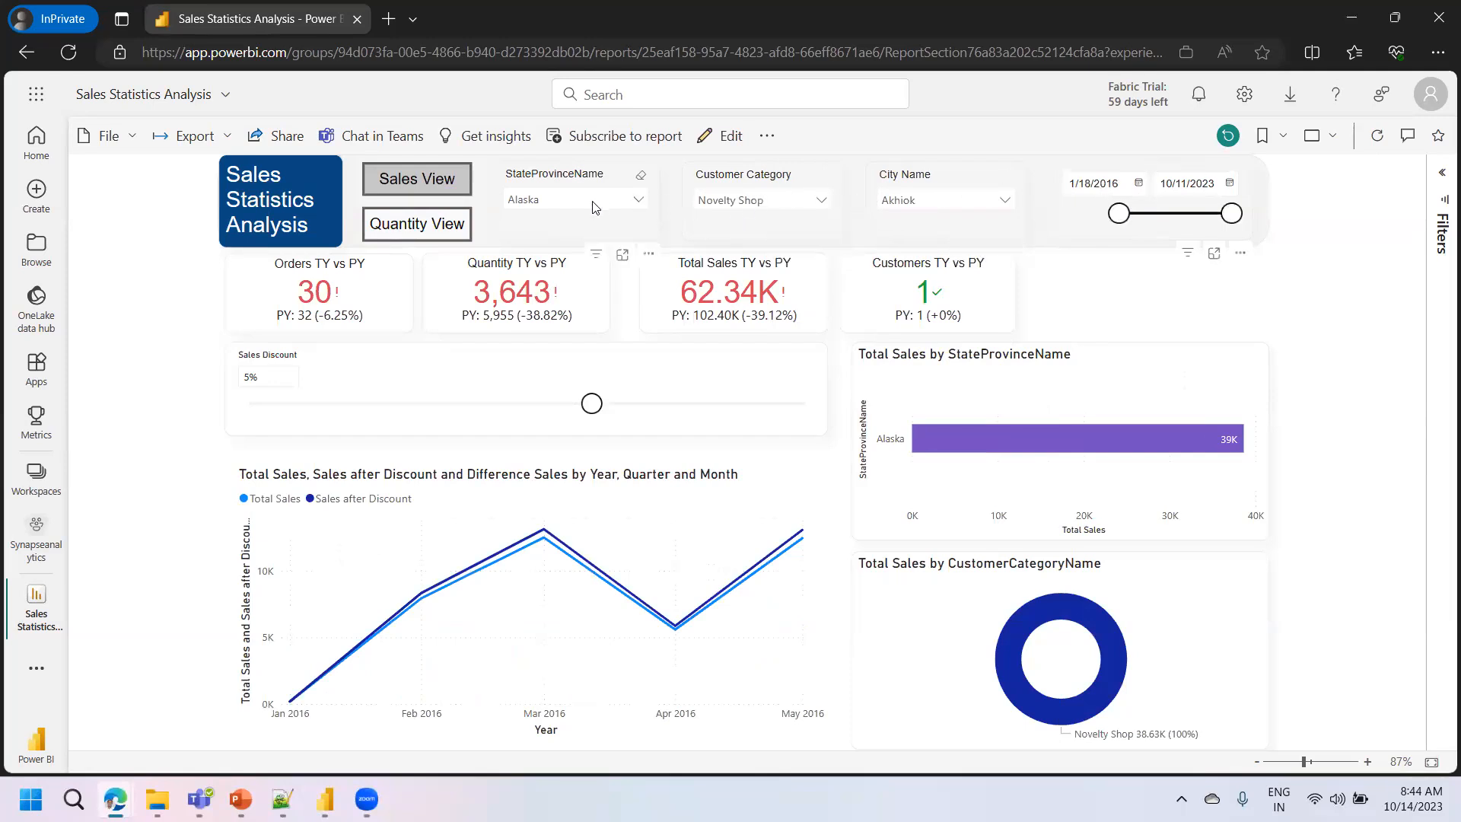
left_click(418, 233)
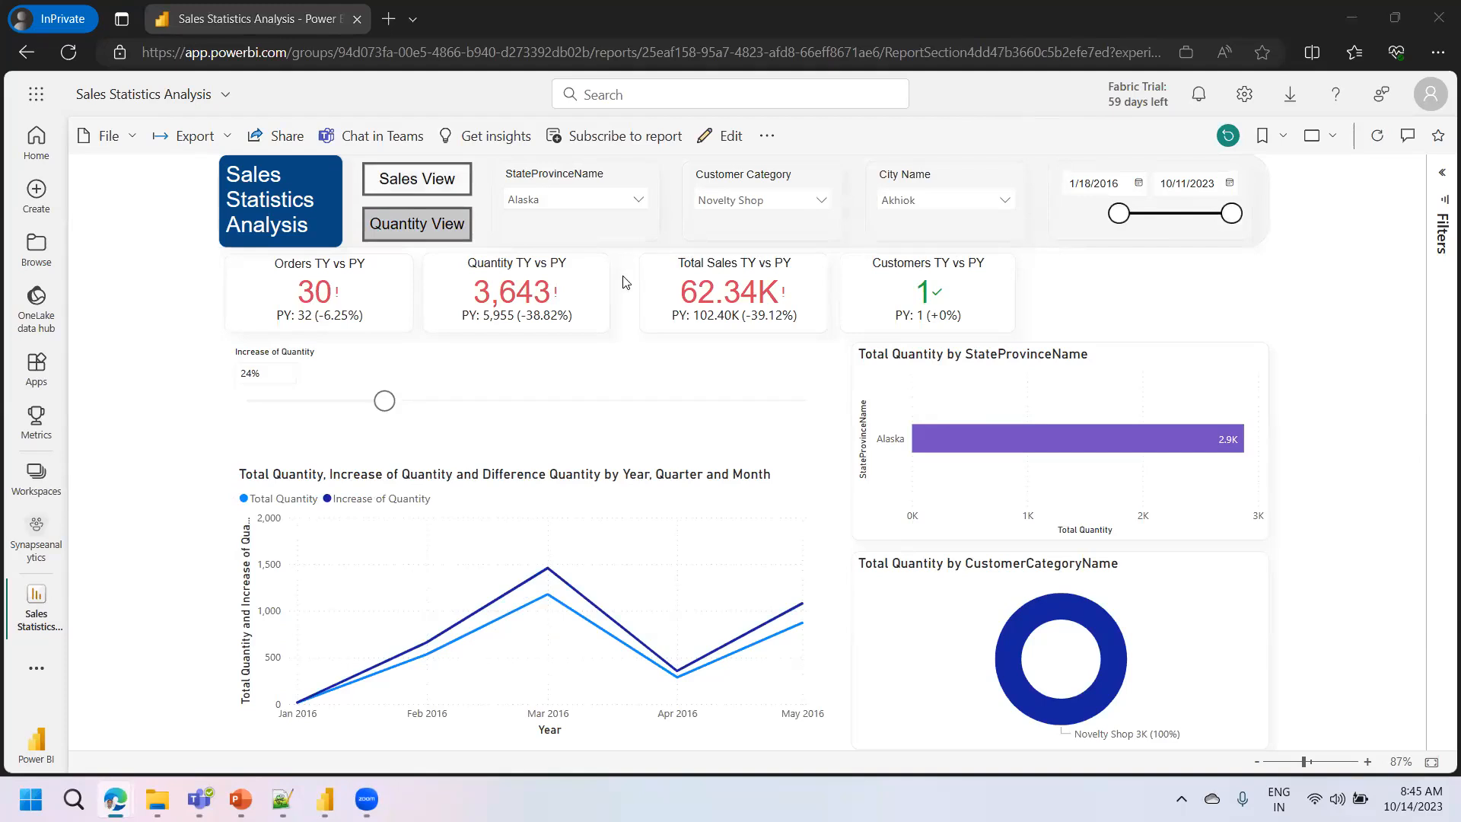
Reset all filters to default, return to Sales View, and bring Power BI Desktop back.
left_click(1225, 140)
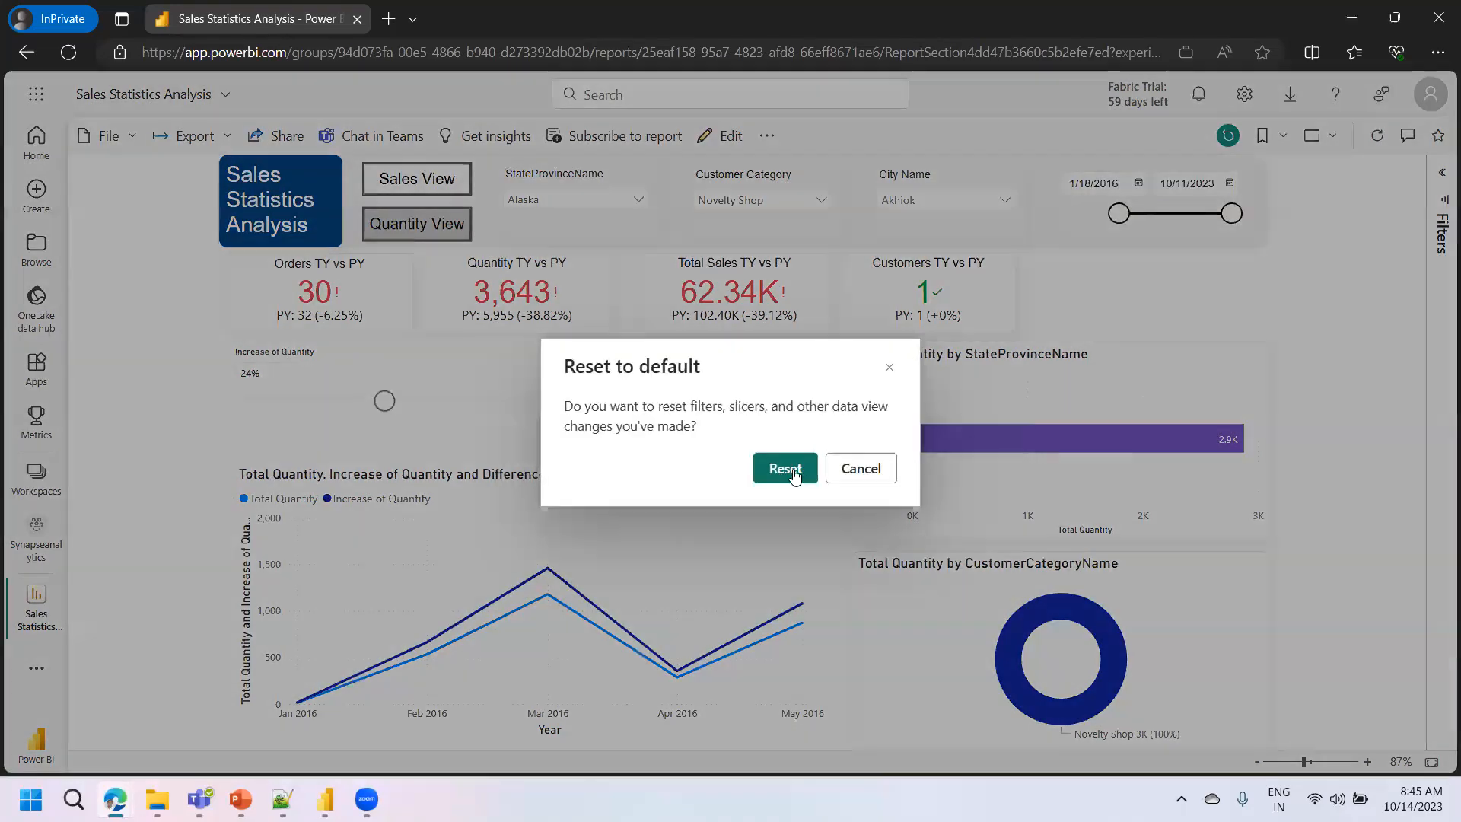
left_click(787, 468)
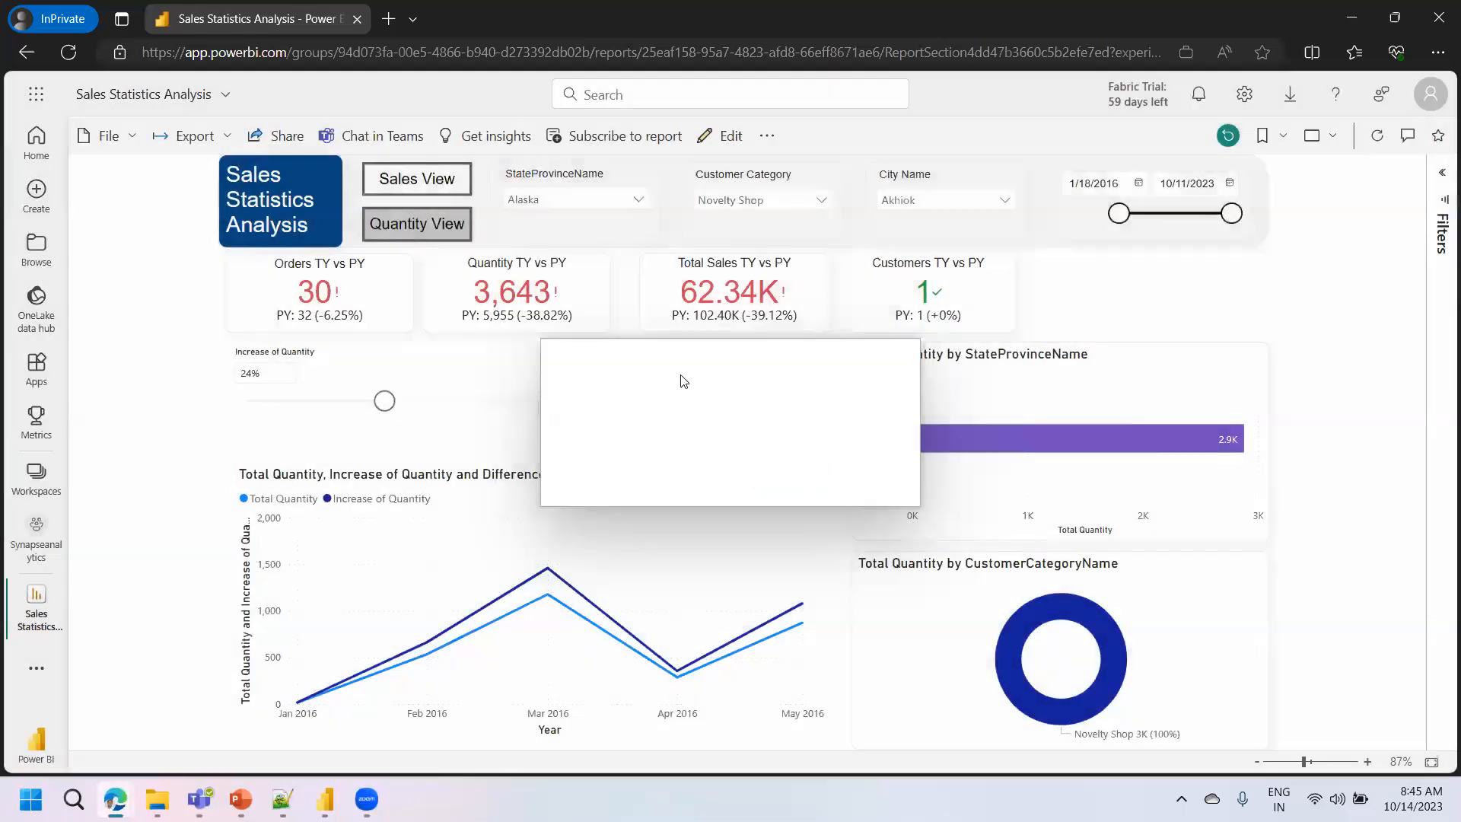
left_click(417, 190)
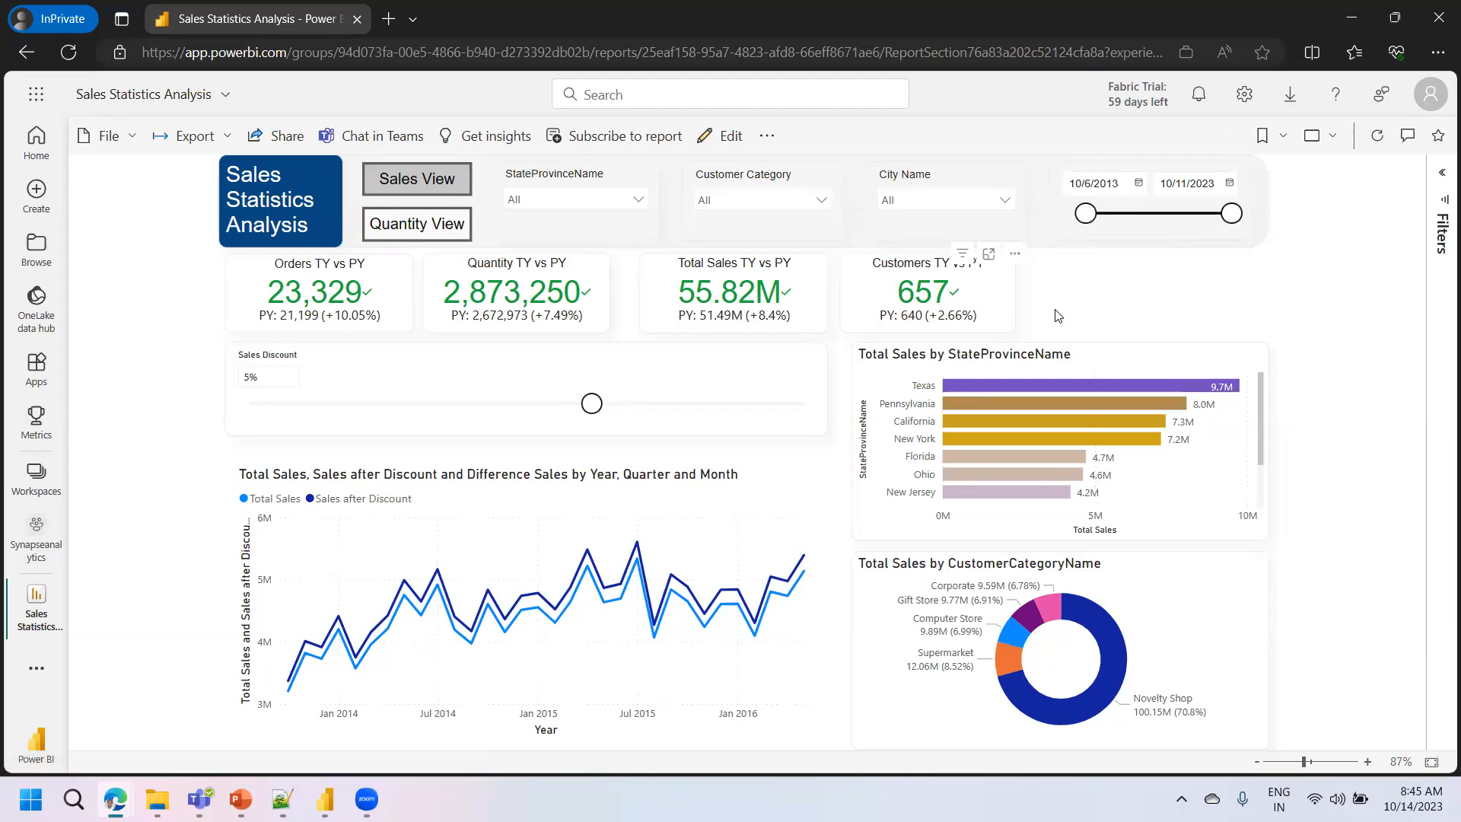
mouse_move(325, 797)
left_click(352, 761)
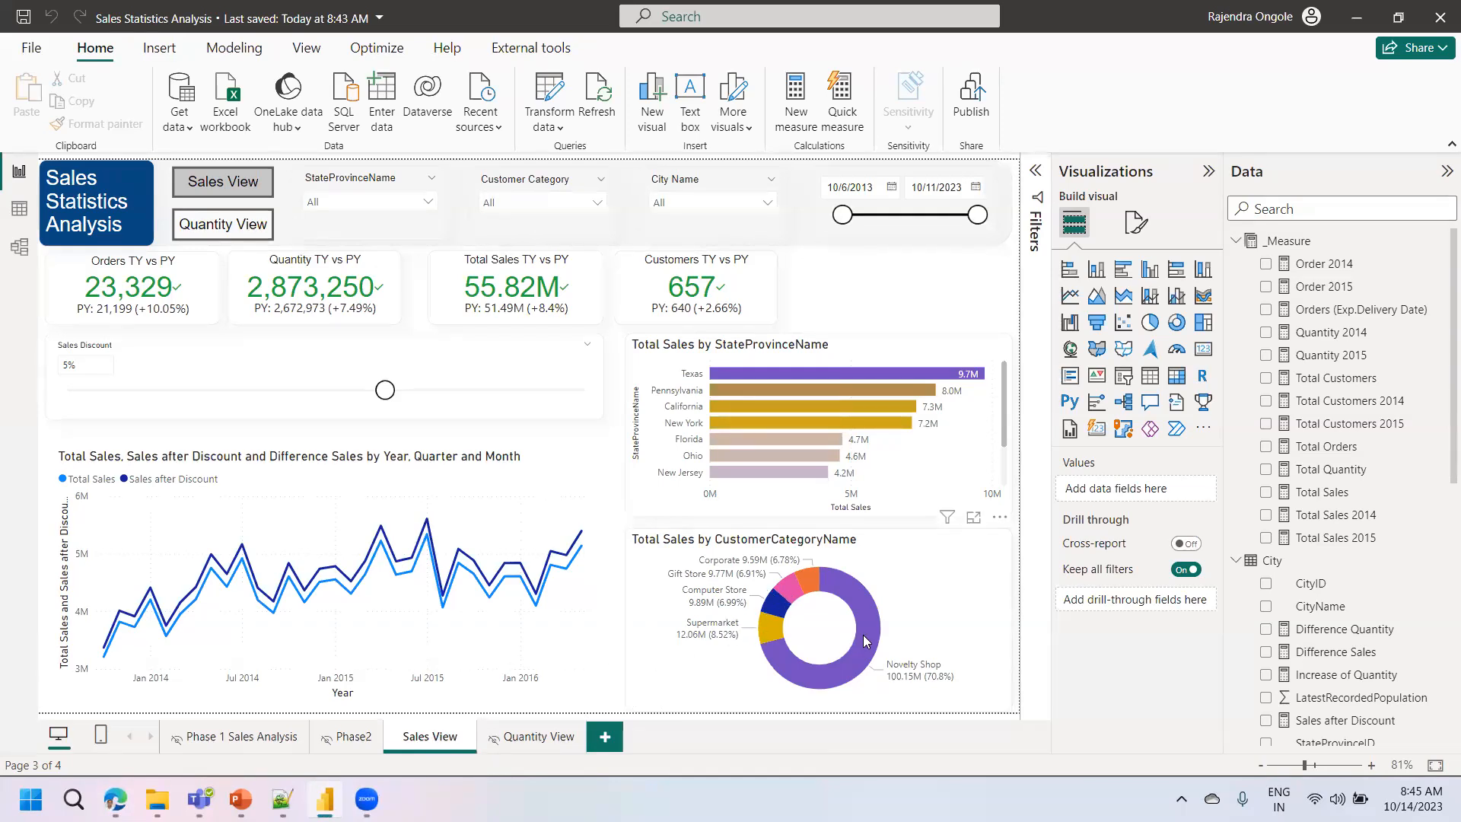
Inspect the Sales View chart tooltips, then save the report at 8:47 AM.
mouse_move(863, 637)
mouse_move(724, 381)
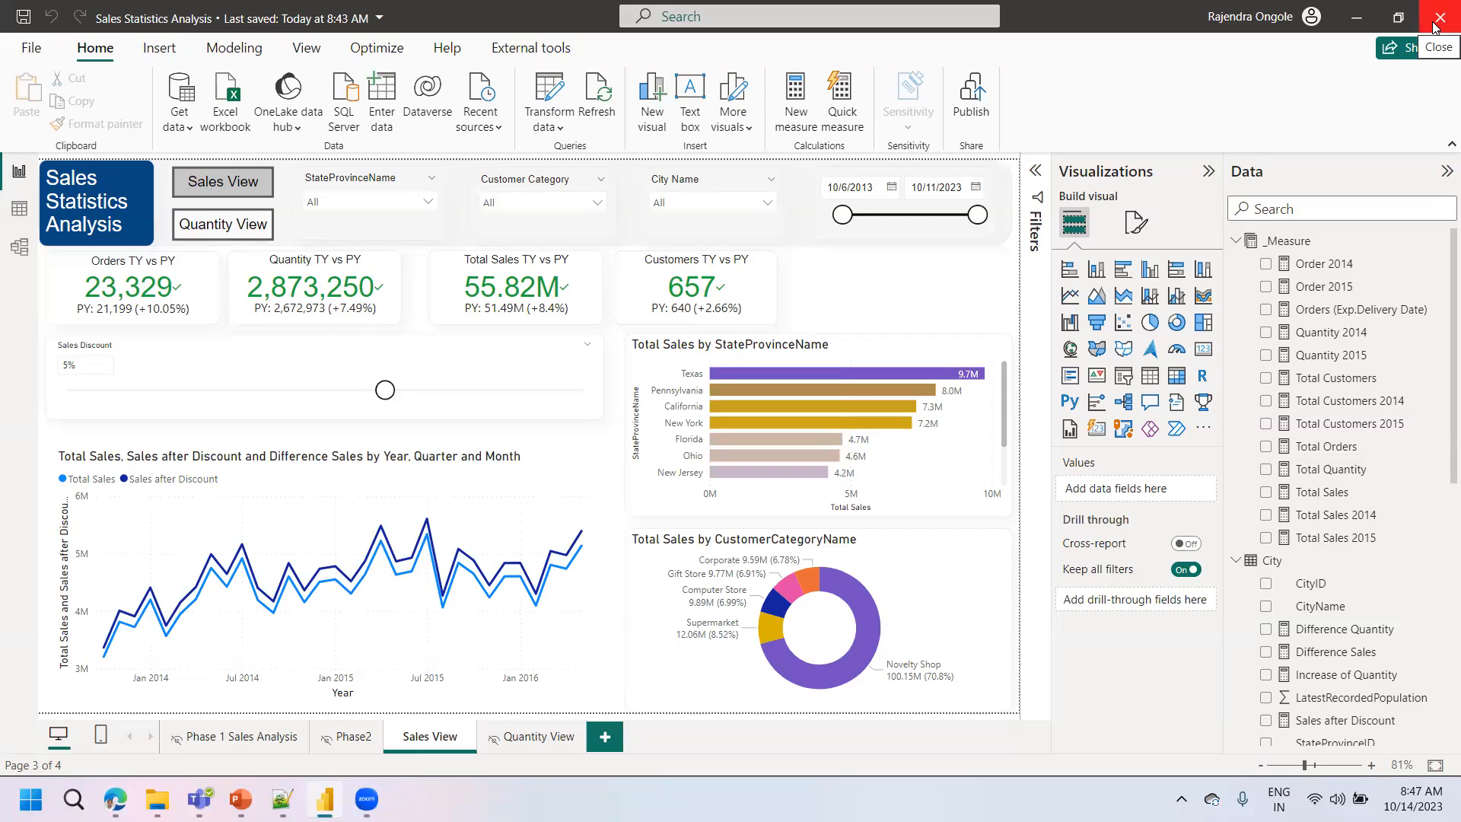
key("ctrl+s")
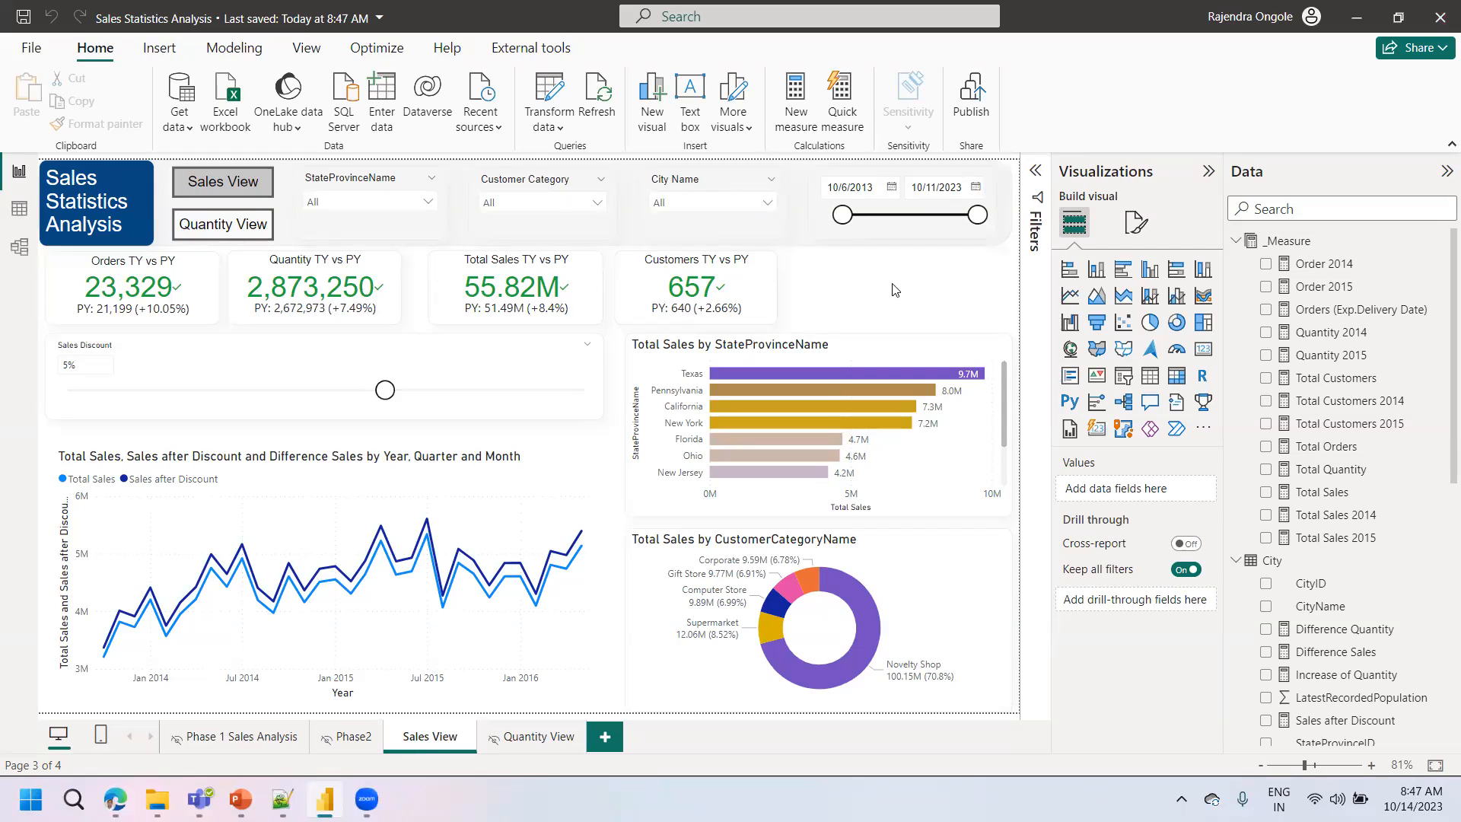
Close Power BI Desktop and view the Quantity View page in the browser report.
left_click(1439, 21)
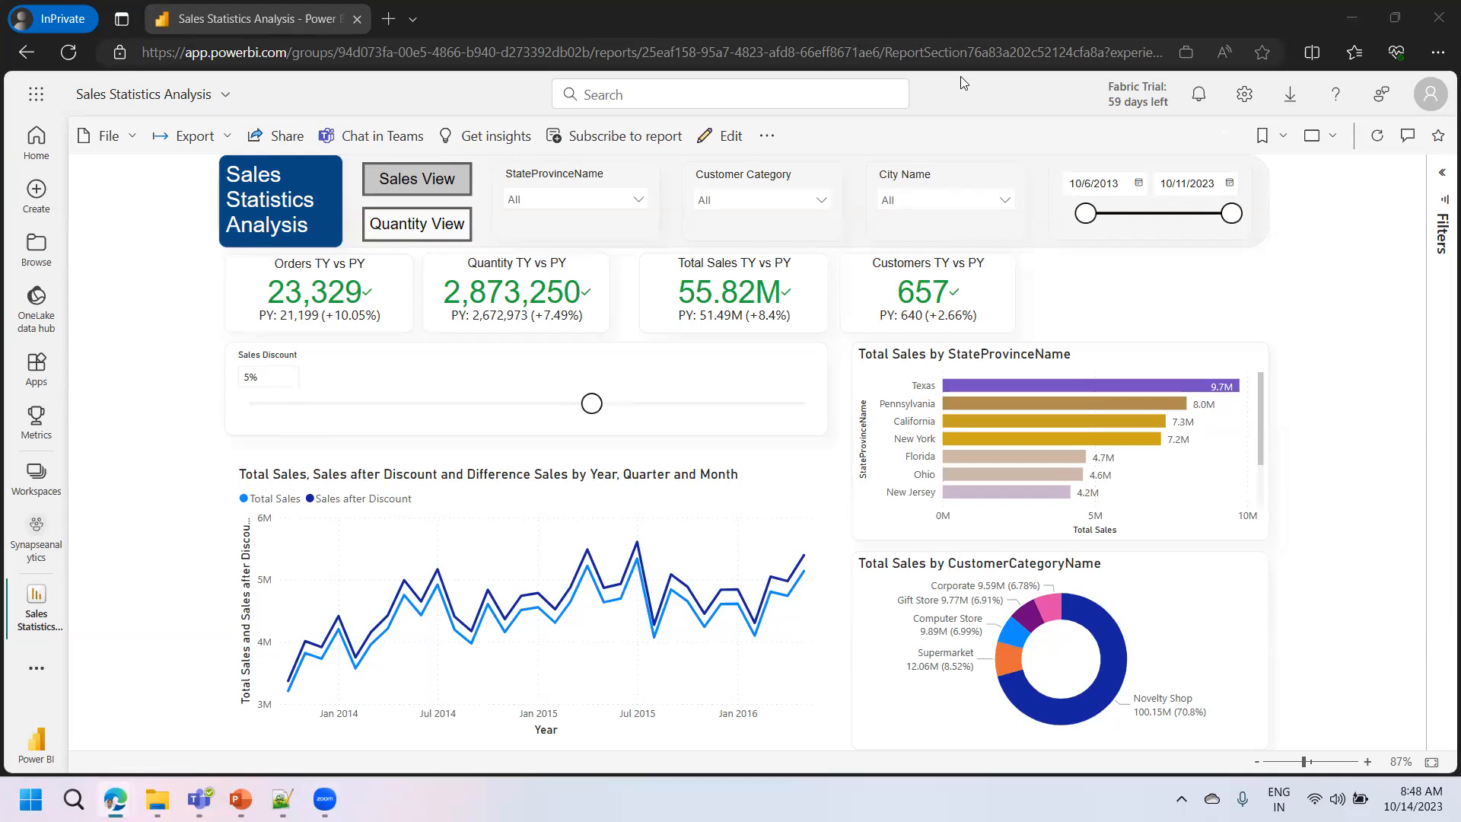
left_click(1128, 294)
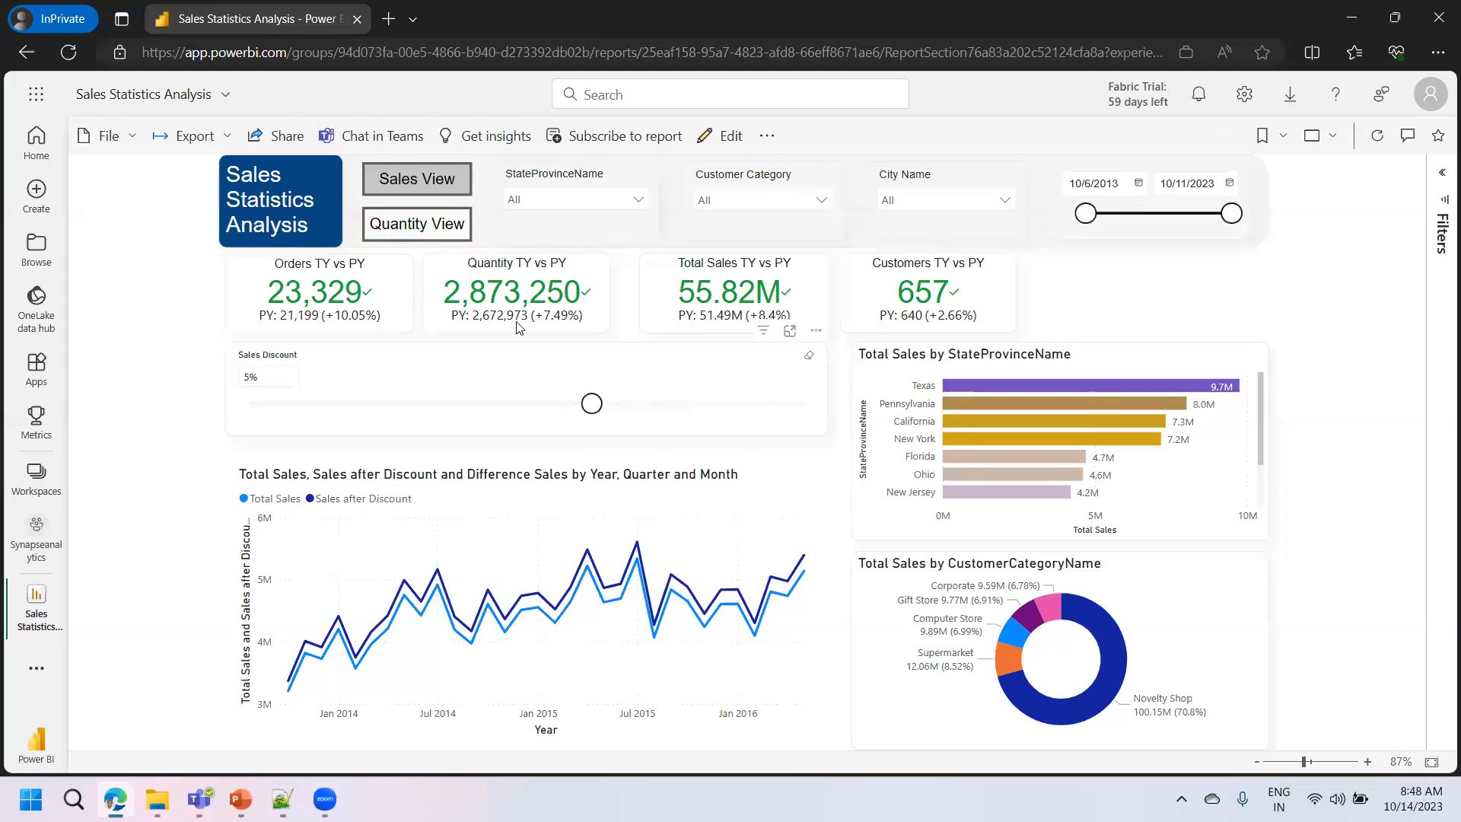
left_click(435, 232)
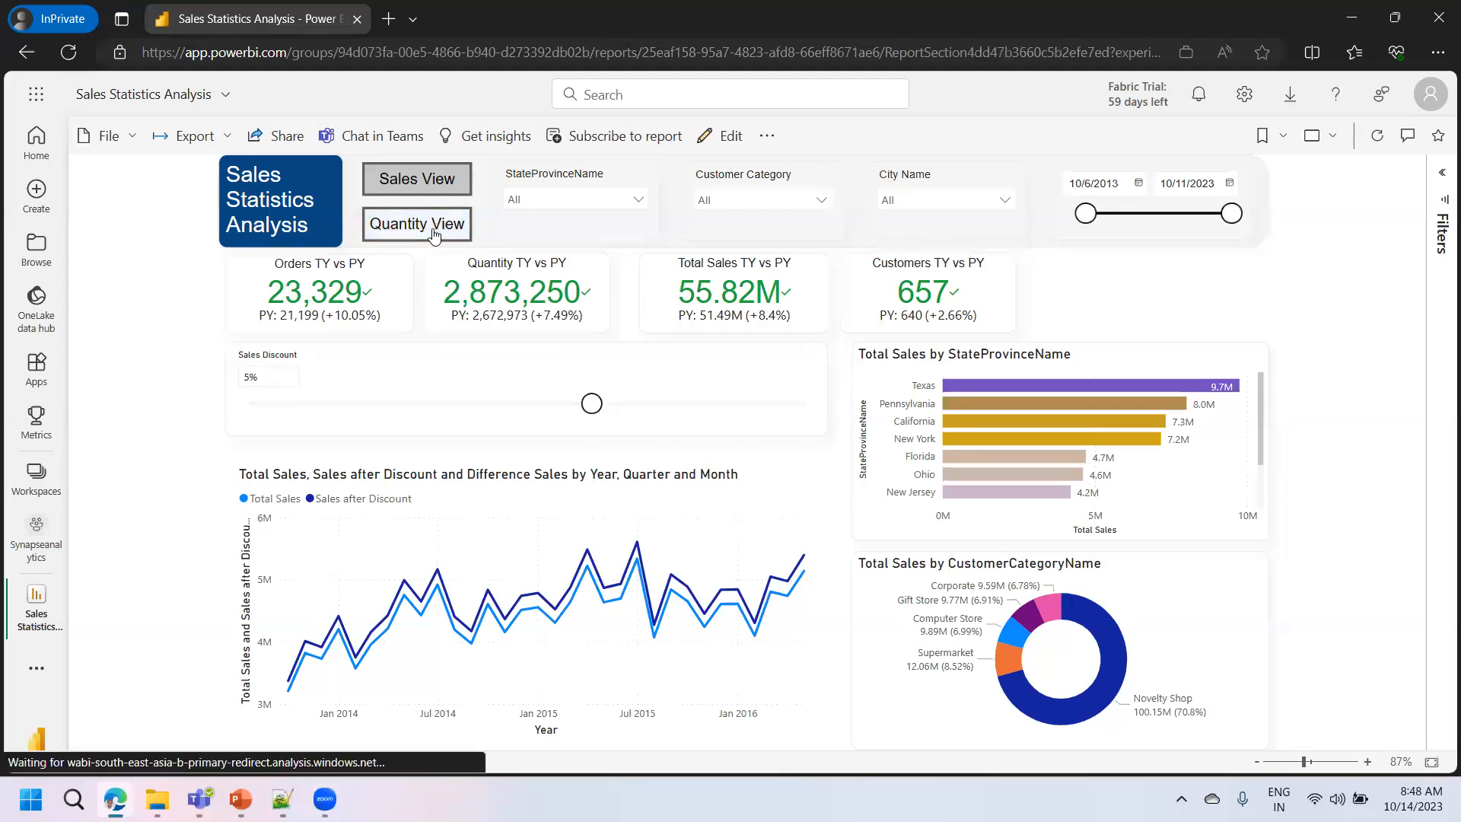